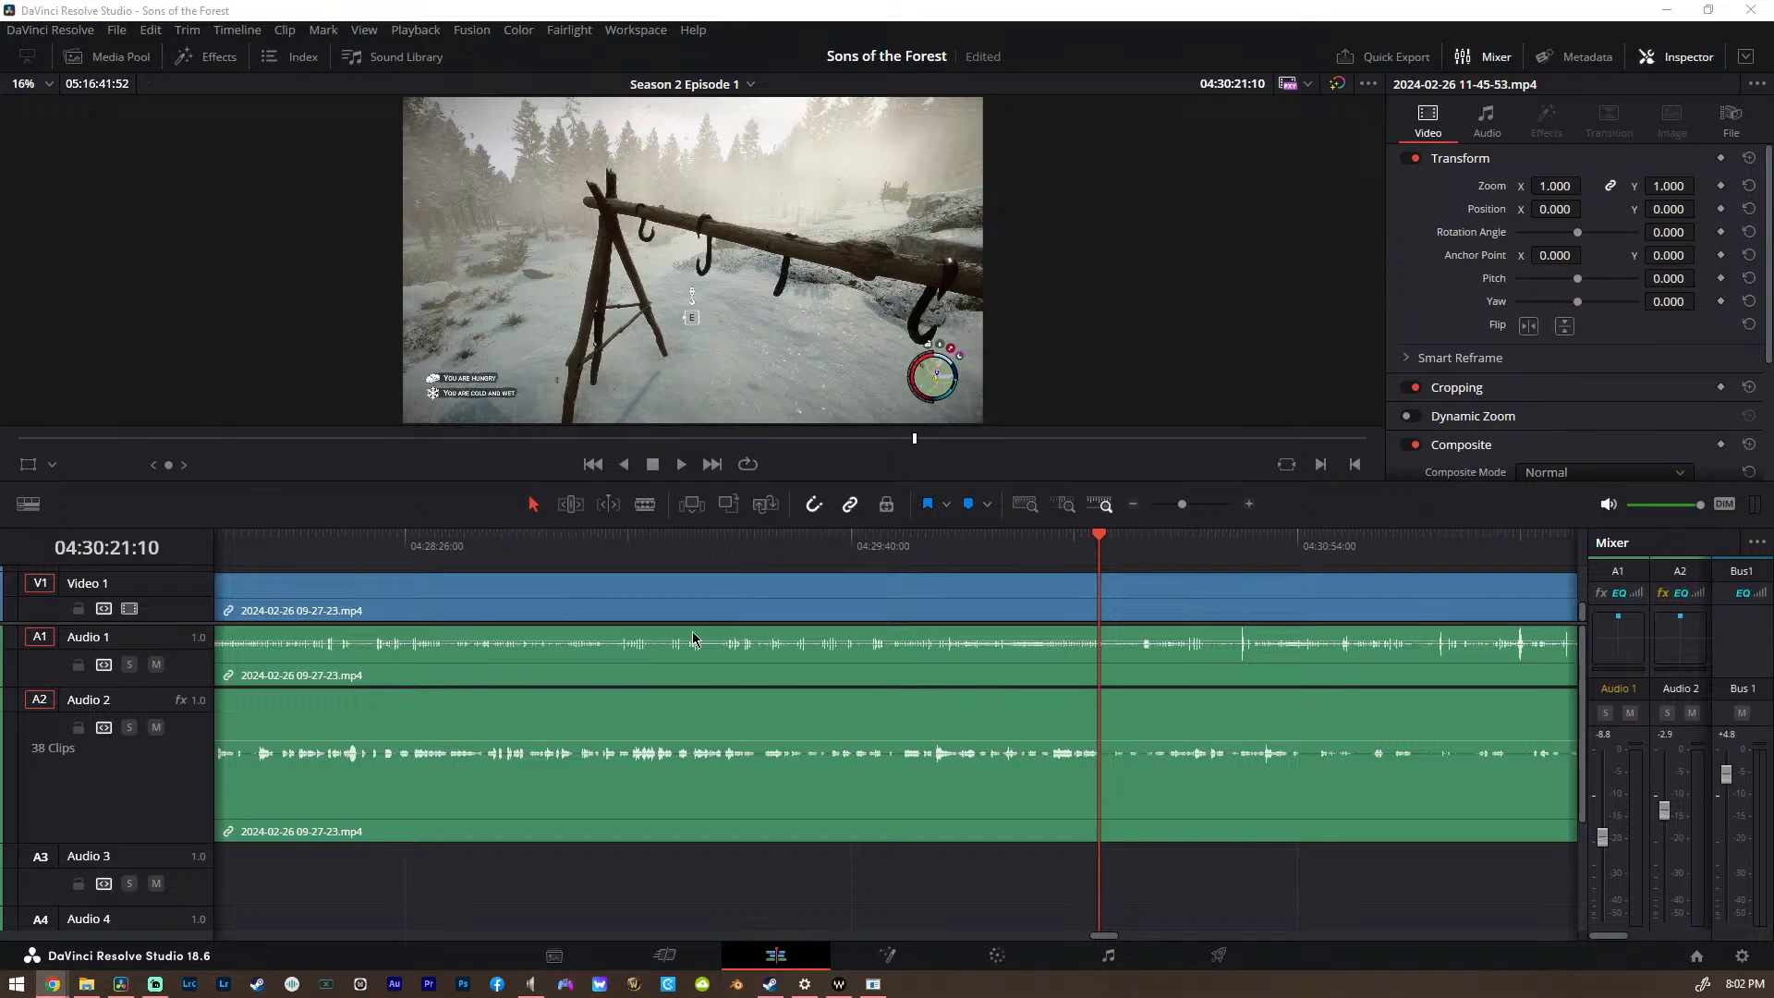
{"action": "scroll", "coordinate": [650, 637], "scroll_direction": "down", "scroll_amount": 5}
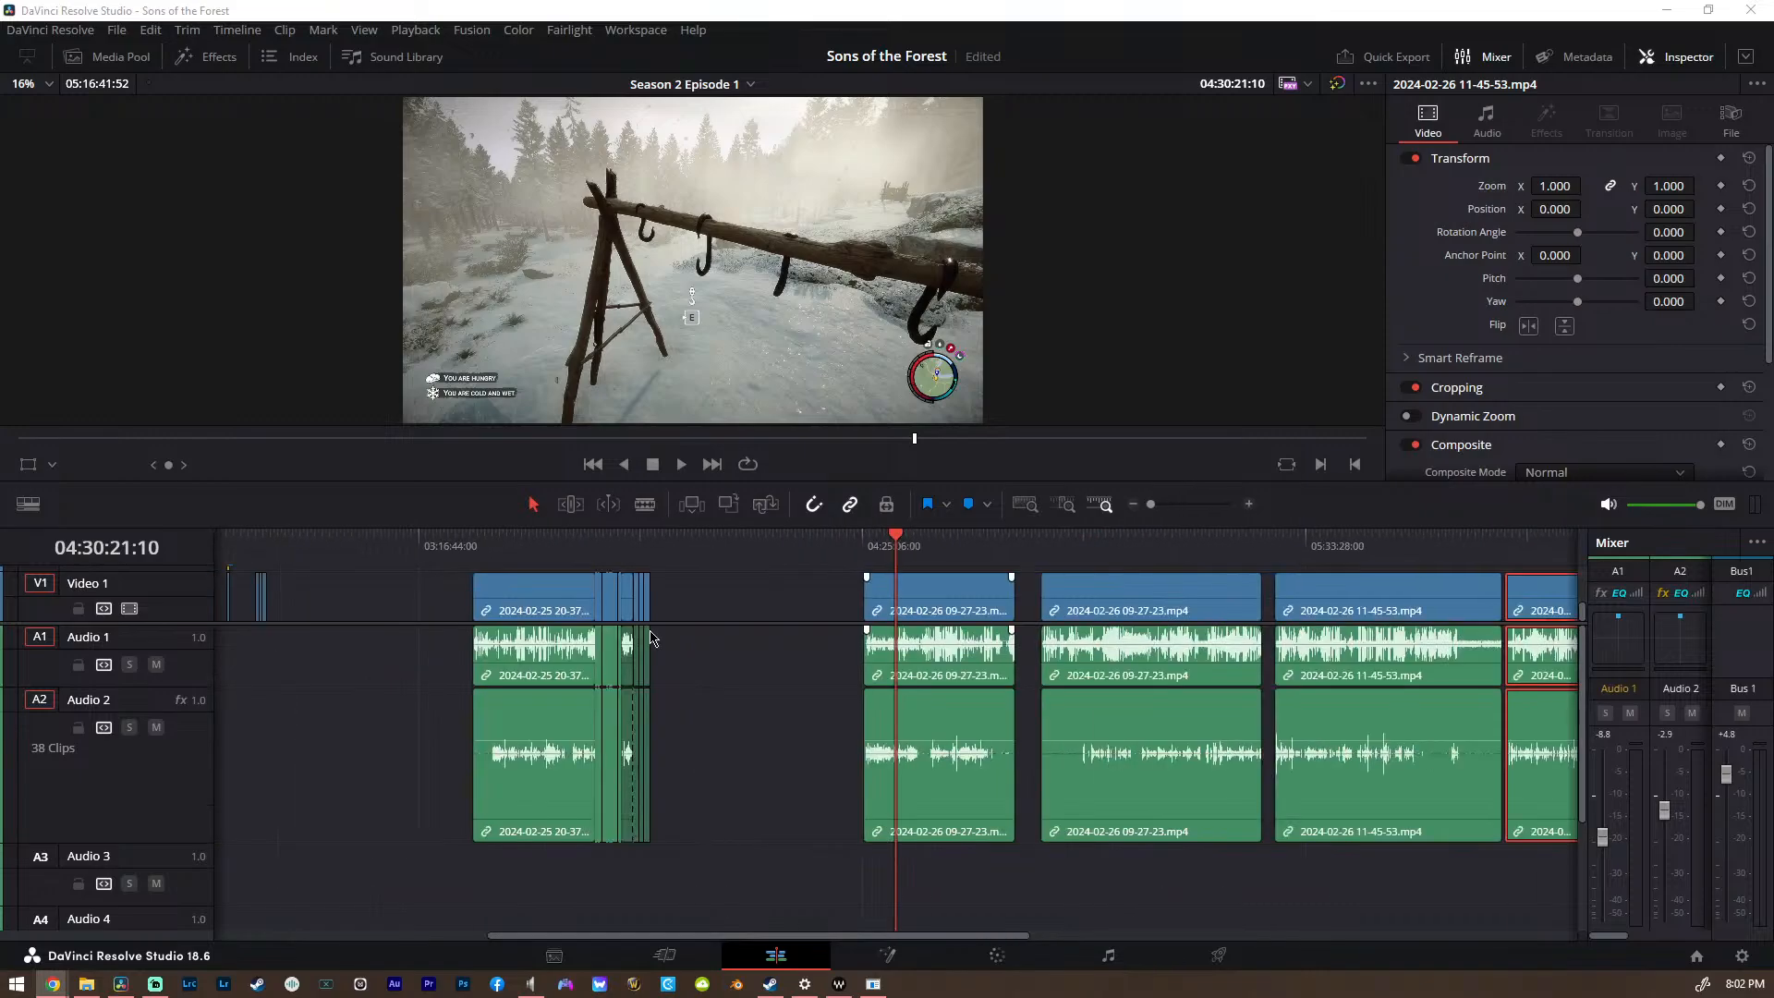
{"action": "scroll", "coordinate": [650, 636], "scroll_direction": "up", "scroll_amount": 3}
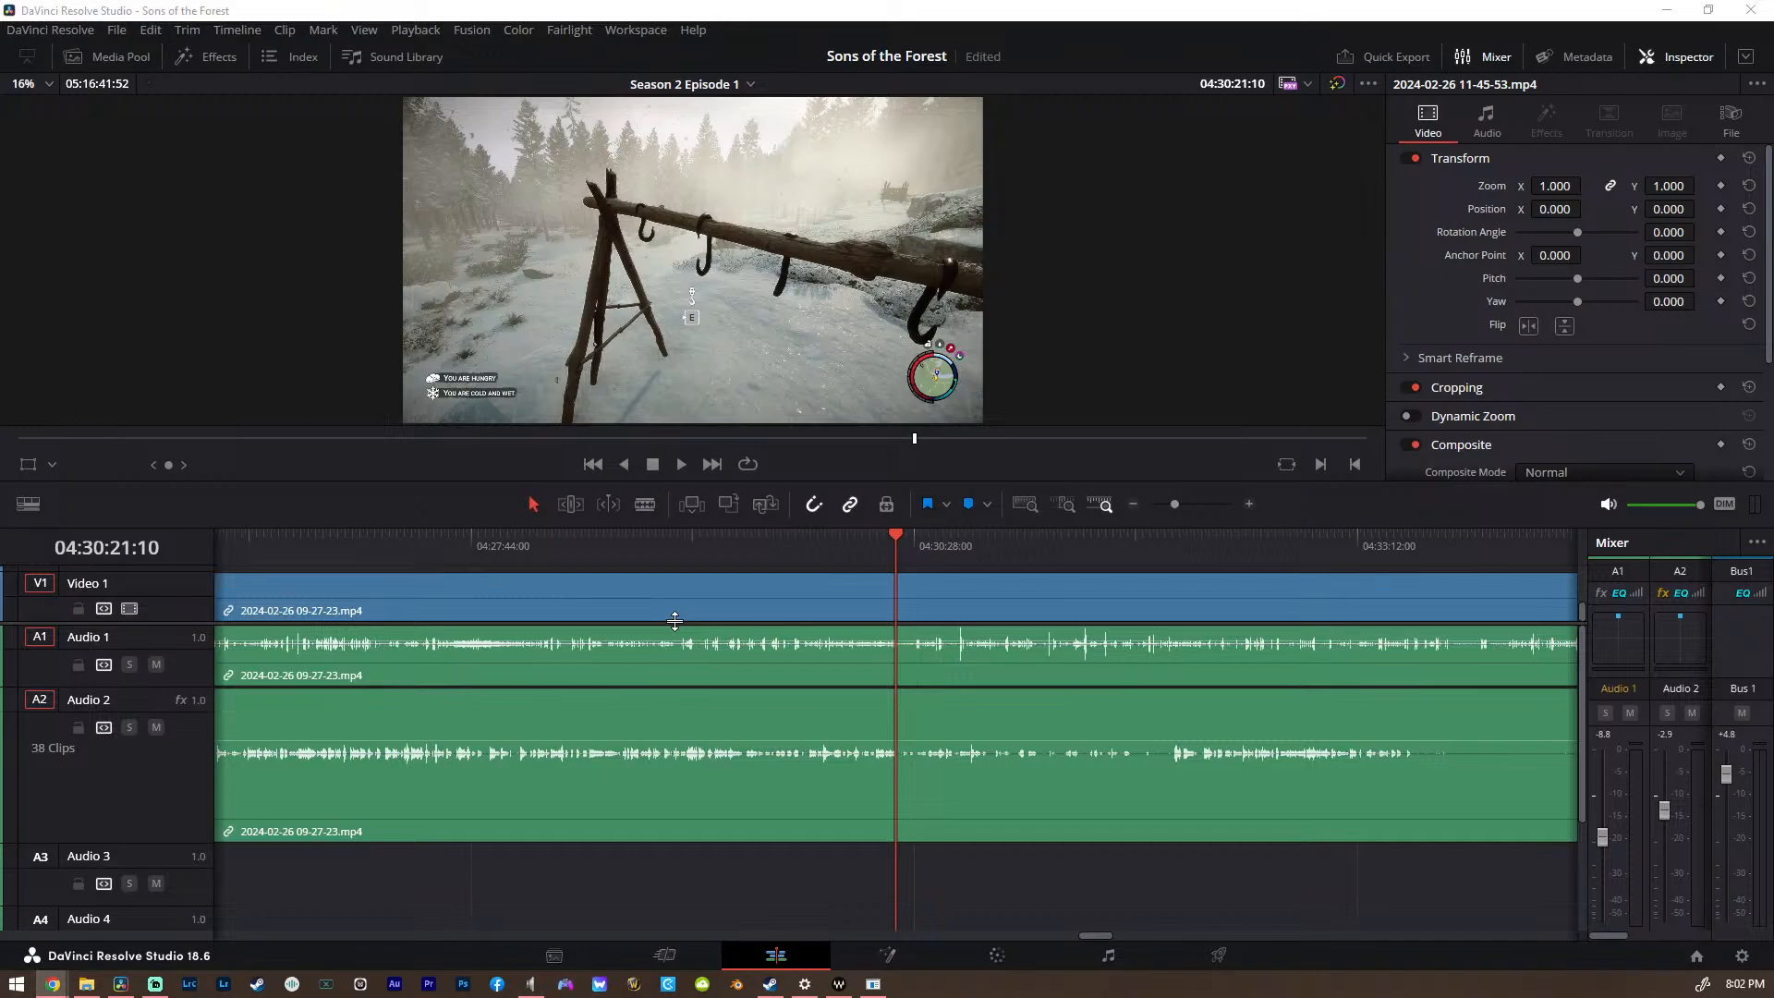
{"action": "scroll", "coordinate": [792, 636], "scroll_direction": "down", "scroll_amount": 5}
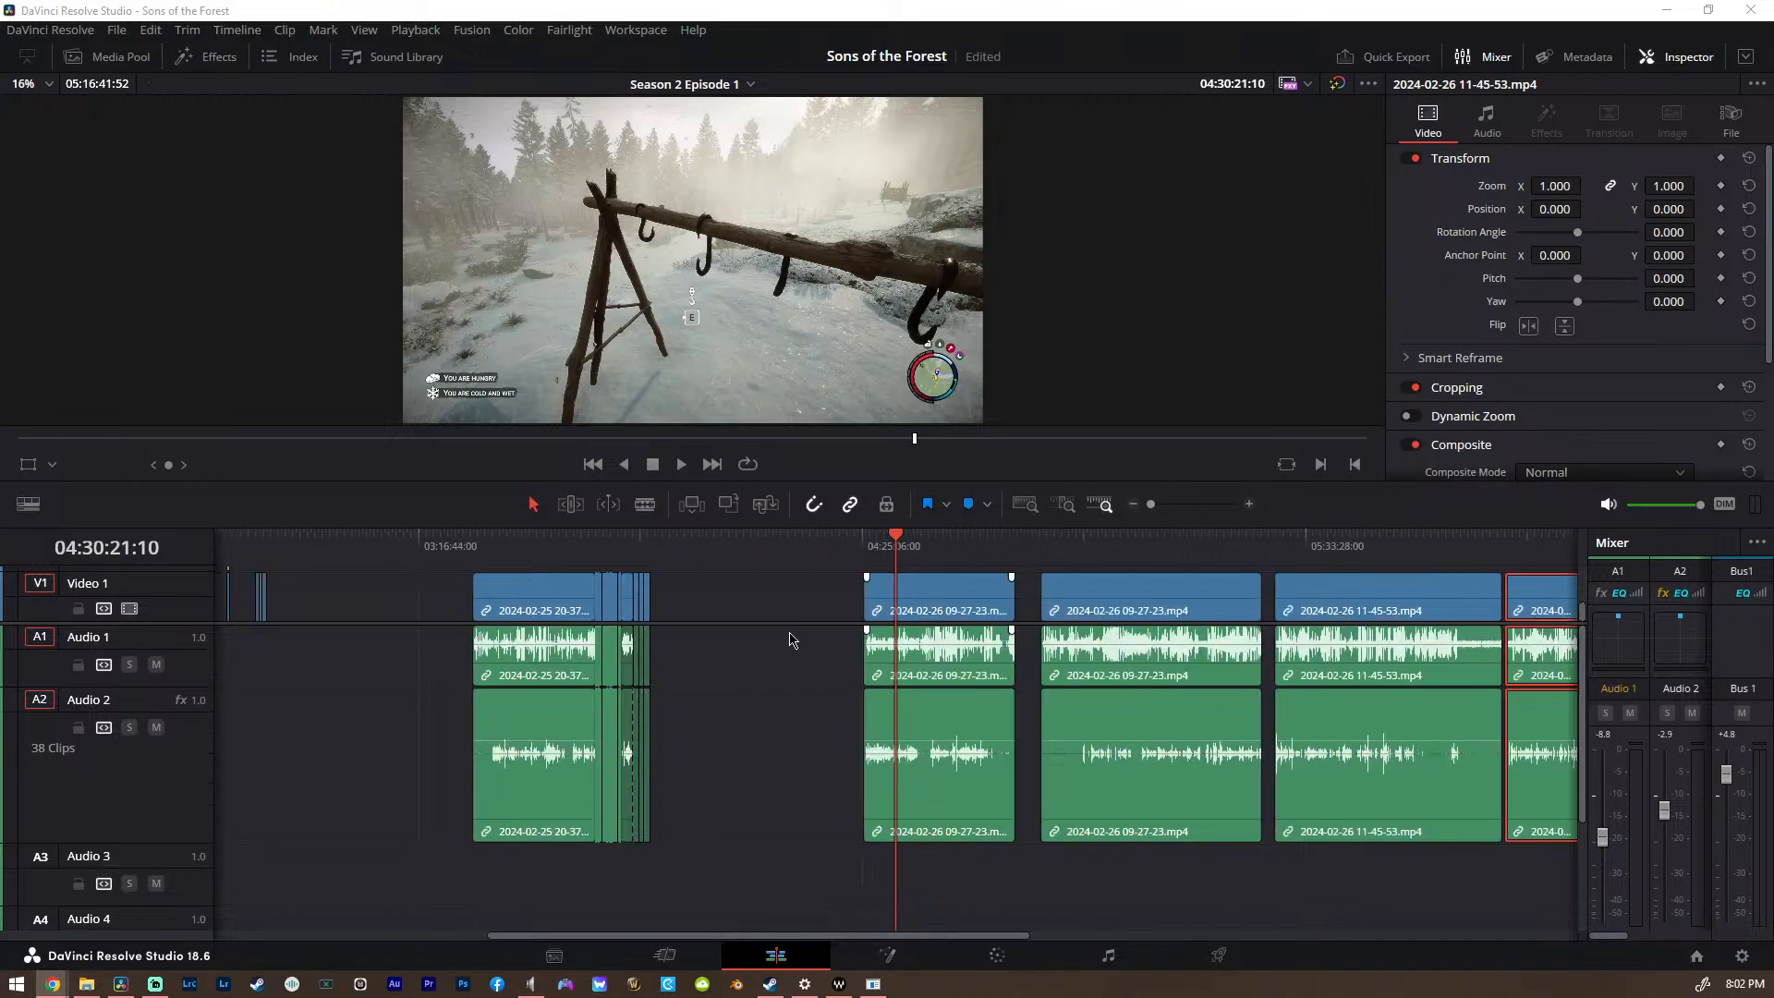
{"action": "scroll", "coordinate": [790, 636], "scroll_direction": "up", "scroll_amount": 5}
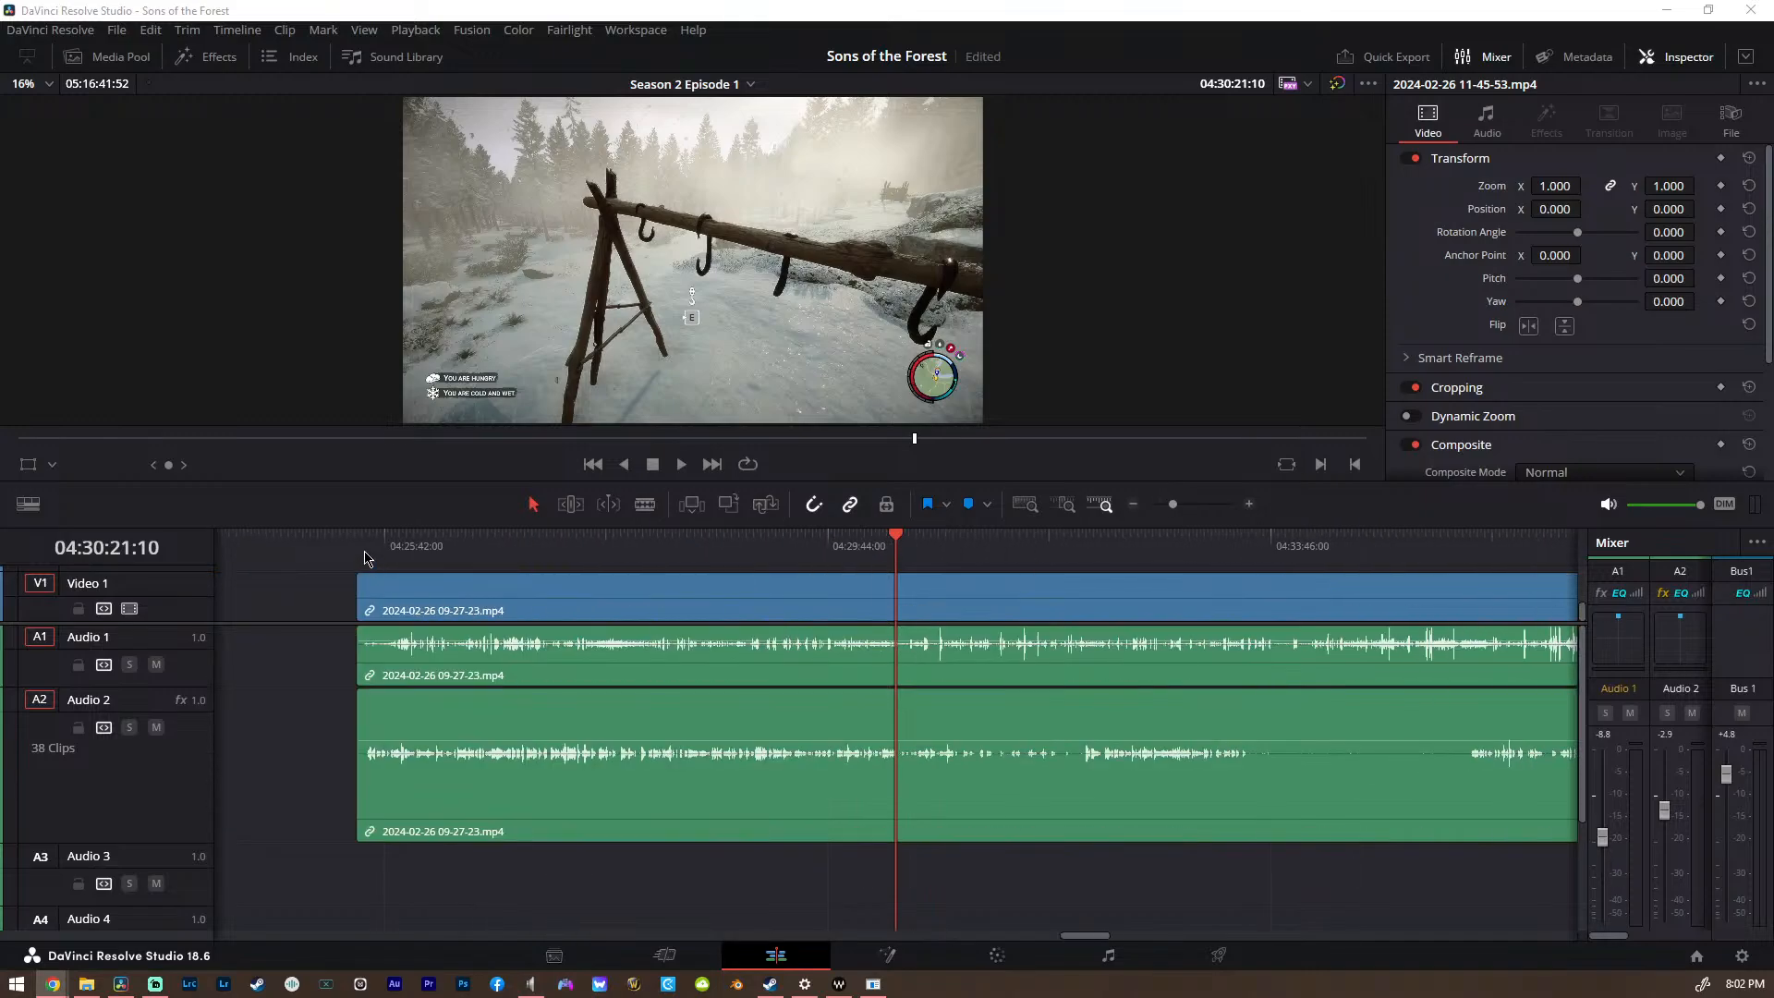
{"action": "scroll", "coordinate": [568, 636], "scroll_direction": "down", "scroll_amount": 3}
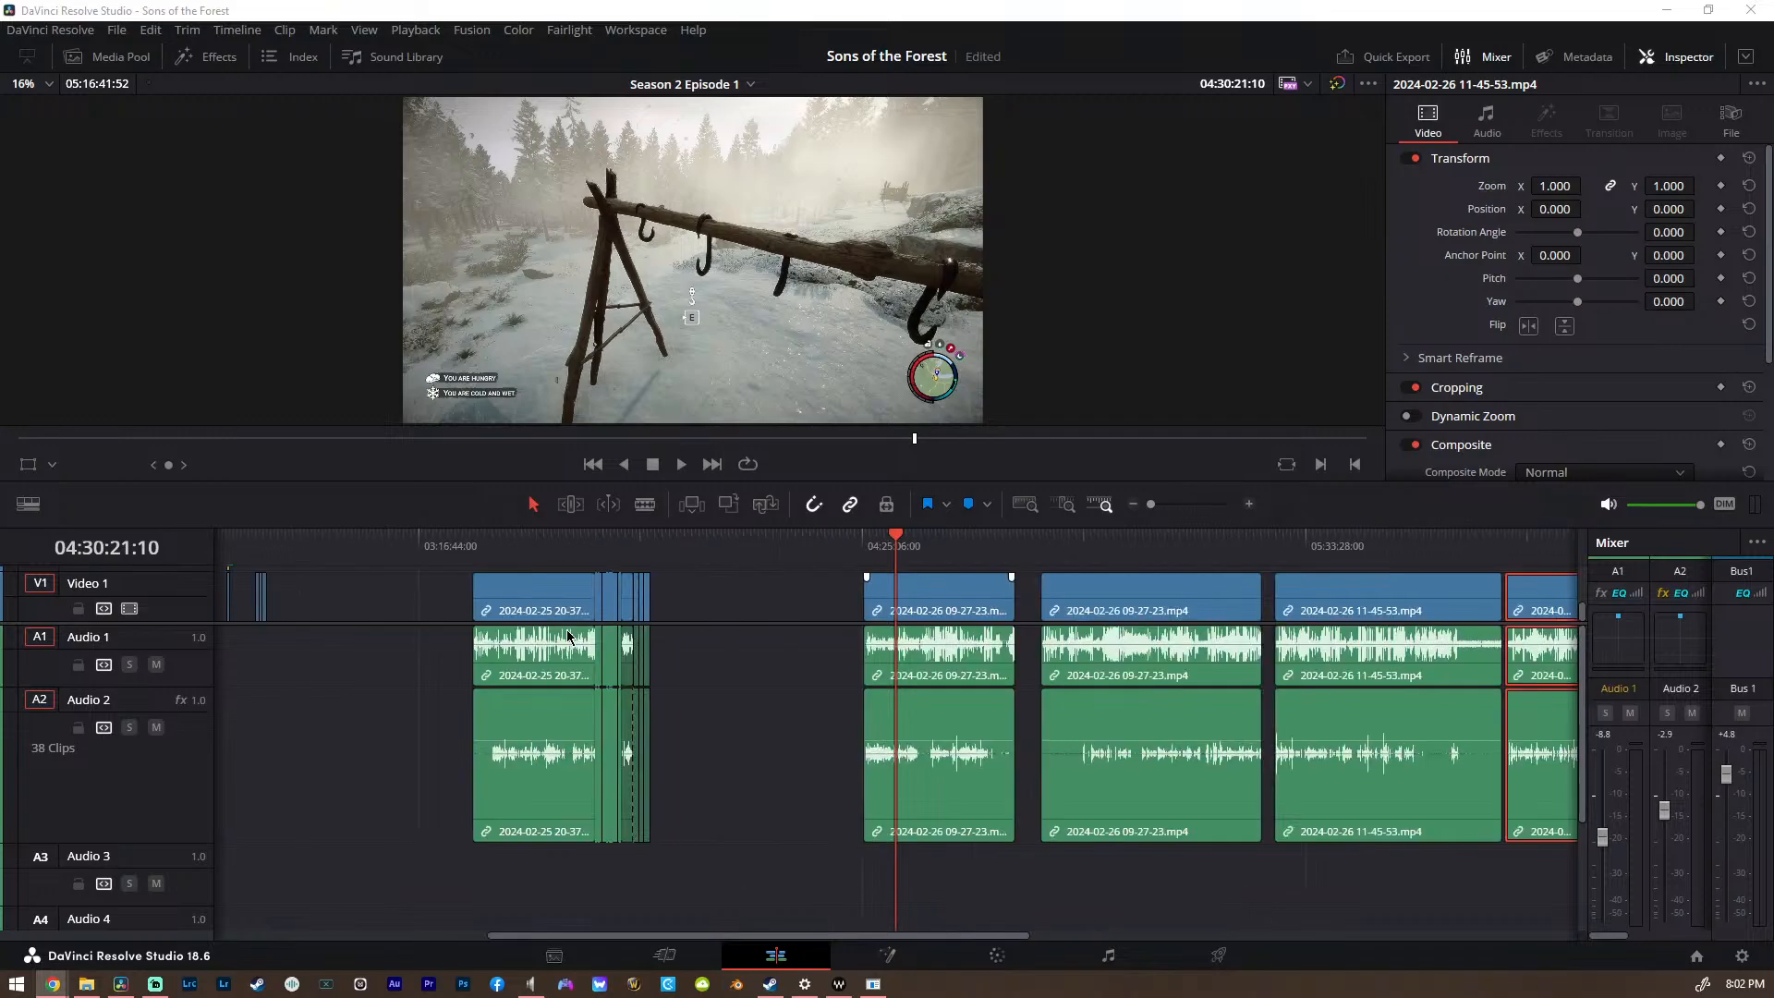
Shrink the audio tracks to minimum height and lower the video/audio divider to expose tracks V2 to V4
{"action": "scroll", "coordinate": [568, 636], "scroll_direction": "left", "scroll_amount": 10}
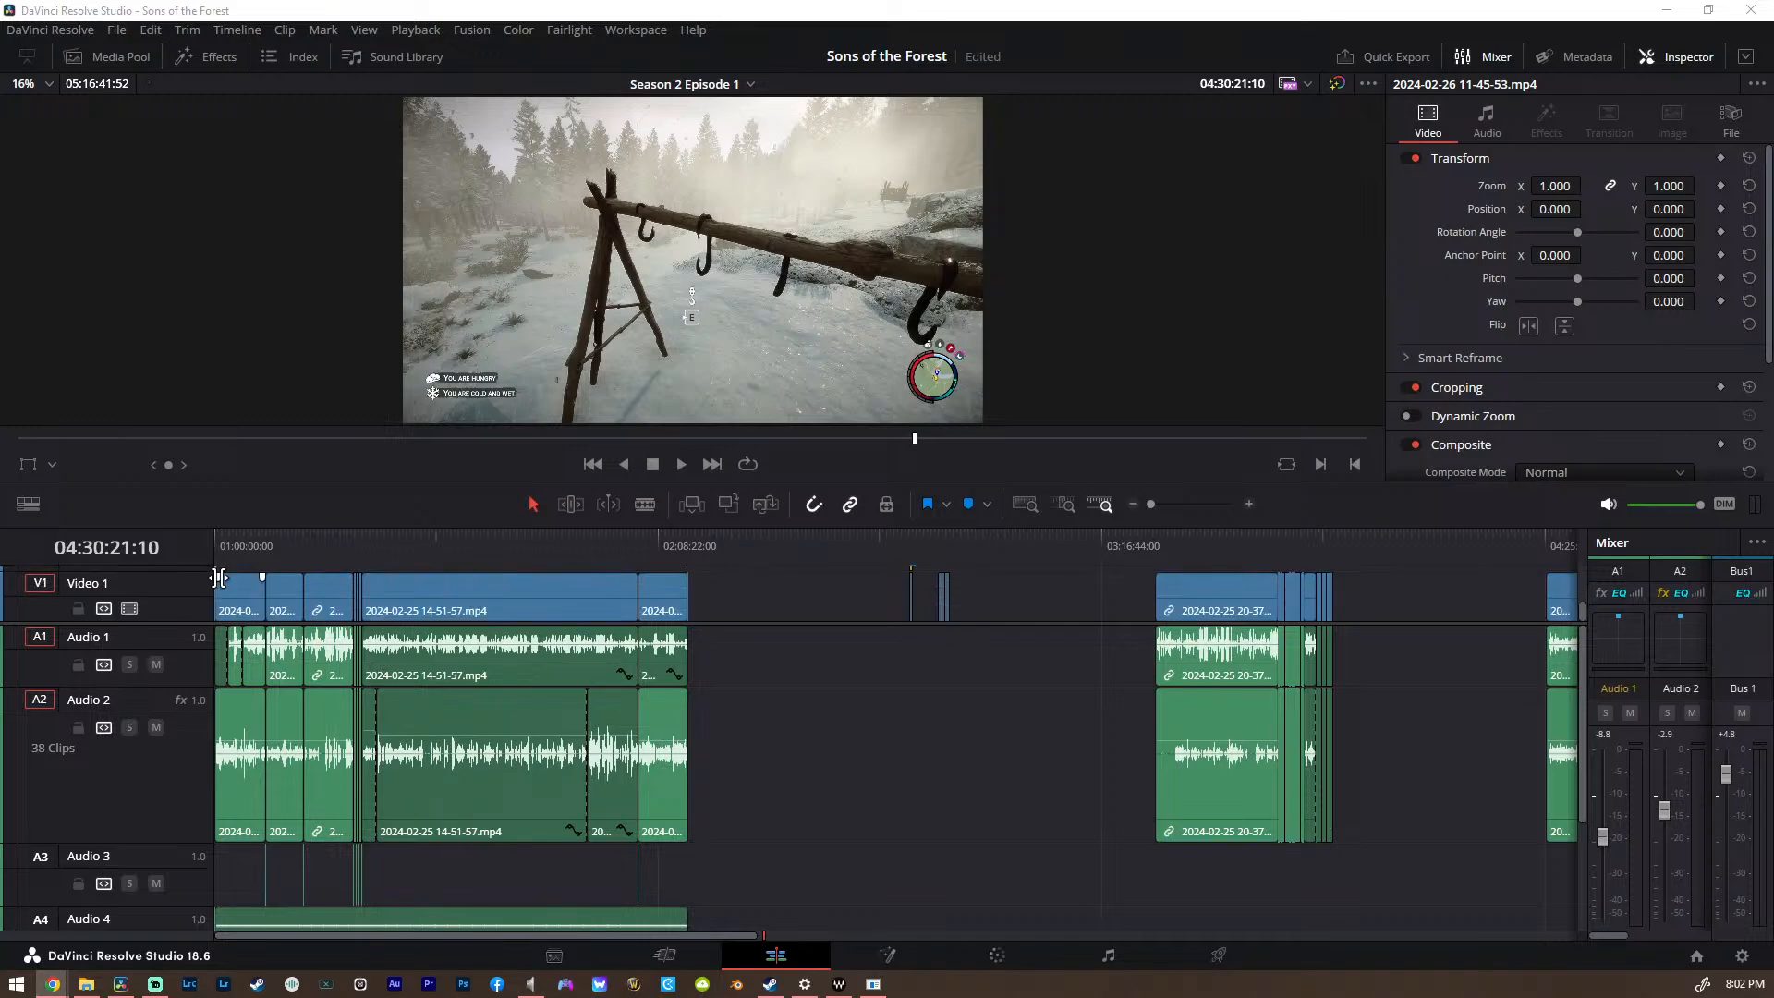
{"action": "scroll", "coordinate": [95, 728], "scroll_direction": "down", "scroll_amount": 6}
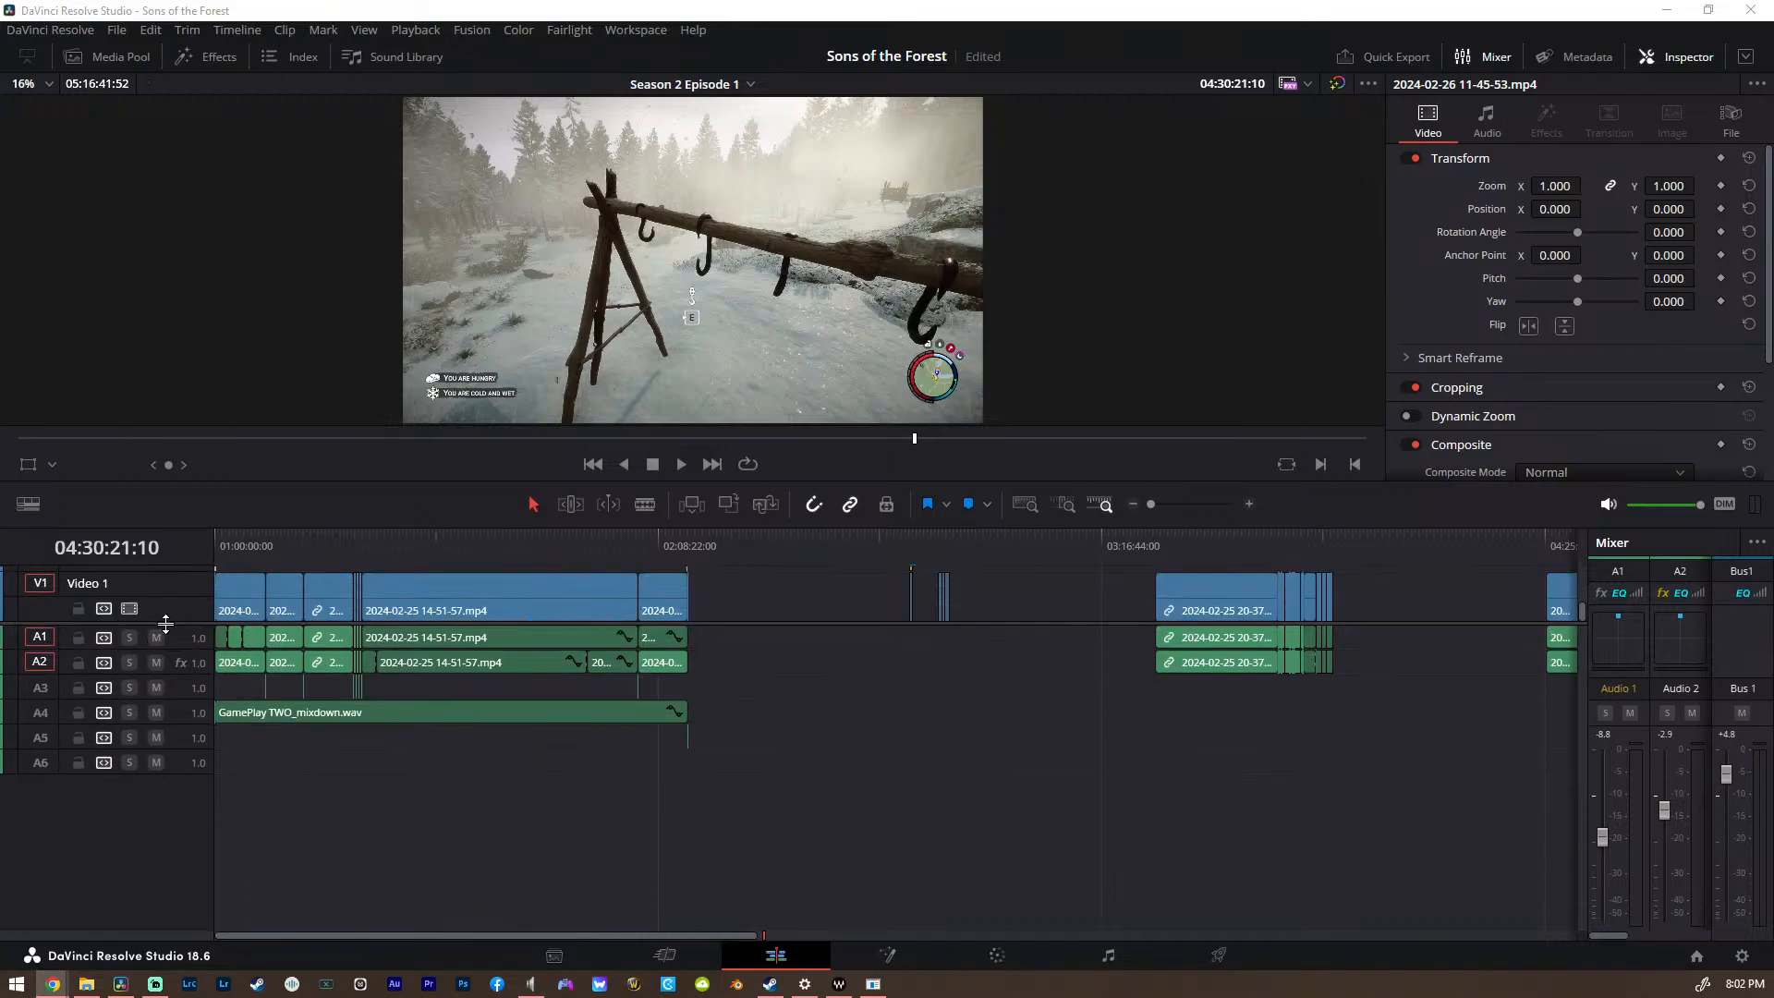
{"action": "left_click_drag", "start_coordinate": [165, 623], "coordinate": [165, 708]}
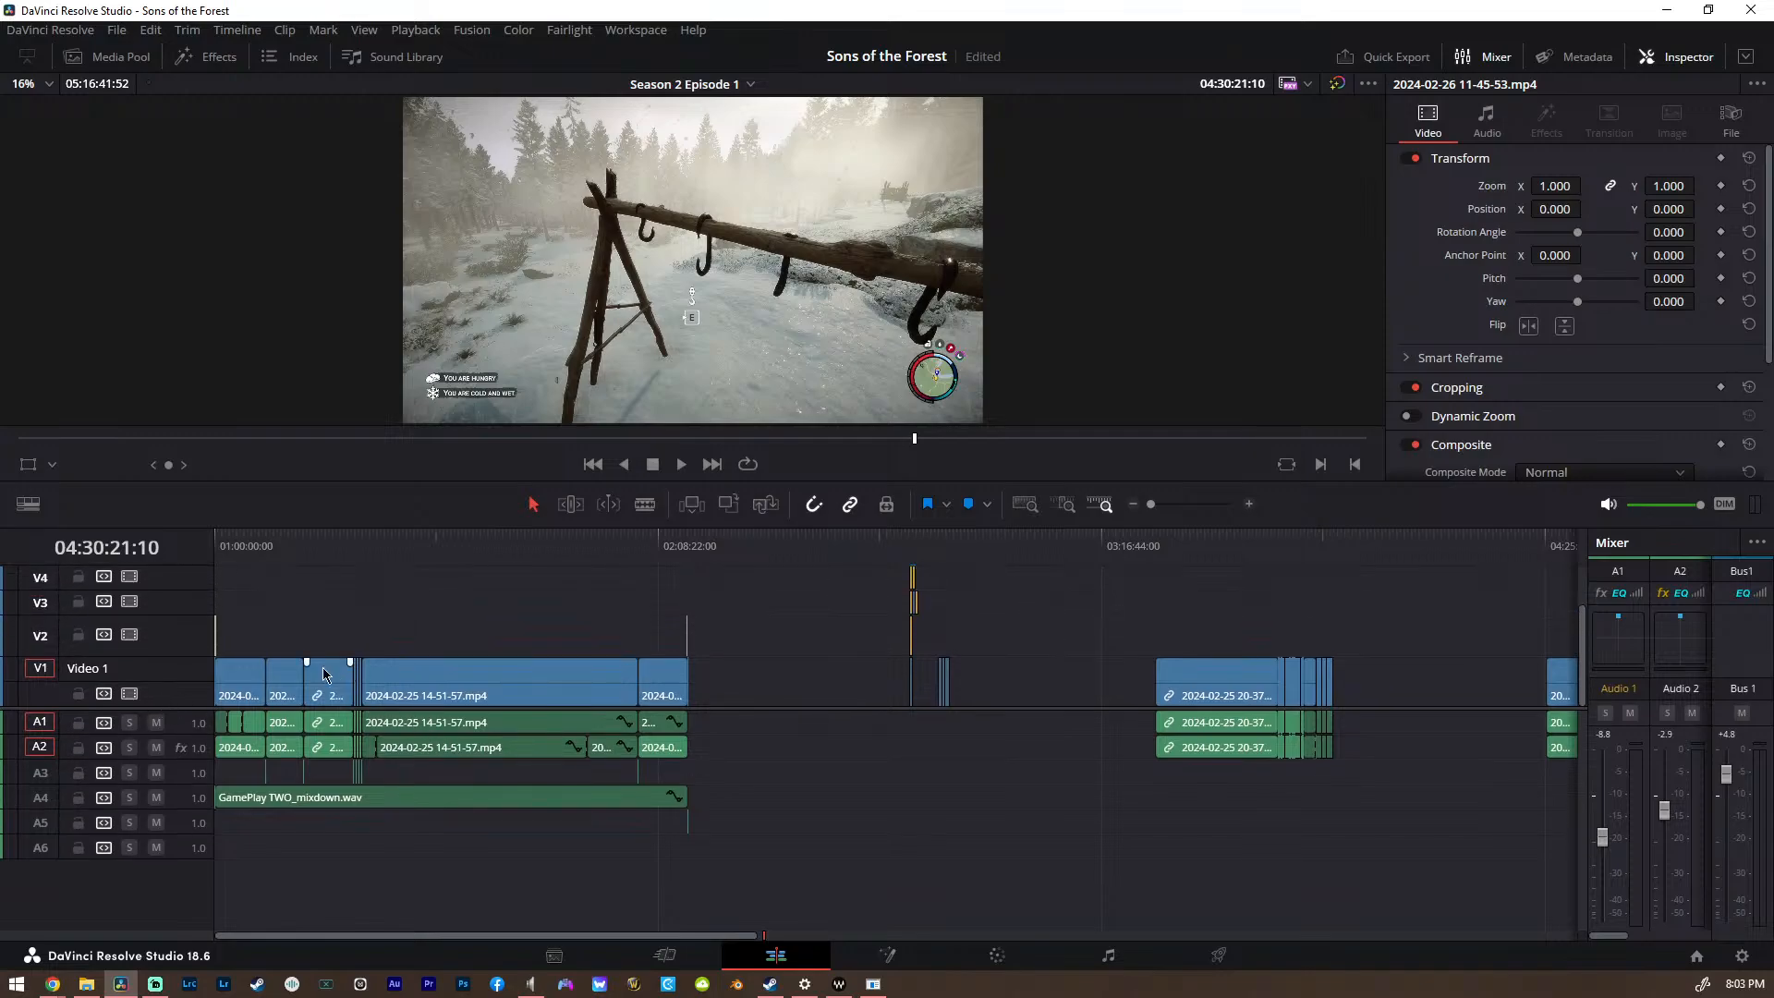
{"action": "left_click", "coordinate": [250, 599]}
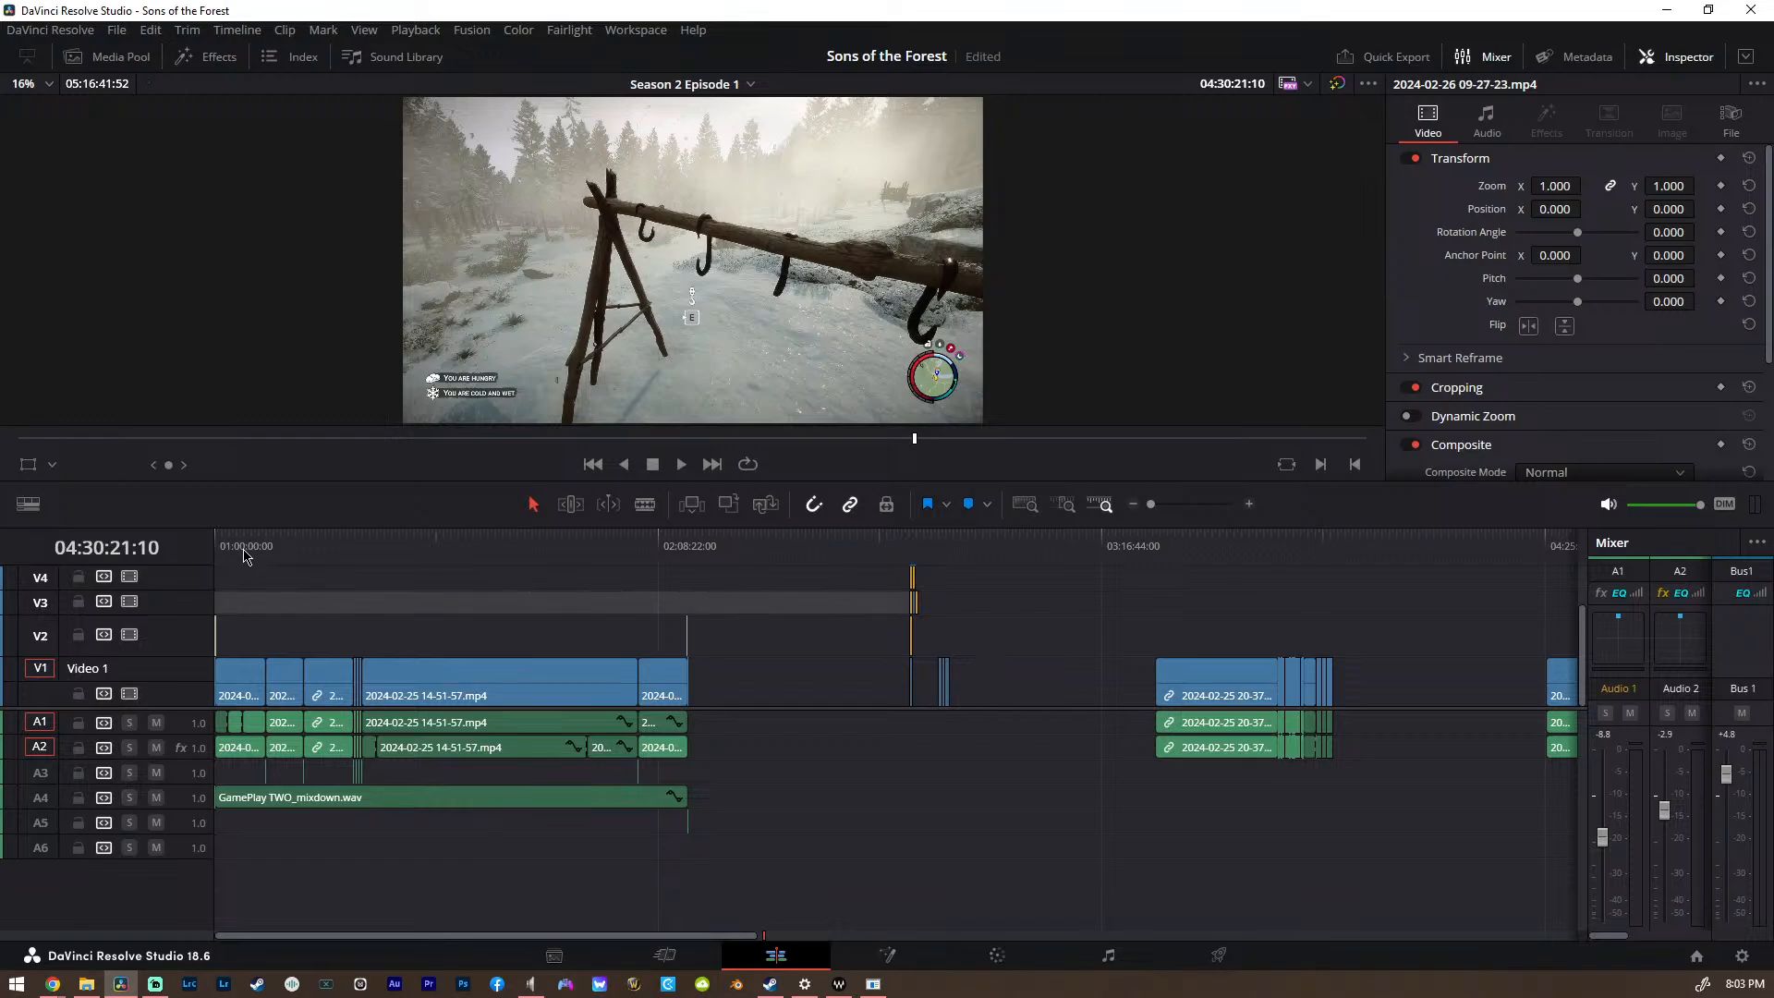
Examine the opening gameplay clips and the title graphics further along the timeline, and view the project's list of episode timelines
{"action": "left_click", "coordinate": [244, 552]}
{"action": "scroll", "coordinate": [254, 588], "scroll_direction": "up", "scroll_amount": 5}
{"action": "scroll", "coordinate": [254, 592], "scroll_direction": "down", "scroll_amount": 5}
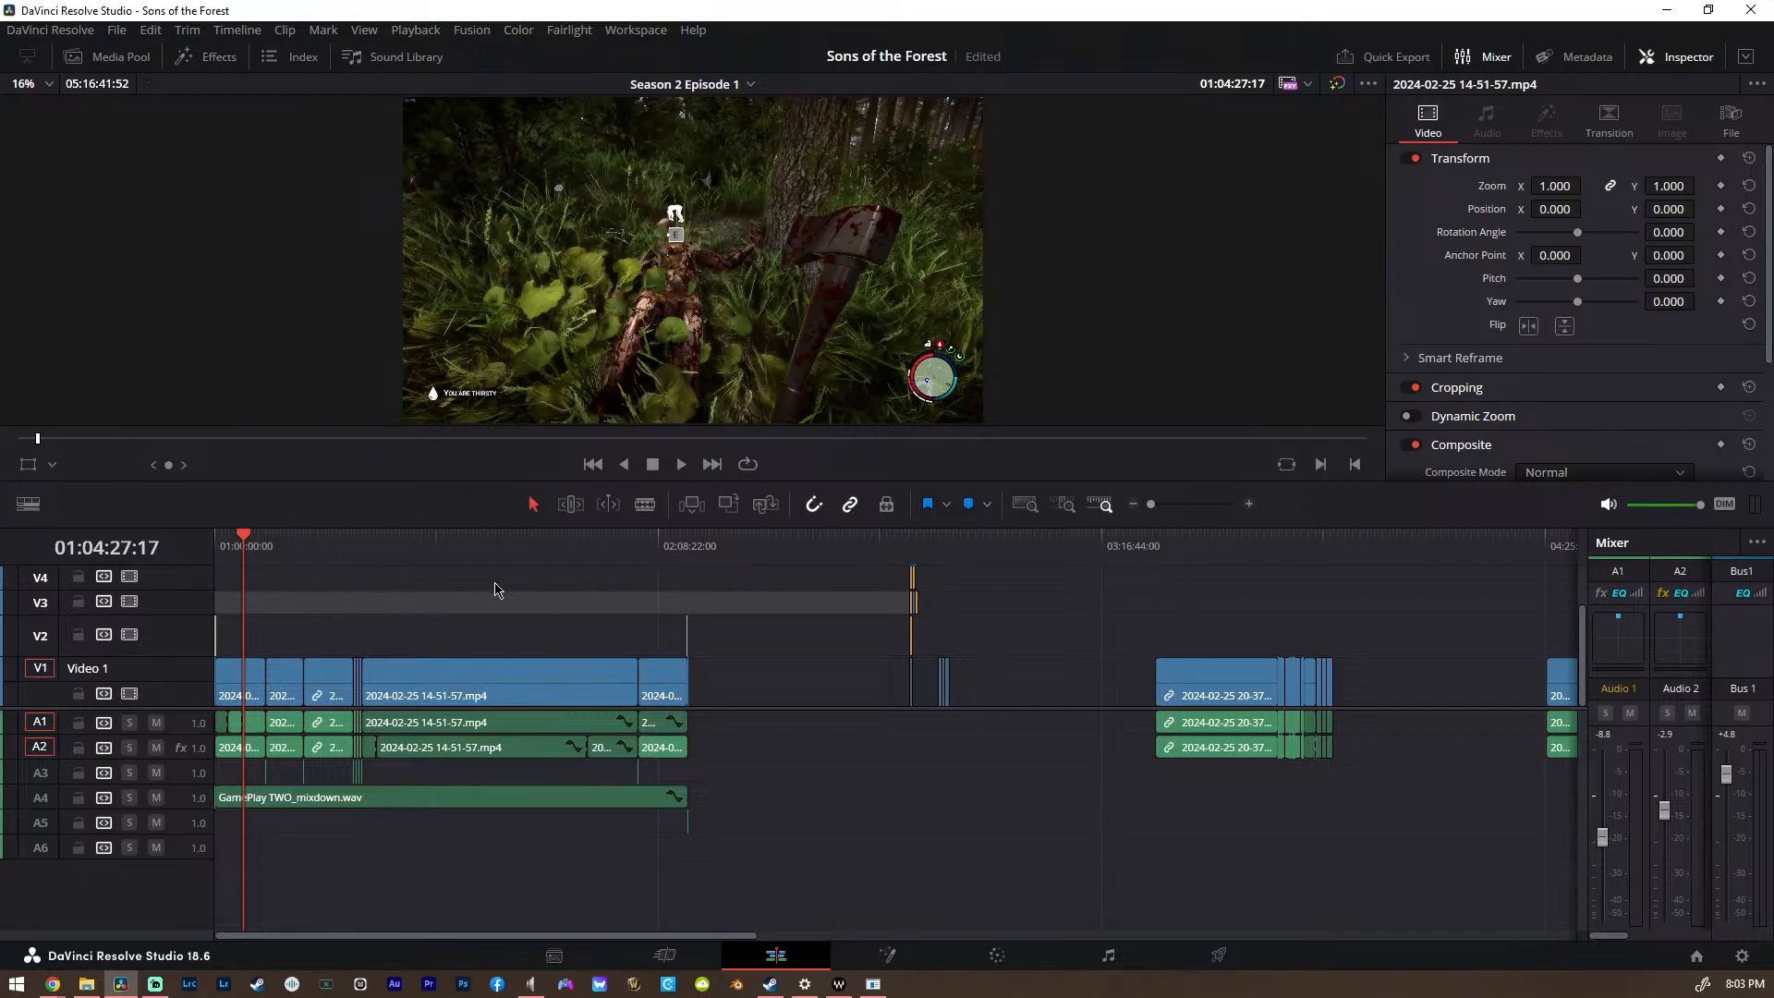
{"action": "left_click", "coordinate": [915, 562]}
{"action": "scroll", "coordinate": [929, 562], "scroll_direction": "up", "scroll_amount": 5}
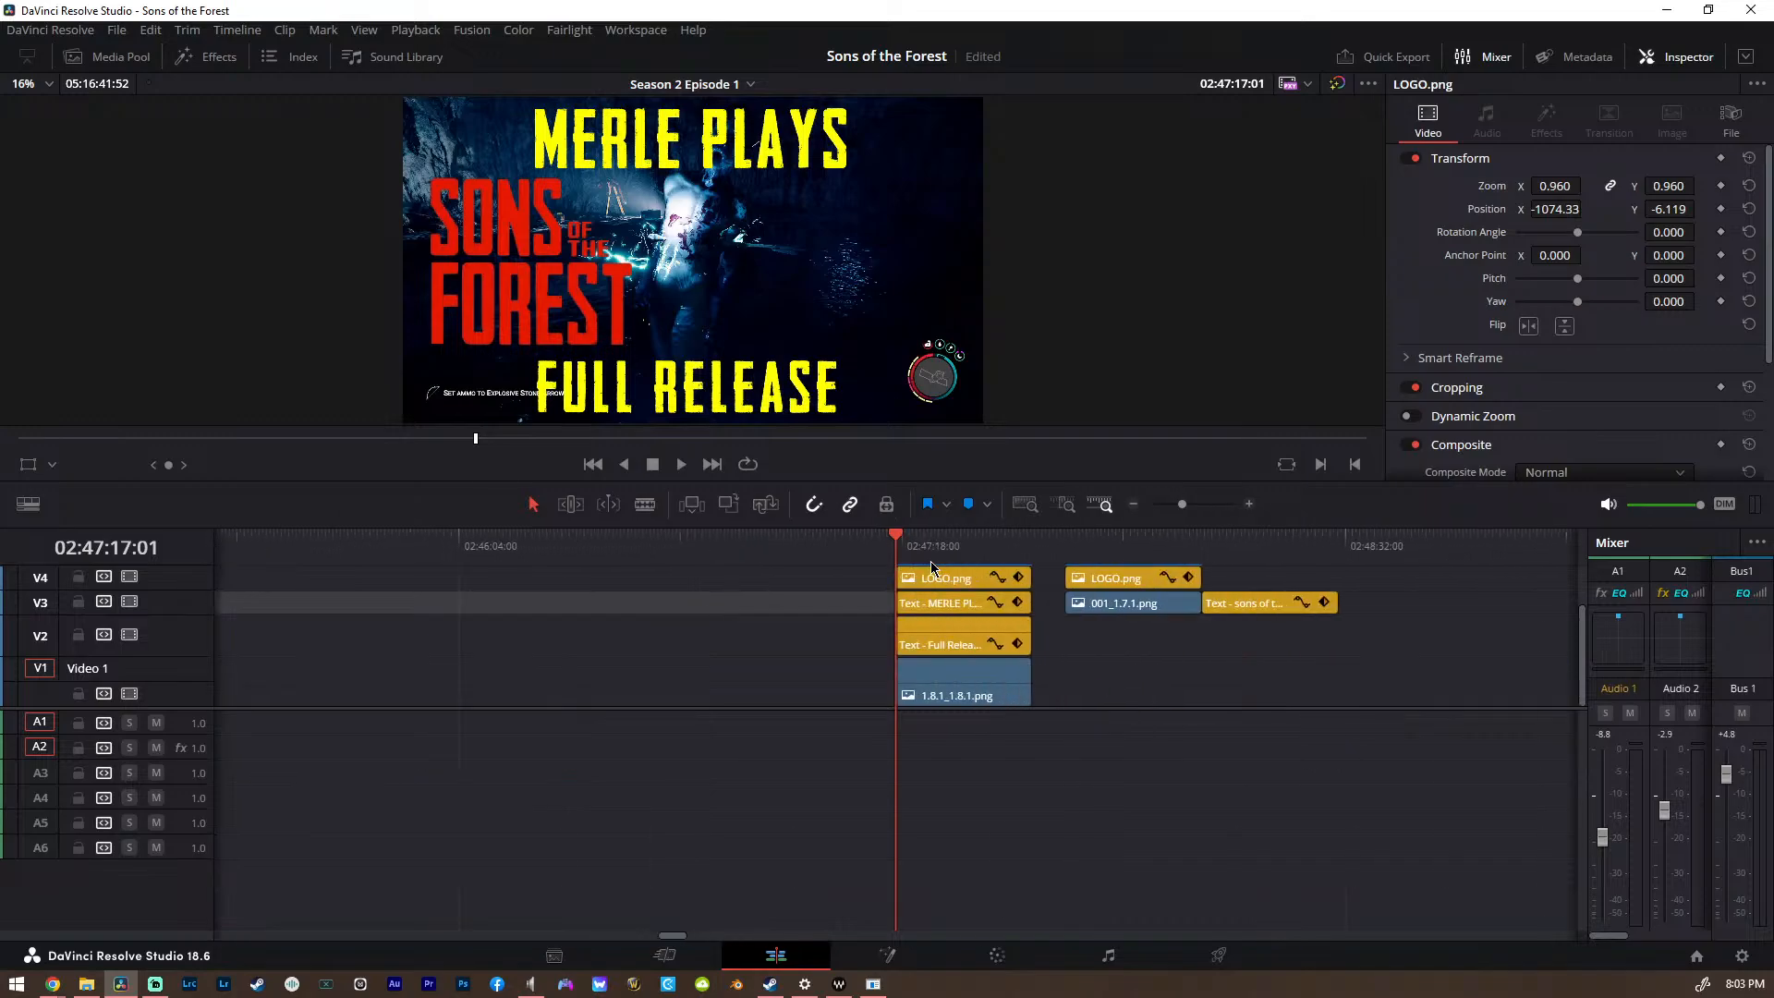
{"action": "scroll", "coordinate": [929, 562], "scroll_direction": "down", "scroll_amount": 6}
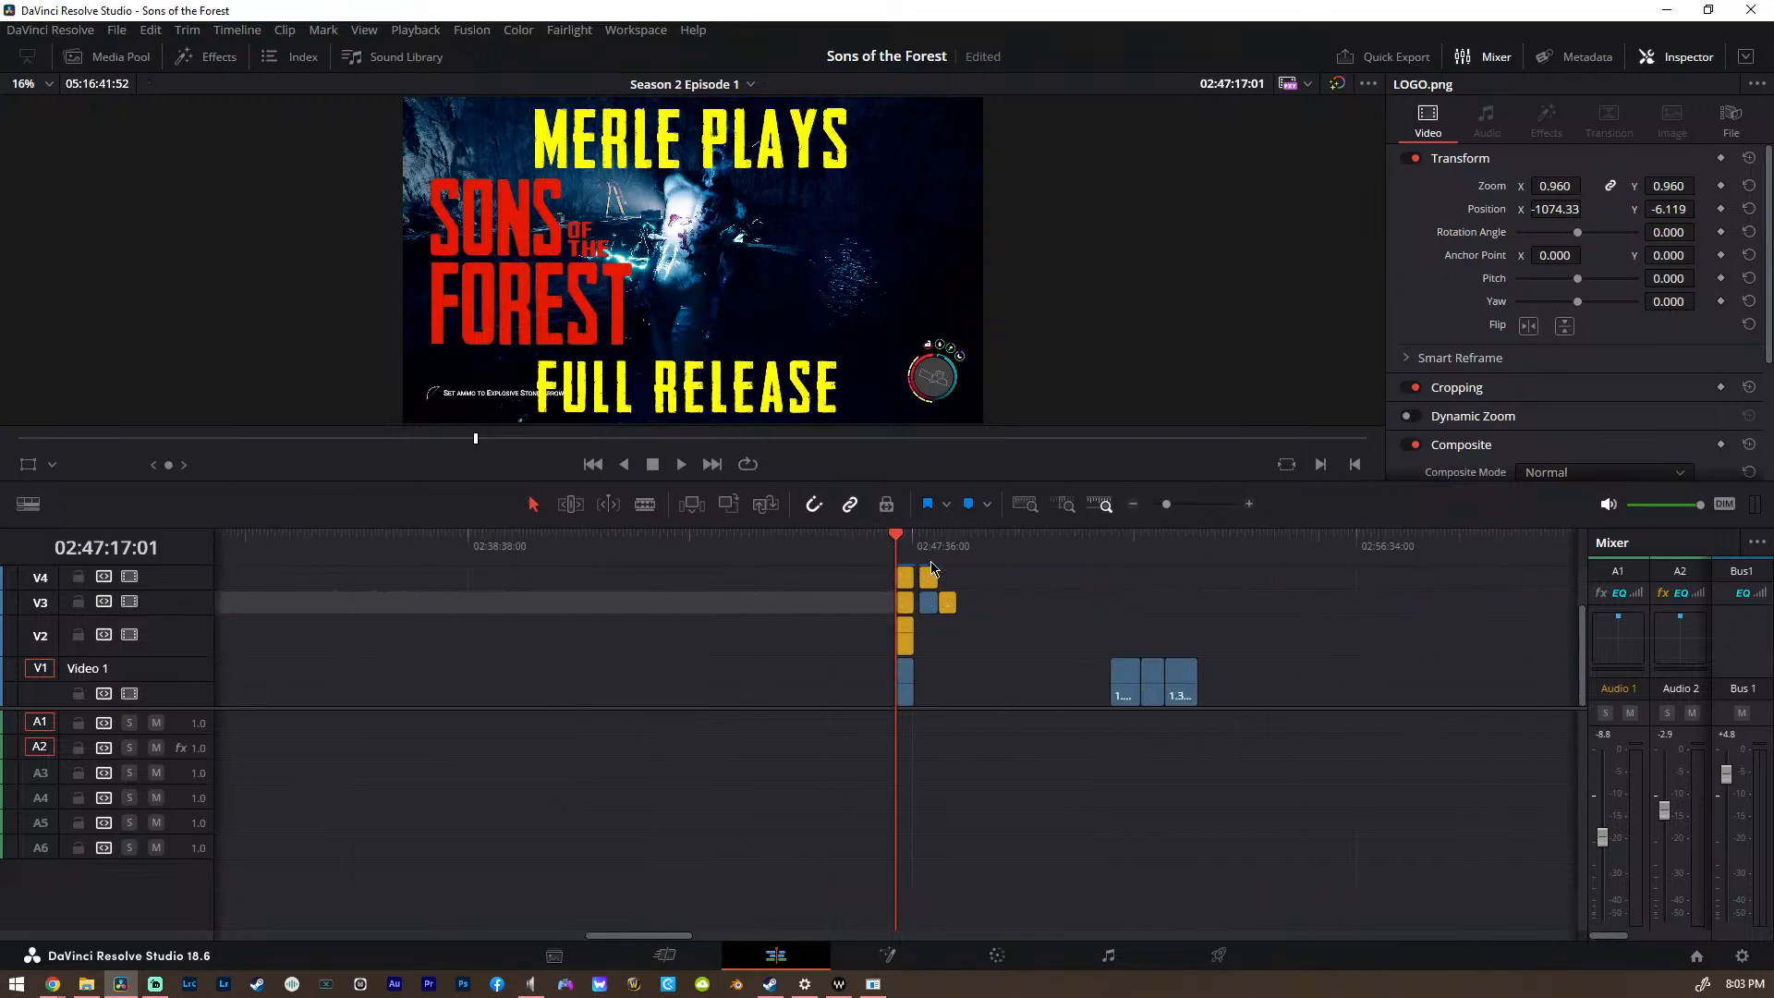
{"action": "left_click_drag", "start_coordinate": [308, 552], "coordinate": [224, 538]}
{"action": "scroll", "coordinate": [329, 585], "scroll_direction": "up", "scroll_amount": 6}
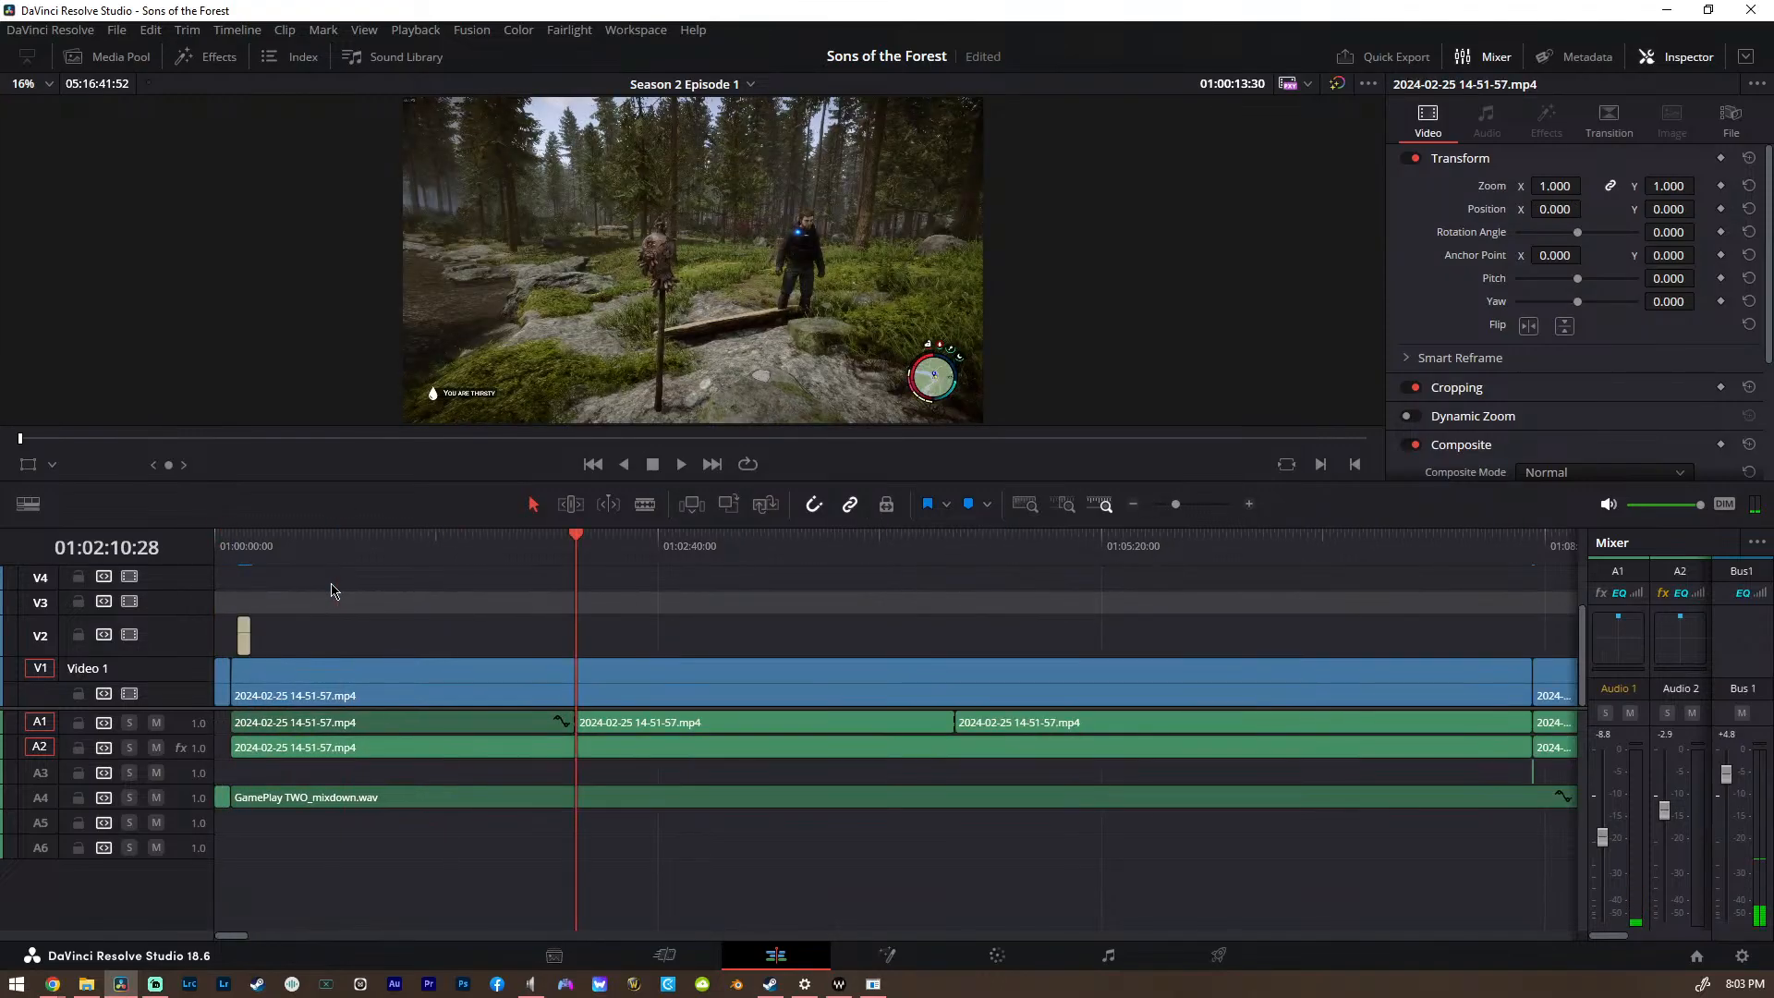
{"action": "left_click_drag", "start_coordinate": [351, 636], "coordinate": [407, 644]}
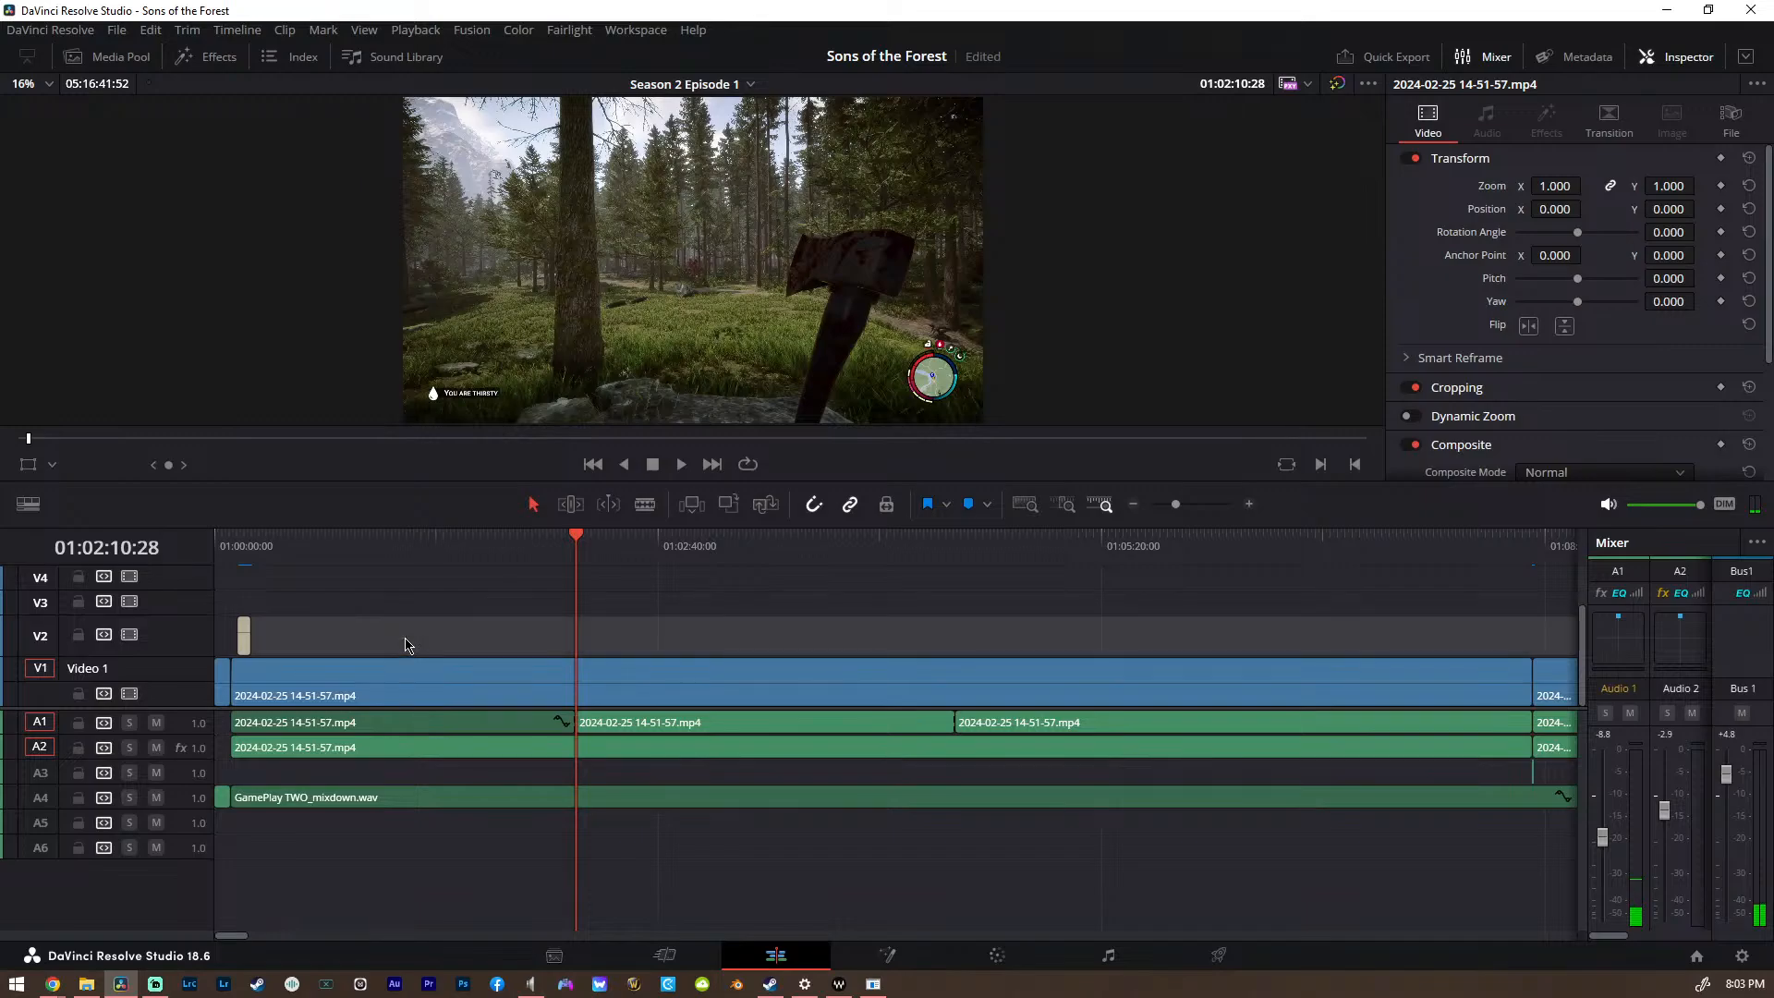
{"action": "scroll", "coordinate": [406, 645], "scroll_direction": "down", "scroll_amount": 6}
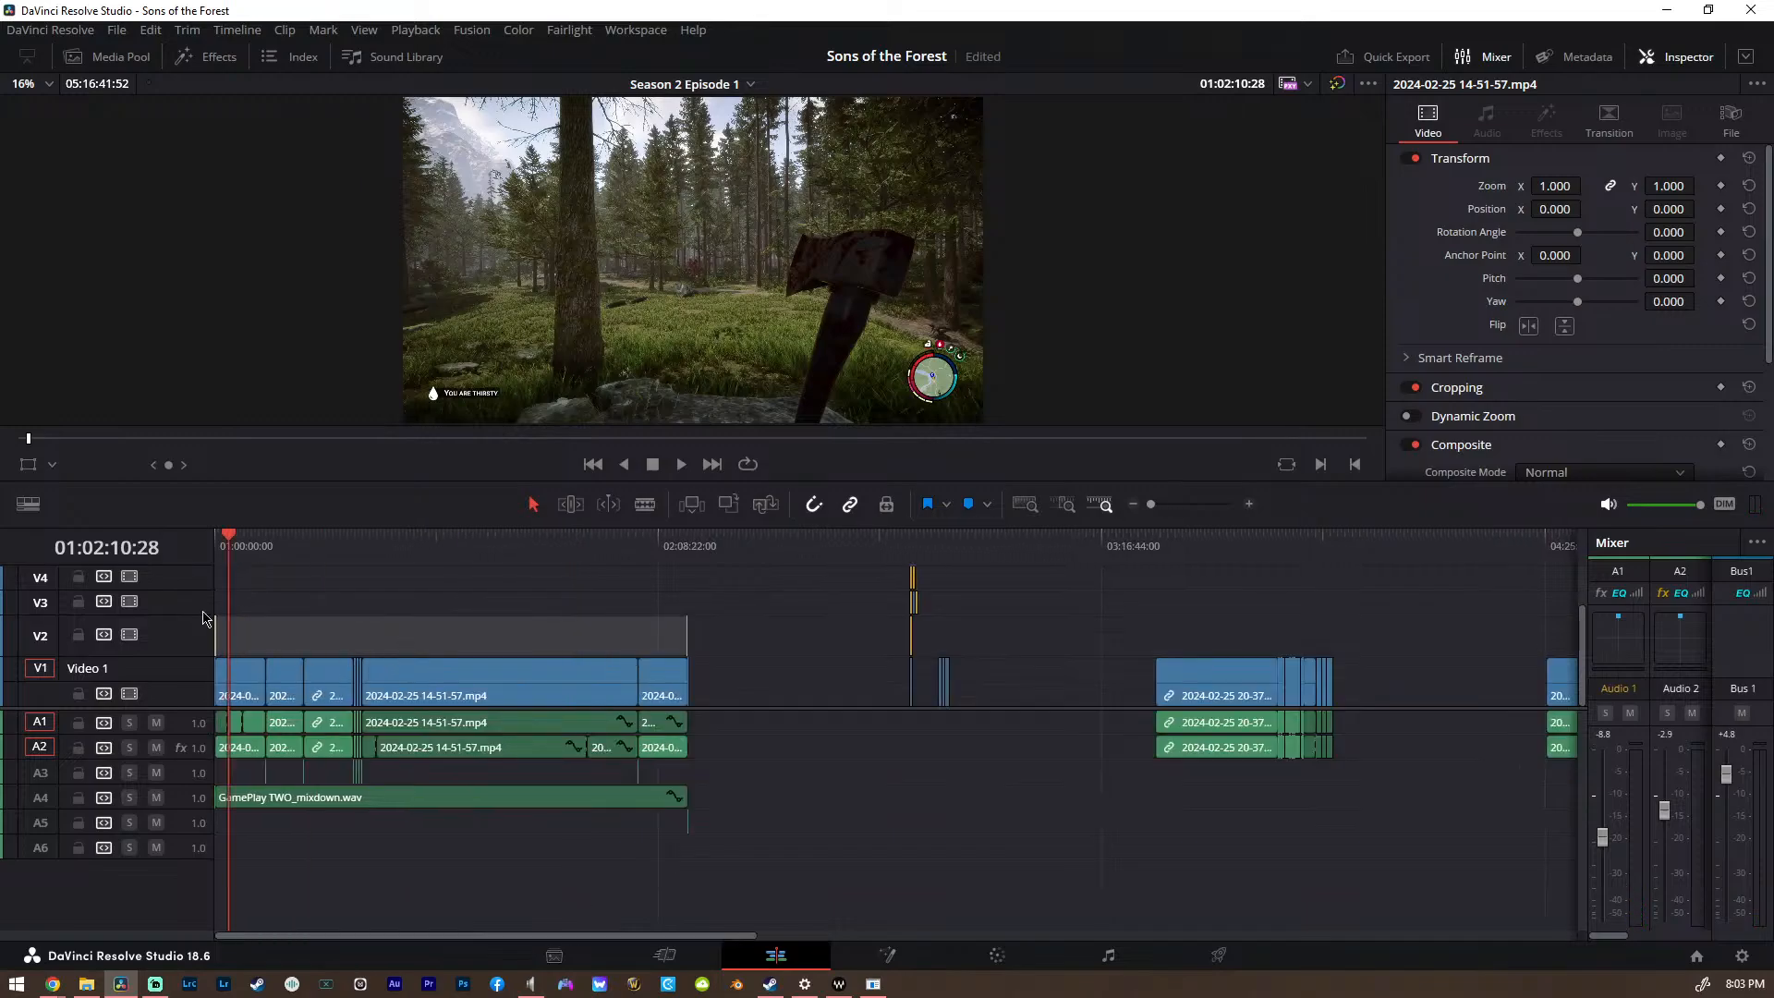
{"action": "left_click", "coordinate": [721, 84]}
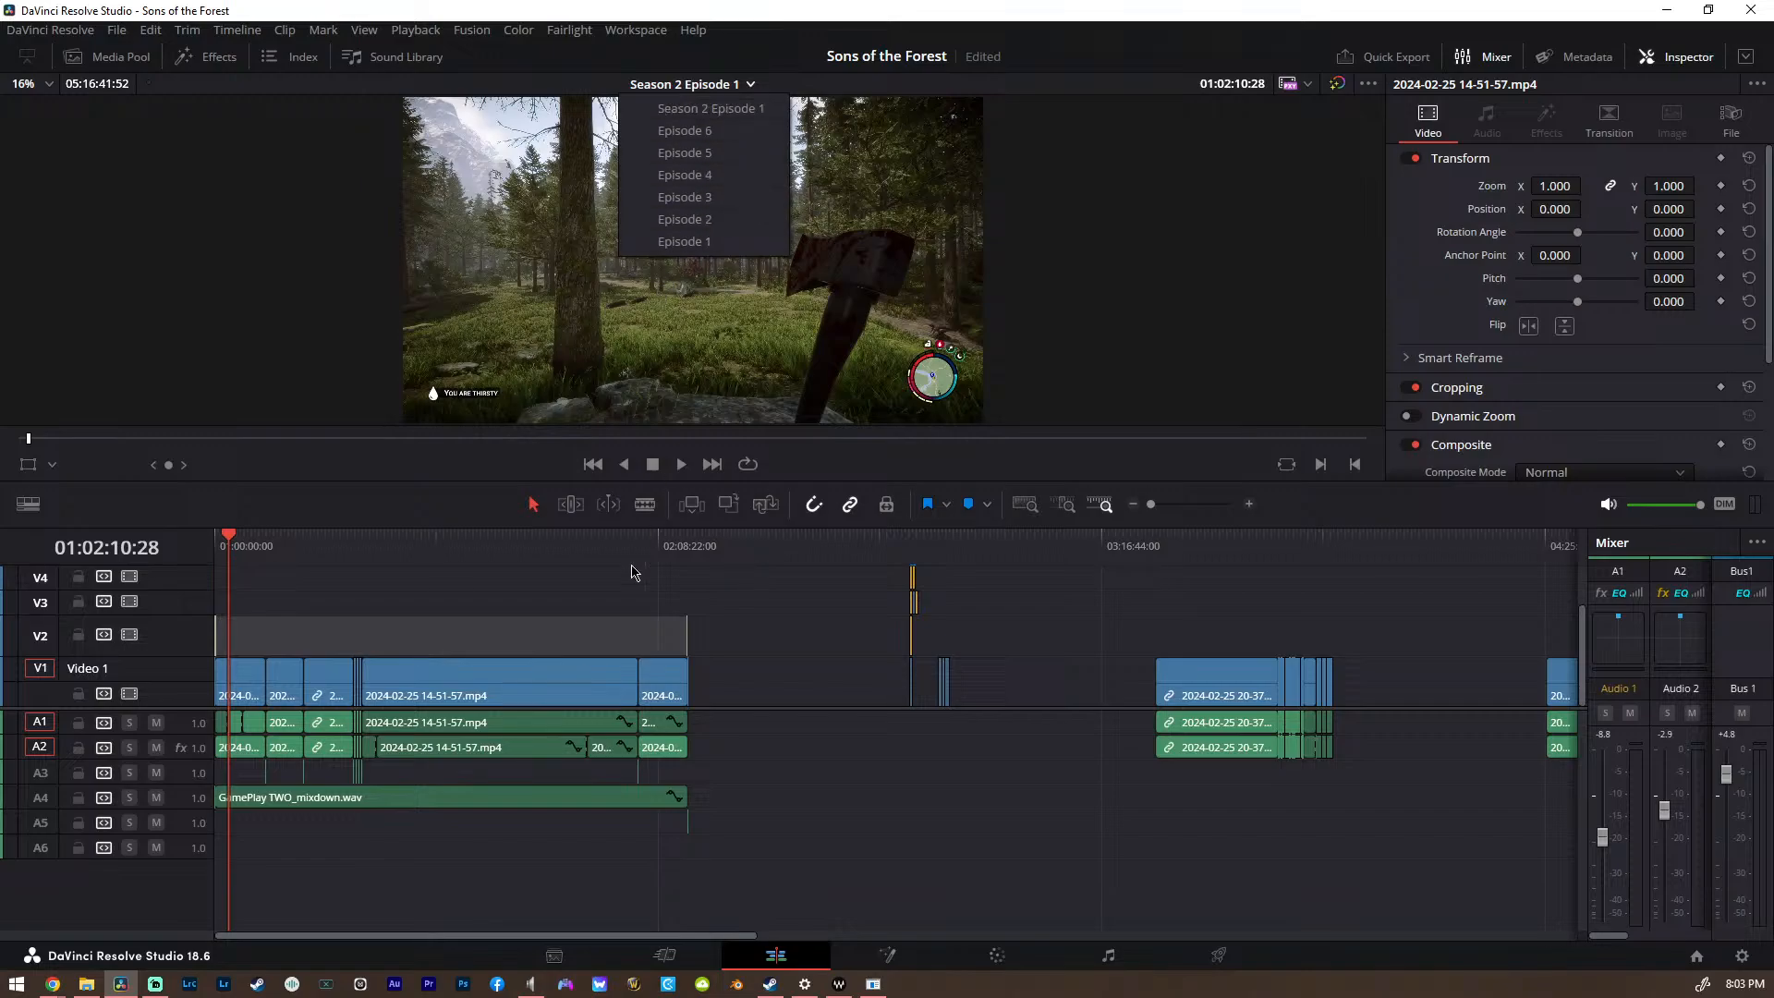
{"action": "left_click", "coordinate": [343, 605]}
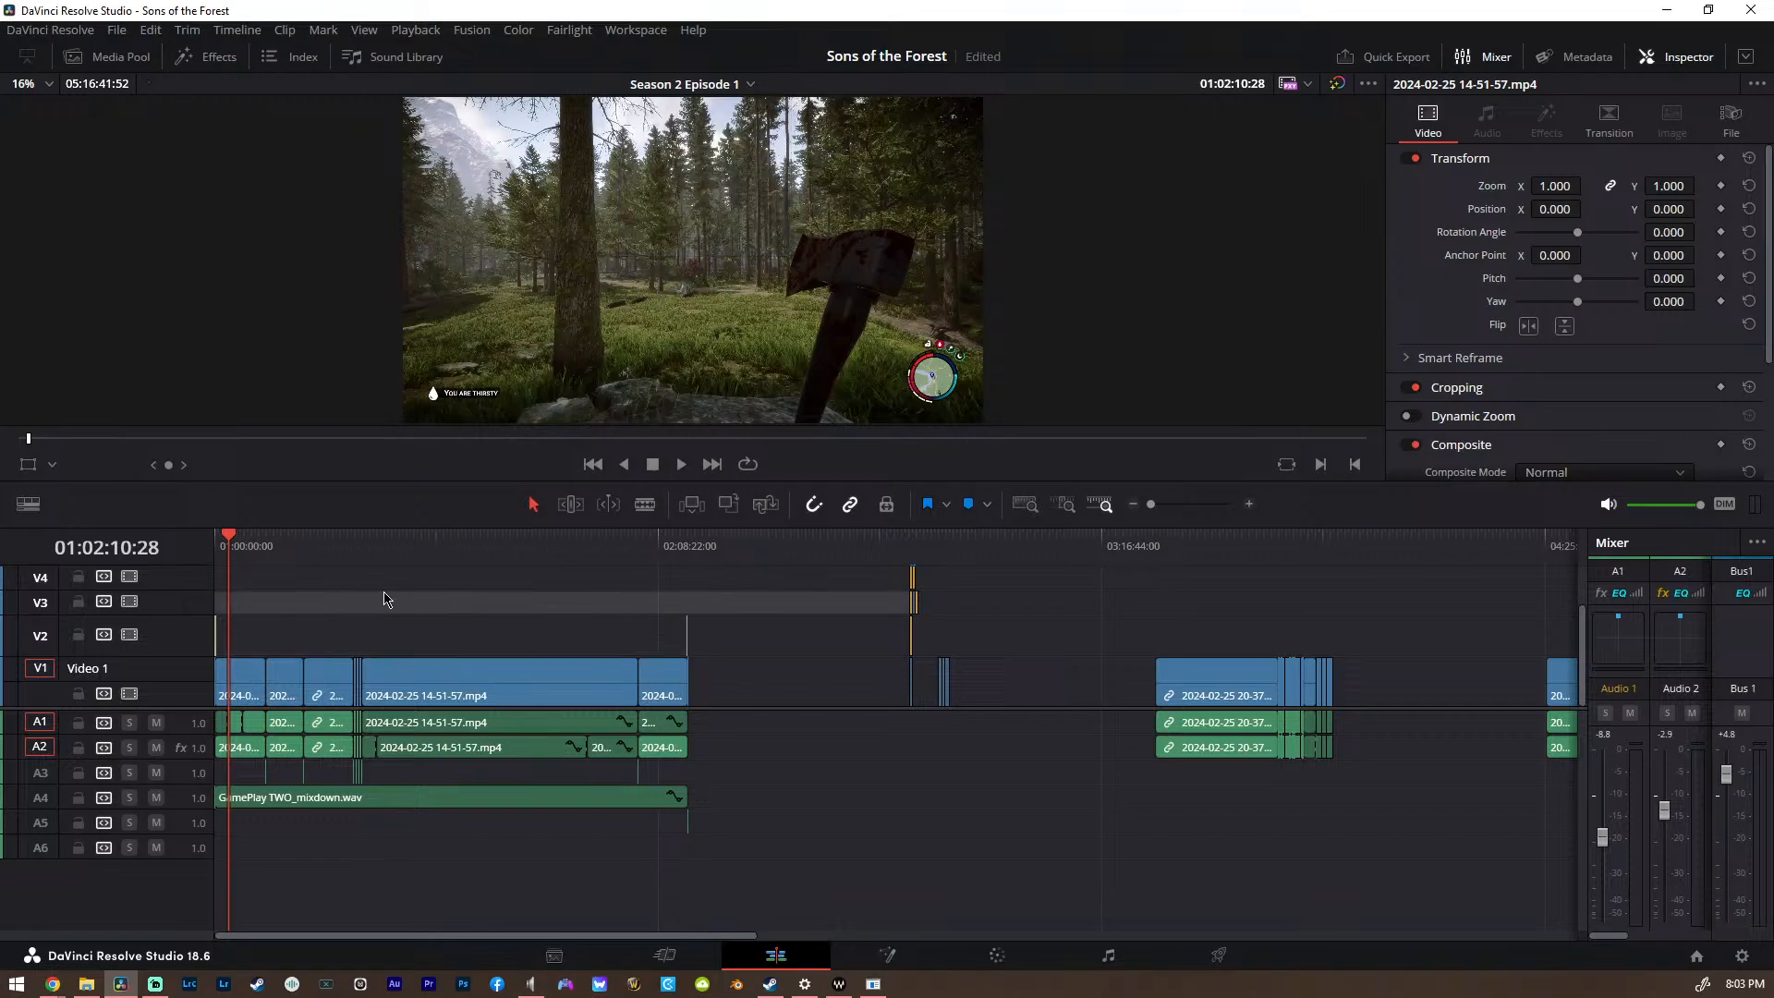
{"action": "left_click", "coordinate": [245, 666]}
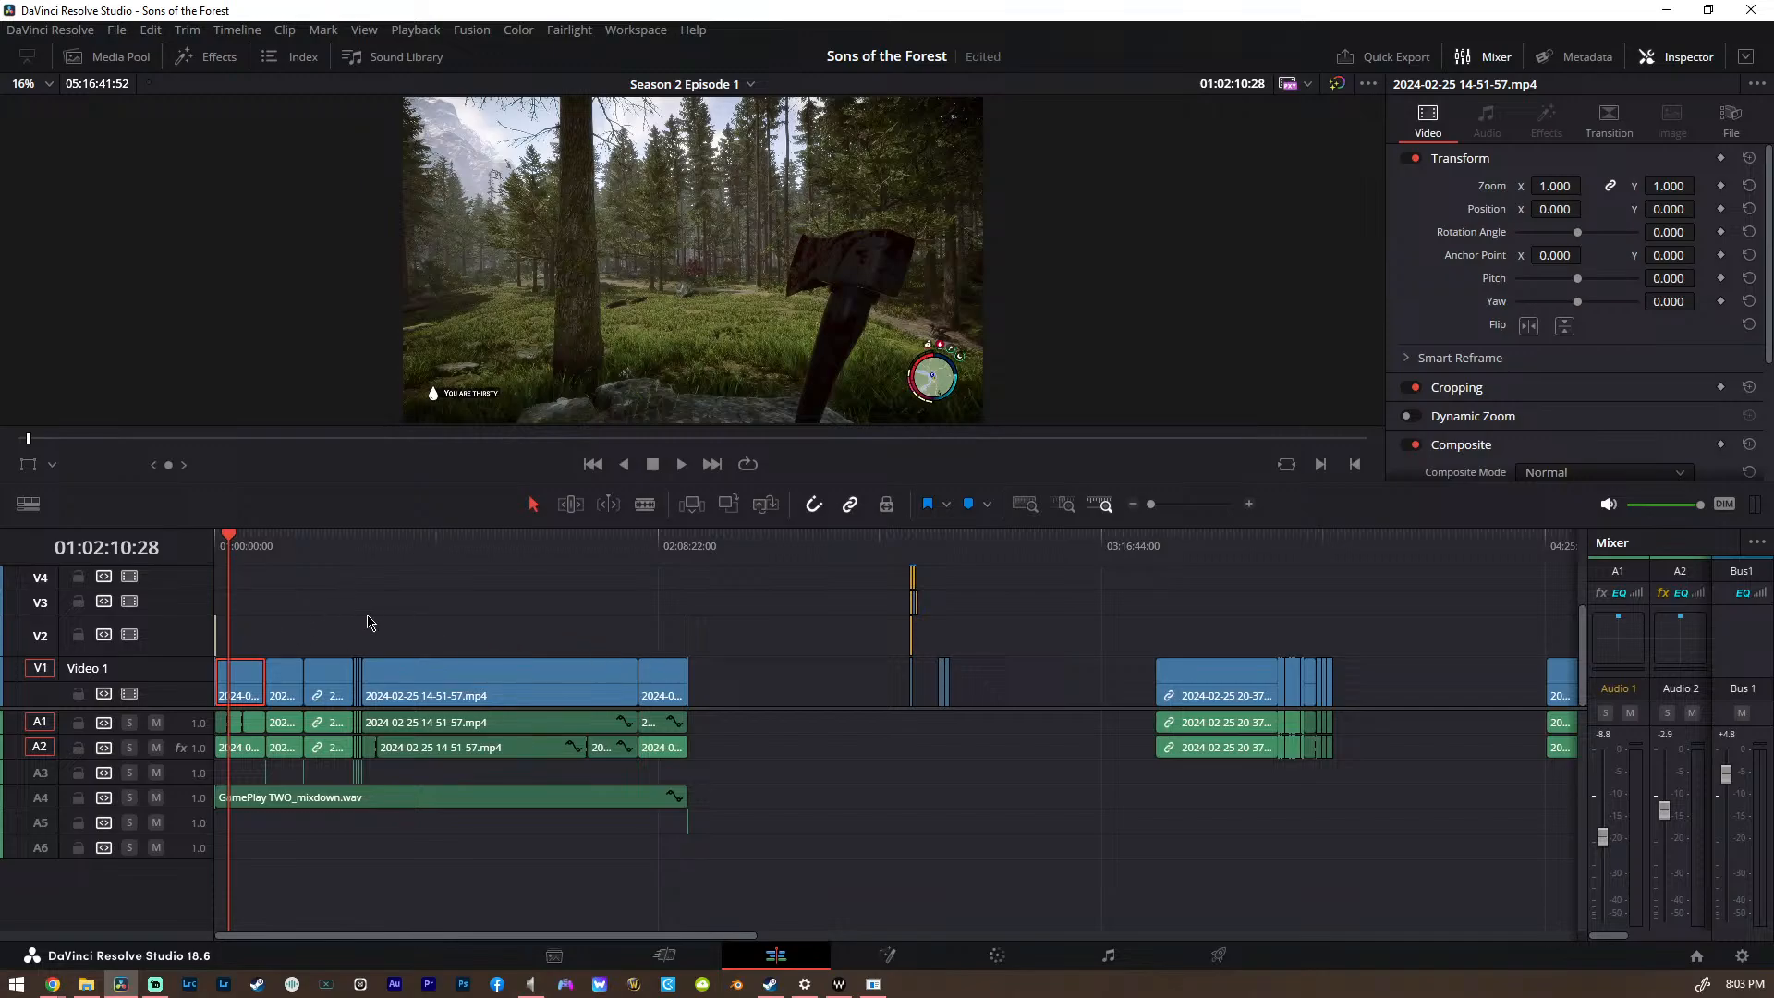
{"action": "scroll", "coordinate": [248, 621], "scroll_direction": "up", "scroll_amount": 7}
{"action": "scroll", "coordinate": [247, 621], "scroll_direction": "down", "scroll_amount": 3}
{"action": "left_click_drag", "start_coordinate": [392, 596], "coordinate": [743, 756]}
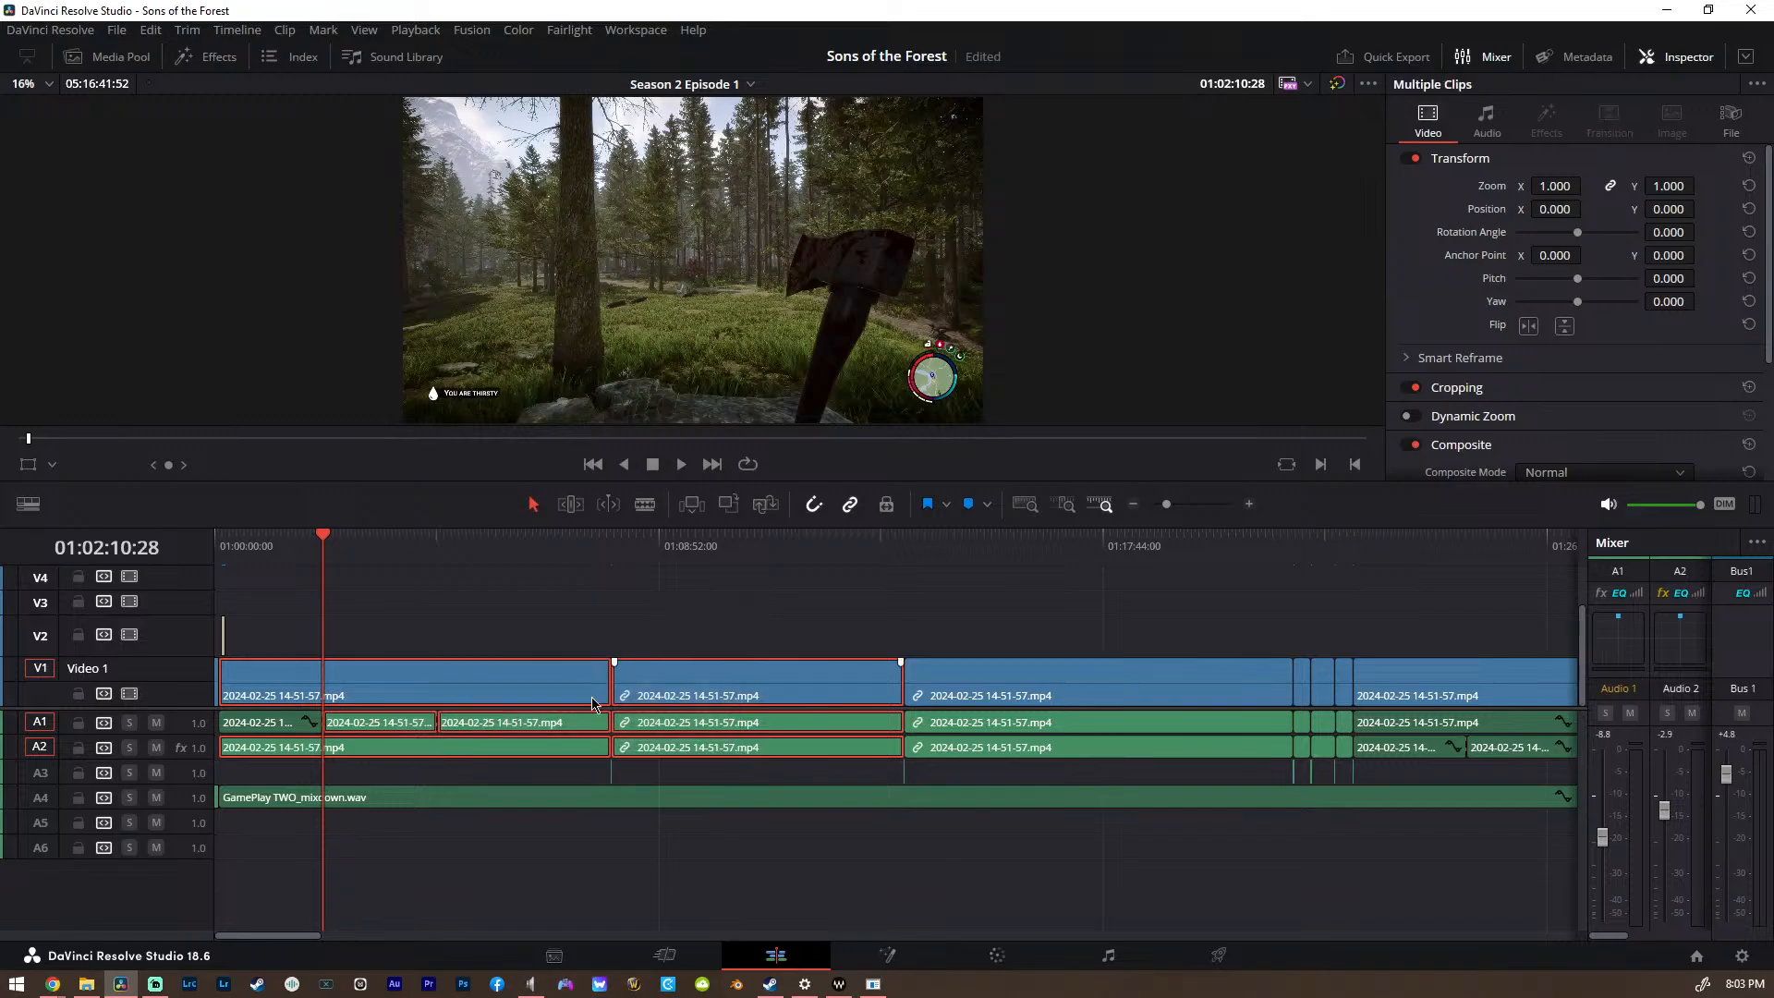
{"action": "key", "text": "Delete"}
{"action": "key", "text": "shift+z"}
{"action": "left_click_drag", "start_coordinate": [304, 621], "coordinate": [687, 760]}
{"action": "key", "text": "Delete"}
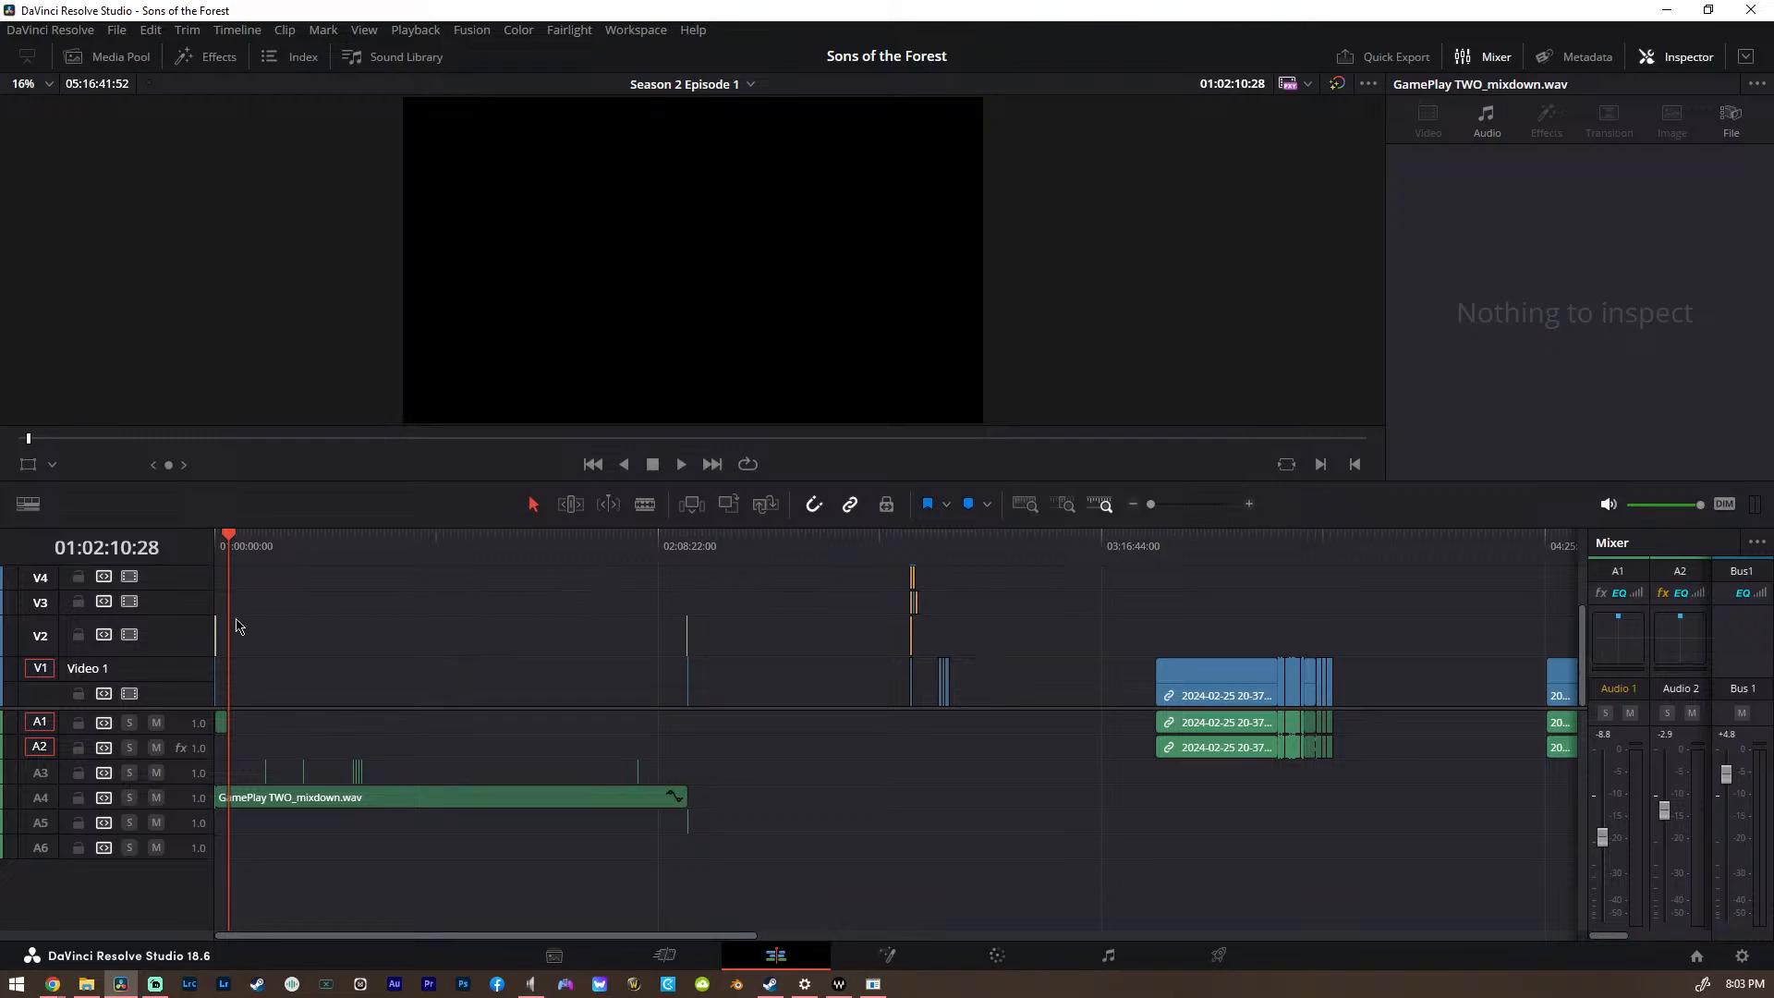
{"action": "key", "text": "shift+z"}
{"action": "left_click", "coordinate": [381, 721]}
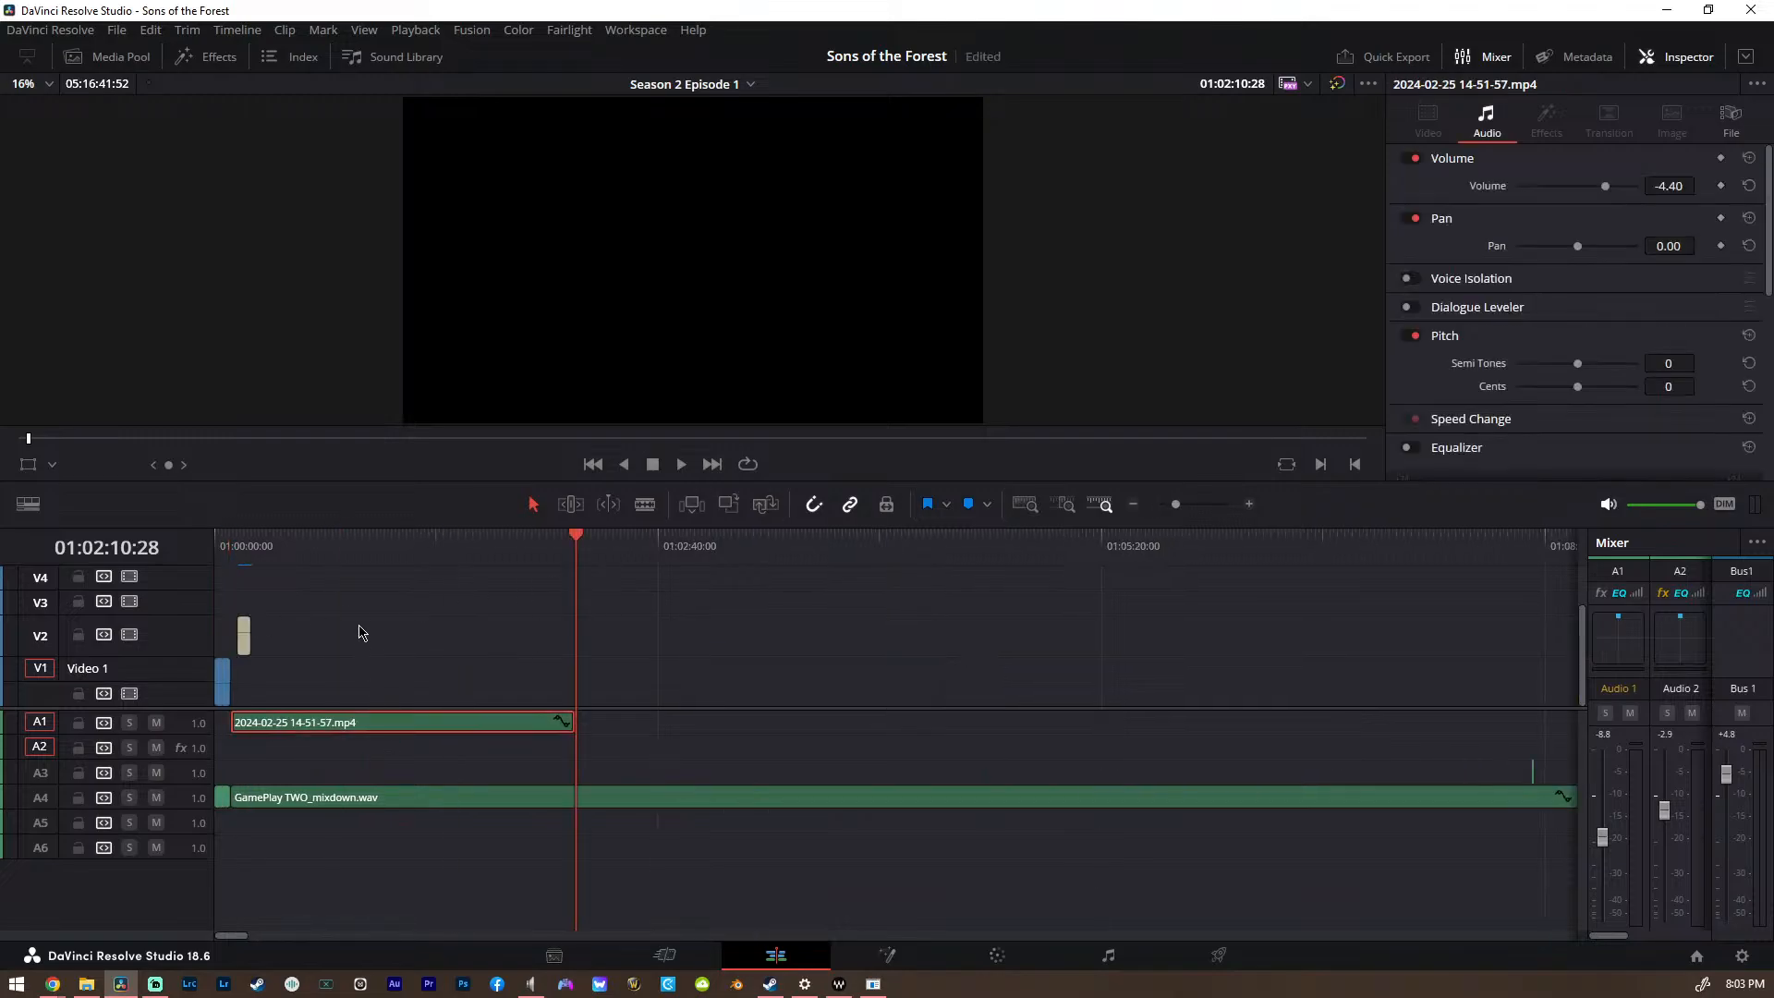
{"action": "left_click", "coordinate": [333, 547]}
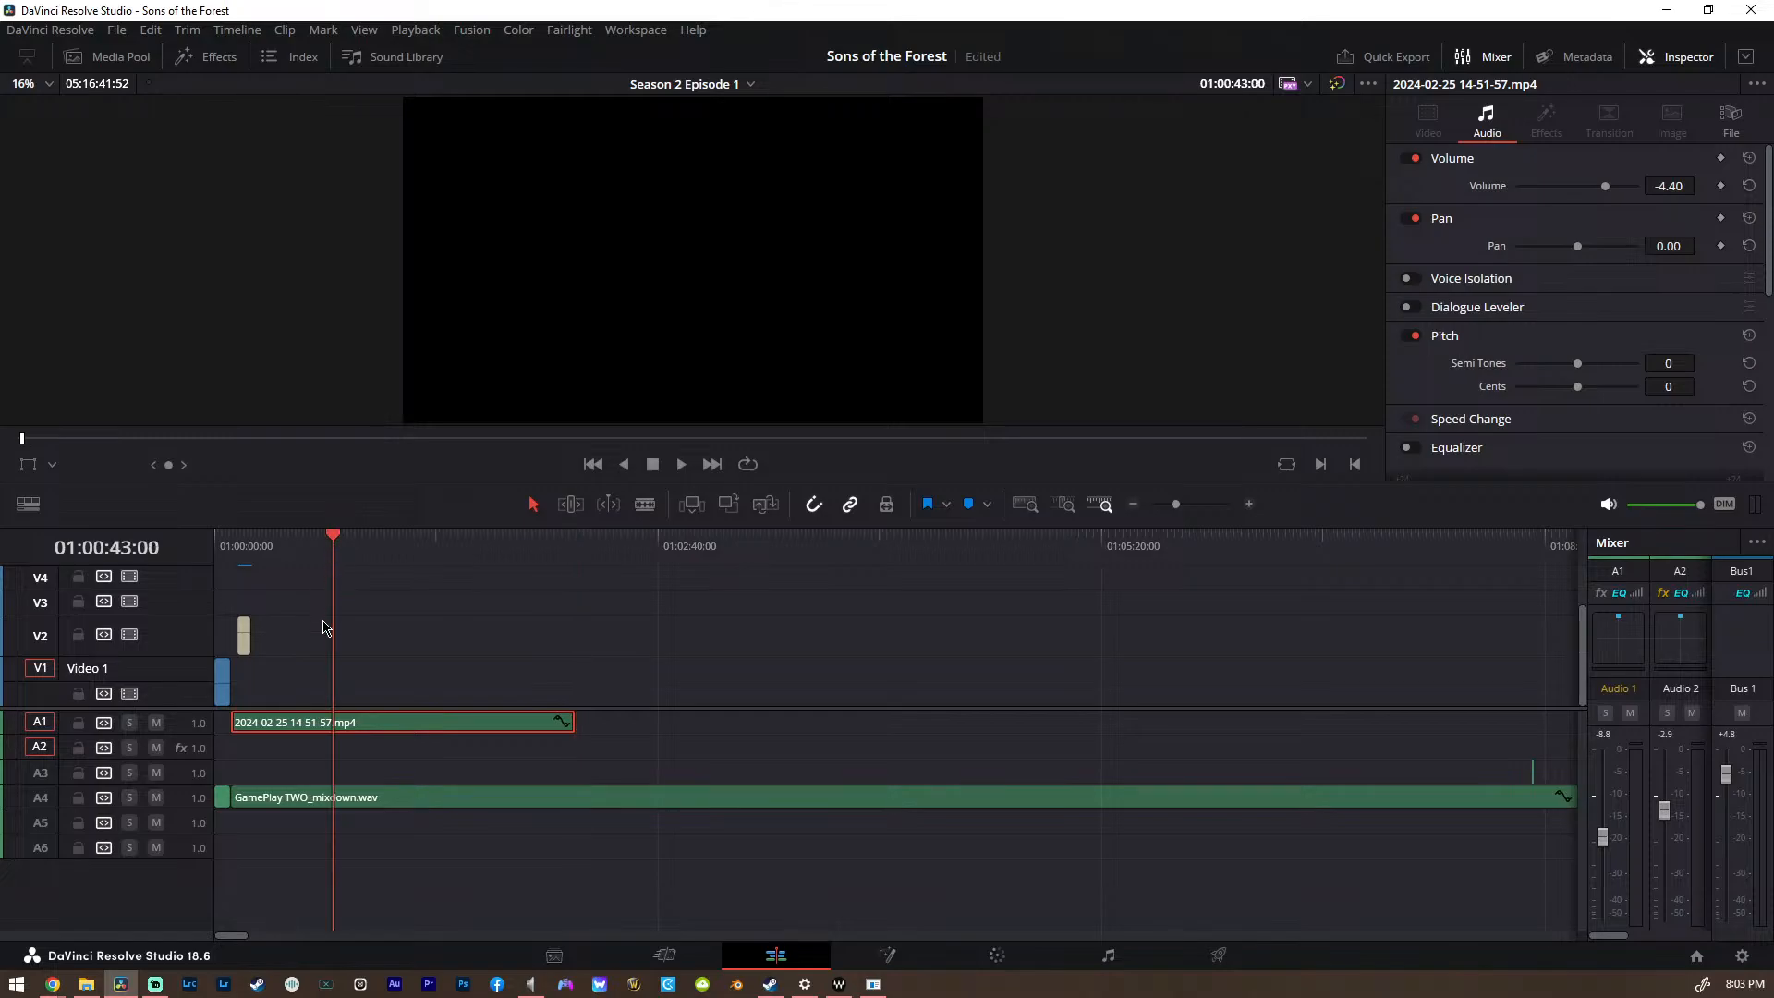
{"action": "scroll", "coordinate": [280, 628], "scroll_direction": "up", "scroll_amount": 2}
{"action": "scroll", "coordinate": [282, 629], "scroll_direction": "down", "scroll_amount": 2}
{"action": "key", "text": "Delete"}
{"action": "key", "text": "shift+z"}
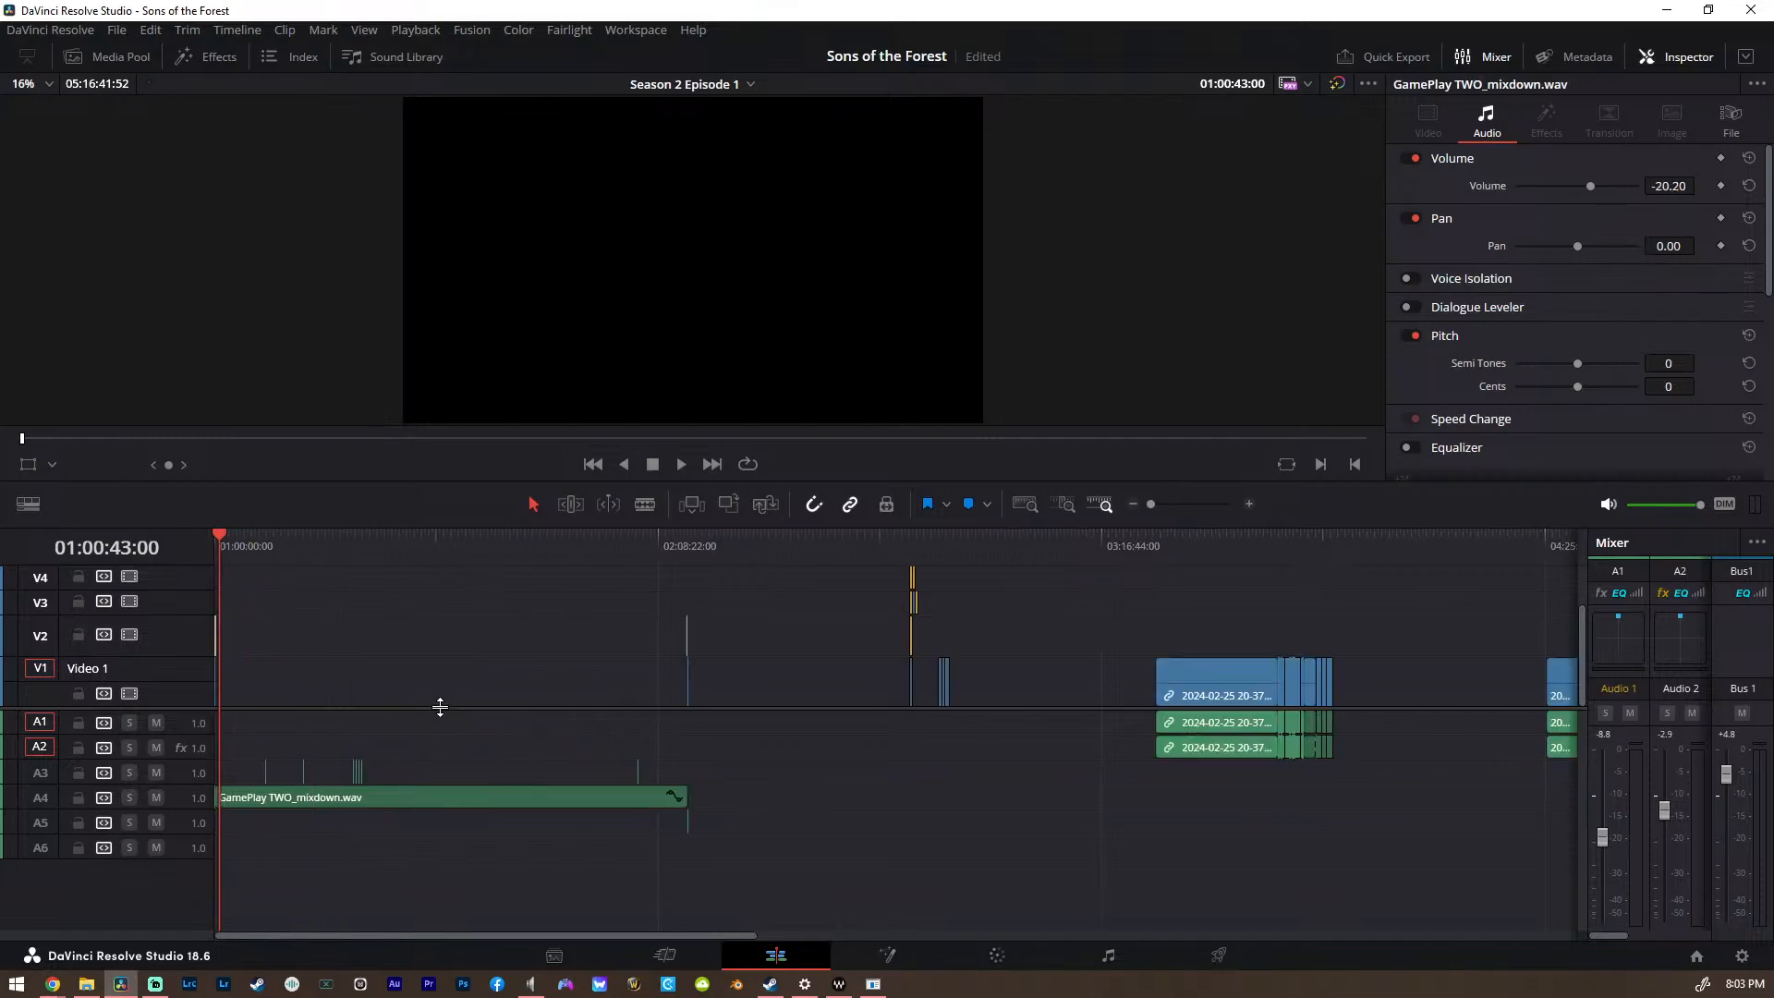
Select the cluster of four short clips on A3 above the GamePlay TWO_mixdown.wav music and play back the first one
{"action": "left_click", "coordinate": [303, 806]}
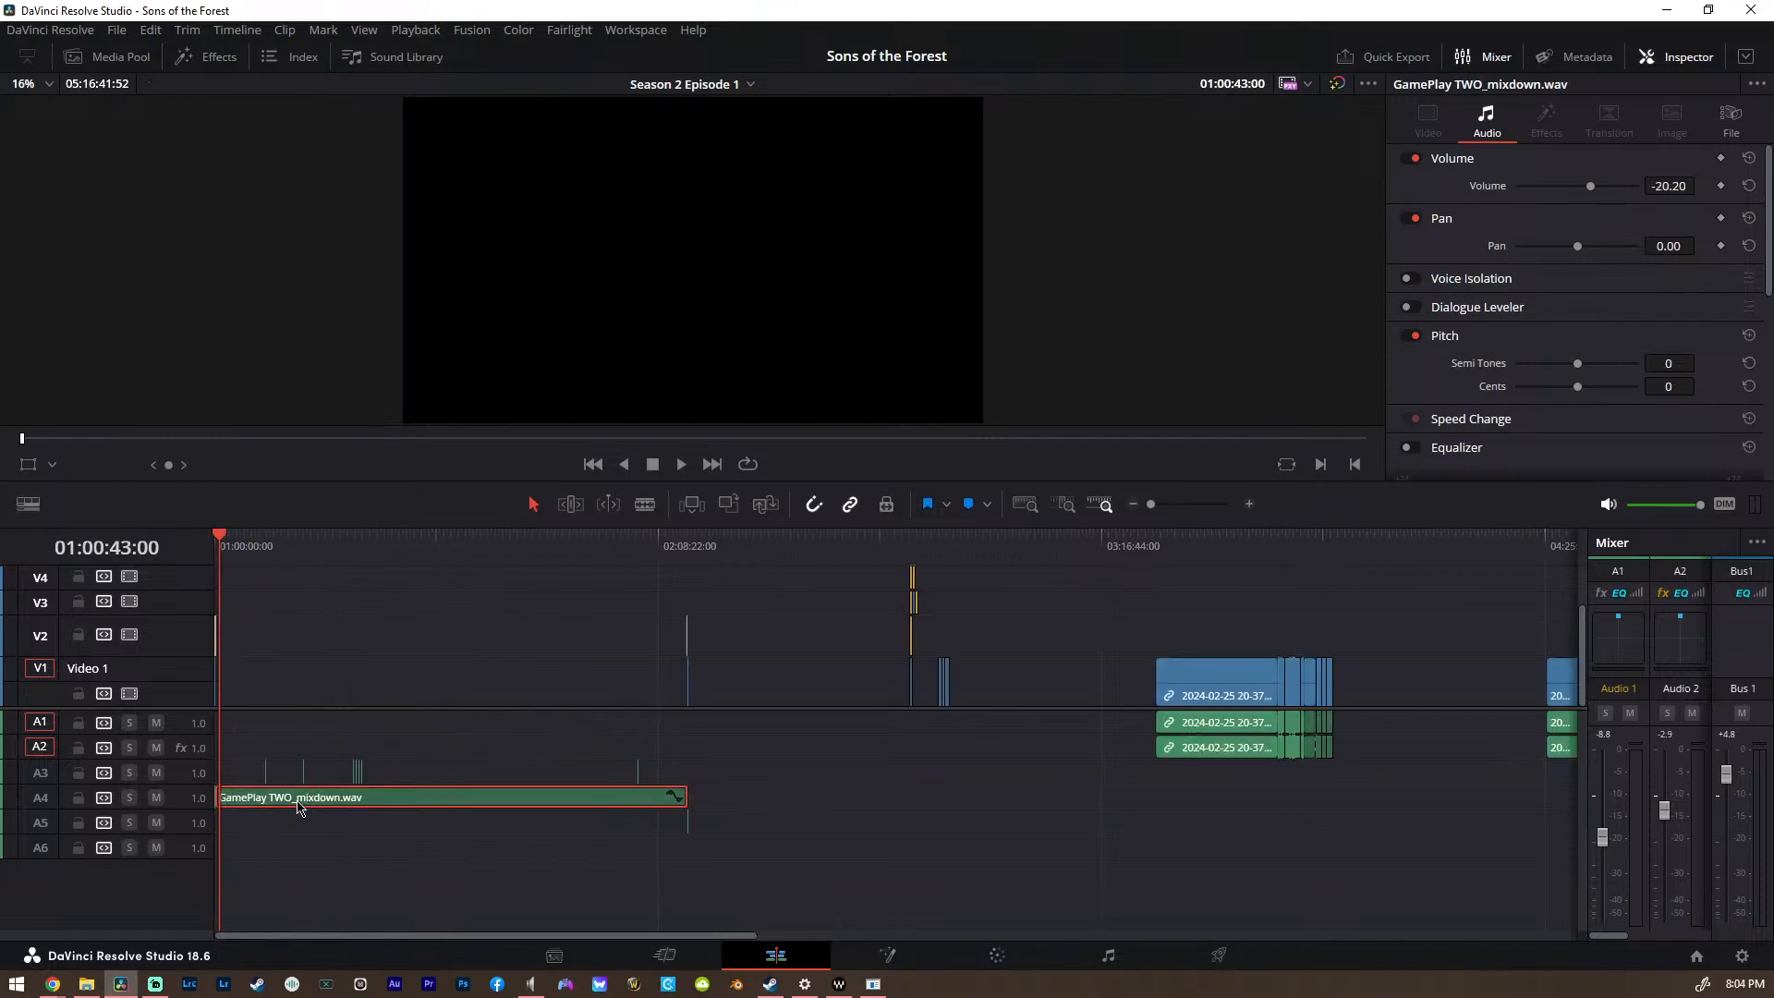
{"action": "left_click_drag", "start_coordinate": [384, 760], "coordinate": [340, 786]}
{"action": "left_click", "coordinate": [356, 554]}
{"action": "key", "text": "ctrl+equal"}
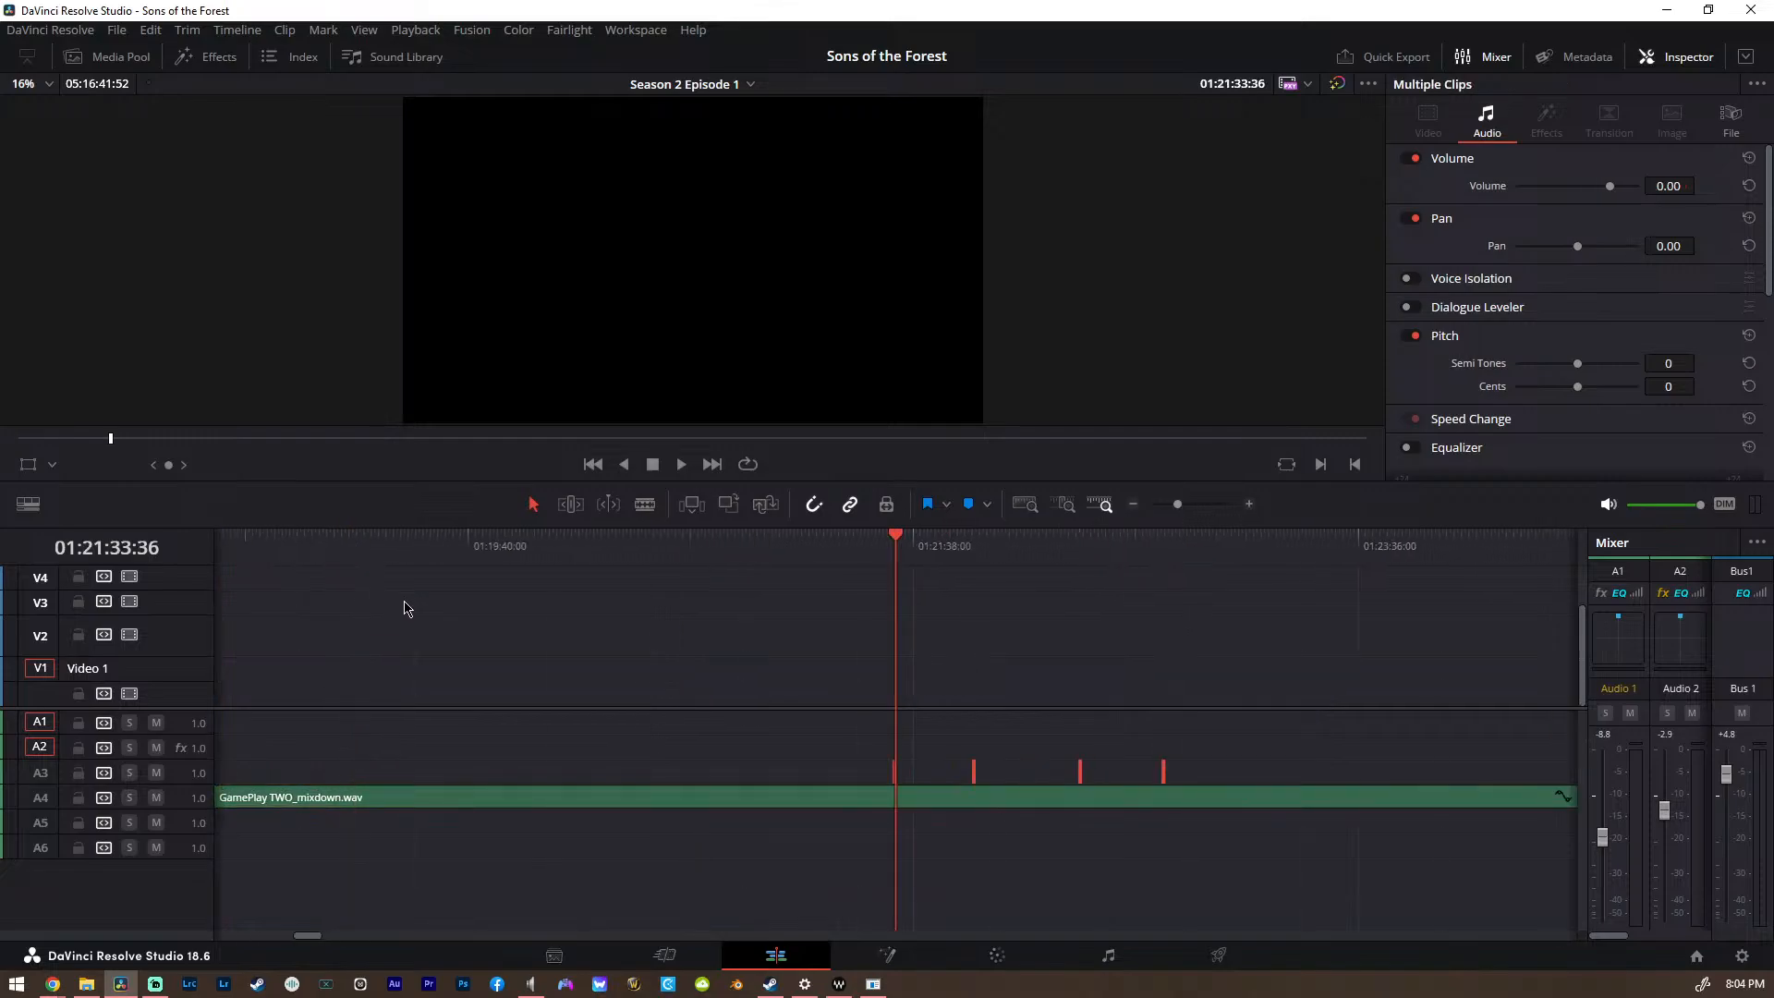
{"action": "left_click", "coordinate": [887, 538]}
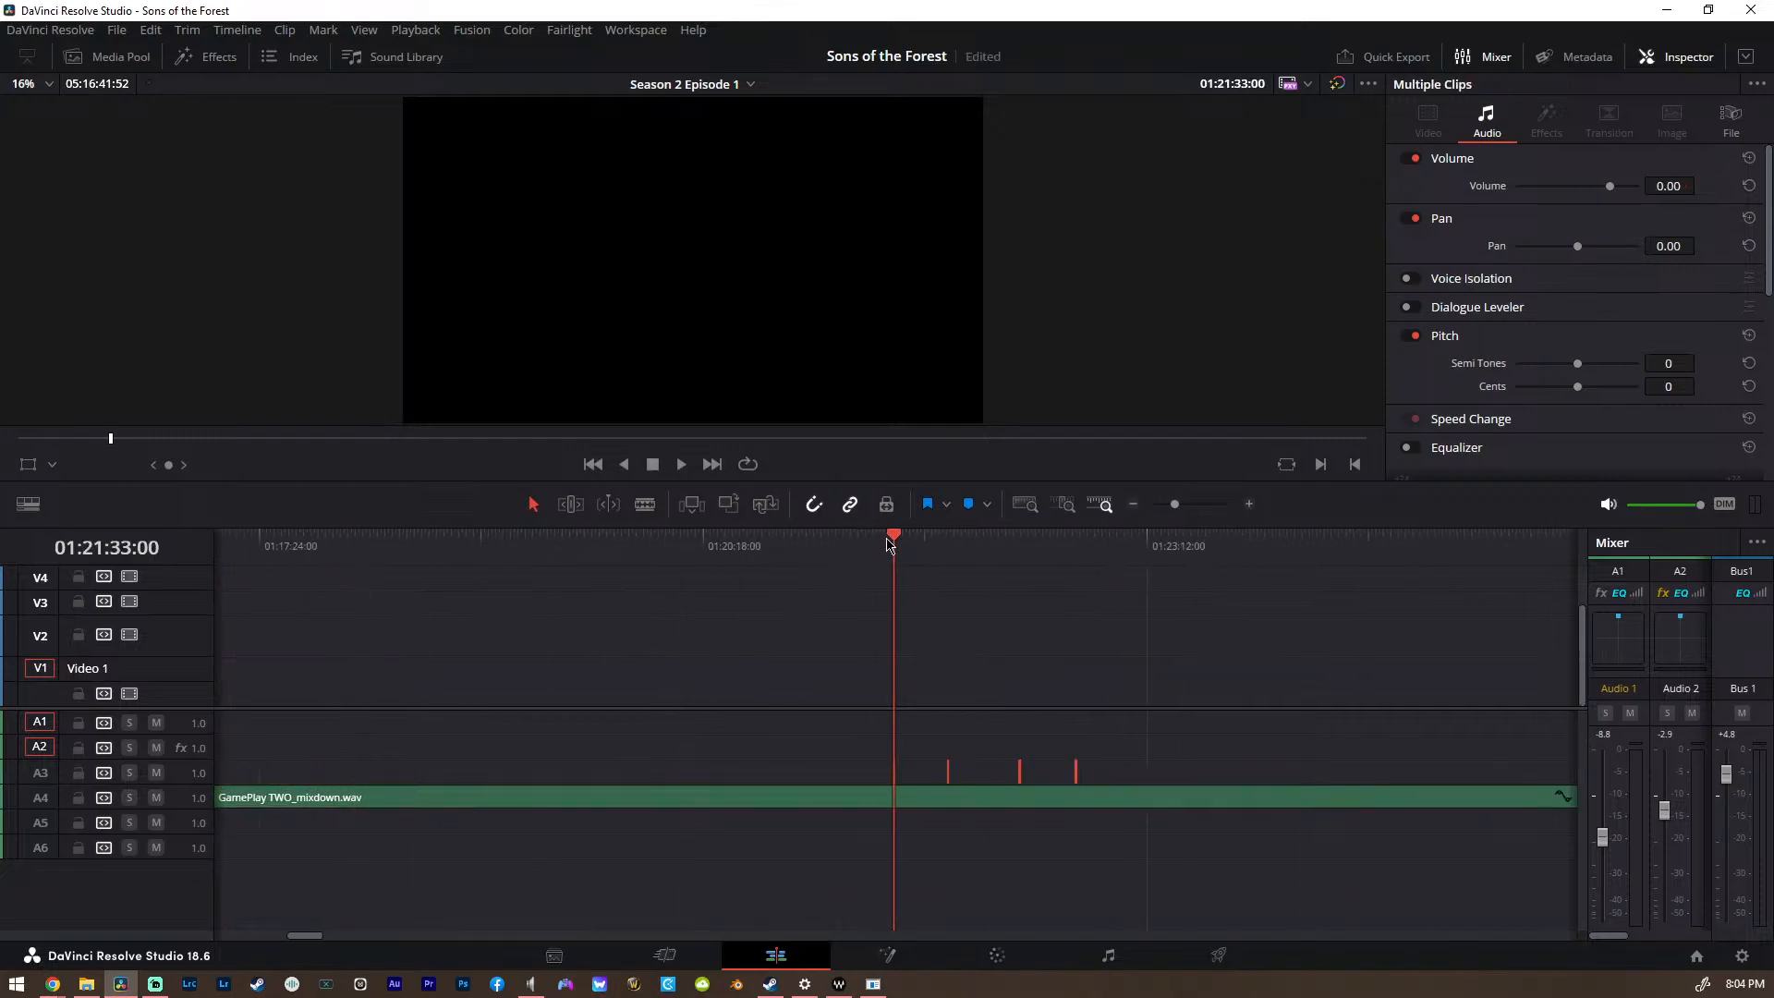
{"action": "key", "text": "ctrl+equal"}
{"action": "key", "text": "ctrl+equal"}
{"action": "key", "text": "space"}
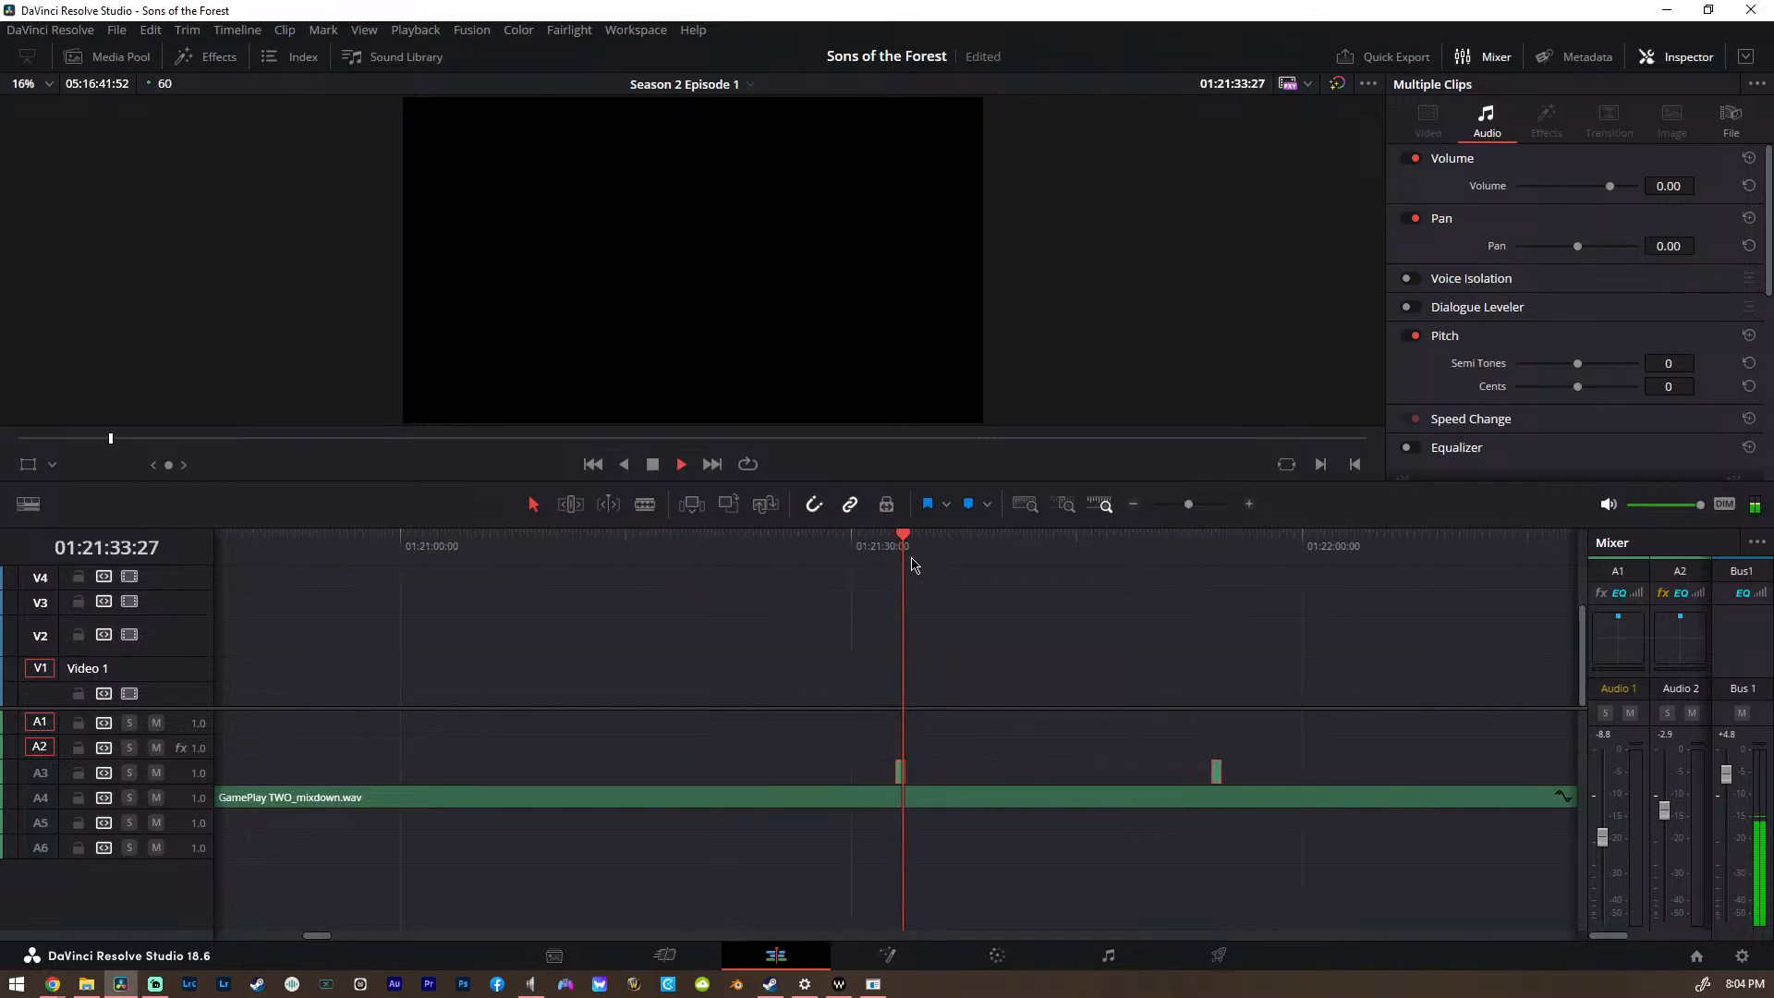
{"action": "left_click", "coordinate": [892, 552]}
{"action": "key", "text": "space"}
Delete the cluster of four short sound clips on A3 starting around 01:21:33
{"action": "key", "text": "ctrl+minus"}
{"action": "key", "text": "ctrl+minus"}
{"action": "key", "text": "ctrl+minus"}
{"action": "key", "text": "ctrl+minus"}
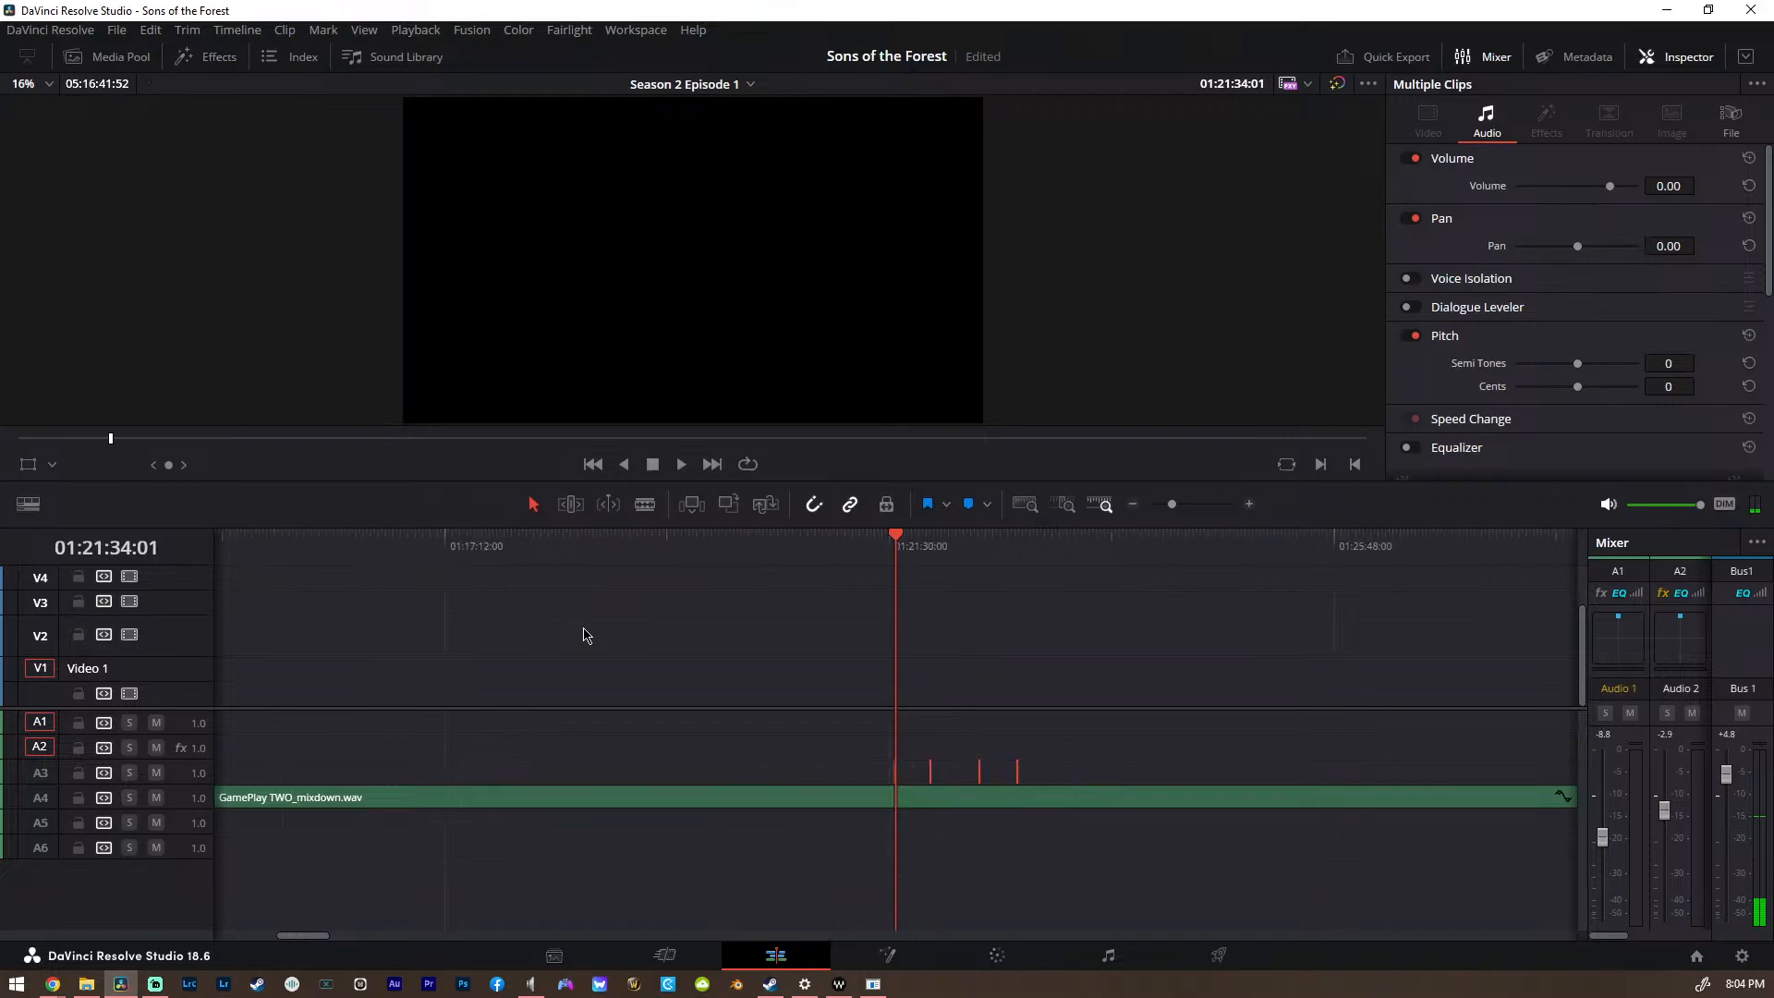
{"action": "left_click_drag", "start_coordinate": [427, 754], "coordinate": [338, 785]}
{"action": "left_click", "coordinate": [654, 780]}
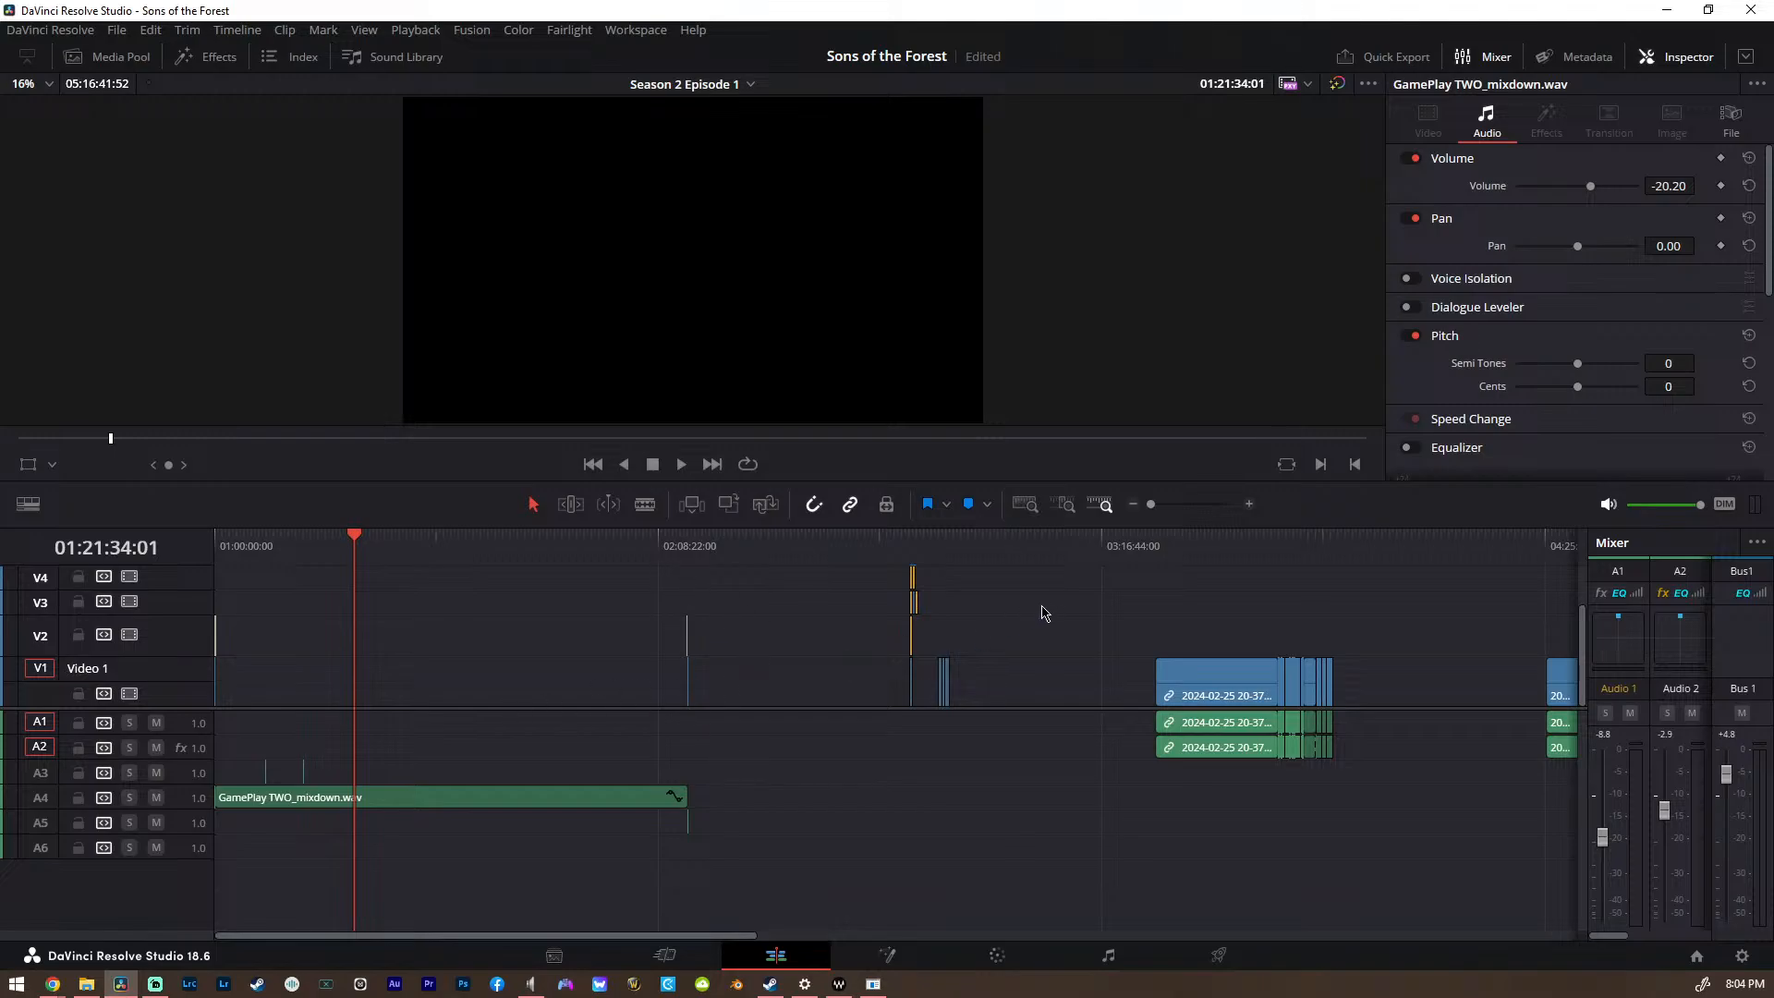
{"action": "left_click_drag", "start_coordinate": [1077, 606], "coordinate": [1345, 818]}
{"action": "left_click_drag", "start_coordinate": [1220, 681], "coordinate": [483, 679]}
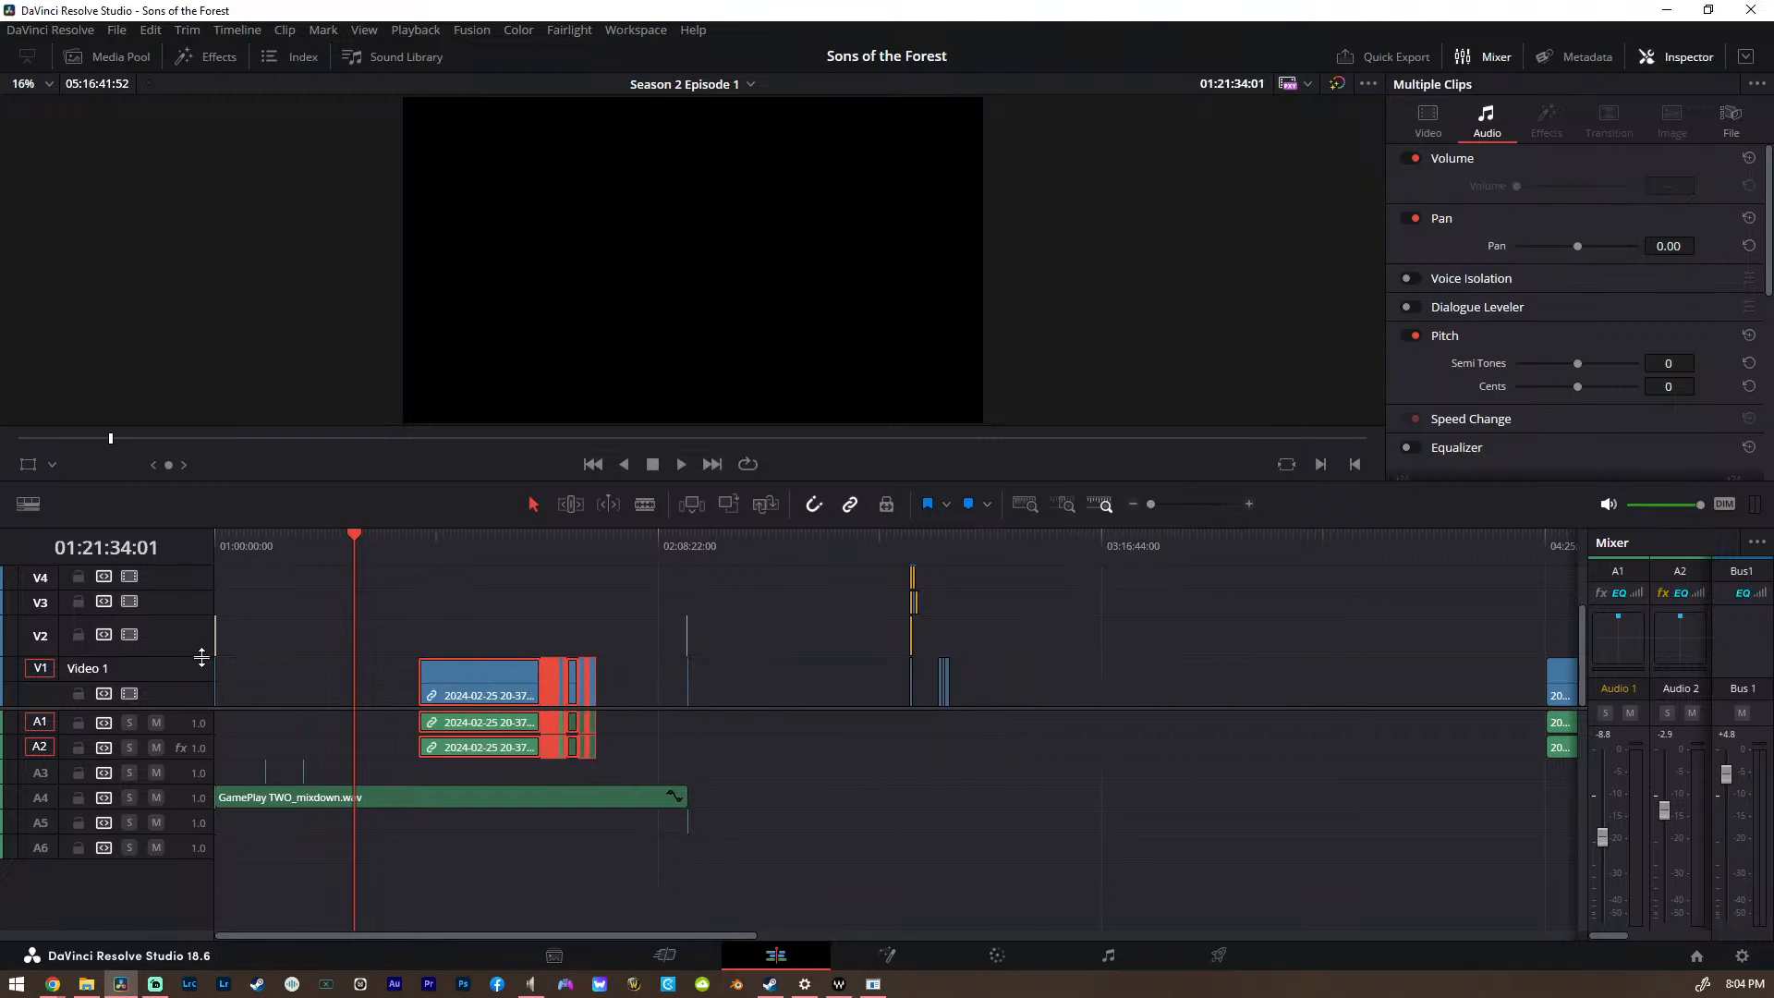
{"action": "left_click", "coordinate": [462, 545]}
{"action": "left_click_drag", "start_coordinate": [371, 623], "coordinate": [635, 773]}
{"action": "left_click_drag", "start_coordinate": [463, 722], "coordinate": [1028, 722]}
{"action": "left_click", "coordinate": [985, 547]}
{"action": "scroll", "coordinate": [1065, 617], "scroll_direction": "up", "scroll_amount": 5}
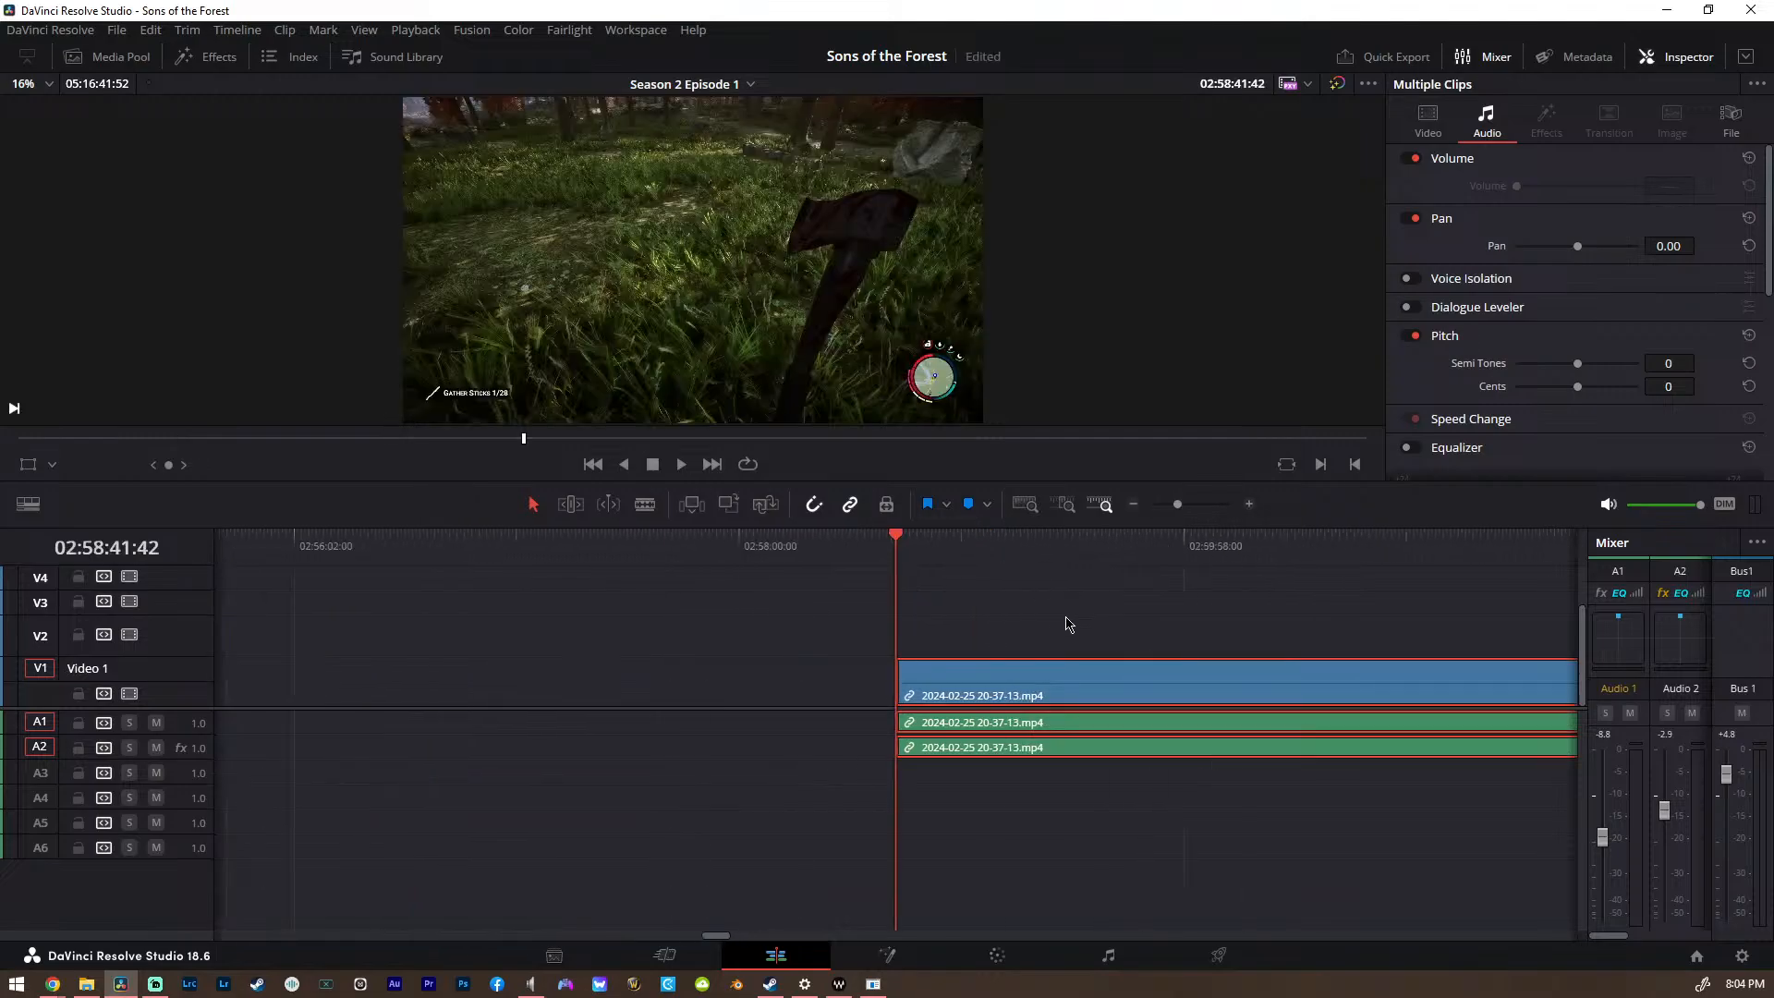
{"action": "scroll", "coordinate": [1053, 642], "scroll_direction": "down", "scroll_amount": 1}
{"action": "scroll", "coordinate": [873, 751], "scroll_direction": "right", "scroll_amount": 2}
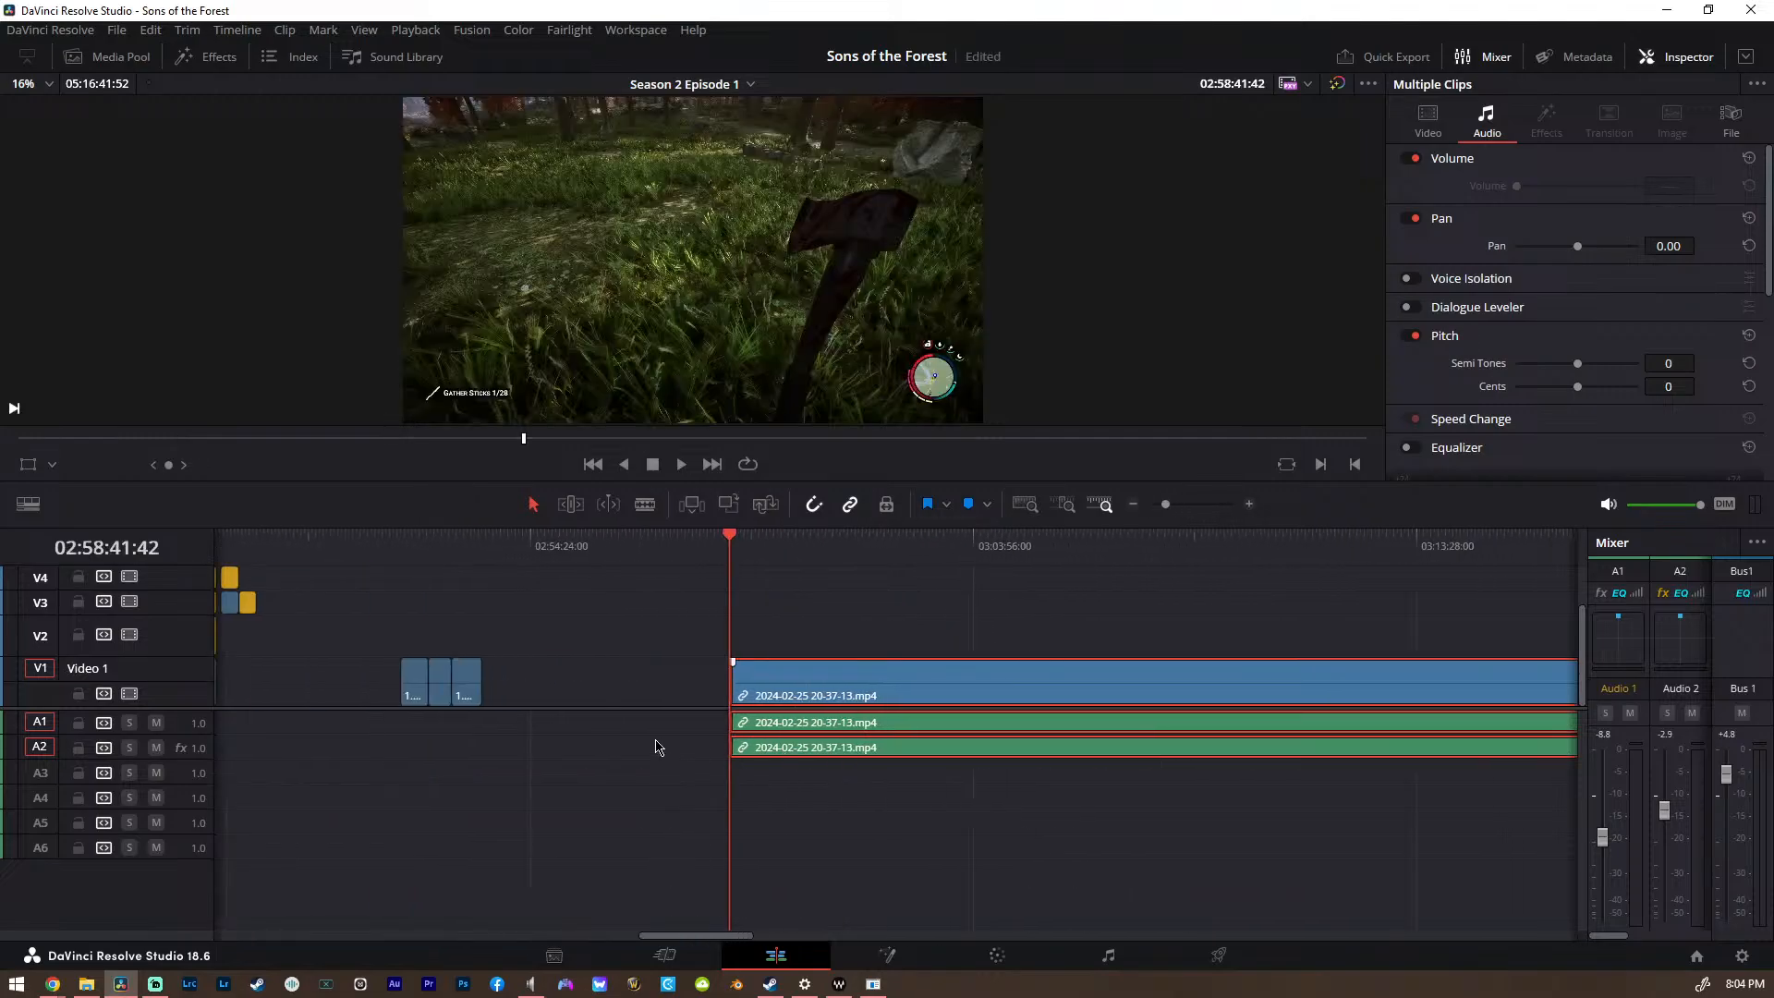
Enlarge the audio tracks to show the waveforms and place the playhead at 03:04:55:43 within the moved gameplay clip
{"action": "scroll", "coordinate": [158, 726], "scroll_direction": "up", "scroll_amount": 8}
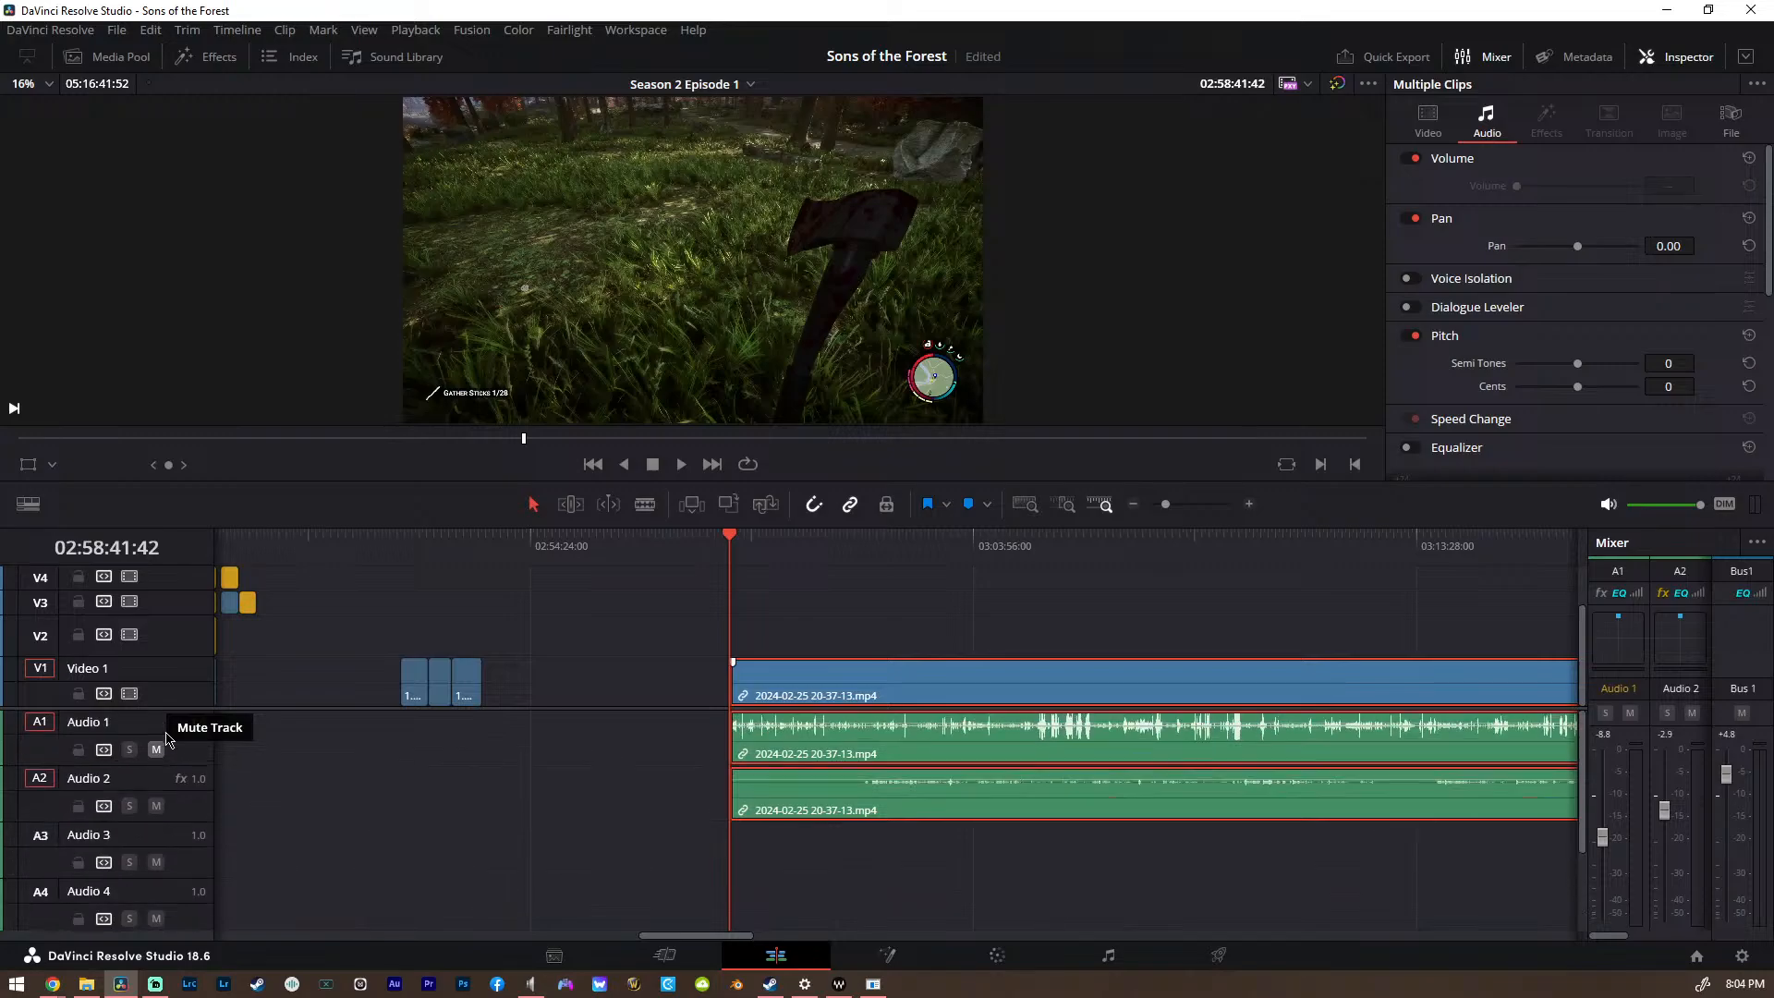
{"action": "scroll", "coordinate": [599, 792], "scroll_direction": "down", "scroll_amount": 3}
{"action": "scroll", "coordinate": [912, 783], "scroll_direction": "right", "scroll_amount": 2}
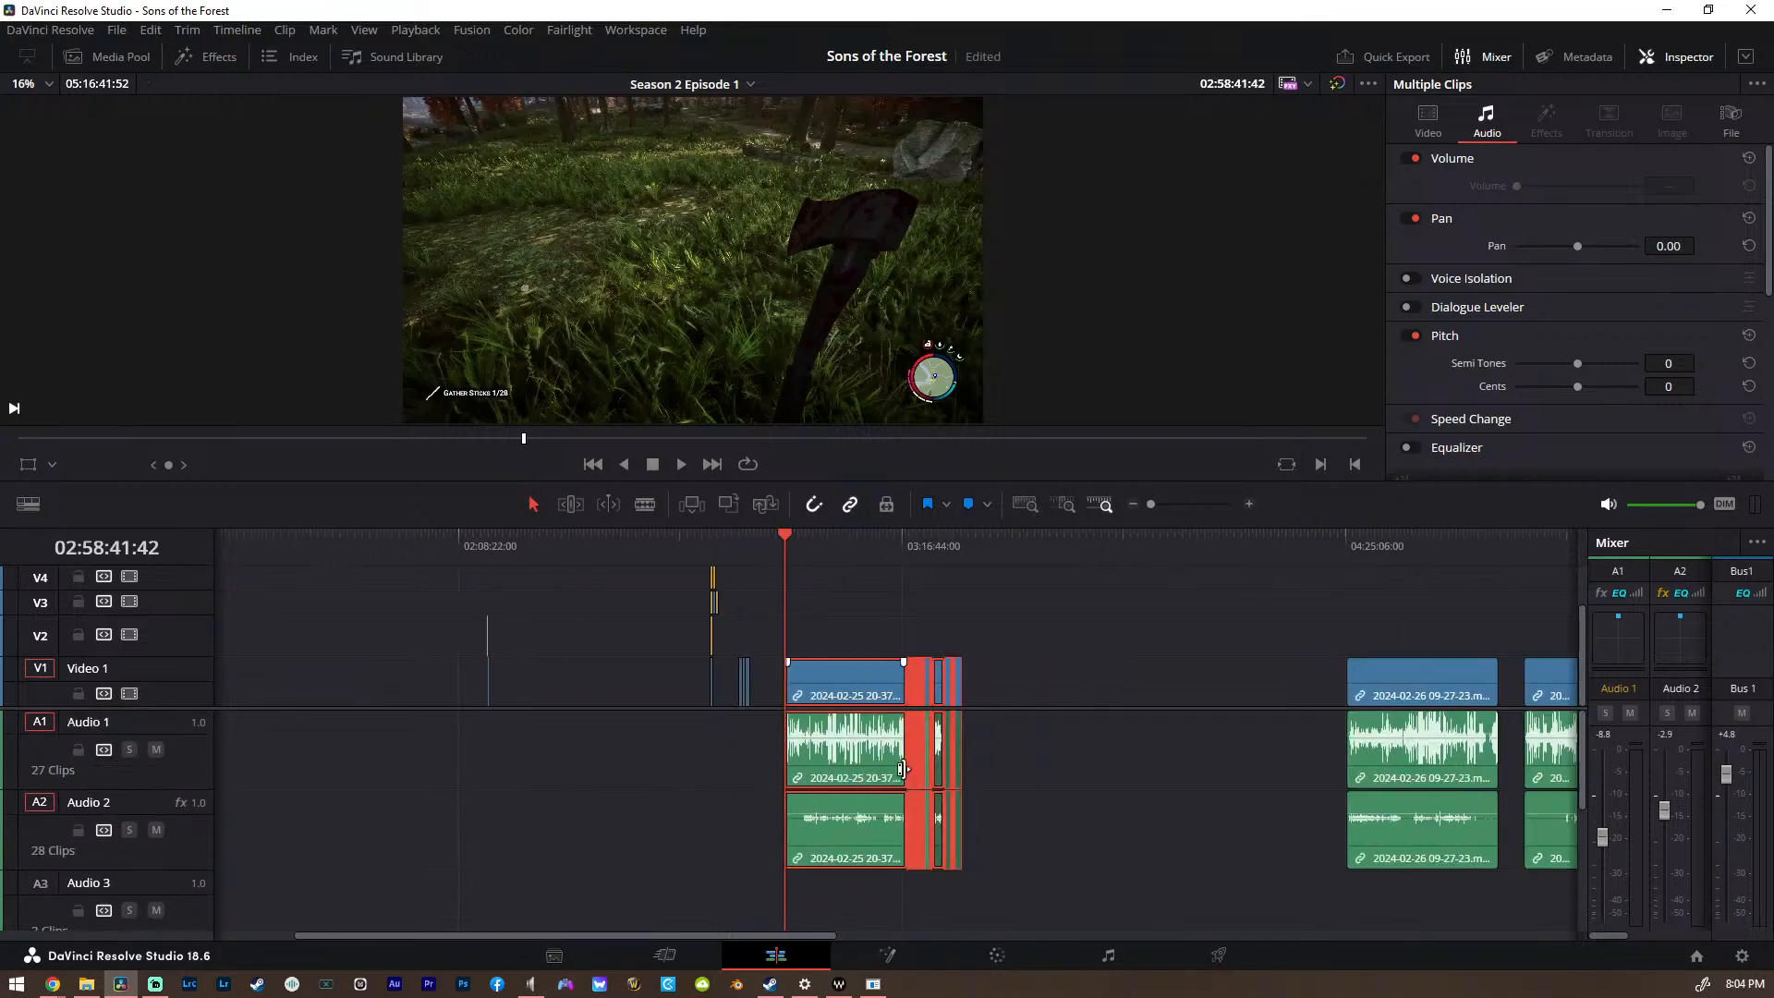
{"action": "left_click", "coordinate": [827, 554]}
{"action": "scroll", "coordinate": [867, 599], "scroll_direction": "up", "scroll_amount": 5}
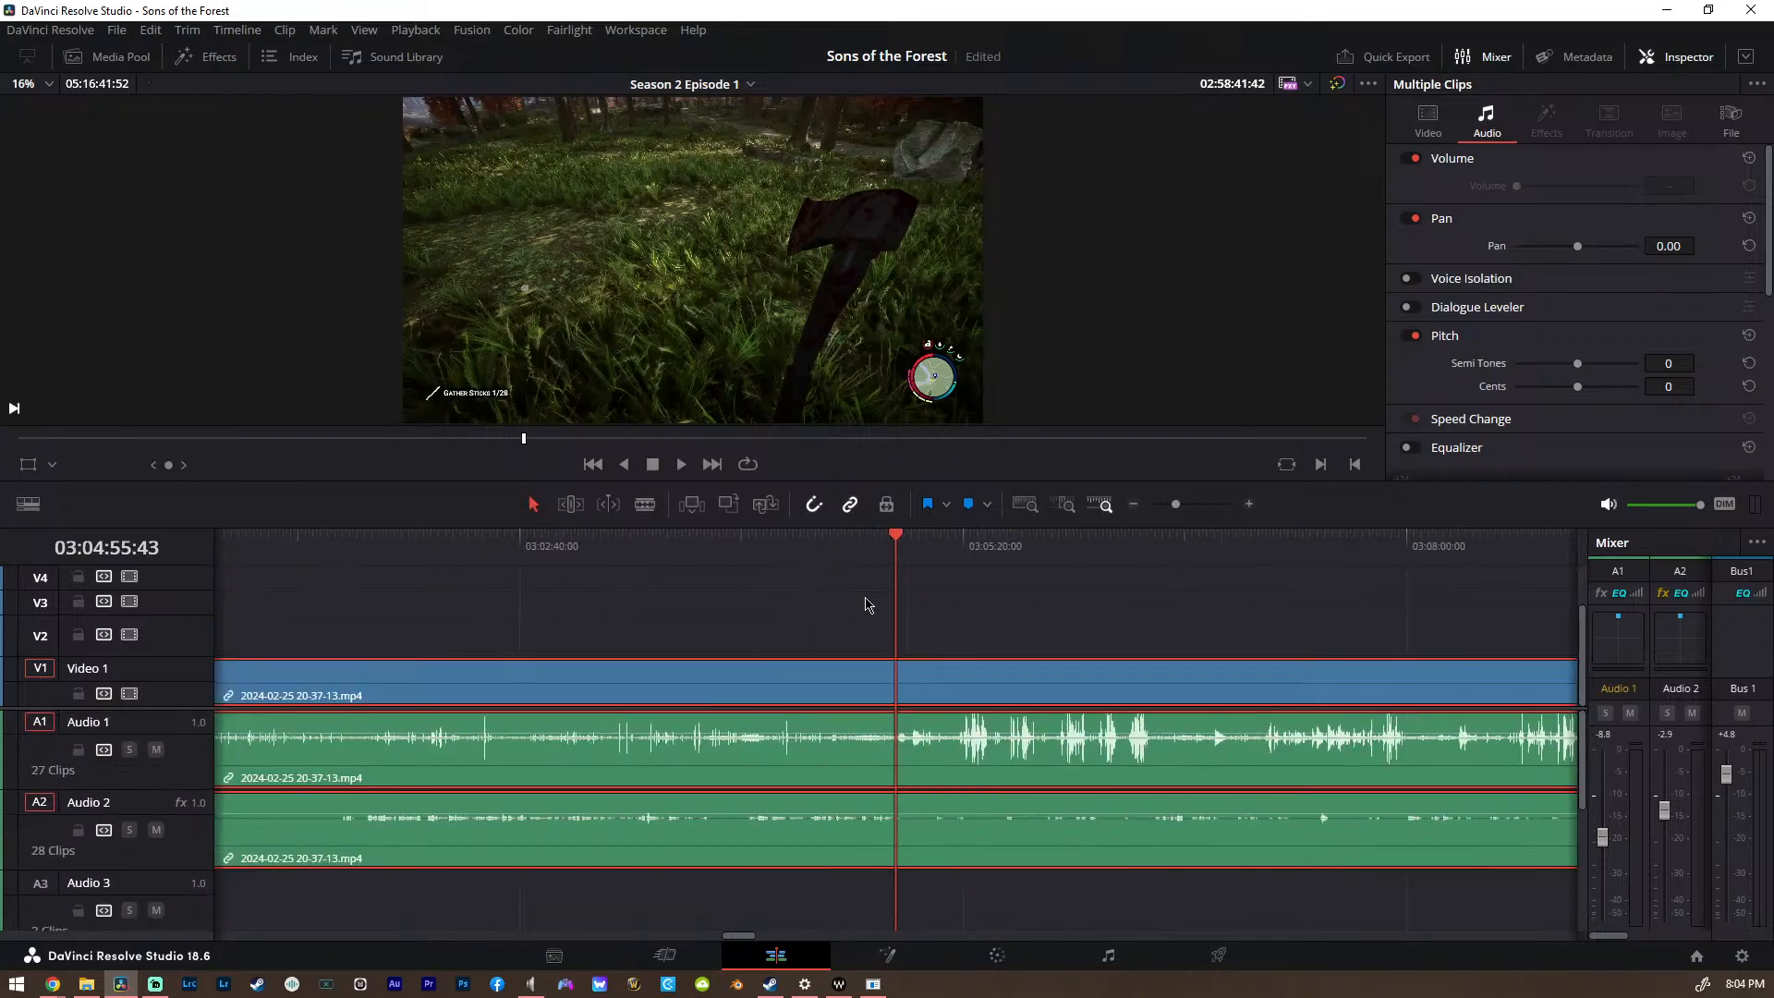
{"action": "scroll", "coordinate": [852, 618], "scroll_direction": "down", "scroll_amount": 5}
{"action": "scroll", "coordinate": [851, 622], "scroll_direction": "up", "scroll_amount": 5}
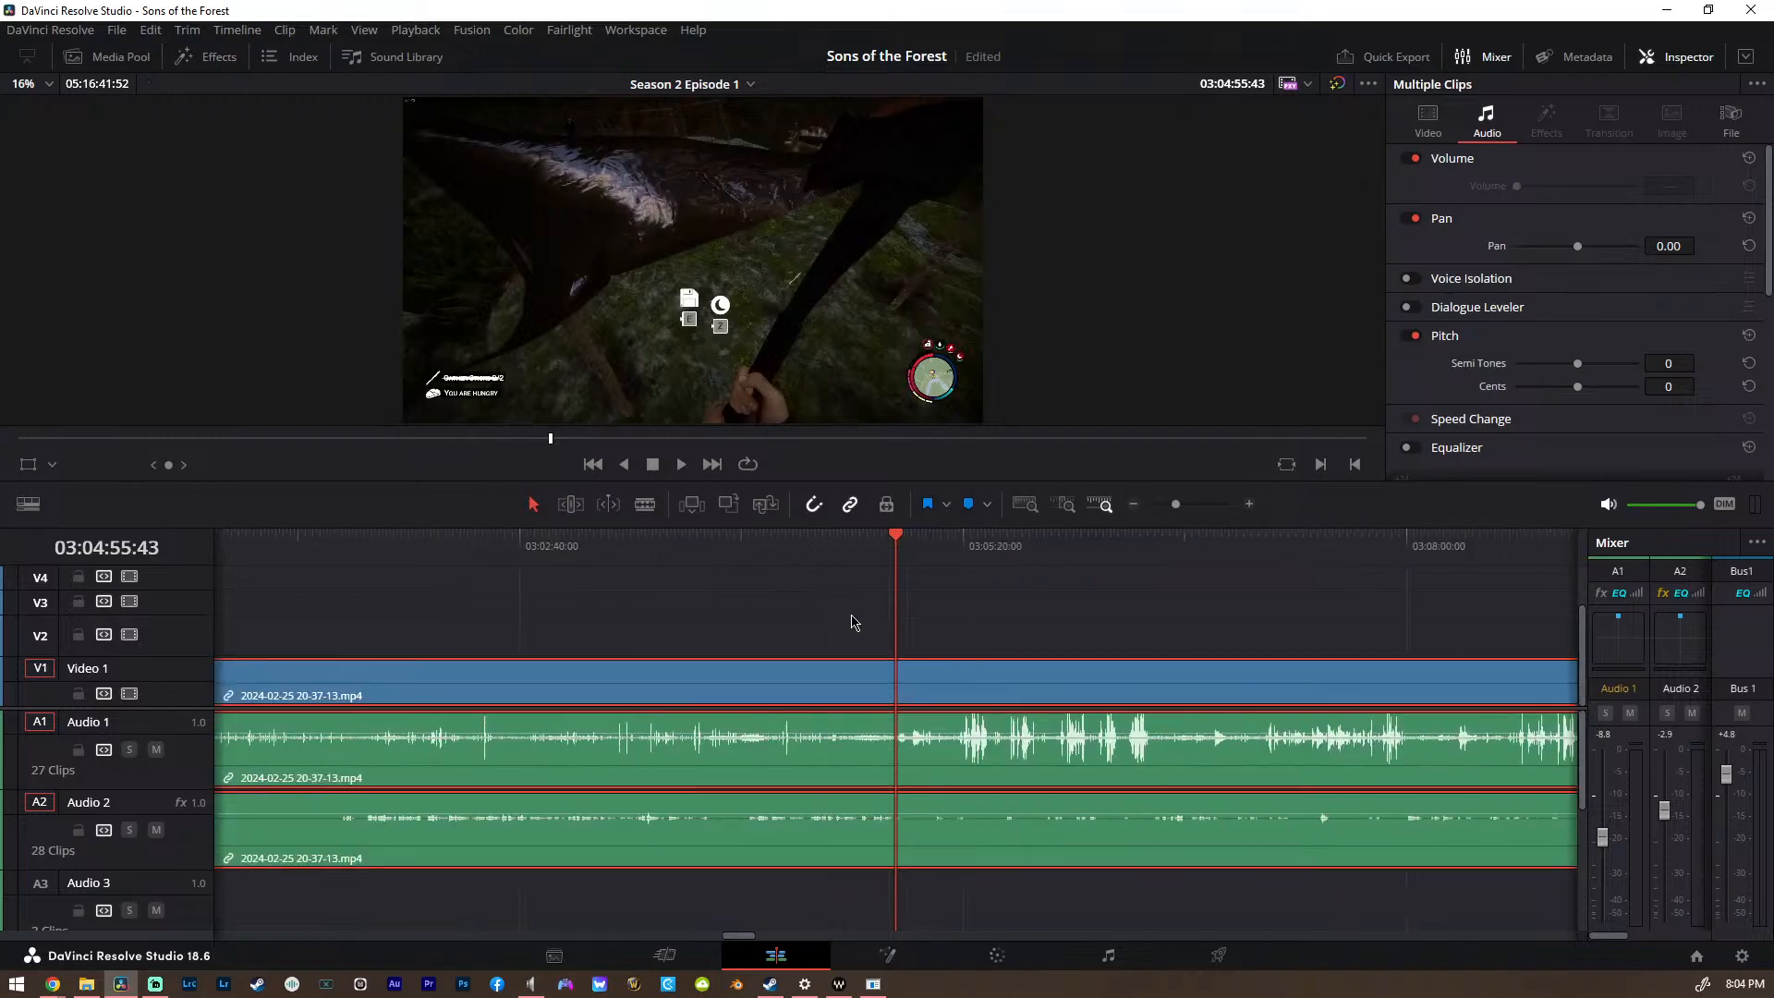
{"action": "scroll", "coordinate": [855, 622], "scroll_direction": "down", "scroll_amount": 2}
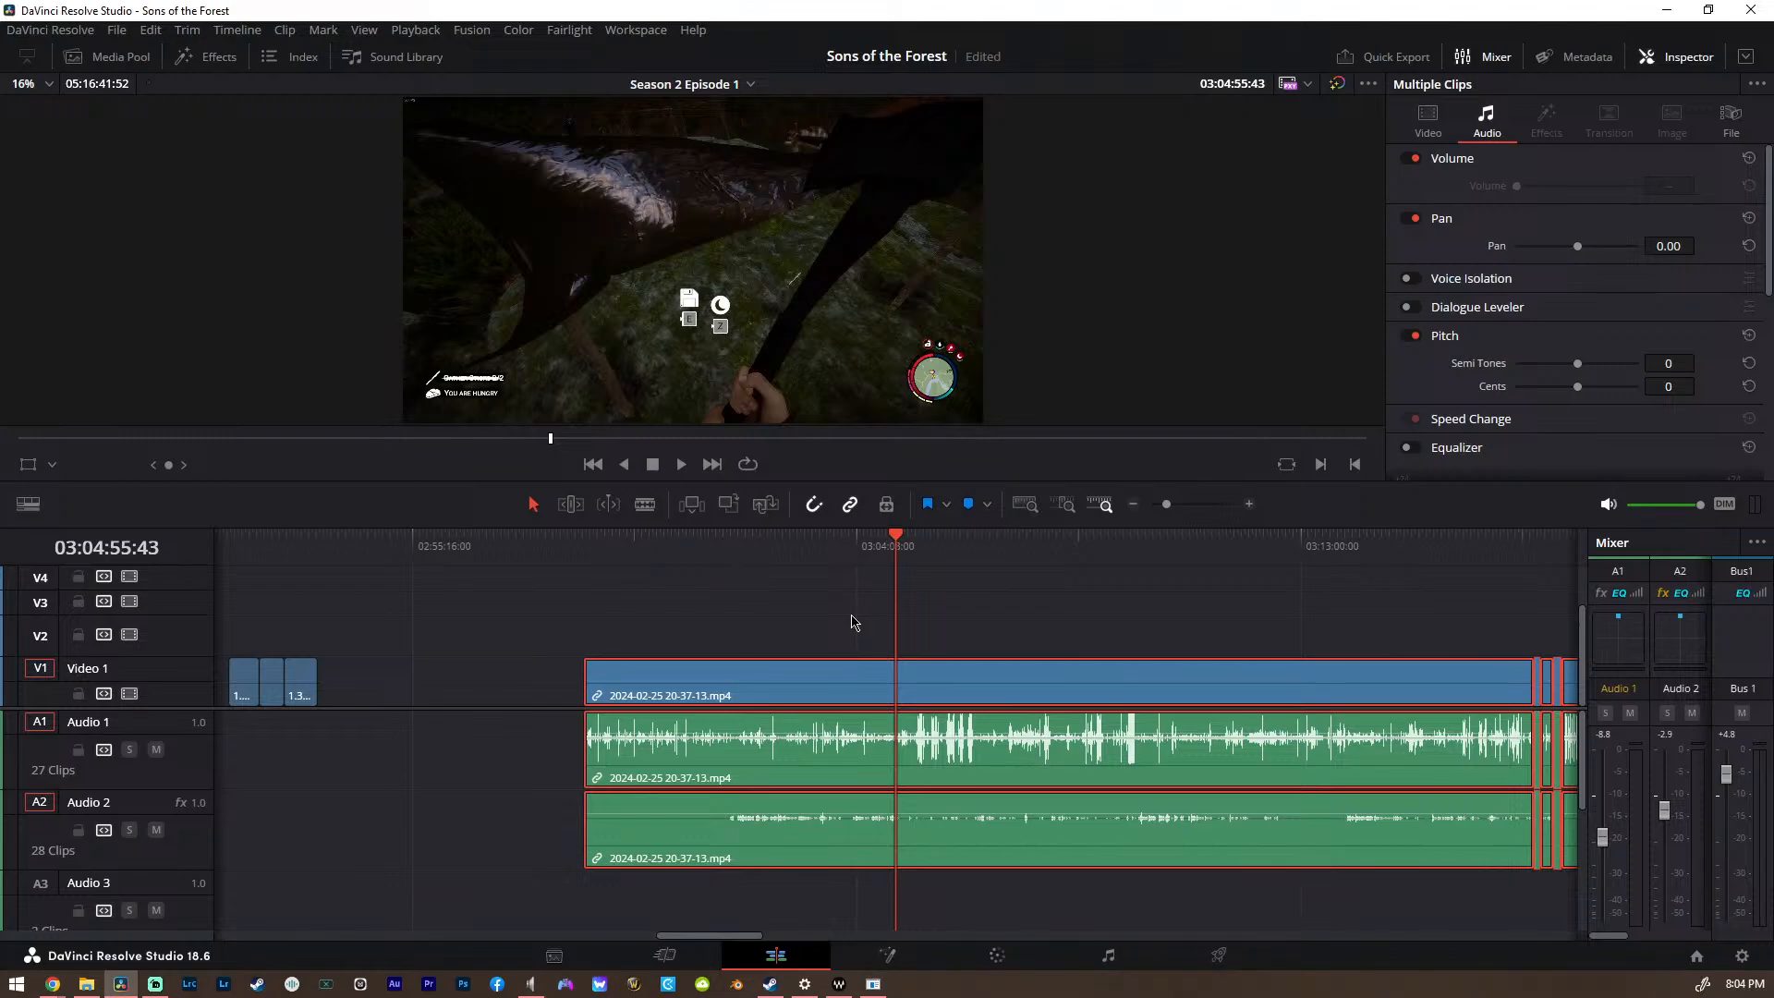
{"action": "left_click", "coordinate": [938, 554]}
{"action": "left_click", "coordinate": [799, 551]}
{"action": "left_click", "coordinate": [754, 605]}
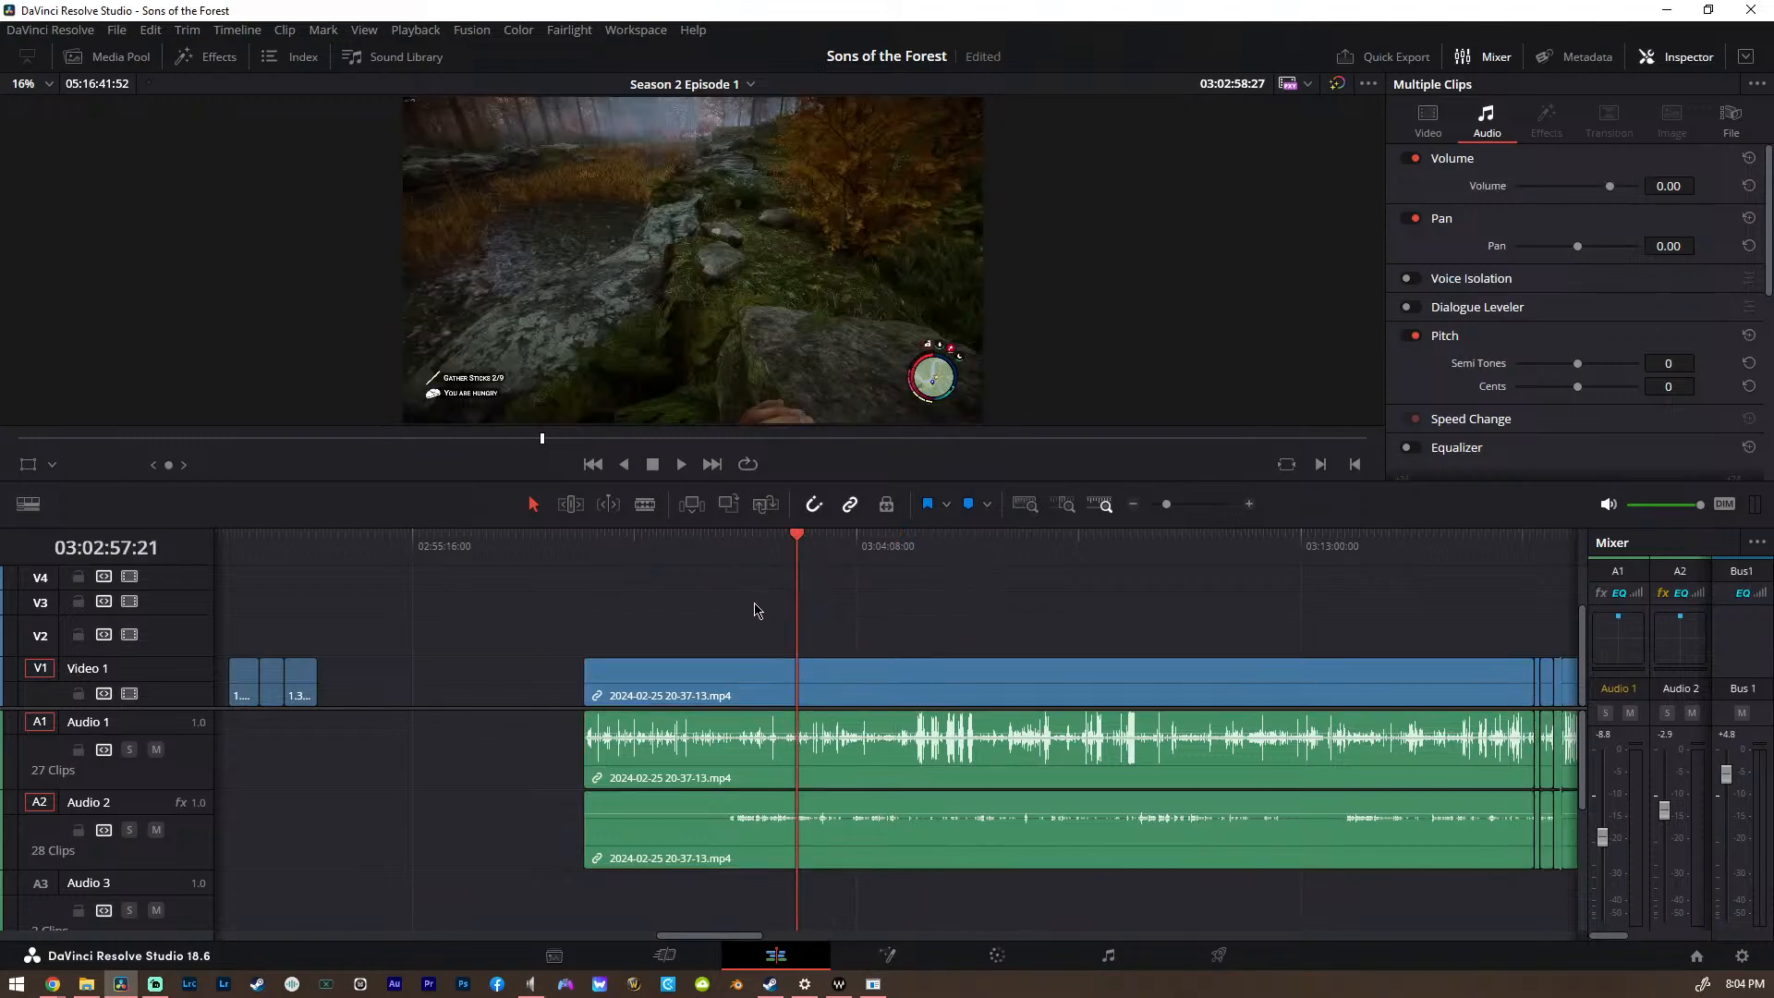
{"action": "scroll", "coordinate": [737, 753], "scroll_direction": "up", "scroll_amount": 2}
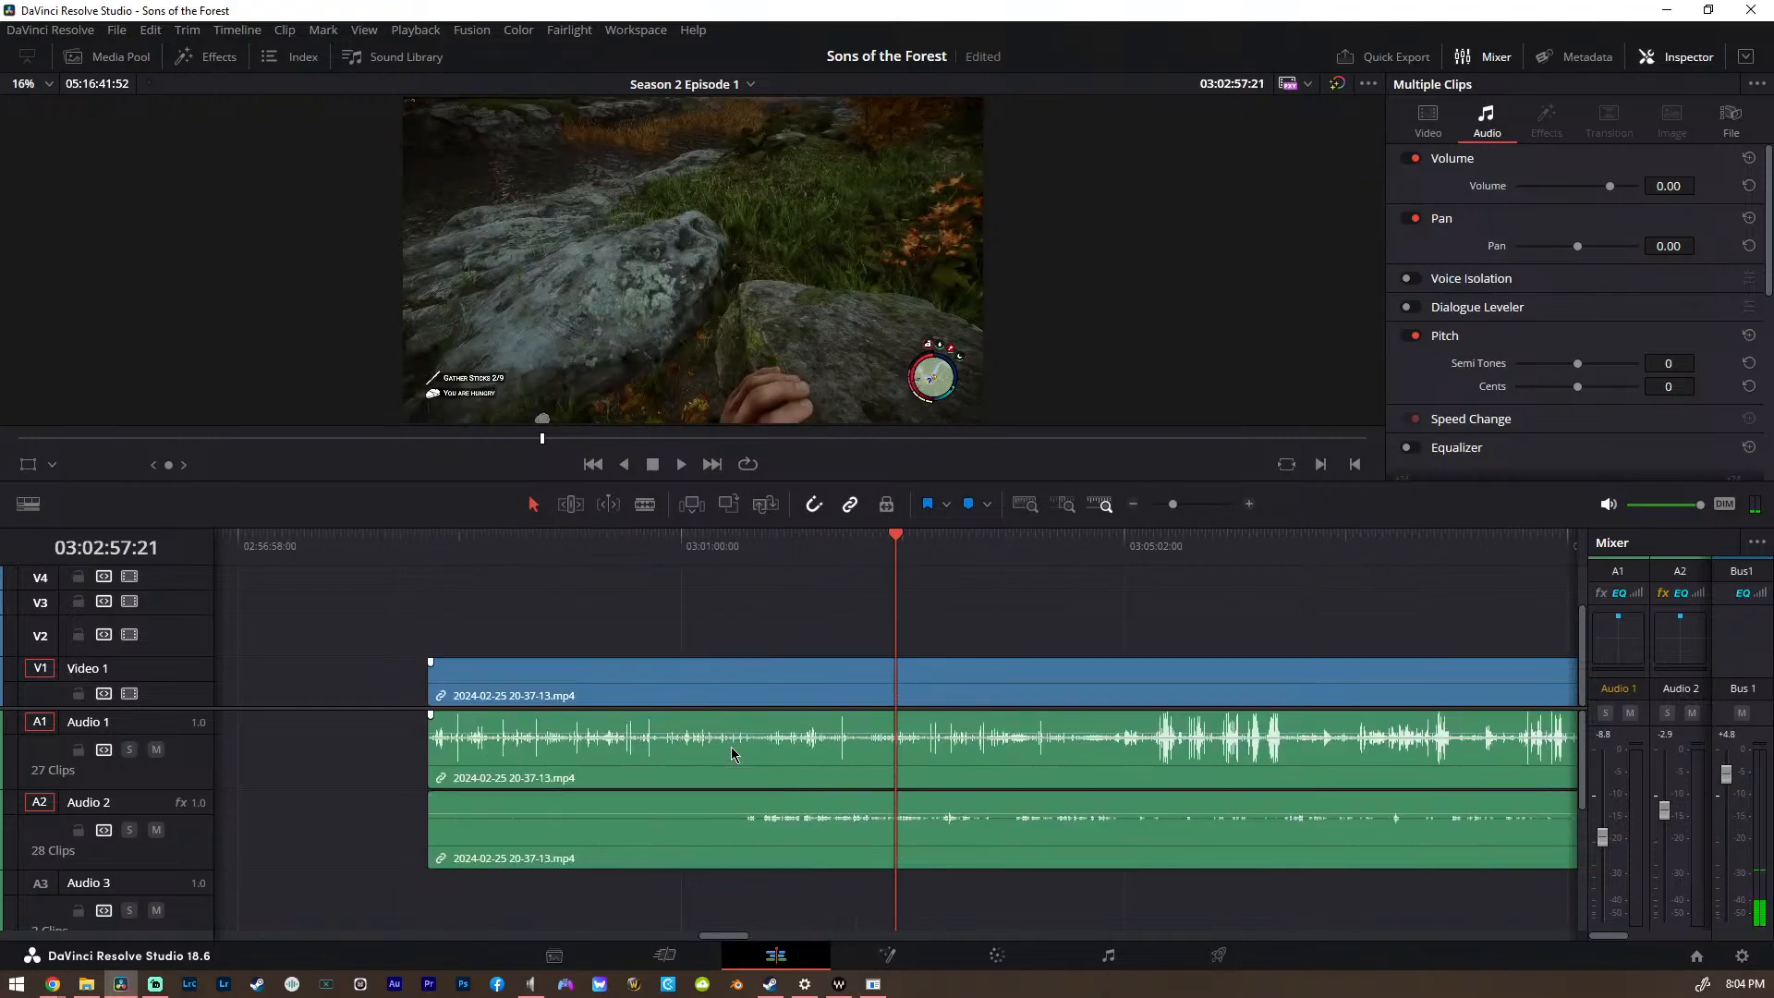
{"action": "left_click", "coordinate": [755, 555]}
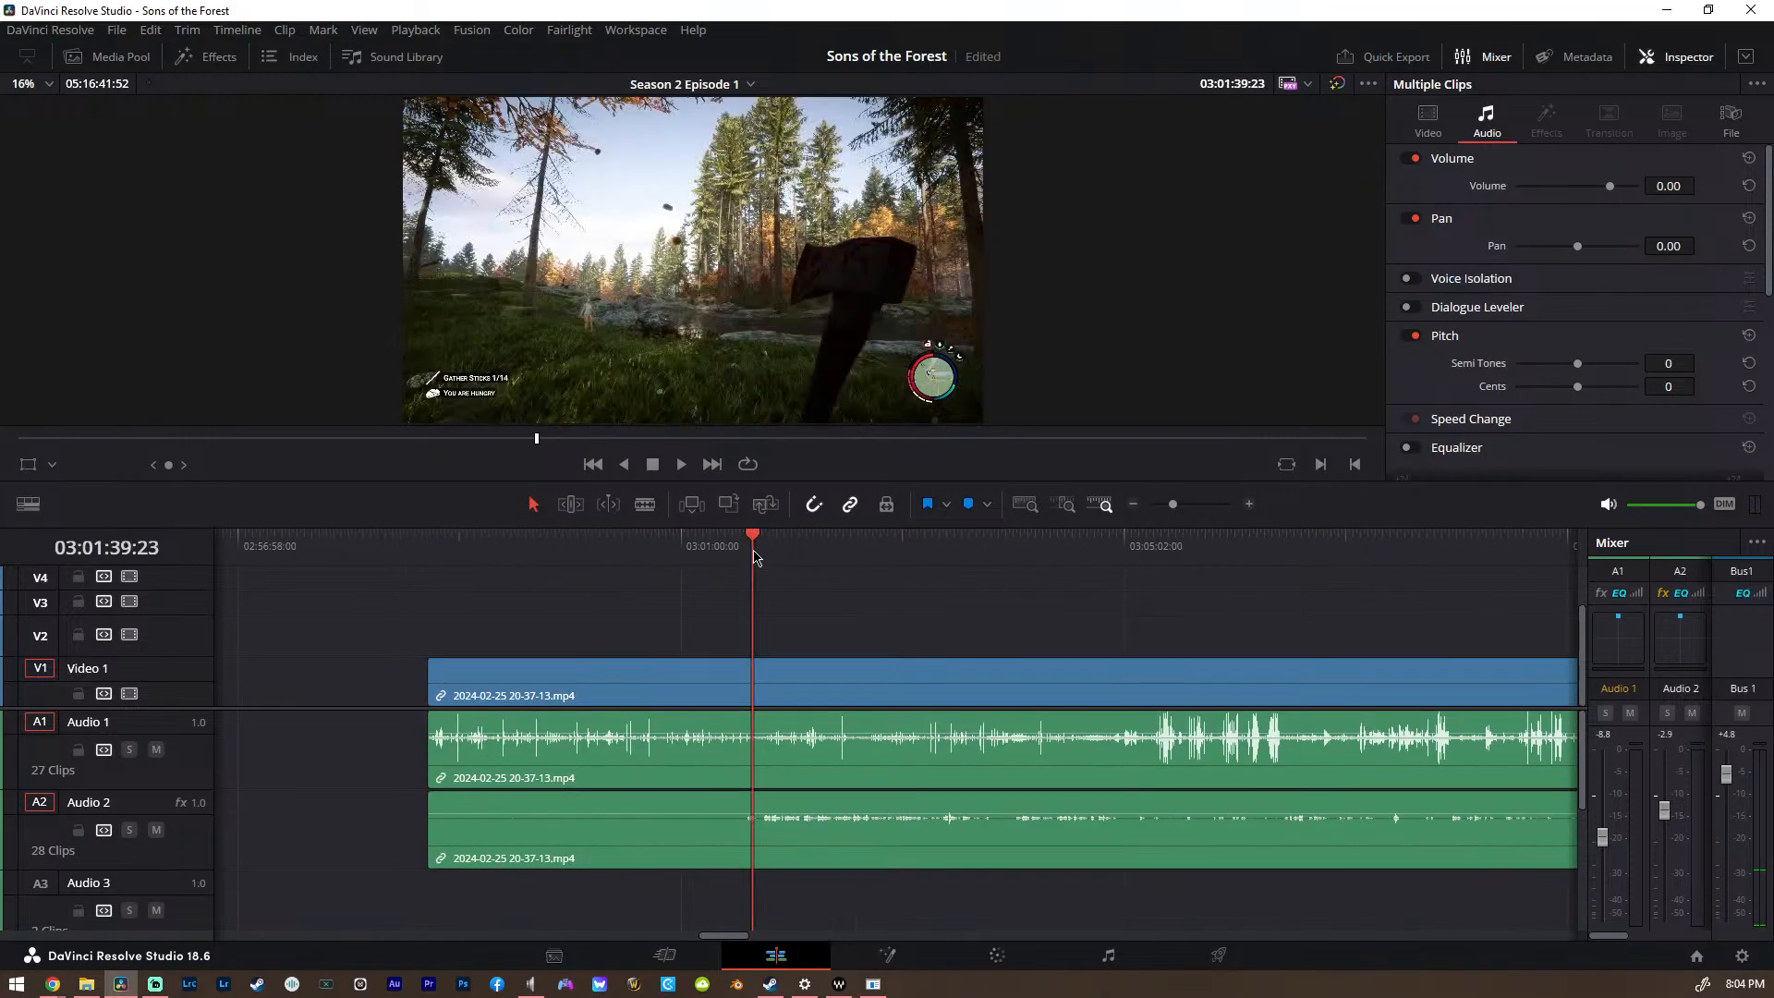
{"action": "scroll", "coordinate": [790, 633], "scroll_direction": "up", "scroll_amount": 3}
{"action": "key", "text": "space"}
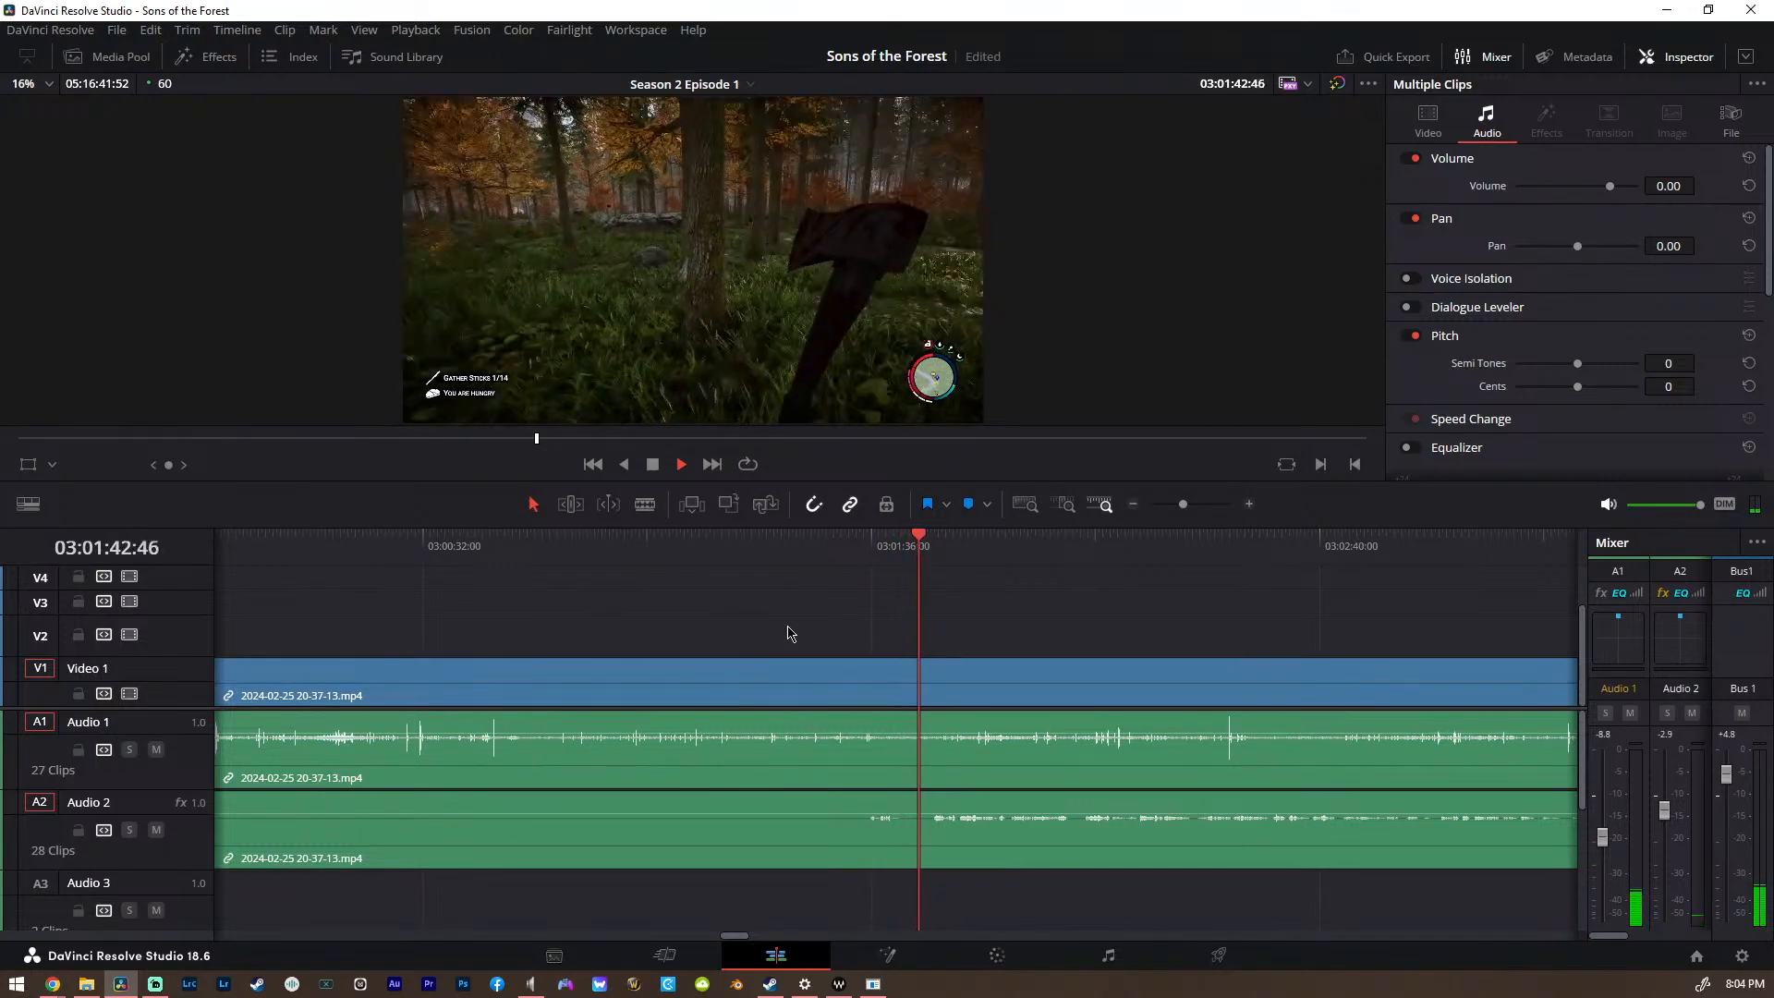
{"action": "scroll", "coordinate": [790, 633], "scroll_direction": "down", "scroll_amount": 5}
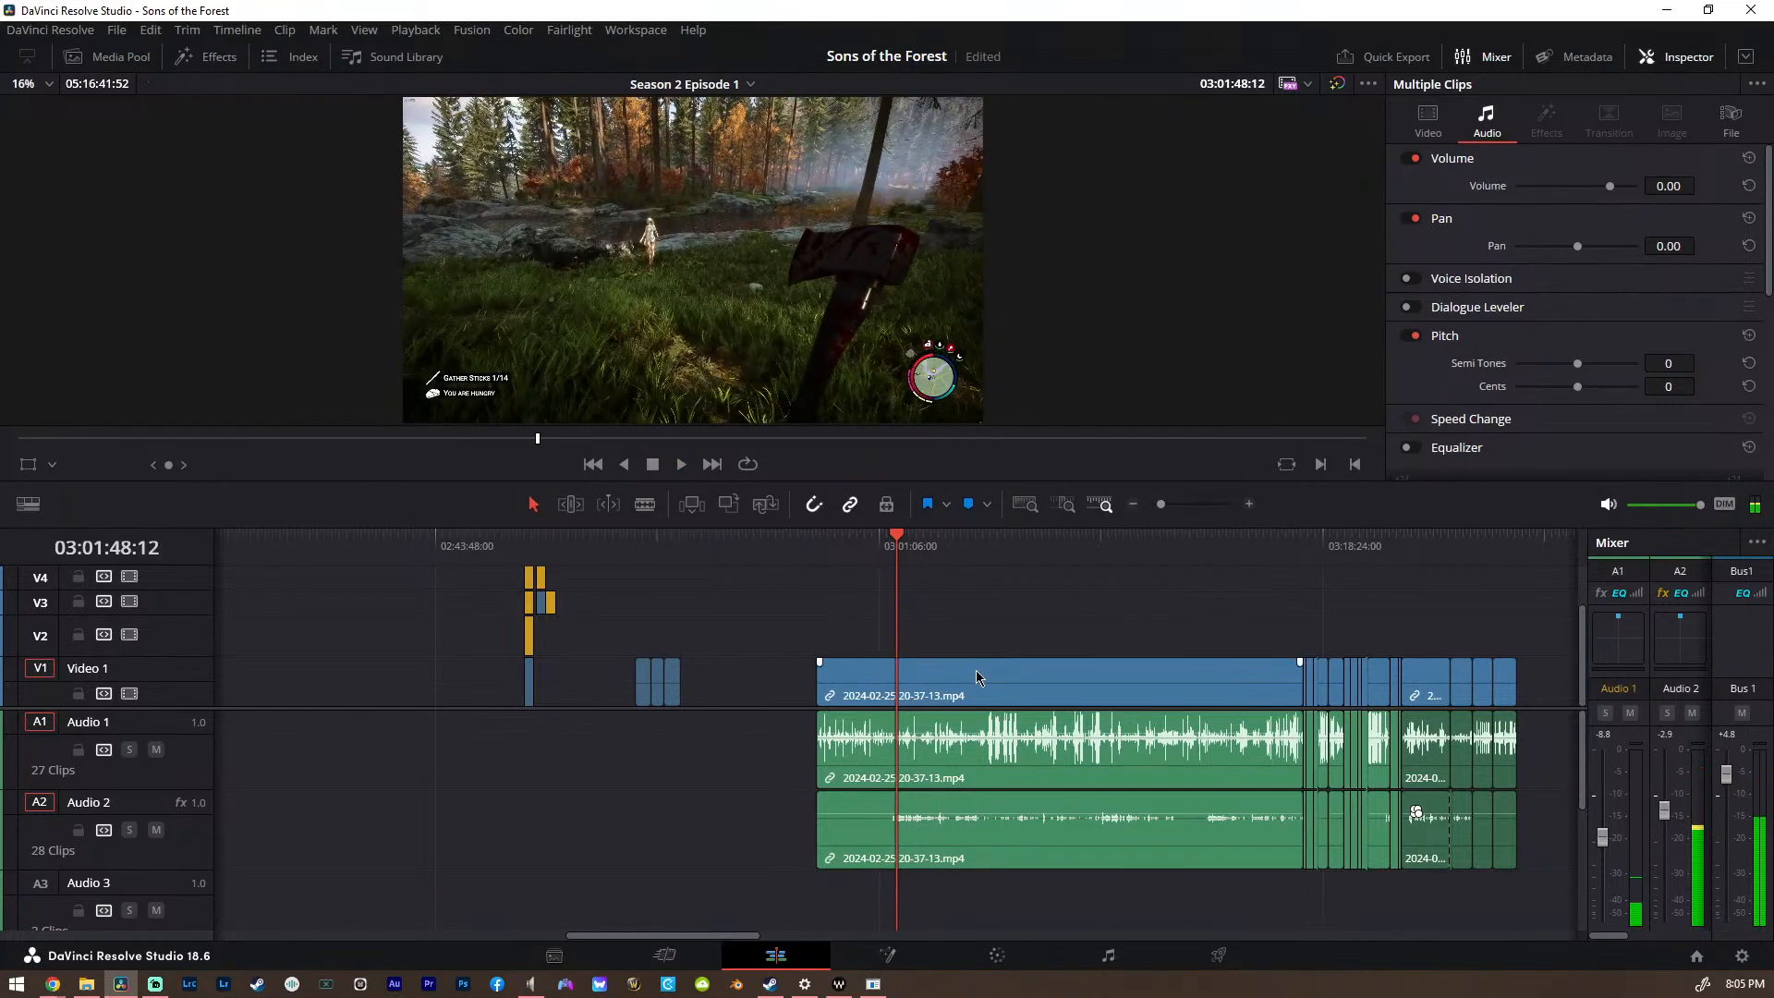
{"action": "scroll", "coordinate": [976, 669], "scroll_direction": "up", "scroll_amount": 3}
{"action": "scroll", "coordinate": [976, 669], "scroll_direction": "down", "scroll_amount": 6}
{"action": "scroll", "coordinate": [915, 708], "scroll_direction": "right", "scroll_amount": 5}
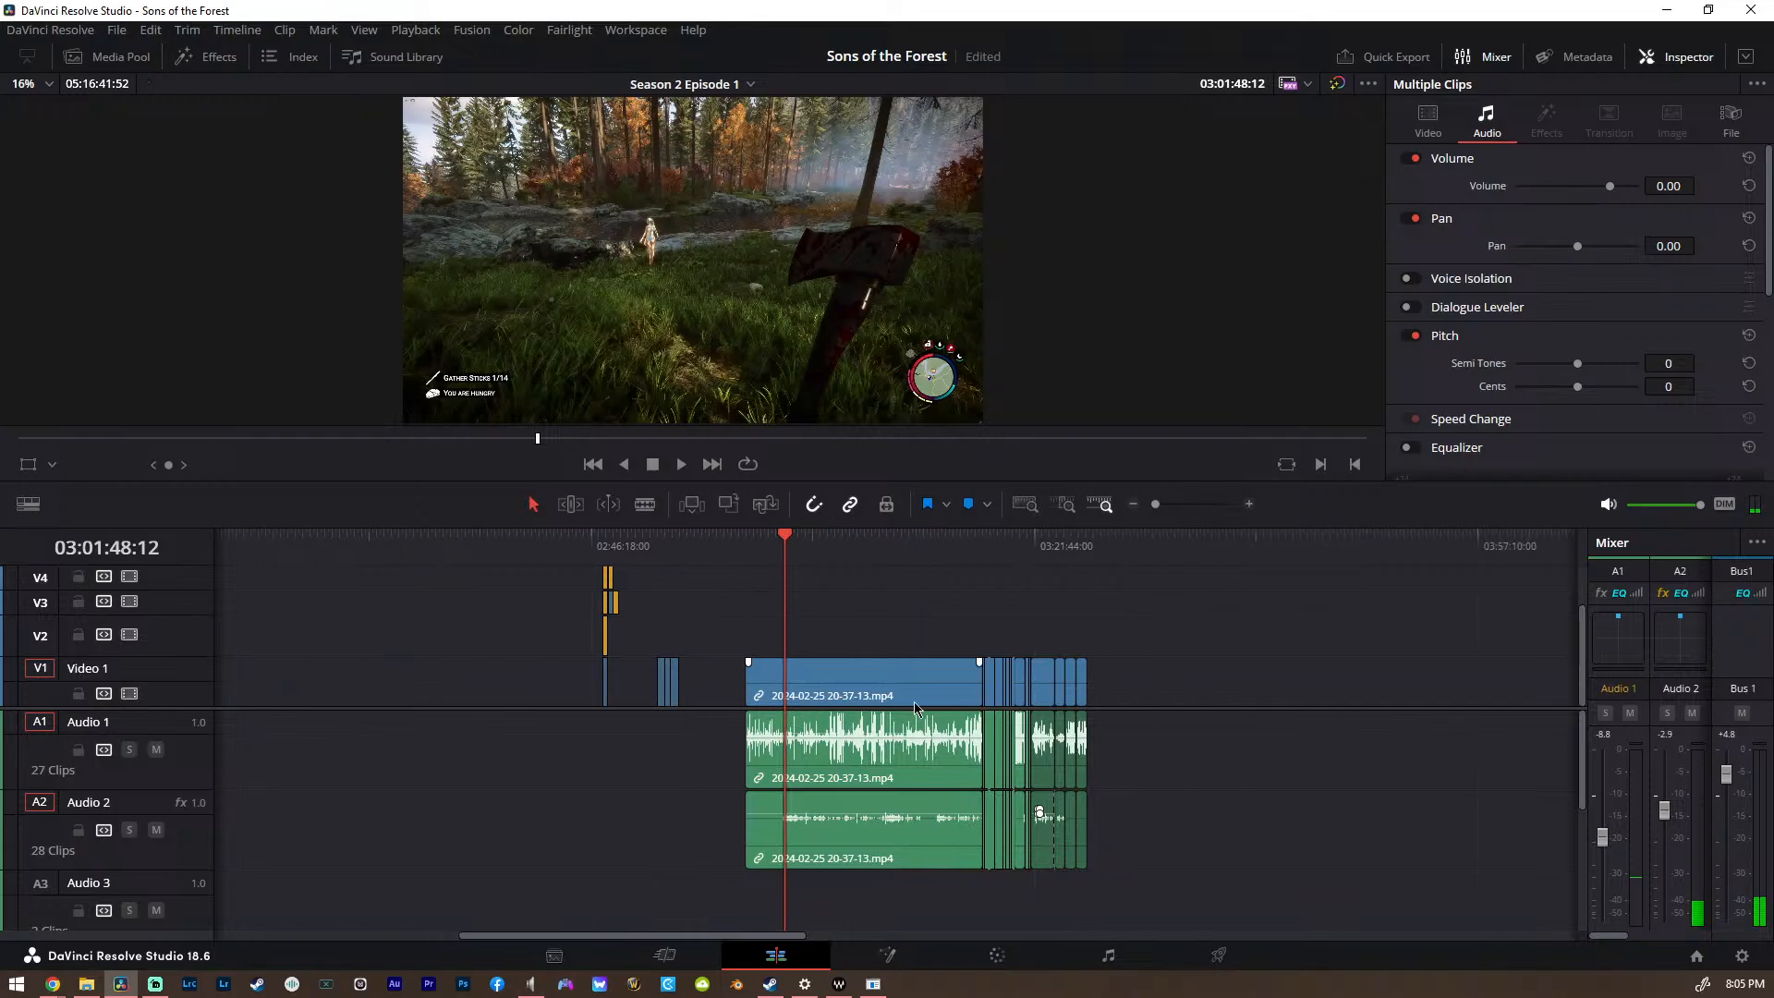
{"action": "scroll", "coordinate": [950, 683], "scroll_direction": "right", "scroll_amount": 2}
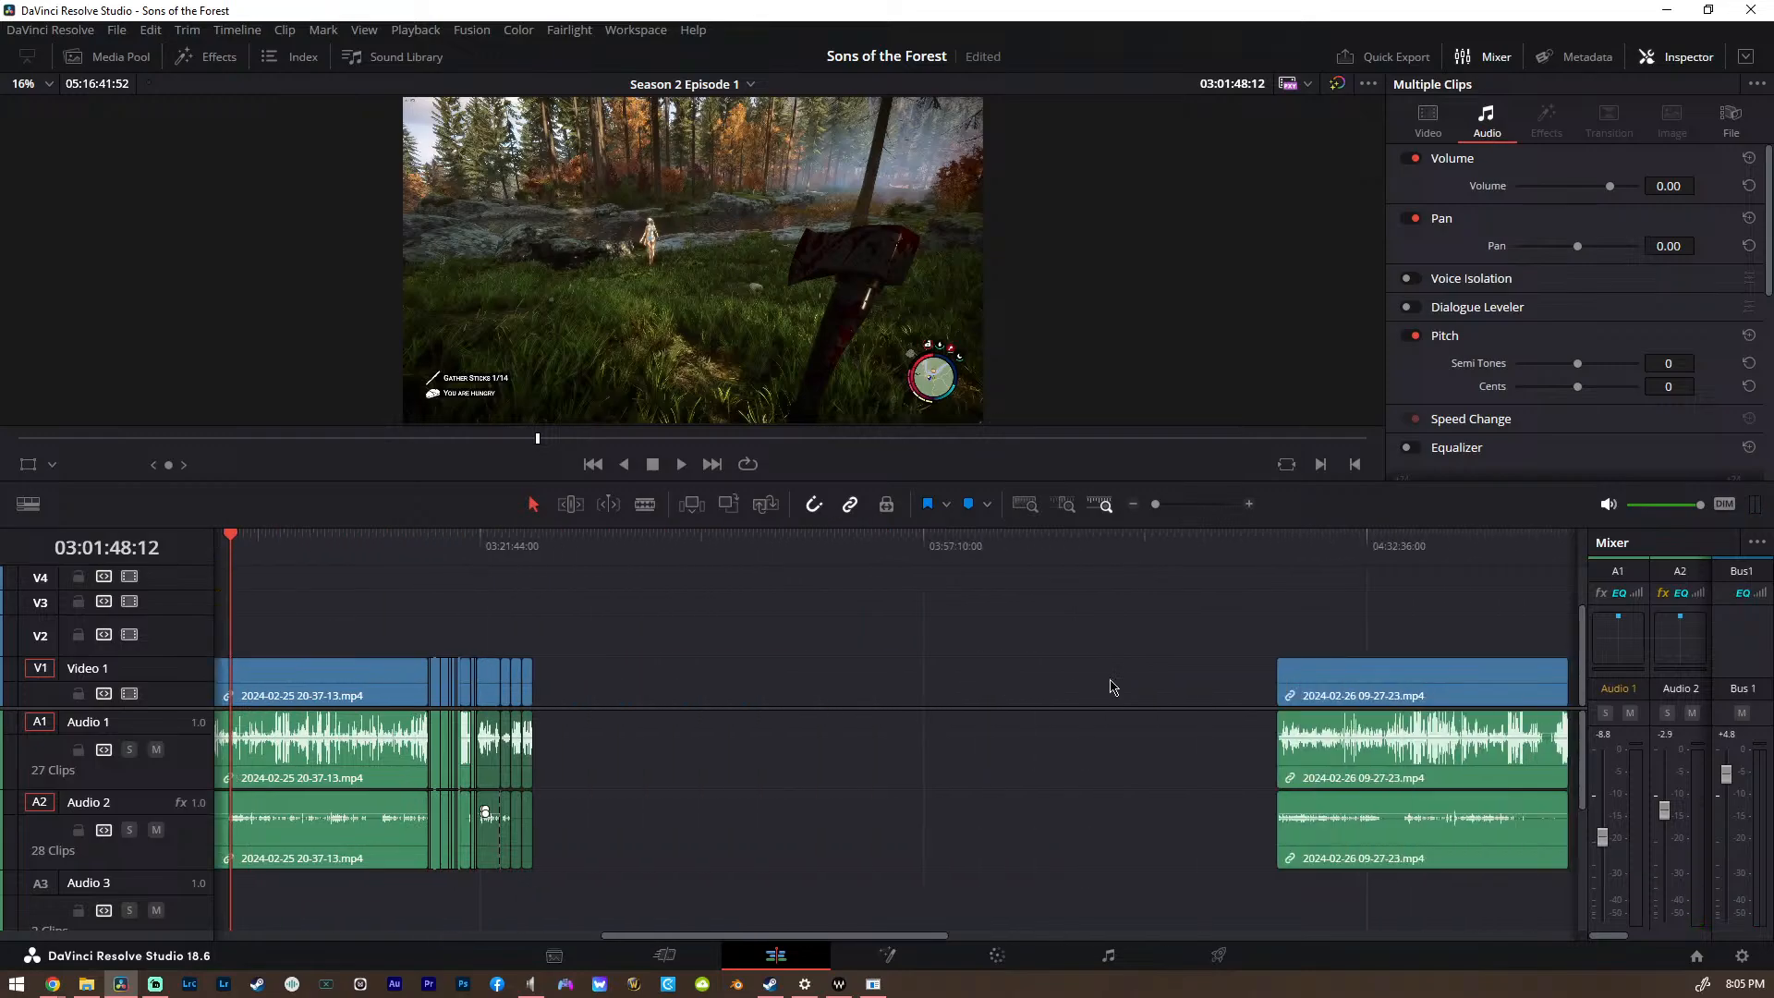
{"action": "left_click", "coordinate": [1279, 545]}
{"action": "scroll", "coordinate": [1201, 619], "scroll_direction": "up", "scroll_amount": 5}
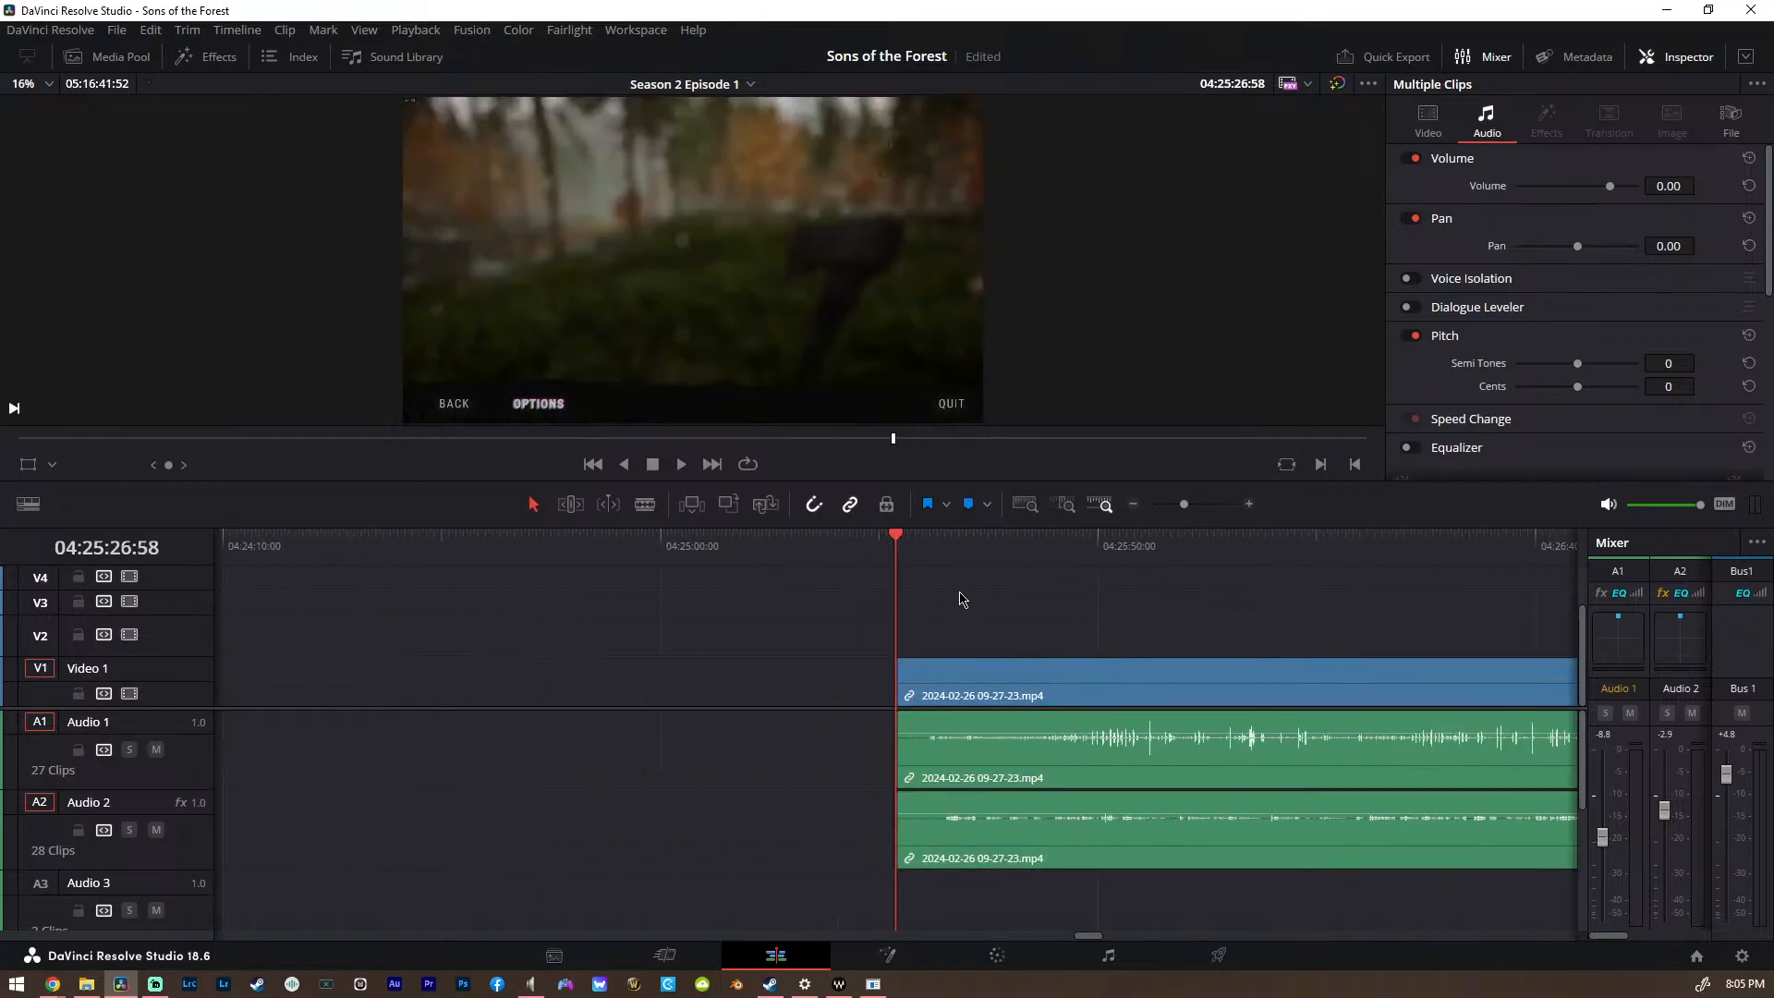
{"action": "left_click", "coordinate": [944, 545]}
{"action": "key", "text": "space"}
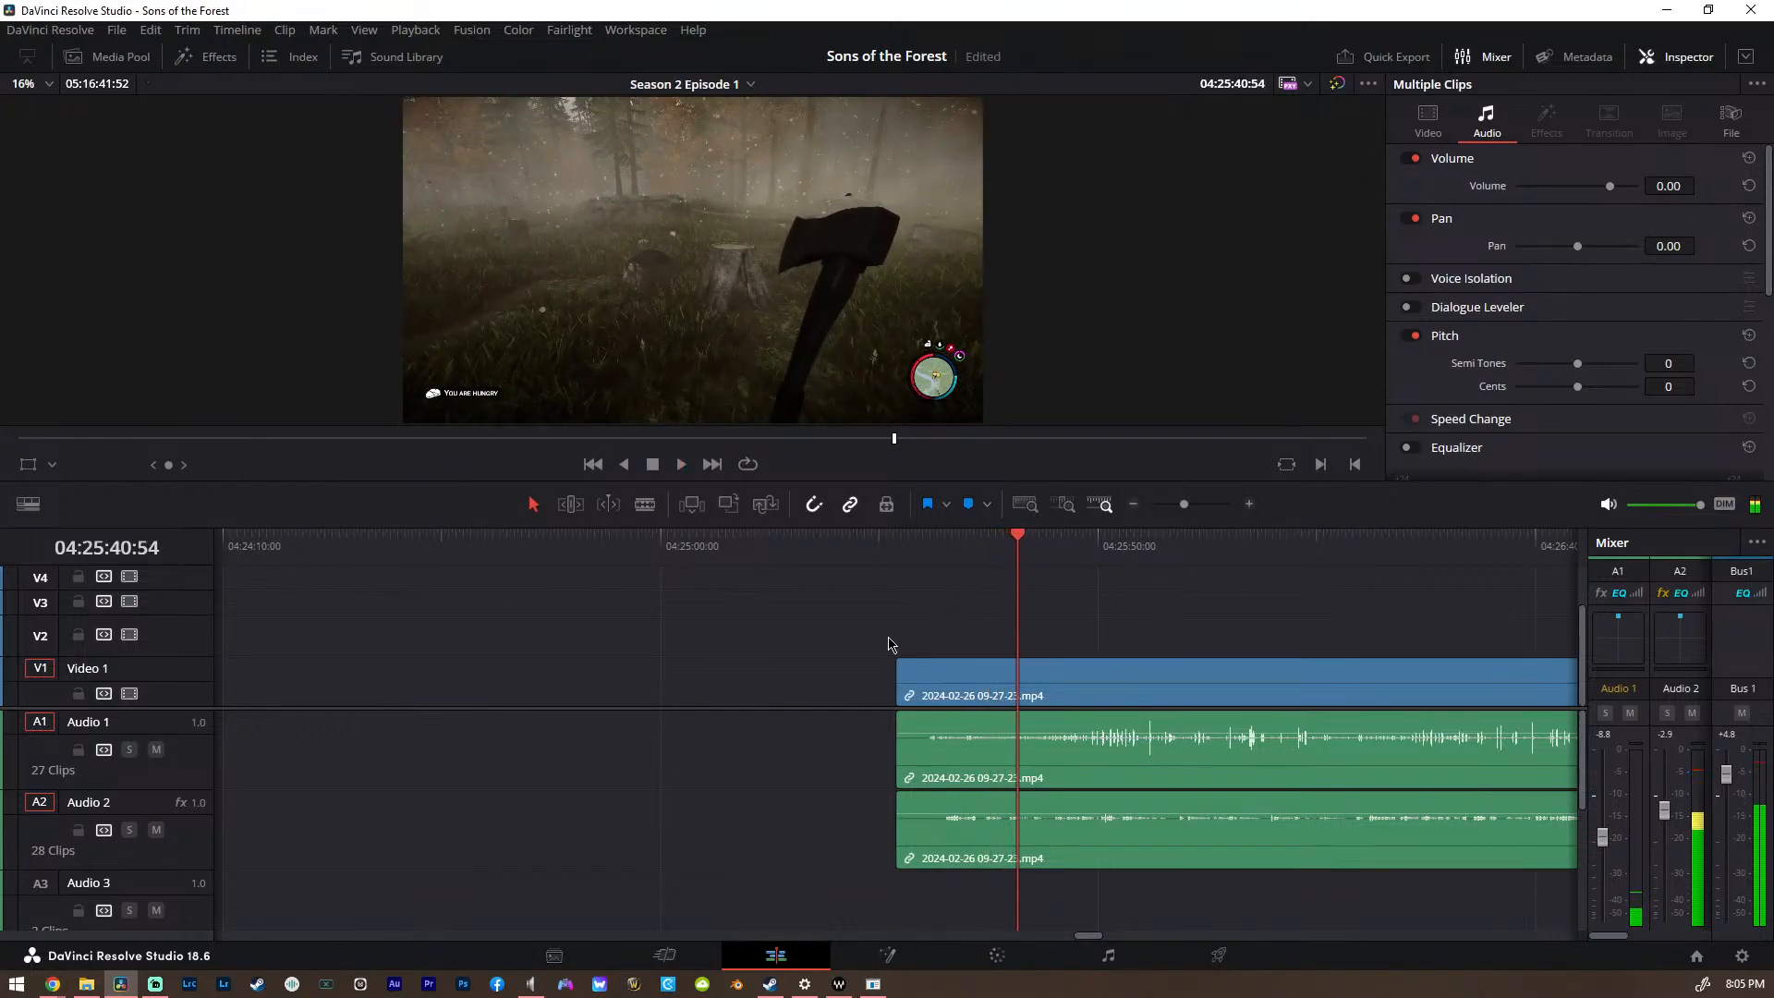
{"action": "scroll", "coordinate": [889, 644], "scroll_direction": "down", "scroll_amount": 2}
{"action": "scroll", "coordinate": [618, 662], "scroll_direction": "left", "scroll_amount": 15}
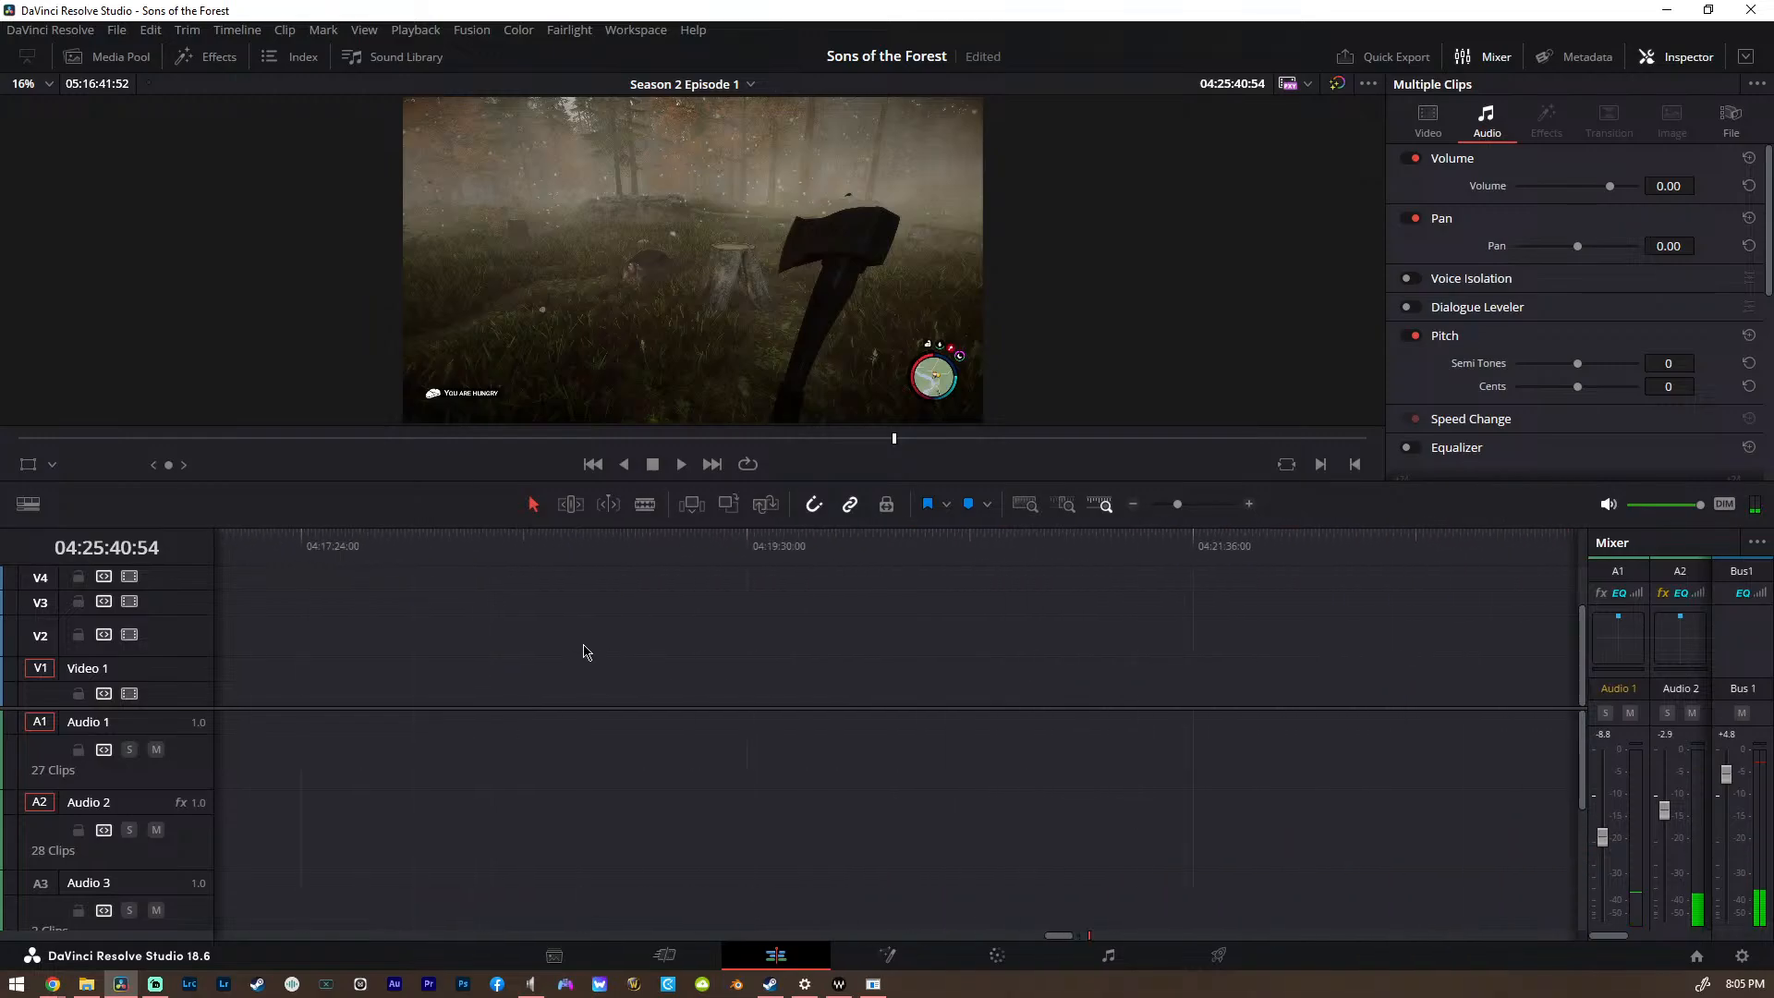
{"action": "scroll", "coordinate": [590, 653], "scroll_direction": "down", "scroll_amount": 3}
{"action": "scroll", "coordinate": [724, 662], "scroll_direction": "right", "scroll_amount": 5}
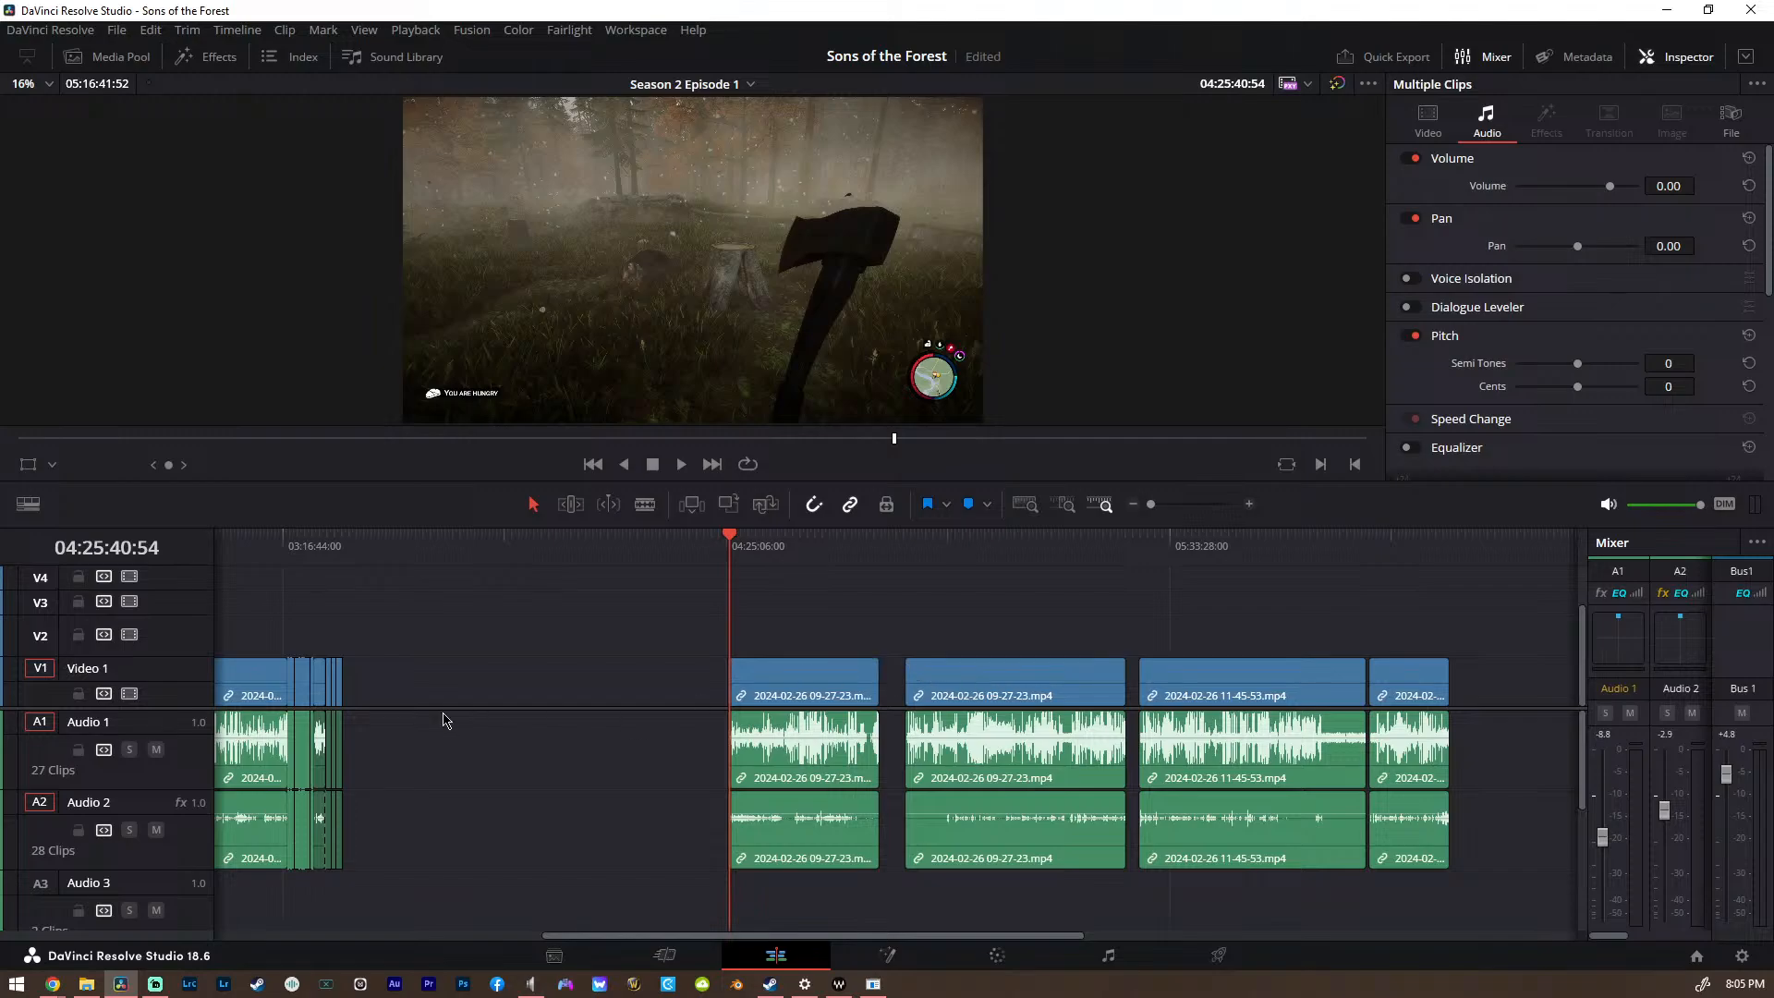
{"action": "left_click", "coordinate": [972, 553]}
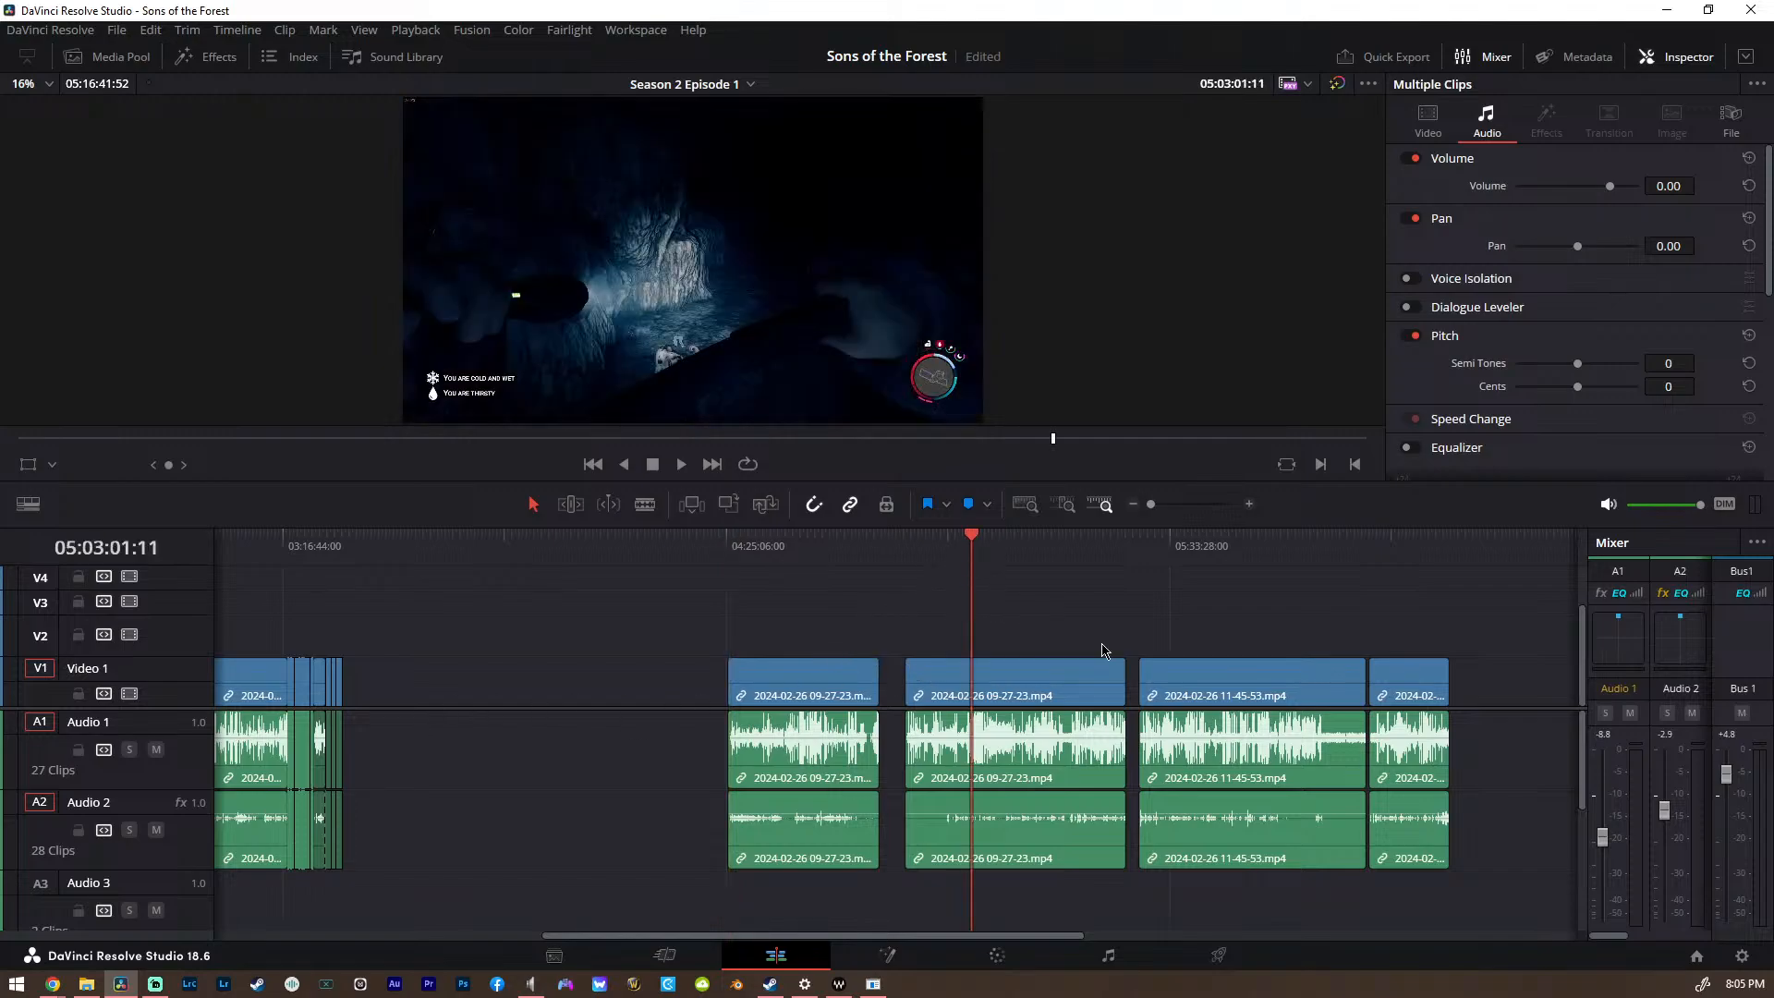
{"action": "left_click", "coordinate": [1284, 553]}
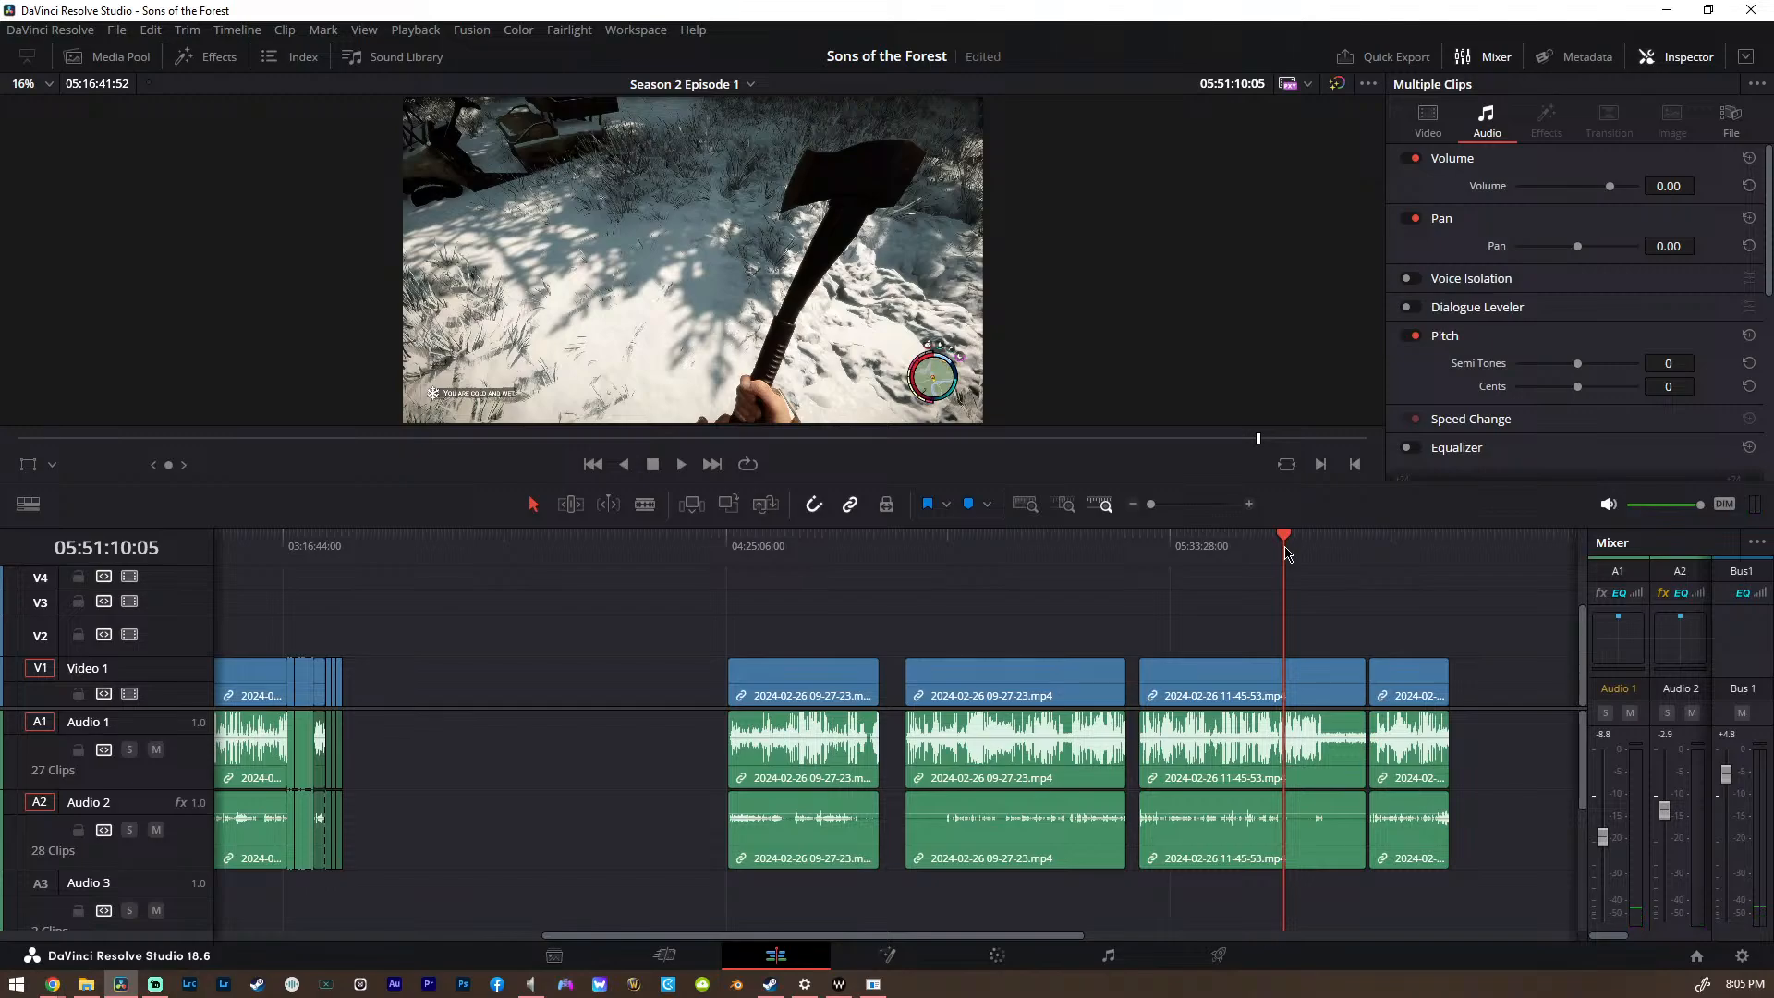
{"action": "scroll", "coordinate": [1284, 550], "scroll_direction": "up", "scroll_amount": 5}
{"action": "scroll", "coordinate": [898, 648], "scroll_direction": "down", "scroll_amount": 5}
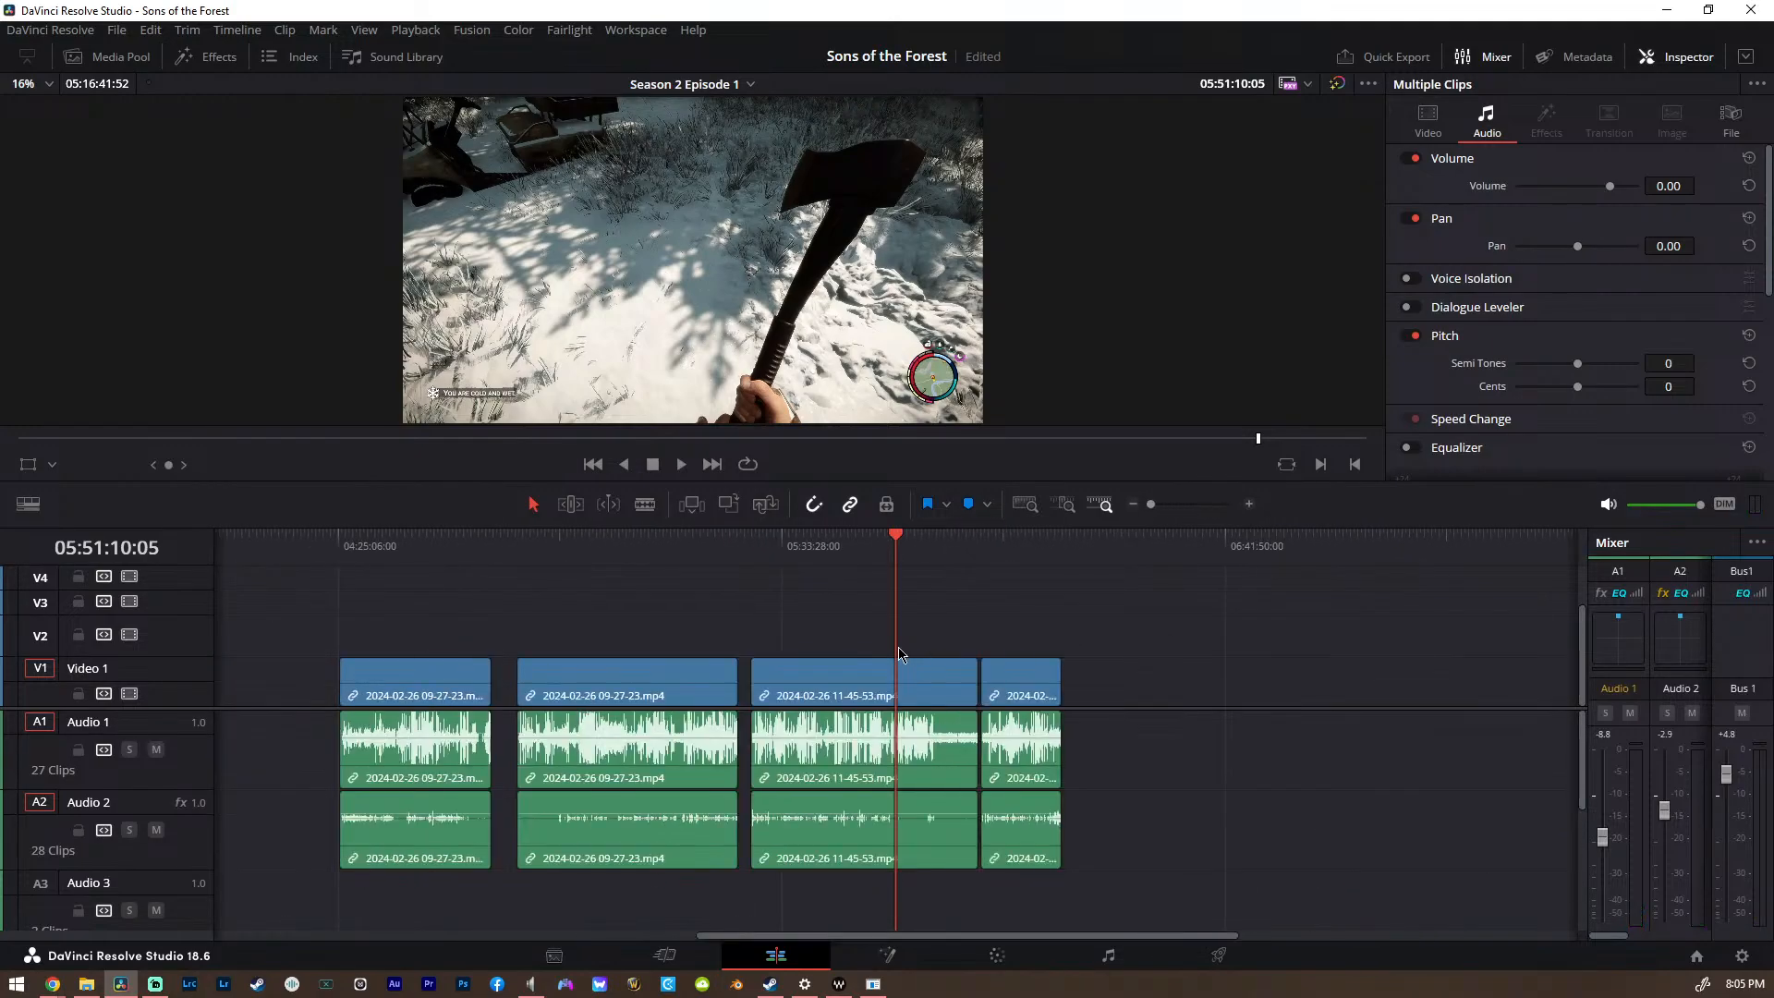
{"action": "scroll", "coordinate": [929, 674], "scroll_direction": "up", "scroll_amount": 5}
{"action": "scroll", "coordinate": [878, 675], "scroll_direction": "down", "scroll_amount": 3}
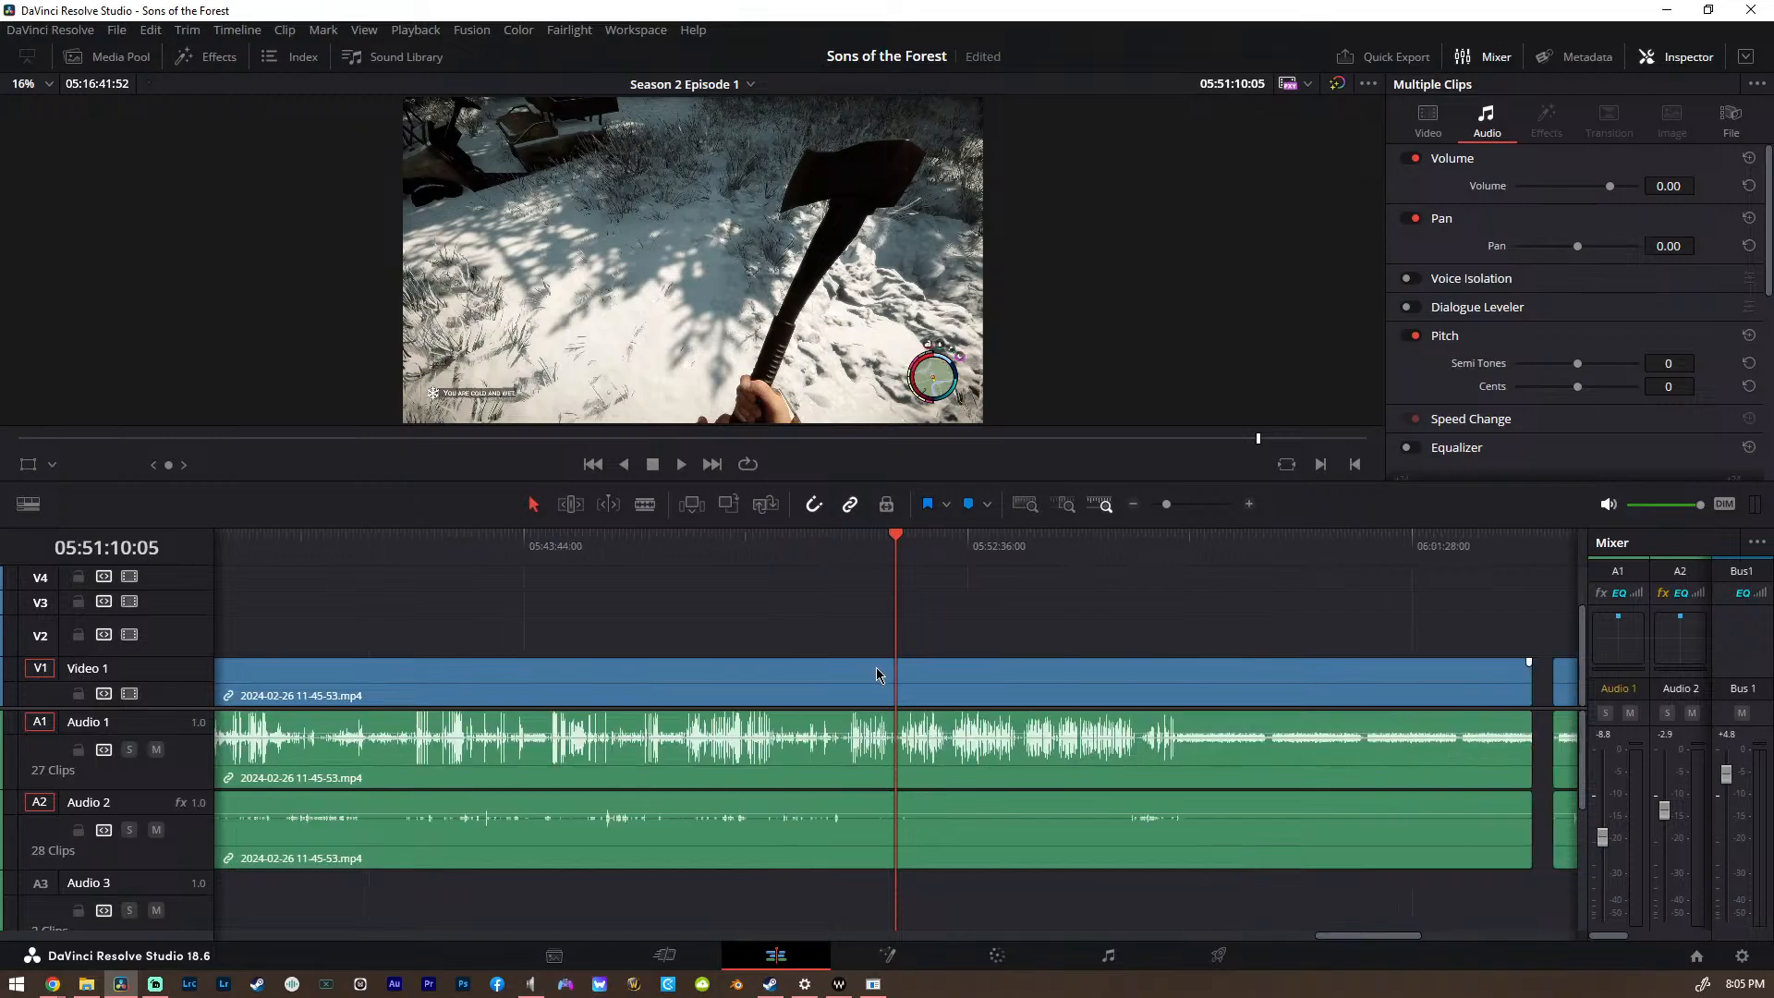
{"action": "left_click", "coordinate": [936, 549]}
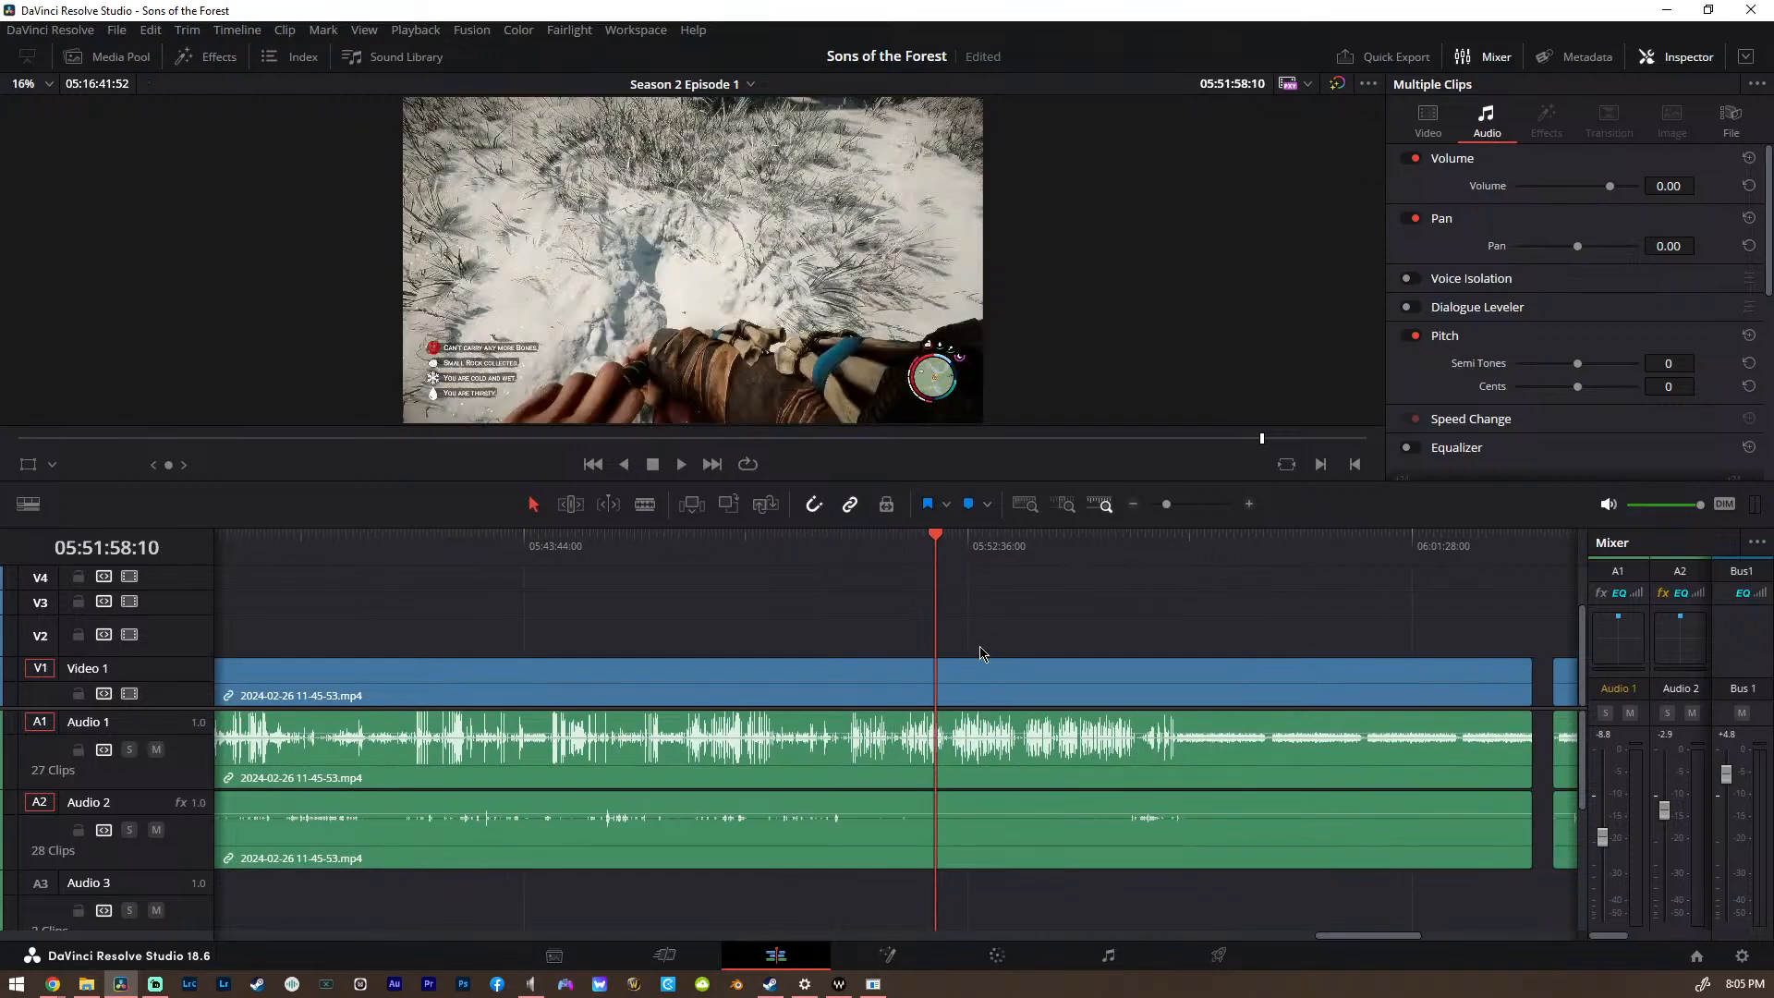
{"action": "scroll", "coordinate": [981, 652], "scroll_direction": "up", "scroll_amount": 3}
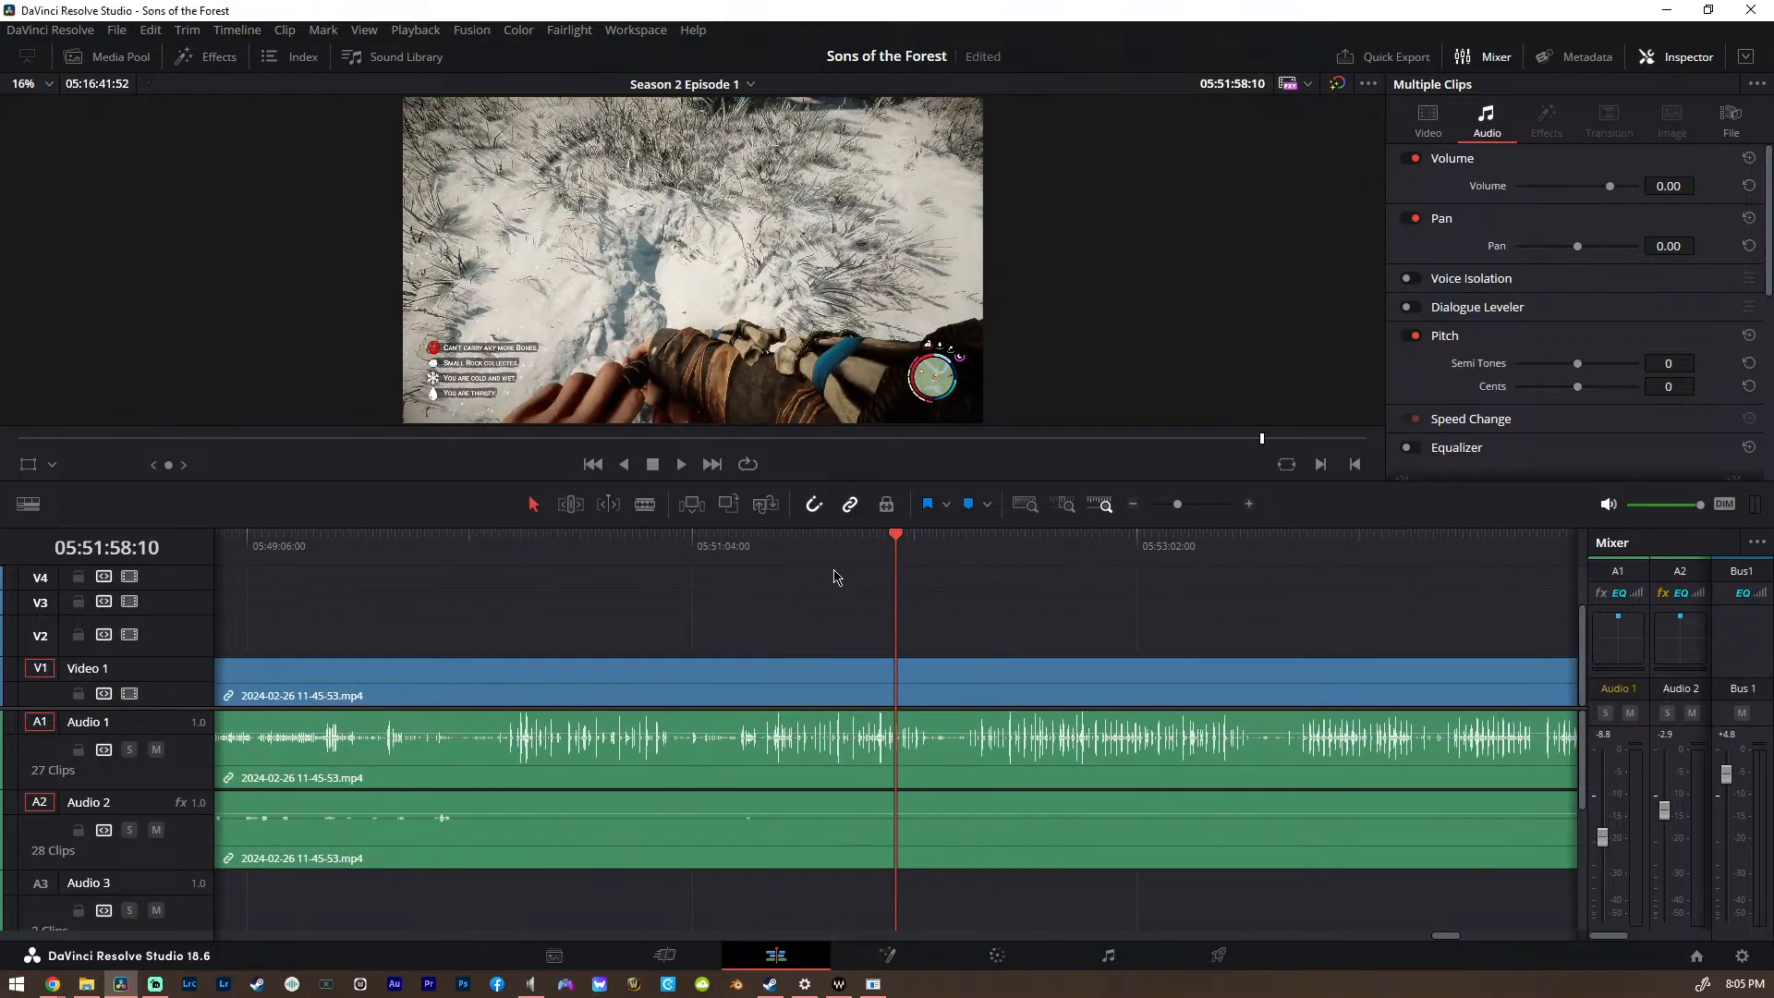
{"action": "scroll", "coordinate": [964, 639], "scroll_direction": "down", "scroll_amount": 2}
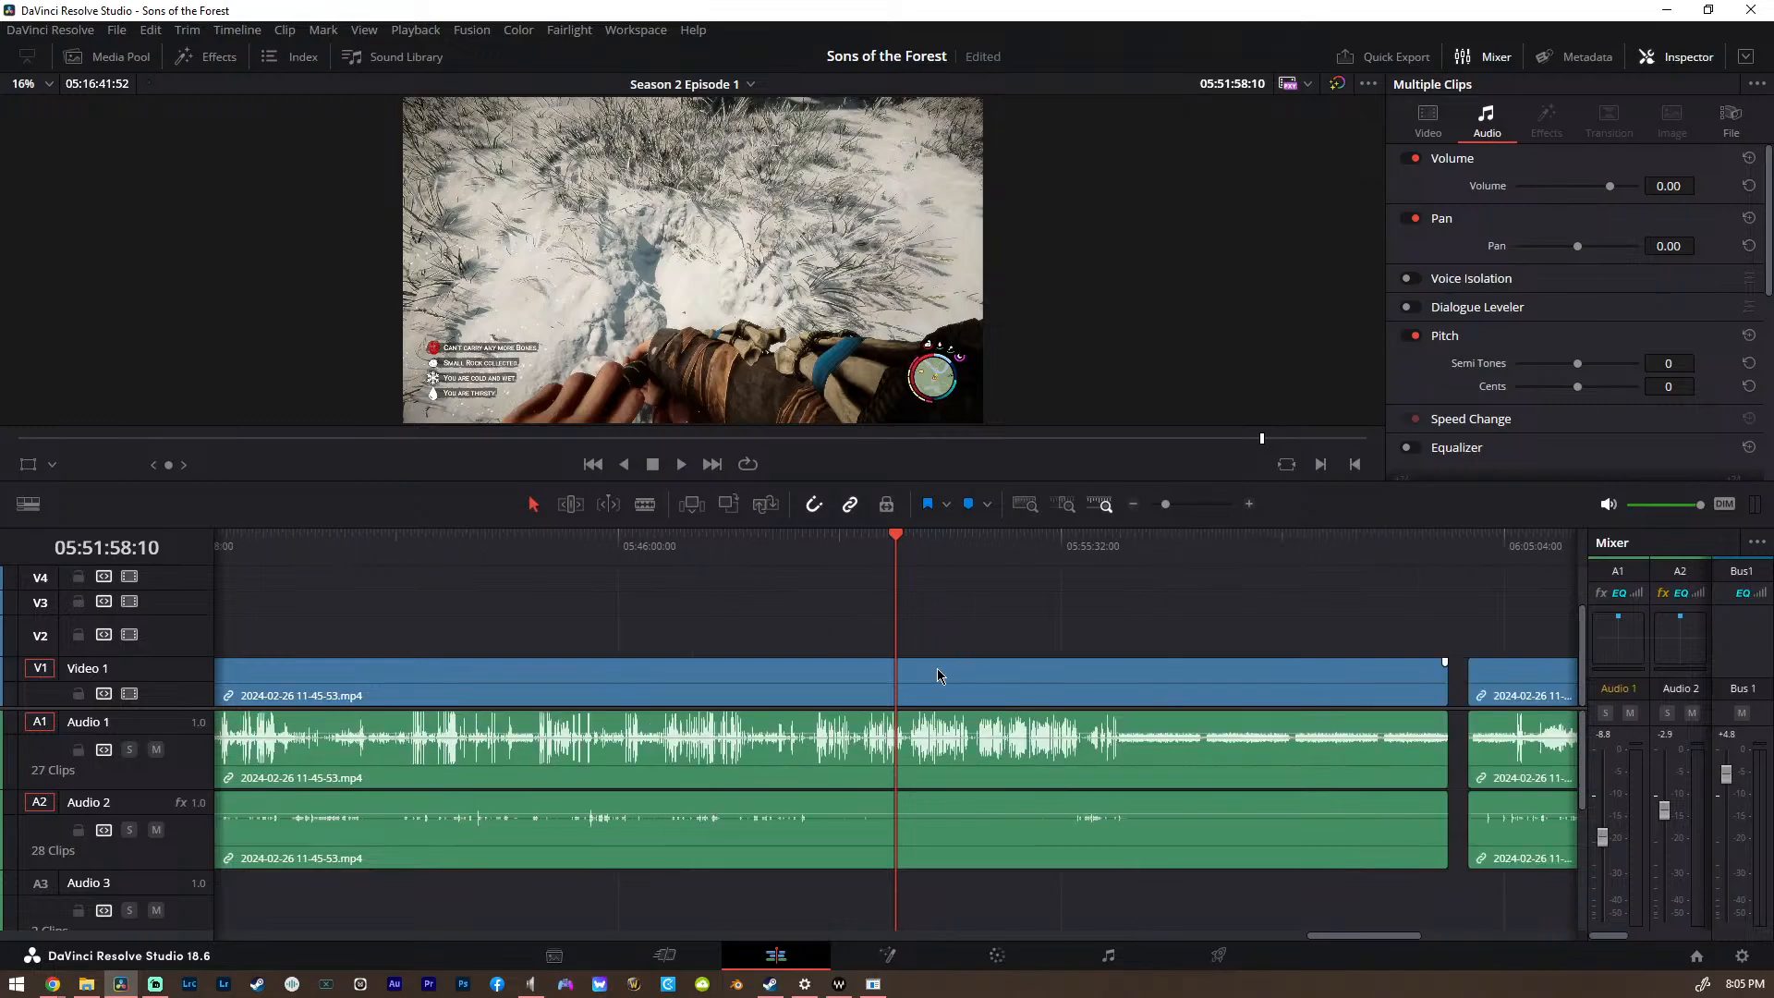
{"action": "left_click", "coordinate": [1165, 566]}
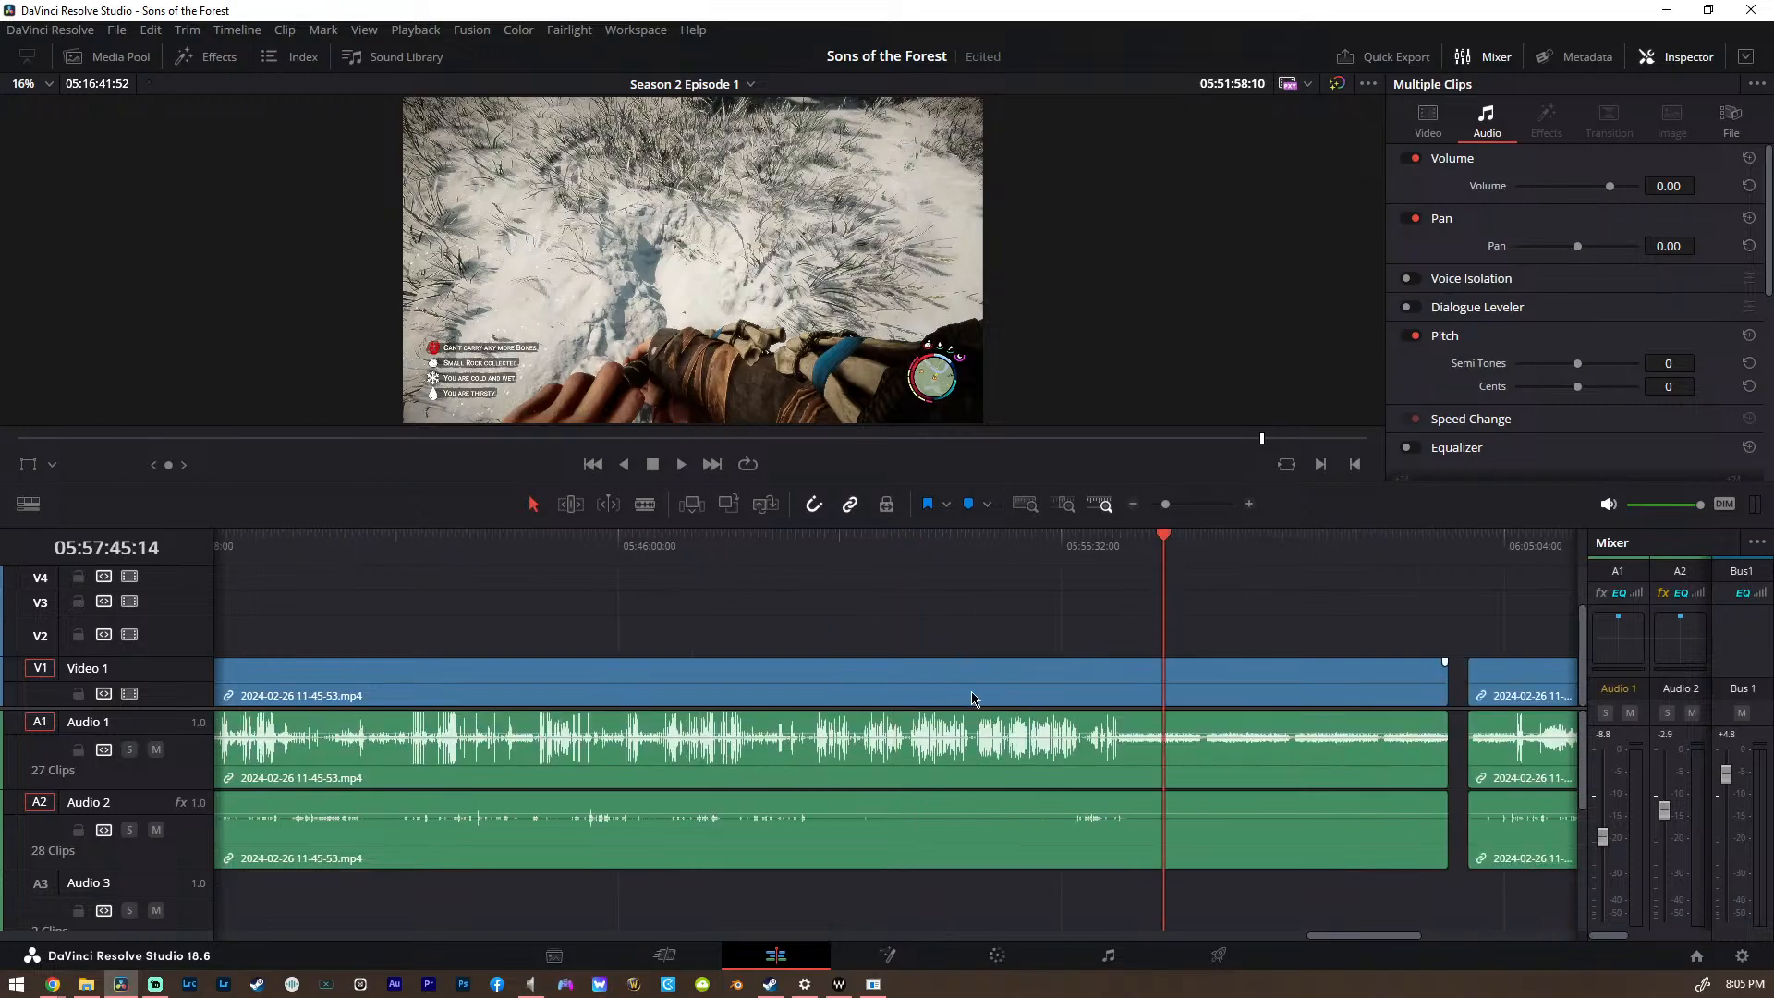
{"action": "scroll", "coordinate": [972, 699], "scroll_direction": "down", "scroll_amount": 3}
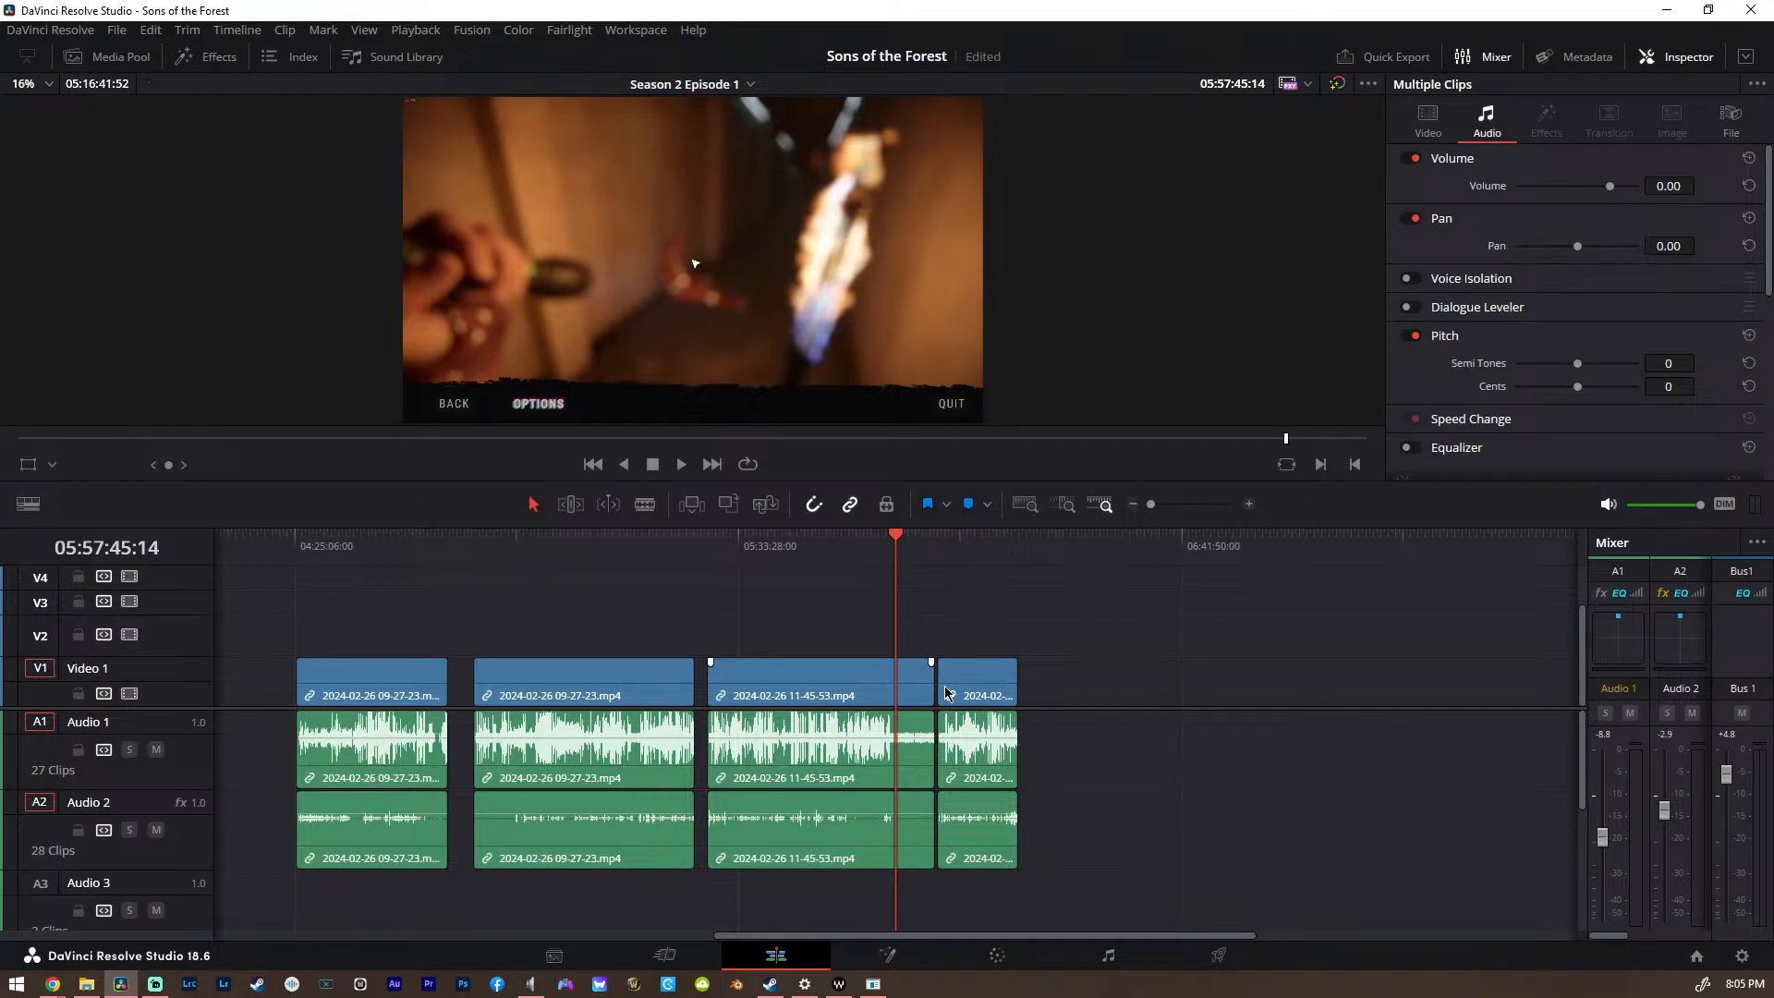
{"action": "left_click", "coordinate": [948, 551]}
{"action": "scroll", "coordinate": [1010, 605], "scroll_direction": "up", "scroll_amount": 6}
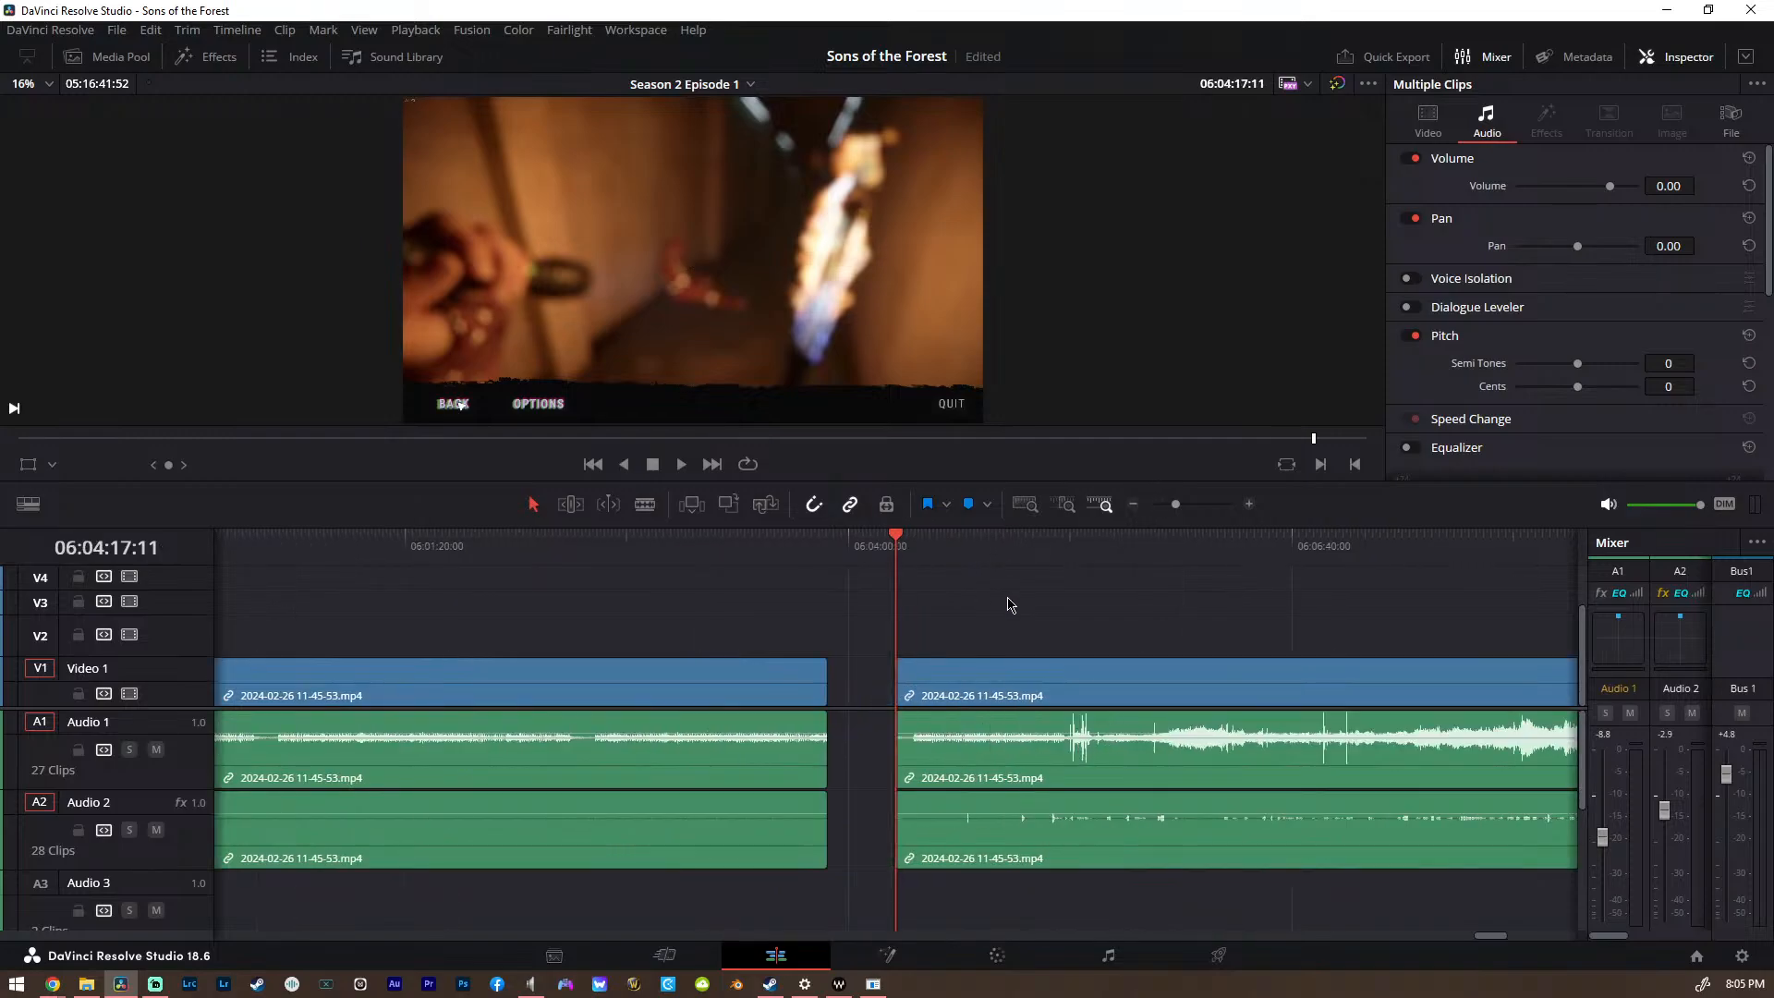
{"action": "scroll", "coordinate": [964, 639], "scroll_direction": "right", "scroll_amount": 2}
{"action": "key", "text": "space"}
{"action": "scroll", "coordinate": [850, 605], "scroll_direction": "down", "scroll_amount": 4}
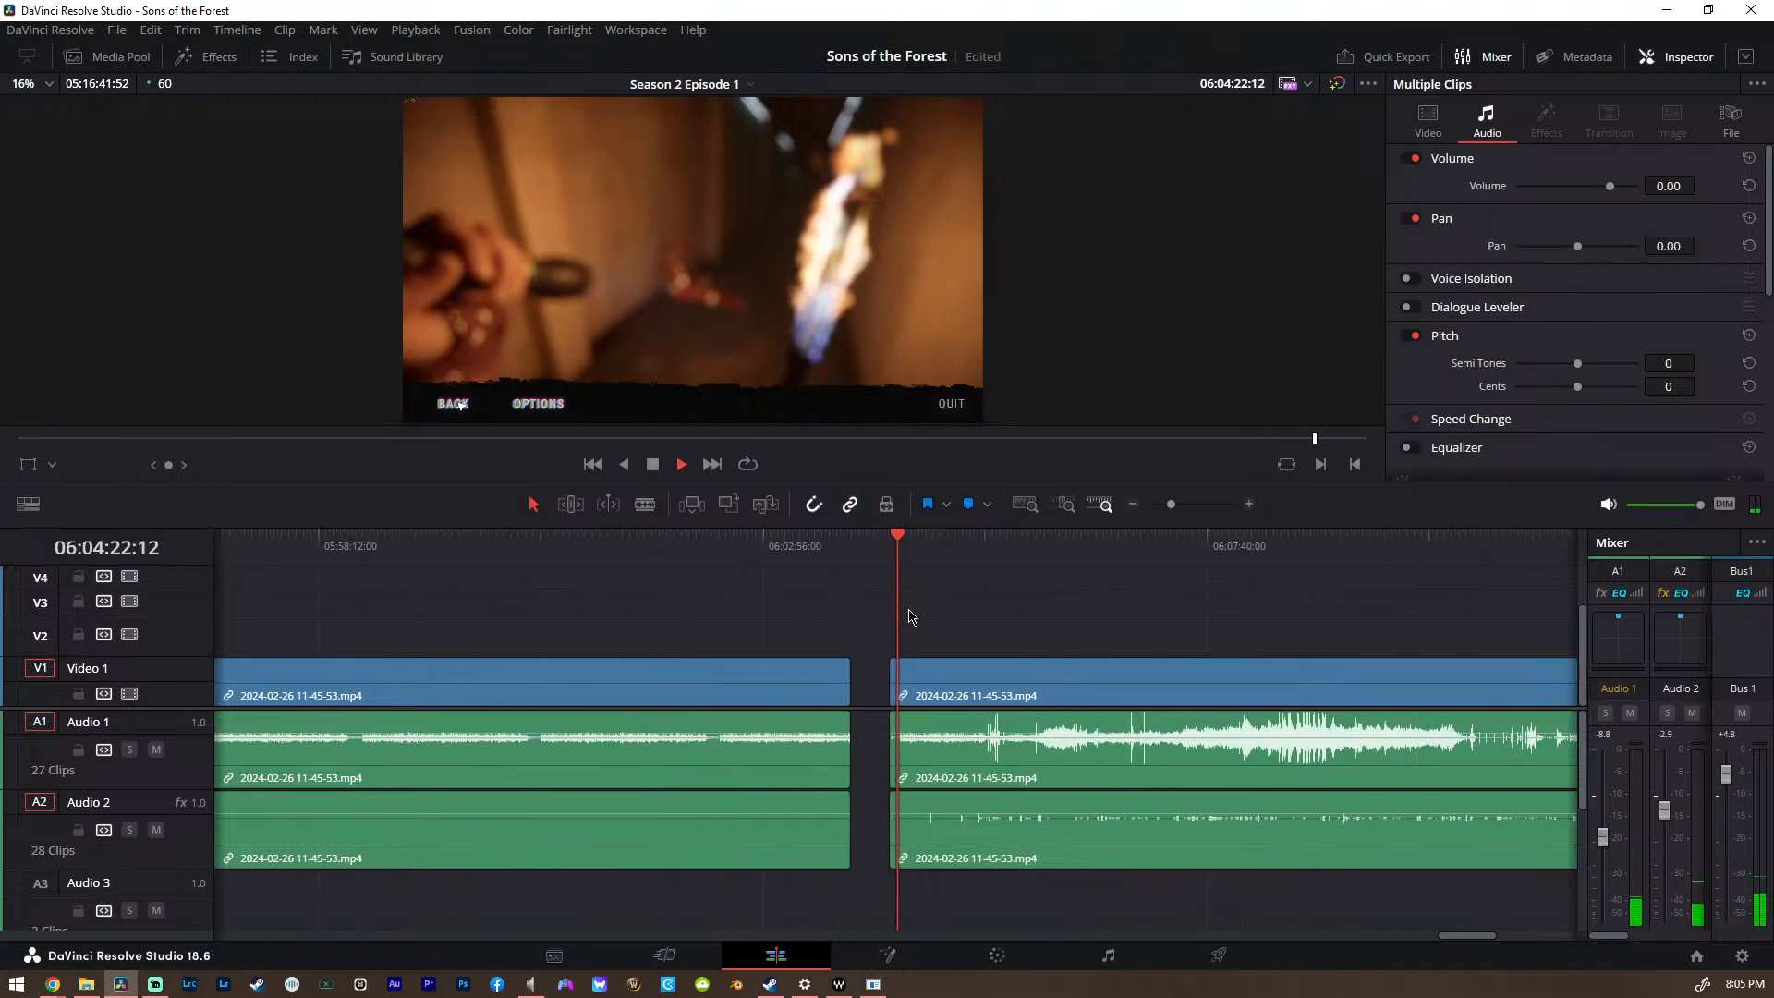
{"action": "key", "text": "space"}
{"action": "scroll", "coordinate": [656, 640], "scroll_direction": "left", "scroll_amount": 10}
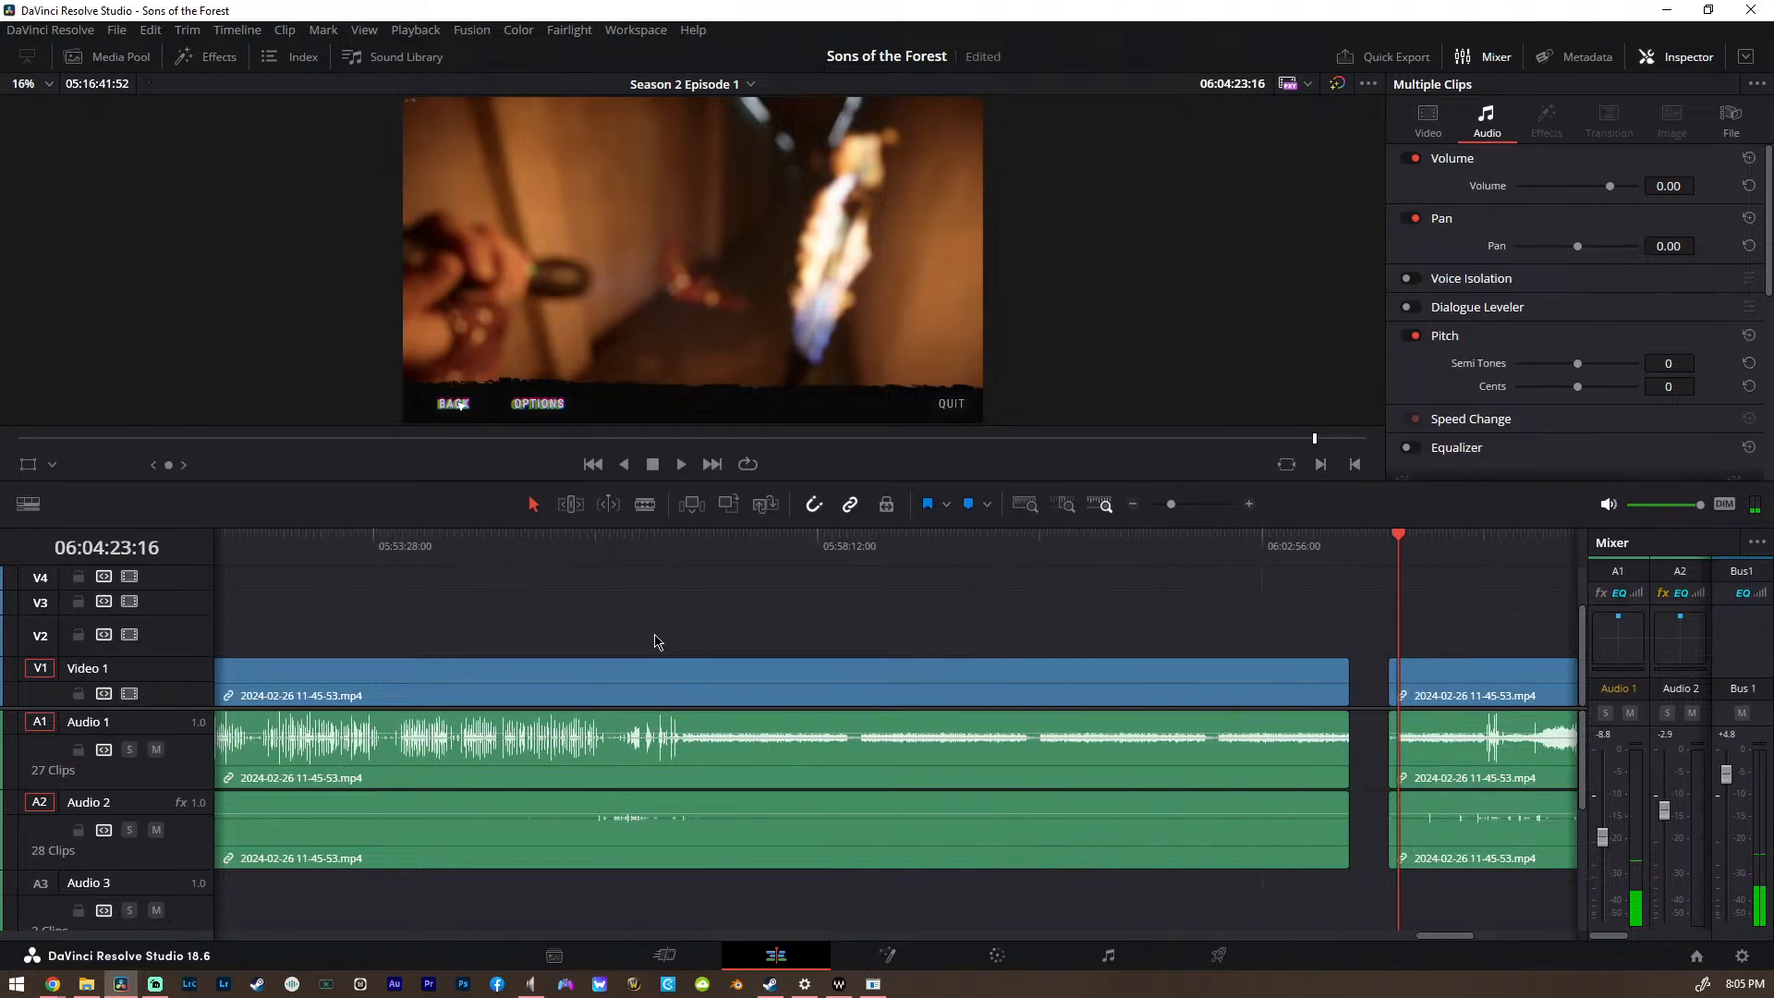
{"action": "scroll", "coordinate": [652, 638], "scroll_direction": "down", "scroll_amount": 3}
{"action": "scroll", "coordinate": [638, 634], "scroll_direction": "left", "scroll_amount": 15}
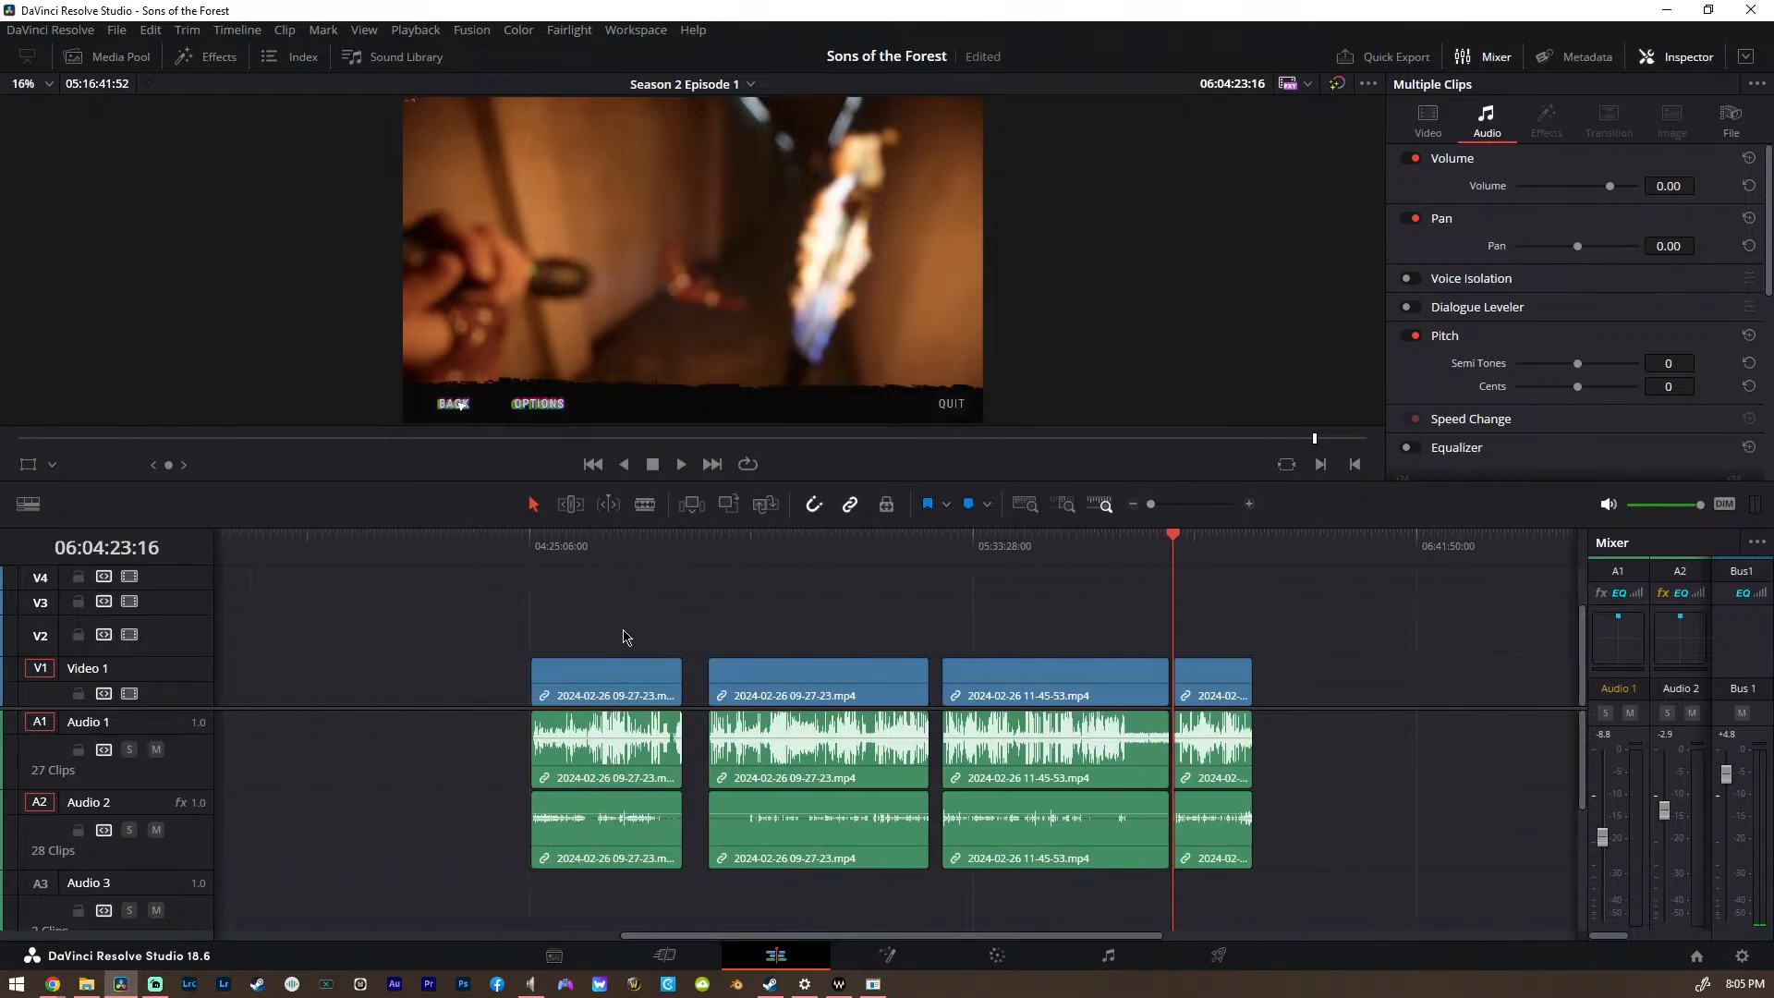
{"action": "left_click", "coordinate": [611, 552]}
{"action": "scroll", "coordinate": [611, 581], "scroll_direction": "up", "scroll_amount": 3}
{"action": "scroll", "coordinate": [611, 580], "scroll_direction": "down", "scroll_amount": 3}
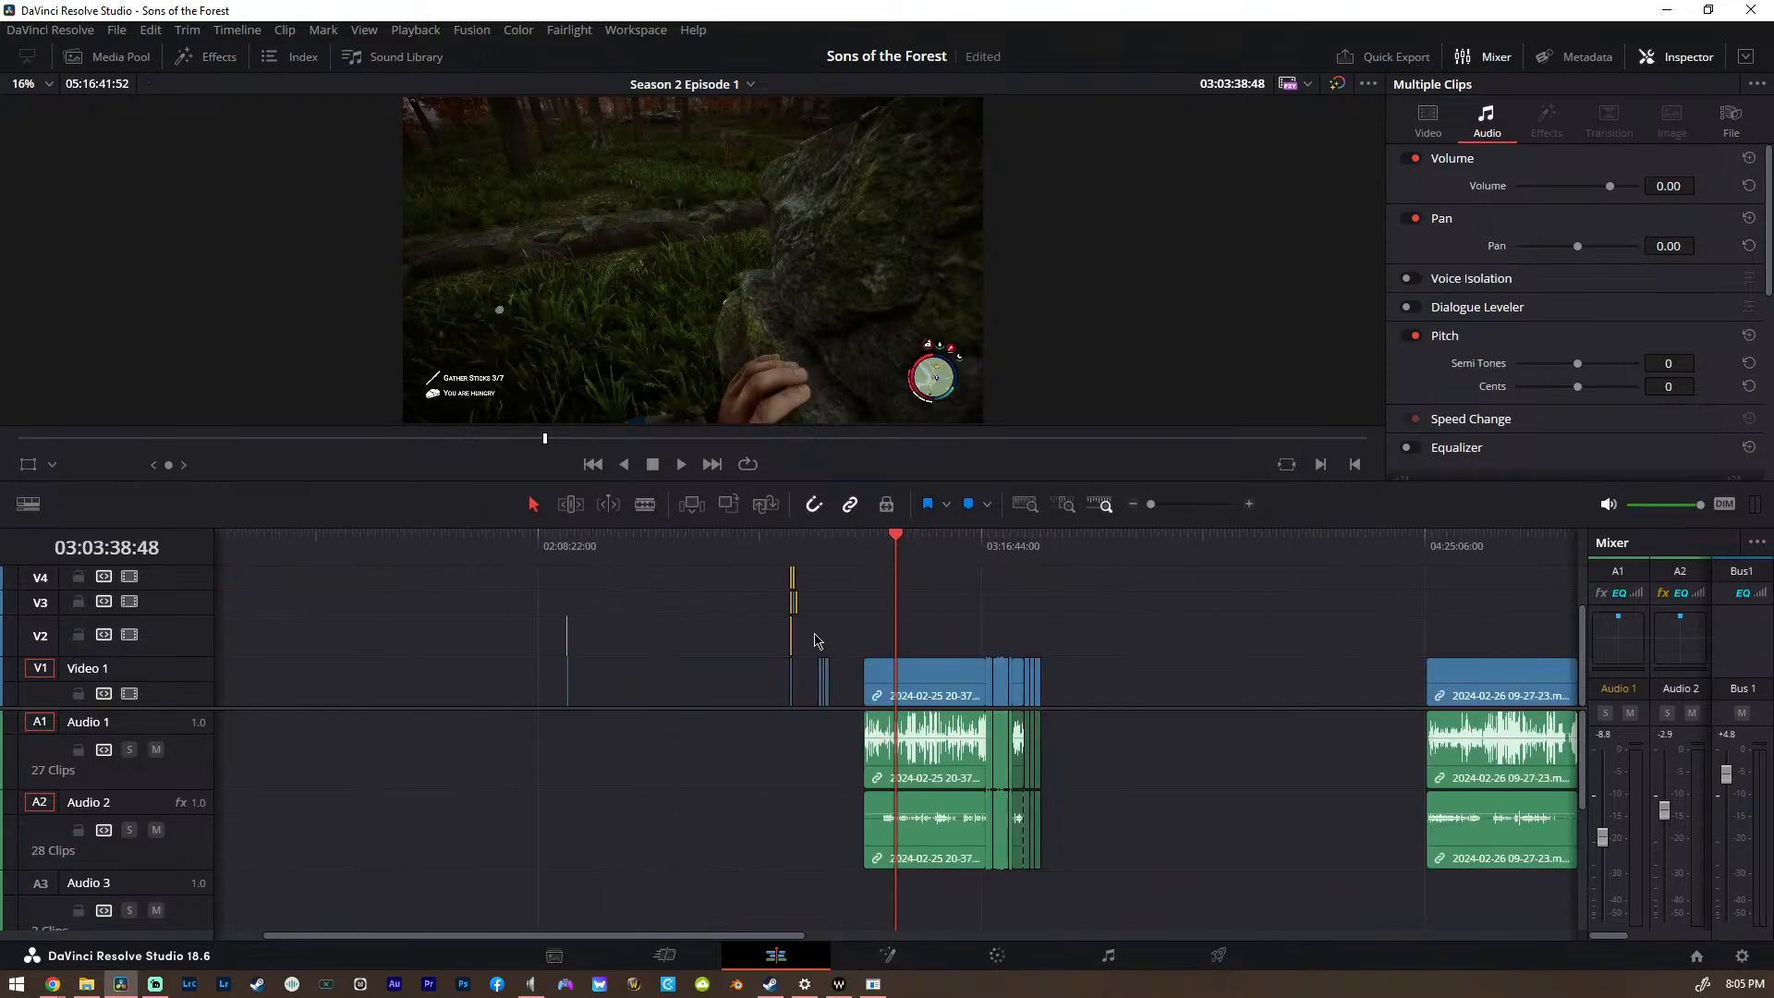
{"action": "left_click", "coordinate": [993, 554]}
{"action": "scroll", "coordinate": [1009, 566], "scroll_direction": "up", "scroll_amount": 4}
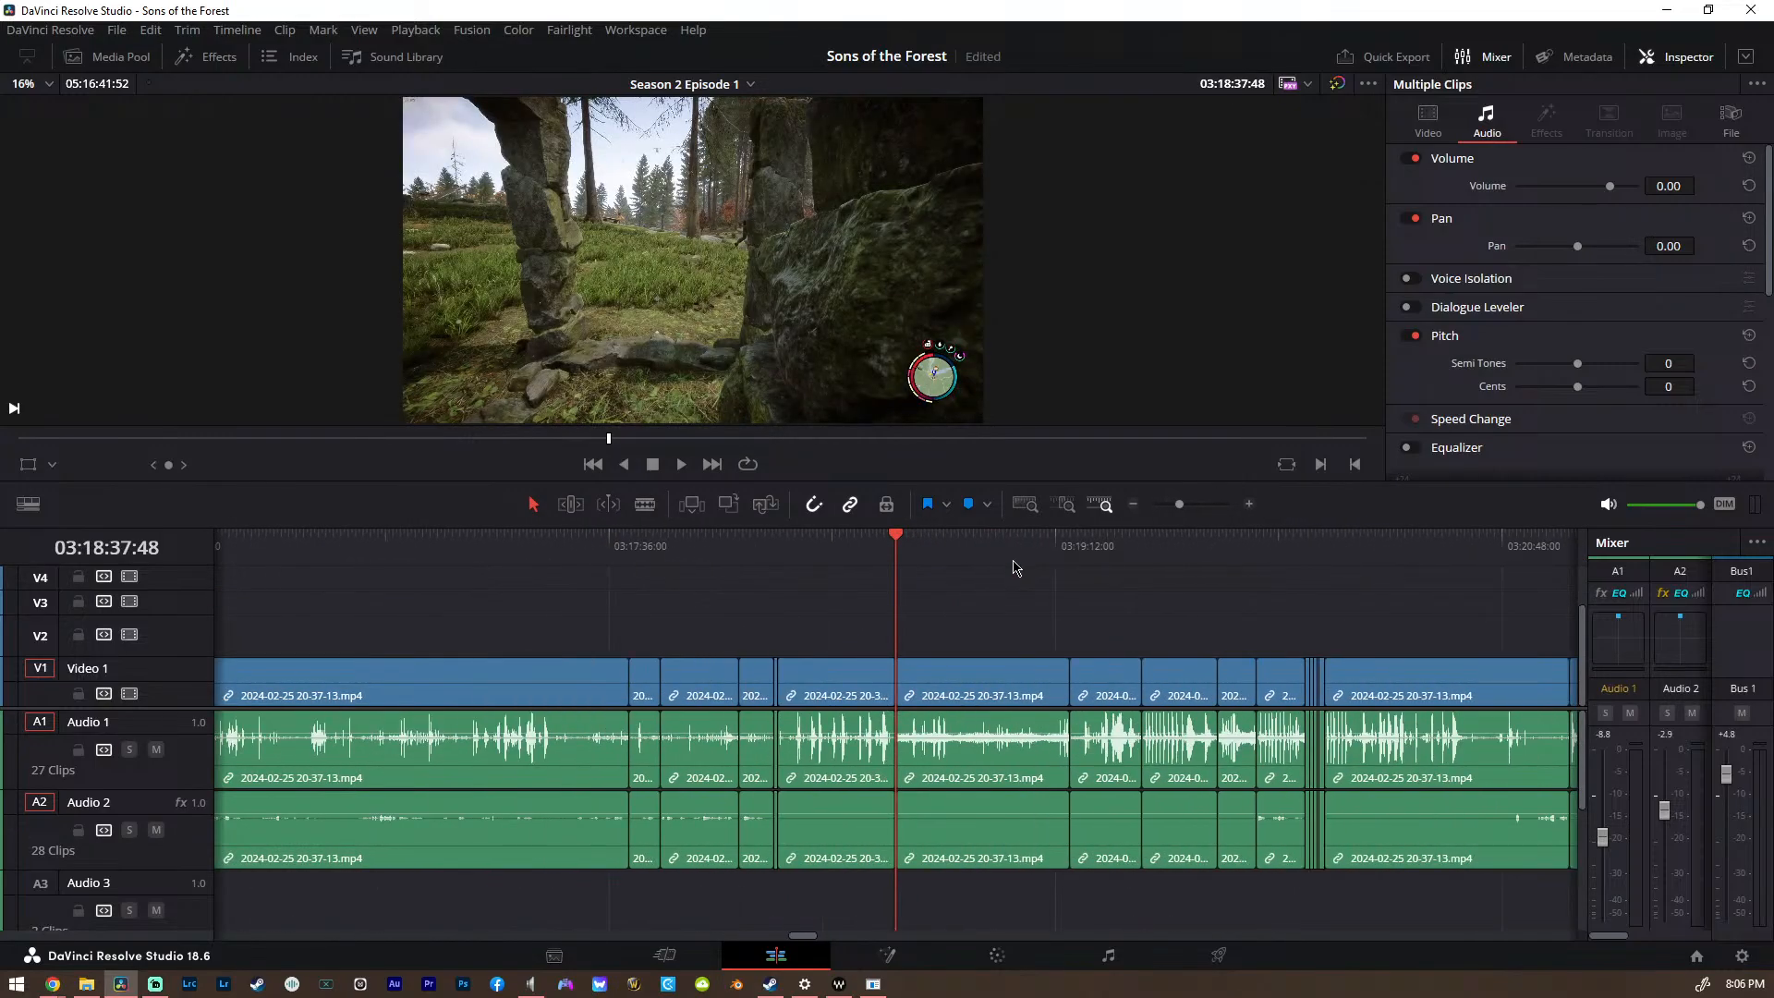
{"action": "scroll", "coordinate": [800, 808], "scroll_direction": "right", "scroll_amount": 10}
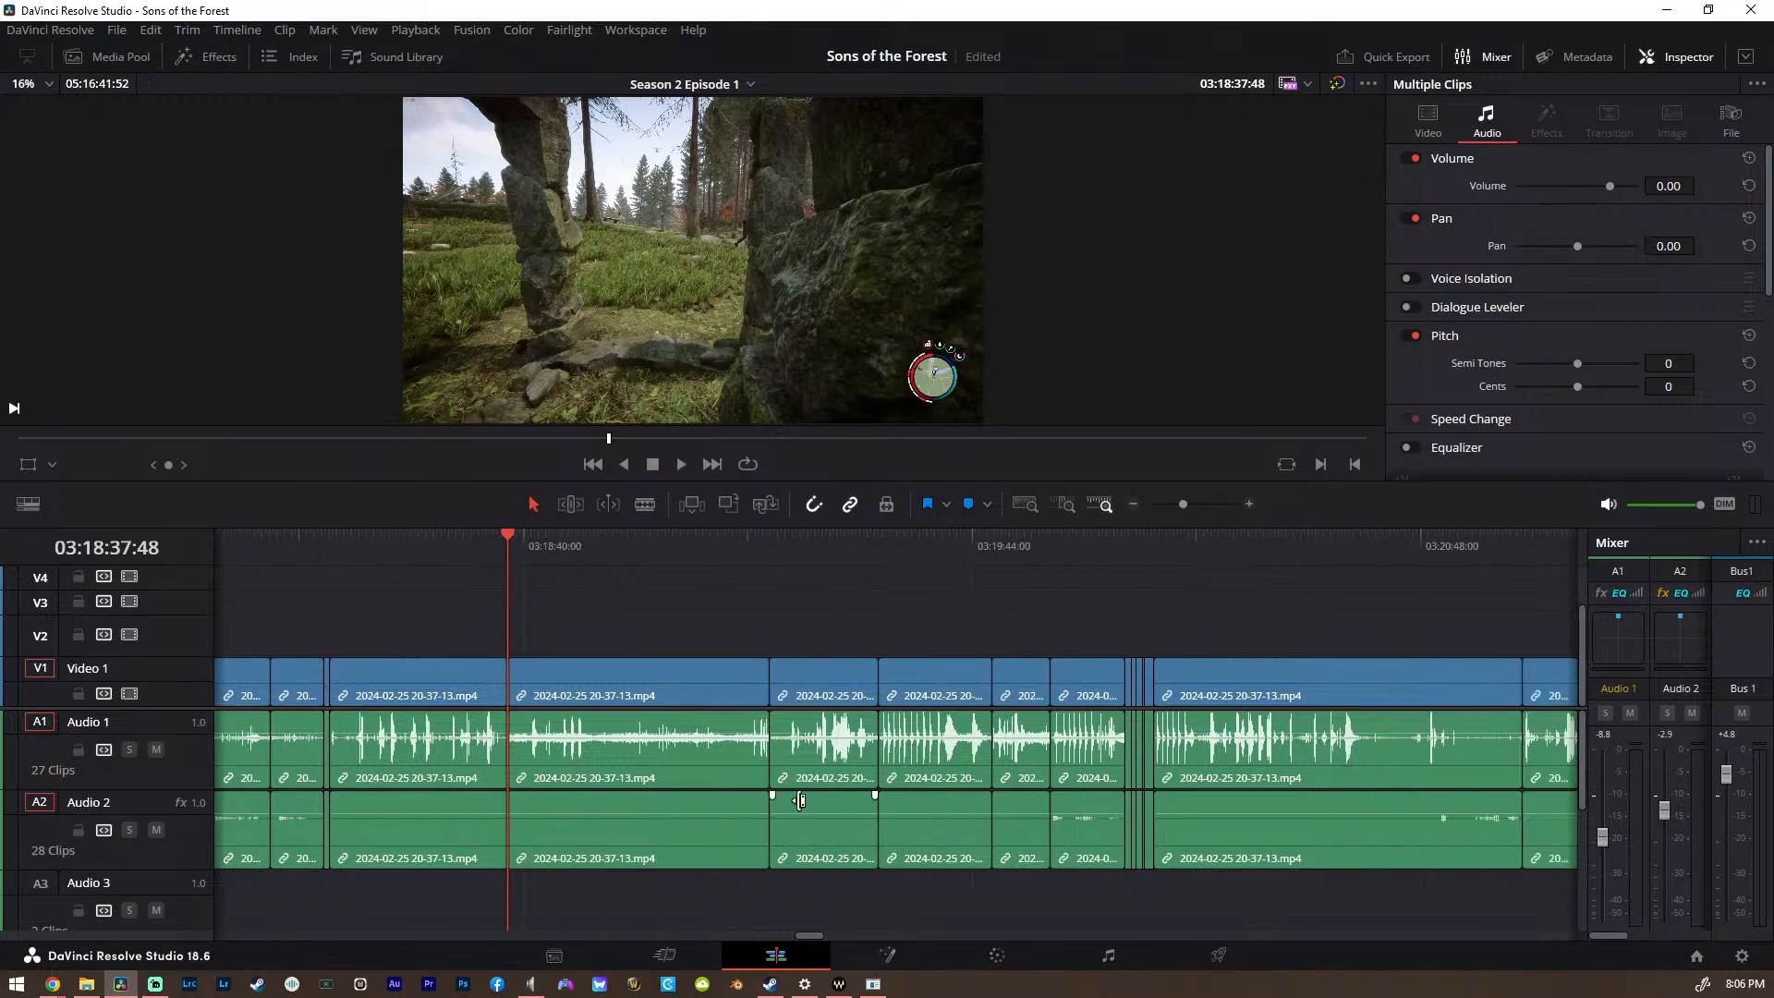
{"action": "scroll", "coordinate": [825, 815], "scroll_direction": "right", "scroll_amount": 5}
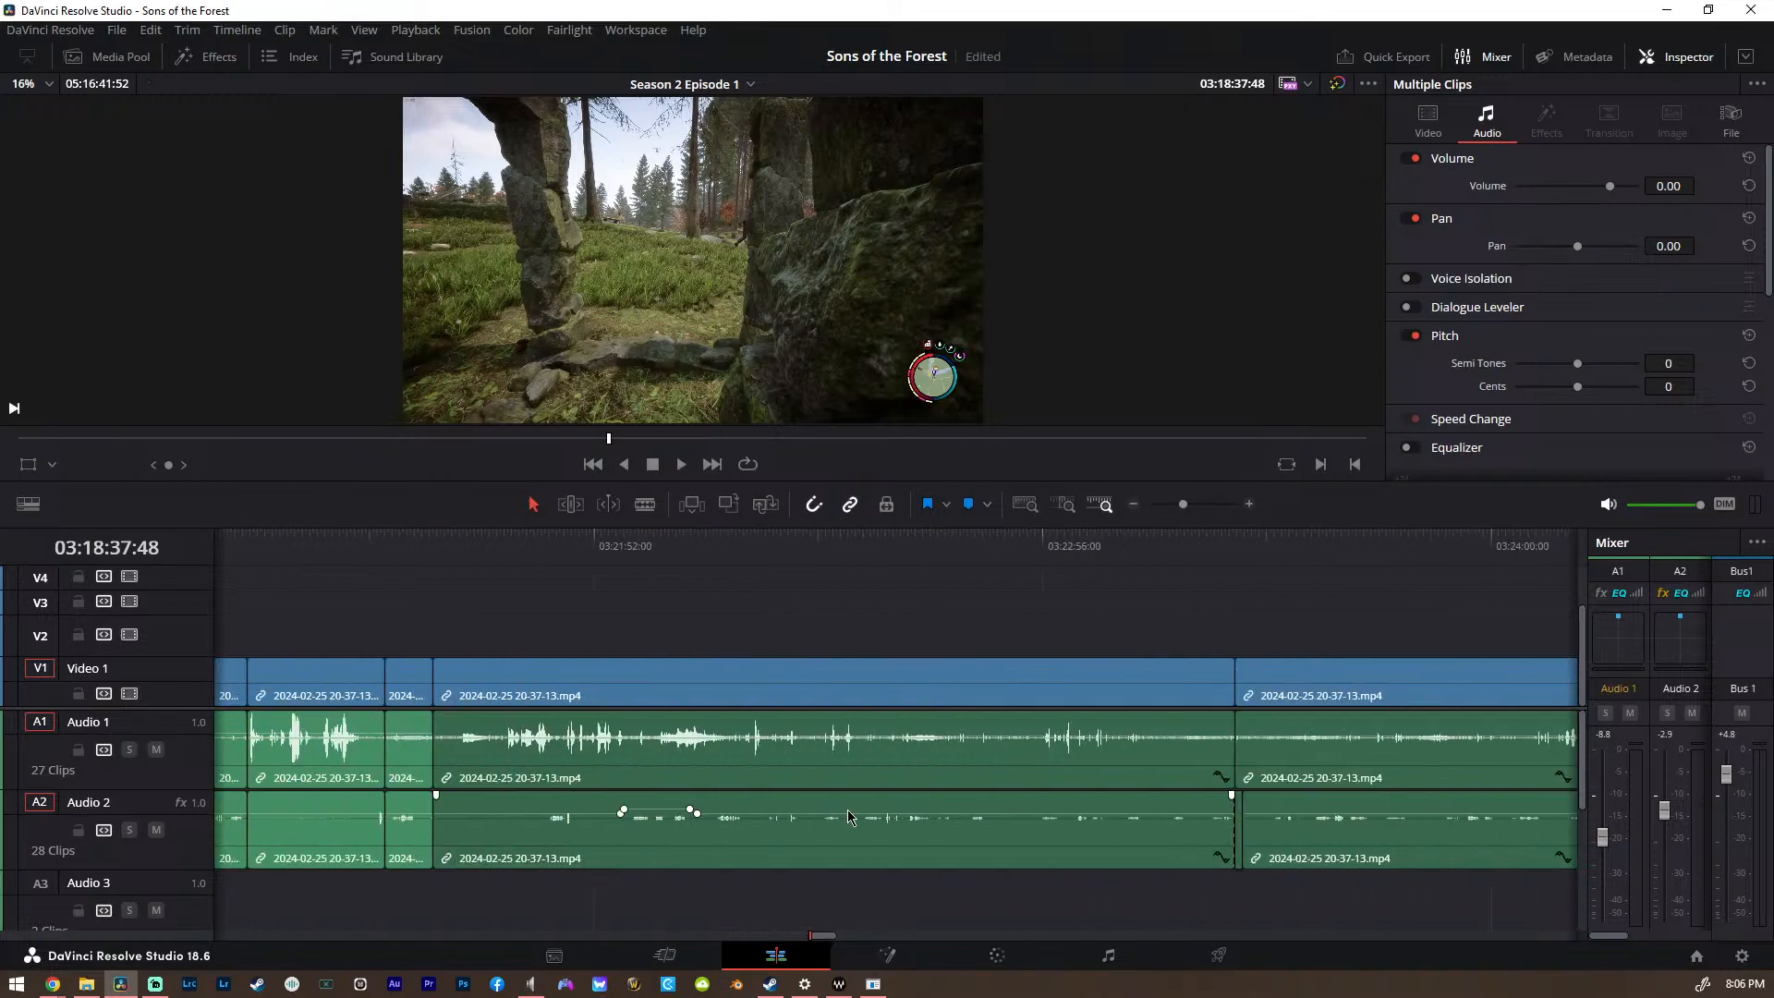
{"action": "scroll", "coordinate": [848, 817], "scroll_direction": "left", "scroll_amount": 12}
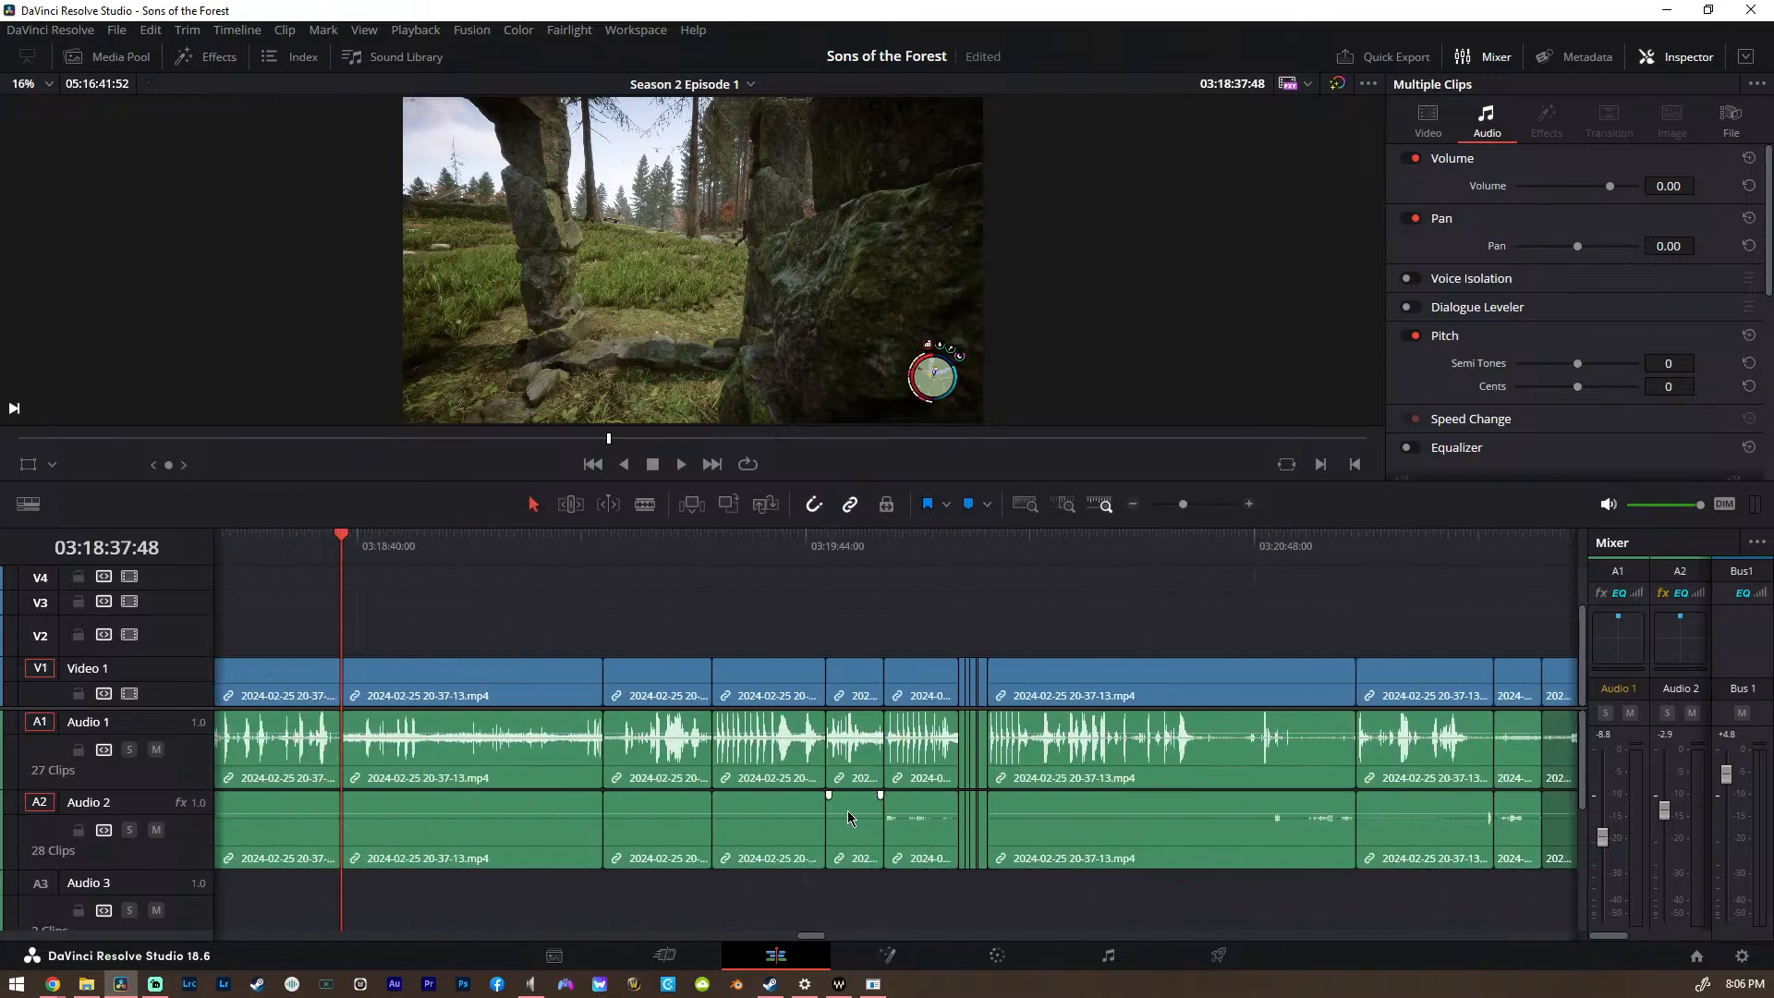
{"action": "left_click", "coordinate": [724, 558]}
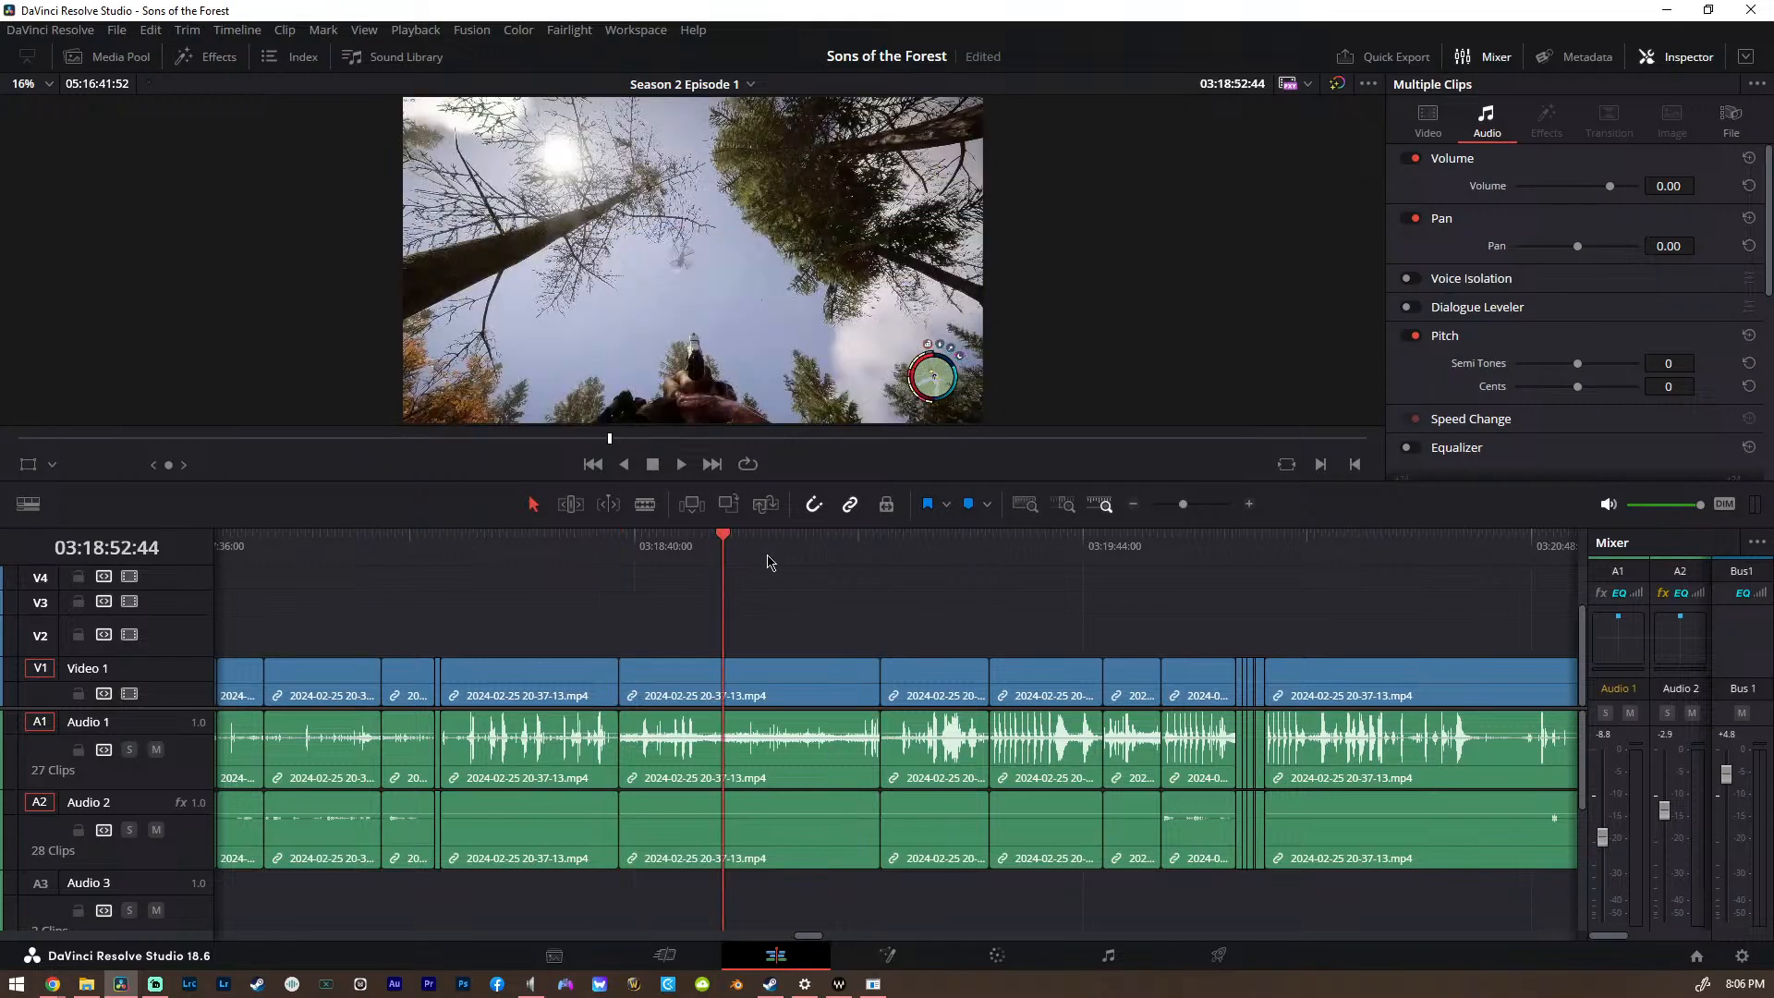
{"action": "key", "text": "space"}
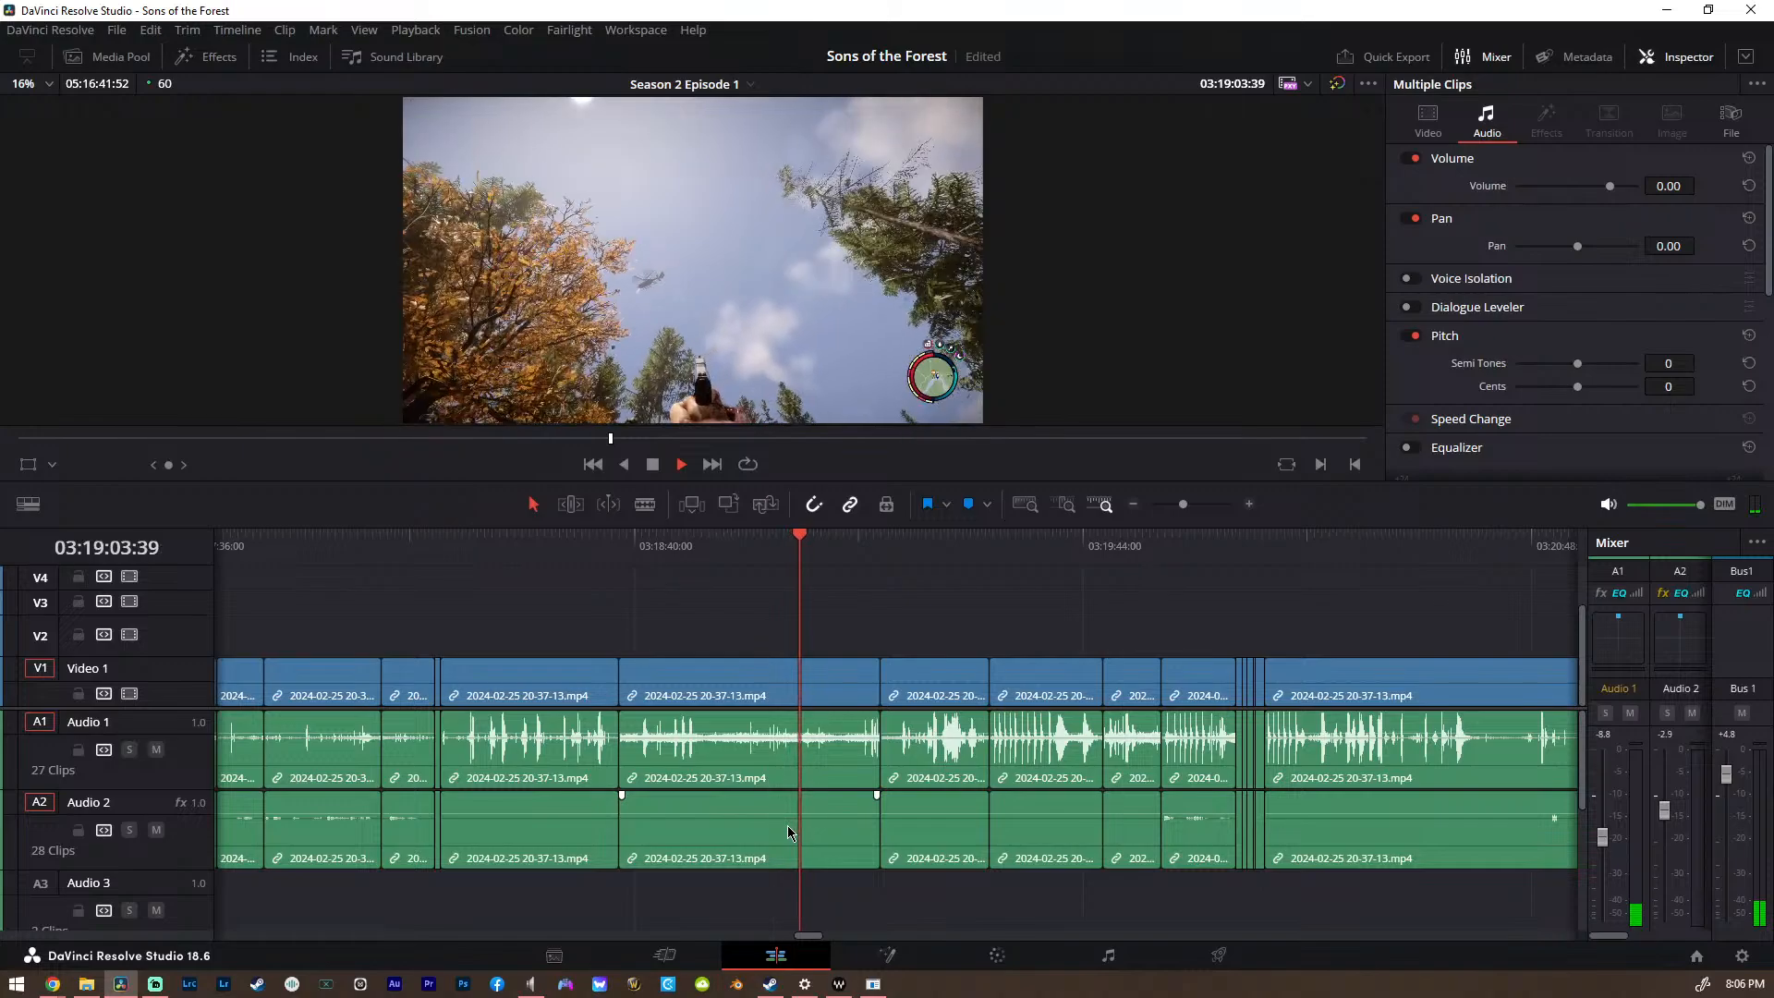
{"action": "left_click", "coordinate": [745, 549]}
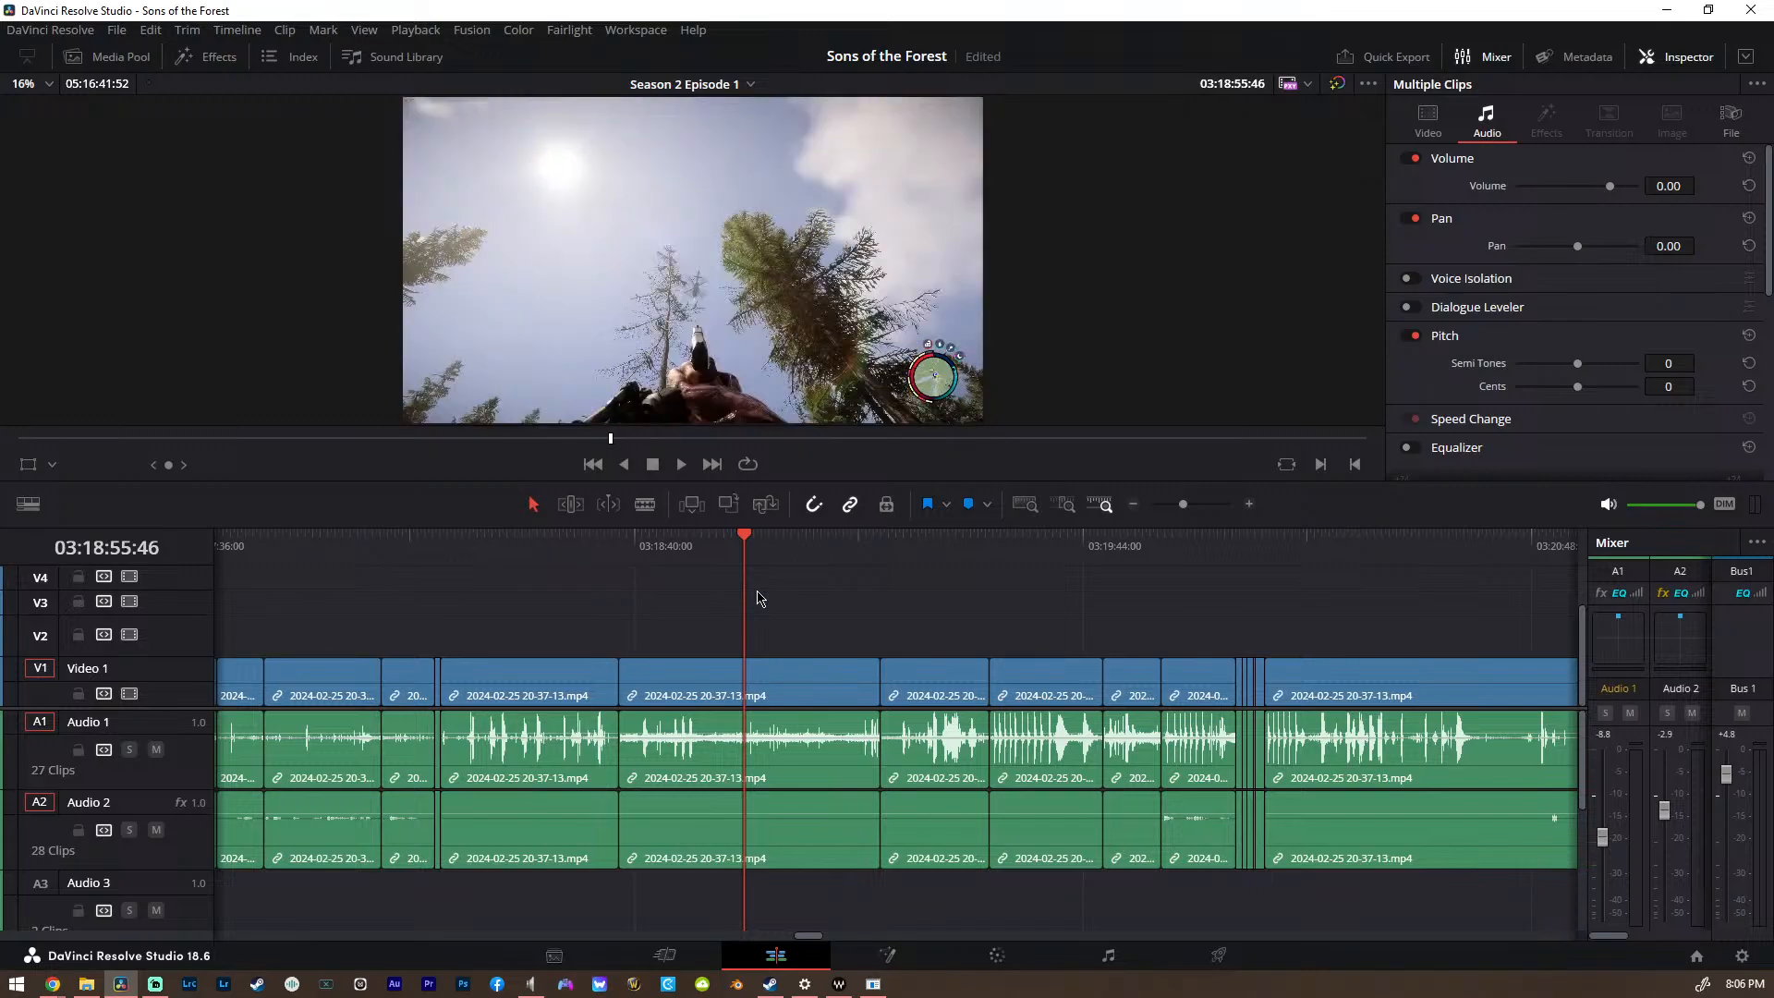
{"action": "key", "text": "space"}
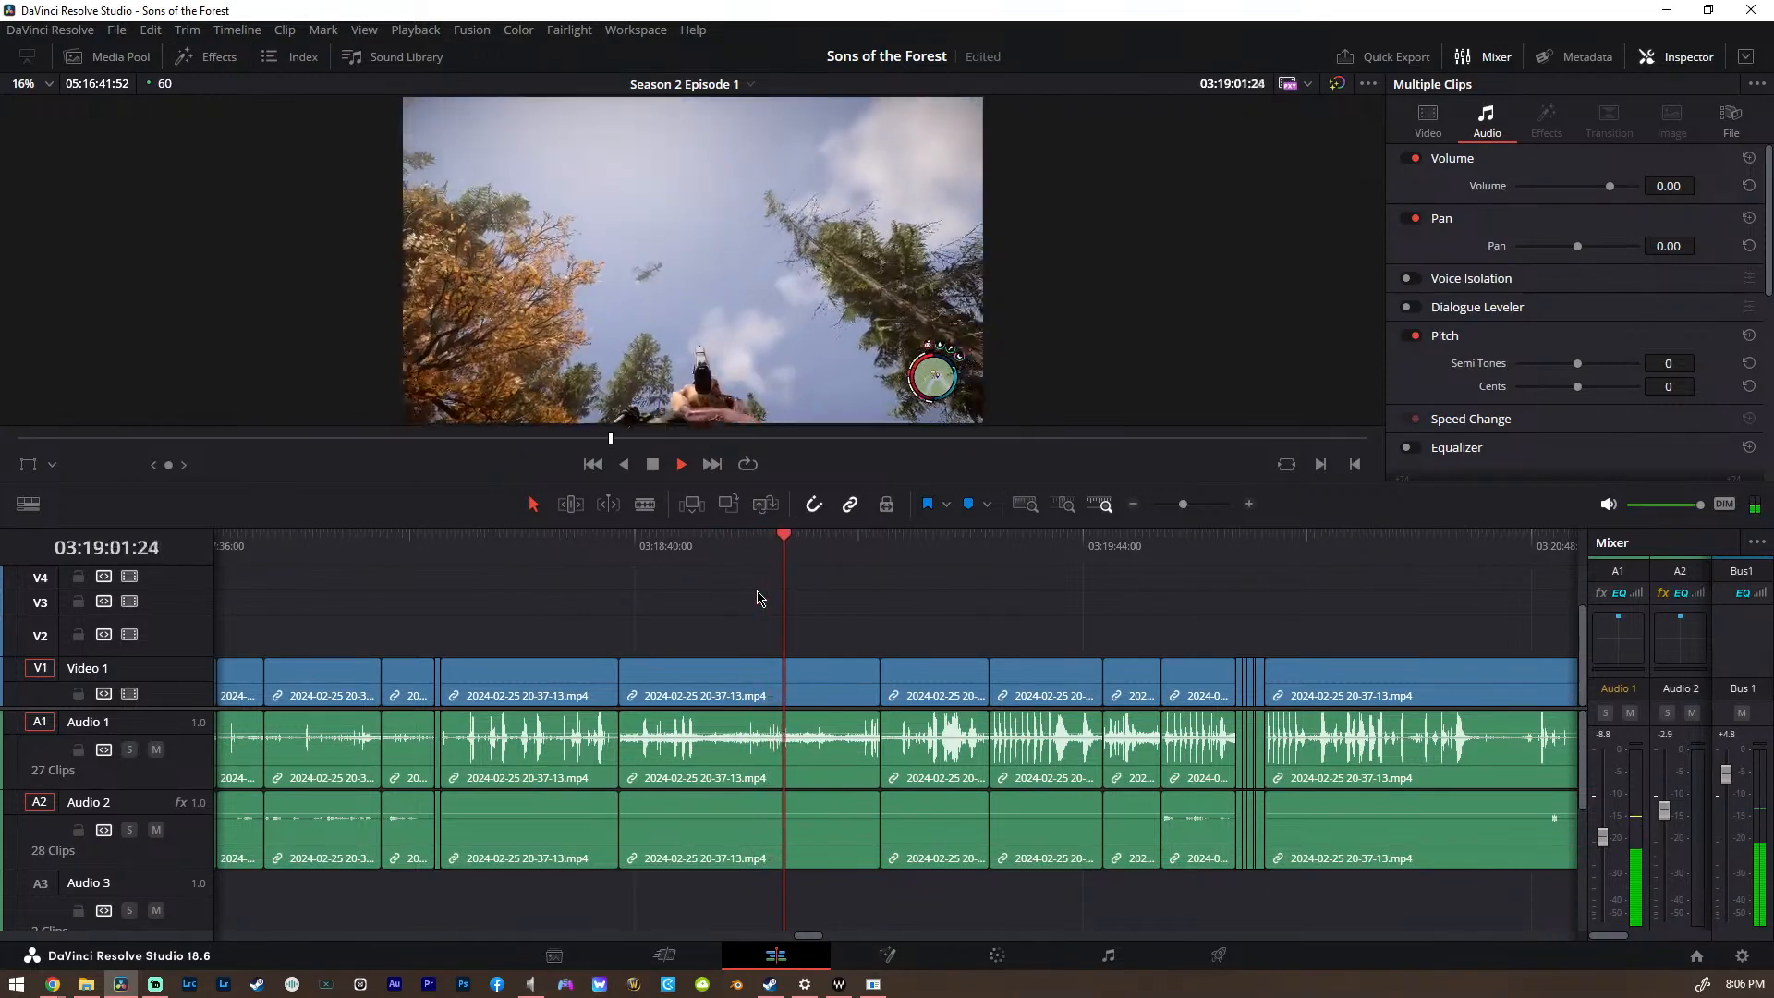
{"action": "key", "text": "space"}
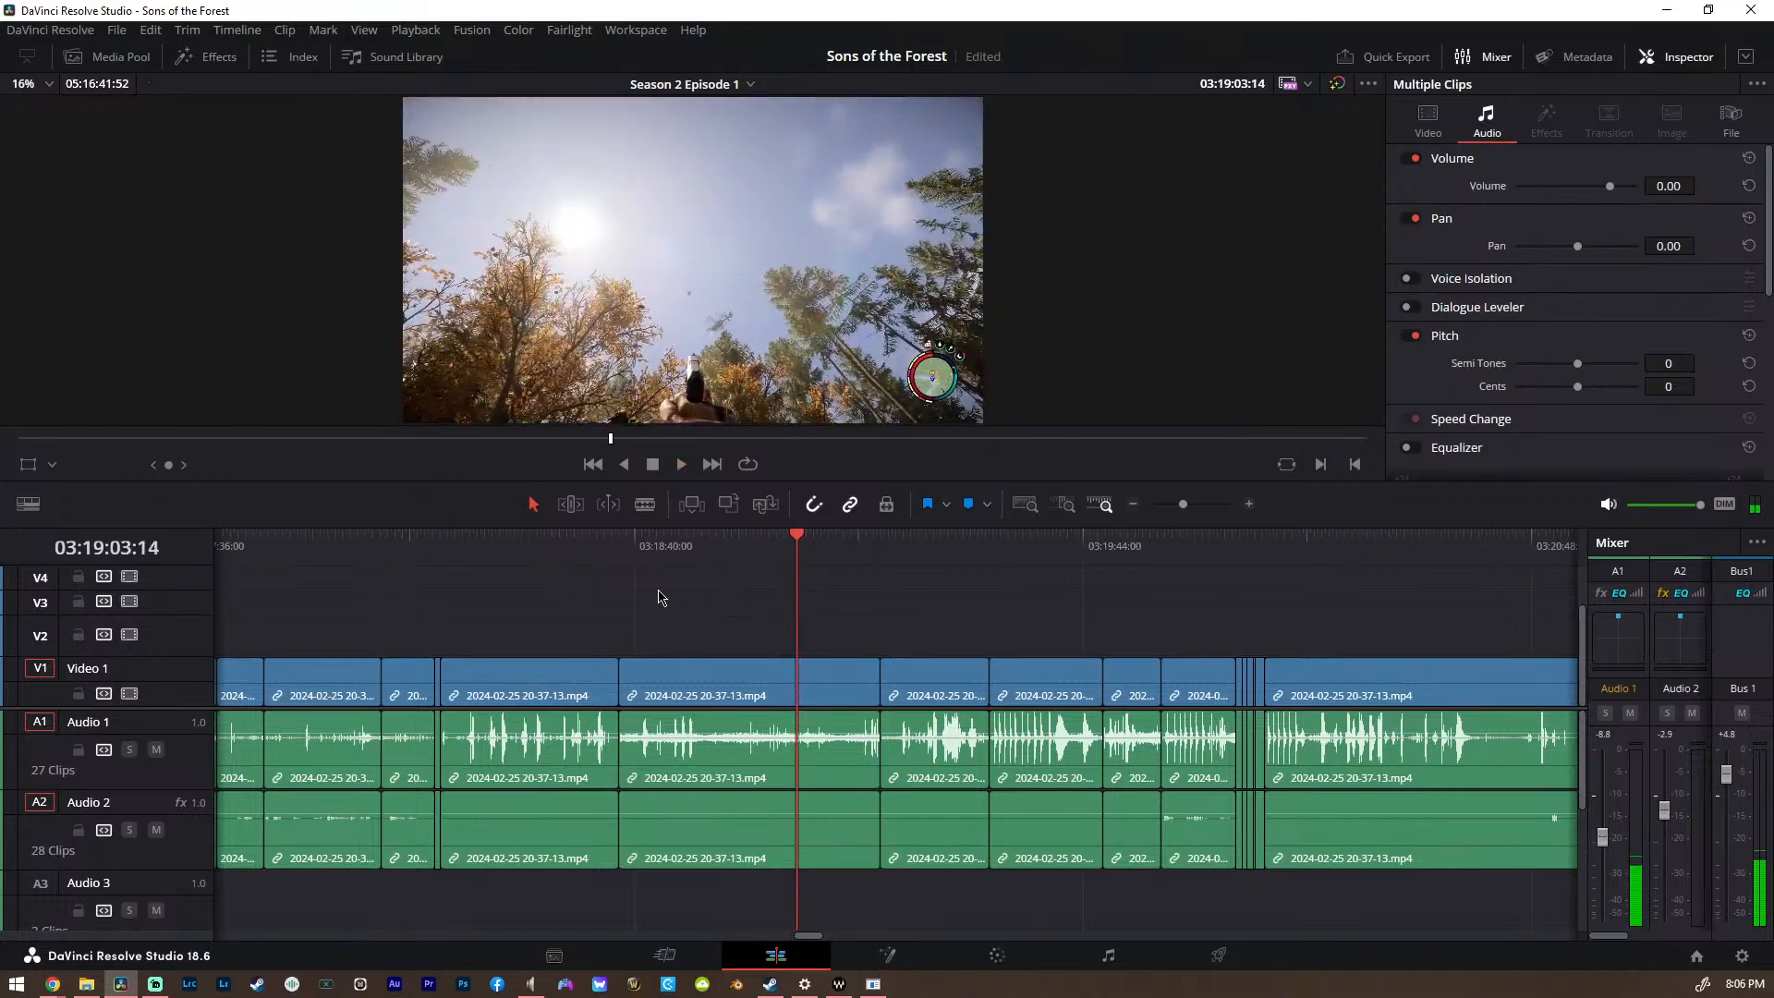
{"action": "left_click", "coordinate": [677, 553]}
{"action": "scroll", "coordinate": [693, 558], "scroll_direction": "up", "scroll_amount": 2}
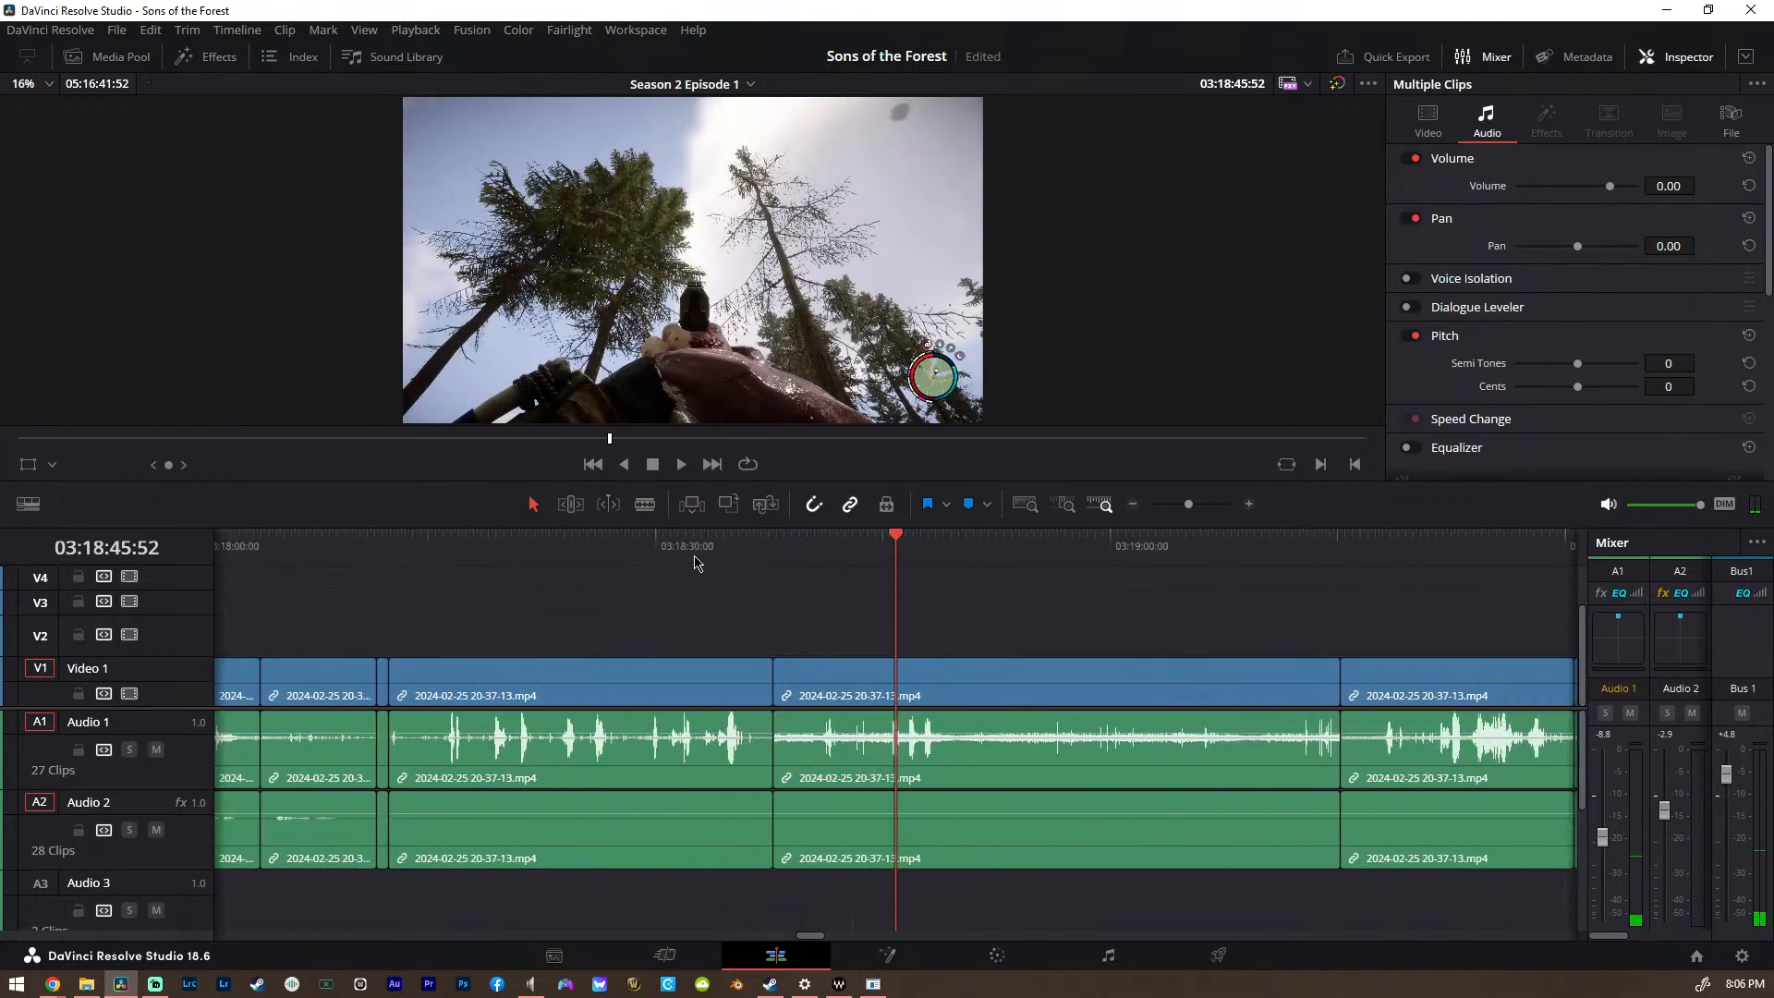
{"action": "key", "text": "space"}
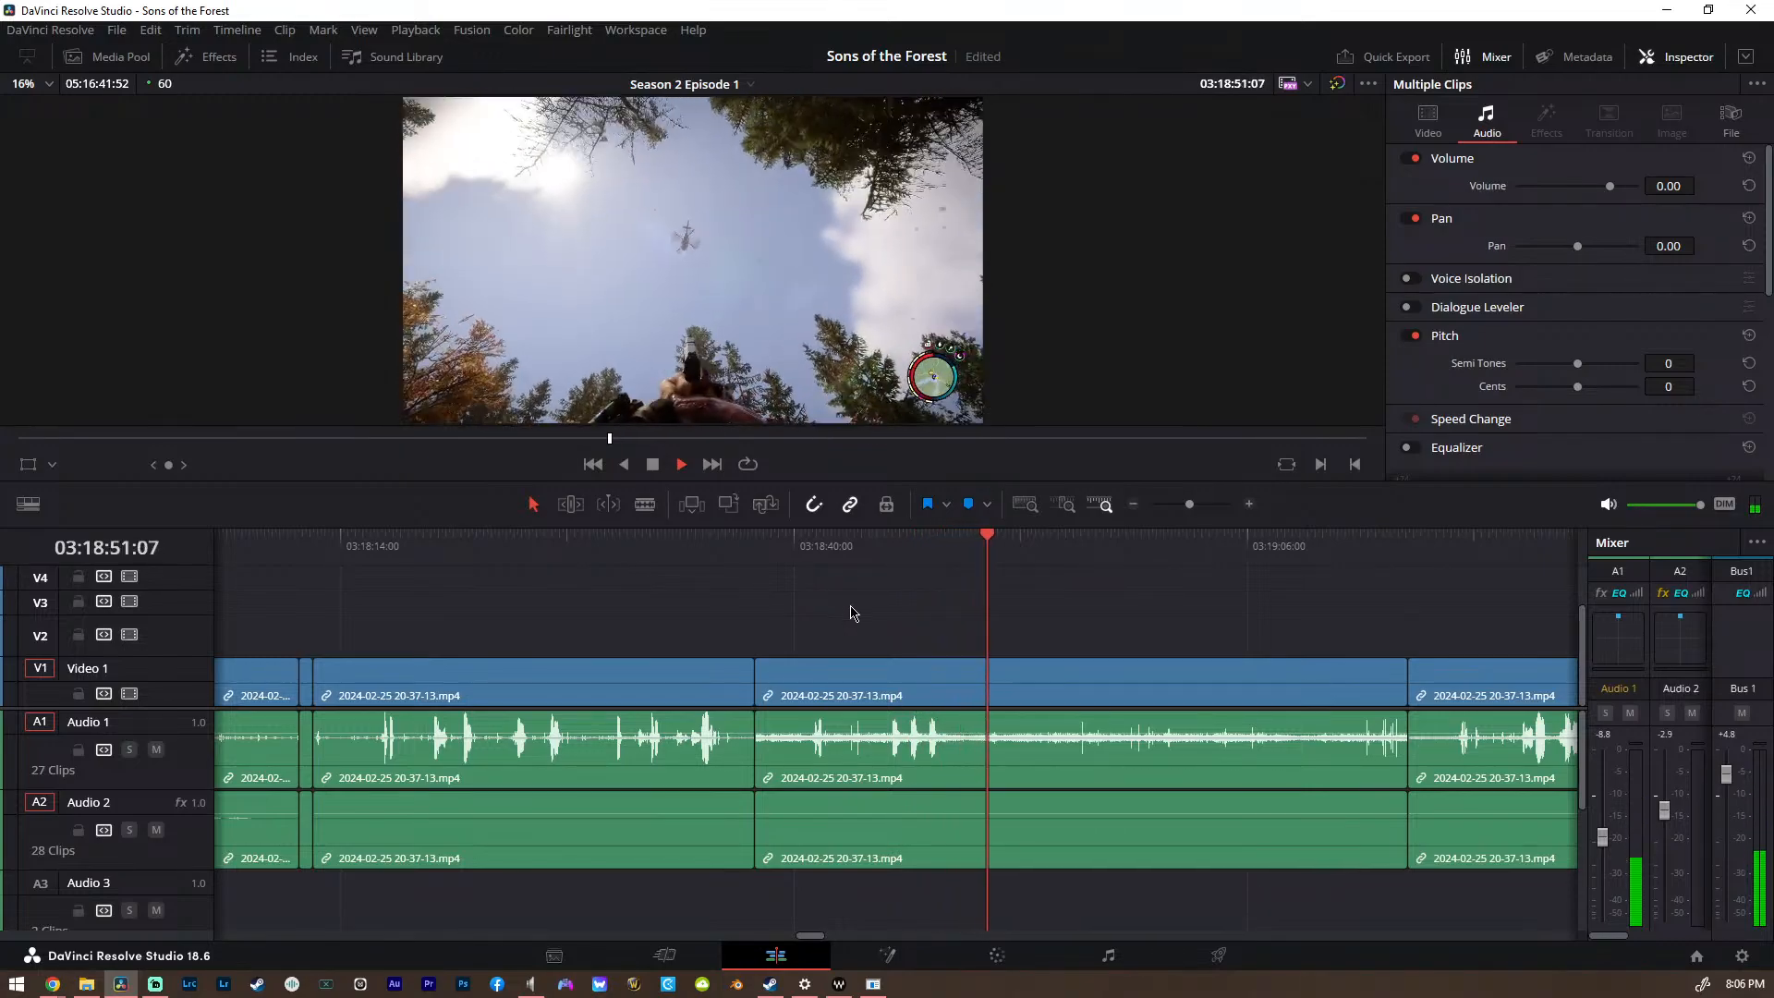
{"action": "key", "text": "ctrl+minus"}
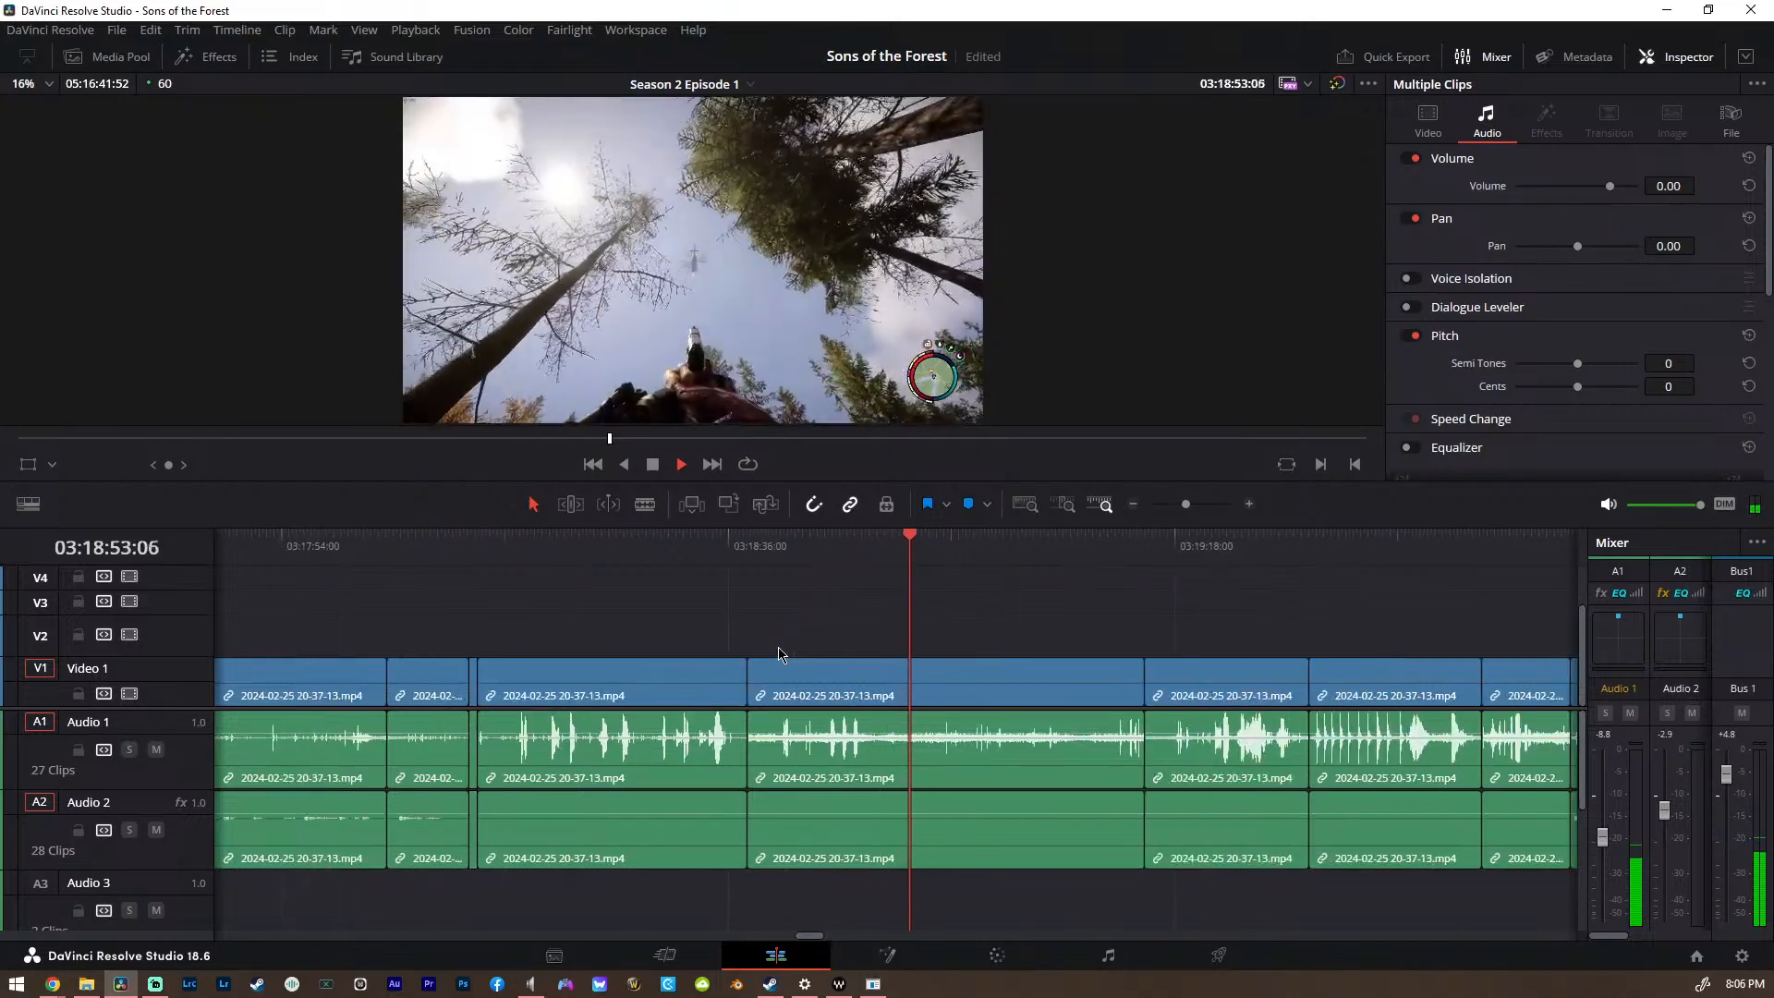
{"action": "key", "text": "space"}
{"action": "key", "text": "ctrl+minus"}
{"action": "key", "text": "ctrl+equal"}
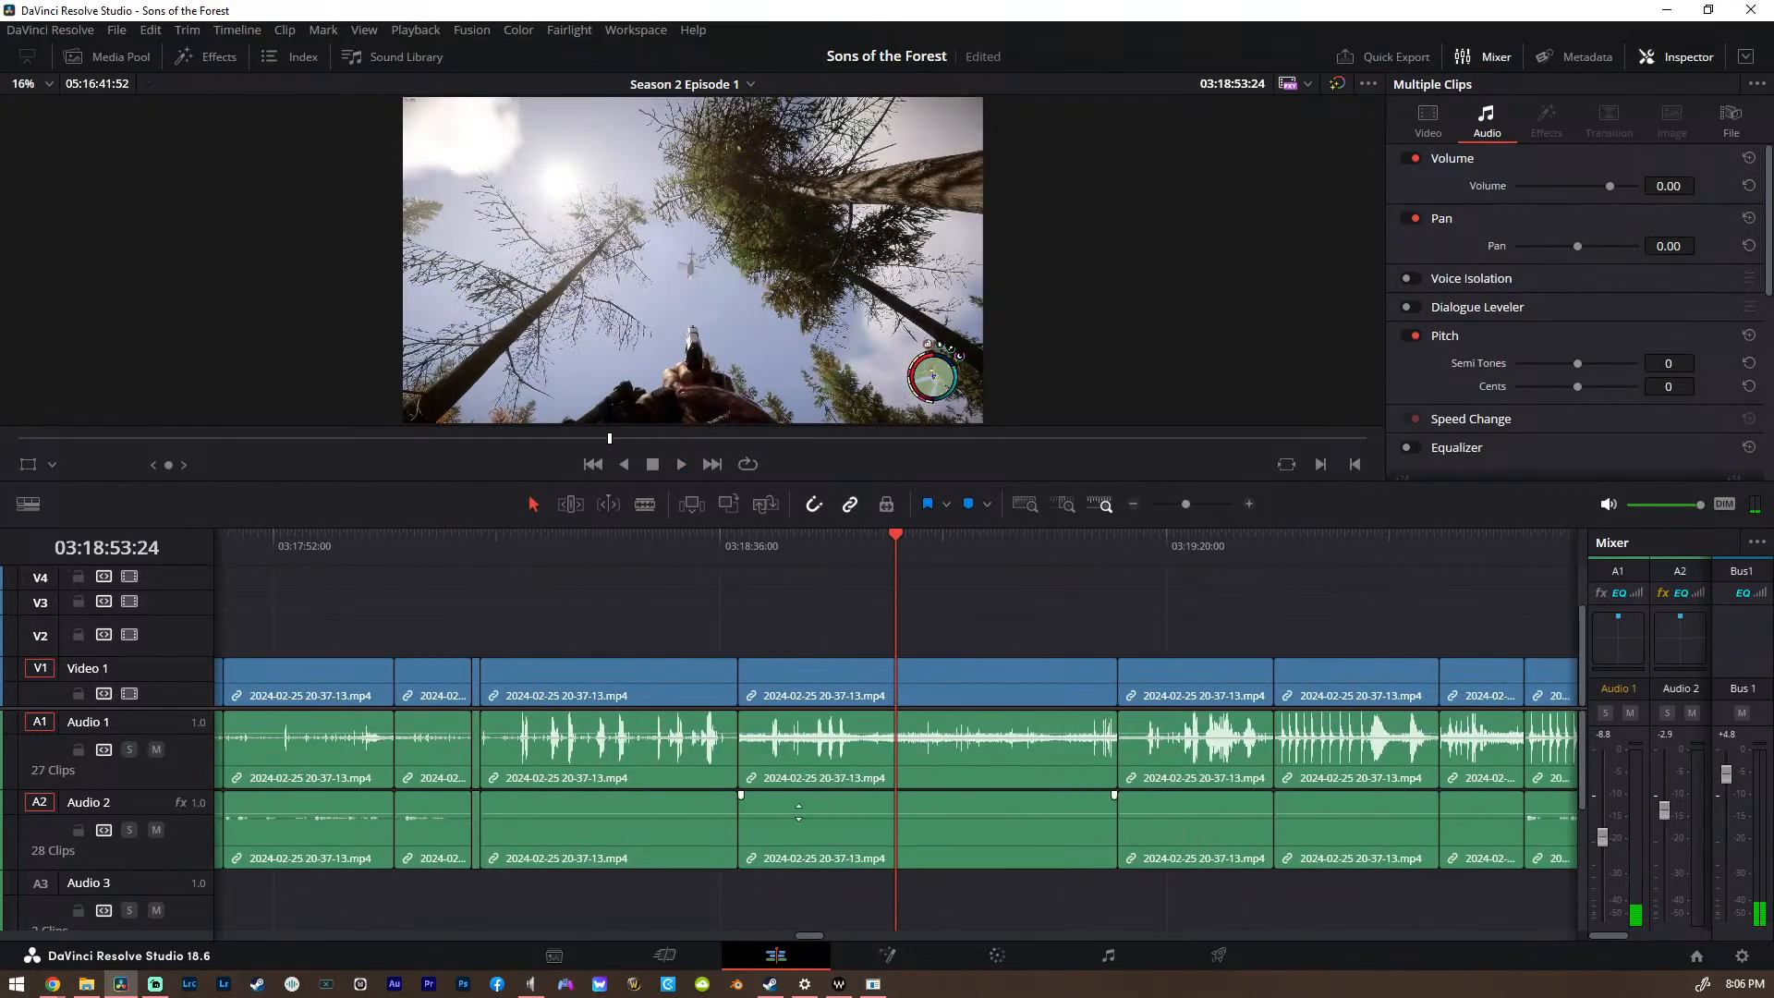
{"action": "left_click", "coordinate": [565, 543]}
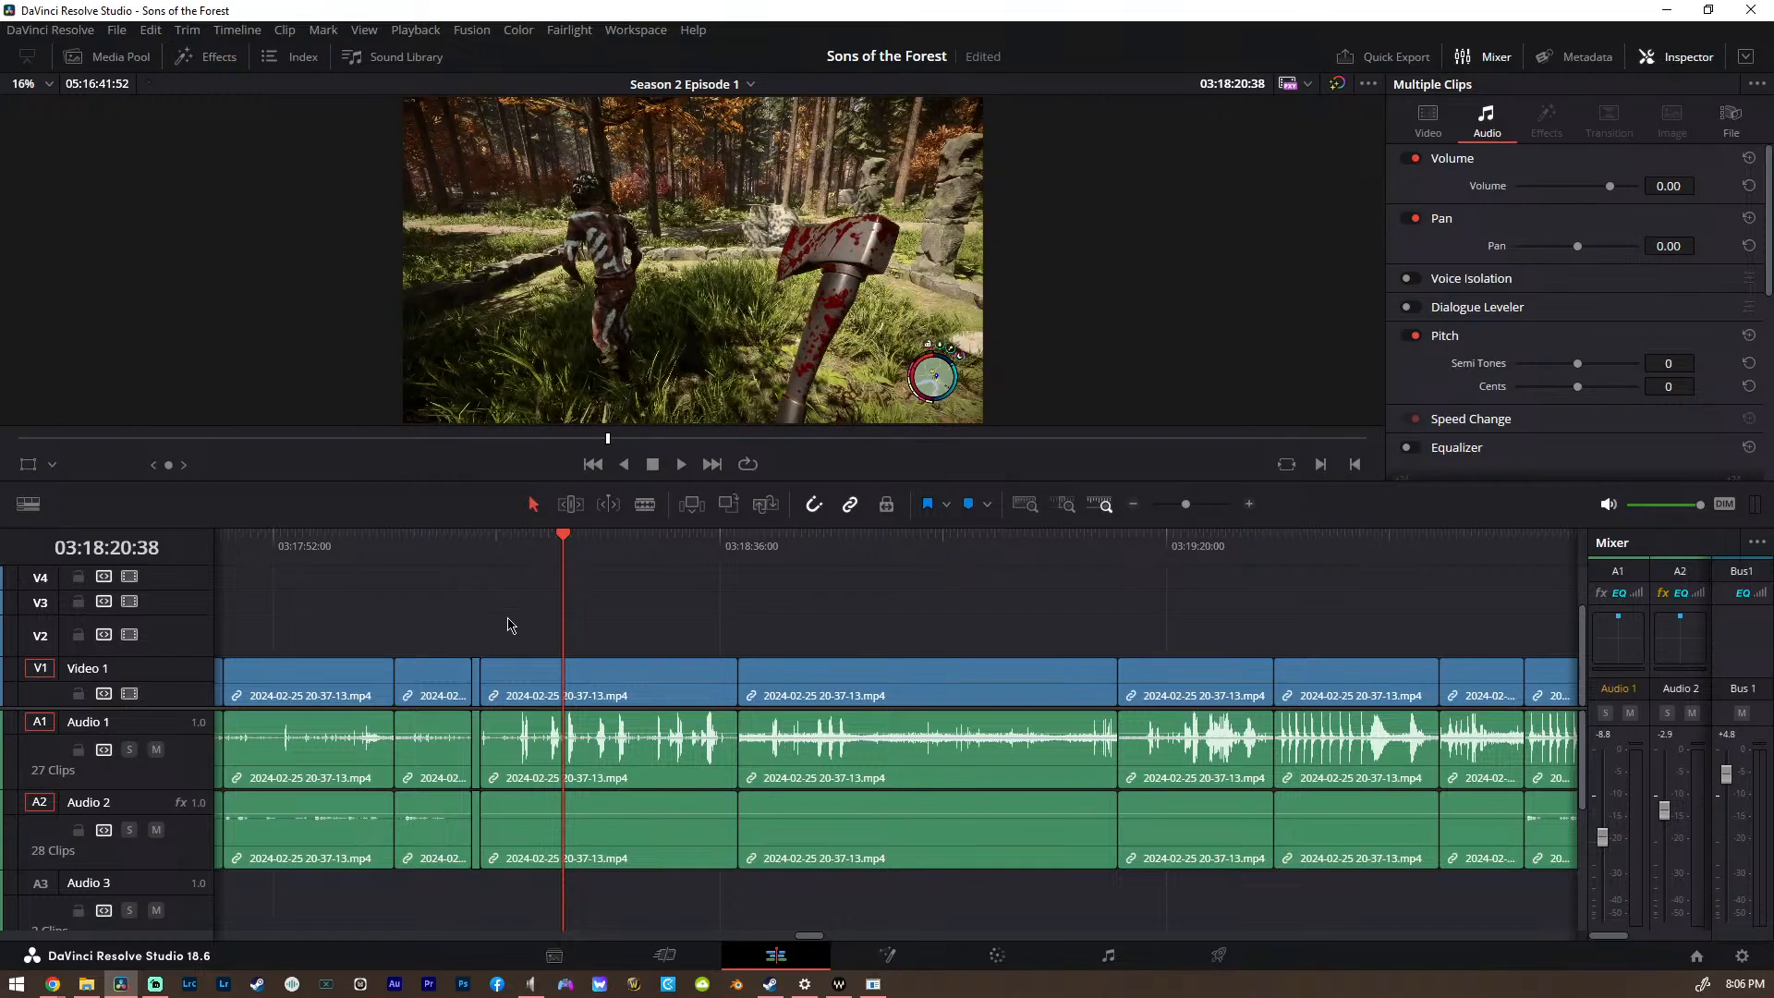
{"action": "left_click", "coordinate": [577, 820]}
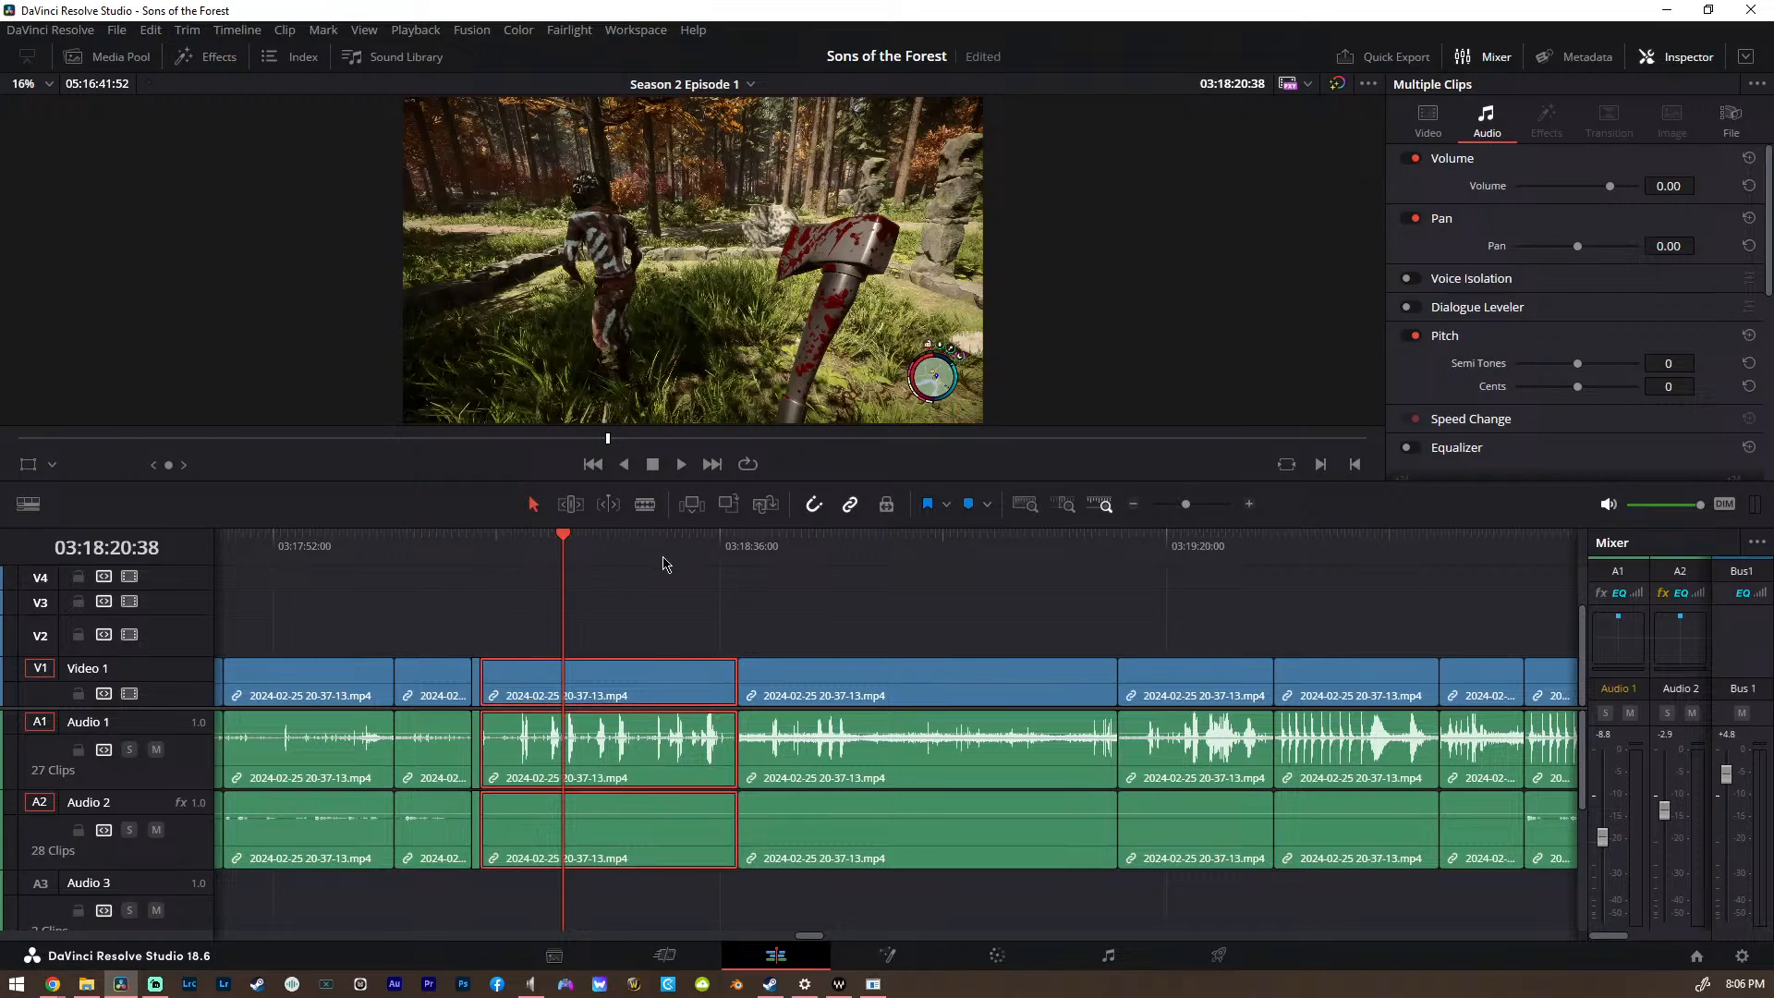
{"action": "scroll", "coordinate": [592, 637], "scroll_direction": "down", "scroll_amount": 5}
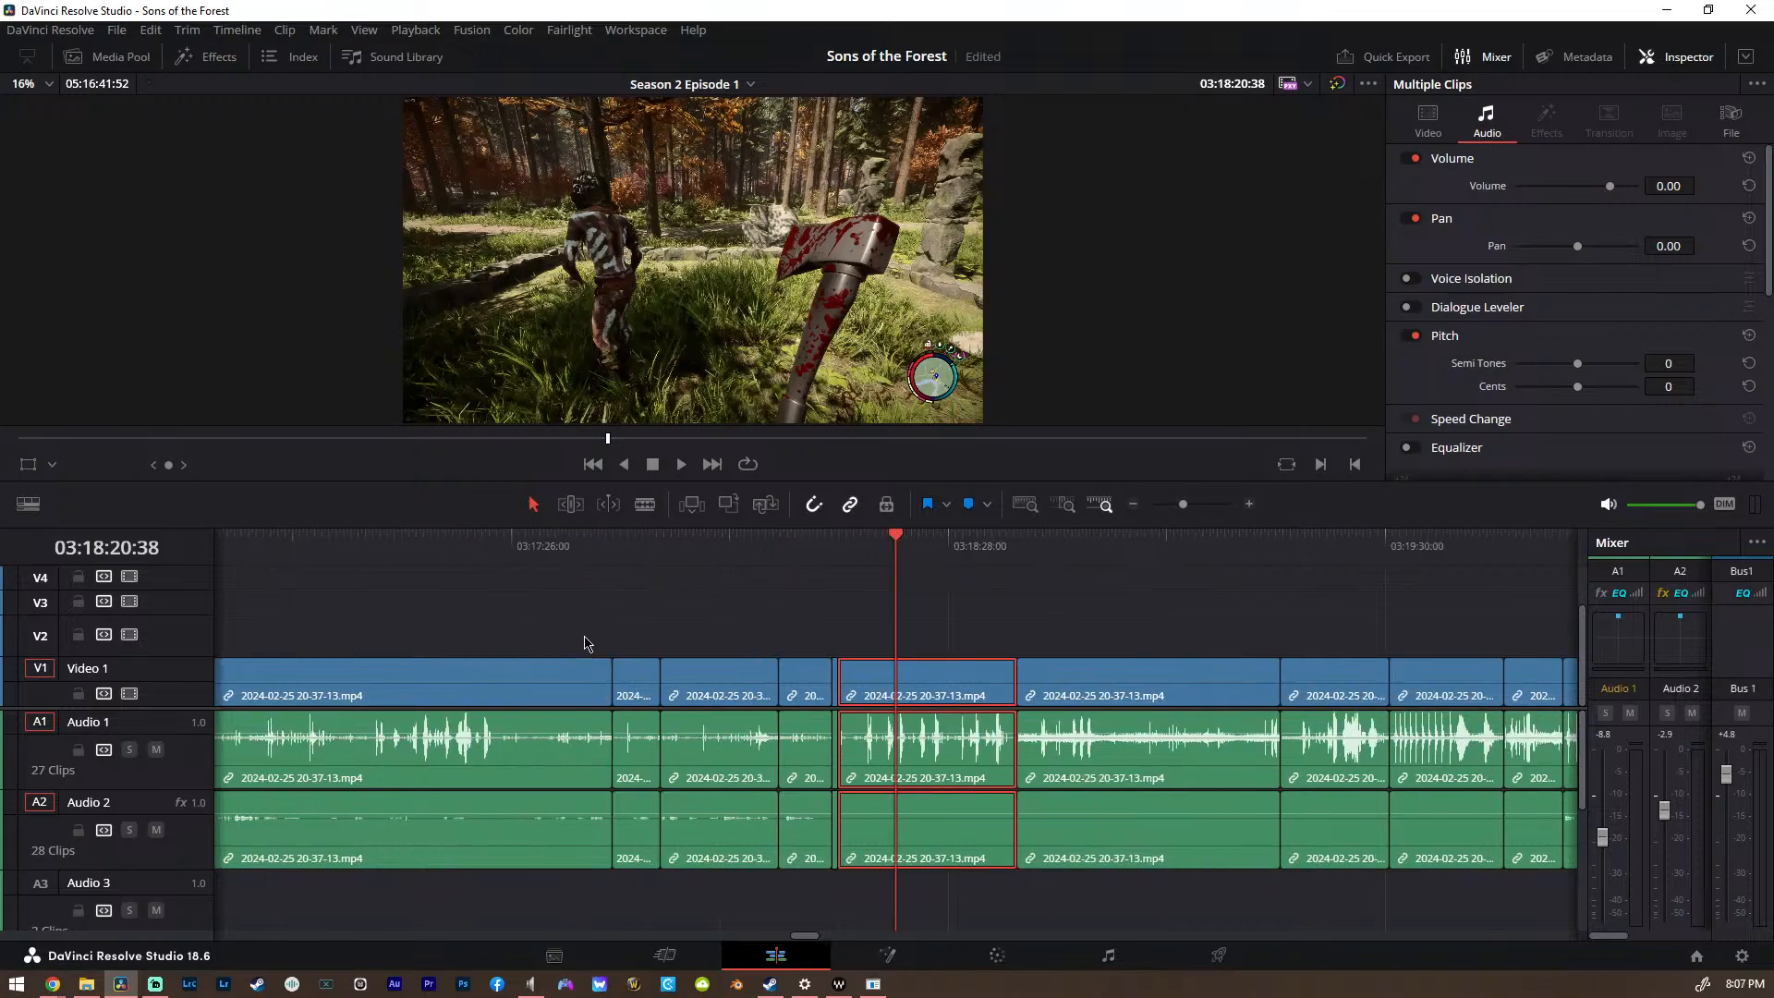
{"action": "scroll", "coordinate": [586, 644], "scroll_direction": "up", "scroll_amount": 1}
{"action": "scroll", "coordinate": [584, 644], "scroll_direction": "down", "scroll_amount": 5}
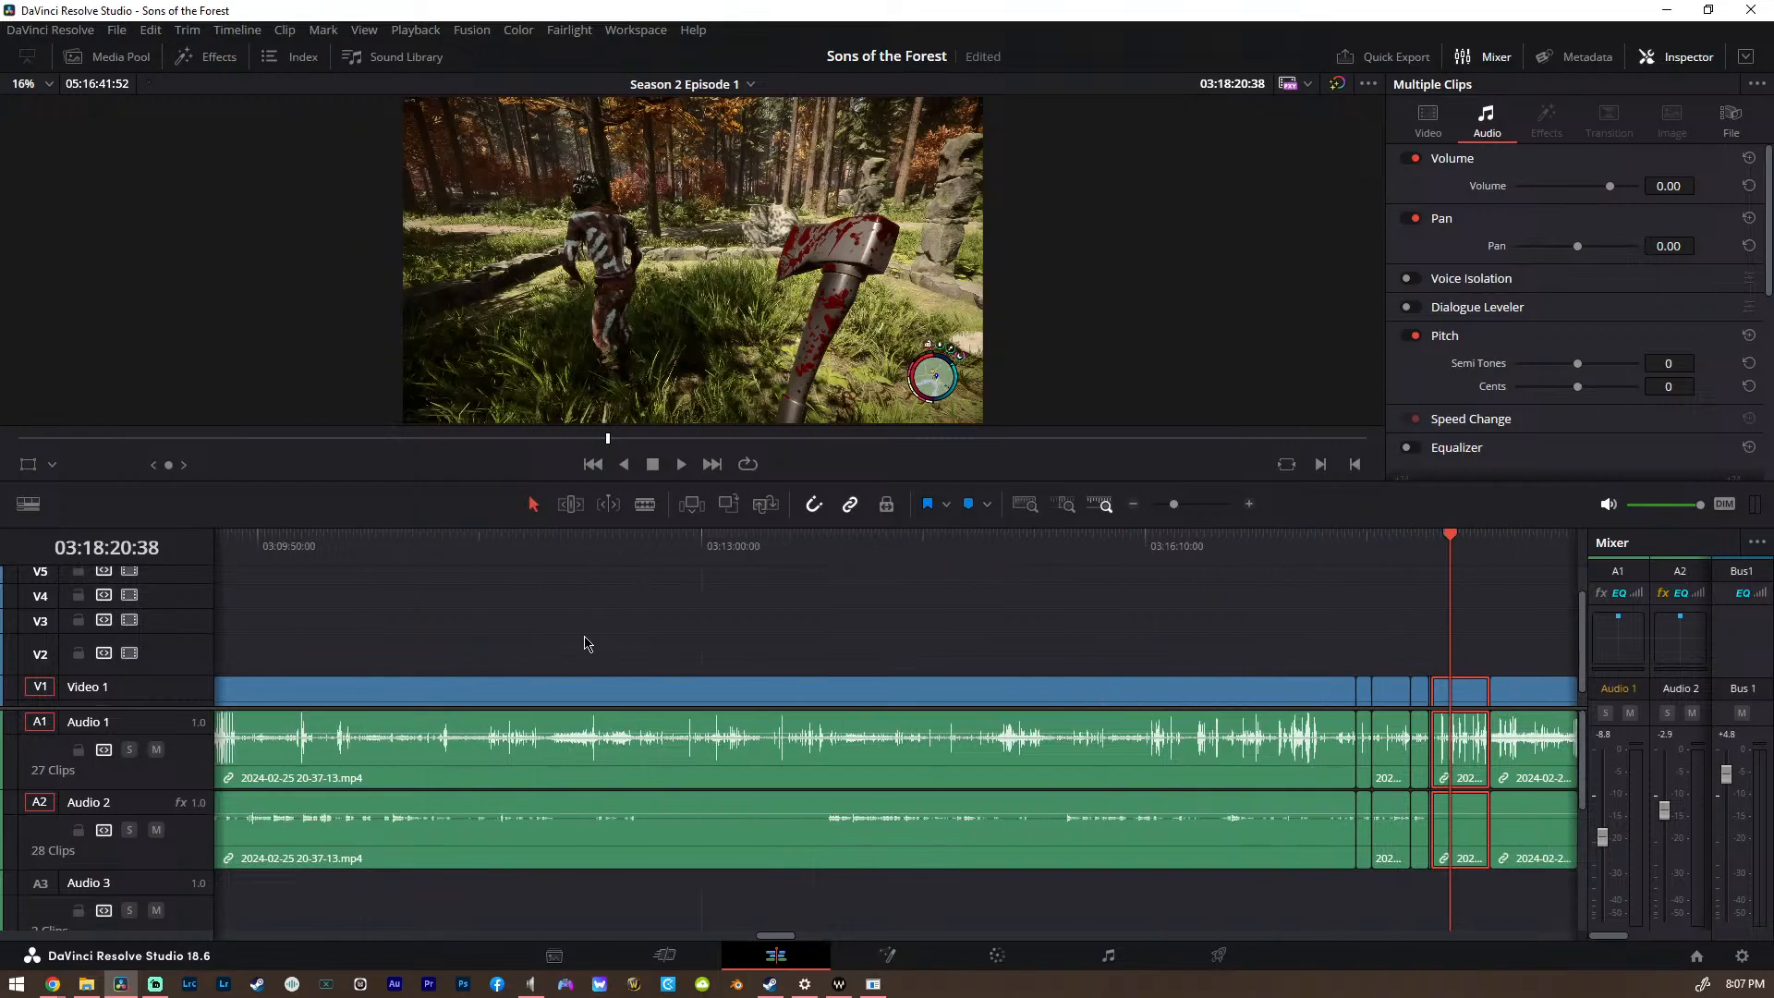
{"action": "scroll", "coordinate": [584, 644], "scroll_direction": "left", "scroll_amount": 3}
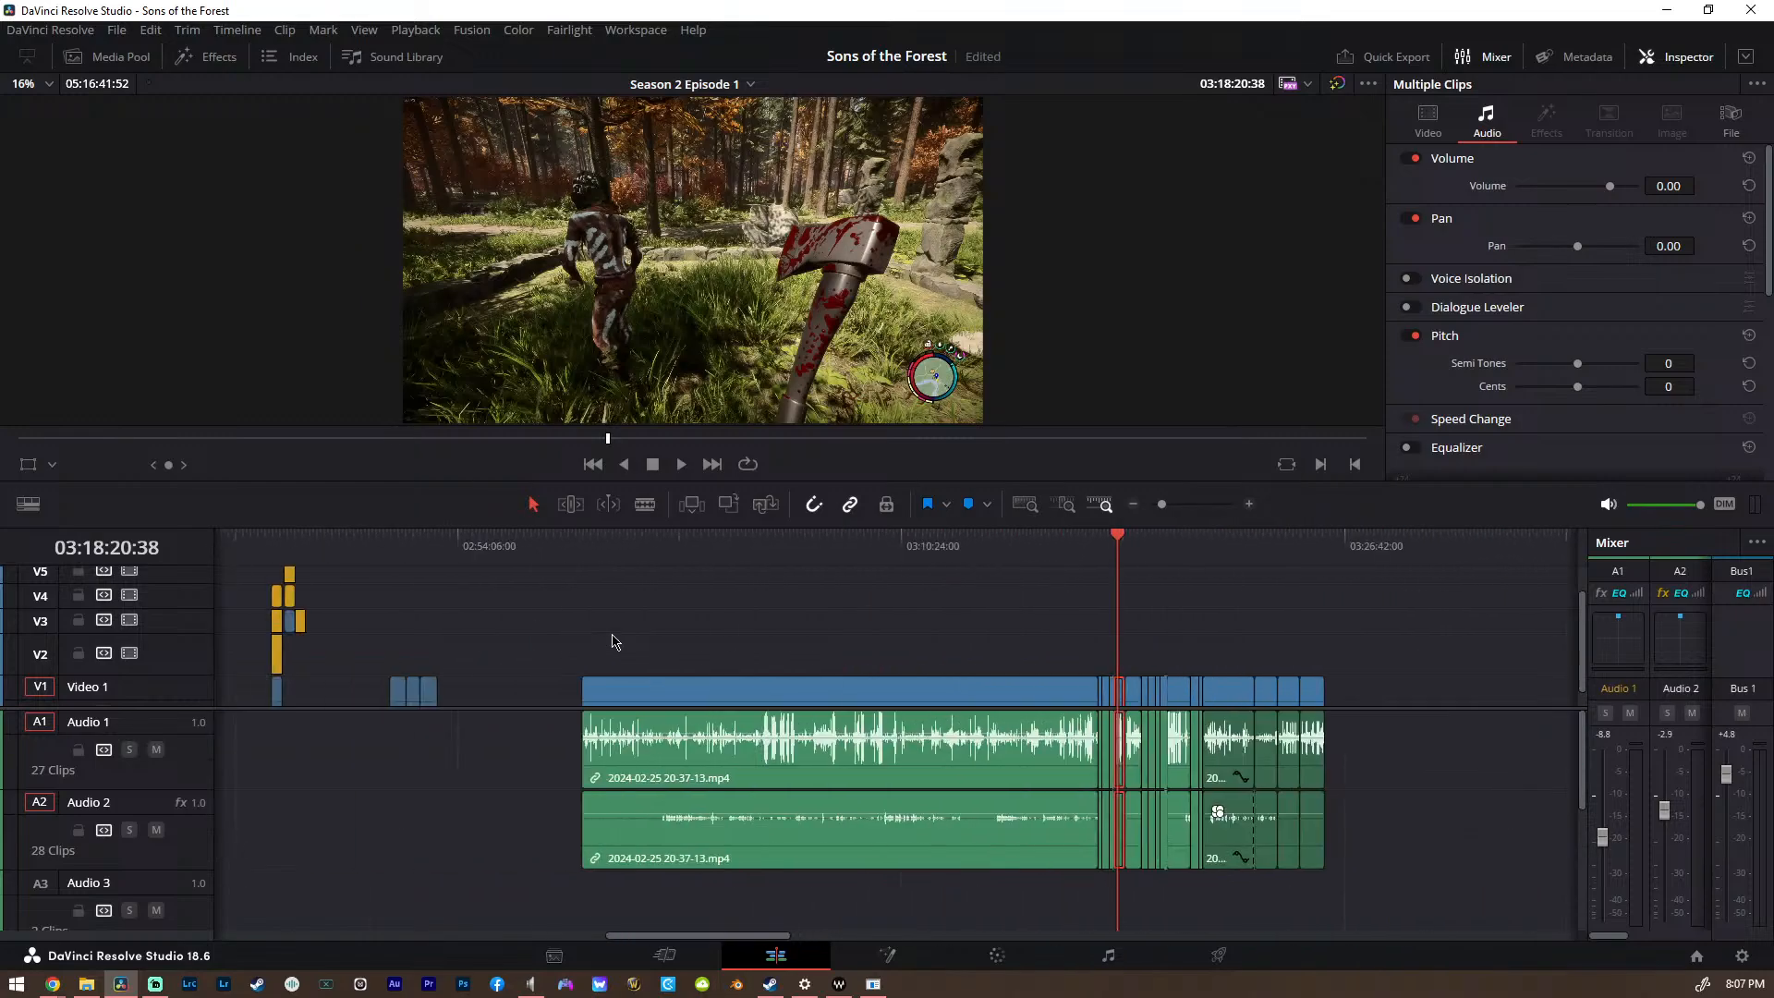
{"action": "left_click", "coordinate": [656, 571]}
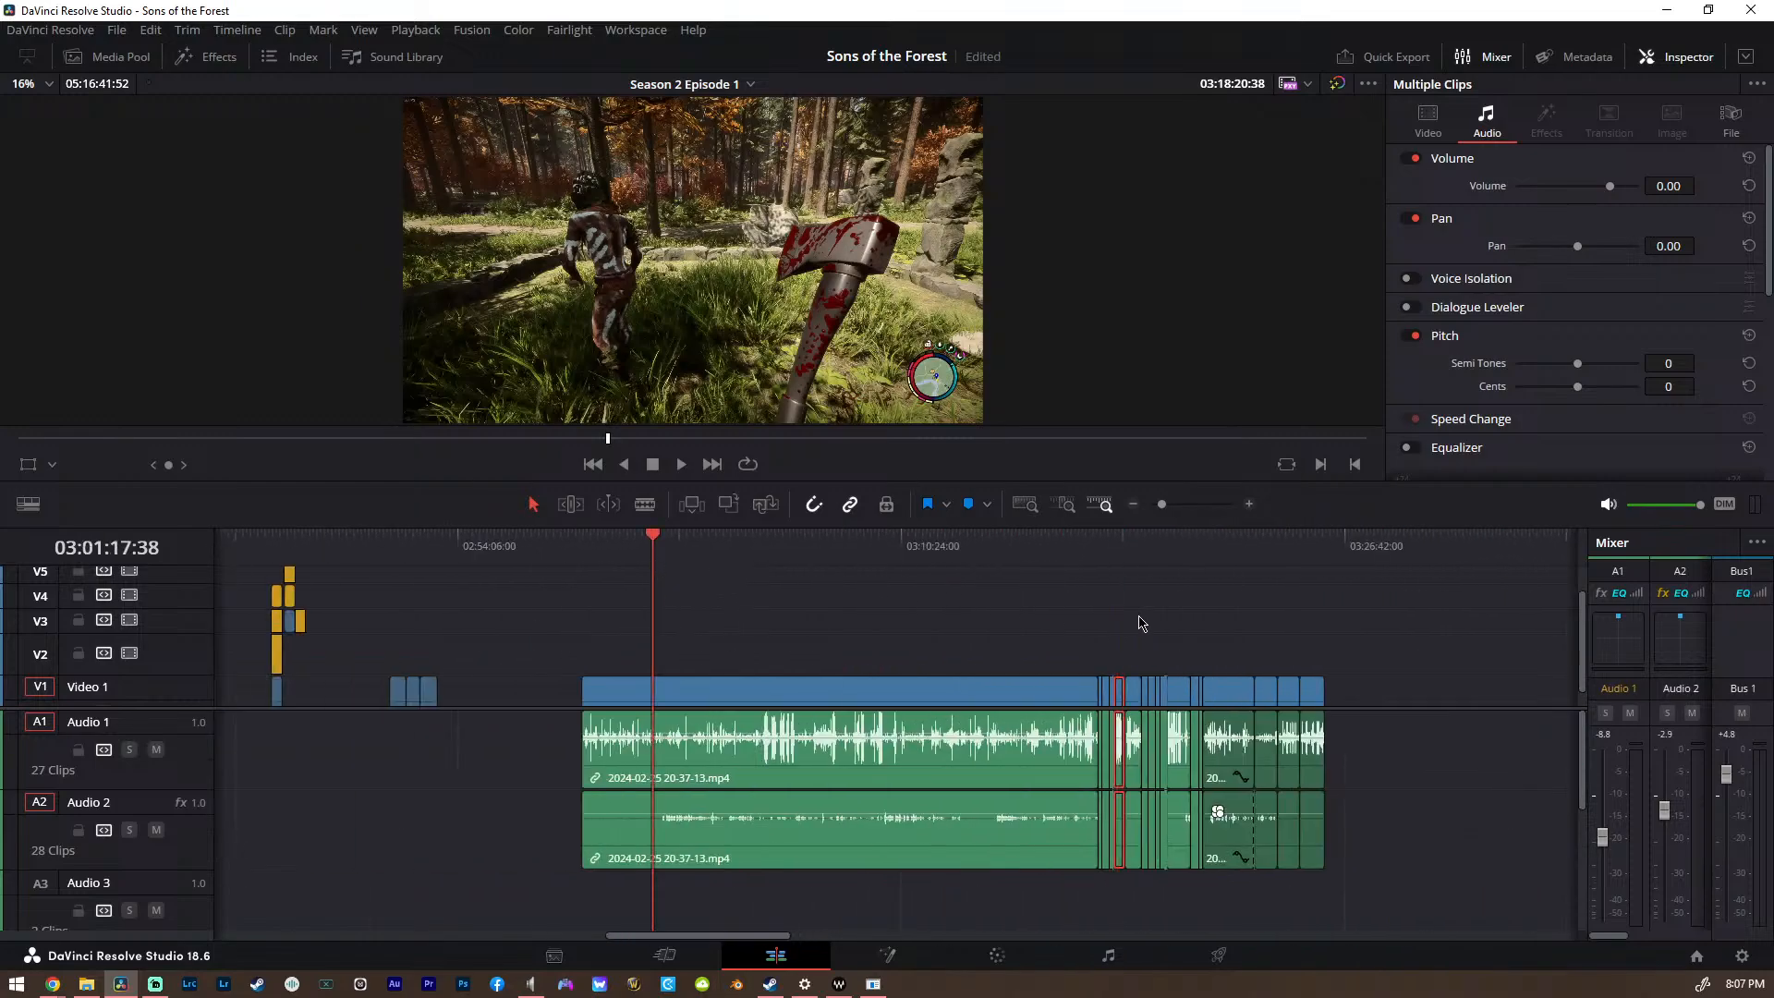
{"action": "scroll", "coordinate": [856, 656], "scroll_direction": "right", "scroll_amount": 3}
{"action": "left_click", "coordinate": [984, 575]}
{"action": "scroll", "coordinate": [938, 605], "scroll_direction": "right", "scroll_amount": 1}
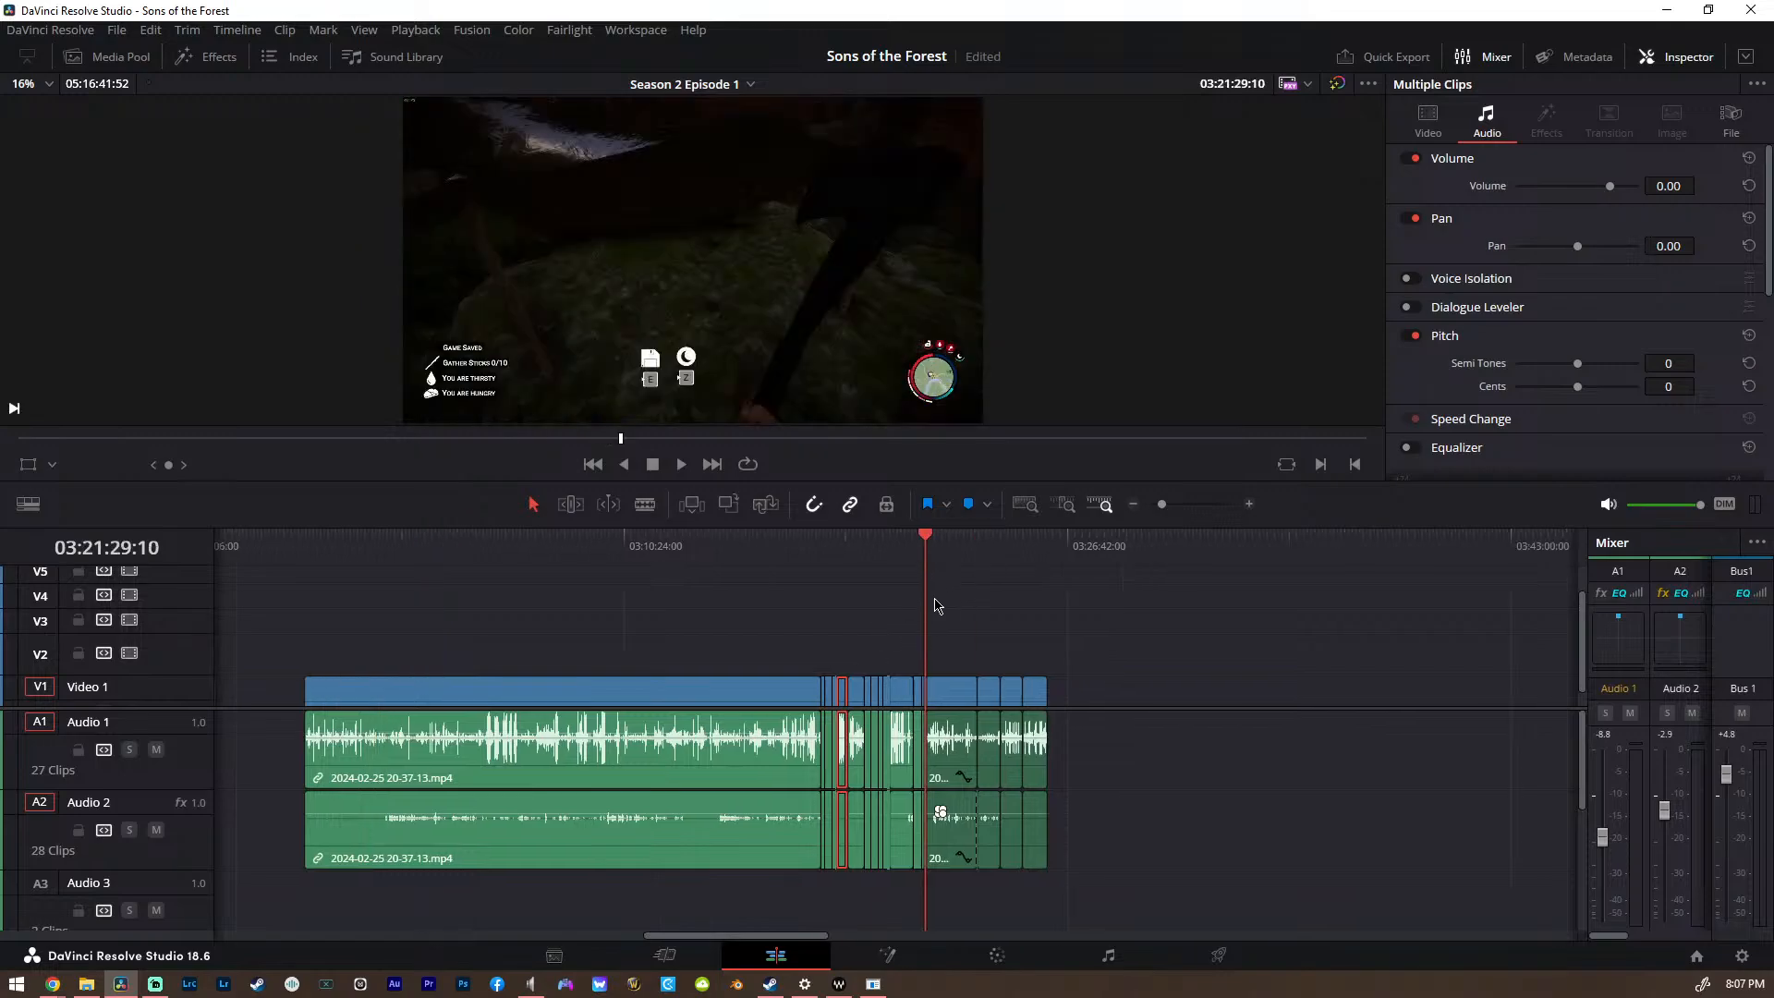
Check the frame at 03:25:04:02 and place the playhead at the group's end, 03:25:58:53
{"action": "scroll", "coordinate": [938, 605], "scroll_direction": "up", "scroll_amount": 4}
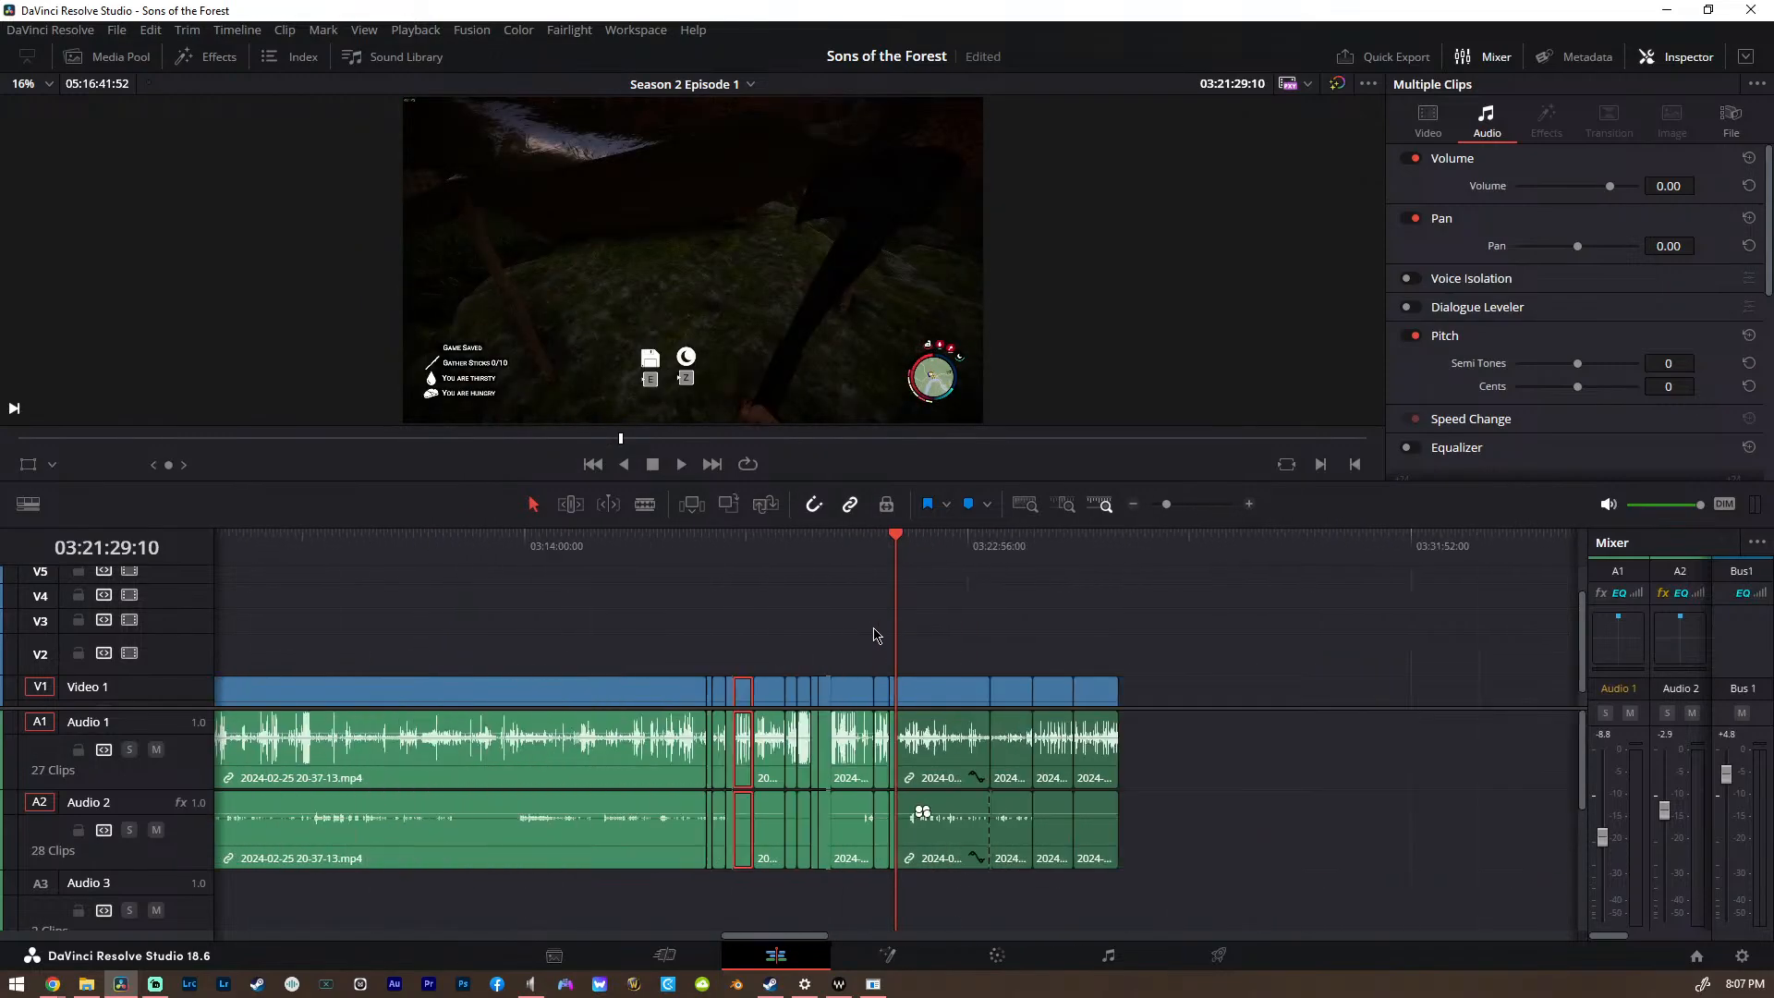
{"action": "scroll", "coordinate": [877, 634], "scroll_direction": "up", "scroll_amount": 2}
{"action": "left_click", "coordinate": [1258, 570]}
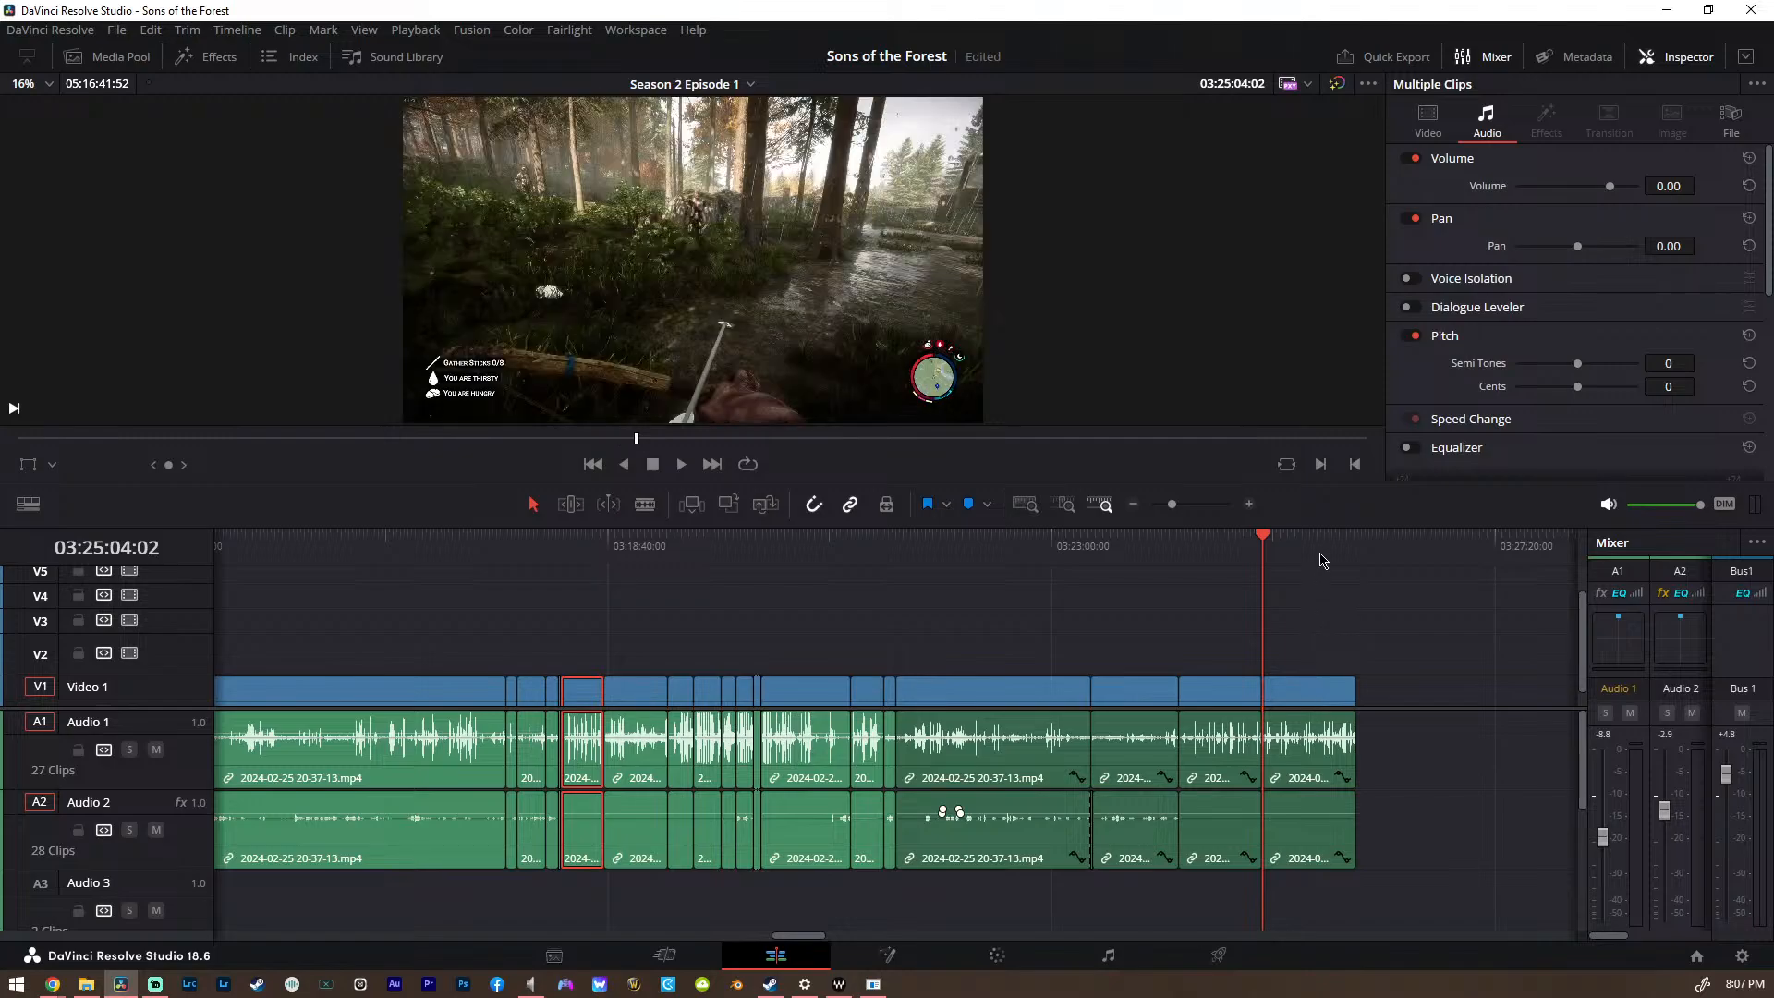
{"action": "left_click", "coordinate": [1319, 560]}
{"action": "left_click", "coordinate": [1350, 554]}
{"action": "scroll", "coordinate": [1328, 587], "scroll_direction": "up", "scroll_amount": 5}
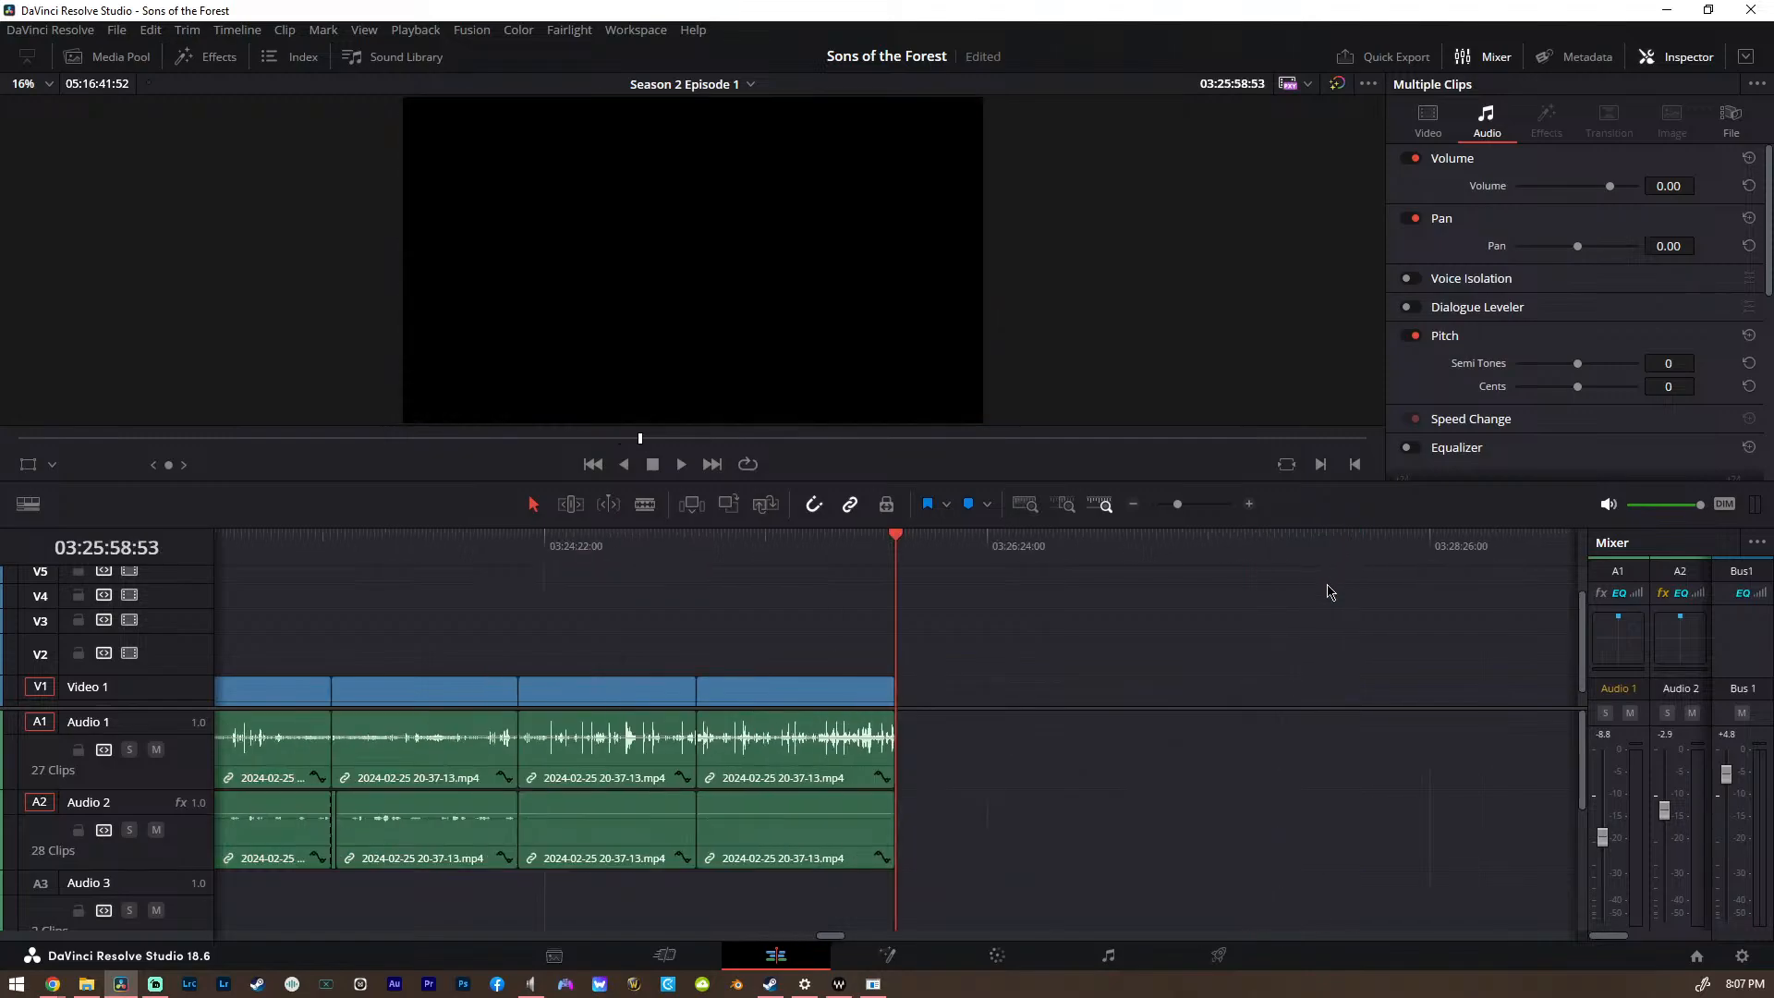
Play back the end of the group's last clip and view the frame at 03:25:55:38 full screen
{"action": "left_click", "coordinate": [803, 548]}
{"action": "key", "text": "space"}
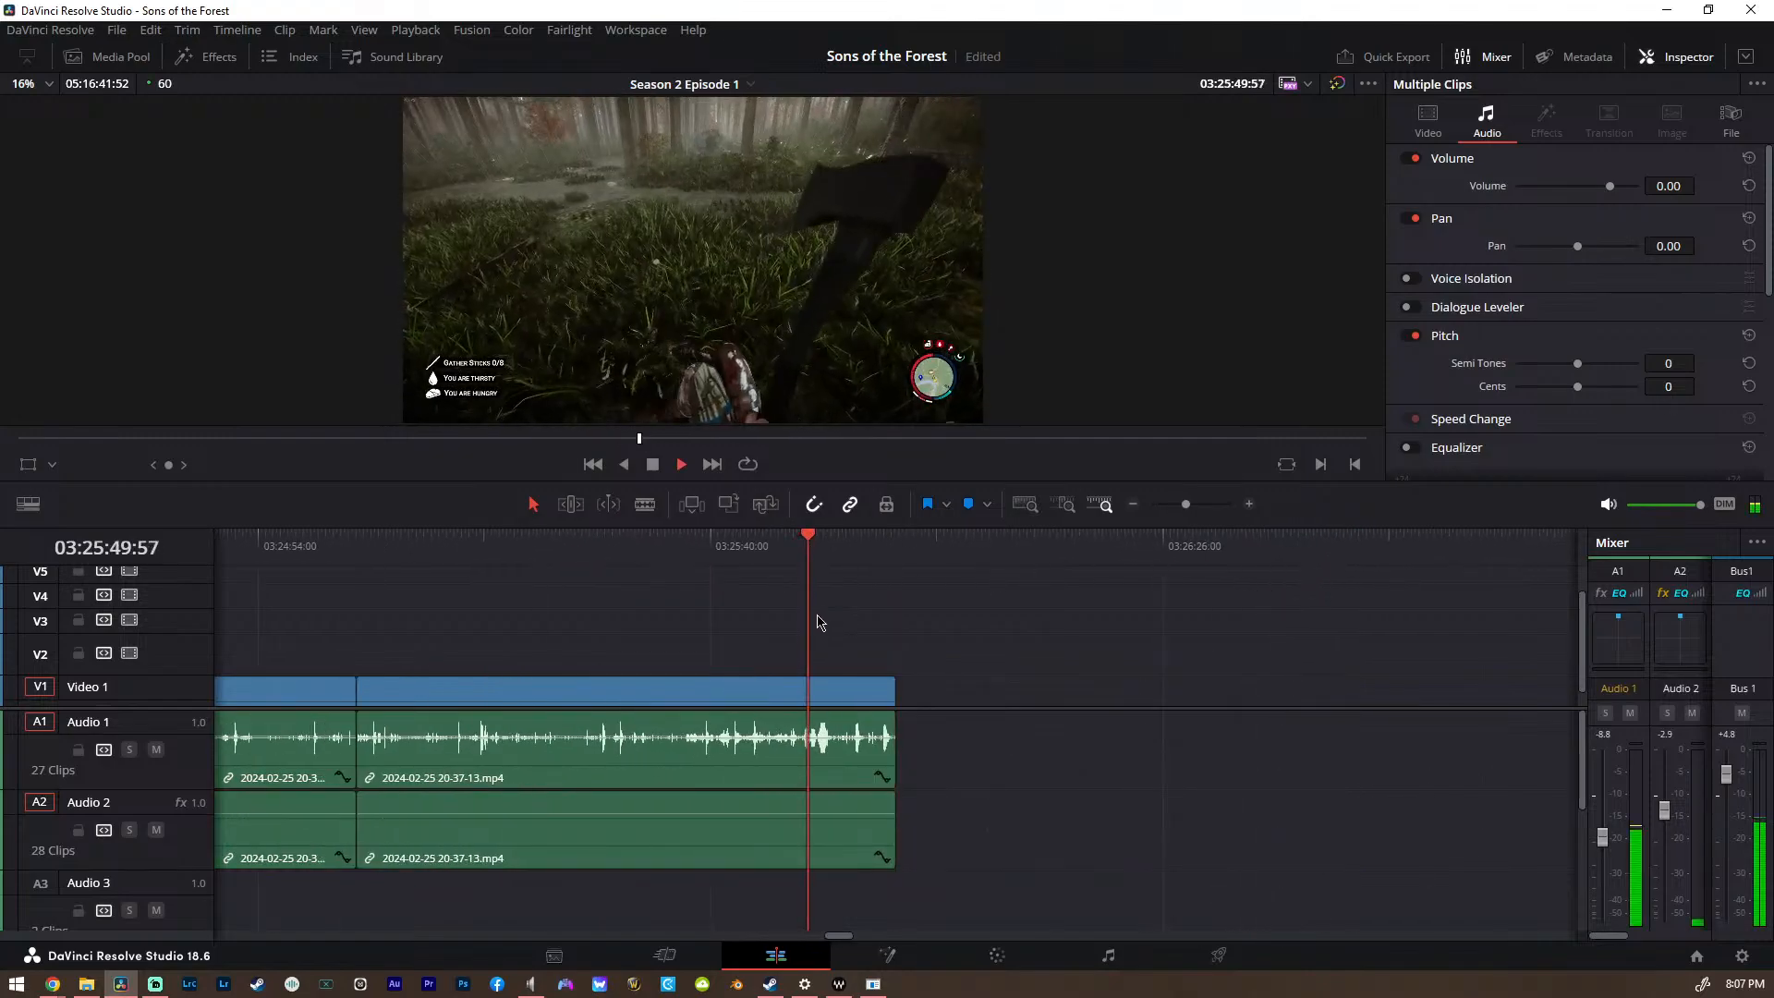
{"action": "scroll", "coordinate": [820, 618], "scroll_direction": "down", "scroll_amount": 2}
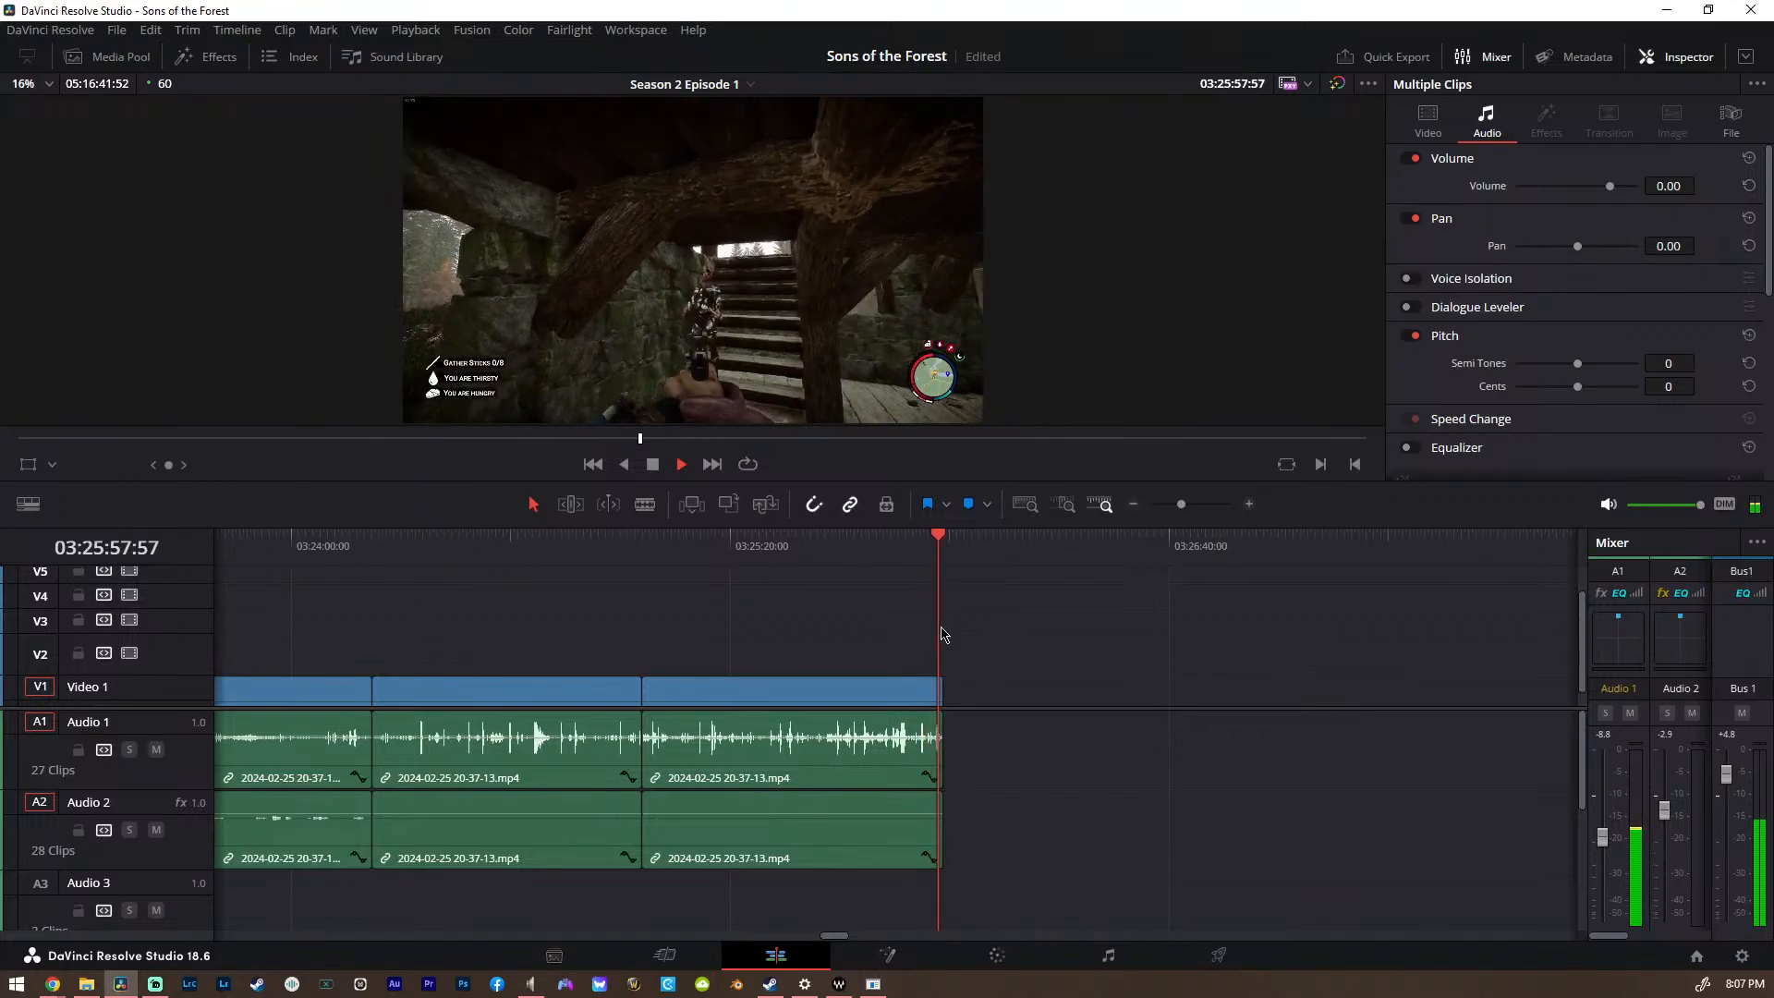
{"action": "left_click", "coordinate": [918, 545]}
{"action": "key", "text": "space"}
{"action": "scroll", "coordinate": [917, 558], "scroll_direction": "up", "scroll_amount": 3}
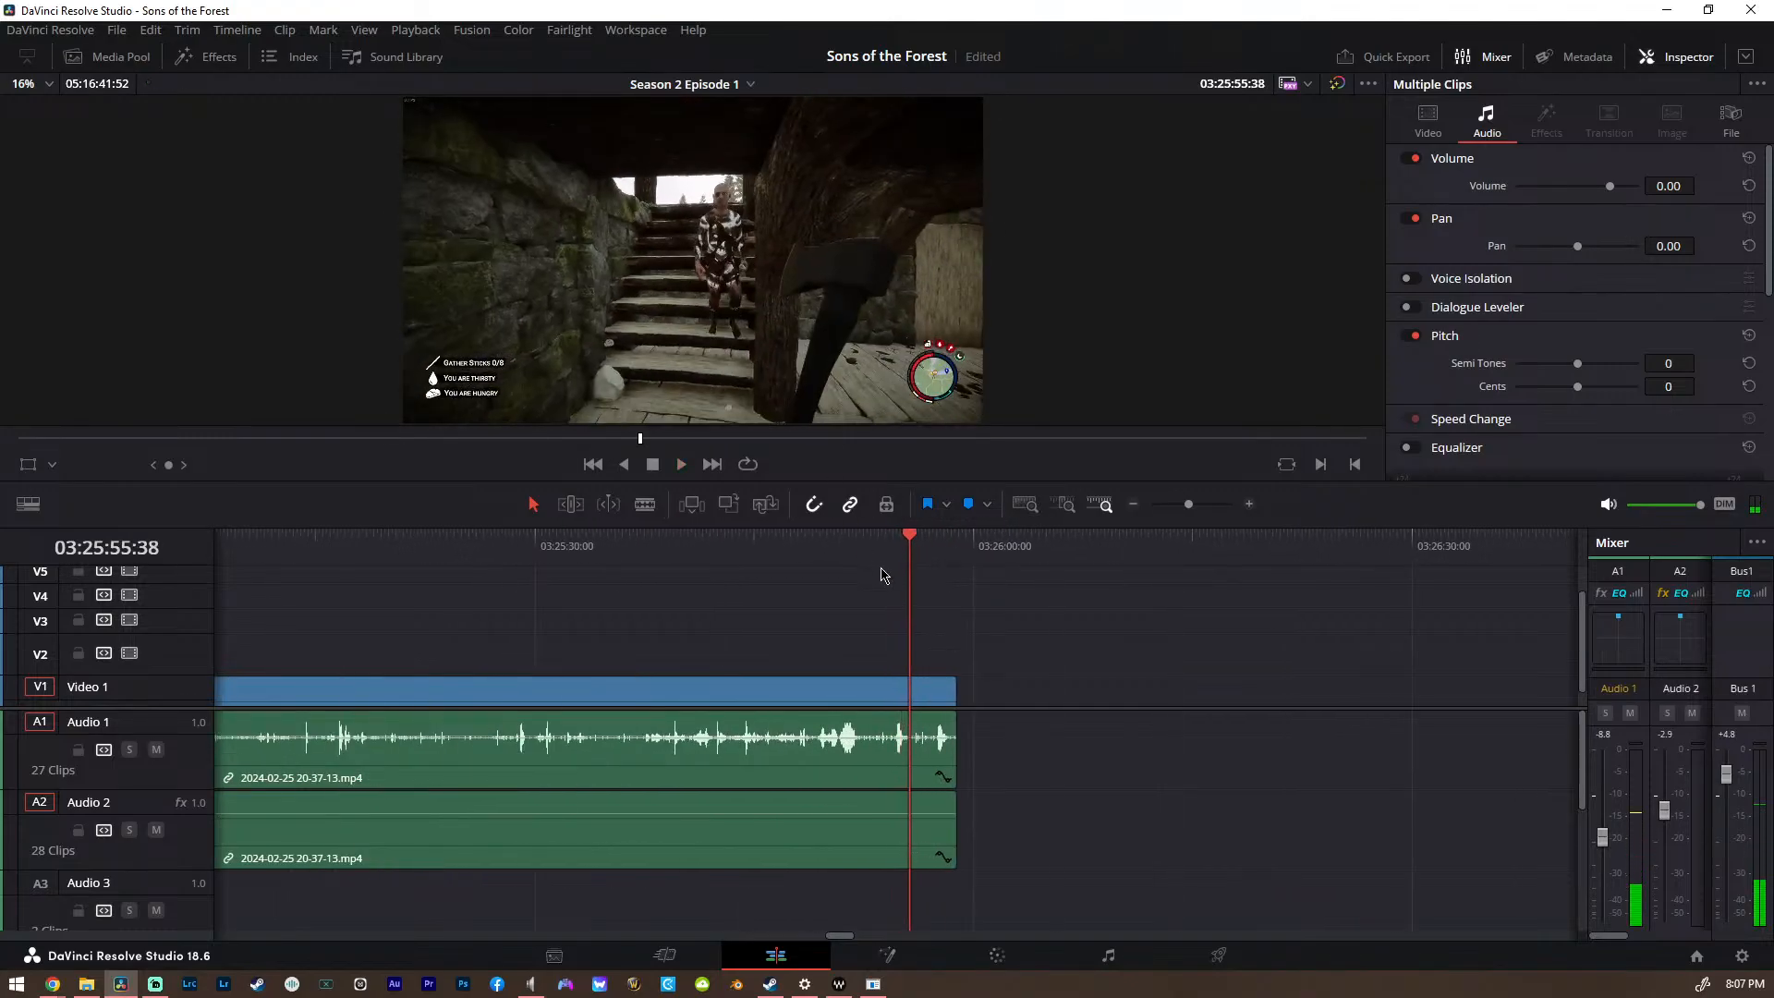
{"action": "key", "text": "p"}
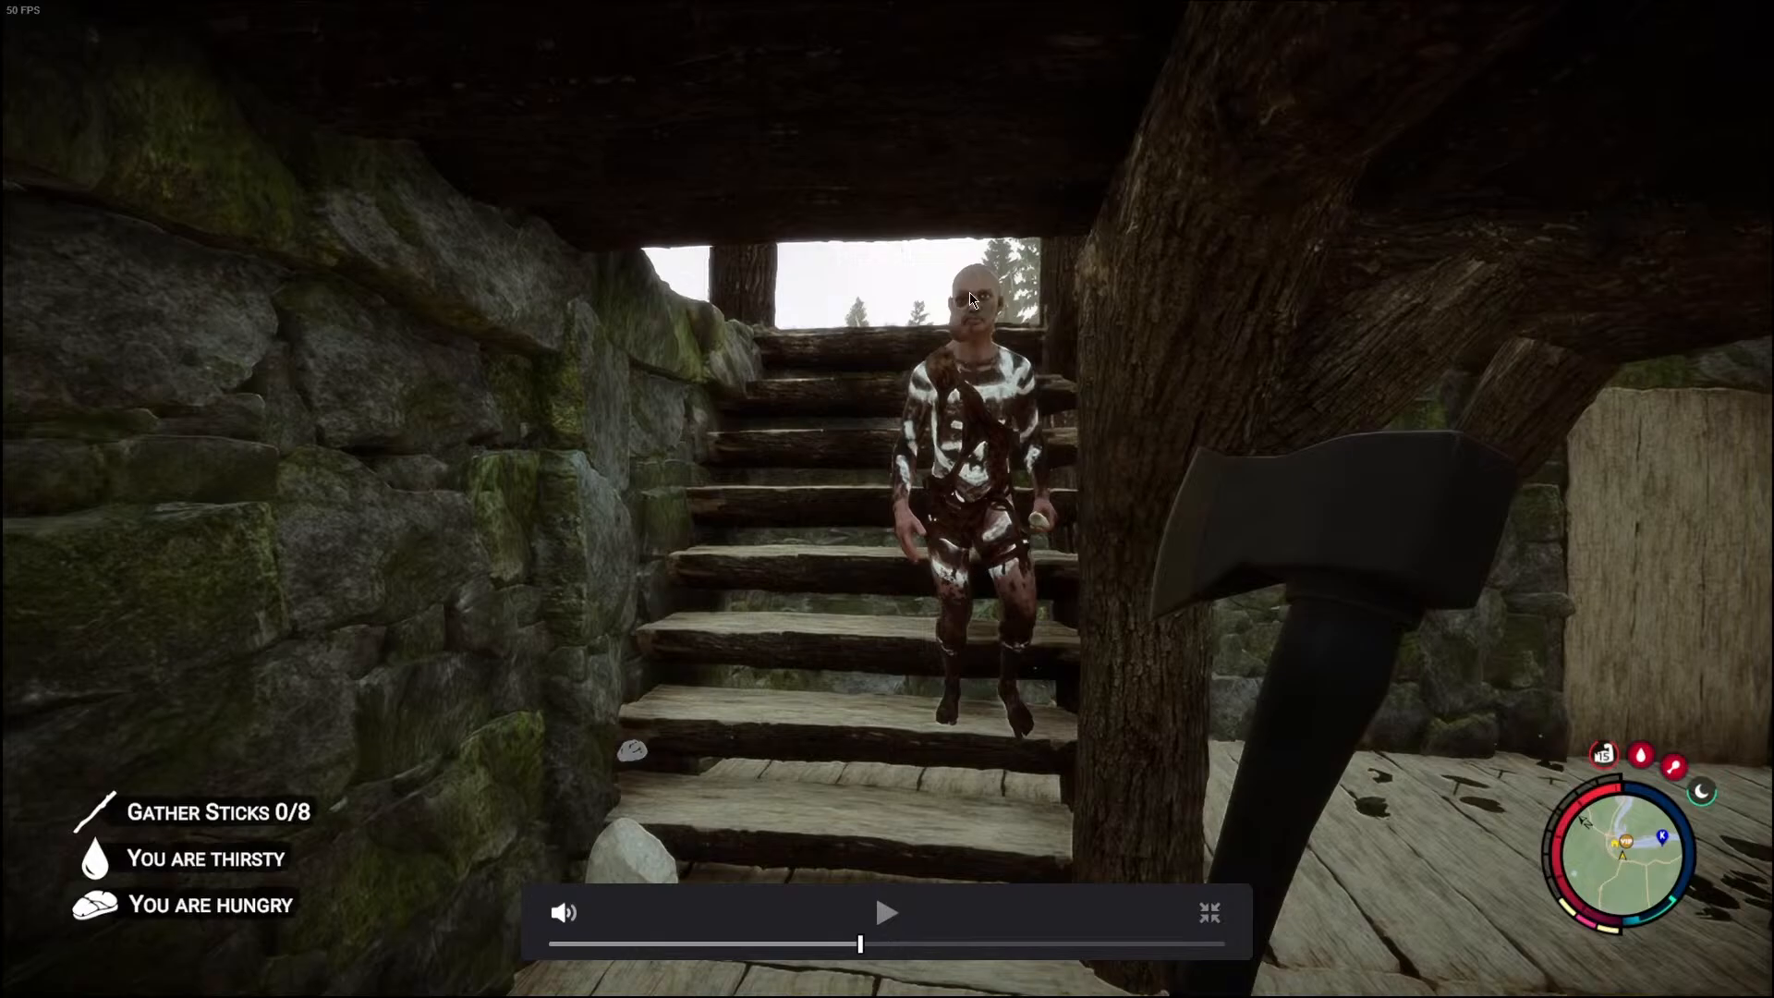
{"action": "key", "text": "Escape"}
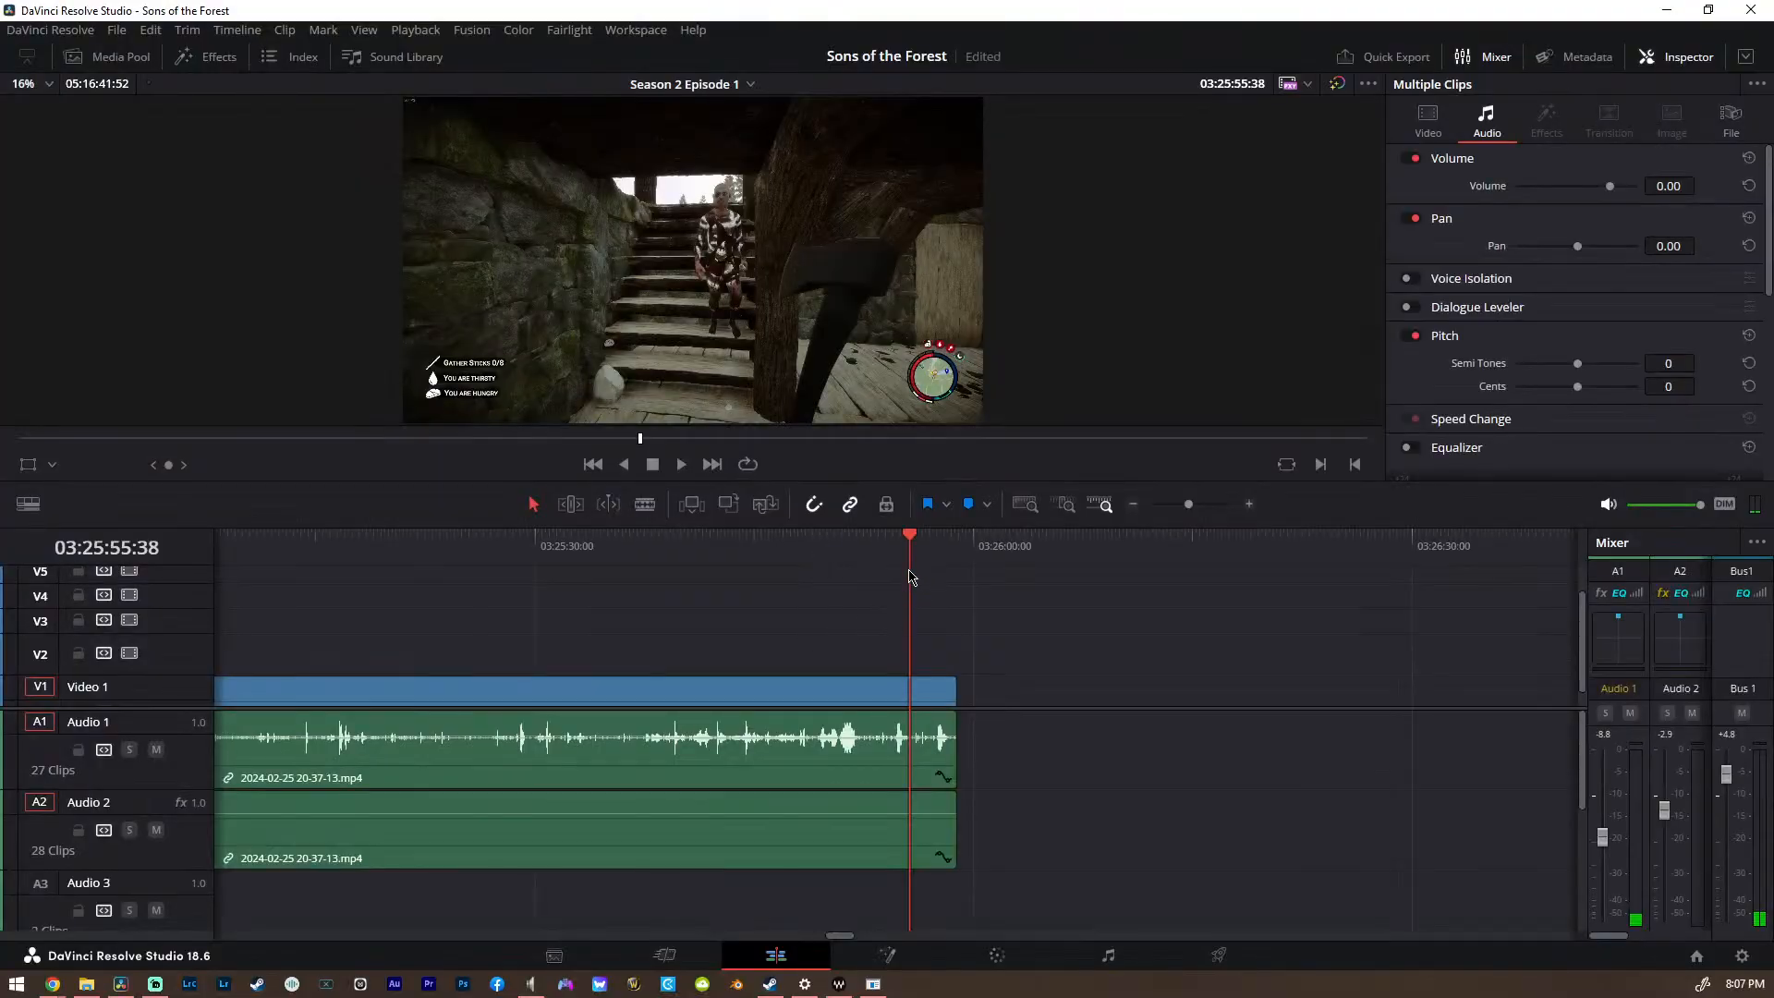
{"action": "key", "text": "ctrl+minus"}
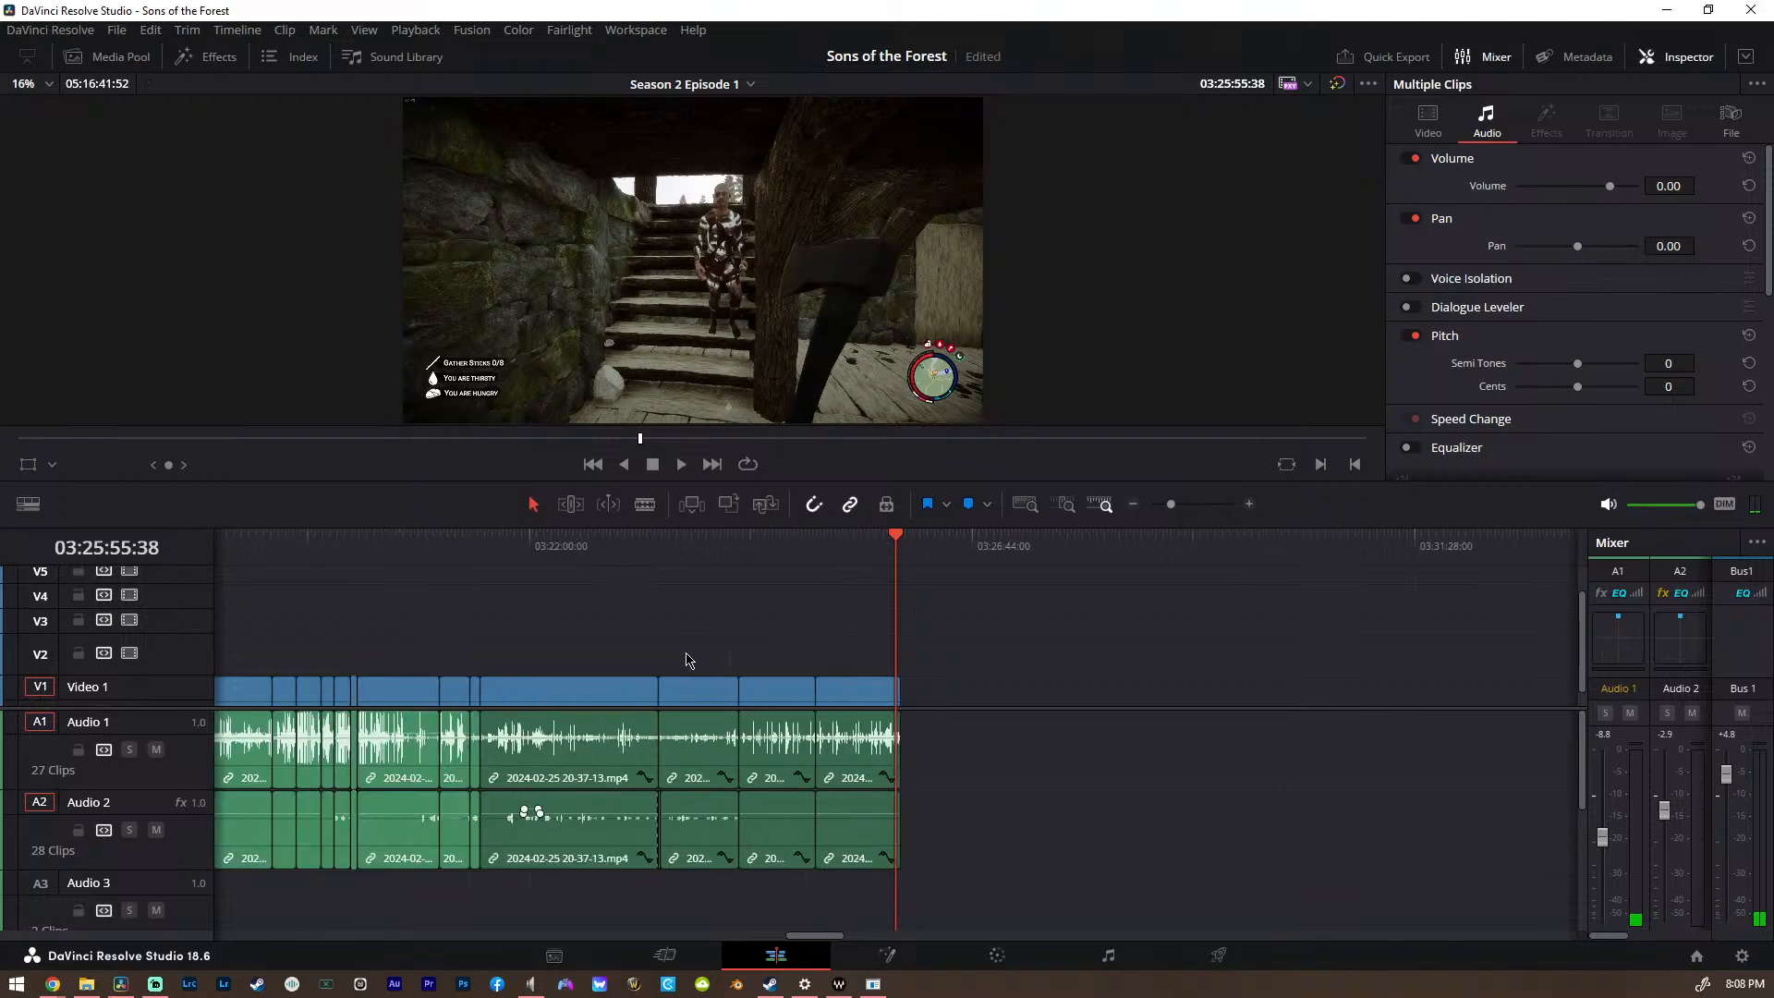
{"action": "key", "text": "ctrl+minus"}
{"action": "left_click", "coordinate": [965, 547]}
{"action": "key", "text": "ctrl+equal"}
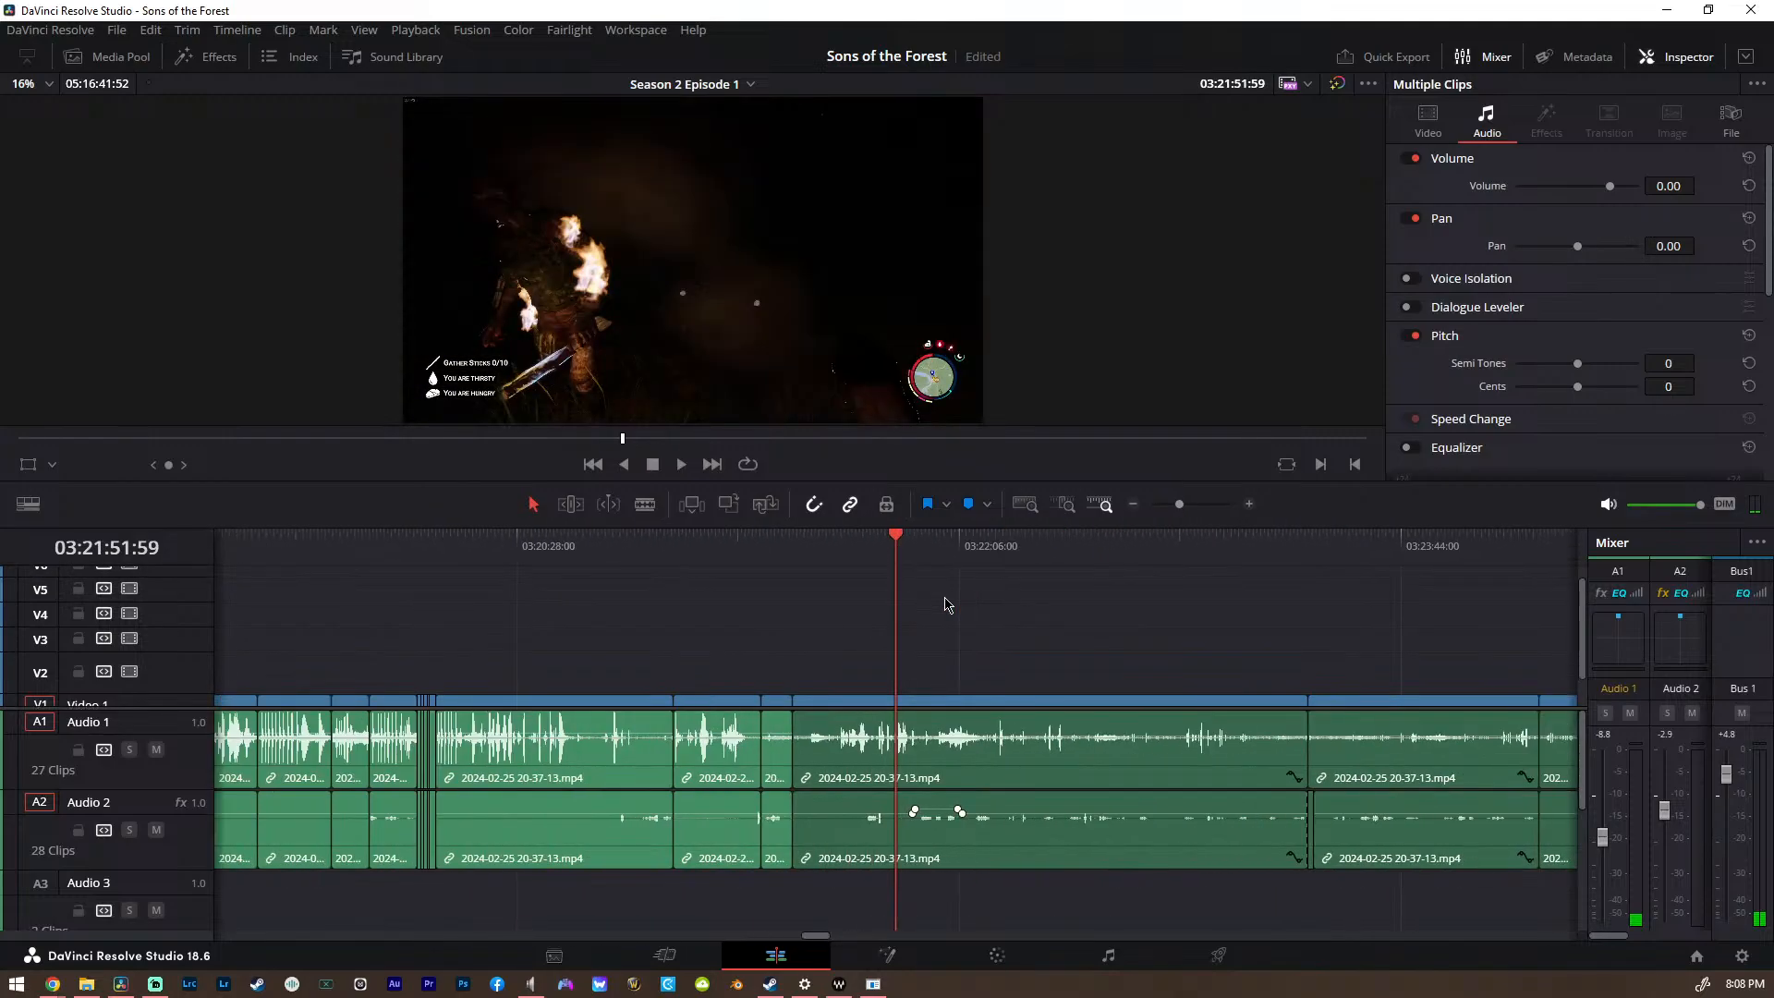
{"action": "key", "text": "space"}
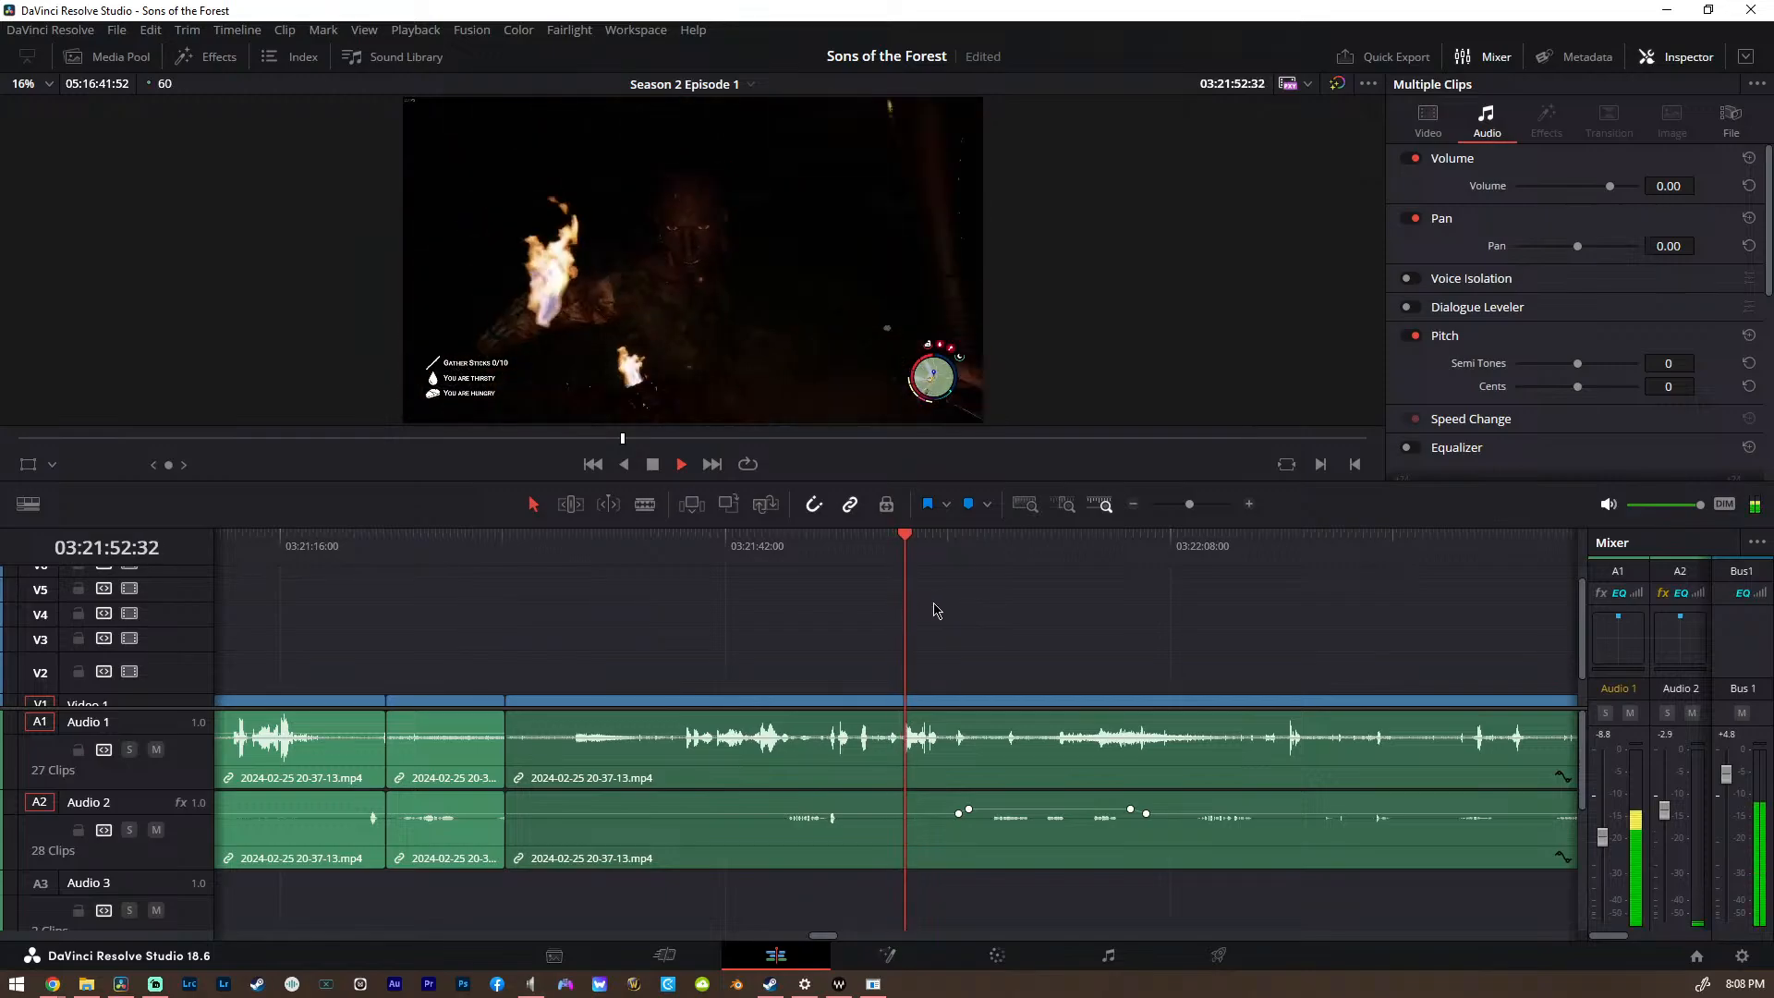
{"action": "key", "text": "space"}
Play the night clip full screen from shortly after its start and stop at 03:21:55:06
{"action": "left_click", "coordinate": [758, 545]}
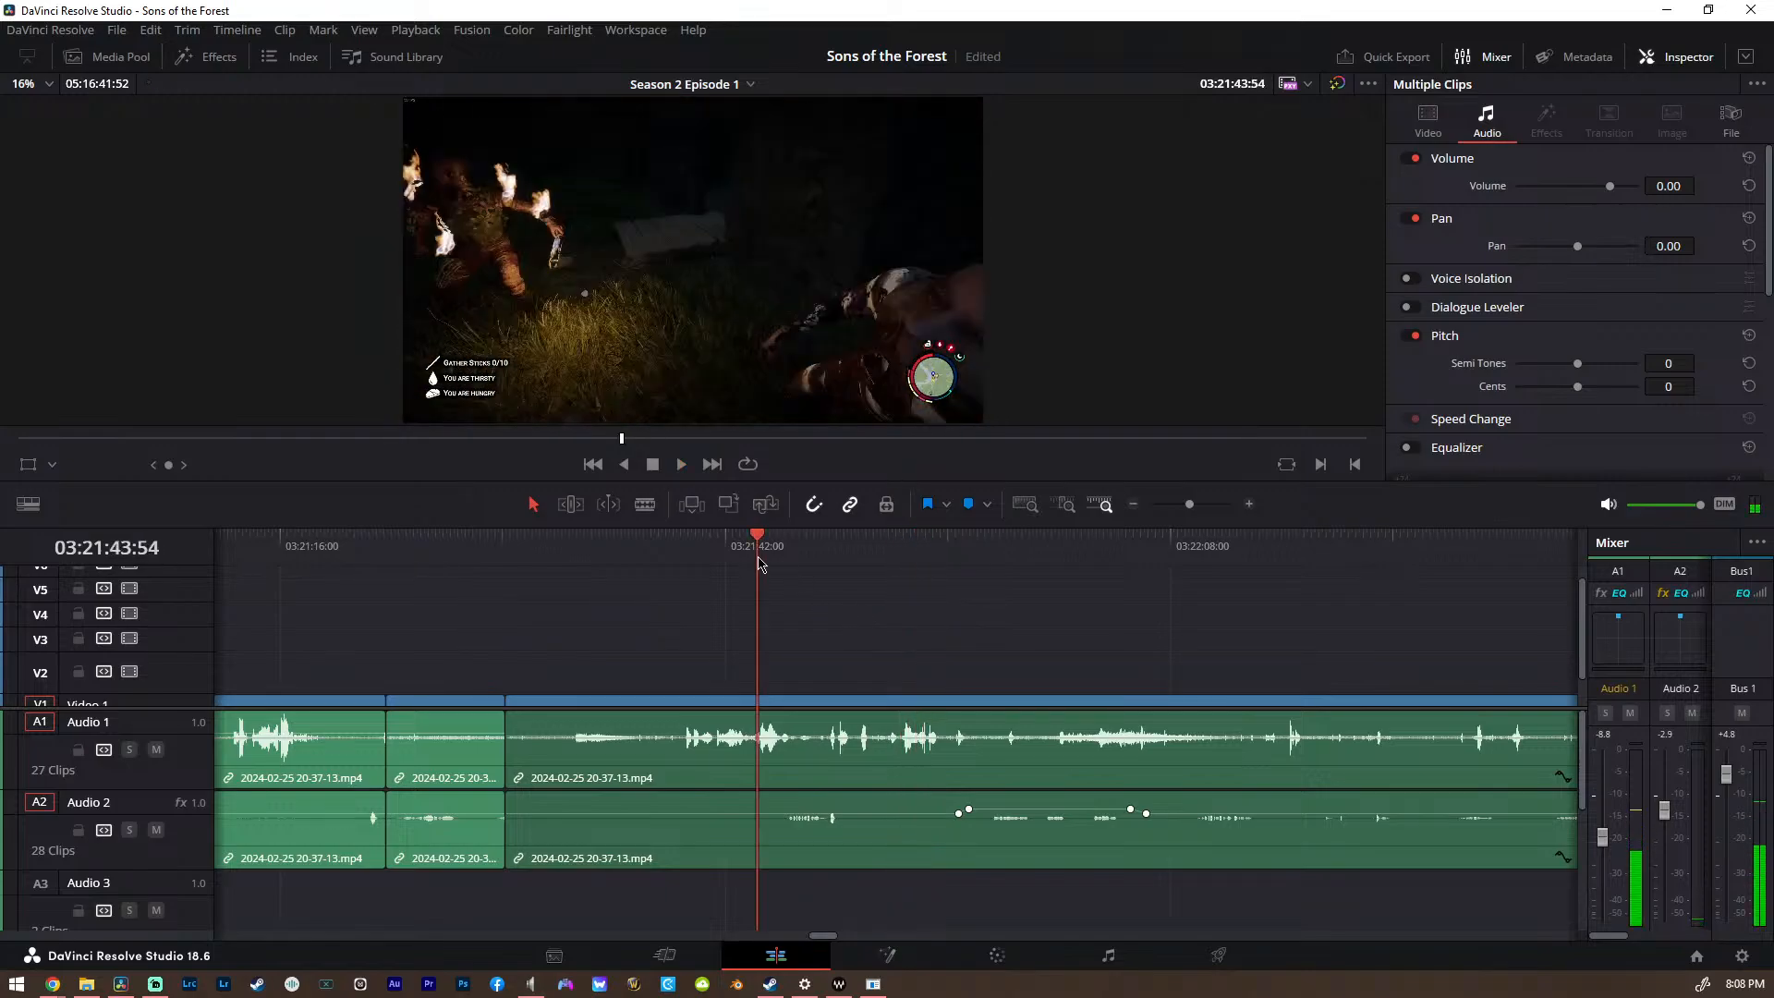
{"action": "left_click", "coordinate": [645, 556]}
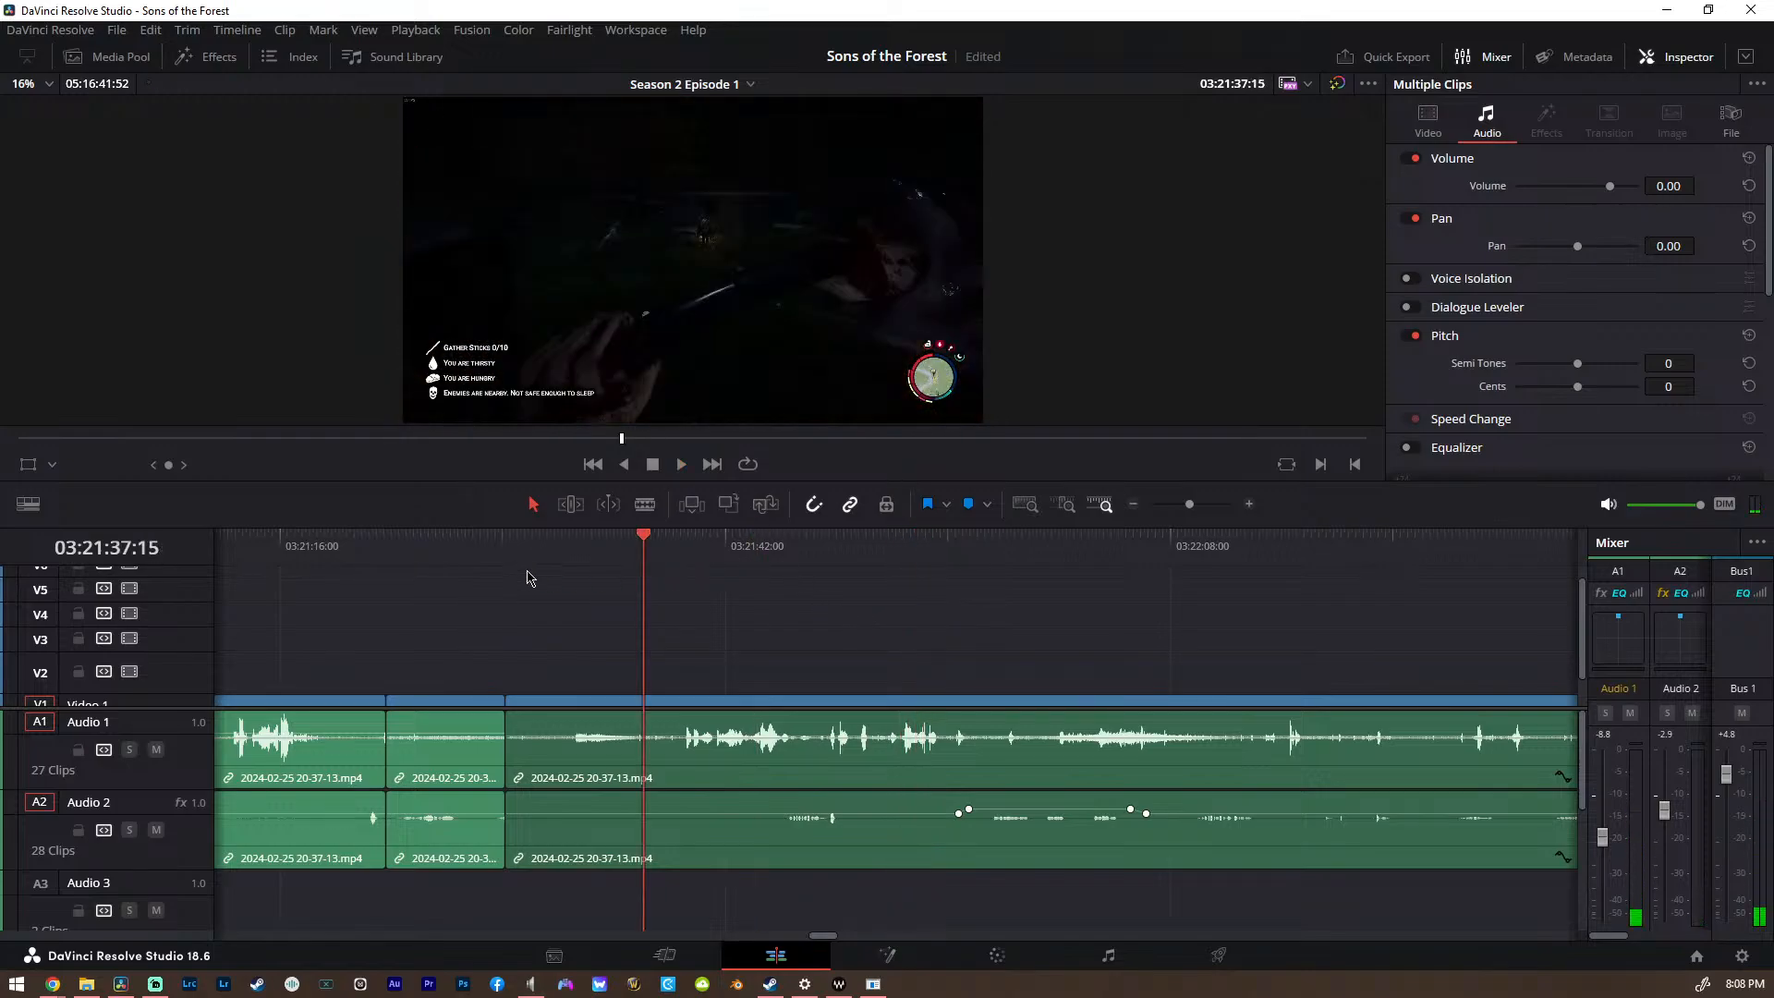
{"action": "left_click", "coordinate": [564, 554]}
{"action": "key", "text": "space"}
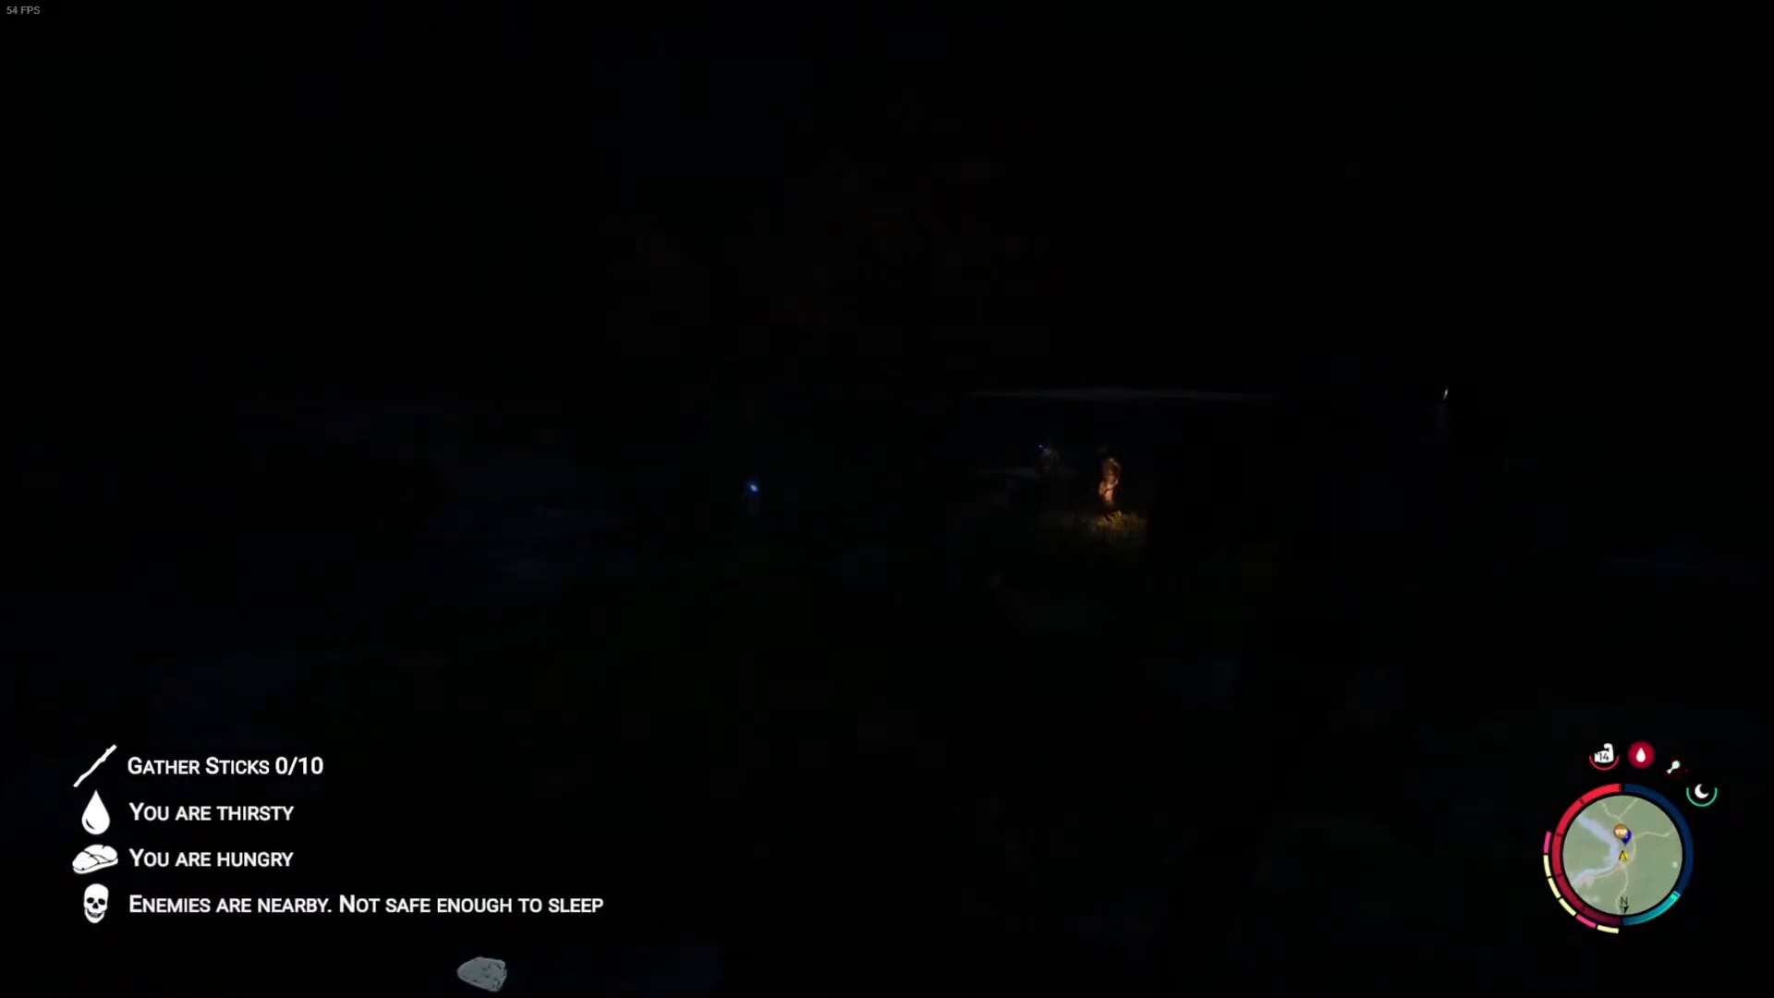
{"action": "mouse_move", "coordinate": [919, 476]}
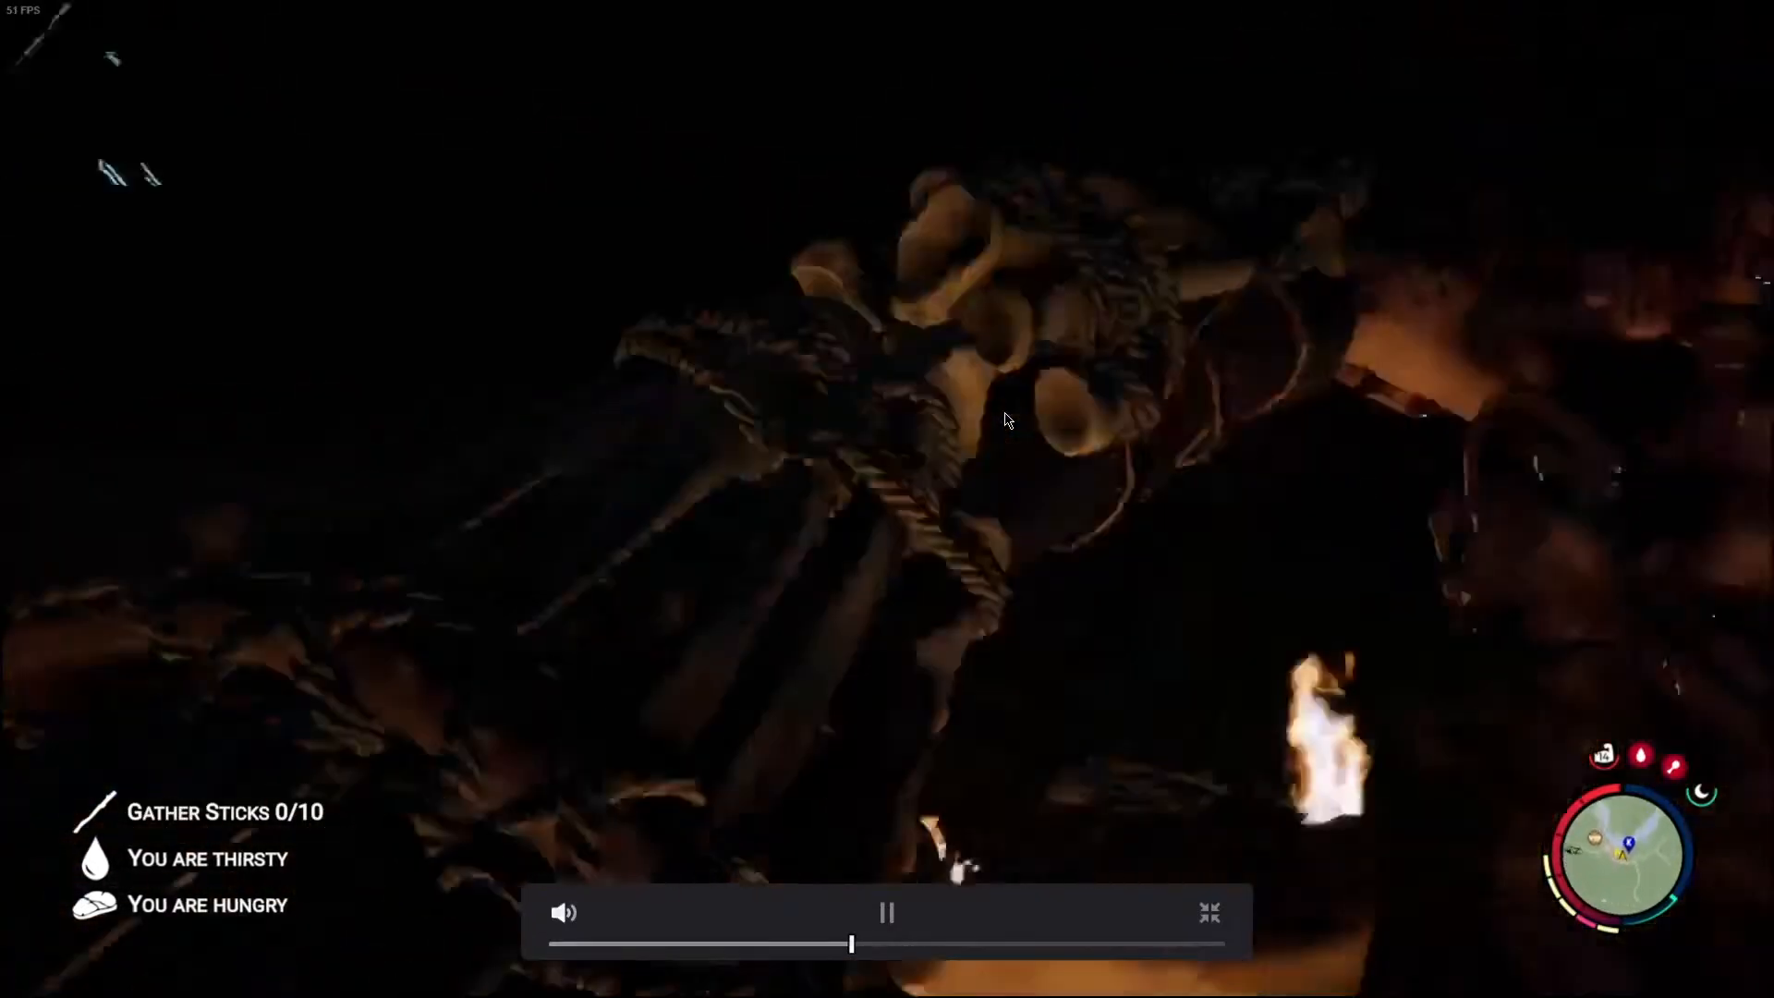
{"action": "key", "text": "Escape"}
{"action": "key", "text": "space"}
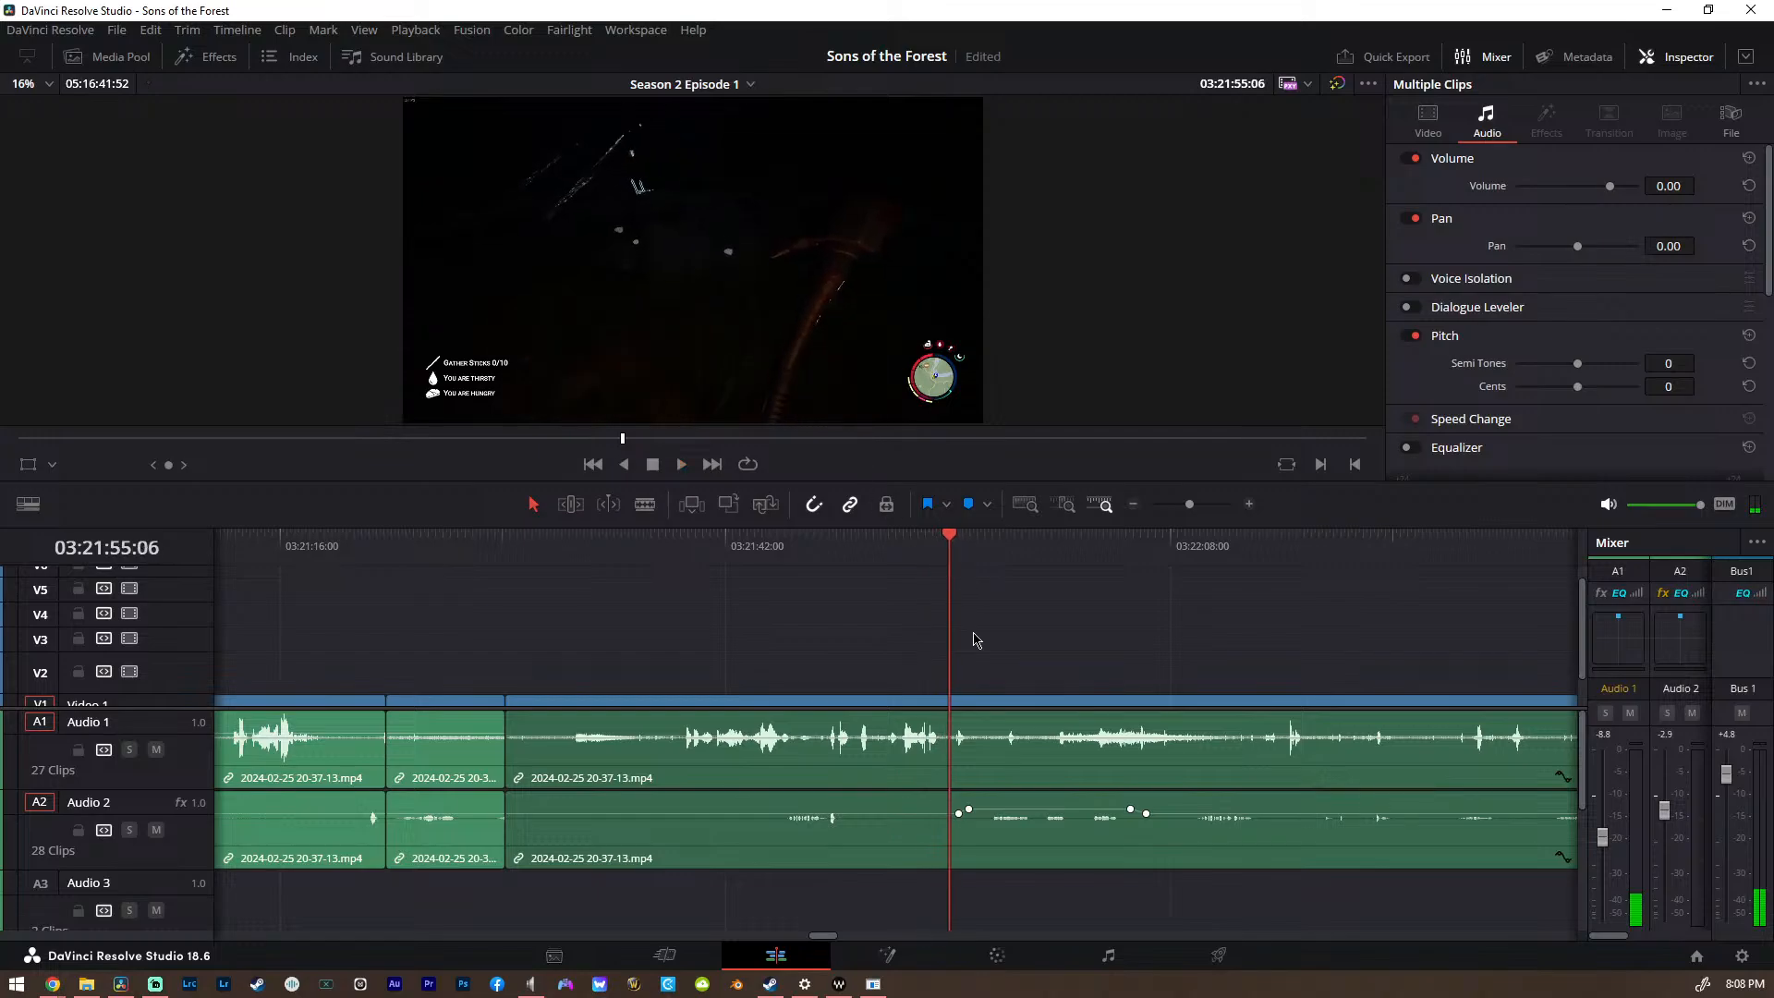
Go back through the cut clips to the group's long first clip and place the playhead at 03:14:15:03
{"action": "key", "text": "ctrl+minus"}
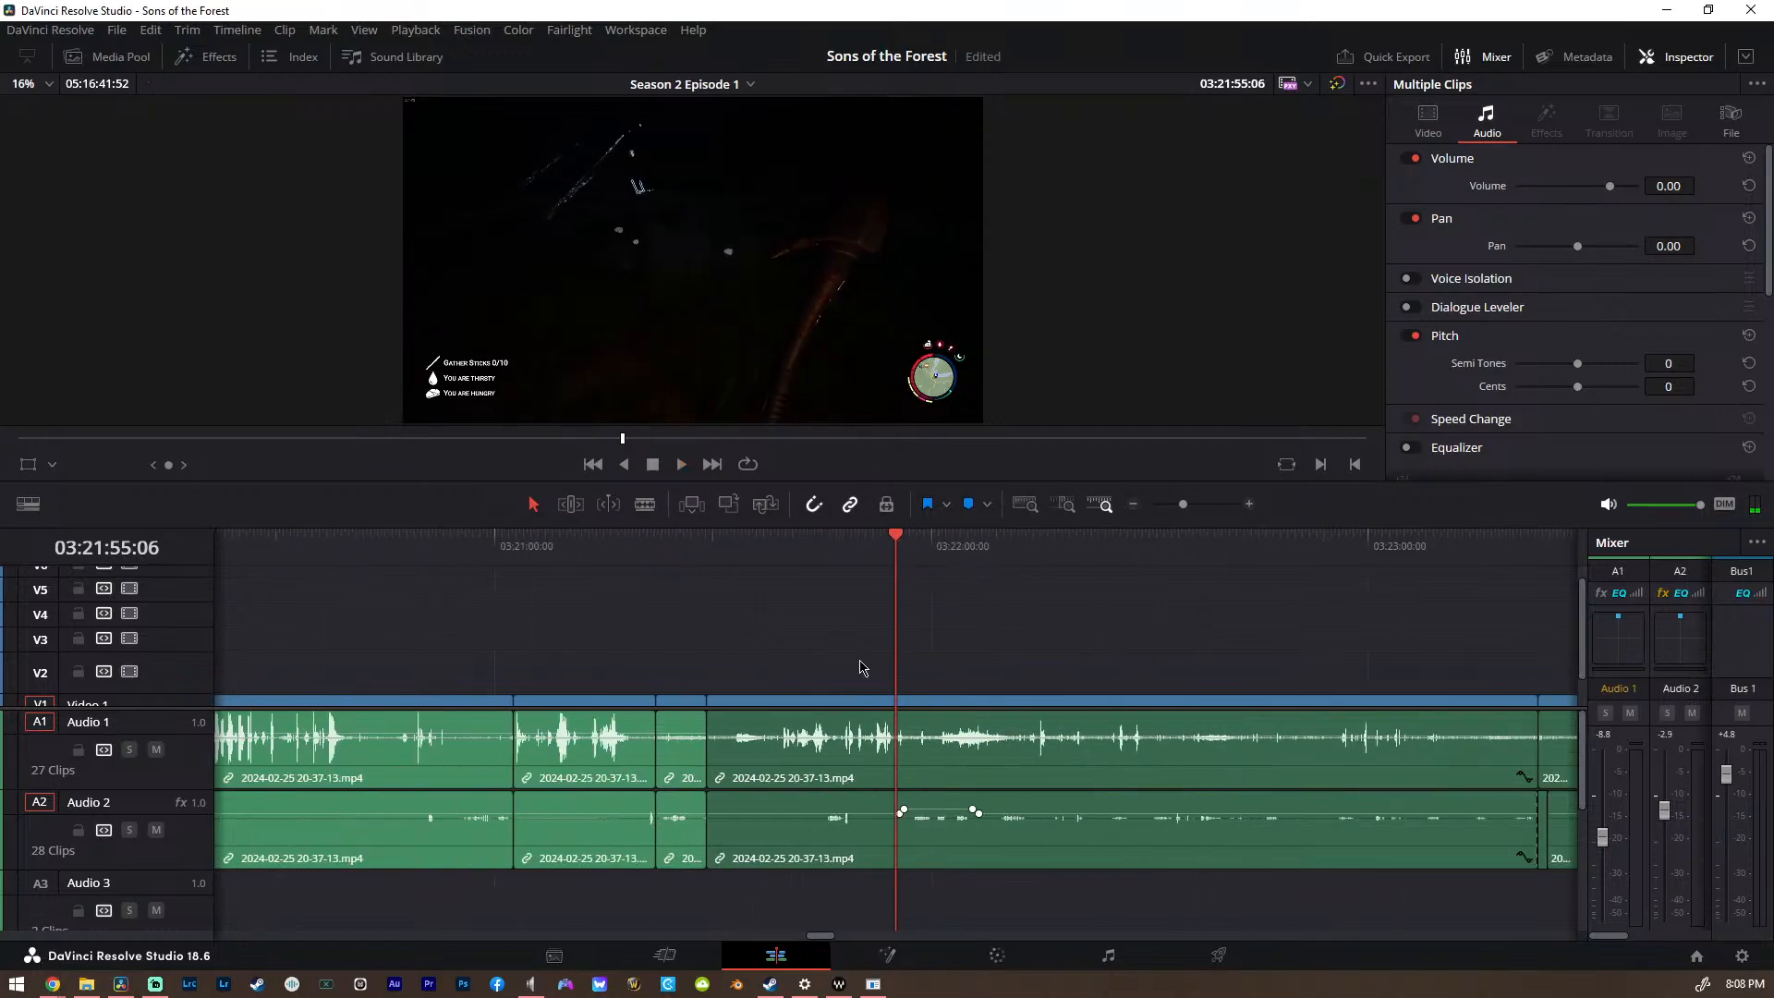
{"action": "scroll", "coordinate": [859, 668], "scroll_direction": "down", "scroll_amount": 5}
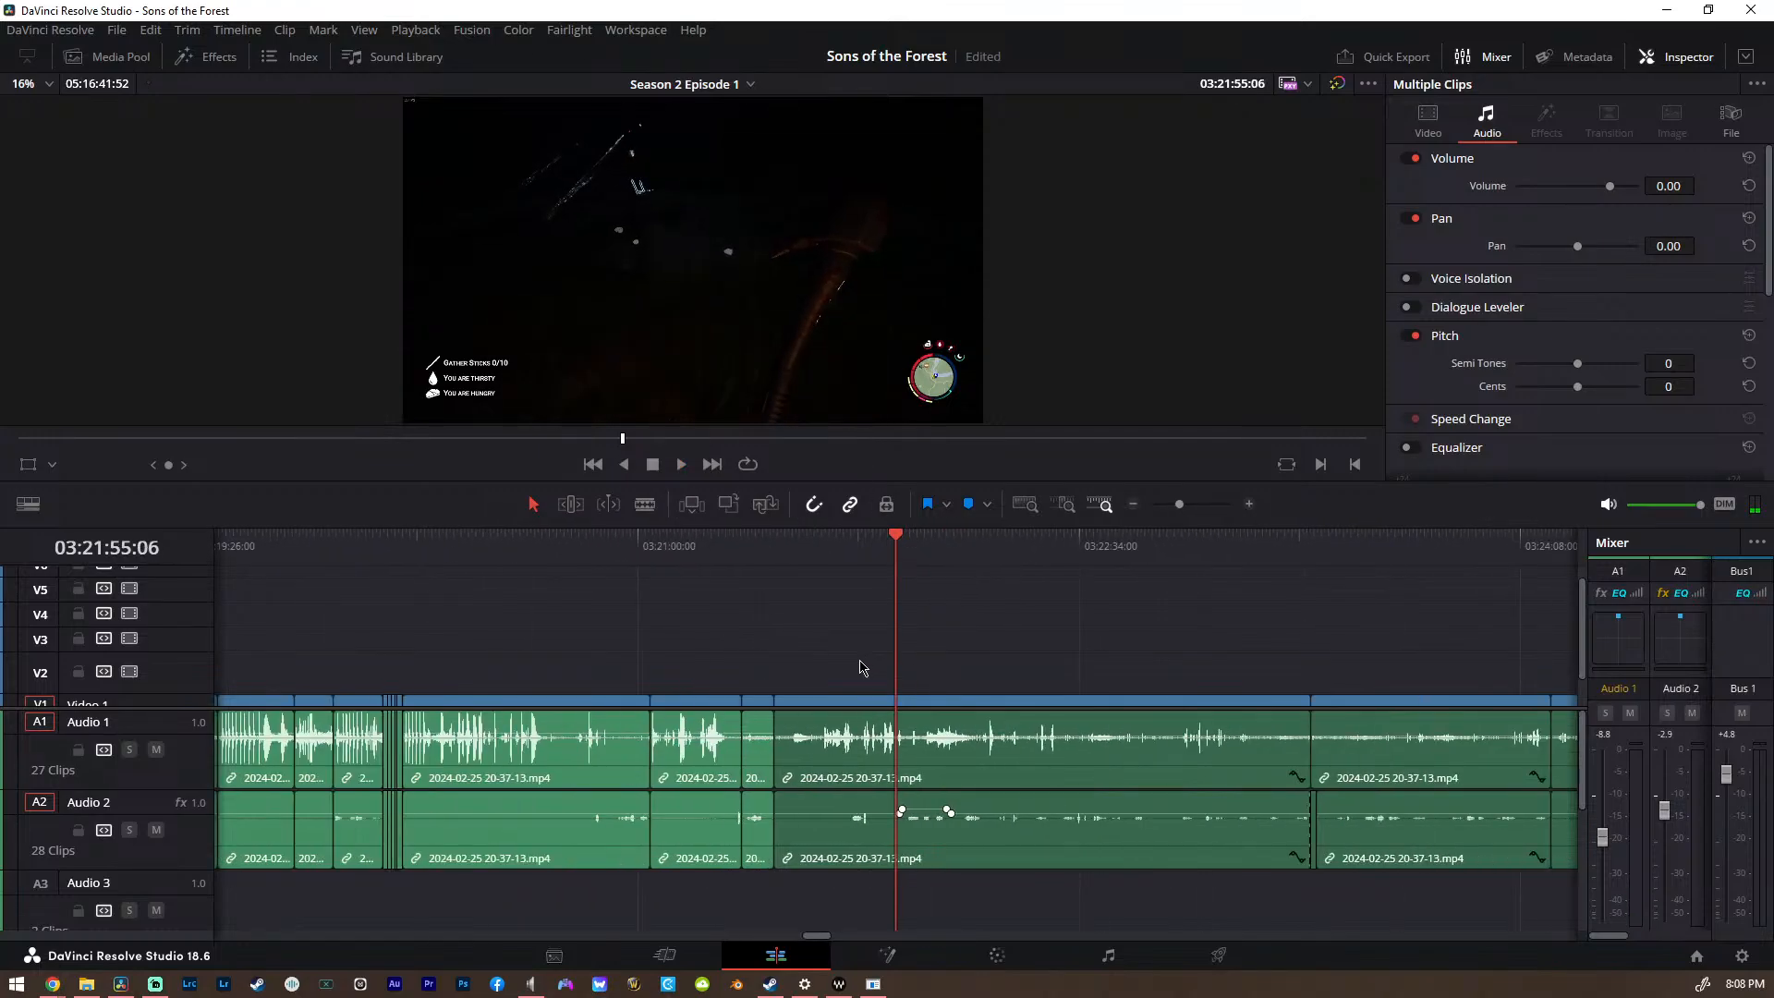
{"action": "scroll", "coordinate": [859, 668], "scroll_direction": "up", "scroll_amount": 5}
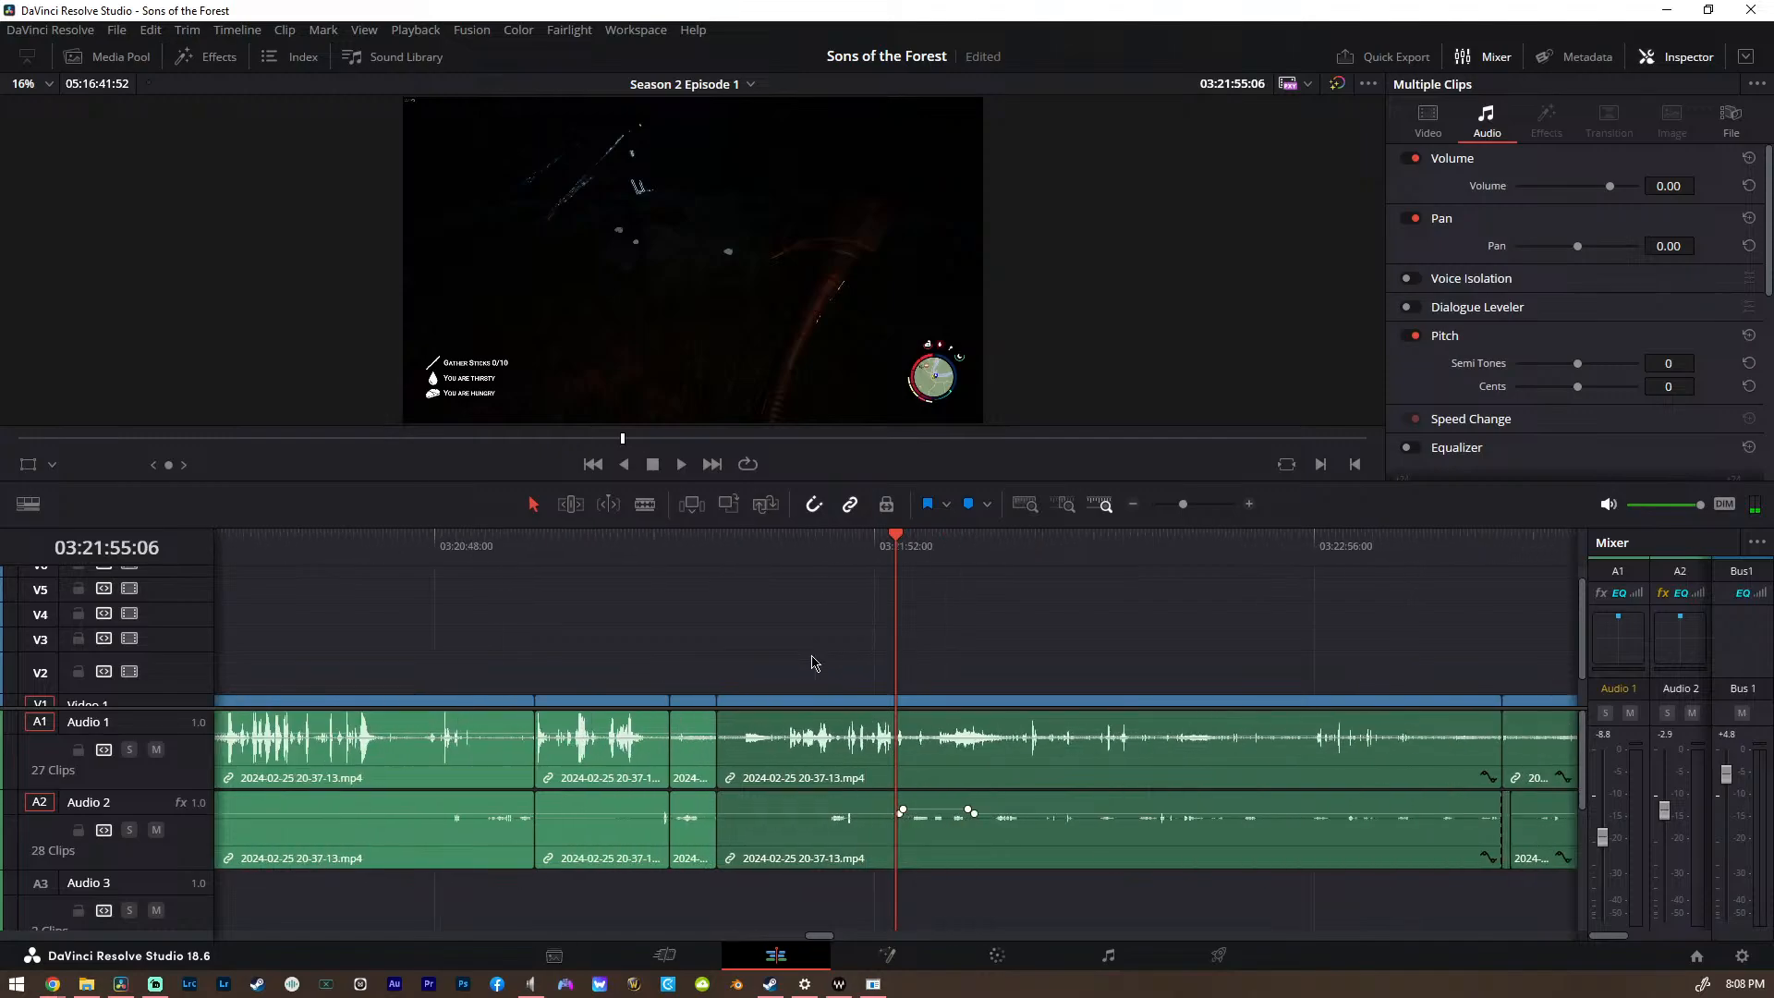
{"action": "scroll", "coordinate": [813, 663], "scroll_direction": "left", "scroll_amount": 6}
{"action": "scroll", "coordinate": [813, 663], "scroll_direction": "left", "scroll_amount": 10}
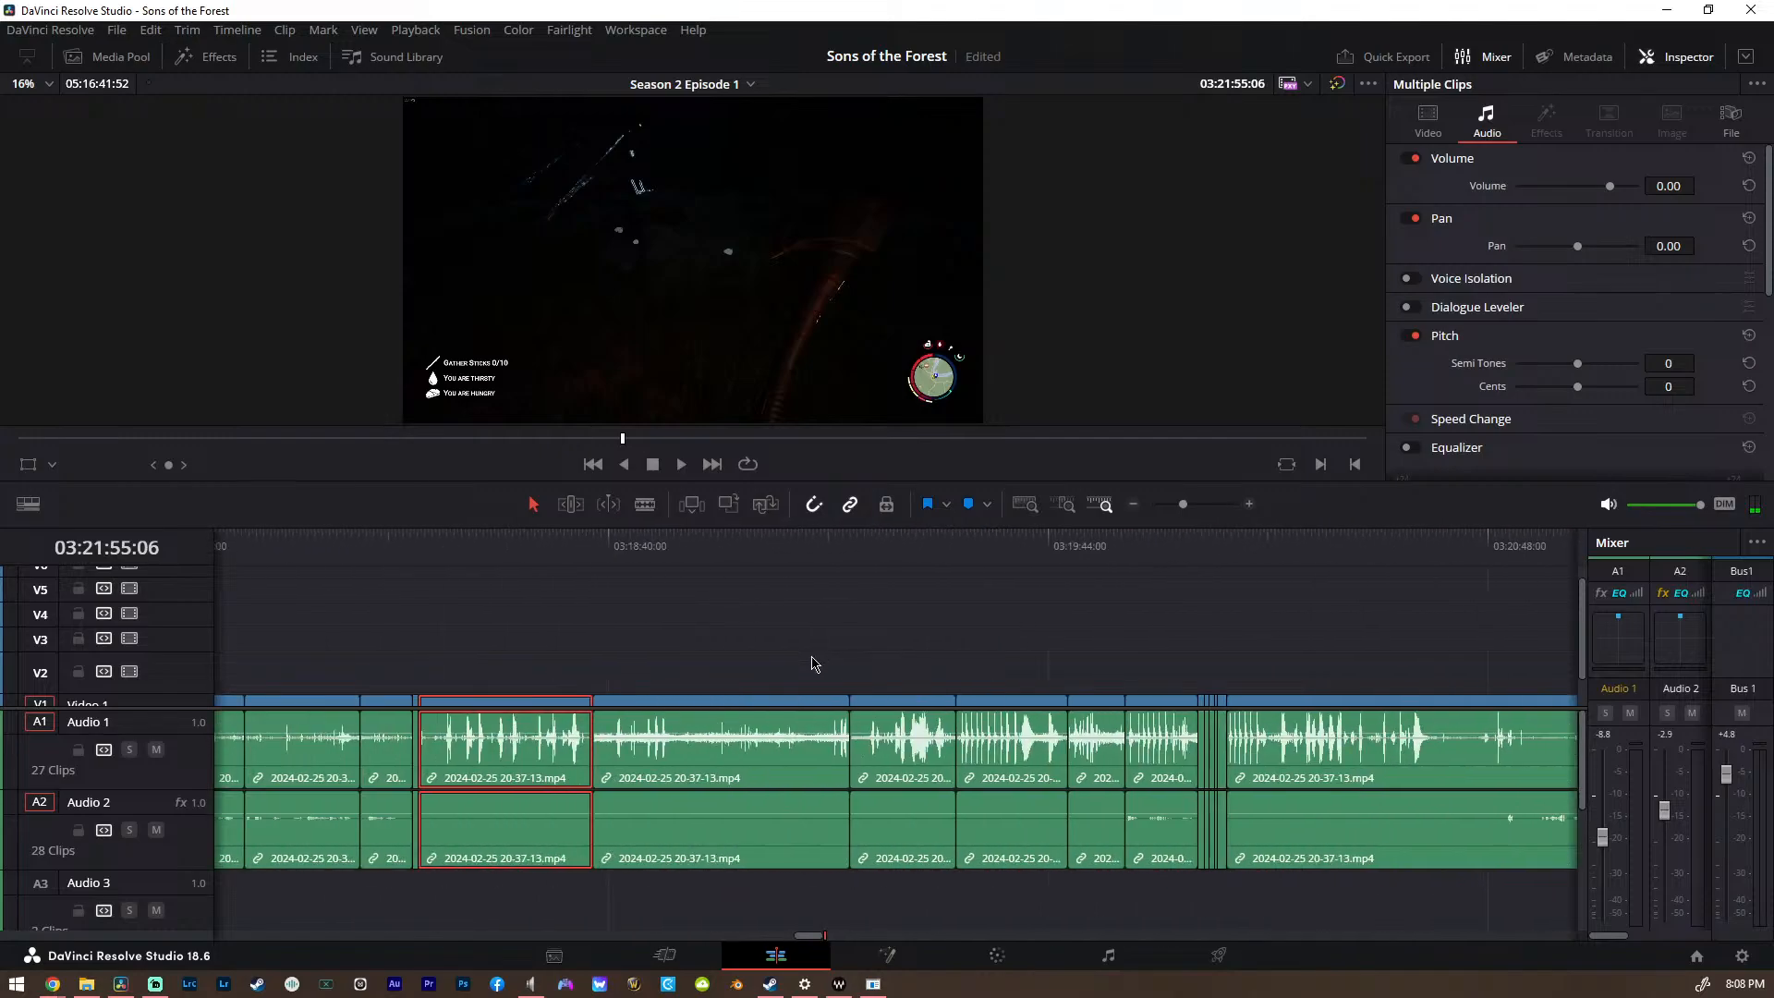
{"action": "scroll", "coordinate": [665, 657], "scroll_direction": "down", "scroll_amount": 2}
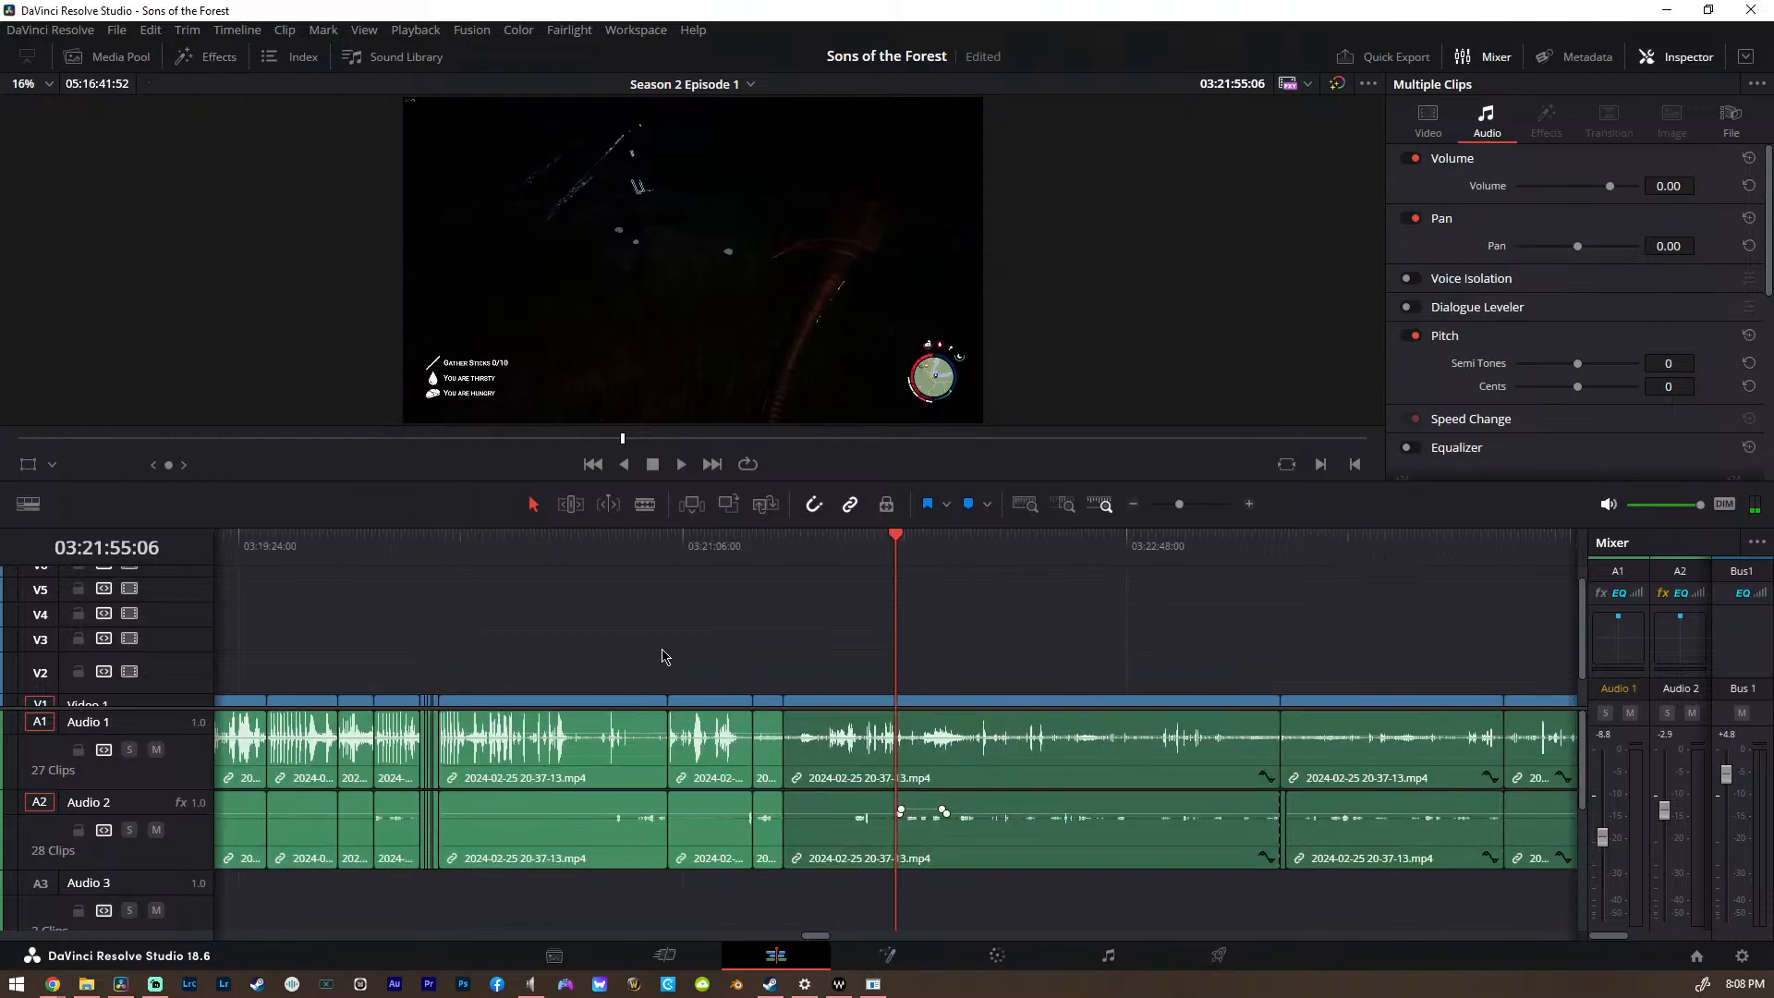
{"action": "scroll", "coordinate": [670, 658], "scroll_direction": "left", "scroll_amount": 10}
{"action": "scroll", "coordinate": [674, 653], "scroll_direction": "left", "scroll_amount": 6}
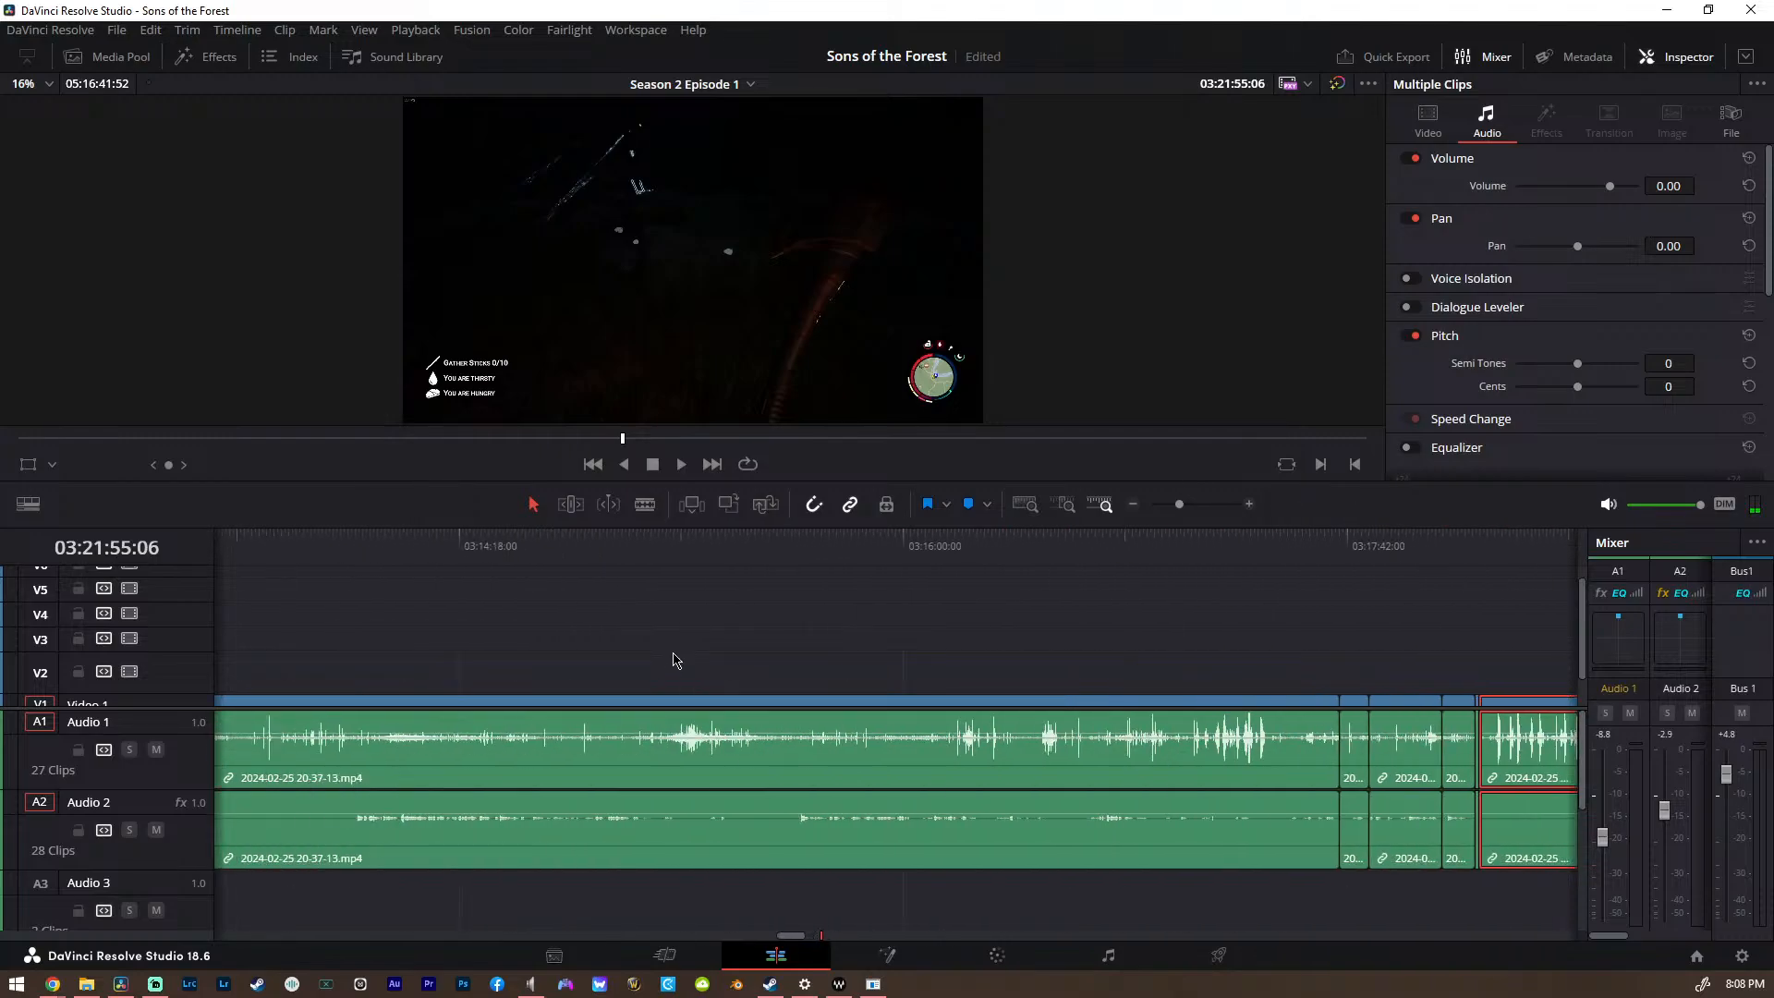
{"action": "left_click", "coordinate": [724, 553]}
{"action": "scroll", "coordinate": [679, 591], "scroll_direction": "down", "scroll_amount": 2}
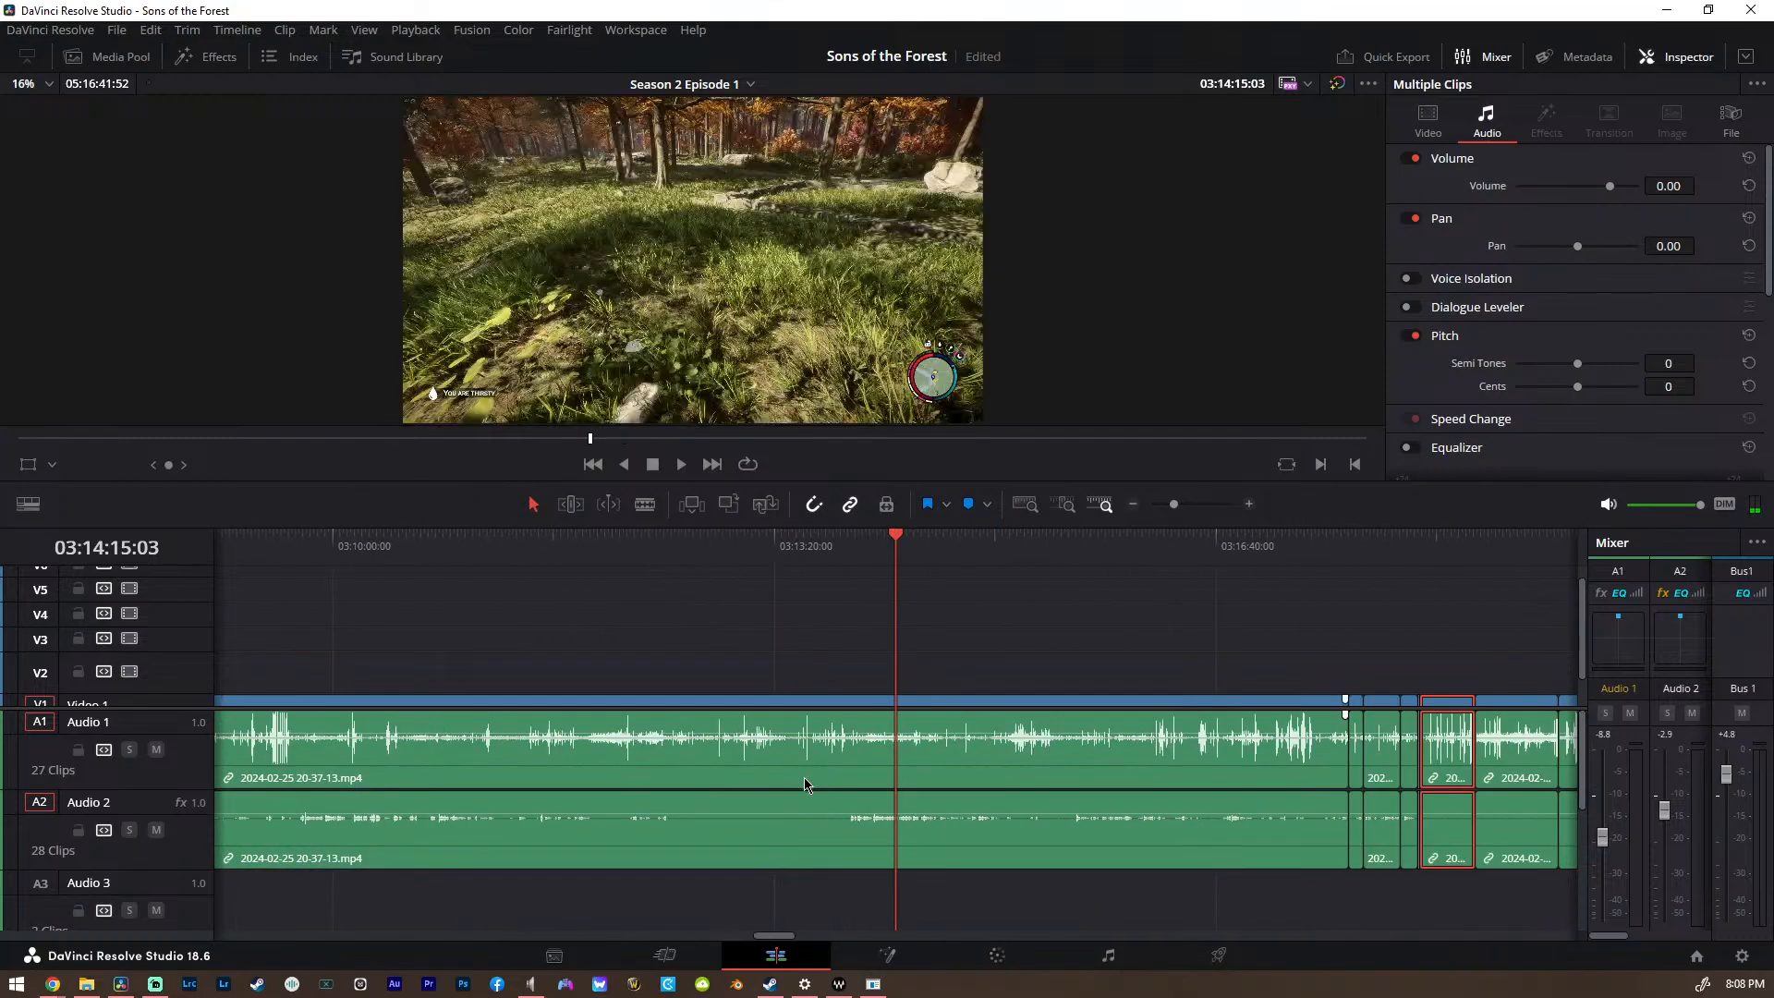
{"action": "scroll", "coordinate": [594, 730], "scroll_direction": "left", "scroll_amount": 15}
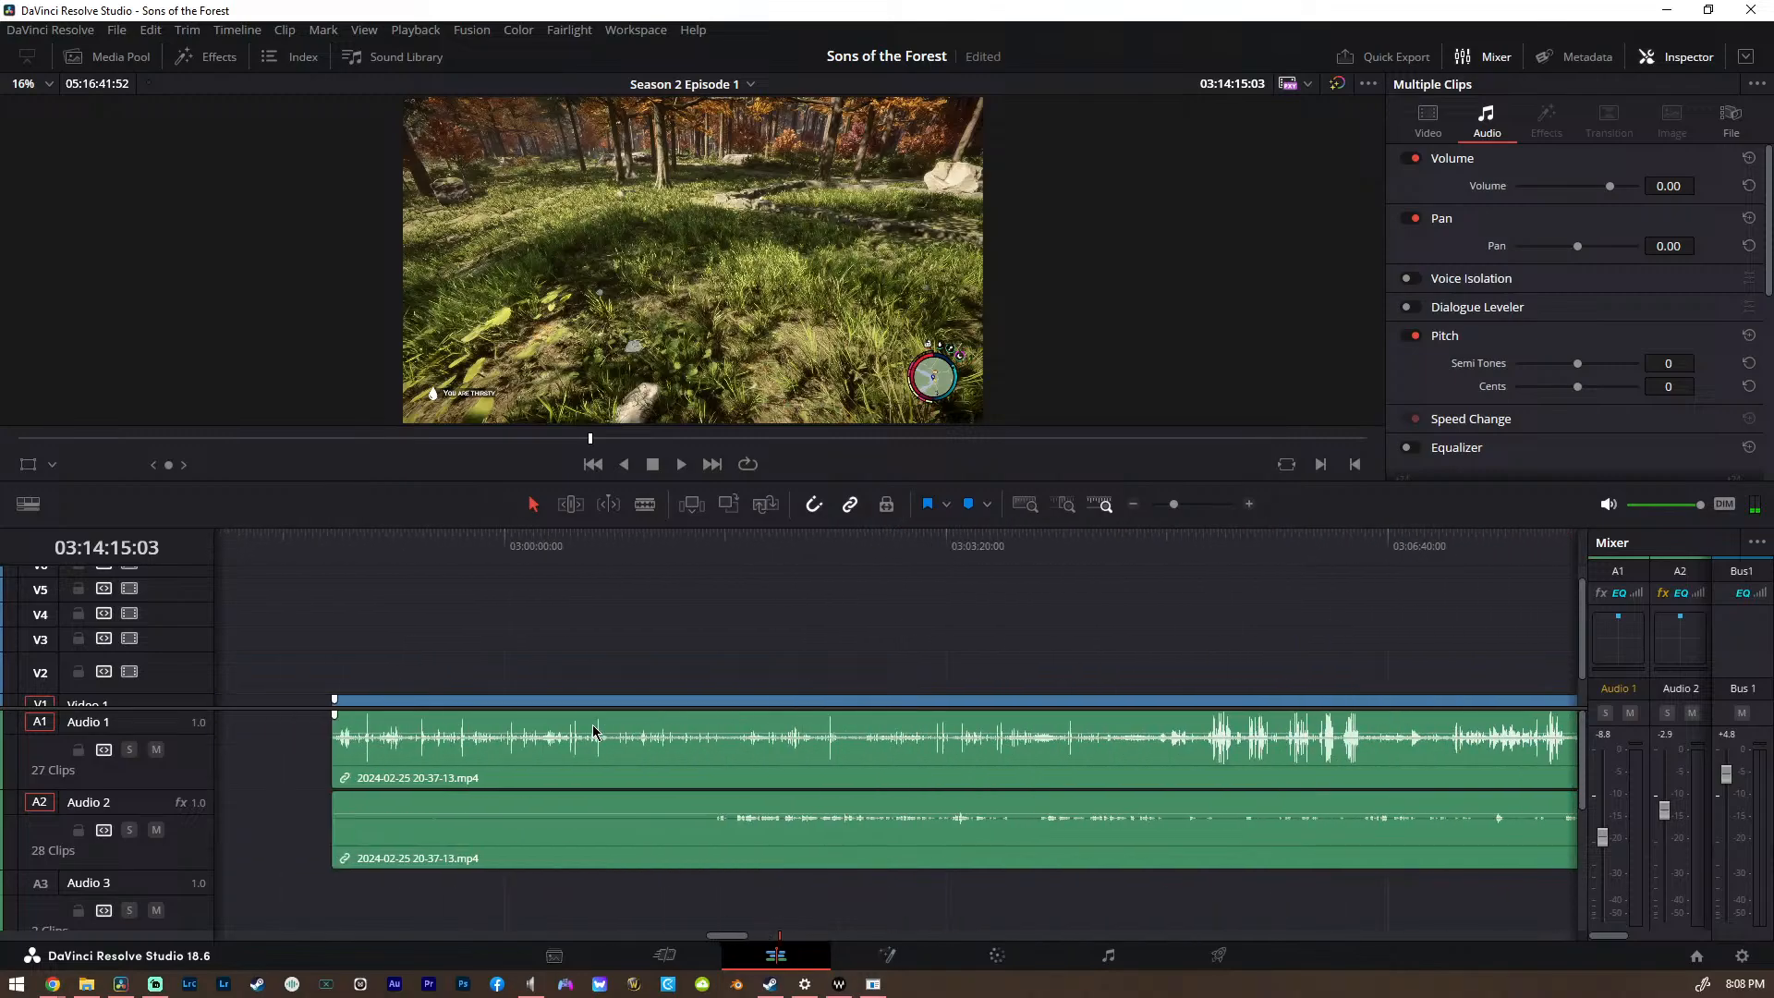
{"action": "left_click", "coordinate": [891, 568]}
{"action": "left_click", "coordinate": [819, 772]}
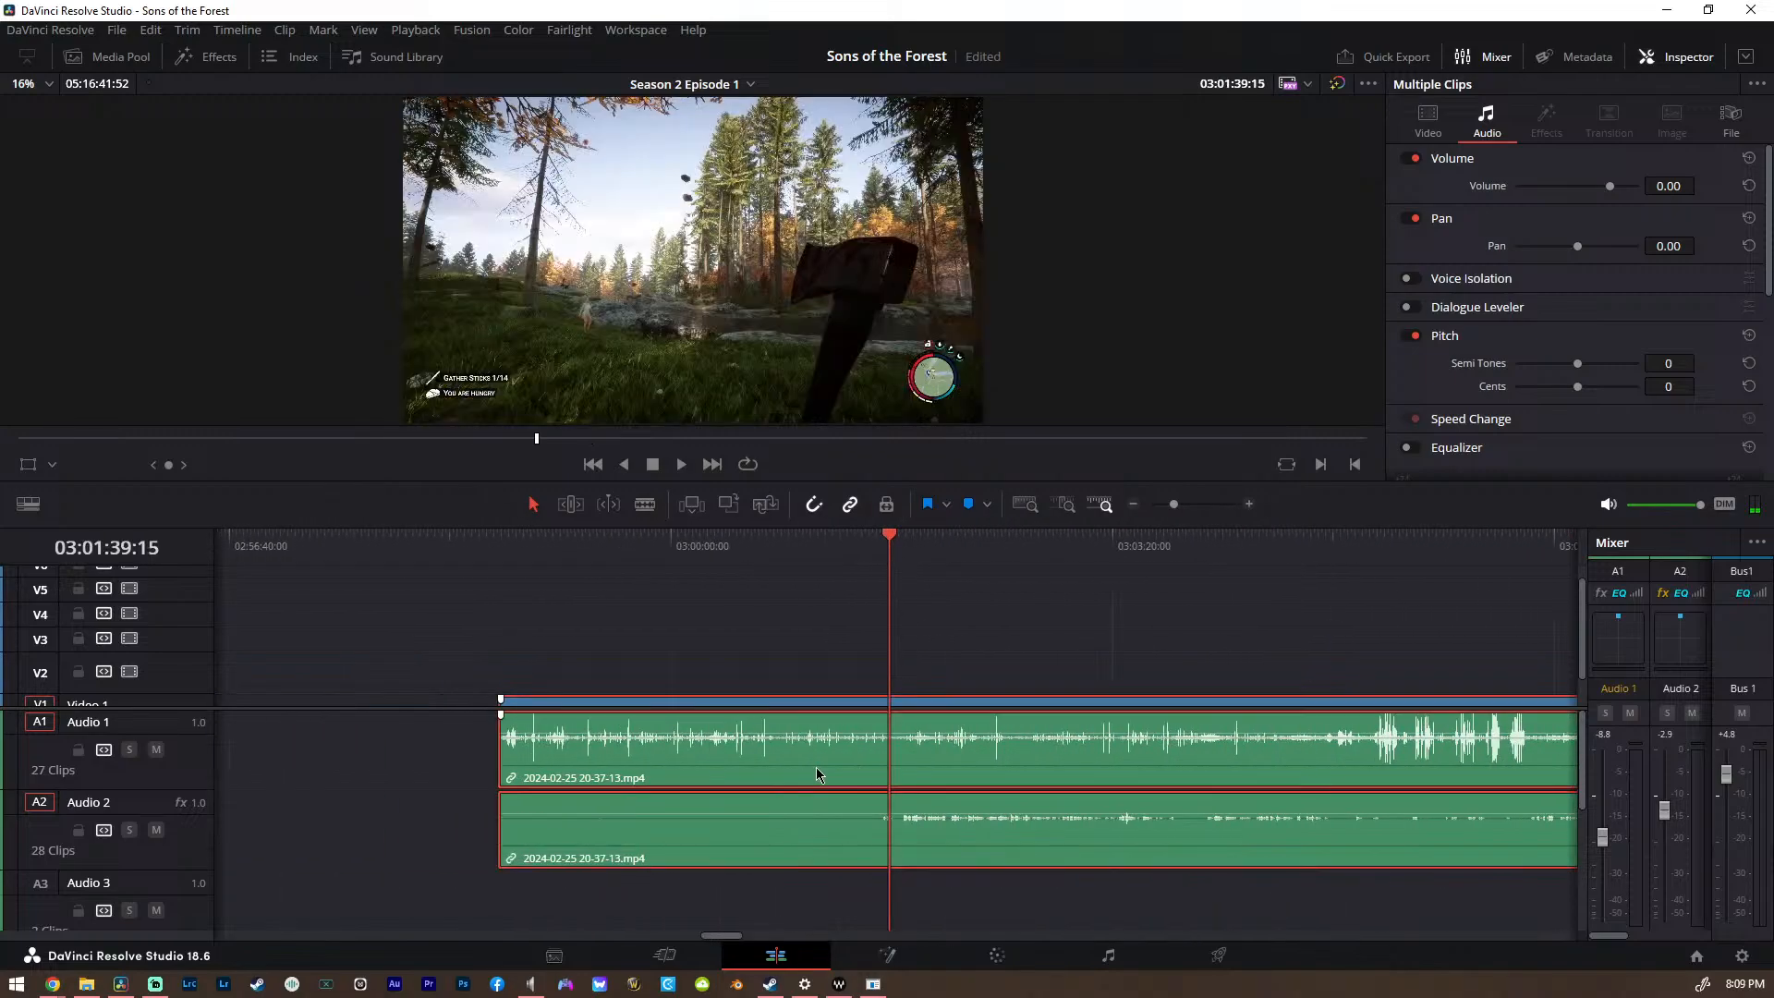
{"action": "scroll", "coordinate": [796, 648], "scroll_direction": "down", "scroll_amount": 1}
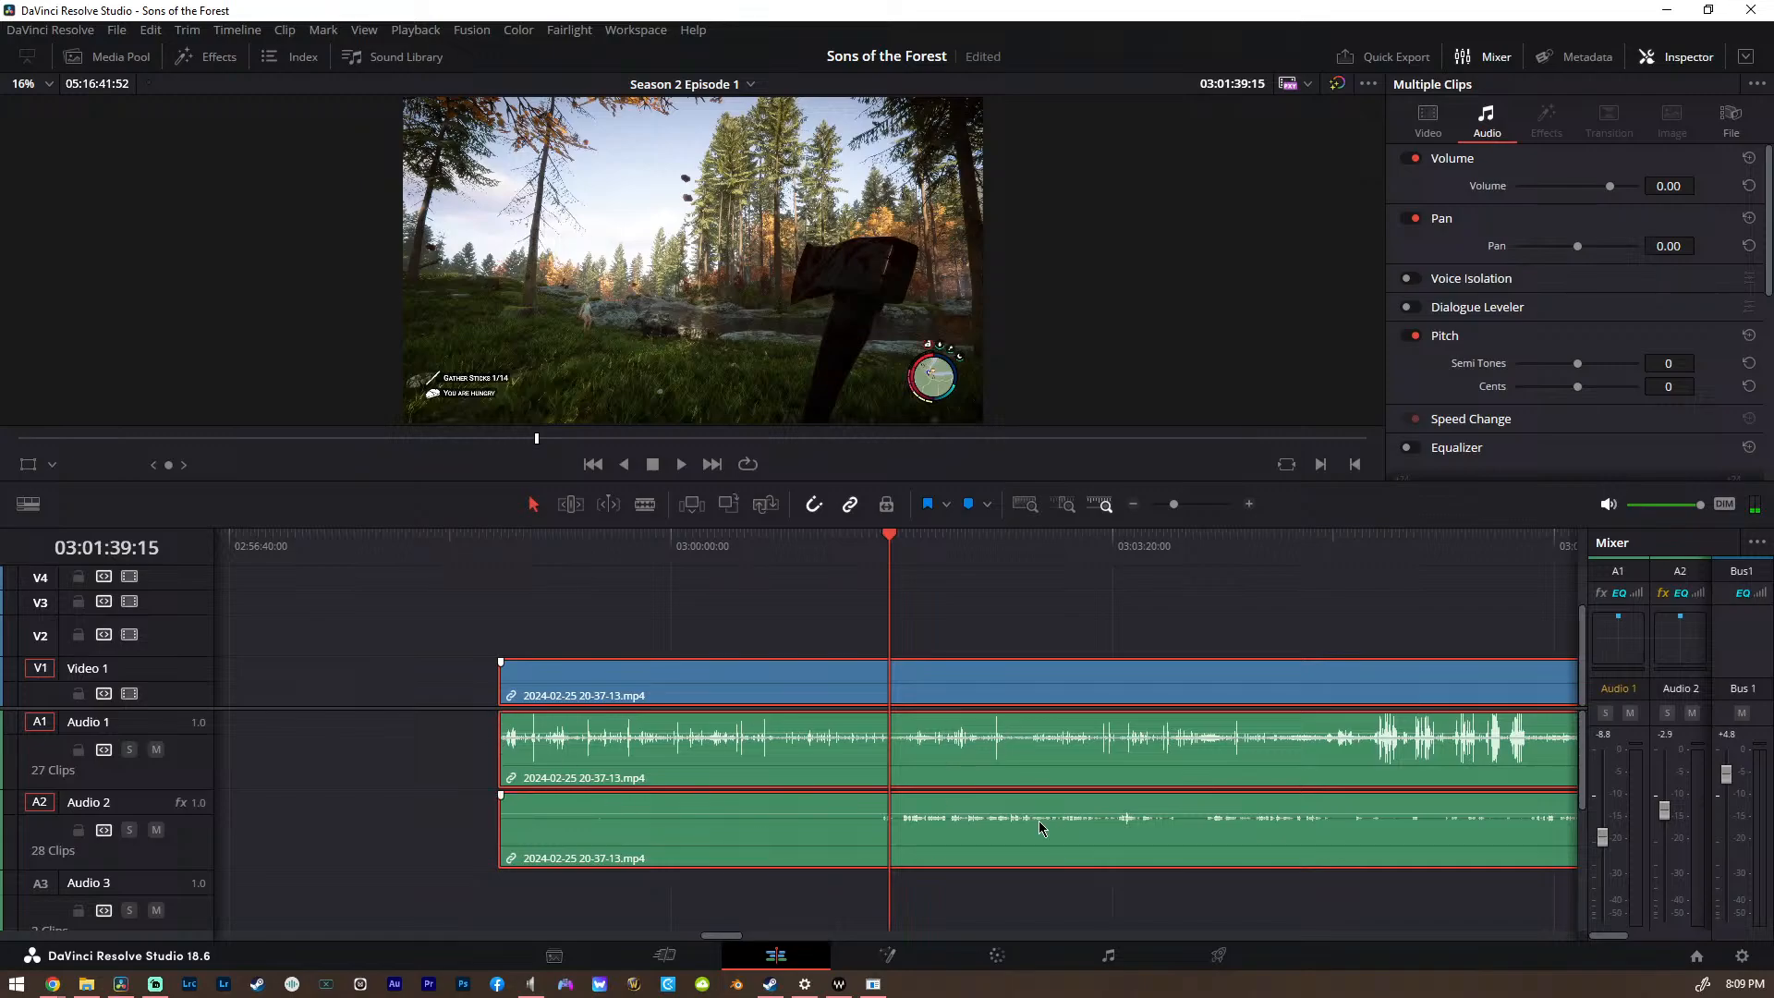
{"action": "scroll", "coordinate": [997, 759], "scroll_direction": "up", "scroll_amount": 2}
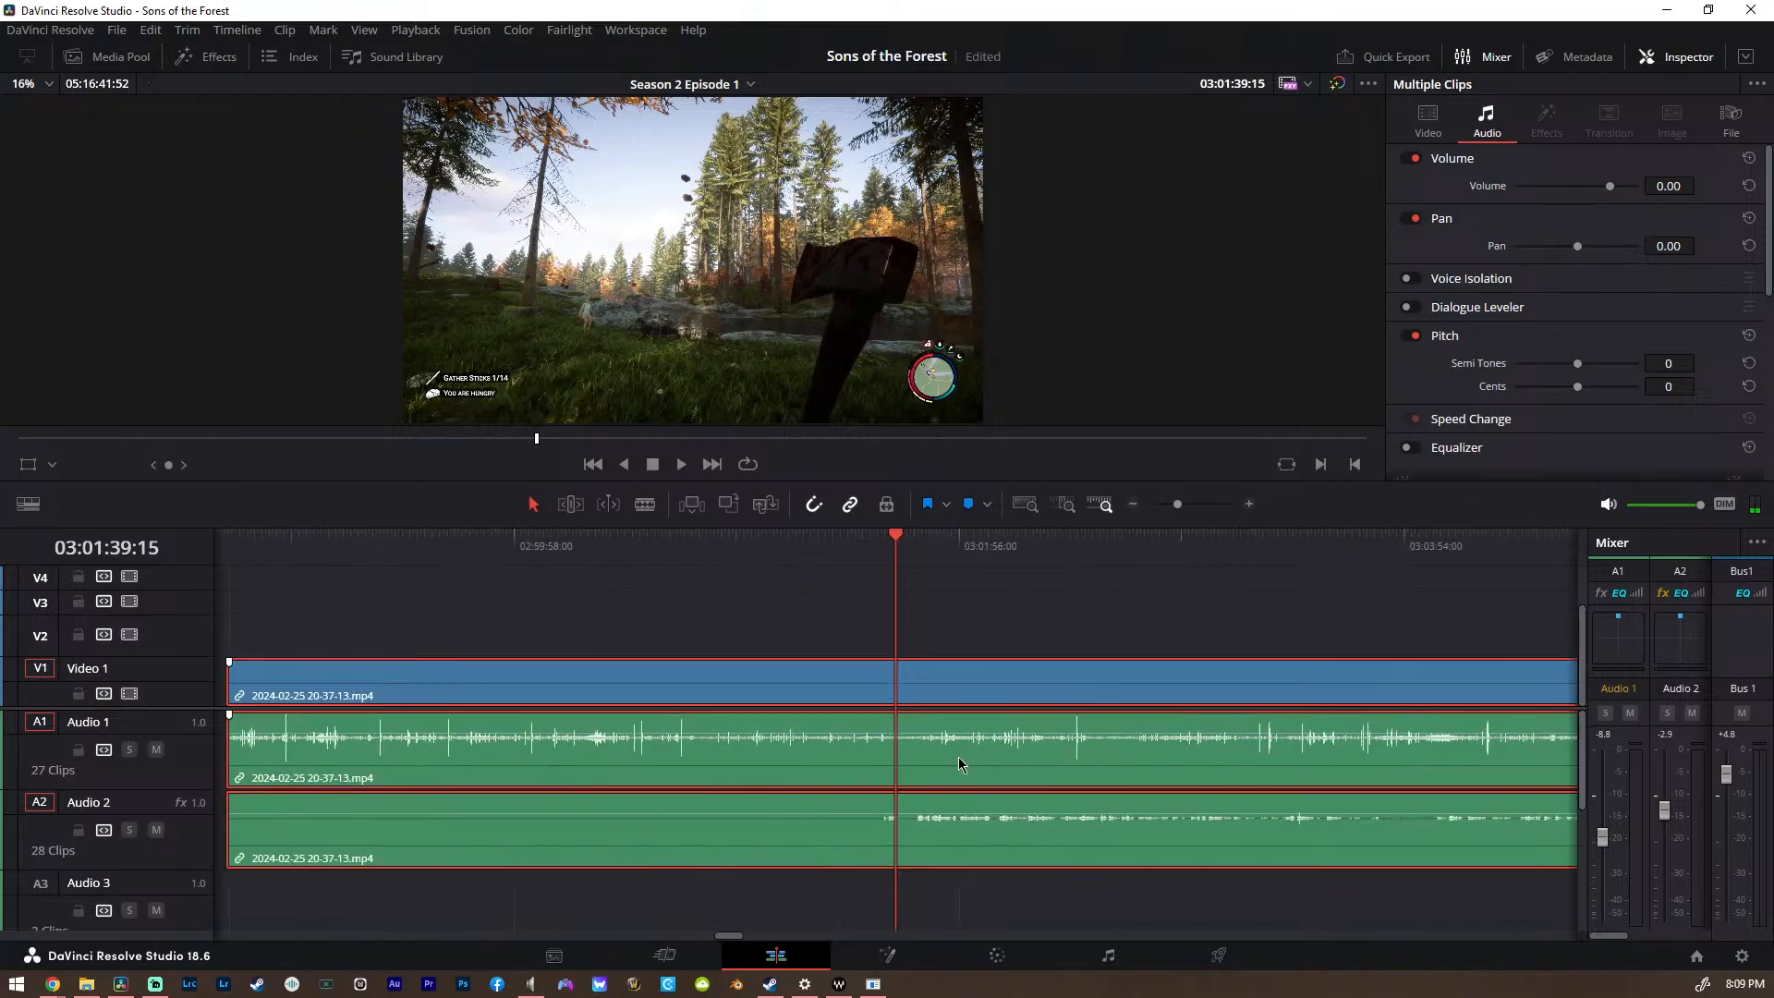
Play the beginning of the clip's continuous Audio 2 voice section and stop at 03:01:45:01
{"action": "left_click", "coordinate": [910, 544]}
{"action": "scroll", "coordinate": [952, 584], "scroll_direction": "up", "scroll_amount": 5}
{"action": "key", "text": "space"}
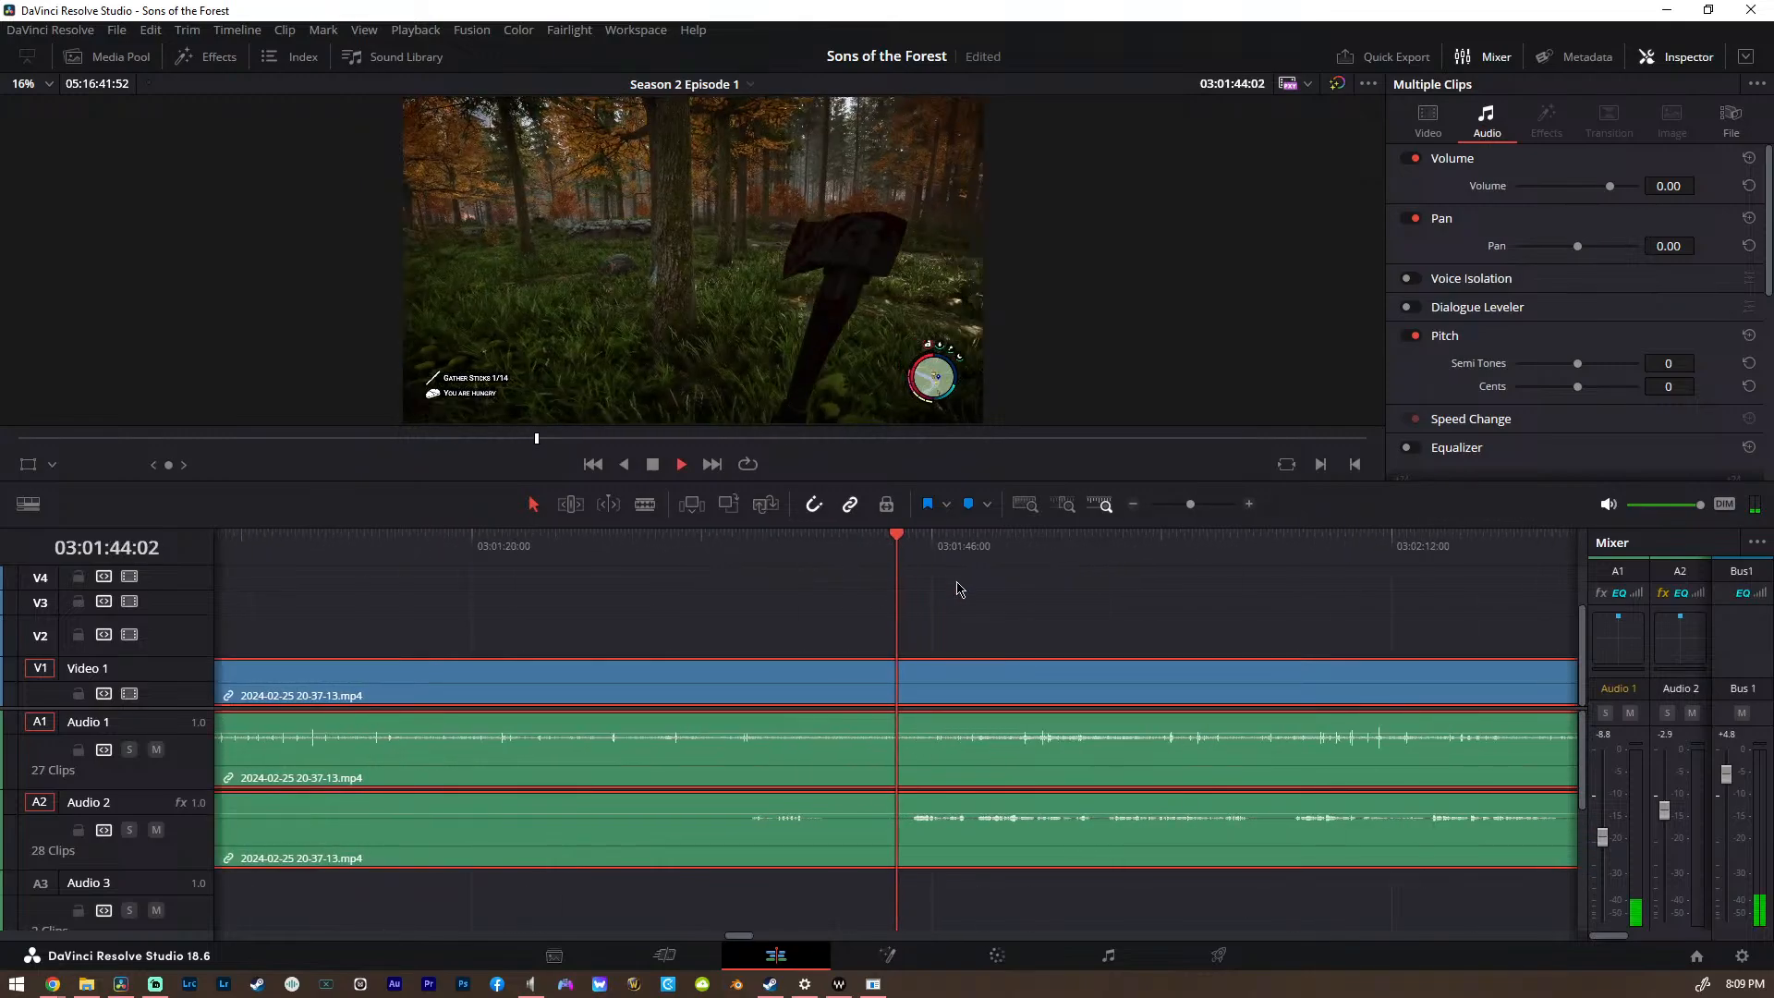
{"action": "key", "text": "space"}
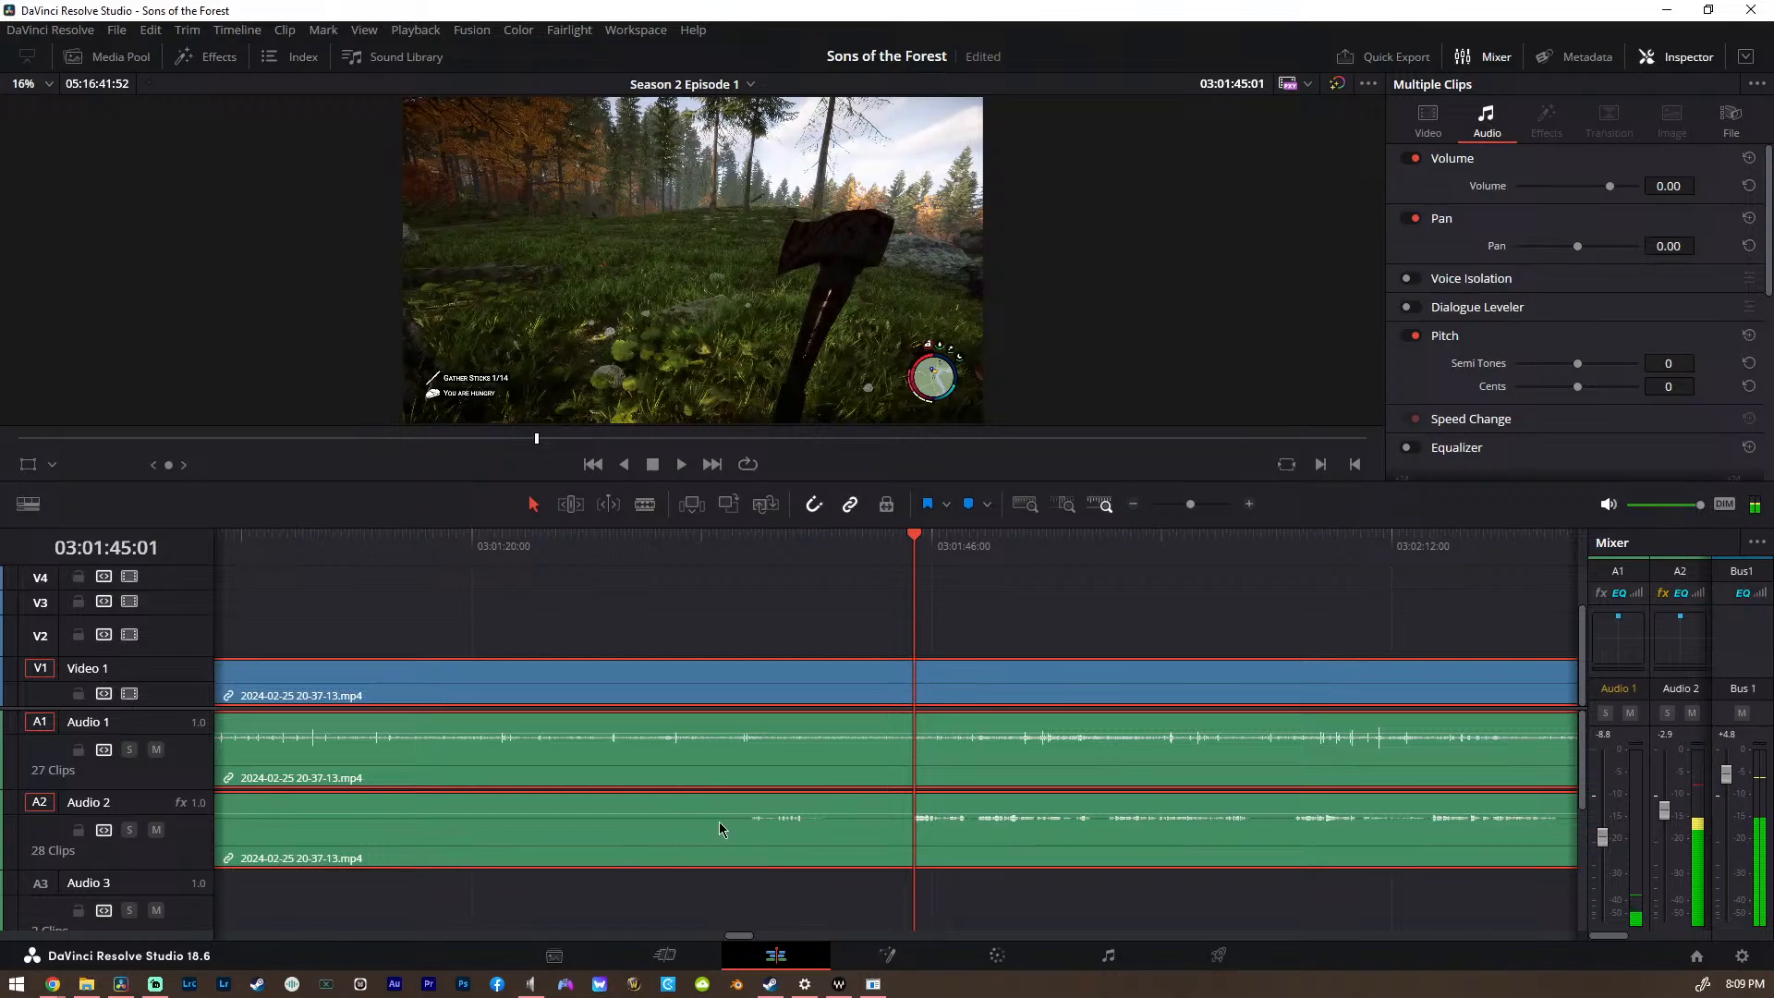
{"action": "scroll", "coordinate": [730, 822], "scroll_direction": "down", "scroll_amount": 5}
{"action": "scroll", "coordinate": [887, 828], "scroll_direction": "down", "scroll_amount": 1}
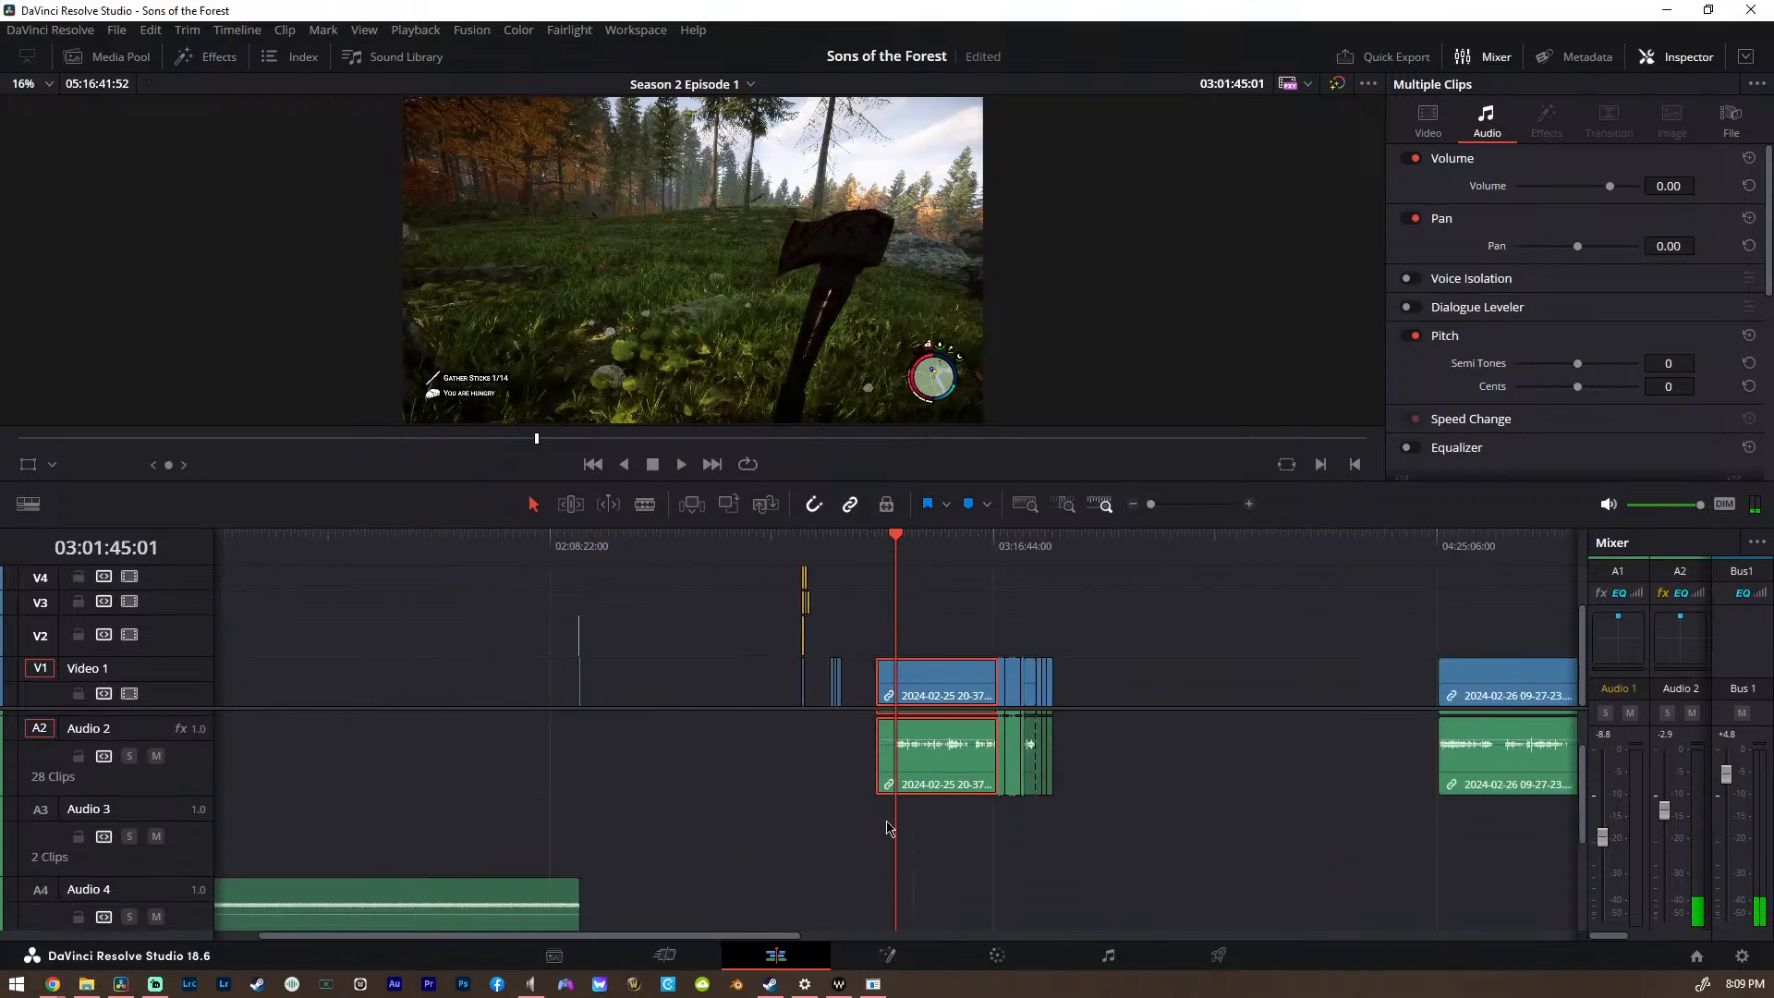
{"action": "scroll", "coordinate": [974, 836], "scroll_direction": "down", "scroll_amount": 4}
{"action": "scroll", "coordinate": [974, 836], "scroll_direction": "up", "scroll_amount": 5}
{"action": "right_click", "coordinate": [939, 811]}
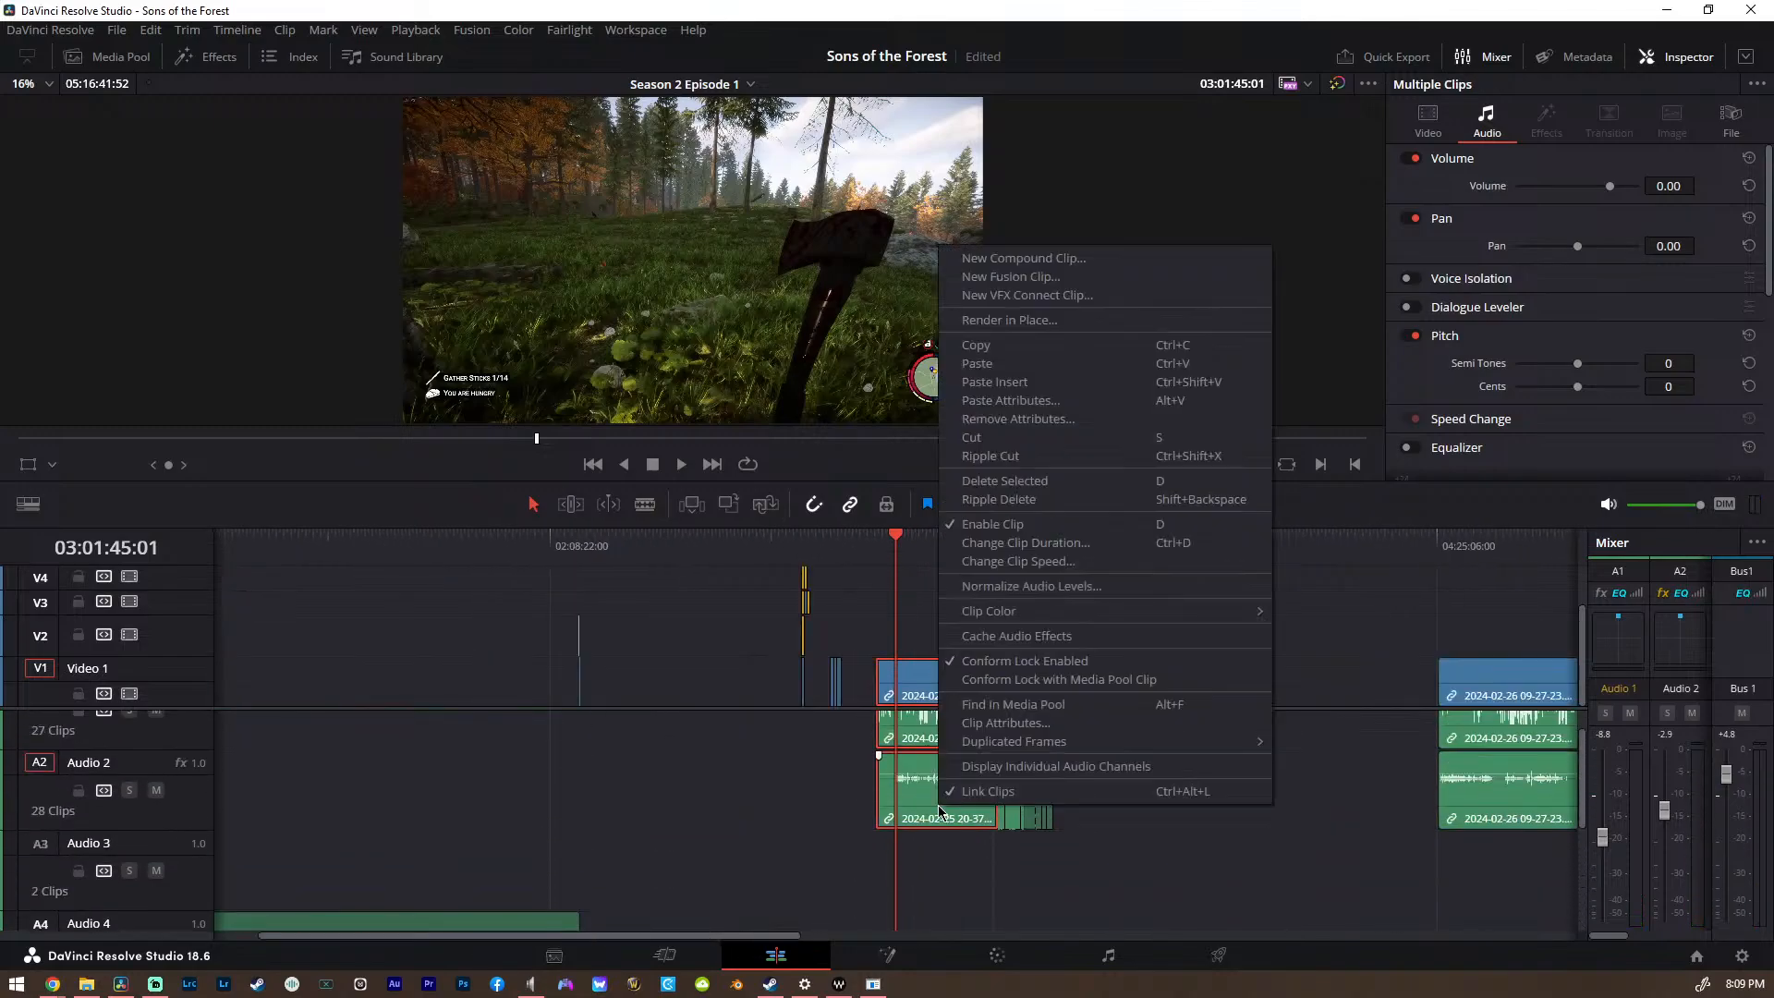
{"action": "left_click", "coordinate": [988, 790]}
{"action": "left_click", "coordinate": [914, 818]}
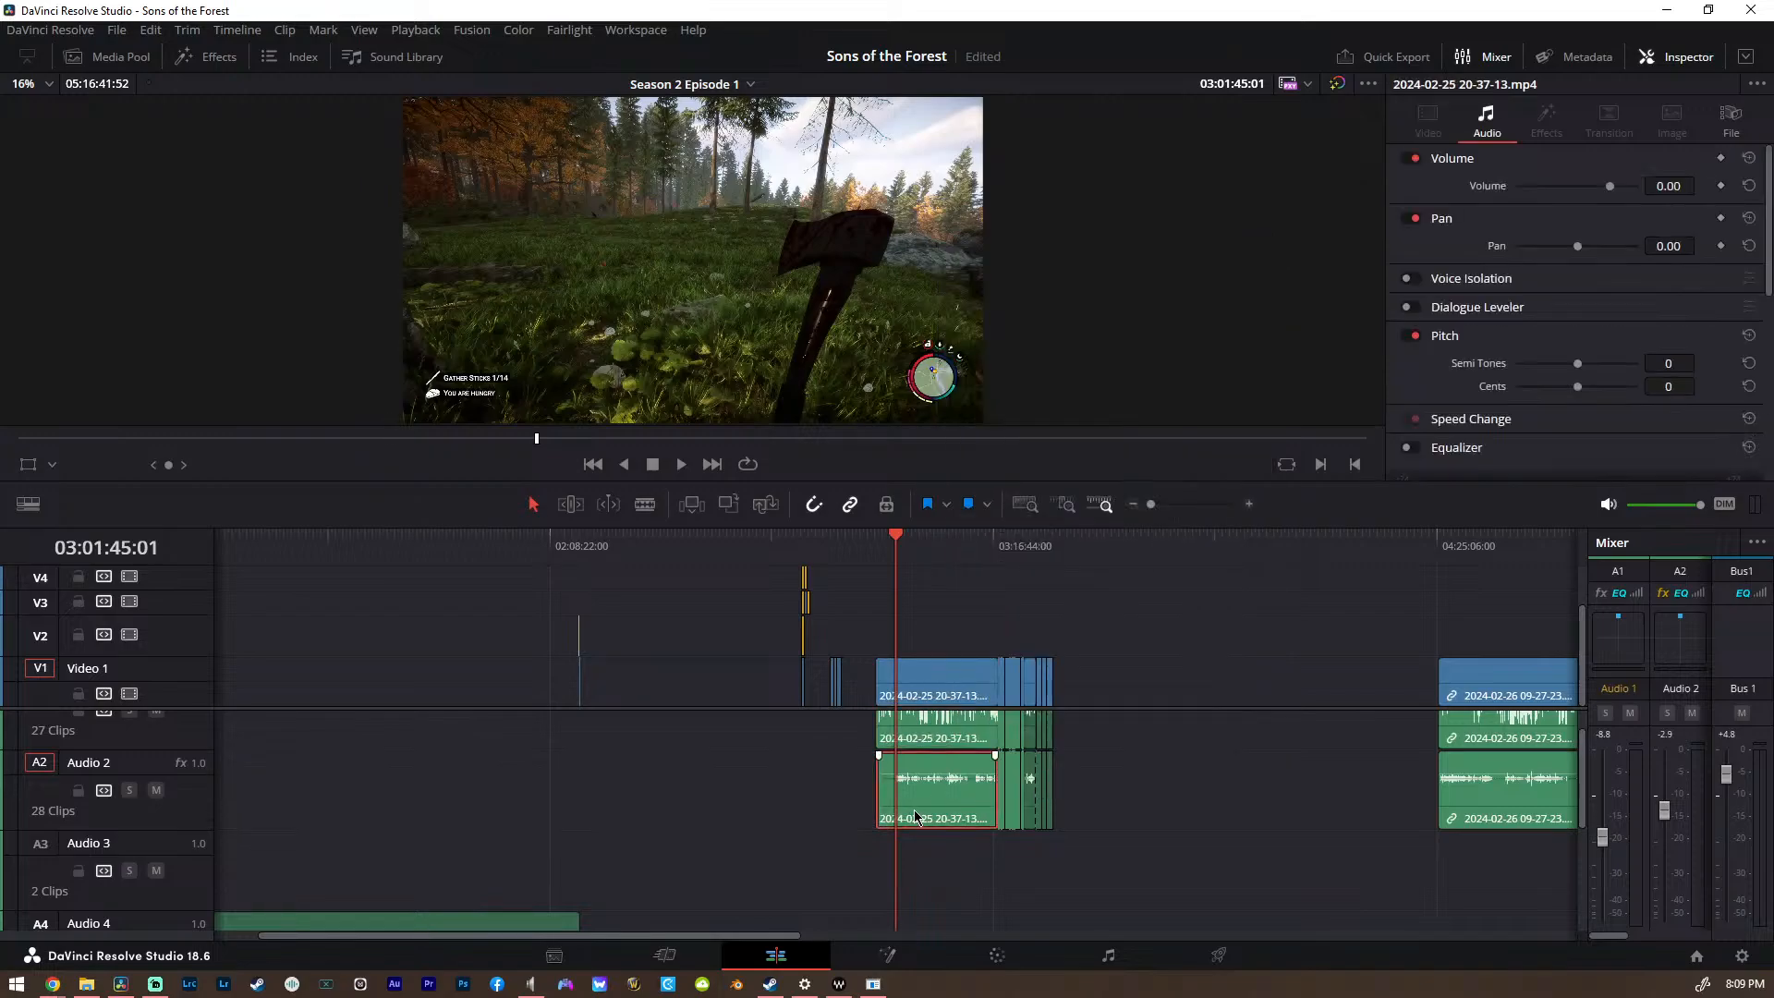
Move the unlinked Audio 2 clip down to the VO track at the same timeline position
{"action": "left_click_drag", "start_coordinate": [915, 818], "coordinate": [921, 898]}
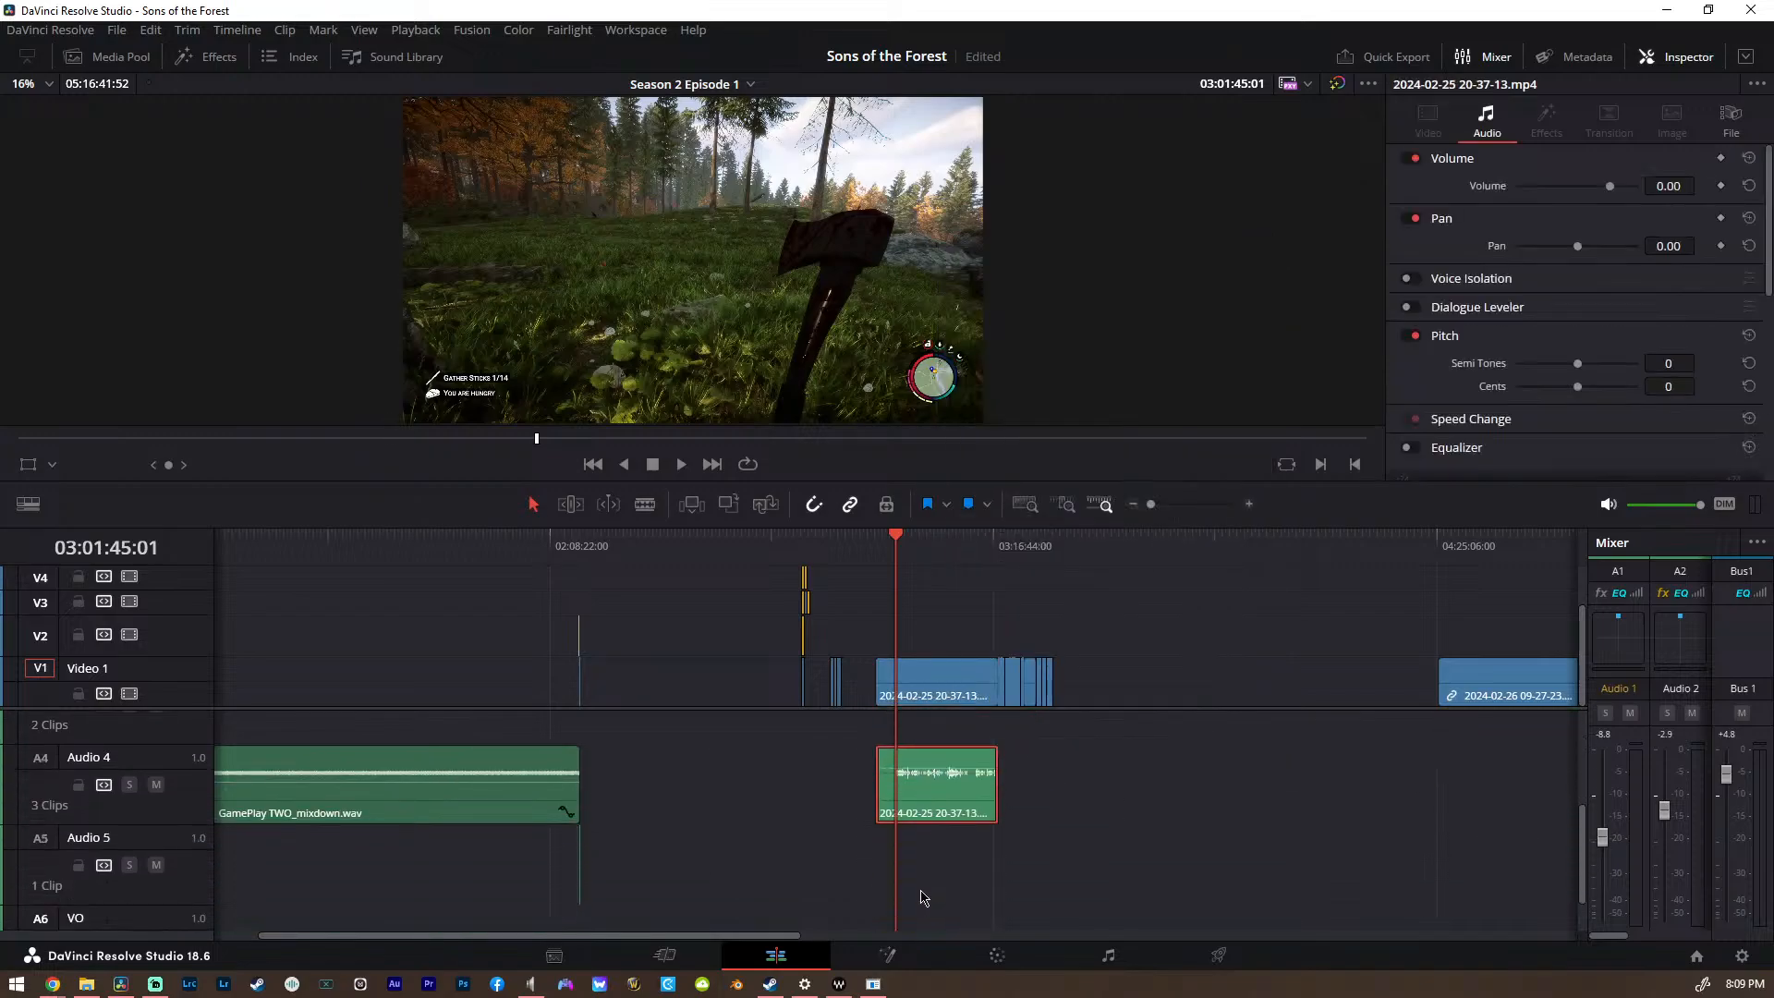
{"action": "scroll", "coordinate": [921, 898], "scroll_direction": "down", "scroll_amount": 2}
{"action": "left_click_drag", "start_coordinate": [915, 741], "coordinate": [924, 901]}
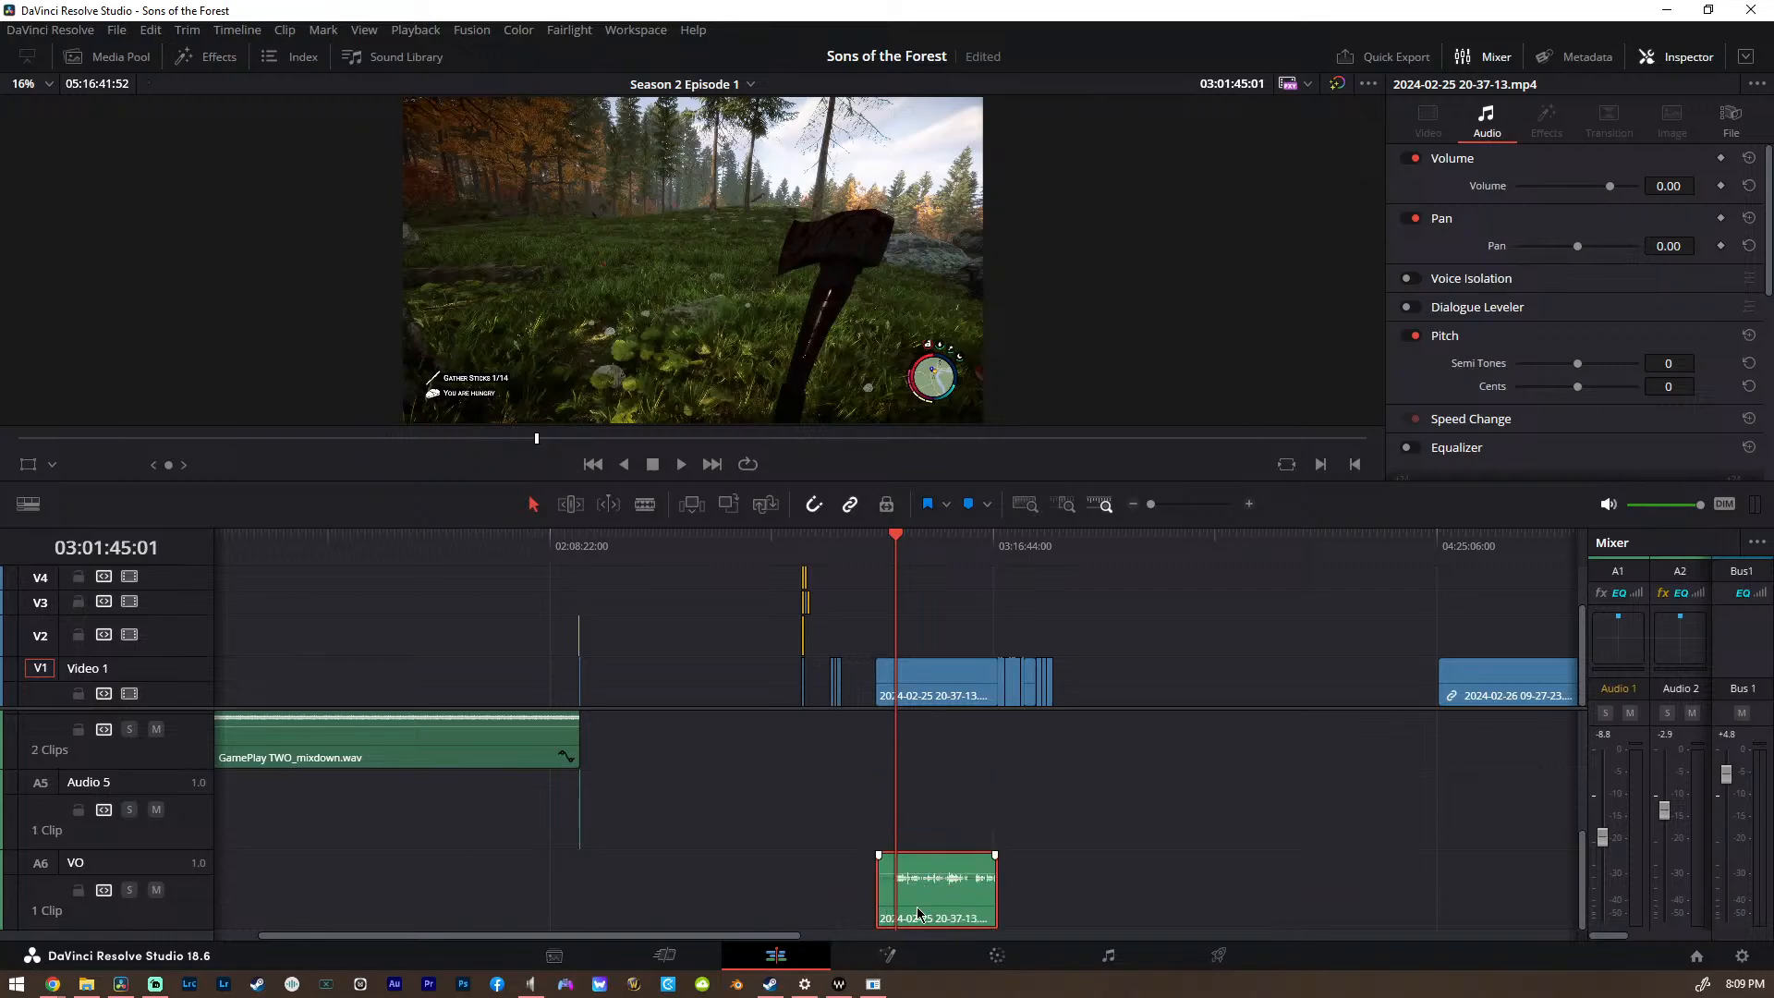
Solo the VO track and listen to its voice audio, stopping at 03:01:54:18
{"action": "key", "text": "space"}
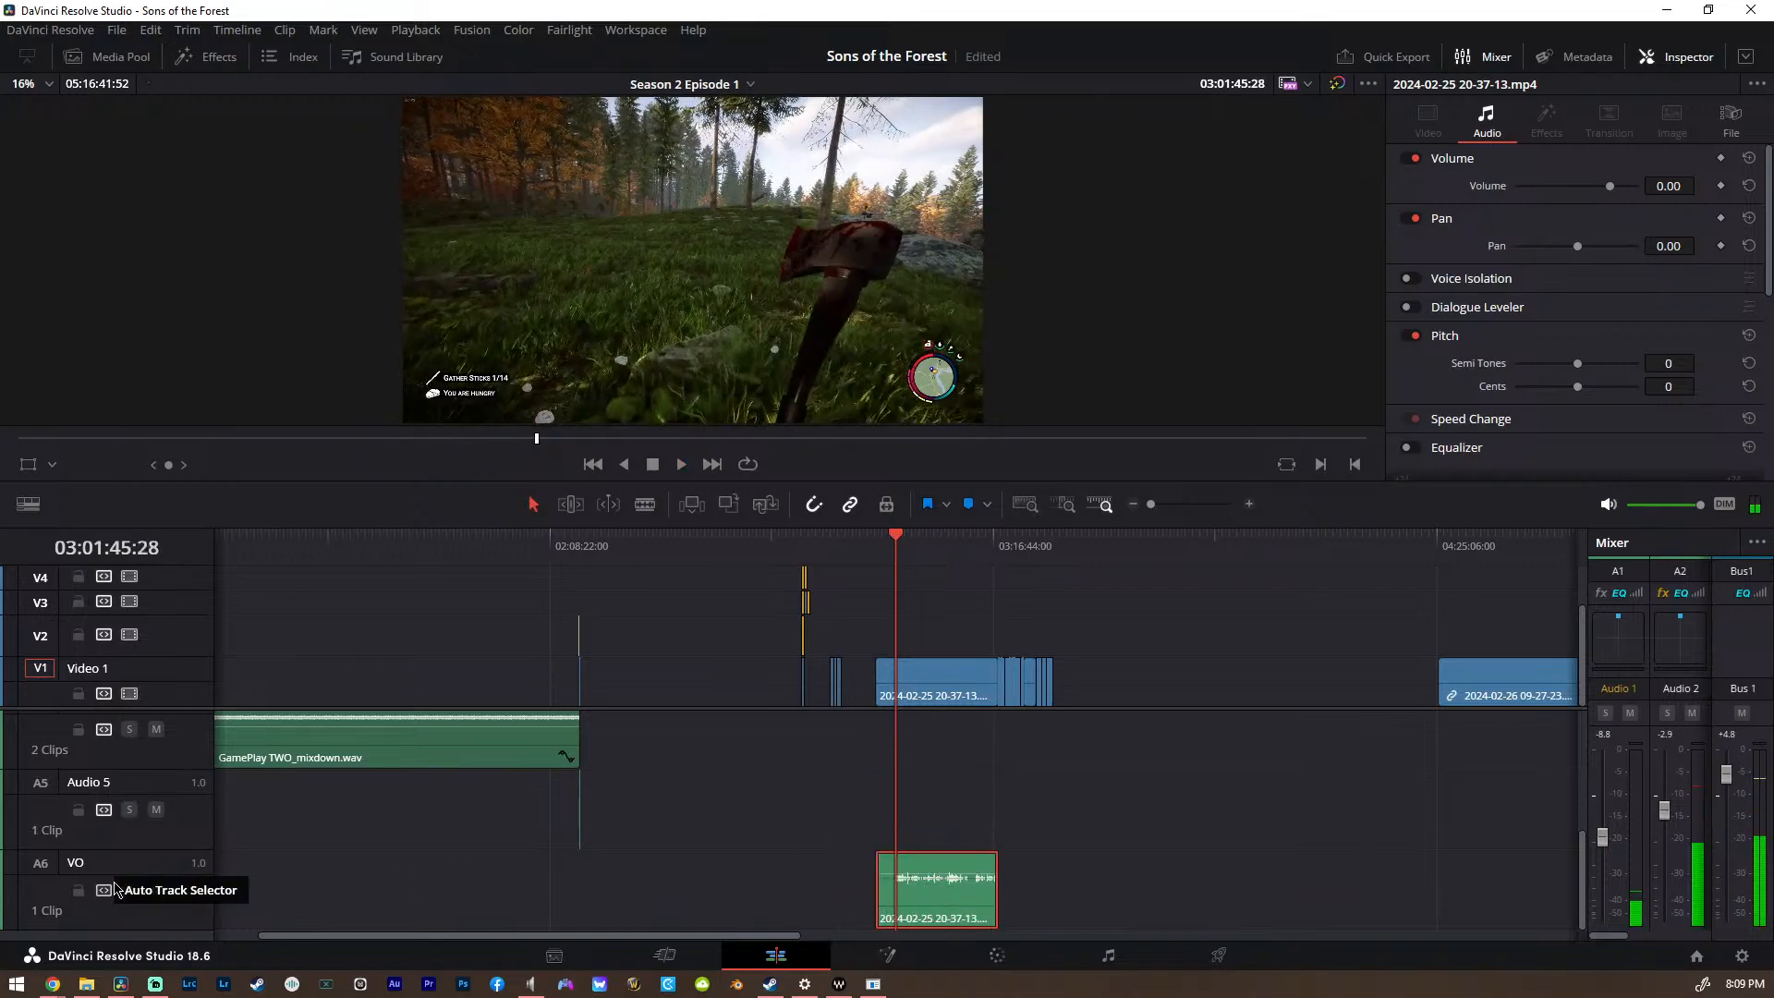
{"action": "left_click", "coordinate": [129, 890]}
{"action": "key", "text": "space"}
{"action": "scroll", "coordinate": [1018, 849], "scroll_direction": "up", "scroll_amount": 10}
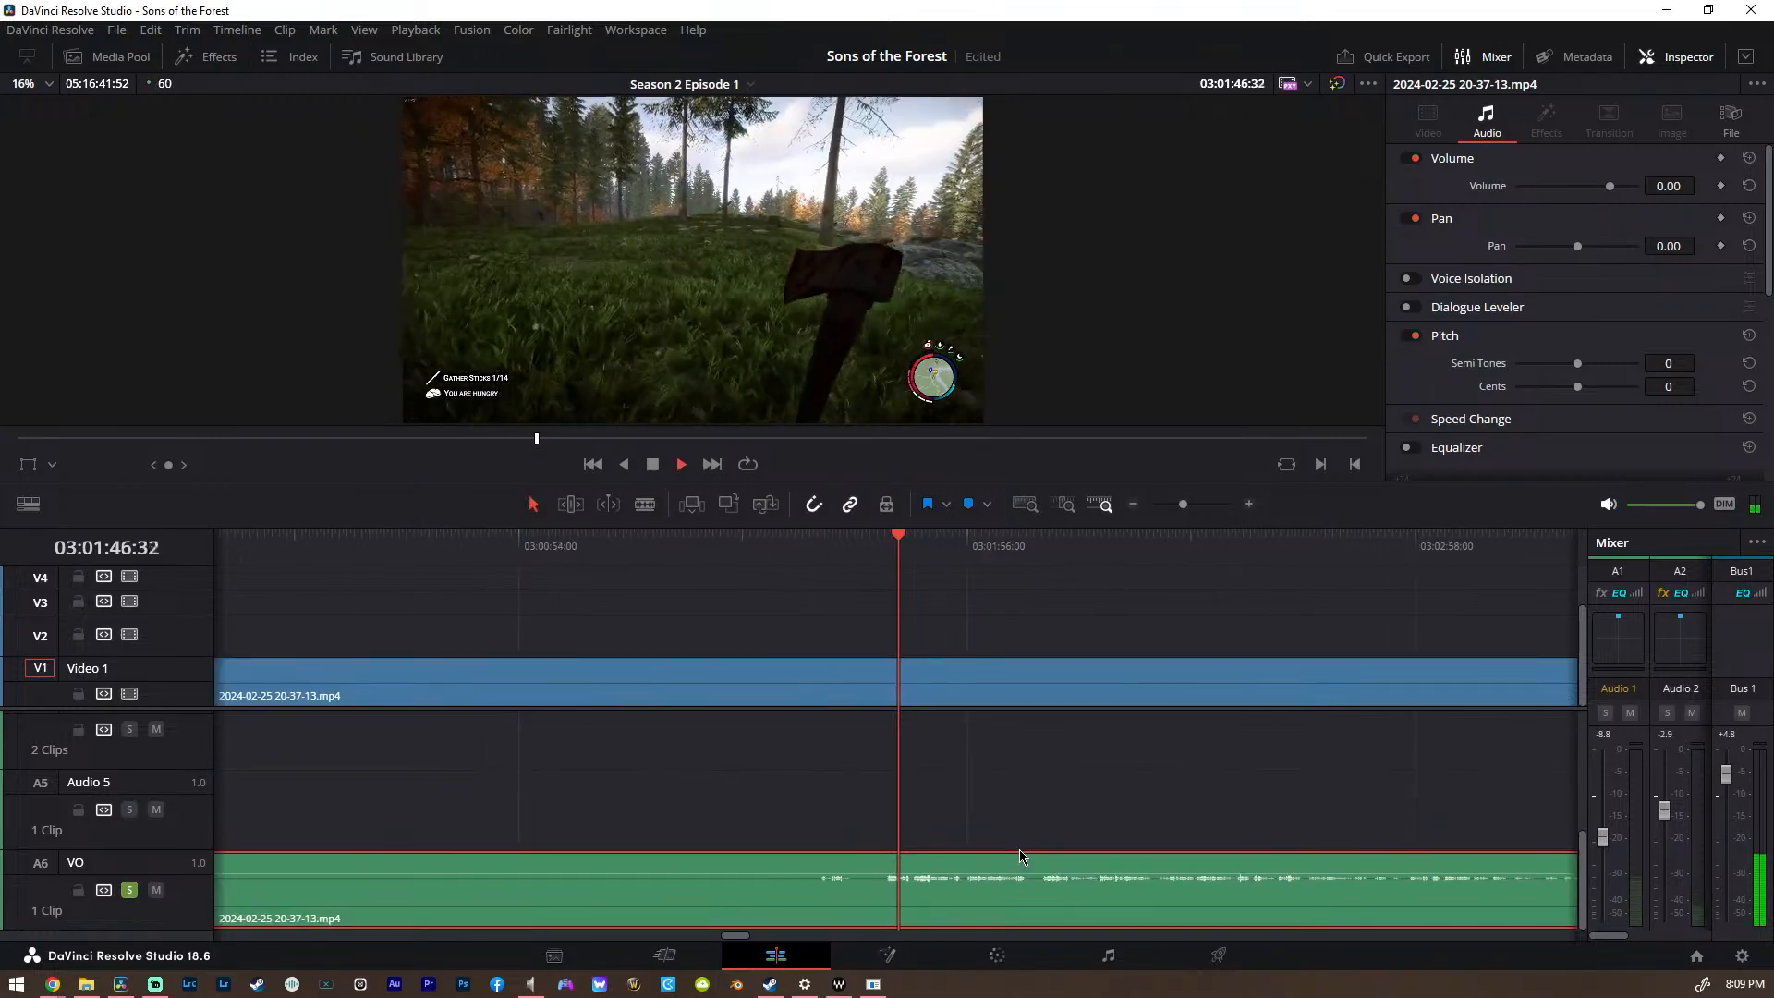
{"action": "scroll", "coordinate": [981, 846], "scroll_direction": "down", "scroll_amount": 10}
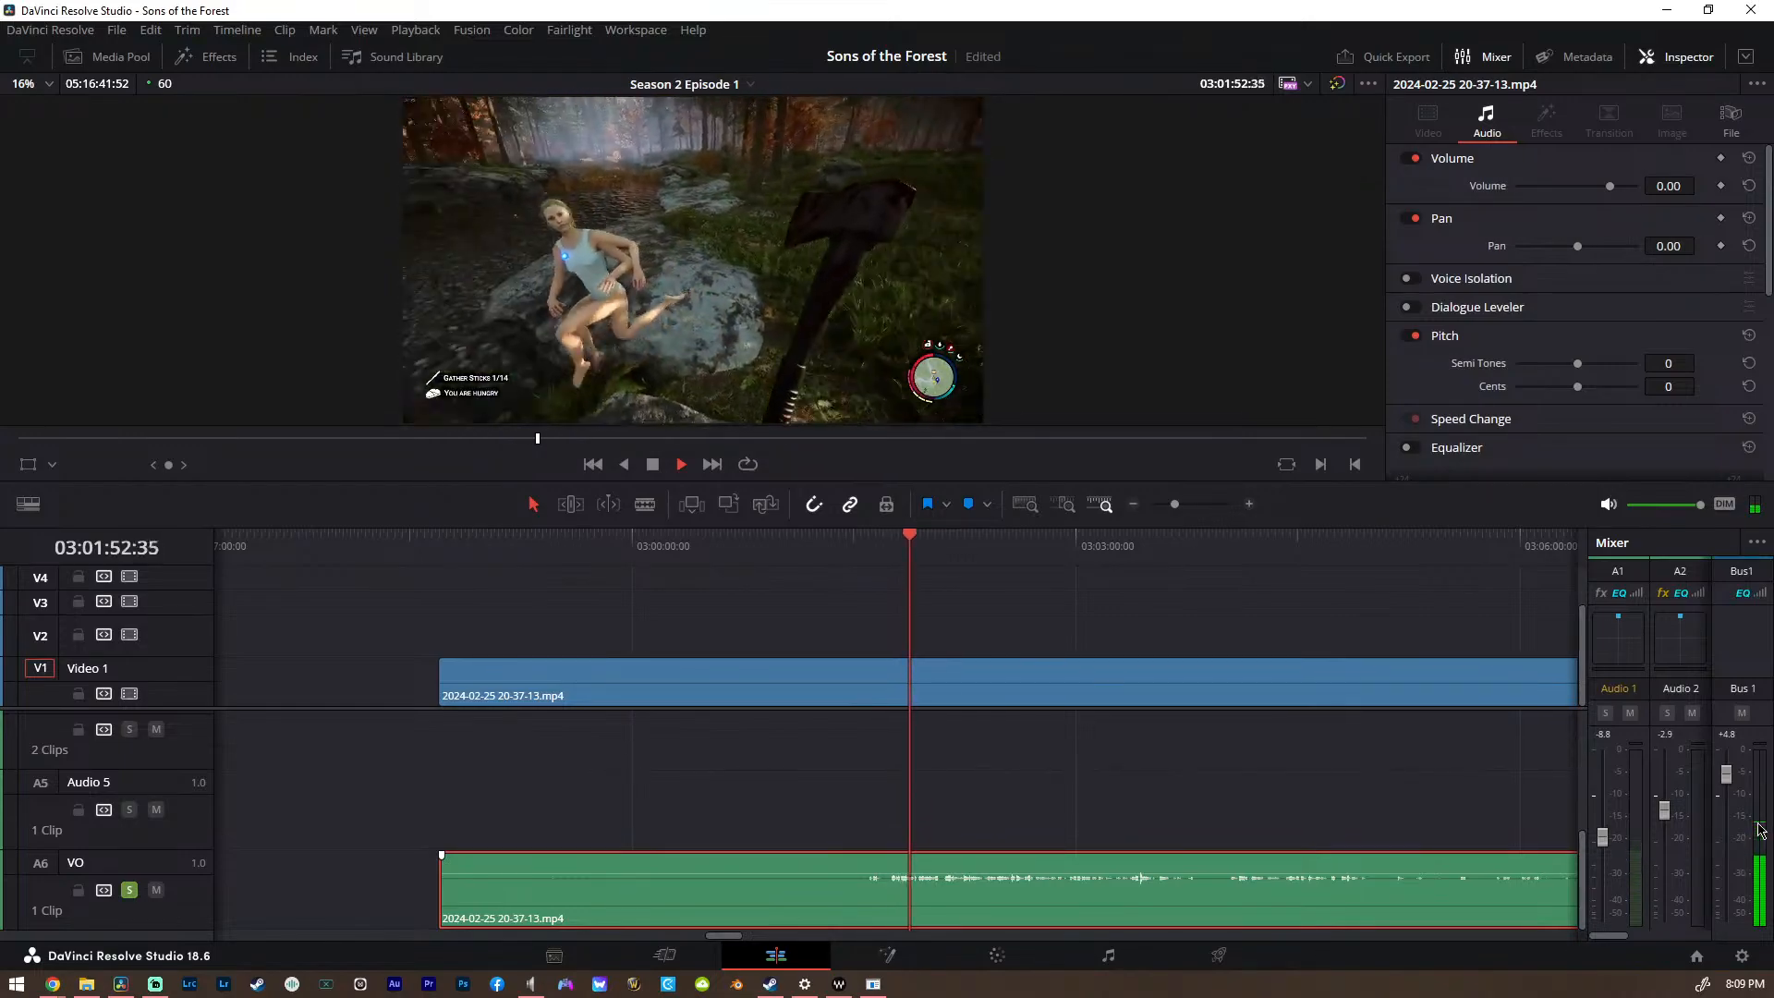
{"action": "key", "text": "space"}
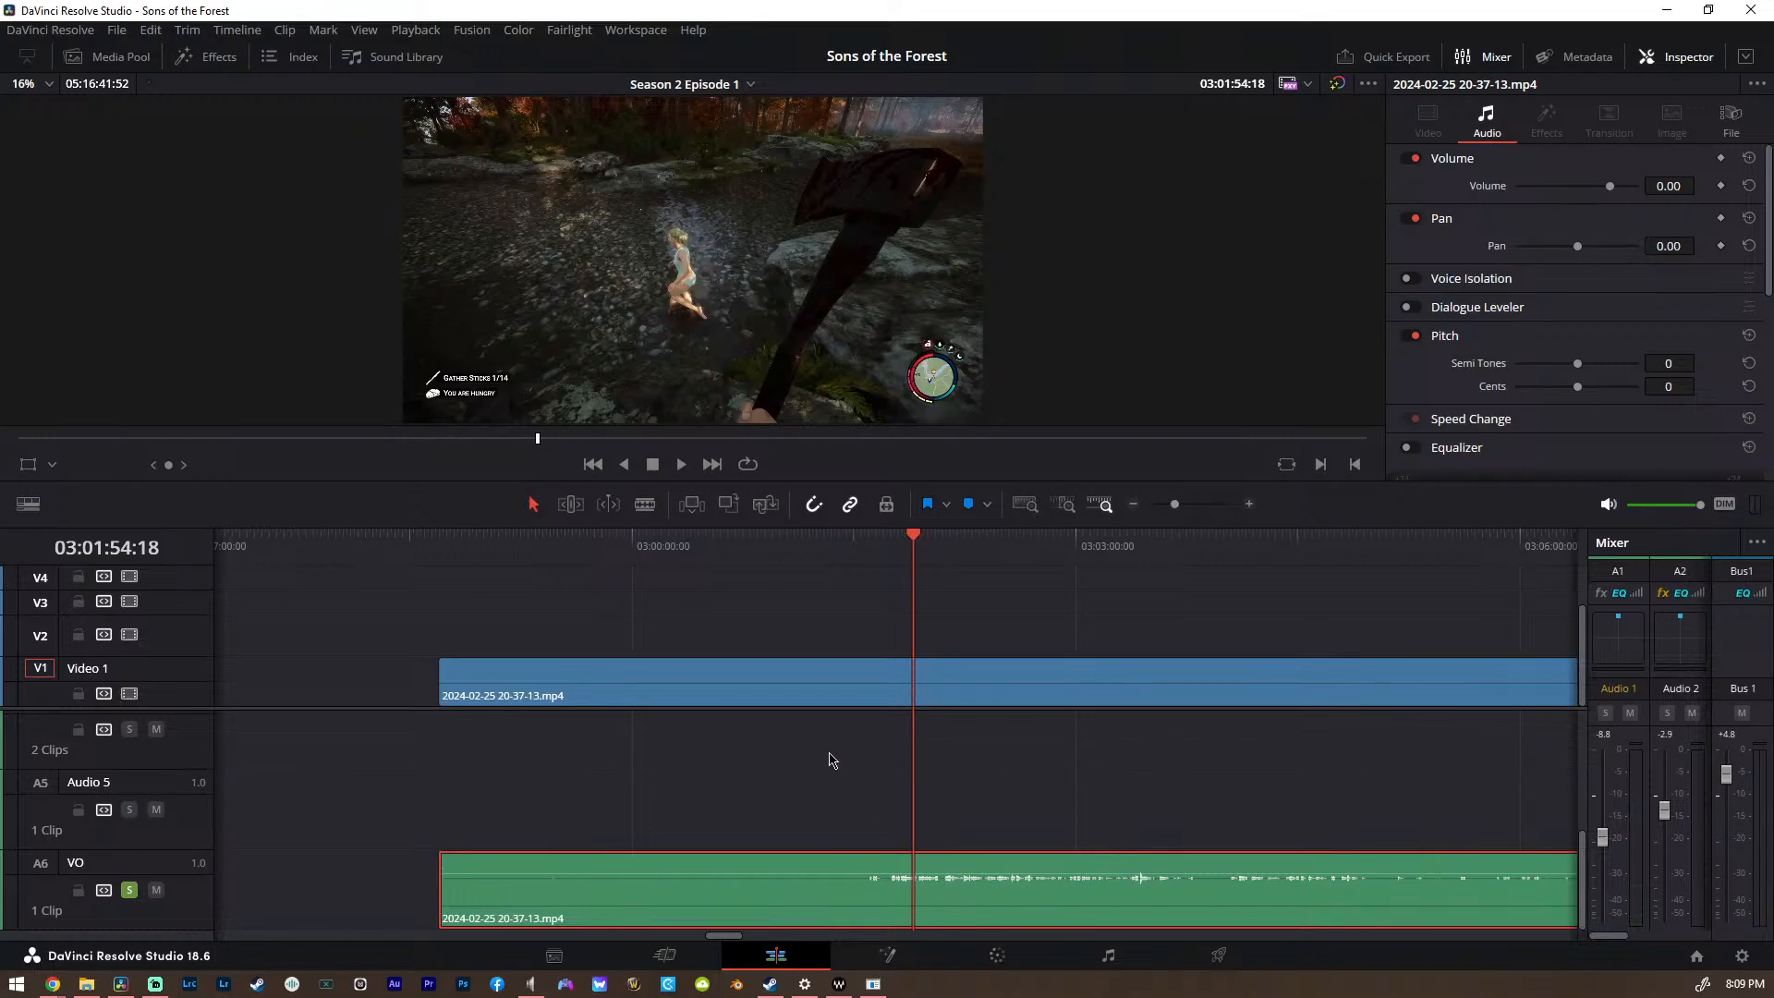
Return the voice clip from the VO track to its original position on Audio 2
{"action": "scroll", "coordinate": [828, 760], "scroll_direction": "up", "scroll_amount": 1}
{"action": "scroll", "coordinate": [828, 761], "scroll_direction": "down", "scroll_amount": 4}
{"action": "scroll", "coordinate": [924, 769], "scroll_direction": "up", "scroll_amount": 5}
{"action": "scroll", "coordinate": [899, 780], "scroll_direction": "down", "scroll_amount": 5}
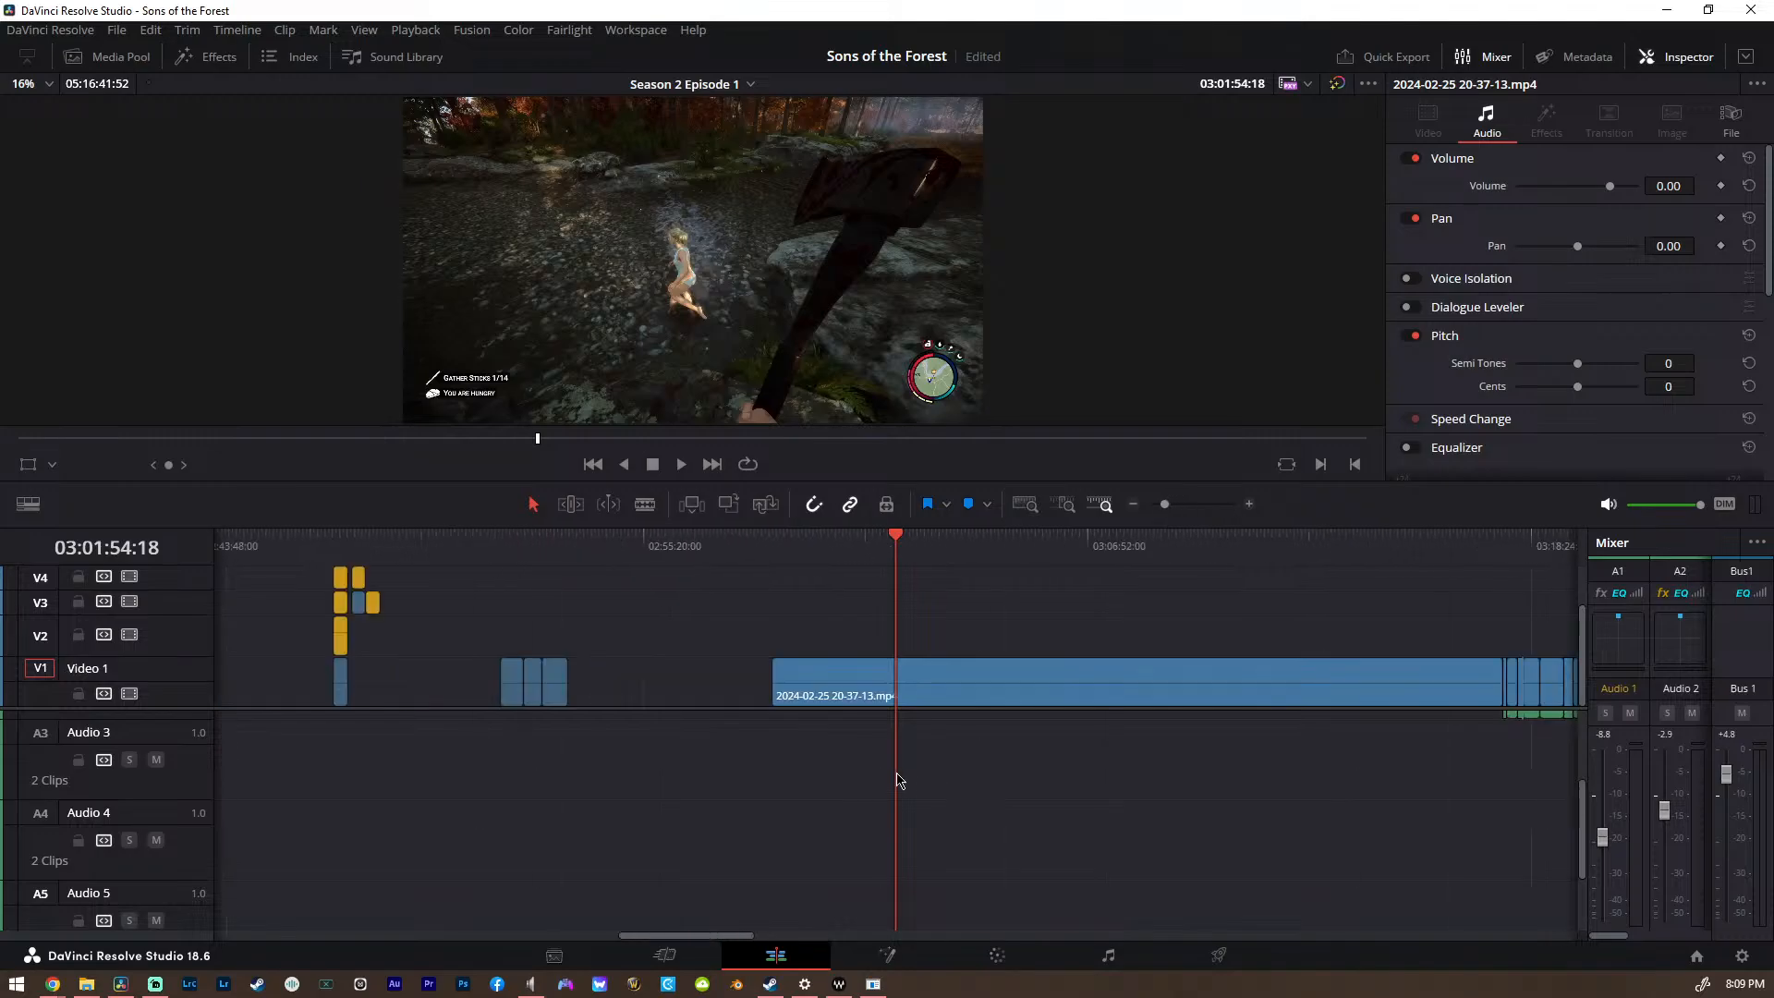
{"action": "scroll", "coordinate": [896, 790], "scroll_direction": "down", "scroll_amount": 2}
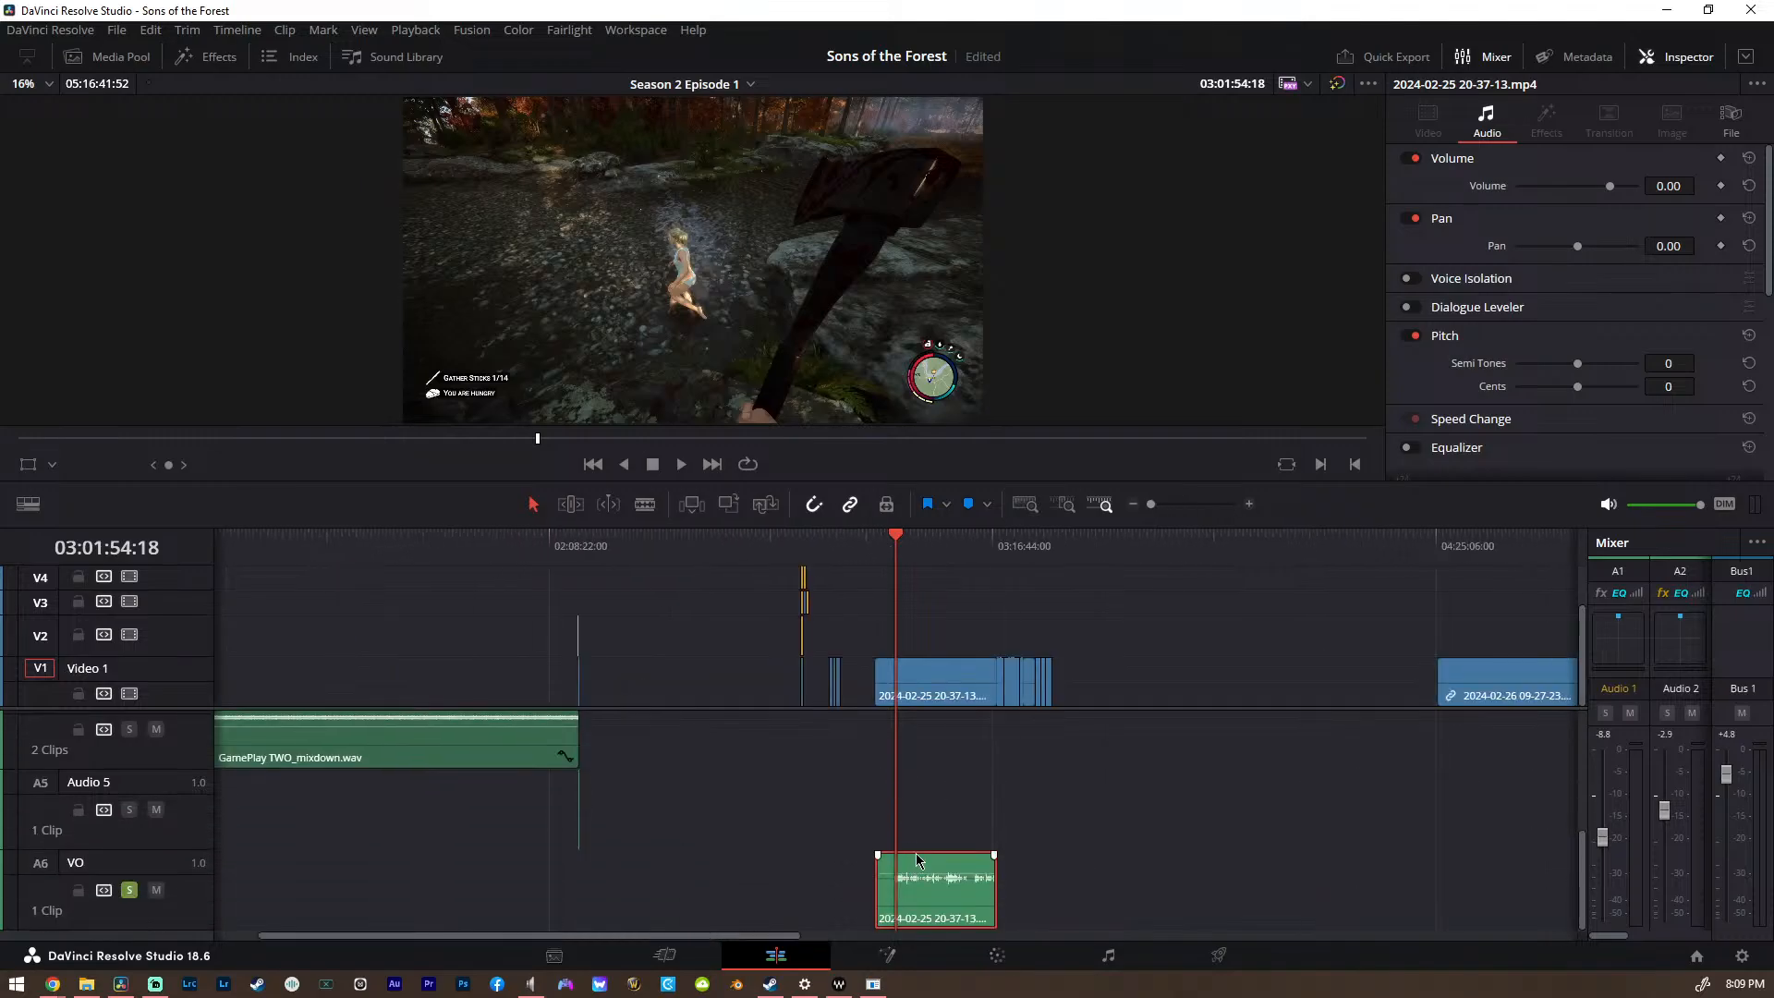
{"action": "left_click_drag", "start_coordinate": [916, 860], "coordinate": [924, 732]}
{"action": "scroll", "coordinate": [955, 850], "scroll_direction": "up", "scroll_amount": 2}
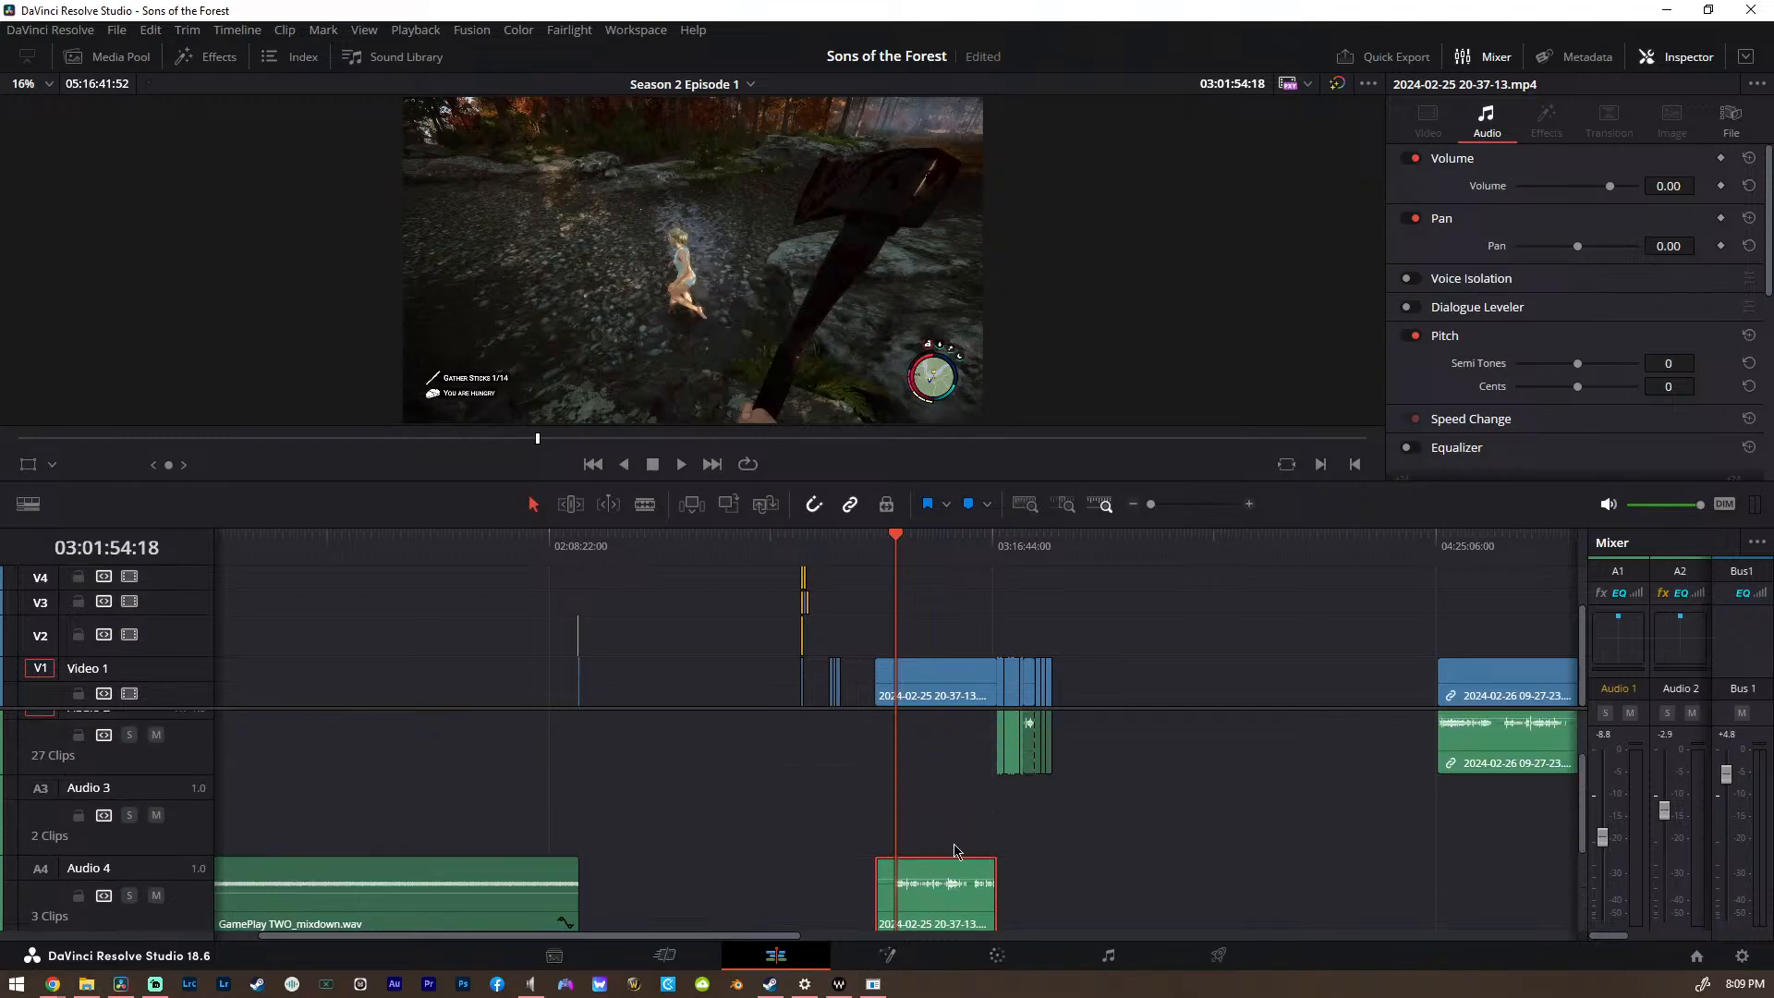
{"action": "left_click_drag", "start_coordinate": [928, 864], "coordinate": [903, 783]}
{"action": "scroll", "coordinate": [174, 735], "scroll_direction": "up", "scroll_amount": 2}
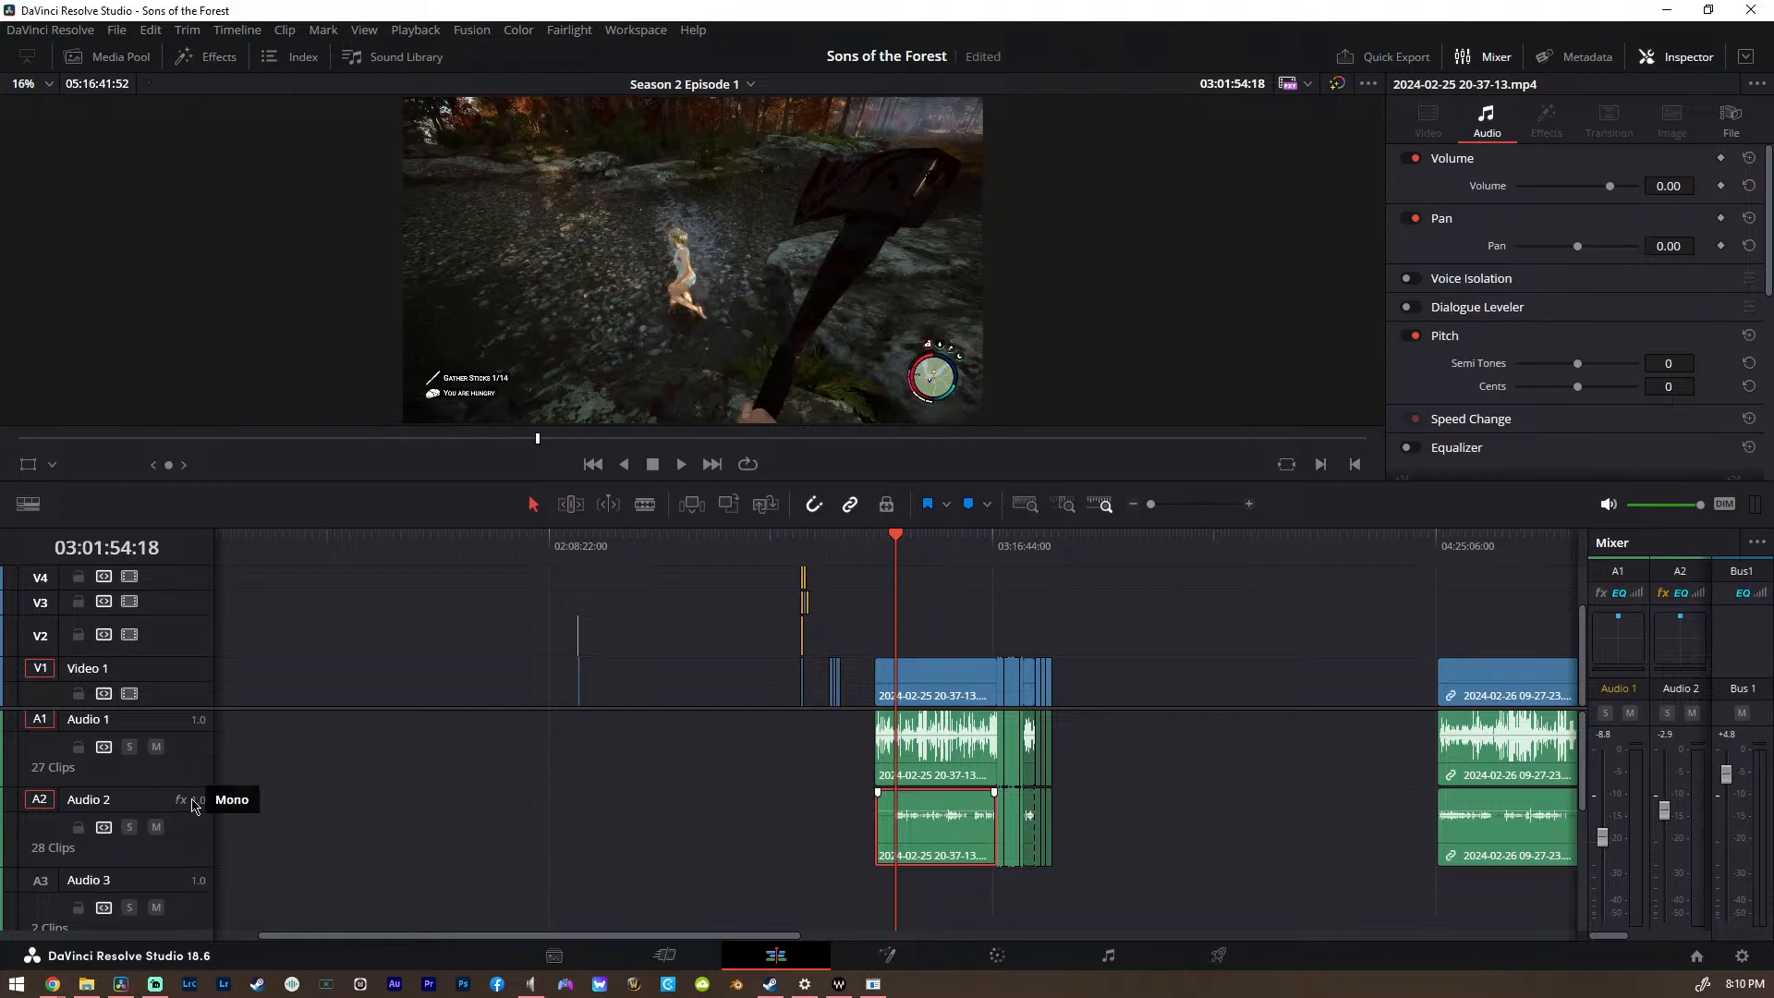
{"action": "left_click", "coordinate": [1108, 956]}
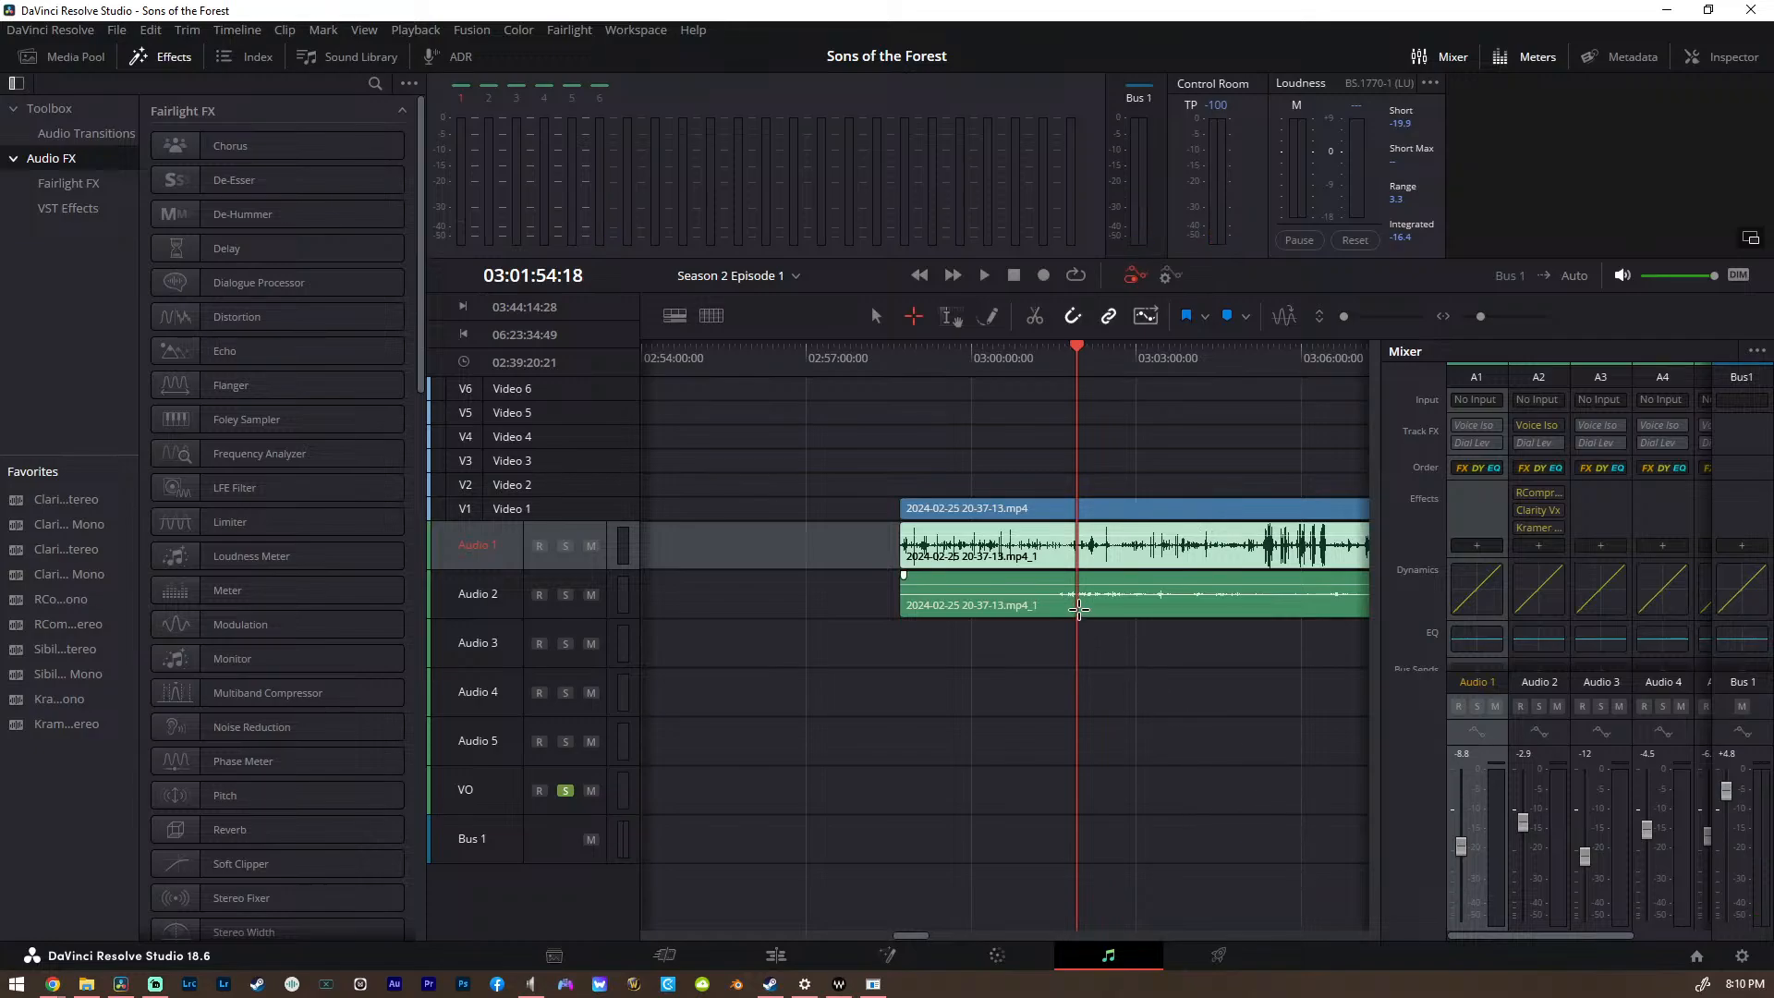
{"action": "left_click", "coordinate": [1081, 605]}
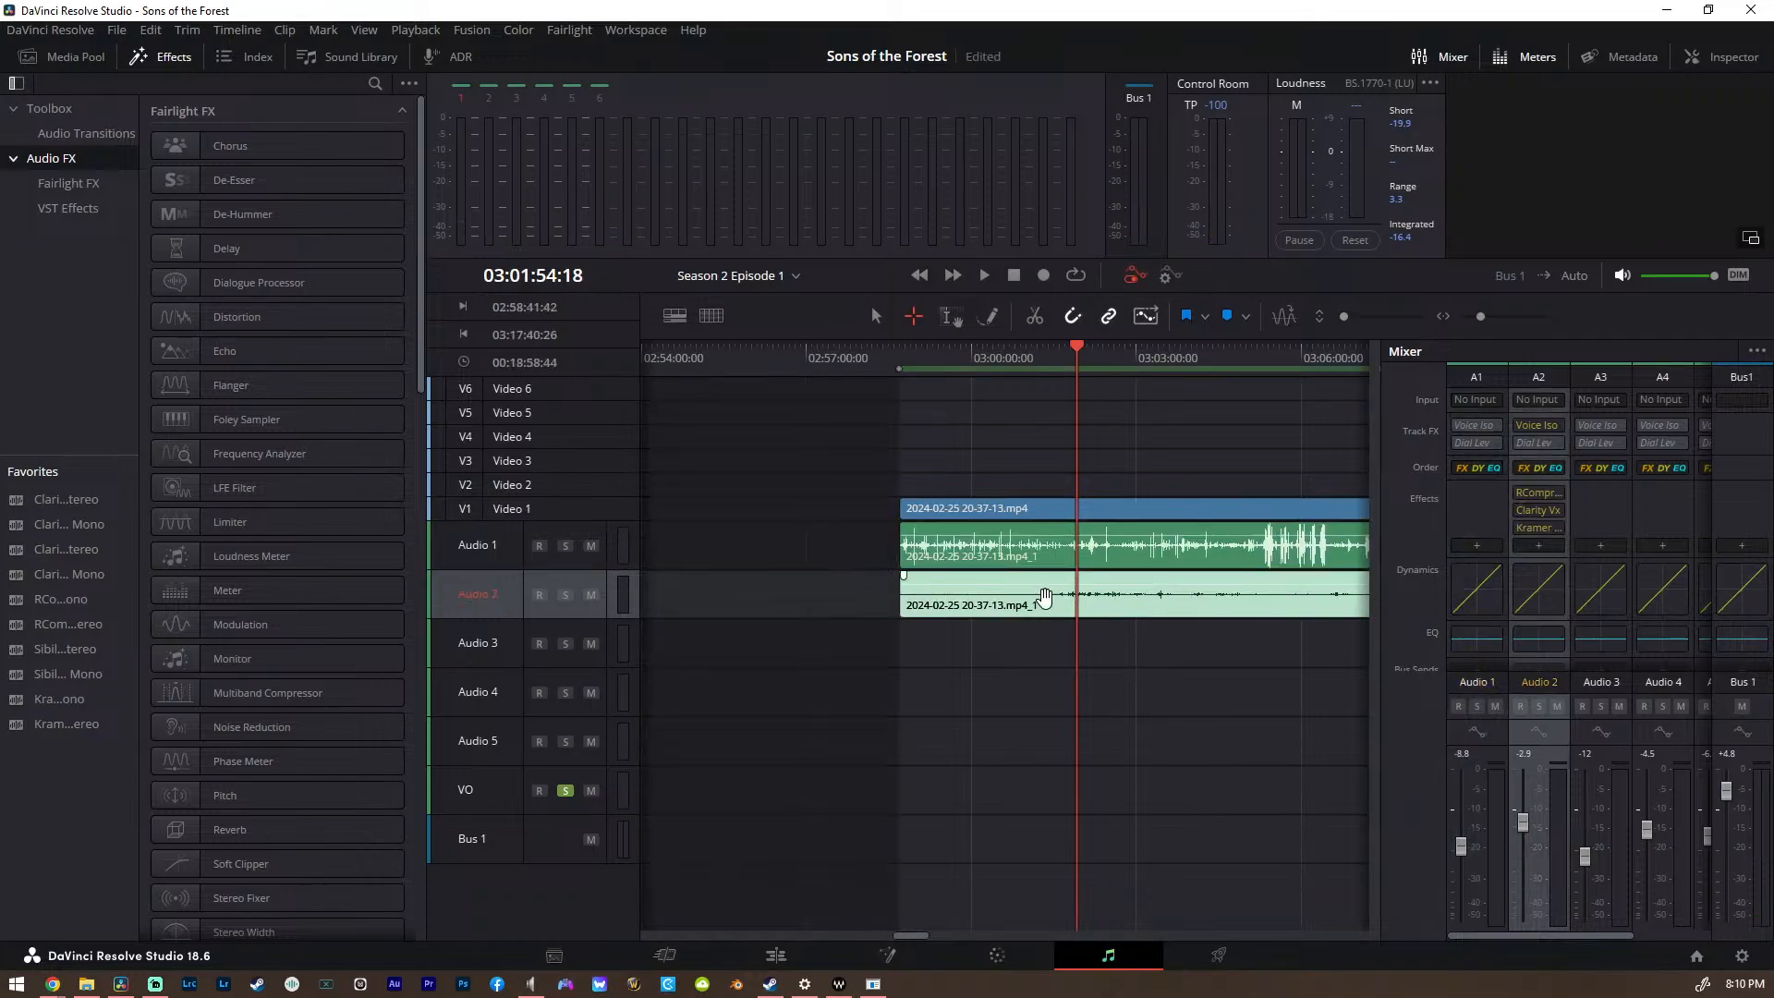
{"action": "scroll", "coordinate": [739, 615], "scroll_direction": "right", "scroll_amount": 5}
{"action": "scroll", "coordinate": [742, 616], "scroll_direction": "left", "scroll_amount": 4}
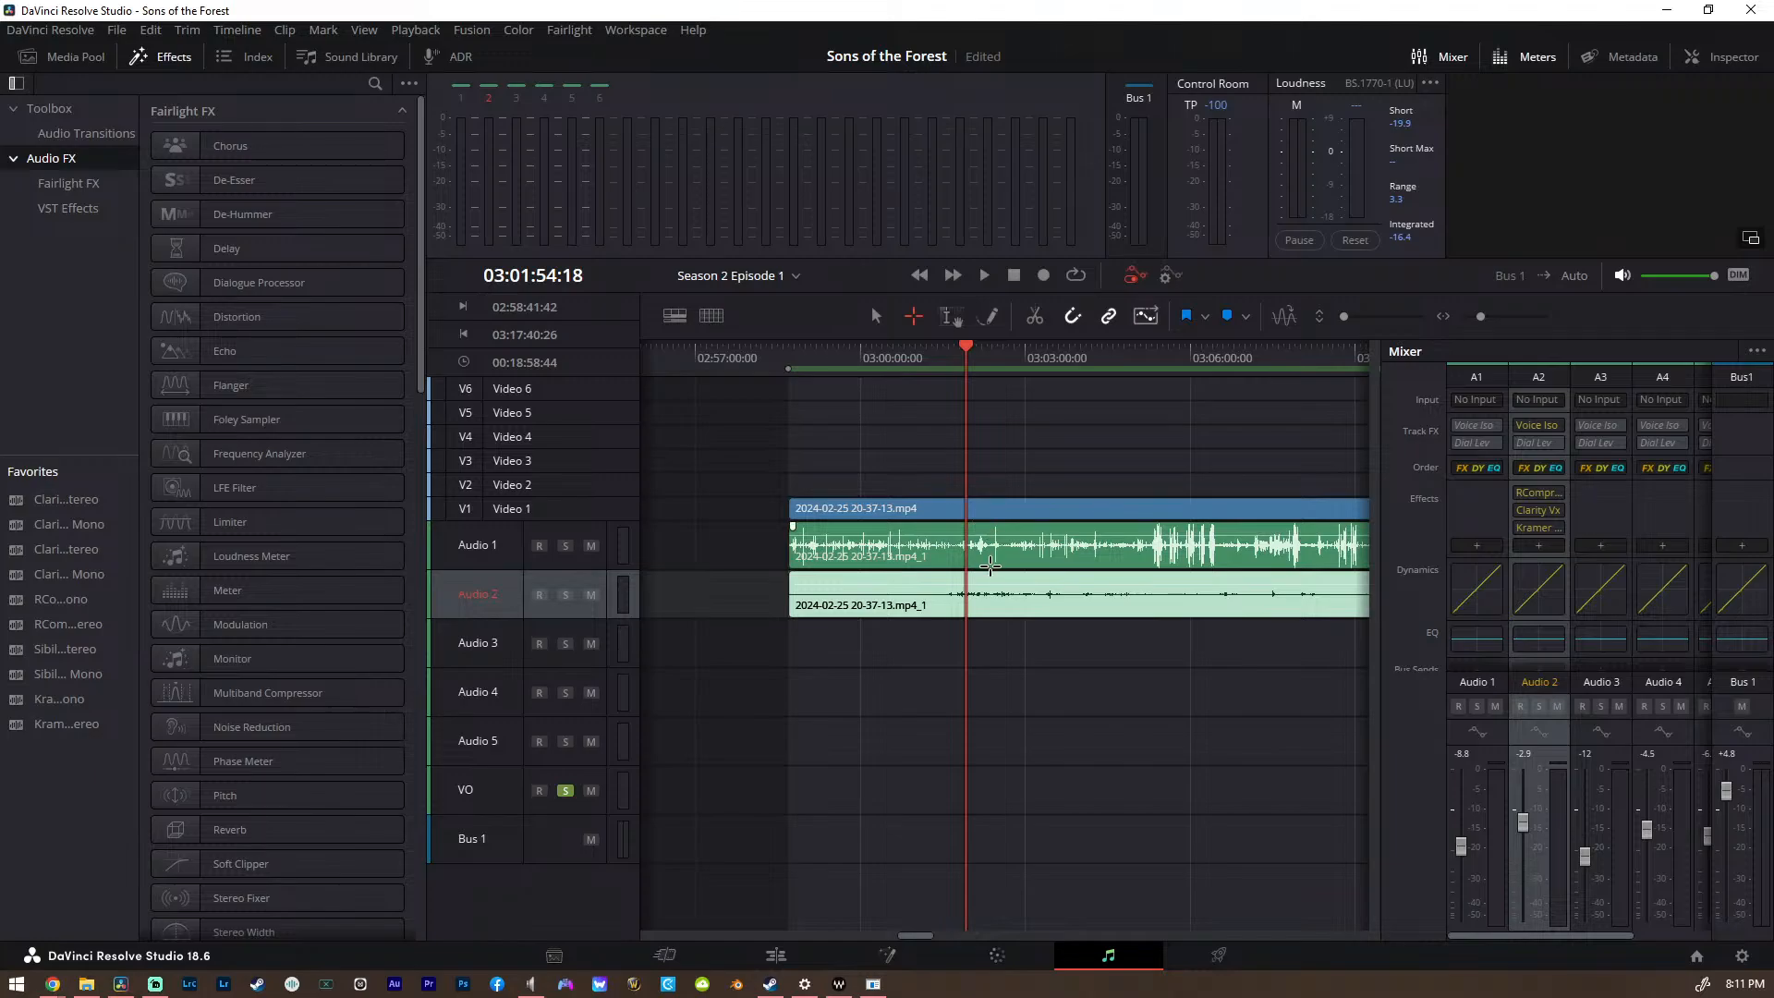
Hide the effects library and enlarge the Audio 2 track's height to show its waveform and track controls
{"action": "scroll", "coordinate": [979, 592], "scroll_direction": "up", "scroll_amount": 3}
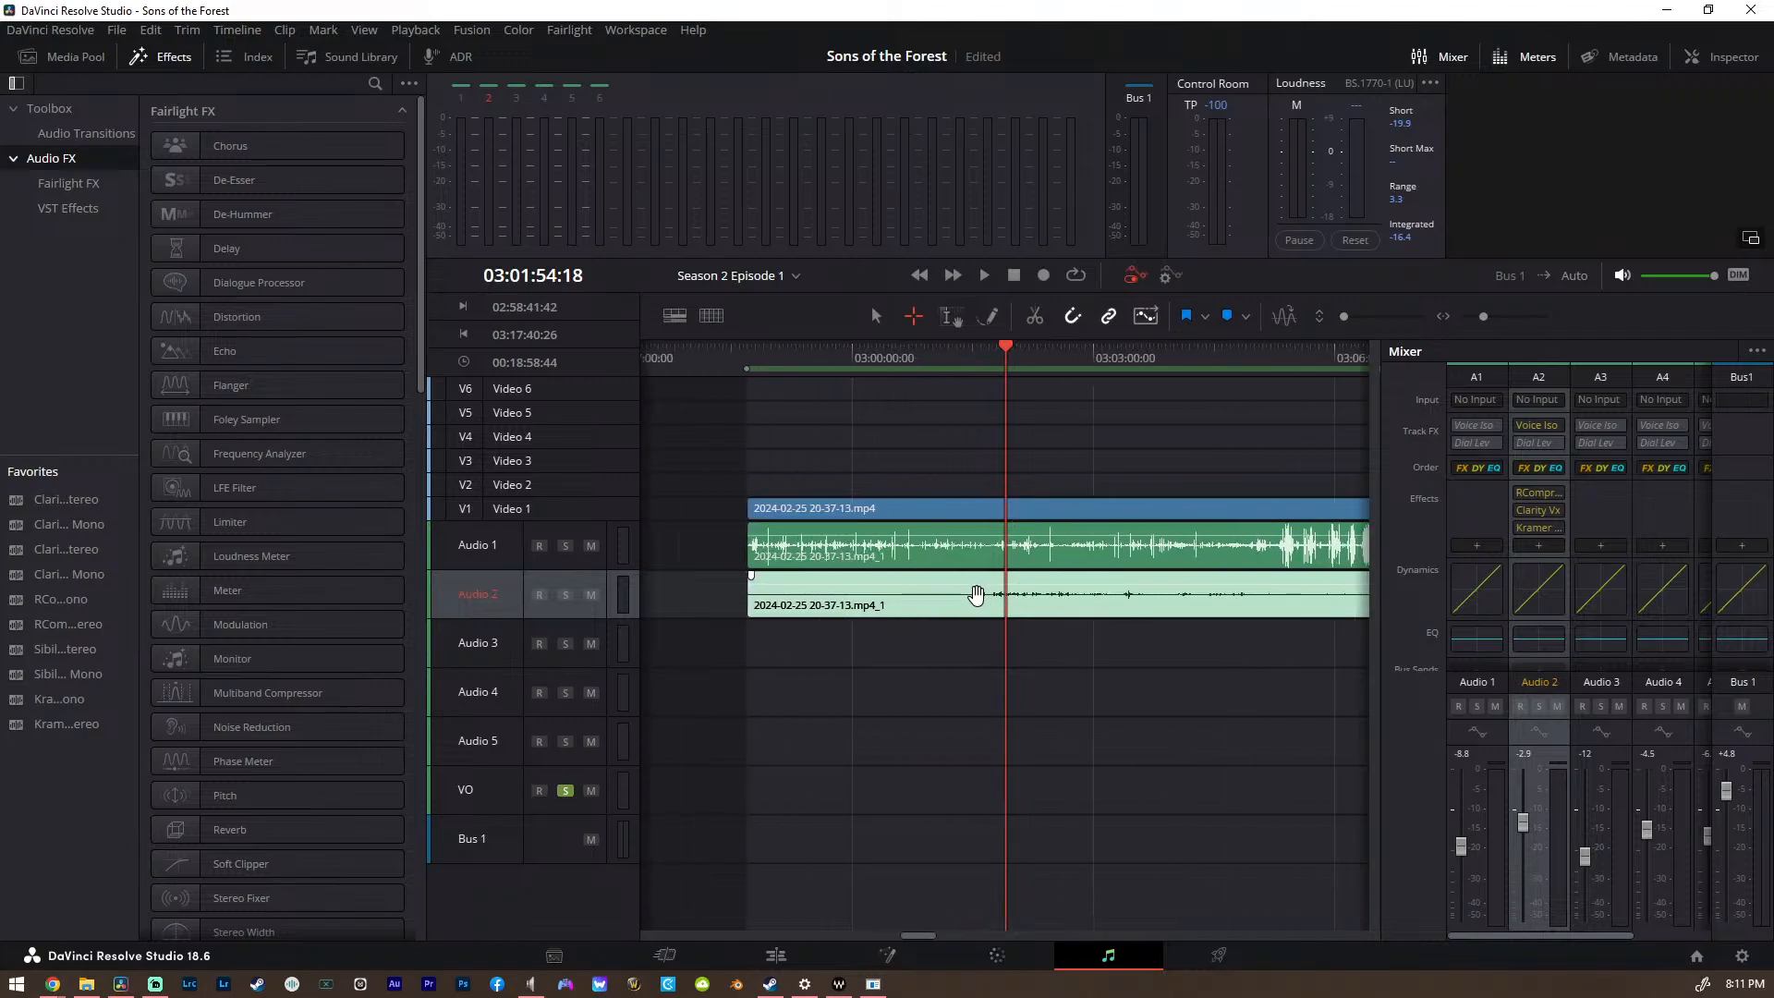
{"action": "scroll", "coordinate": [977, 594], "scroll_direction": "right", "scroll_amount": 2}
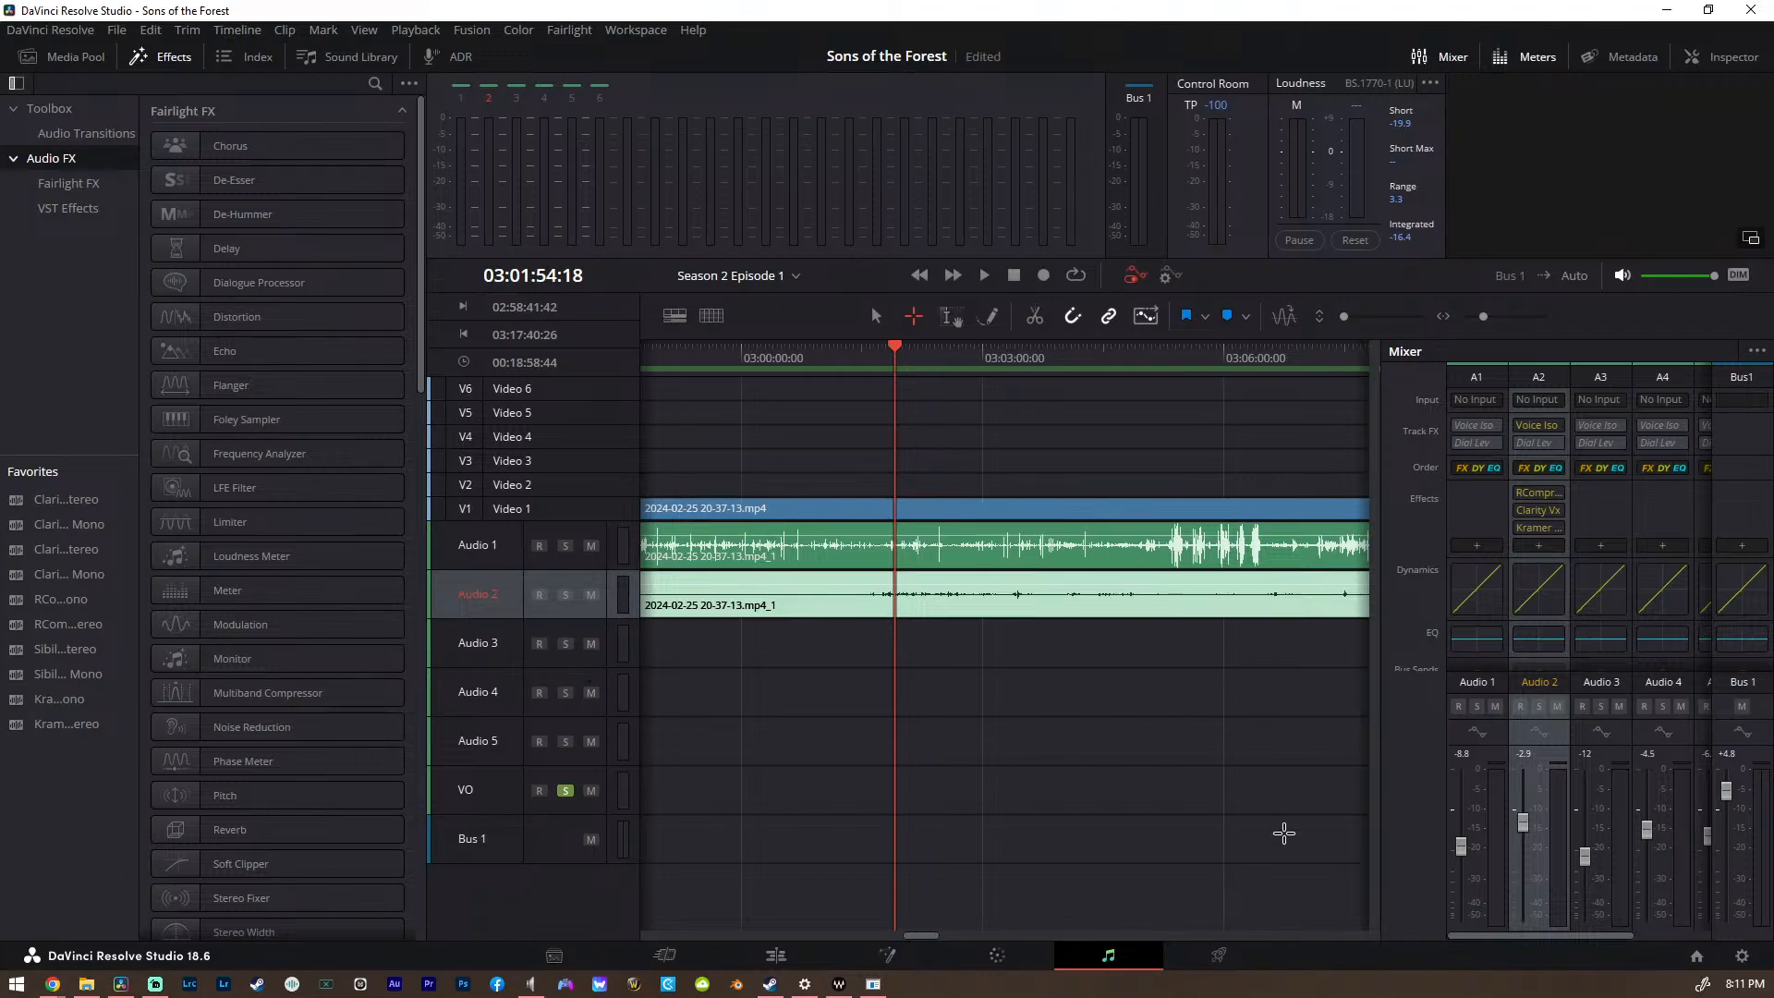
{"action": "left_click", "coordinate": [171, 58]}
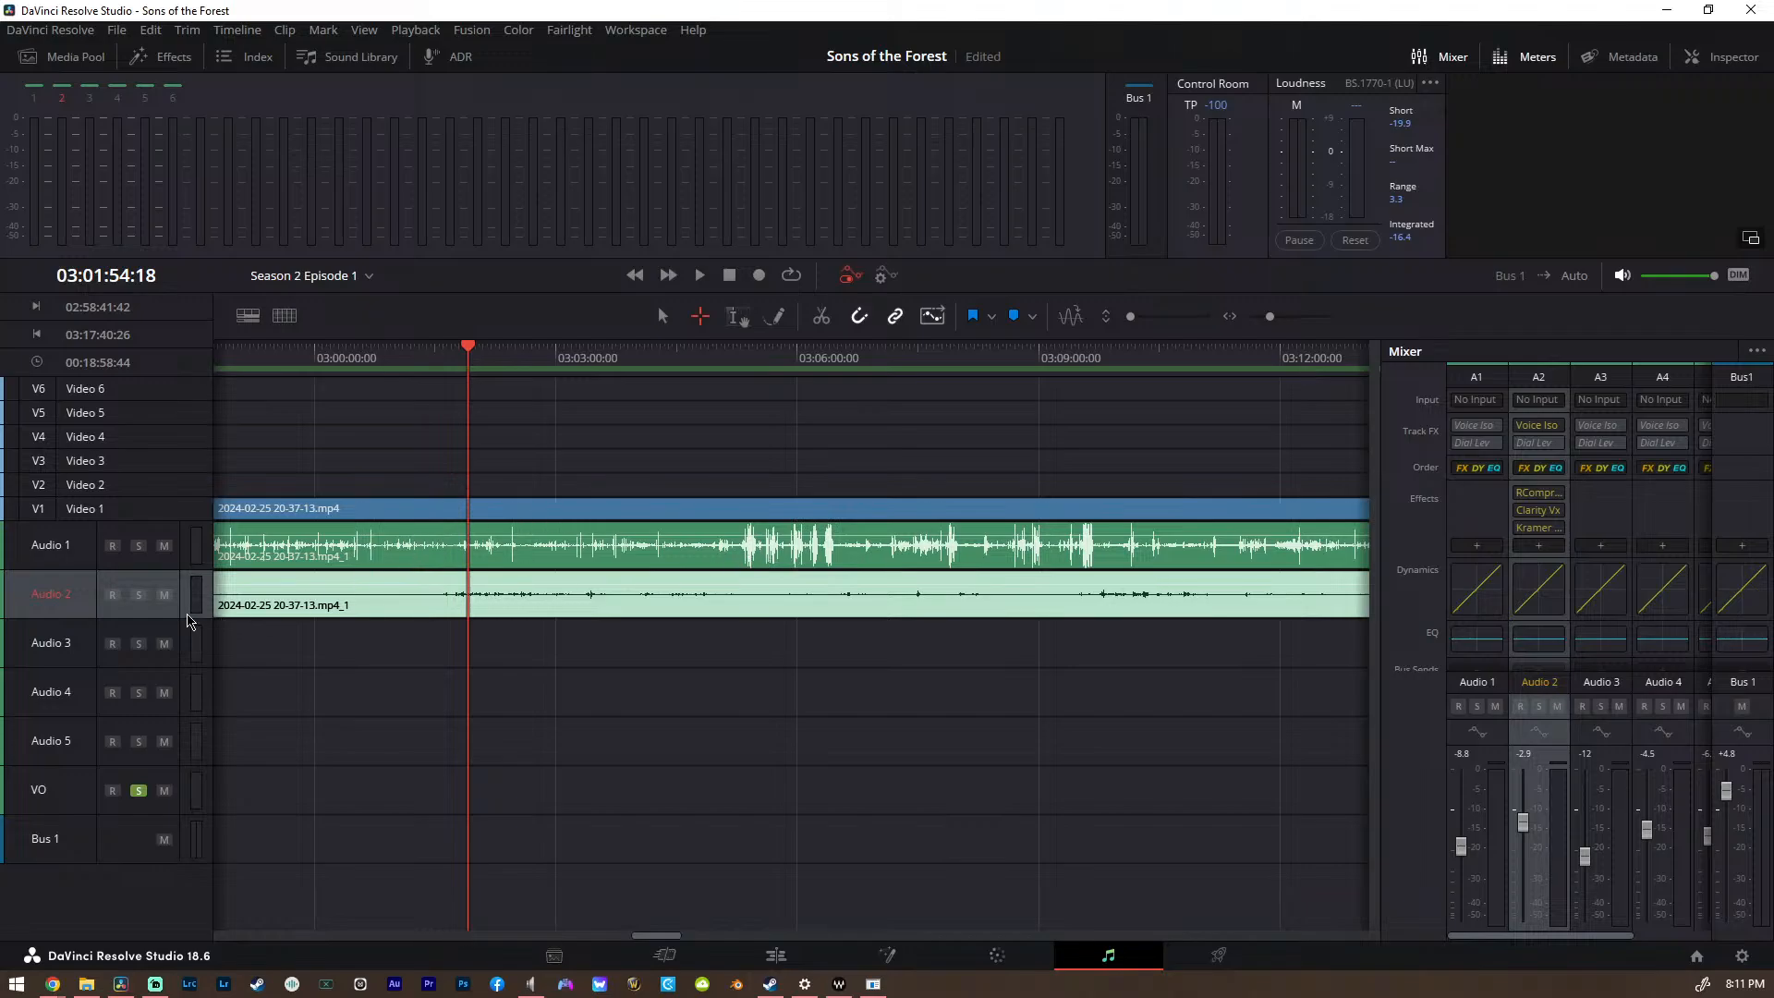
{"action": "left_click_drag", "start_coordinate": [188, 622], "coordinate": [199, 692]}
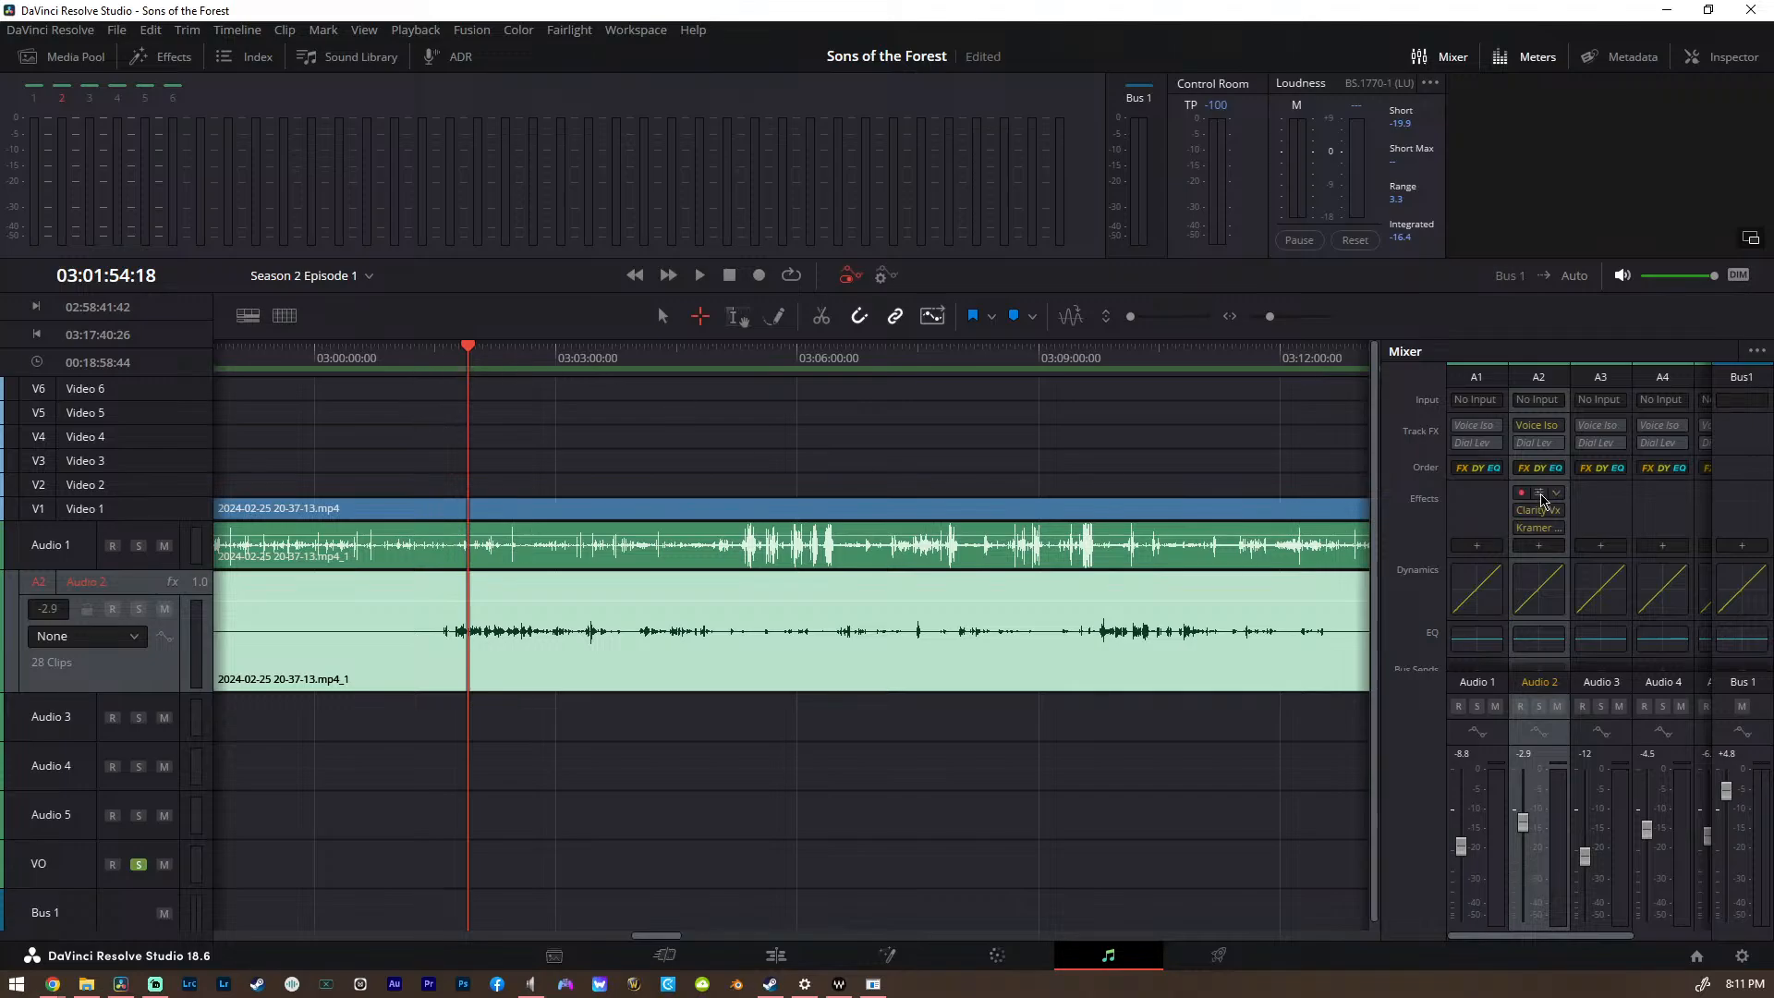
Open Audio 2's RCompressor Mono effect, turn off the VO track's solo and play the voice audio with compression
{"action": "left_click", "coordinate": [1539, 494]}
{"action": "key", "text": "space"}
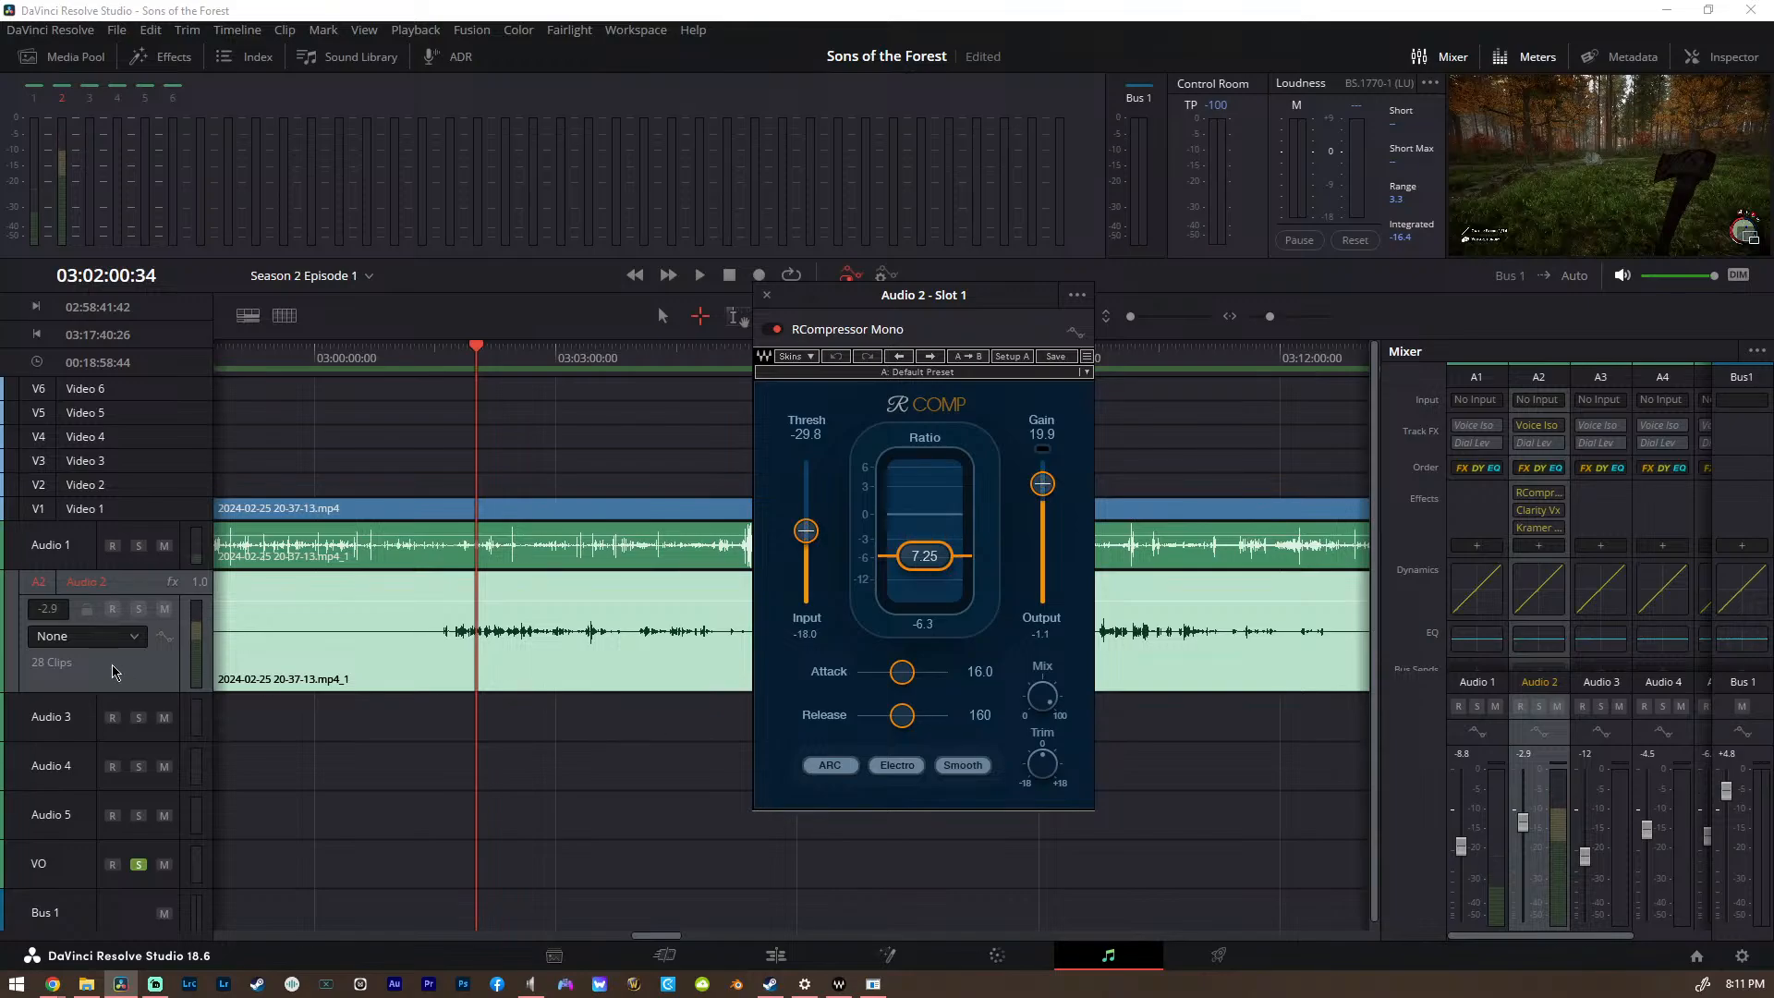
{"action": "left_click", "coordinate": [138, 864]}
{"action": "key", "text": "space"}
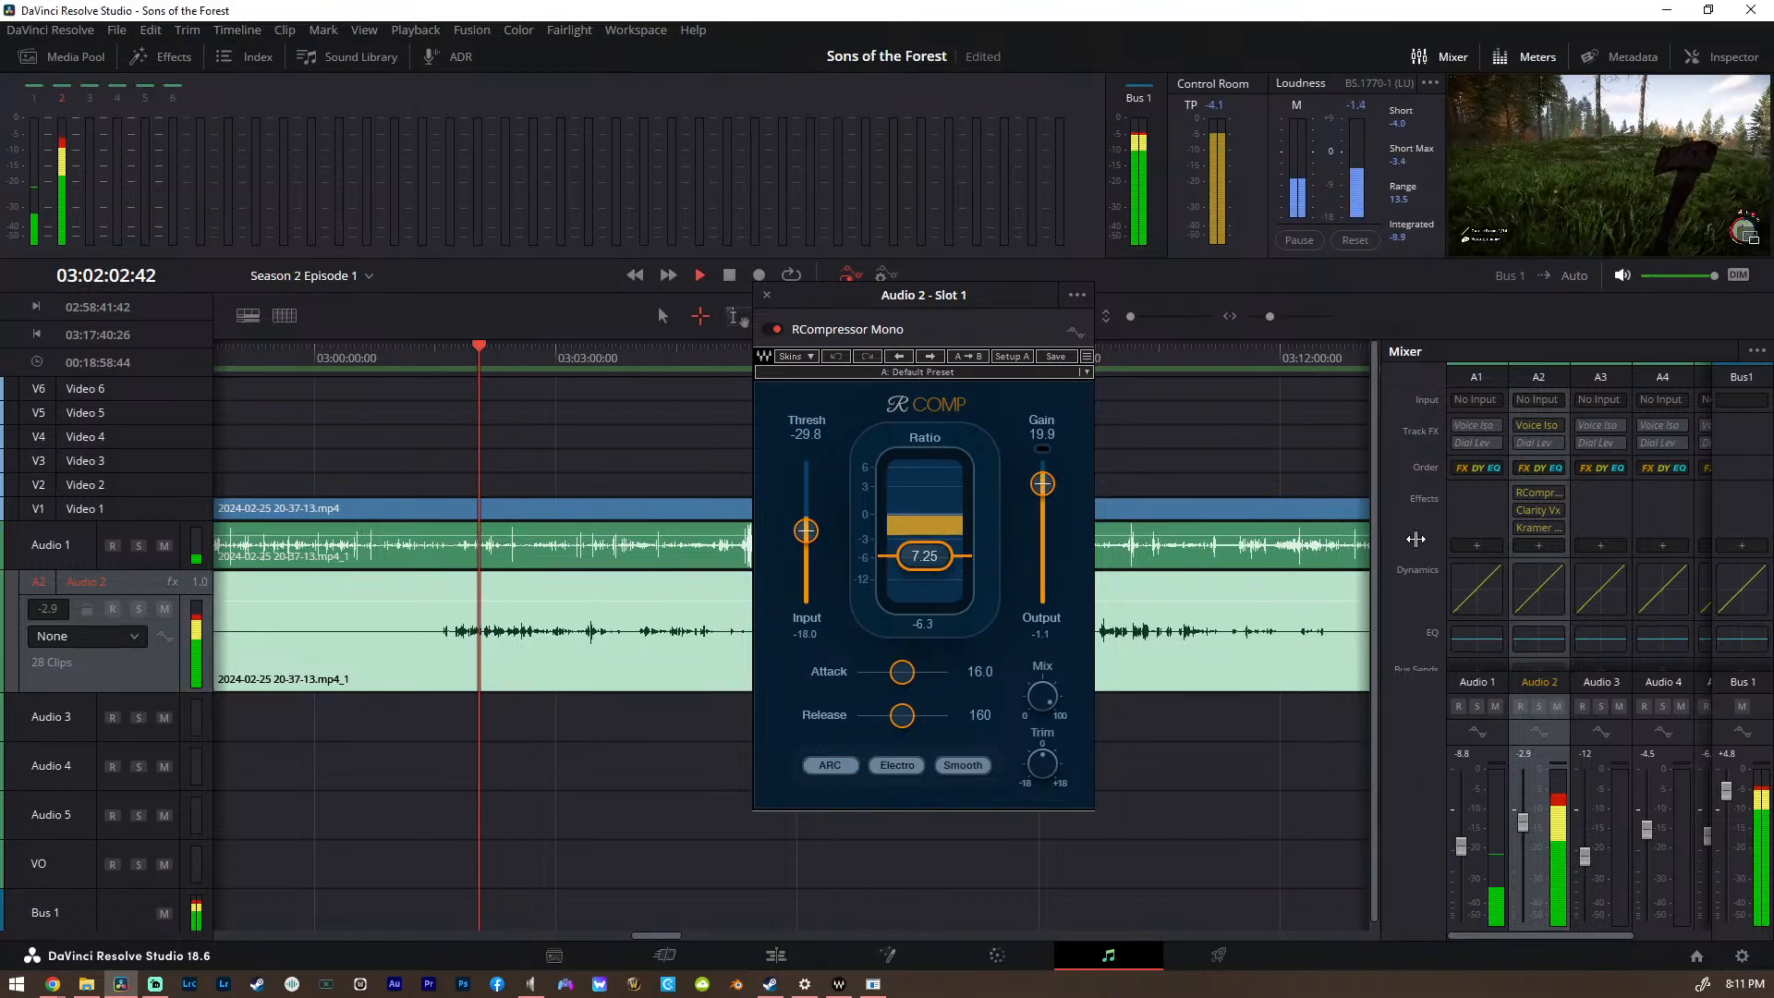
Compare the voice with RCompressor bypassed and reactivated while replaying the section, and stop at 03:02:08:18
{"action": "left_click", "coordinate": [1521, 492]}
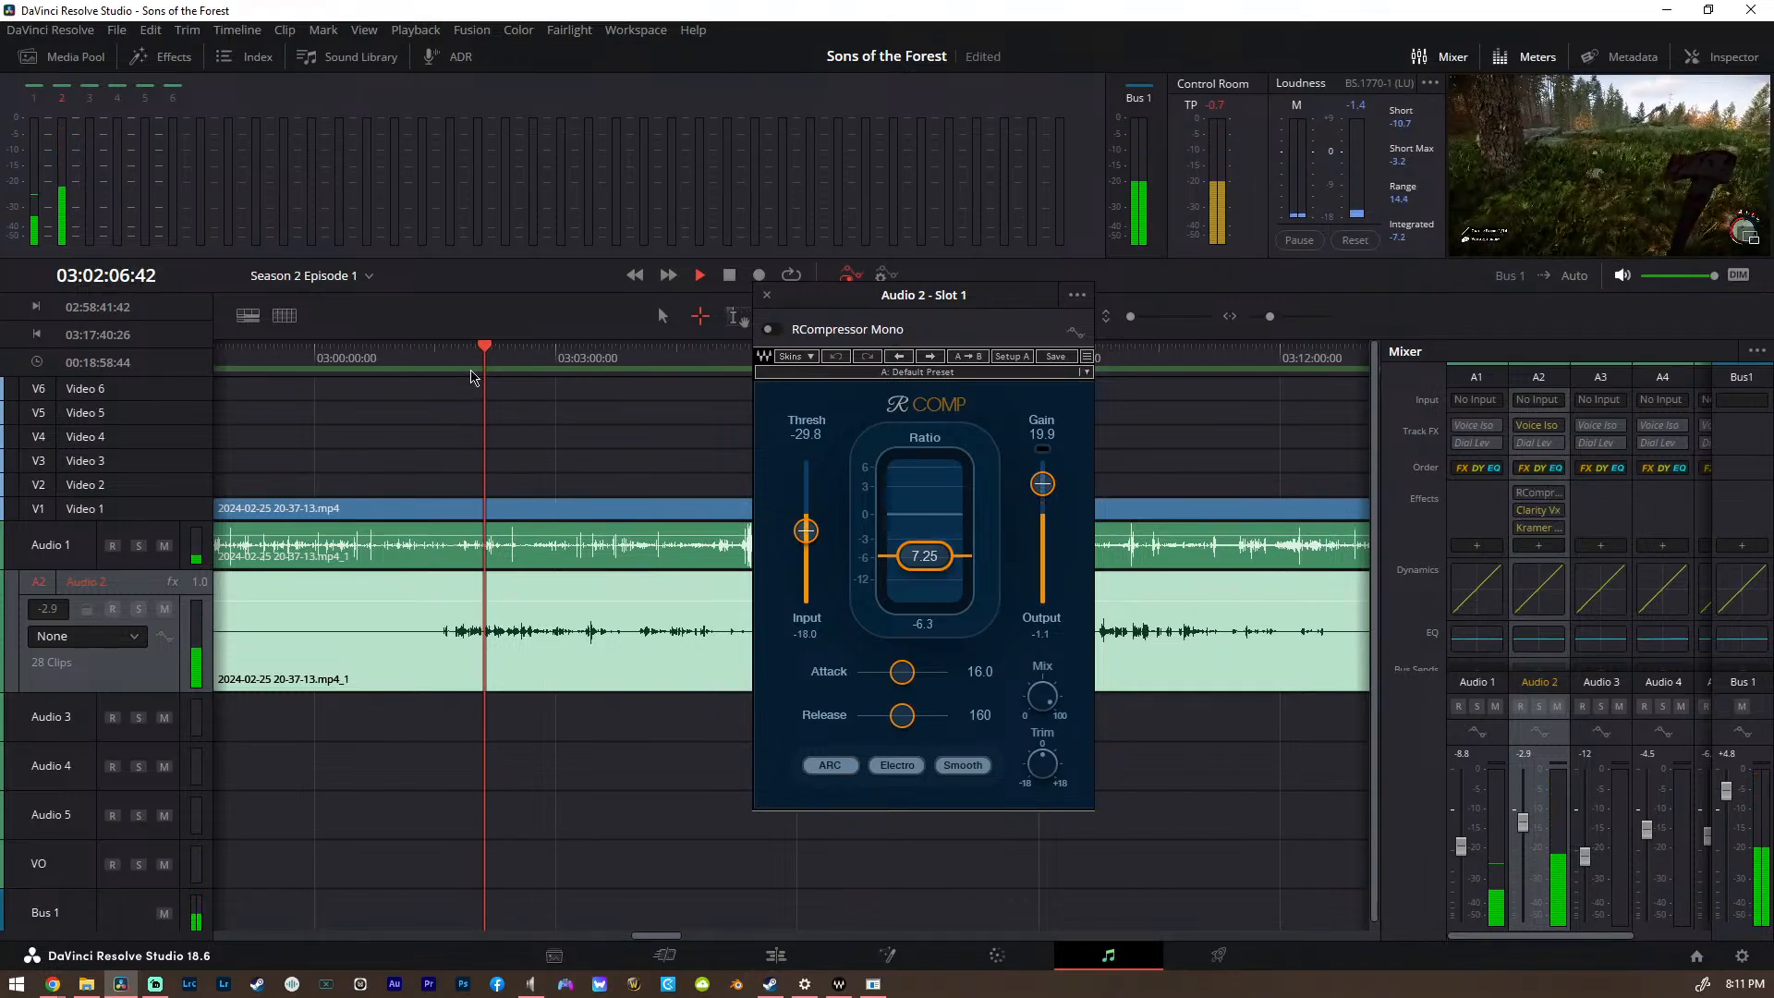
{"action": "left_click", "coordinate": [472, 361]}
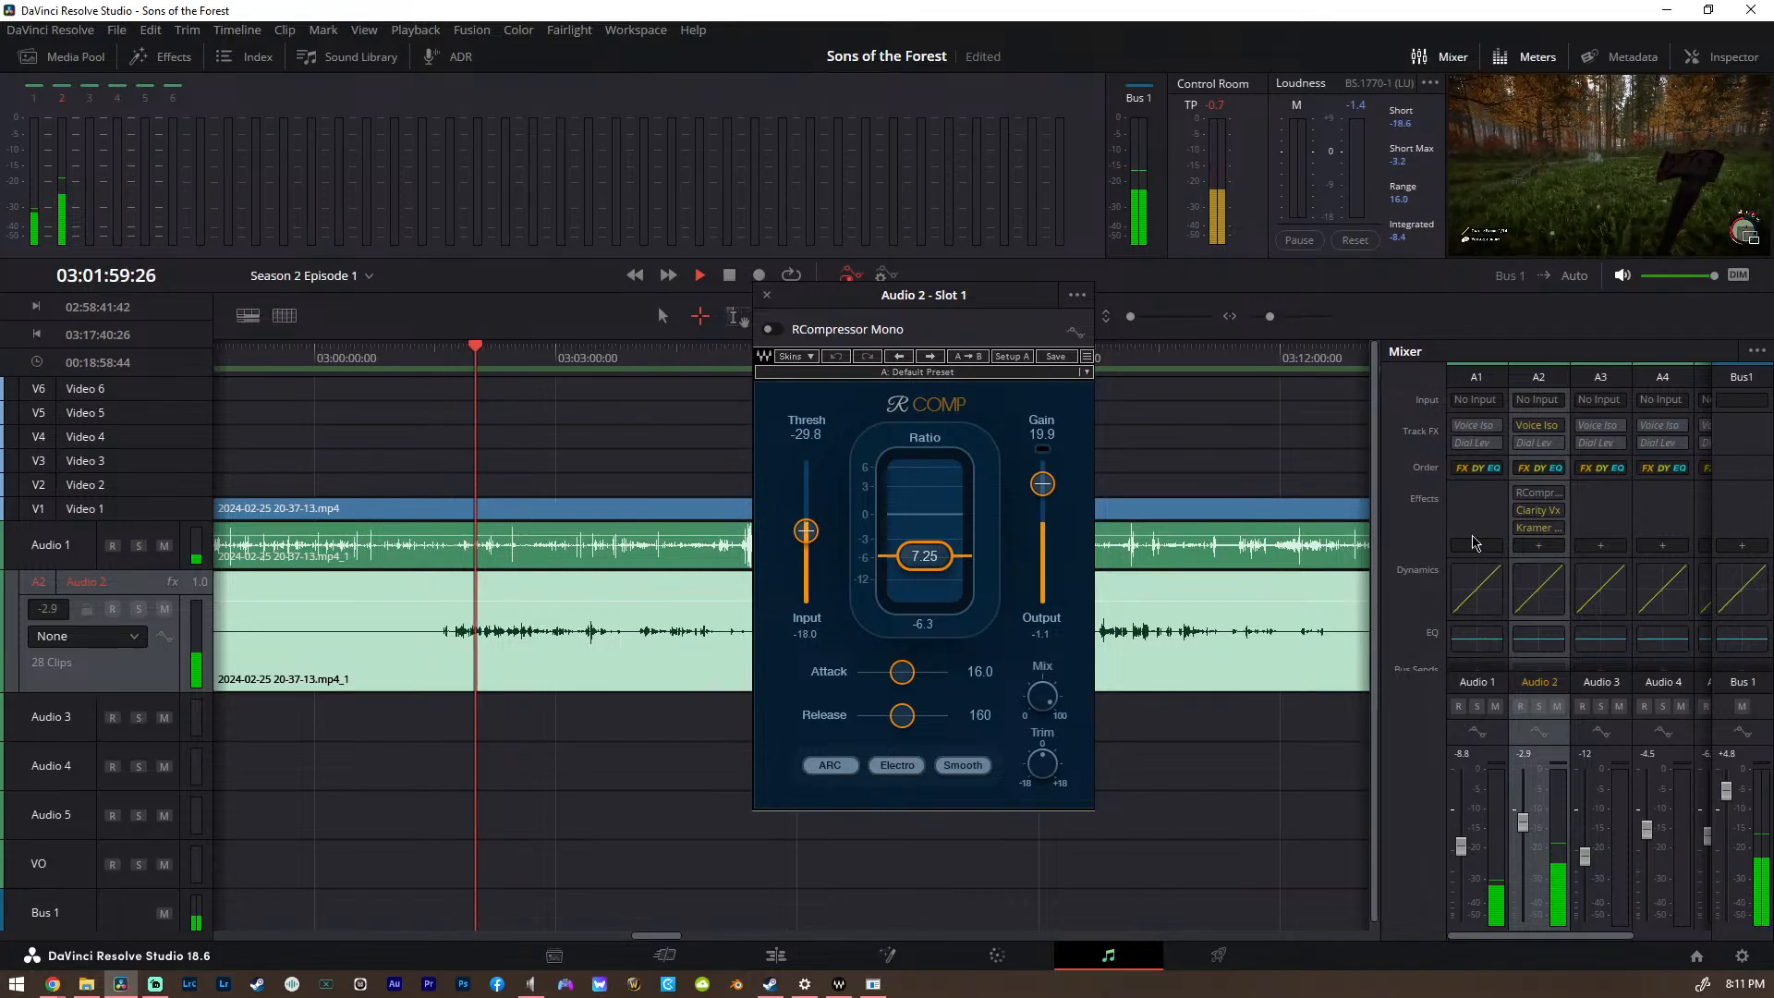
{"action": "mouse_move", "coordinate": [1537, 497]}
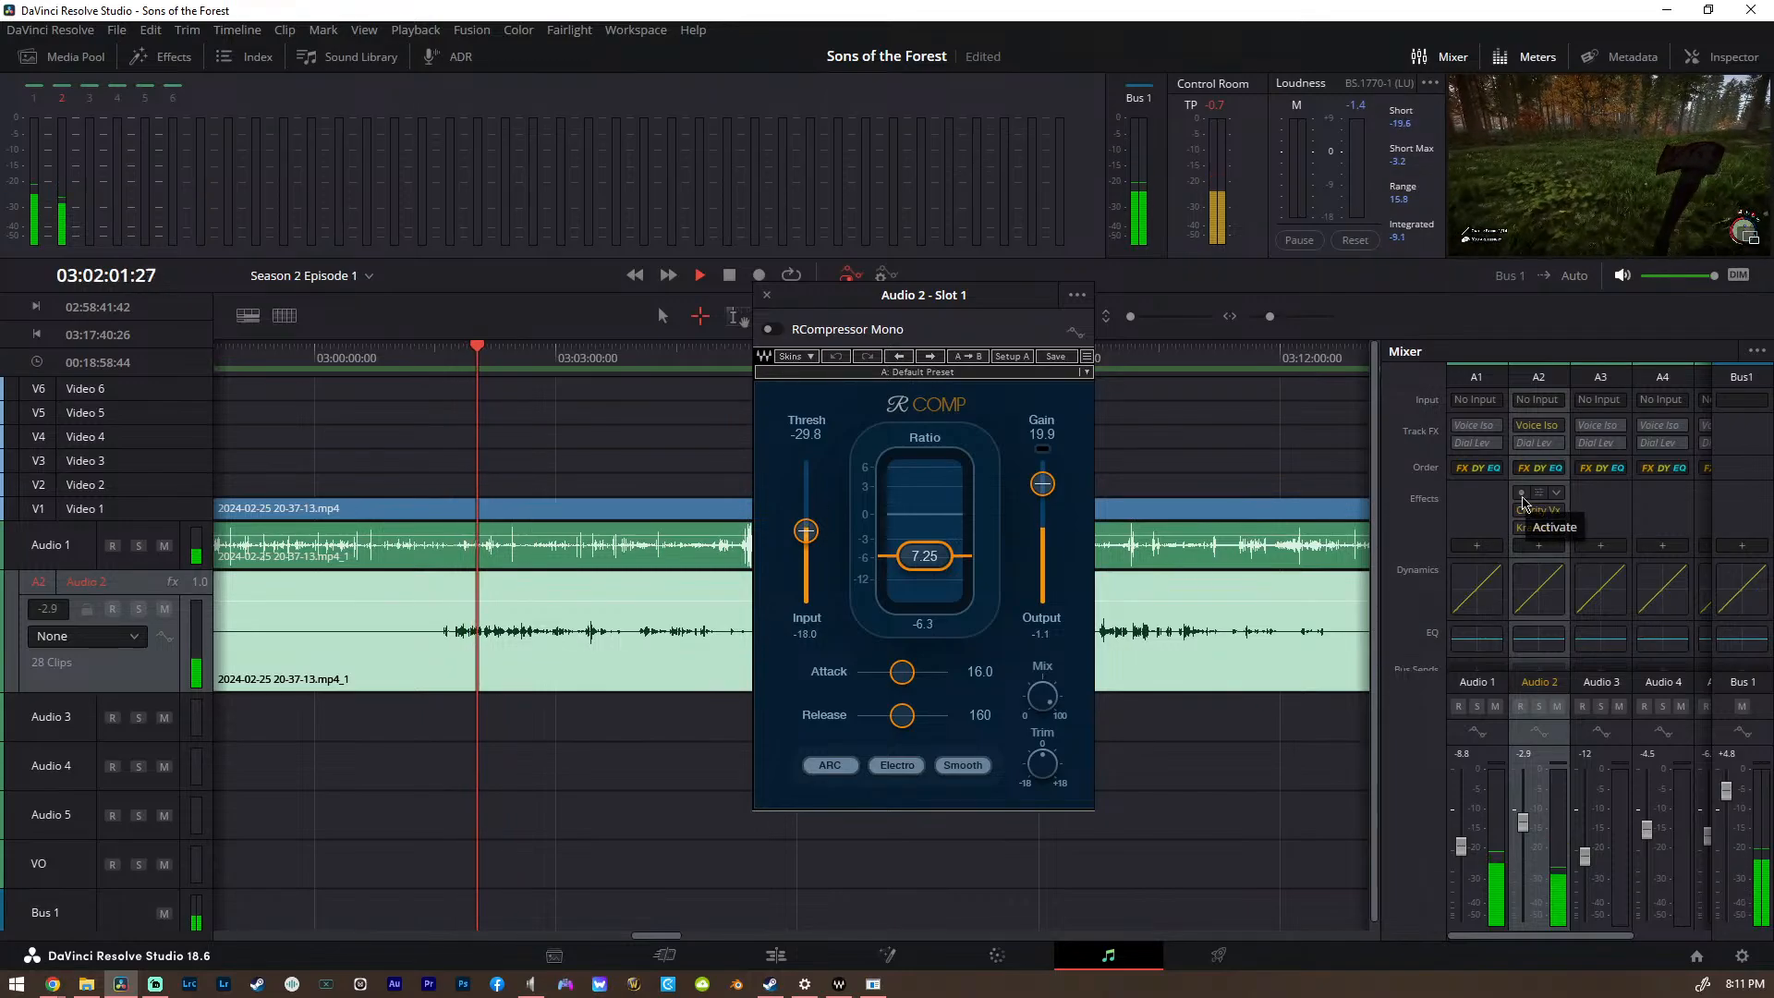
{"action": "left_click", "coordinate": [1521, 493]}
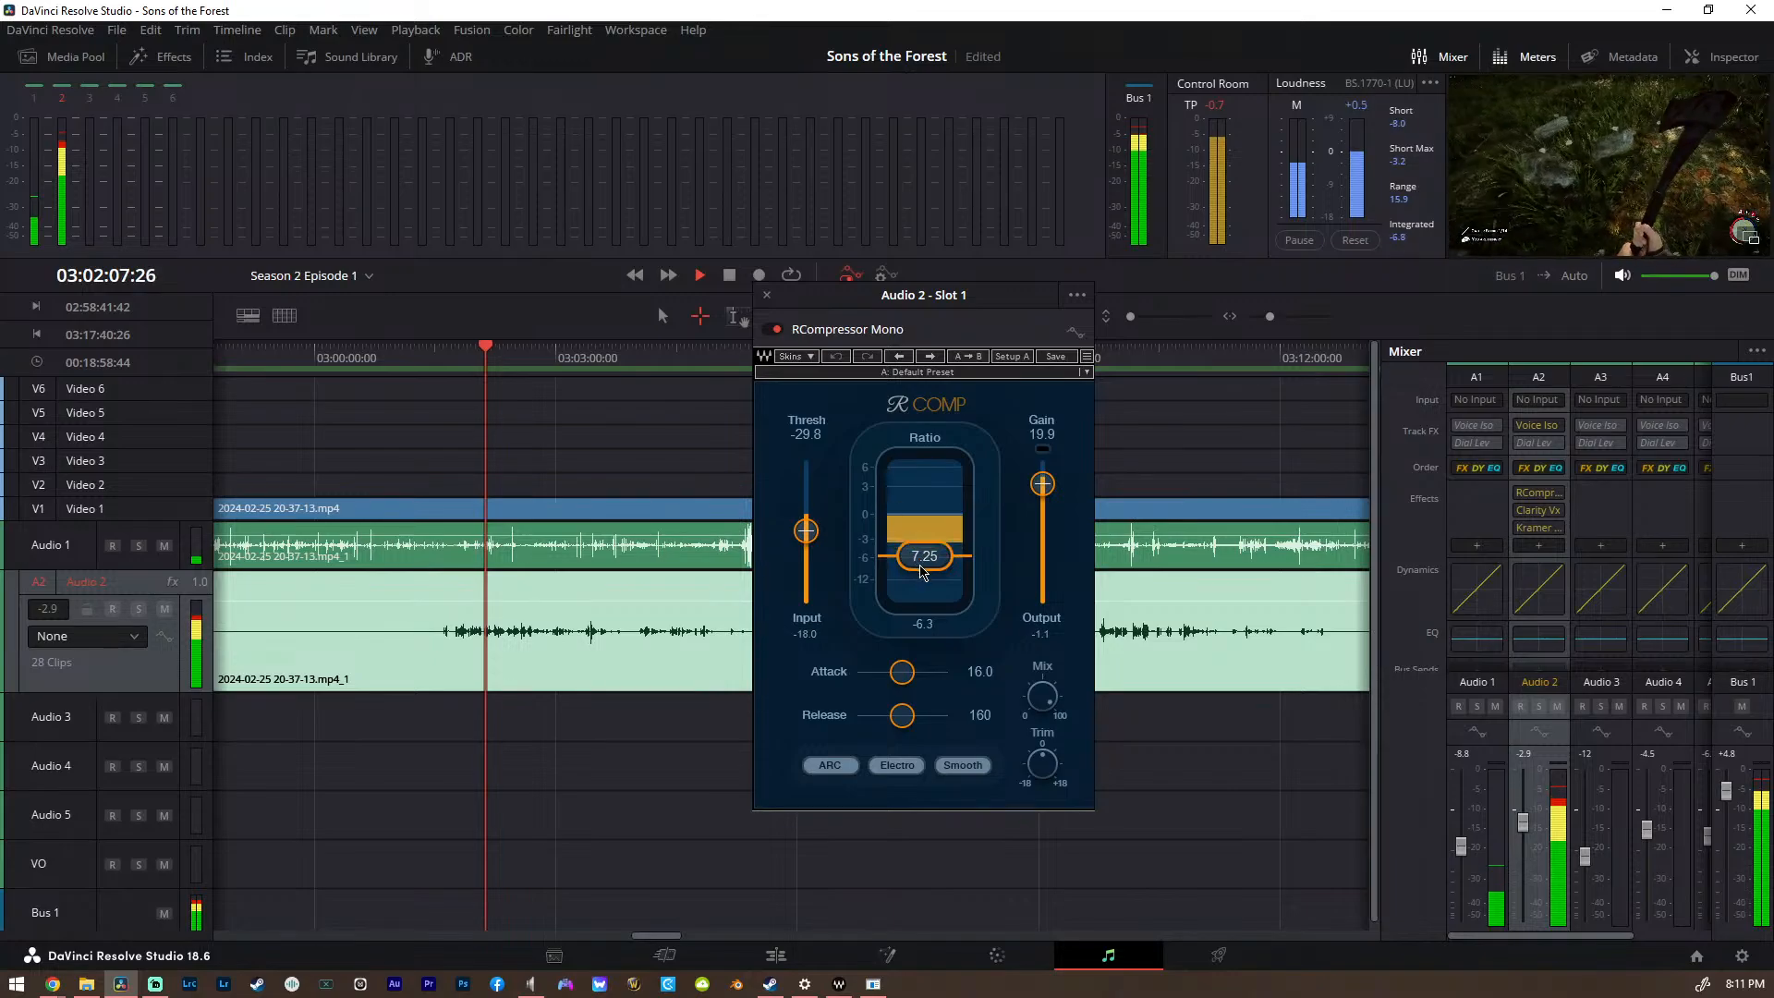
{"action": "key", "text": "space"}
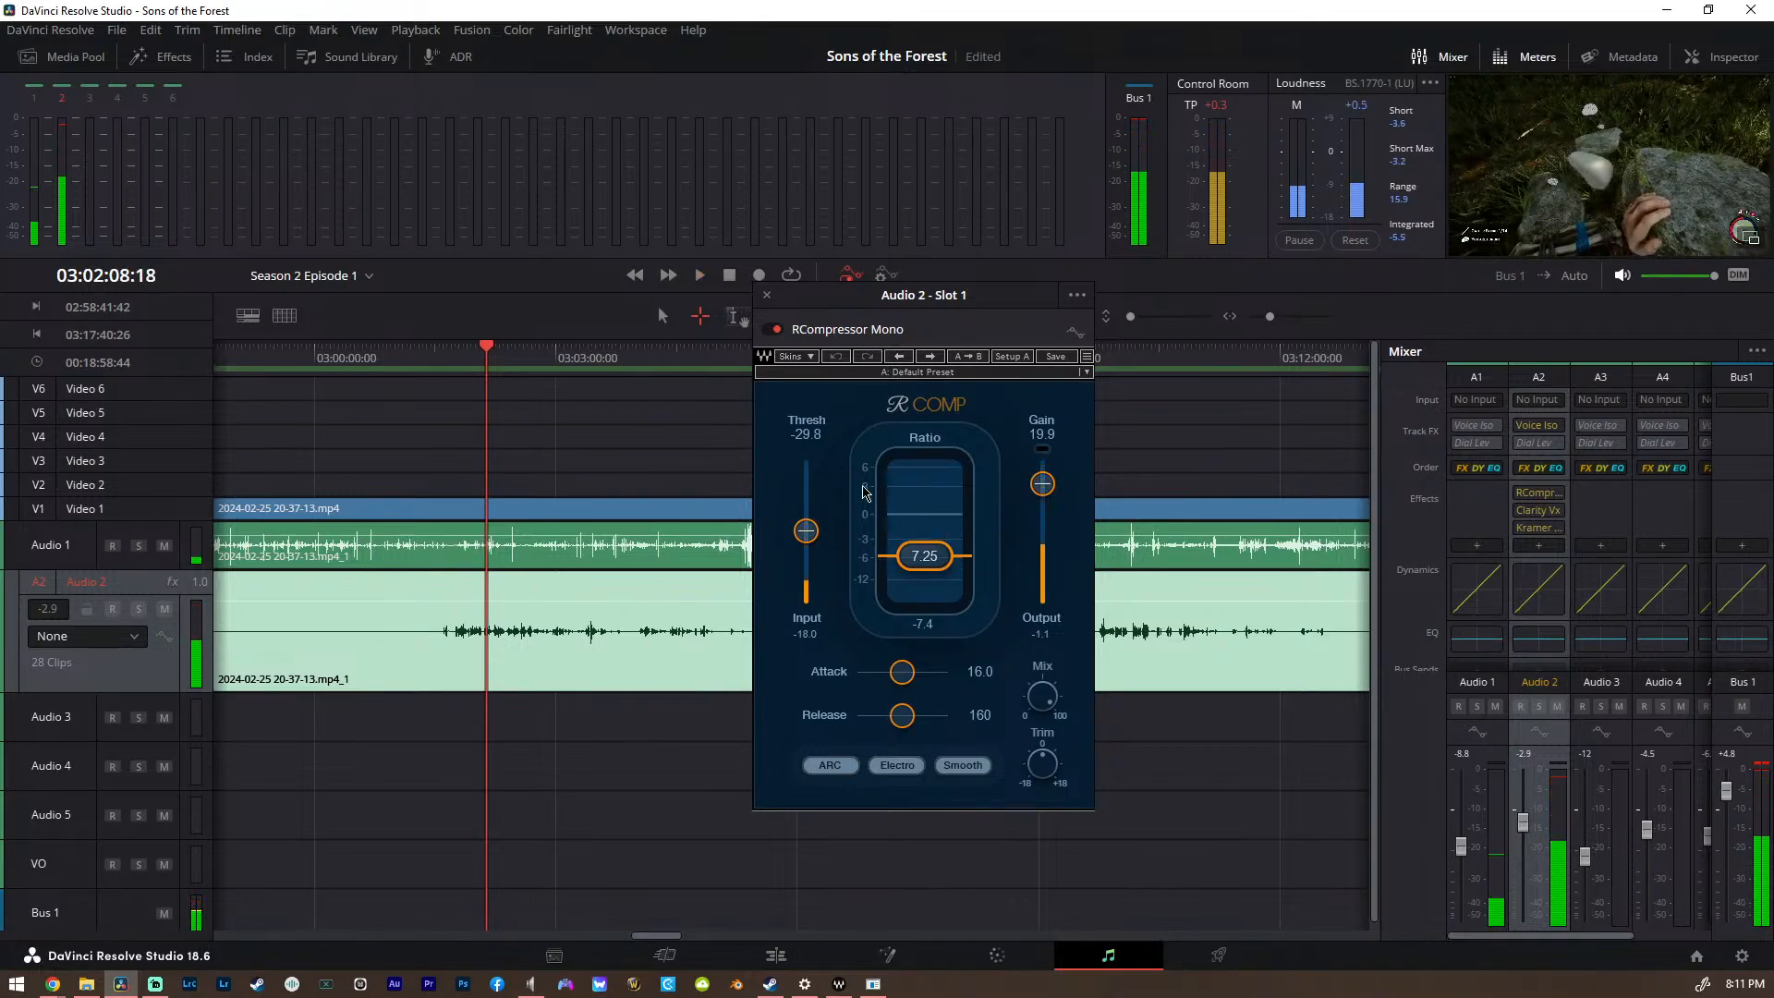
Close the RCompressor Mono window and play the audio briefly, stopping at 03:02:09:05
{"action": "left_click", "coordinate": [767, 296]}
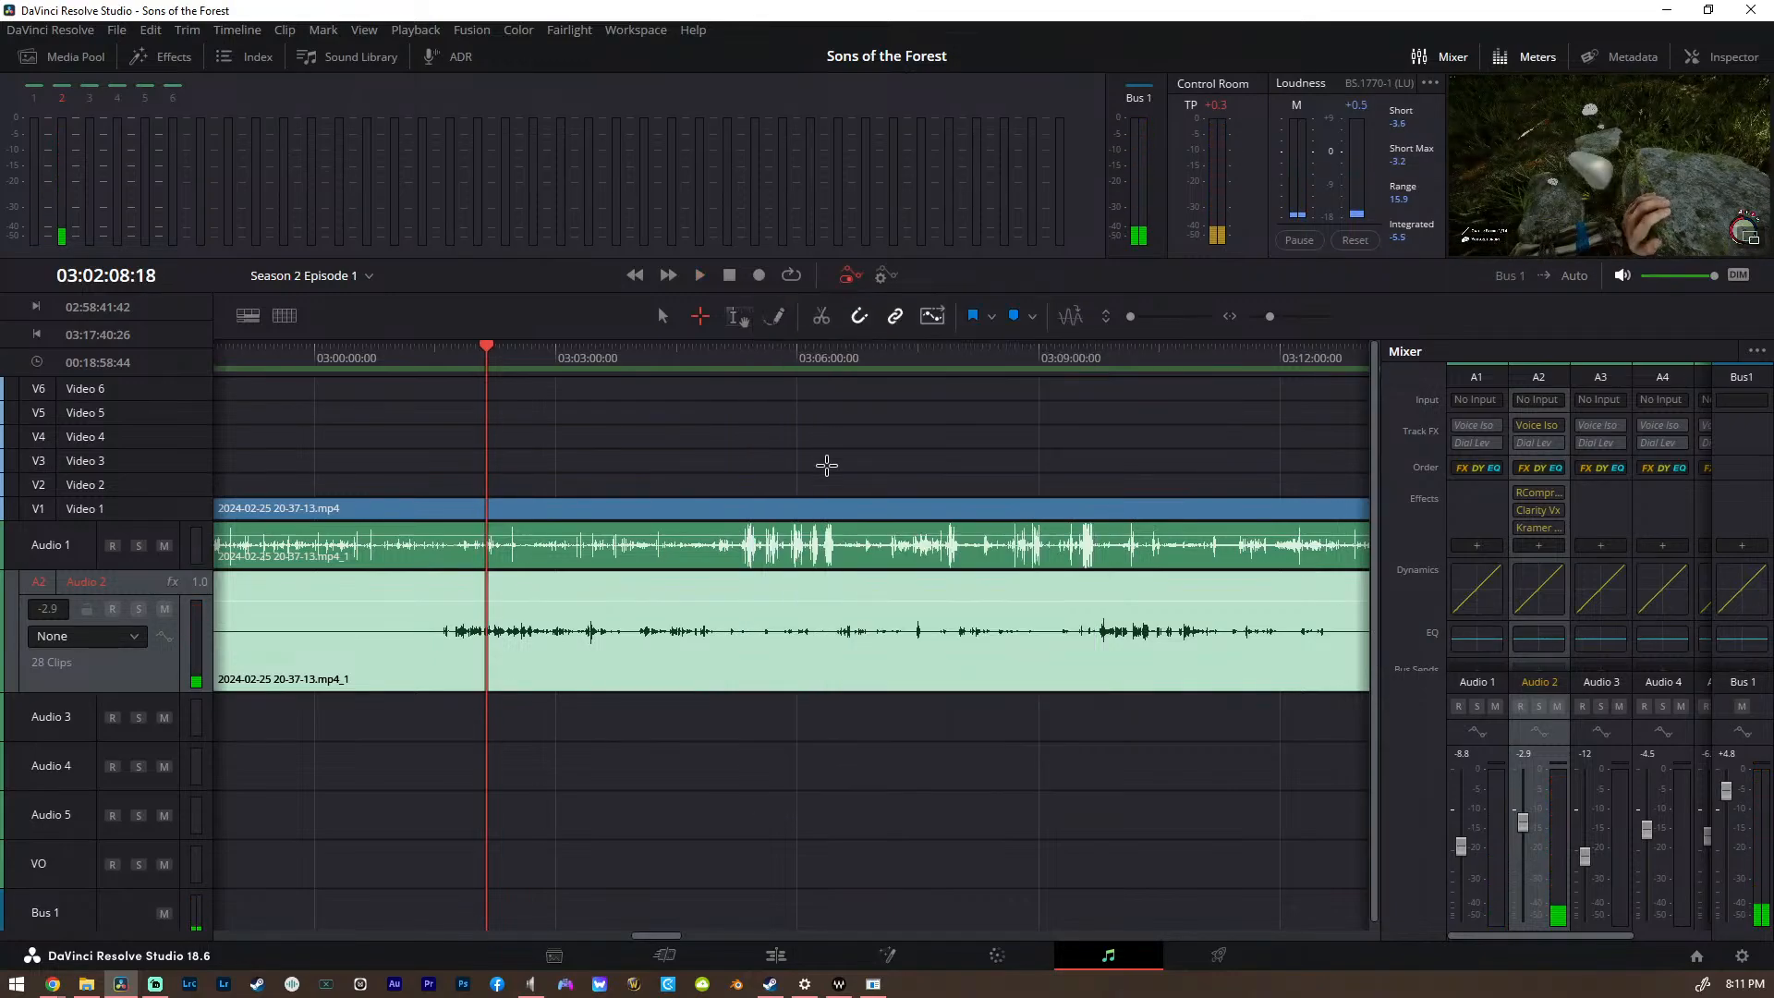
{"action": "key", "text": "space"}
{"action": "key", "text": "space"}
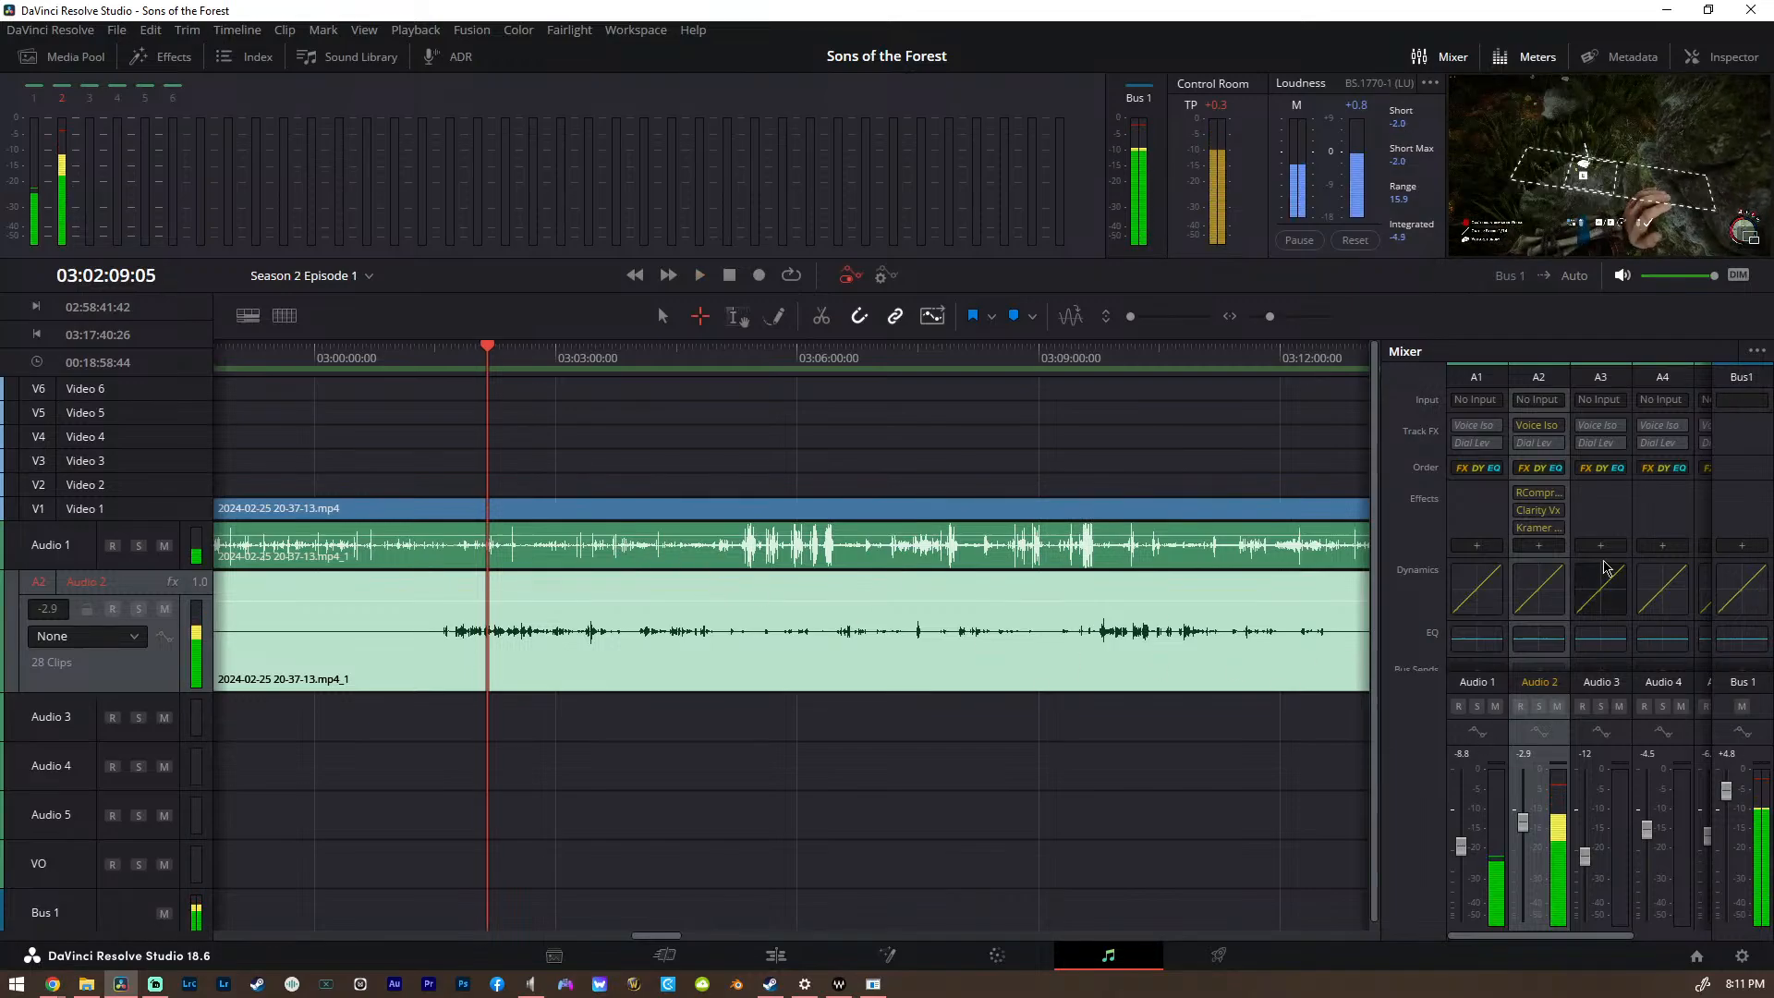
Open Audio 2's Clarity Vx Mono effect, play the voice through it, close its window and play the audio briefly to 03:02:12:04
{"action": "mouse_move", "coordinate": [1539, 520]}
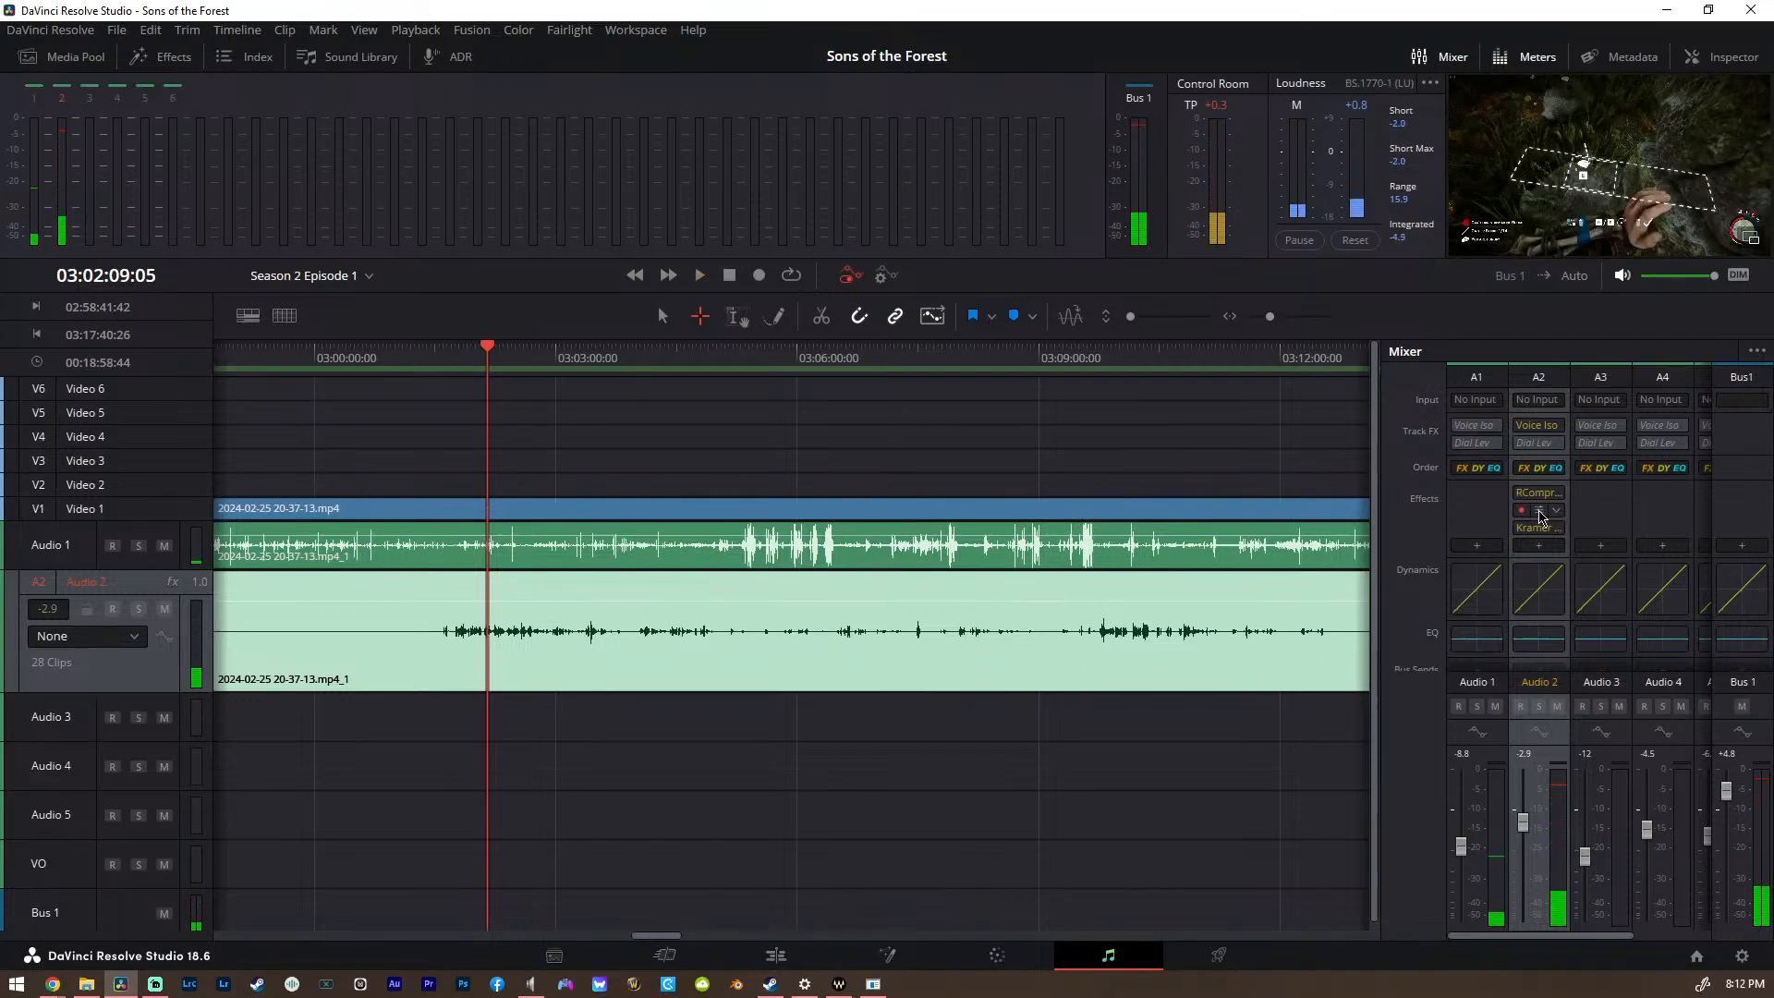
{"action": "left_click", "coordinate": [1539, 512]}
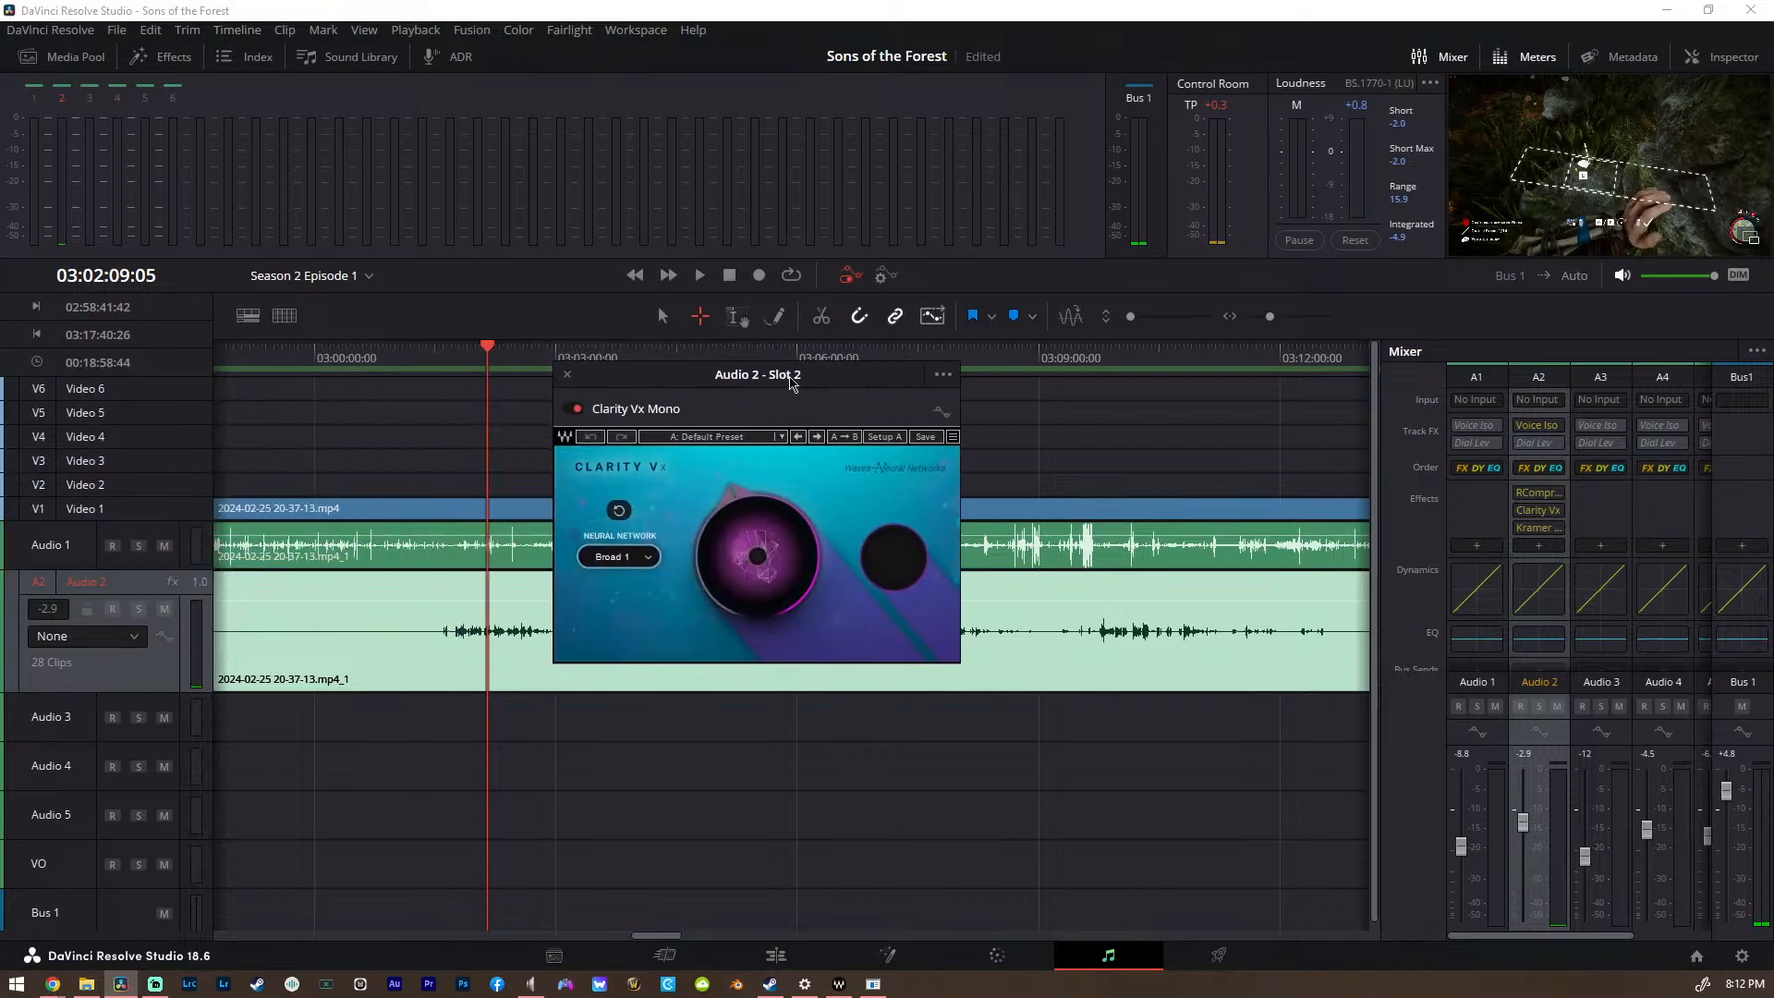
{"action": "left_click_drag", "start_coordinate": [629, 386], "coordinate": [679, 376]}
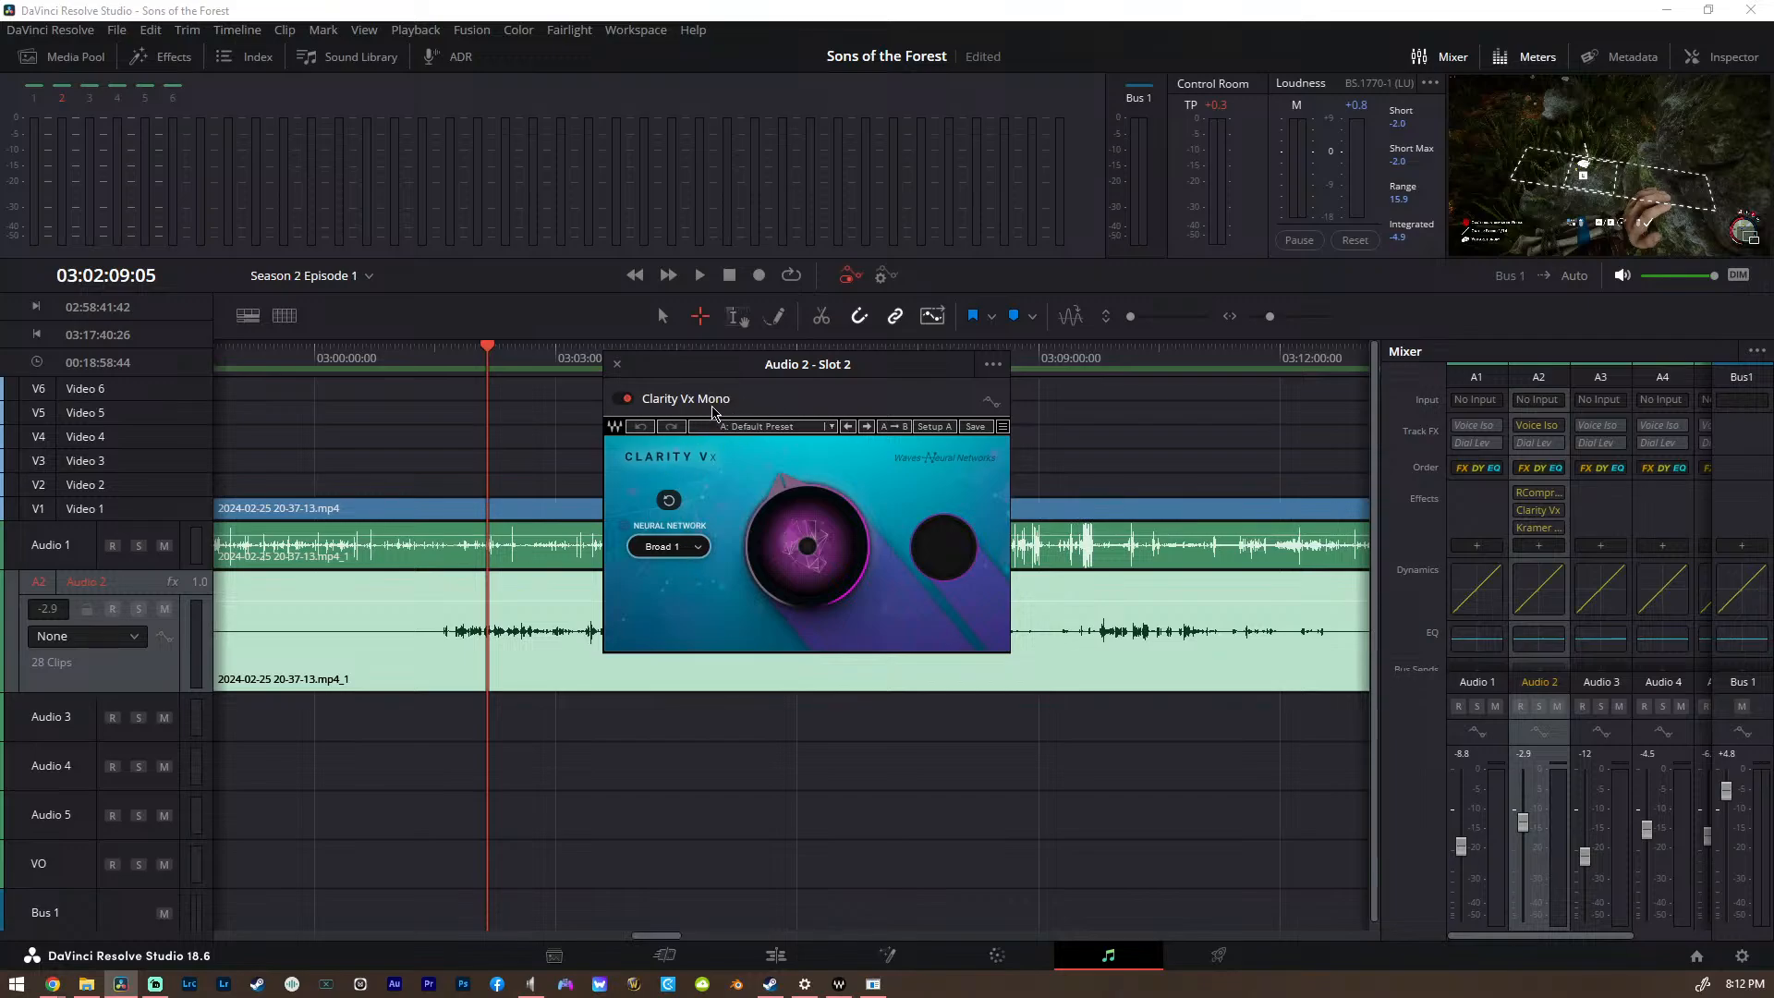
{"action": "mouse_move", "coordinate": [800, 515]}
{"action": "key", "text": "space"}
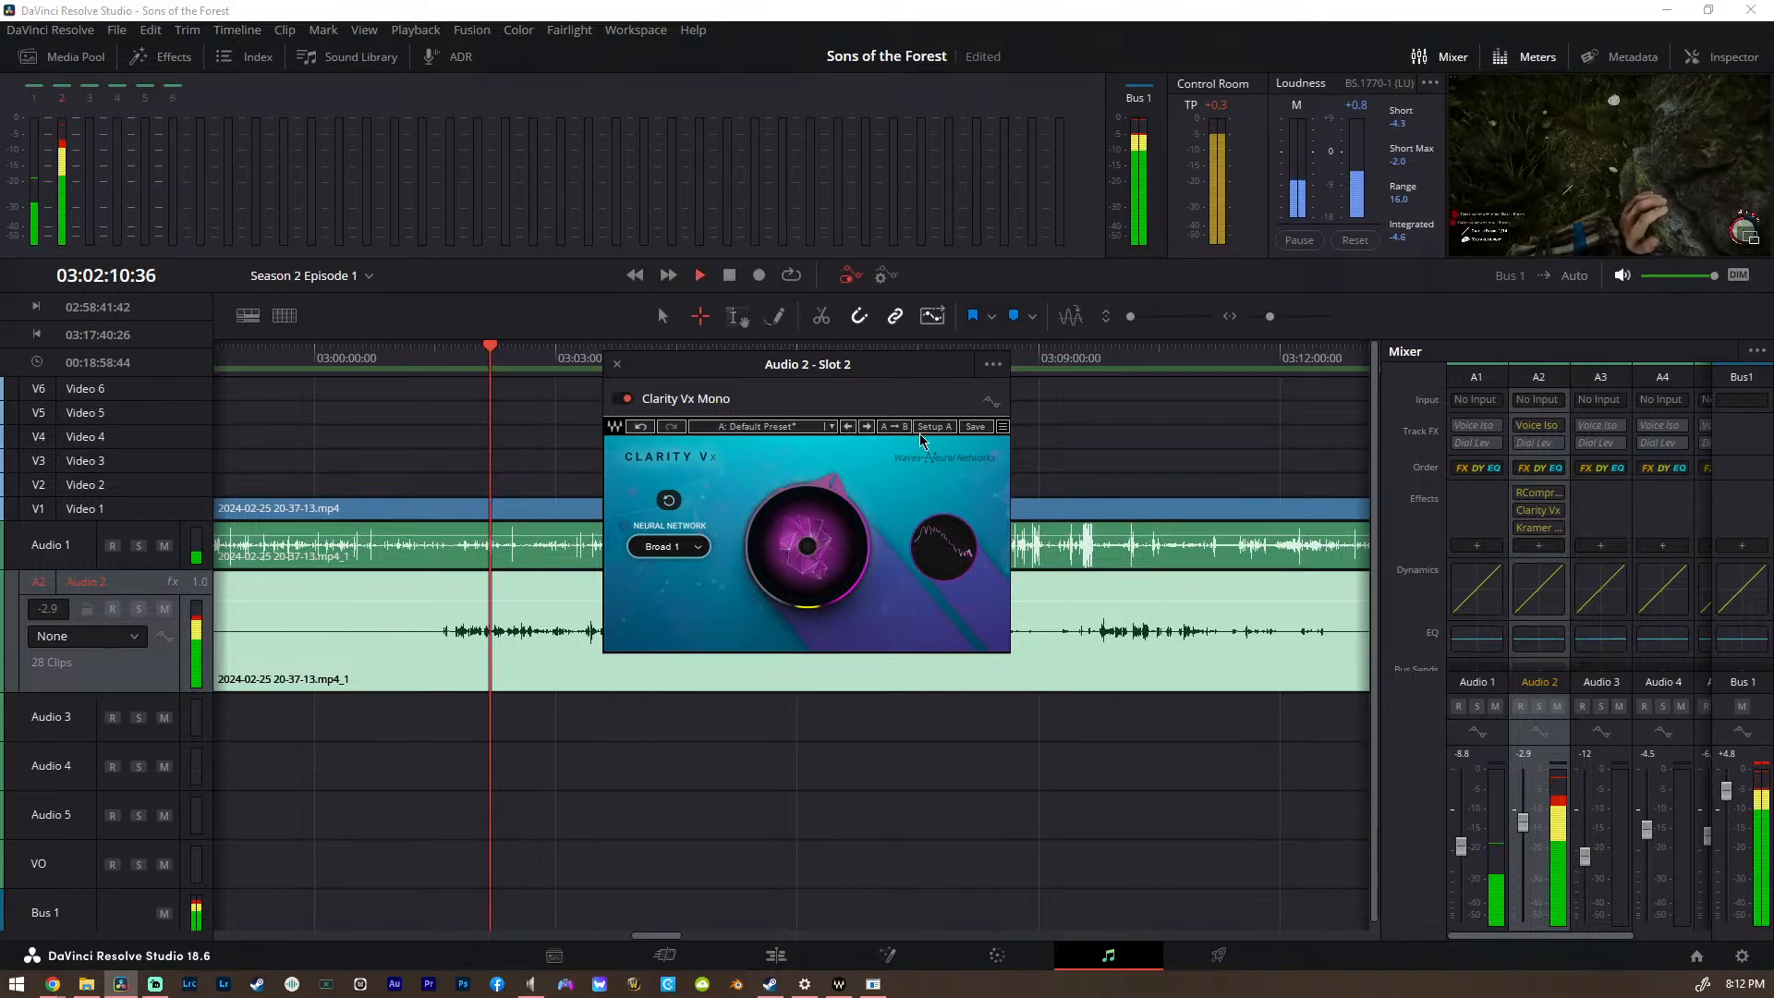
{"action": "key", "text": "space"}
{"action": "left_click", "coordinate": [617, 363]}
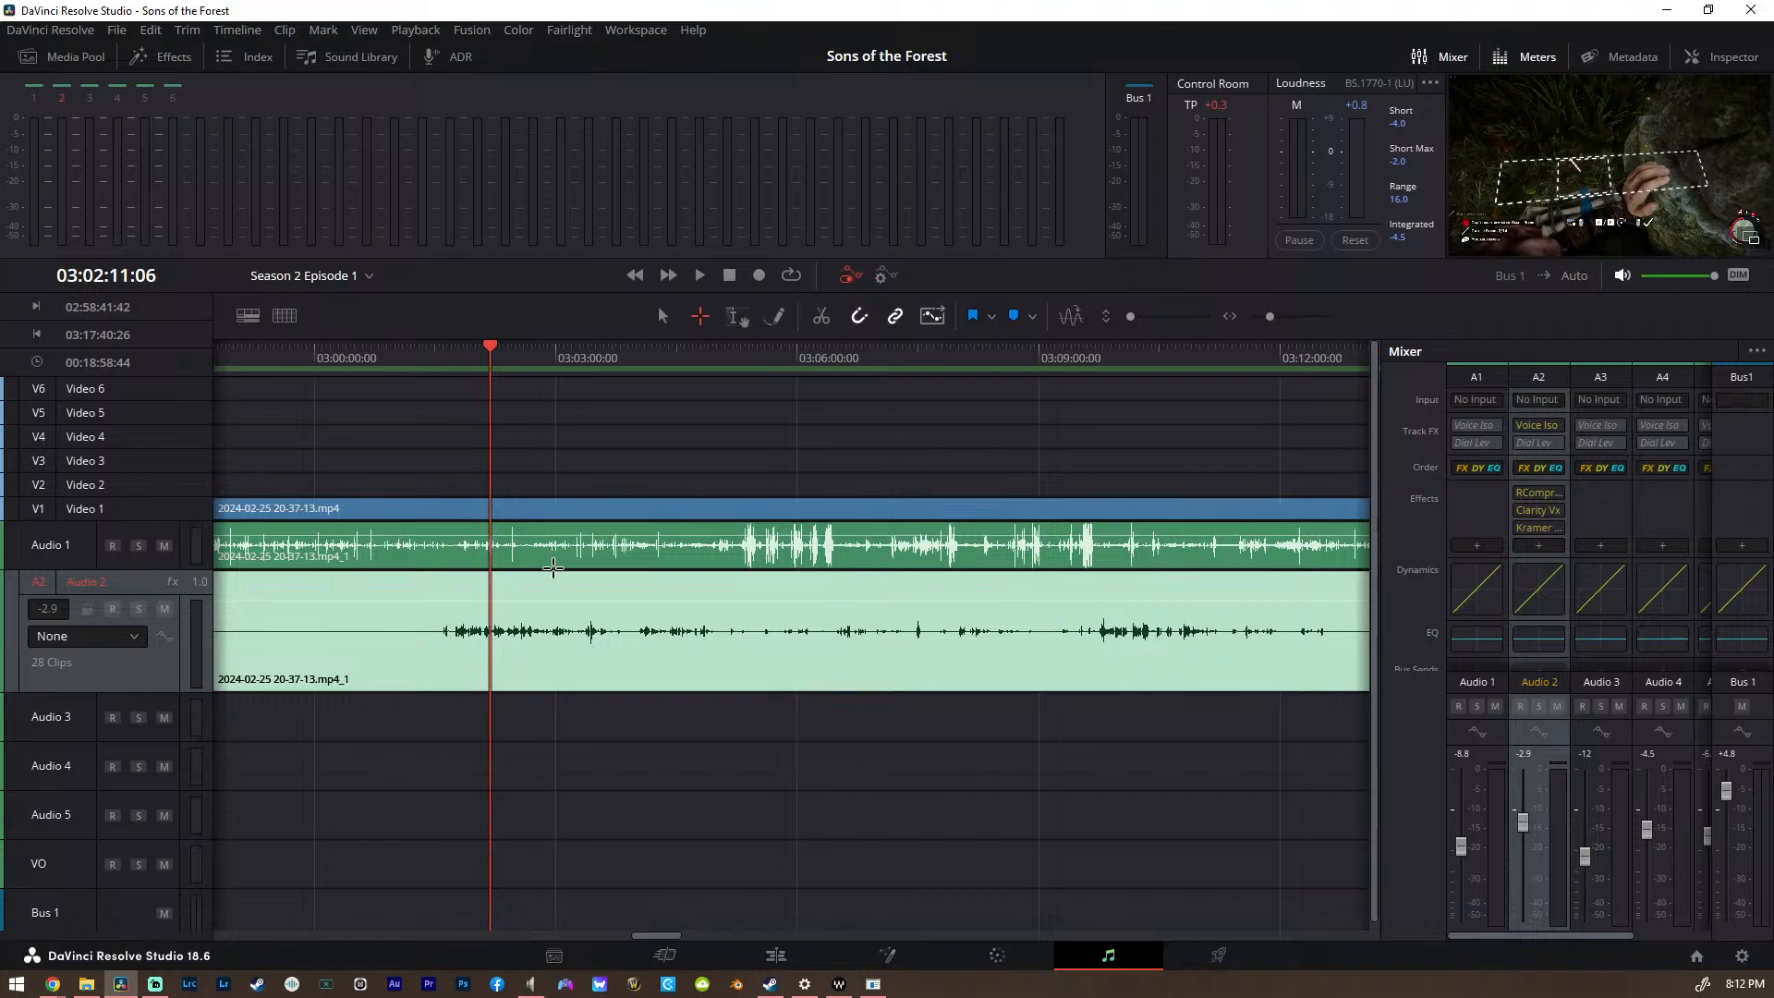
{"action": "key", "text": "space"}
{"action": "key", "text": "space"}
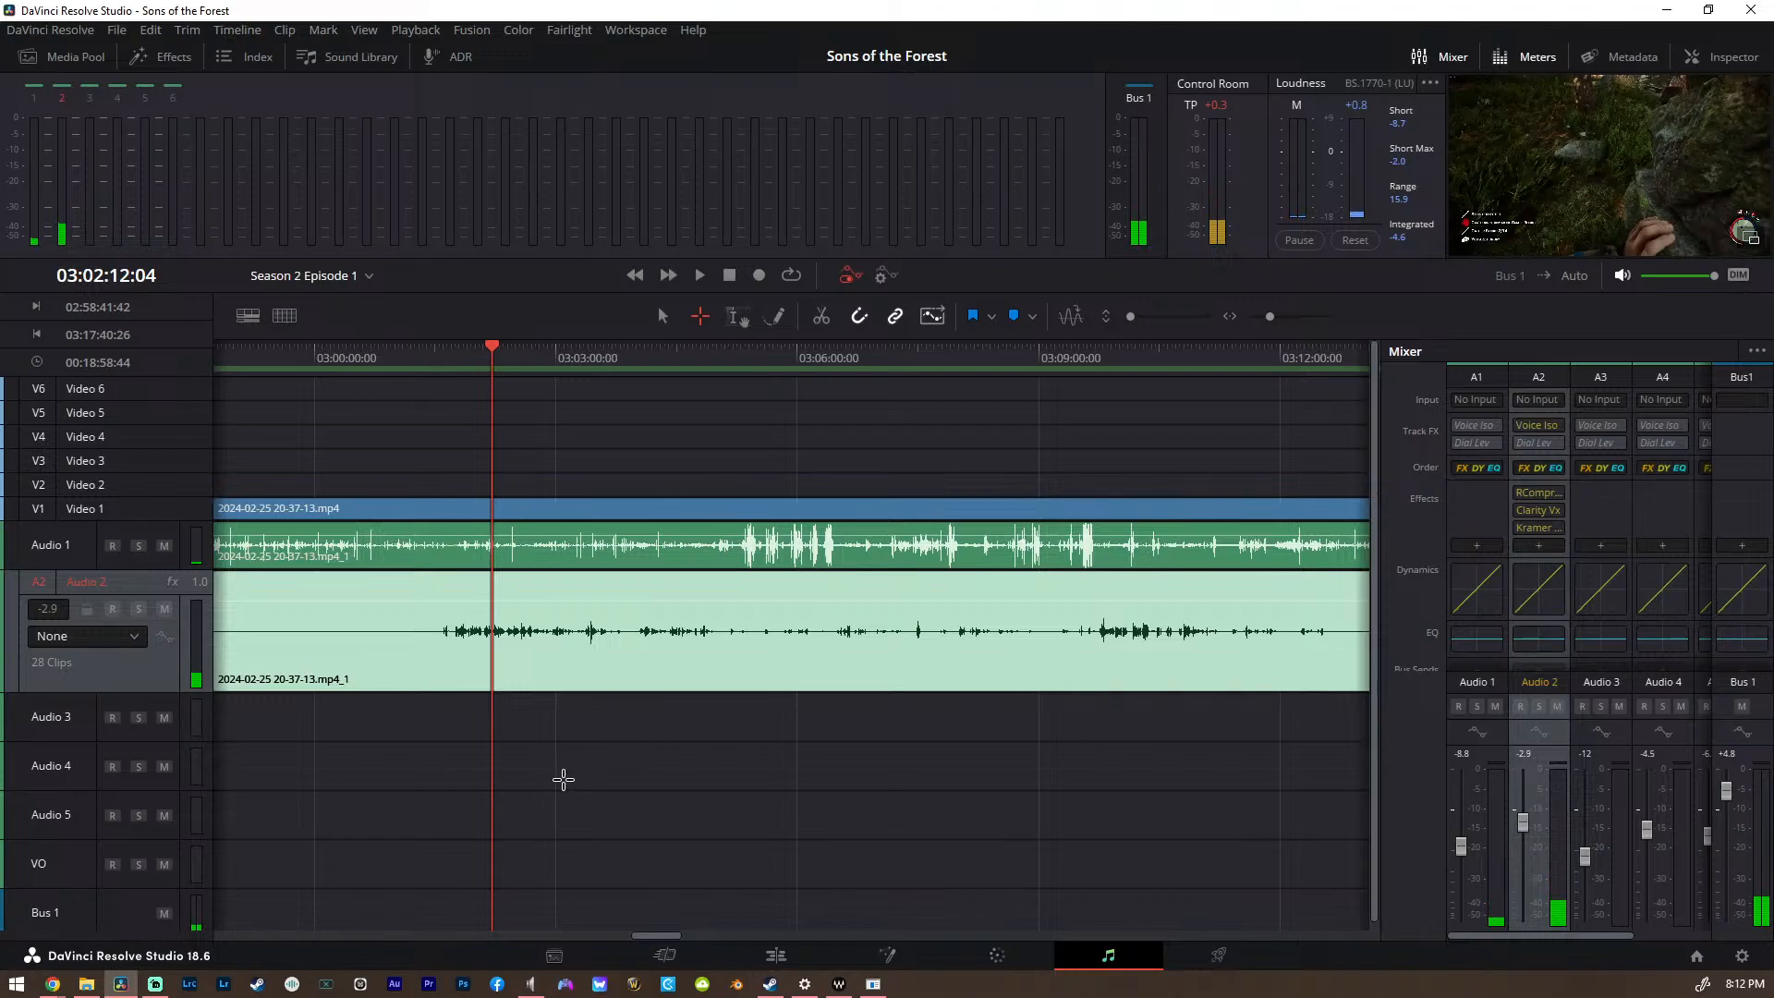
Return to the Edit page and play the voice section in two short passes to check the mixer levels, stopping at 03:02:18:22
{"action": "left_click", "coordinate": [702, 970]}
{"action": "left_click", "coordinate": [780, 961]}
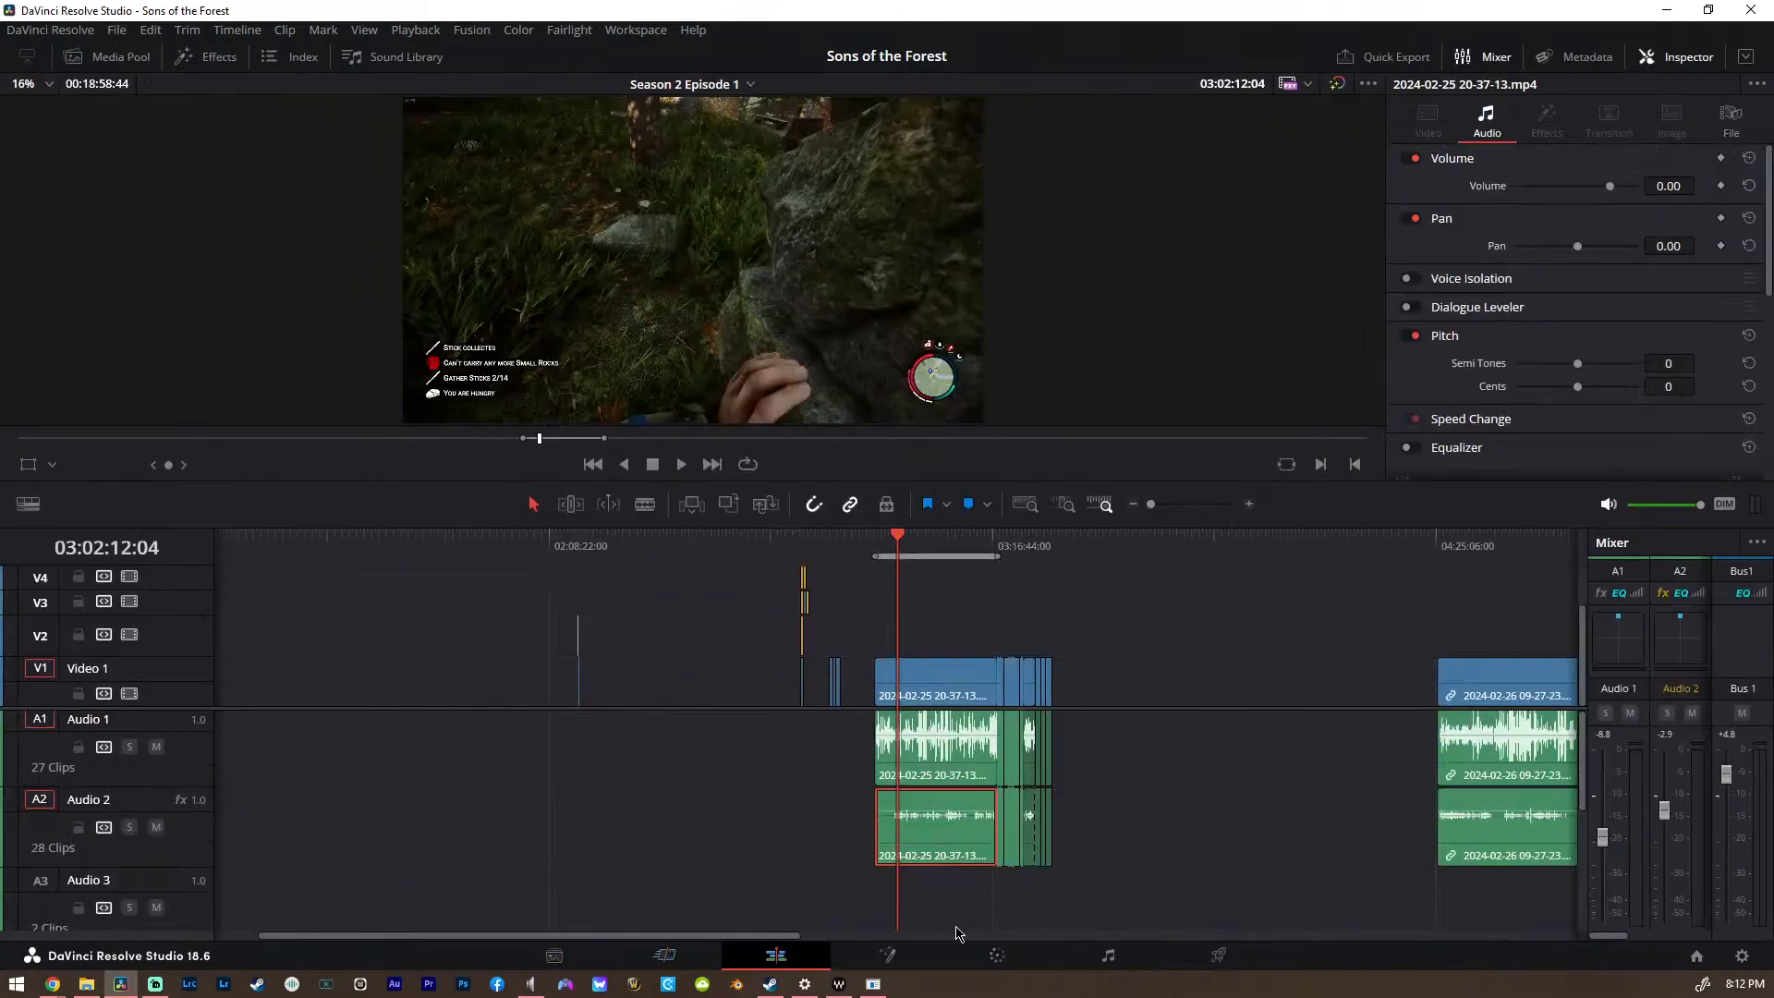
{"action": "scroll", "coordinate": [962, 824], "scroll_direction": "up", "scroll_amount": 3}
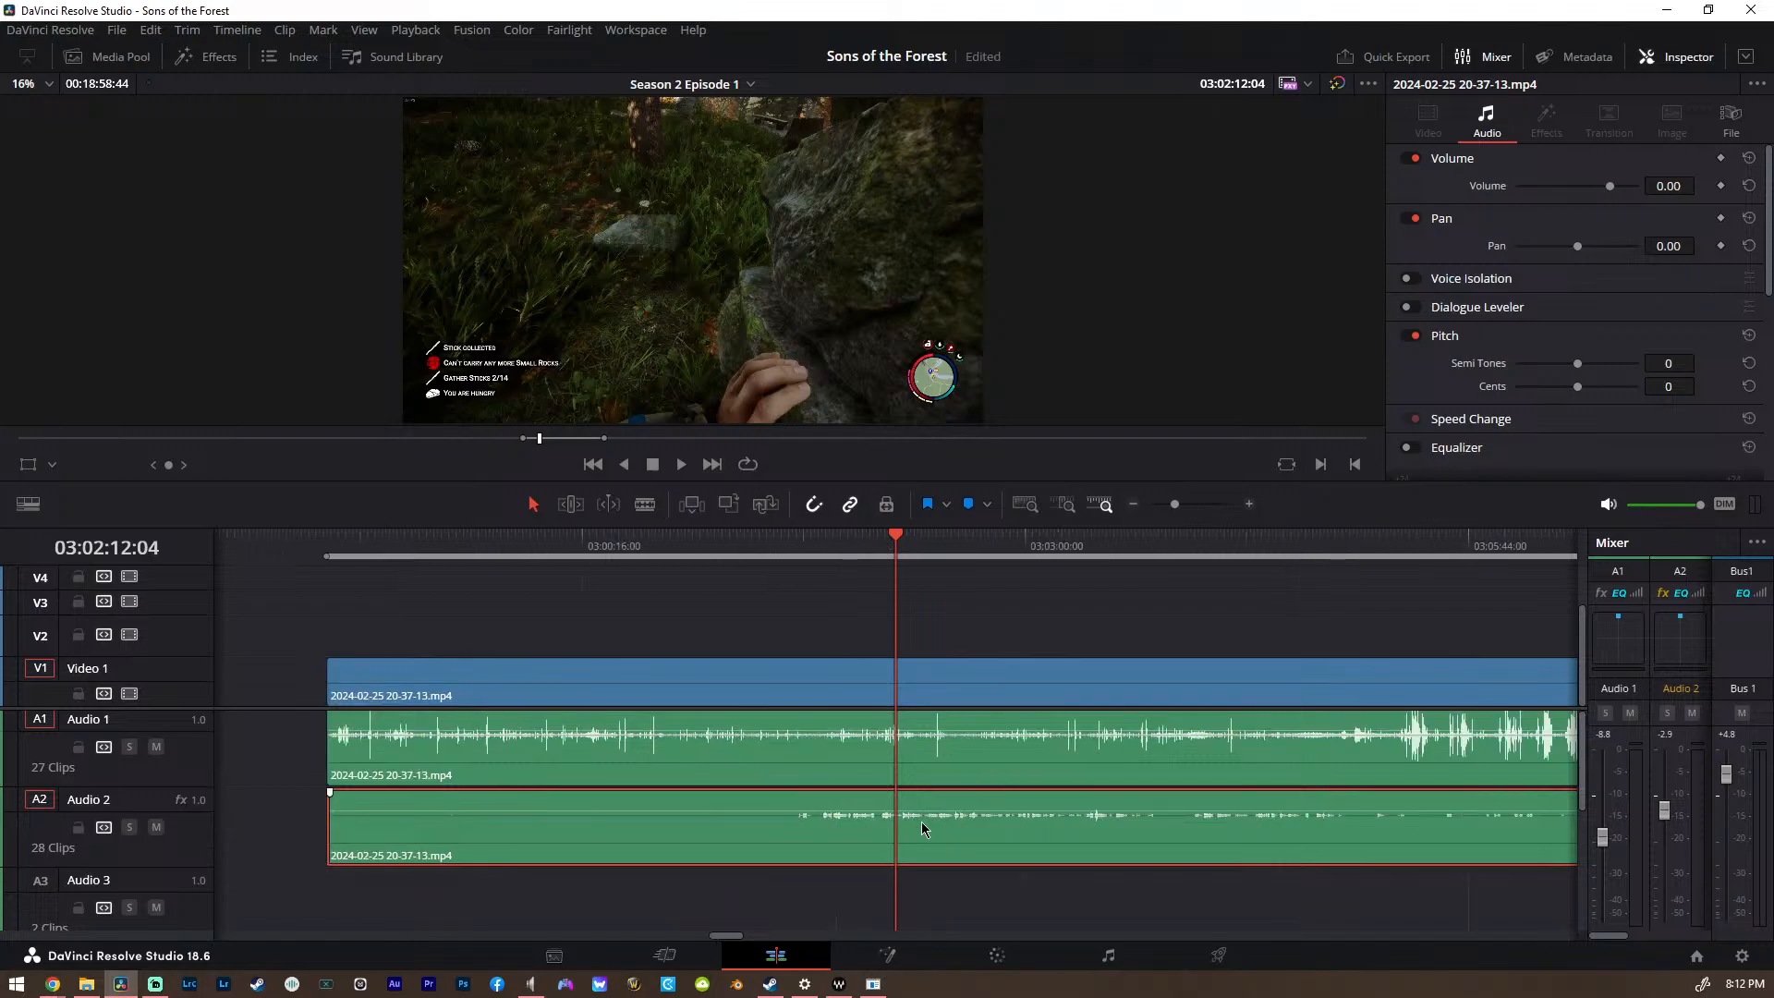
{"action": "key", "text": "space"}
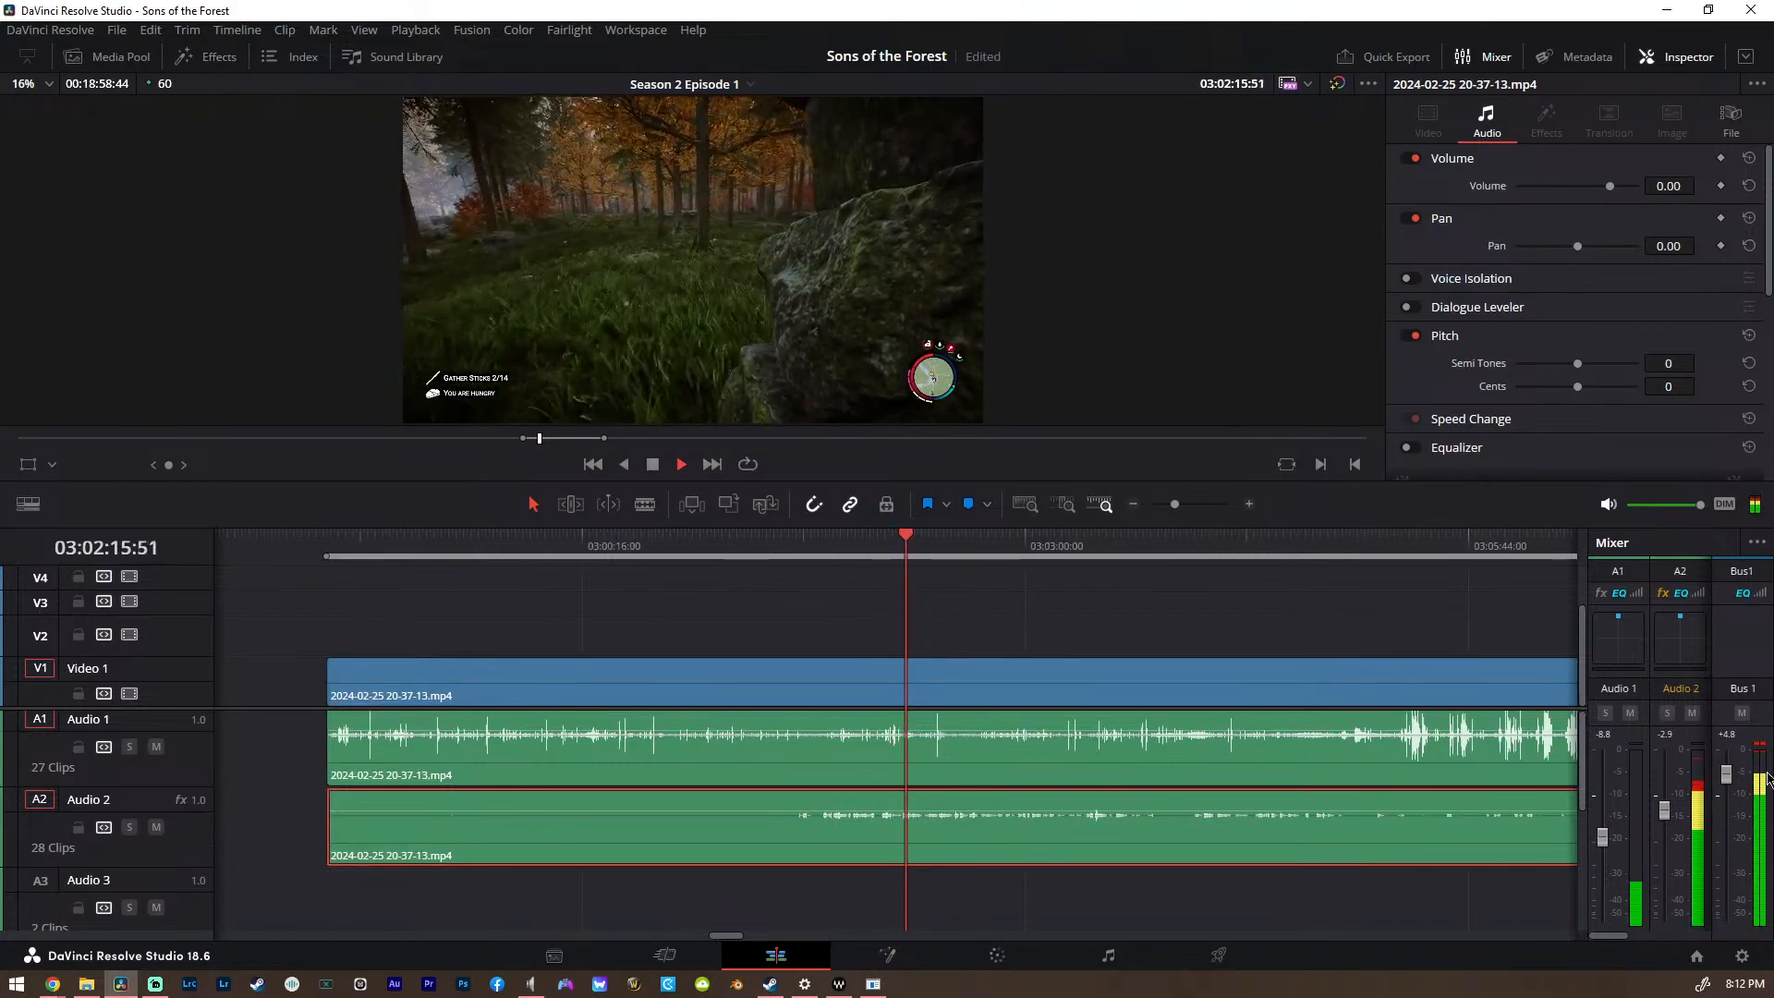
{"action": "key", "text": "space"}
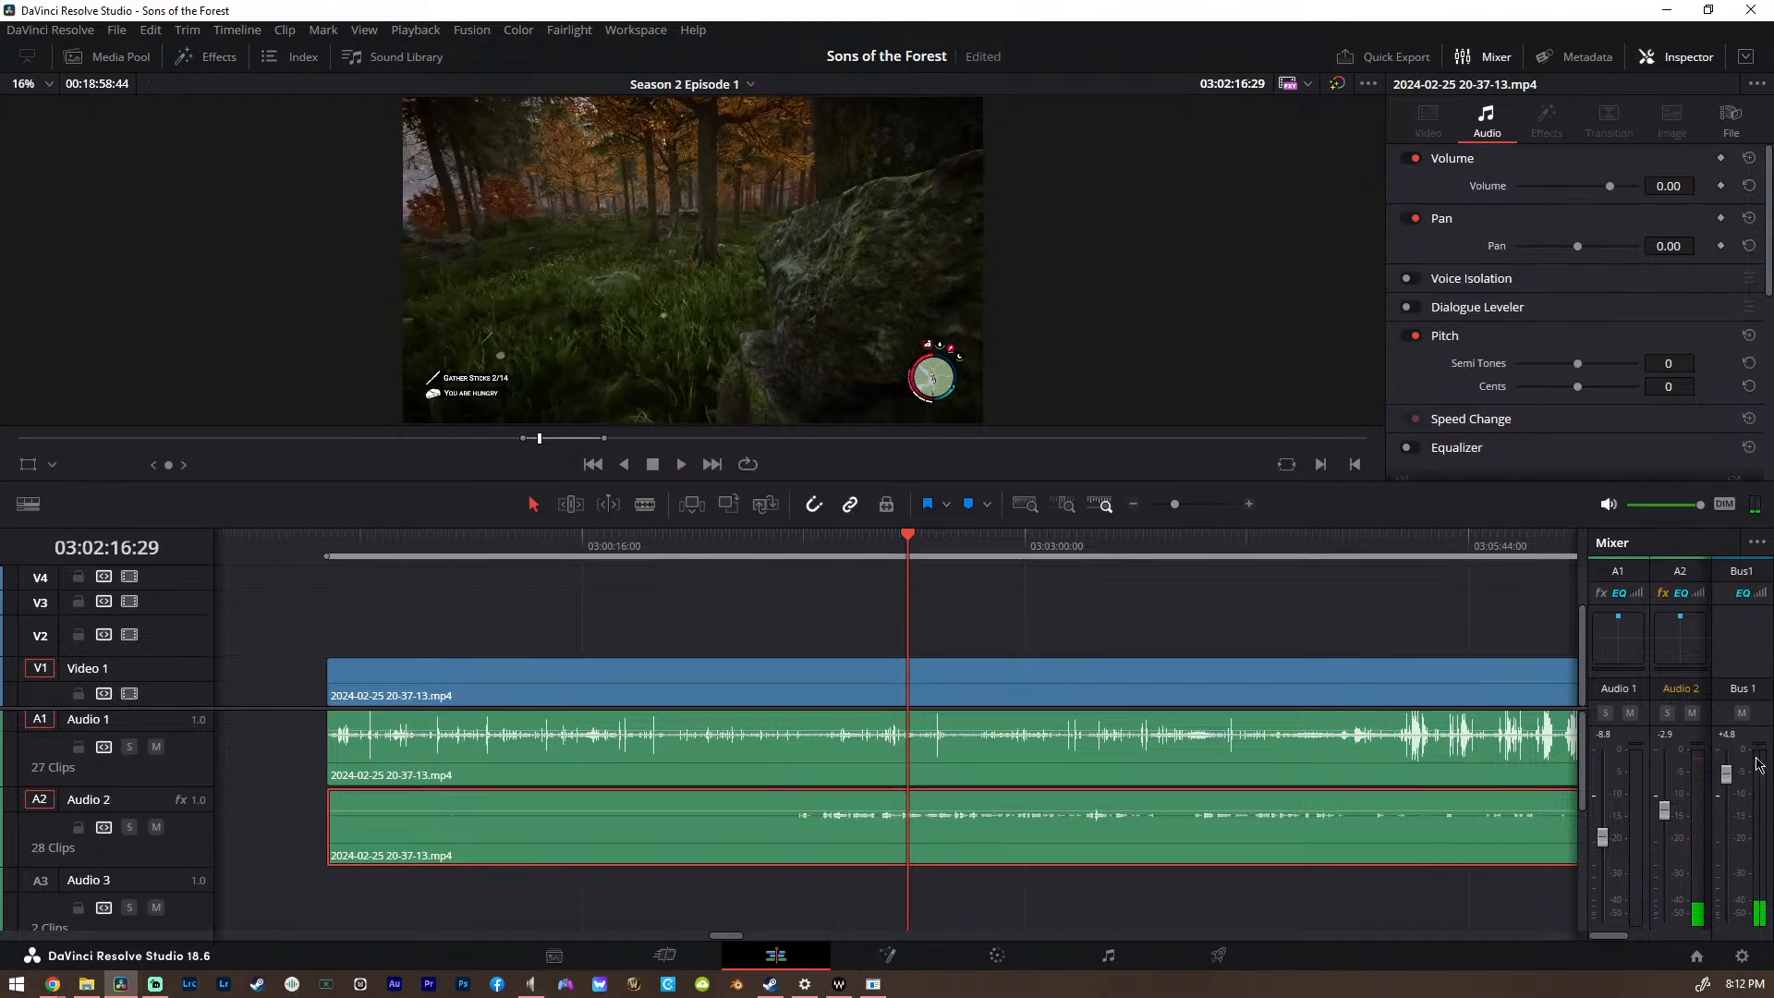
{"action": "left_click", "coordinate": [957, 683]}
{"action": "key", "text": "space"}
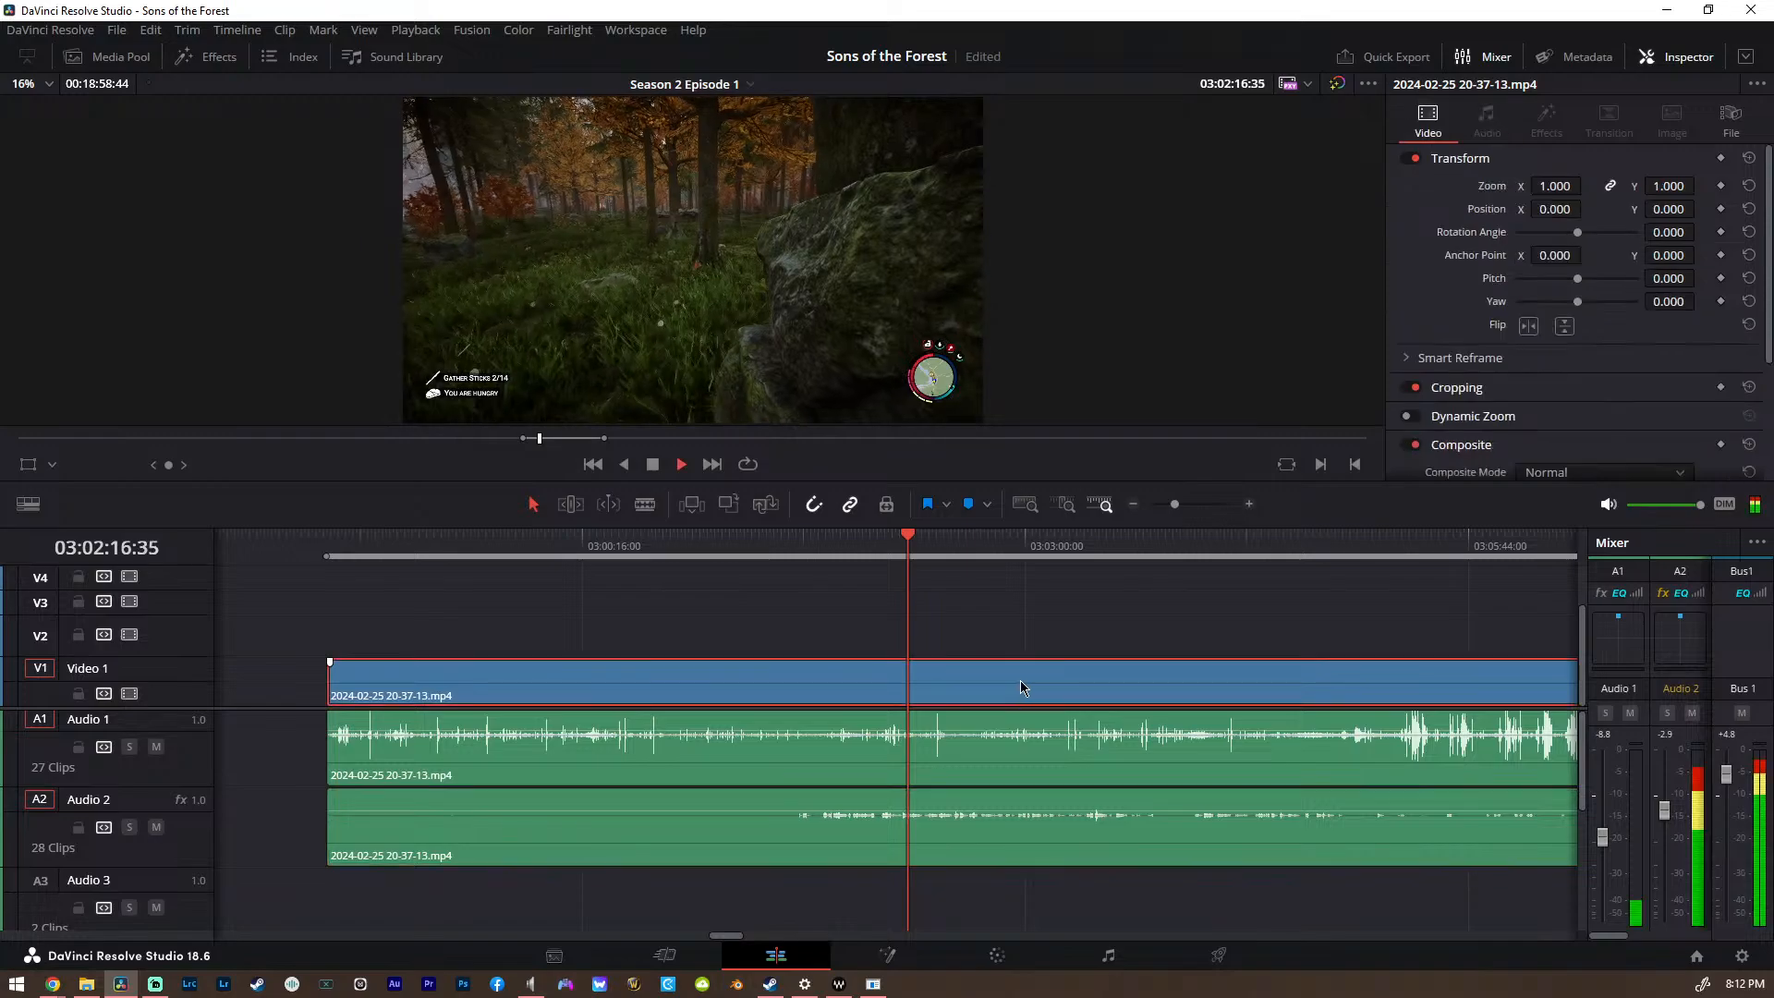
{"action": "key", "text": "space"}
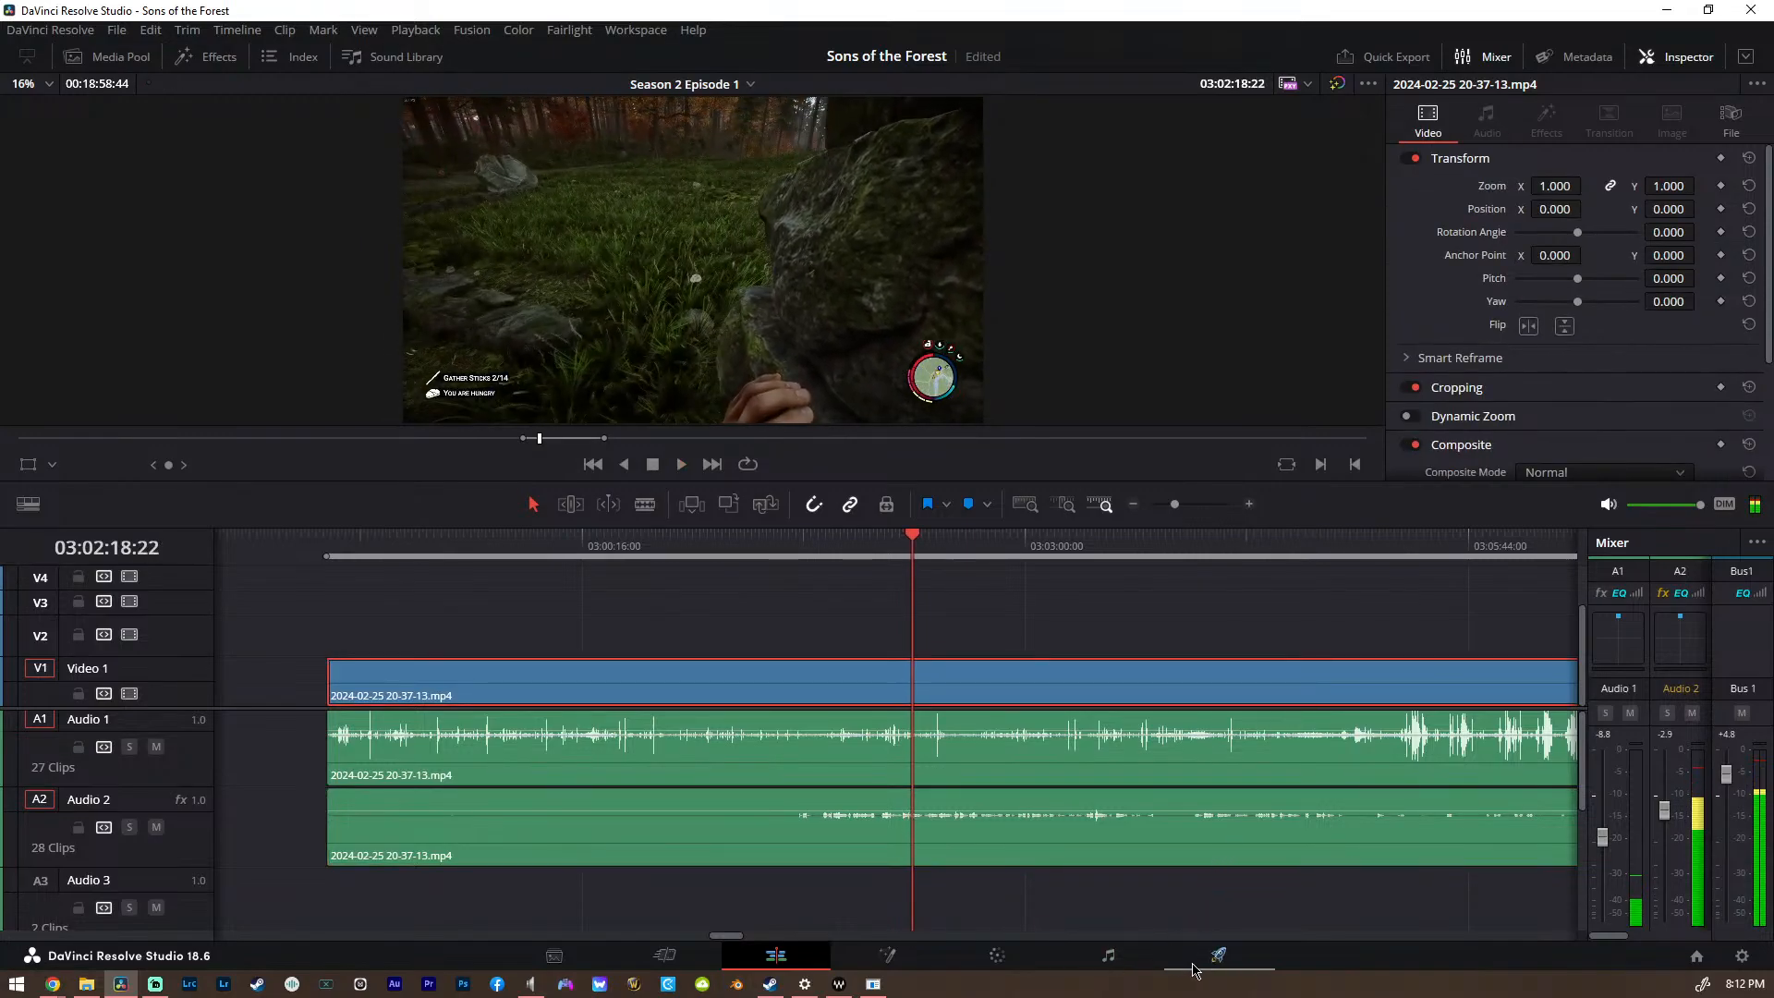
Check the loudness meters on the Fairlight page during playback, reset them and replay the voice section, stopping at 03:02:32:14
{"action": "left_click", "coordinate": [1109, 955]}
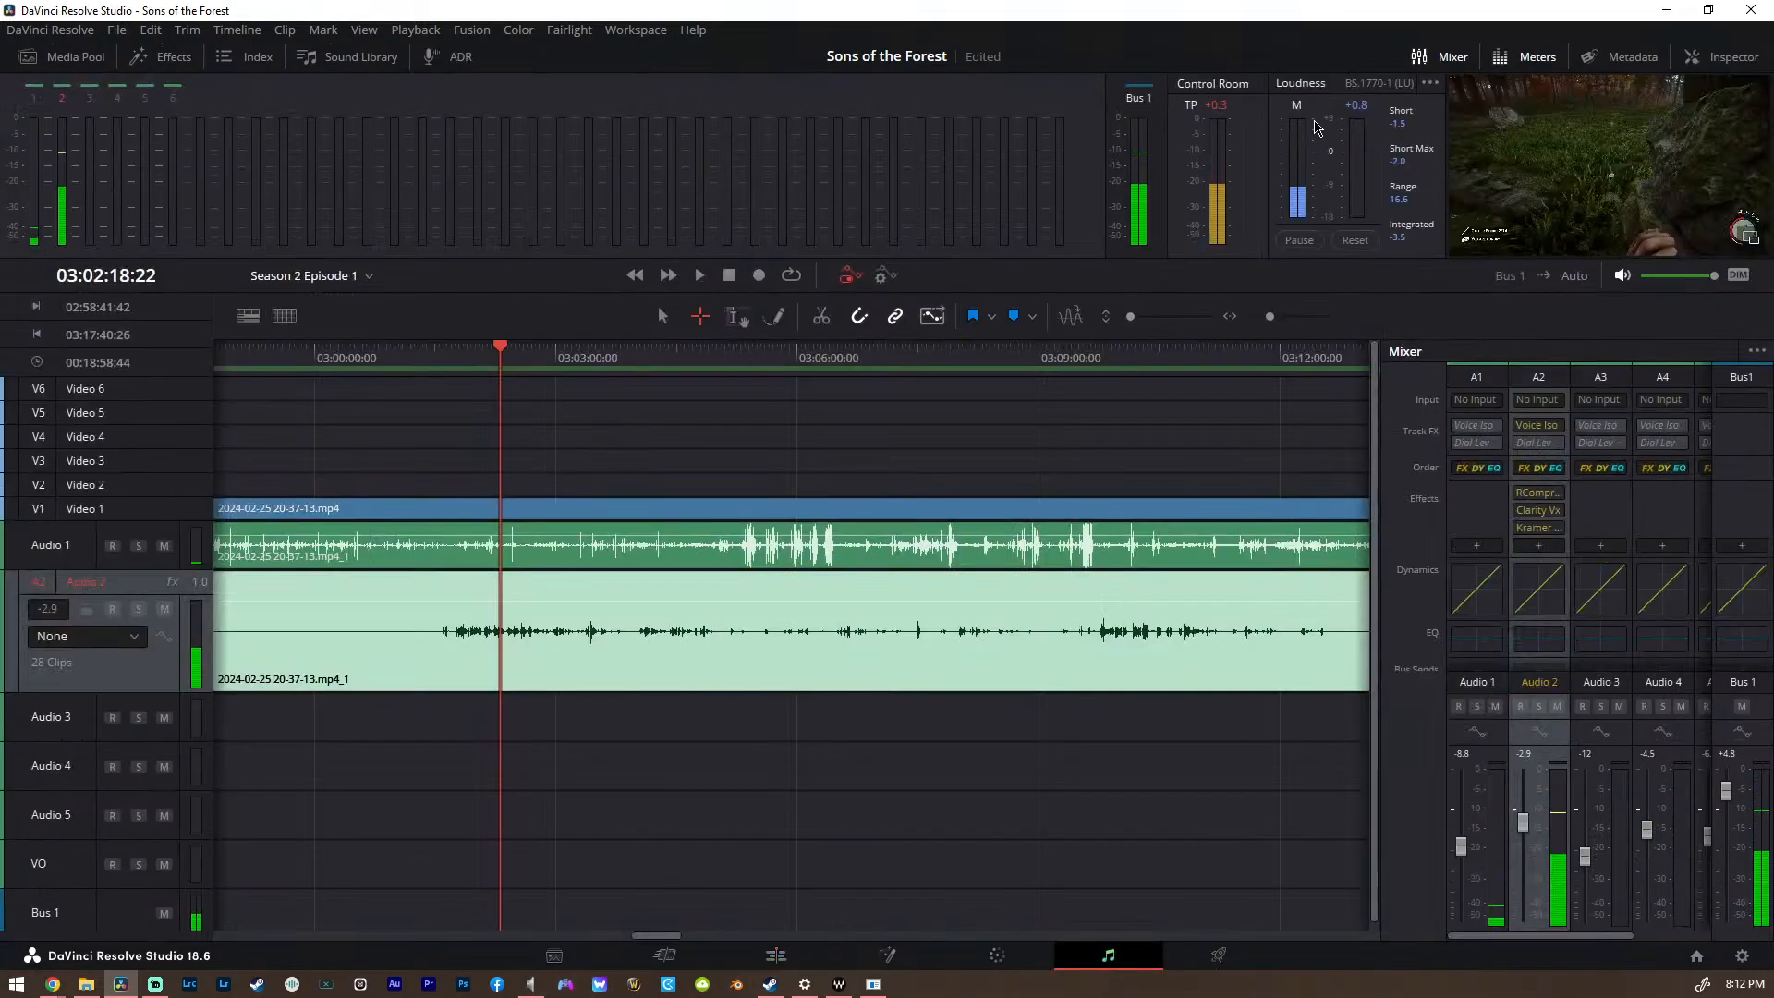
{"action": "key", "text": "space"}
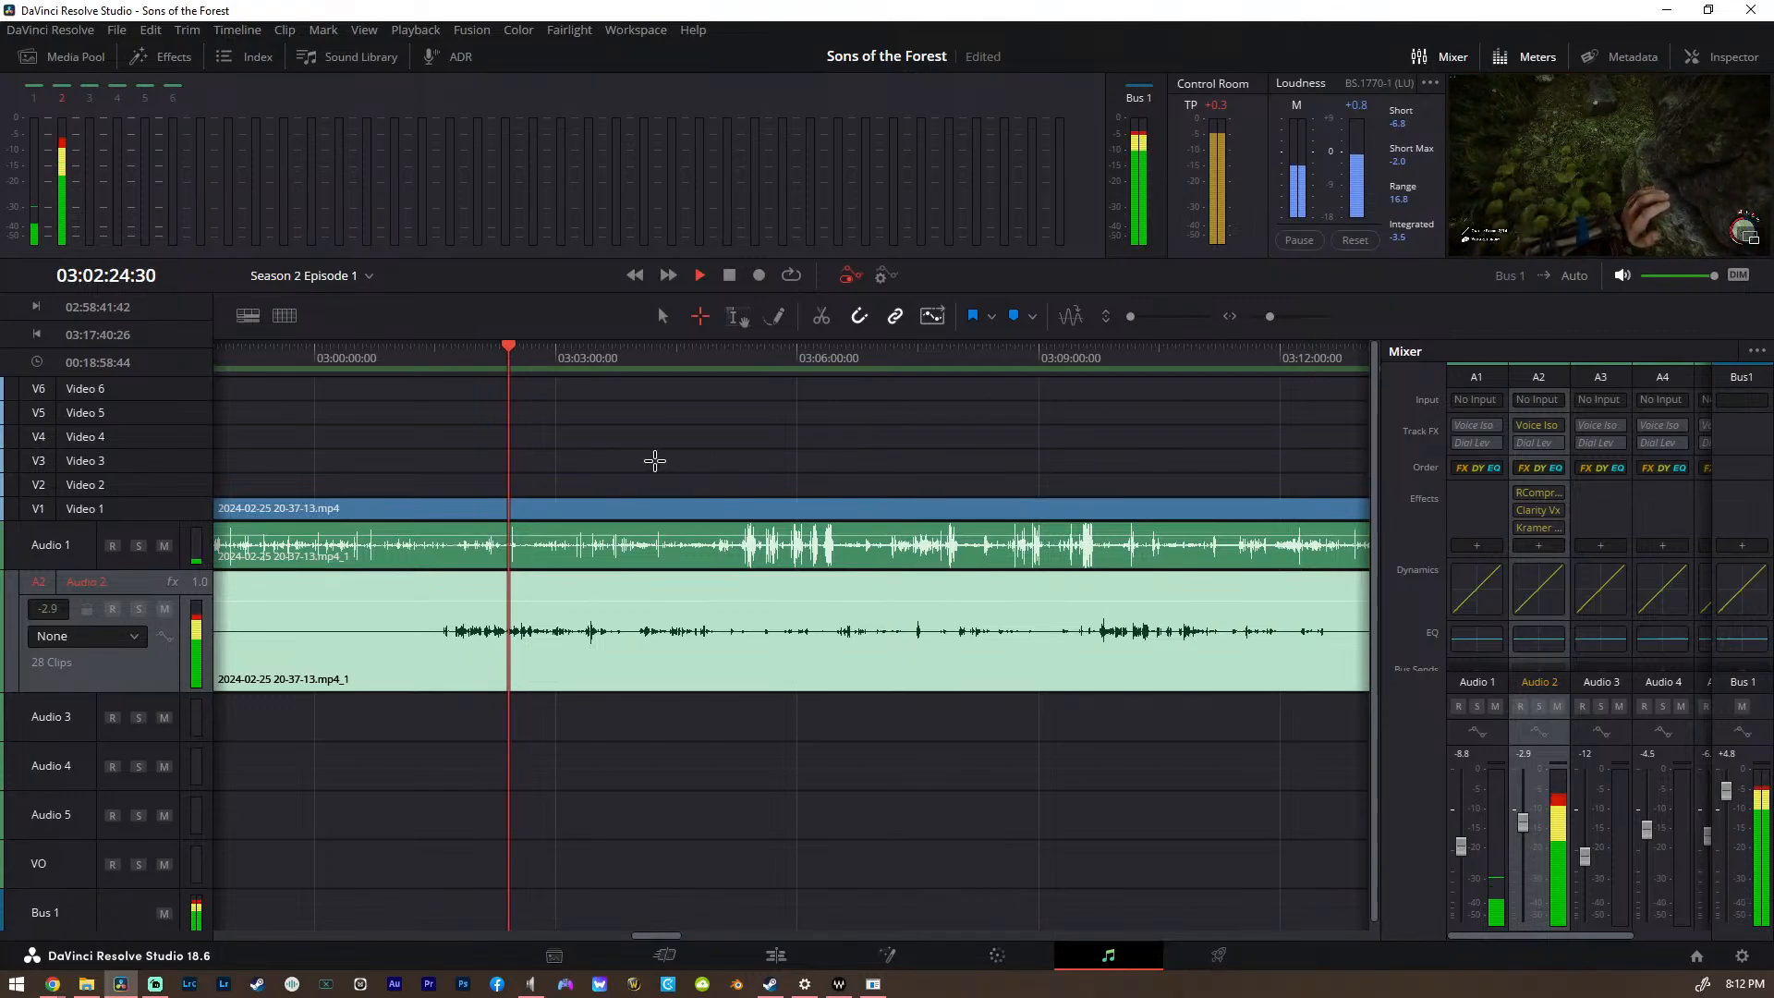
{"action": "key", "text": "space"}
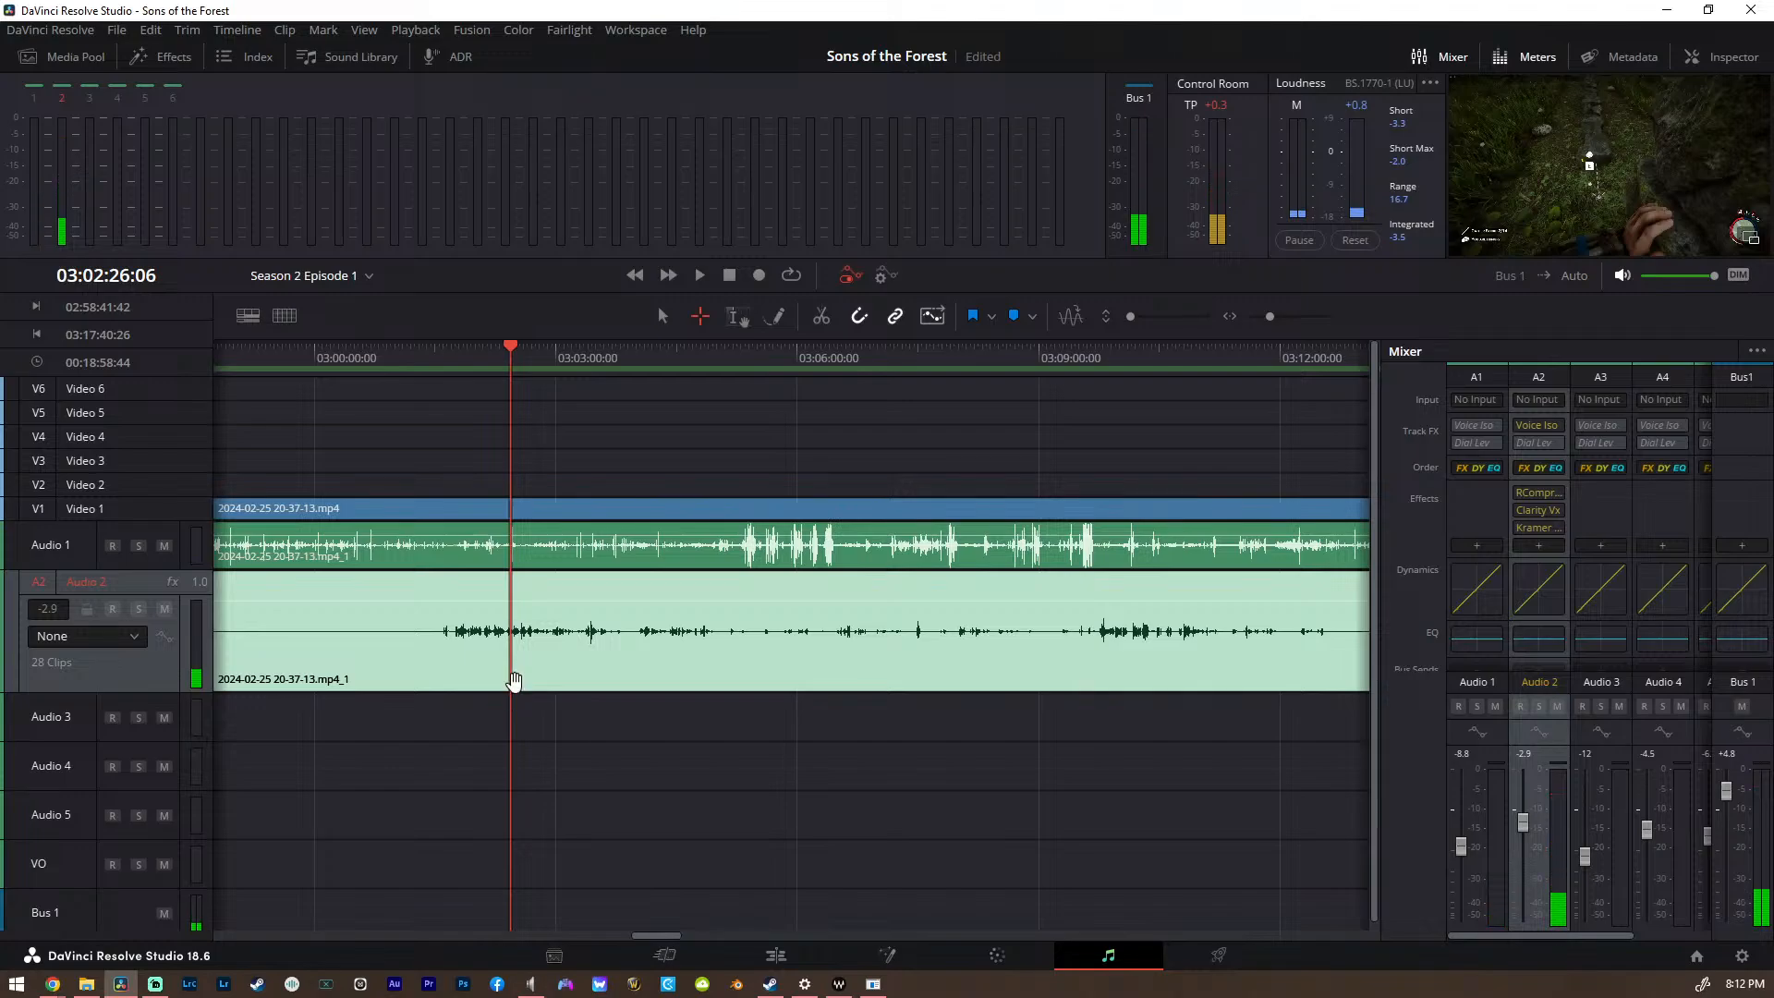
{"action": "left_click", "coordinate": [1355, 239]}
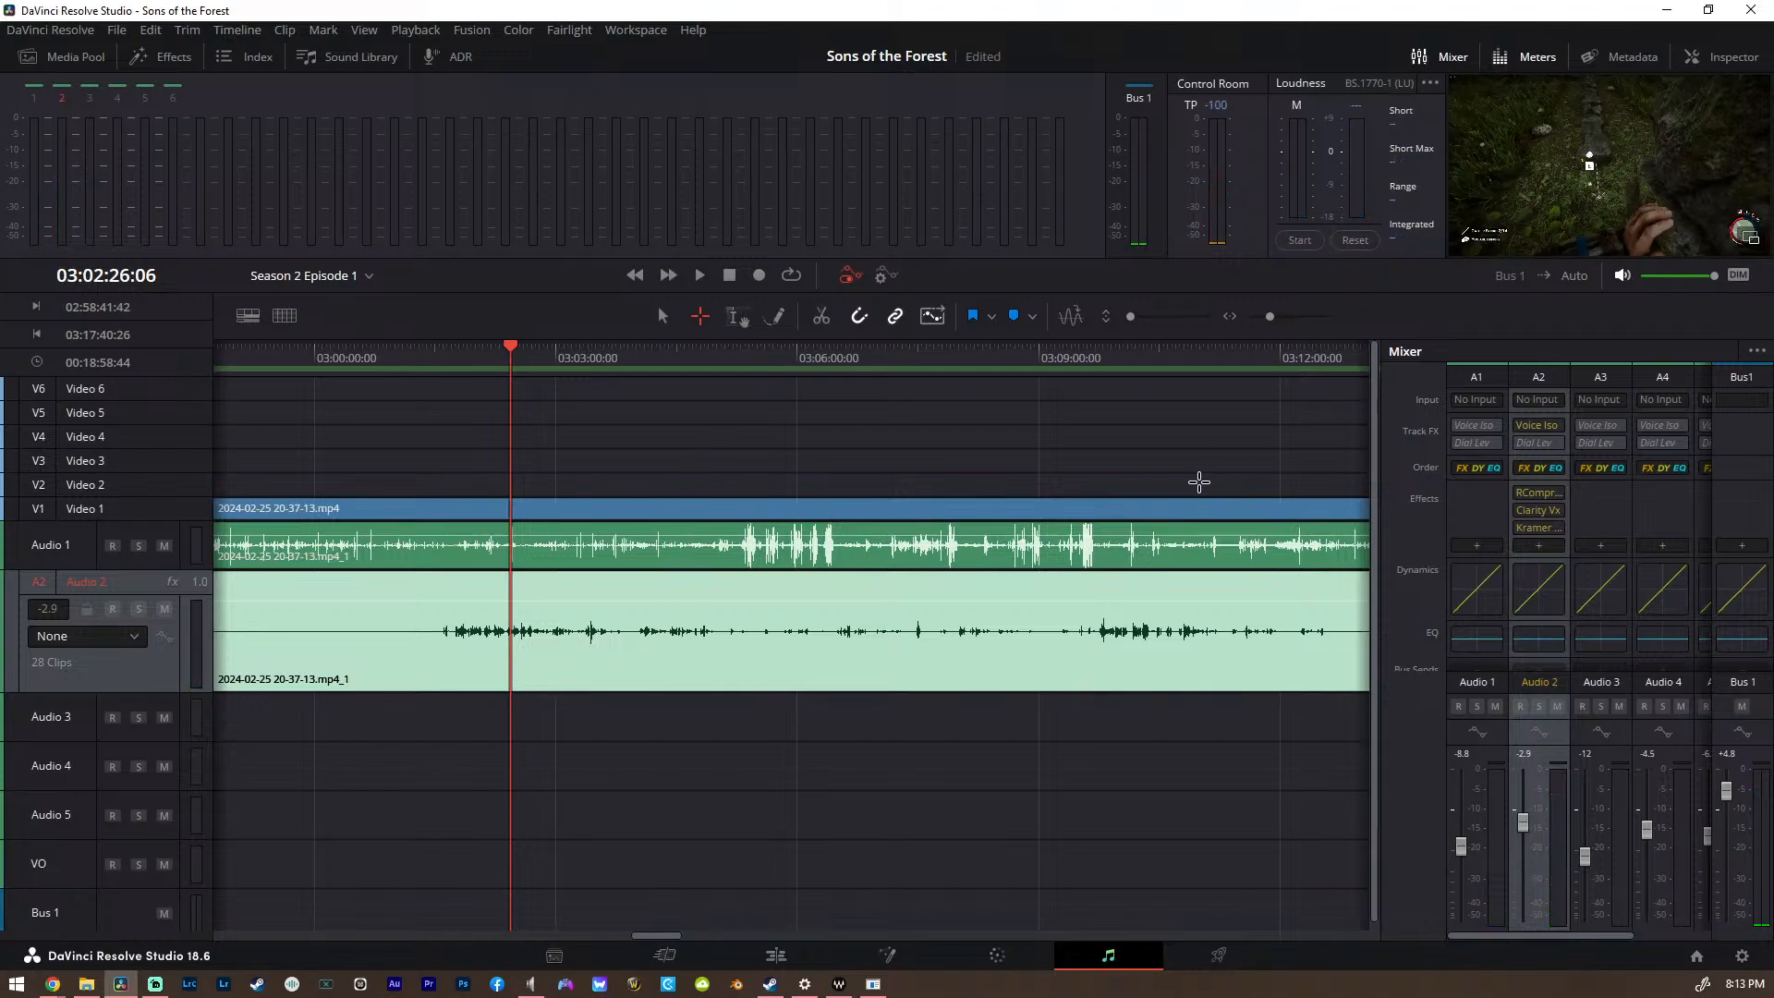
{"action": "key", "text": "space"}
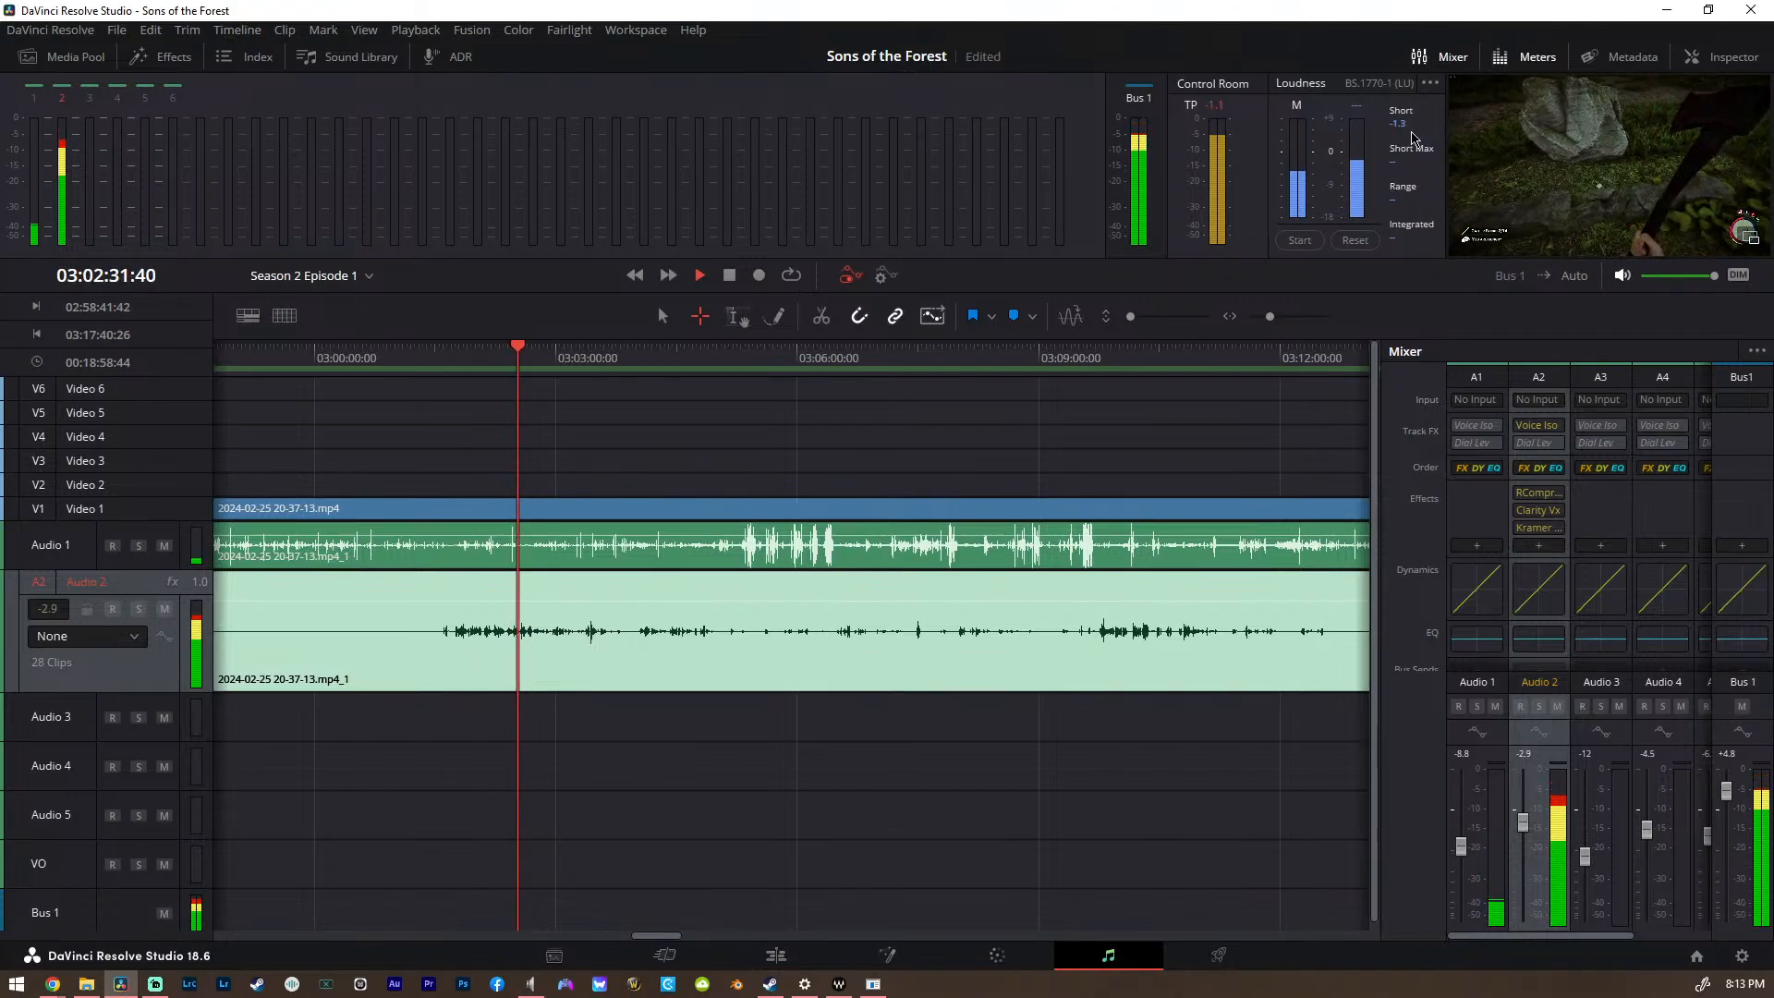
{"action": "key", "text": "space"}
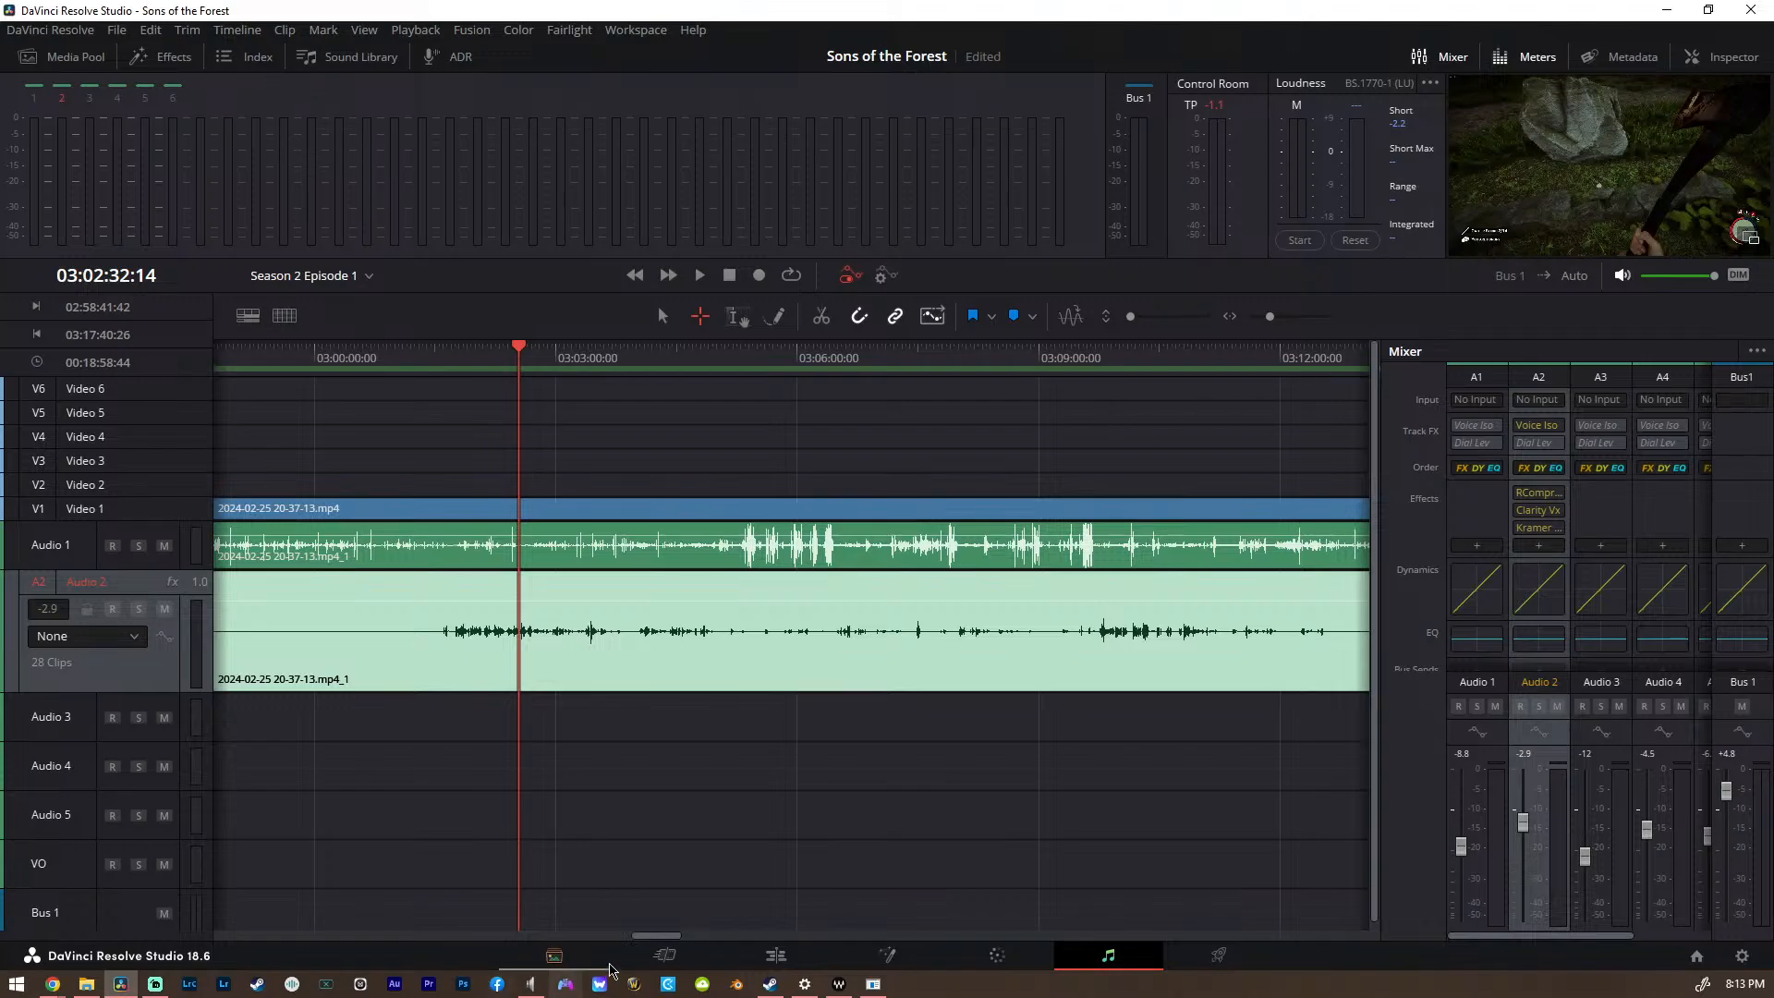
{"action": "left_click", "coordinate": [776, 956]}
{"action": "scroll", "coordinate": [911, 739], "scroll_direction": "up", "scroll_amount": 2}
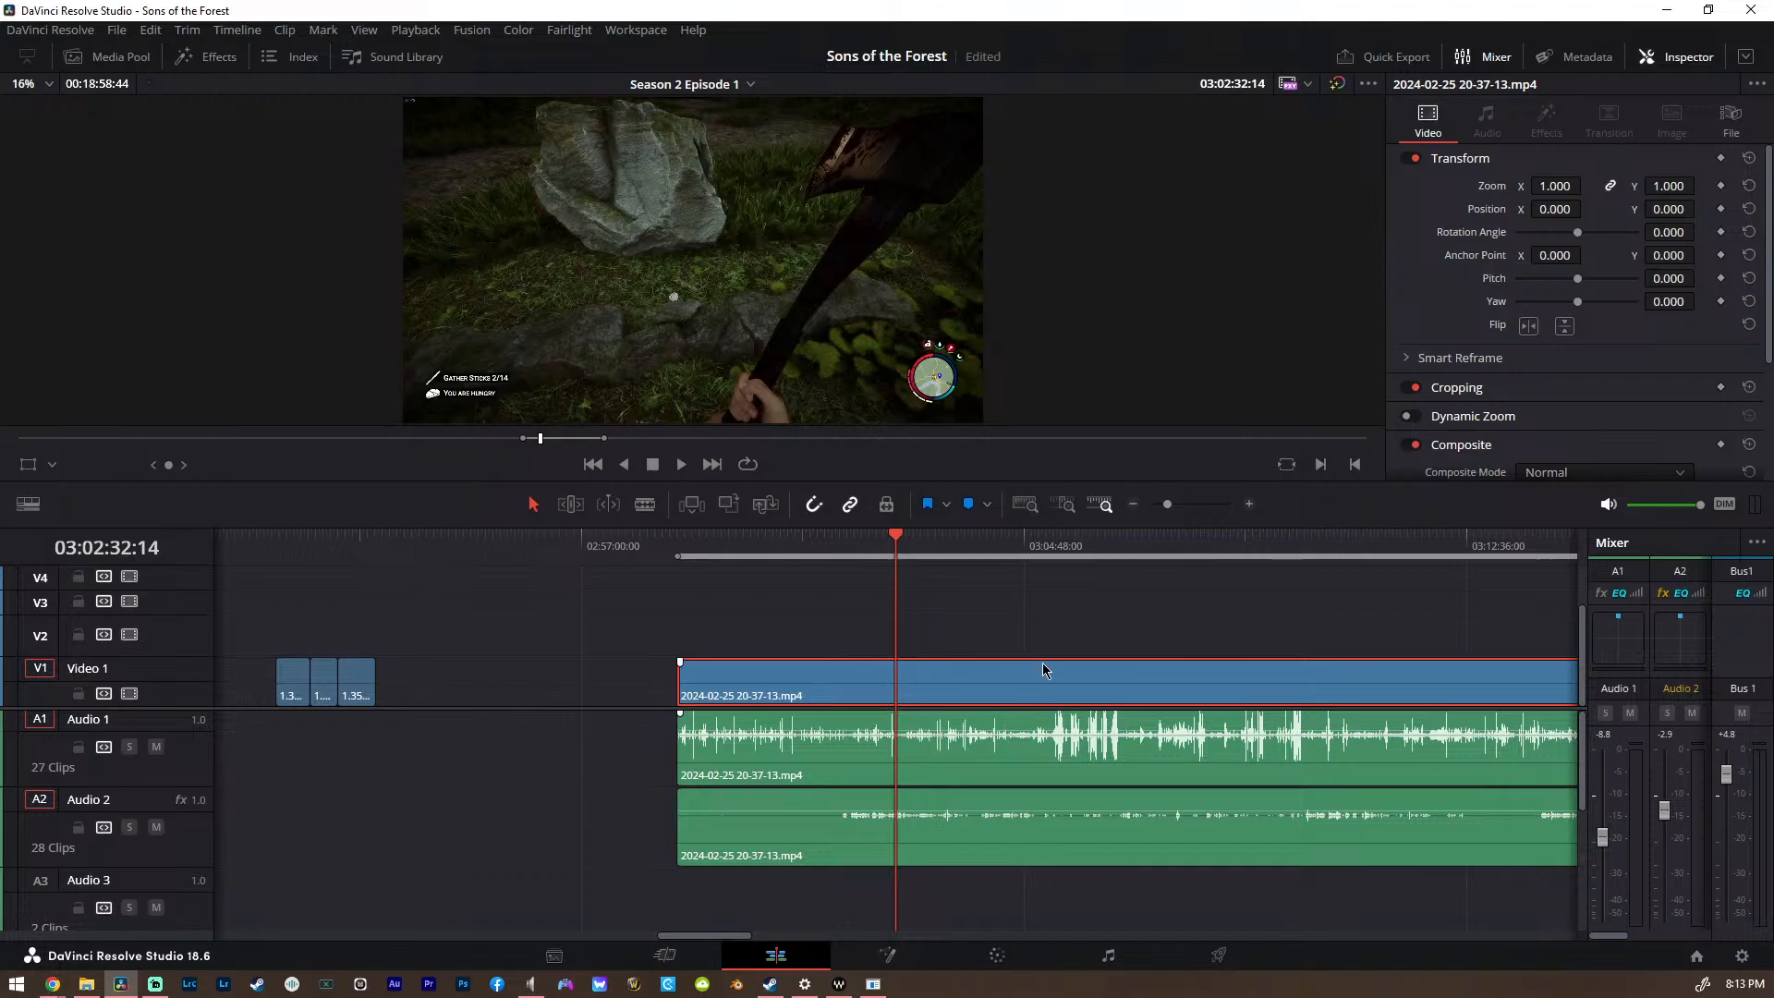
{"action": "left_click", "coordinate": [1067, 554]}
{"action": "scroll", "coordinate": [1163, 683], "scroll_direction": "up", "scroll_amount": 2}
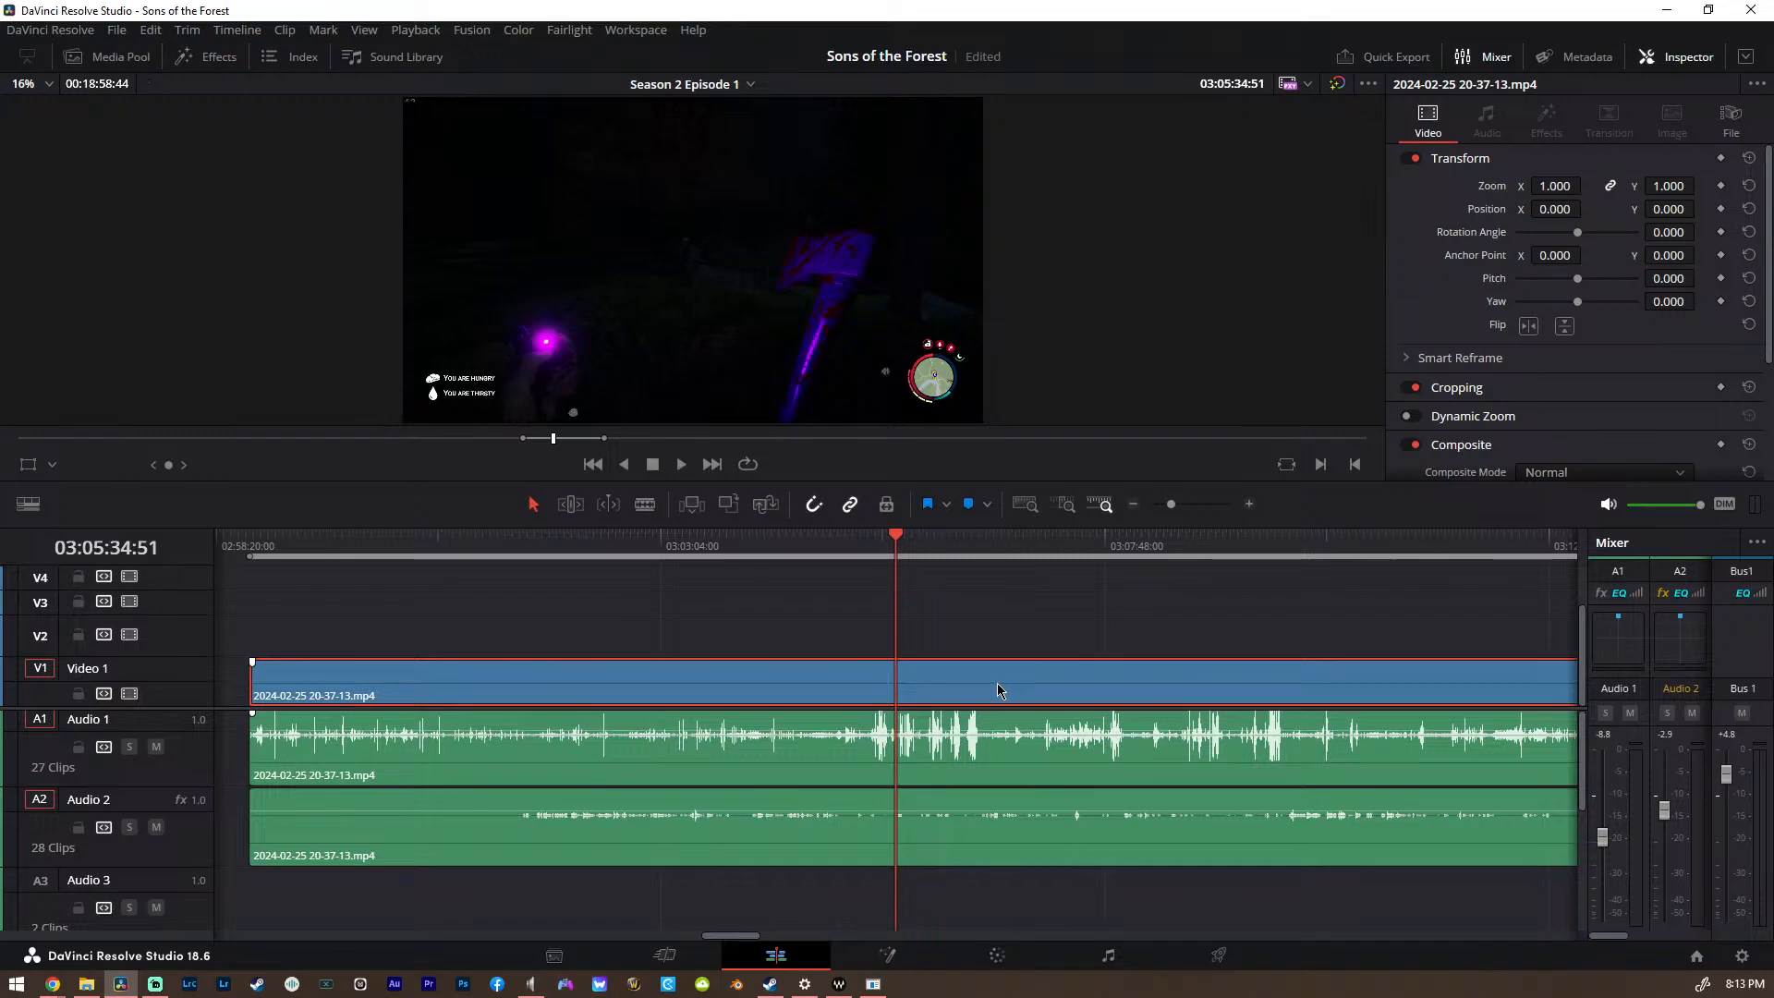
{"action": "scroll", "coordinate": [868, 711], "scroll_direction": "left", "scroll_amount": 2}
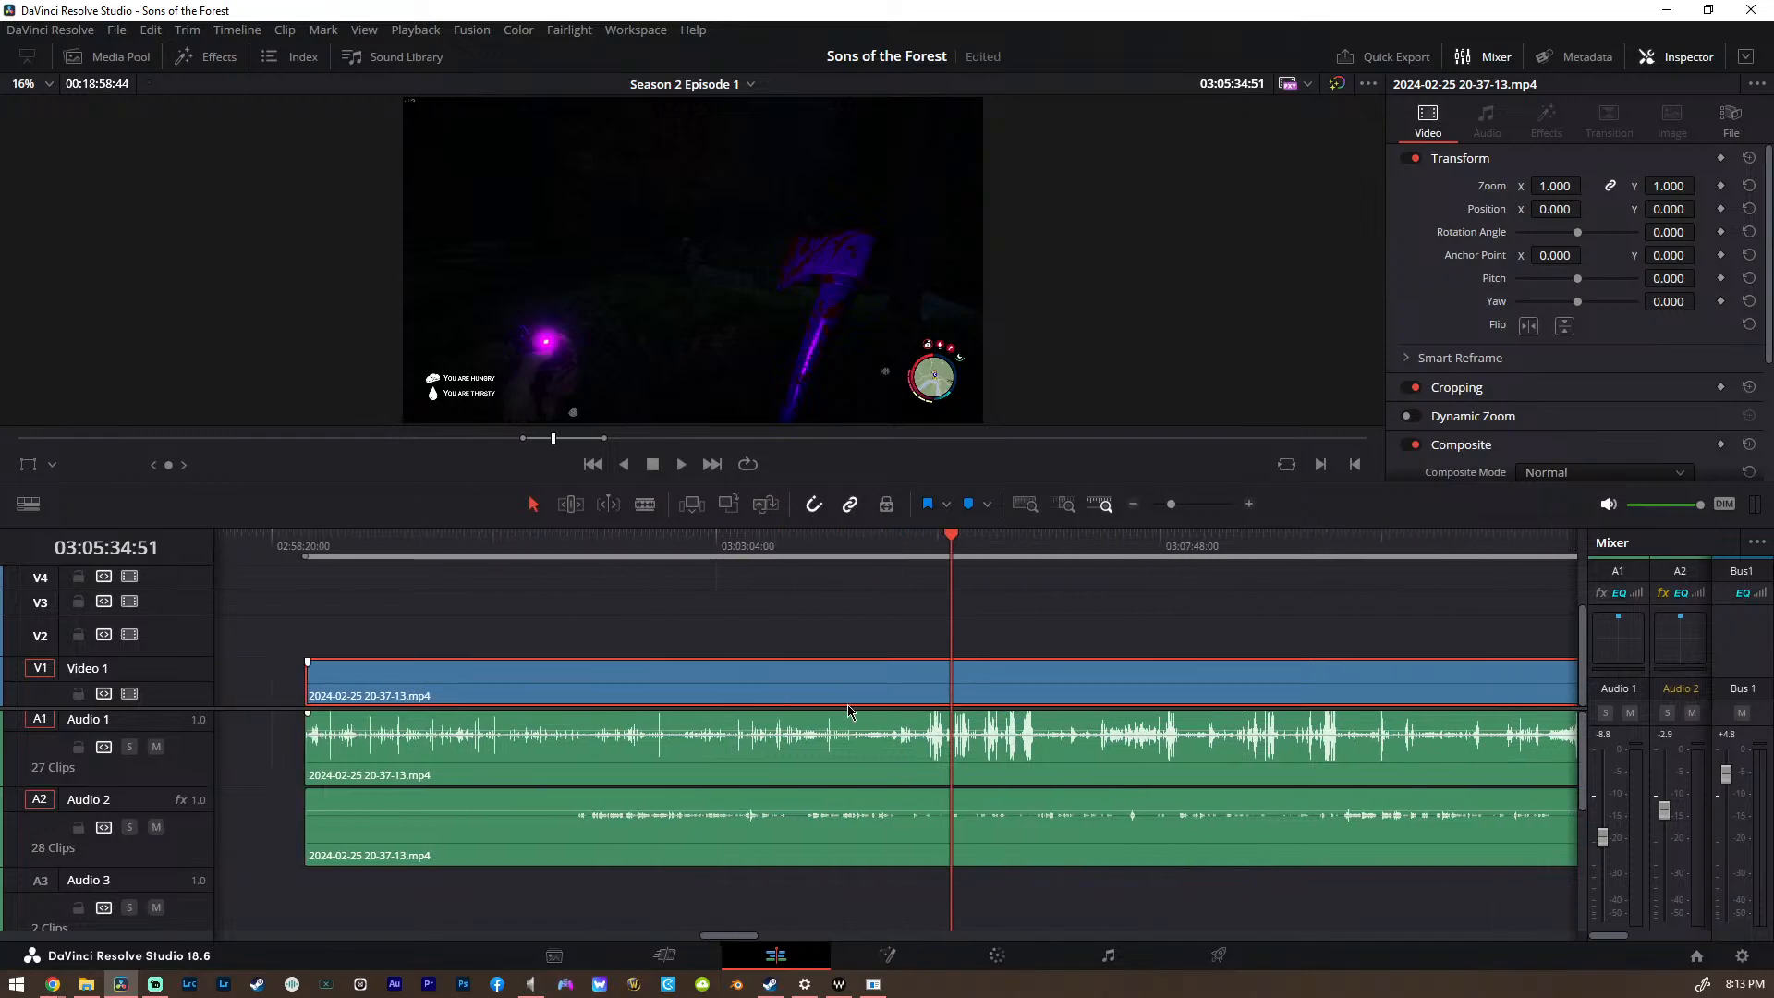
{"action": "scroll", "coordinate": [850, 710], "scroll_direction": "right", "scroll_amount": 3}
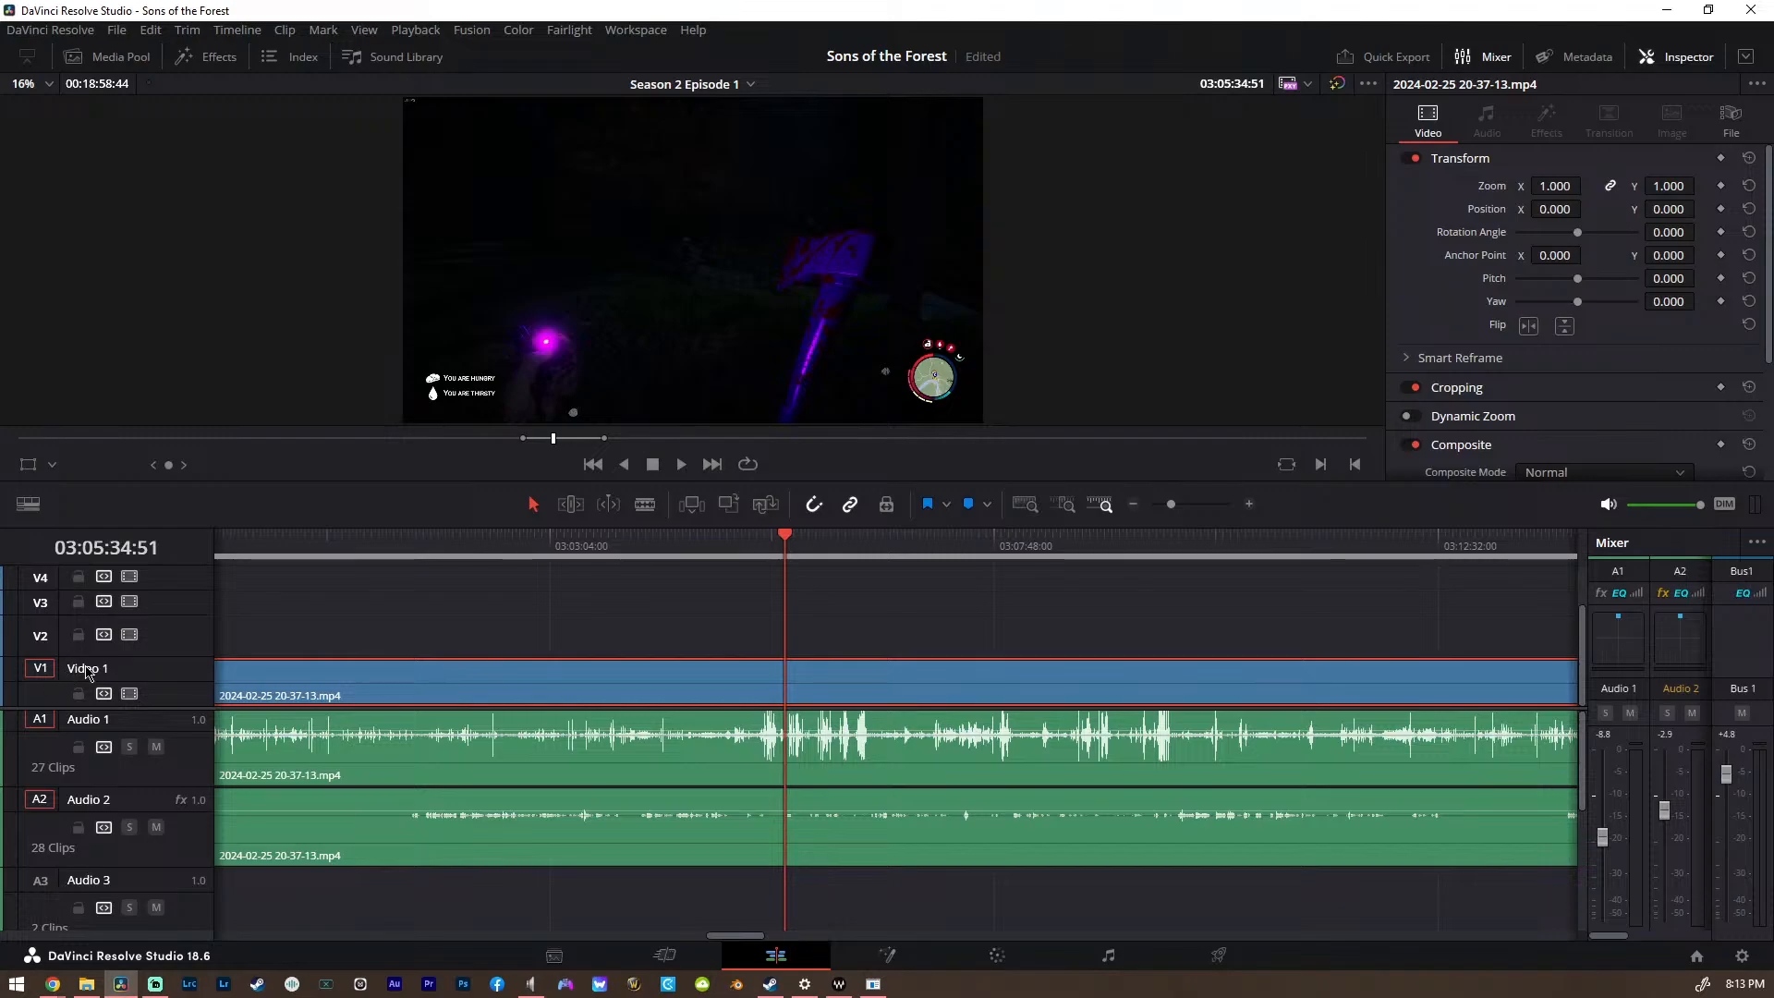
{"action": "scroll", "coordinate": [1008, 707], "scroll_direction": "down", "scroll_amount": 4}
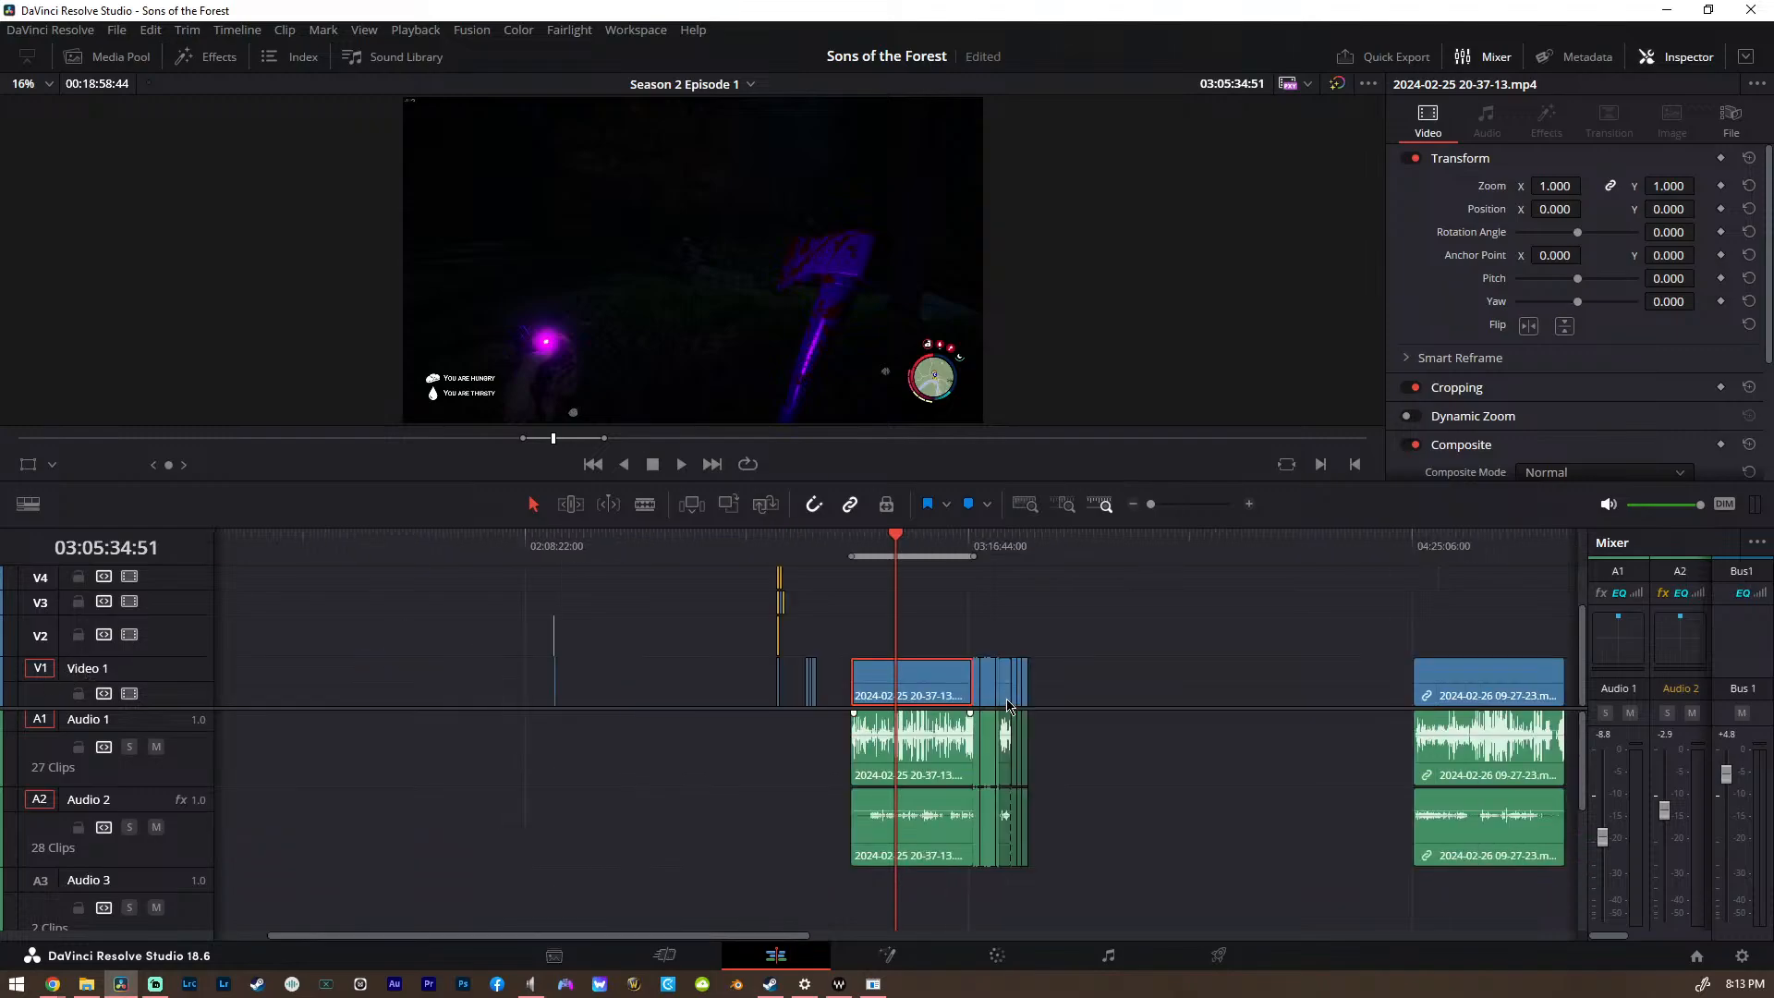
{"action": "scroll", "coordinate": [1008, 707], "scroll_direction": "up", "scroll_amount": 4}
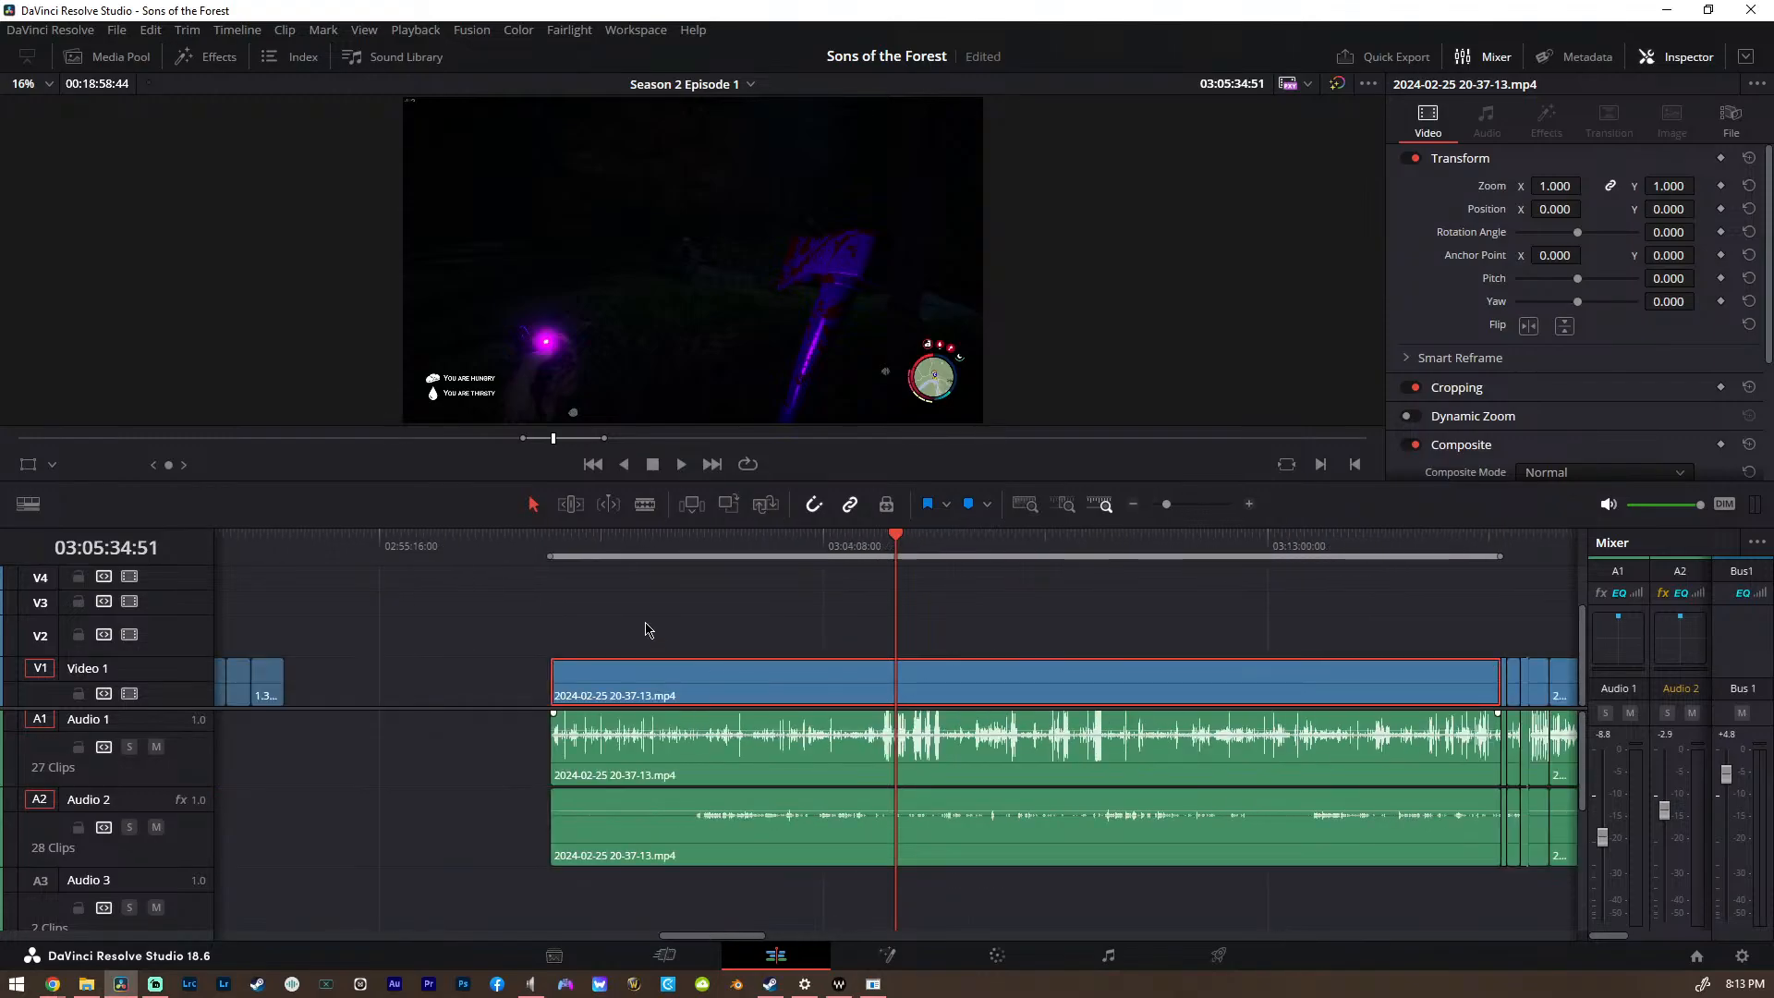
Place the playhead just before the voice waveform begins on Audio 2, at 03:01:30:32
{"action": "left_click", "coordinate": [700, 553]}
{"action": "scroll", "coordinate": [699, 590], "scroll_direction": "up", "scroll_amount": 3}
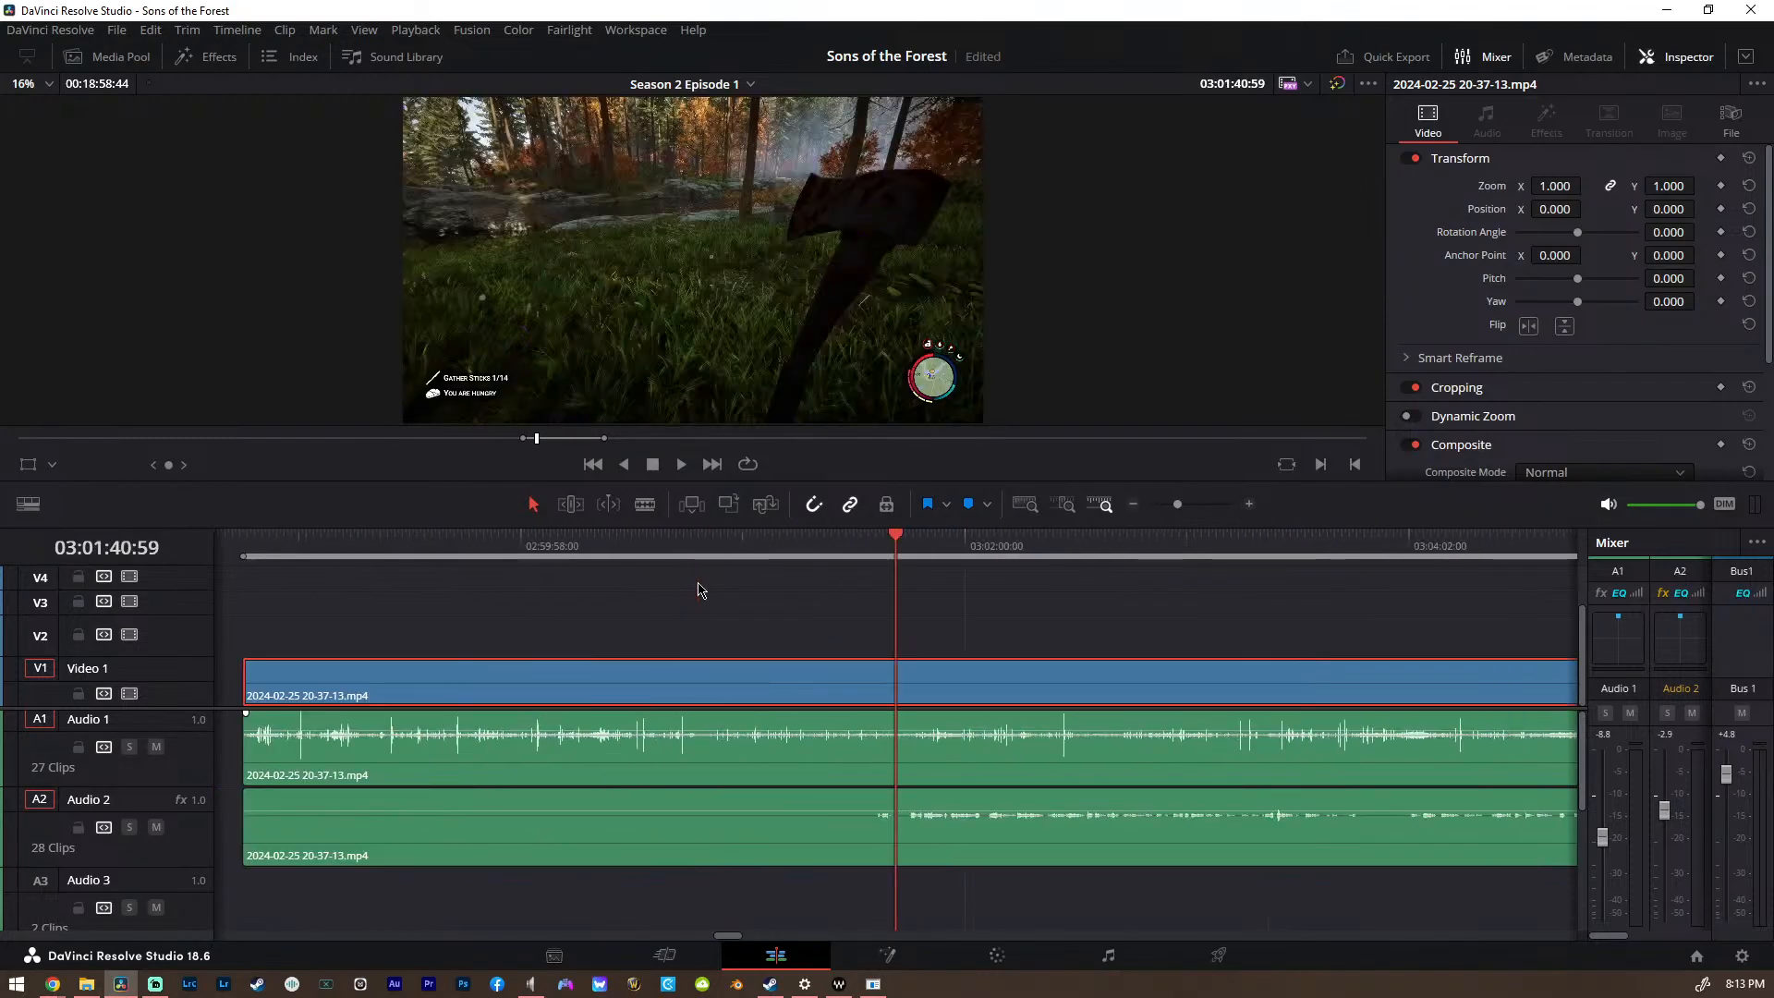
{"action": "left_click", "coordinate": [857, 547]}
{"action": "scroll", "coordinate": [482, 600], "scroll_direction": "down", "scroll_amount": 1}
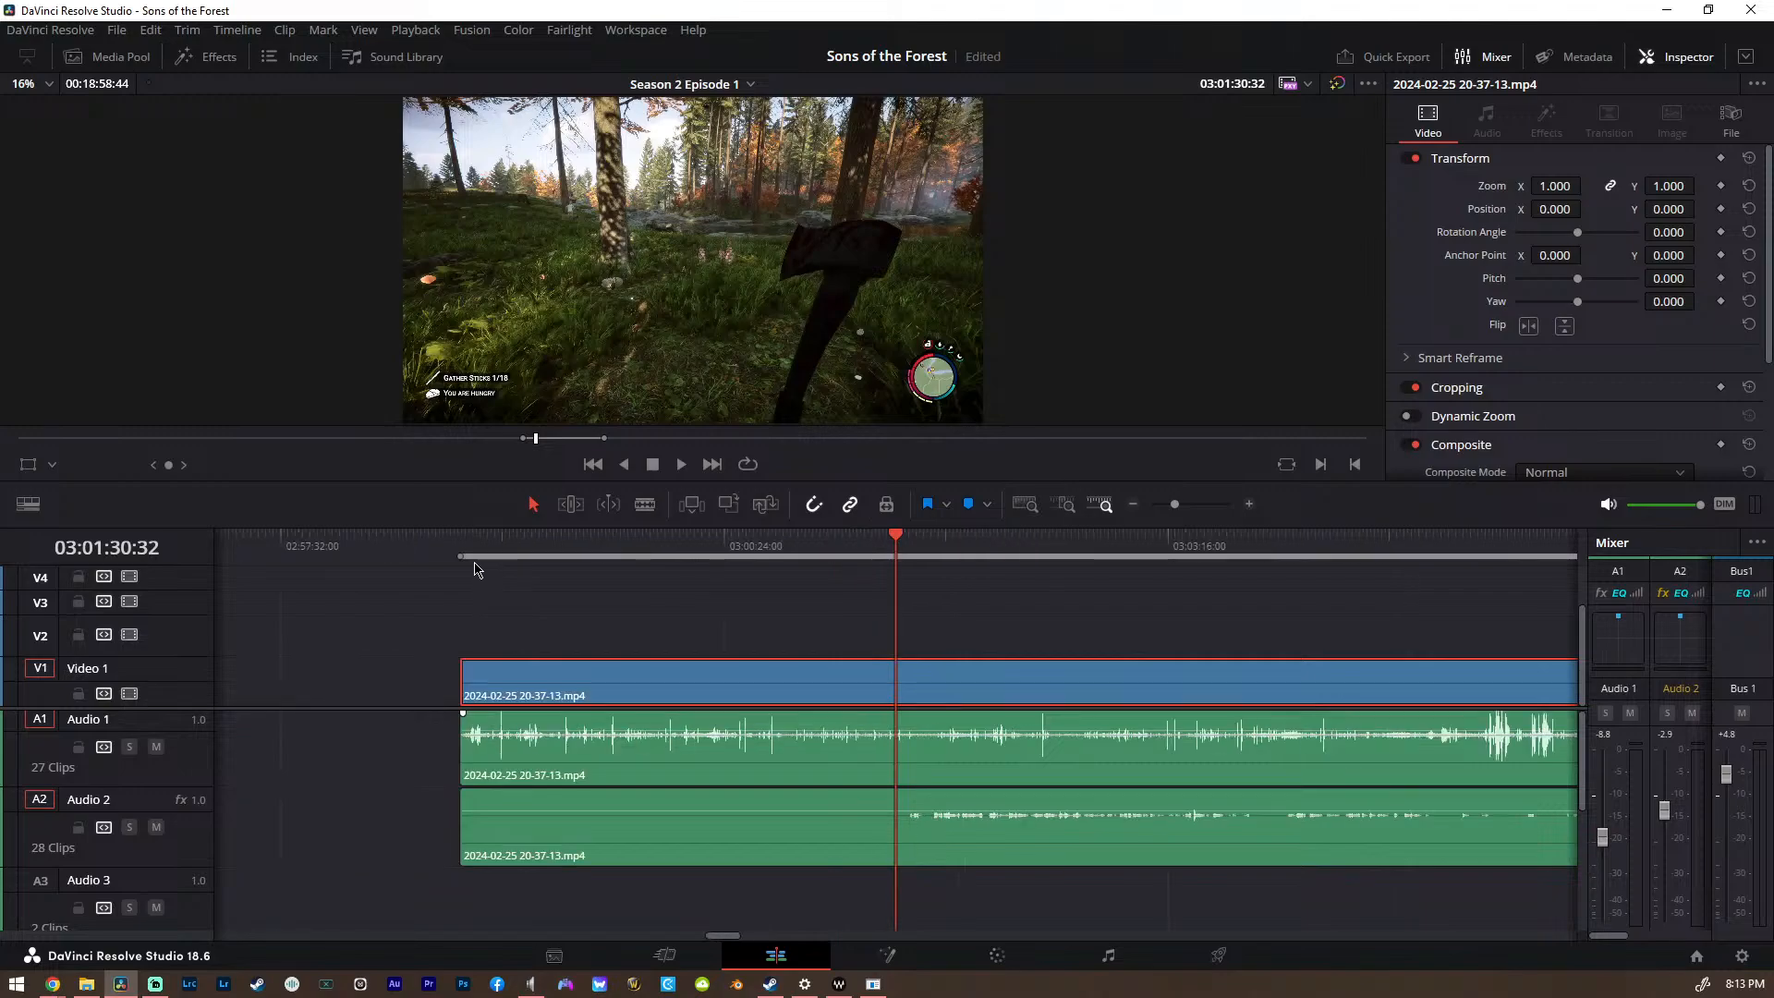
Play the clip's opening from near its start, skip ahead to just before the voice begins and stop at 03:01:26:48
{"action": "left_click", "coordinate": [466, 545]}
{"action": "key", "text": "space"}
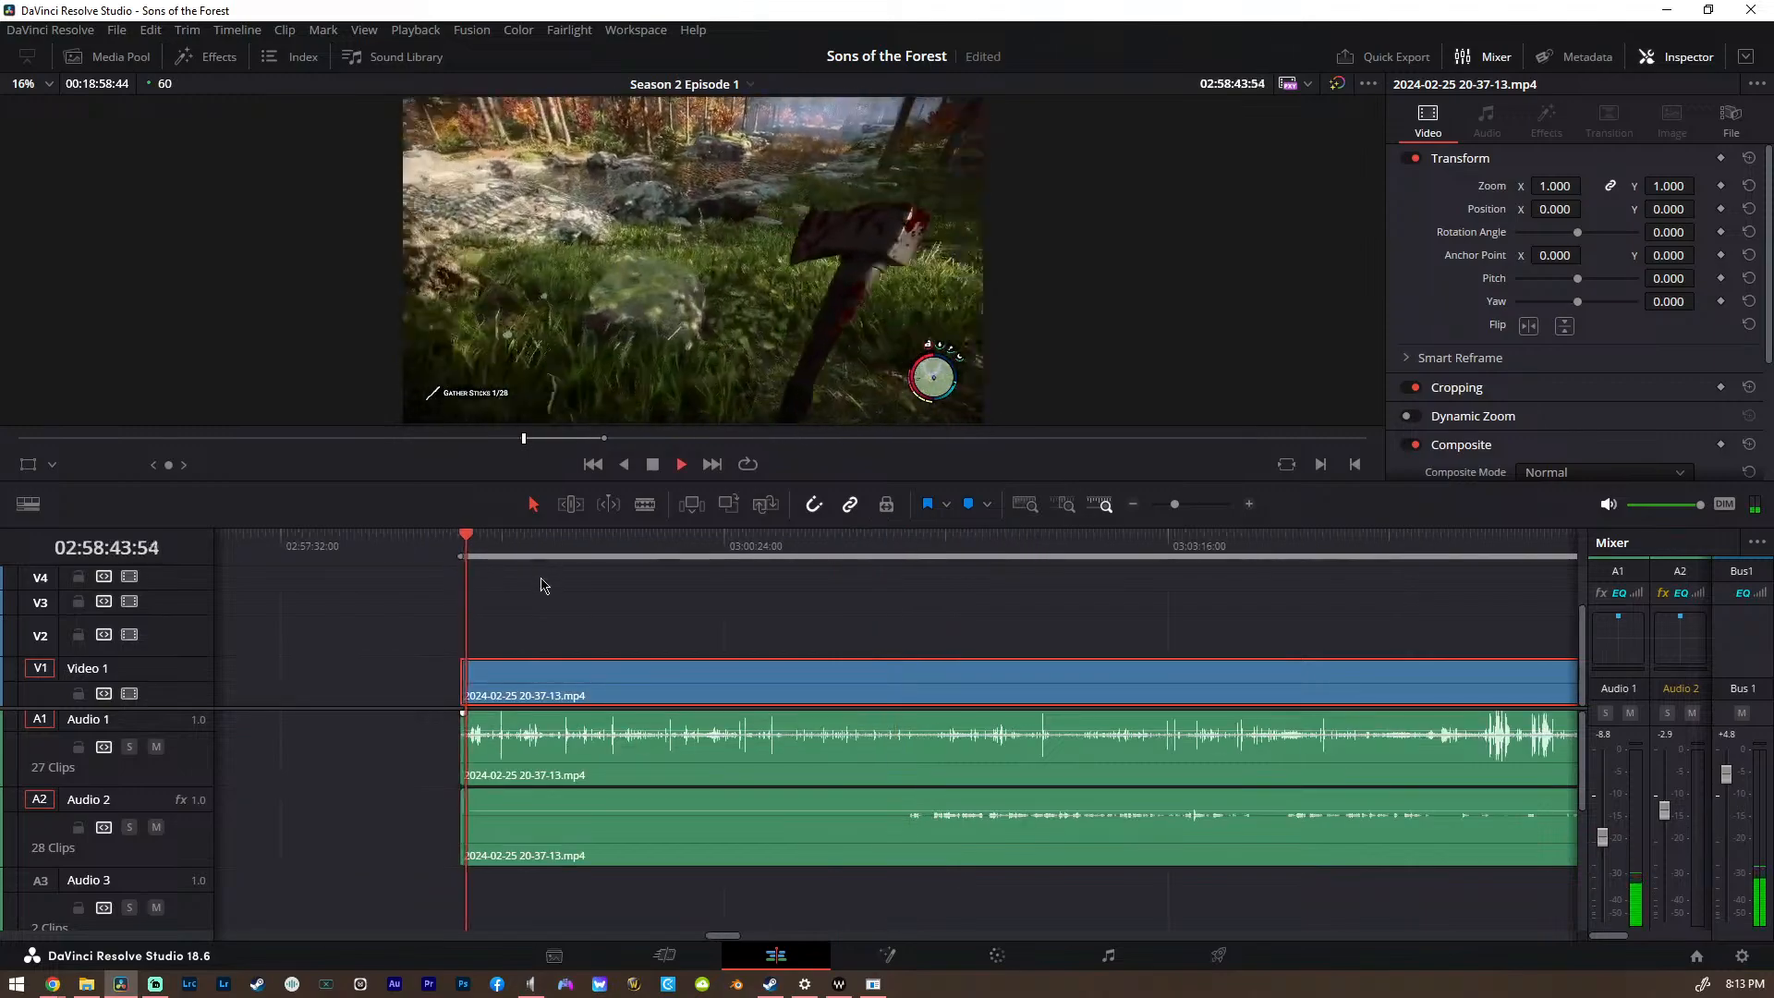
{"action": "scroll", "coordinate": [543, 582], "scroll_direction": "up", "scroll_amount": 1}
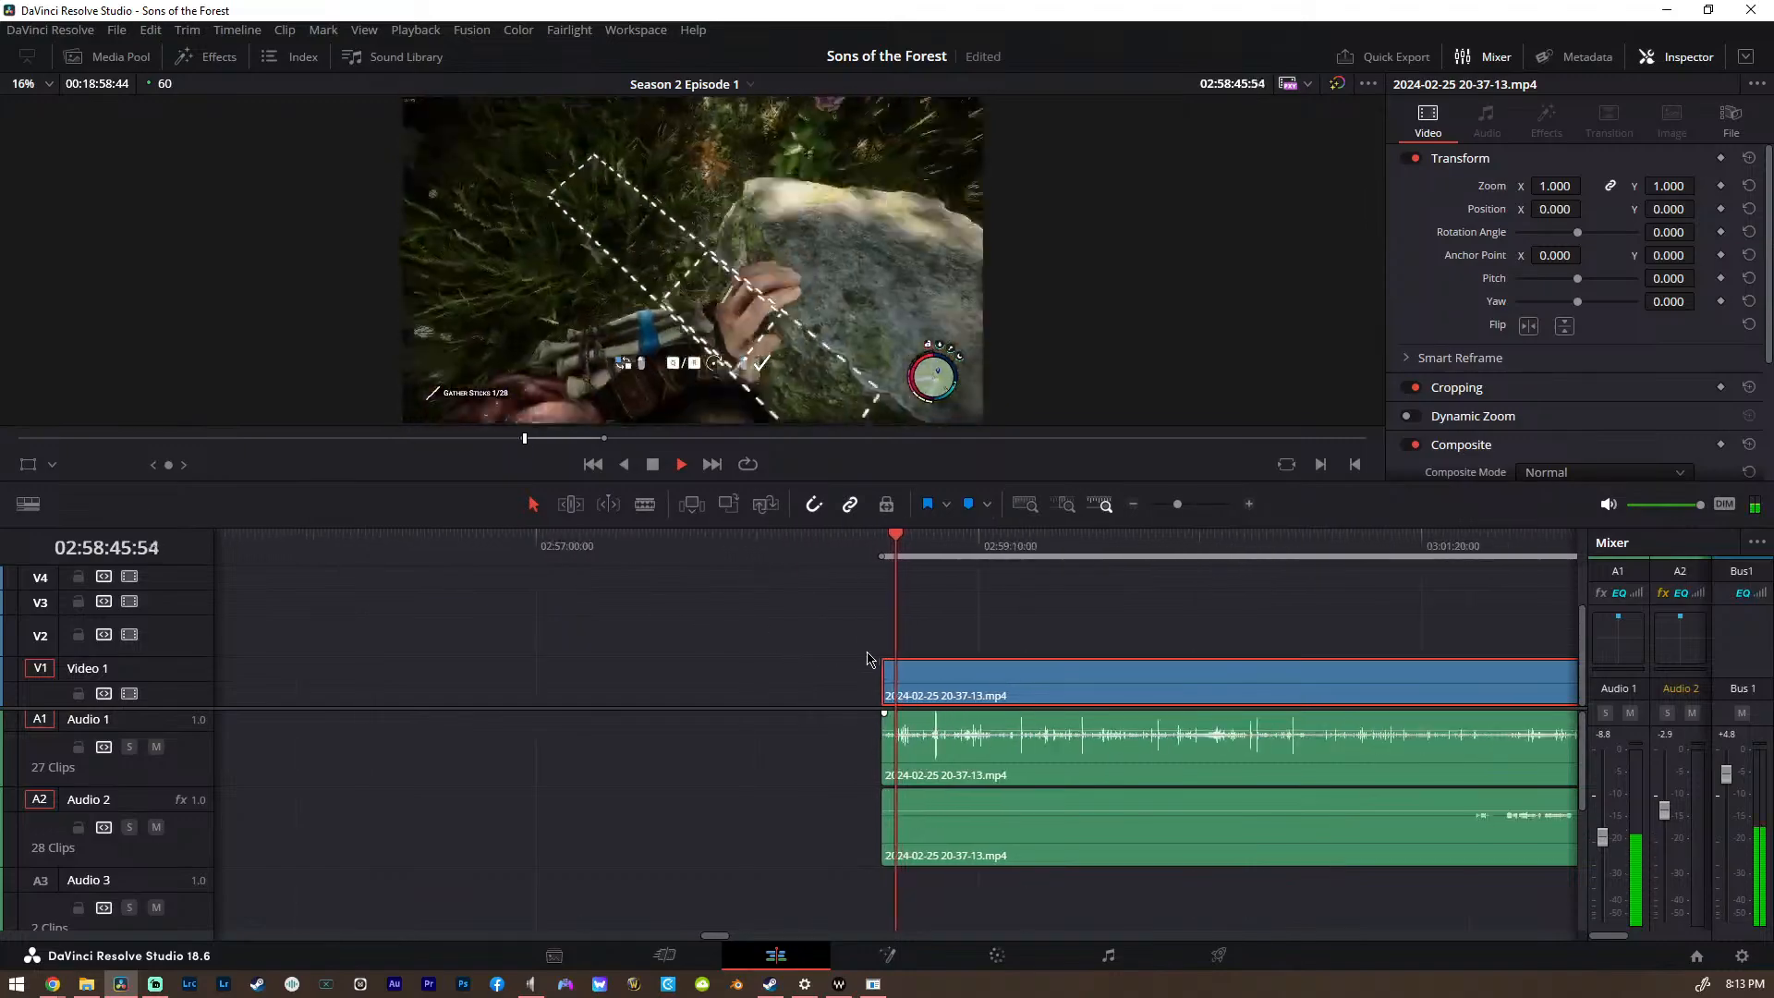
{"action": "scroll", "coordinate": [868, 660], "scroll_direction": "down", "scroll_amount": 5}
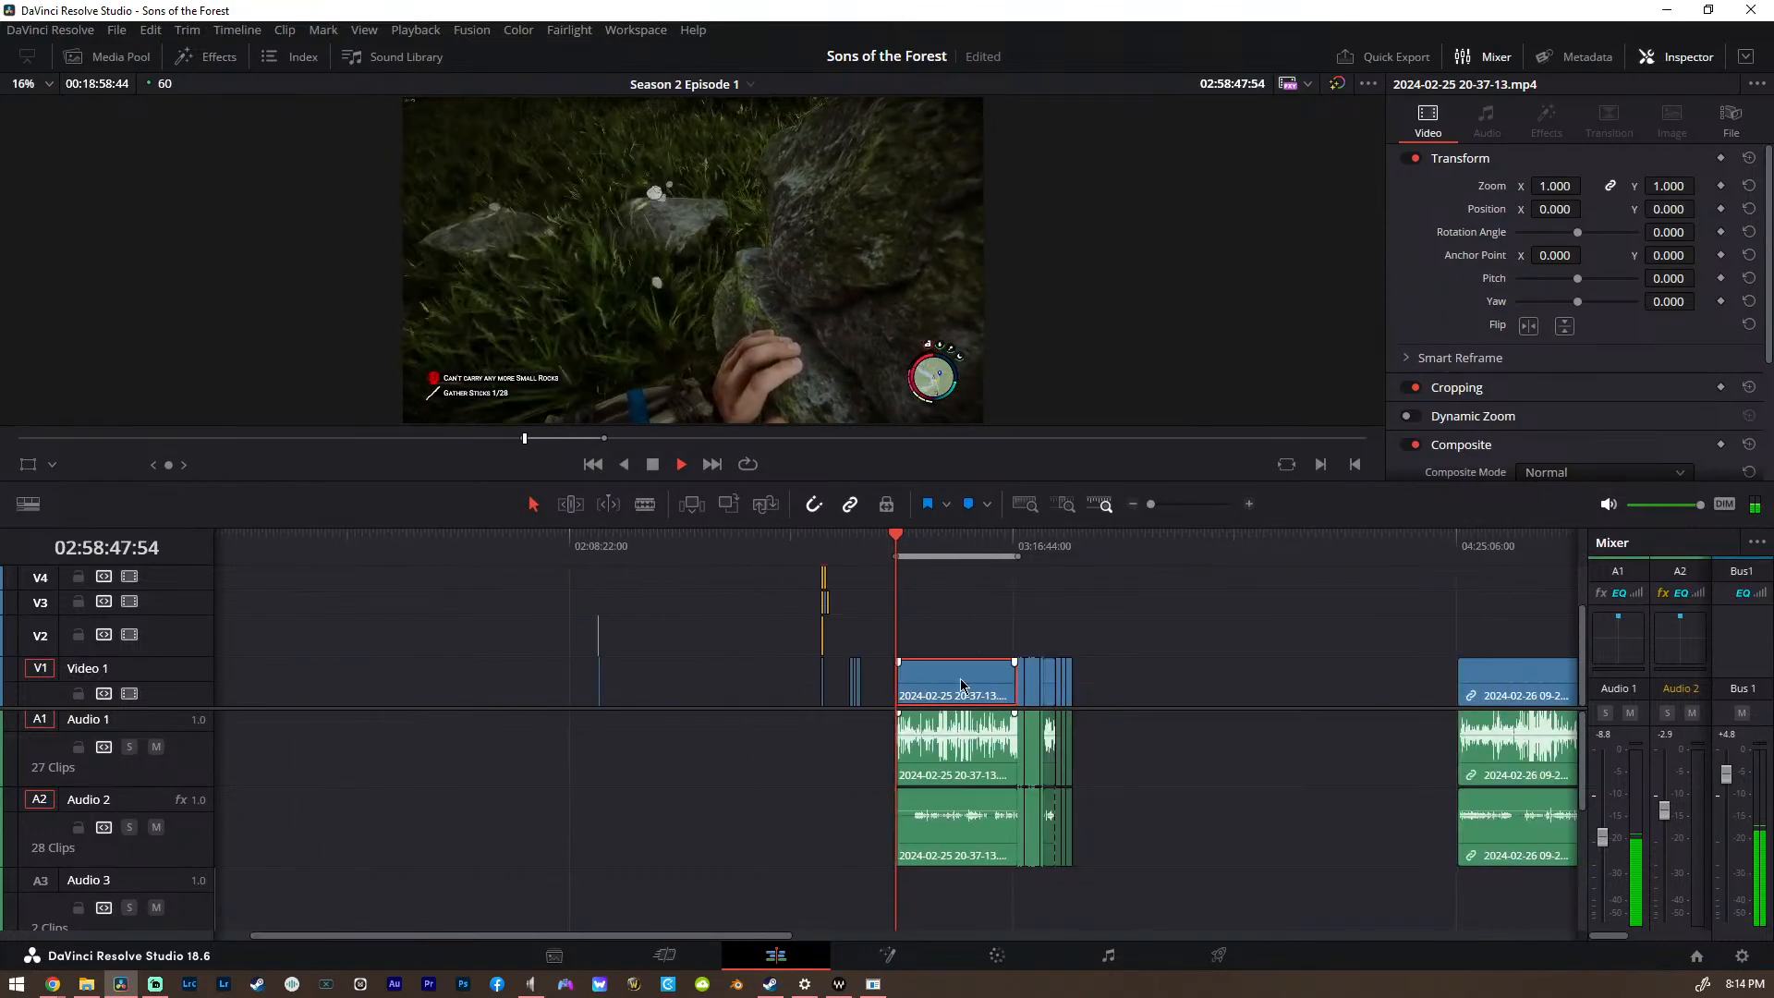
{"action": "scroll", "coordinate": [974, 693], "scroll_direction": "up", "scroll_amount": 3}
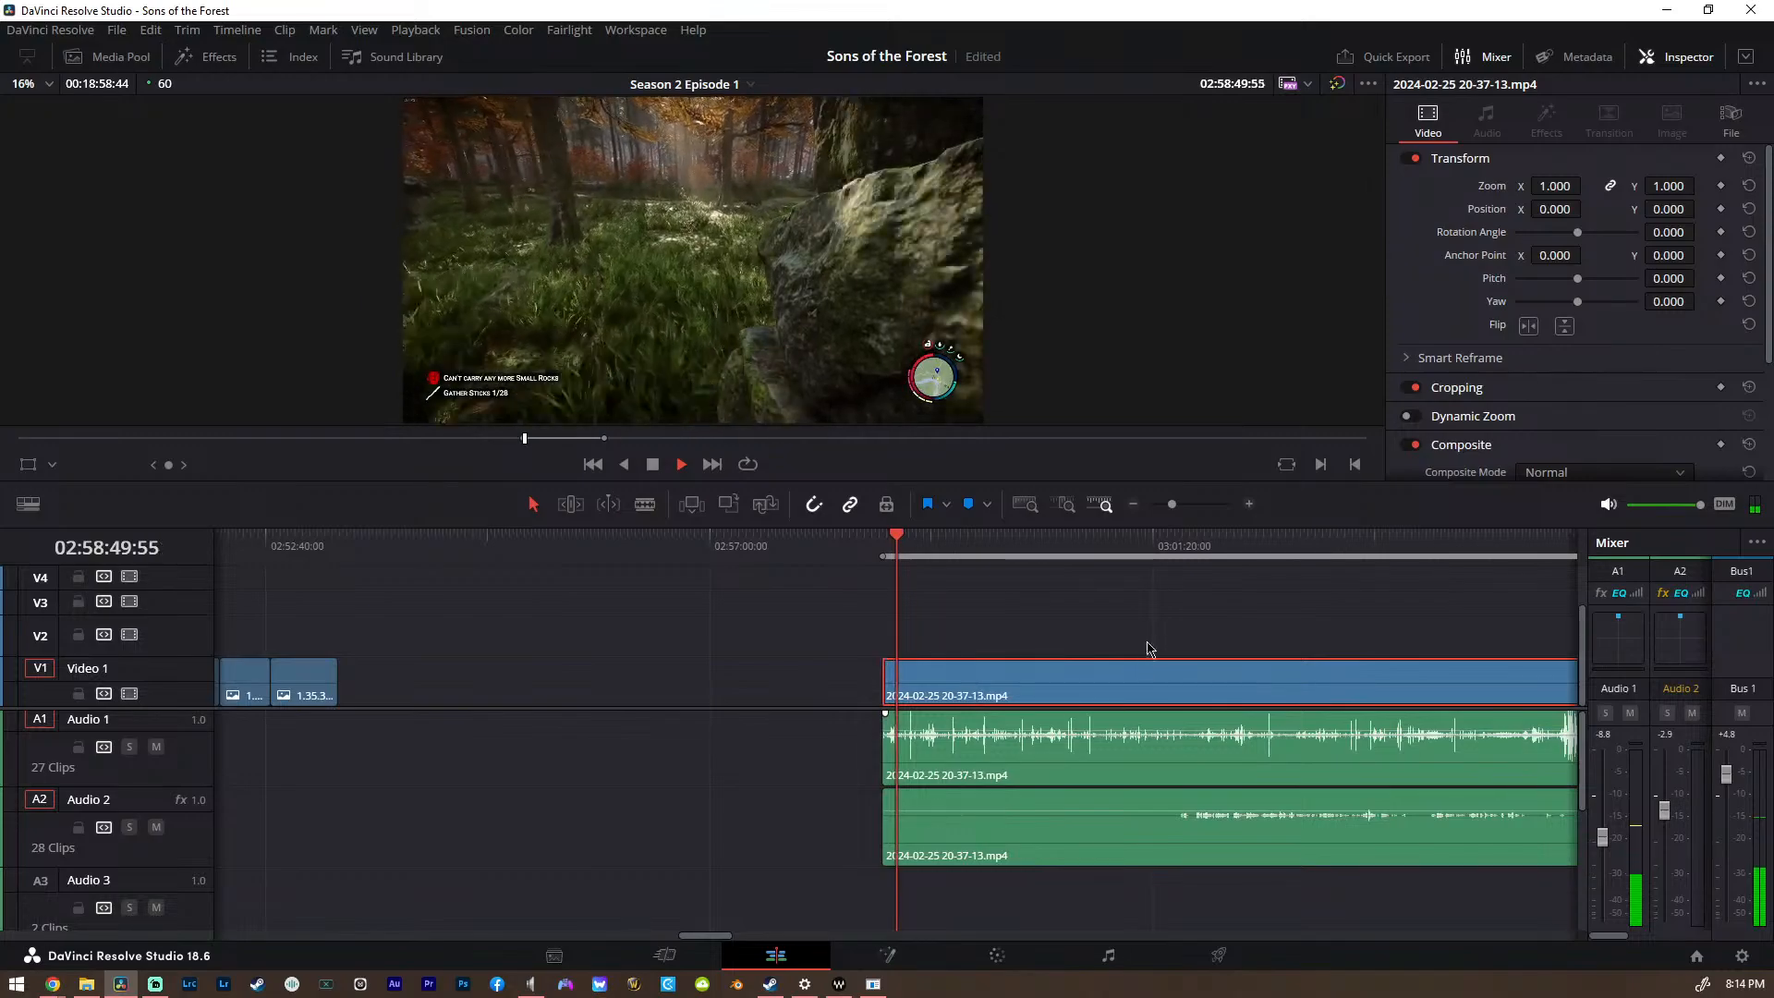
{"action": "left_click", "coordinate": [1164, 547]}
{"action": "scroll", "coordinate": [1301, 644], "scroll_direction": "up", "scroll_amount": 3}
{"action": "key", "text": "space"}
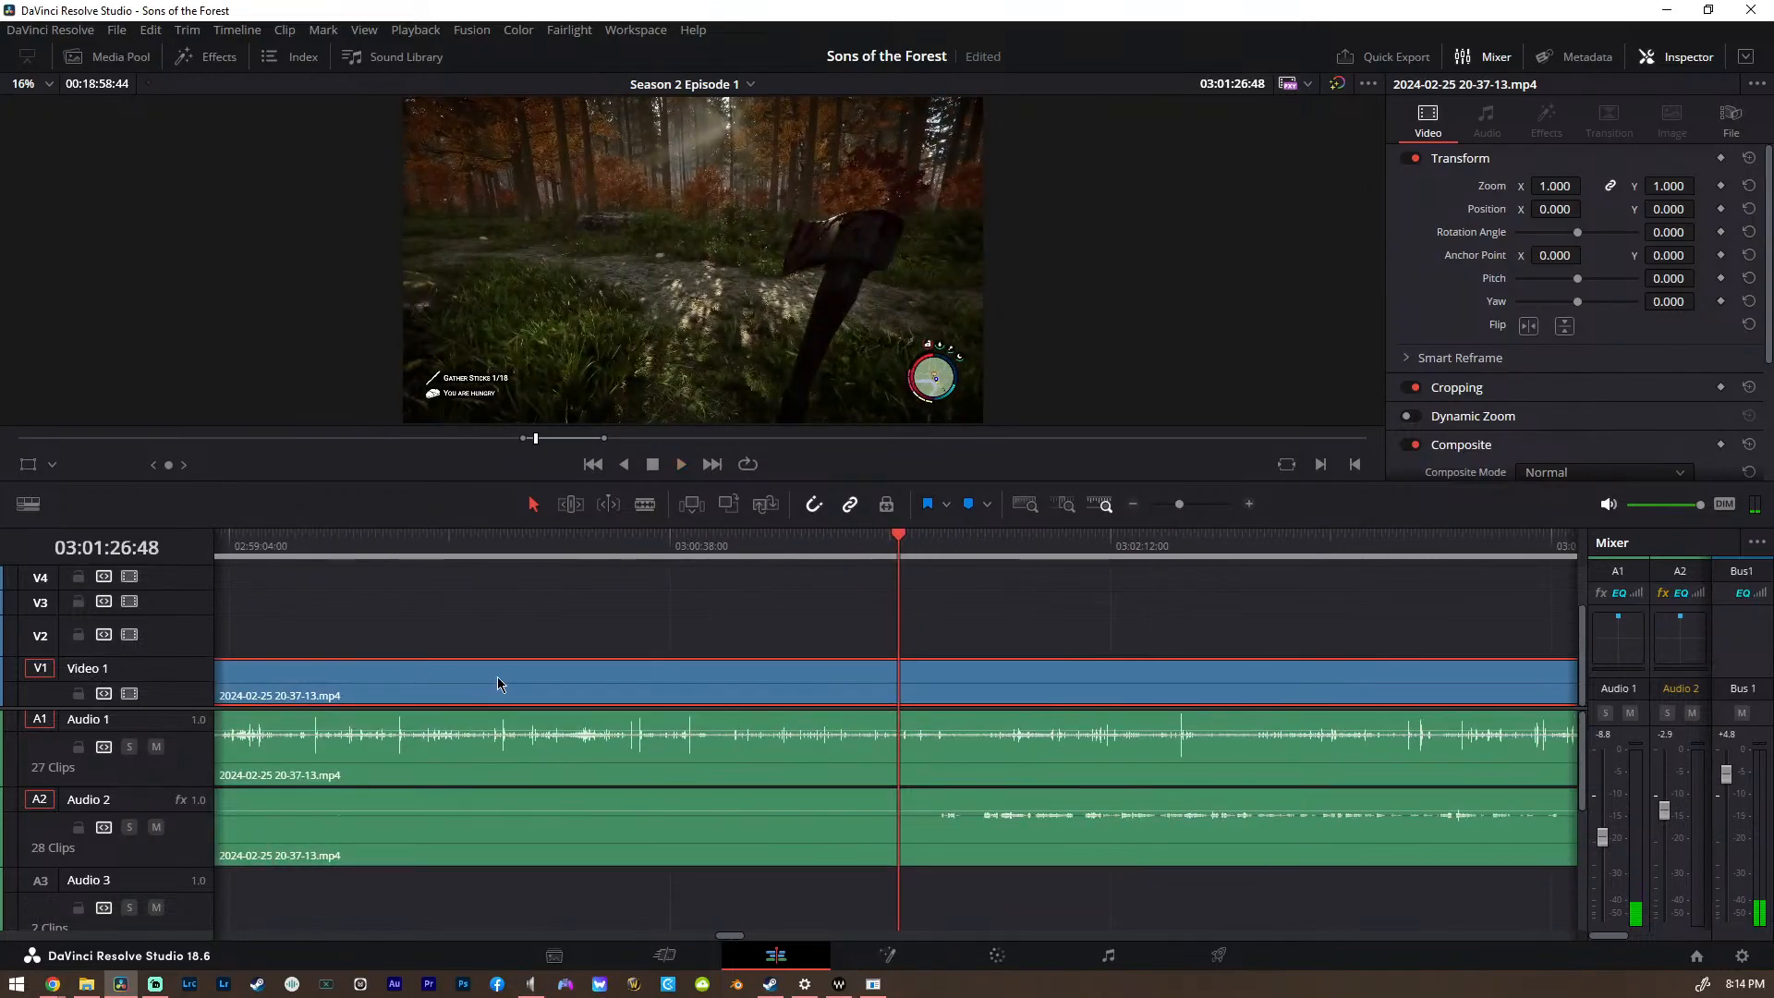
{"action": "scroll", "coordinate": [497, 676], "scroll_direction": "down", "scroll_amount": 1}
{"action": "left_click_drag", "start_coordinate": [333, 629], "coordinate": [367, 810]}
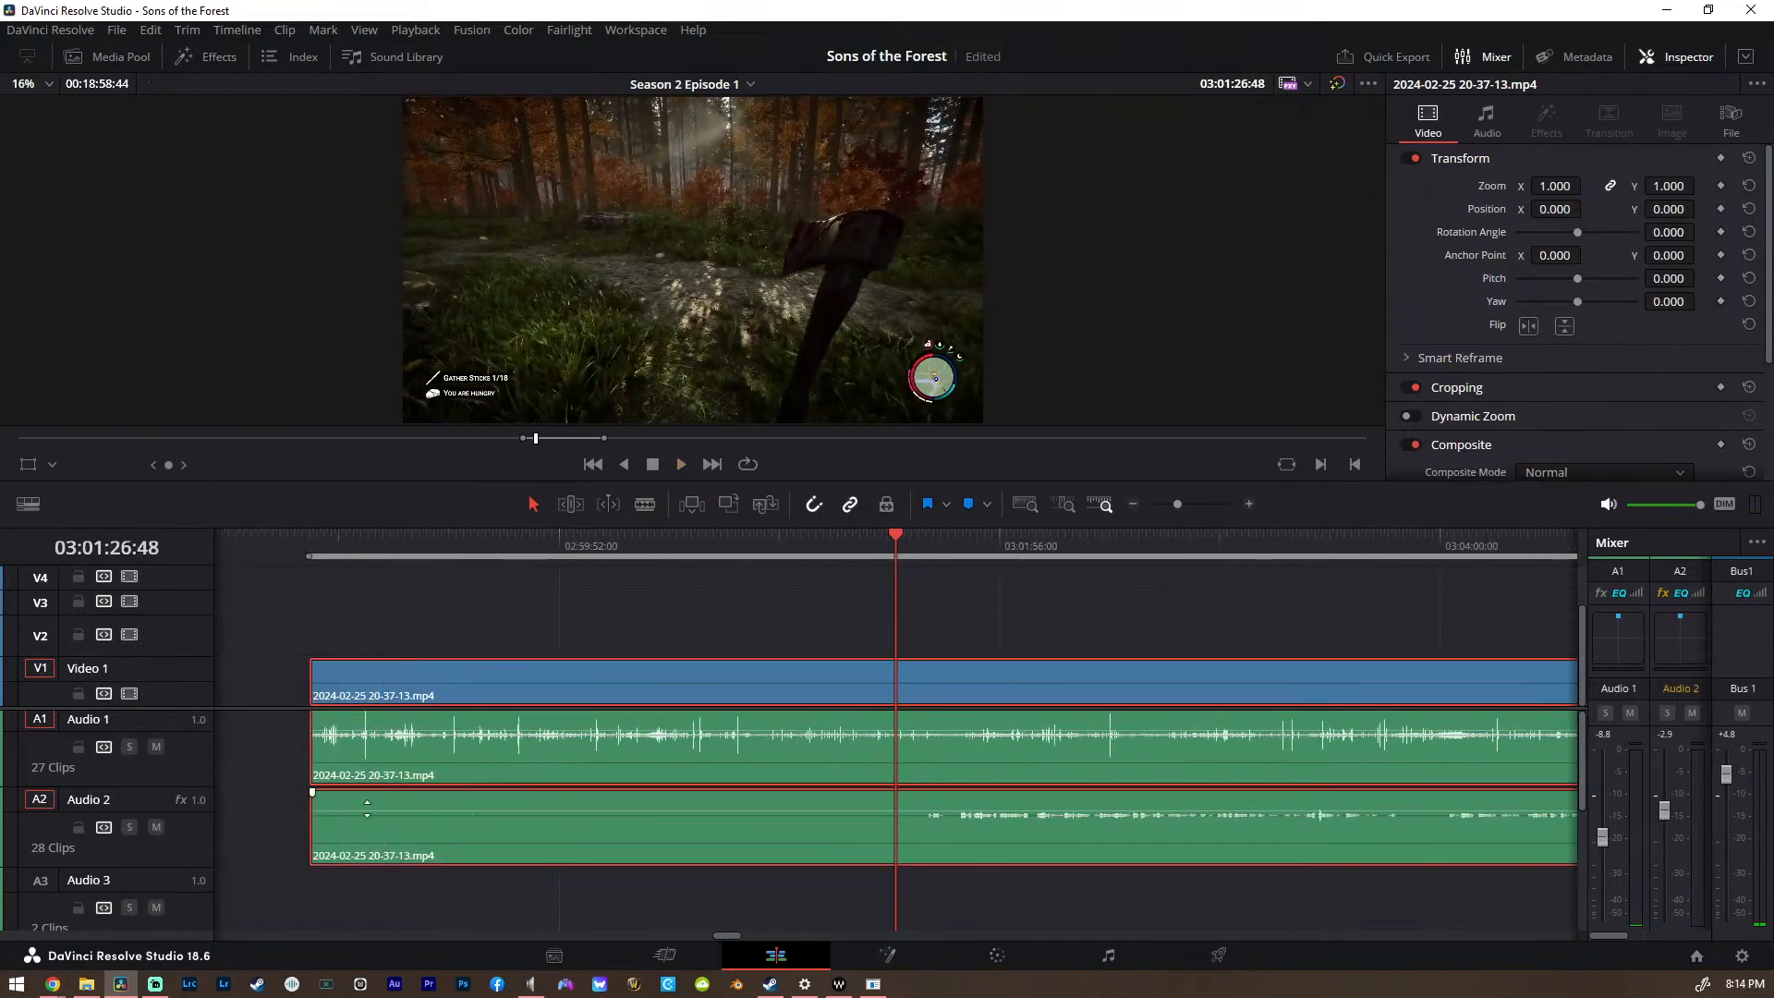
{"action": "right_click", "coordinate": [469, 835]}
{"action": "left_click", "coordinate": [595, 813]}
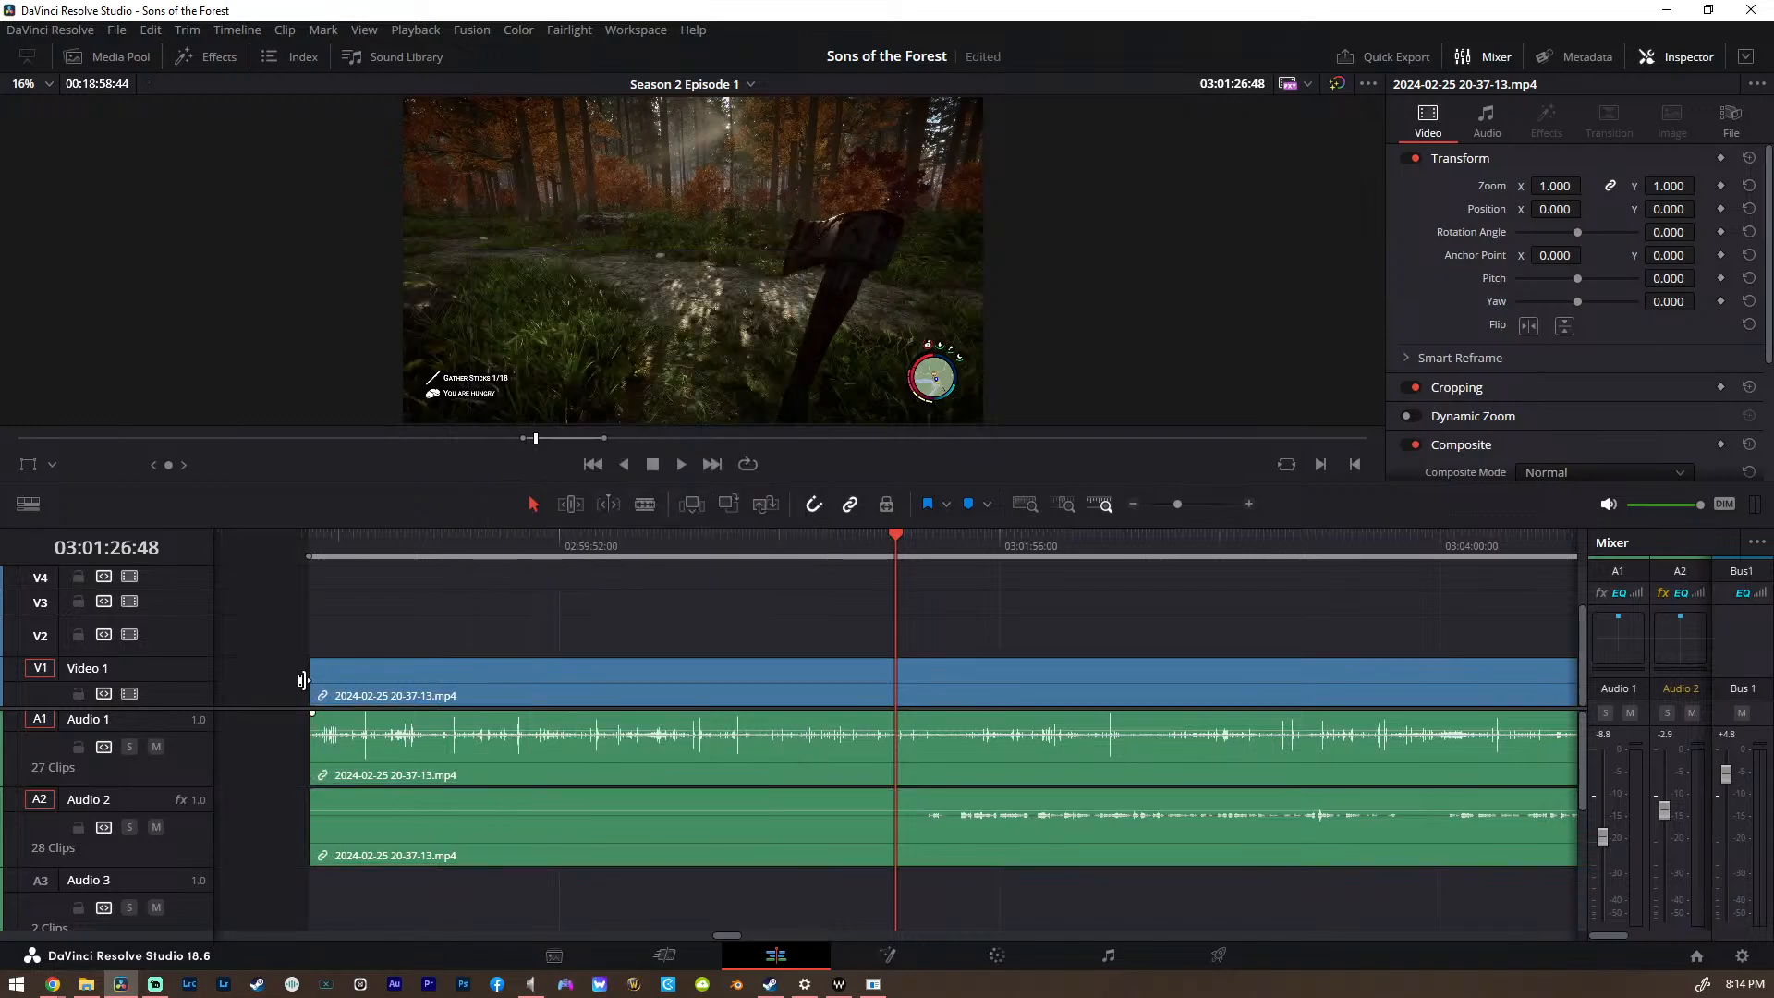
Trim the start of the linked clips to just before the voice begins, about 03:01:33, and play briefly from 03:01:38:09
{"action": "left_click_drag", "start_coordinate": [313, 677], "coordinate": [922, 708]}
{"action": "left_click", "coordinate": [935, 545]}
{"action": "scroll", "coordinate": [960, 557], "scroll_direction": "up", "scroll_amount": 1}
{"action": "scroll", "coordinate": [960, 558], "scroll_direction": "up", "scroll_amount": 2}
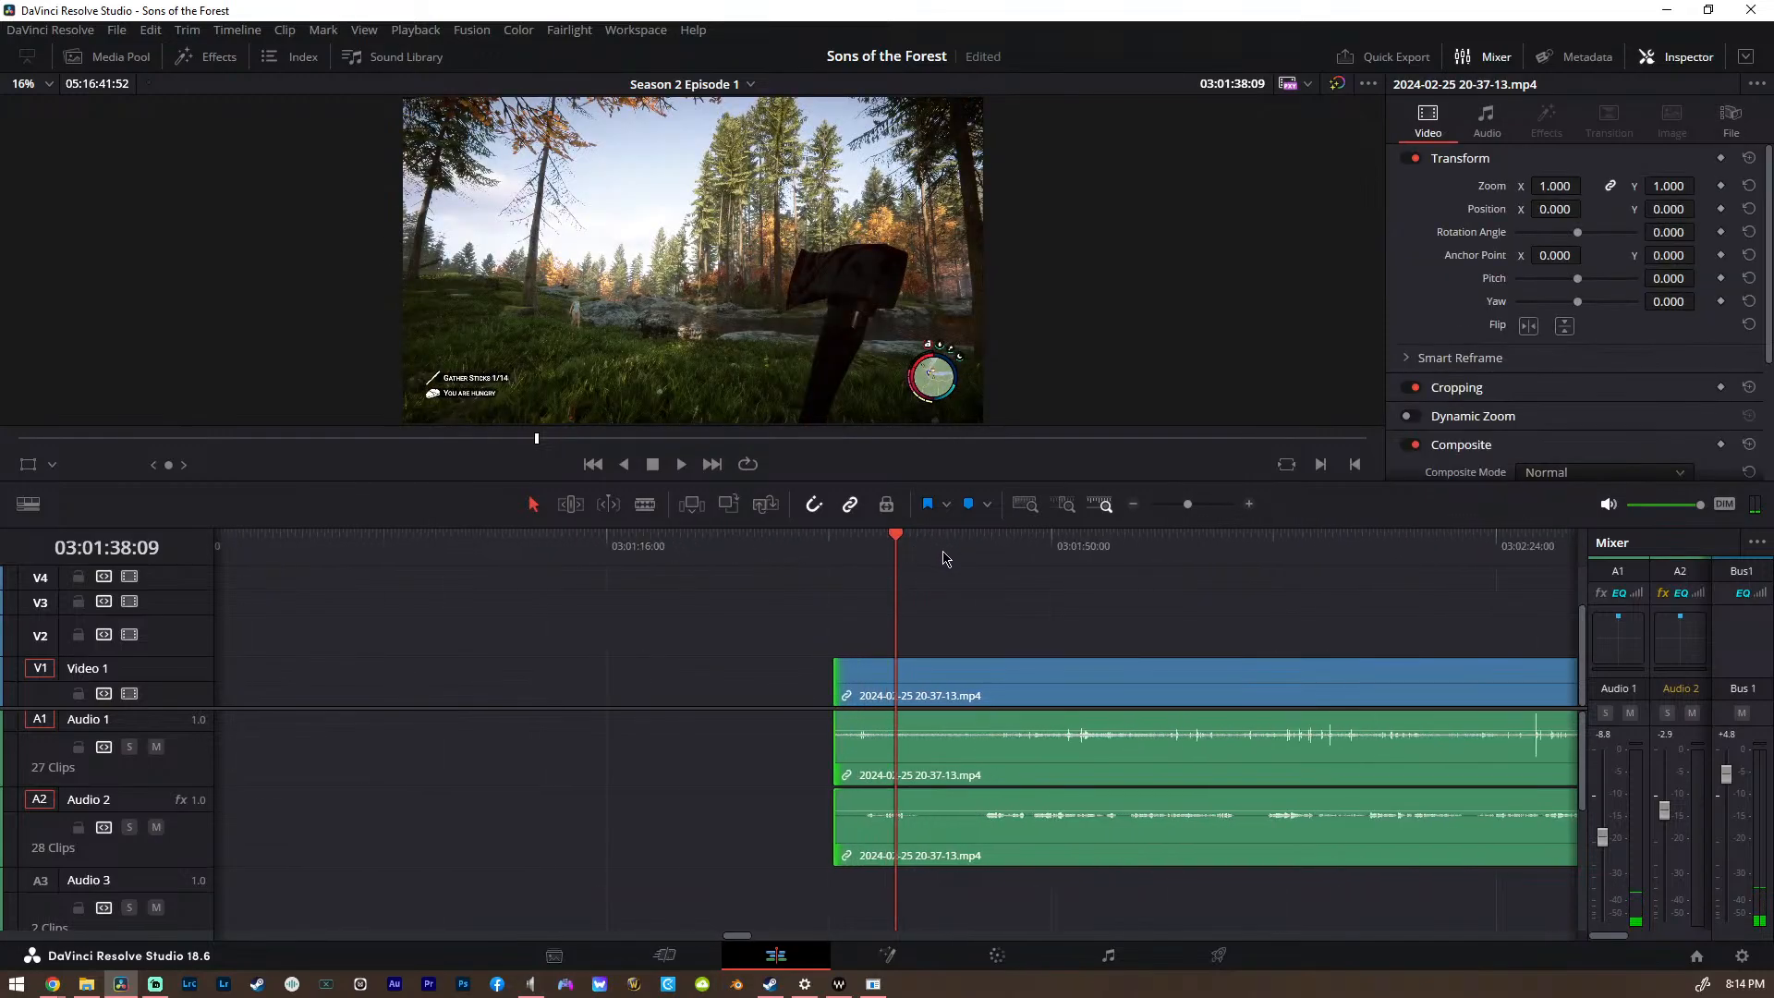
{"action": "key", "text": "space"}
{"action": "key", "text": "space"}
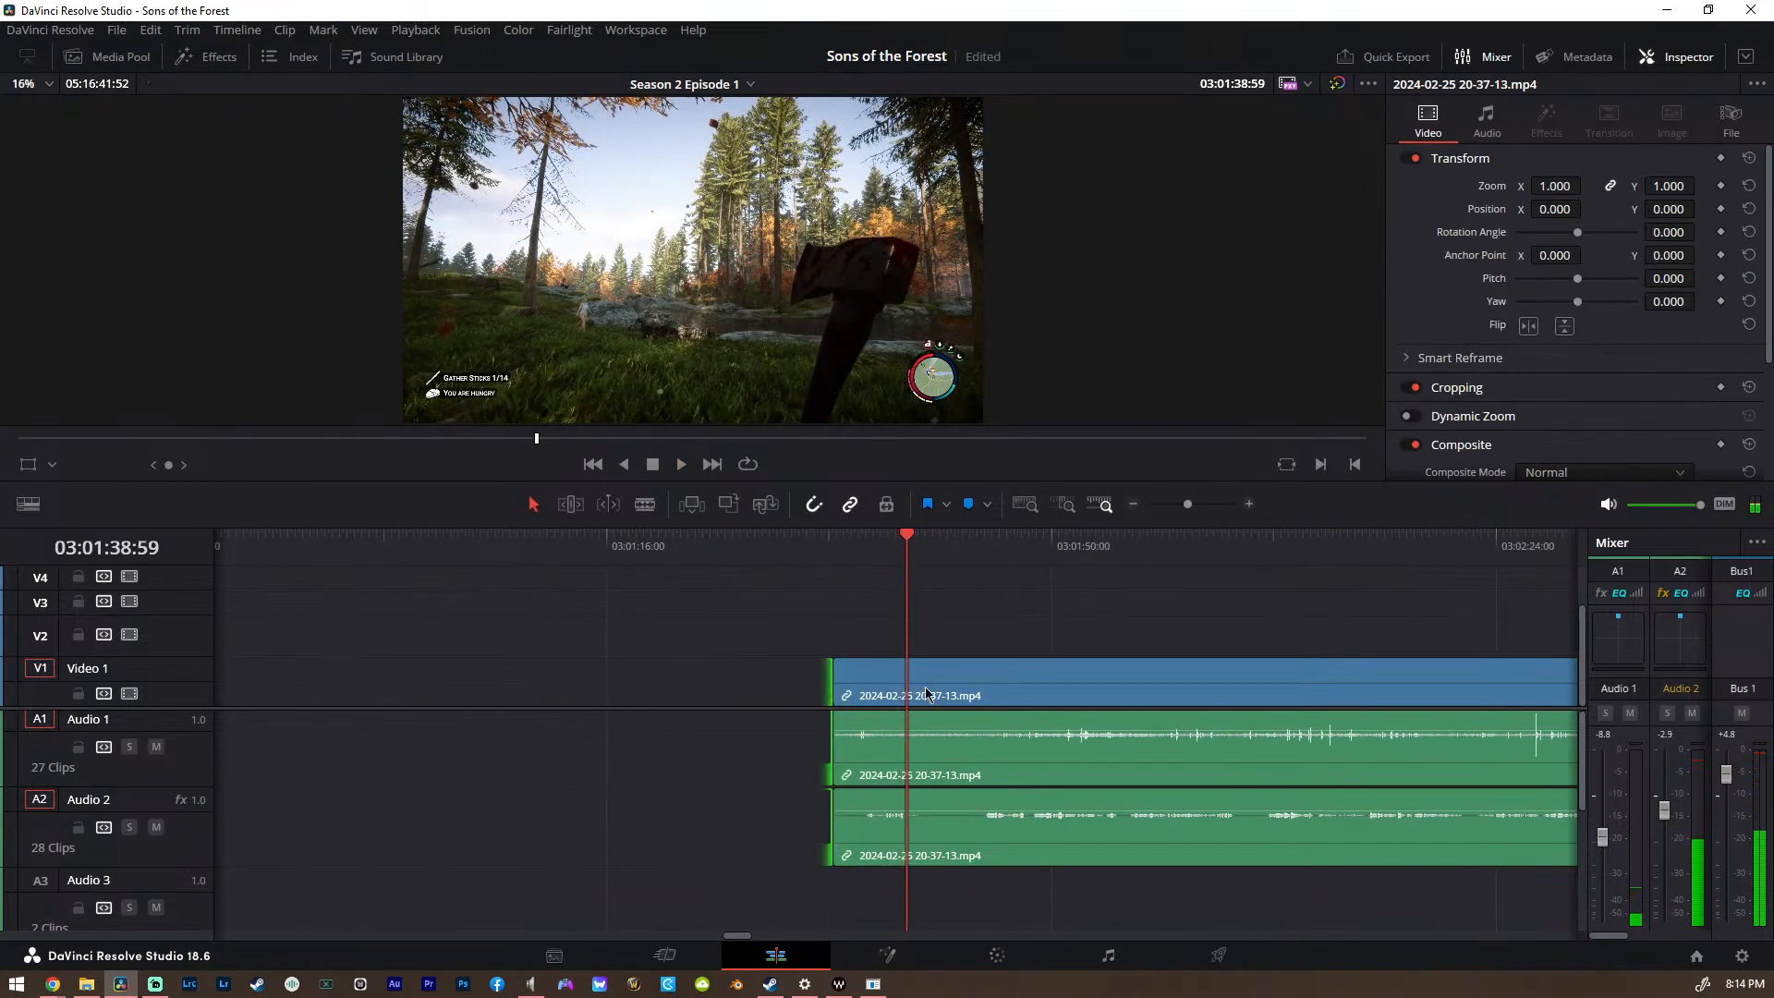
{"action": "left_click_drag", "start_coordinate": [843, 687], "coordinate": [985, 705]}
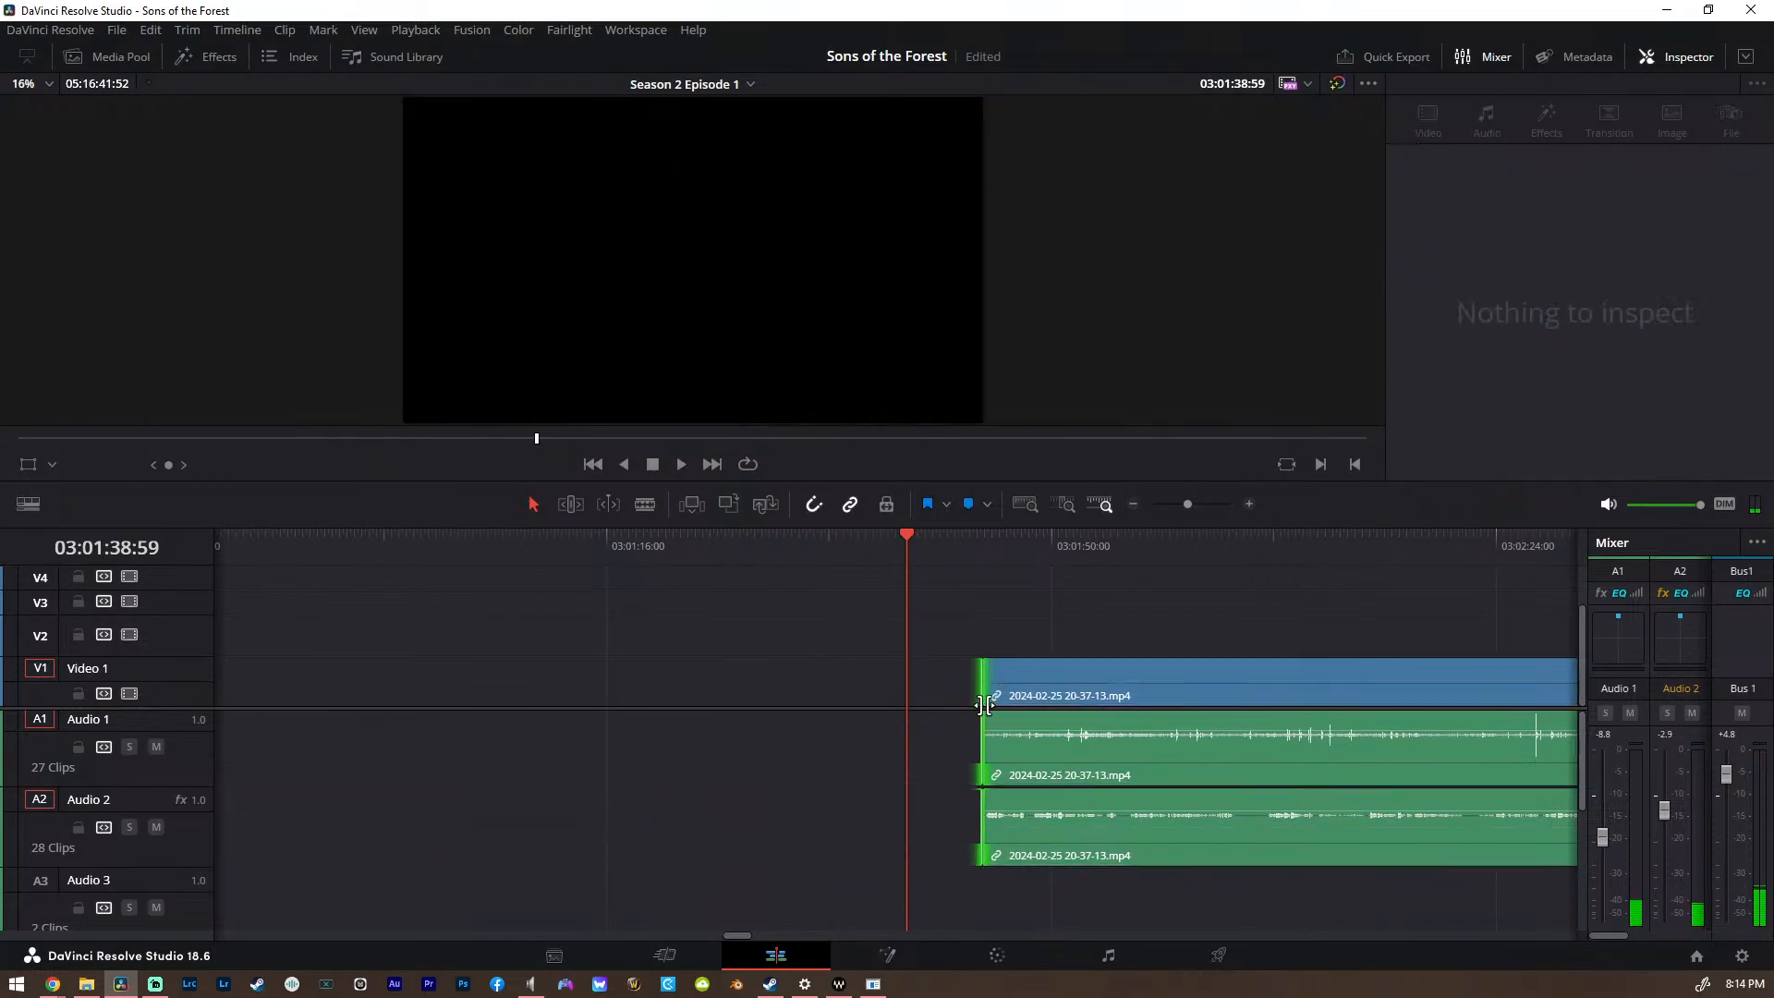
{"action": "scroll", "coordinate": [931, 702], "scroll_direction": "down", "scroll_amount": 8}
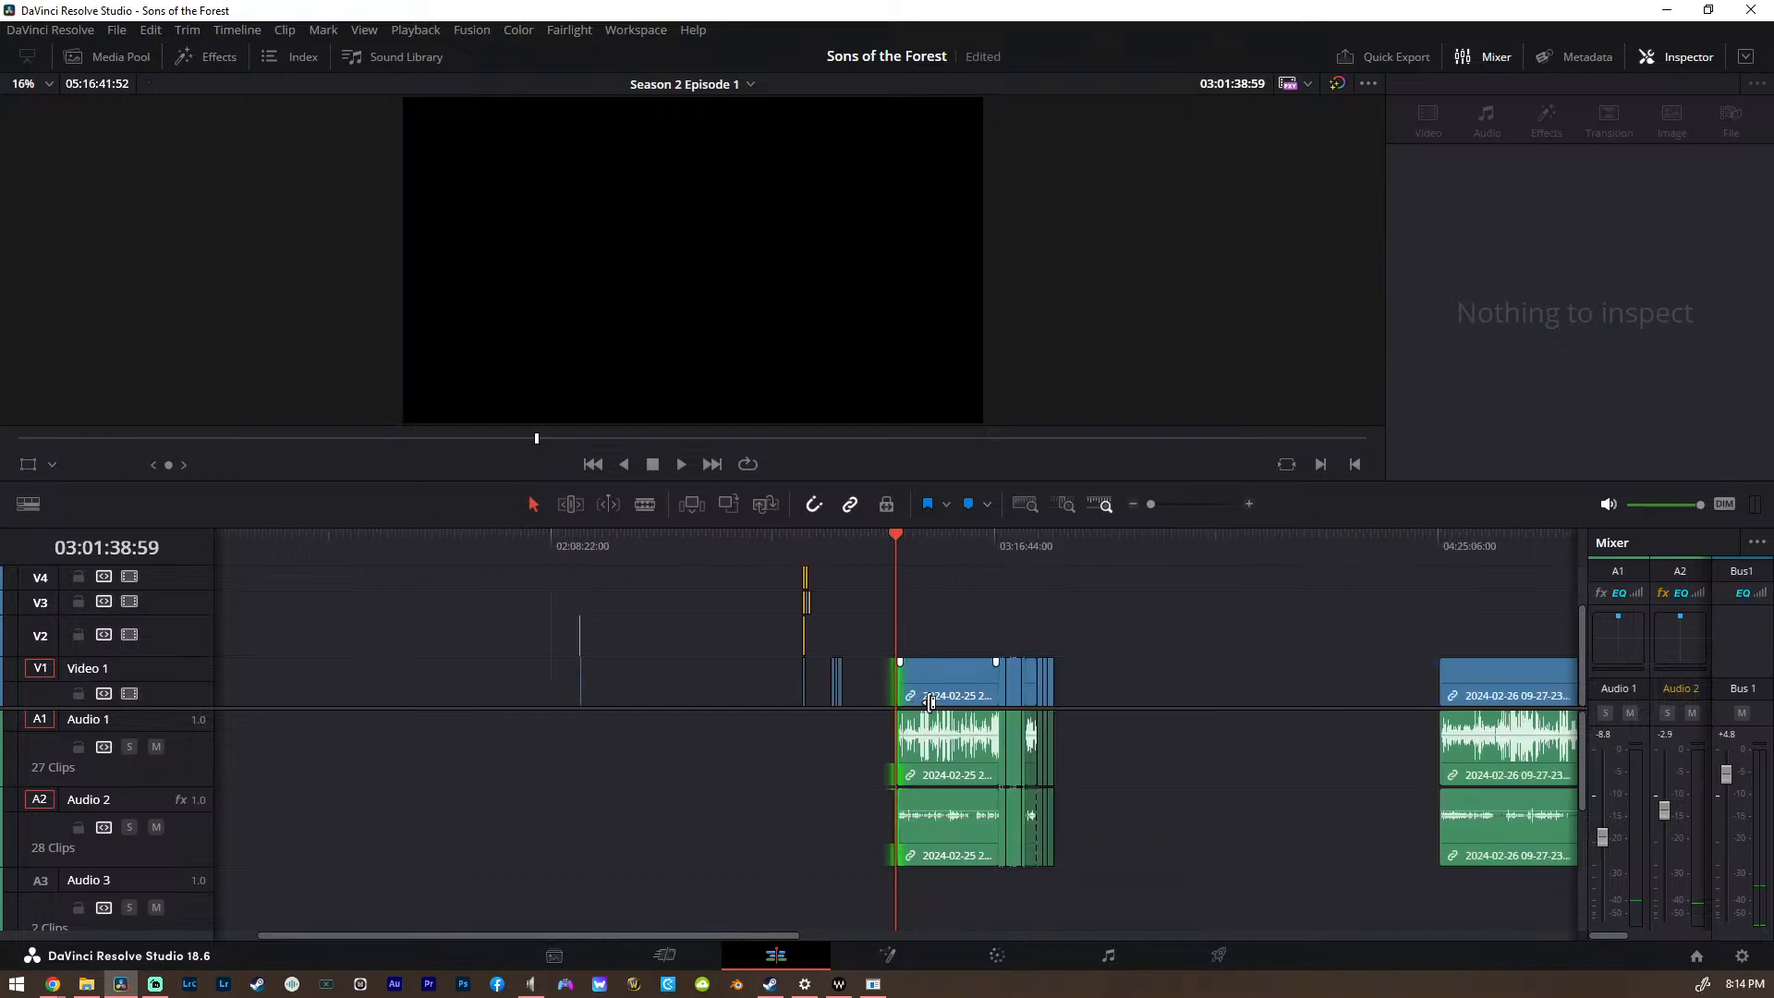
{"action": "left_click_drag", "start_coordinate": [1111, 660], "coordinate": [898, 857]}
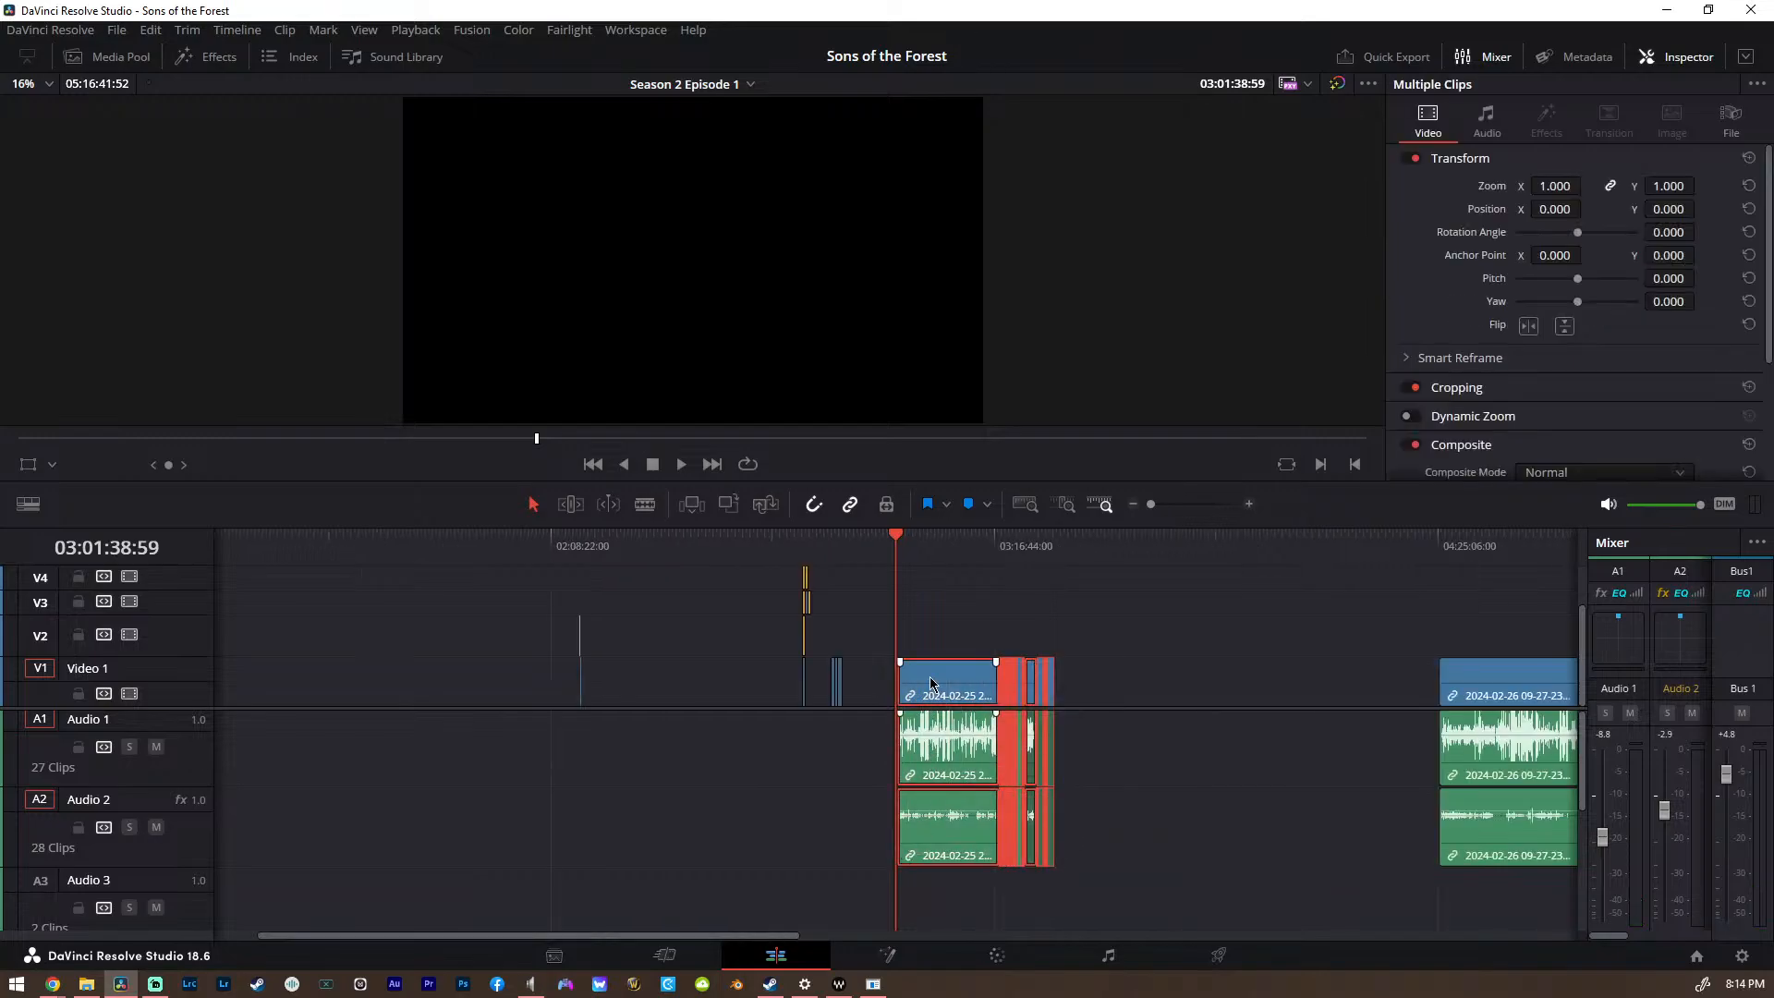
{"action": "left_click_drag", "start_coordinate": [930, 680], "coordinate": [294, 681]}
Move the selected gameplay clip group back so it starts right after the mptg 1.mp4 intro clip on Video 1
{"action": "left_click_drag", "start_coordinate": [225, 547], "coordinate": [212, 547]}
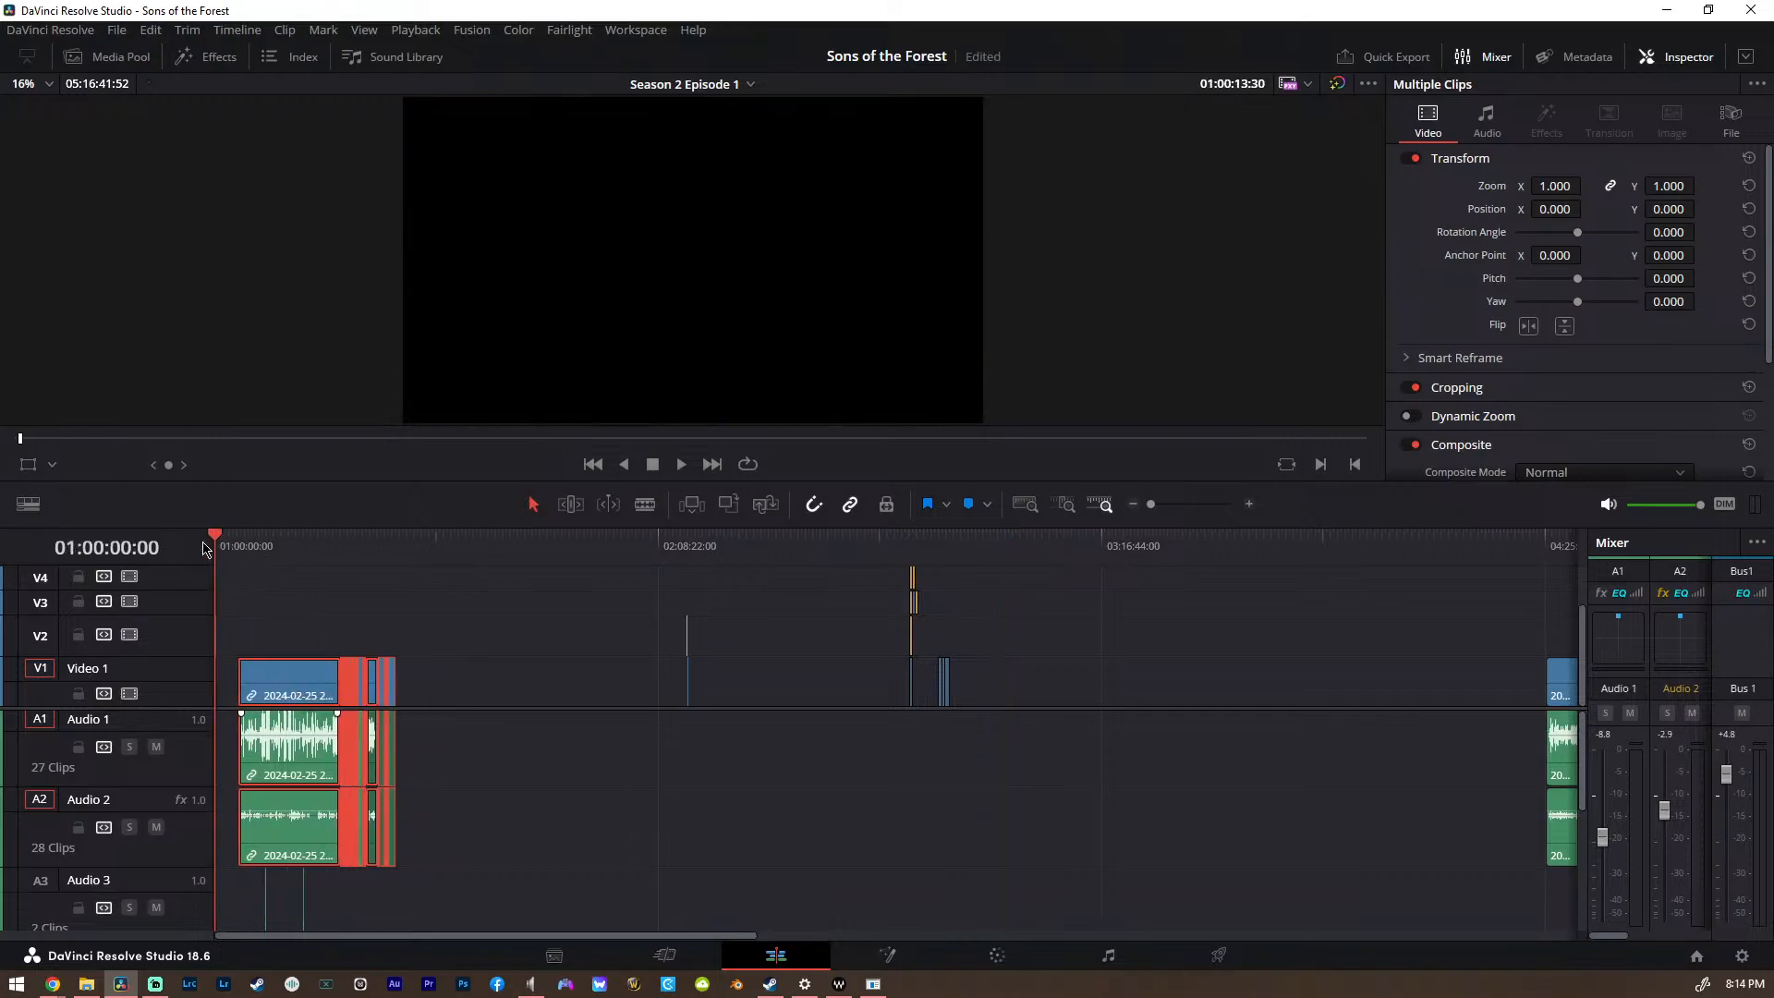
{"action": "scroll", "coordinate": [242, 580], "scroll_direction": "up", "scroll_amount": 8}
{"action": "scroll", "coordinate": [718, 665], "scroll_direction": "down", "scroll_amount": 1}
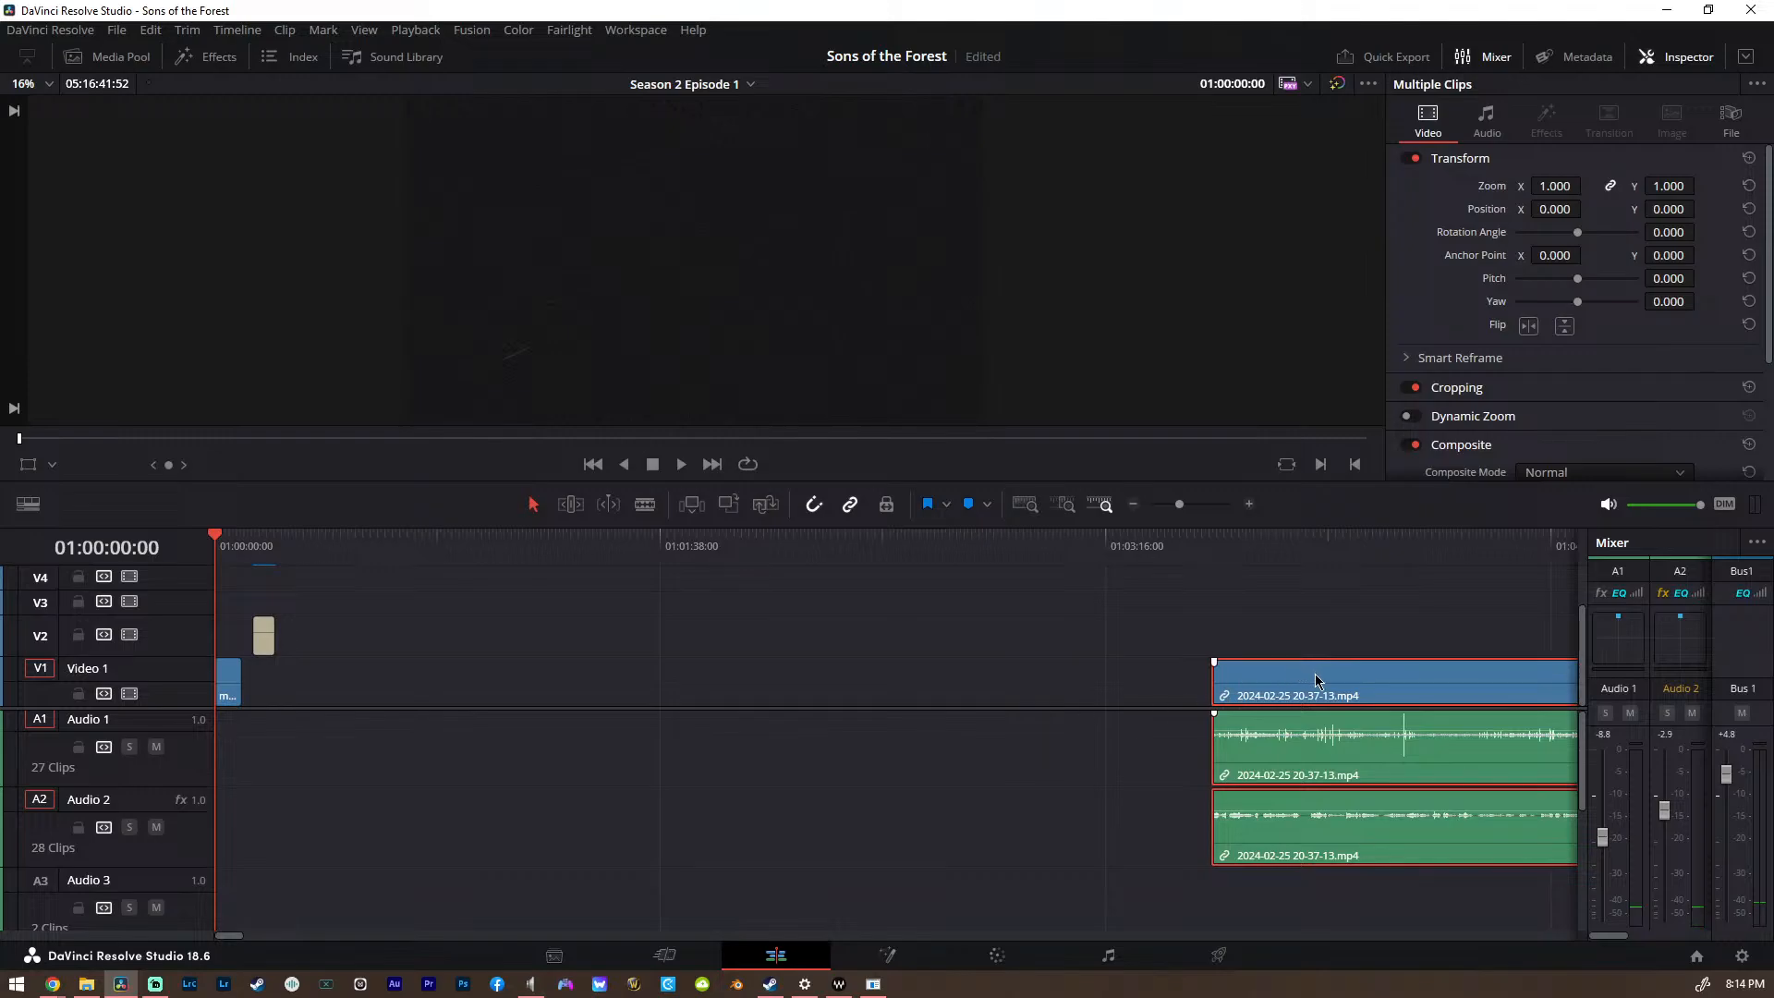
{"action": "left_click_drag", "start_coordinate": [1316, 681], "coordinate": [349, 753]}
Check the Like & Subscribe title over the gameplay, and play the timeline from its start through the intro into the footage
{"action": "left_click", "coordinate": [258, 550]}
{"action": "scroll", "coordinate": [311, 569], "scroll_direction": "up", "scroll_amount": 2}
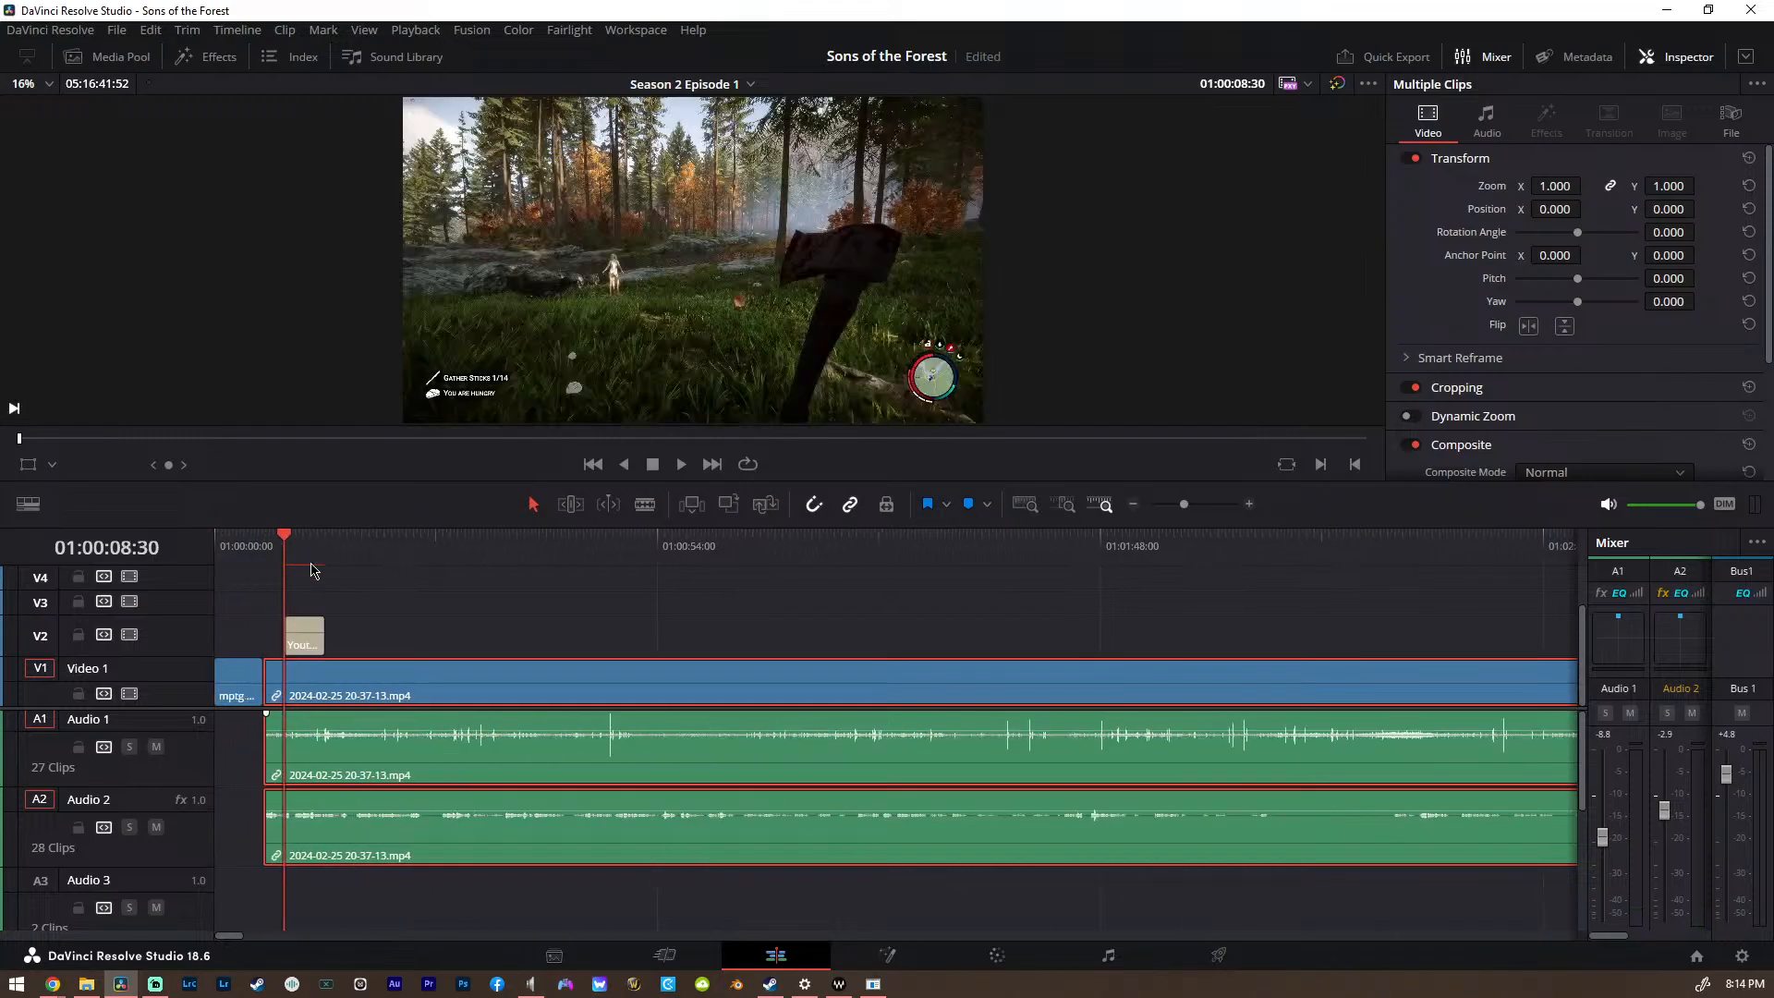
{"action": "scroll", "coordinate": [311, 569], "scroll_direction": "up", "scroll_amount": 2}
{"action": "left_click", "coordinate": [381, 549]}
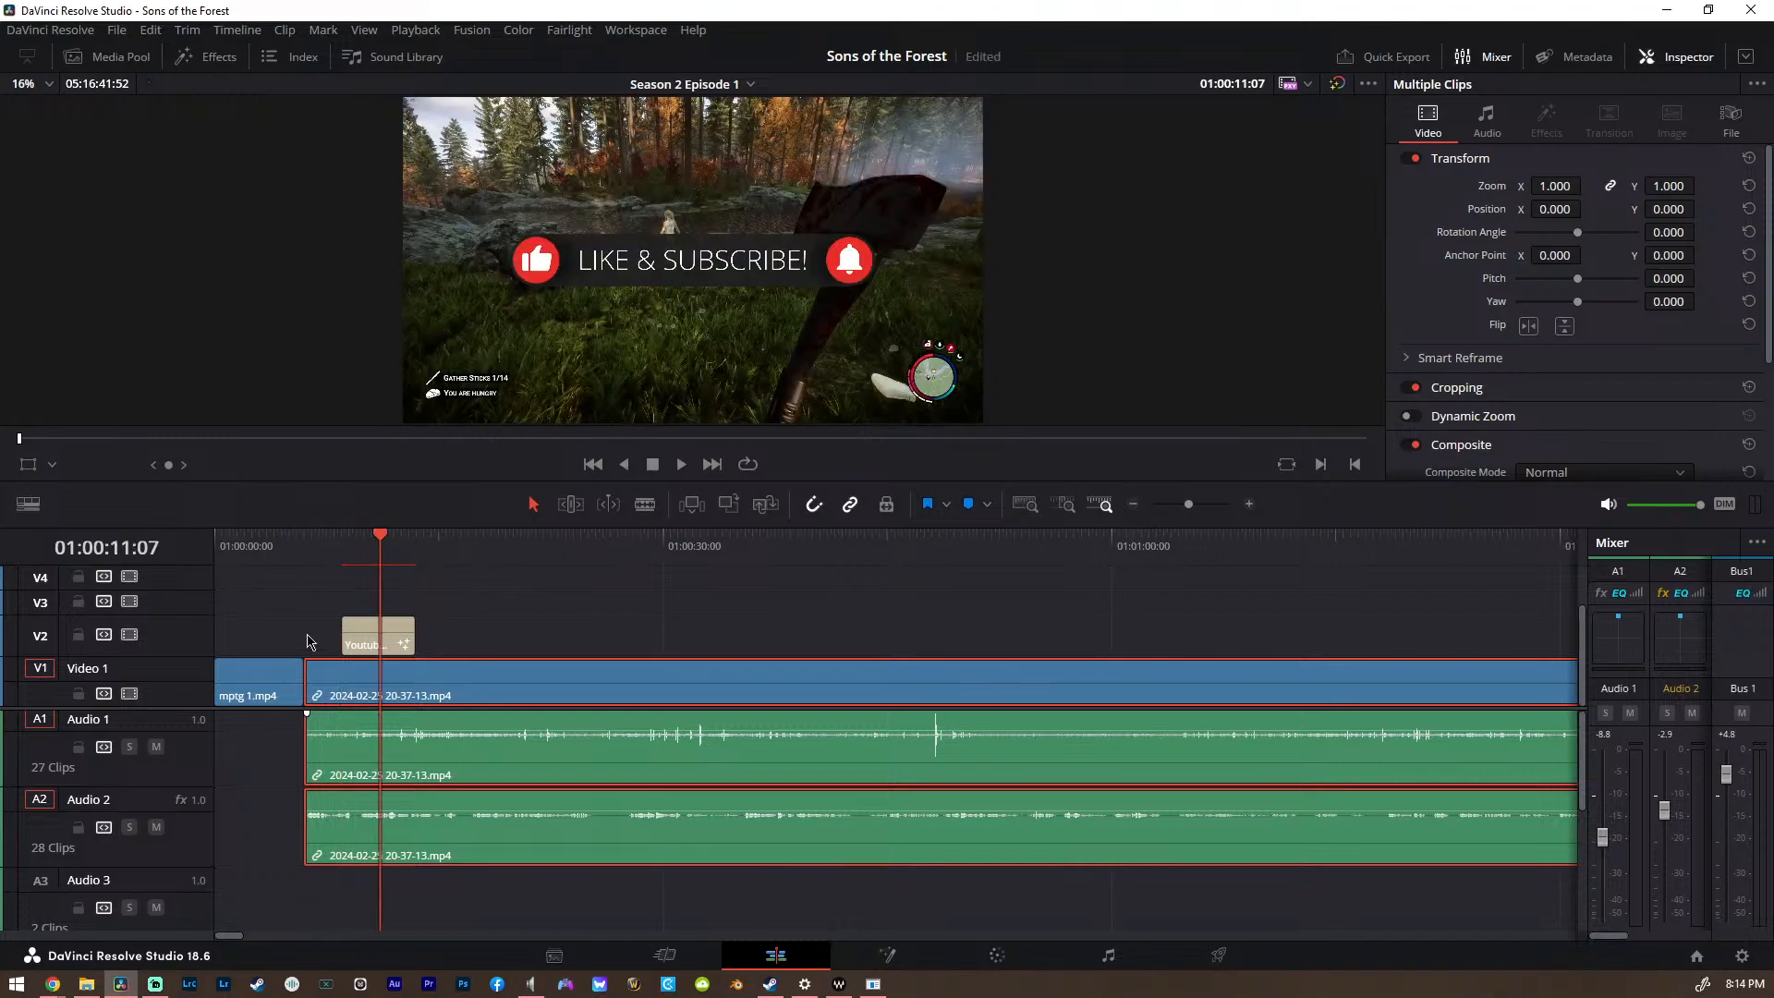
{"action": "key", "text": "Home"}
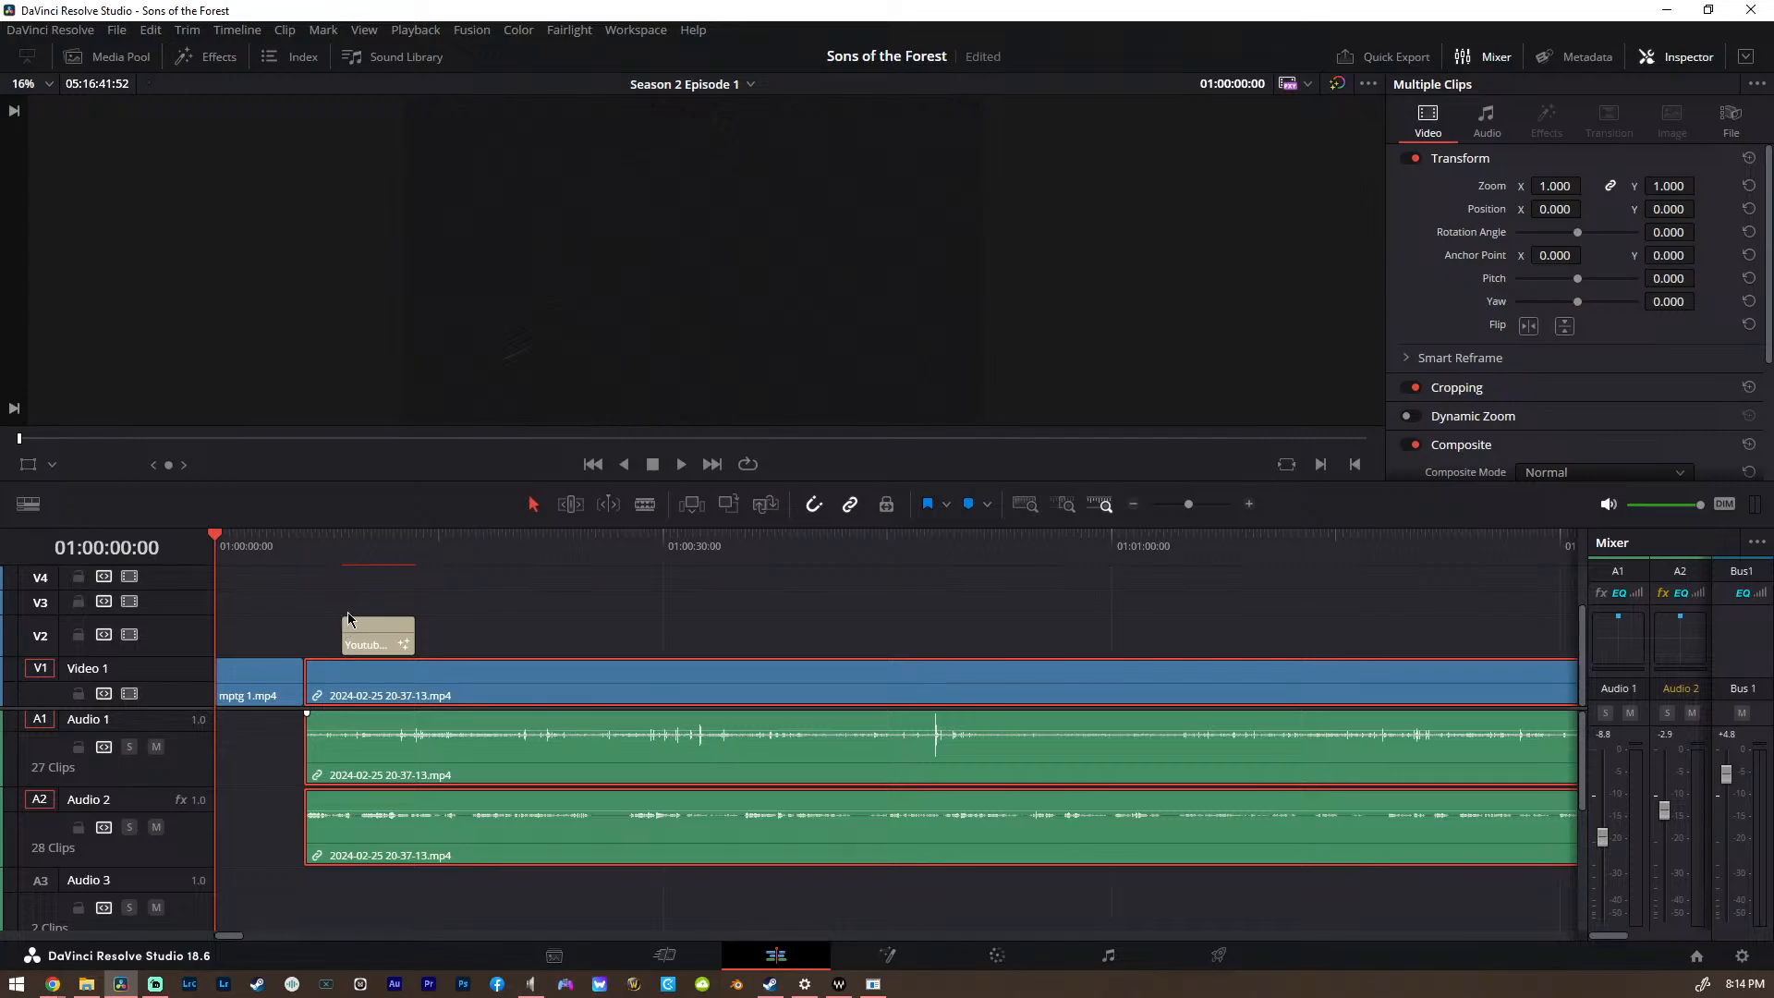
{"action": "key", "text": "space"}
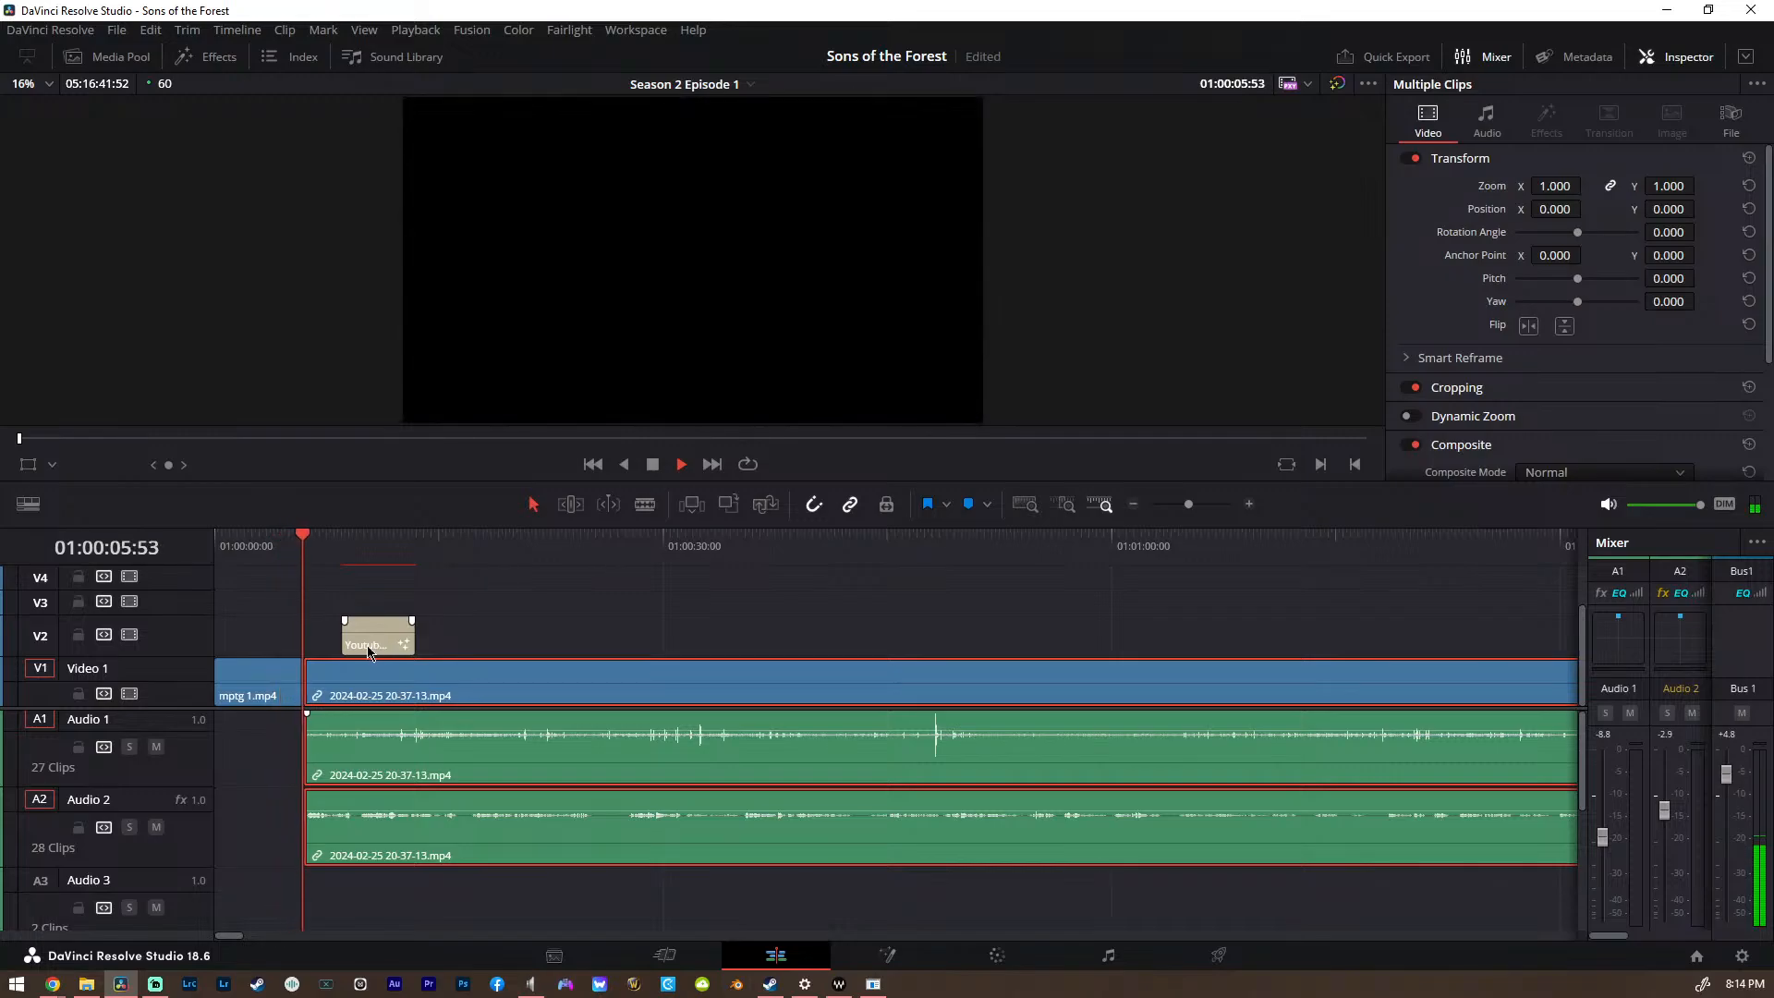
{"action": "scroll", "coordinate": [369, 680], "scroll_direction": "up", "scroll_amount": 5}
{"action": "key", "text": "space"}
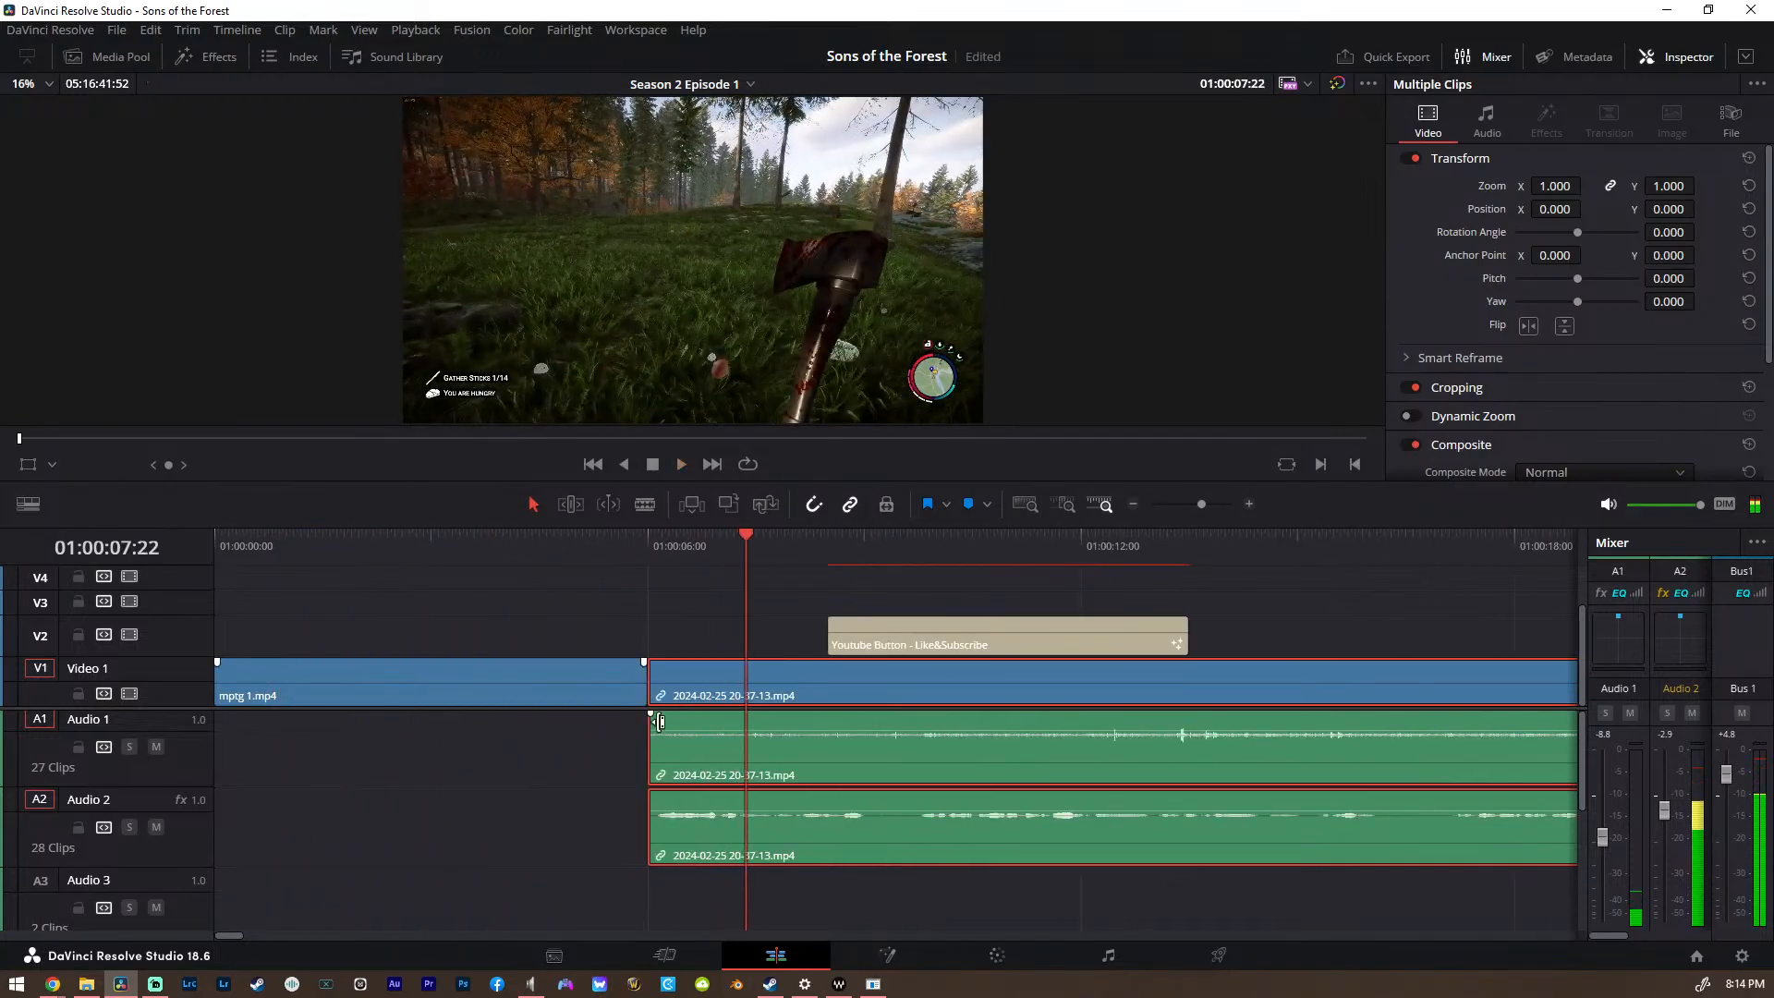
Add short fade-ins to the gameplay video clip and its Audio 1 and Audio 2 clips, and play across the intro cut from 01:00:05:31
{"action": "left_click_drag", "start_coordinate": [680, 723], "coordinate": [712, 713]}
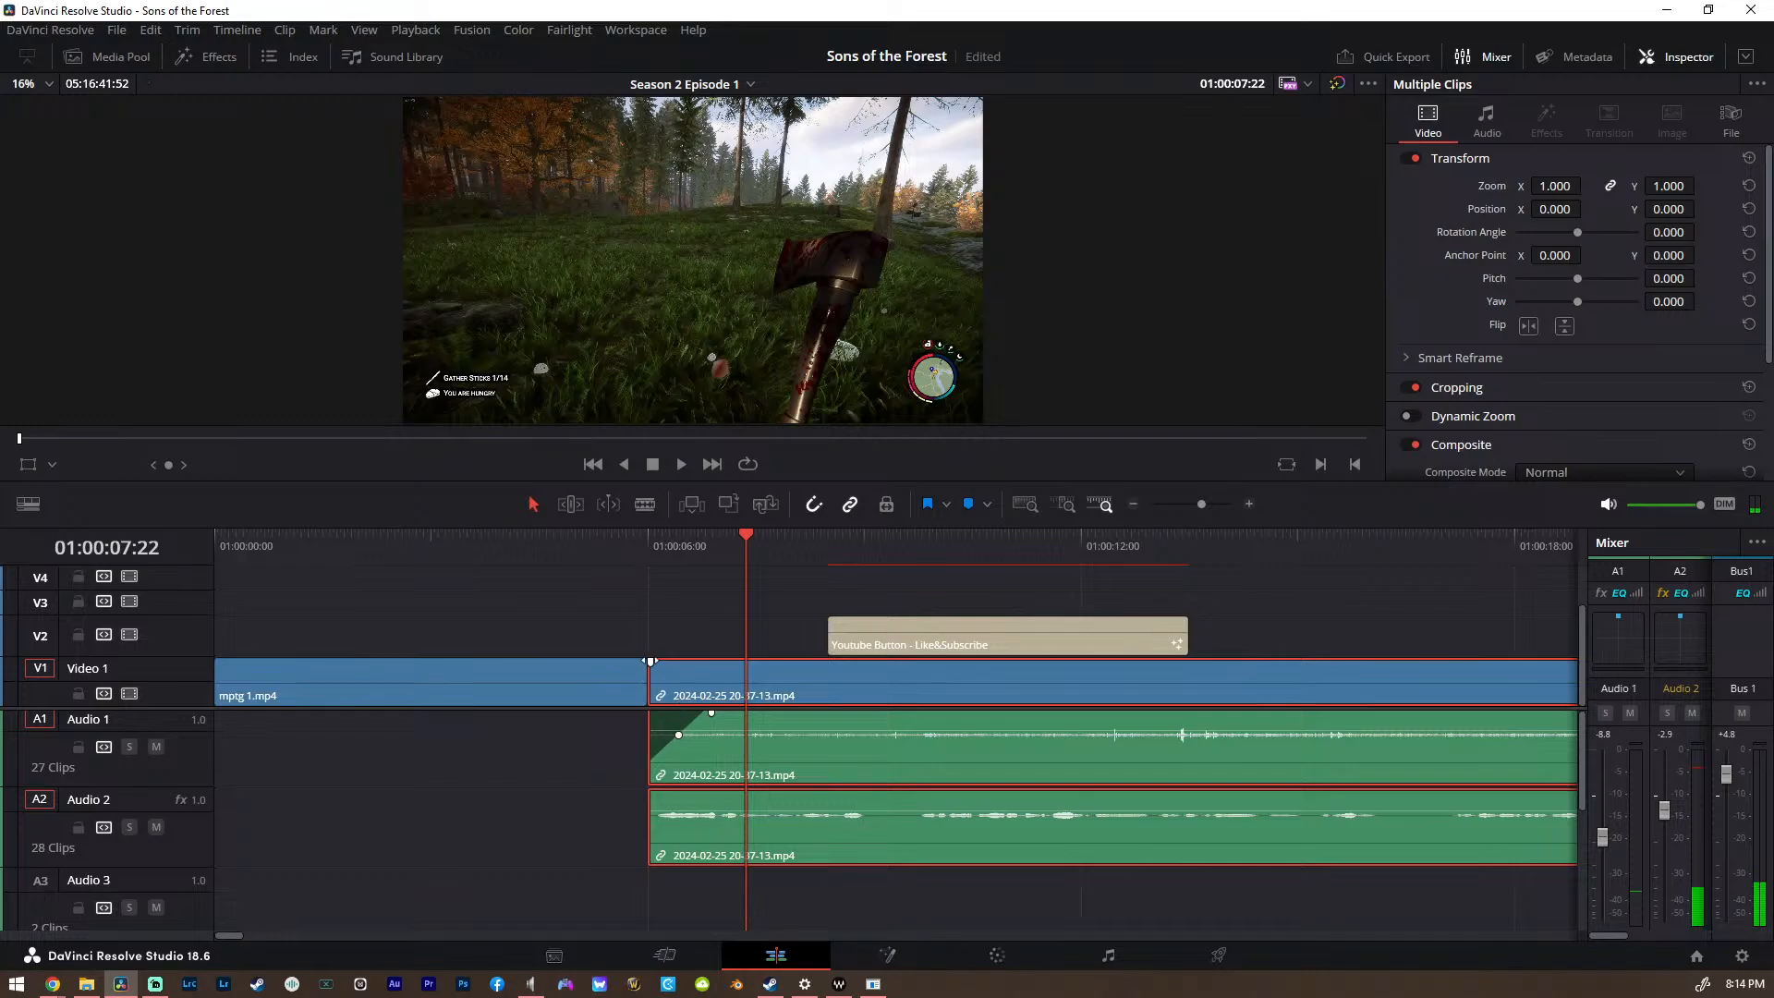
{"action": "left_click_drag", "start_coordinate": [651, 662], "coordinate": [661, 662]}
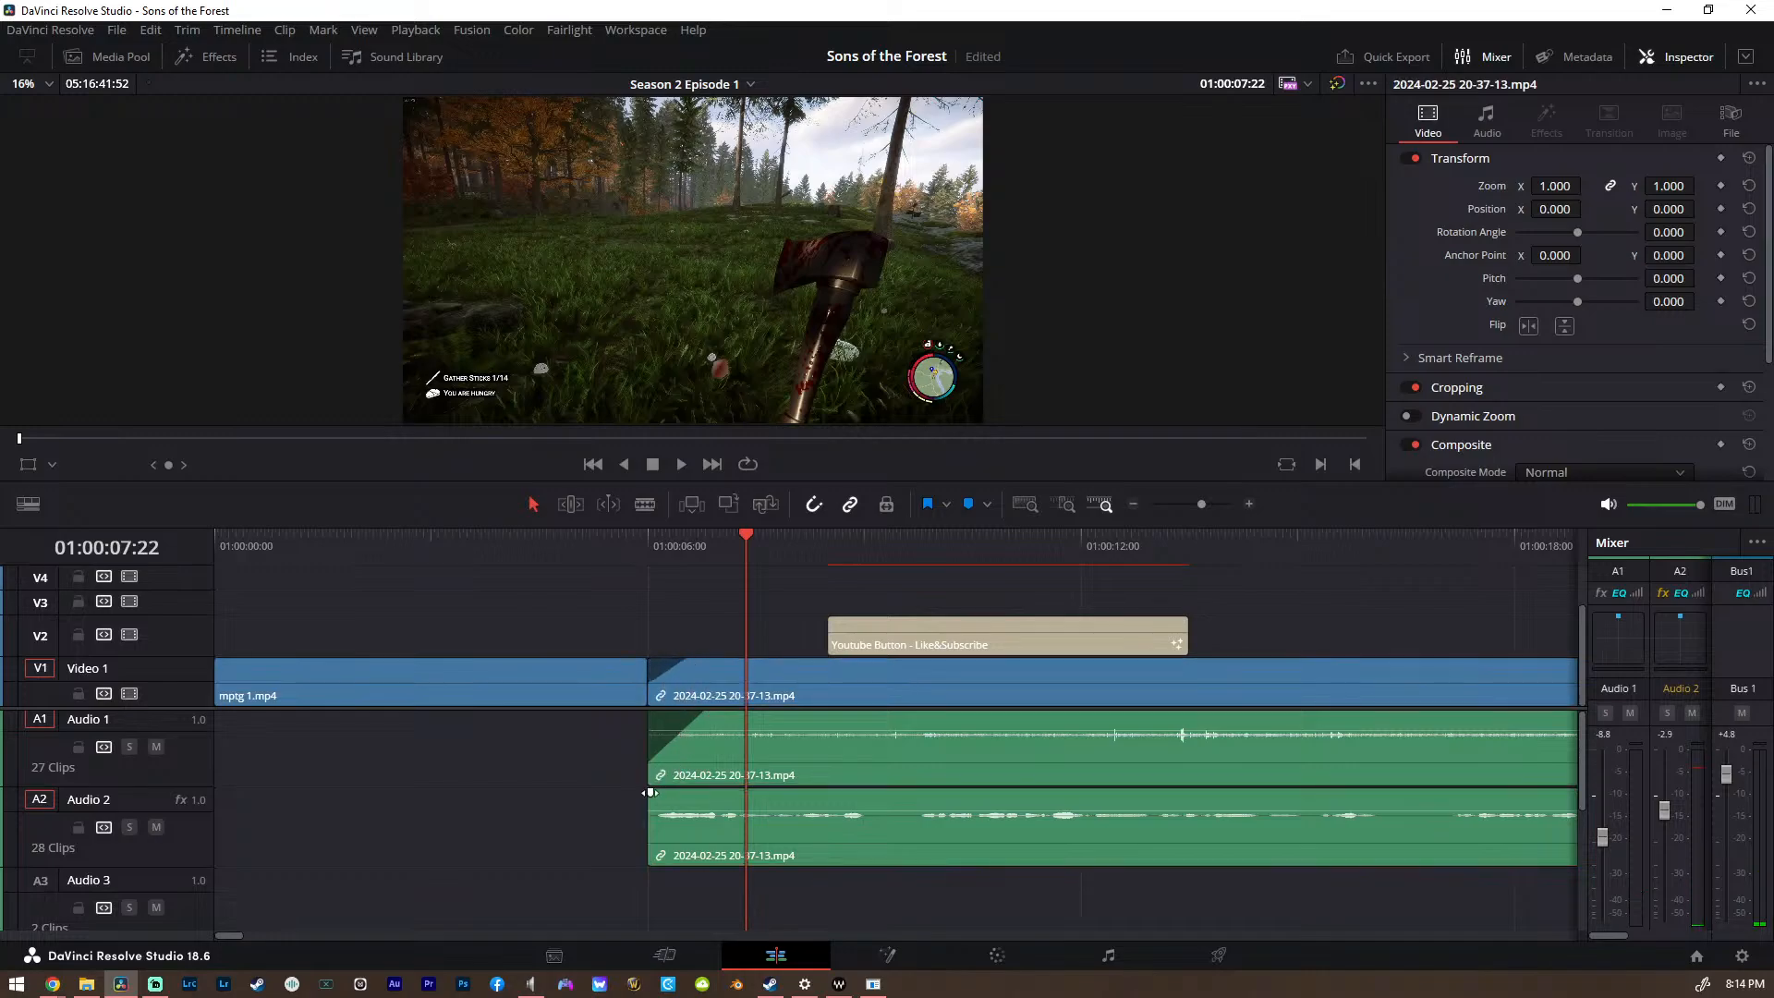
{"action": "left_click", "coordinate": [605, 553]}
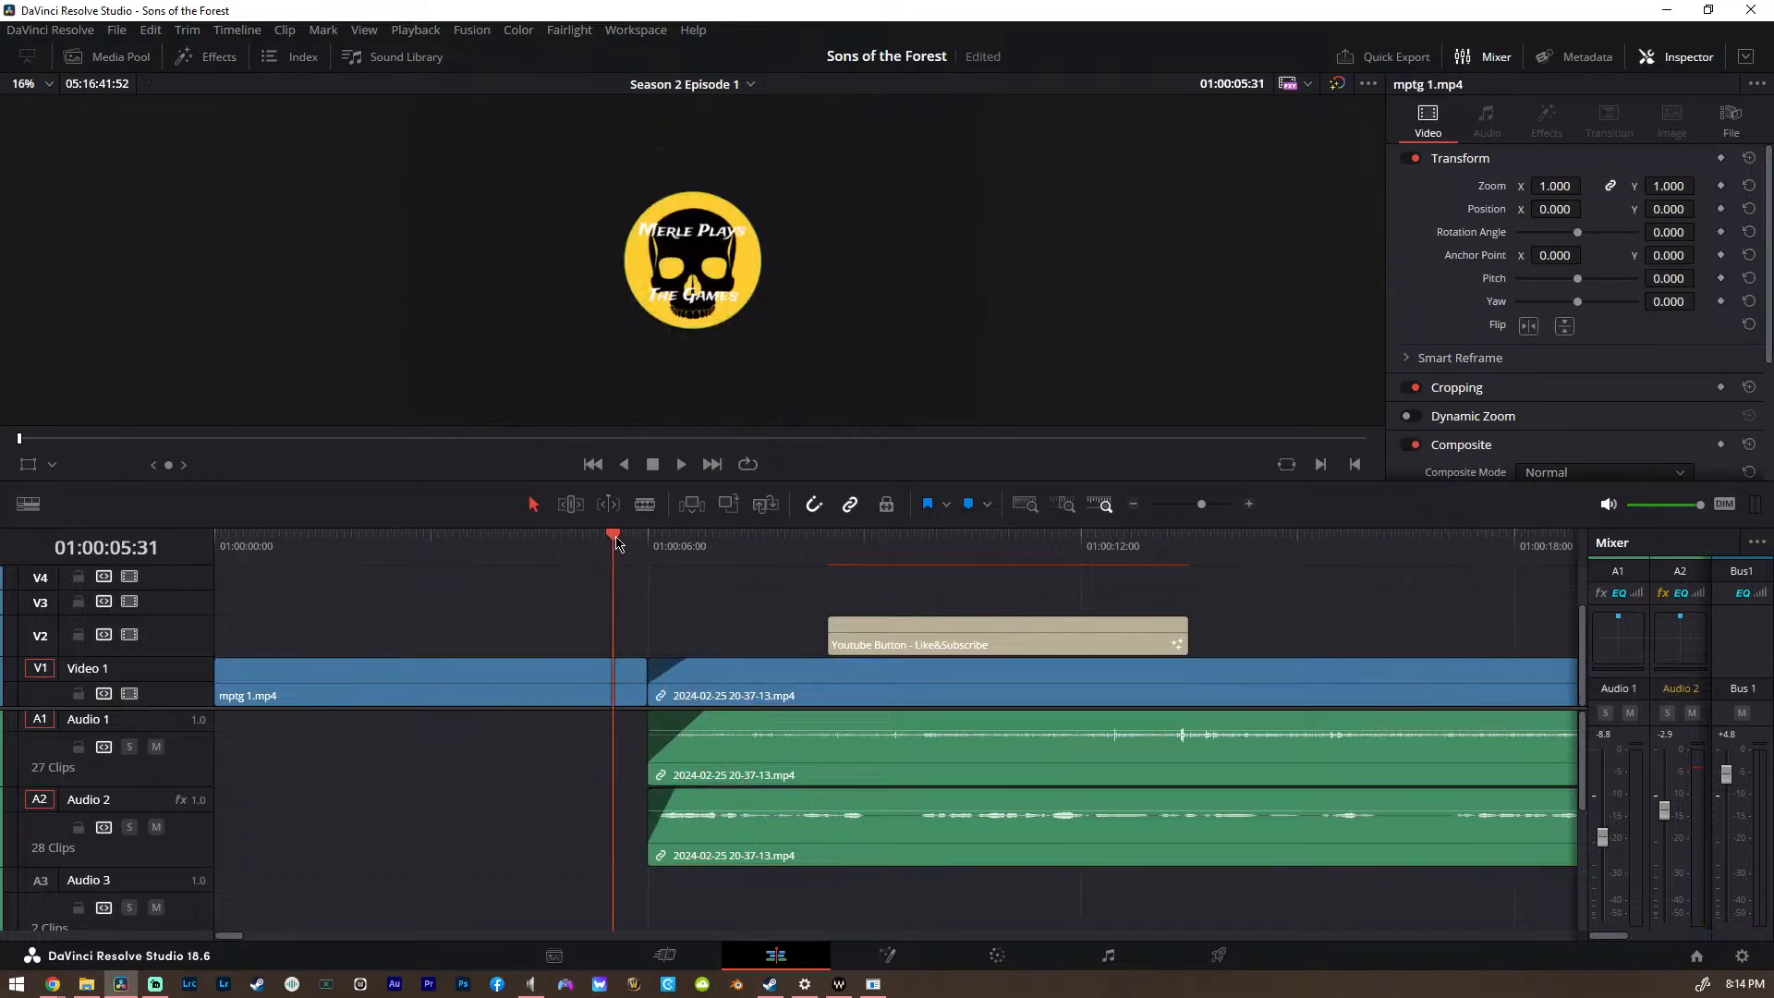
{"action": "key", "text": "space"}
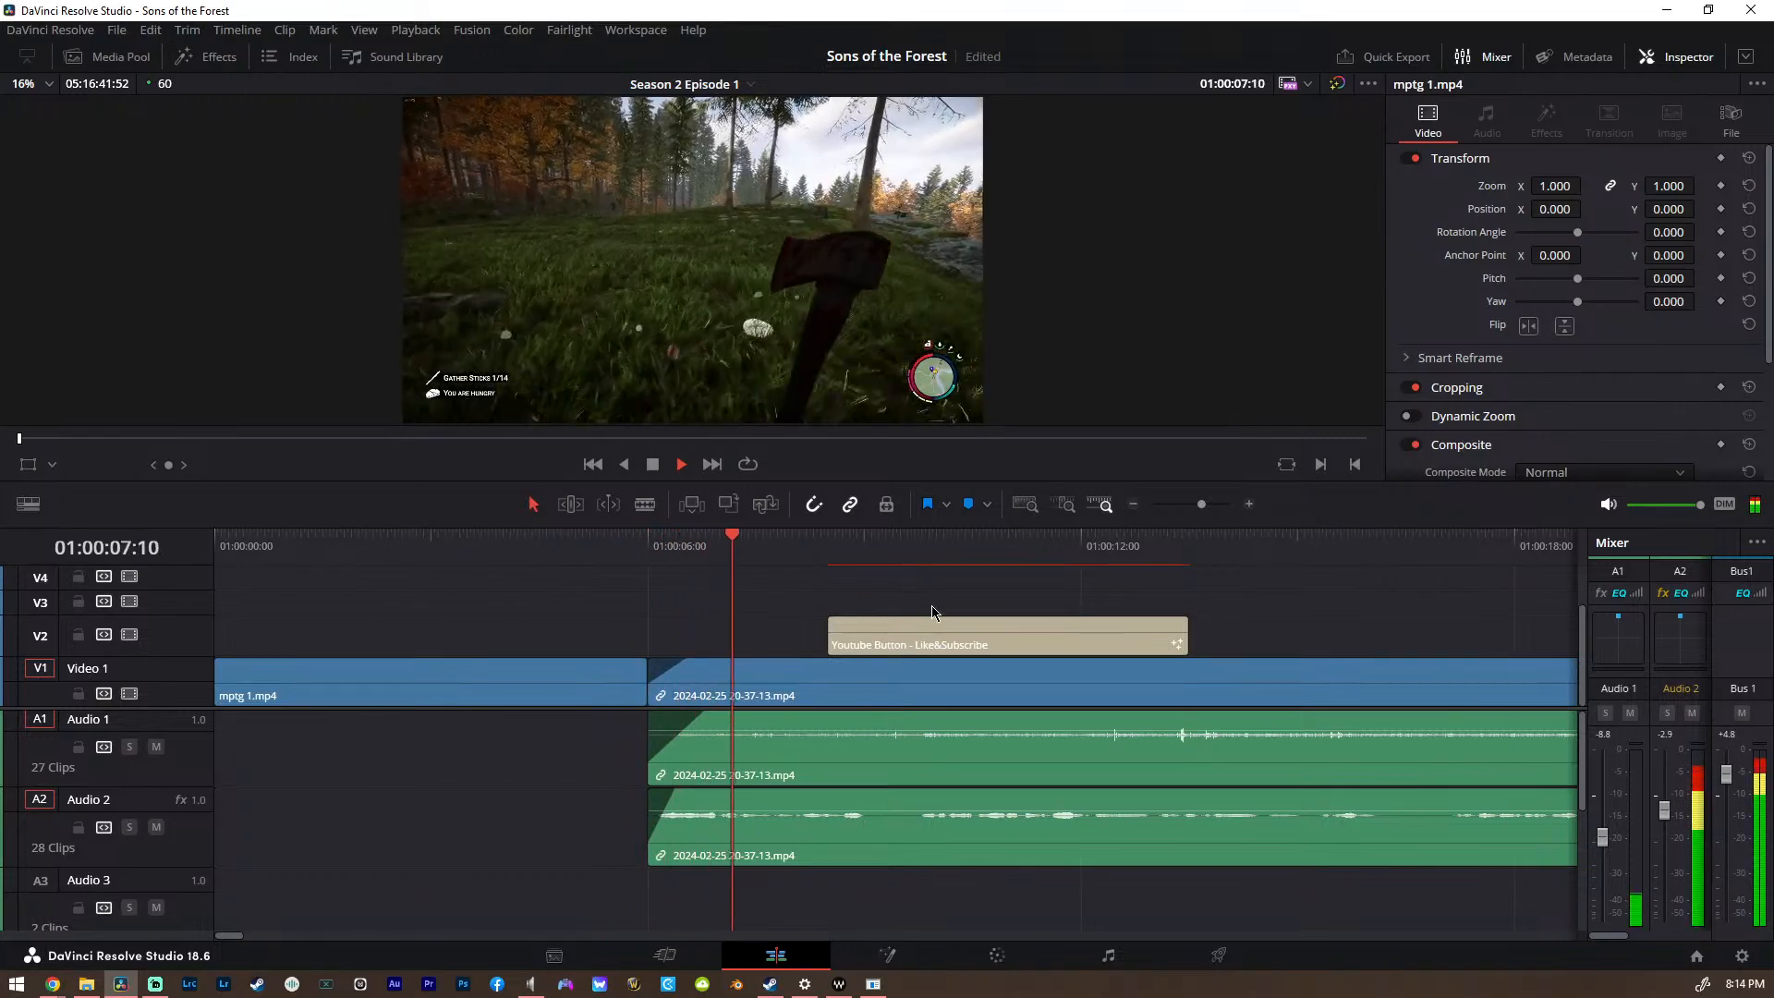
{"action": "scroll", "coordinate": [928, 791], "scroll_direction": "down", "scroll_amount": 3}
{"action": "scroll", "coordinate": [928, 791], "scroll_direction": "down", "scroll_amount": 1}
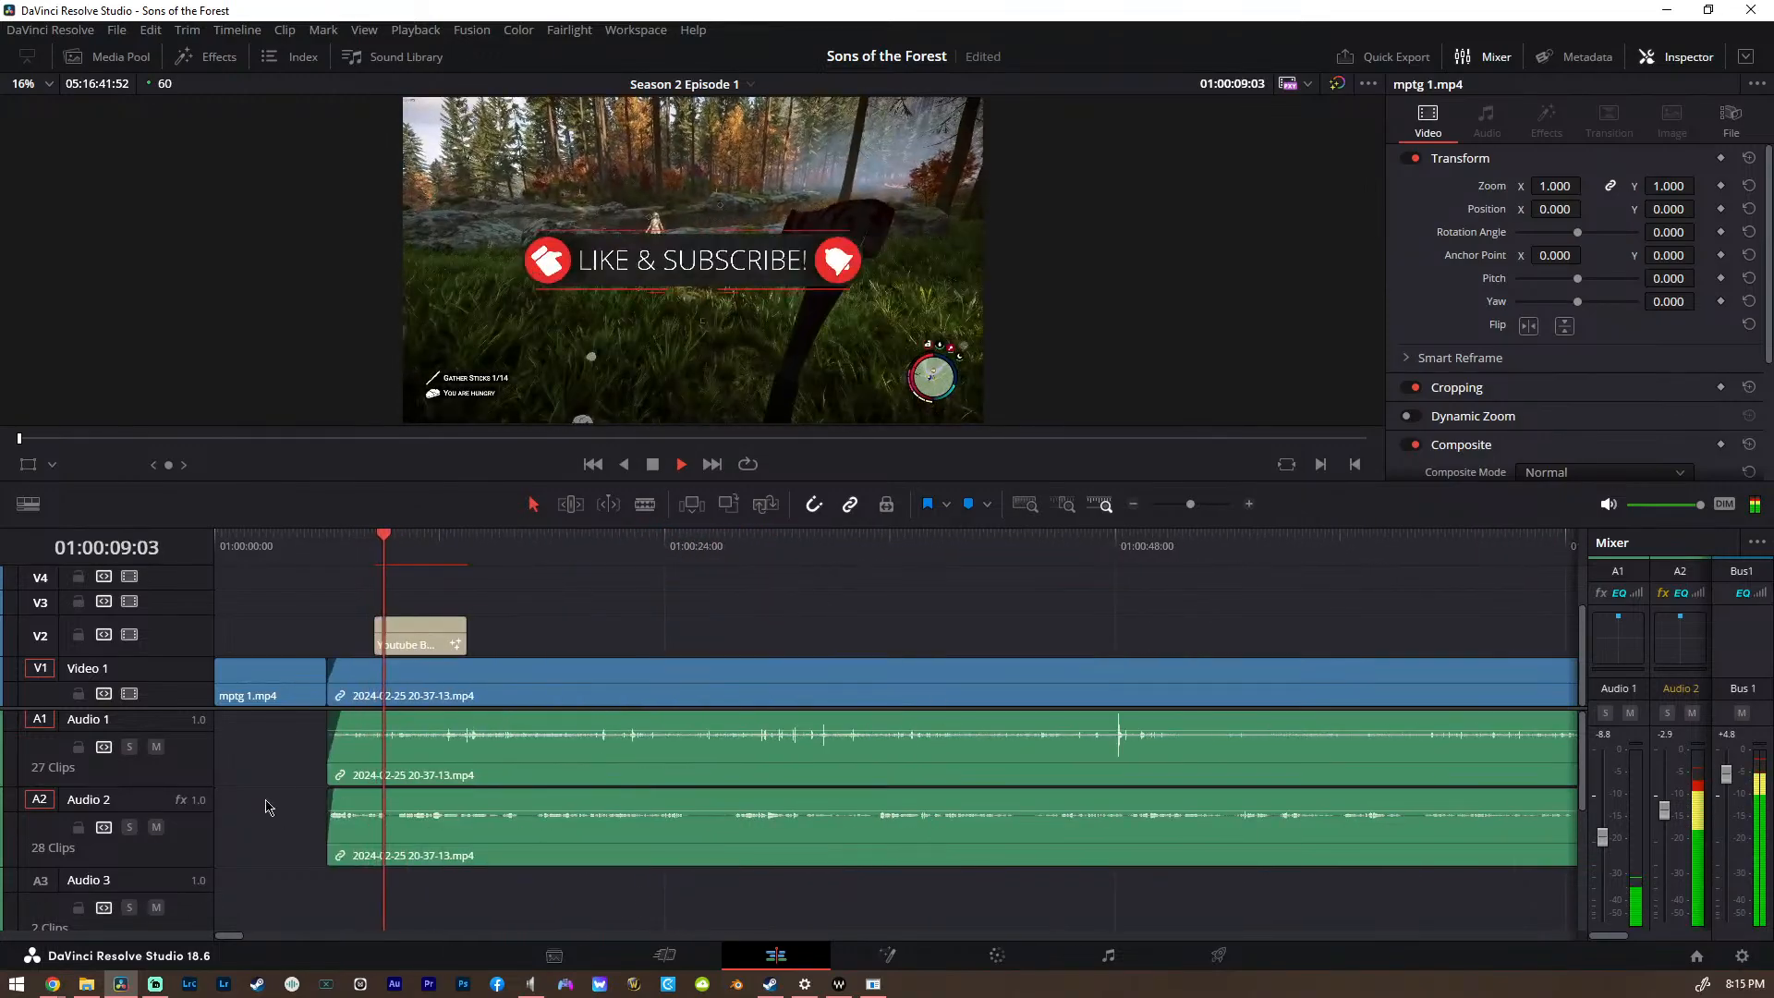
Reduce the audio tracks' height, stop playback and select the GamePlay TWO_mixdown.wav music clip on A4
{"action": "scroll", "coordinate": [127, 779], "scroll_direction": "down", "scroll_amount": 5}
{"action": "key", "text": "space"}
{"action": "left_click", "coordinate": [397, 797]}
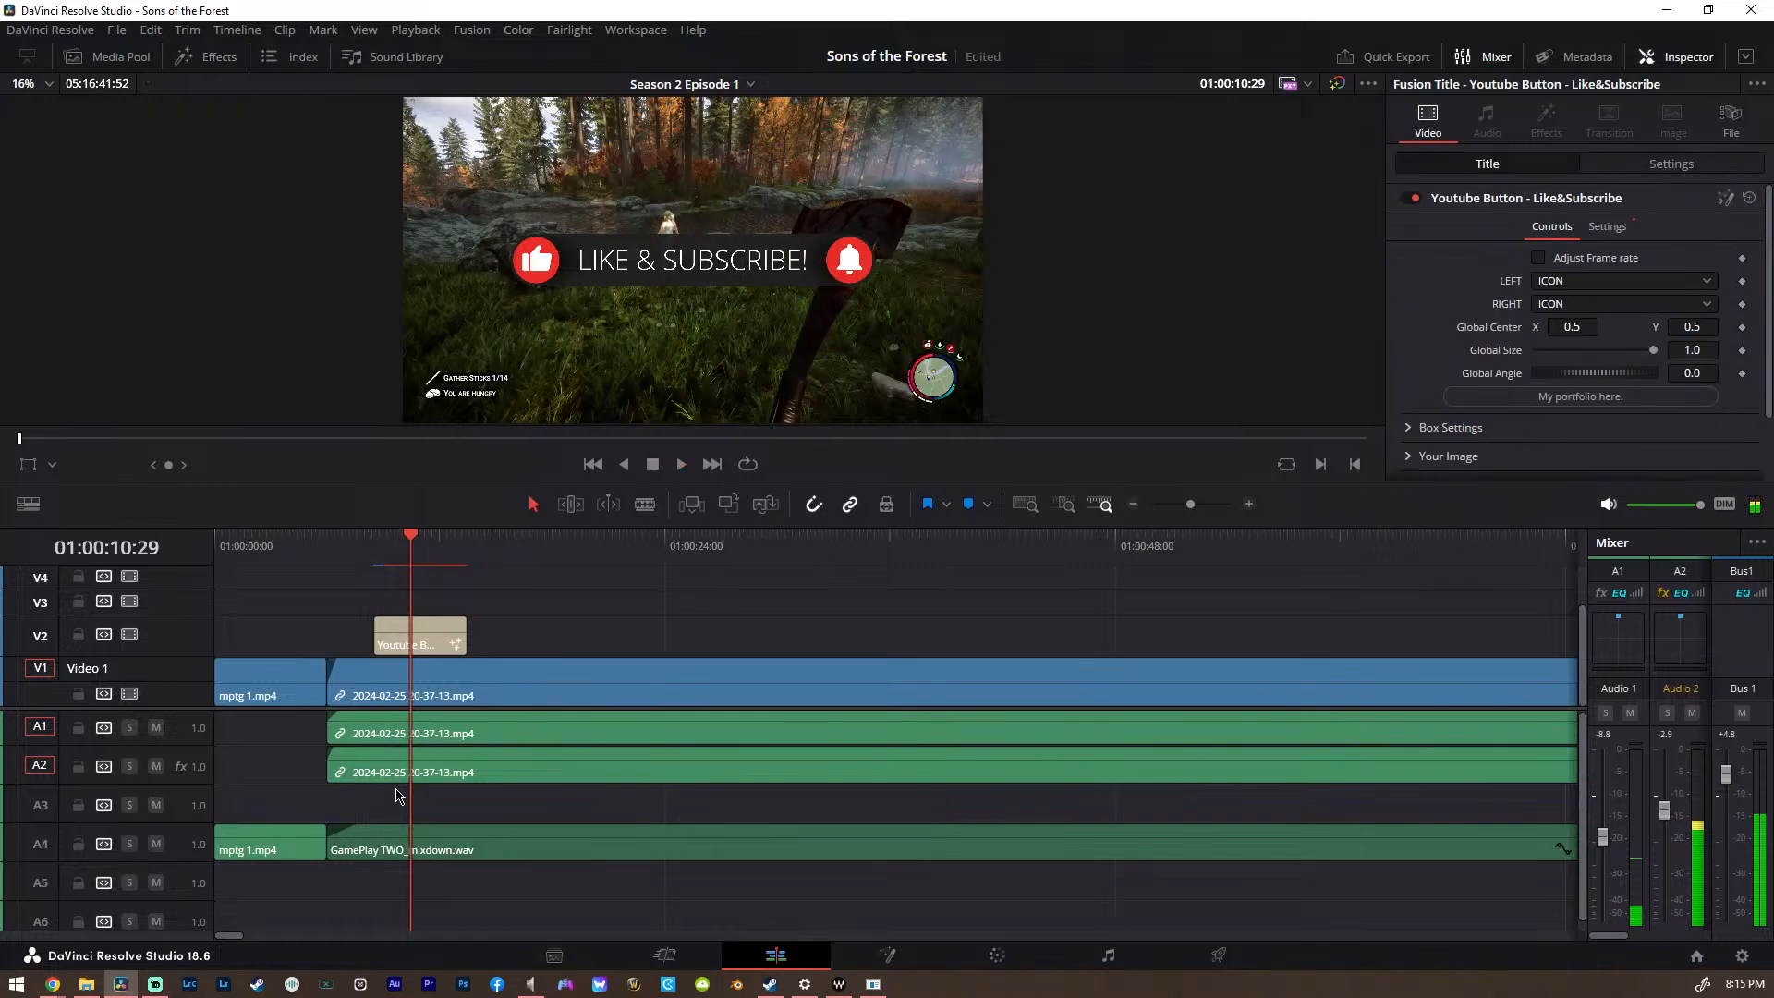
{"action": "left_click", "coordinate": [379, 850]}
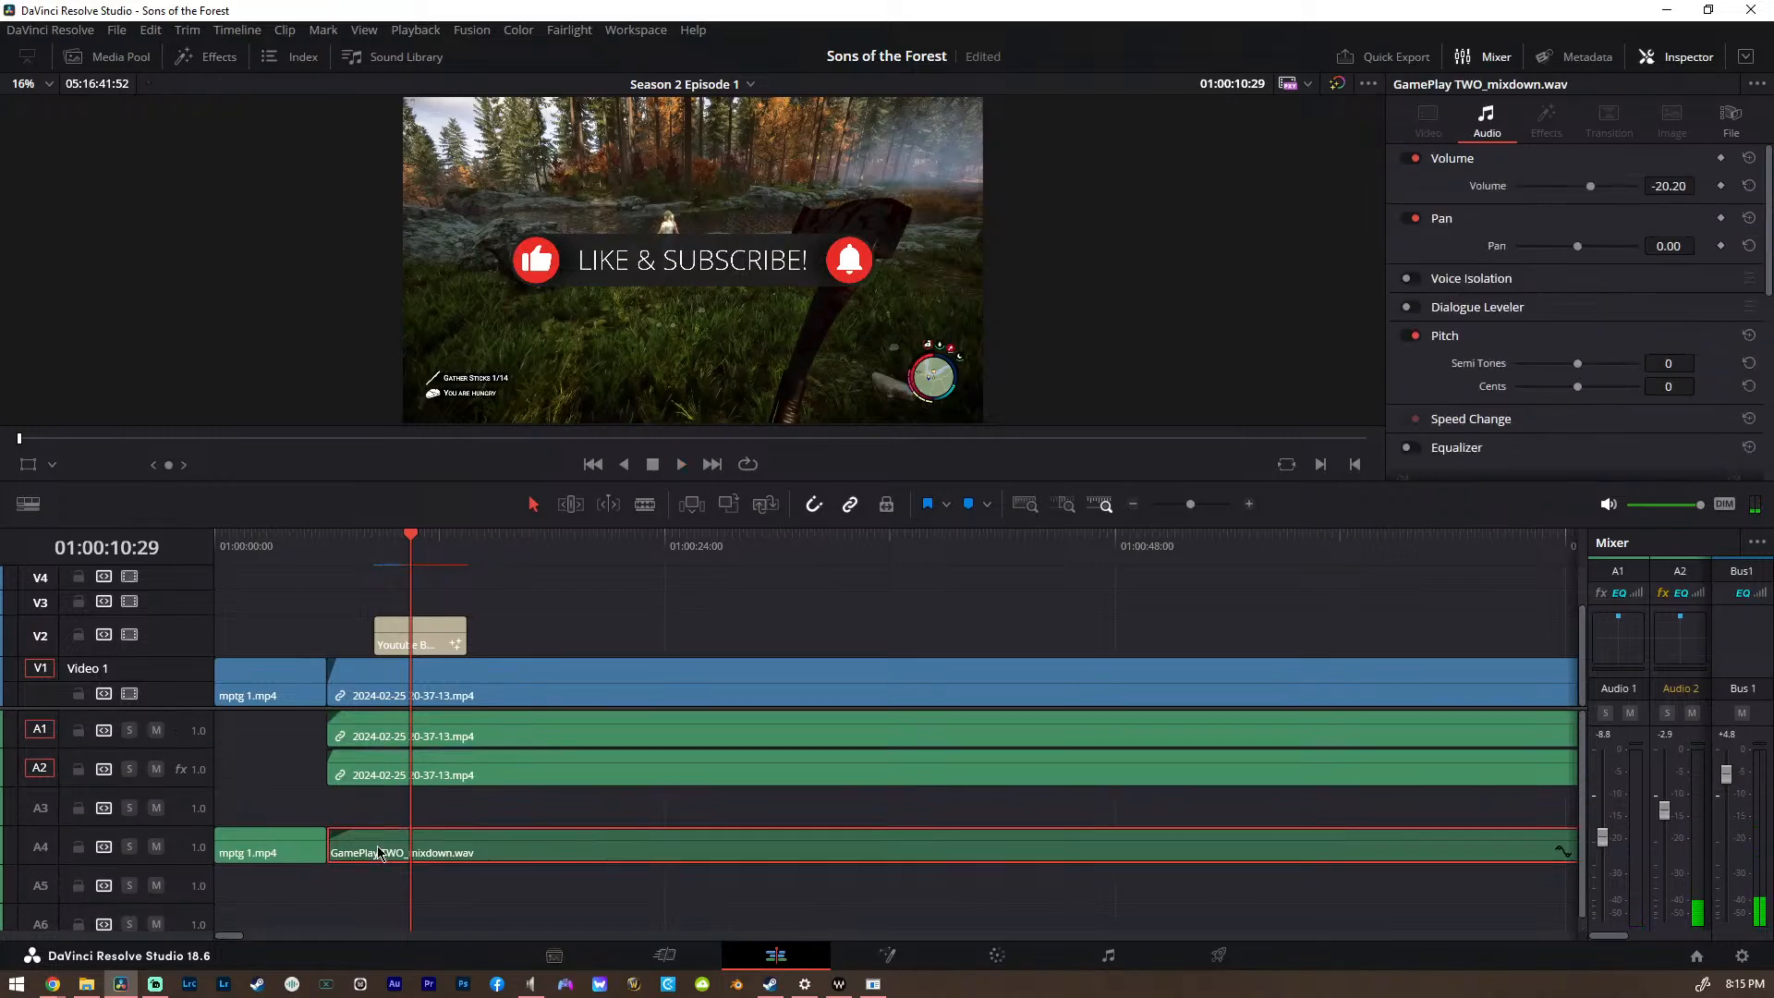
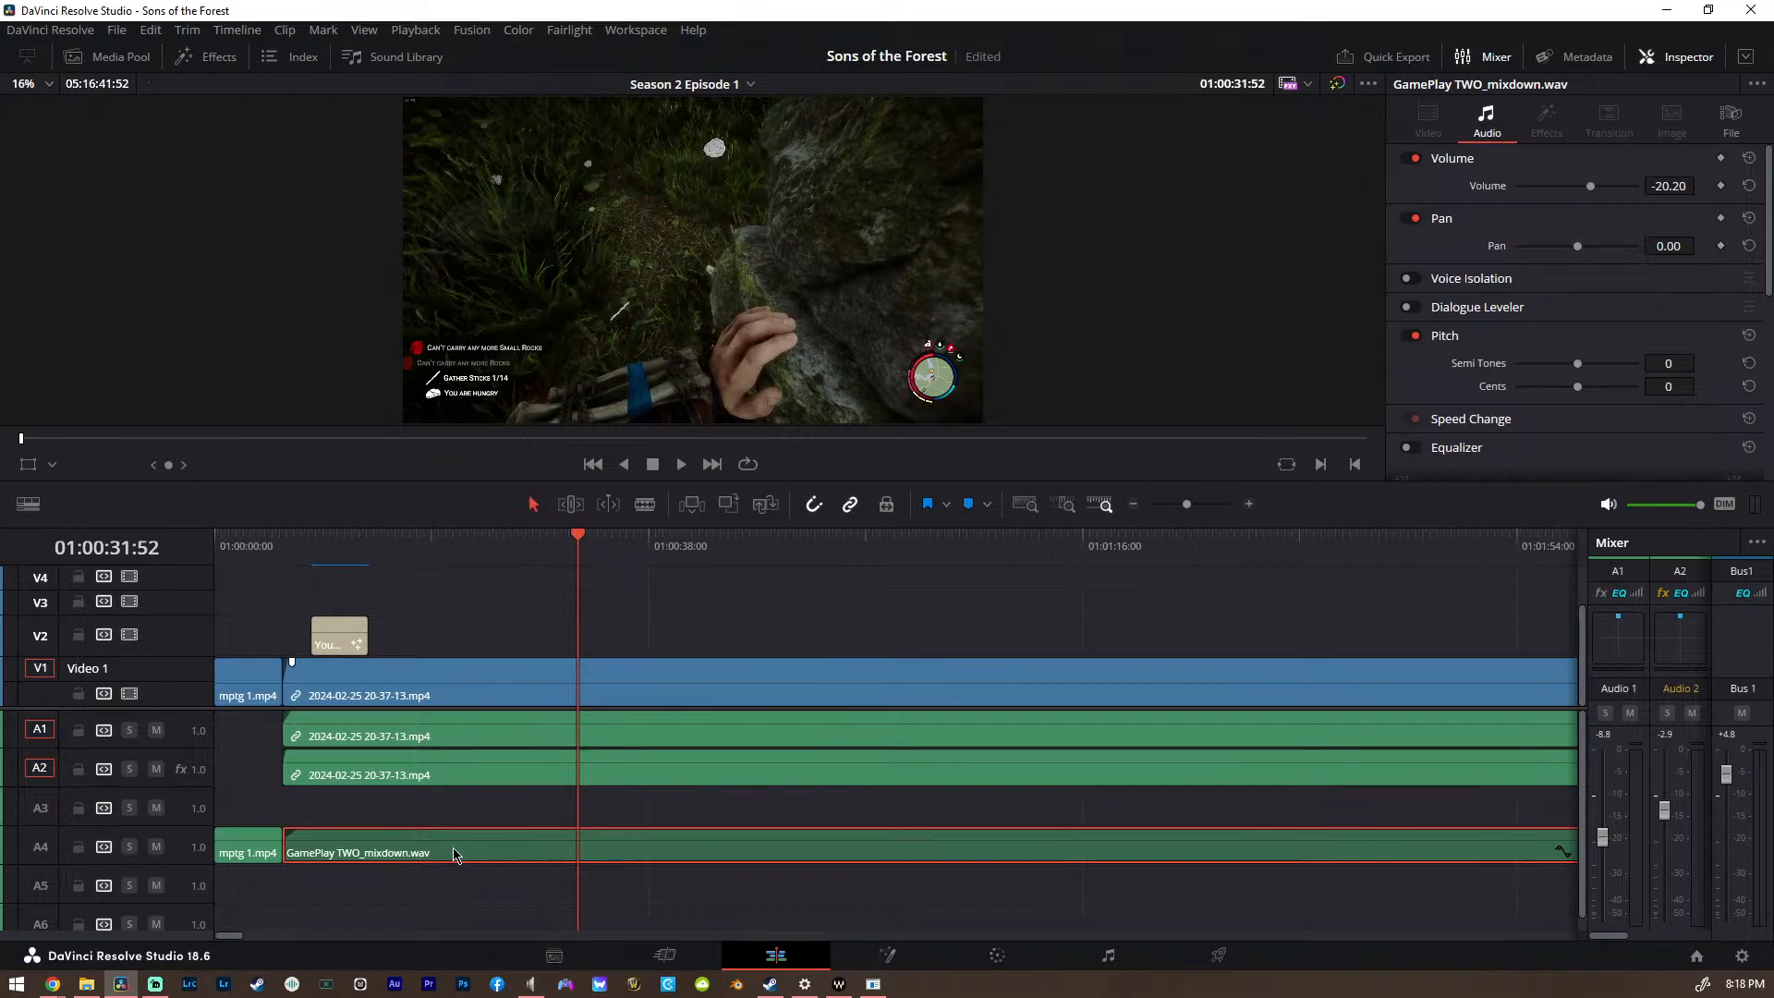
Play from 01:00:31:52 with A4 soloed to hear the music mixdown, and turn the solo off again
{"action": "scroll", "coordinate": [453, 855], "scroll_direction": "down", "scroll_amount": 8}
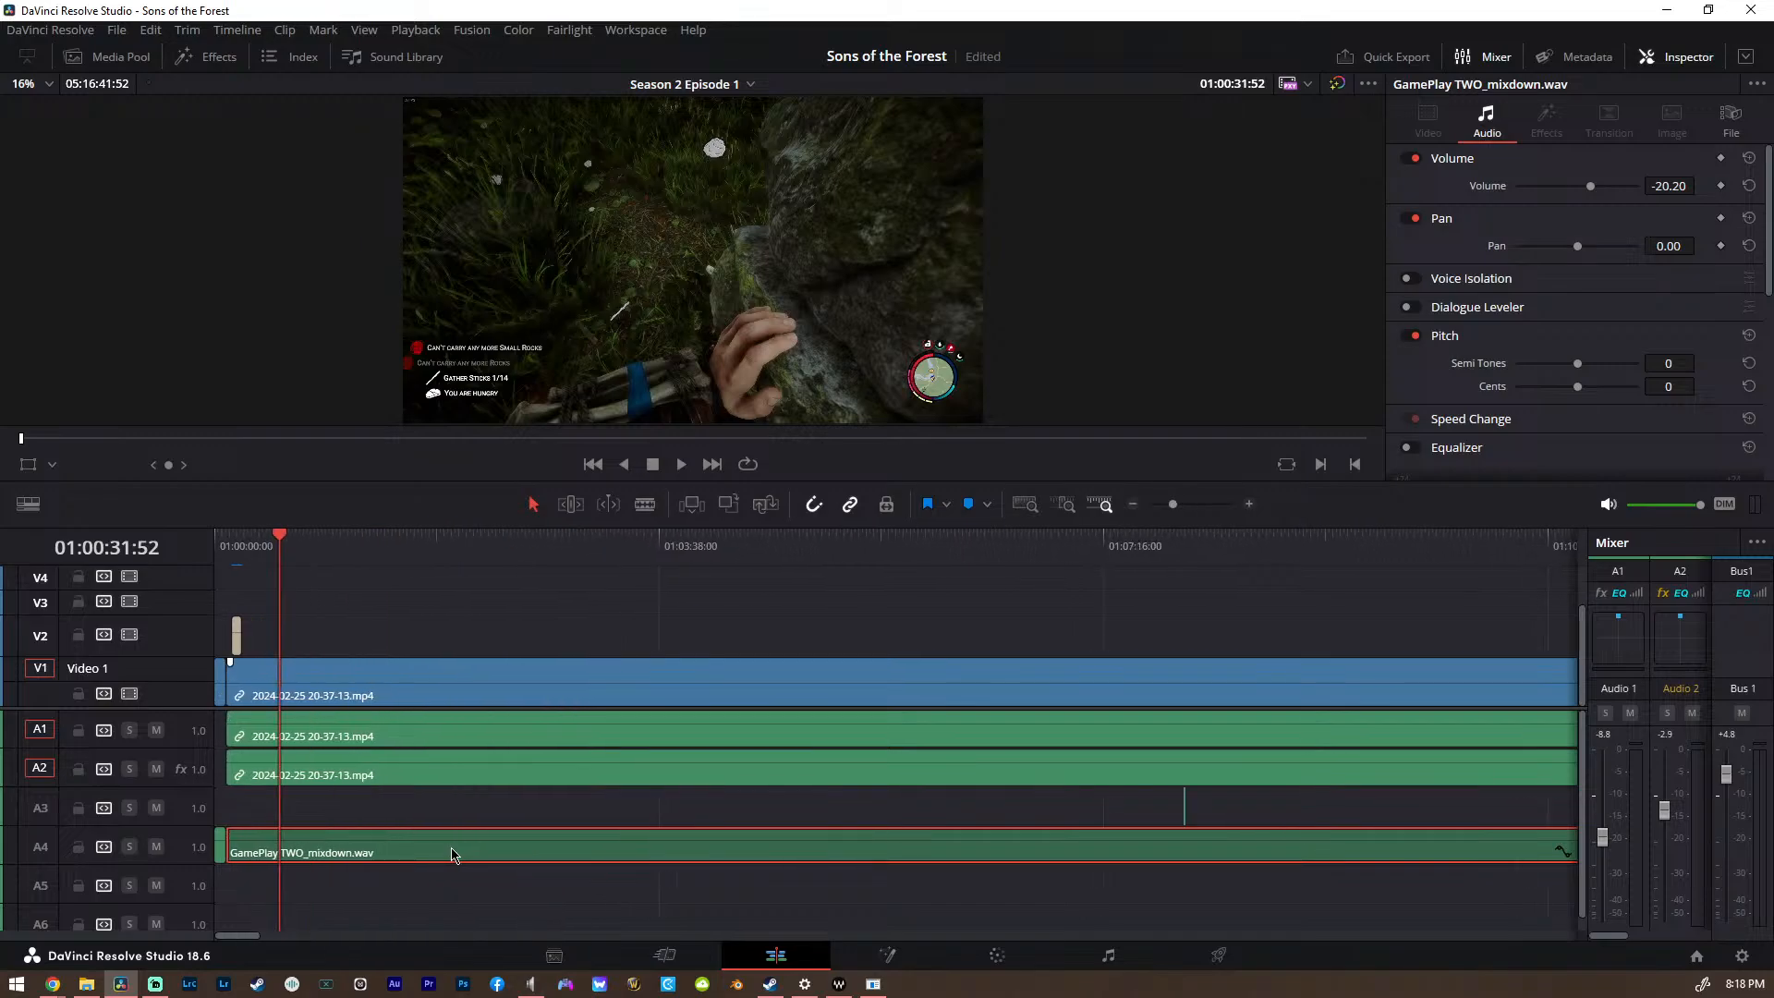
{"action": "scroll", "coordinate": [453, 855], "scroll_direction": "up", "scroll_amount": 2}
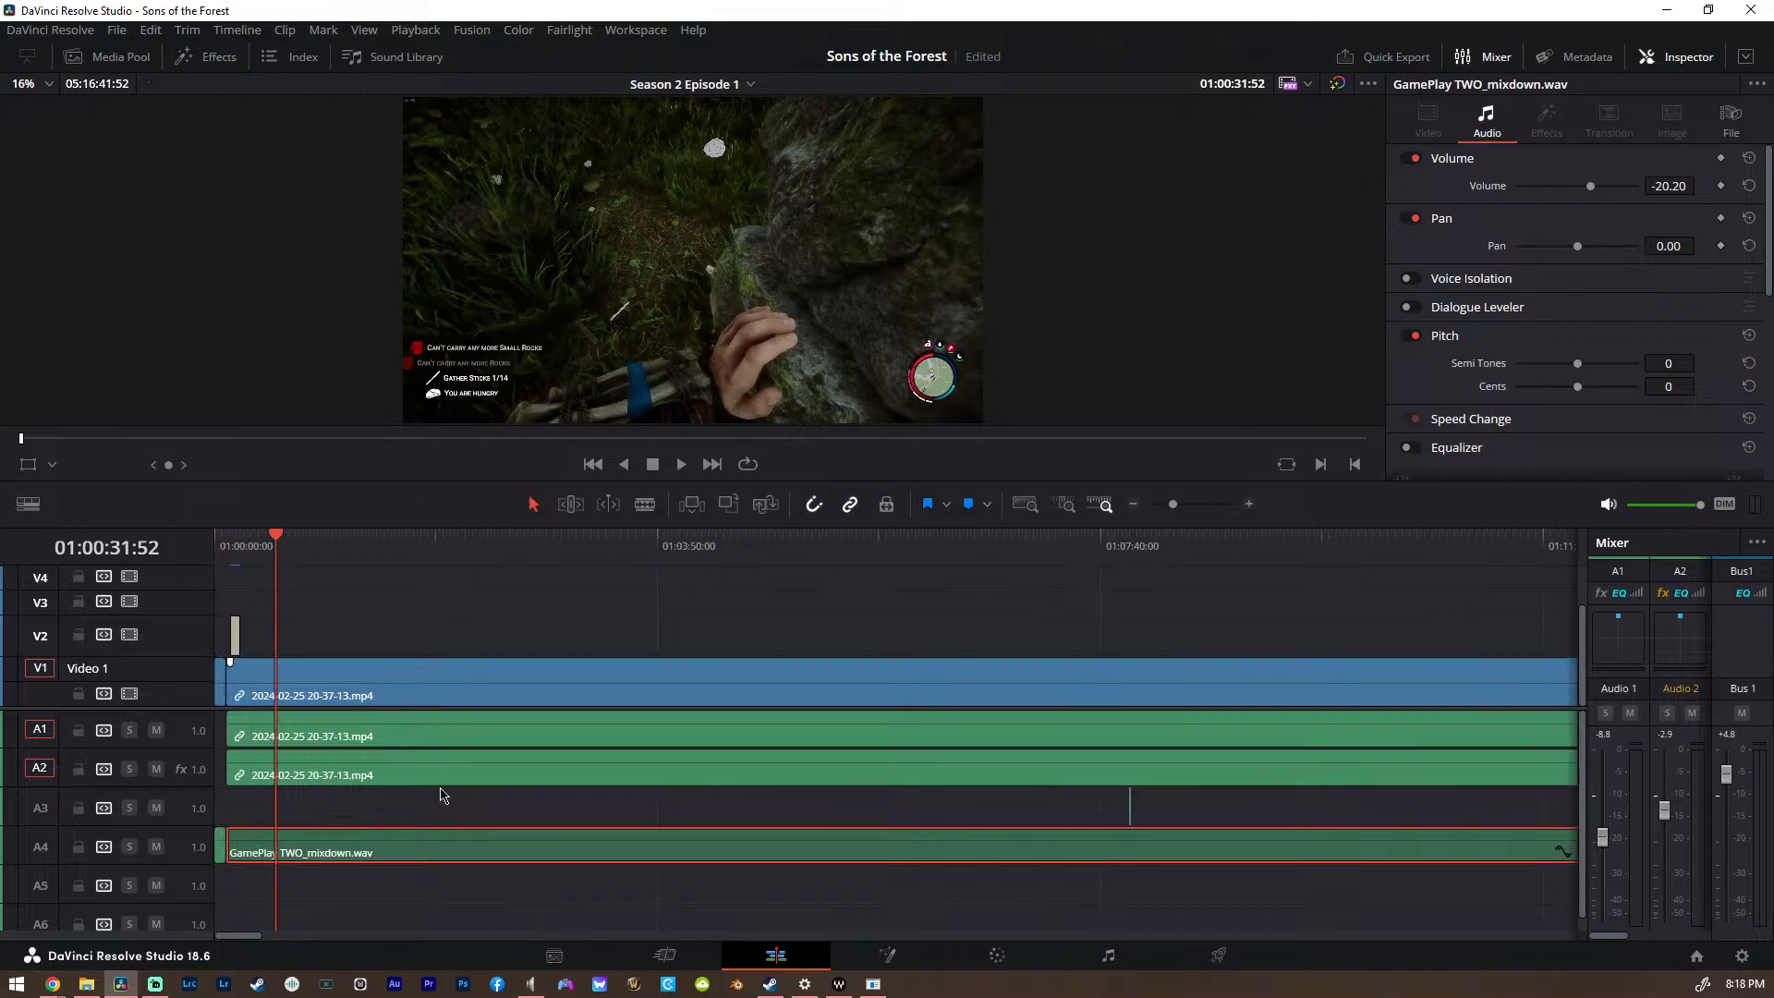
{"action": "key", "text": "space"}
{"action": "left_click", "coordinate": [129, 846]}
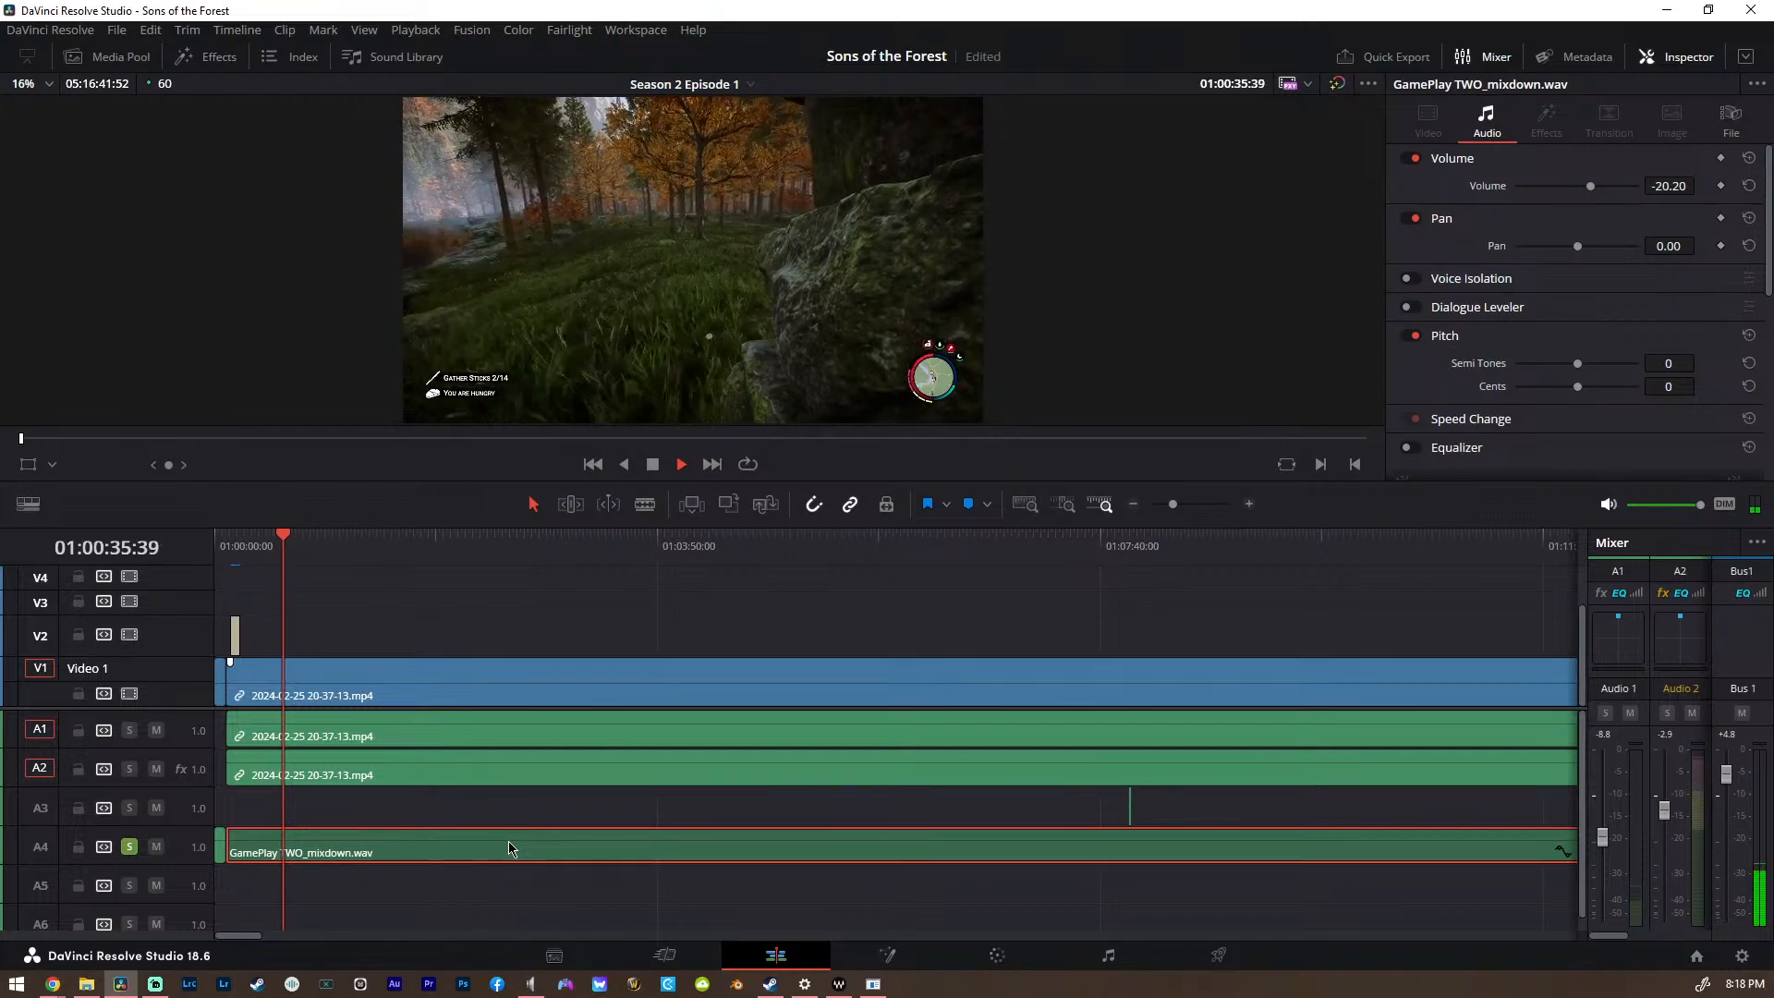
{"action": "left_click", "coordinate": [132, 849]}
{"action": "key", "text": "space"}
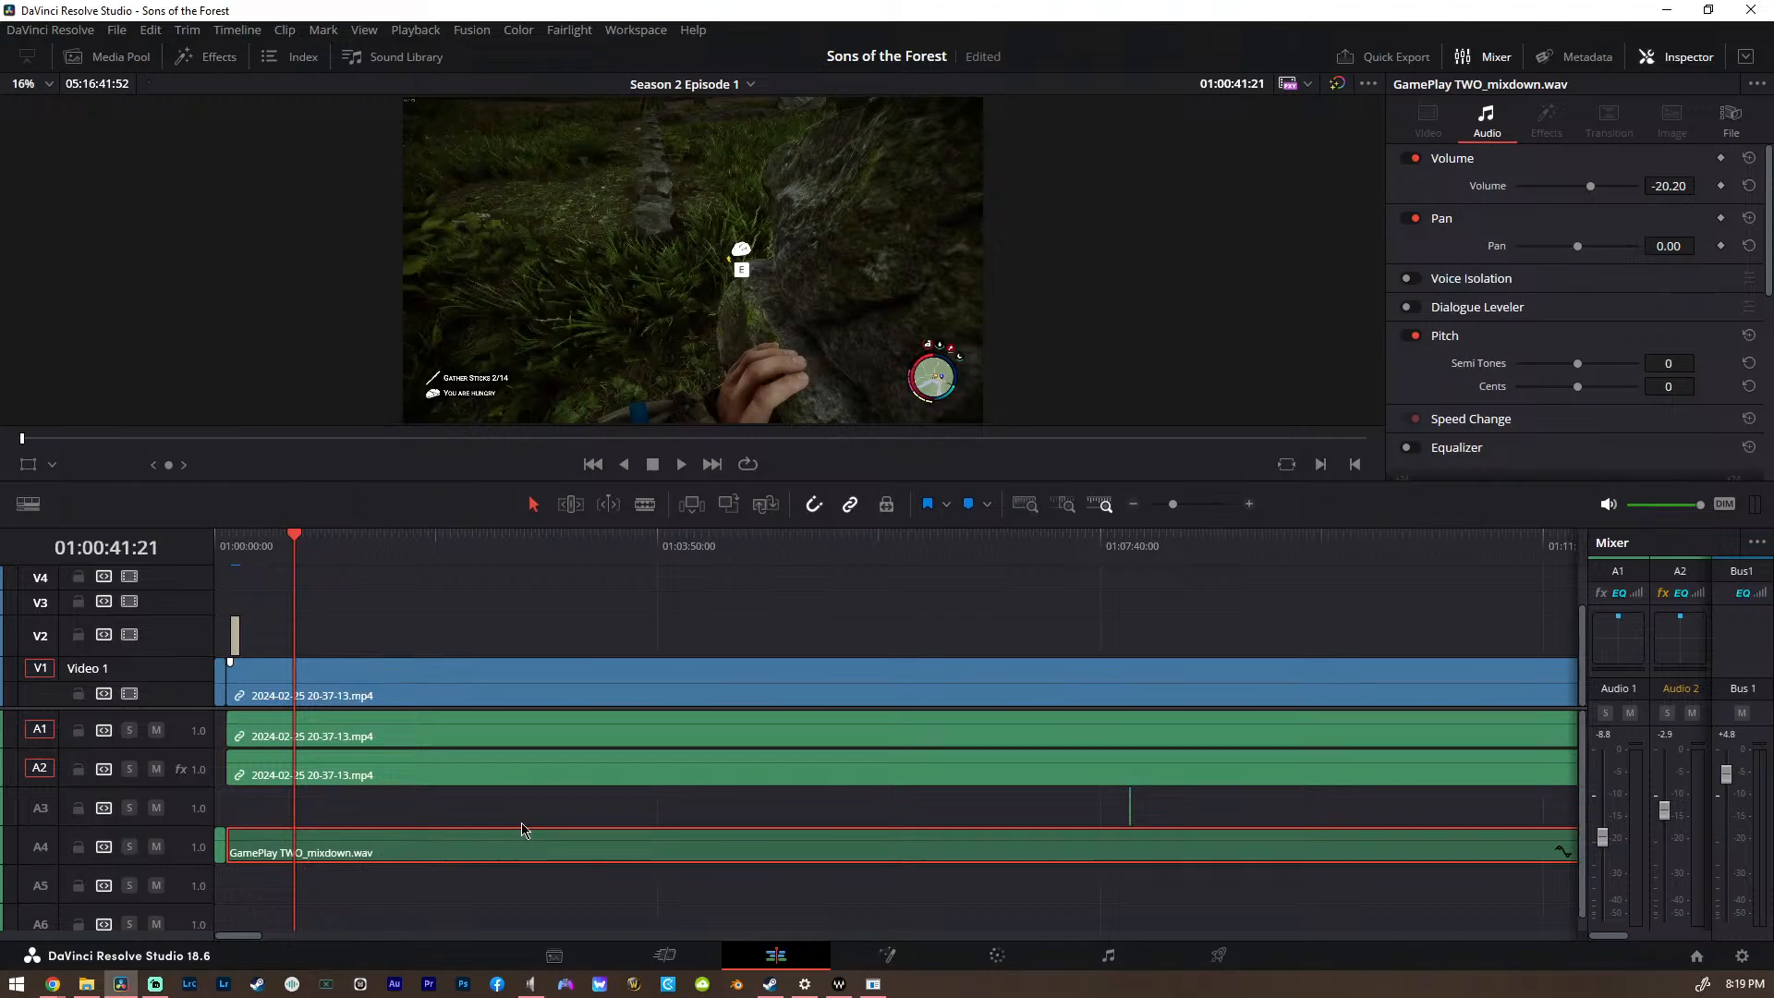
{"action": "key", "text": "shift+z"}
{"action": "key", "text": "shift+z"}
{"action": "key", "text": "shift+z"}
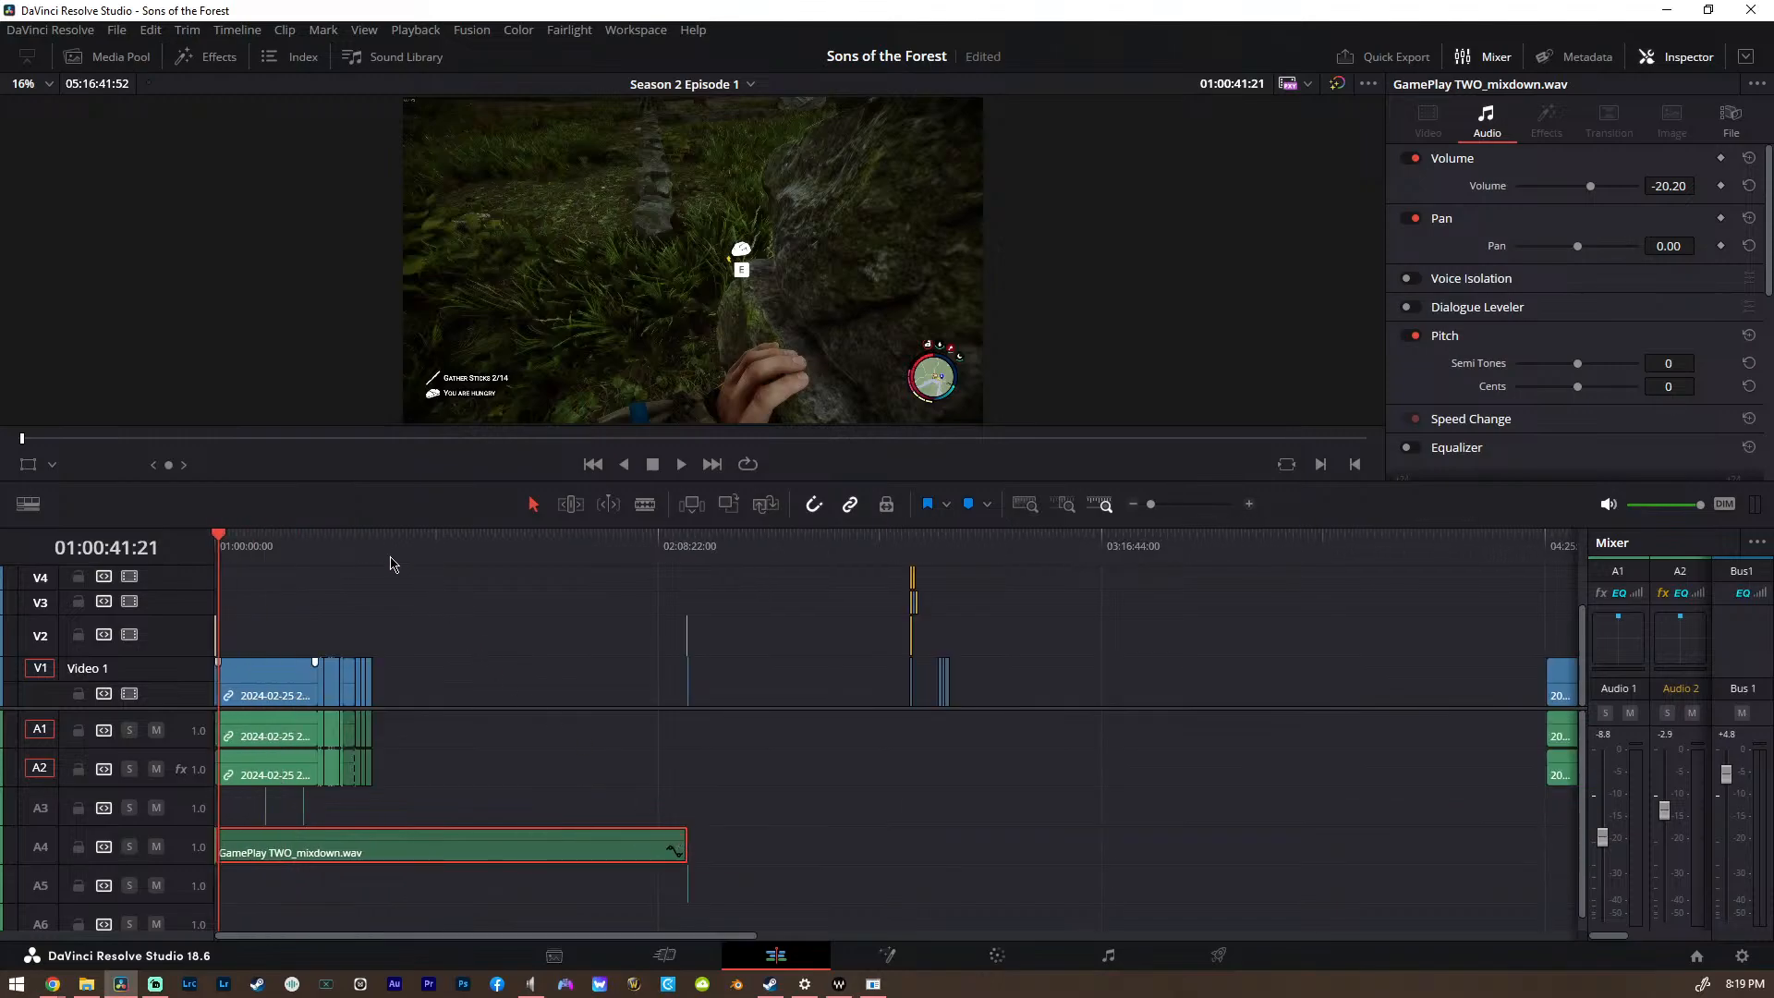
{"action": "left_click", "coordinate": [382, 557]}
{"action": "key", "text": "shift+z"}
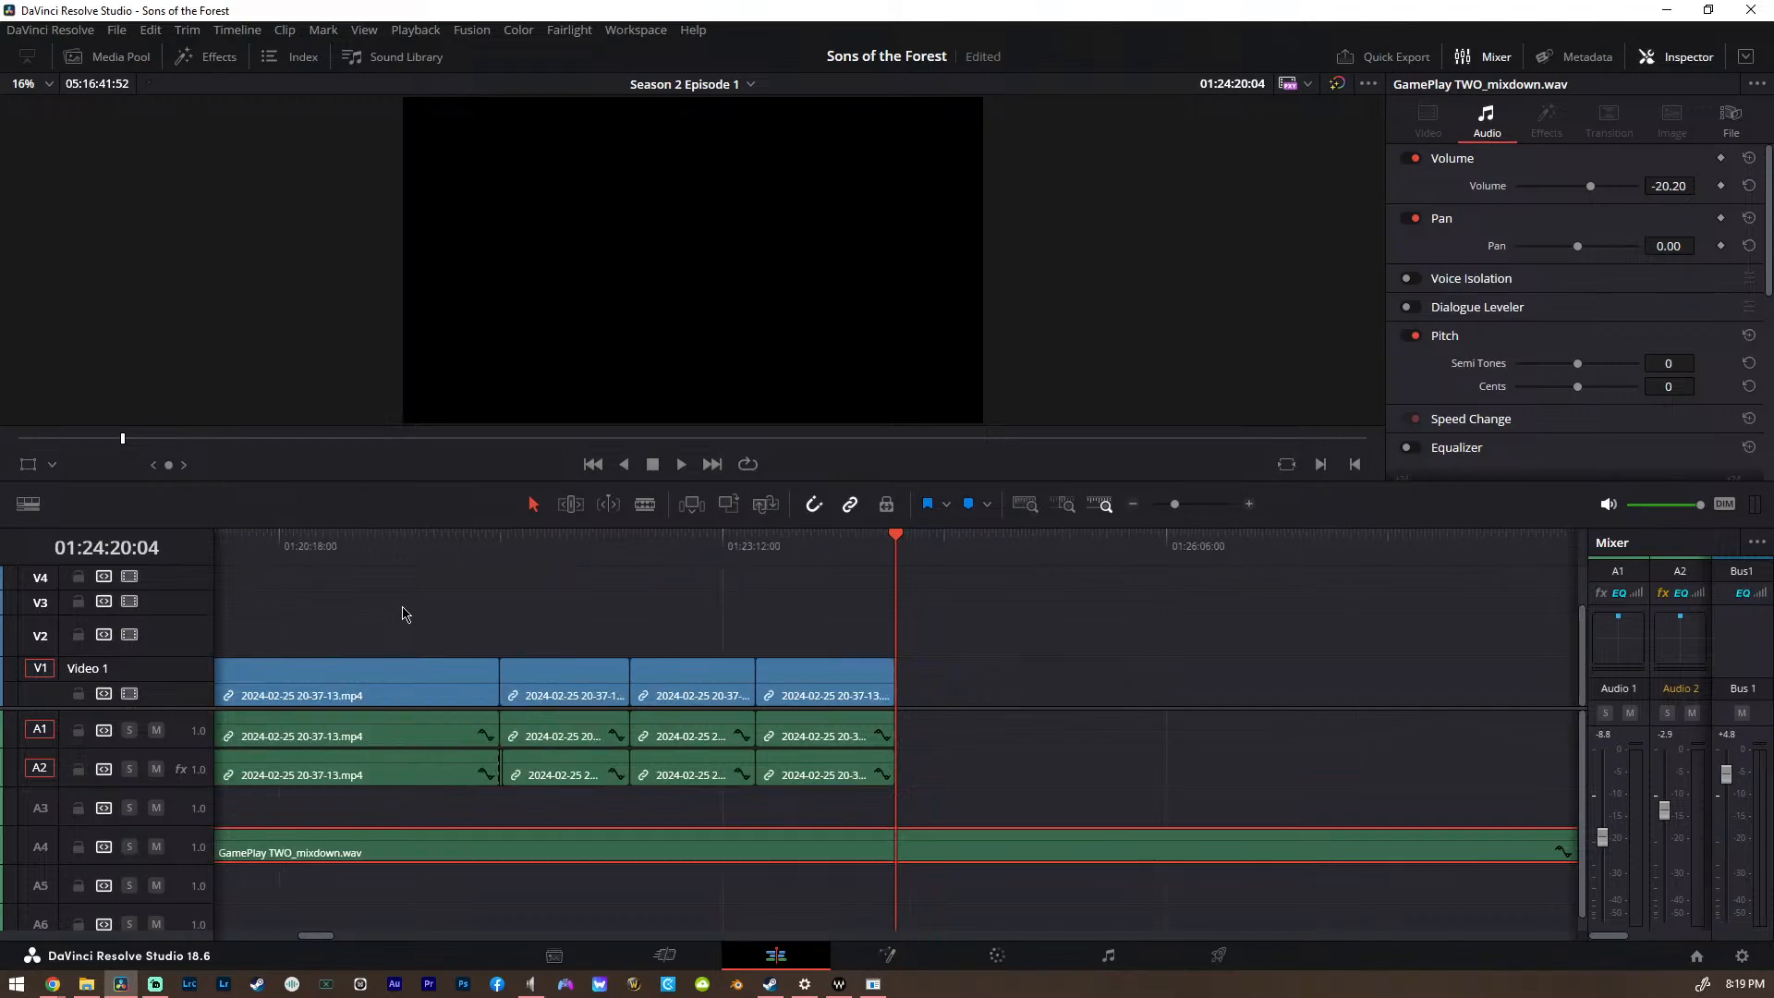
{"action": "left_click", "coordinate": [851, 545]}
{"action": "scroll", "coordinate": [924, 596], "scroll_direction": "up", "scroll_amount": 4}
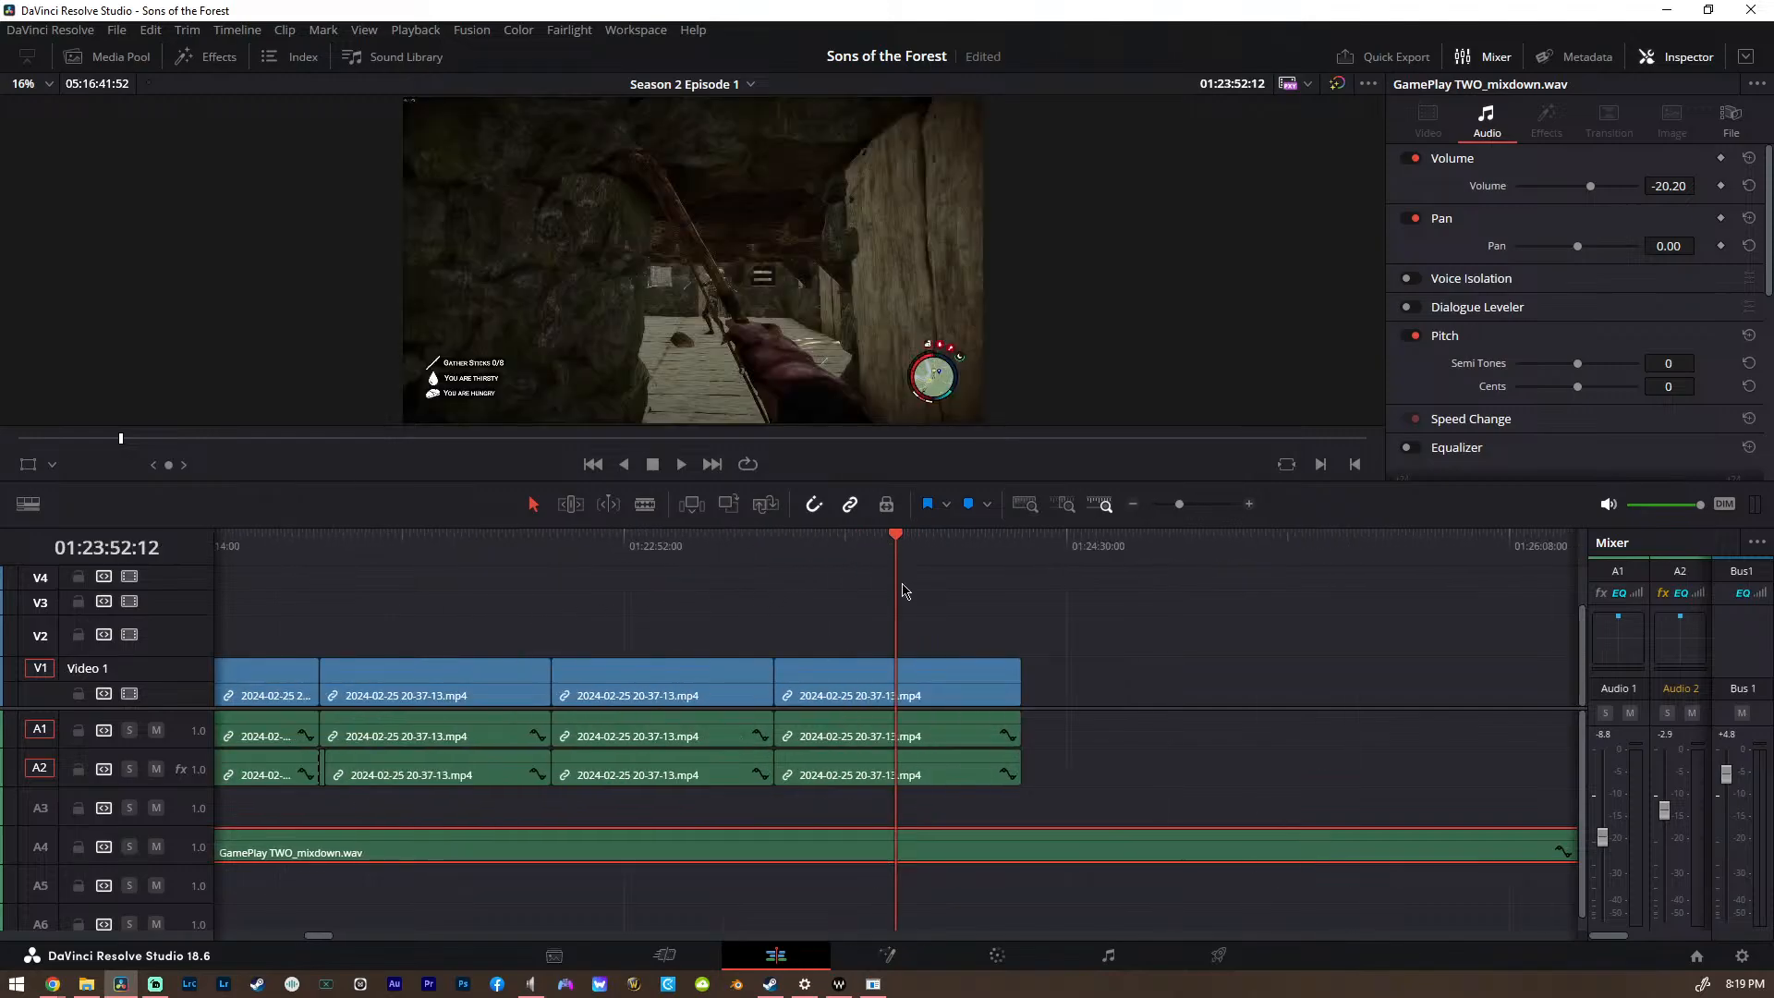
{"action": "key", "text": "space"}
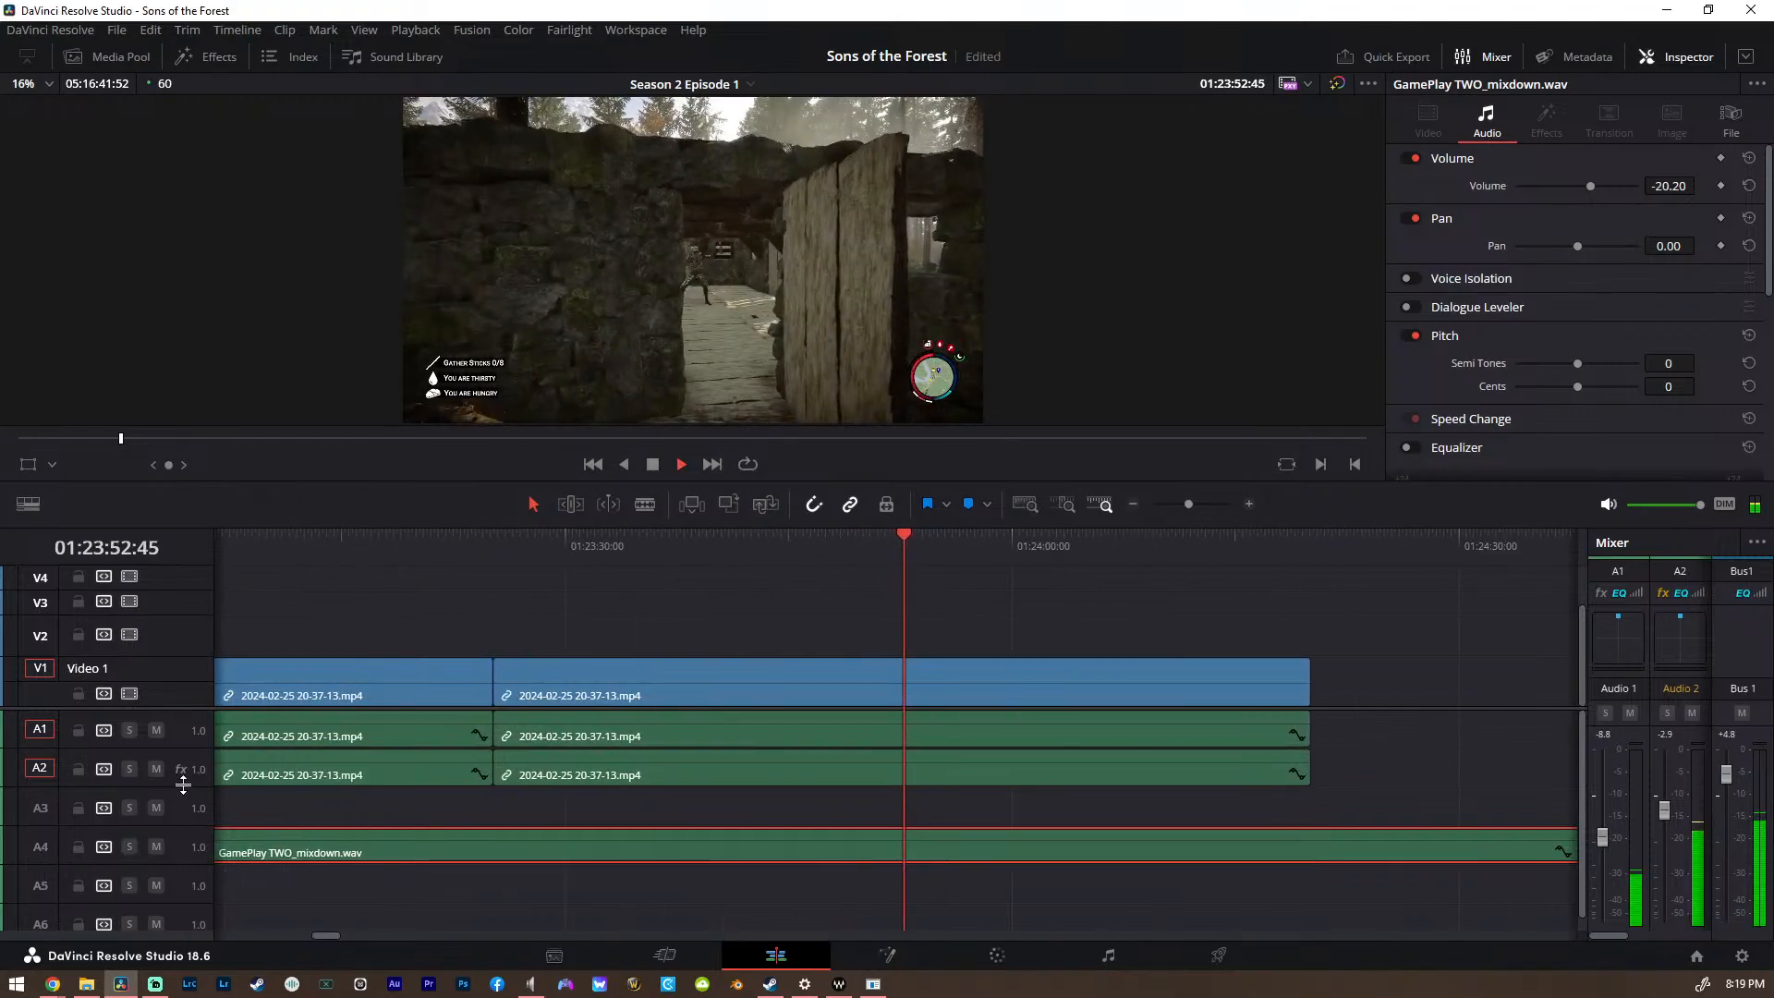
Enlarge the Audio 2 track's height to examine the voice waveform near the group's end, and stop playback at 01:24:00:03
{"action": "left_click_drag", "start_coordinate": [190, 787], "coordinate": [204, 855]}
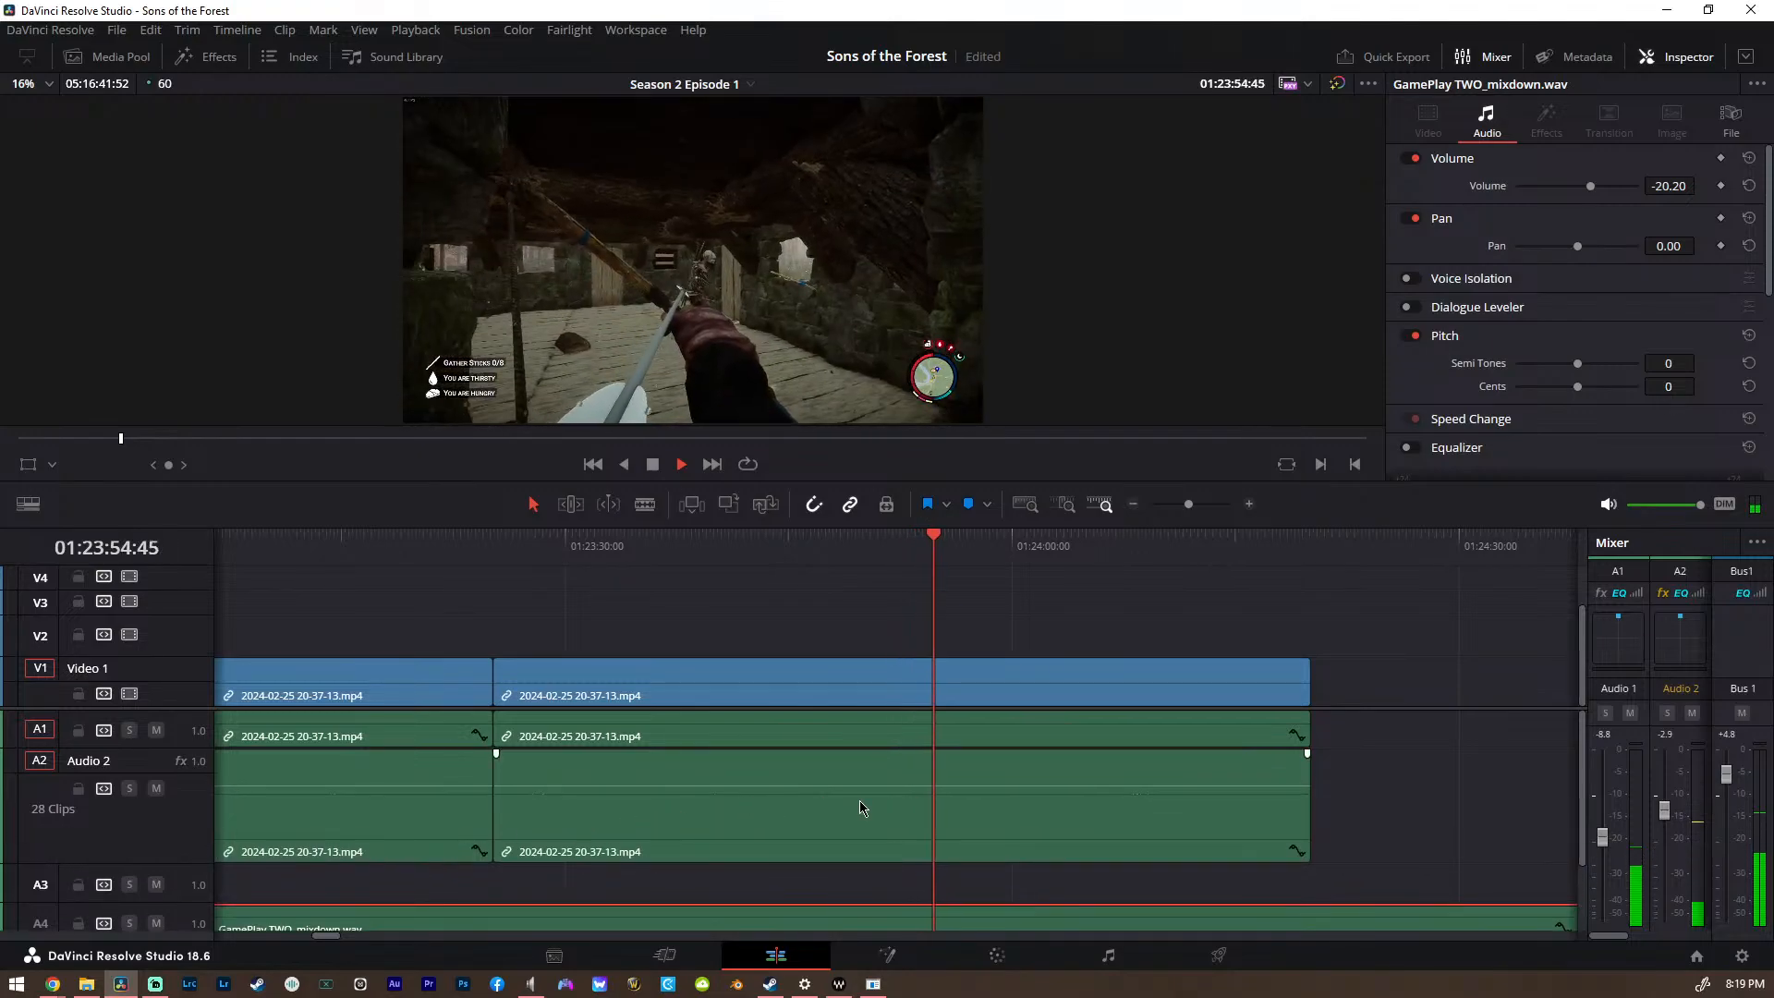
{"action": "scroll", "coordinate": [863, 808], "scroll_direction": "down", "scroll_amount": 3}
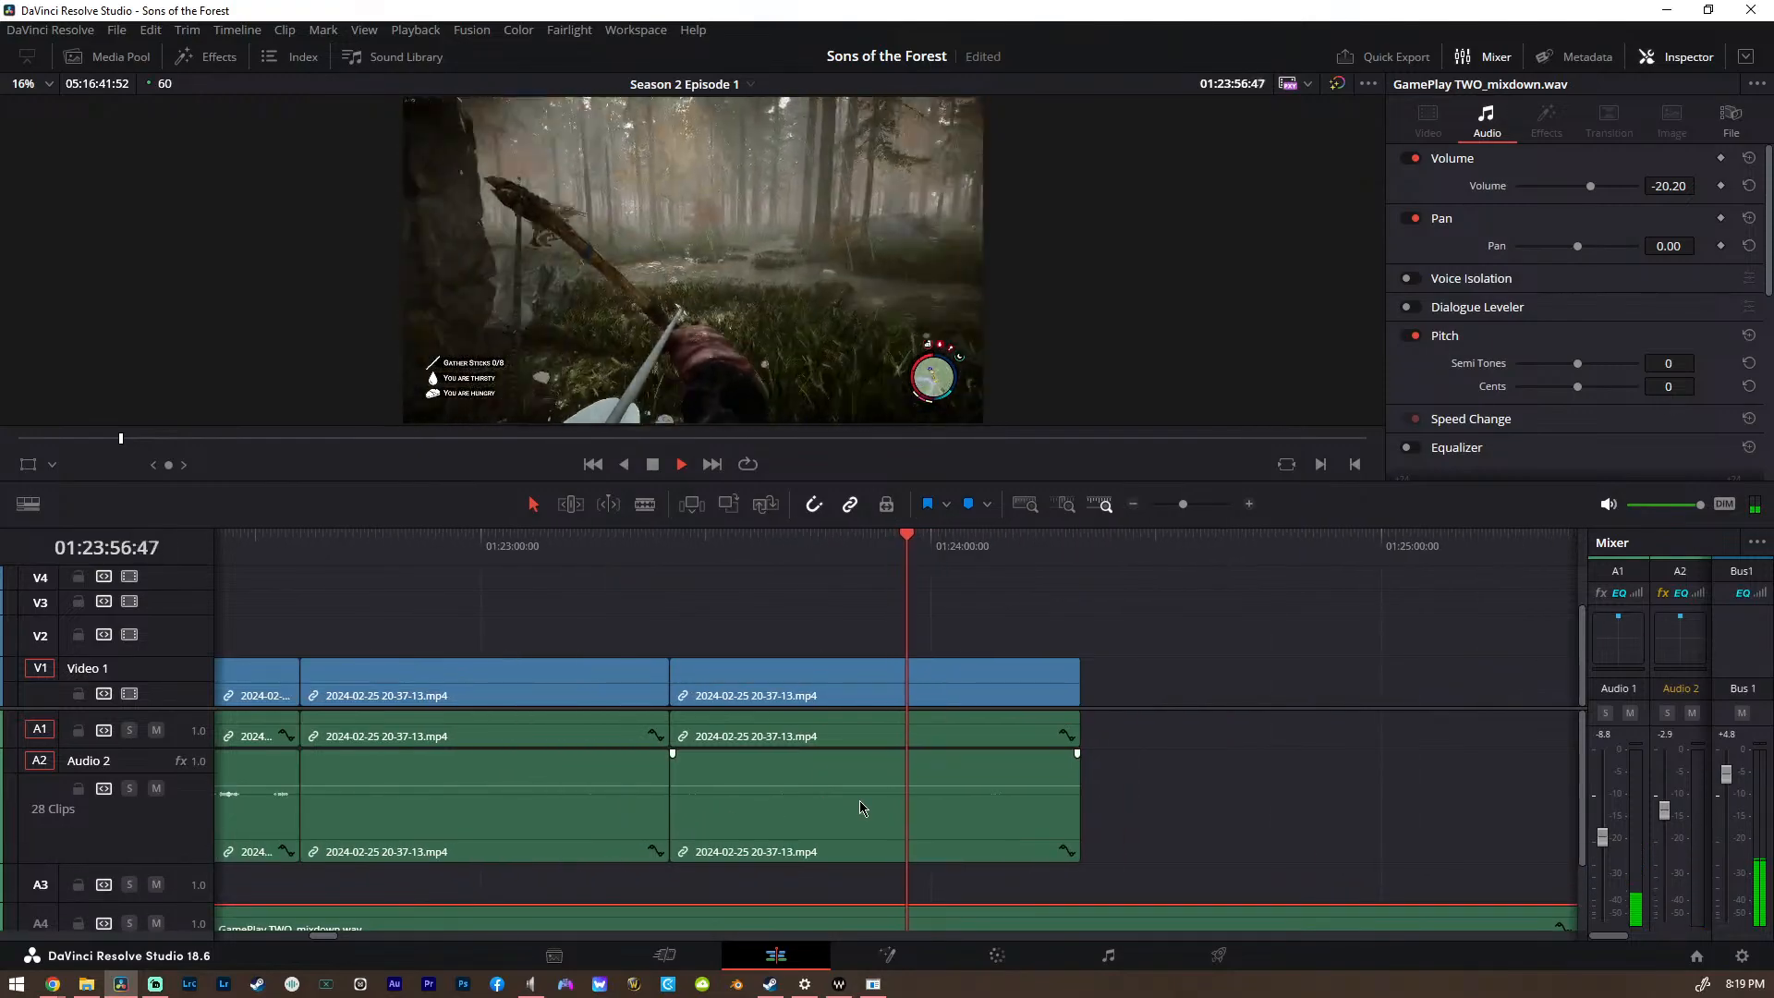
{"action": "scroll", "coordinate": [863, 807], "scroll_direction": "down", "scroll_amount": 10}
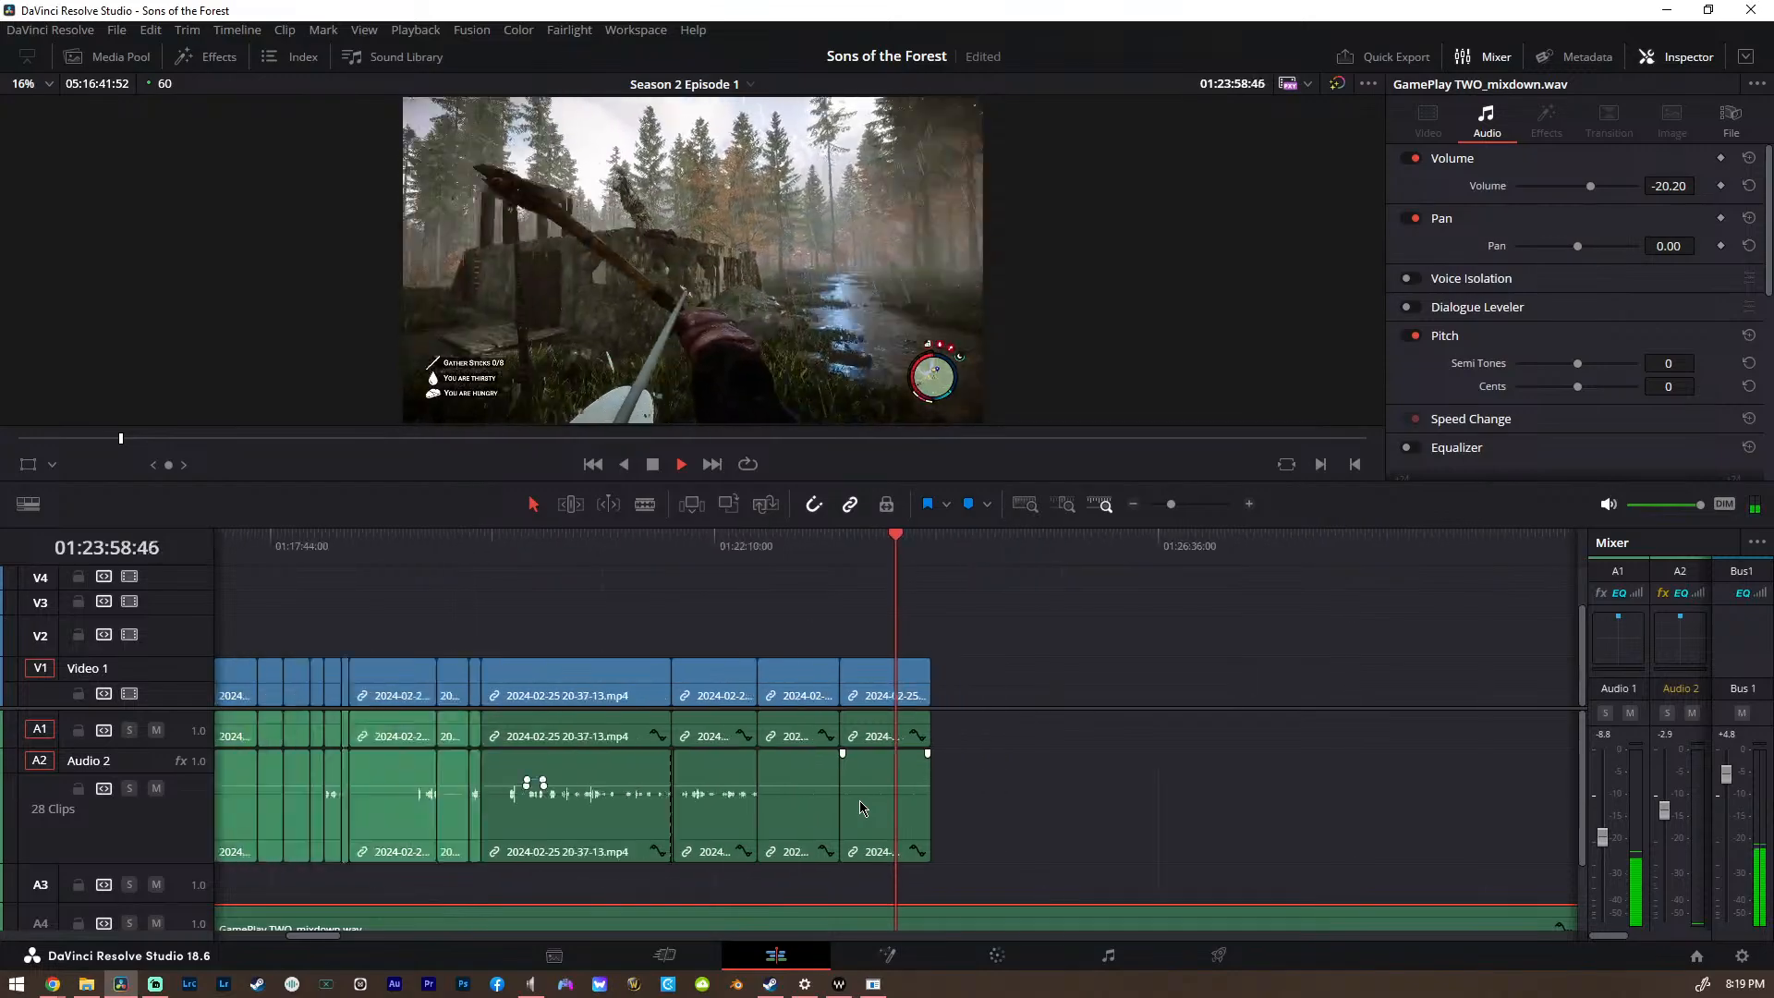
{"action": "key", "text": "space"}
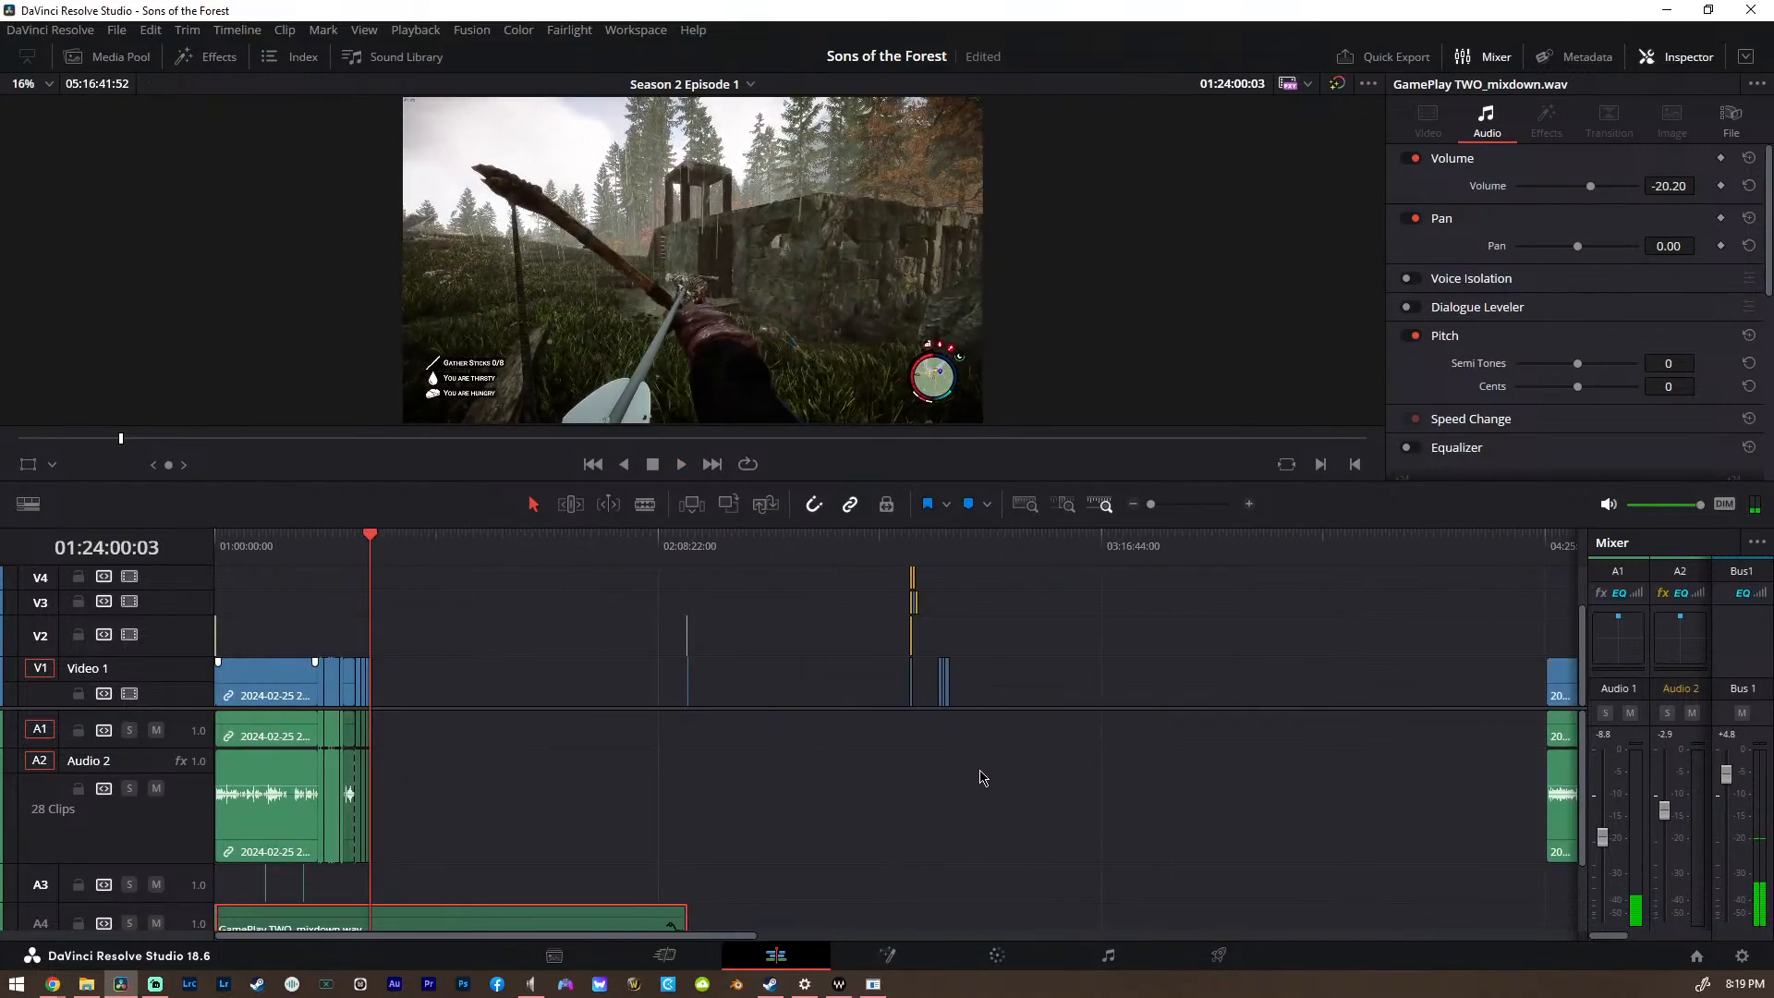
{"action": "scroll", "coordinate": [983, 778], "scroll_direction": "up", "scroll_amount": 3}
{"action": "scroll", "coordinate": [983, 778], "scroll_direction": "down", "scroll_amount": 3}
{"action": "scroll", "coordinate": [983, 778], "scroll_direction": "right", "scroll_amount": 5}
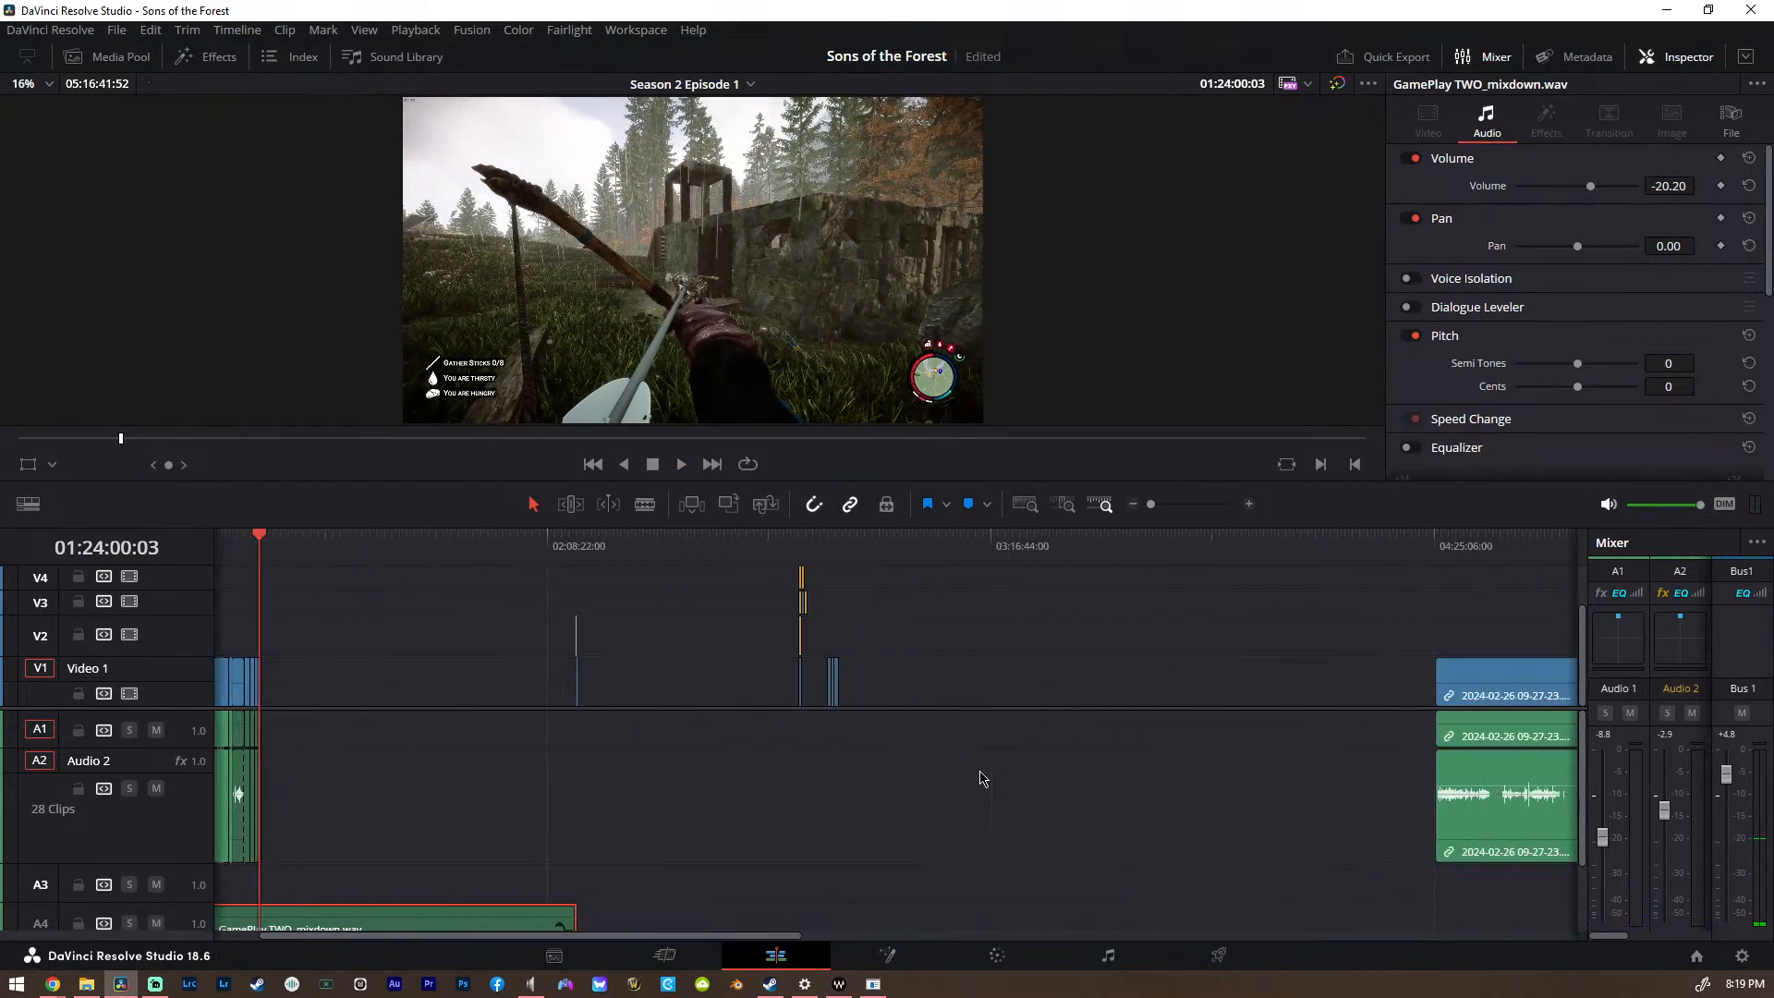
{"action": "scroll", "coordinate": [983, 778], "scroll_direction": "right", "scroll_amount": 4}
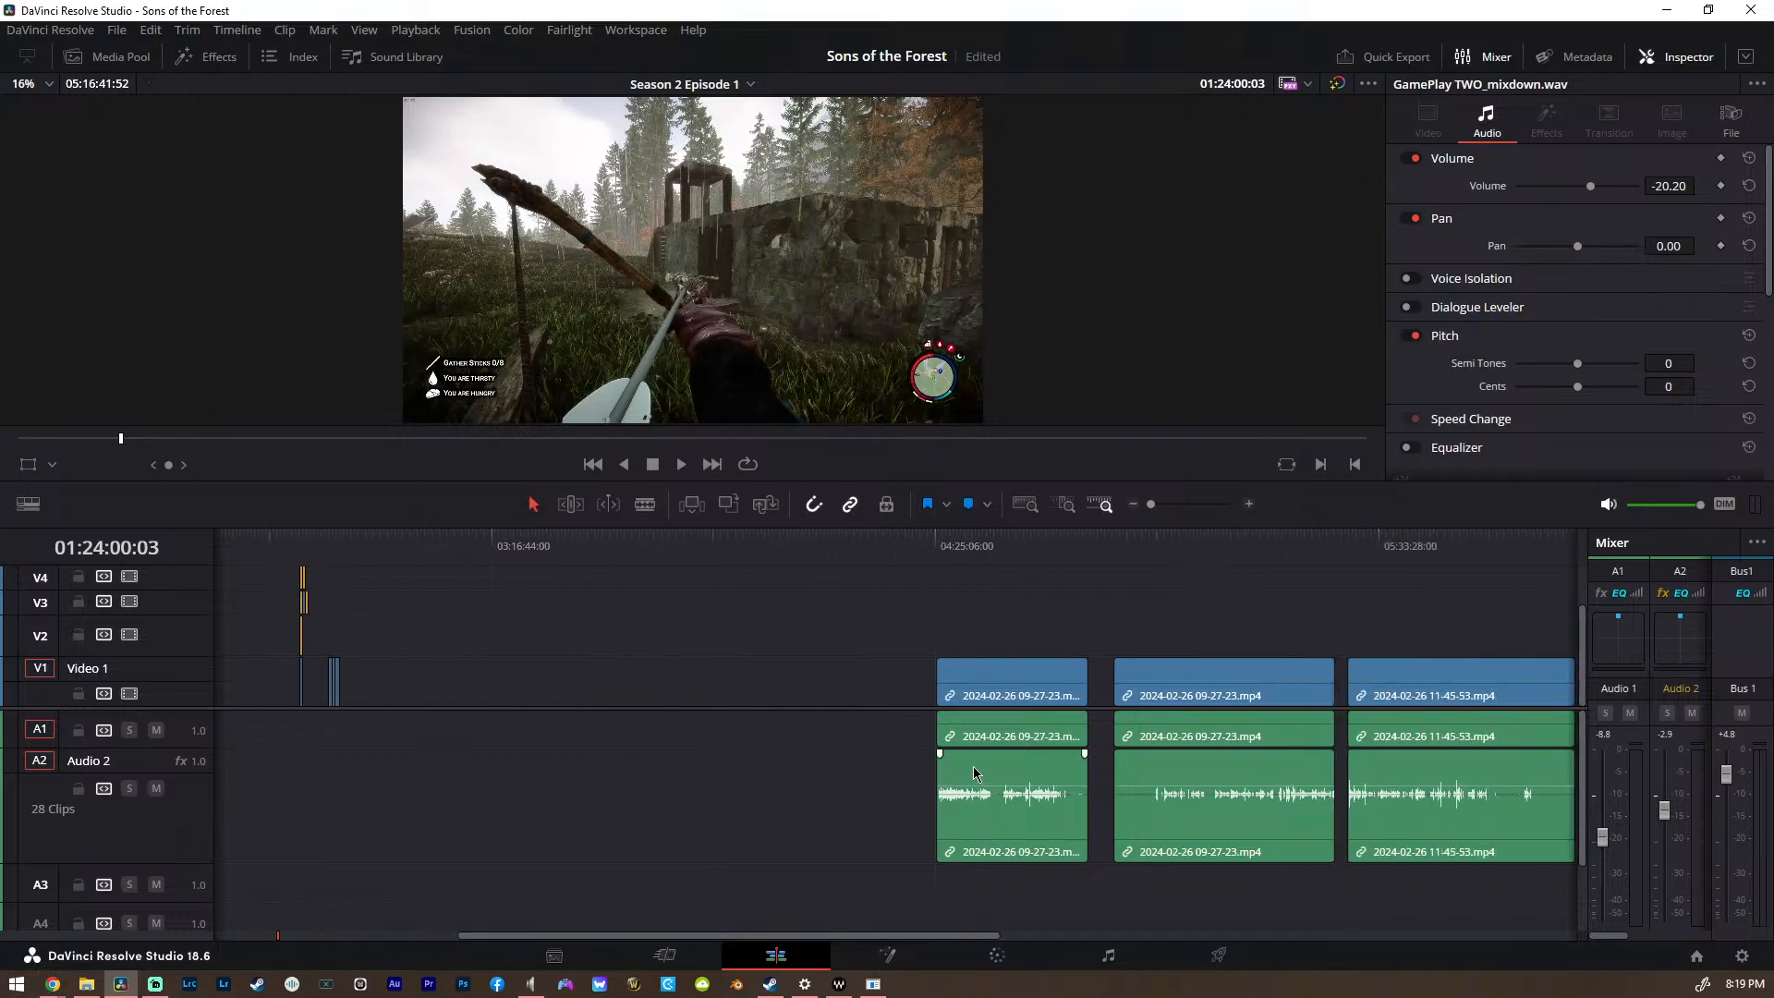
{"action": "left_click", "coordinate": [947, 553]}
{"action": "key", "text": "space"}
{"action": "scroll", "coordinate": [1032, 612], "scroll_direction": "up", "scroll_amount": 5}
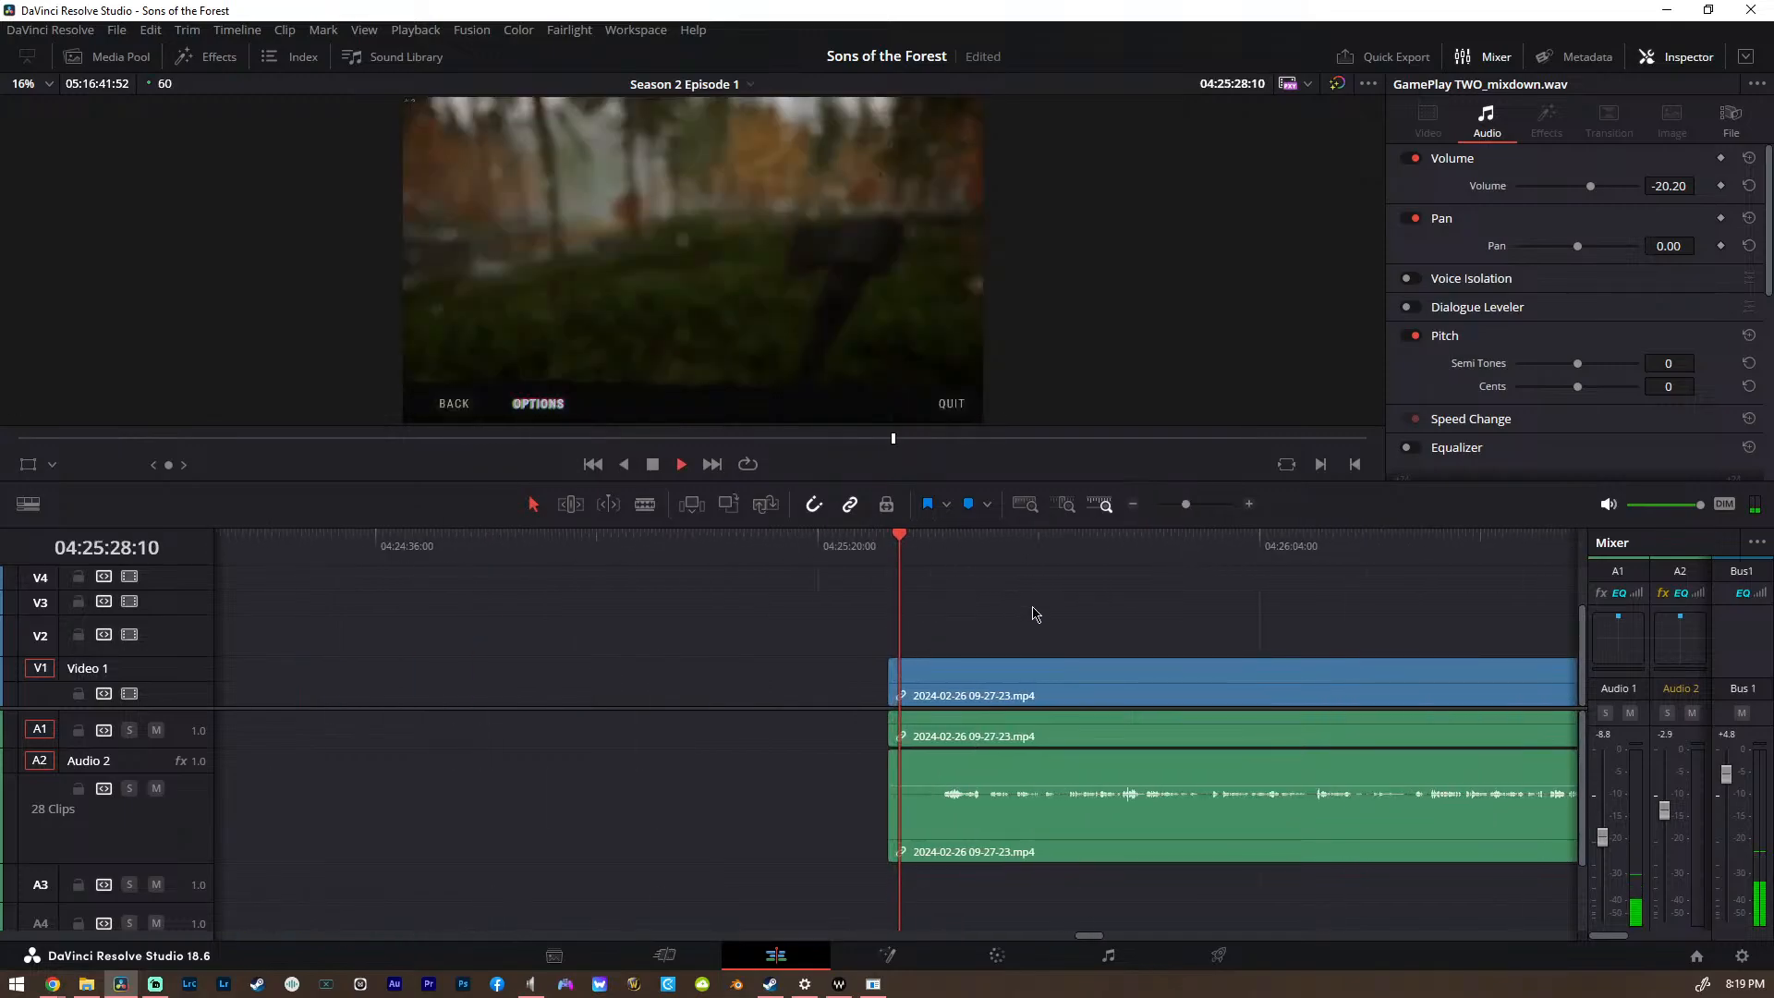
{"action": "left_click", "coordinate": [943, 546]}
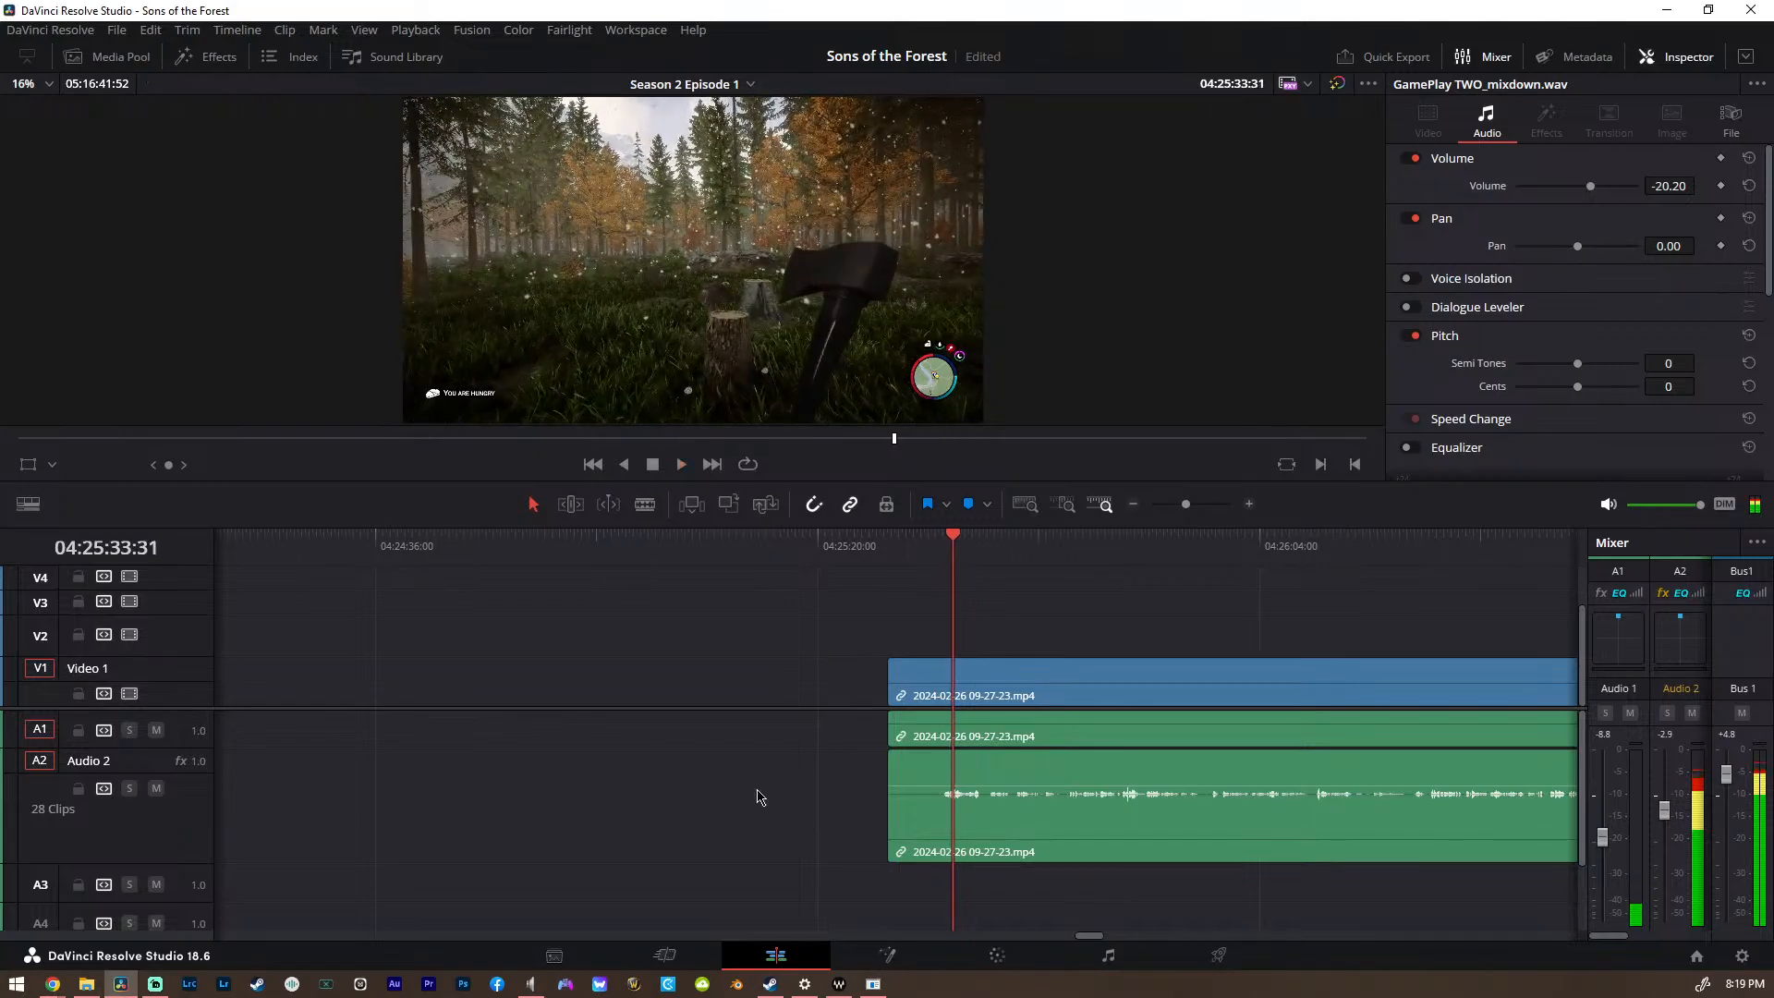
{"action": "scroll", "coordinate": [758, 797], "scroll_direction": "down", "scroll_amount": 5}
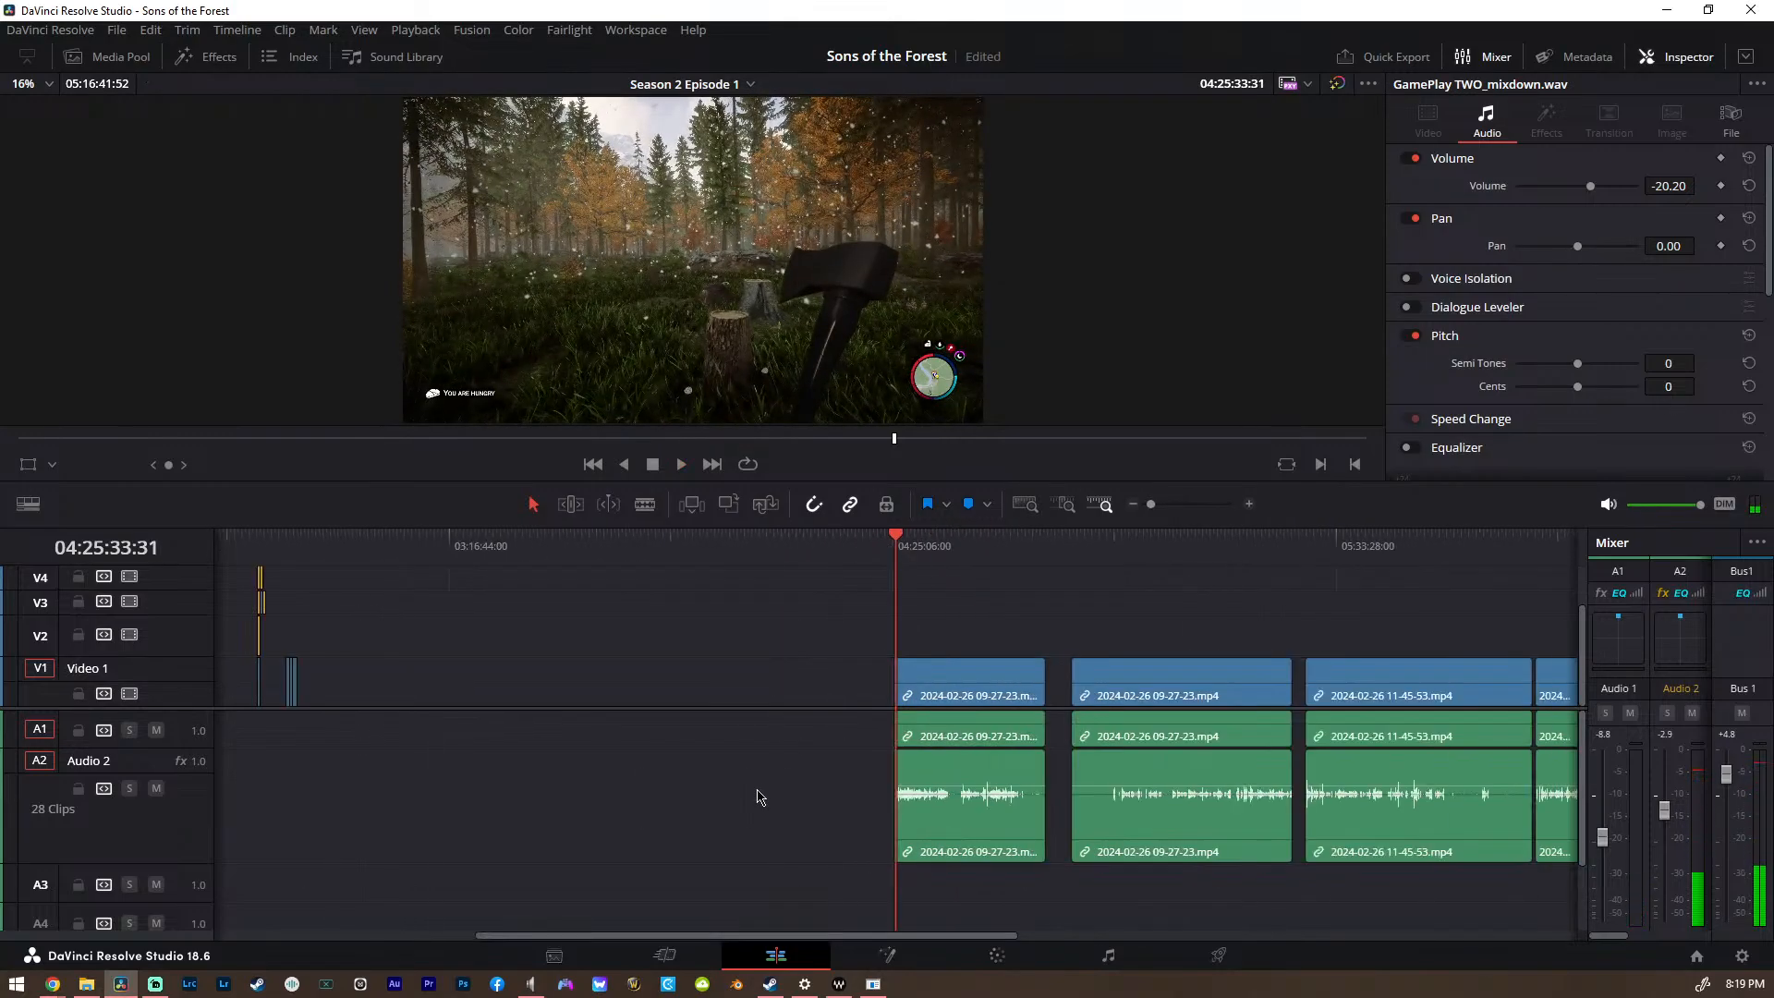
{"action": "scroll", "coordinate": [1128, 752], "scroll_direction": "right", "scroll_amount": 4}
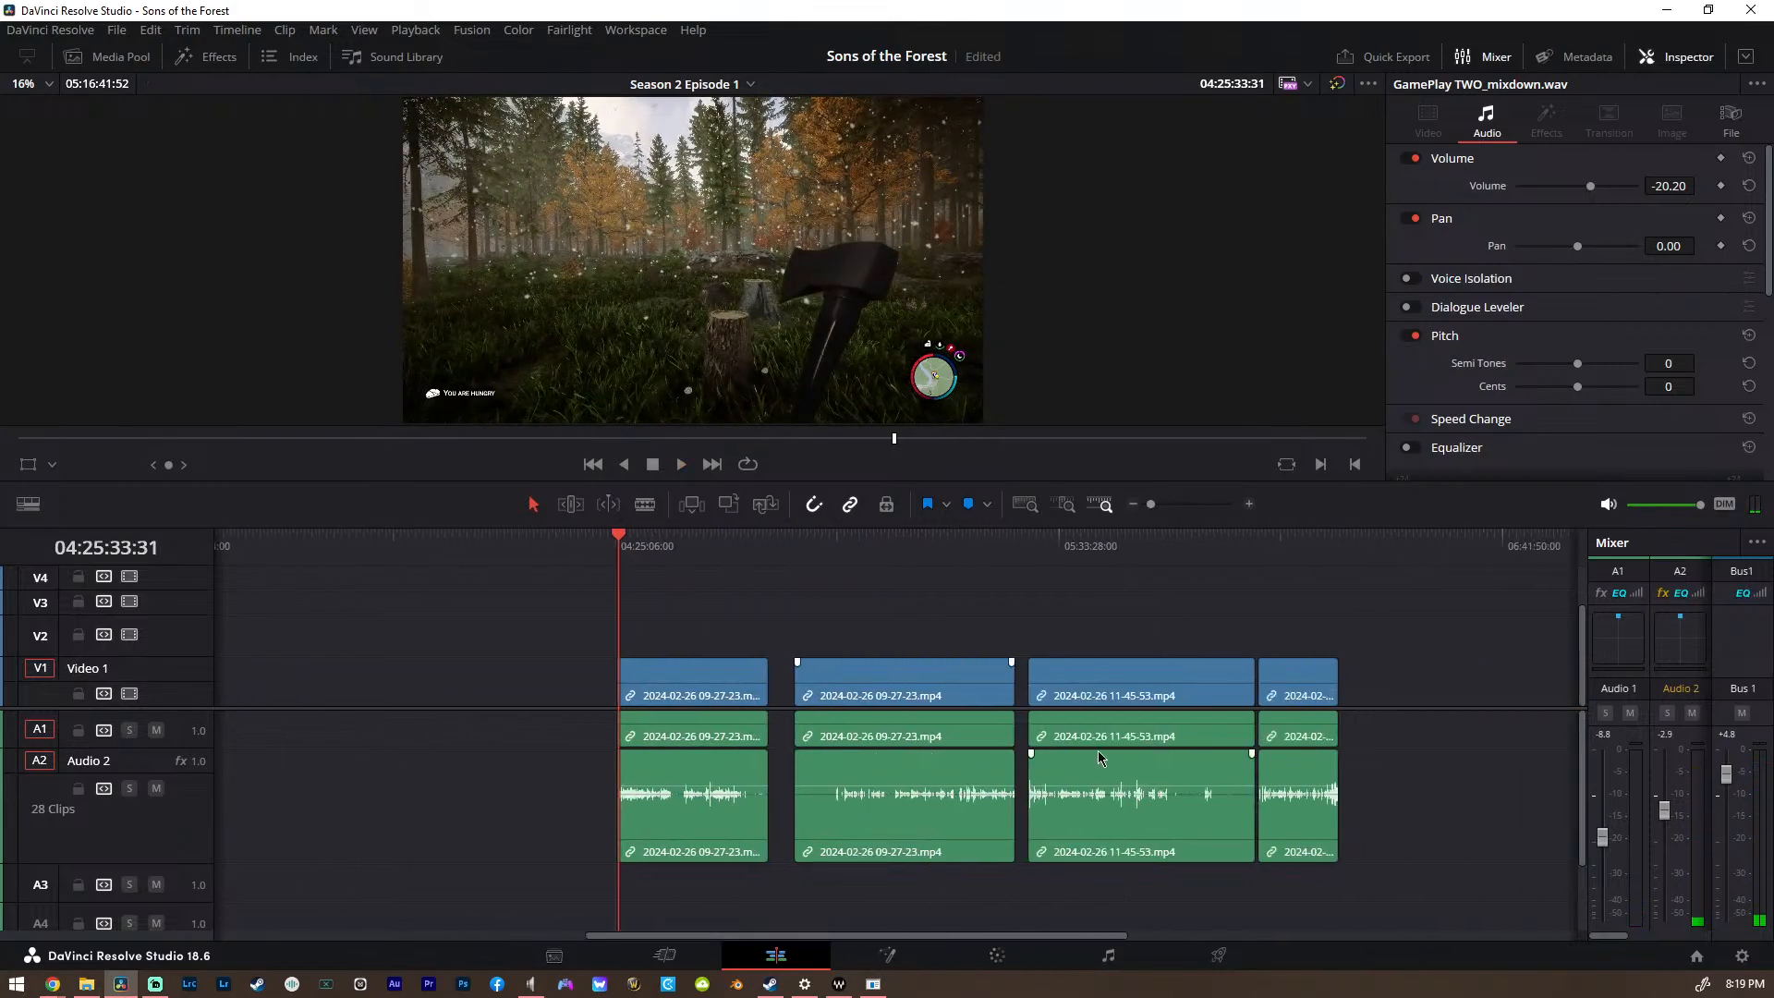
{"action": "scroll", "coordinate": [1100, 759], "scroll_direction": "left", "scroll_amount": 10}
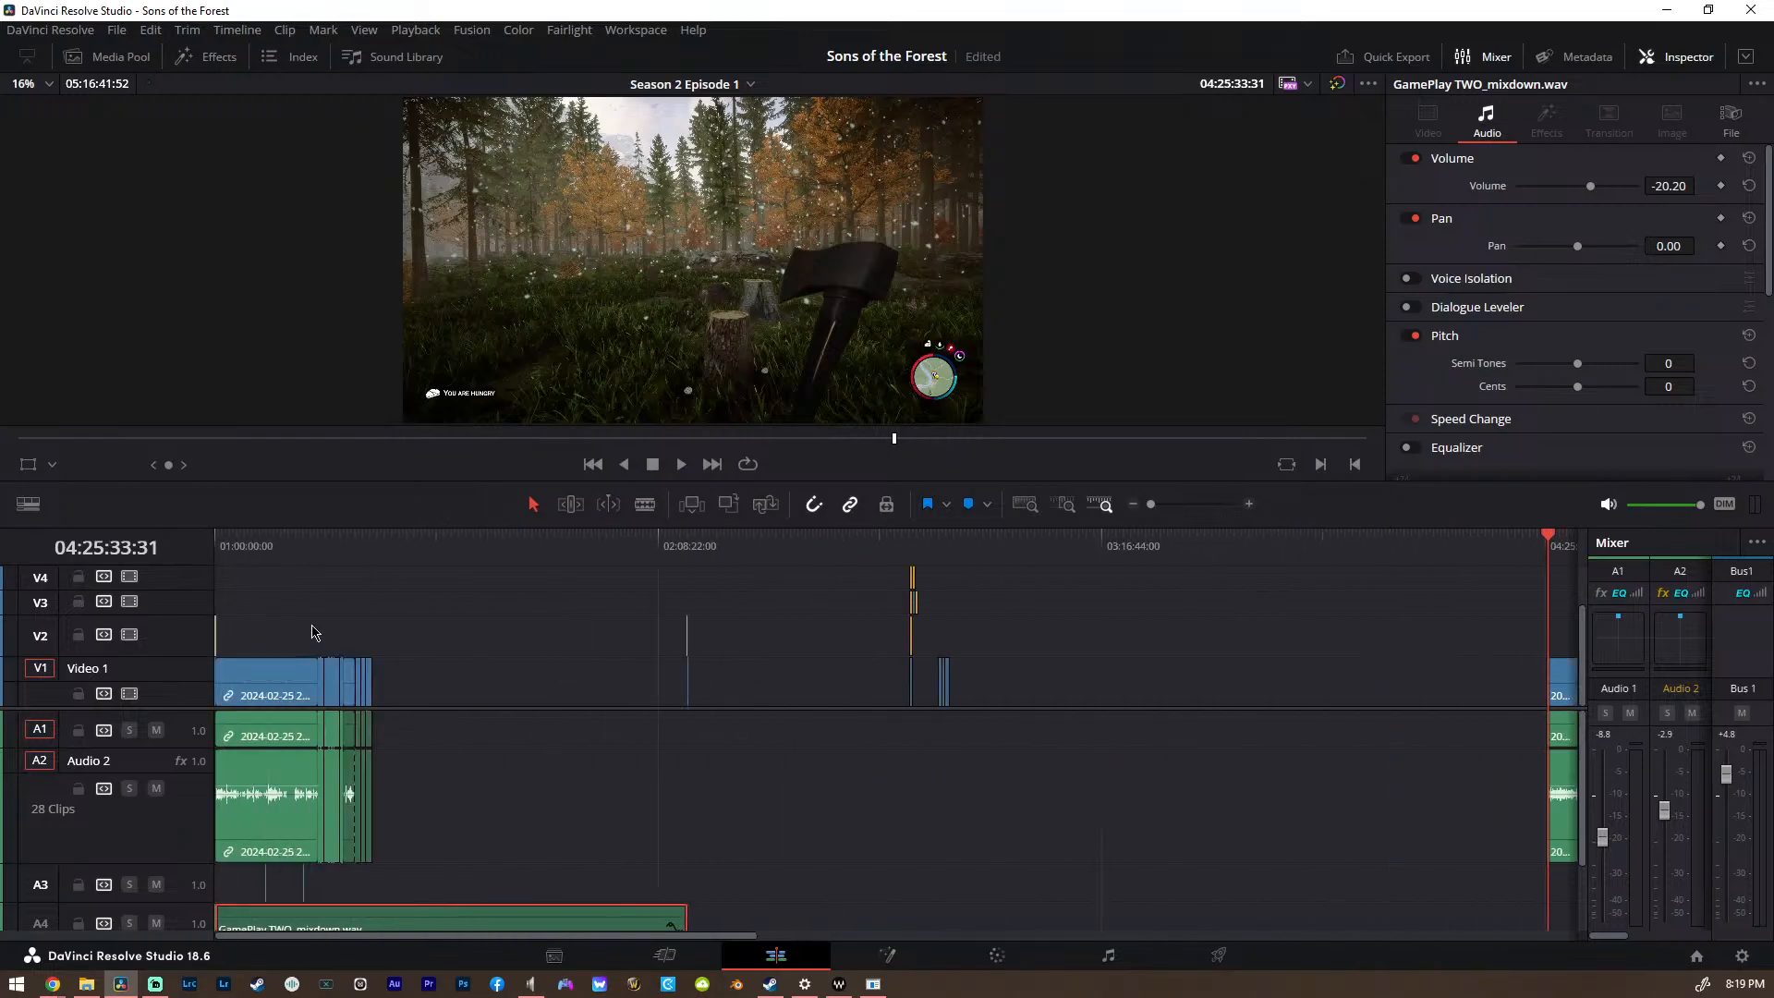
{"action": "left_click", "coordinate": [368, 549]}
{"action": "scroll", "coordinate": [427, 591], "scroll_direction": "up", "scroll_amount": 8}
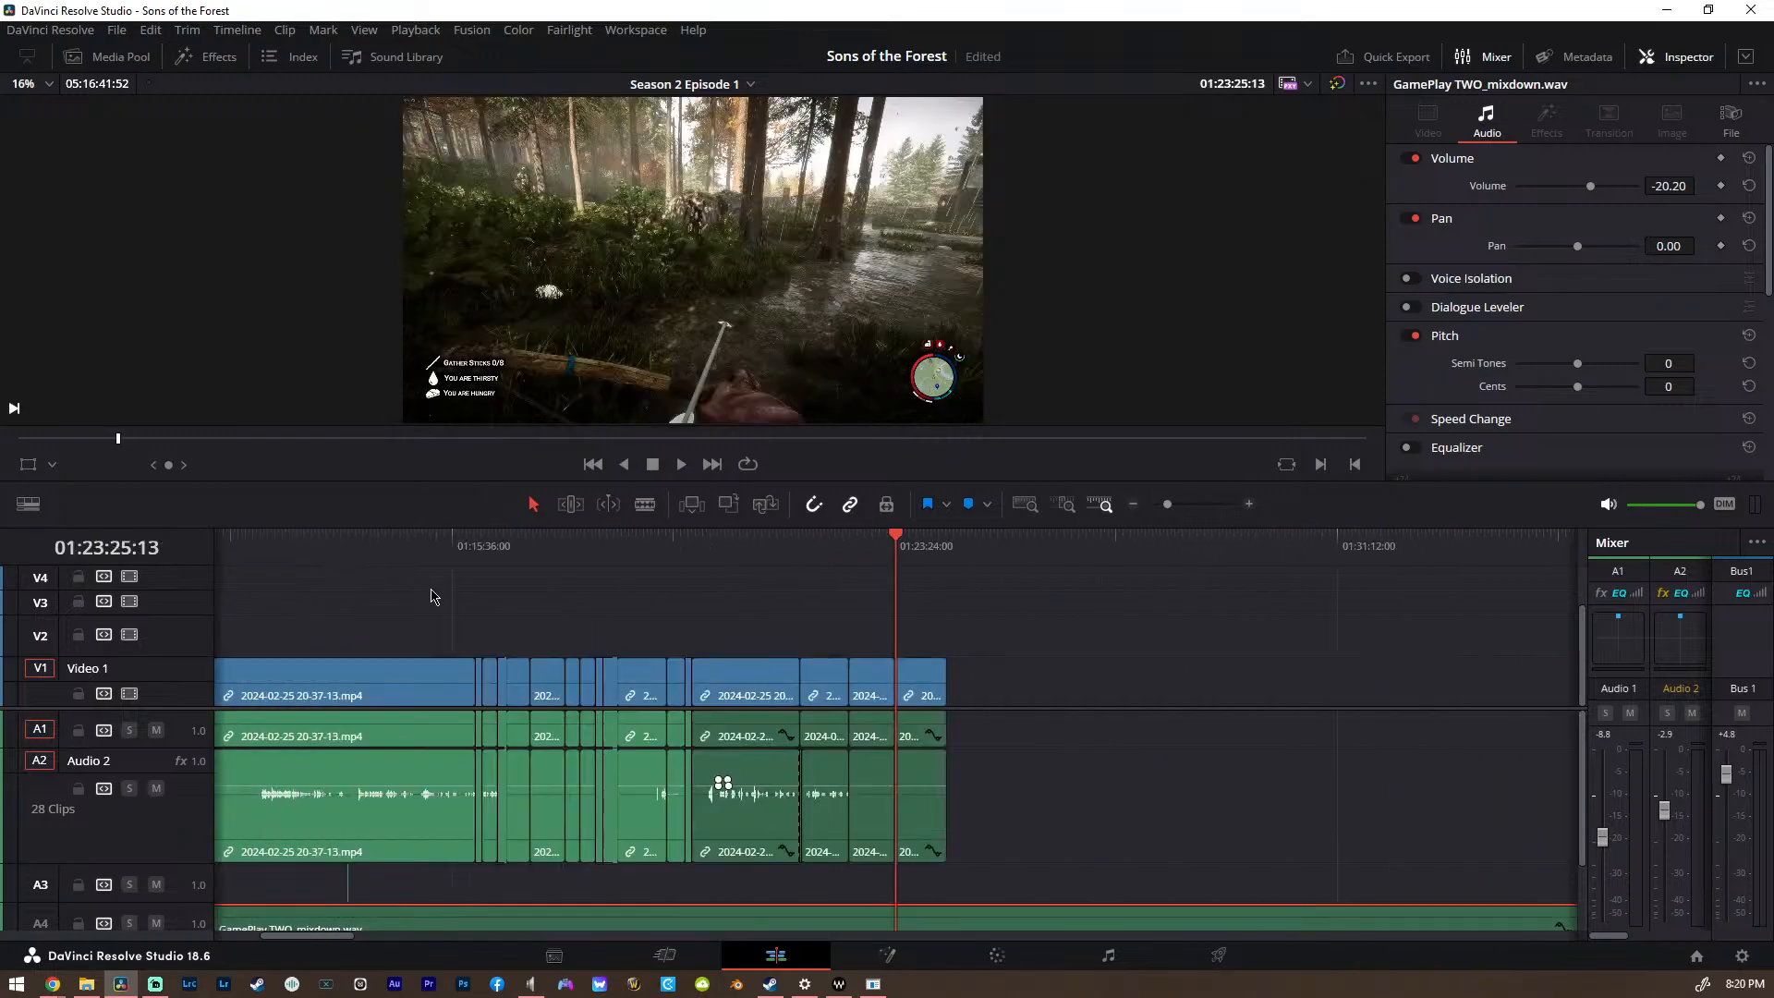
{"action": "left_click", "coordinate": [1001, 559]}
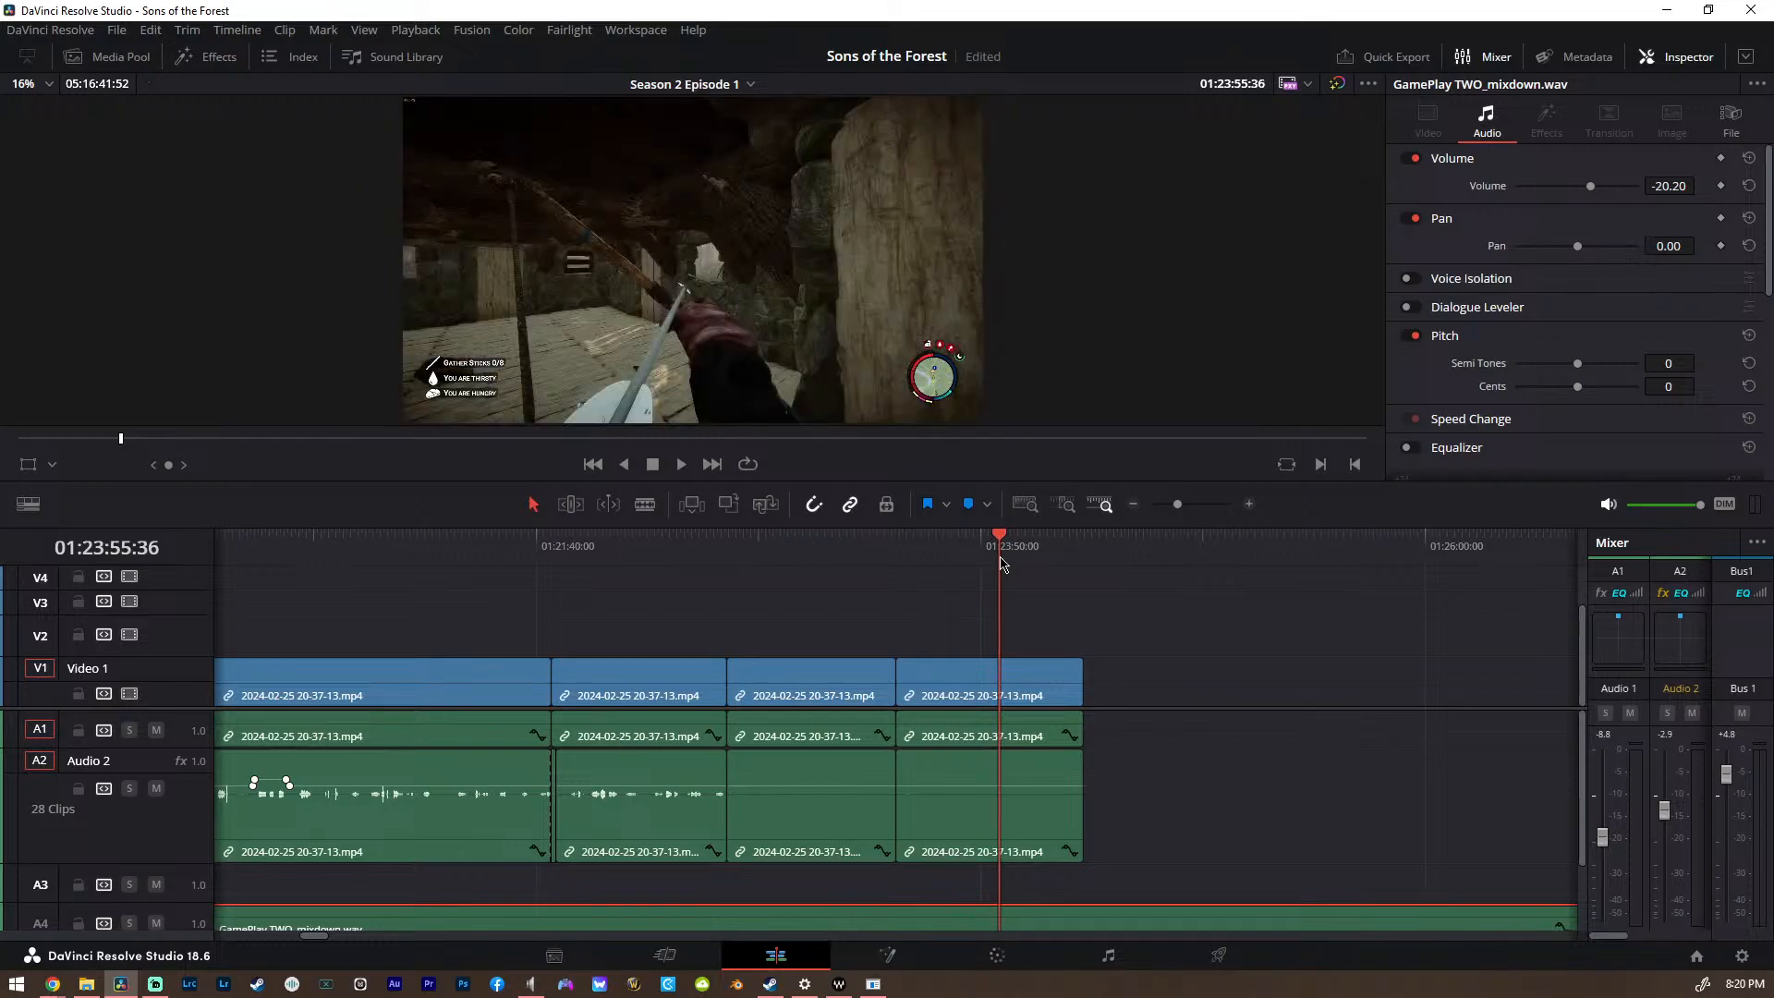
{"action": "scroll", "coordinate": [699, 654], "scroll_direction": "right", "scroll_amount": 2}
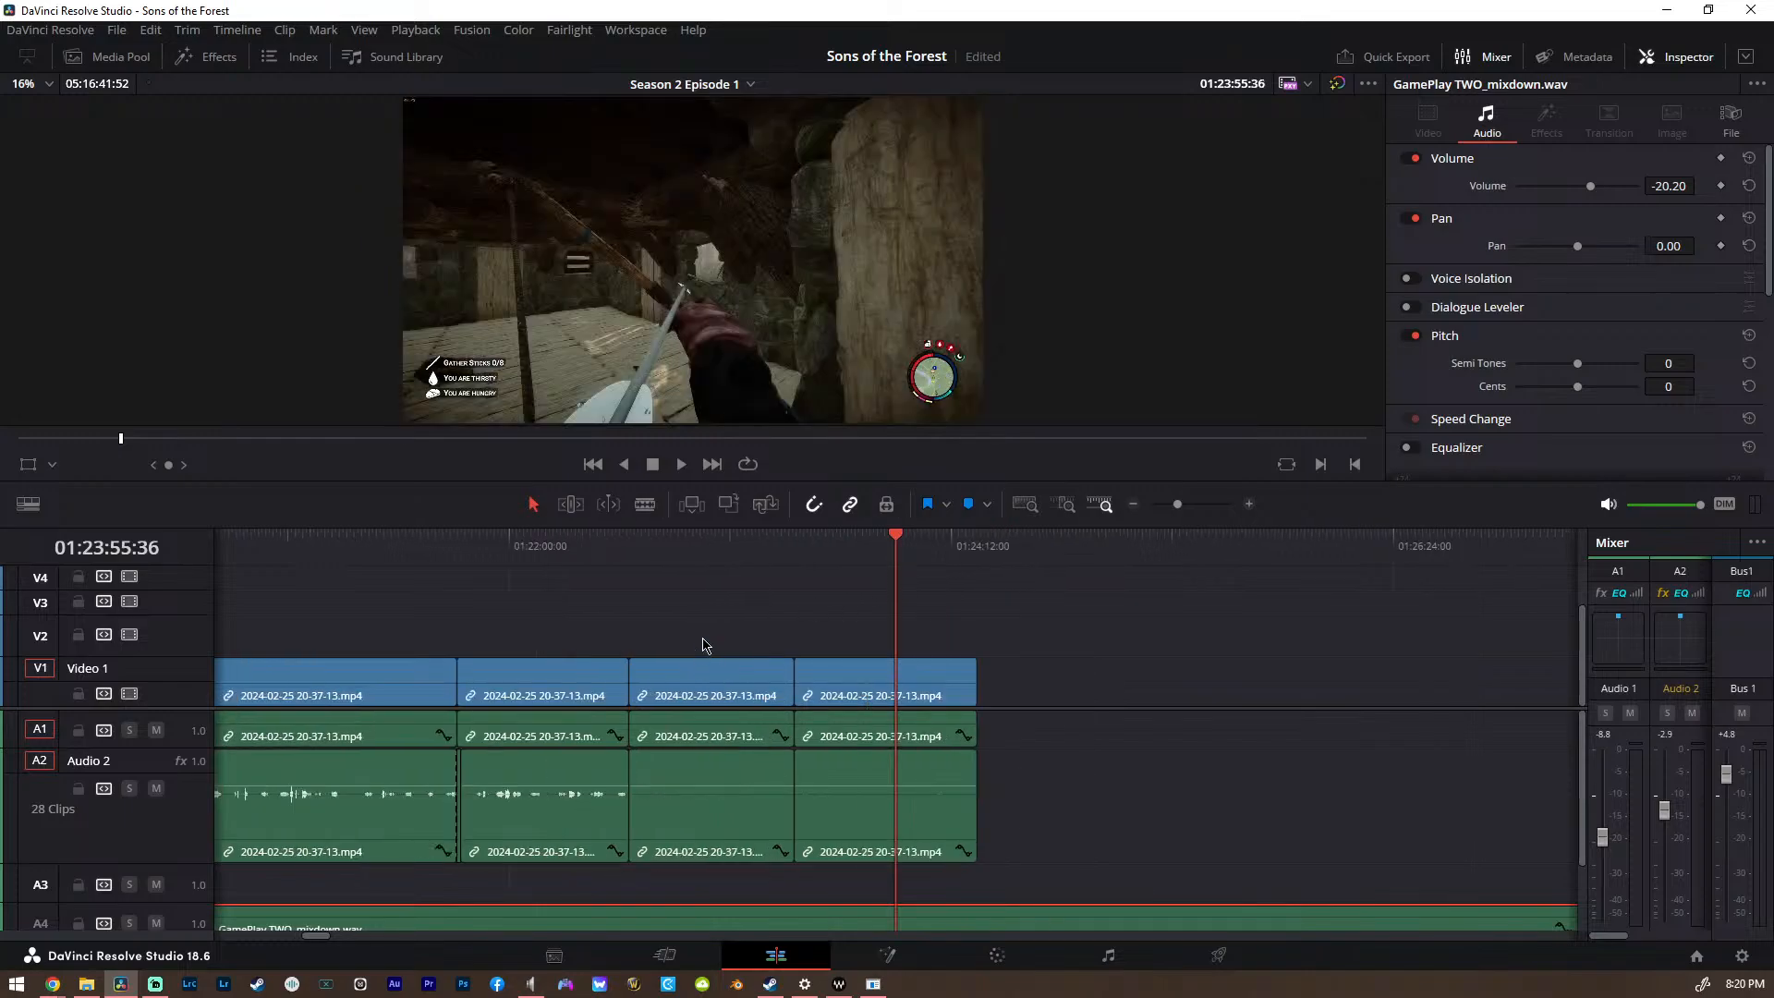
{"action": "mouse_move", "coordinate": [610, 539]}
{"action": "left_mouse_down"}
{"action": "mouse_move", "coordinate": [630, 545]}
{"action": "mouse_move", "coordinate": [606, 547]}
{"action": "left_mouse_up"}
{"action": "key", "text": "space"}
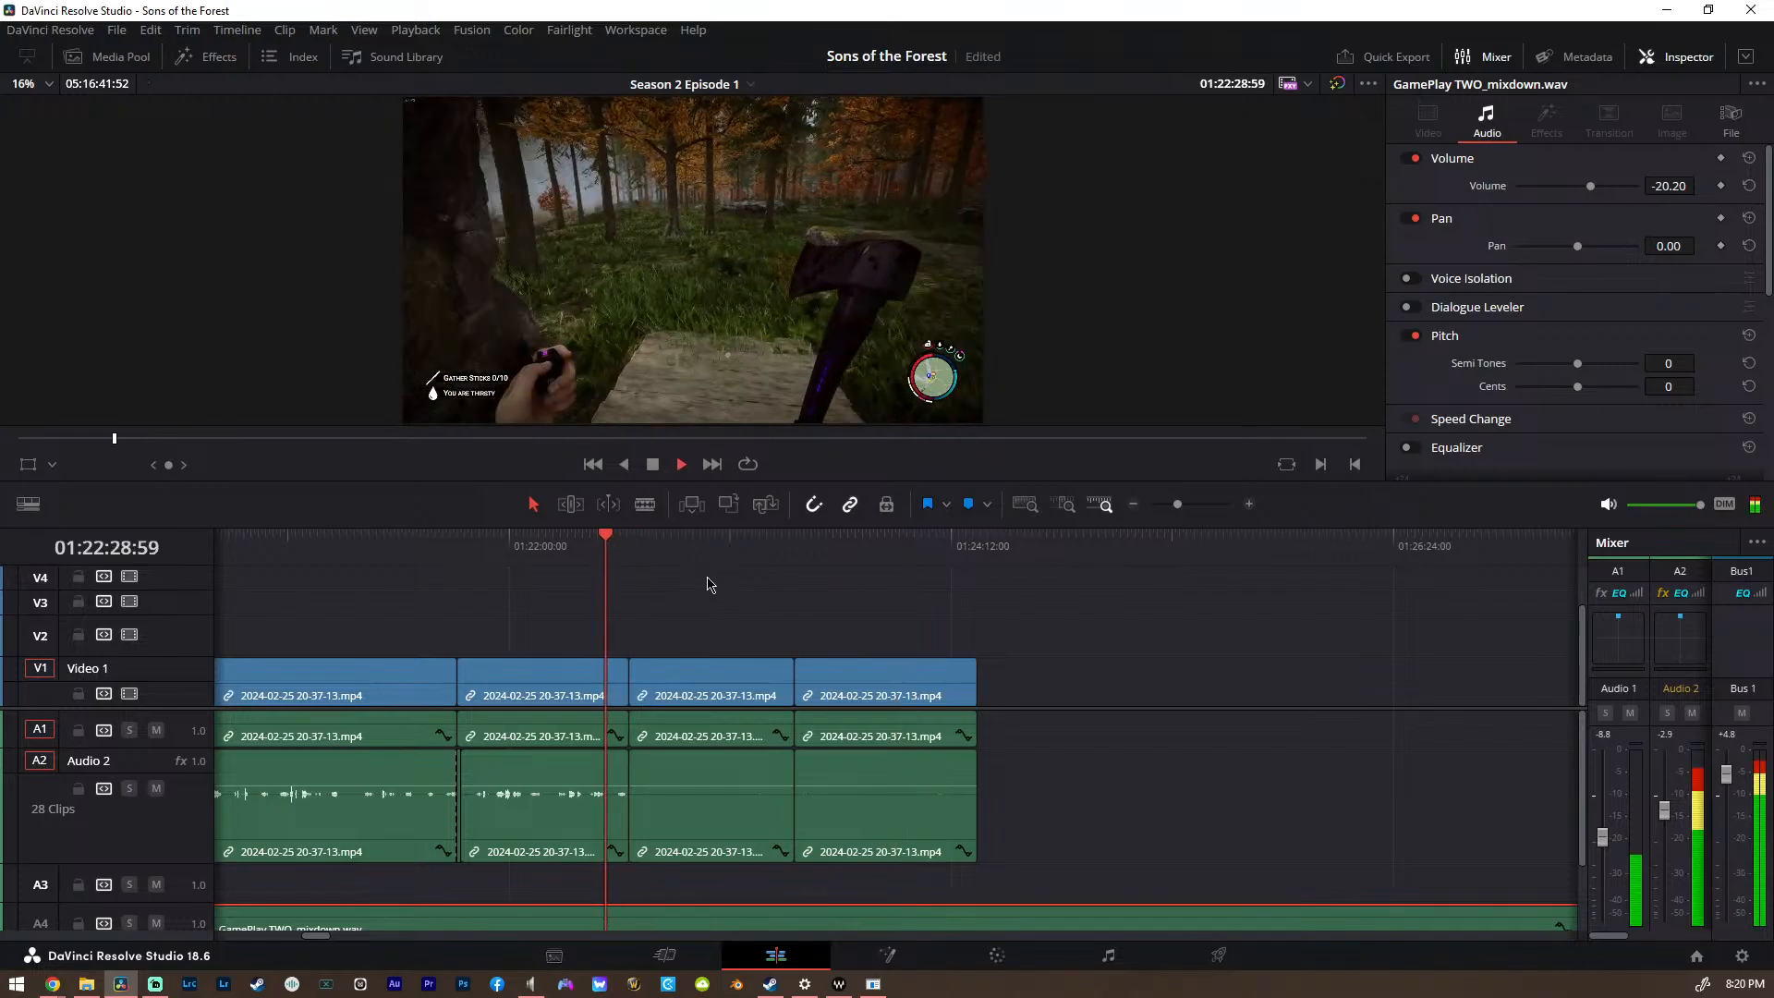
{"action": "scroll", "coordinate": [710, 589], "scroll_direction": "up", "scroll_amount": 1}
{"action": "scroll", "coordinate": [715, 596], "scroll_direction": "down", "scroll_amount": 3}
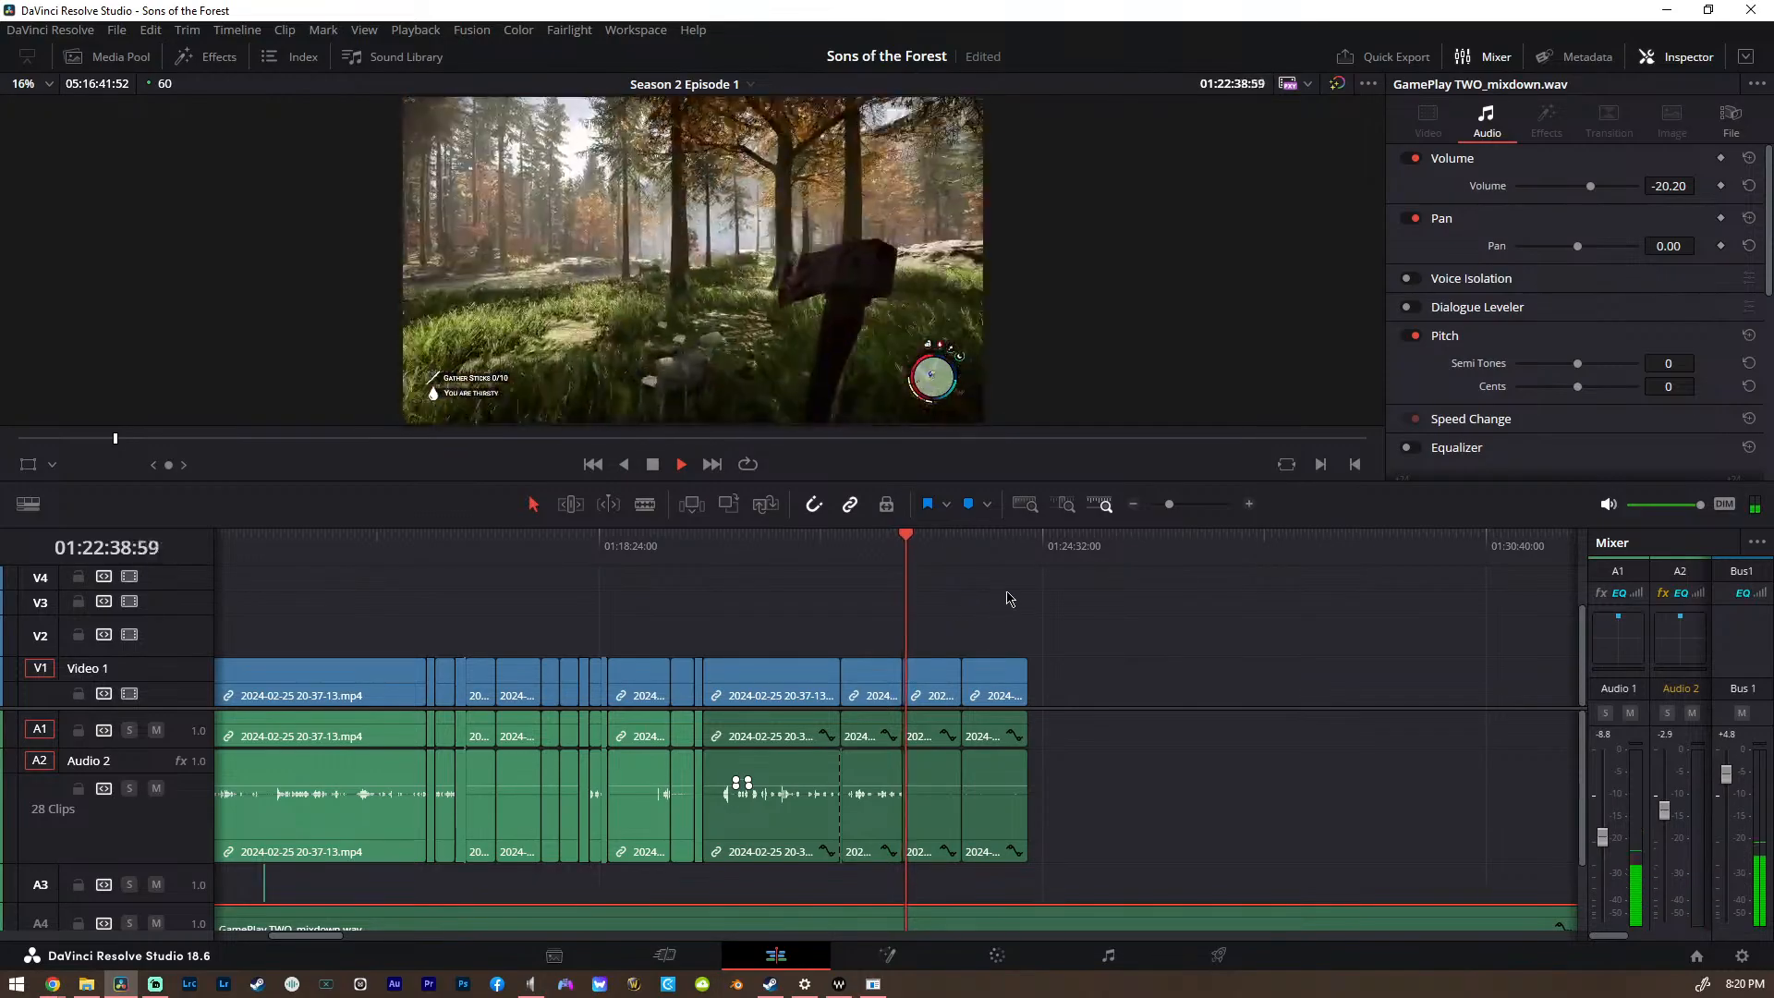
{"action": "left_click", "coordinate": [963, 547]}
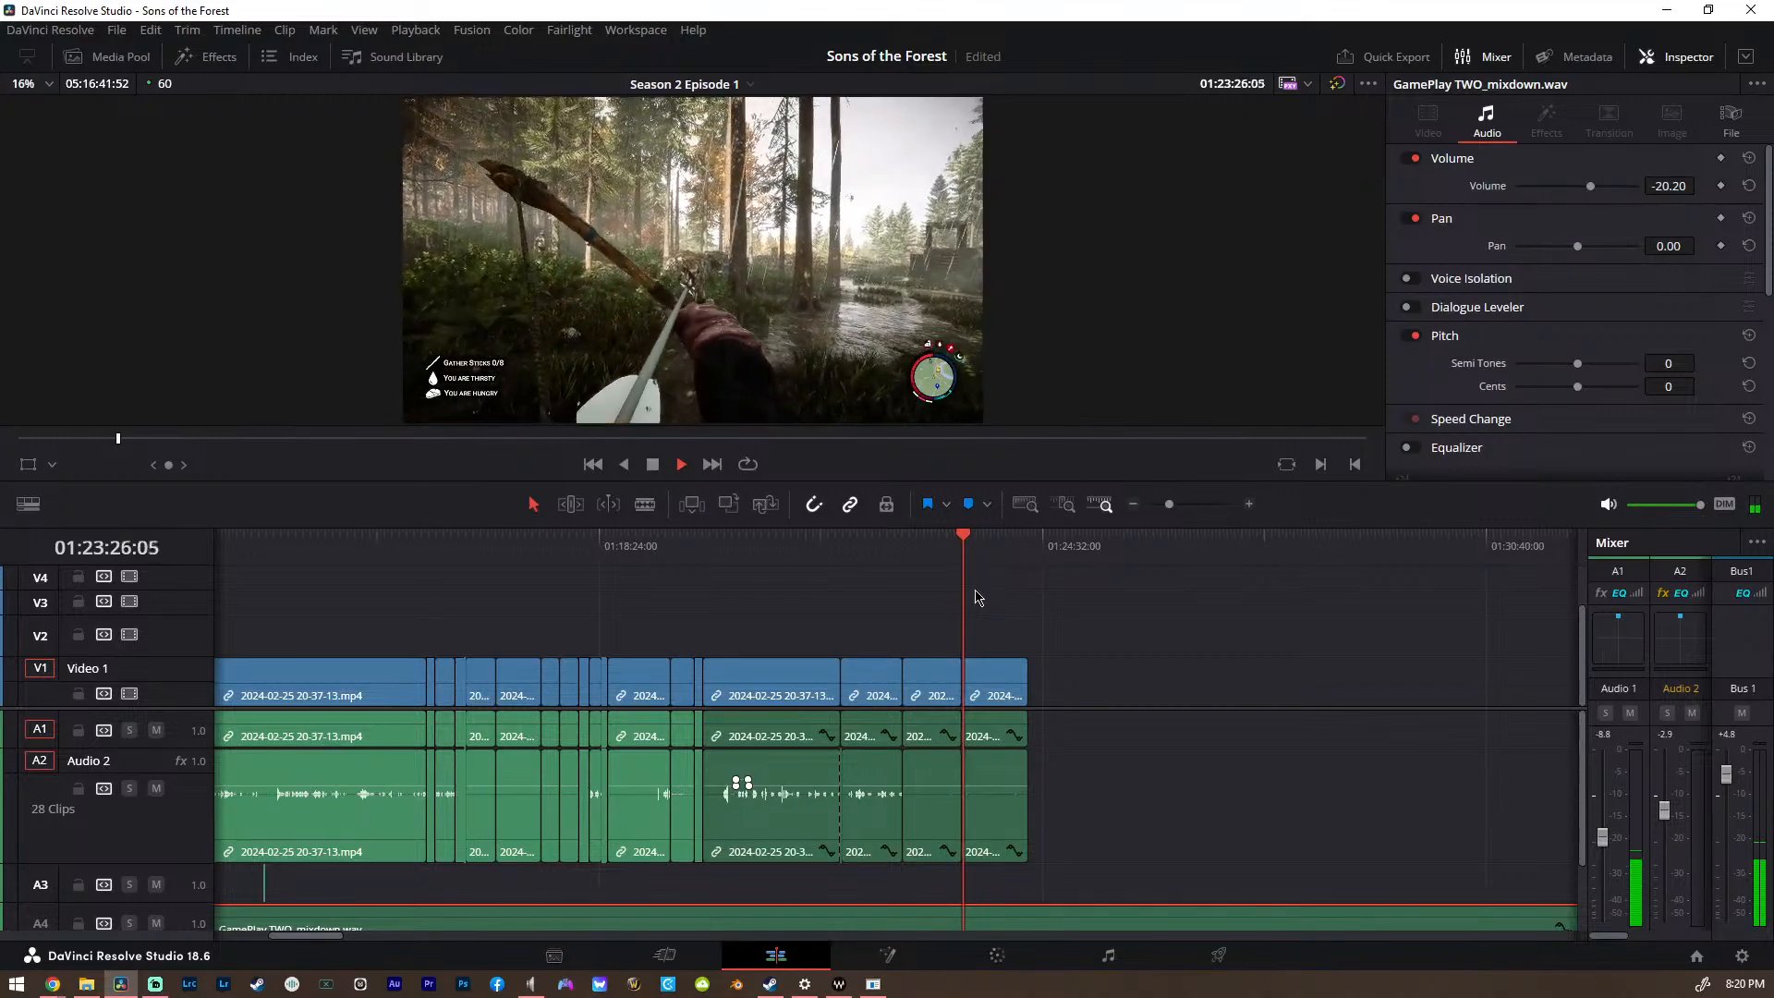
{"action": "key", "text": "space"}
{"action": "scroll", "coordinate": [841, 745], "scroll_direction": "down", "scroll_amount": 5}
{"action": "scroll", "coordinate": [831, 748], "scroll_direction": "right", "scroll_amount": 2}
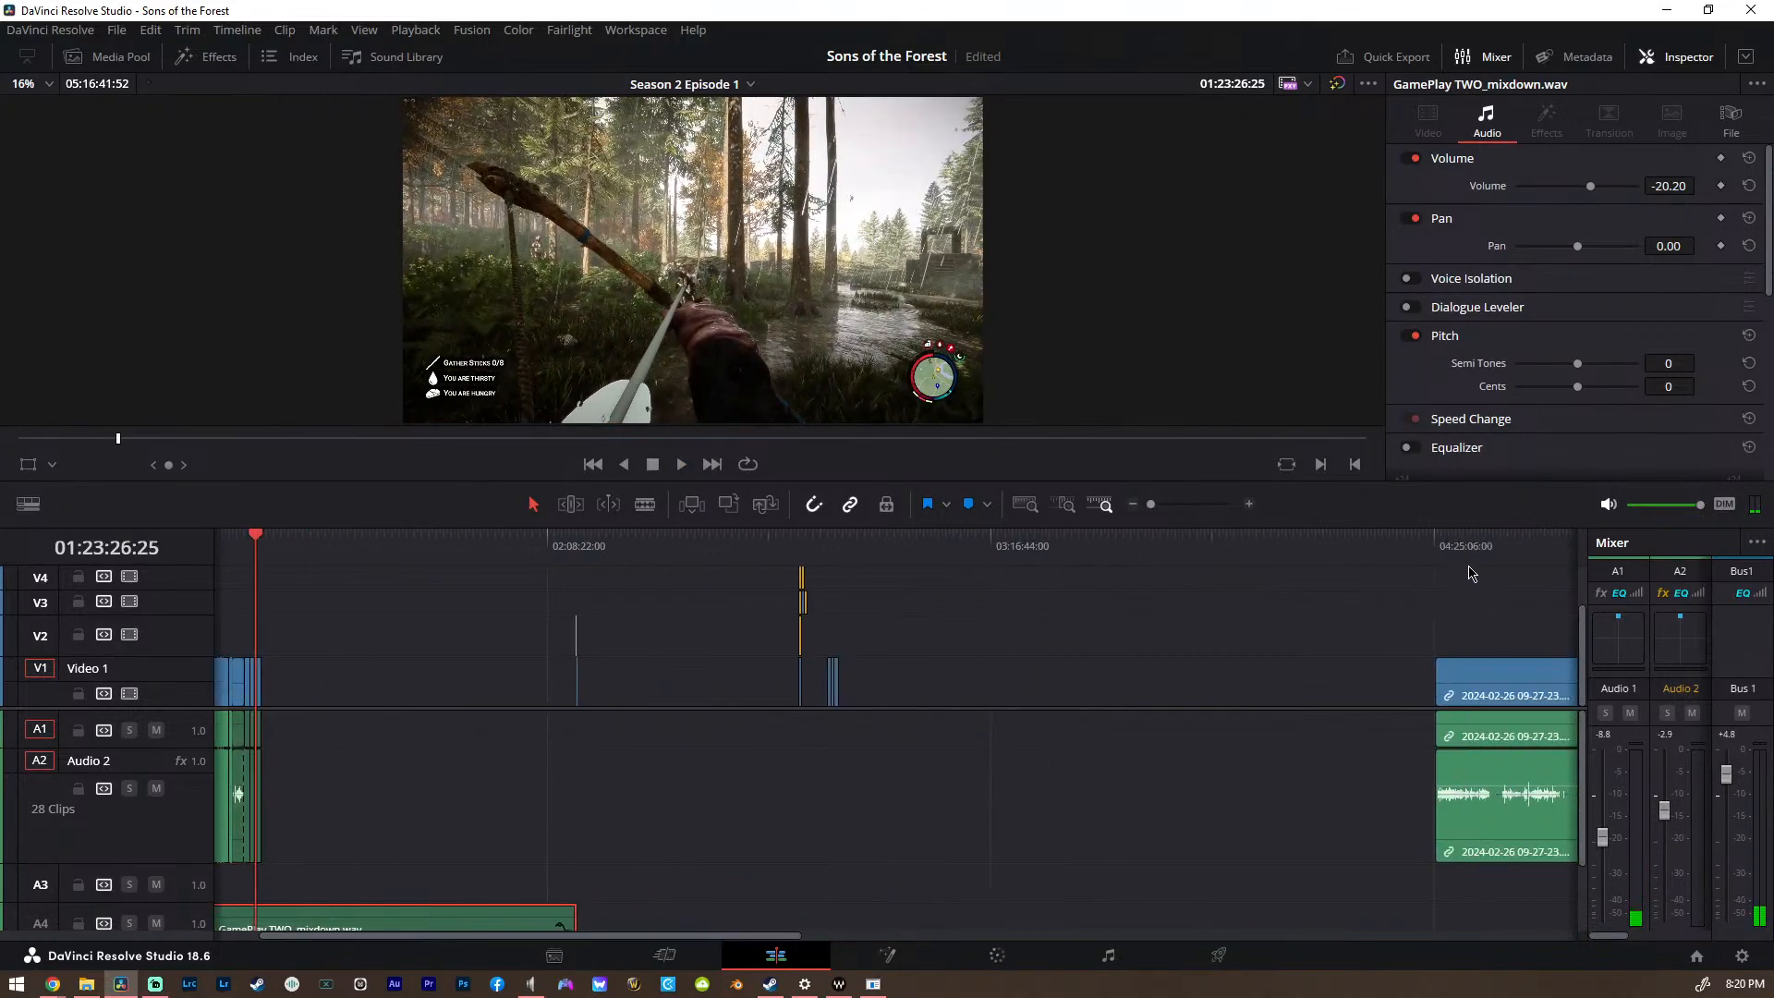
{"action": "left_click", "coordinate": [1447, 547]}
{"action": "scroll", "coordinate": [1475, 614], "scroll_direction": "up", "scroll_amount": 5}
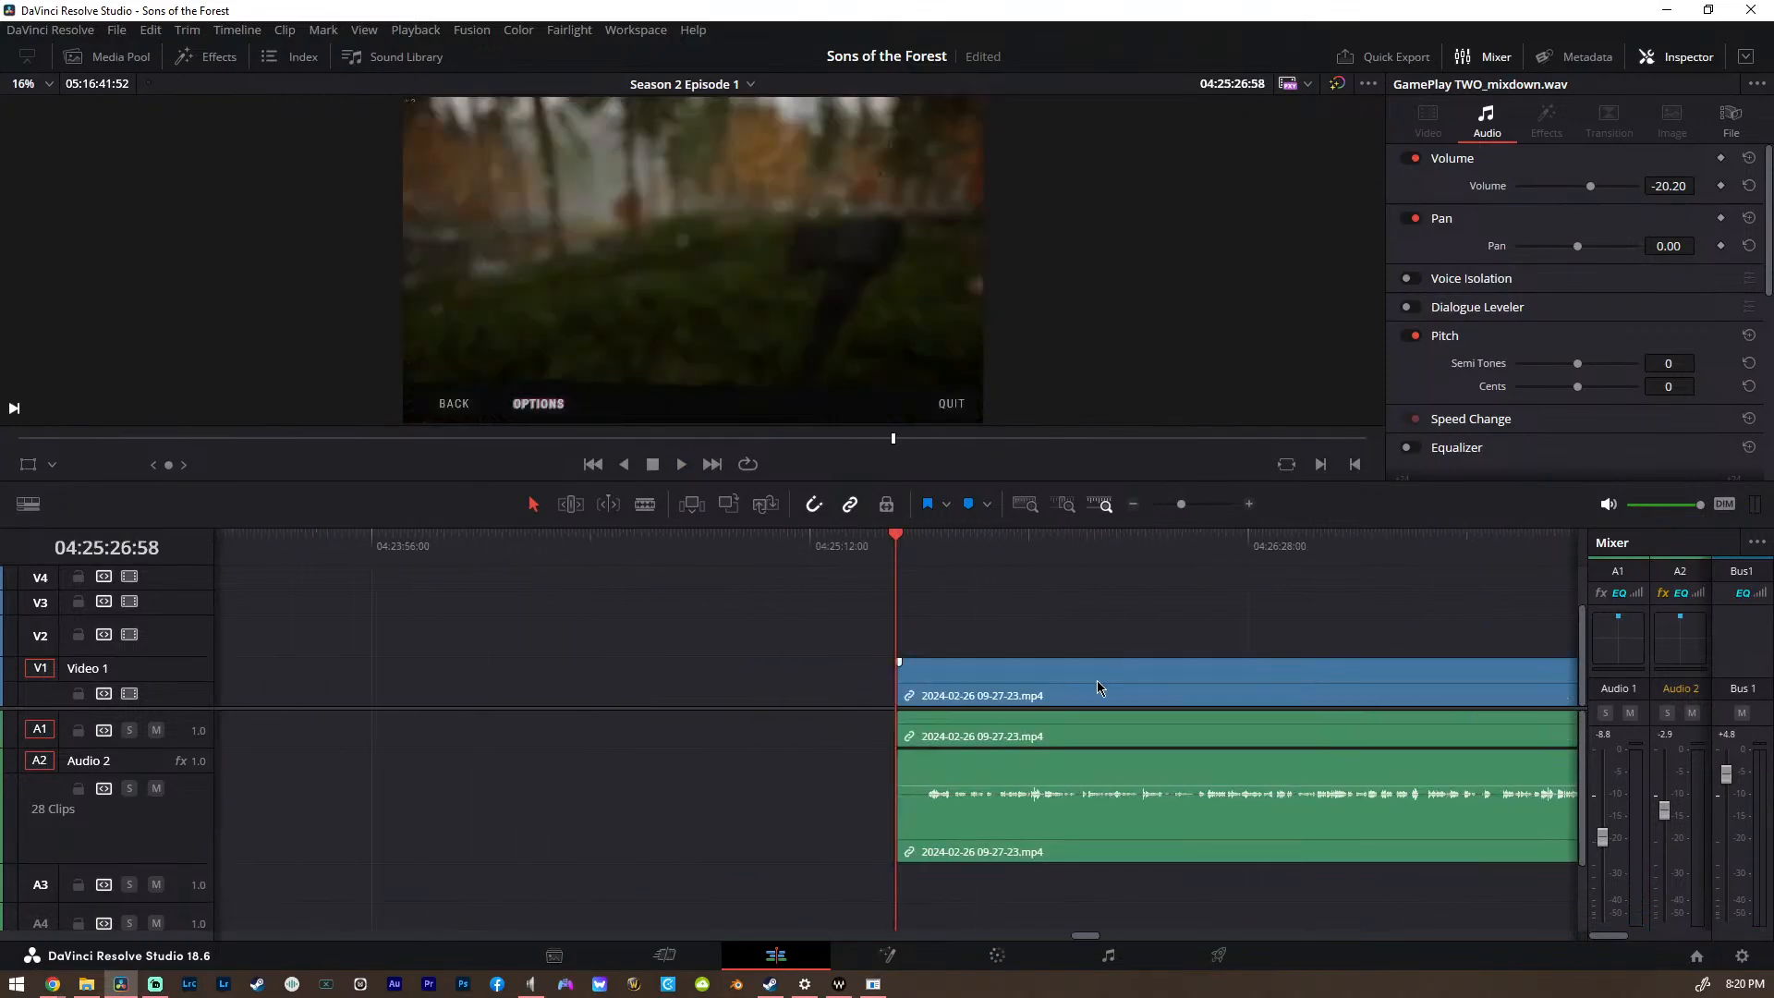
{"action": "scroll", "coordinate": [1026, 689], "scroll_direction": "down", "scroll_amount": 4}
{"action": "scroll", "coordinate": [962, 687], "scroll_direction": "up", "scroll_amount": 7}
{"action": "scroll", "coordinate": [964, 660], "scroll_direction": "right", "scroll_amount": 3}
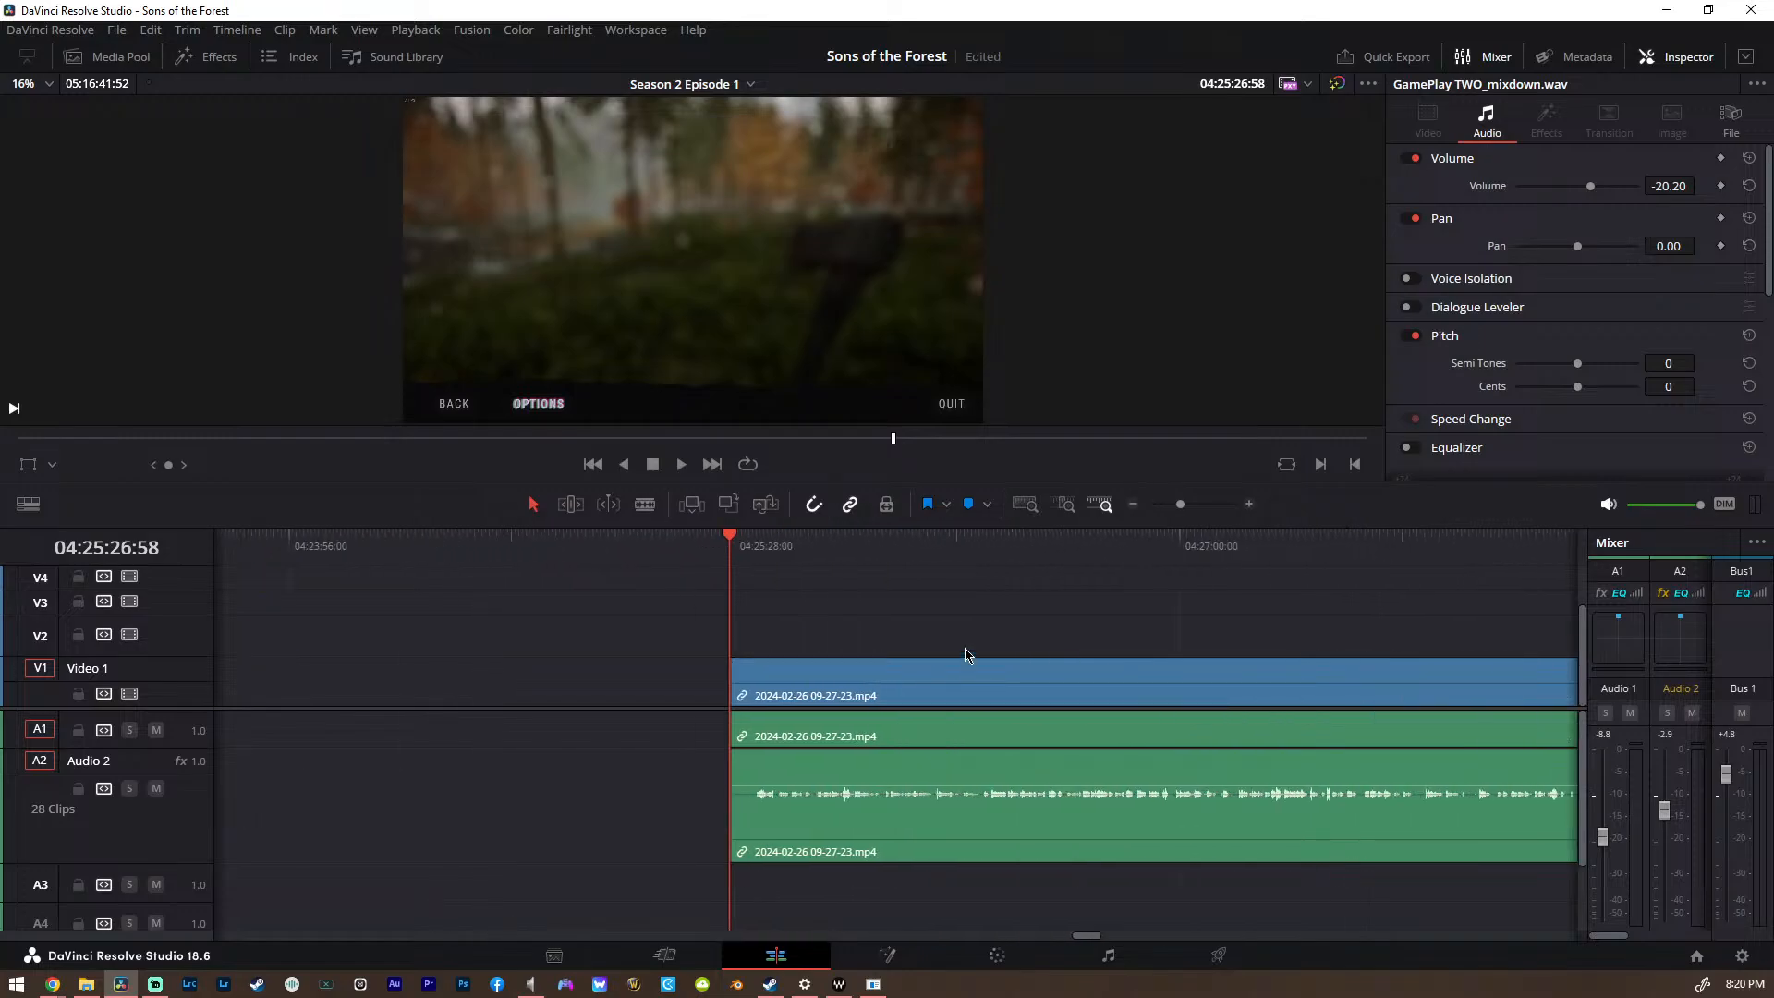
{"action": "scroll", "coordinate": [836, 684], "scroll_direction": "down", "scroll_amount": 5}
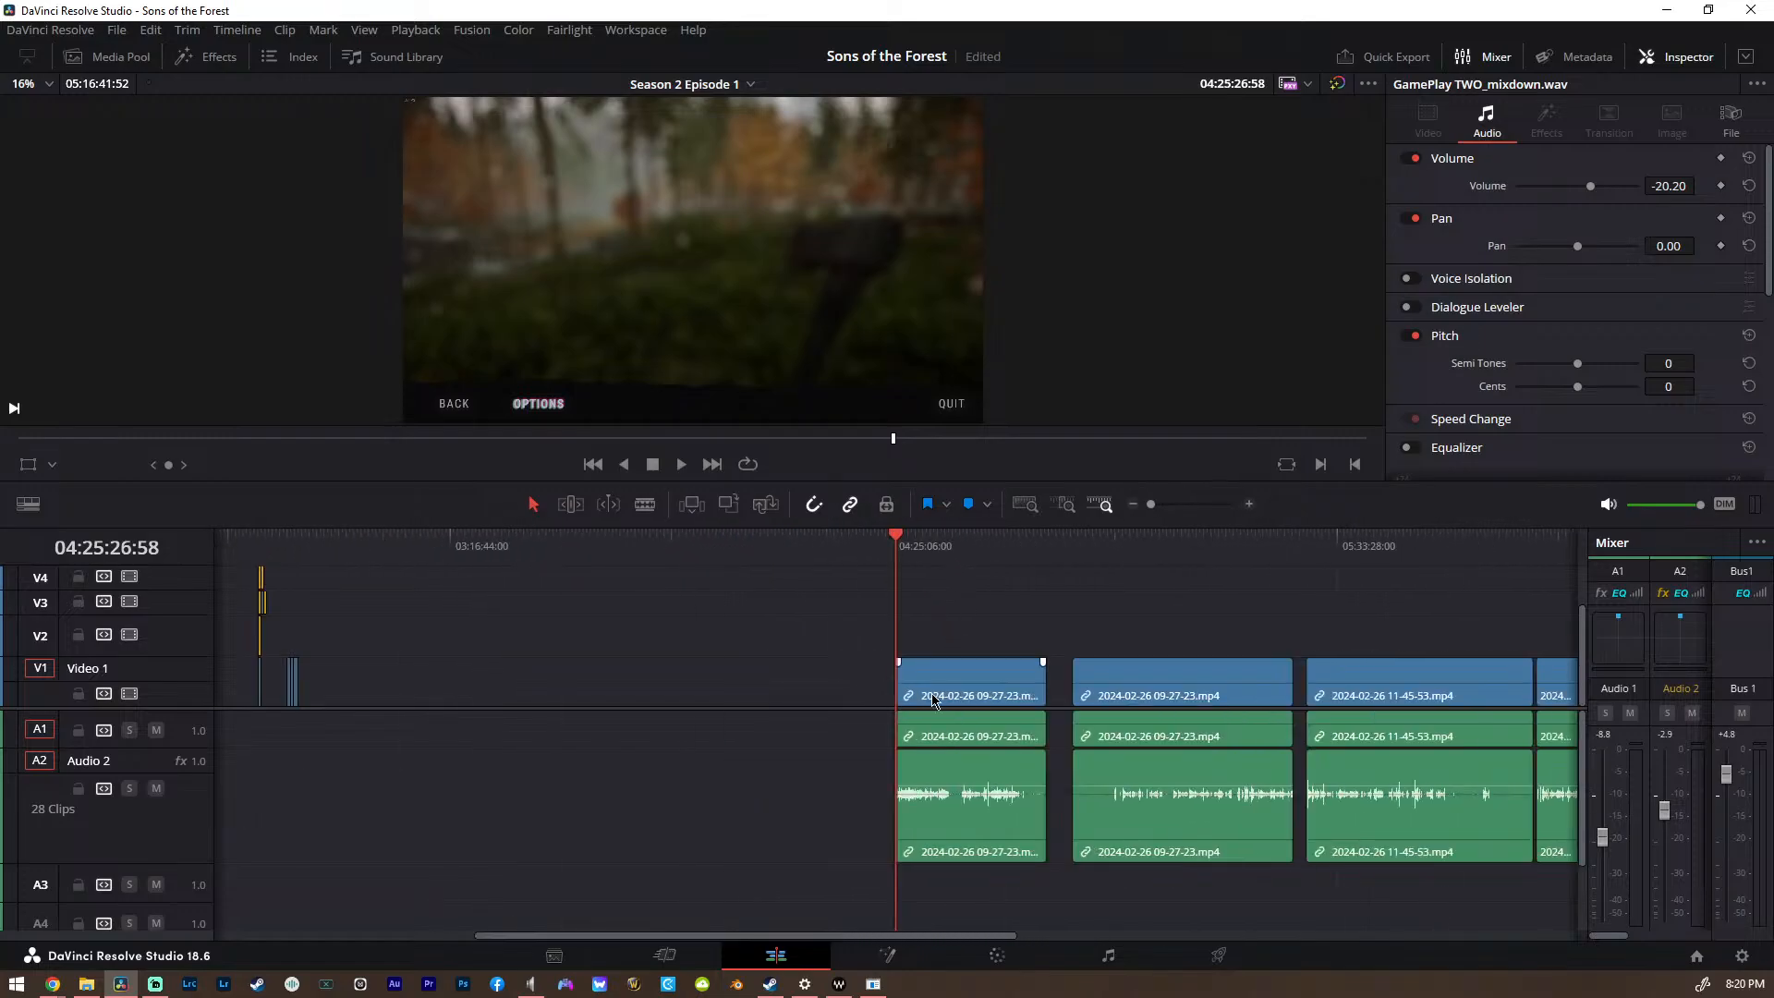
{"action": "scroll", "coordinate": [933, 699], "scroll_direction": "right", "scroll_amount": 3}
{"action": "left_click", "coordinate": [930, 547]}
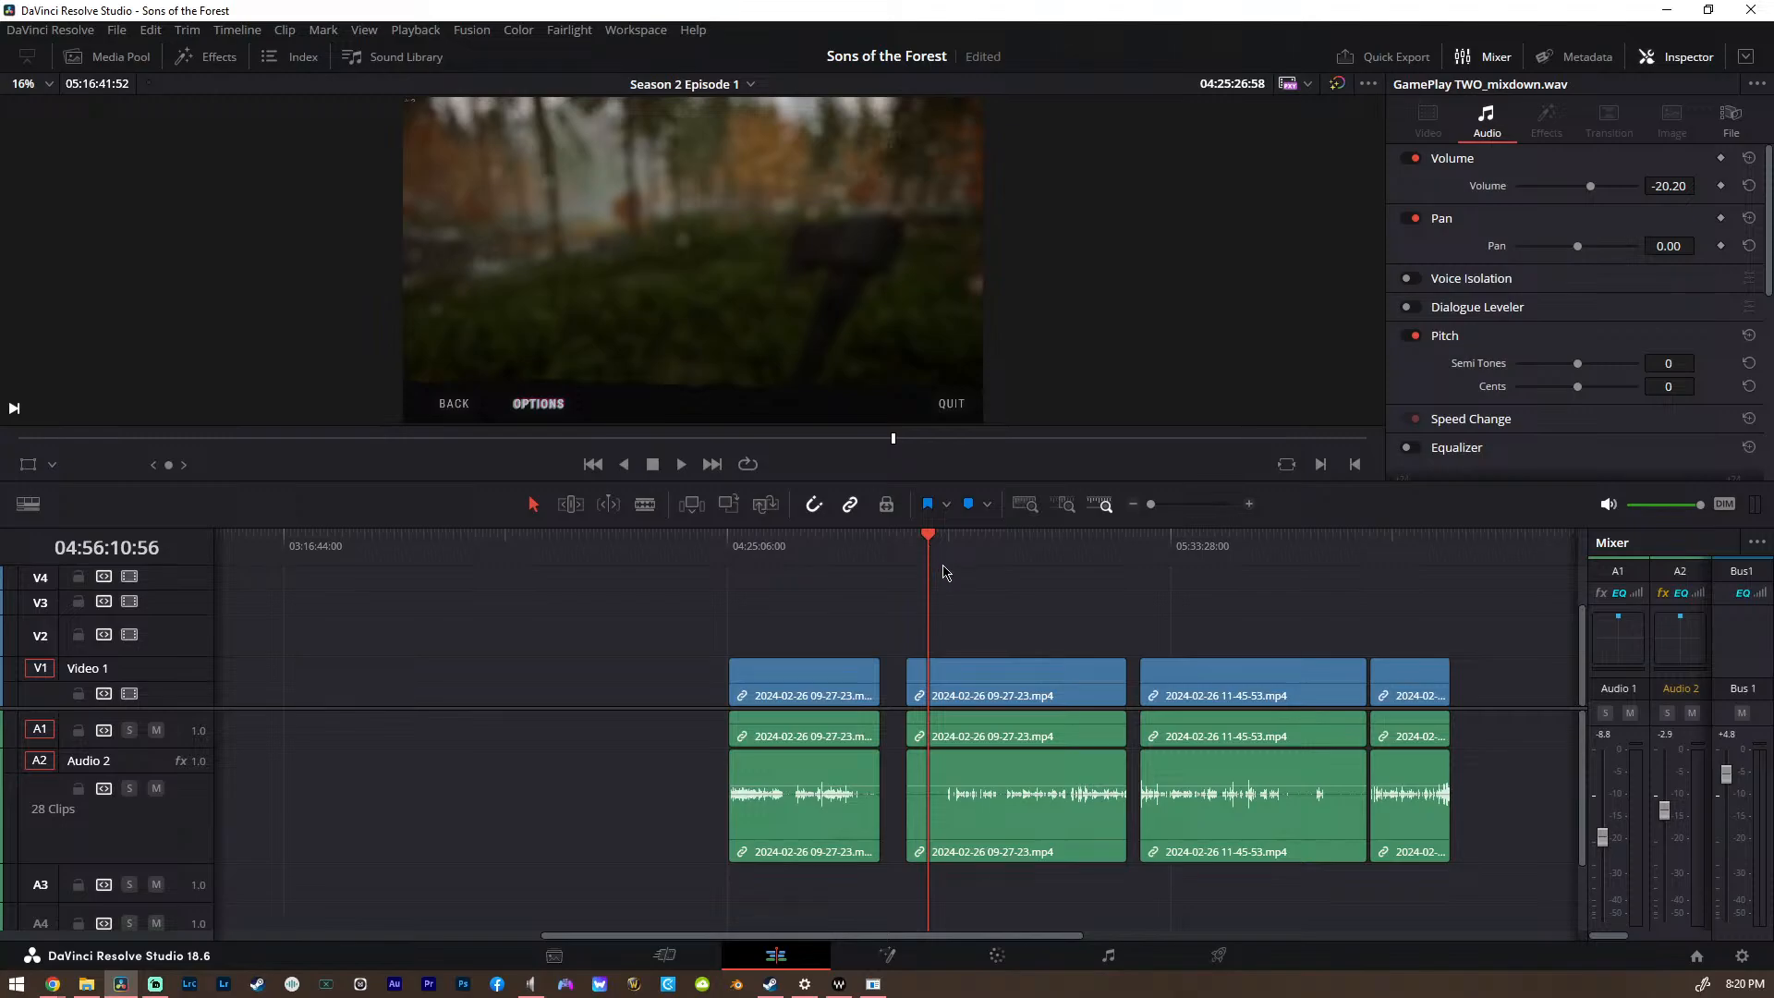
{"action": "scroll", "coordinate": [956, 605], "scroll_direction": "up", "scroll_amount": 6}
{"action": "scroll", "coordinate": [955, 616], "scroll_direction": "down", "scroll_amount": 6}
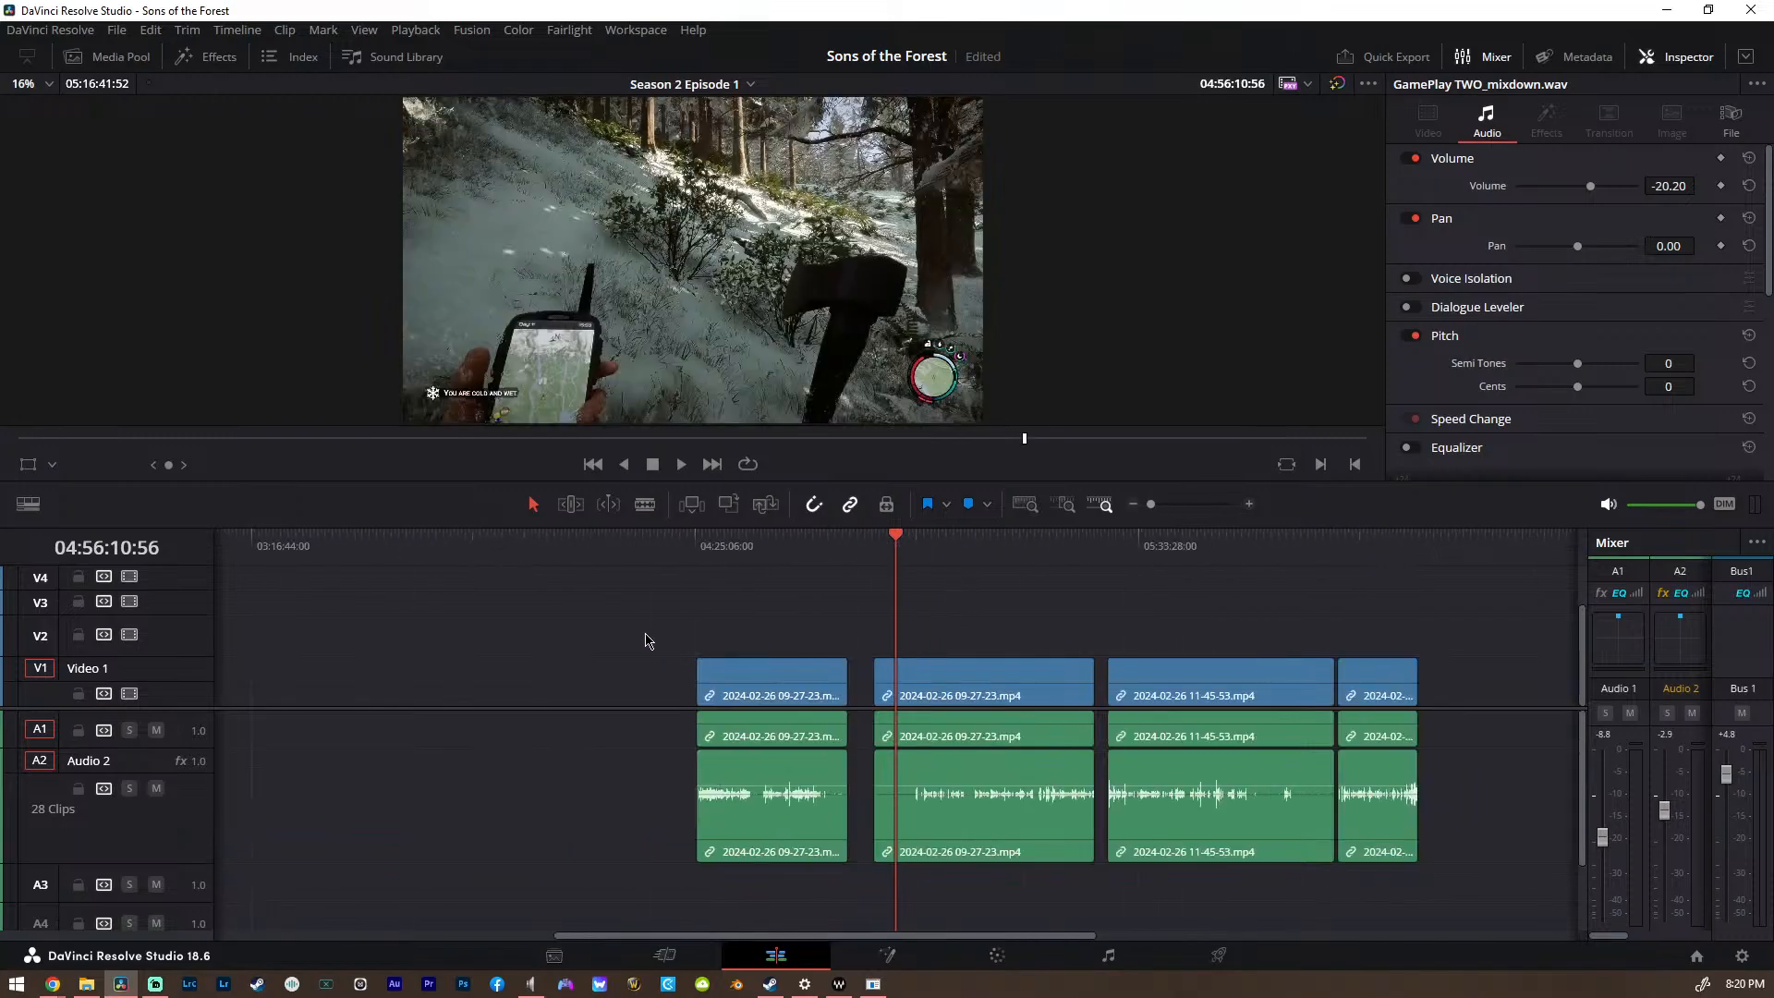
{"action": "scroll", "coordinate": [545, 651], "scroll_direction": "left", "scroll_amount": 15}
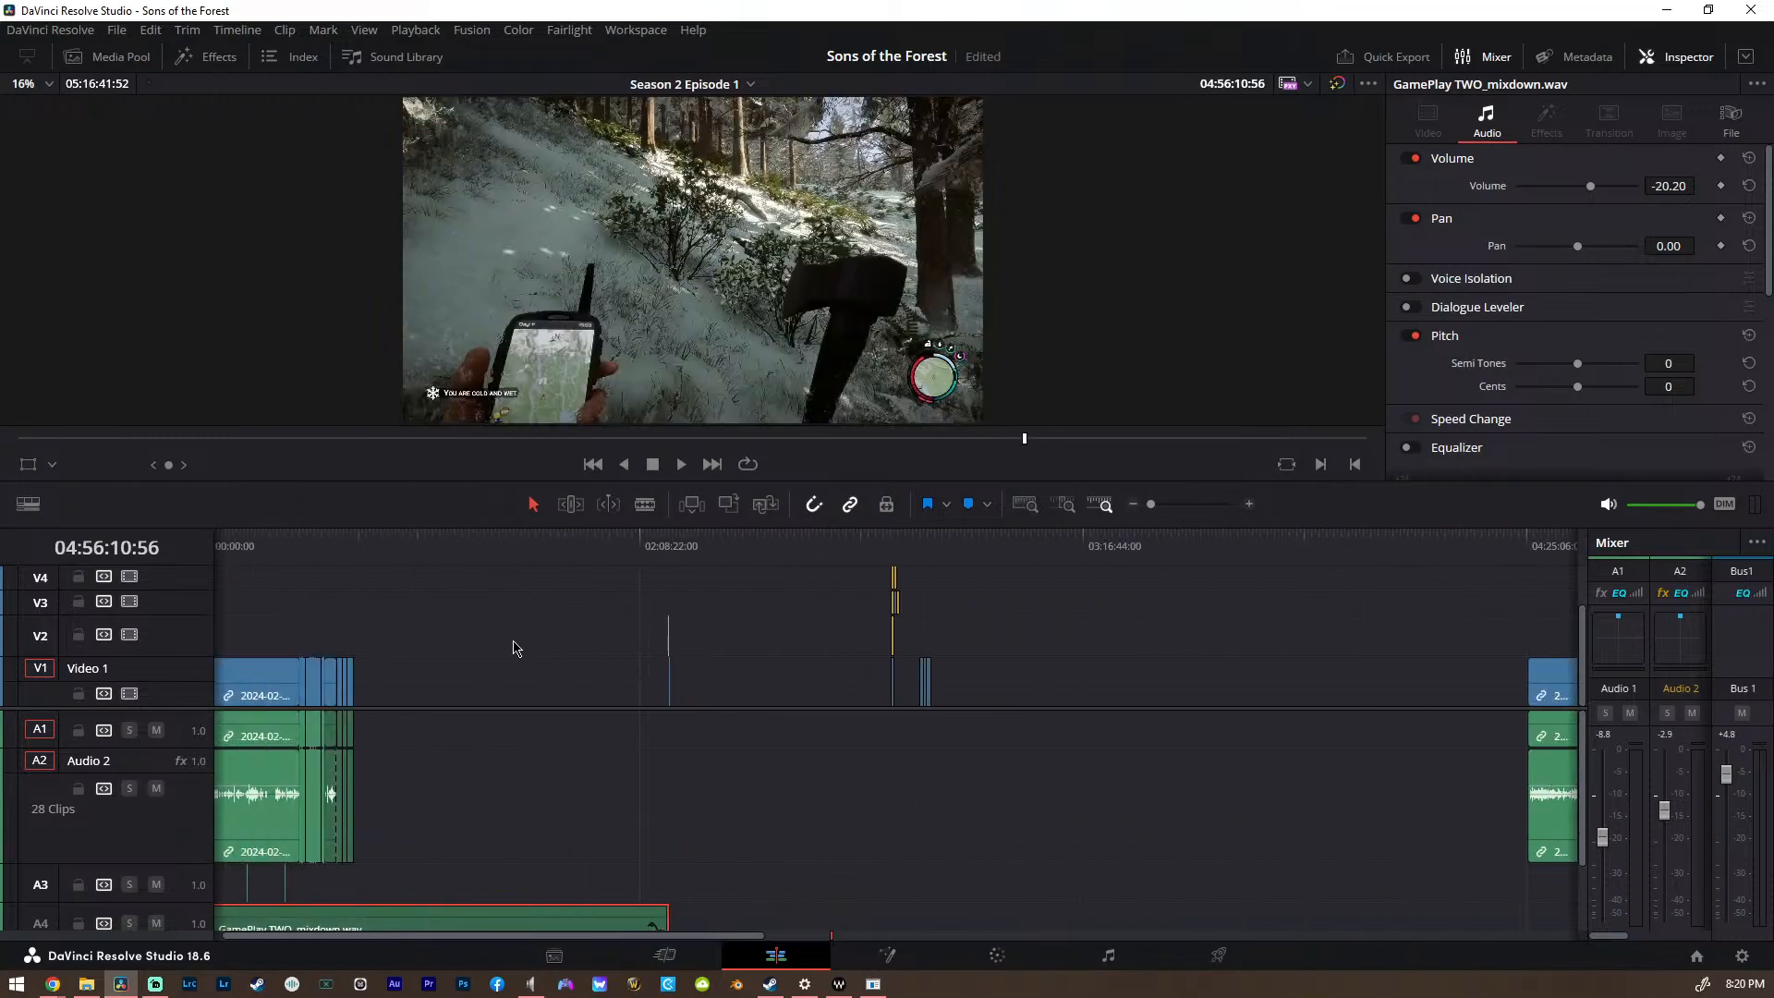
{"action": "scroll", "coordinate": [481, 638], "scroll_direction": "left", "scroll_amount": 1}
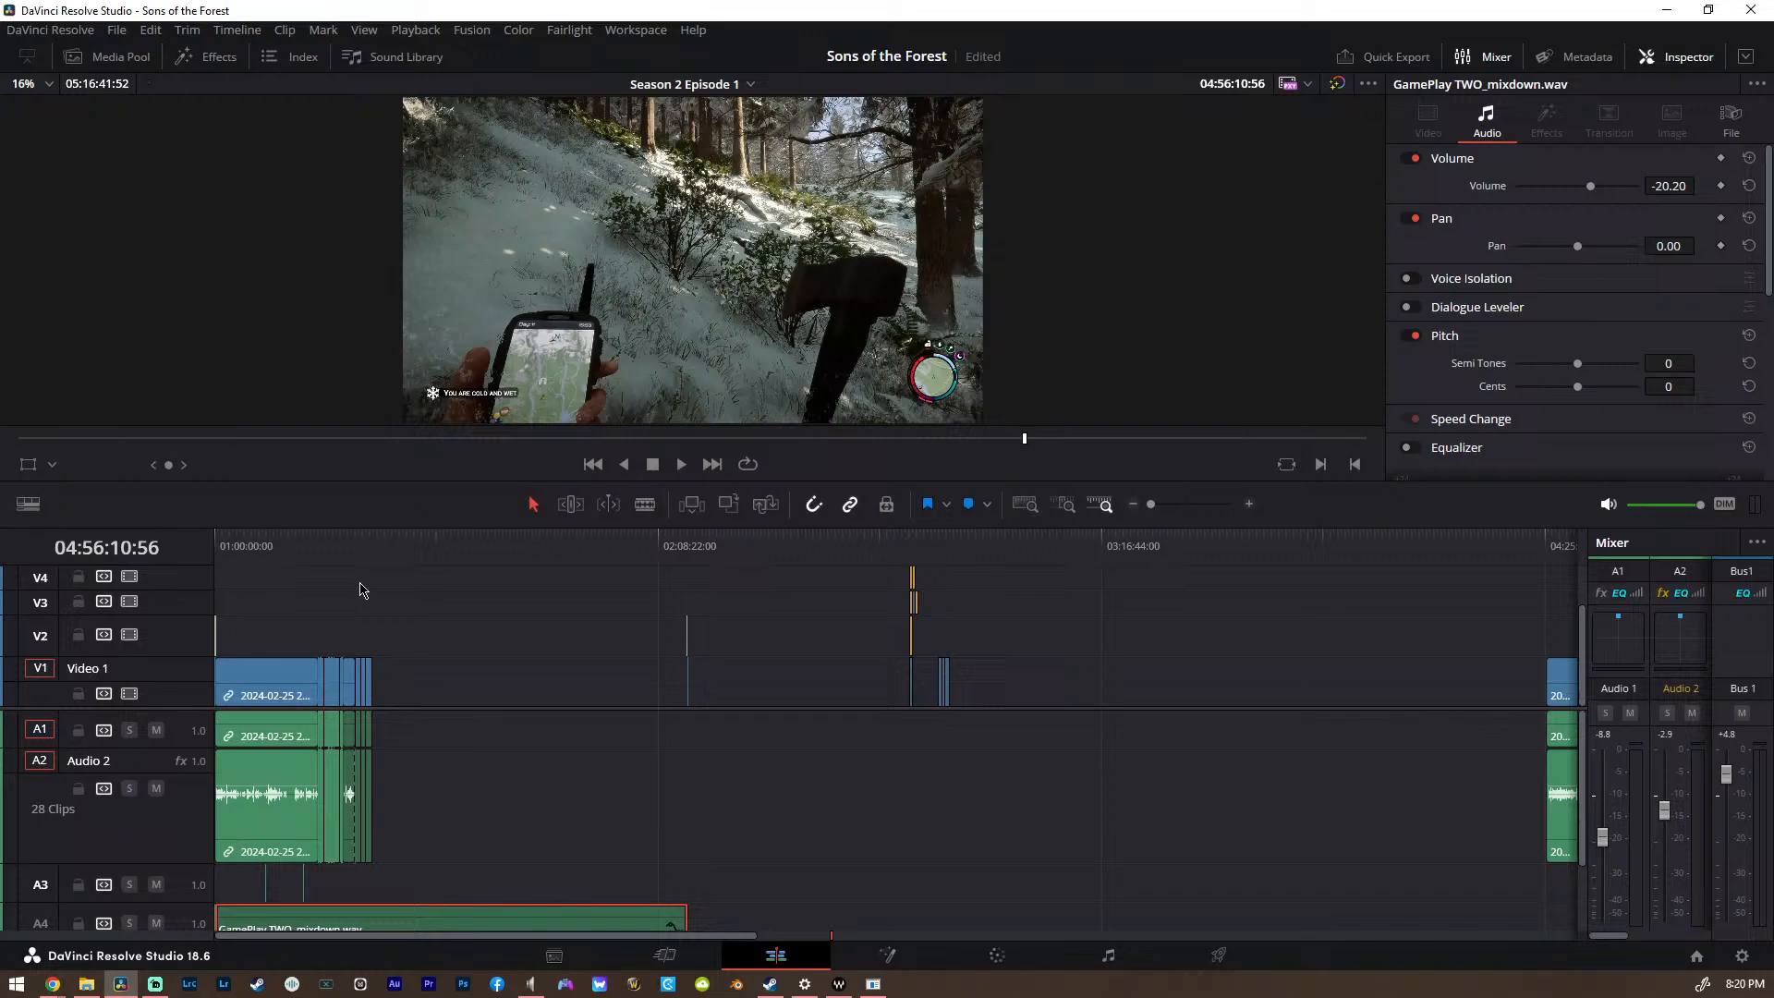
{"action": "left_click", "coordinate": [318, 545]}
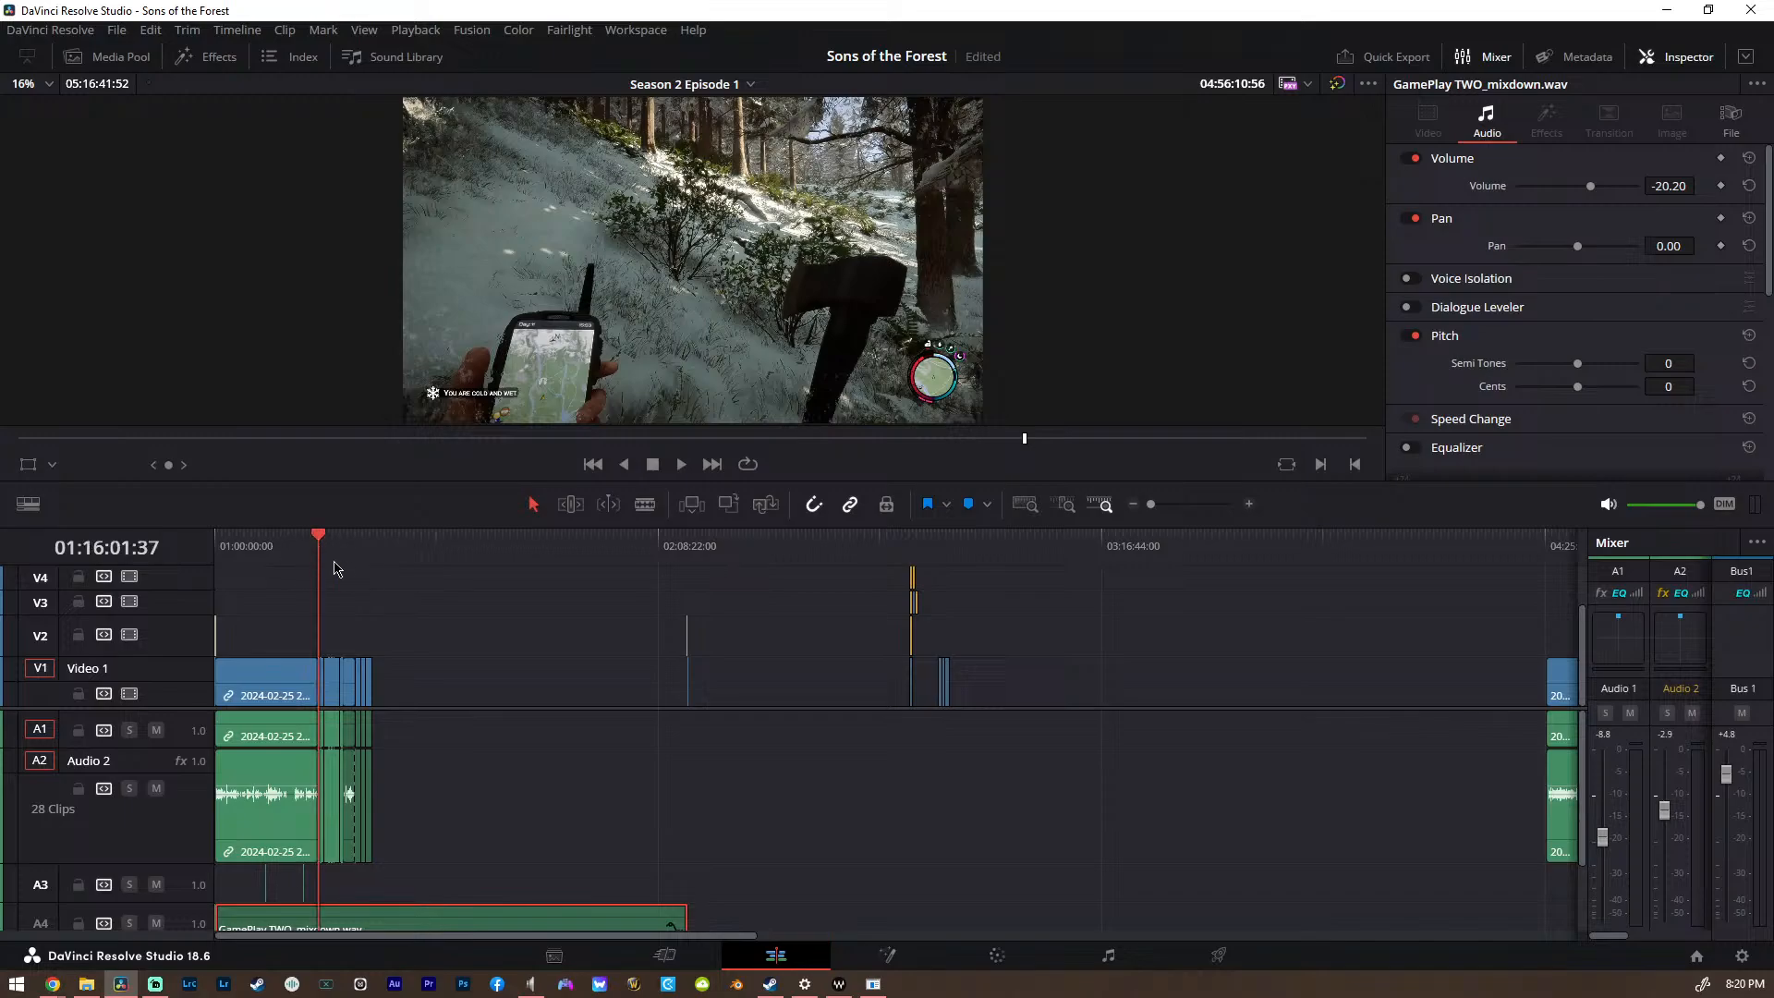
{"action": "scroll", "coordinate": [554, 642], "scroll_direction": "up", "scroll_amount": 6}
{"action": "left_click", "coordinate": [940, 599]}
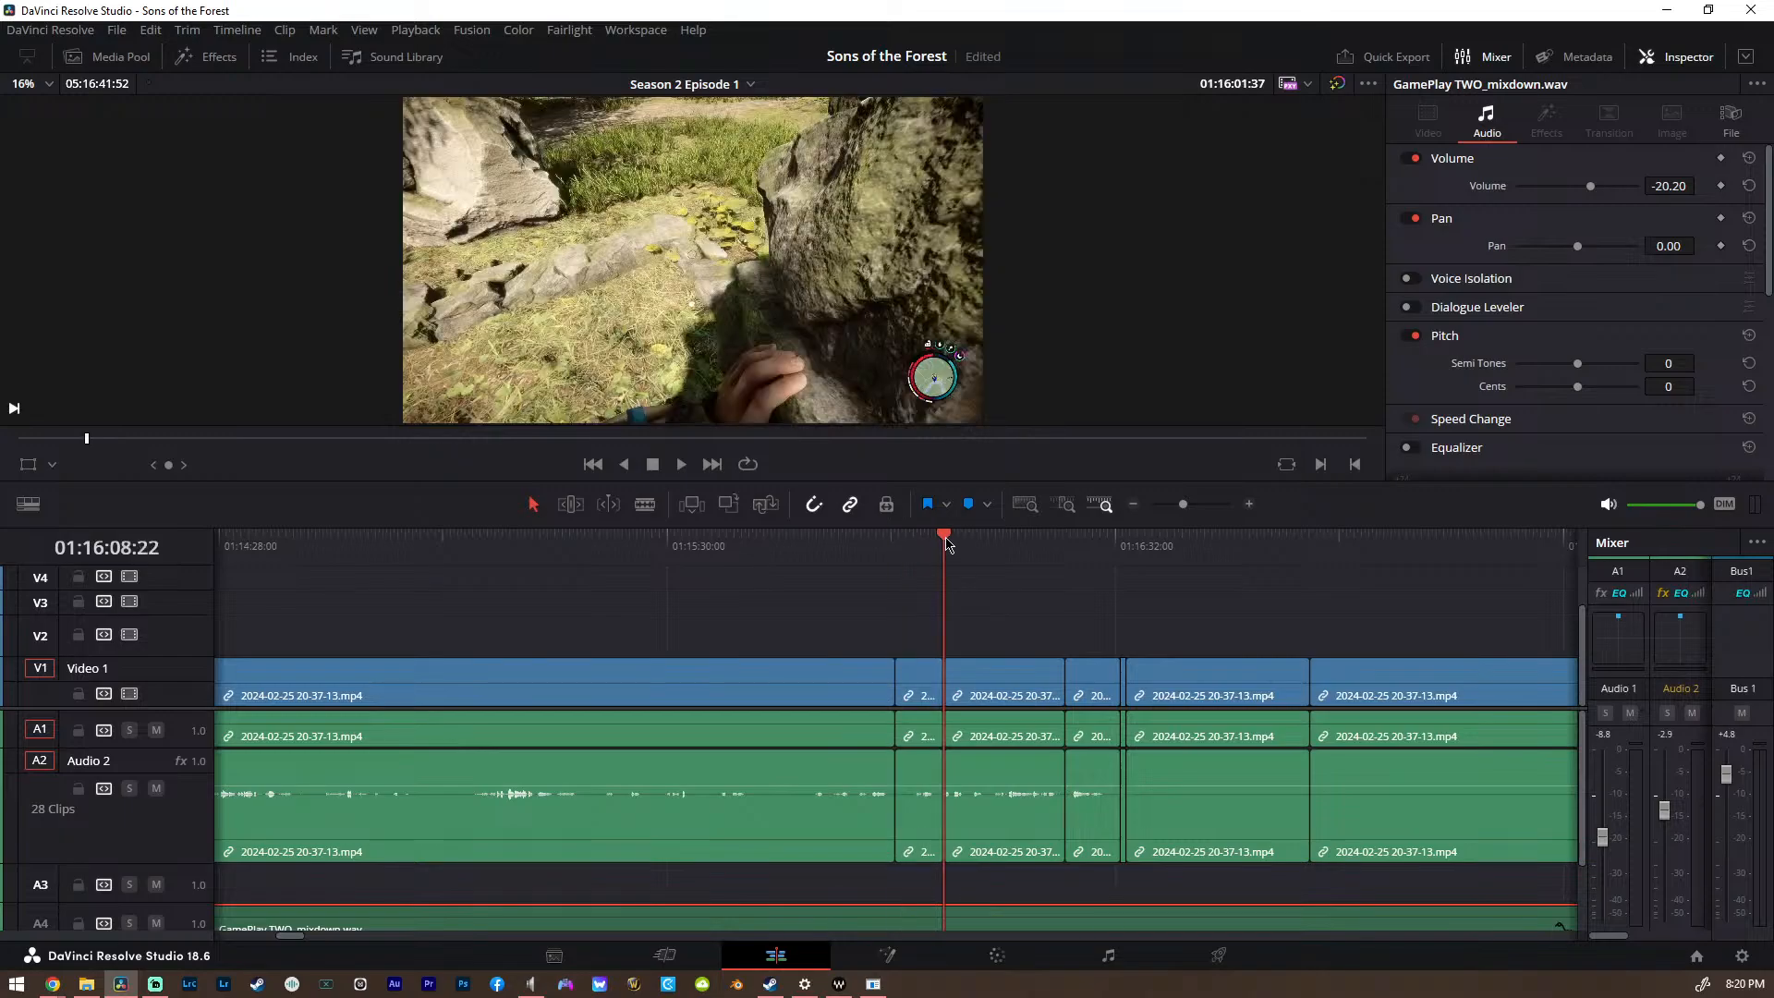
{"action": "scroll", "coordinate": [887, 587], "scroll_direction": "up", "scroll_amount": 3}
{"action": "left_click", "coordinate": [801, 550]}
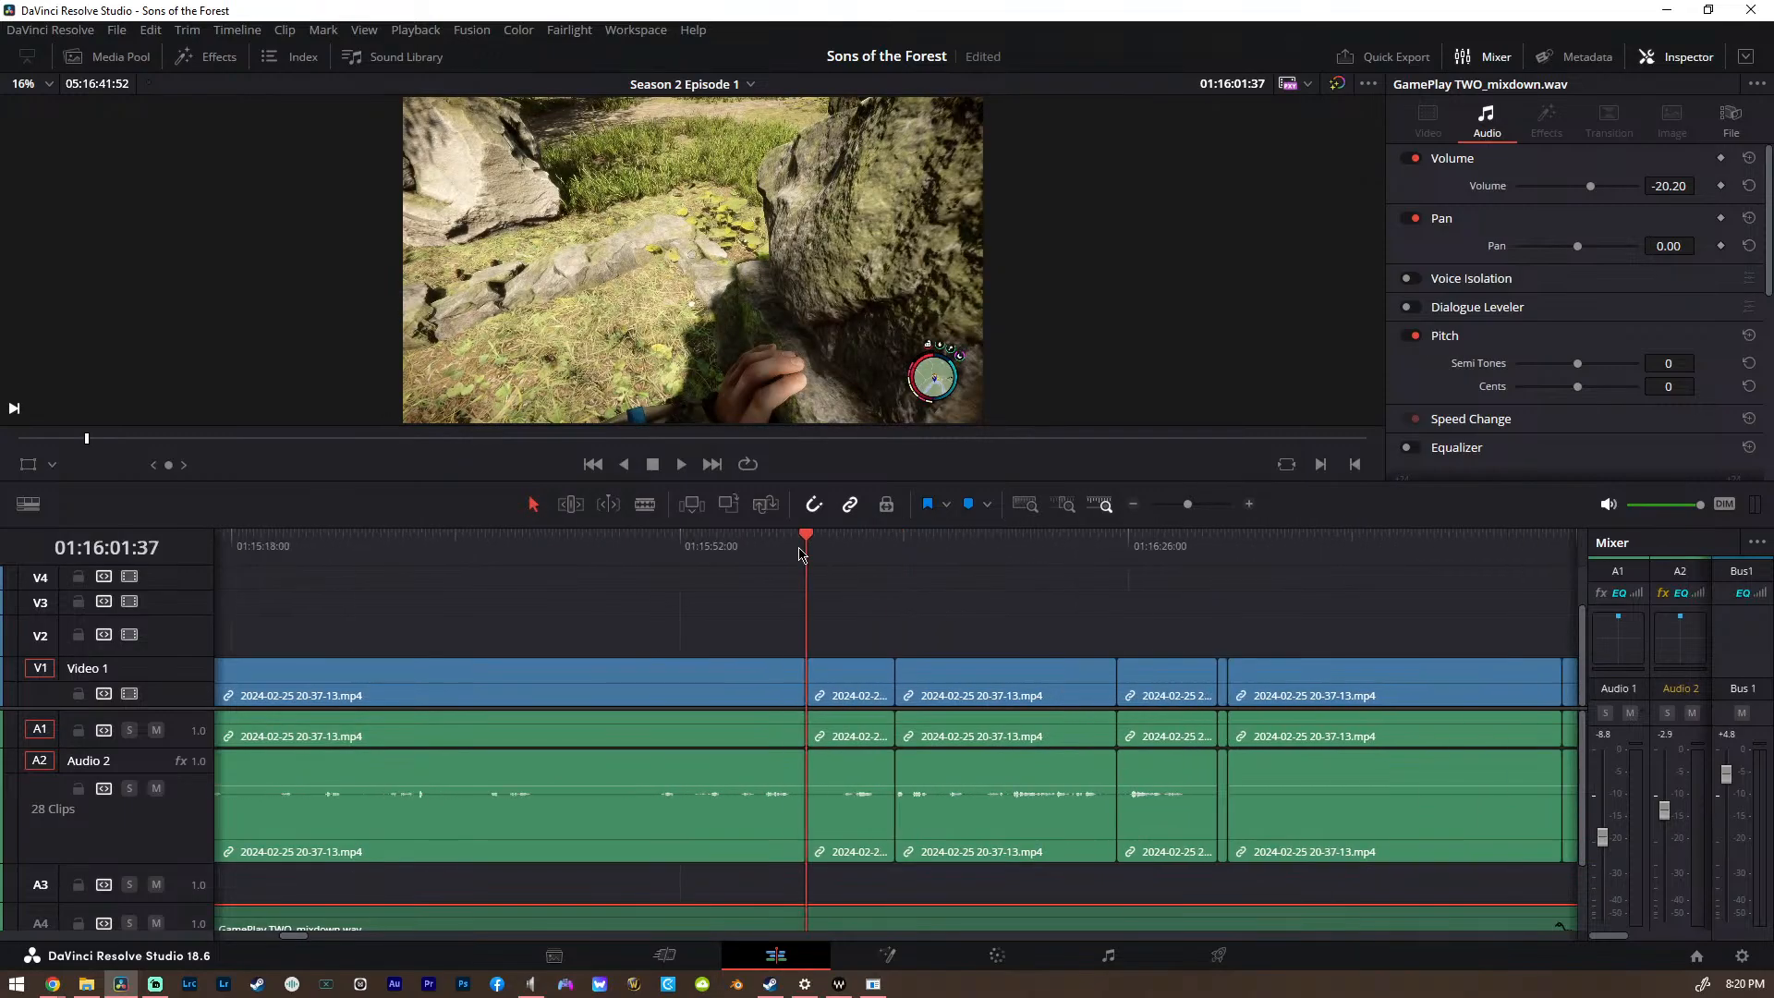
Copy the earlier gltchgltch_1.wav sound effect on A3 and paste it at the cut at 01:16:01:37
{"action": "scroll", "coordinate": [526, 665], "scroll_direction": "left", "scroll_amount": 6}
{"action": "scroll", "coordinate": [495, 693], "scroll_direction": "left", "scroll_amount": 4}
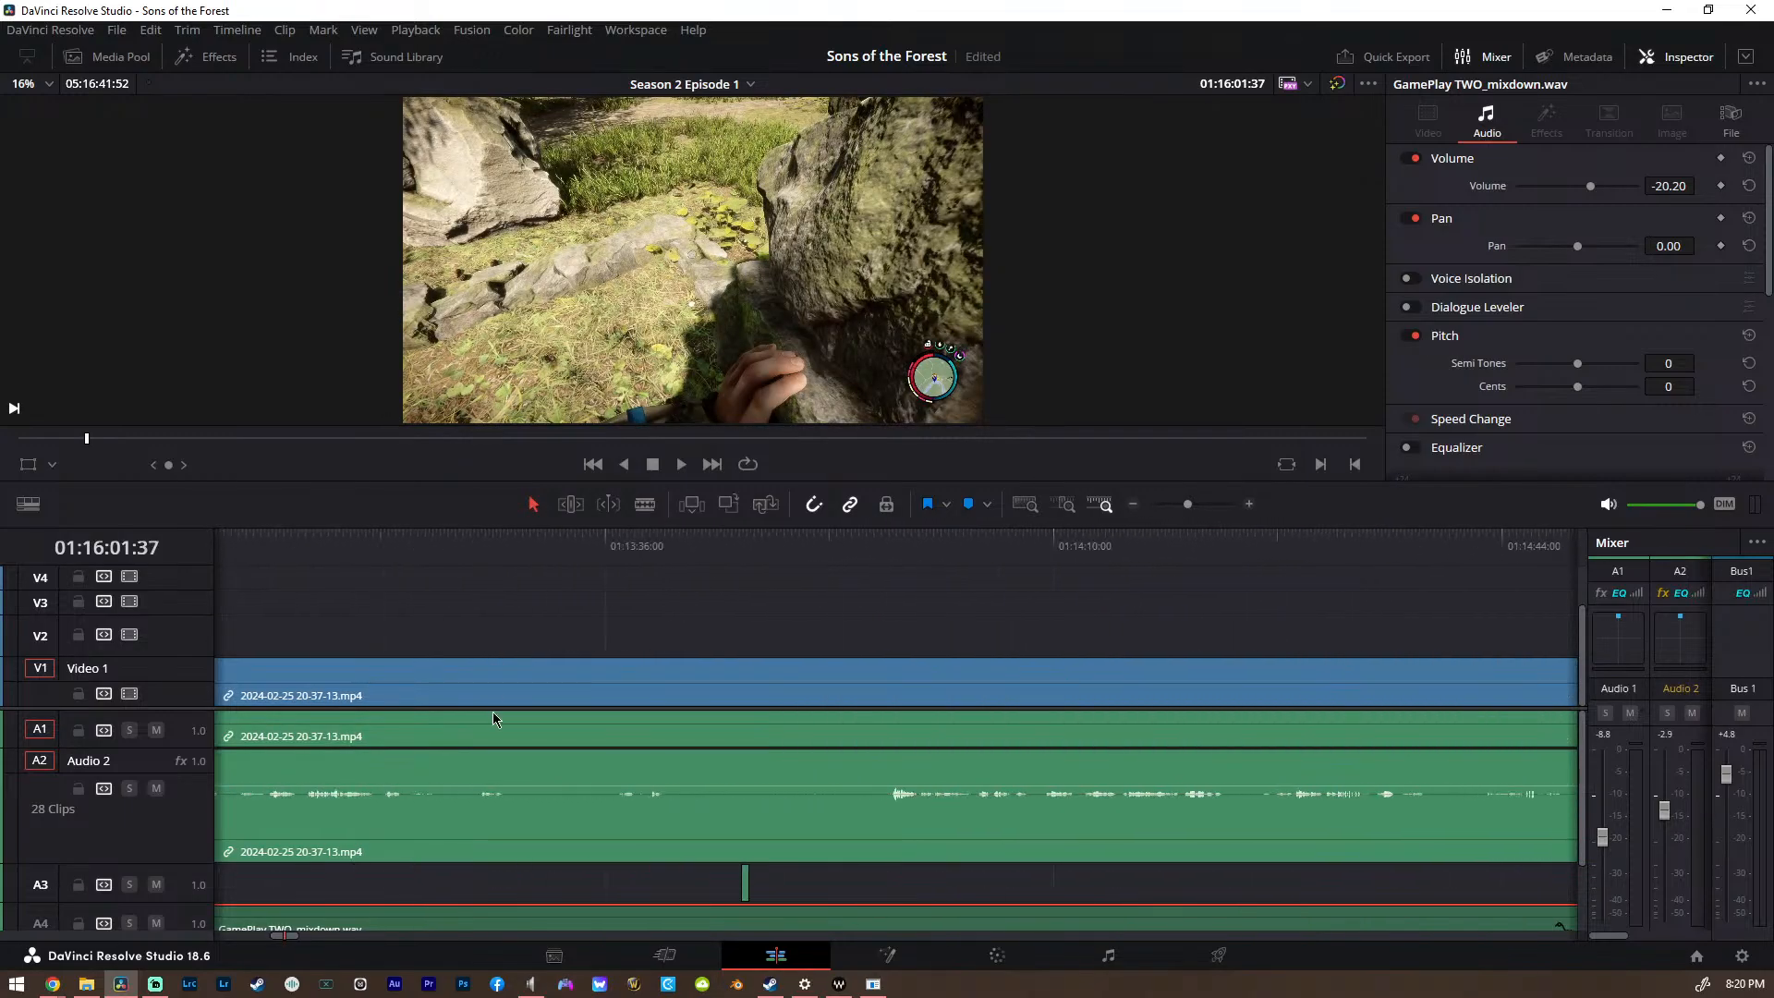
{"action": "left_click", "coordinate": [744, 882]}
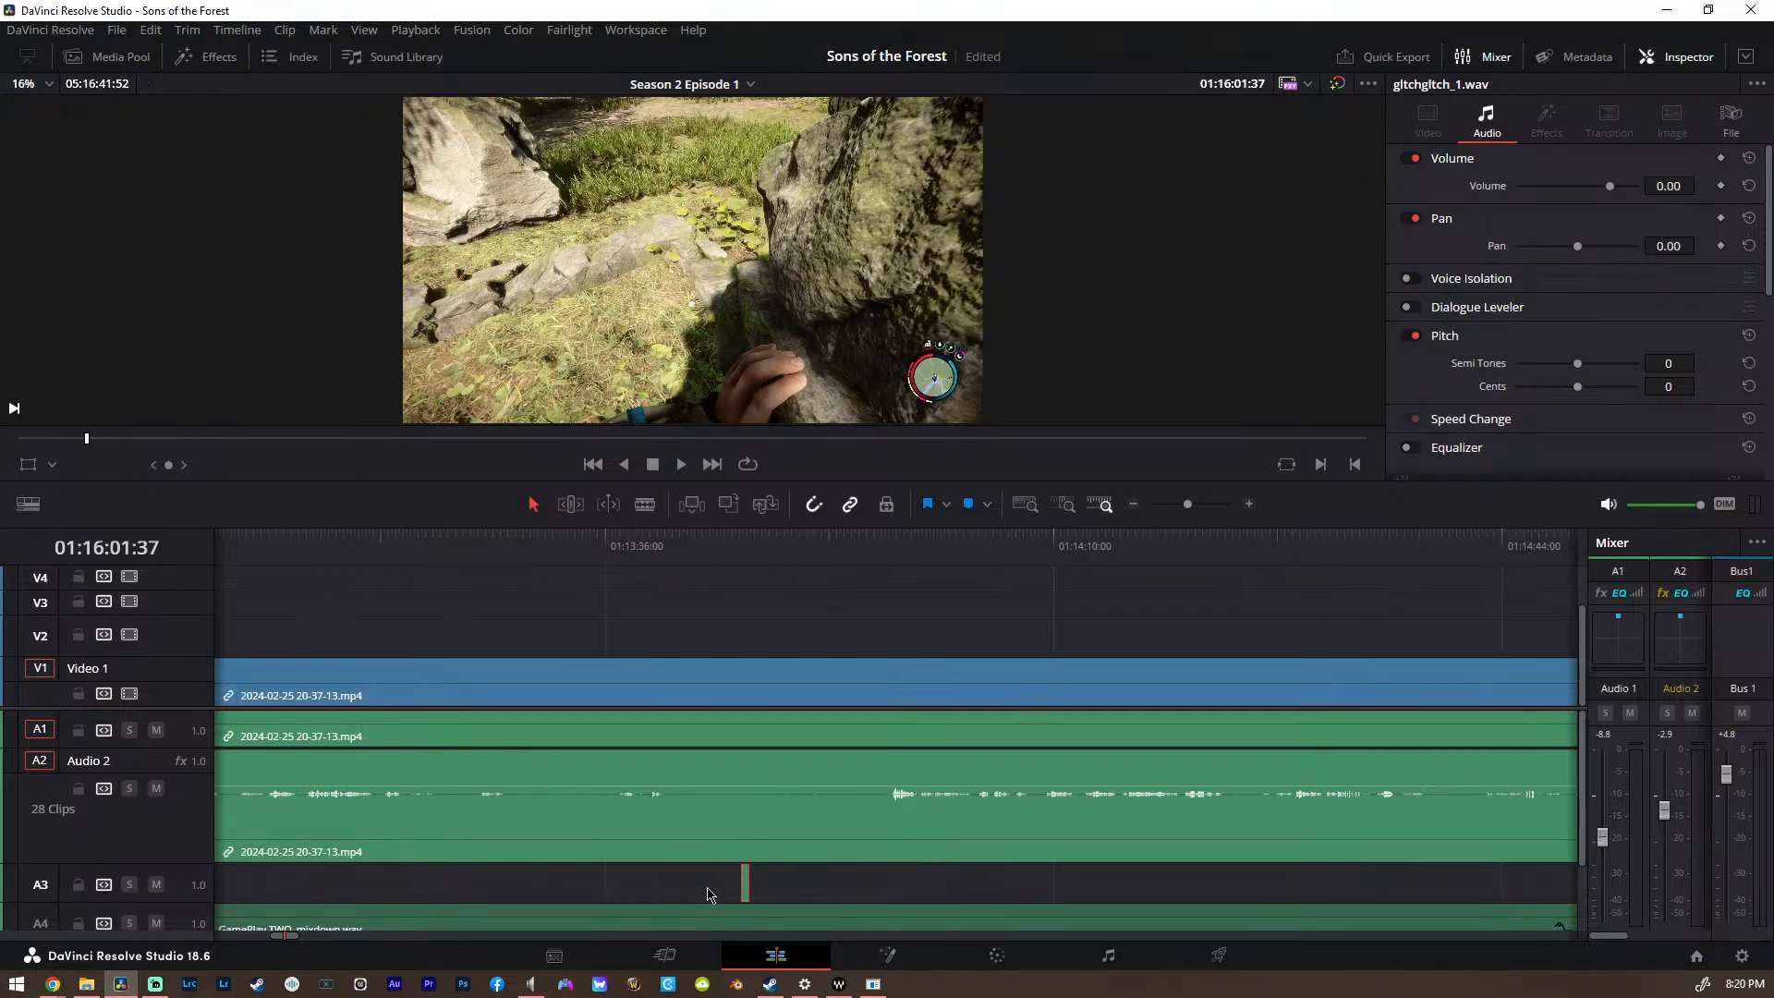
{"action": "scroll", "coordinate": [815, 881], "scroll_direction": "down", "scroll_amount": 2}
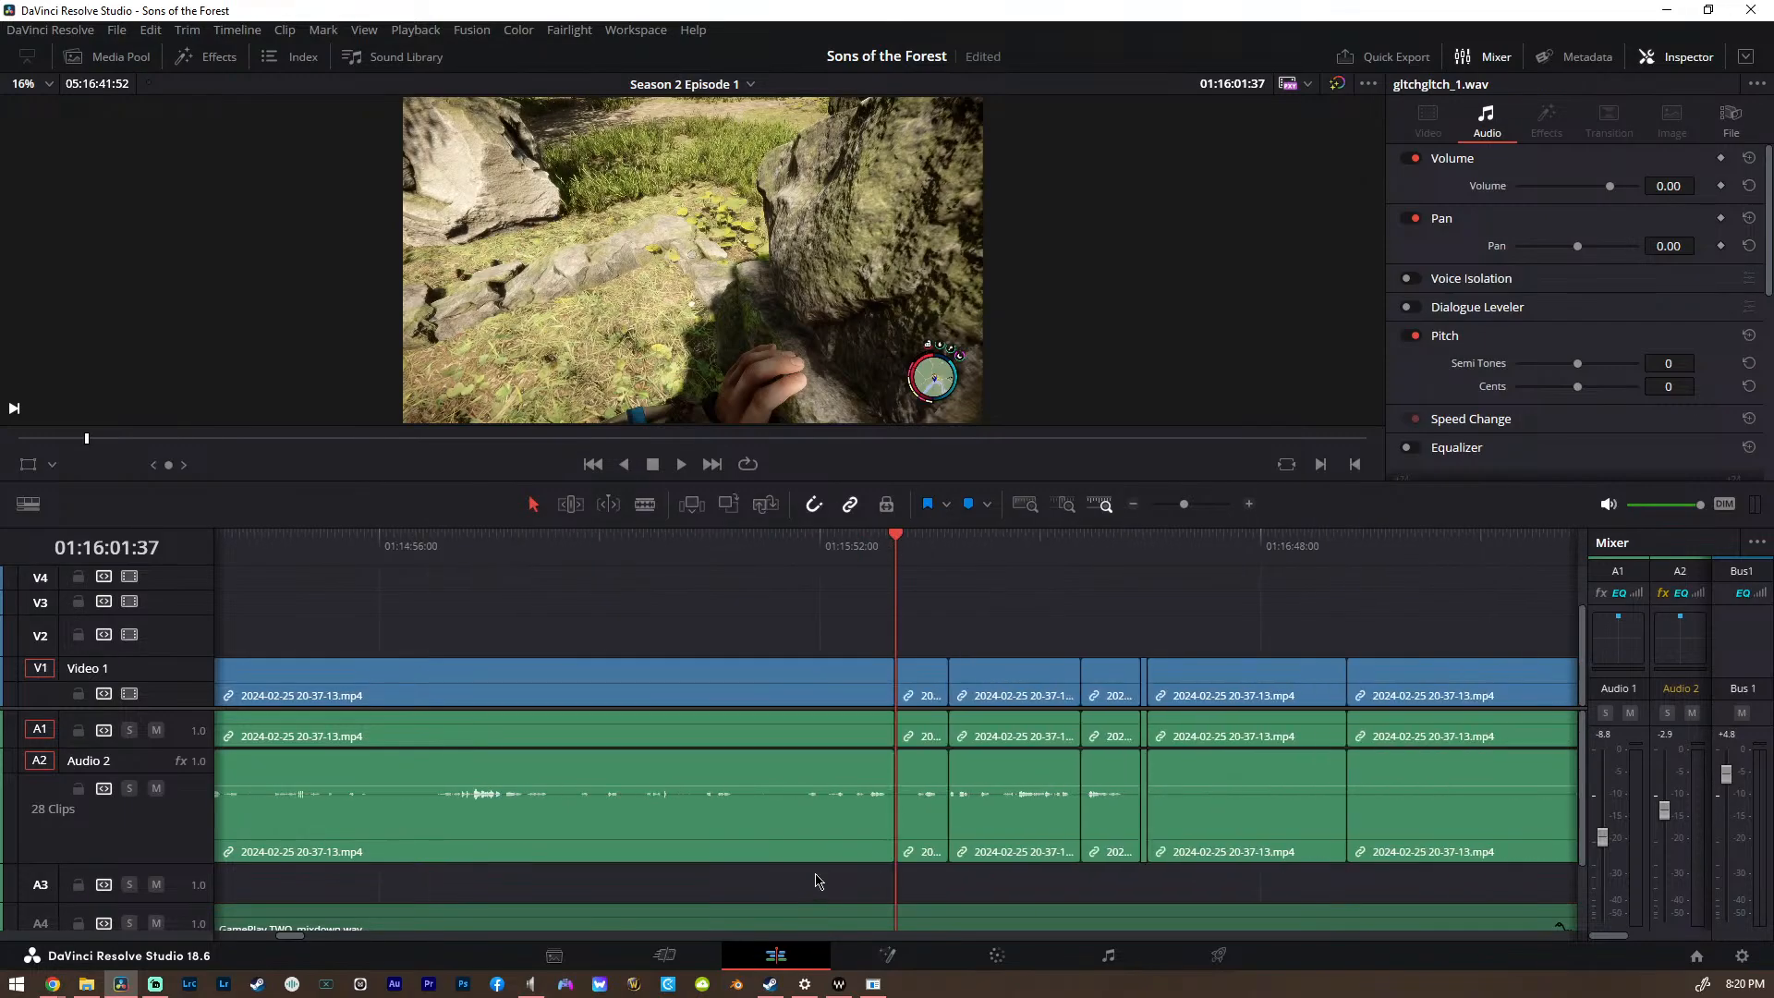
{"action": "key", "text": "Down"}
{"action": "key", "text": "Up"}
{"action": "scroll", "coordinate": [961, 822], "scroll_direction": "up", "scroll_amount": 2}
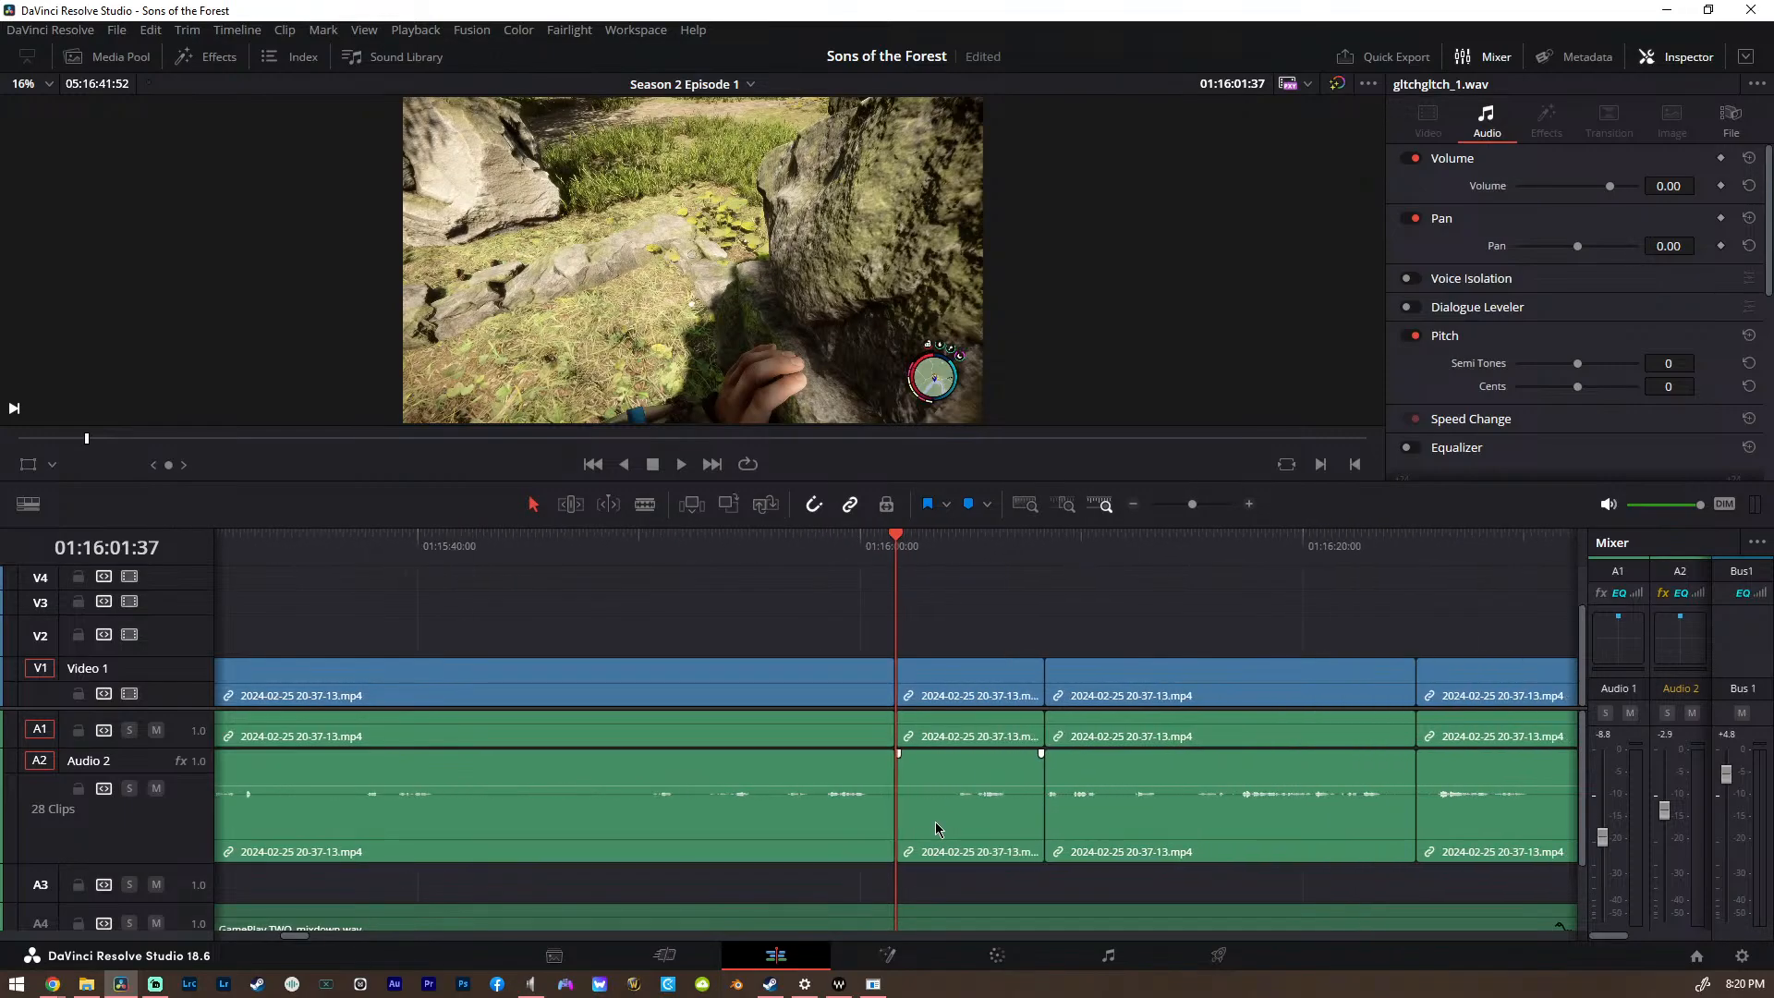
{"action": "scroll", "coordinate": [894, 851], "scroll_direction": "up", "scroll_amount": 3}
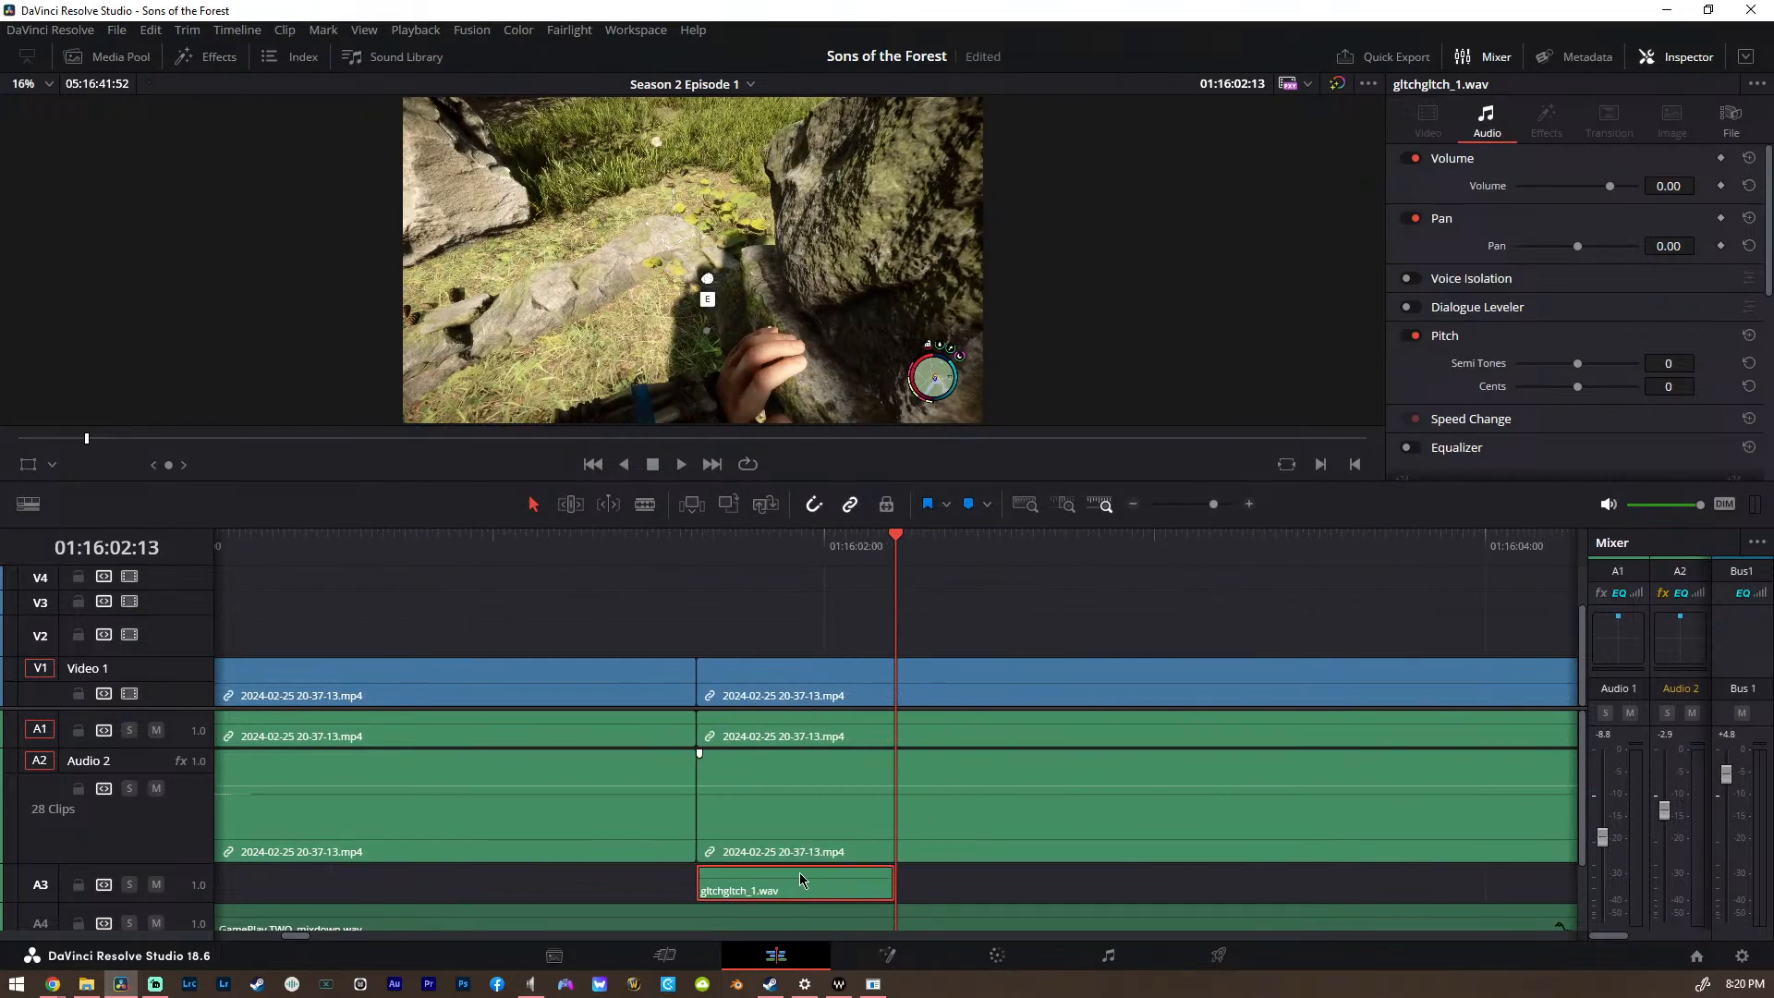
Shift the pasted gltchgltch_1.wav slightly earlier so it straddles the cut, and enlarge the Audio 3 track's height to see its waveform
{"action": "left_click_drag", "start_coordinate": [753, 893], "coordinate": [698, 894]}
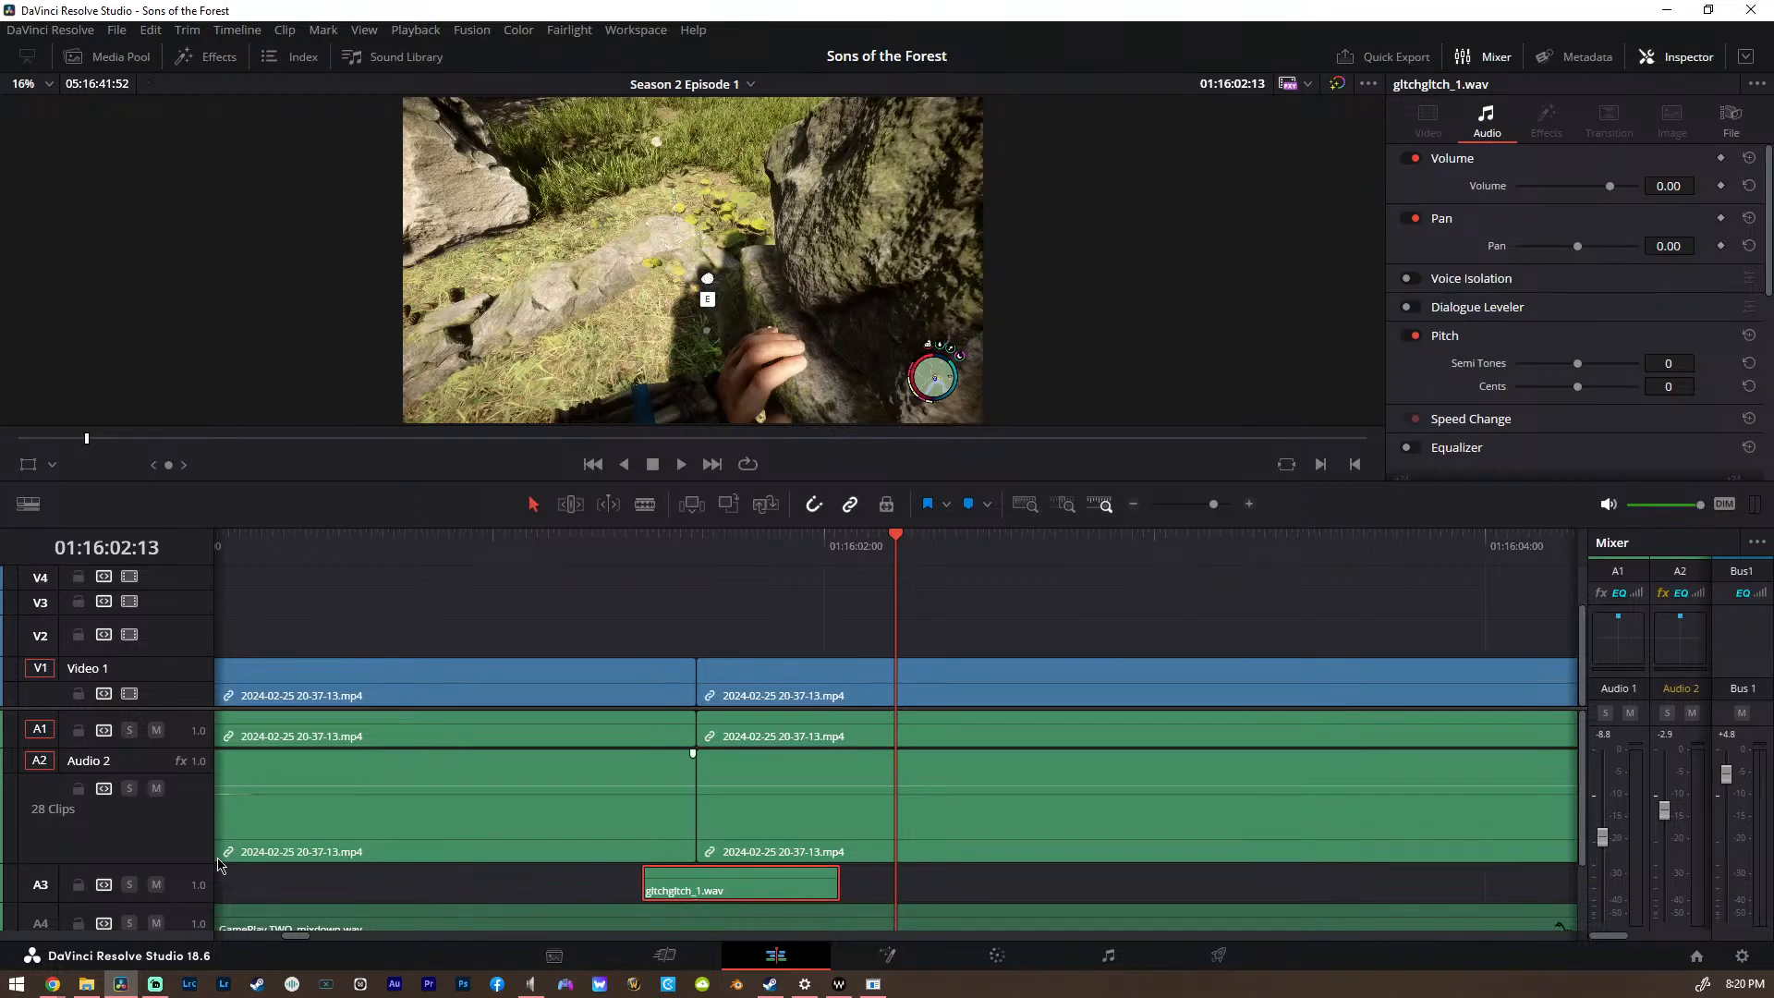
{"action": "mouse_move", "coordinate": [203, 857]}
{"action": "left_mouse_down"}
{"action": "mouse_move", "coordinate": [205, 772]}
{"action": "mouse_move", "coordinate": [217, 876]}
{"action": "left_mouse_up"}
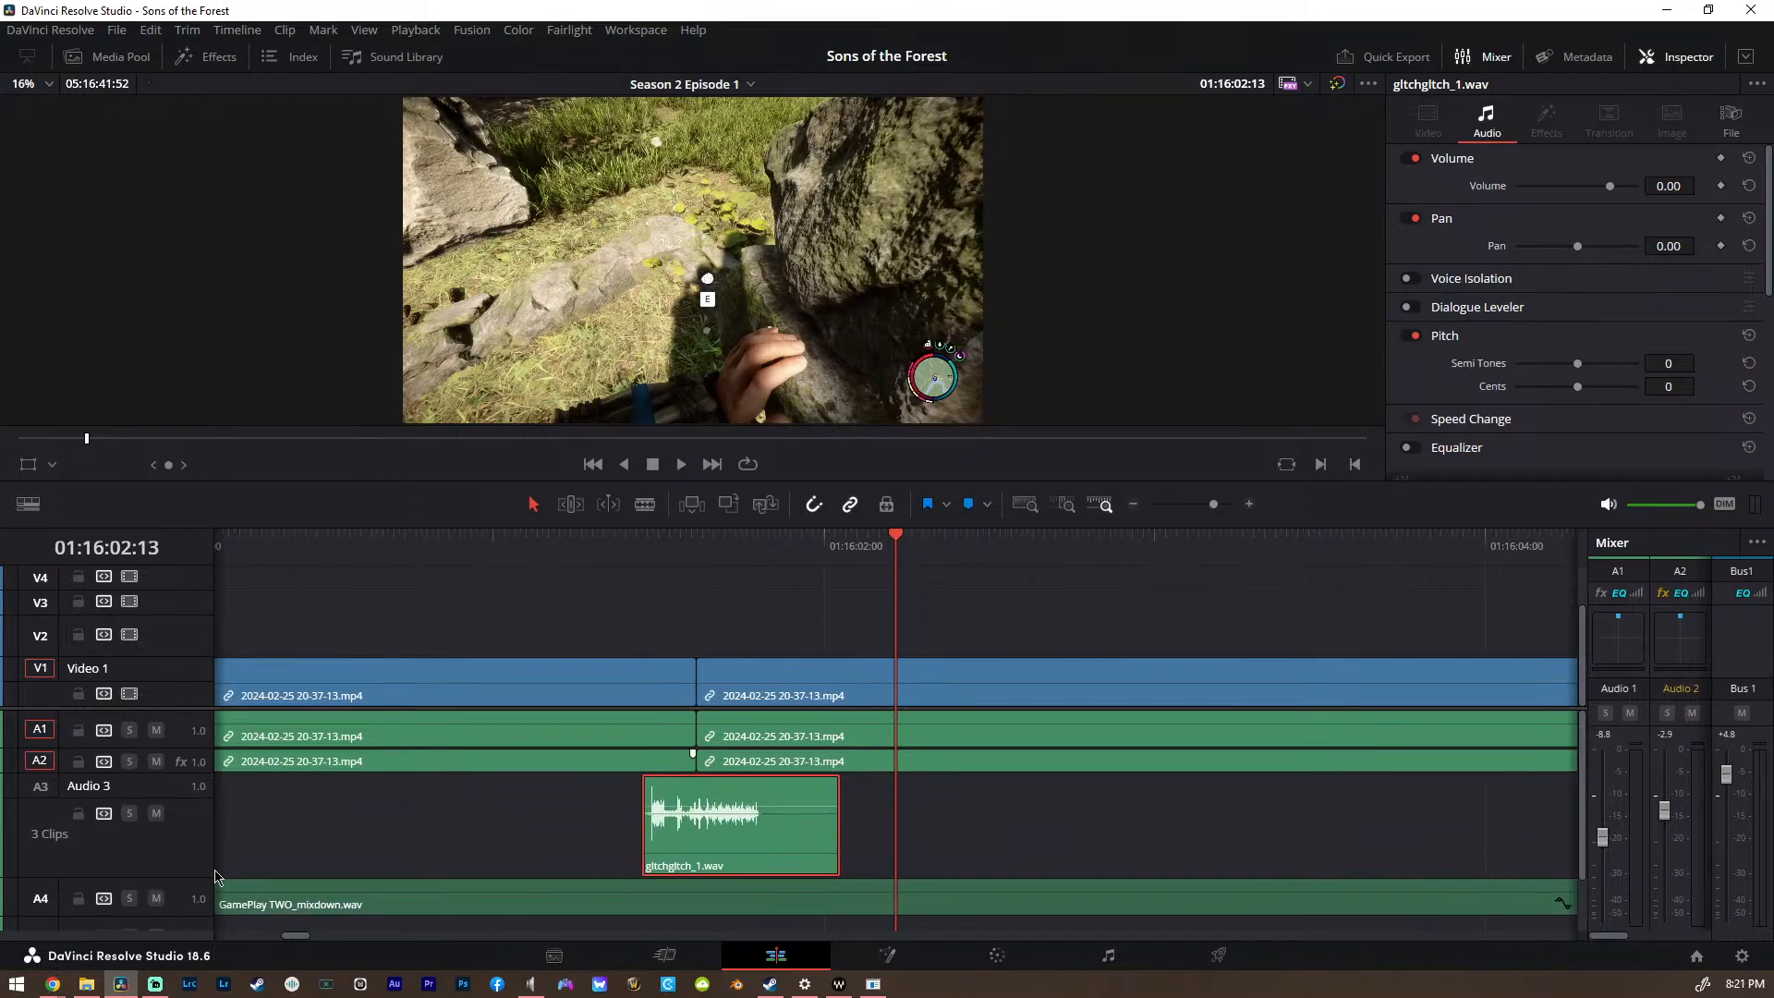
{"action": "left_click", "coordinate": [657, 536]}
{"action": "key", "text": "space"}
{"action": "key", "text": "space"}
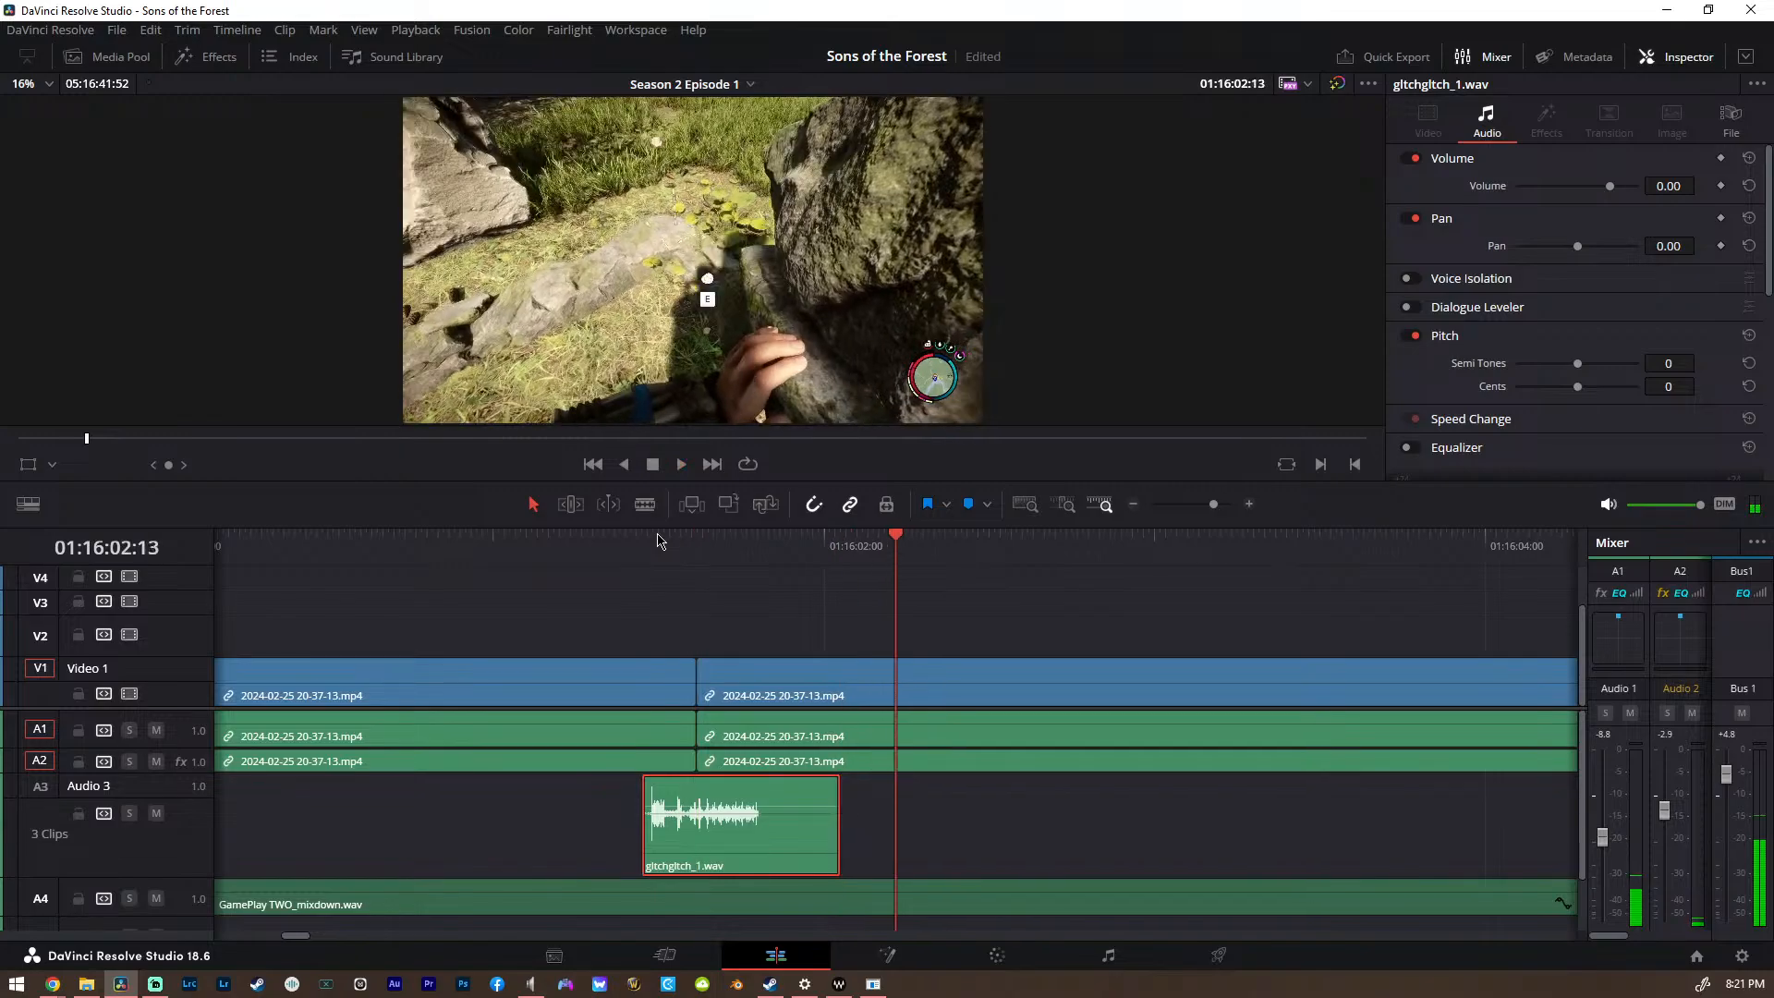
Add the Block Glitch transition to the Video 1 cut at 01:16:01:37 and preview it with the glitch sound
{"action": "left_click", "coordinate": [199, 56]}
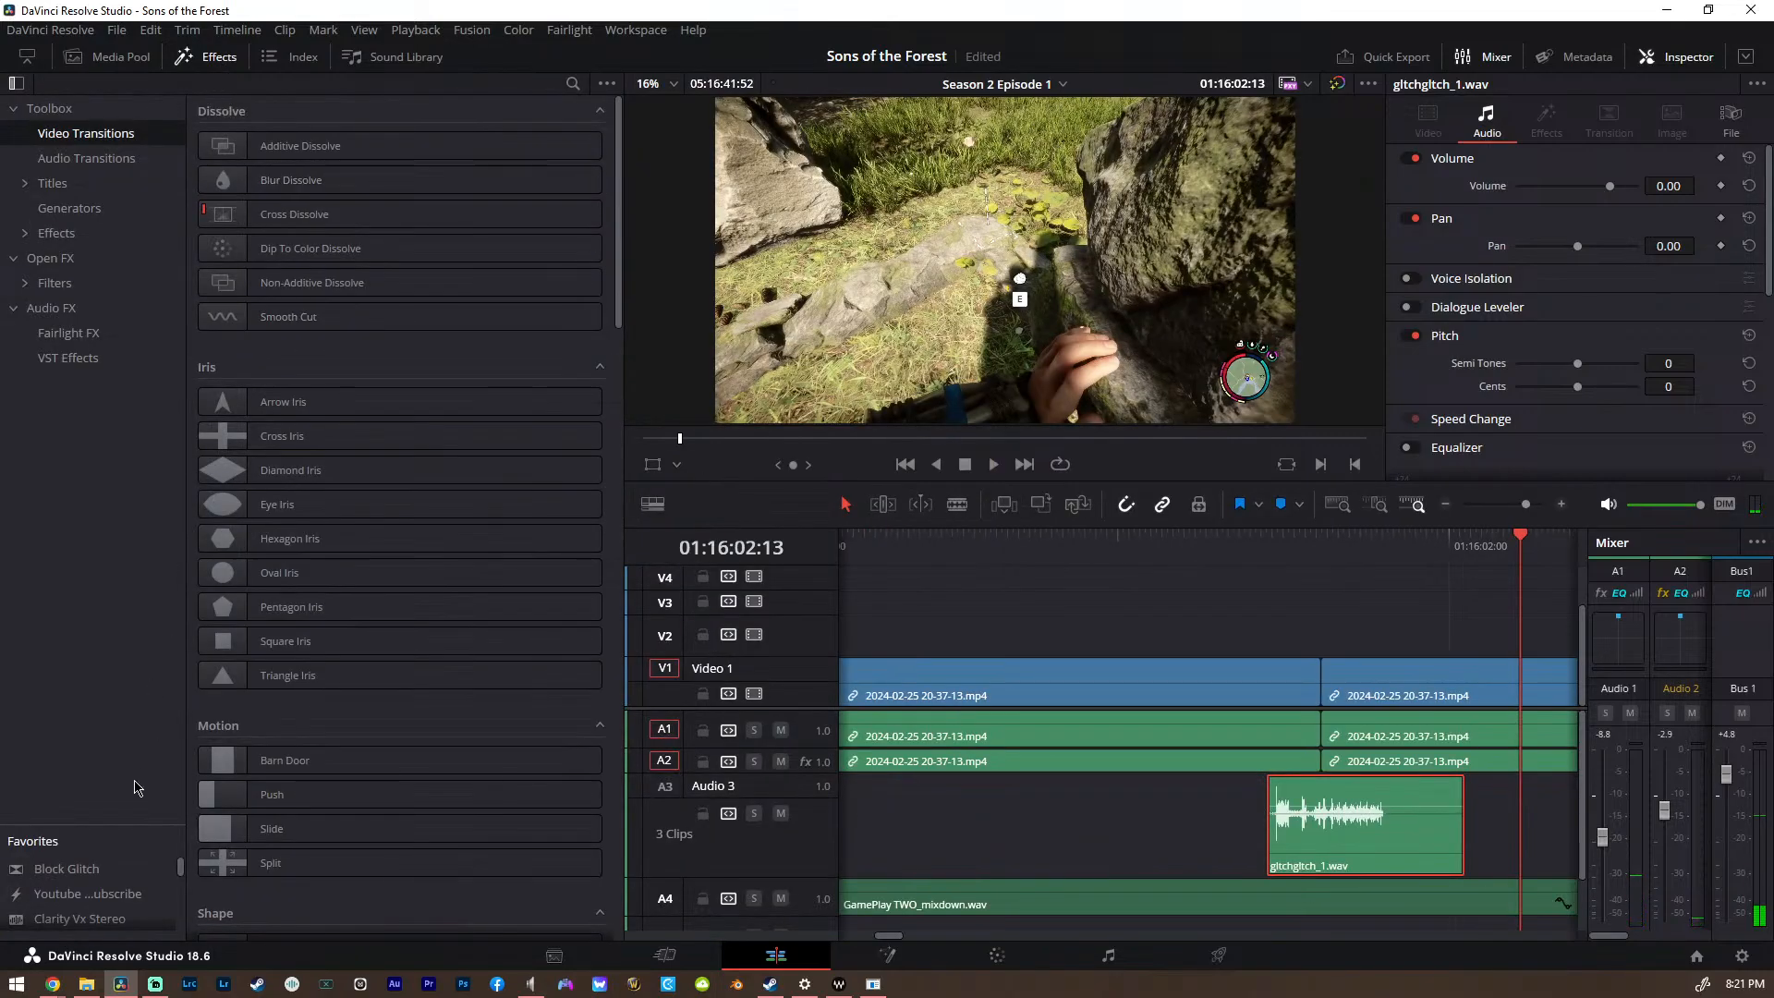
{"action": "left_click_drag", "start_coordinate": [51, 871], "coordinate": [1312, 672]}
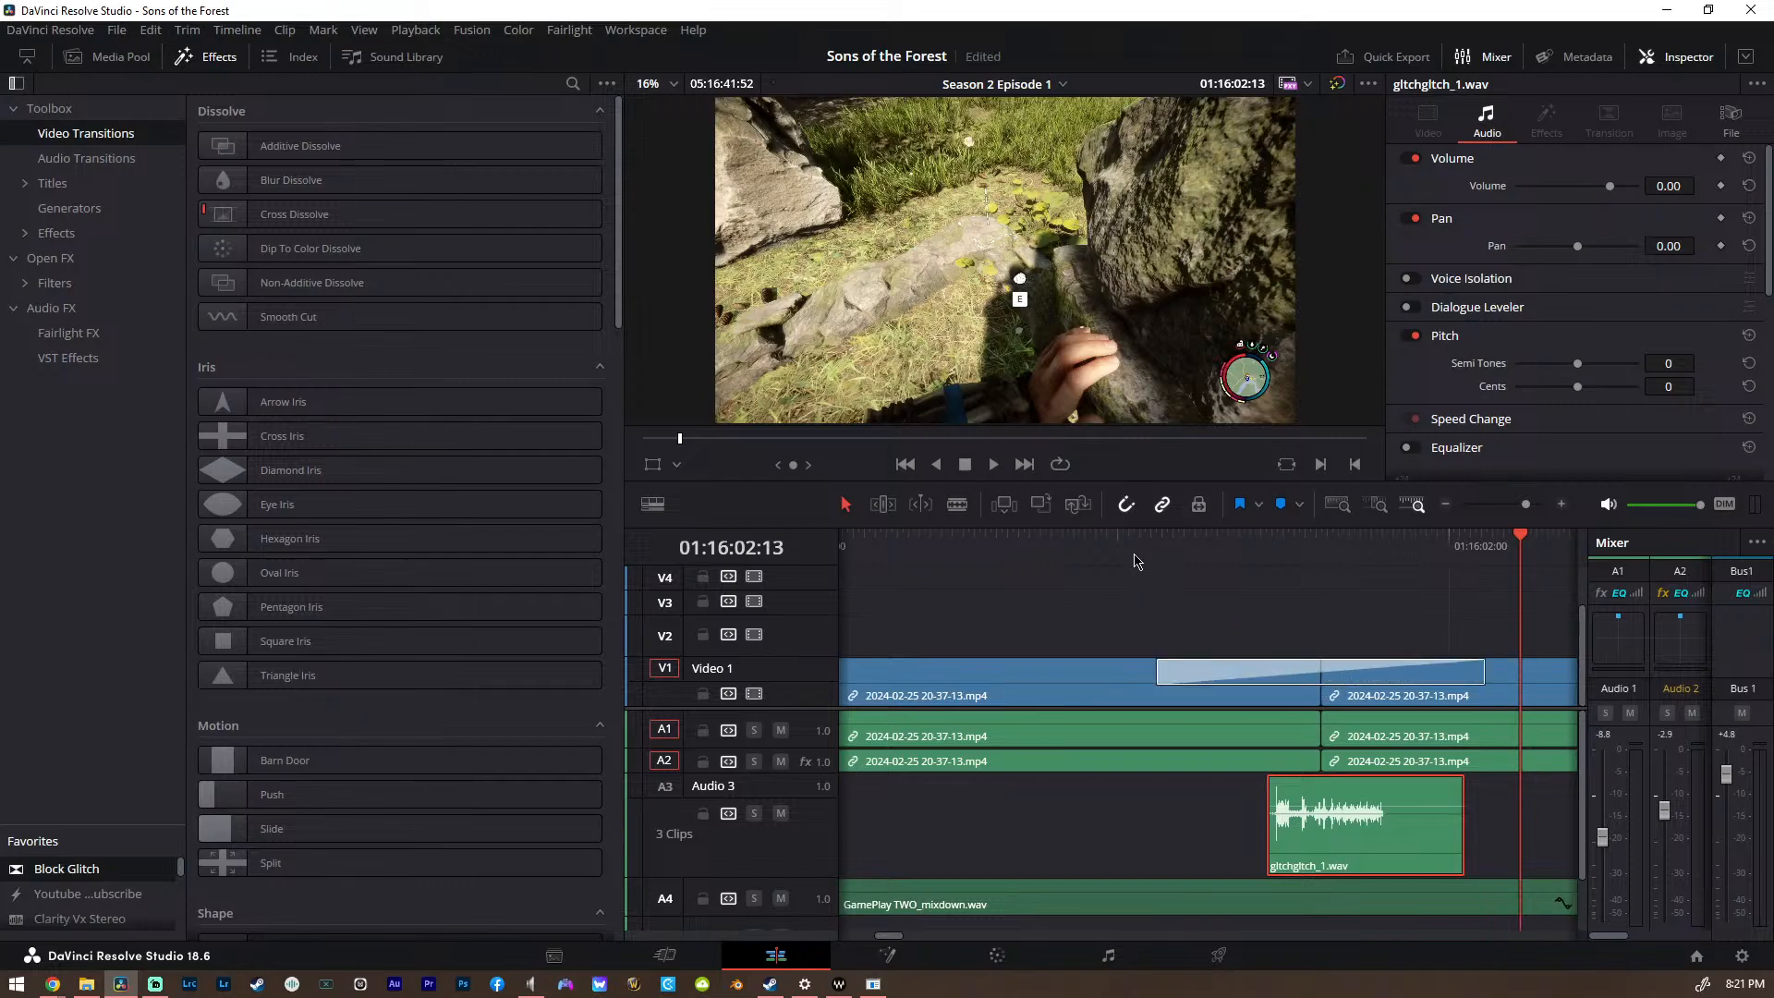
{"action": "left_click", "coordinate": [1134, 553]}
{"action": "key", "text": "space"}
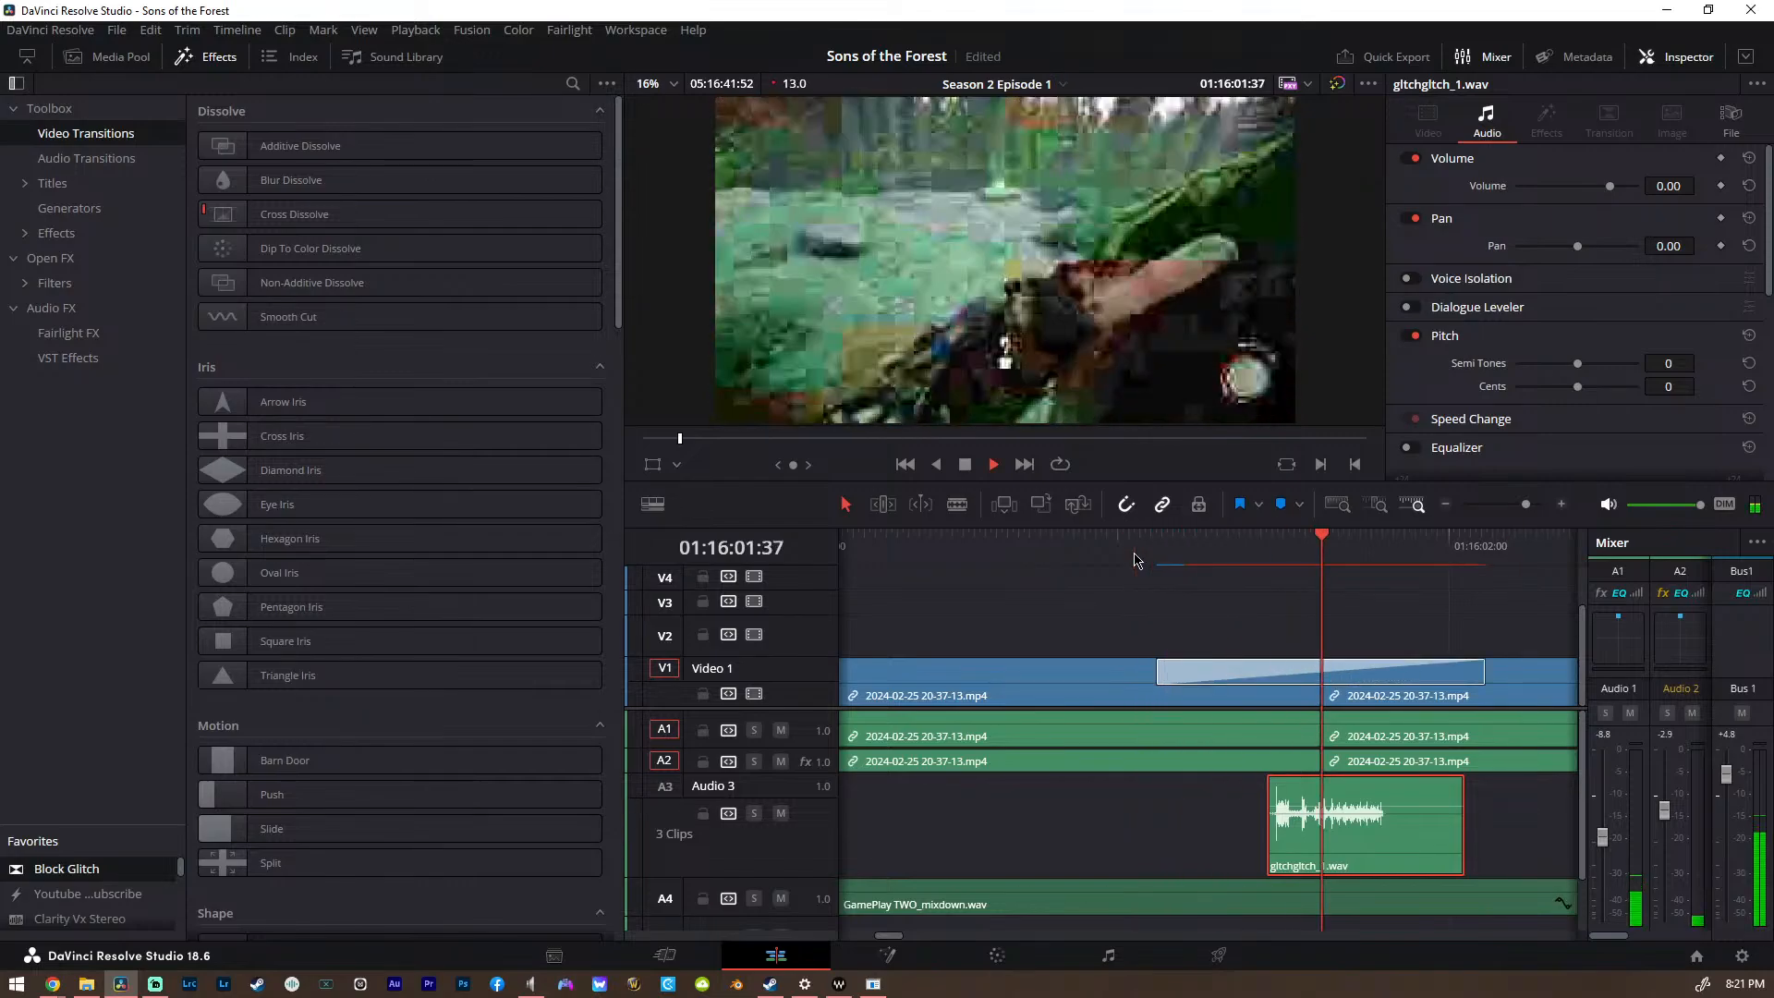
{"action": "key", "text": "space"}
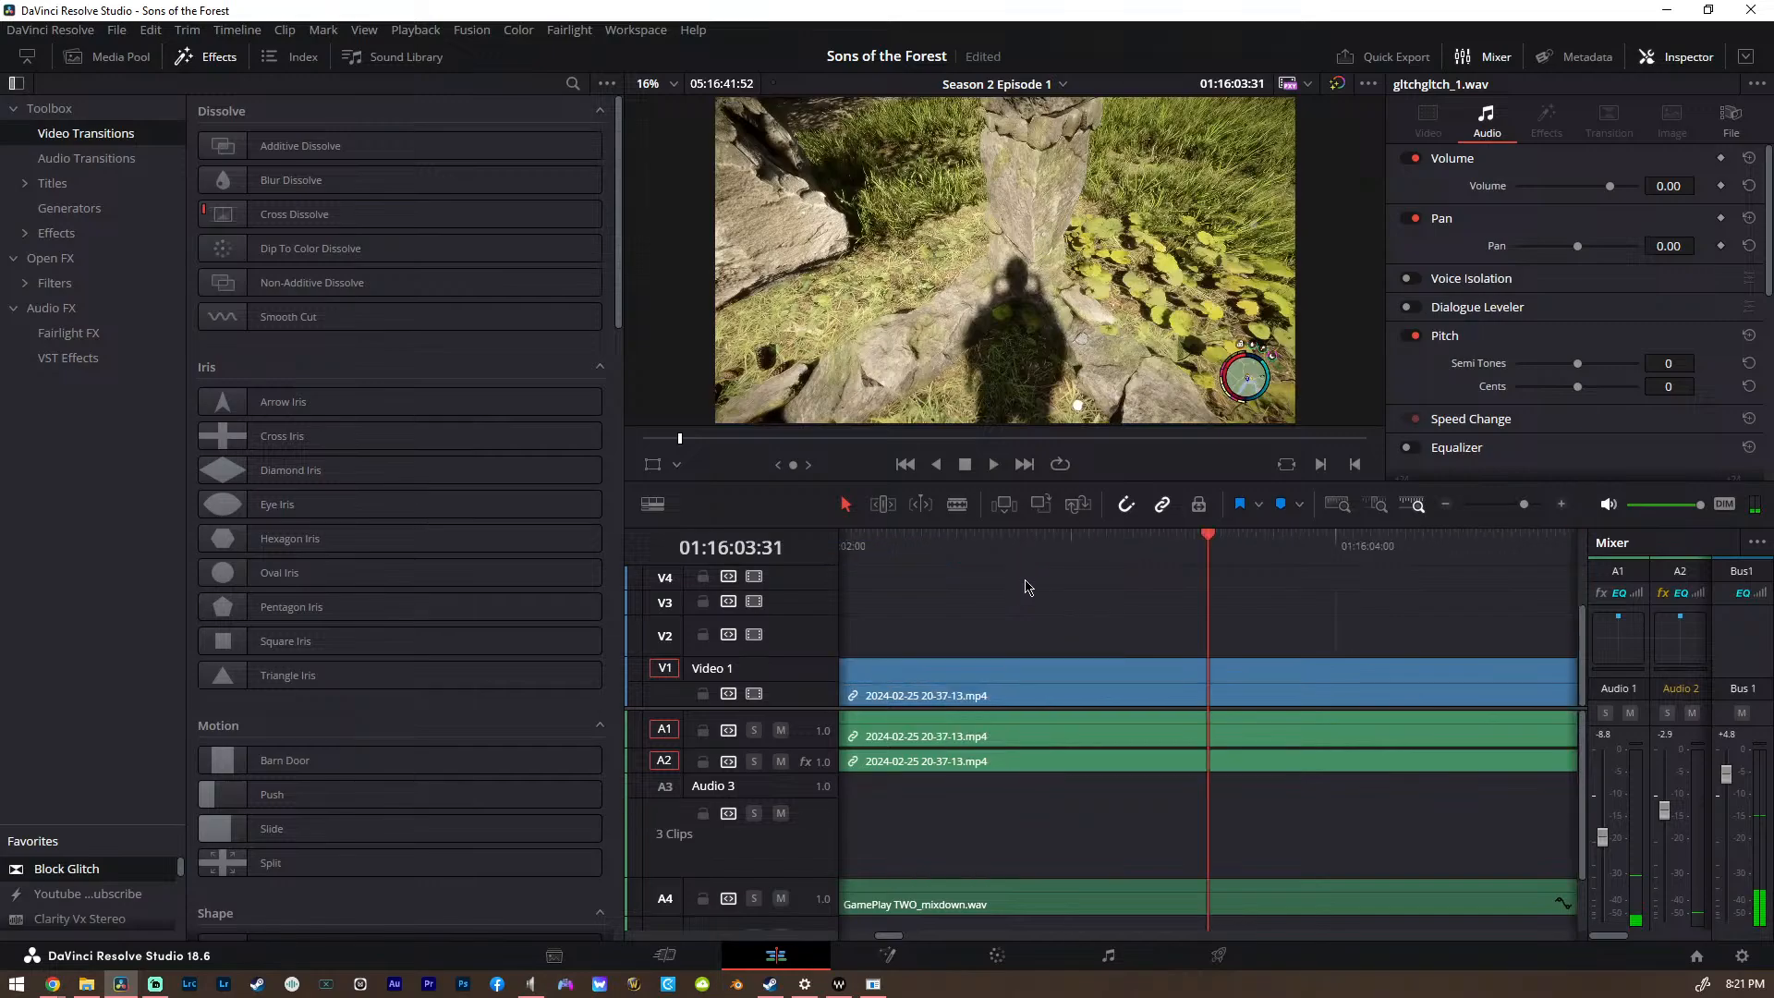
Replay the Block Glitch transition from 01:16:01:00 to check its timing against the glitch sound, stopping at 01:16:02:56
{"action": "scroll", "coordinate": [1025, 593], "scroll_direction": "left", "scroll_amount": 2}
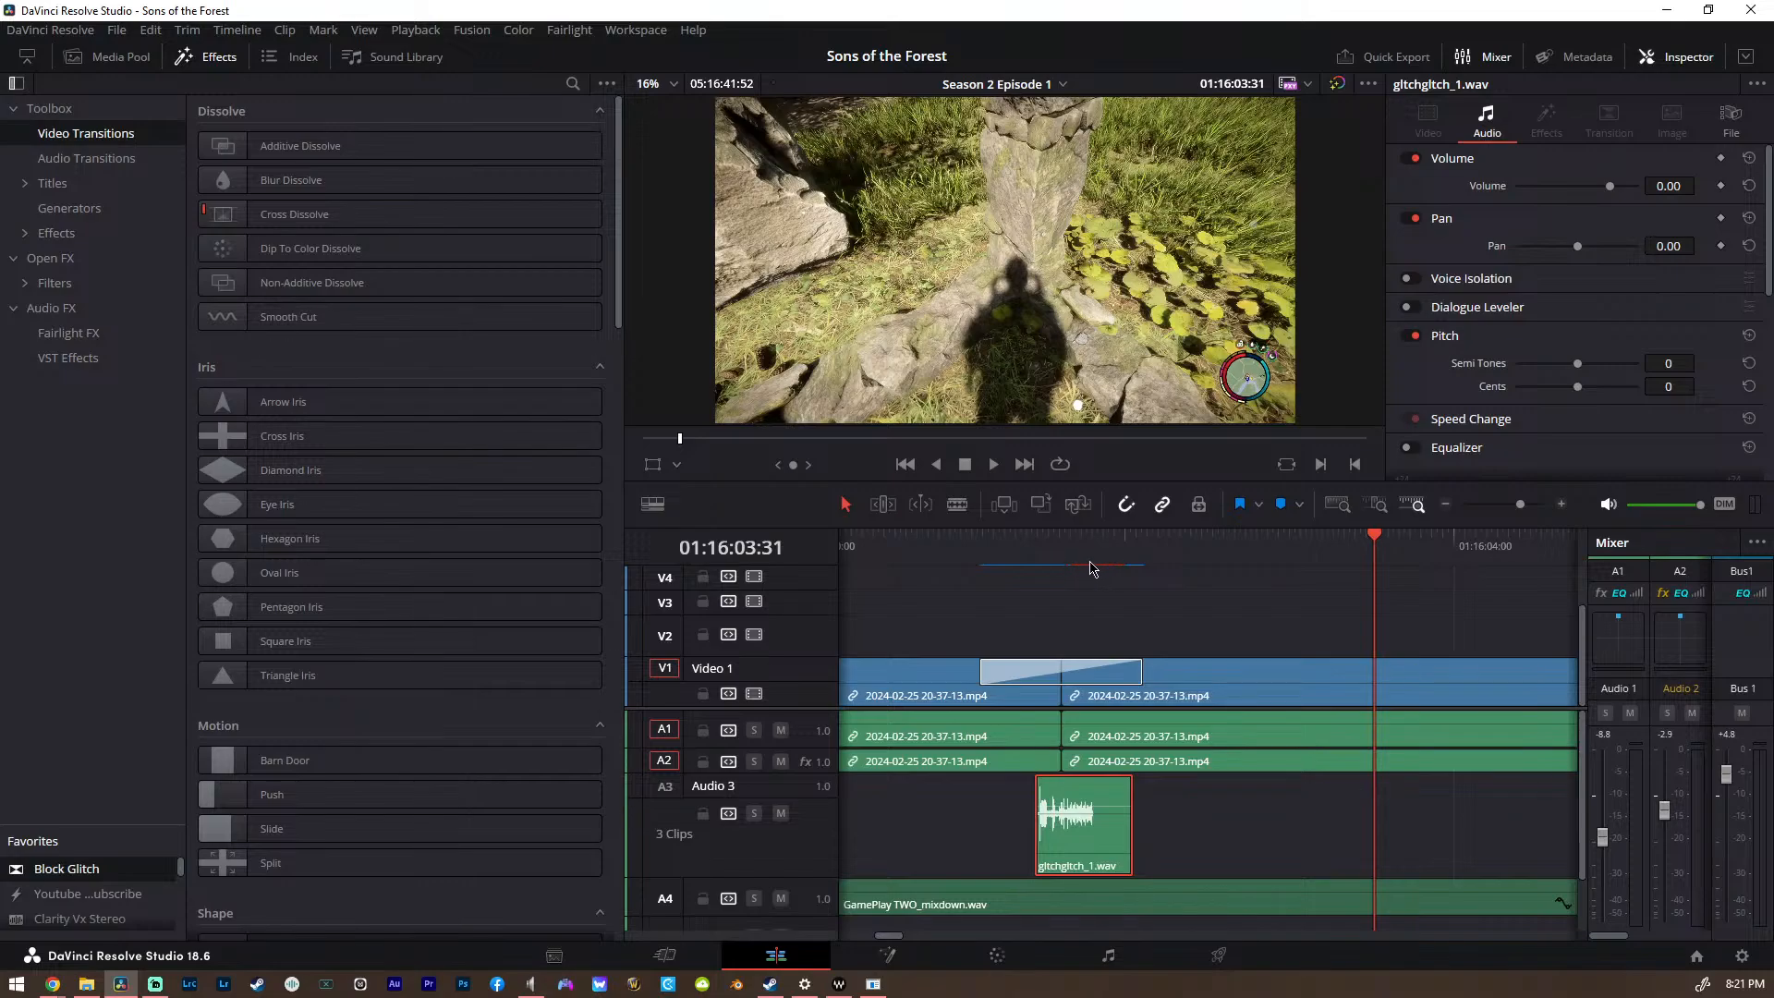
{"action": "left_click", "coordinate": [961, 567]}
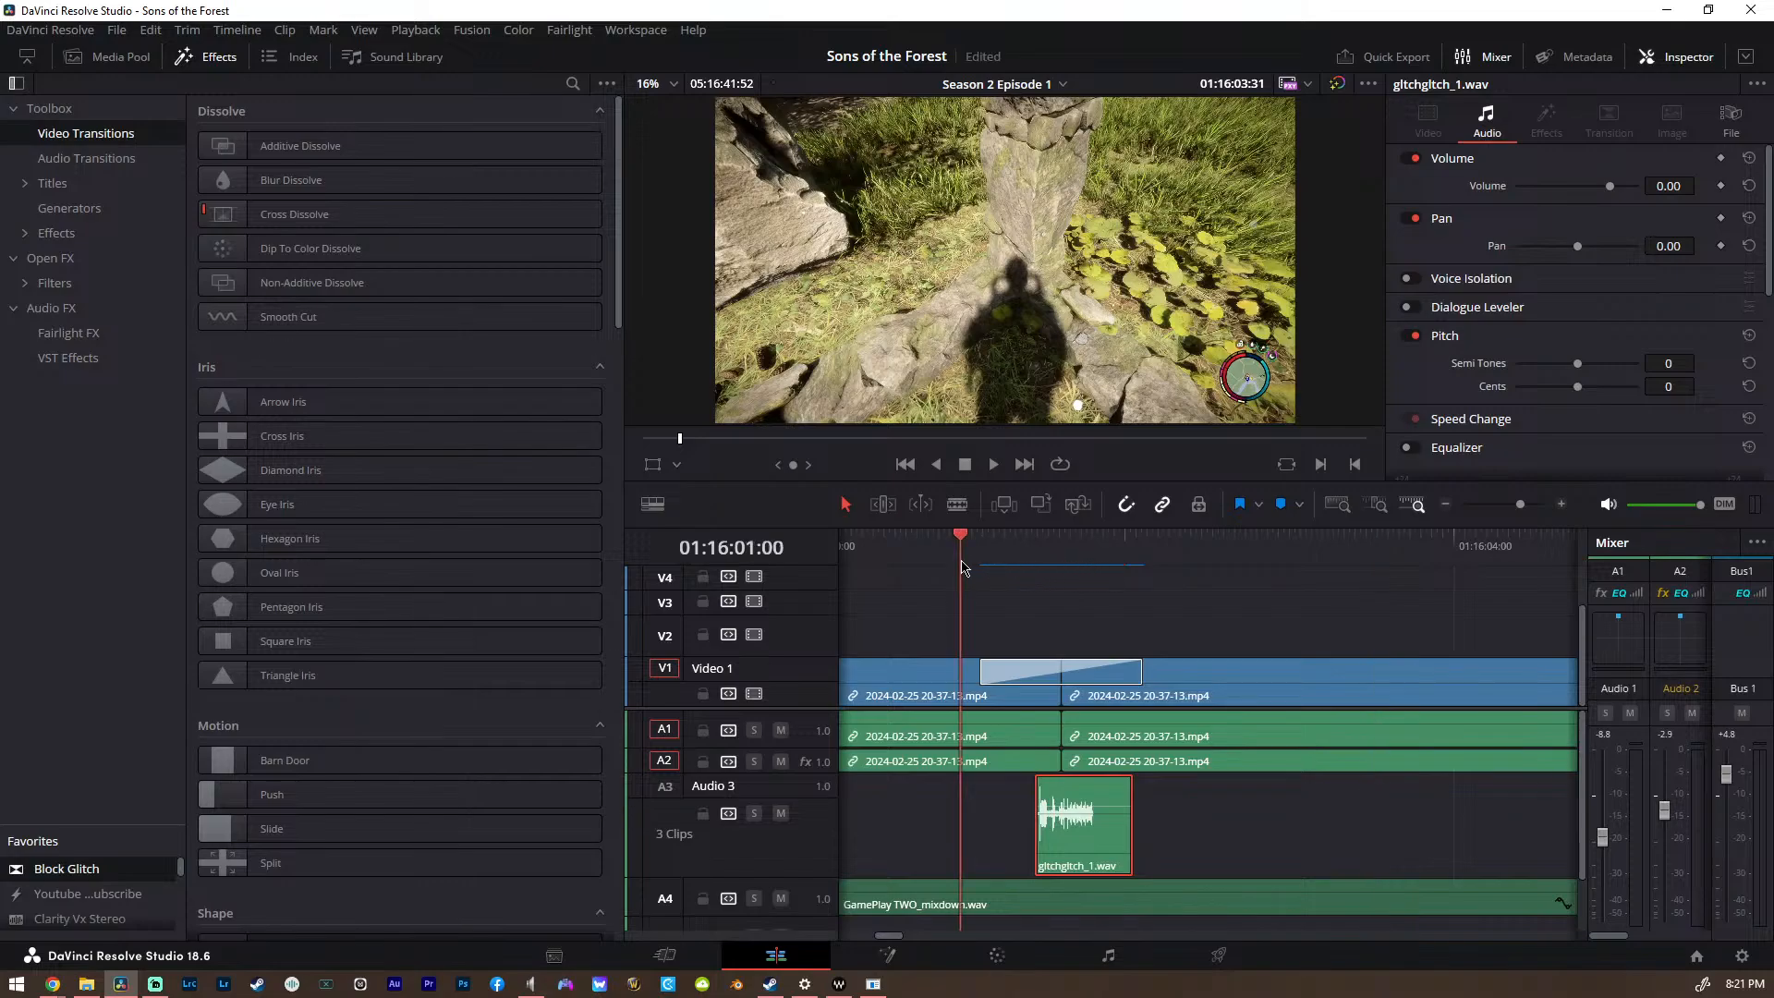
{"action": "key", "text": "space"}
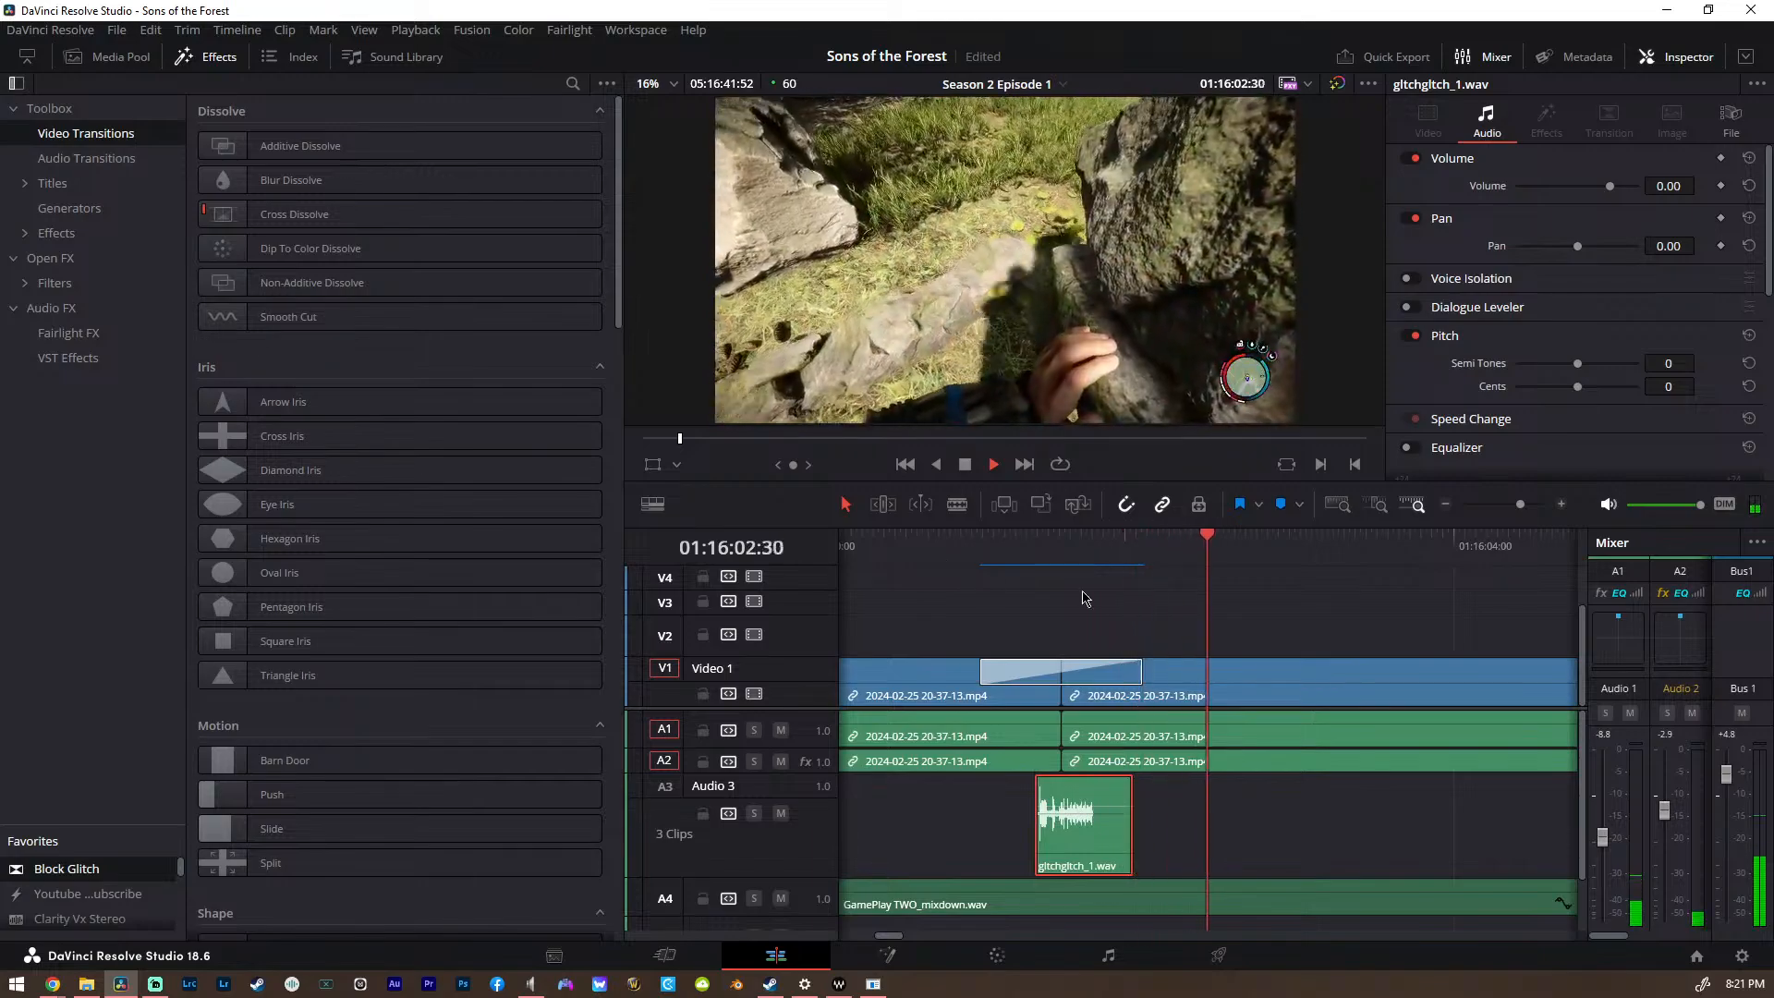
{"action": "key", "text": "space"}
{"action": "scroll", "coordinate": [1023, 622], "scroll_direction": "down", "scroll_amount": 2}
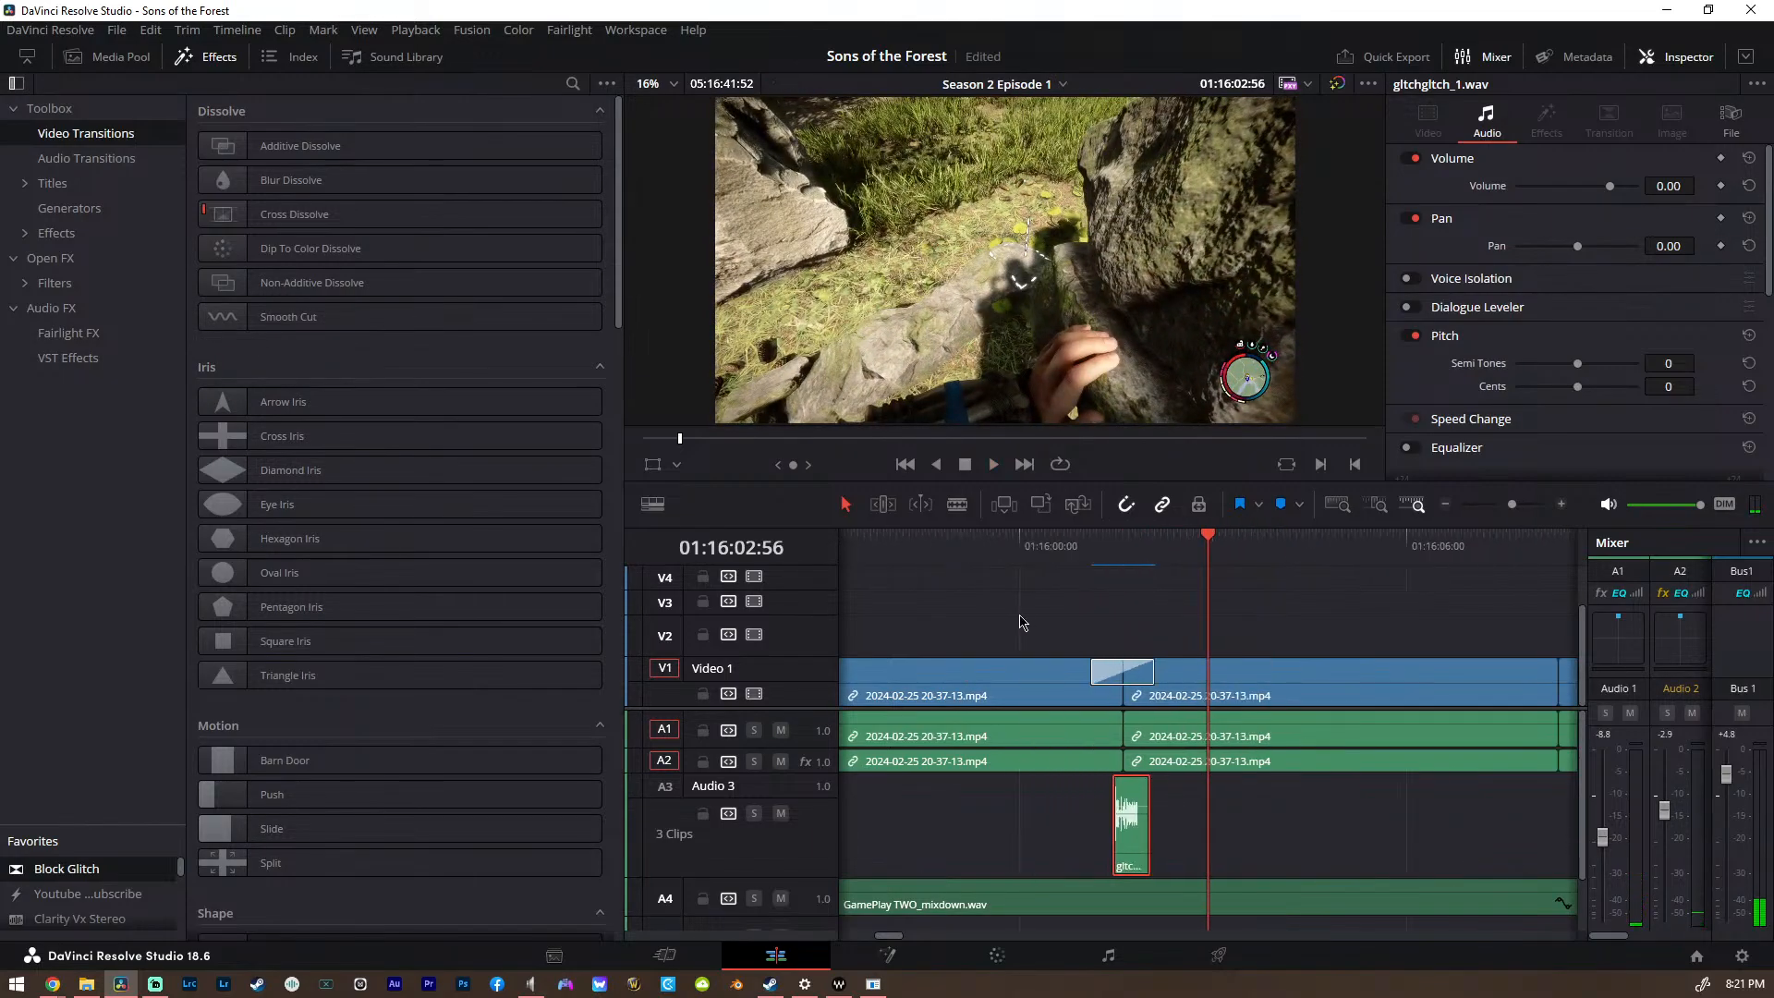
Paste gltchgltch_1.wav on A3 at the 01:16:08:22 cut, shift it slightly earlier to straddle the cut, and add Block Glitch above it
{"action": "key", "text": "Down"}
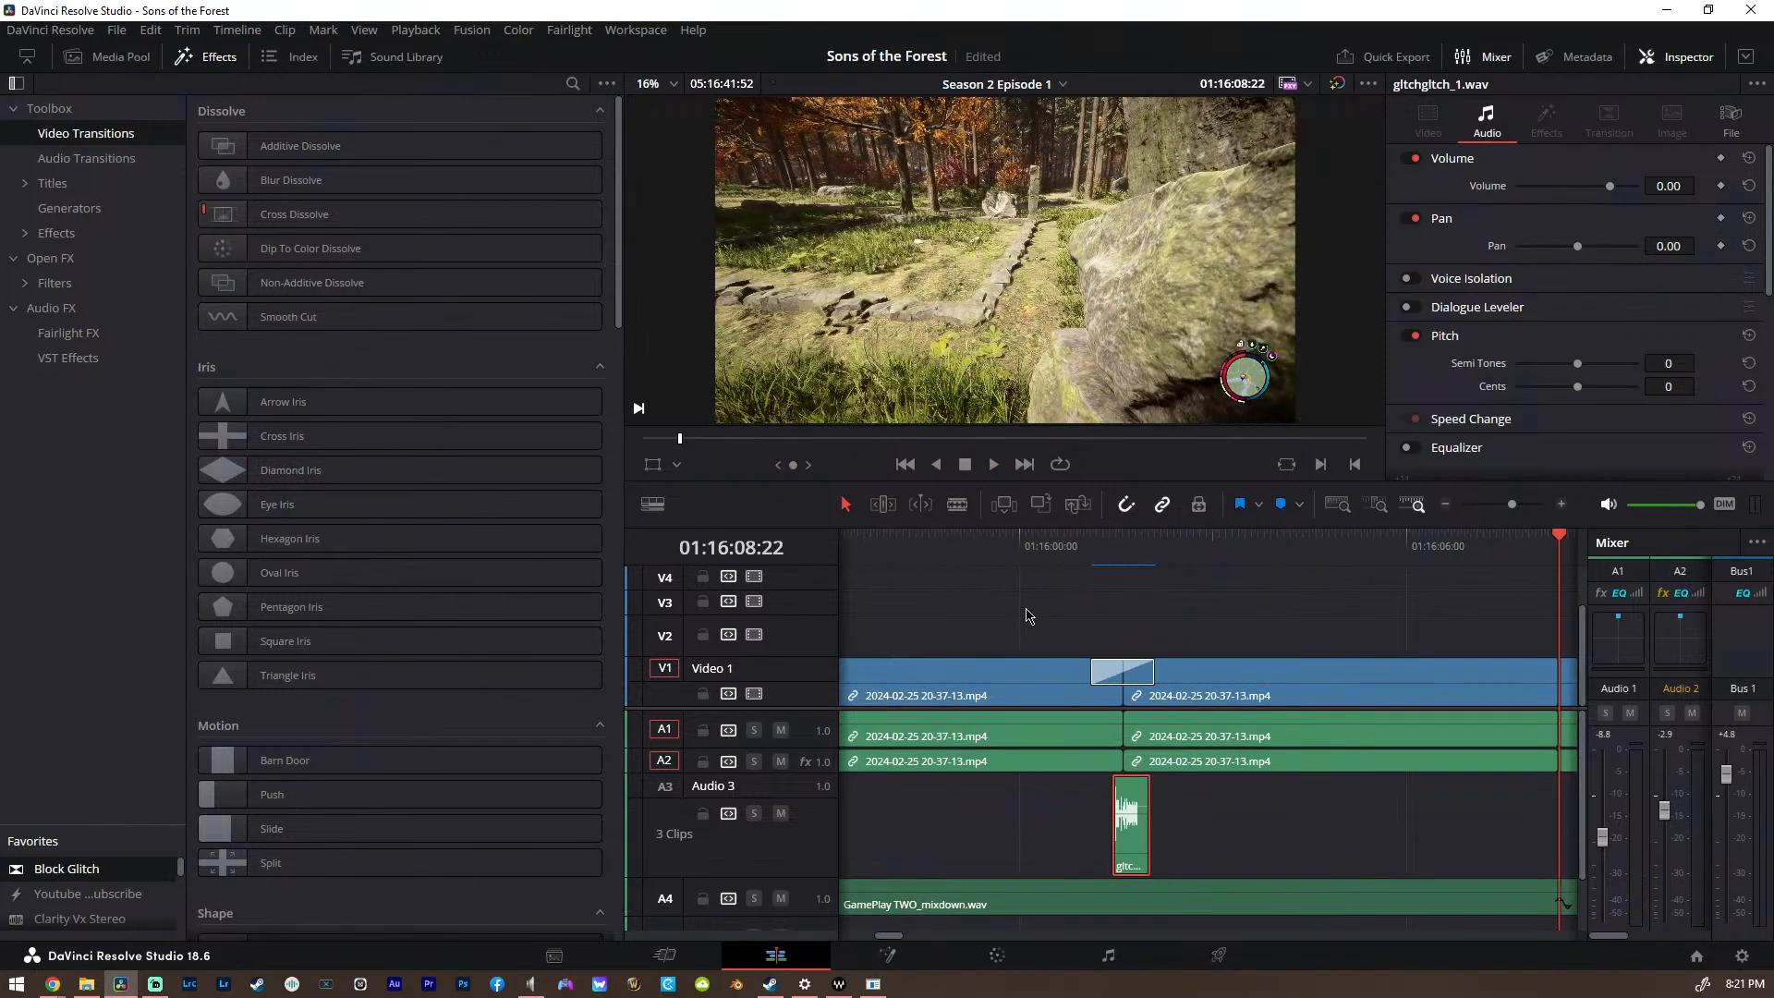
{"action": "key", "text": "ctrl+v"}
{"action": "scroll", "coordinate": [1028, 617], "scroll_direction": "up", "scroll_amount": 2}
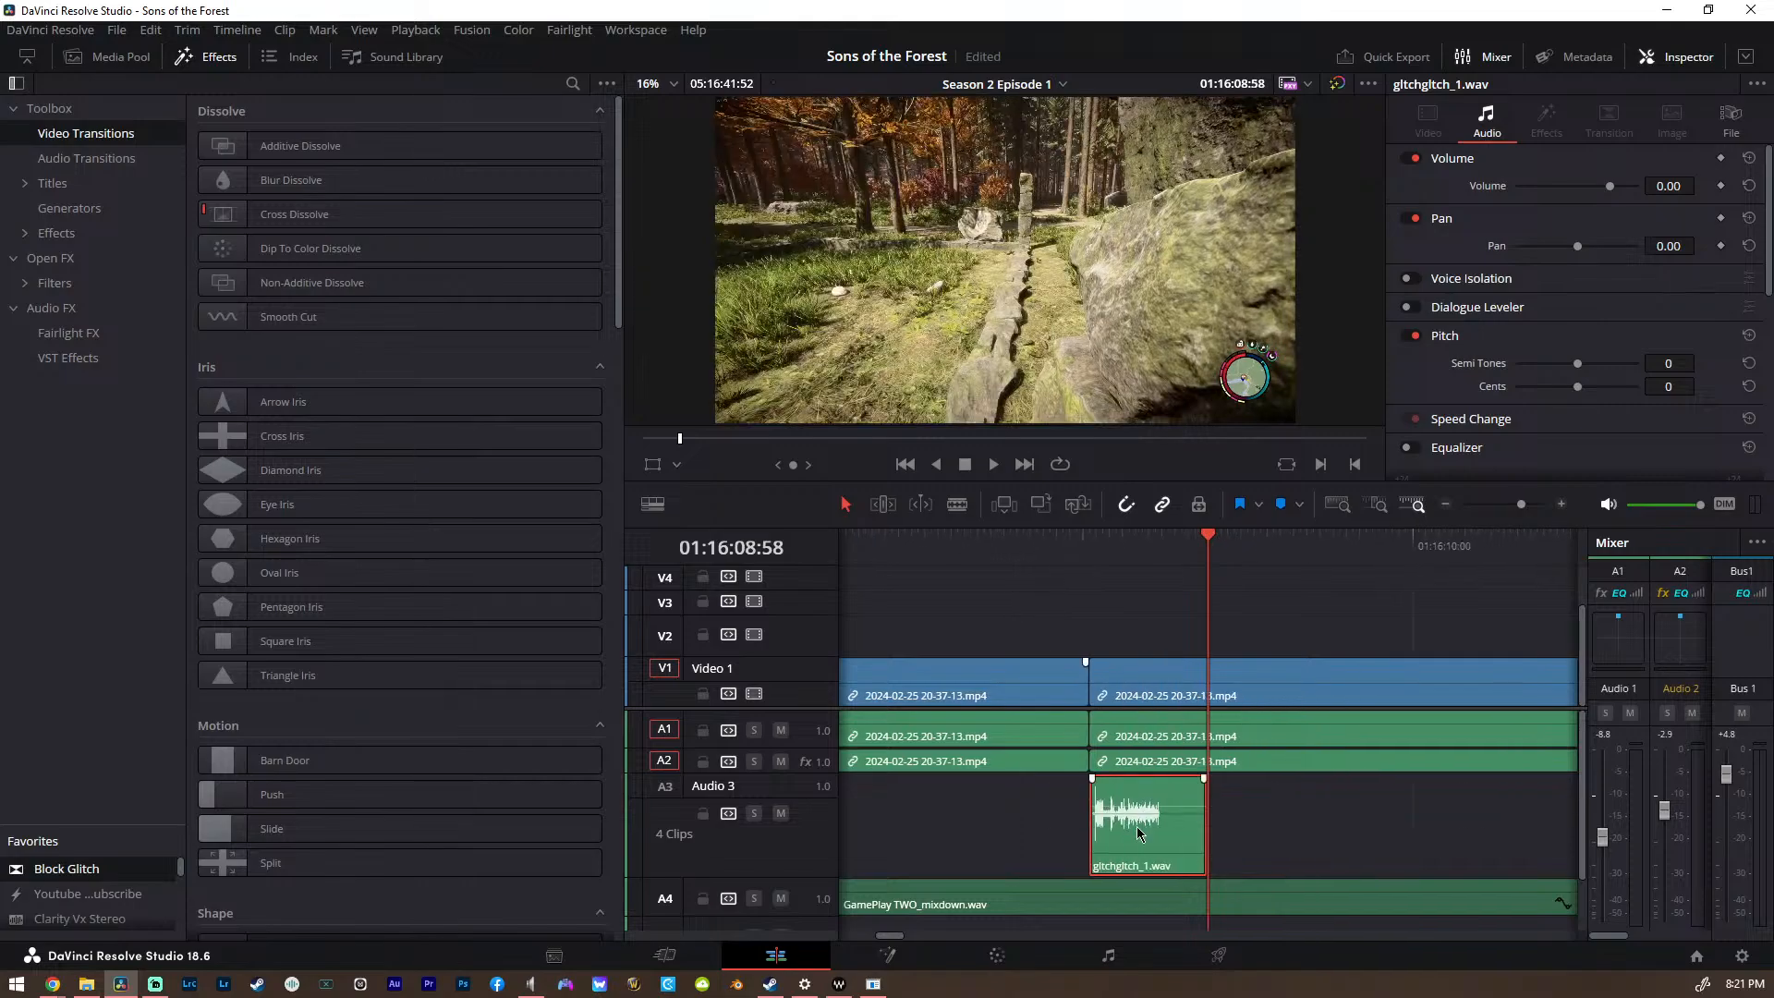
{"action": "mouse_move", "coordinate": [1138, 832]}
{"action": "left_mouse_down"}
{"action": "mouse_move", "coordinate": [1106, 832]}
{"action": "mouse_move", "coordinate": [1152, 799]}
{"action": "left_mouse_up"}
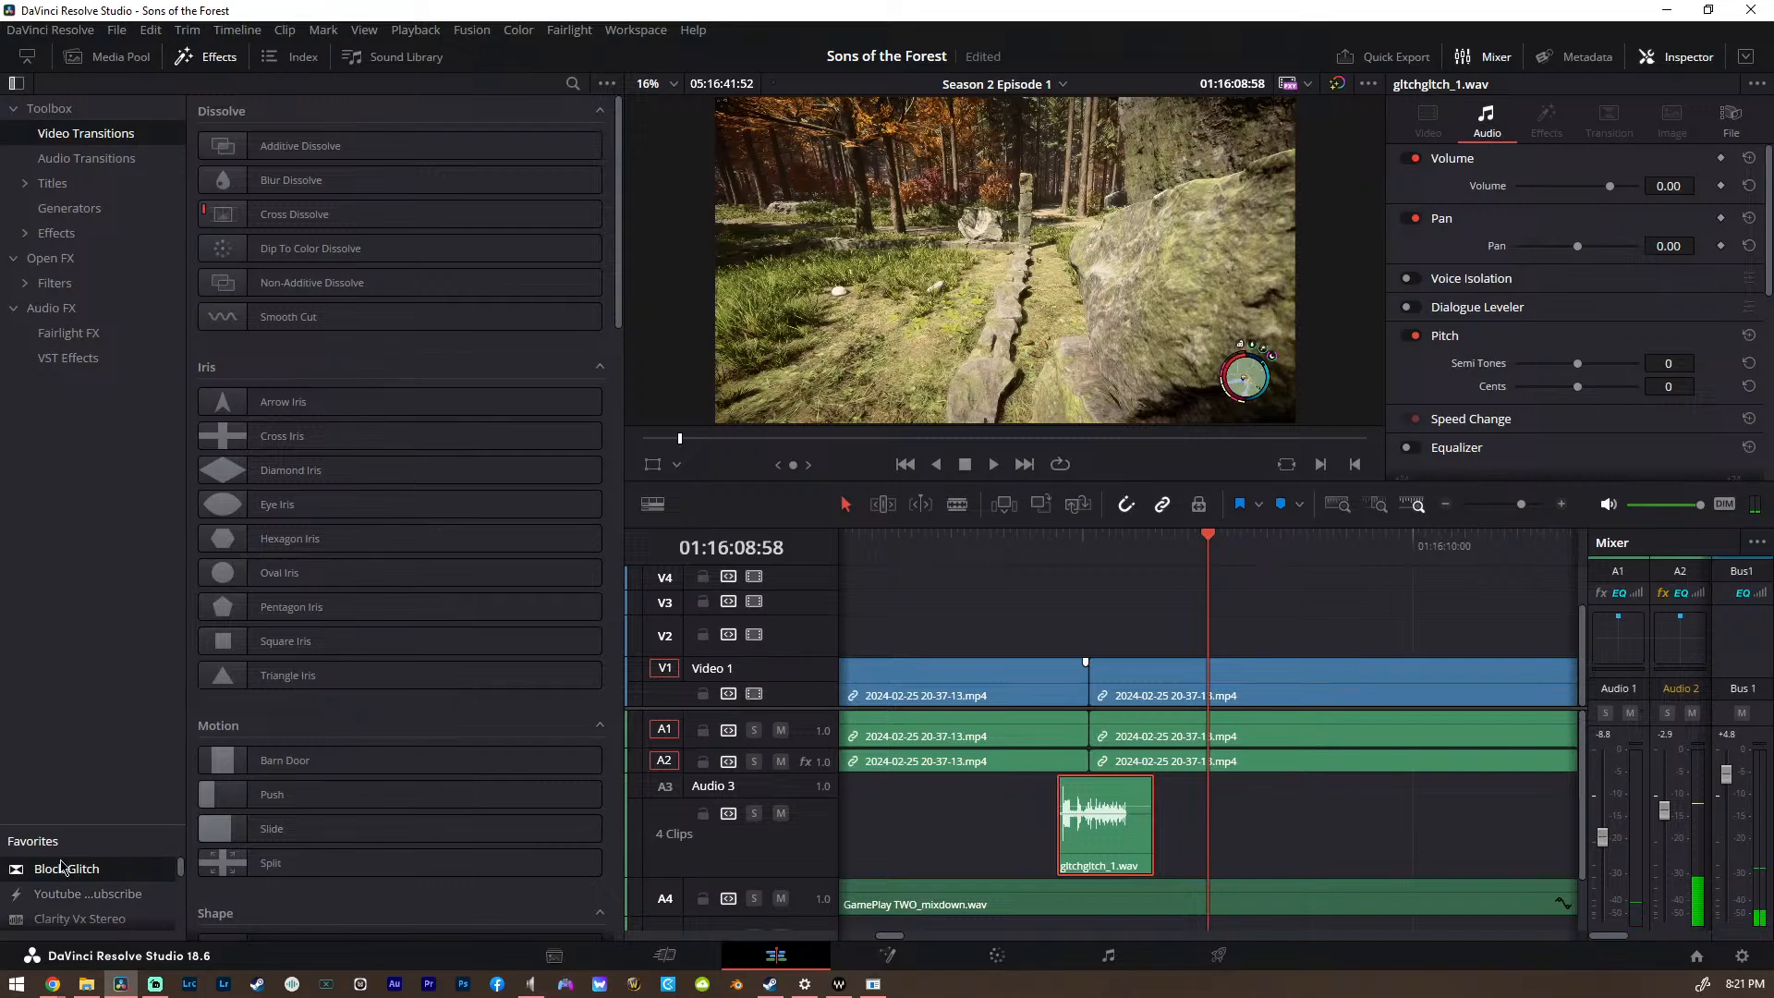
{"action": "left_click_drag", "start_coordinate": [65, 869], "coordinate": [1079, 664]}
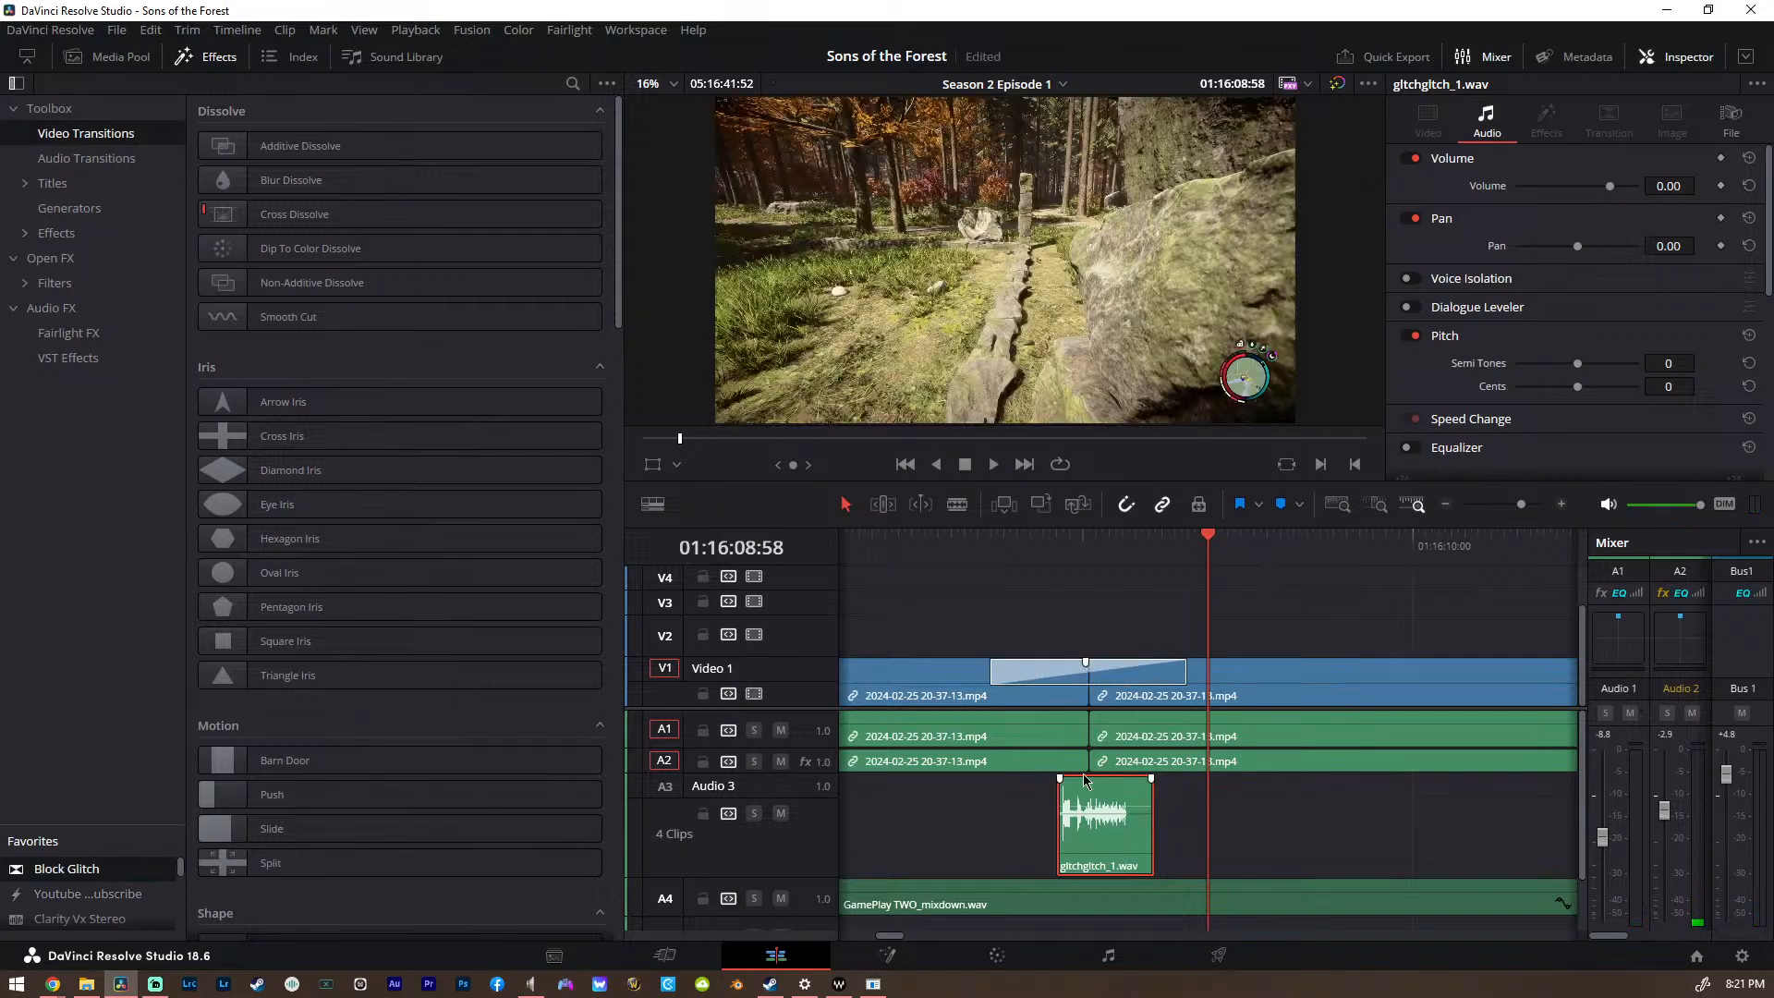
Place gltchgltch_1.wav on A3 straddling the cut at 01:16:25:09 and add the Block Glitch transition to that Video 1 cut
{"action": "key", "text": "Down"}
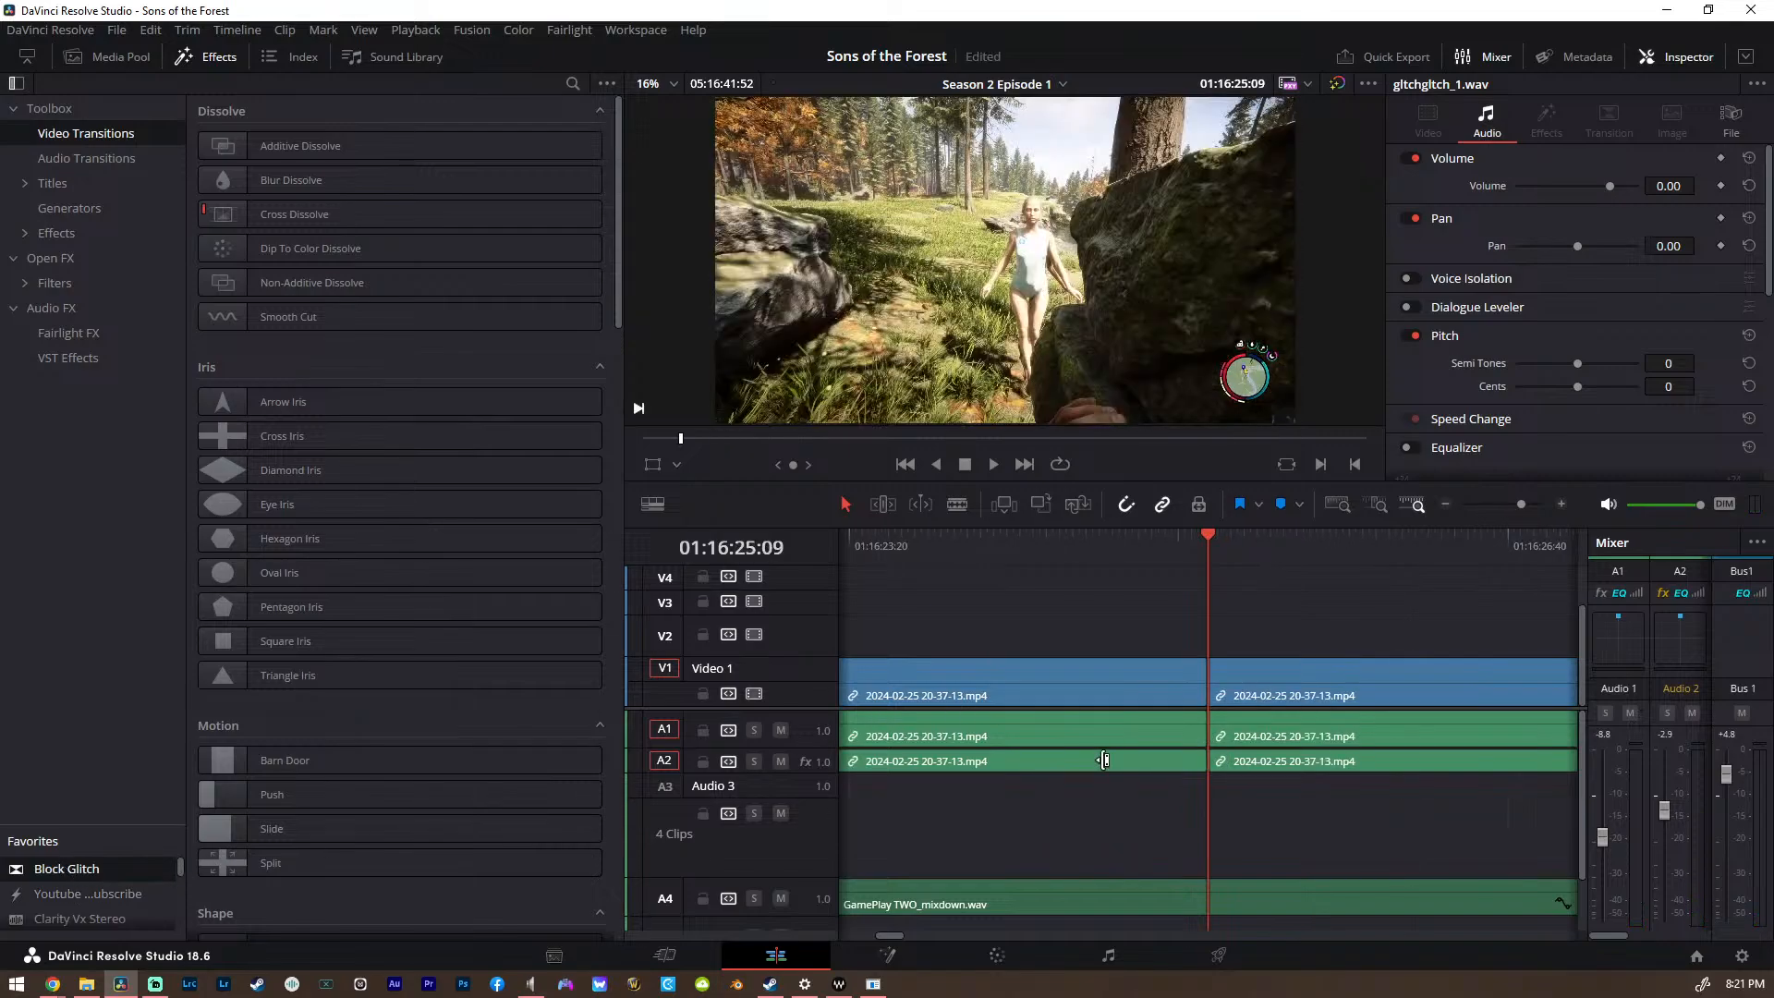
{"action": "key", "text": "ctrl+v"}
{"action": "left_click_drag", "start_coordinate": [1220, 831], "coordinate": [1173, 832]}
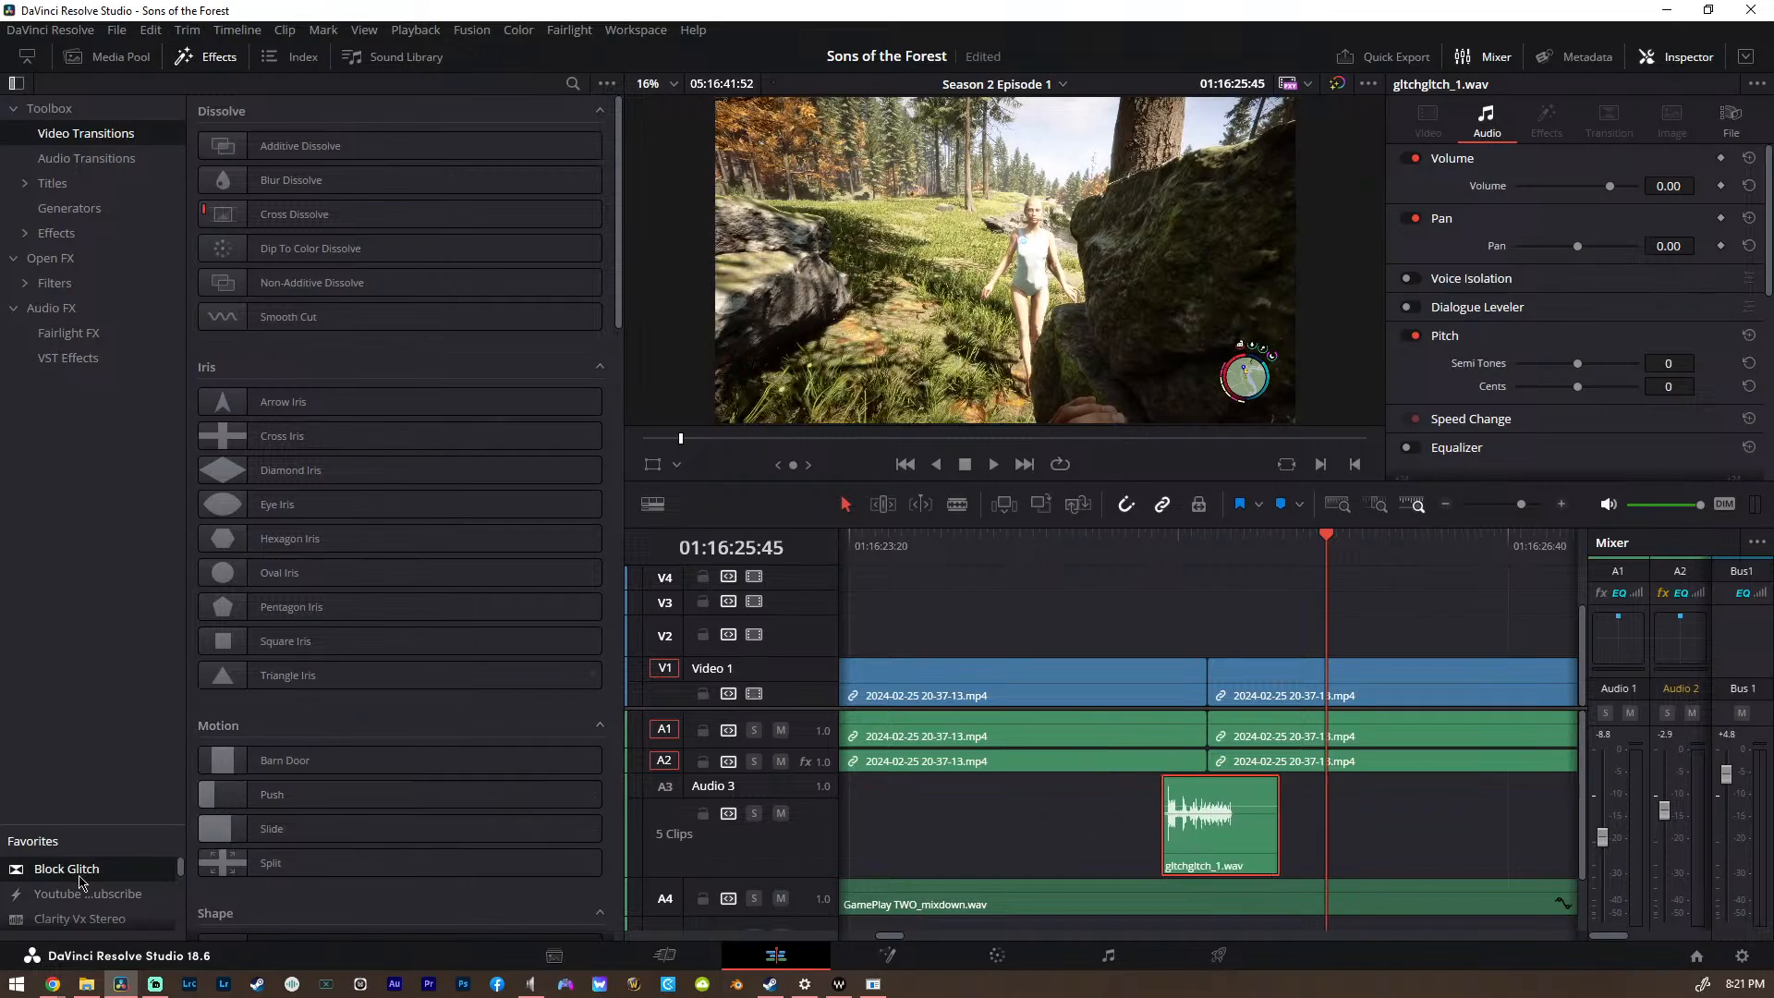
{"action": "left_click_drag", "start_coordinate": [80, 877], "coordinate": [1192, 673]}
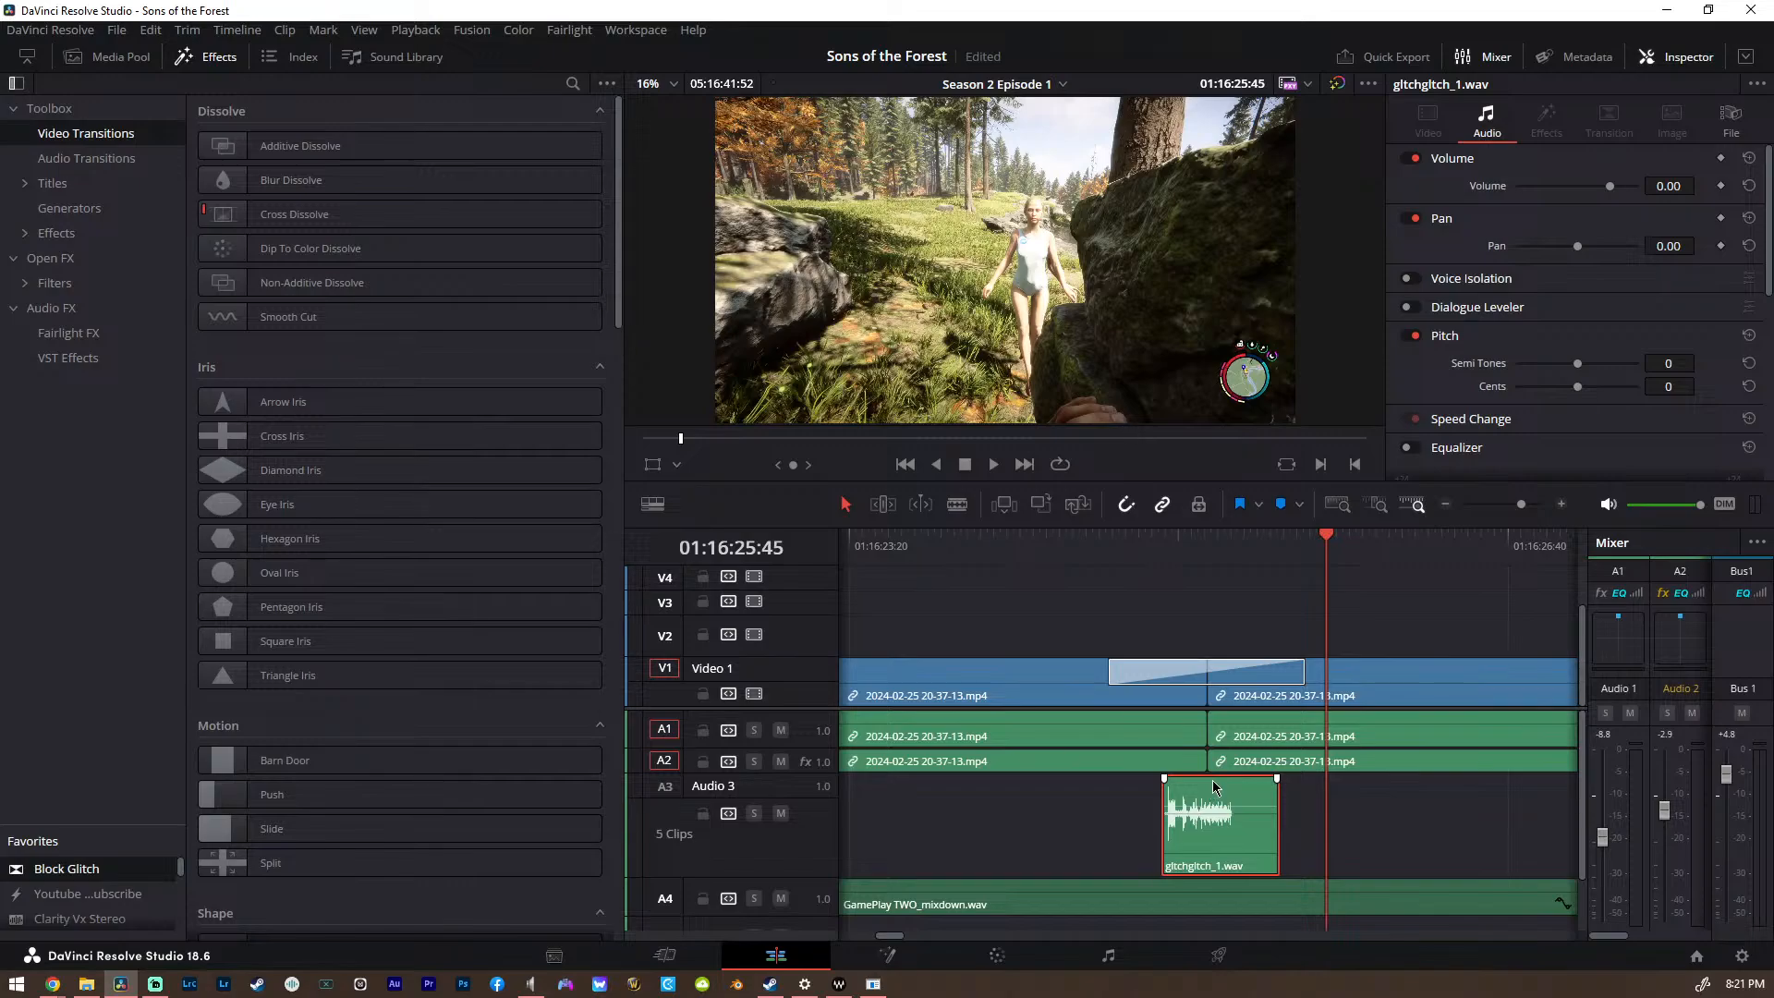
Add Block Glitch to the Video 1 cut at 01:16:32:50 and place gltchgltch_1.wav on A3 so it starts just before the cut
{"action": "key", "text": "Down"}
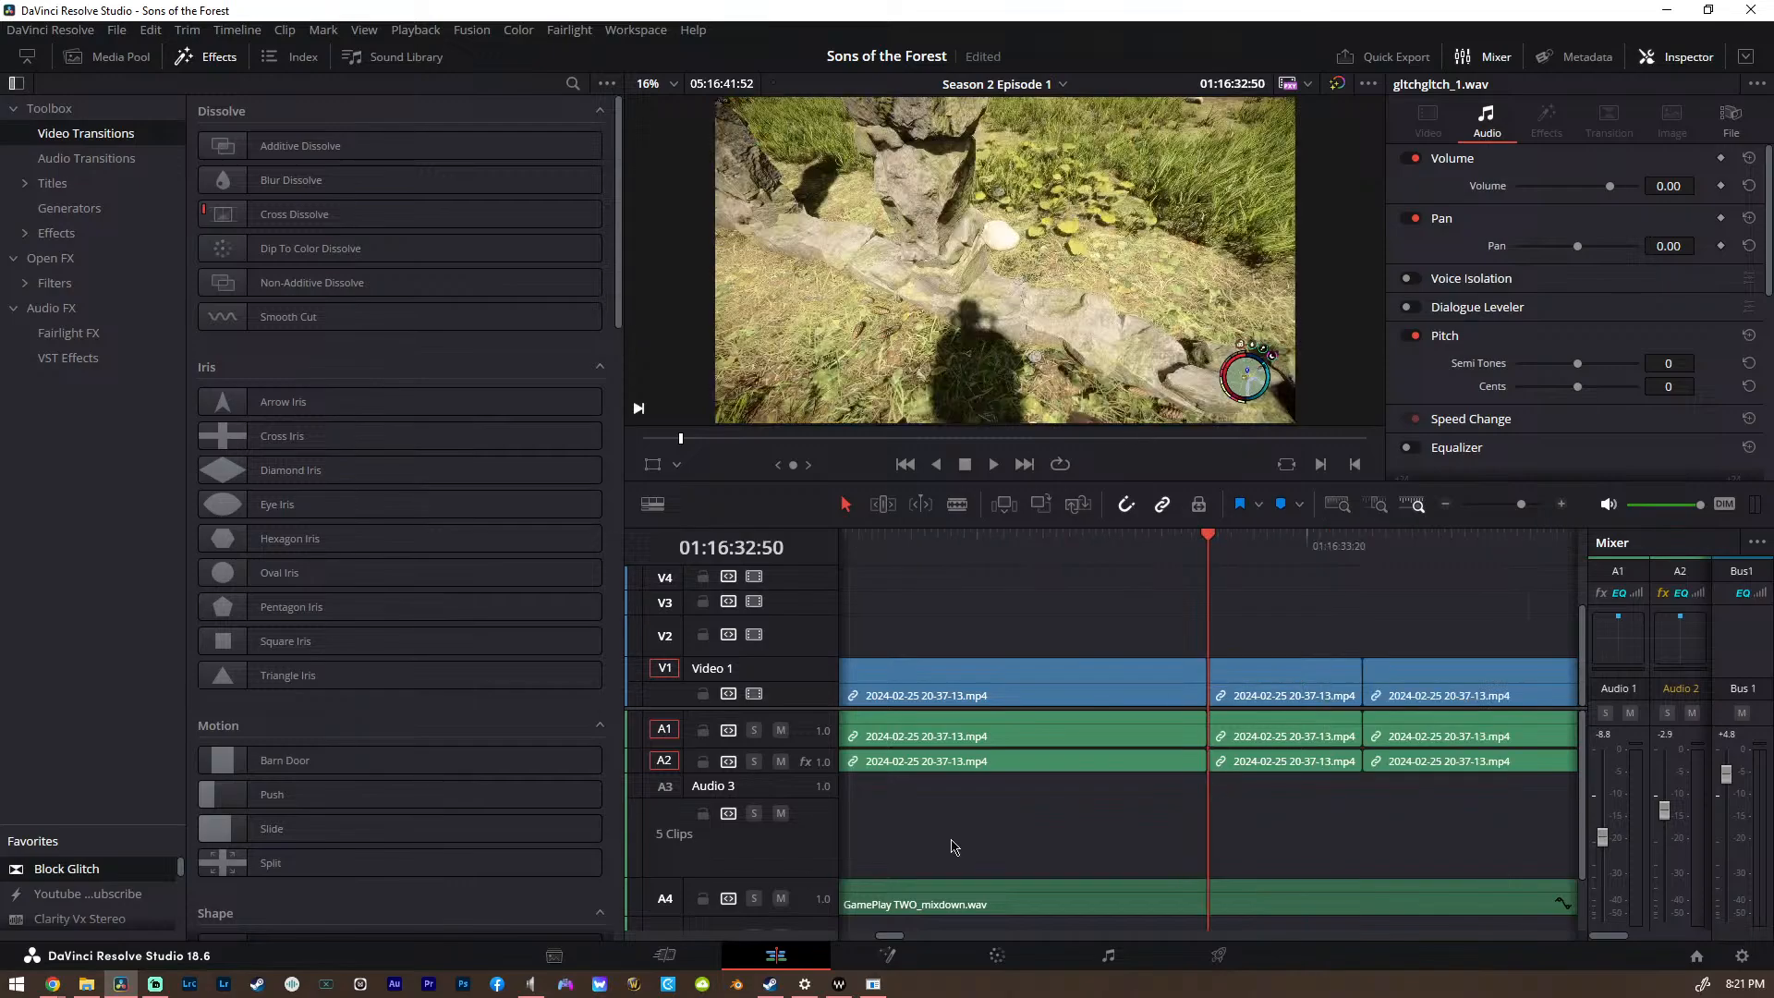
{"action": "left_click_drag", "start_coordinate": [74, 870], "coordinate": [1208, 688]}
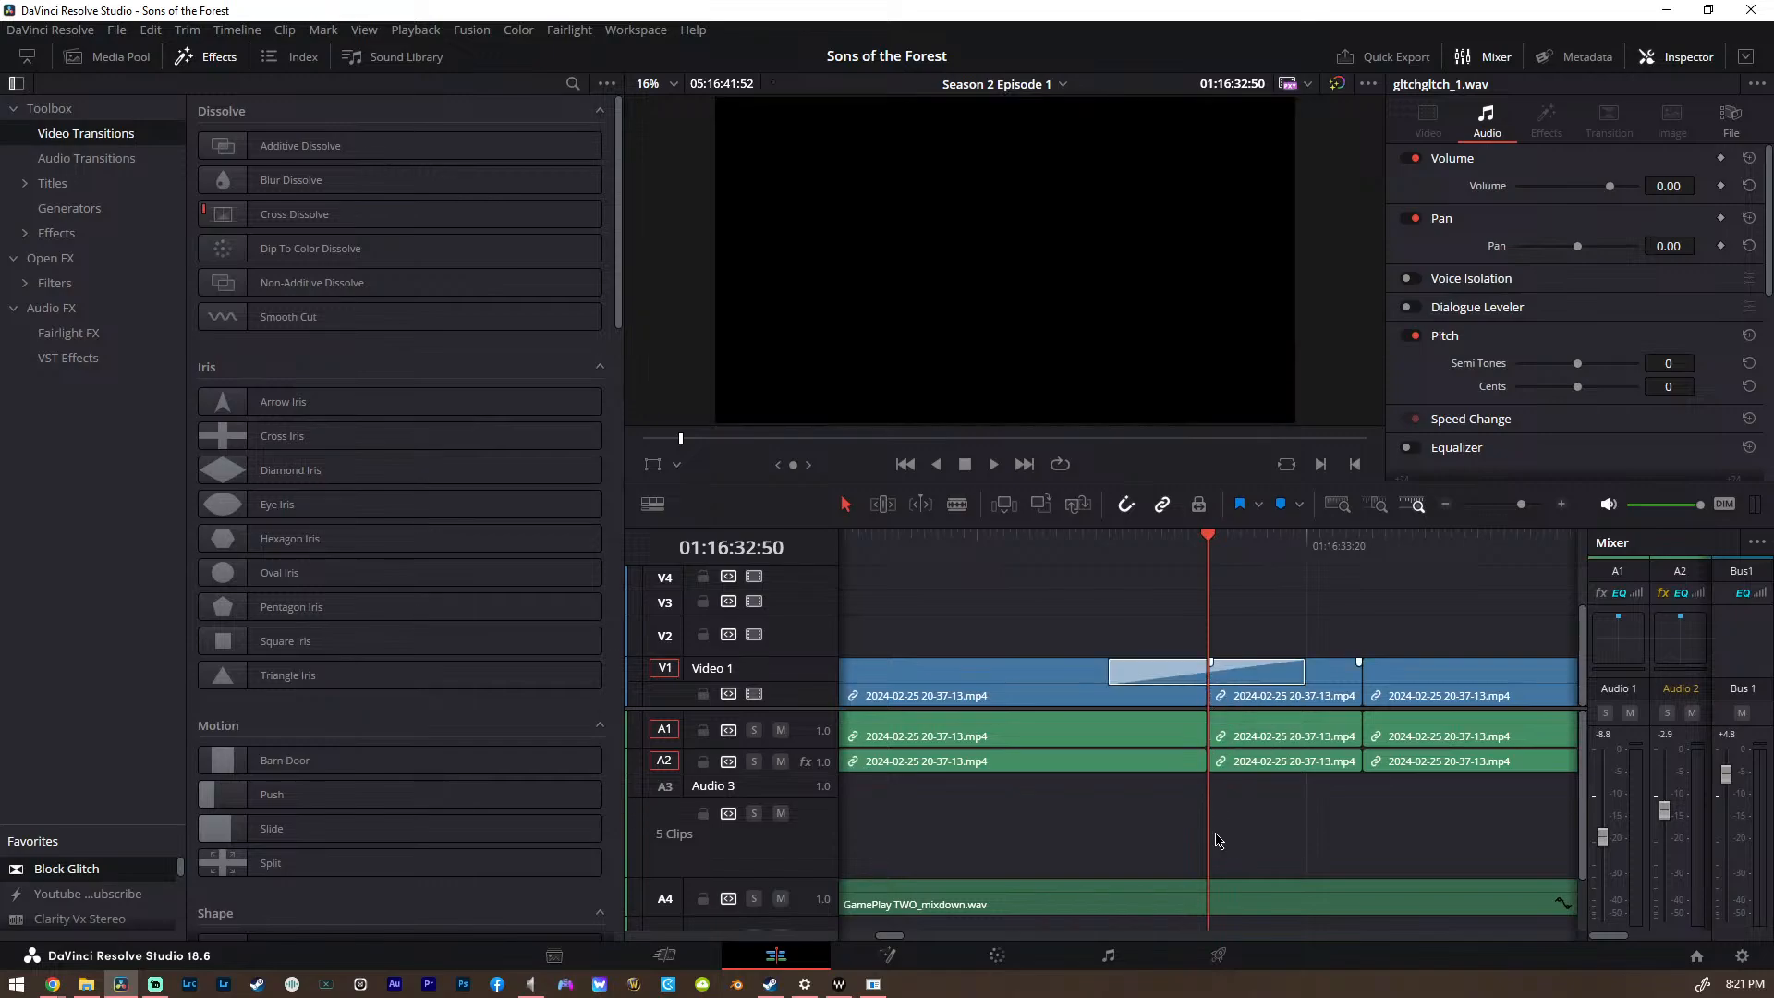
{"action": "key", "text": "ctrl+v"}
{"action": "left_click_drag", "start_coordinate": [1270, 844], "coordinate": [1232, 857]}
Add gltchgltch_1.wav, starting slightly early, and a Block Glitch transition at the 01:16:33:37 cut, and preview the result
{"action": "left_click", "coordinate": [1366, 550]}
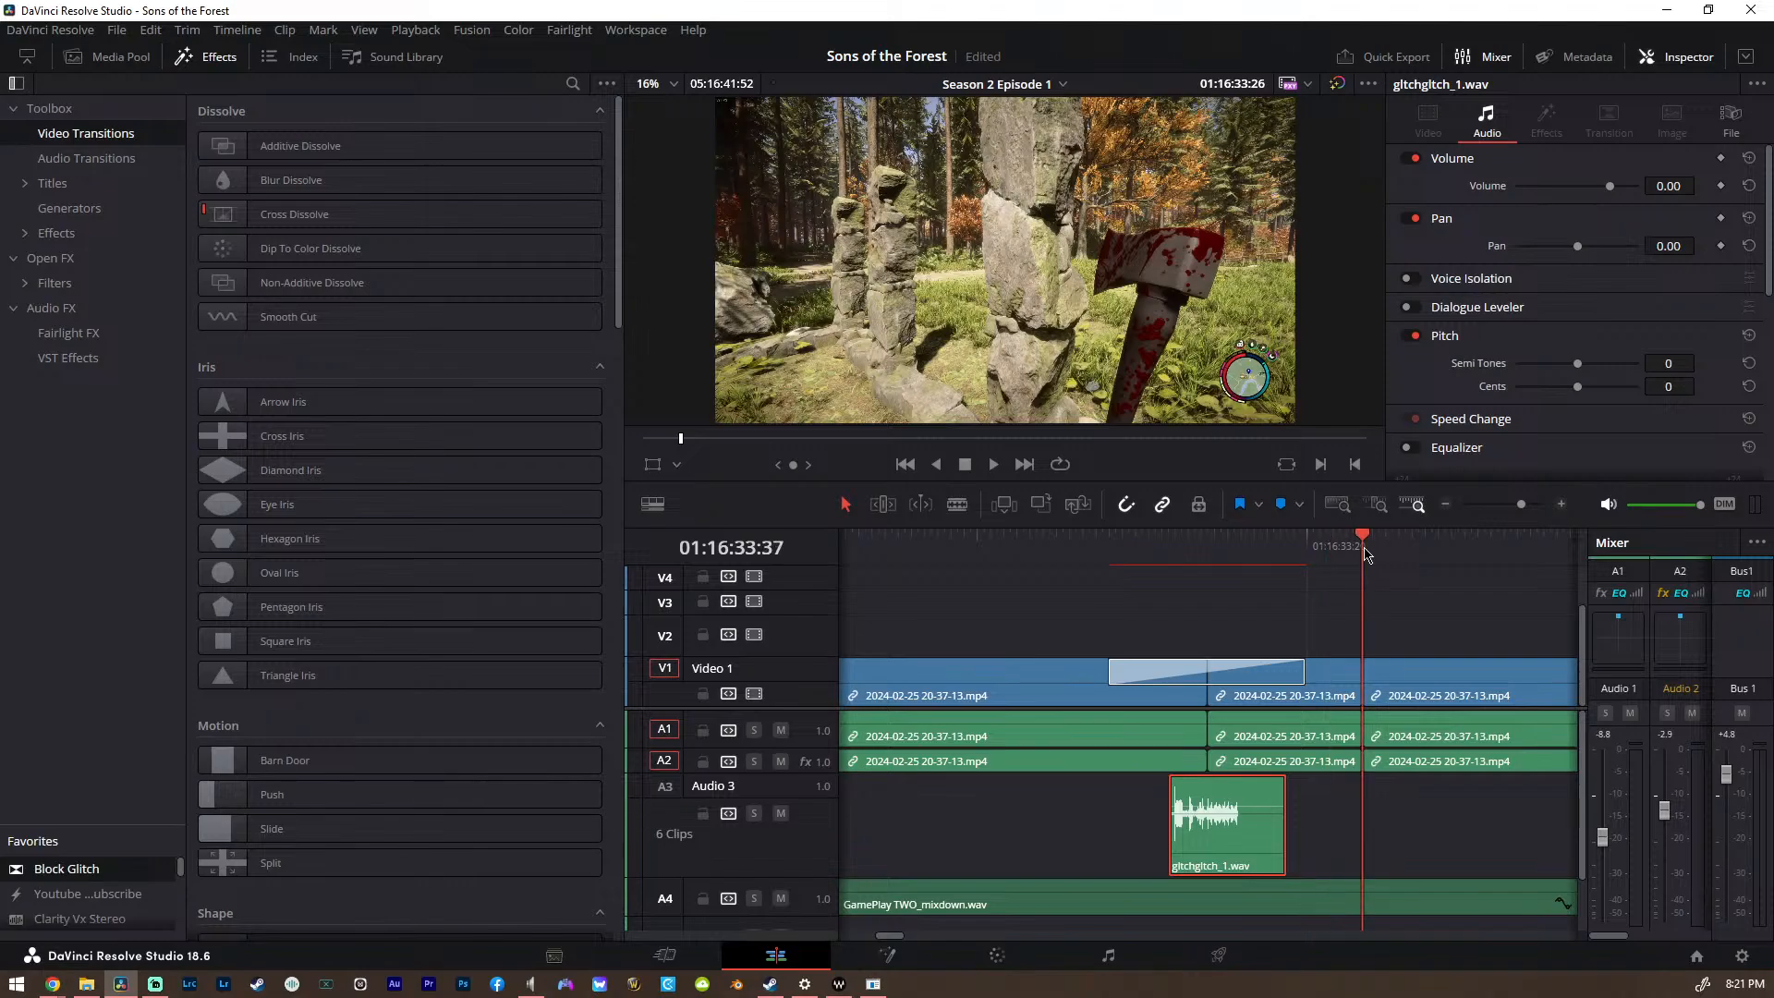
{"action": "scroll", "coordinate": [1326, 685], "scroll_direction": "right", "scroll_amount": 3}
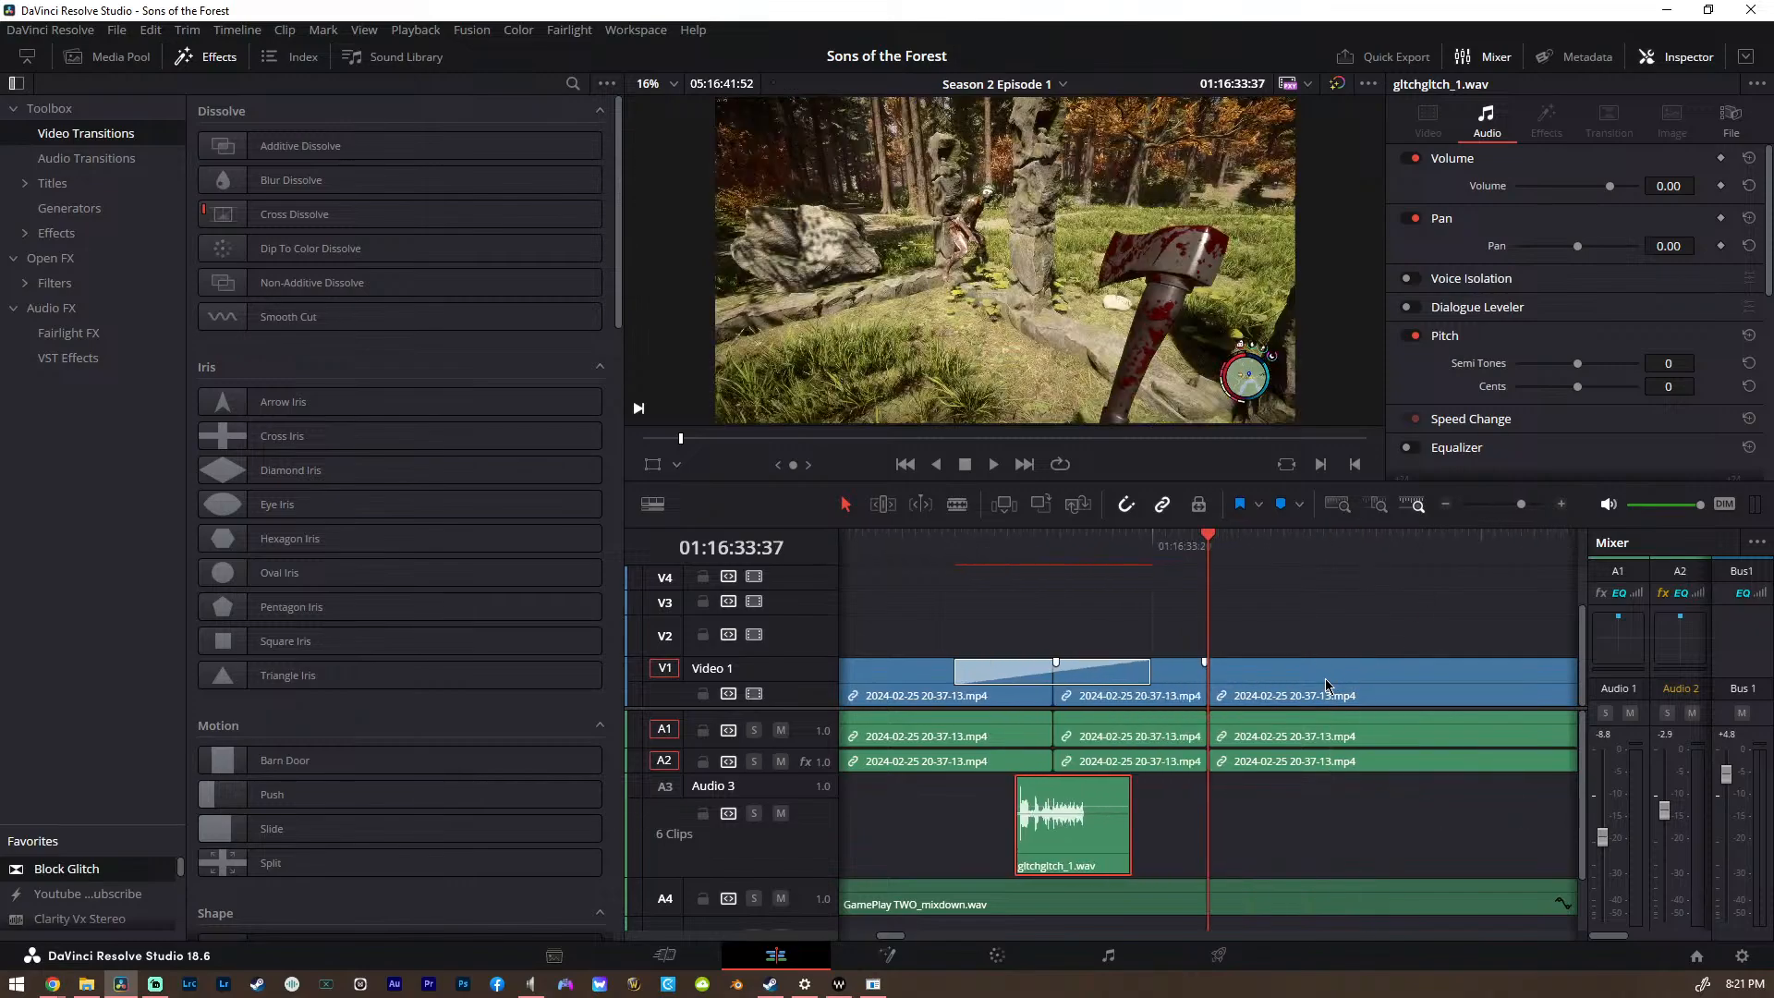
{"action": "key", "text": "ctrl+v"}
{"action": "left_click_drag", "start_coordinate": [1272, 870], "coordinate": [1247, 878]}
{"action": "left_click_drag", "start_coordinate": [67, 869], "coordinate": [1289, 667]}
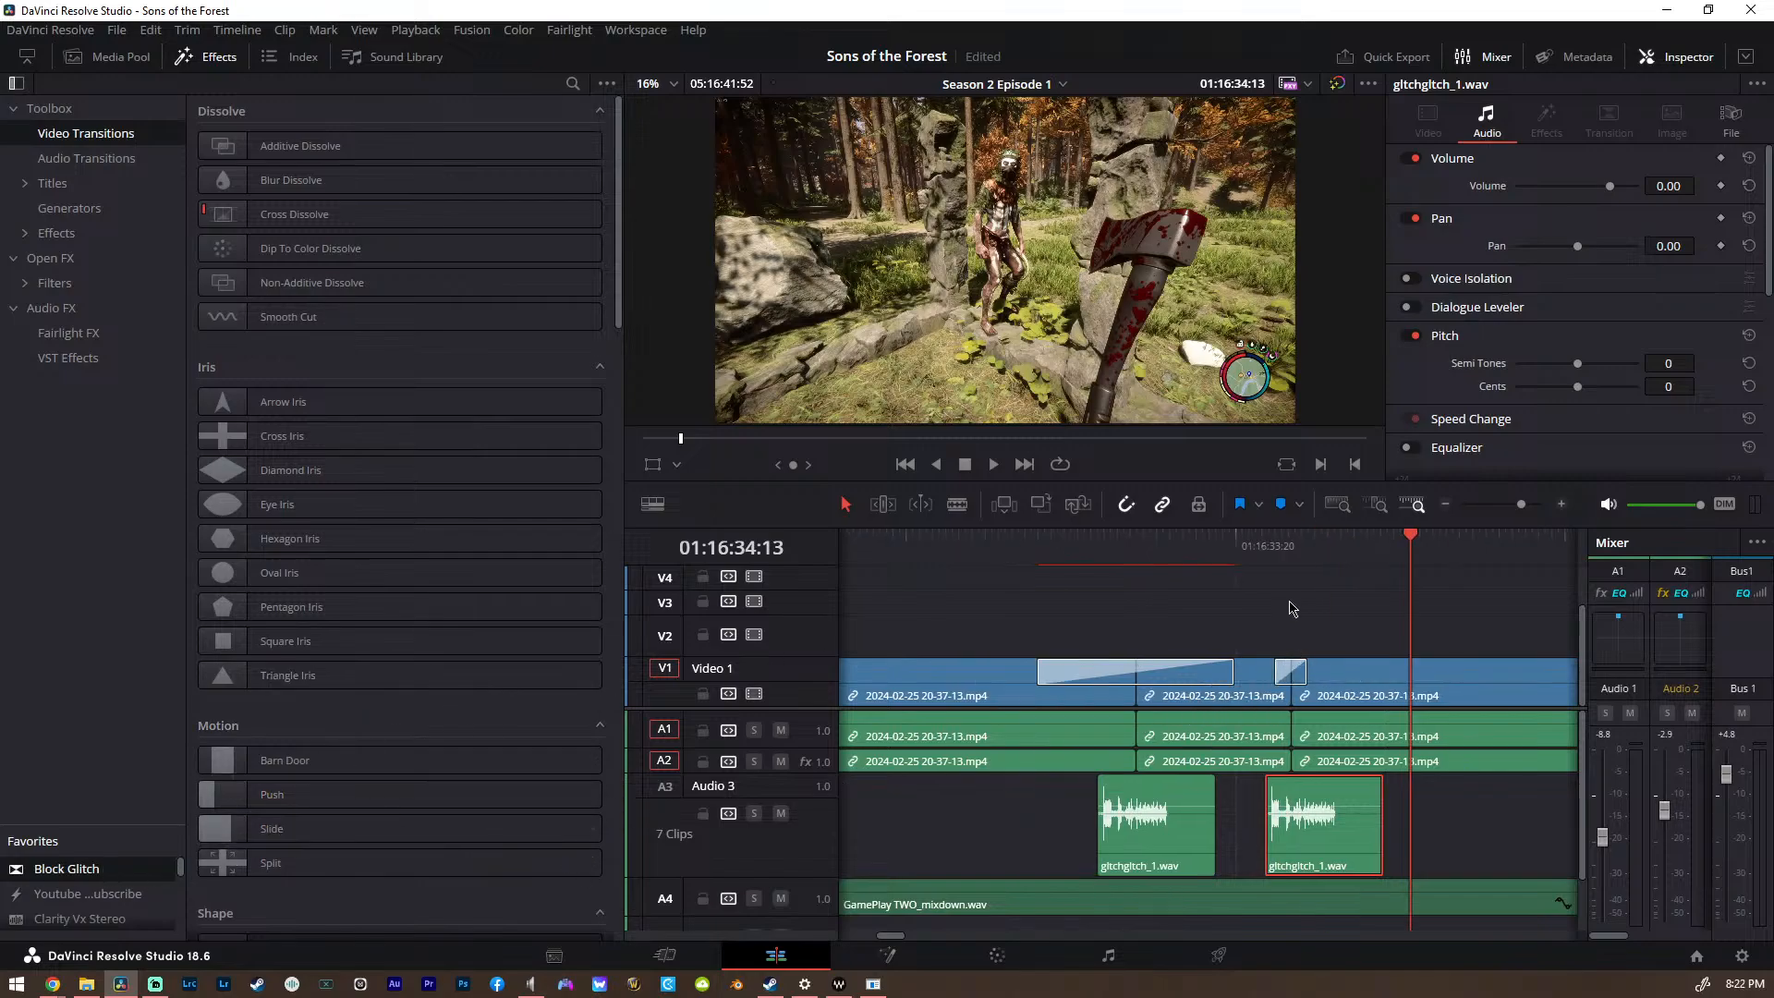
{"action": "left_click", "coordinate": [1274, 543]}
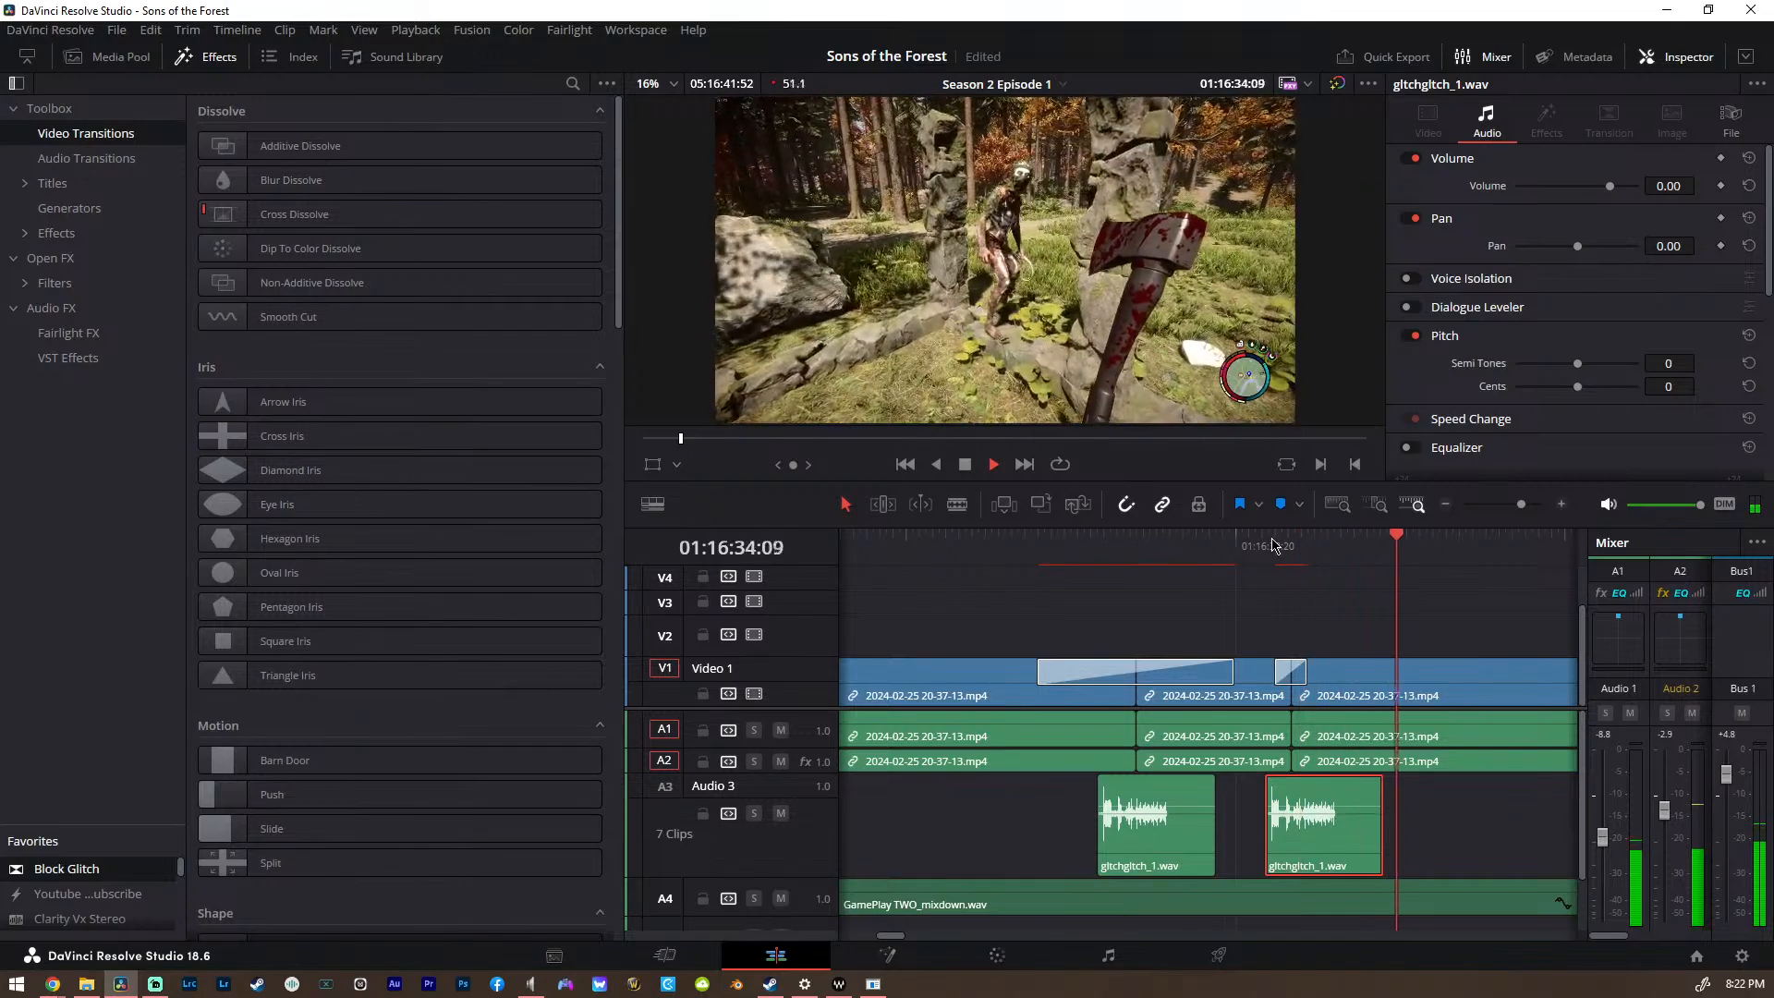
{"action": "key", "text": "space"}
Place gltchgltch_1.wav on A3 across the cut at 01:16:58:59 and apply Block Glitch to the Video 1 cut
{"action": "scroll", "coordinate": [1216, 651], "scroll_direction": "down", "scroll_amount": 5}
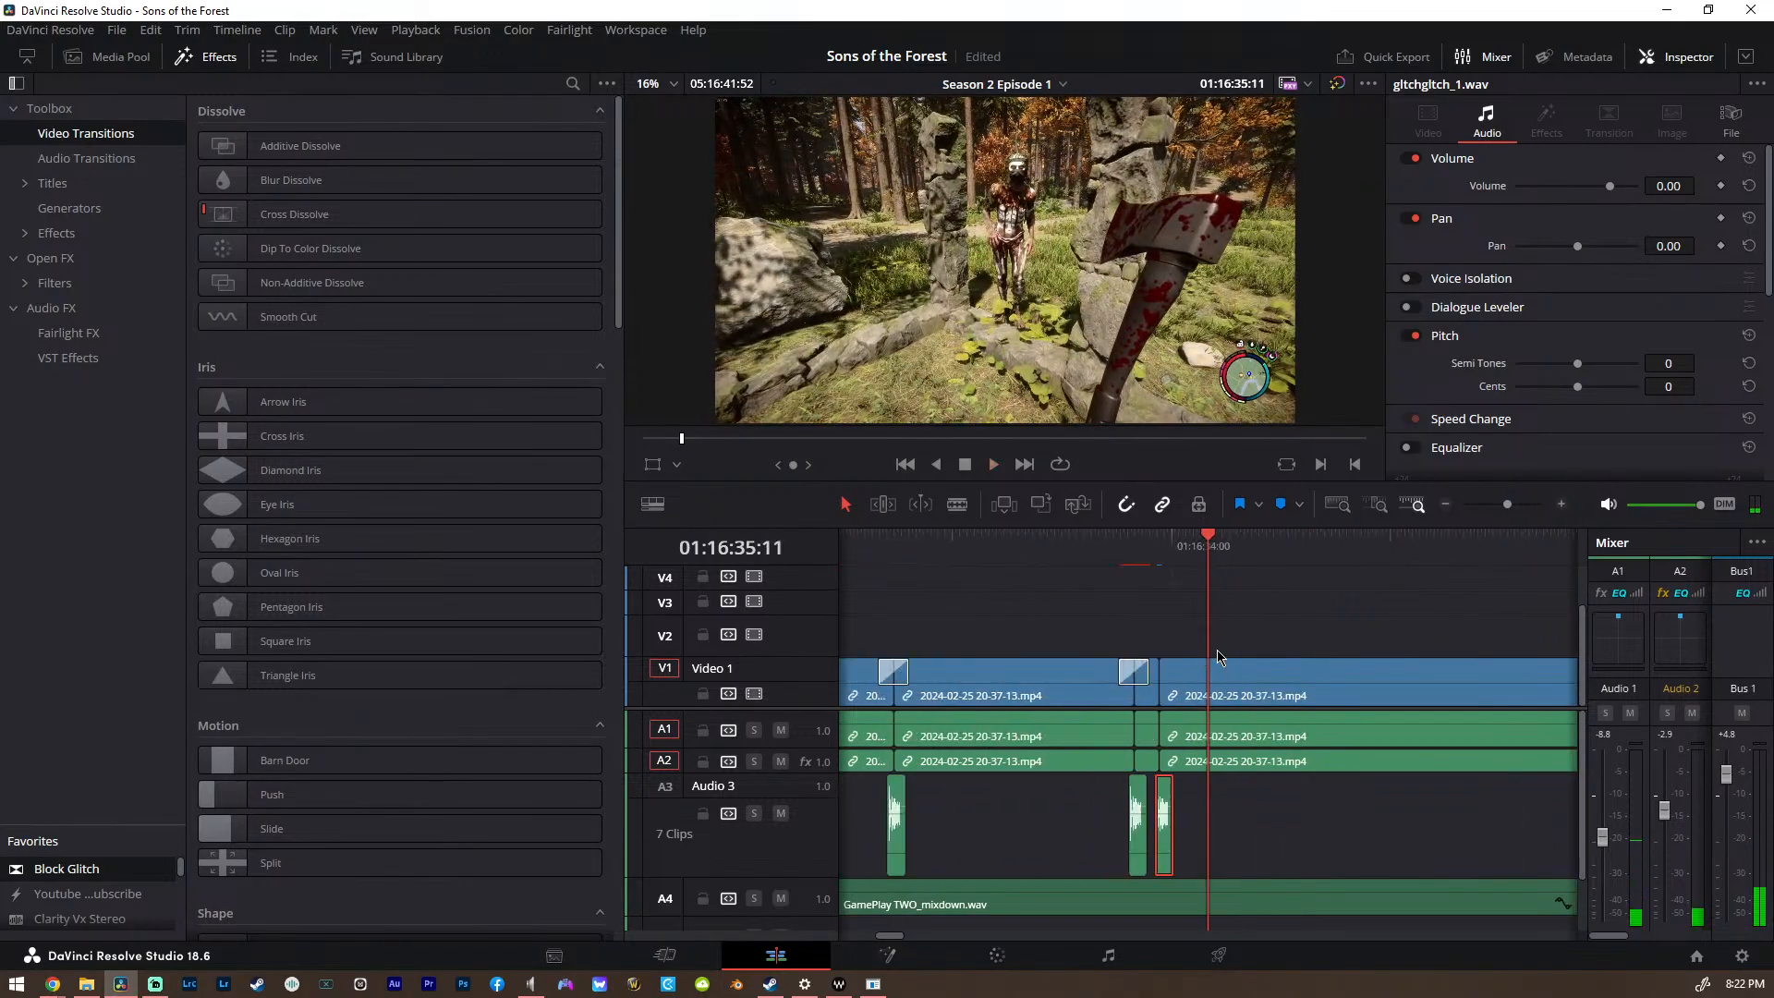
{"action": "scroll", "coordinate": [1217, 653], "scroll_direction": "right", "scroll_amount": 3}
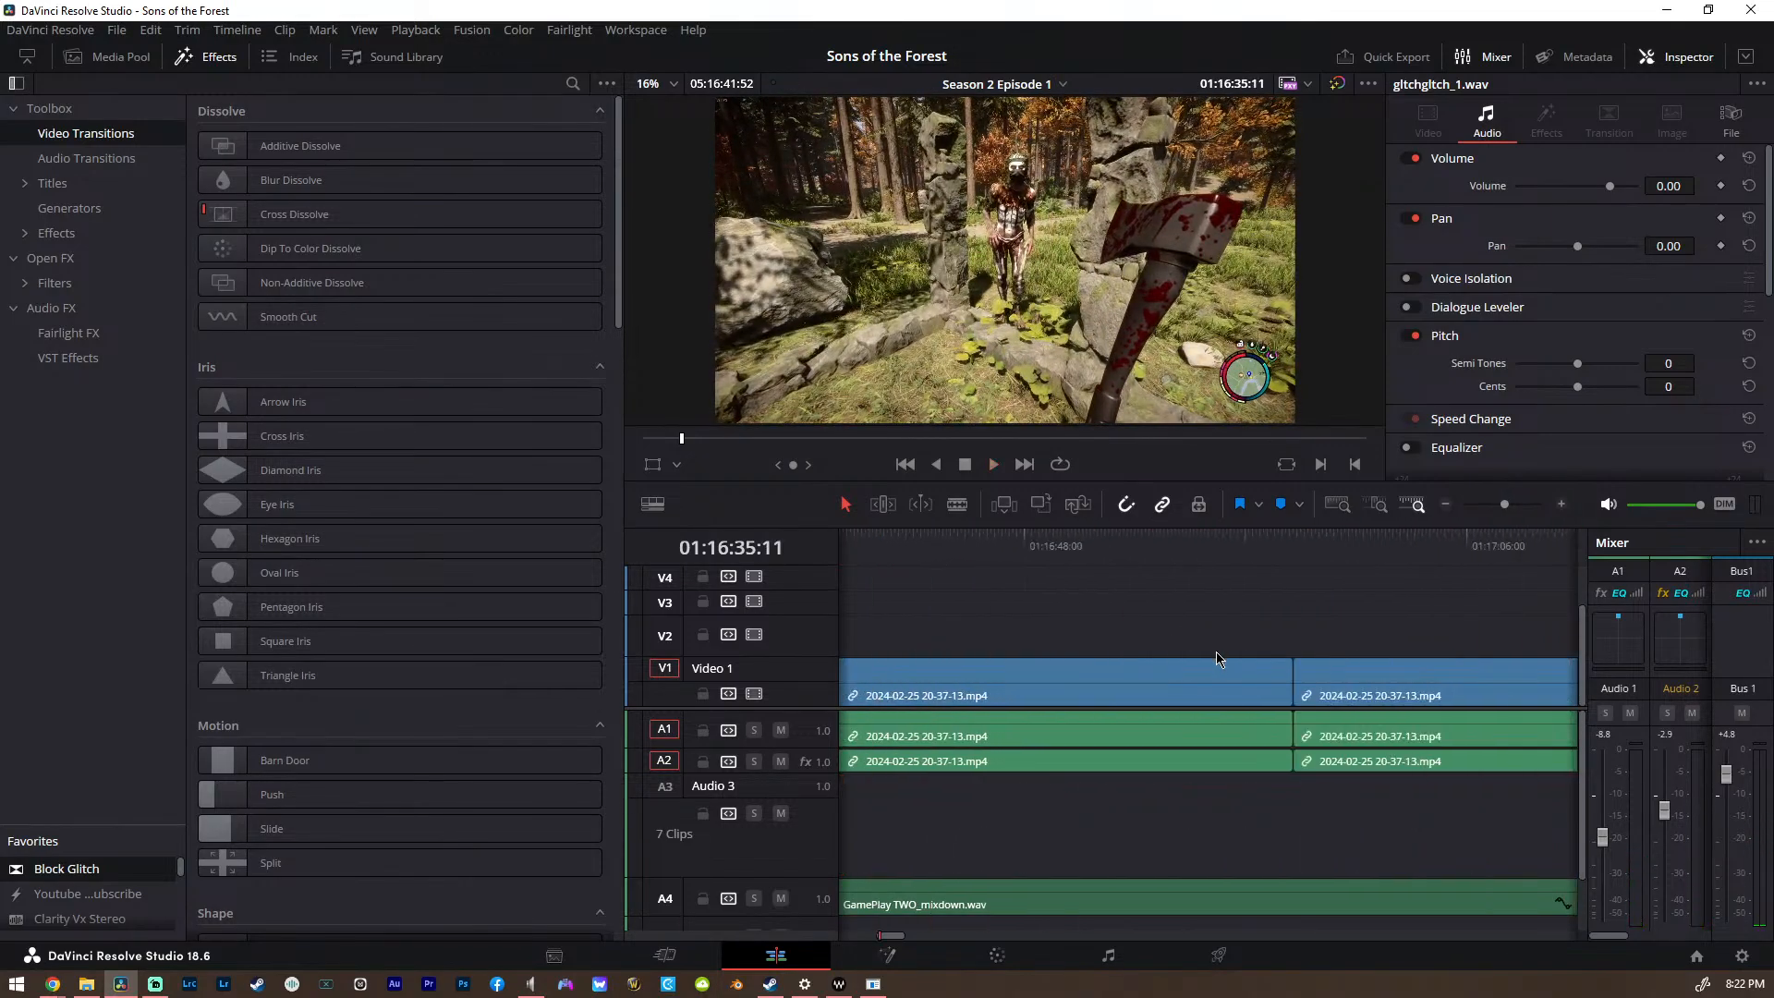
{"action": "left_click", "coordinate": [1296, 547]}
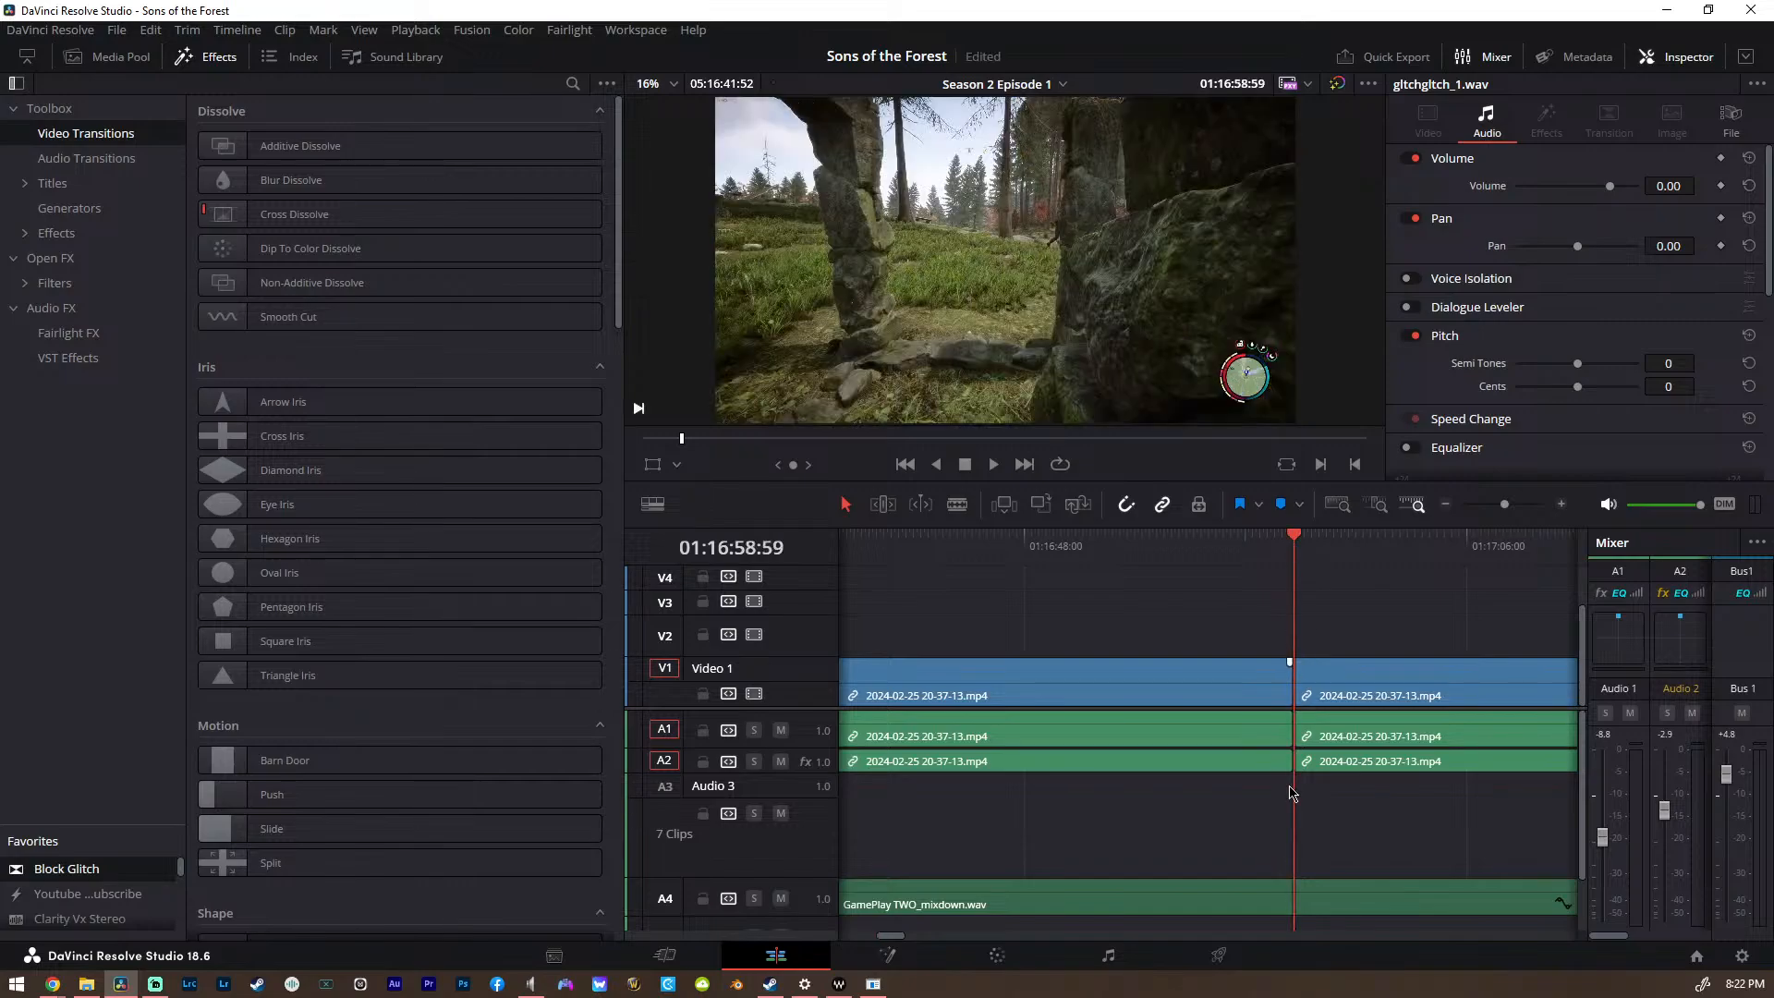
{"action": "key", "text": "ctrl+v"}
{"action": "scroll", "coordinate": [1295, 912], "scroll_direction": "up", "scroll_amount": 8}
{"action": "left_click_drag", "start_coordinate": [1159, 848], "coordinate": [1117, 855]}
{"action": "key", "text": "Up"}
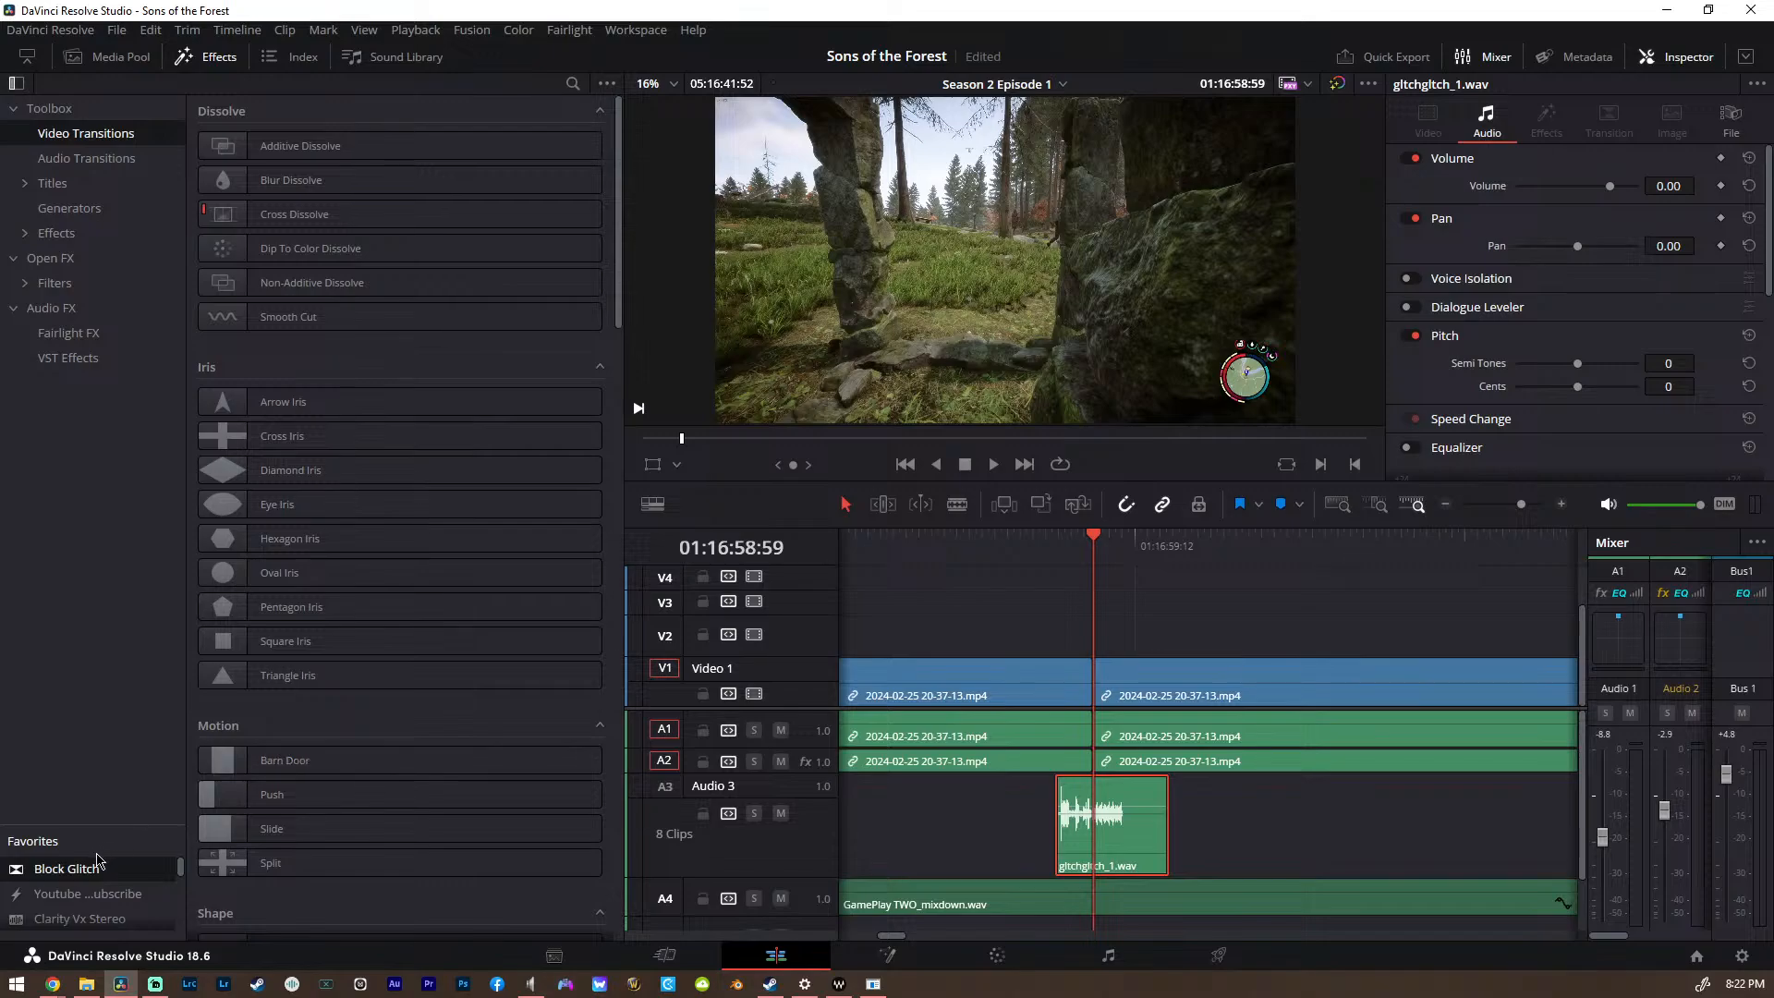
{"action": "left_click_drag", "start_coordinate": [97, 861], "coordinate": [1093, 678]}
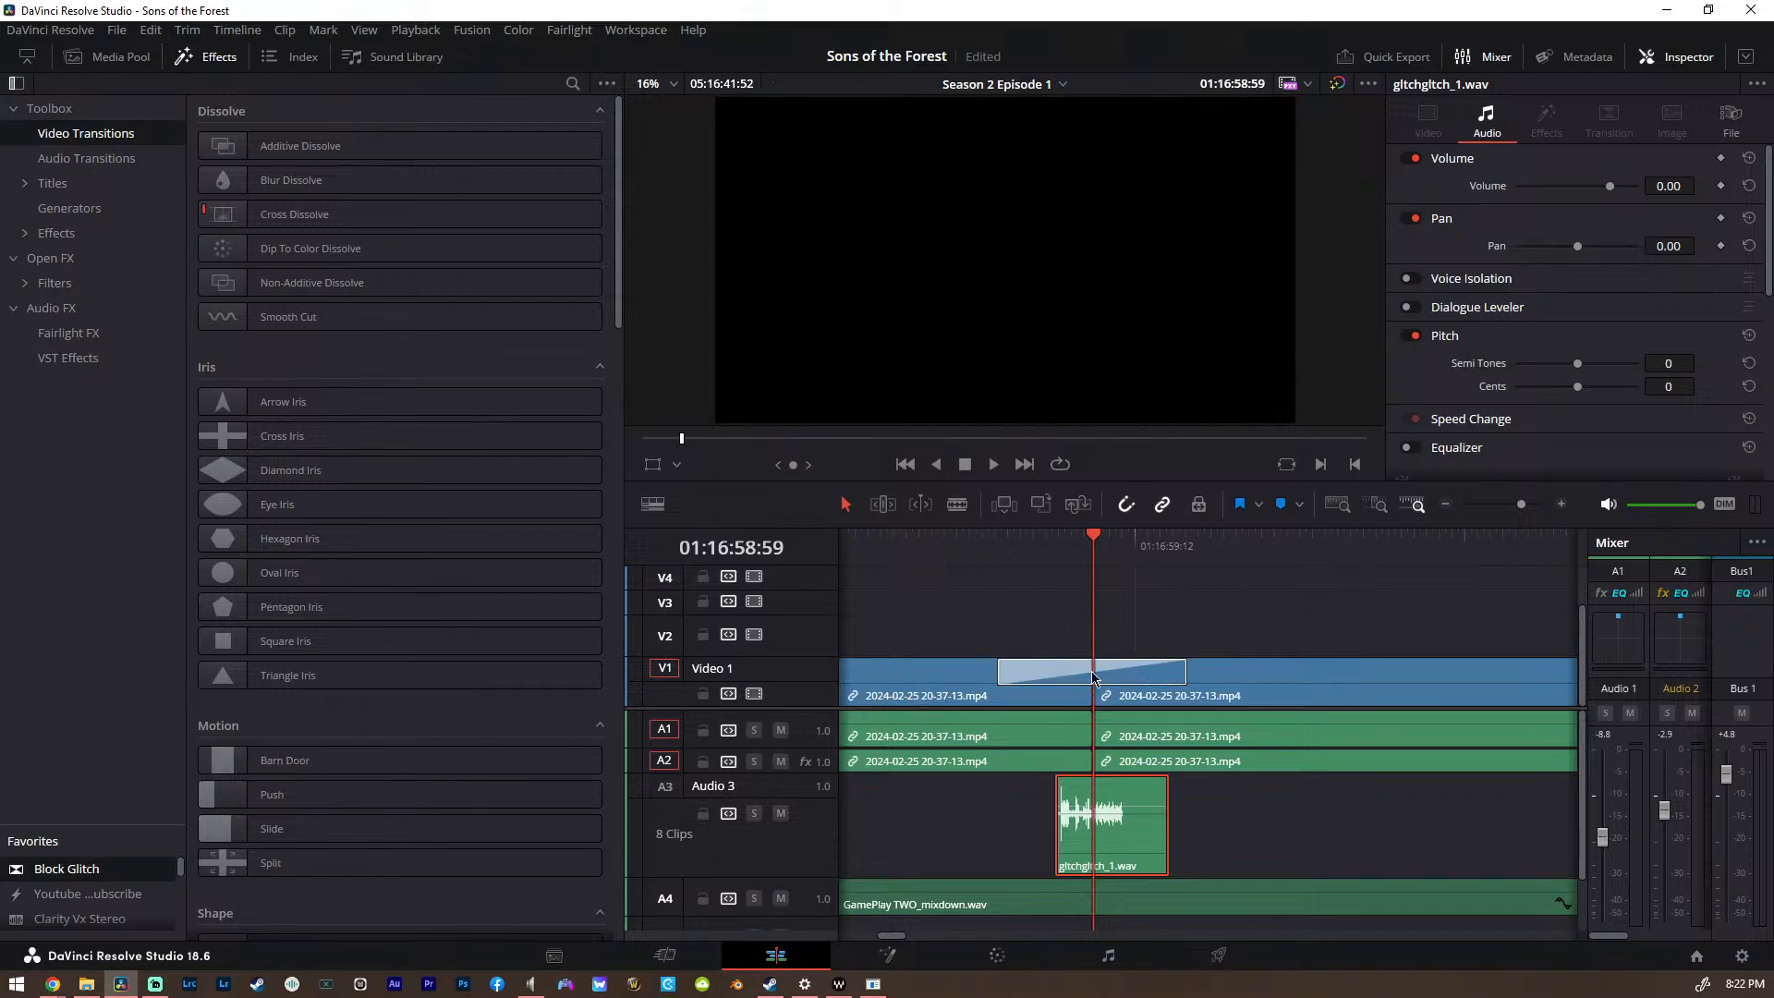
Paste gltchgltch_1.wav at the 01:17:36:24 cut, move it about 12 frames earlier, and add Block Glitch to the Video 1 cut
{"action": "scroll", "coordinate": [1082, 693], "scroll_direction": "down", "scroll_amount": 3}
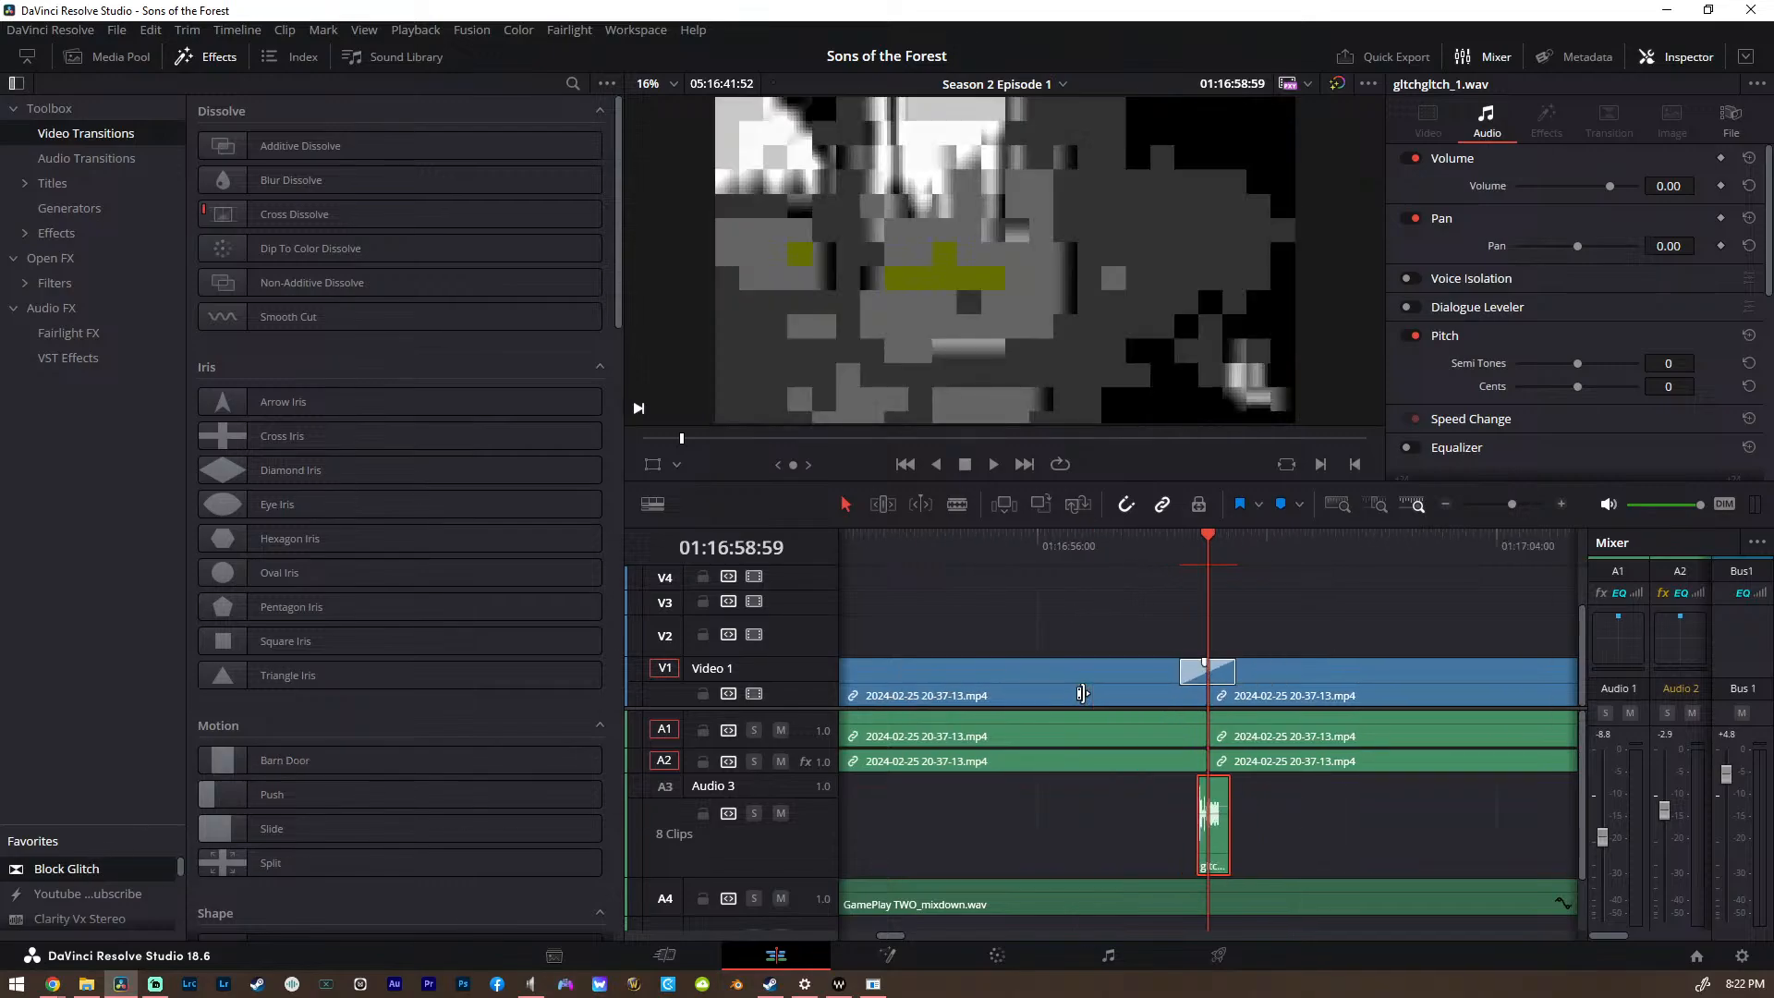
{"action": "scroll", "coordinate": [1031, 704], "scroll_direction": "right", "scroll_amount": 2}
{"action": "scroll", "coordinate": [1030, 704], "scroll_direction": "right", "scroll_amount": 4}
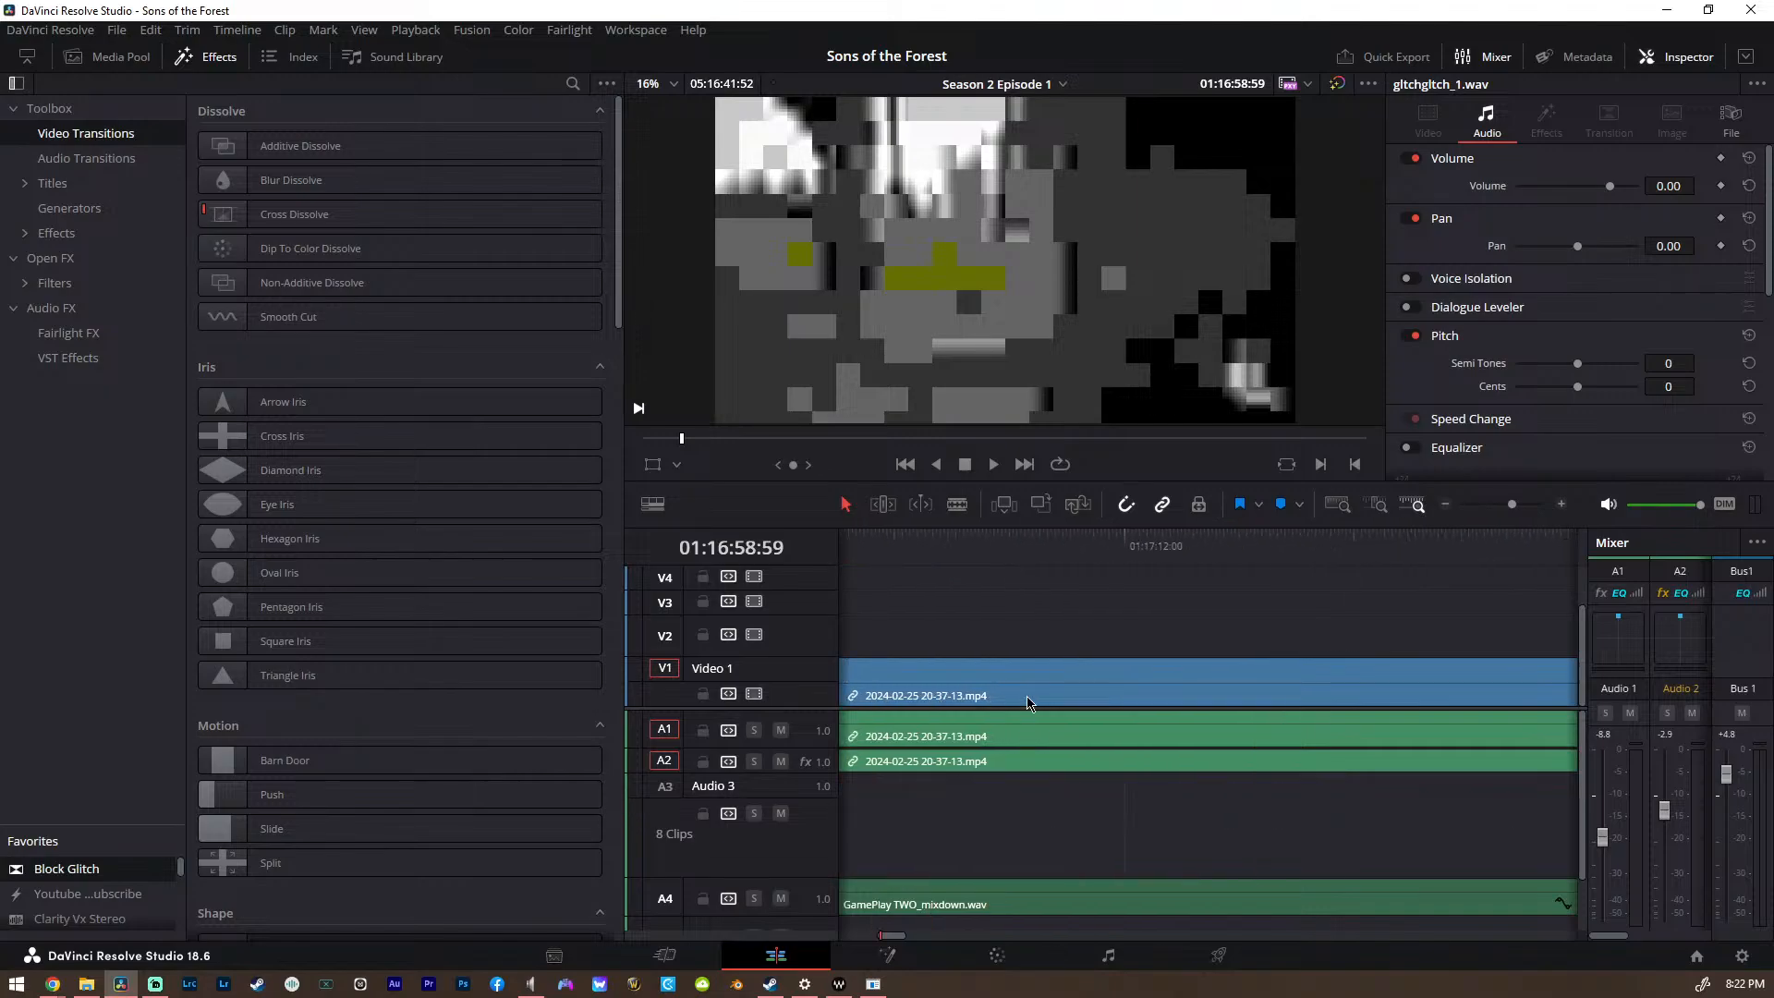
{"action": "key", "text": "Down"}
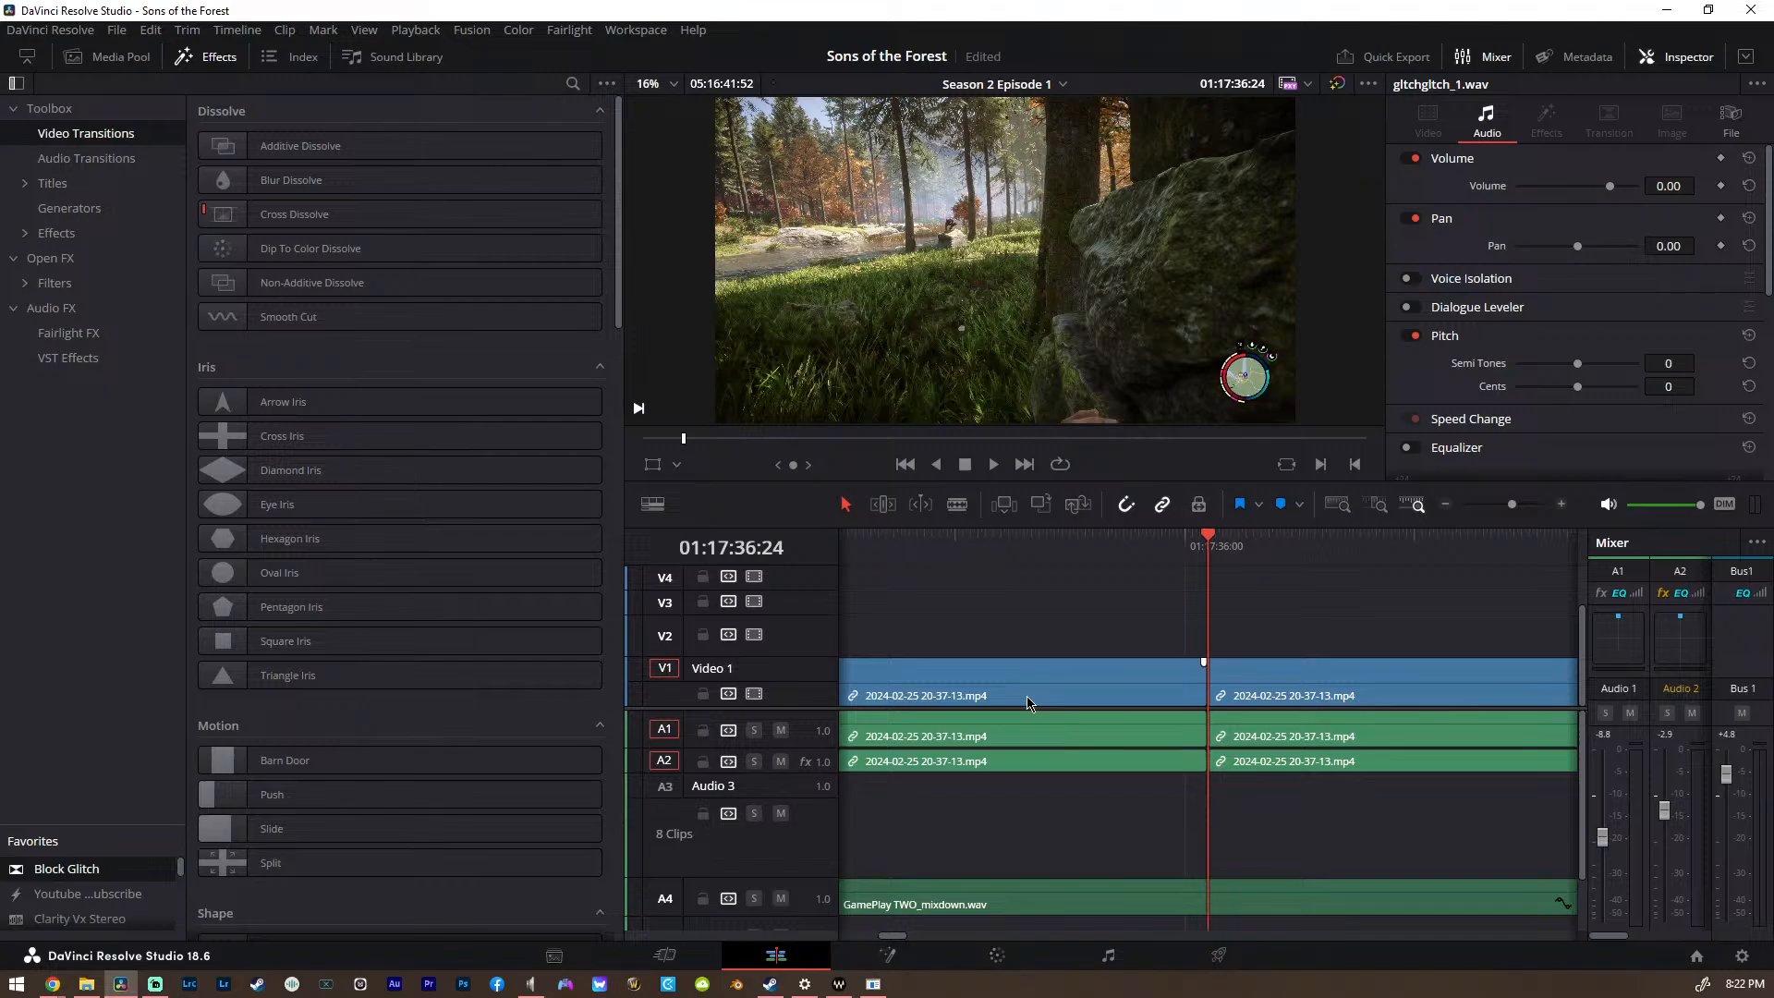
{"action": "key", "text": "ctrl+v"}
{"action": "left_click_drag", "start_coordinate": [1123, 850], "coordinate": [1067, 862]}
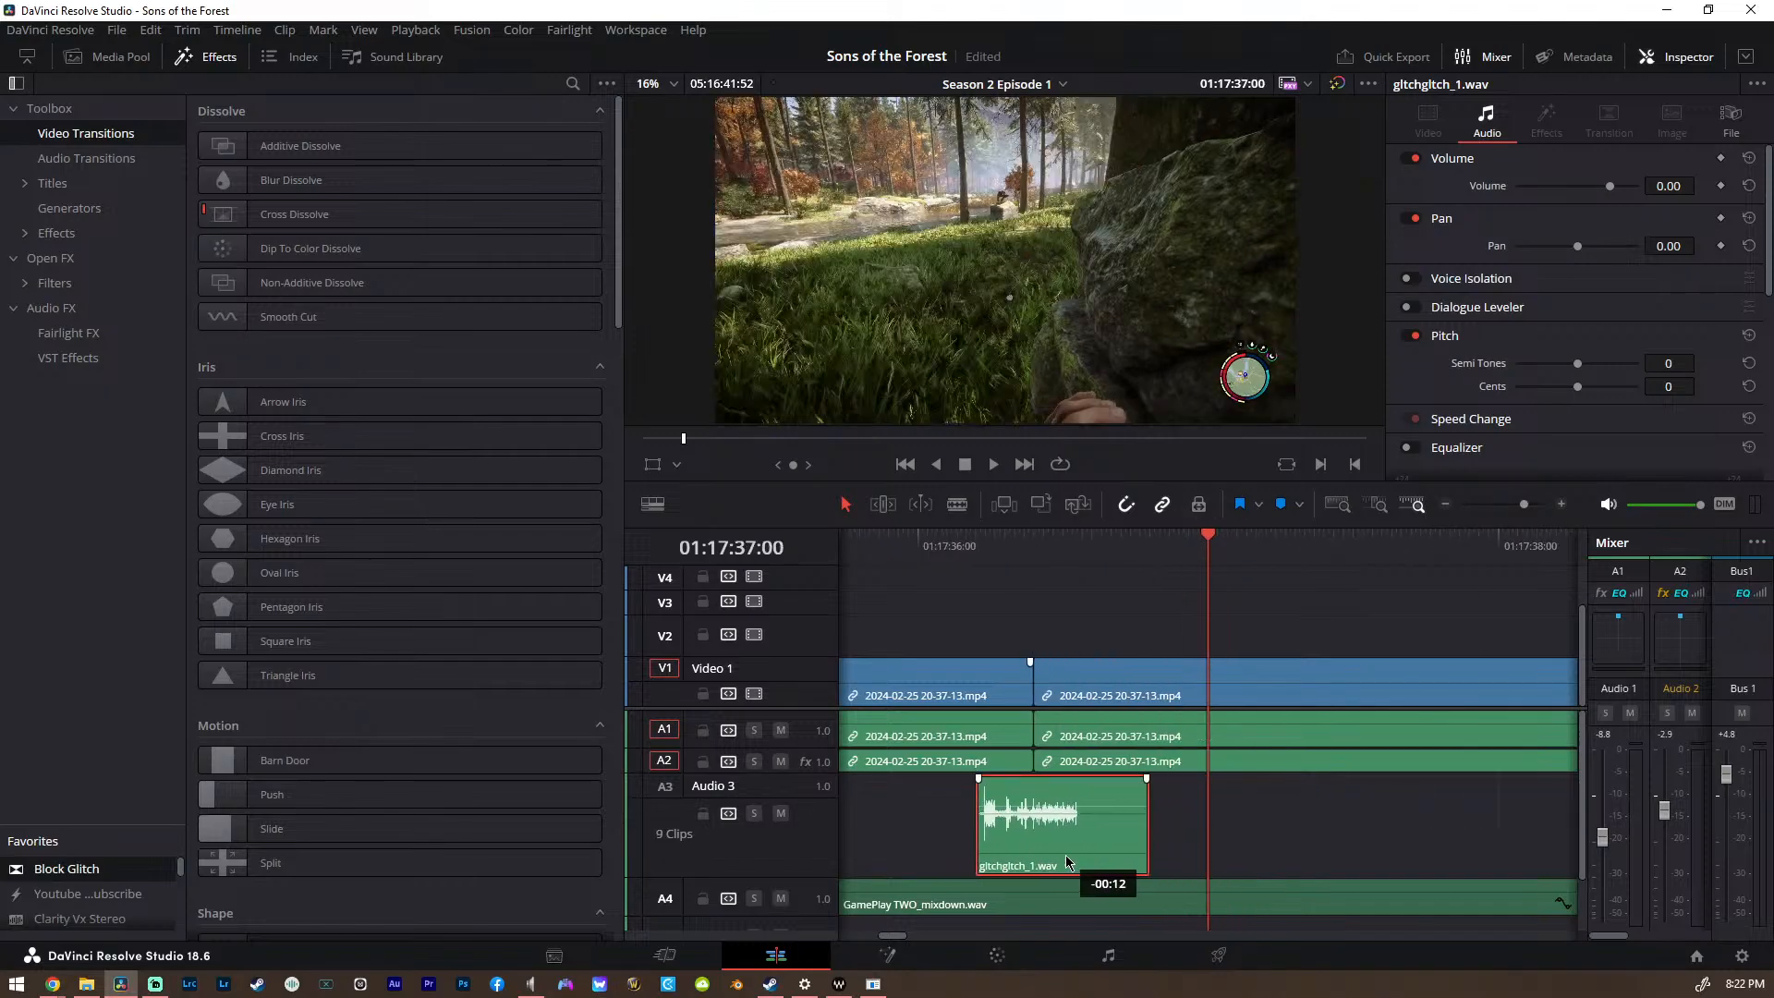
{"action": "left_click_drag", "start_coordinate": [74, 868], "coordinate": [1003, 674]}
Paste gltchgltch_1.wav at the 01:17:51:51 cut, shift it earlier to straddle the cut, and apply the Block Glitch transition there
{"action": "scroll", "coordinate": [958, 735], "scroll_direction": "down", "scroll_amount": 5}
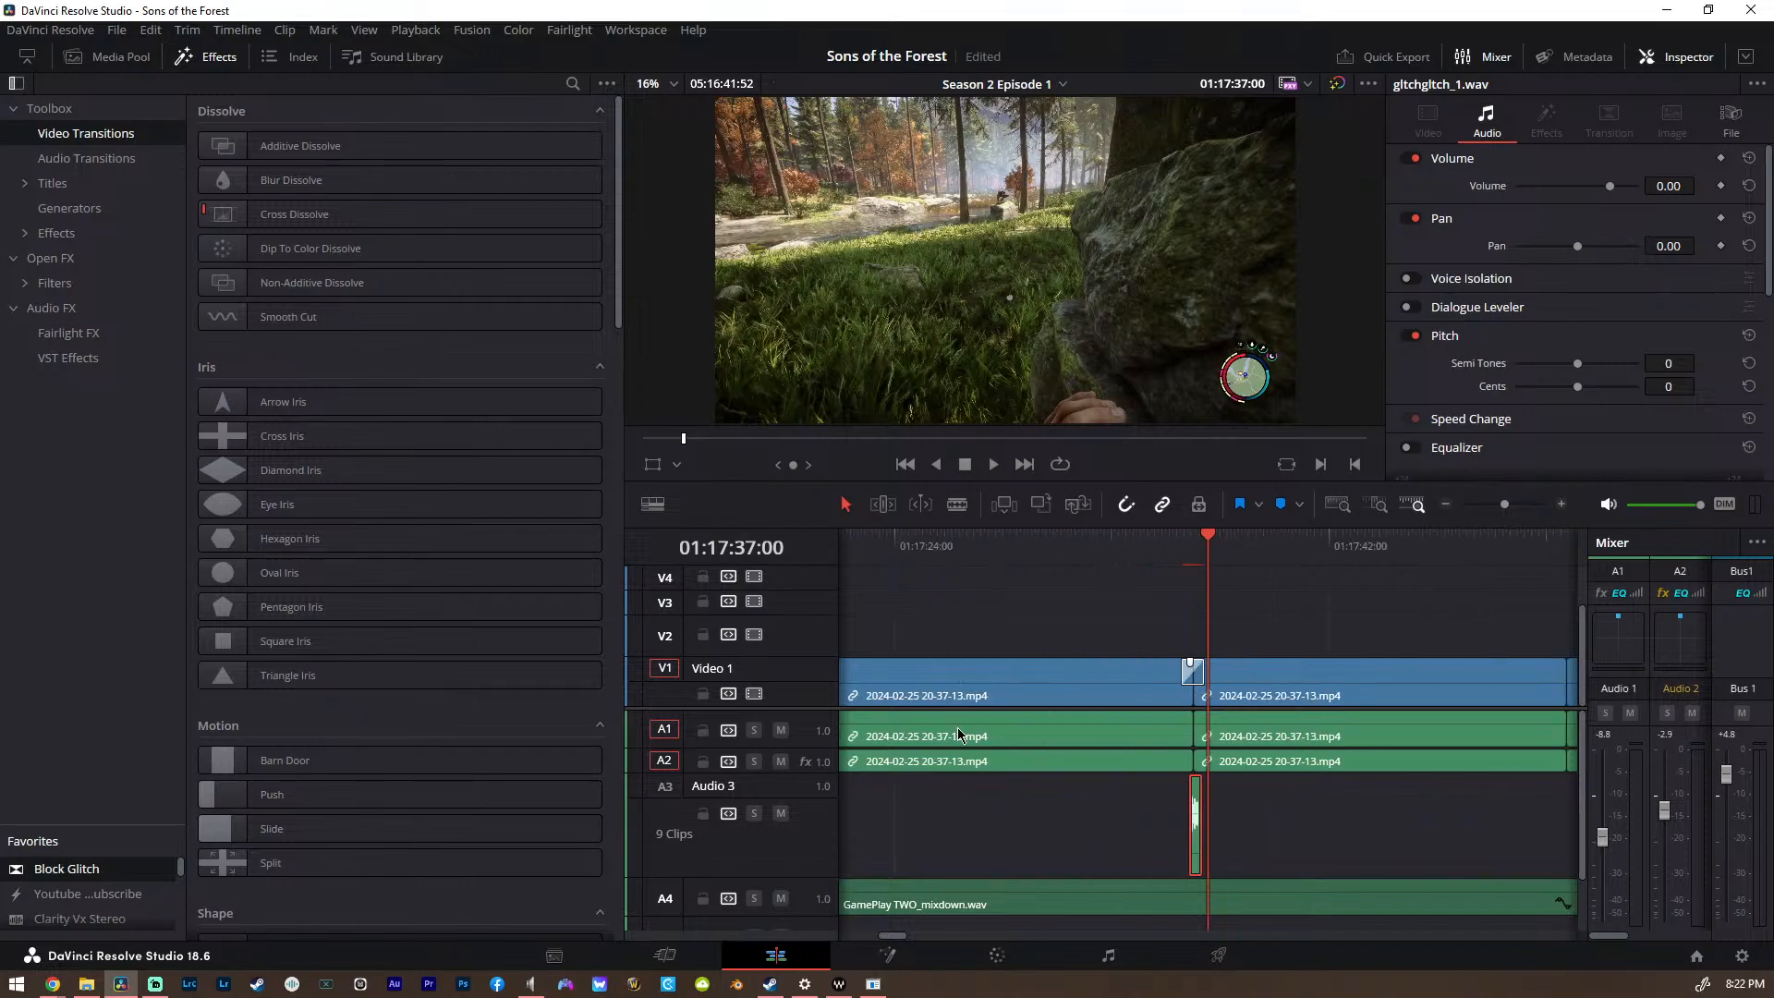
{"action": "scroll", "coordinate": [1079, 689], "scroll_direction": "down", "scroll_amount": 3}
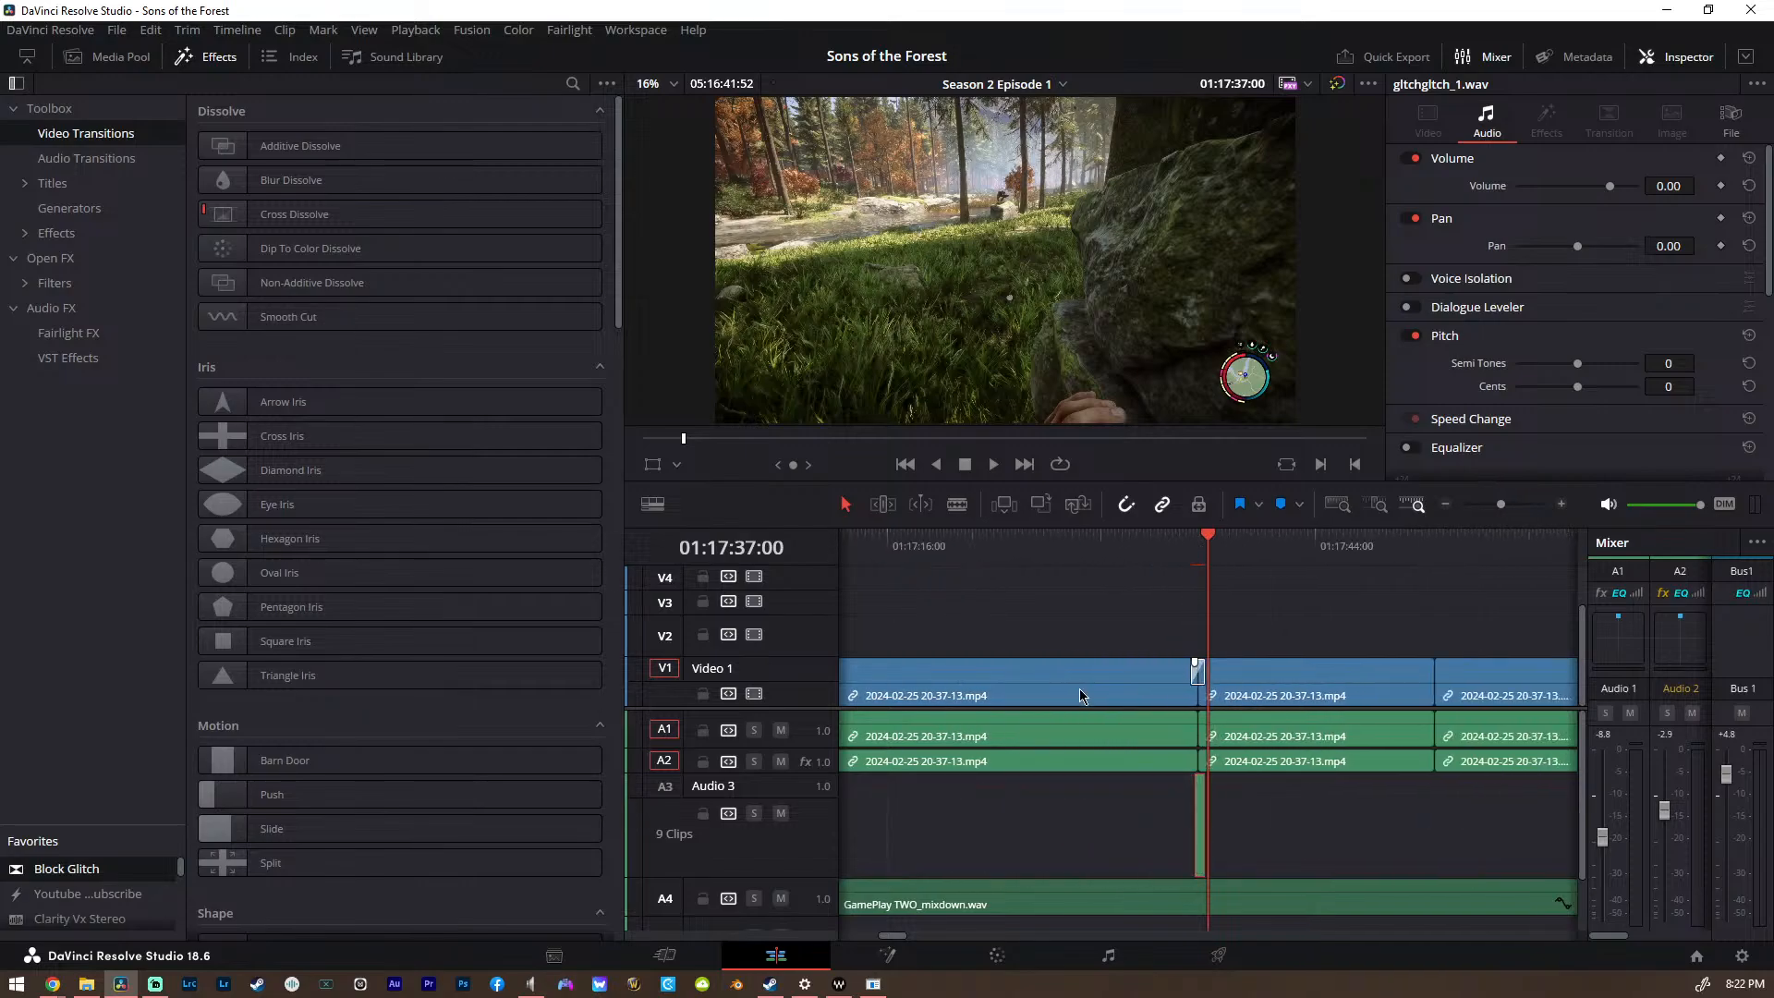
{"action": "left_click", "coordinate": [1437, 541]}
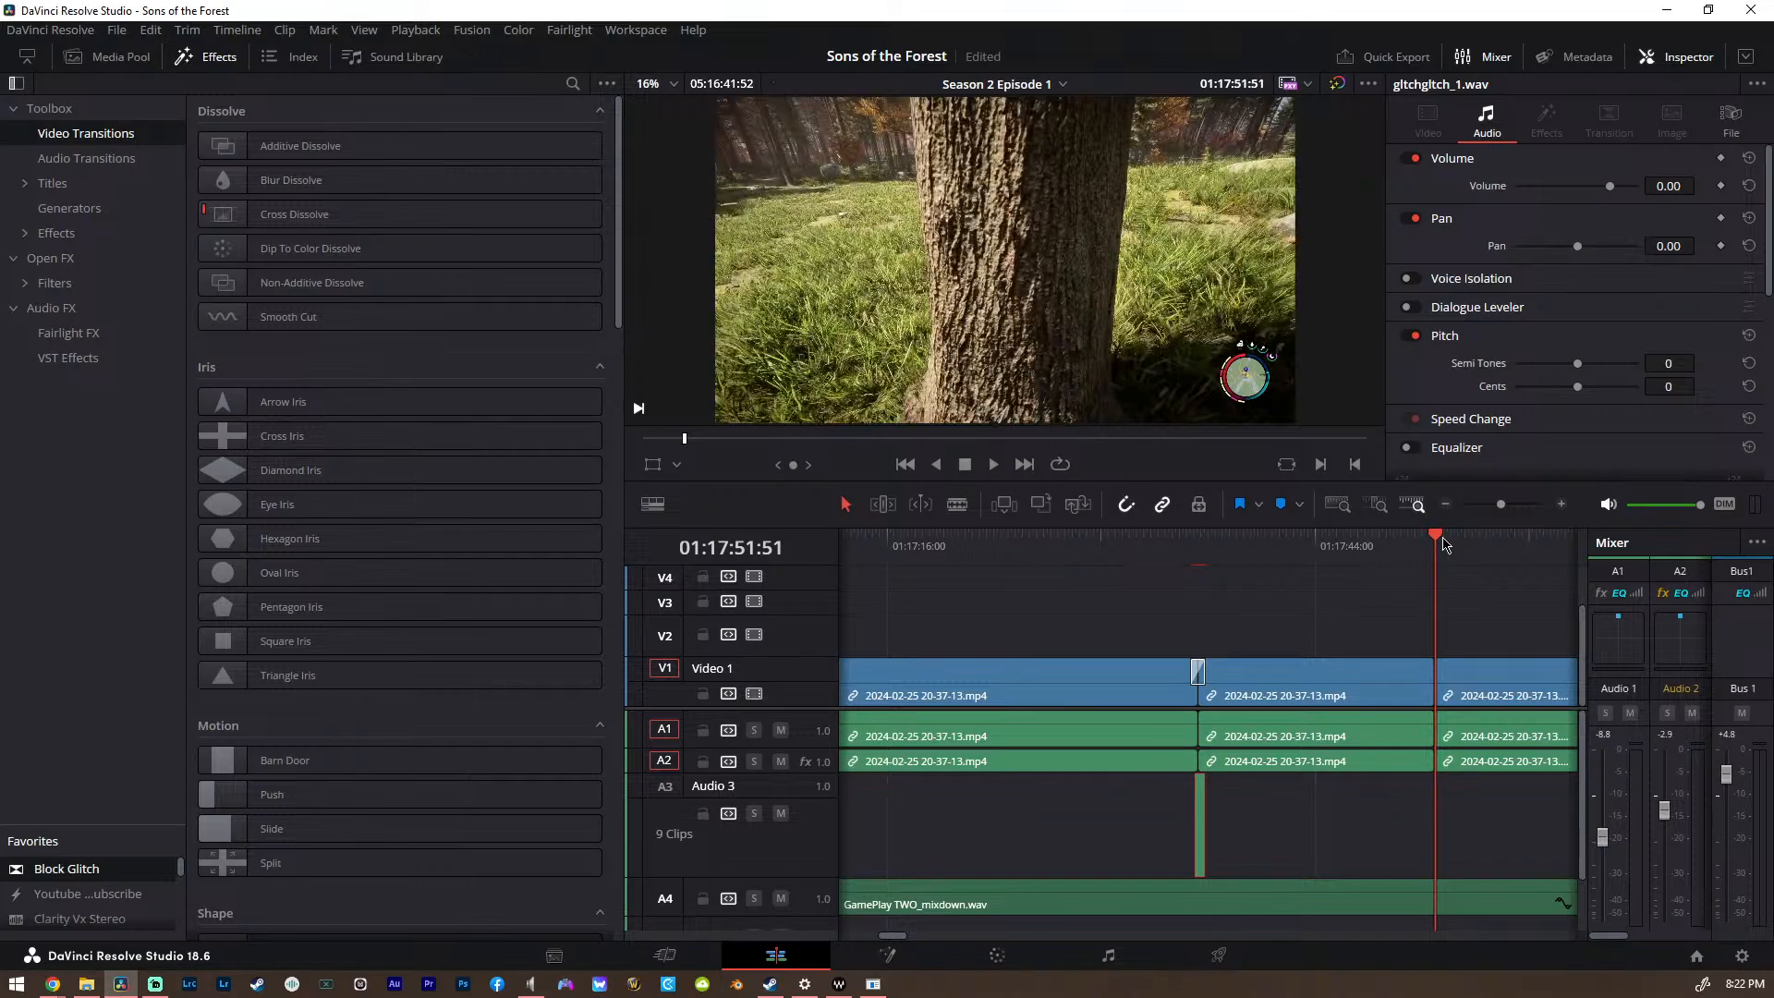
{"action": "key", "text": "ctrl+v"}
{"action": "scroll", "coordinate": [1414, 843], "scroll_direction": "up", "scroll_amount": 3}
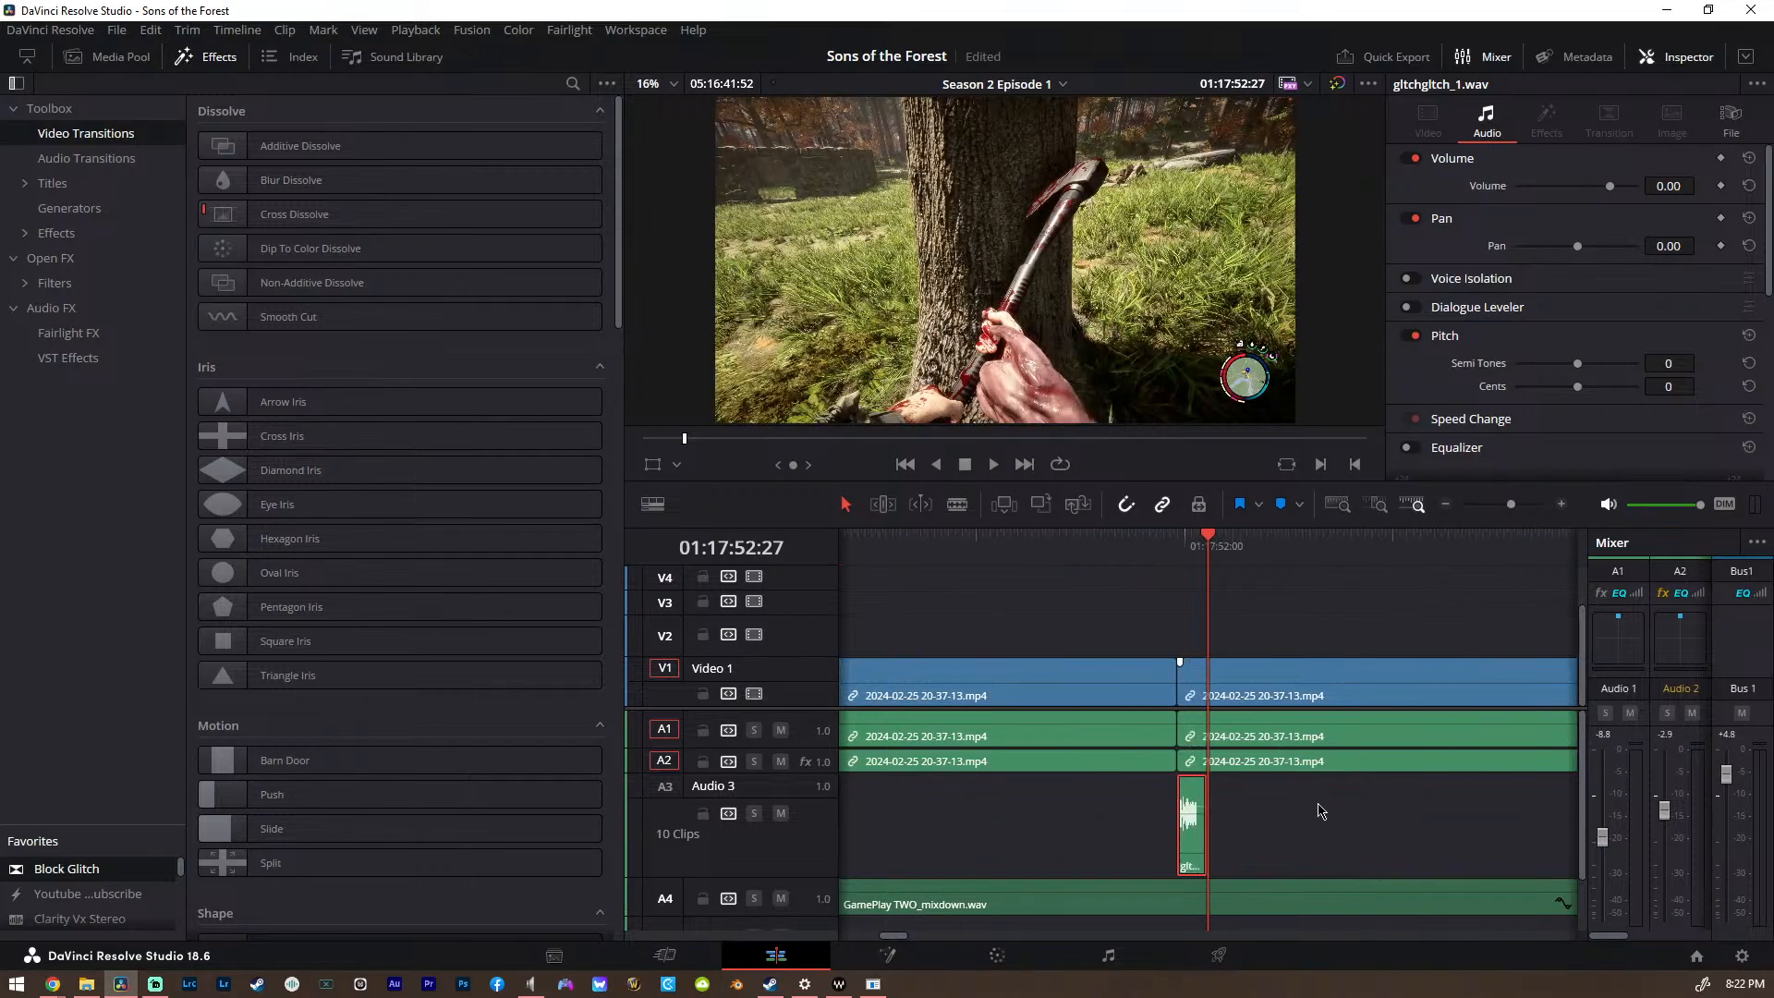
{"action": "scroll", "coordinate": [1319, 811], "scroll_direction": "up", "scroll_amount": 4}
{"action": "left_click_drag", "start_coordinate": [1118, 842], "coordinate": [1066, 842]}
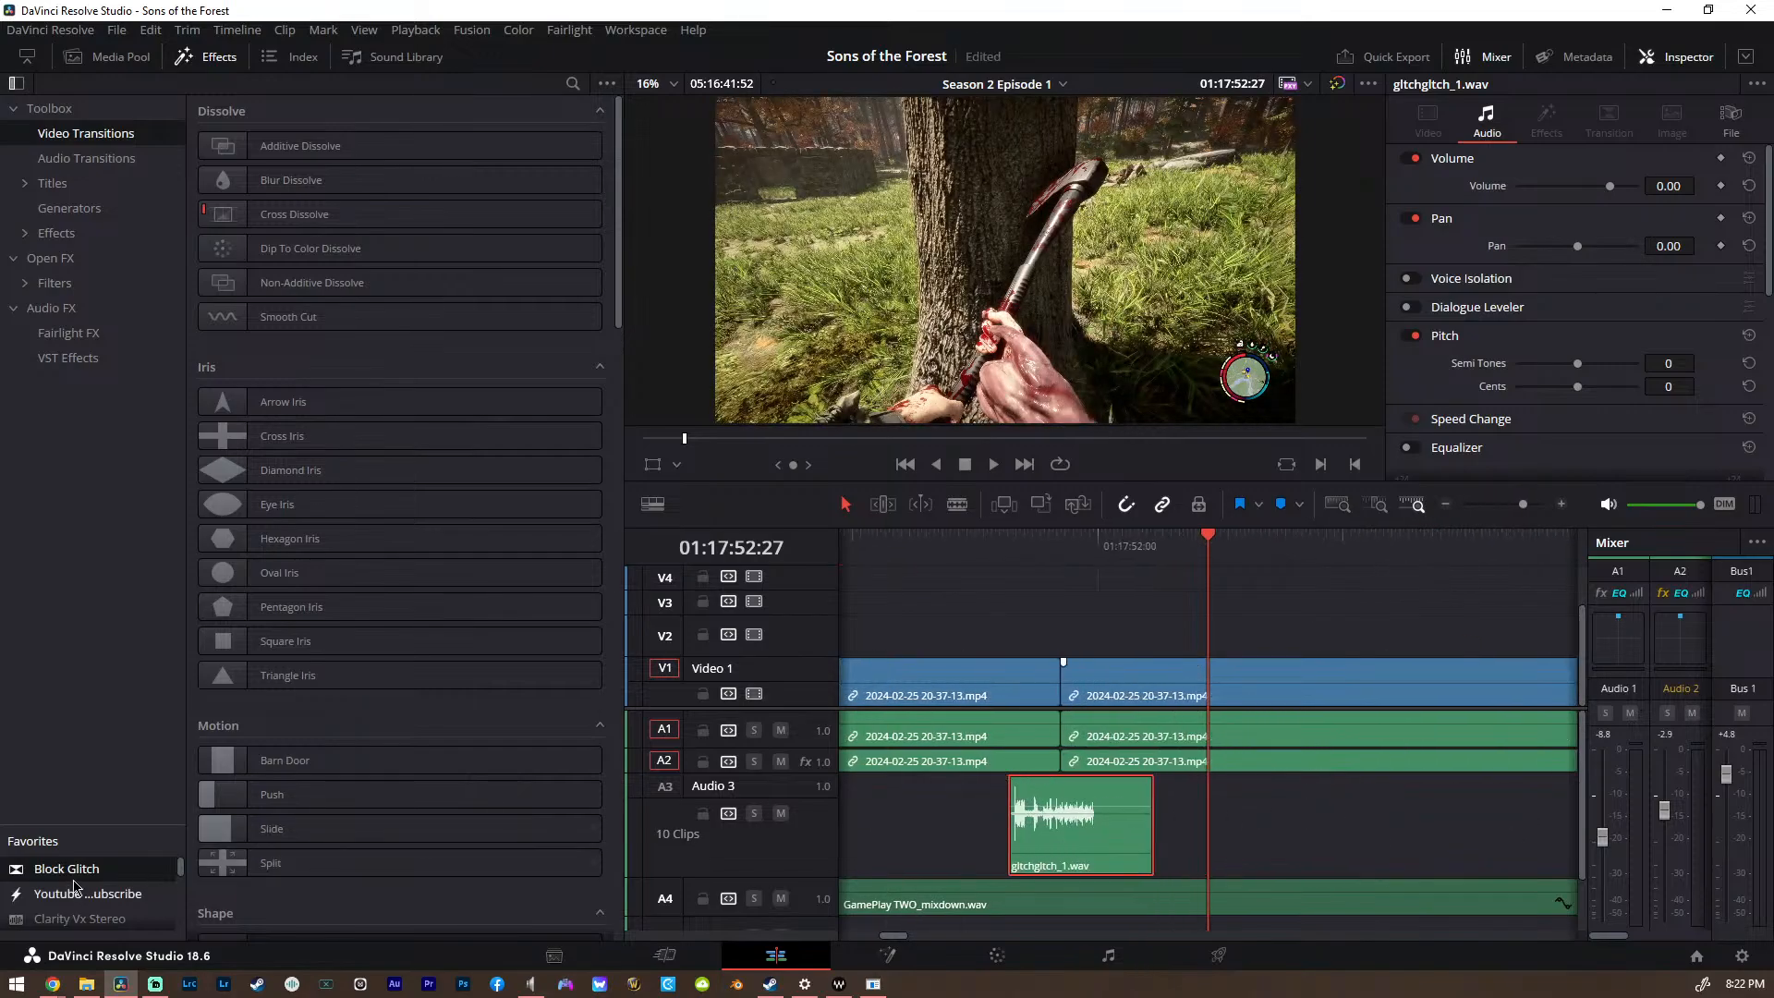
{"action": "left_click_drag", "start_coordinate": [74, 873], "coordinate": [1064, 683]}
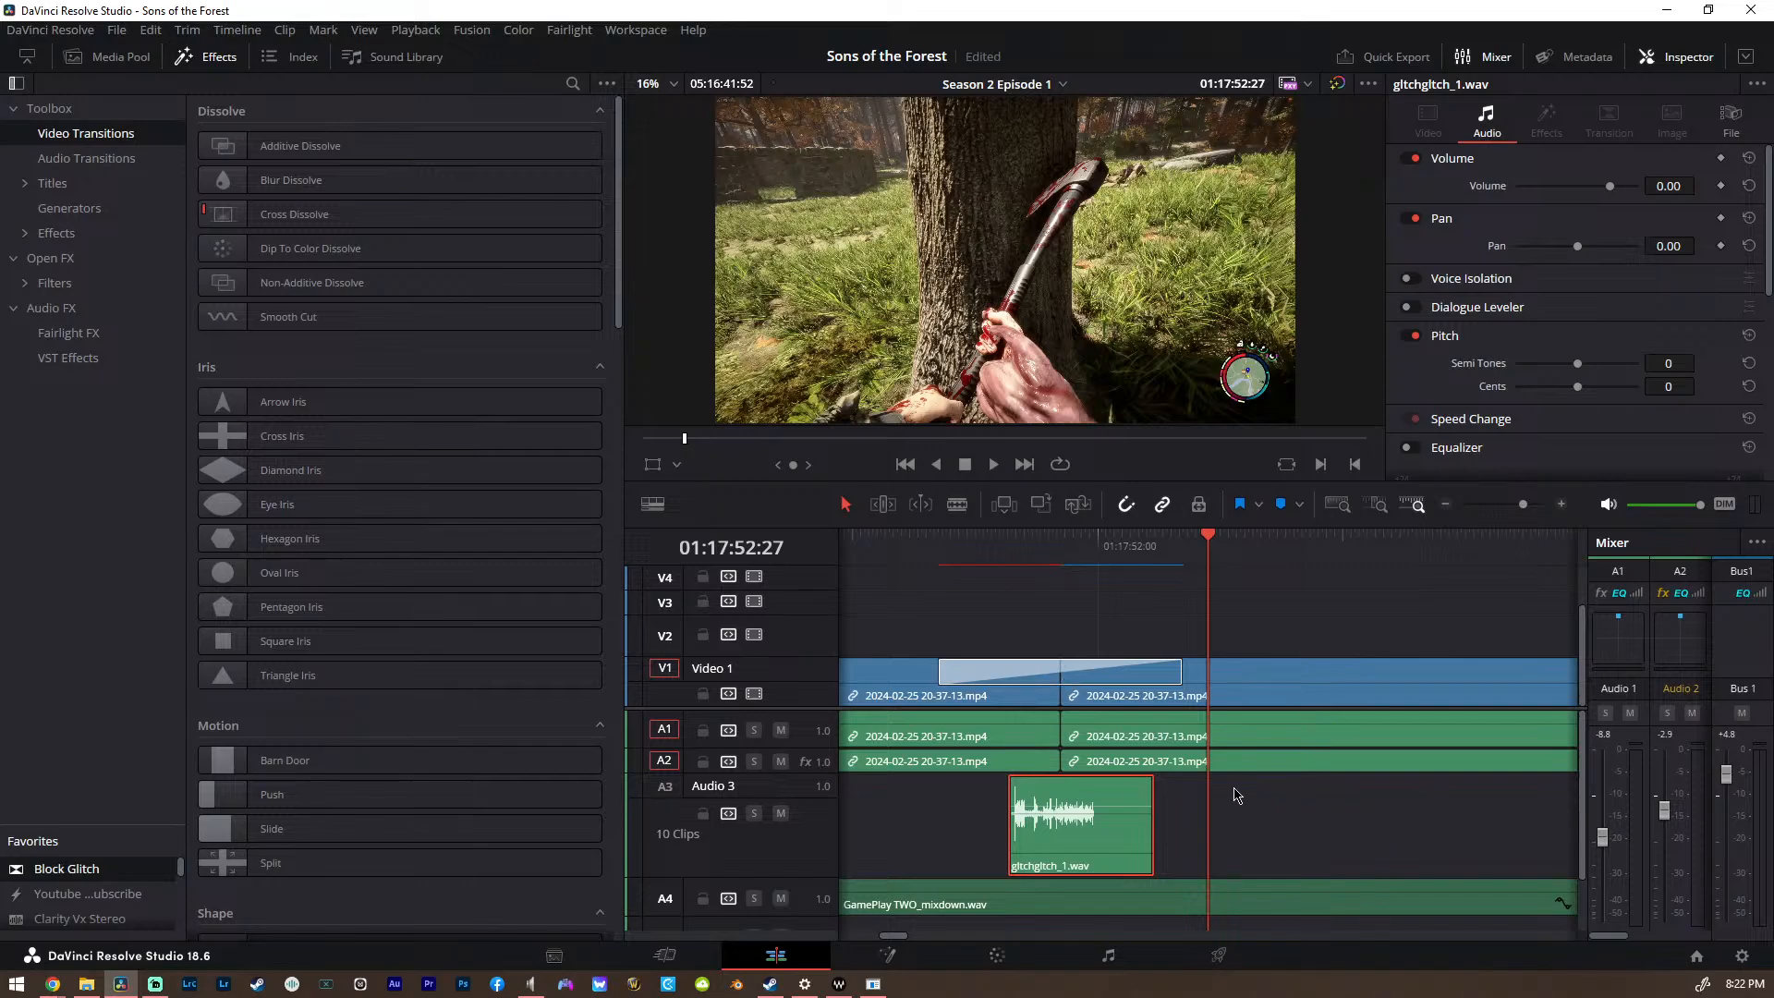
Place gltchgltch_1.wav on A3 across the cut at 01:18:08:08 and add Block Glitch to the matching Video 1 cut
{"action": "key", "text": "Down"}
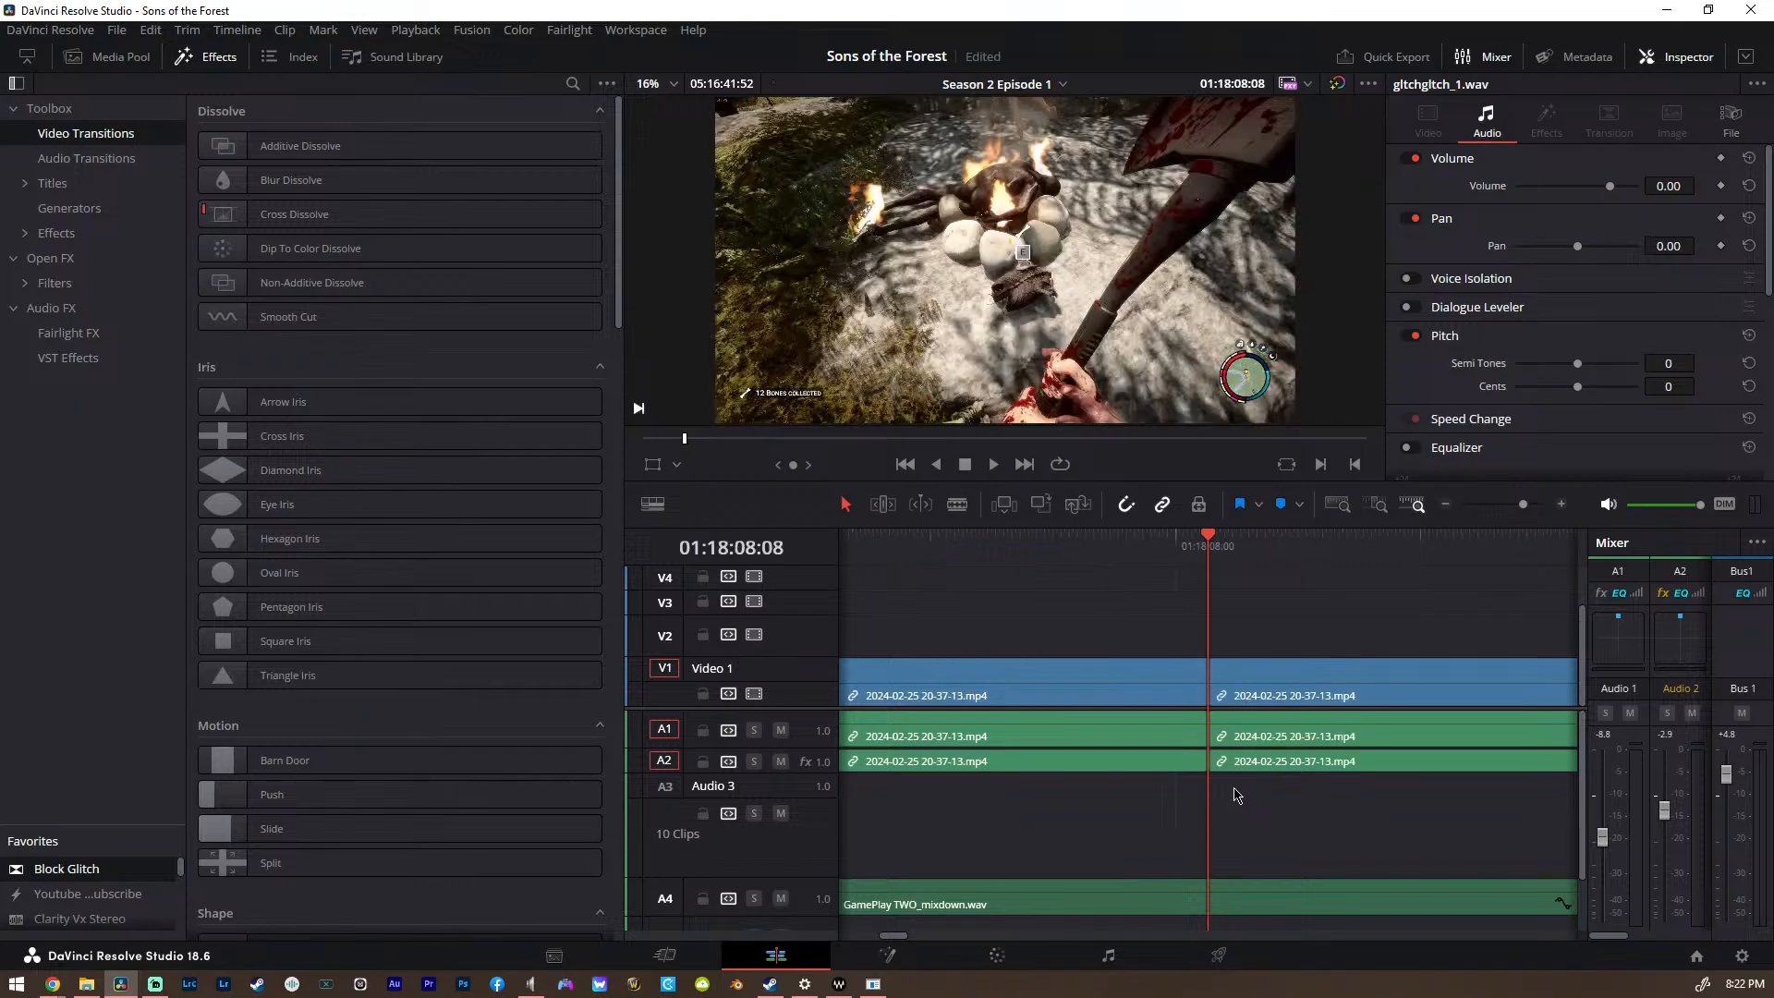
{"action": "key", "text": "ctrl+v"}
{"action": "left_click_drag", "start_coordinate": [1274, 844], "coordinate": [1226, 841]}
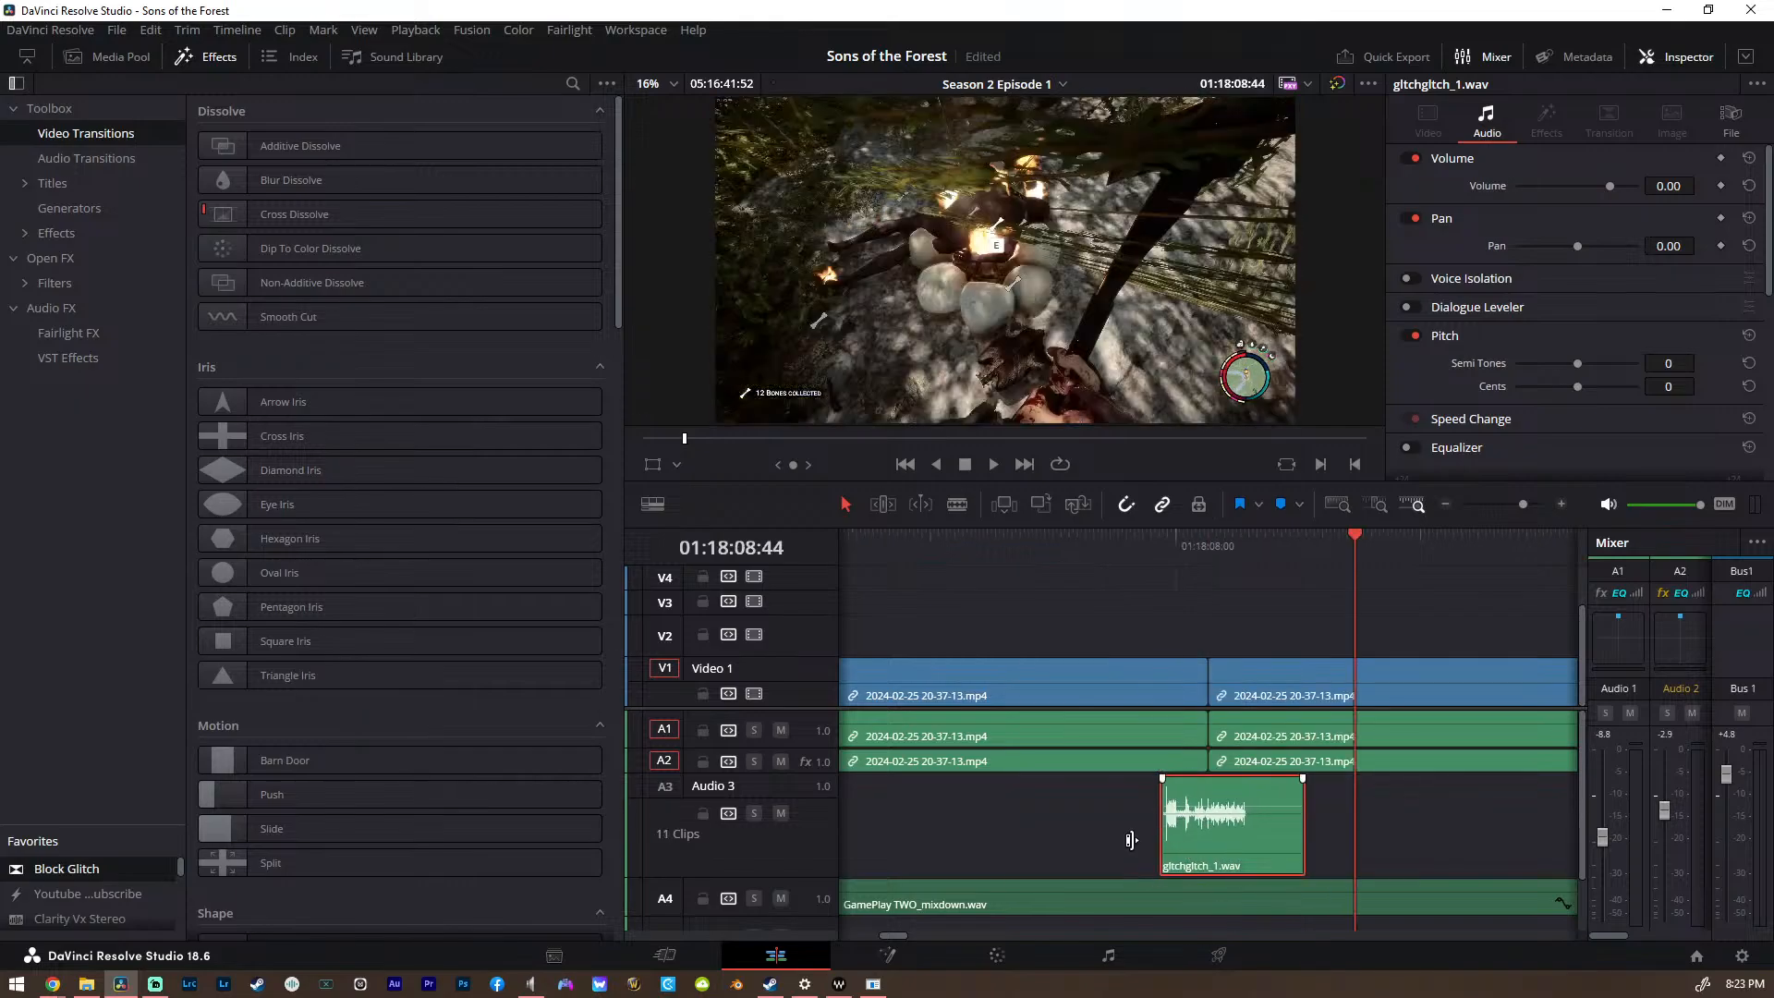
{"action": "left_click_drag", "start_coordinate": [66, 868], "coordinate": [1223, 682]}
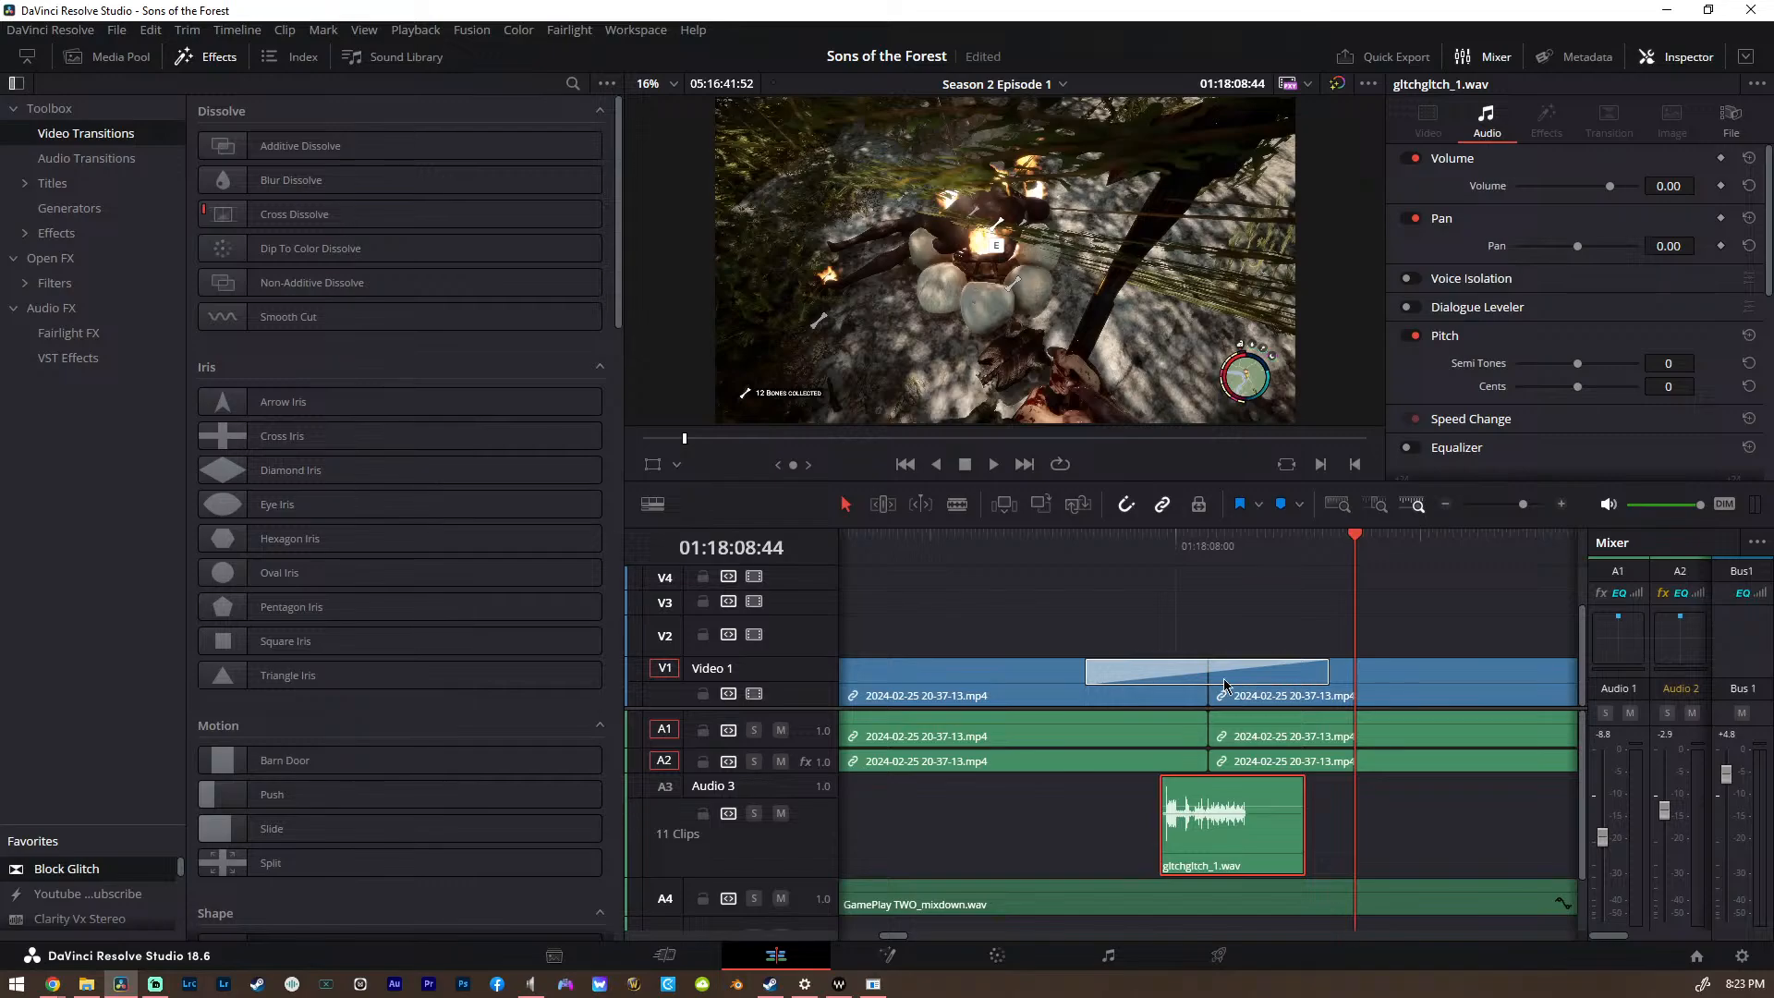
Paste gltchgltch_1.wav on A3 at the 01:18:16:28 cut and shift it slightly earlier so it straddles the cut
{"action": "scroll", "coordinate": [1270, 768], "scroll_direction": "down", "scroll_amount": 3}
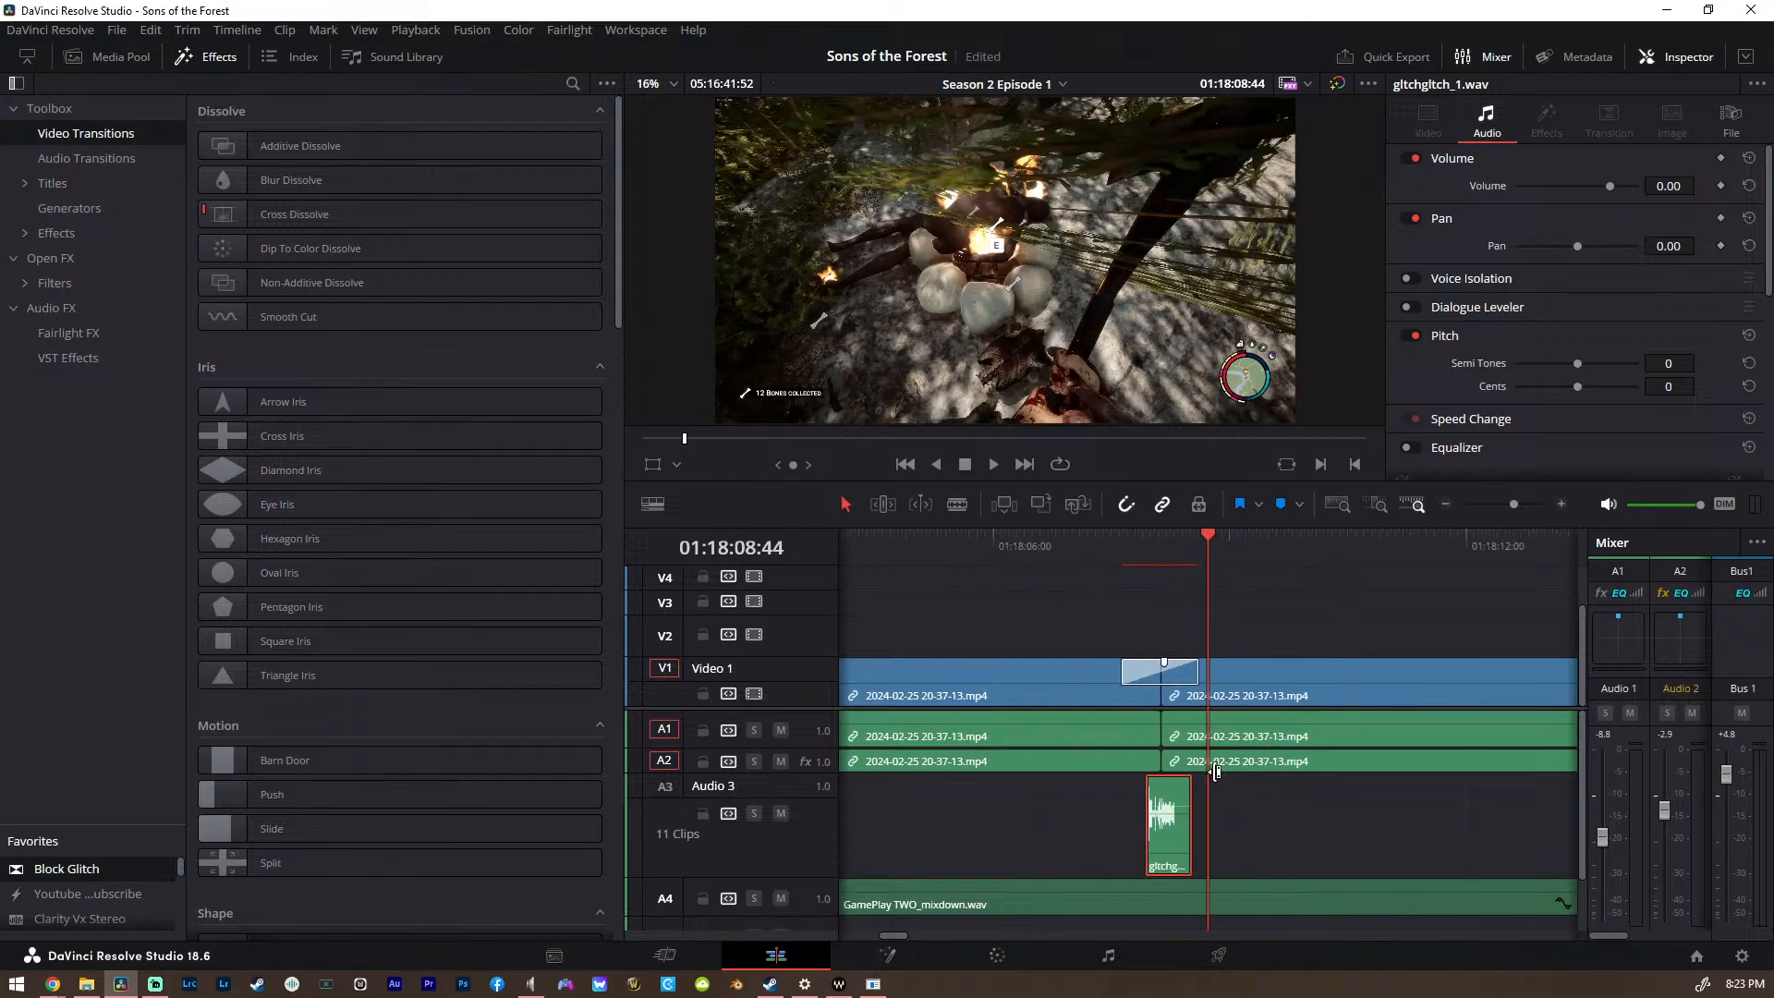
{"action": "key", "text": "Down"}
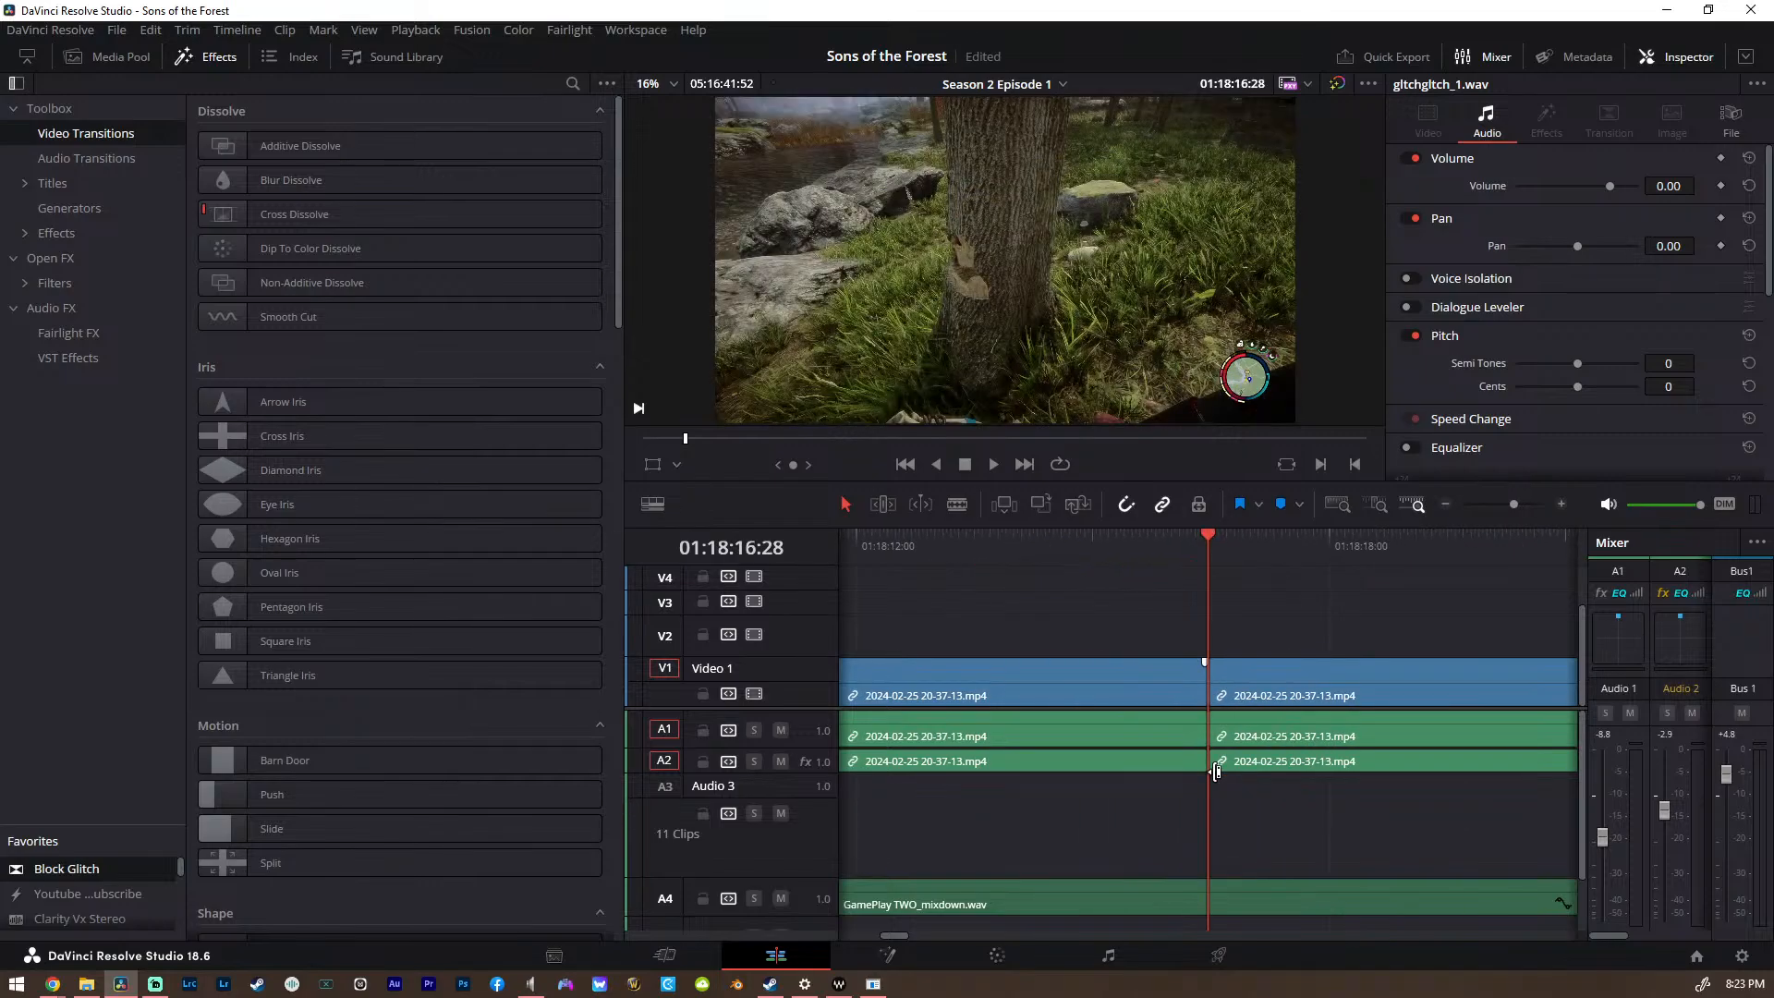
{"action": "key", "text": "ctrl+v"}
{"action": "scroll", "coordinate": [1136, 868], "scroll_direction": "up", "scroll_amount": 2}
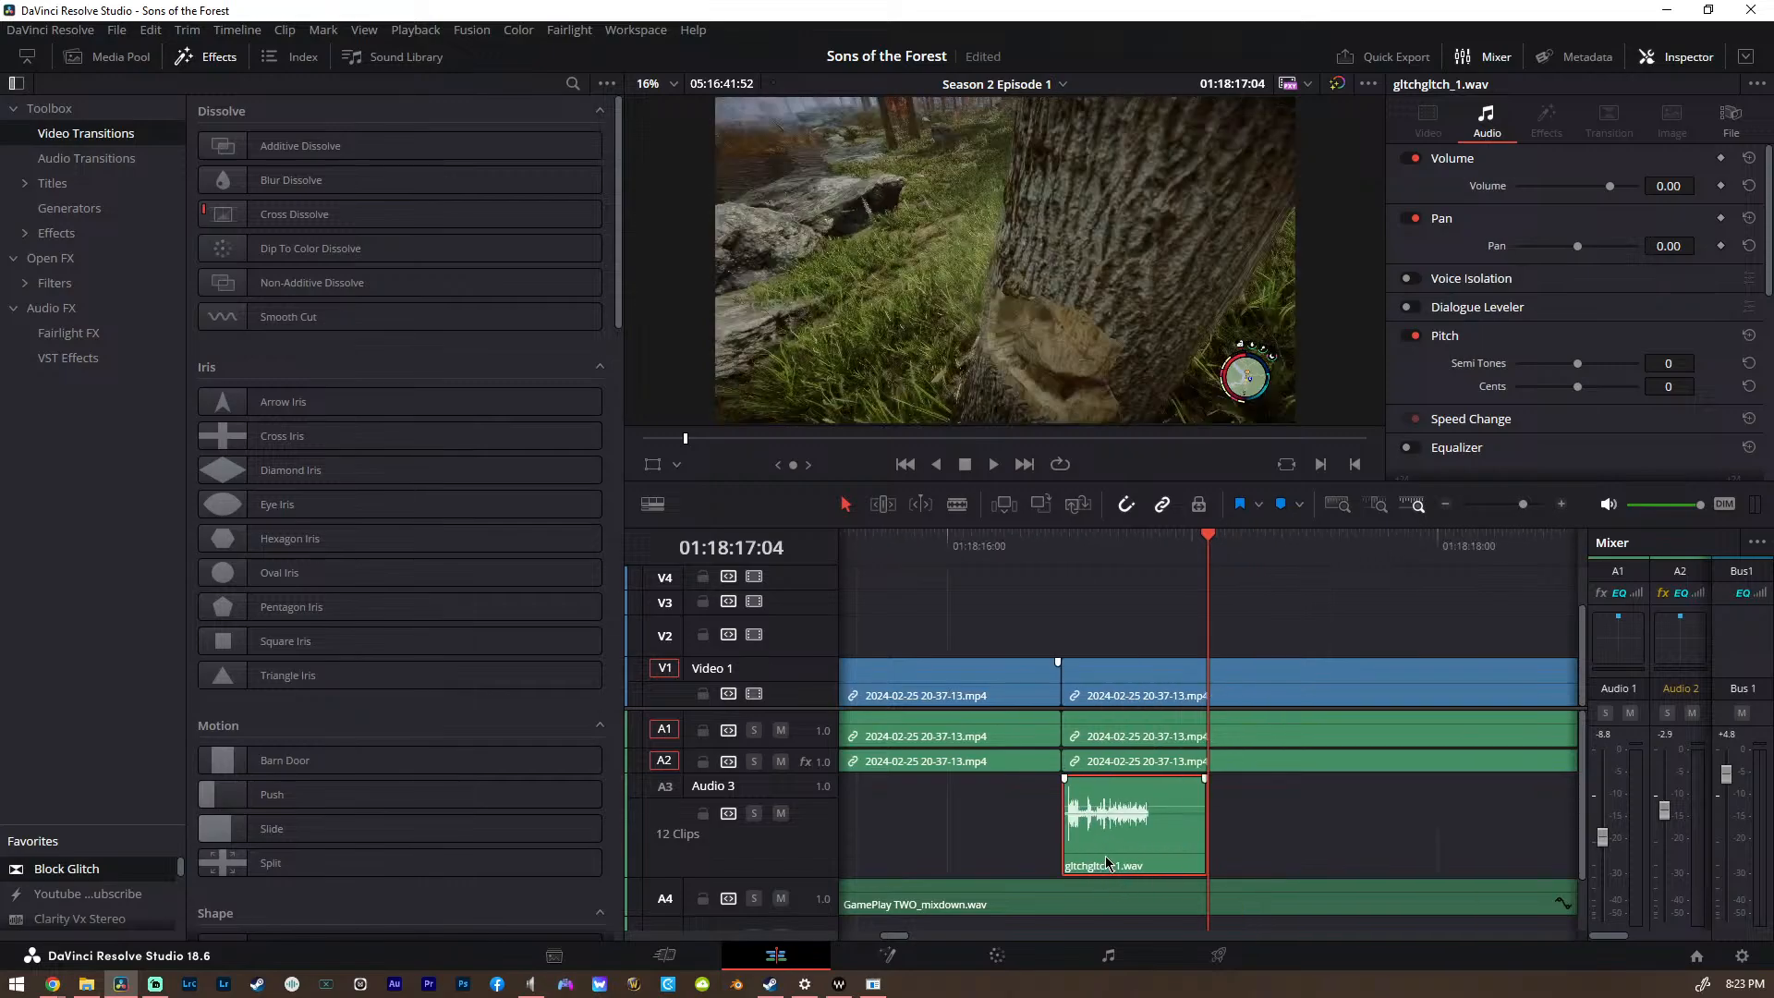
{"action": "left_click_drag", "start_coordinate": [1107, 862], "coordinate": [1057, 862]}
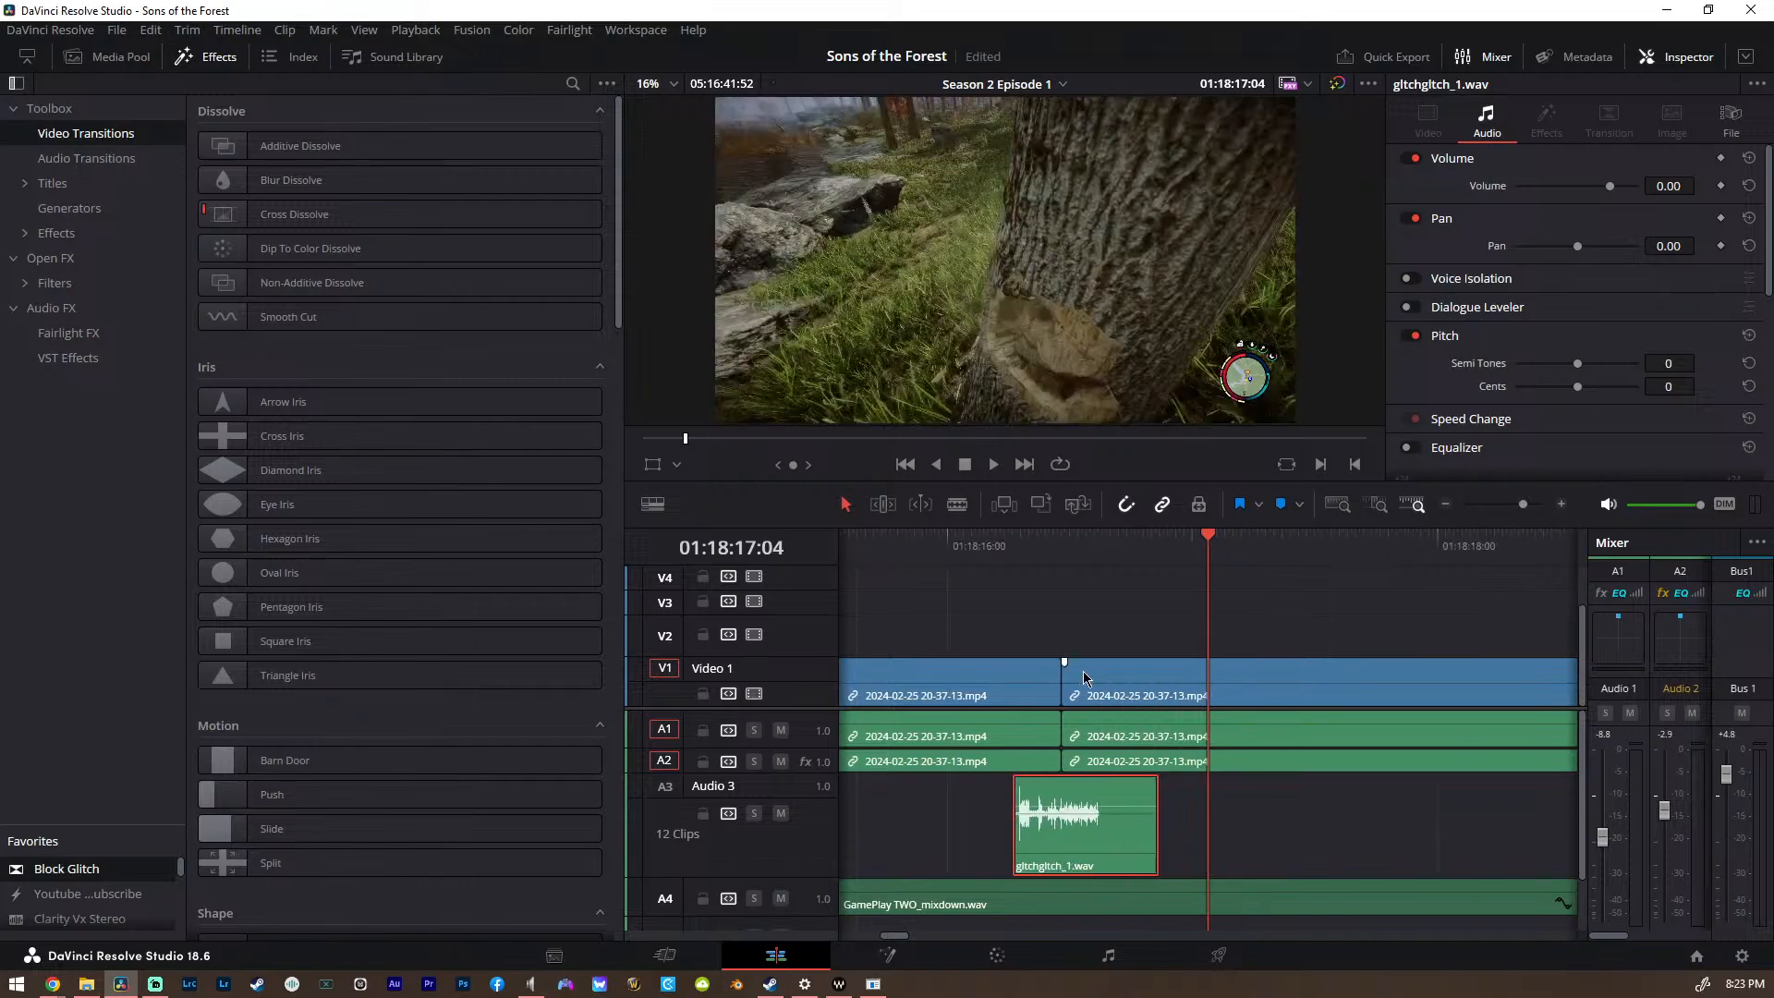
Save the project and add the Block Glitch transition to the Video 1 cut at 01:18:16:28
{"action": "key", "text": "ctrl+s"}
{"action": "left_click_drag", "start_coordinate": [64, 868], "coordinate": [1060, 669]}
Paste gltchgltch_1.wav at the 01:18:27:06 cut, shift it about 14 frames earlier, and add Block Glitch to the Video 1 cut
{"action": "key", "text": "Down"}
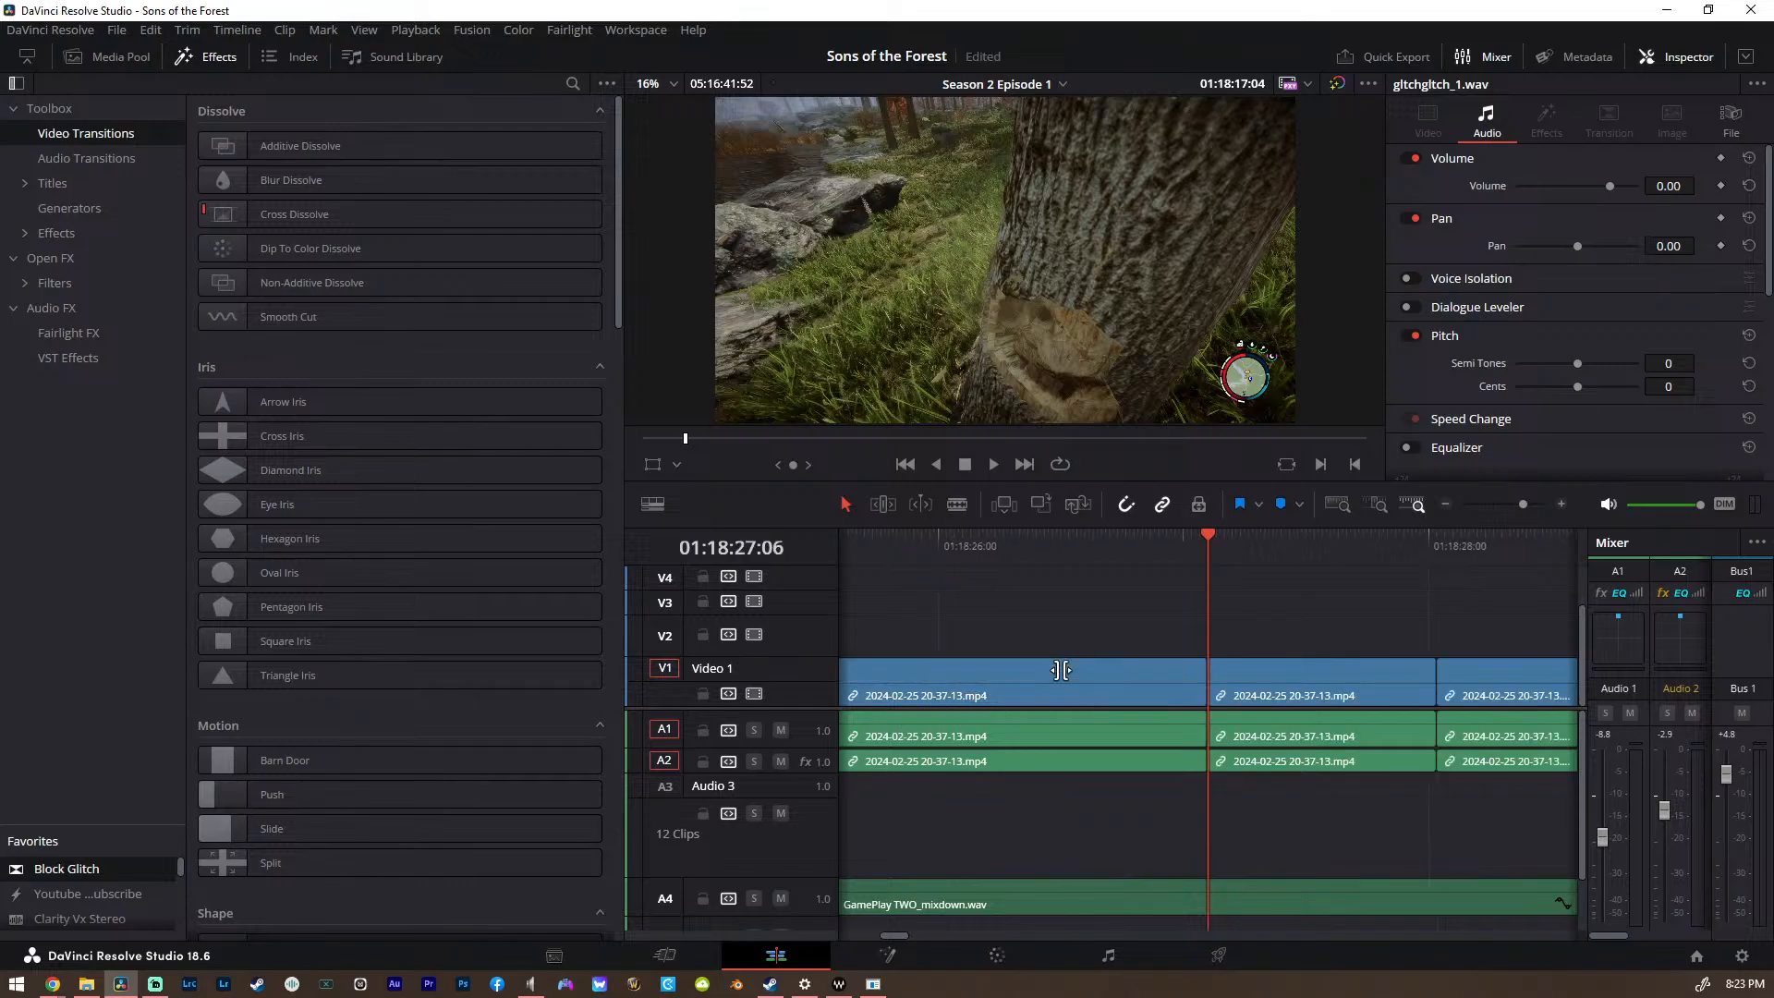
{"action": "key", "text": "ctrl+v"}
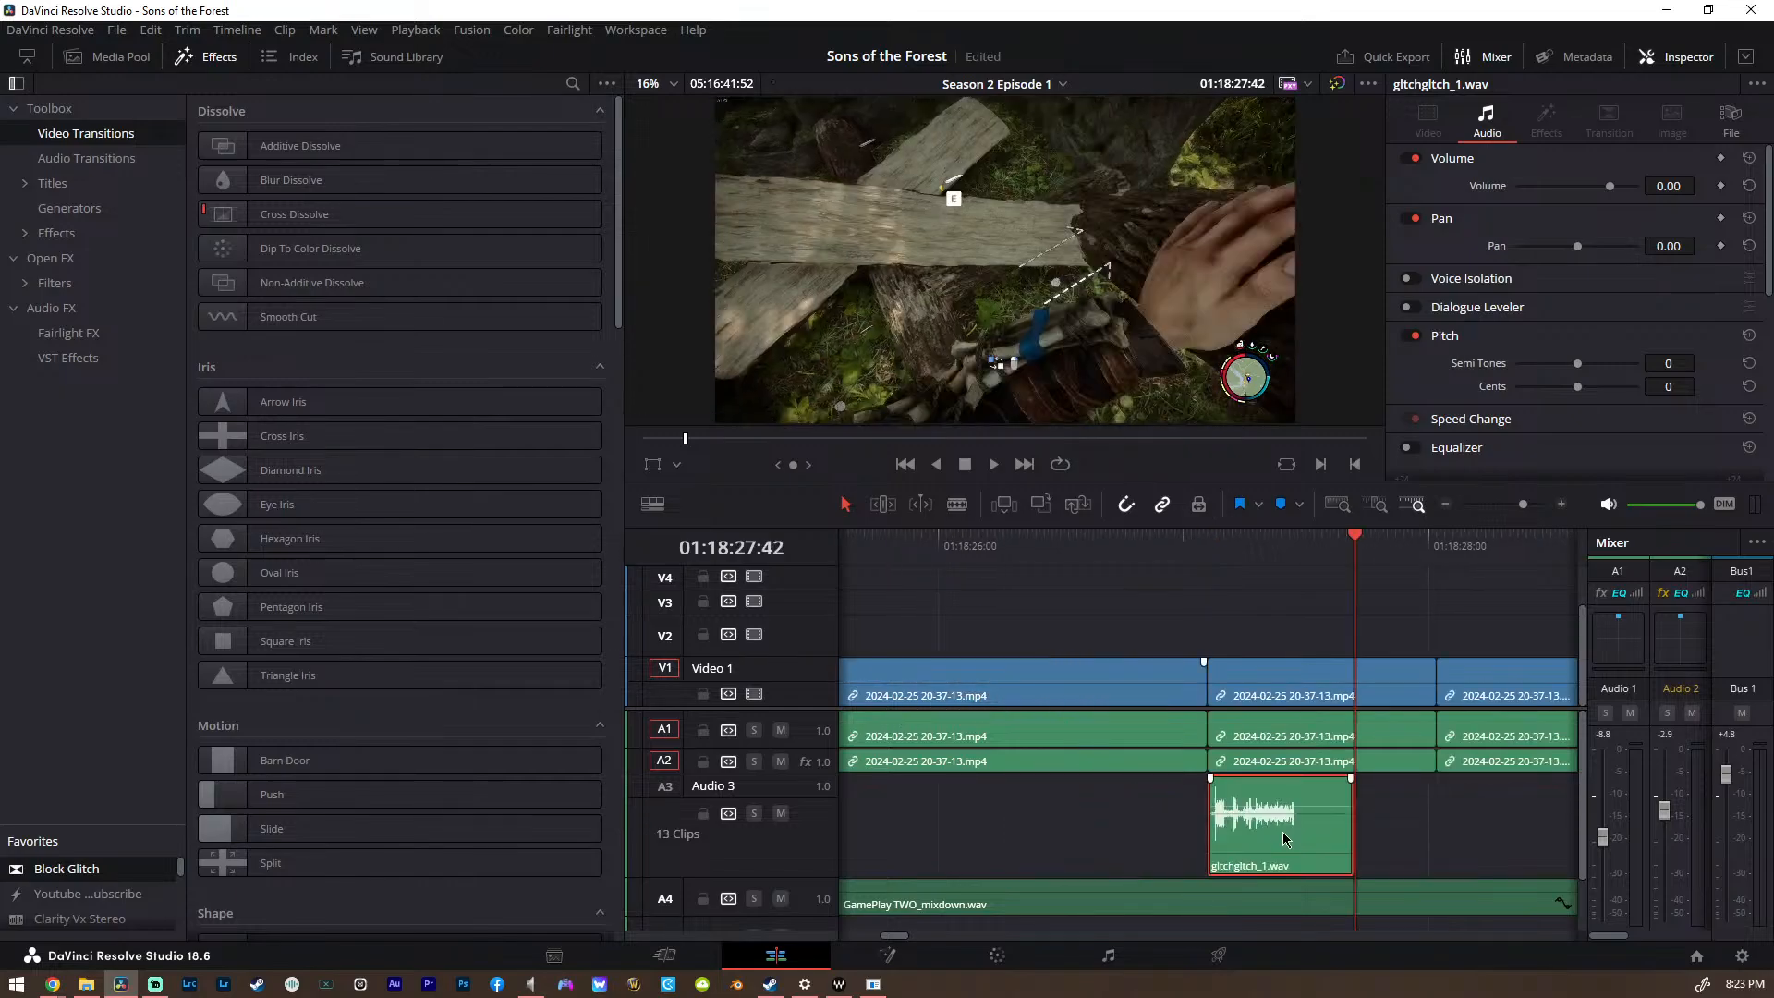
{"action": "left_click_drag", "start_coordinate": [1284, 839], "coordinate": [1223, 839]}
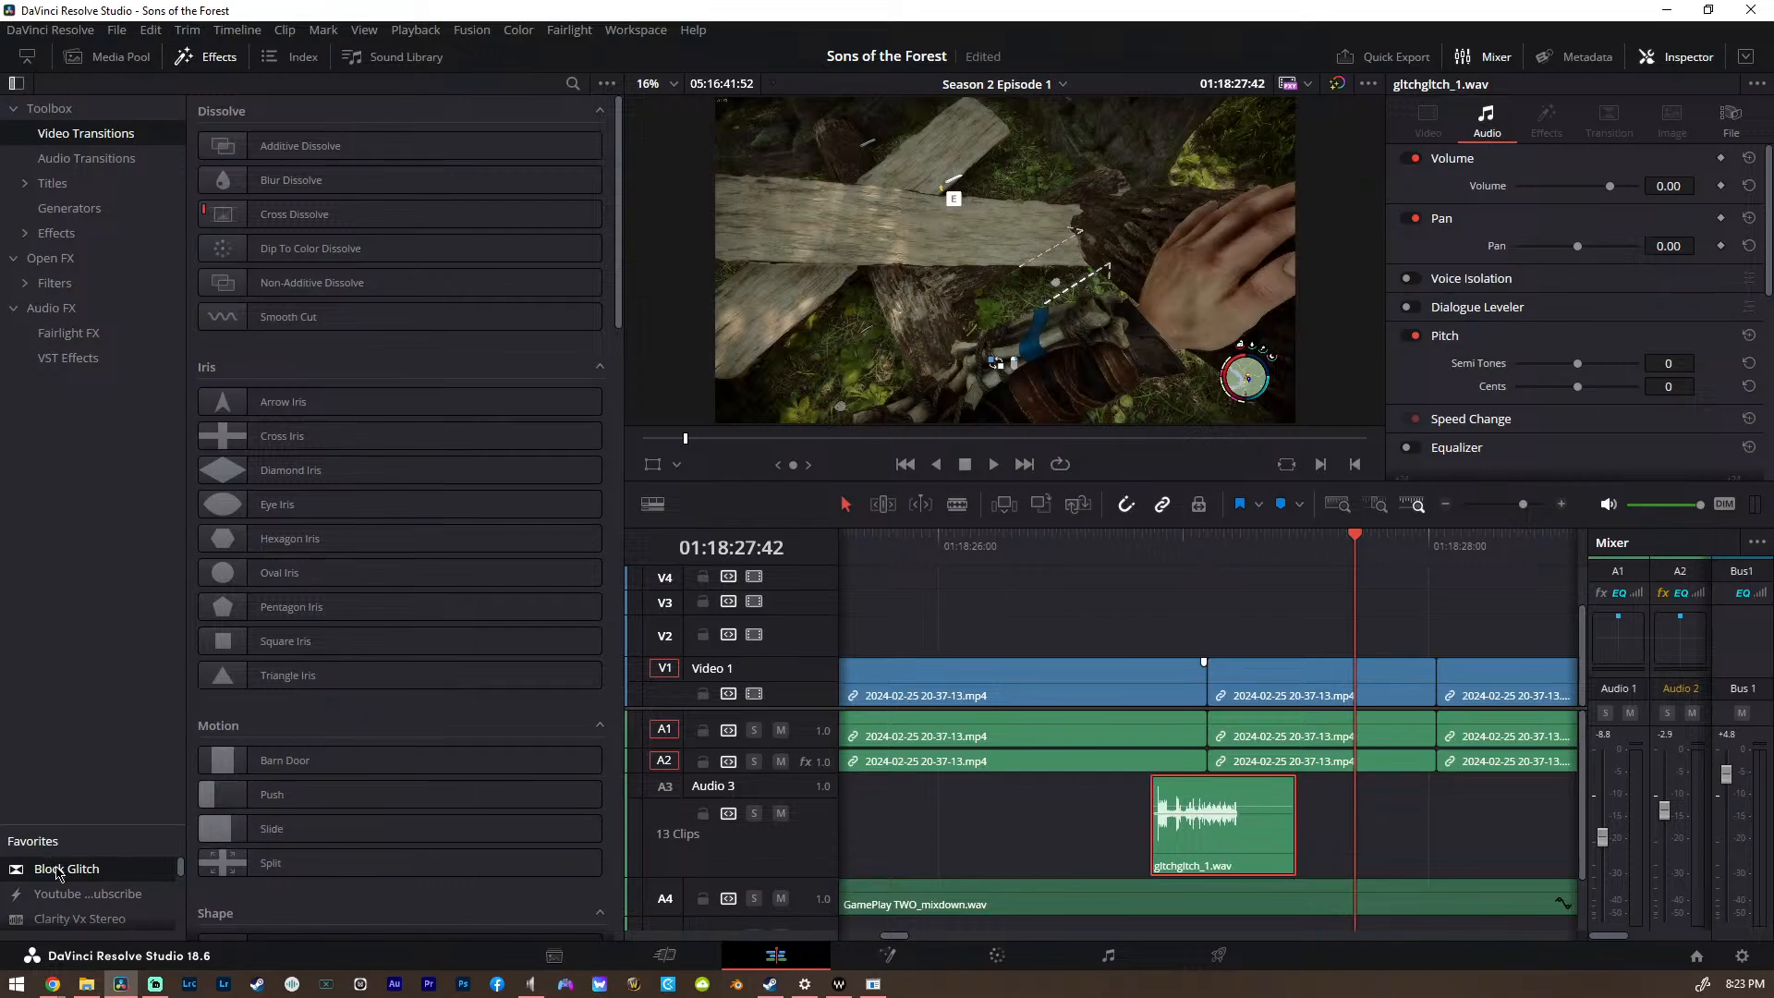
{"action": "left_click_drag", "start_coordinate": [57, 870], "coordinate": [1312, 669]}
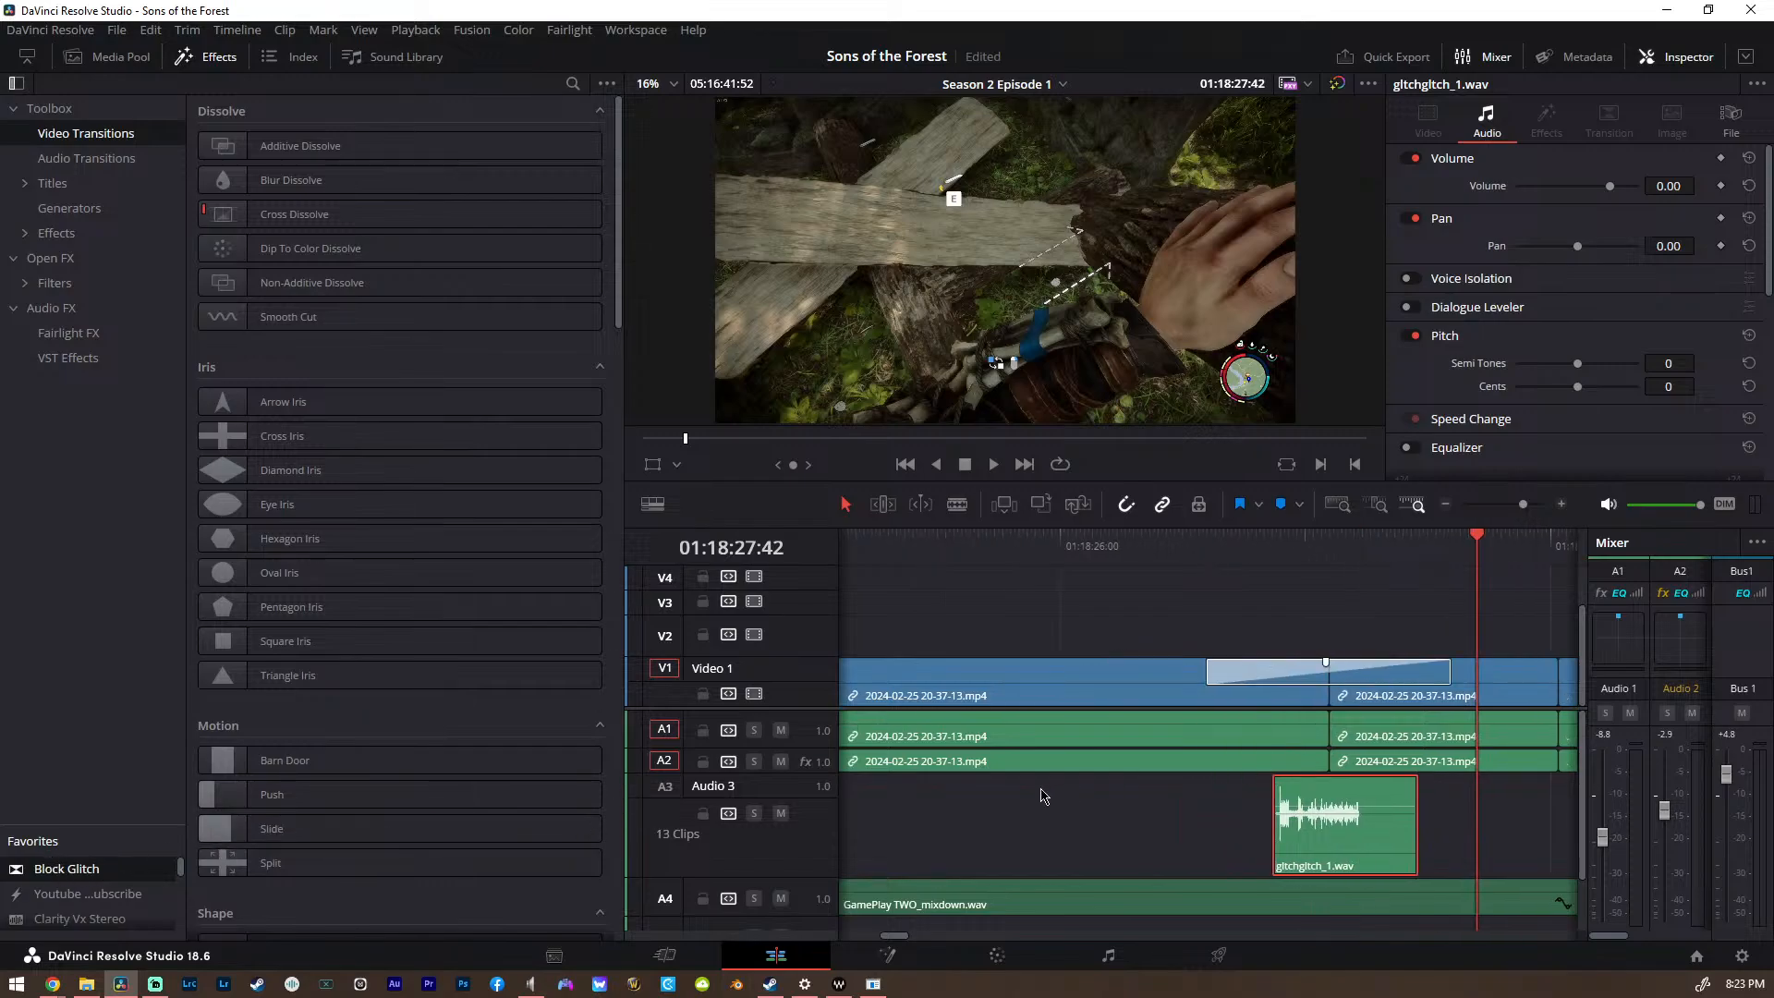
Paste gltchgltch_1.wav at the 01:18:28:02 cut, move it about 11 frames earlier, and apply Block Glitch to the Video 1 cut there
{"action": "key", "text": "Down"}
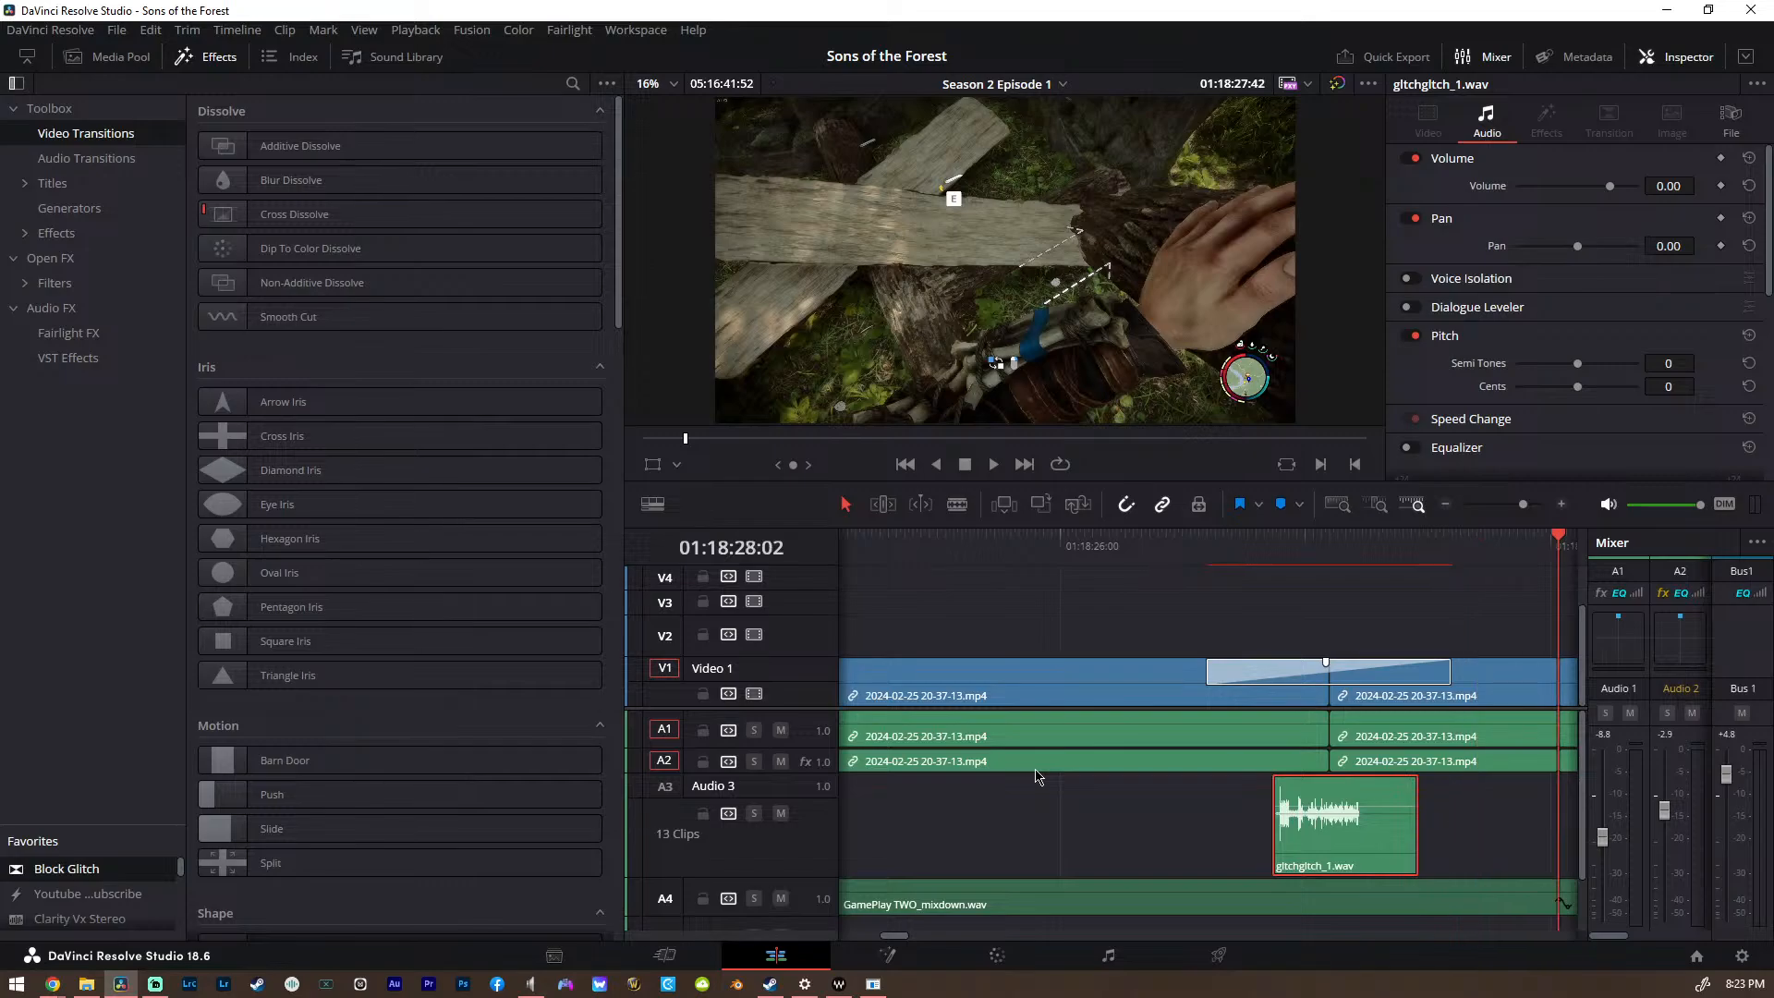
{"action": "scroll", "coordinate": [1026, 762], "scroll_direction": "down", "scroll_amount": 2}
{"action": "scroll", "coordinate": [996, 723], "scroll_direction": "up", "scroll_amount": 2}
{"action": "scroll", "coordinate": [1085, 620], "scroll_direction": "up", "scroll_amount": 1}
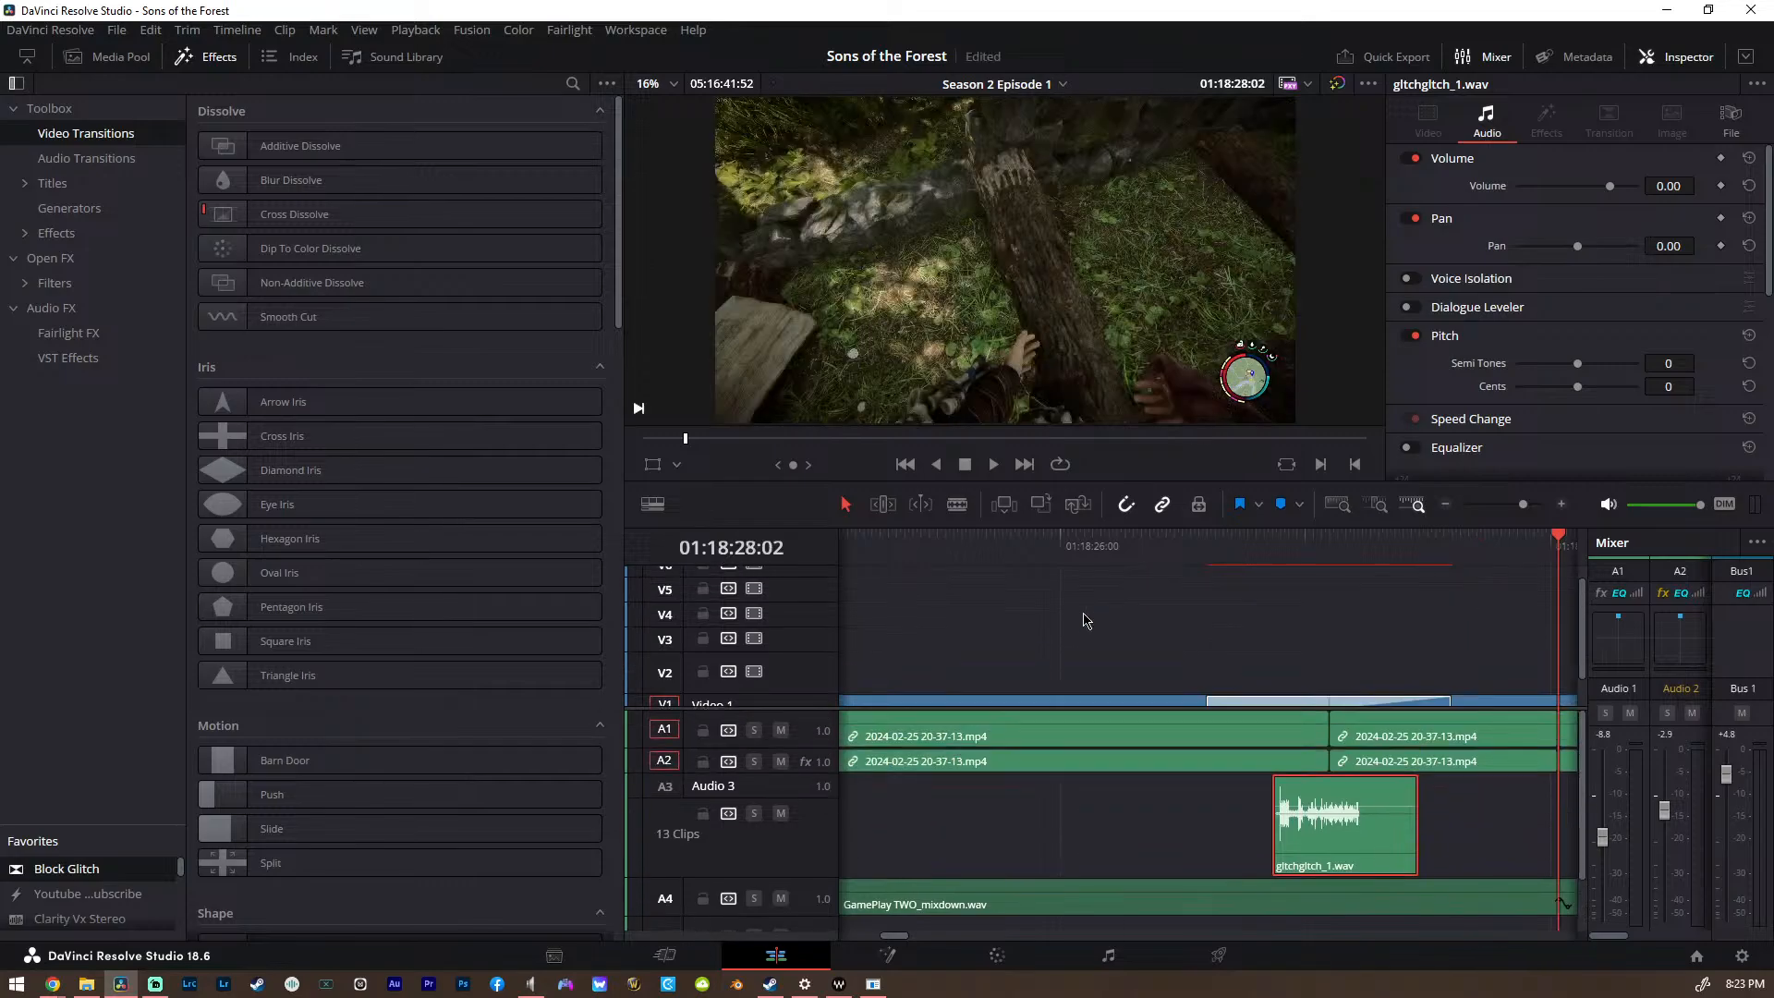
{"action": "scroll", "coordinate": [1085, 620], "scroll_direction": "right", "scroll_amount": 5}
{"action": "scroll", "coordinate": [1295, 638], "scroll_direction": "down", "scroll_amount": 1}
{"action": "key", "text": "ctrl+v"}
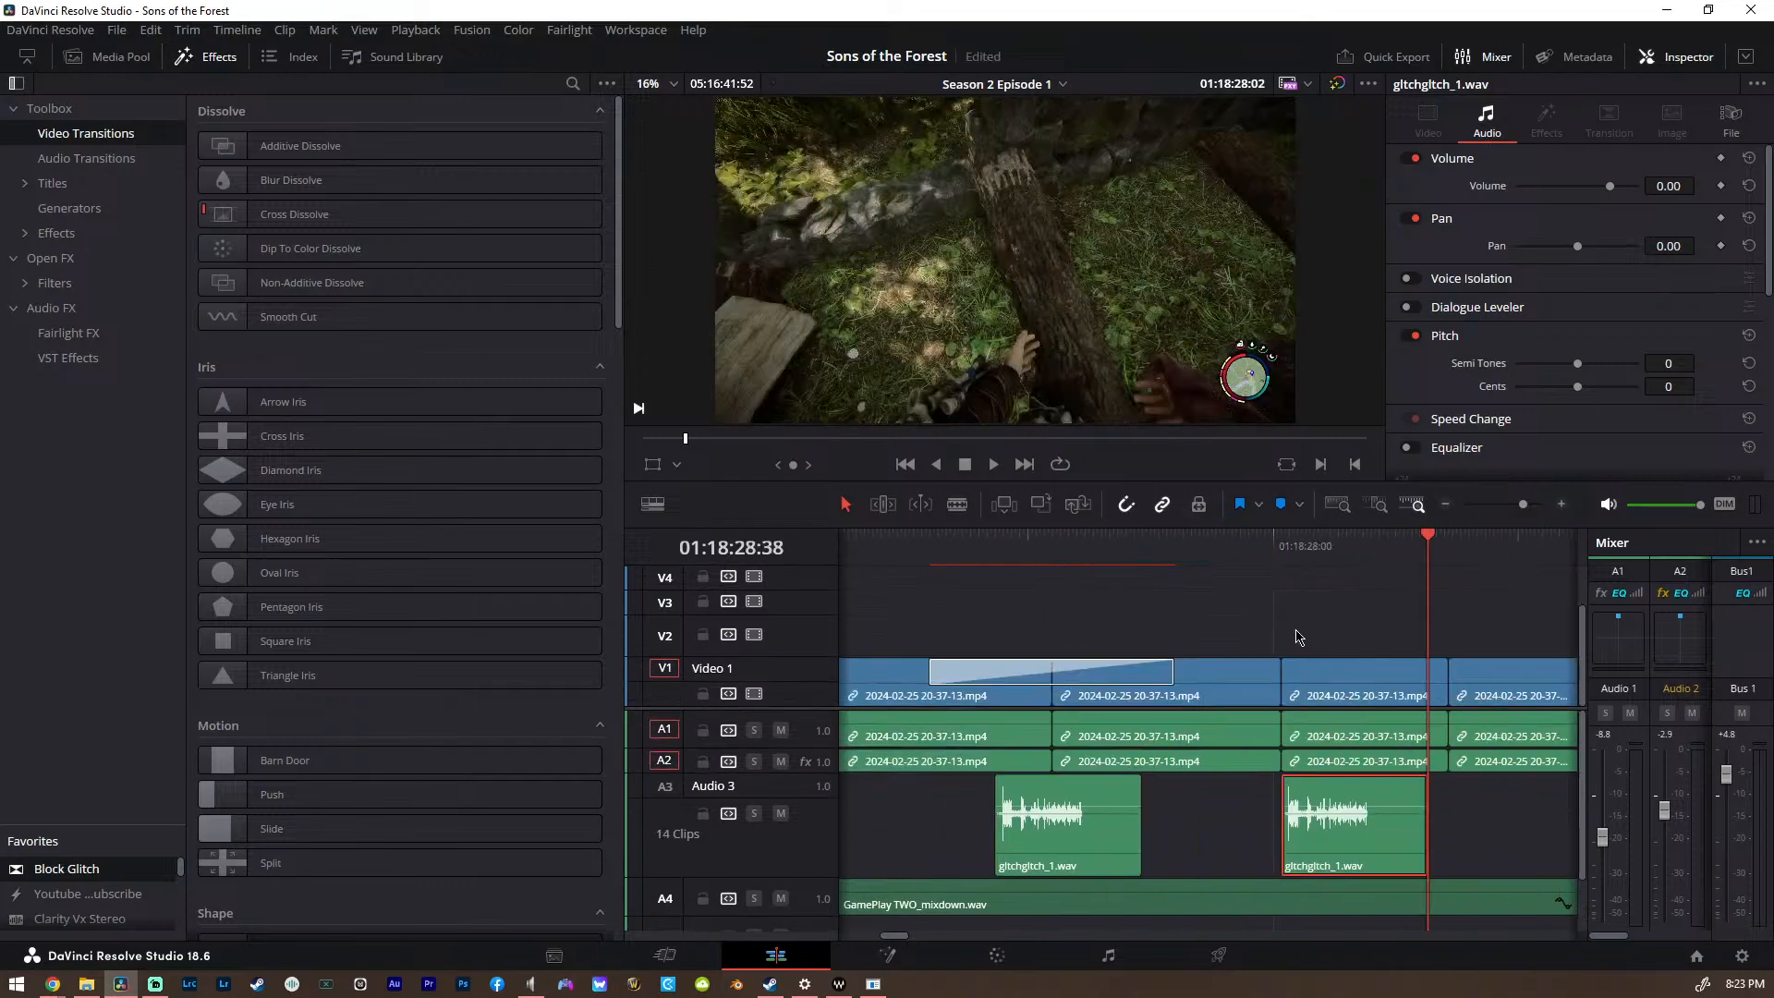
{"action": "left_click_drag", "start_coordinate": [1346, 851], "coordinate": [1305, 864]}
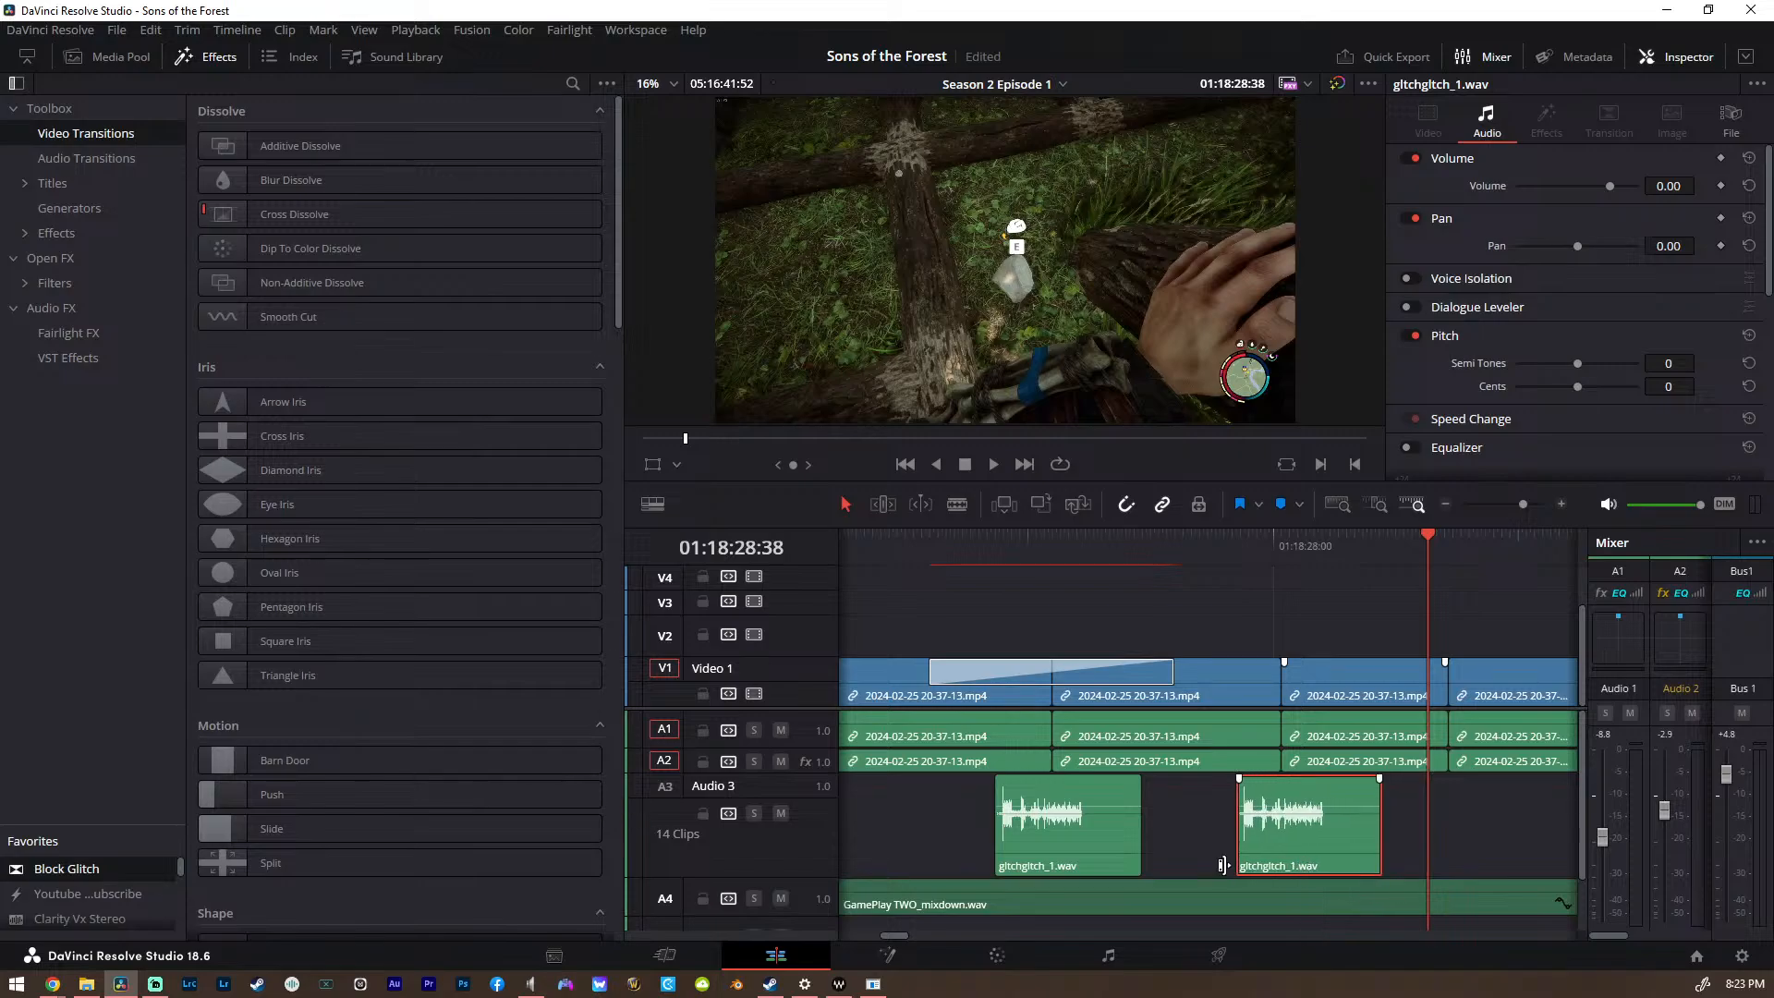
{"action": "left_click_drag", "start_coordinate": [78, 869], "coordinate": [1361, 669]}
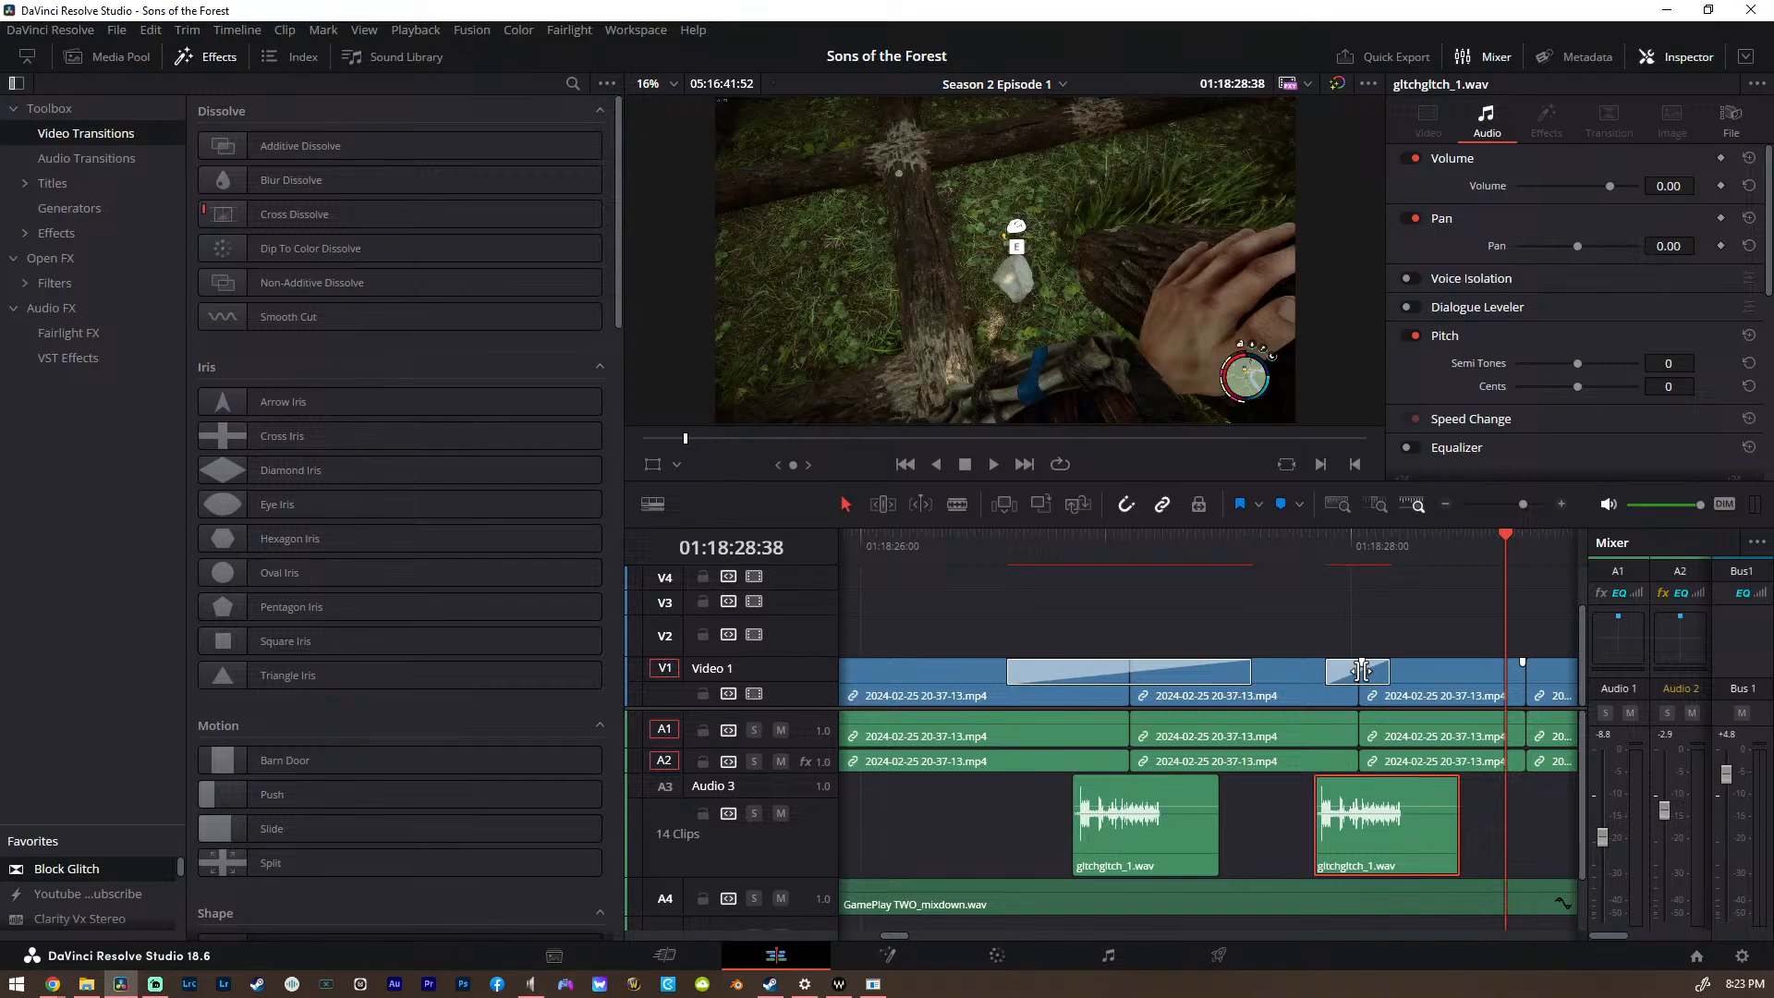
{"action": "scroll", "coordinate": [1361, 669], "scroll_direction": "down", "scroll_amount": 1}
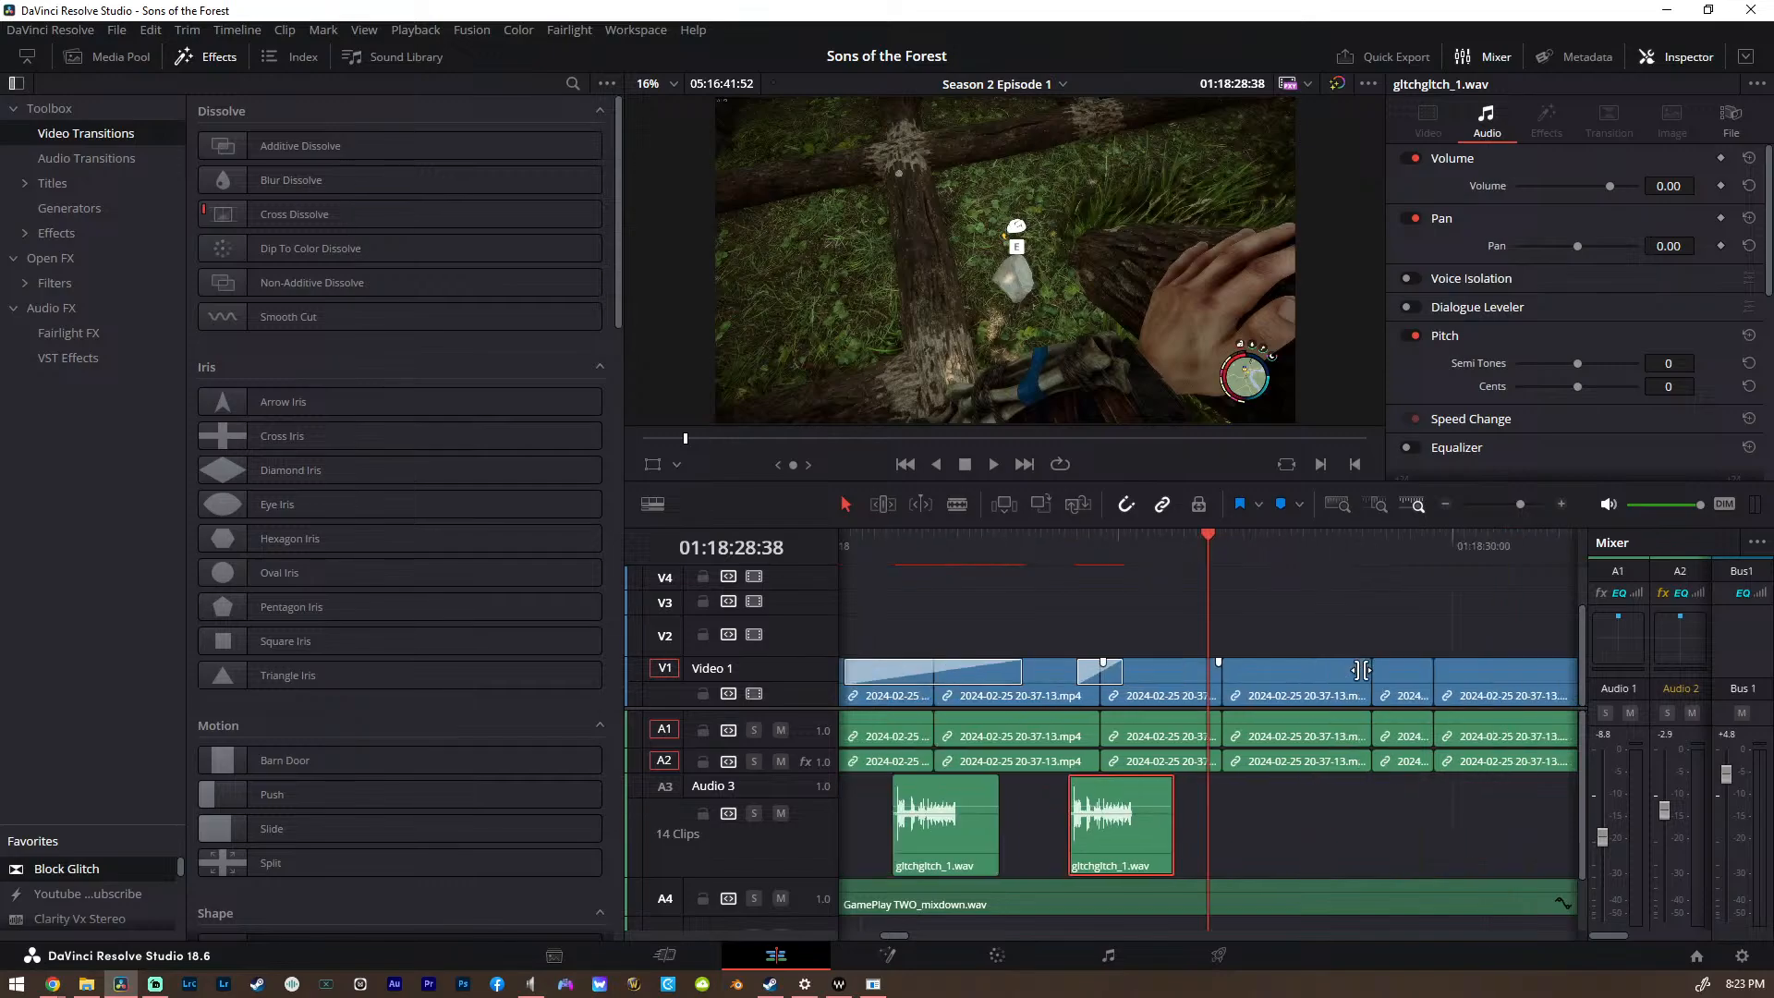
Paste the glitch sound on Audio 3 at the cut at 01:18:28:43, starting slightly before it, with its end trimmed shorter
{"action": "key", "text": "Down"}
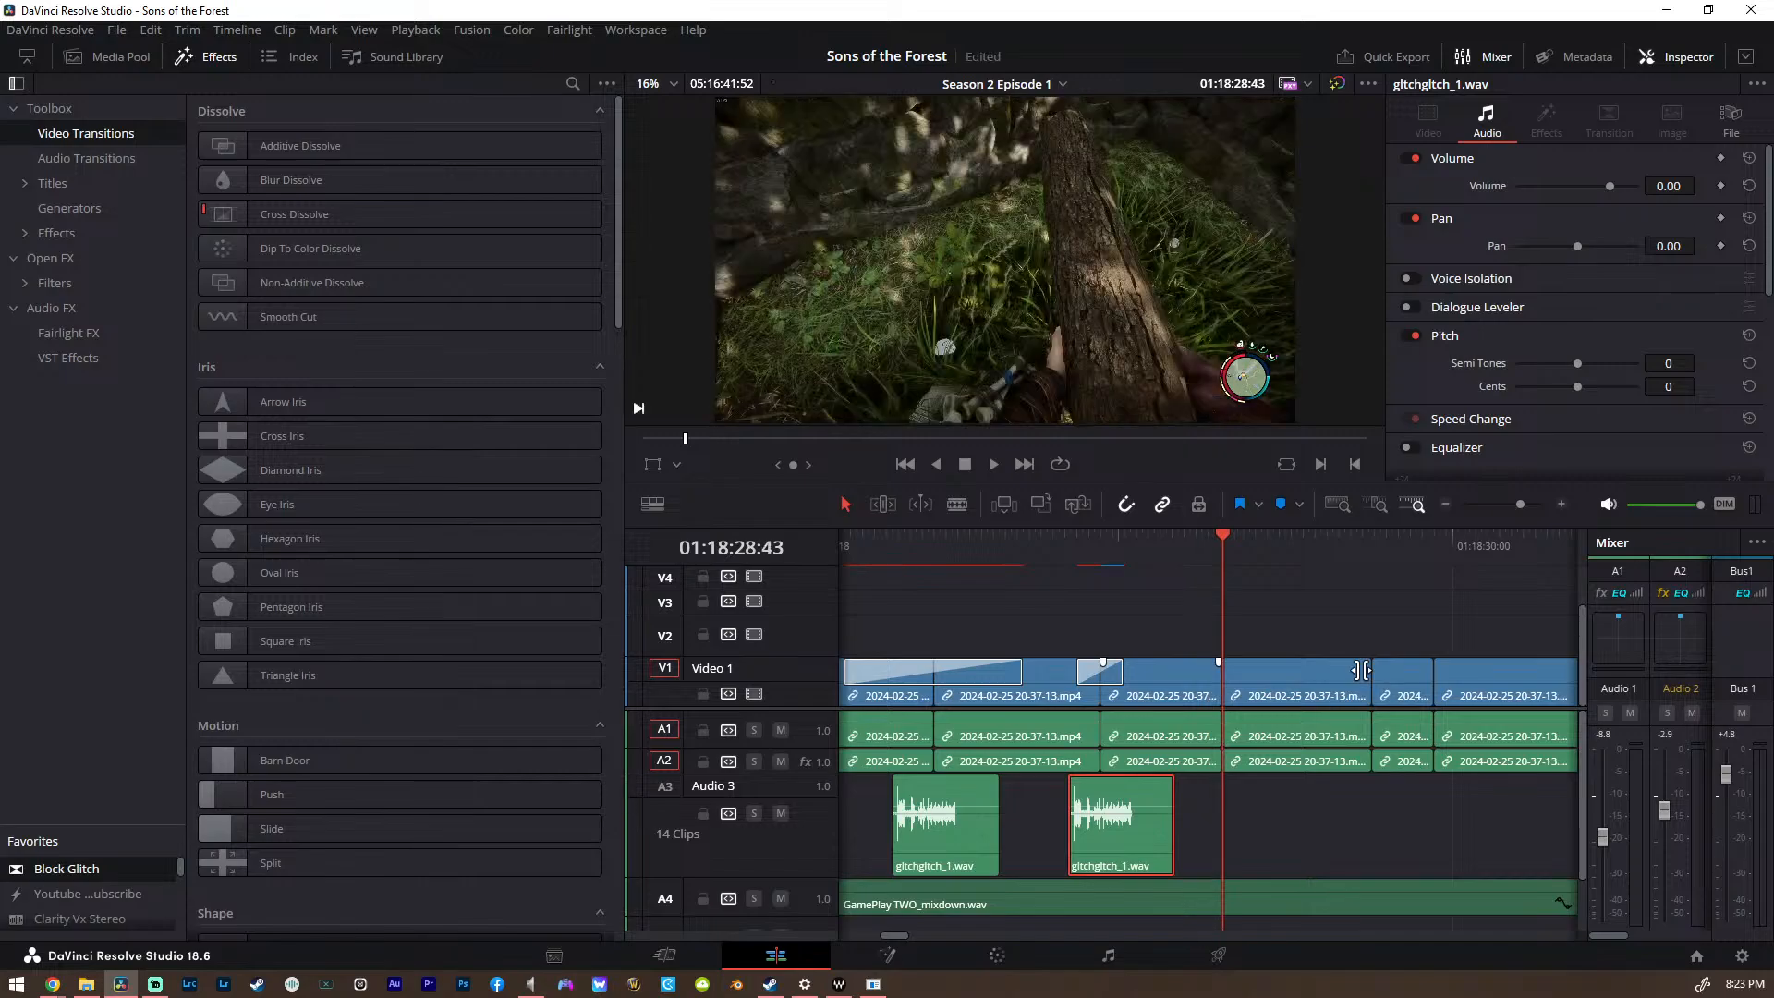
{"action": "key", "text": "ctrl+v"}
{"action": "scroll", "coordinate": [1236, 697], "scroll_direction": "up", "scroll_amount": 2}
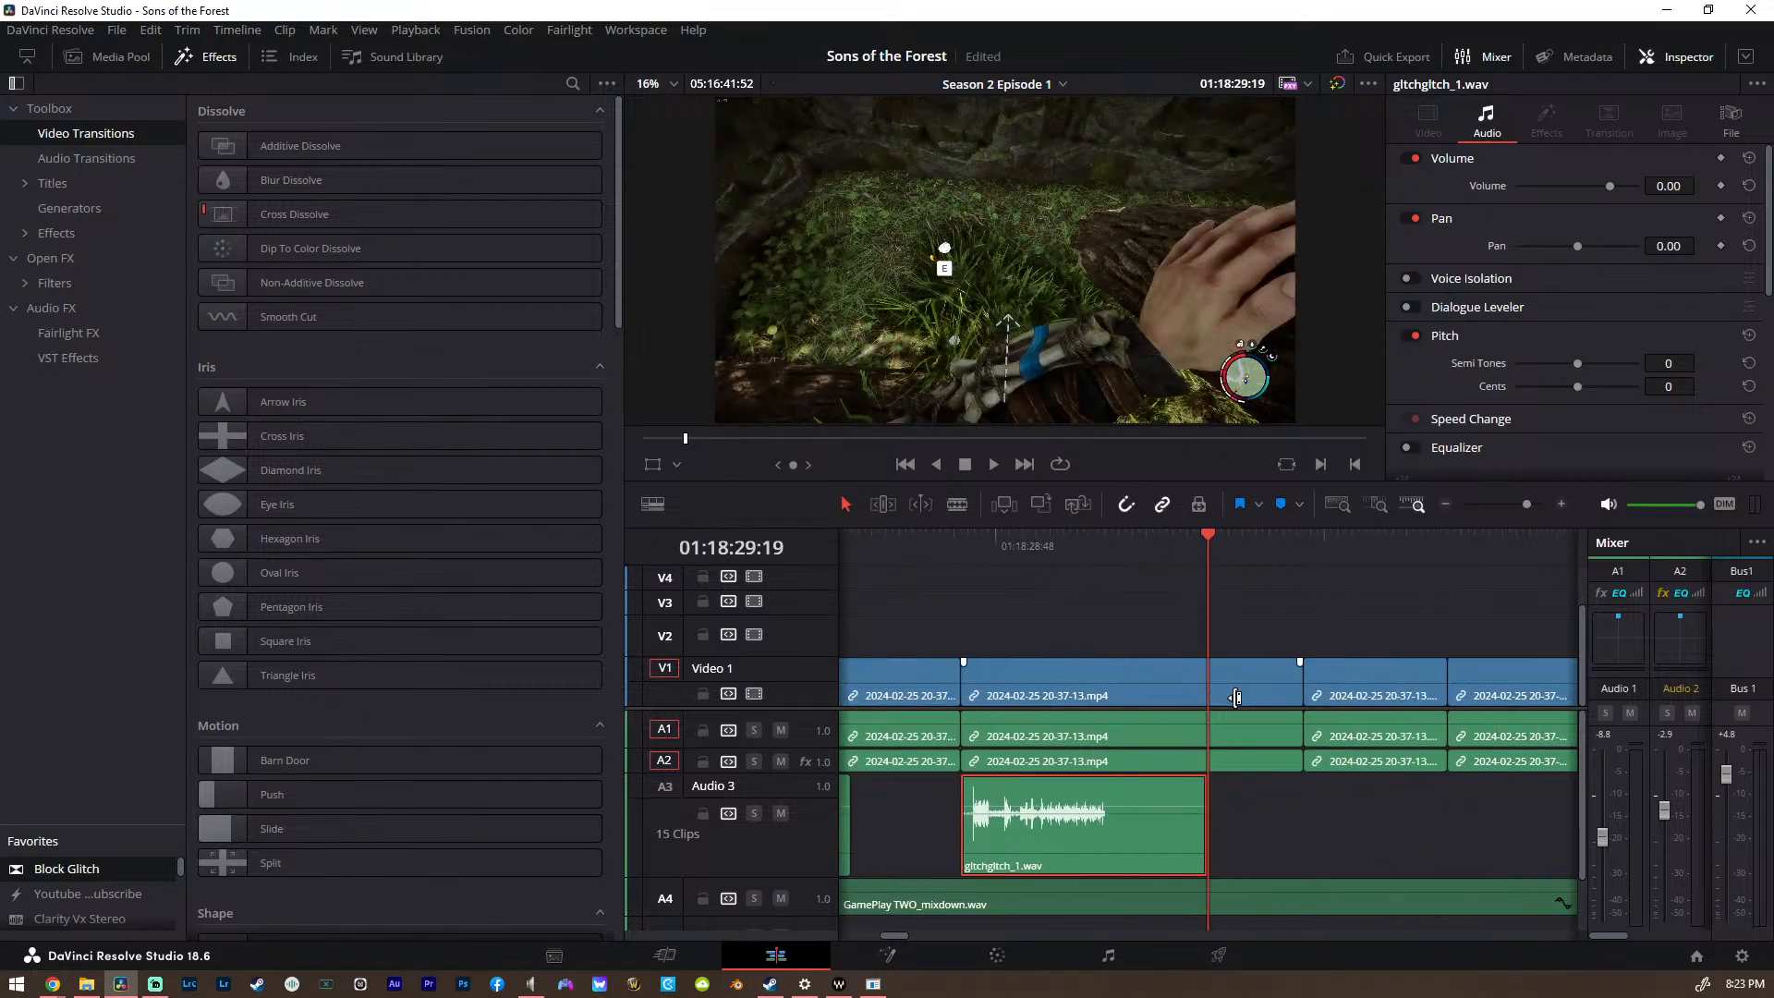
{"action": "left_click_drag", "start_coordinate": [1121, 846], "coordinate": [1052, 846]}
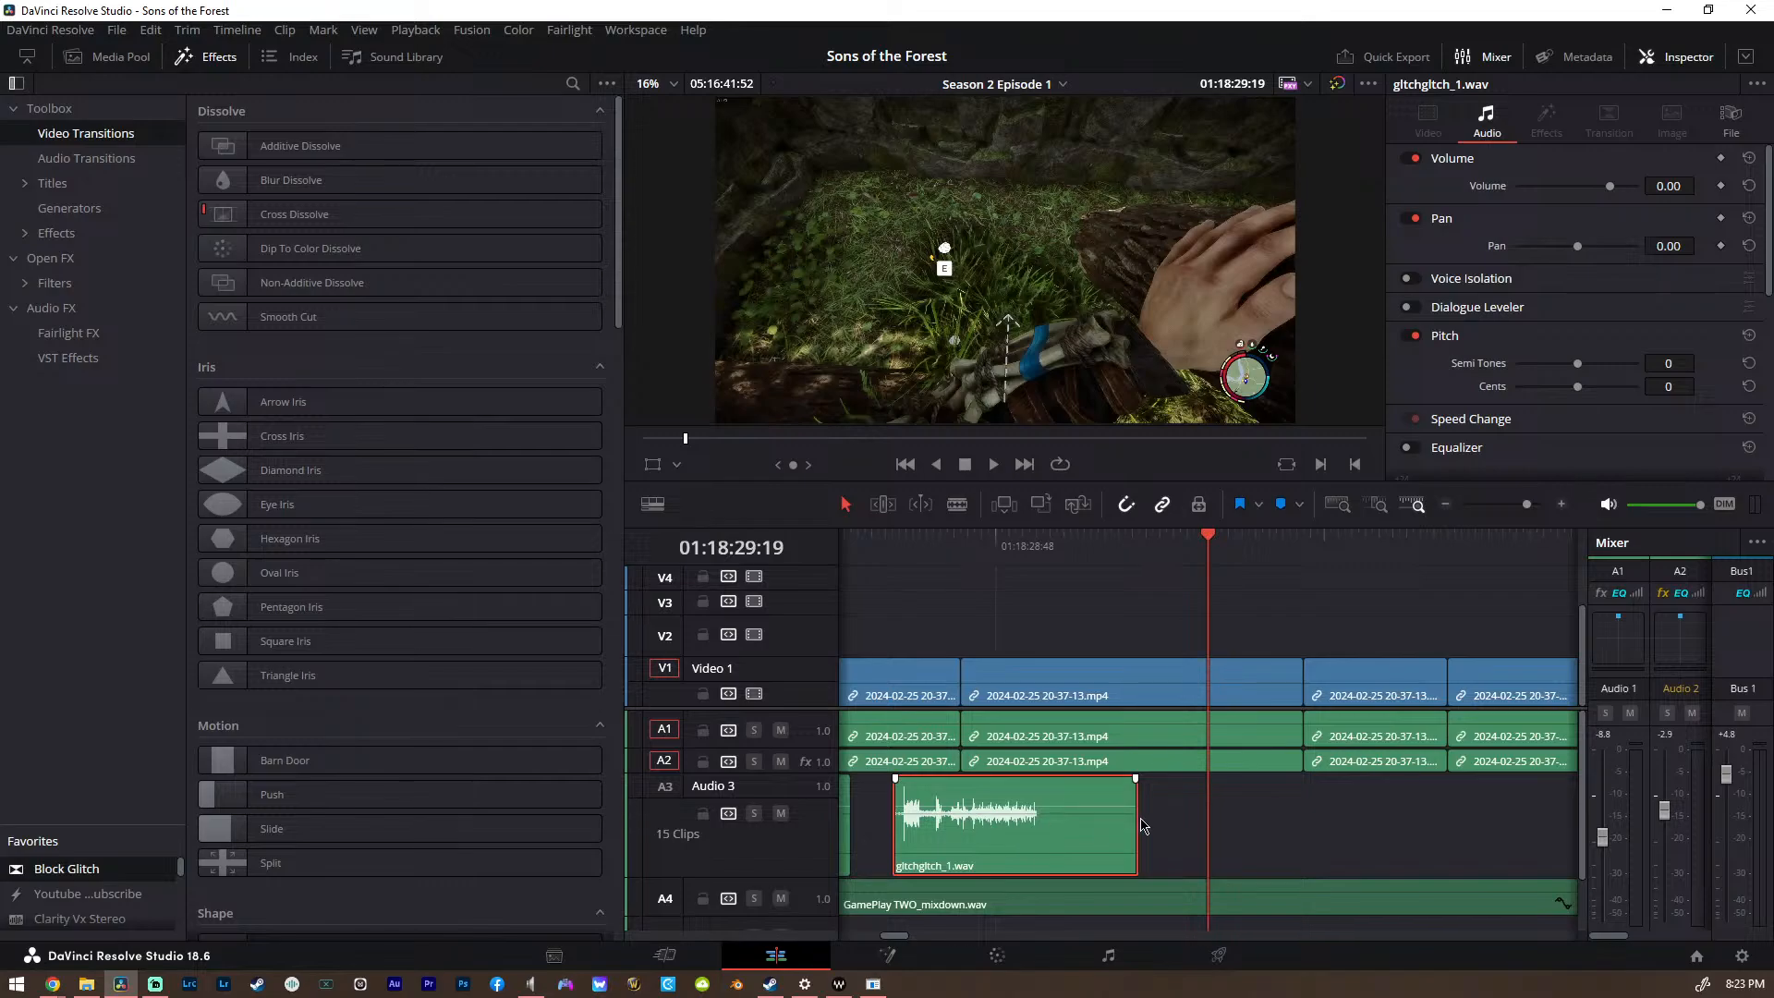
{"action": "left_click_drag", "start_coordinate": [1135, 805], "coordinate": [1083, 817]}
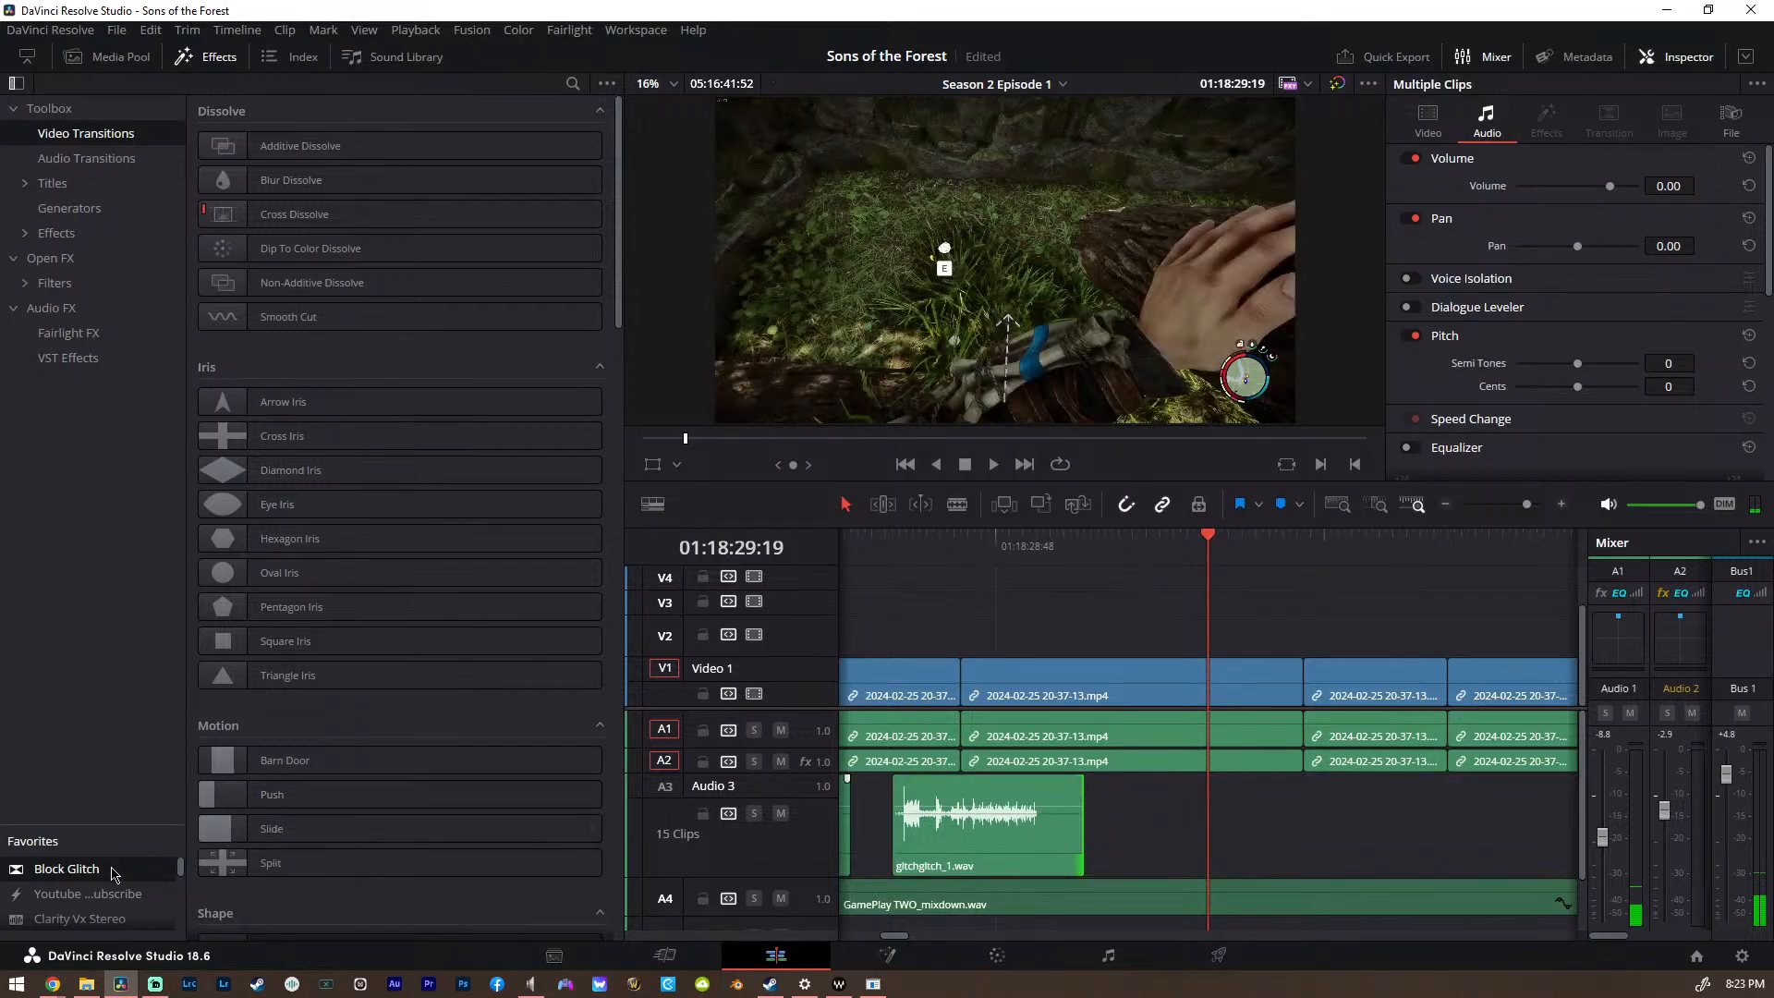
Add a Block Glitch transition to the cut above the newly pasted glitch sound
{"action": "left_click_drag", "start_coordinate": [111, 874], "coordinate": [970, 679]}
{"action": "scroll", "coordinate": [944, 702], "scroll_direction": "down", "scroll_amount": 3}
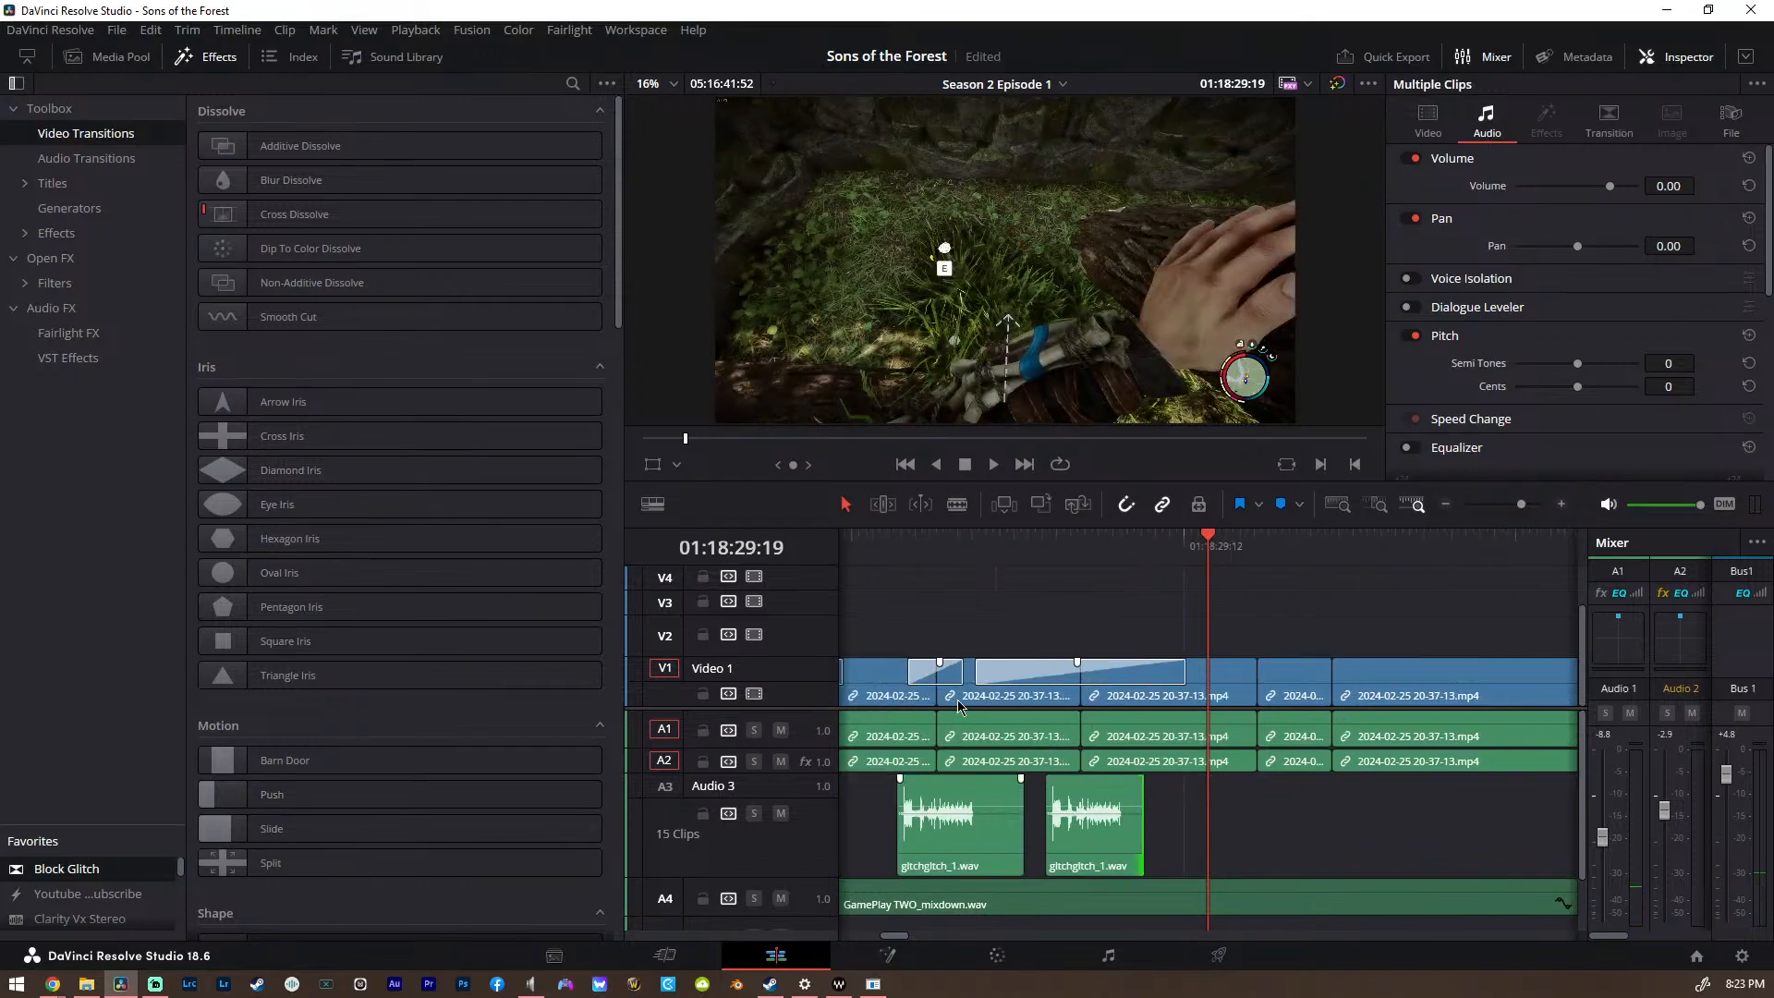
{"action": "scroll", "coordinate": [958, 707], "scroll_direction": "down", "scroll_amount": 2}
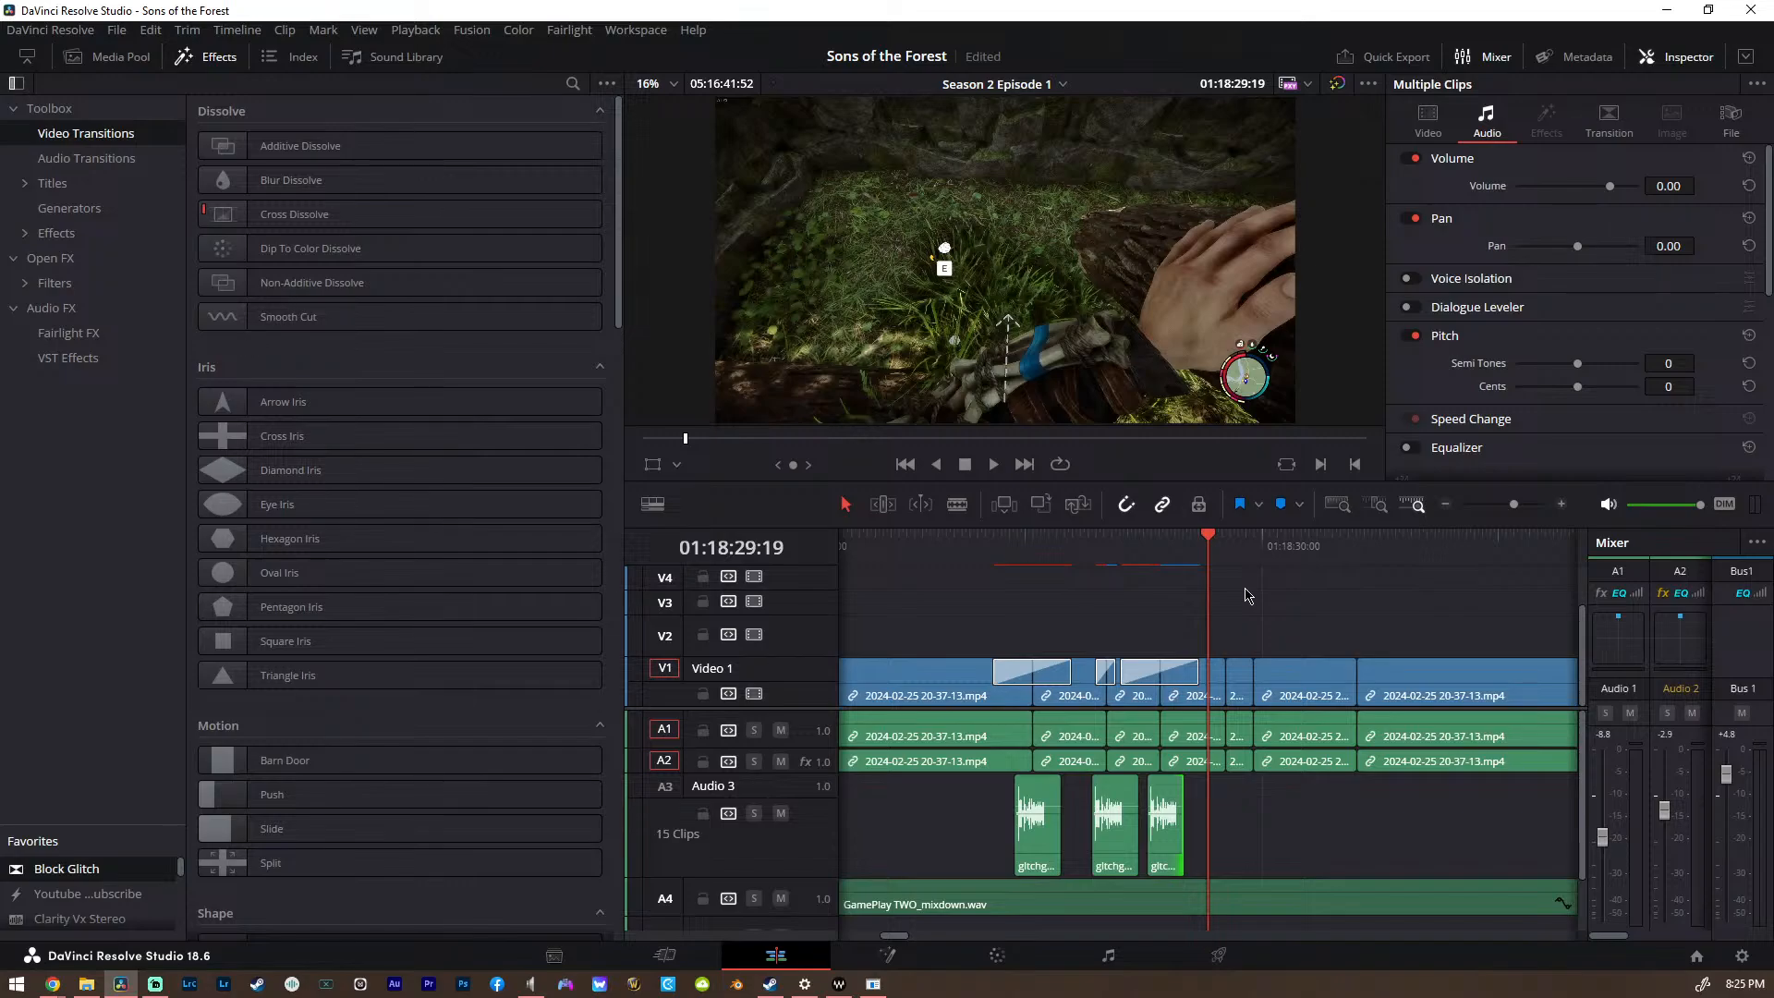
Delete the three glitch sound clips on Audio 3 beneath the group of quick cuts
{"action": "left_click", "coordinate": [1225, 538]}
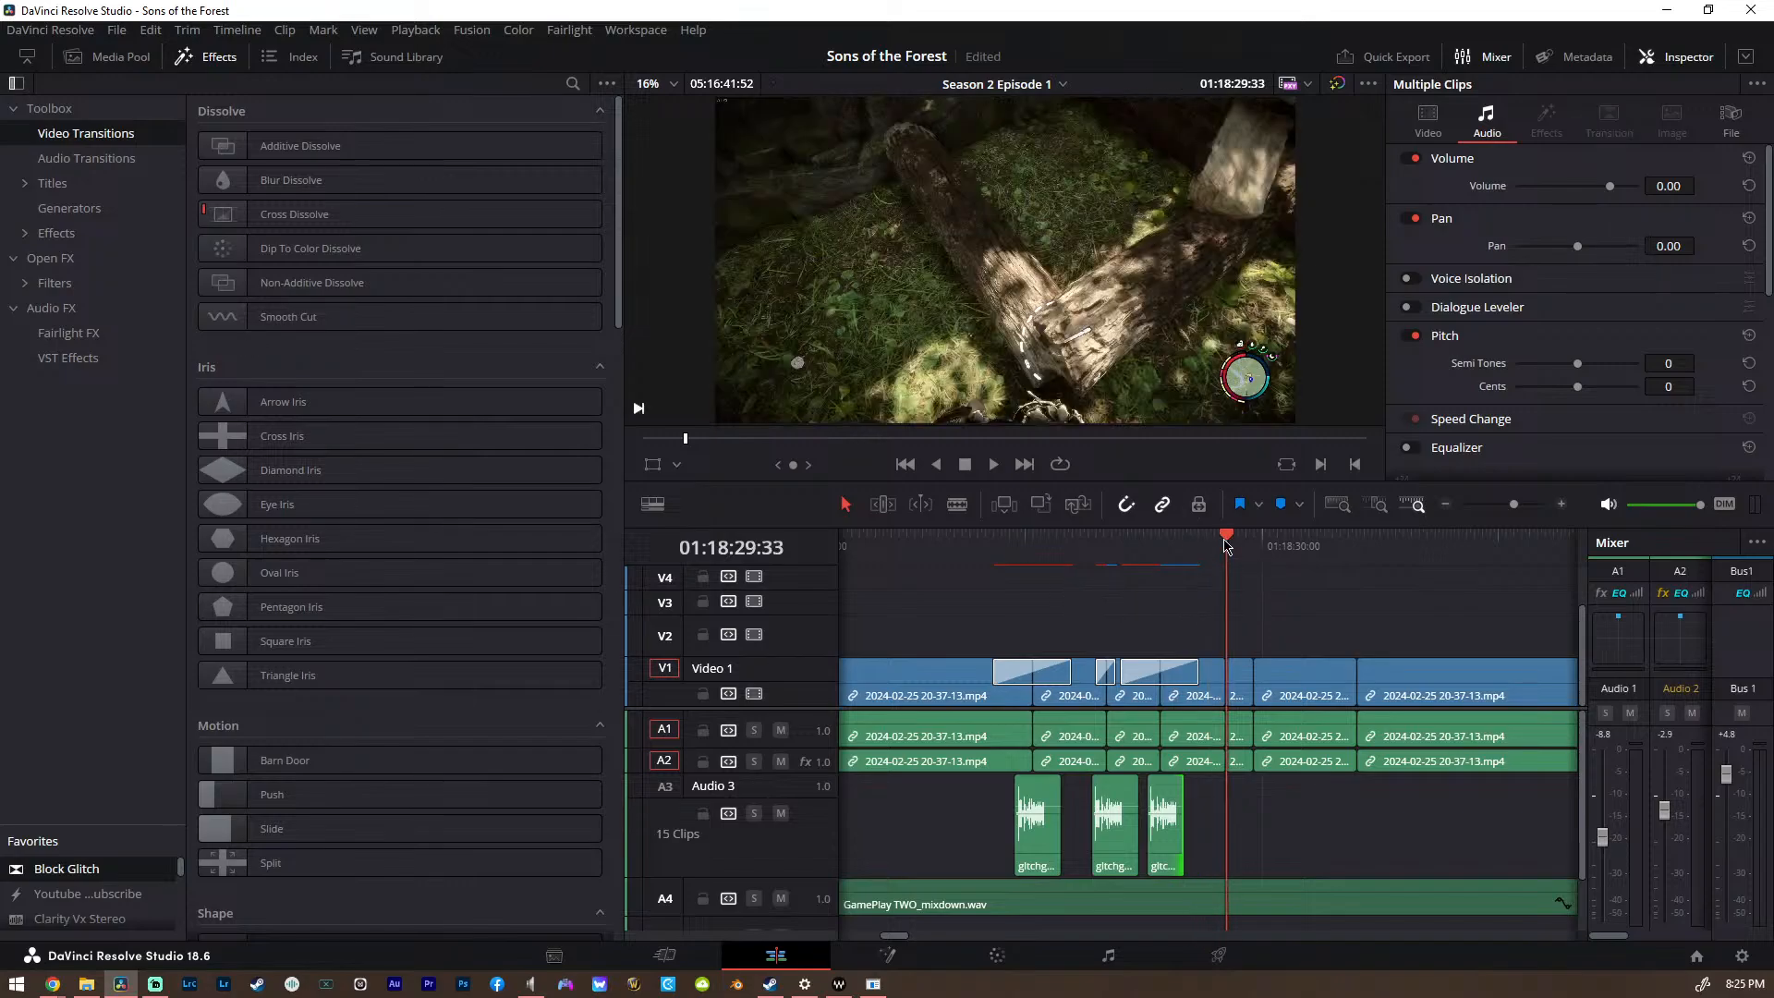
{"action": "left_click", "coordinate": [1014, 543]}
{"action": "left_click", "coordinate": [1060, 677]}
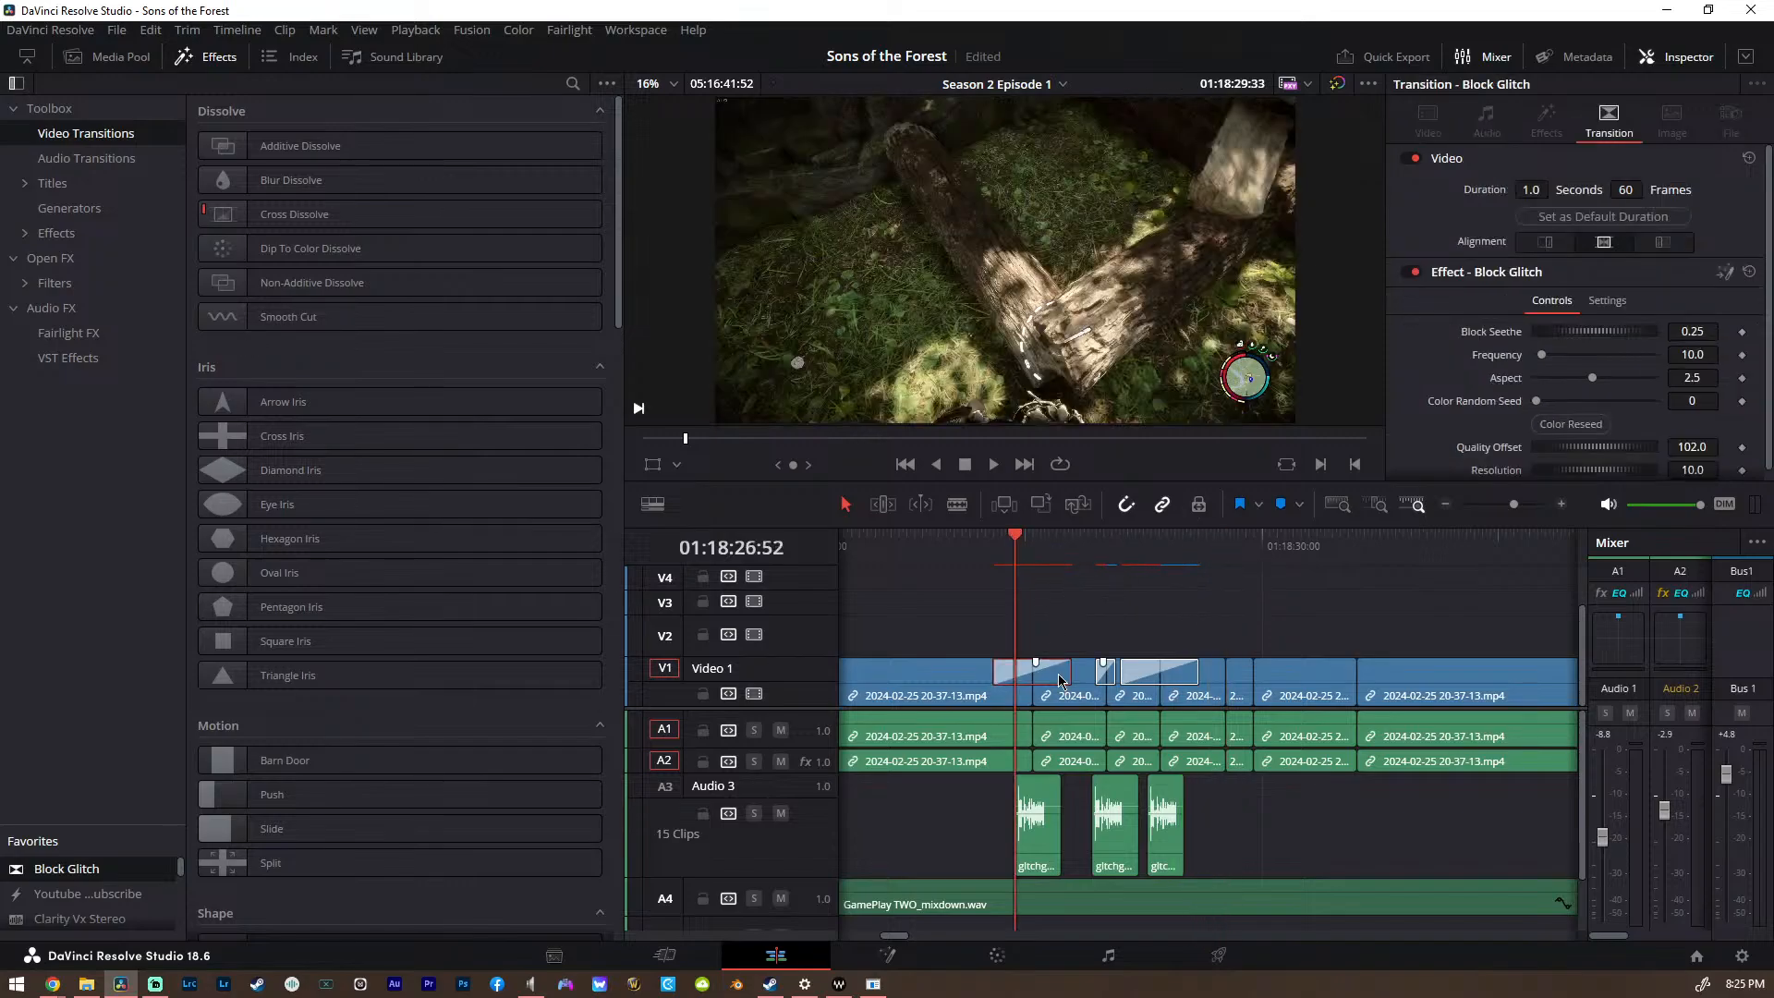
{"action": "left_click_drag", "start_coordinate": [951, 825], "coordinate": [1249, 863]}
{"action": "key", "text": "Delete"}
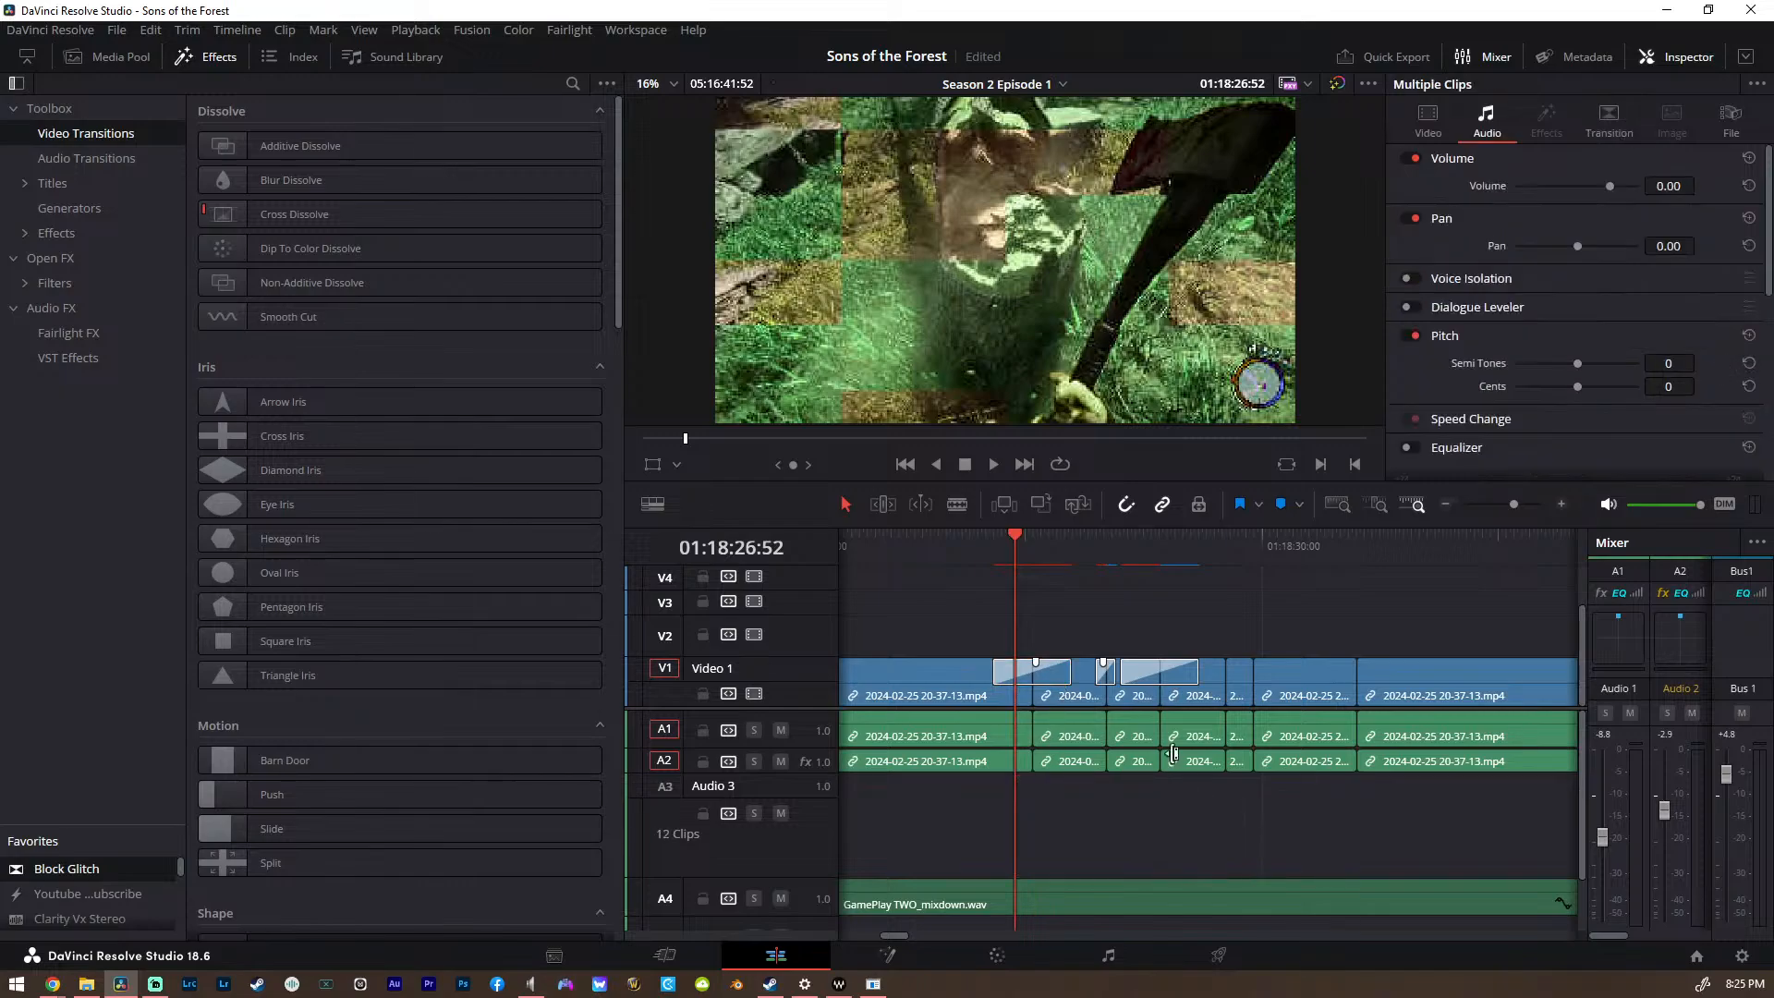
Remove the three Block Glitch transitions from the quick cuts between about 01:18:26 and 01:18:29 on Video 1
{"action": "left_click", "coordinate": [1146, 680]}
{"action": "key", "text": "Delete"}
{"action": "left_click", "coordinate": [1105, 679]}
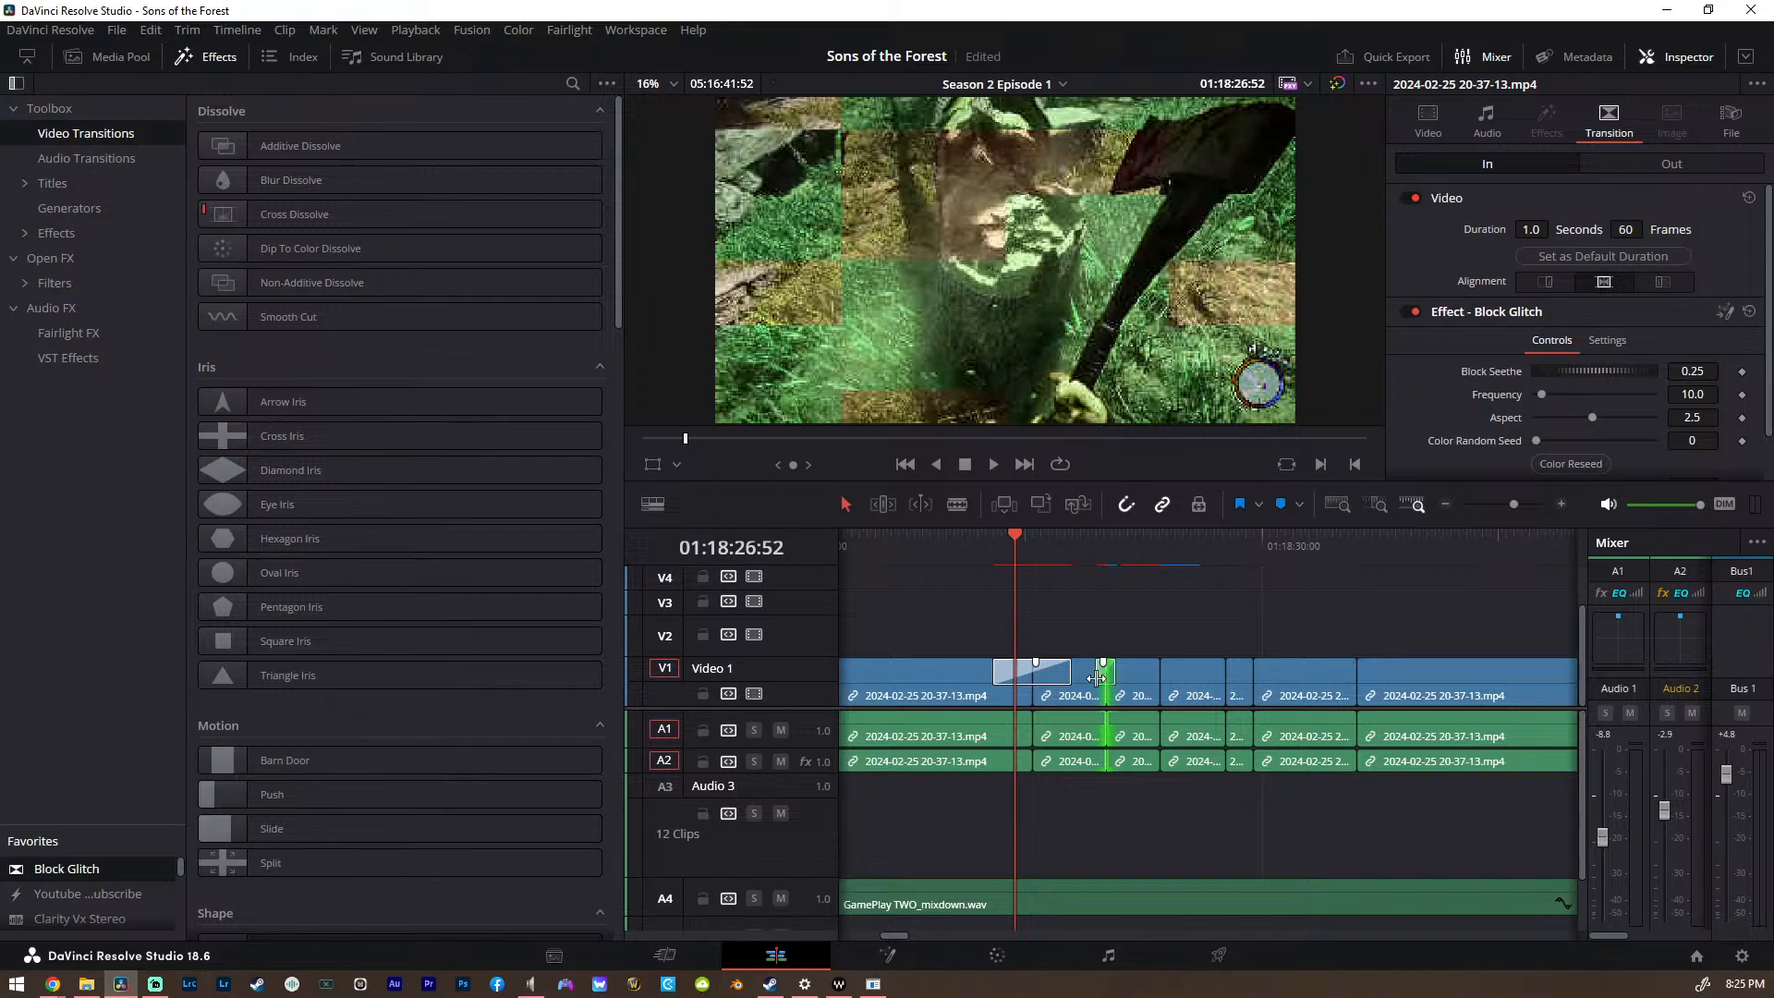
{"action": "left_click", "coordinate": [1106, 685]}
{"action": "left_click", "coordinate": [1104, 689]}
{"action": "scroll", "coordinate": [1101, 690], "scroll_direction": "up", "scroll_amount": 1}
{"action": "scroll", "coordinate": [1101, 690], "scroll_direction": "up", "scroll_amount": 1}
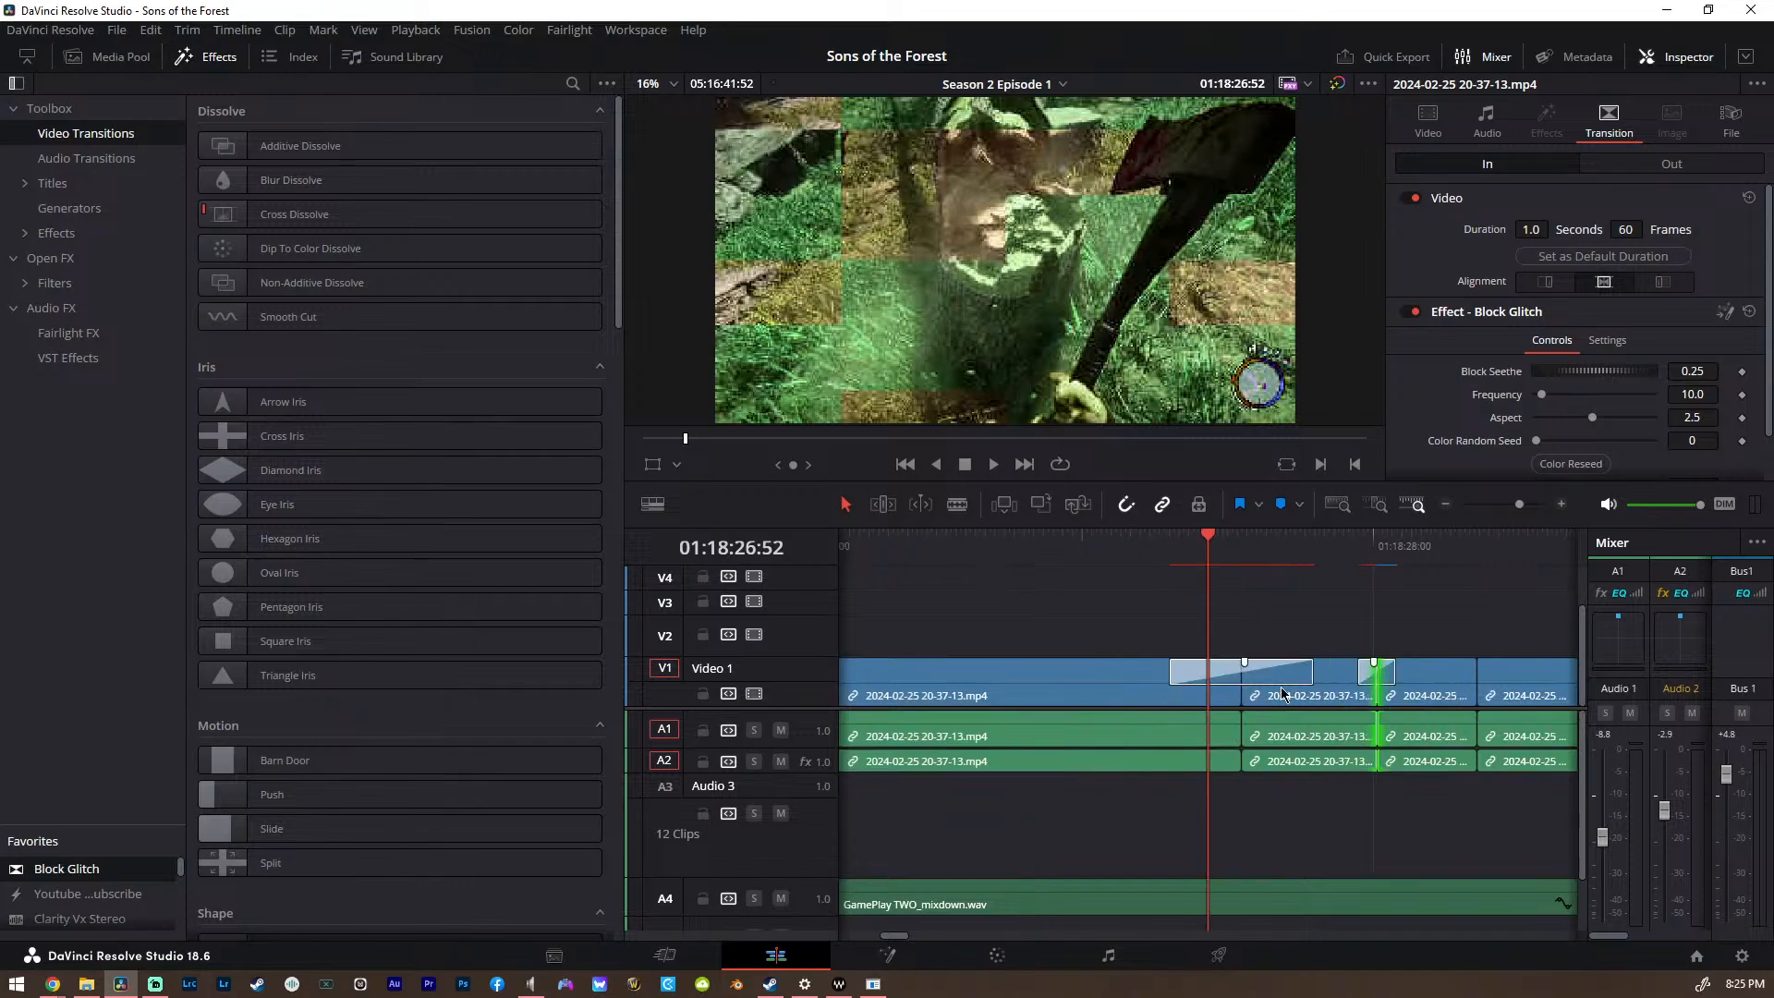
{"action": "left_click", "coordinate": [1286, 695]}
{"action": "left_click", "coordinate": [1281, 684]}
{"action": "key", "text": "Delete"}
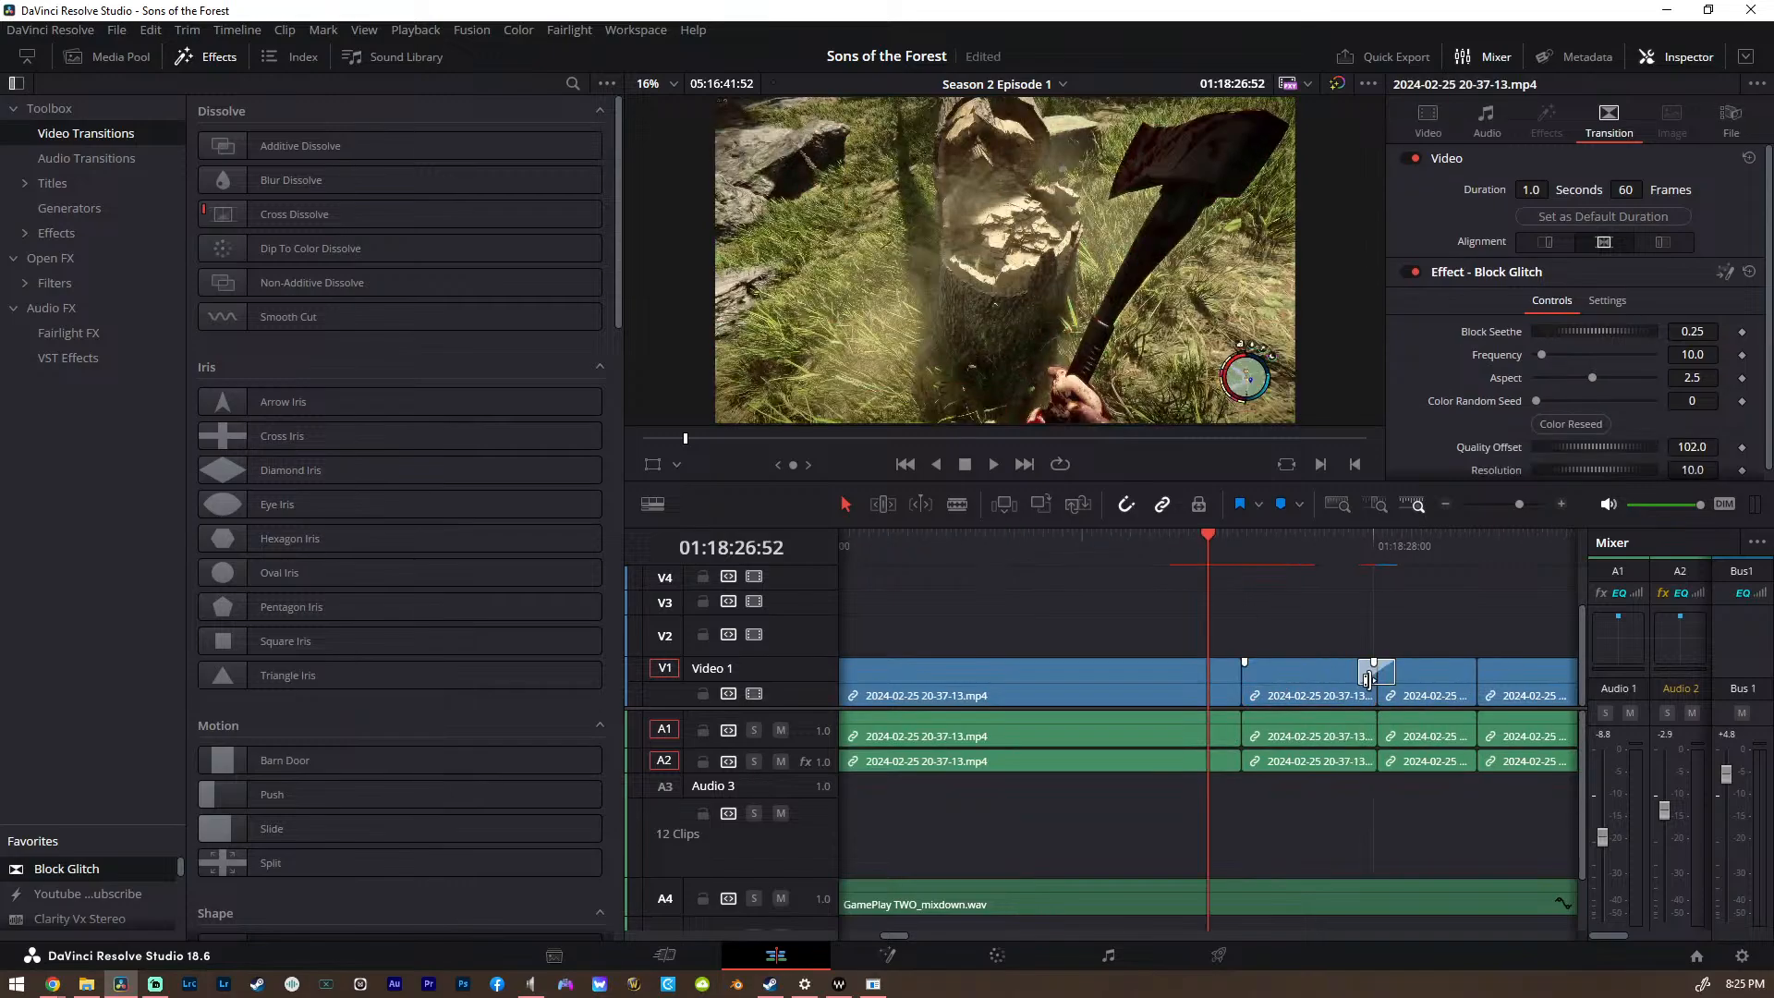
{"action": "left_click", "coordinate": [1364, 681]}
{"action": "left_click", "coordinate": [1365, 682]}
{"action": "left_click", "coordinate": [1365, 682]}
{"action": "key", "text": "Delete"}
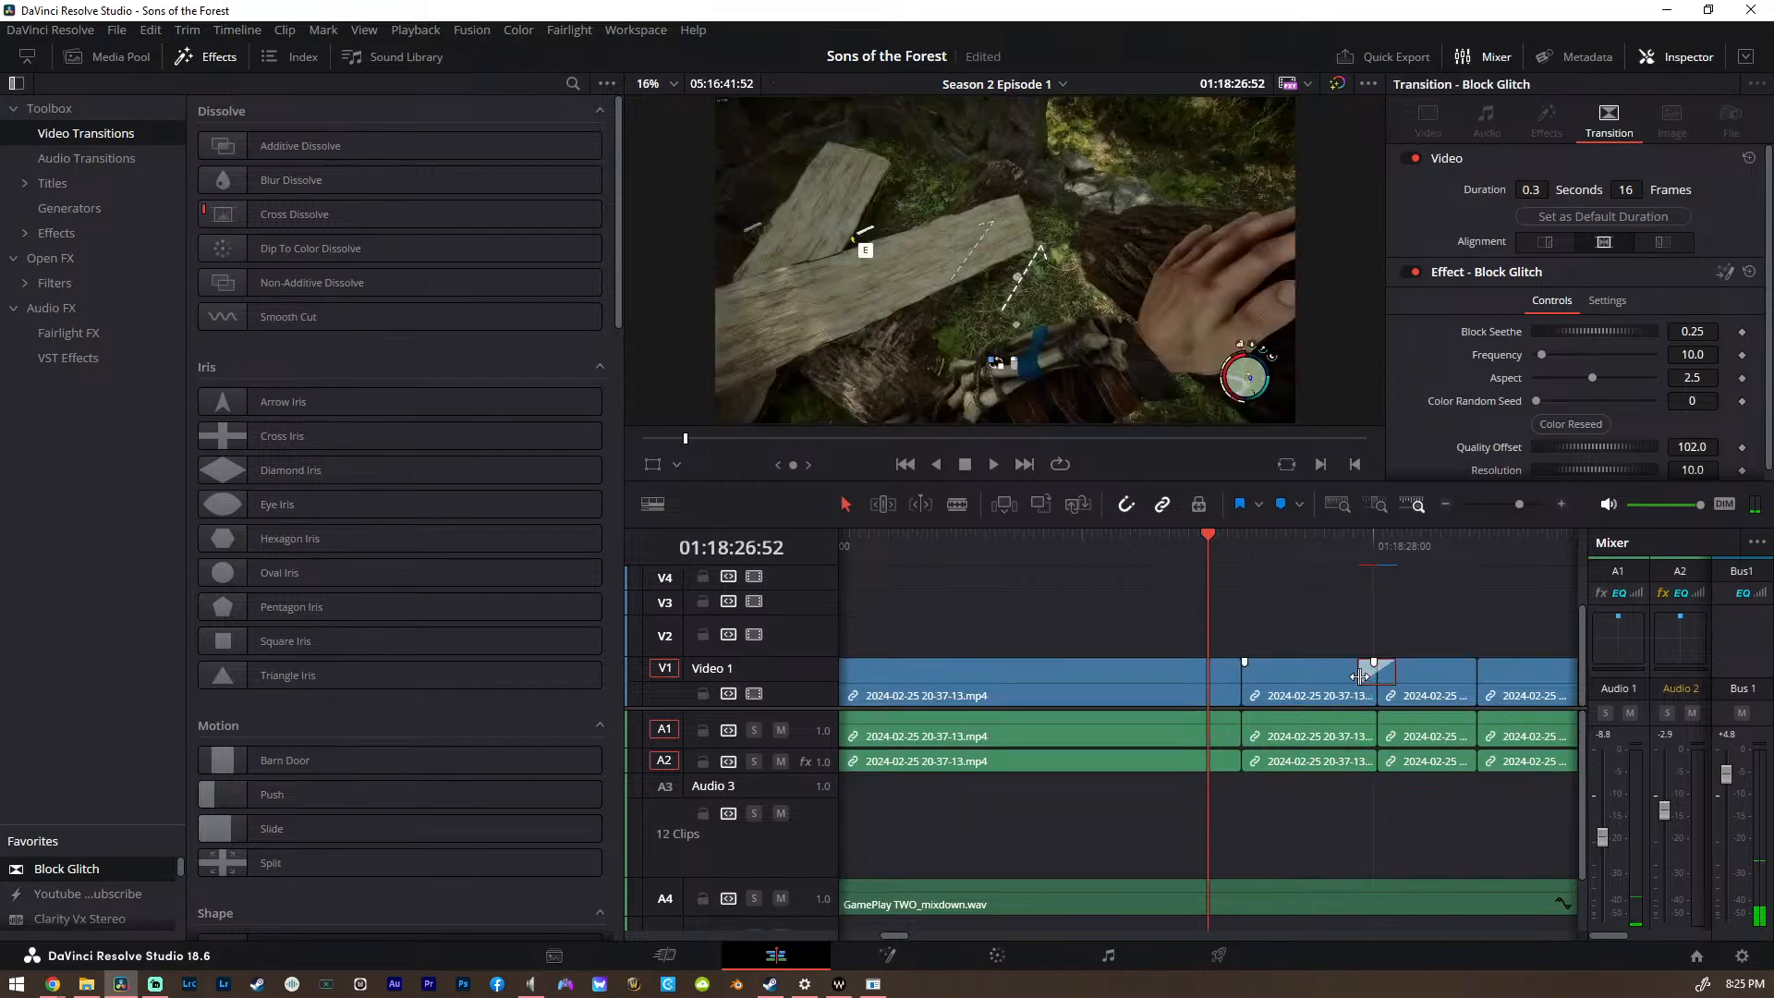
Play back the cleaned-up quick cuts and move the playhead to the following cut at 01:19:23:51
{"action": "scroll", "coordinate": [1072, 666], "scroll_direction": "down", "scroll_amount": 4}
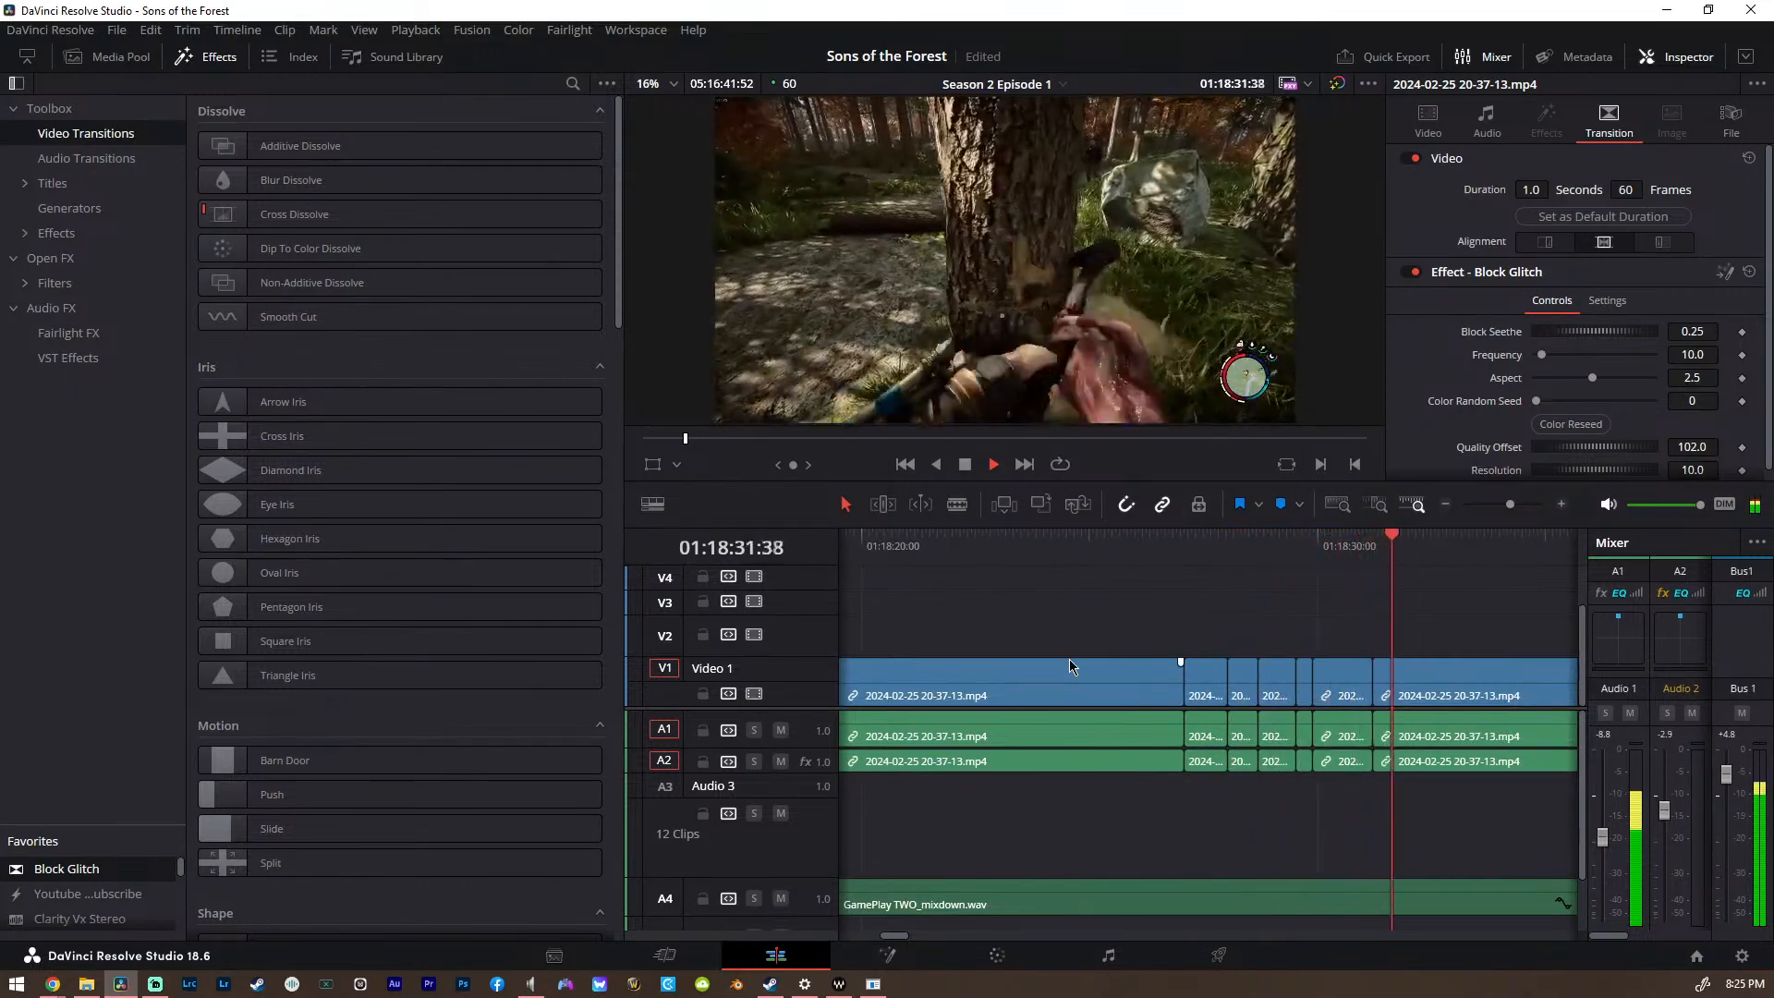
{"action": "scroll", "coordinate": [1070, 666], "scroll_direction": "down", "scroll_amount": 2}
{"action": "key", "text": "space"}
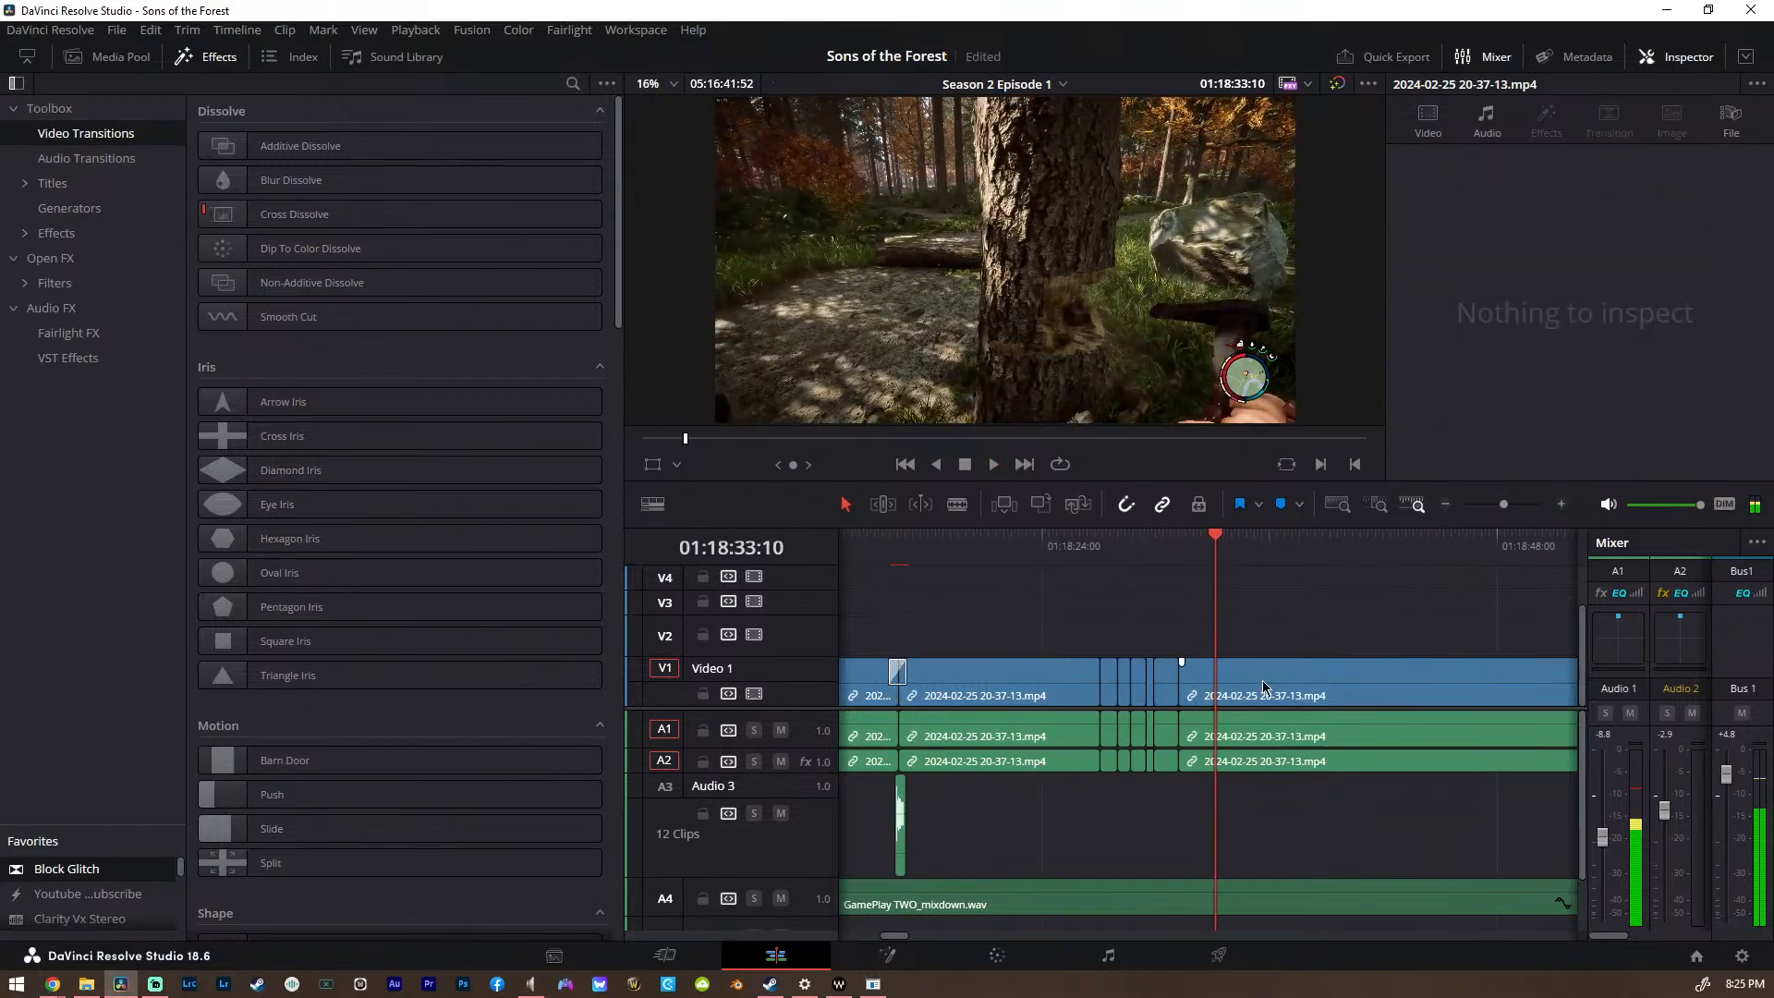
{"action": "scroll", "coordinate": [1132, 676], "scroll_direction": "down", "scroll_amount": 3}
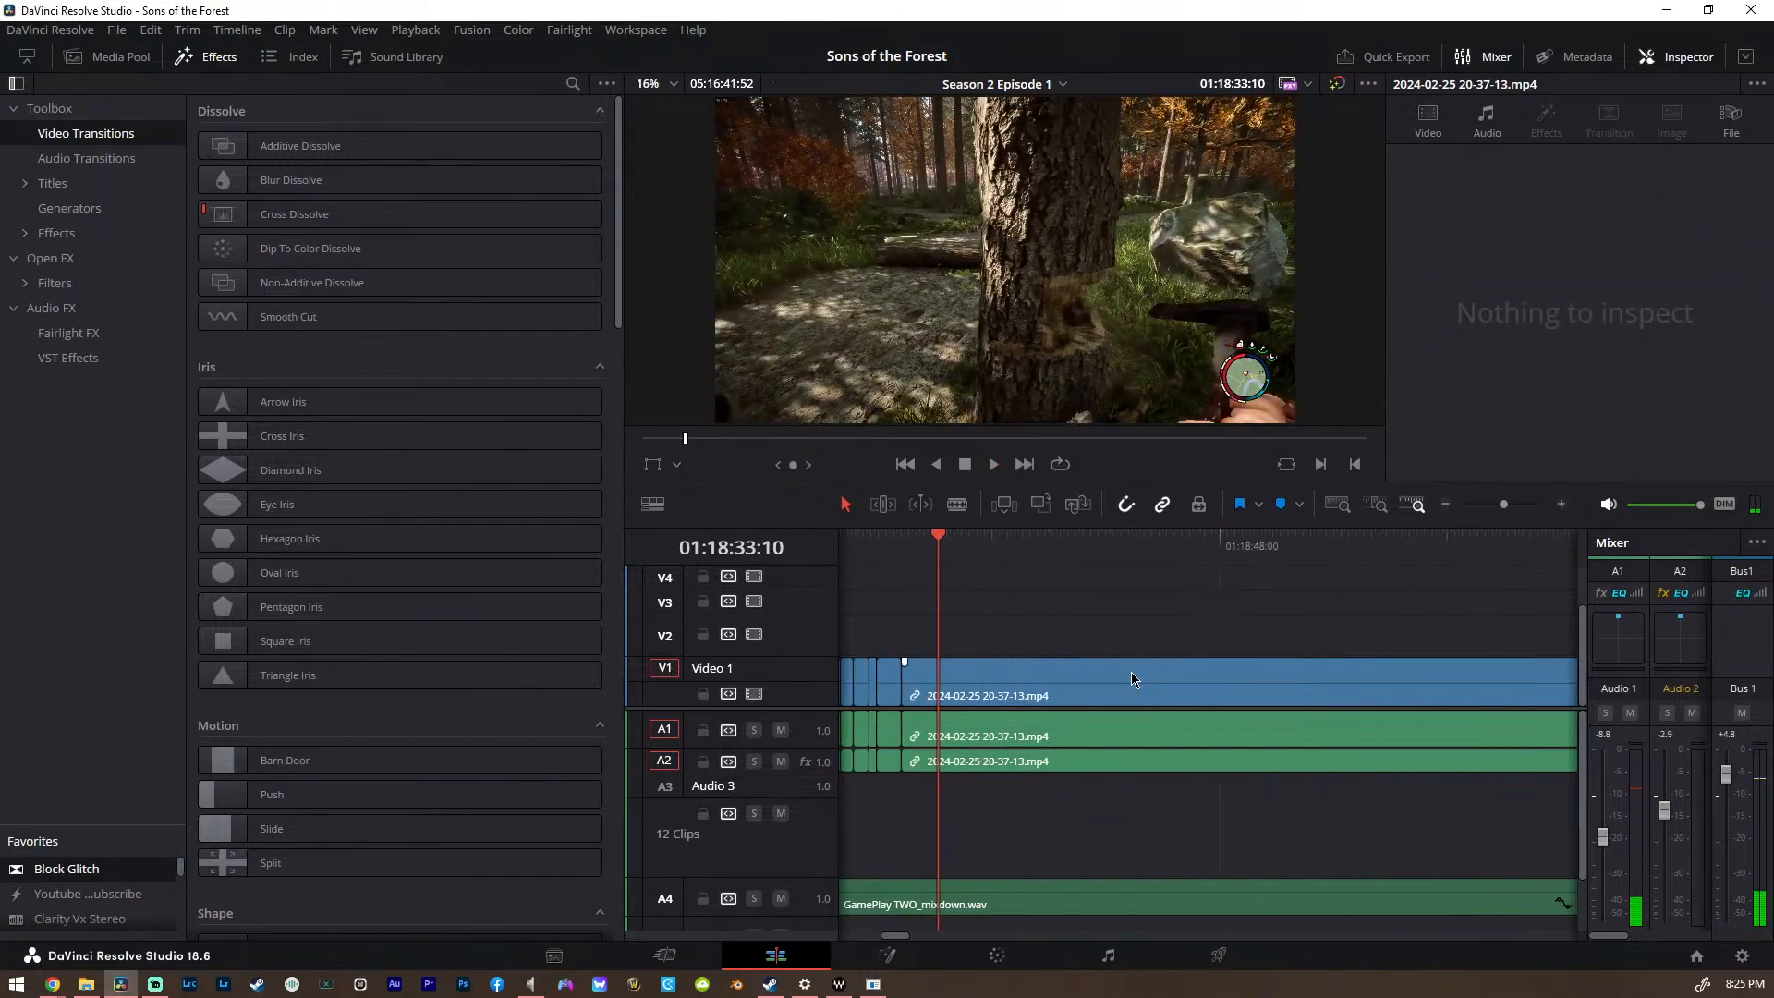
{"action": "scroll", "coordinate": [1132, 676], "scroll_direction": "down", "scroll_amount": 2}
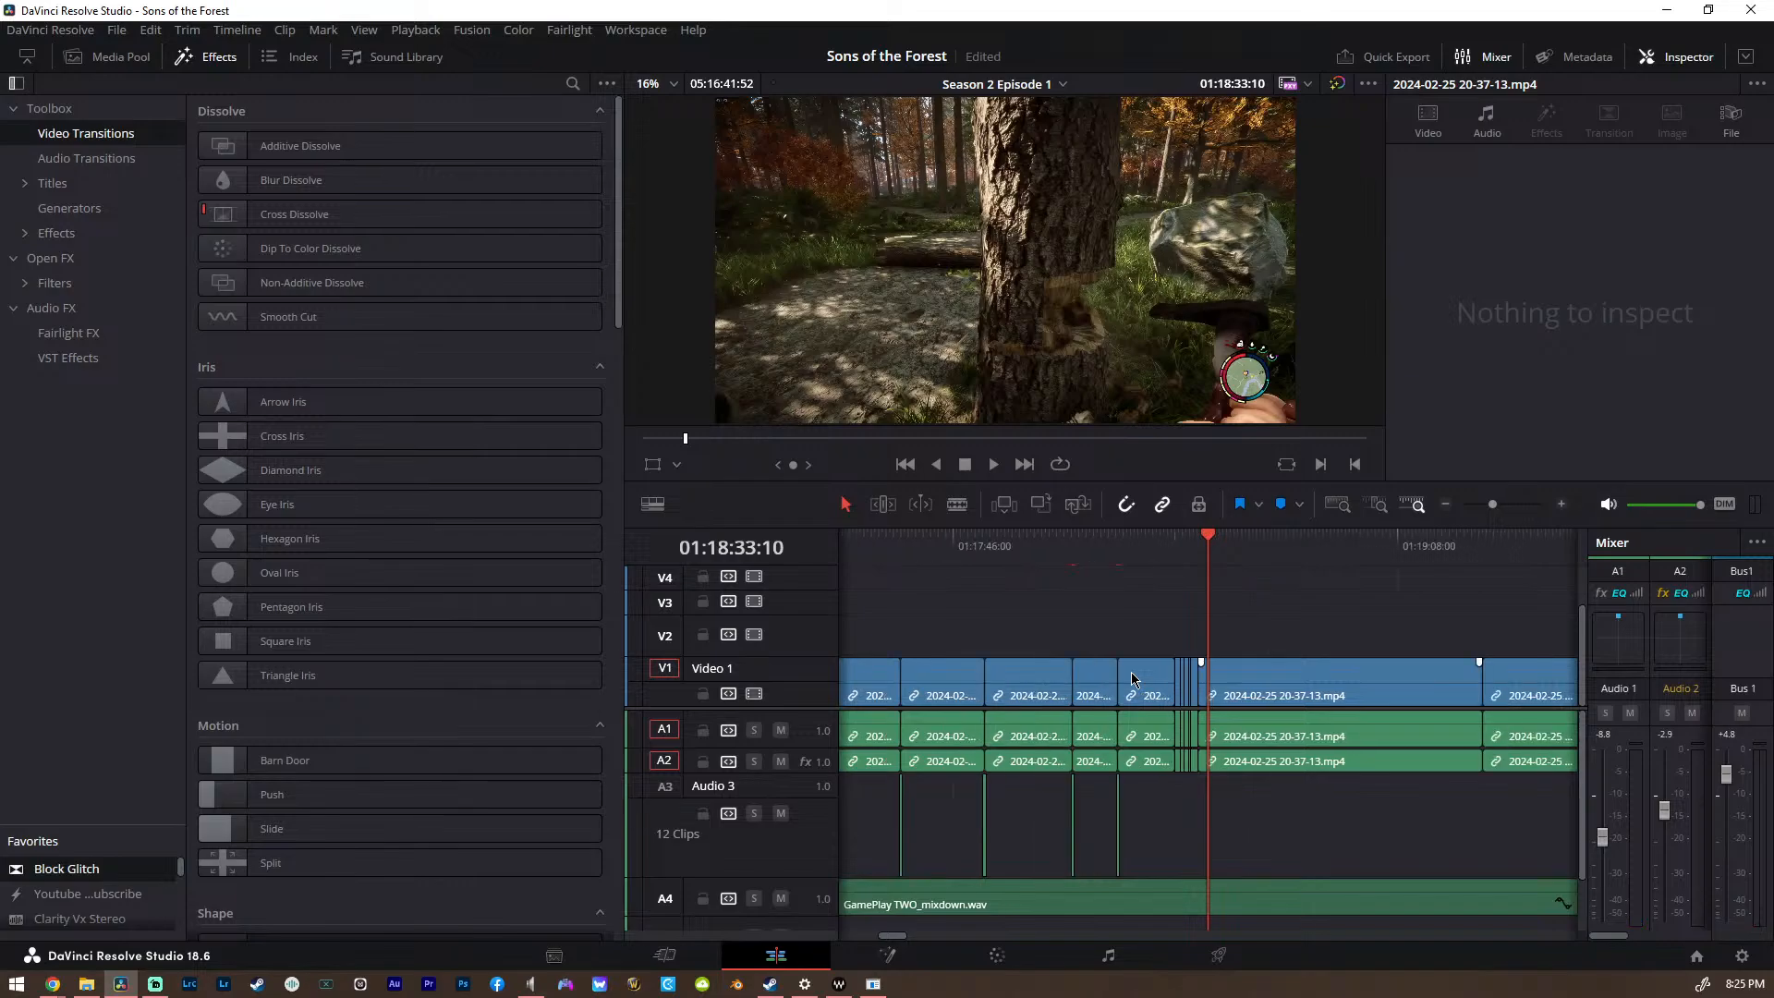
{"action": "left_click_drag", "start_coordinate": [1257, 554], "coordinate": [1319, 567]}
{"action": "scroll", "coordinate": [1200, 622], "scroll_direction": "right", "scroll_amount": 3}
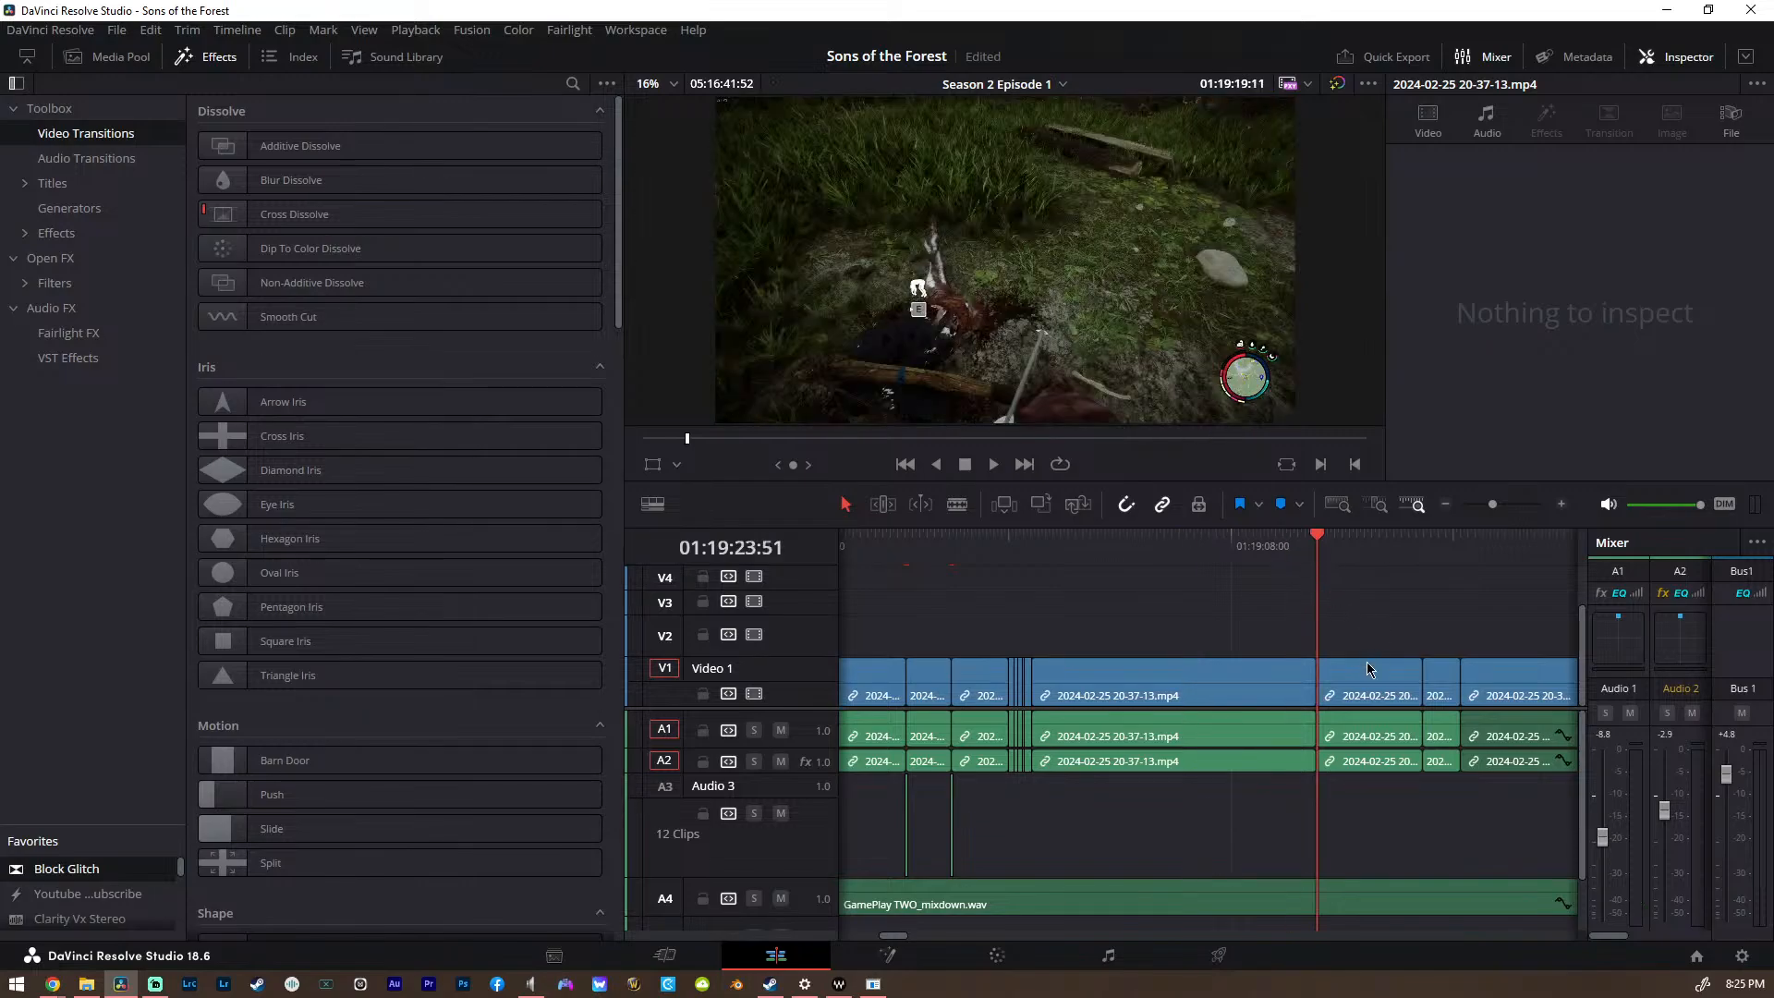
Copy the glitch sound from an earlier cut and paste it on Audio 3 at the cut at 01:19:23:51
{"action": "scroll", "coordinate": [1366, 784], "scroll_direction": "up", "scroll_amount": 7}
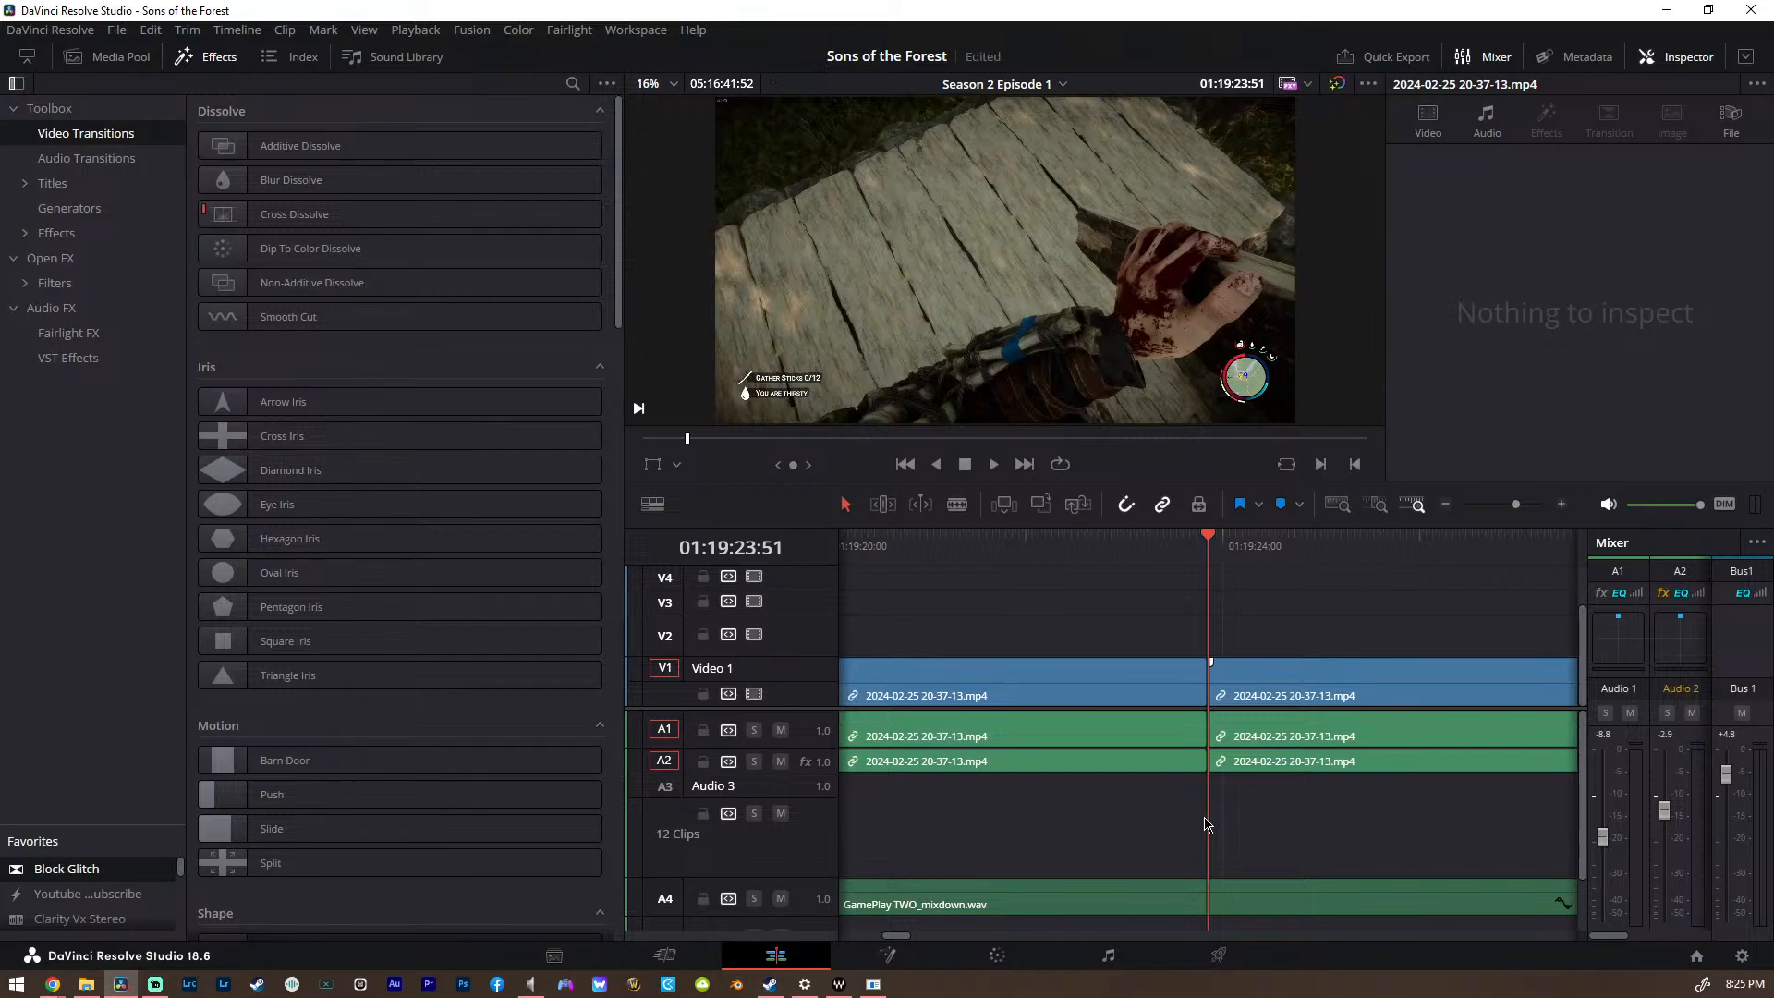
{"action": "scroll", "coordinate": [1012, 819], "scroll_direction": "down", "scroll_amount": 5}
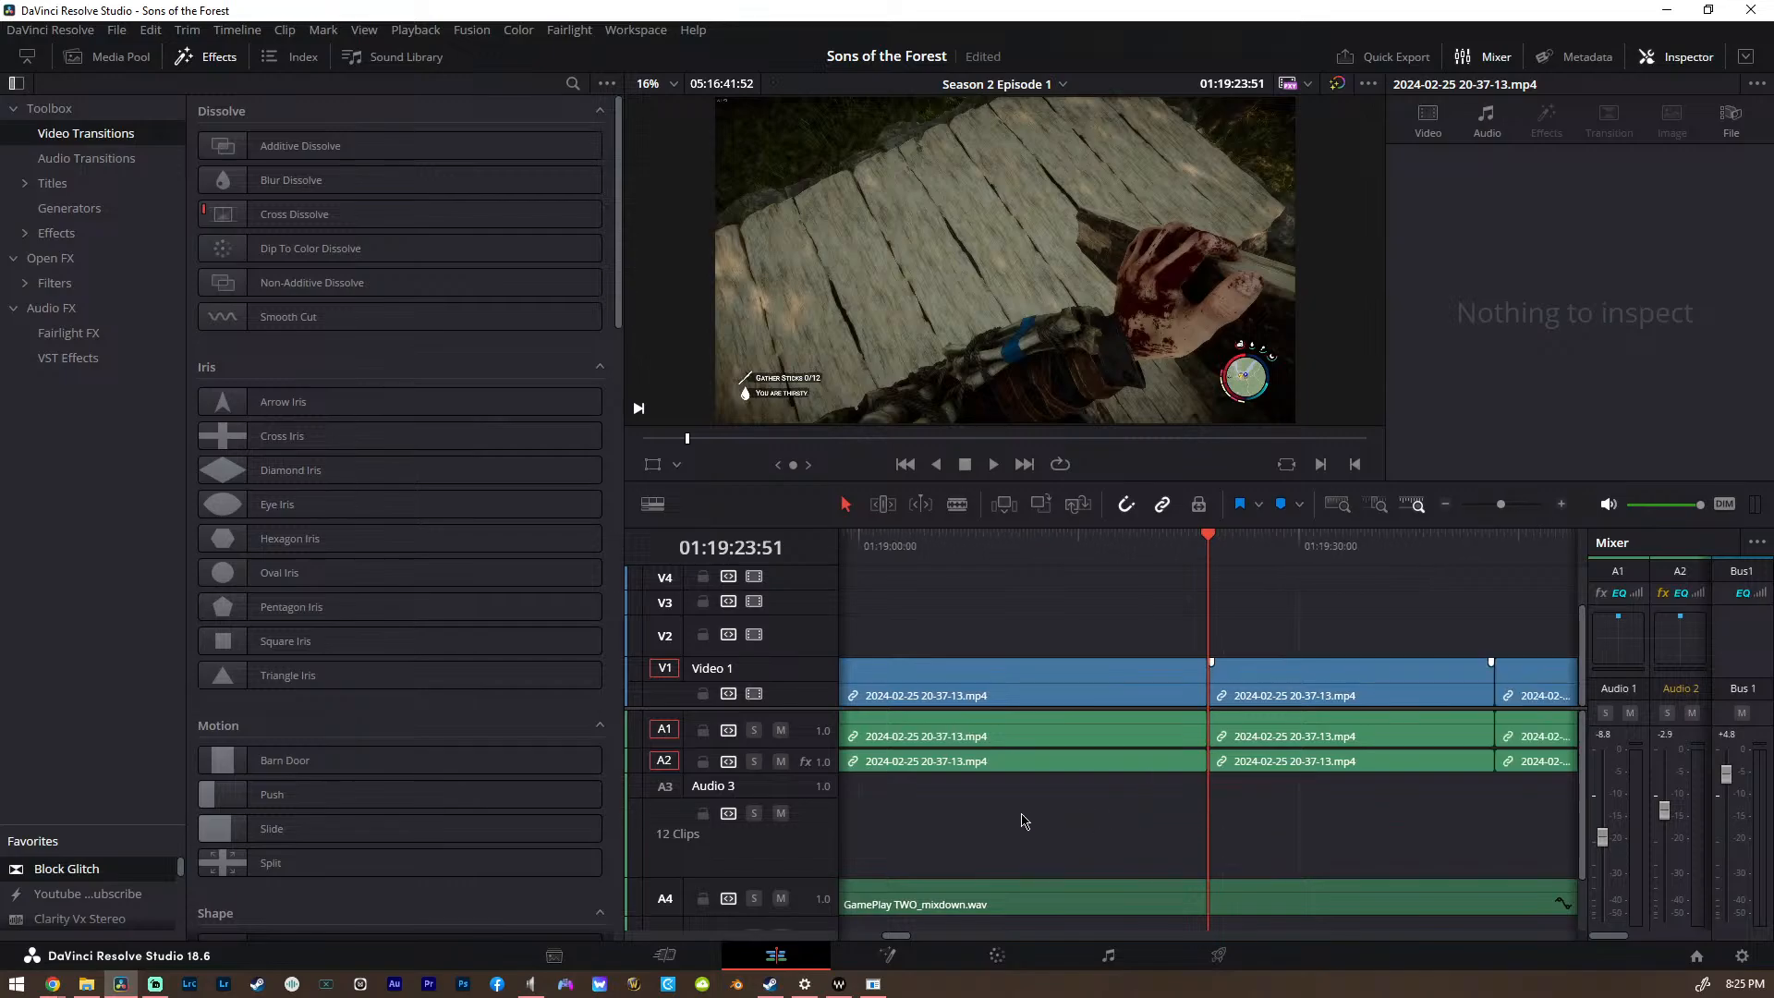
{"action": "scroll", "coordinate": [938, 827], "scroll_direction": "down", "scroll_amount": 3}
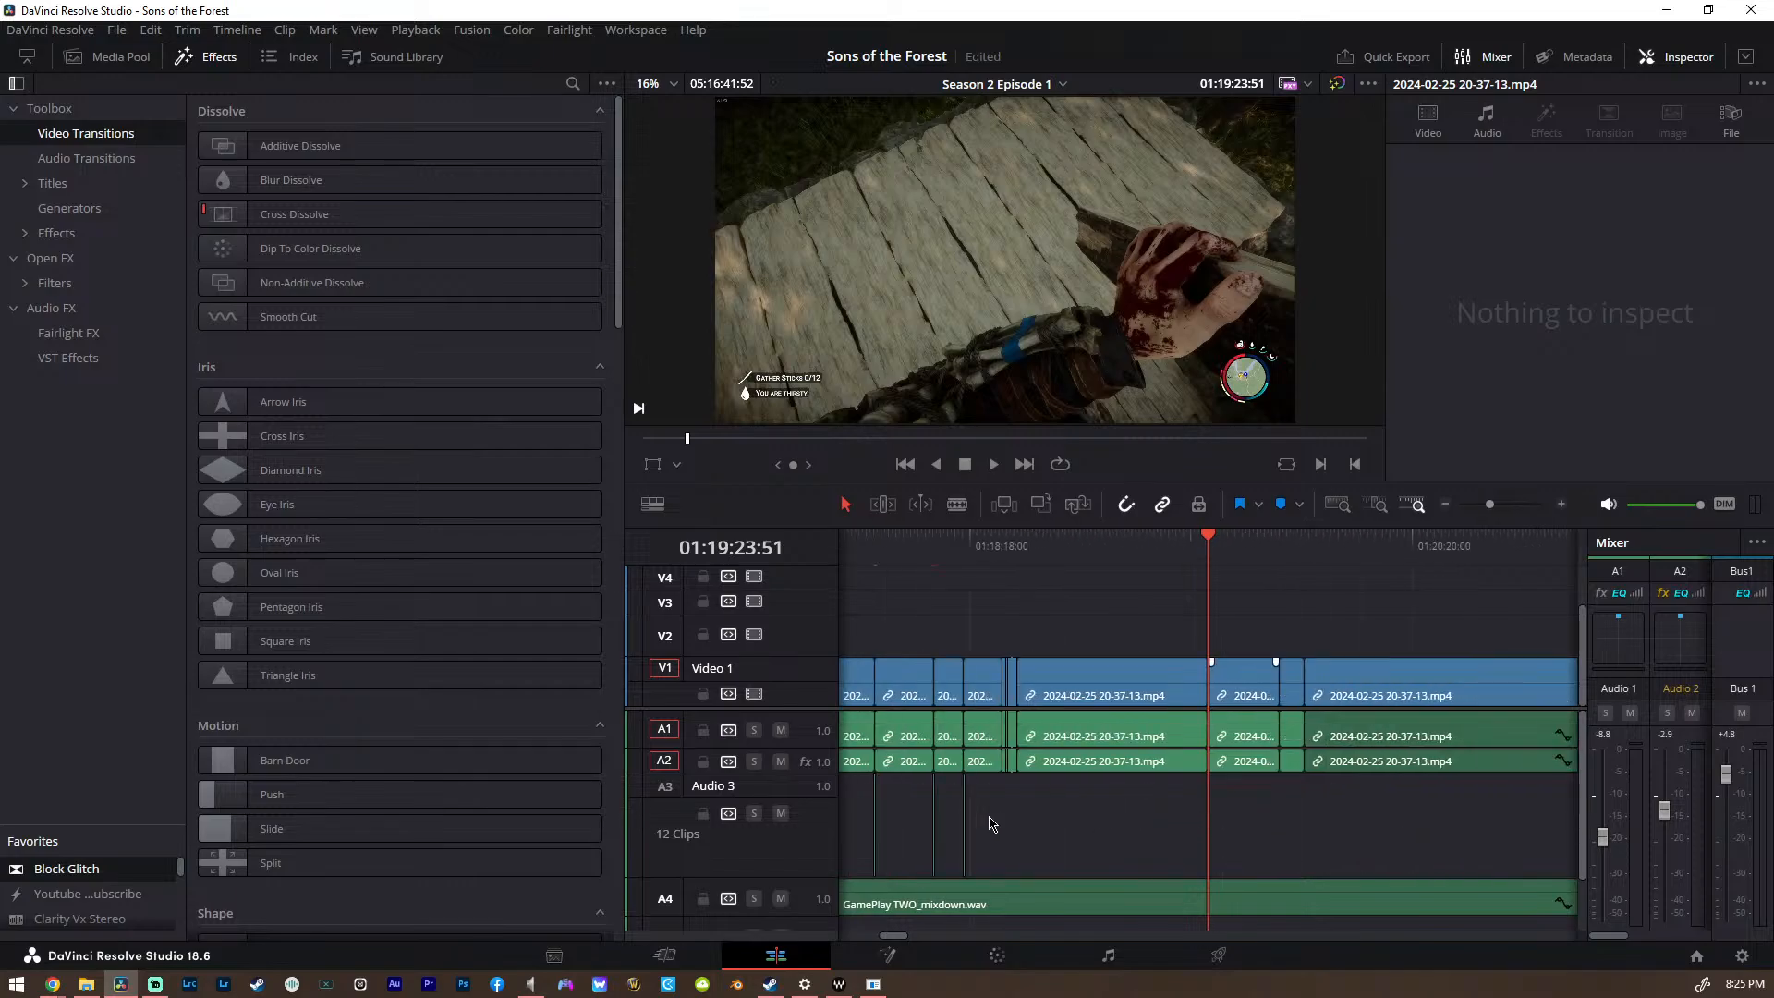
{"action": "left_click", "coordinate": [964, 829]}
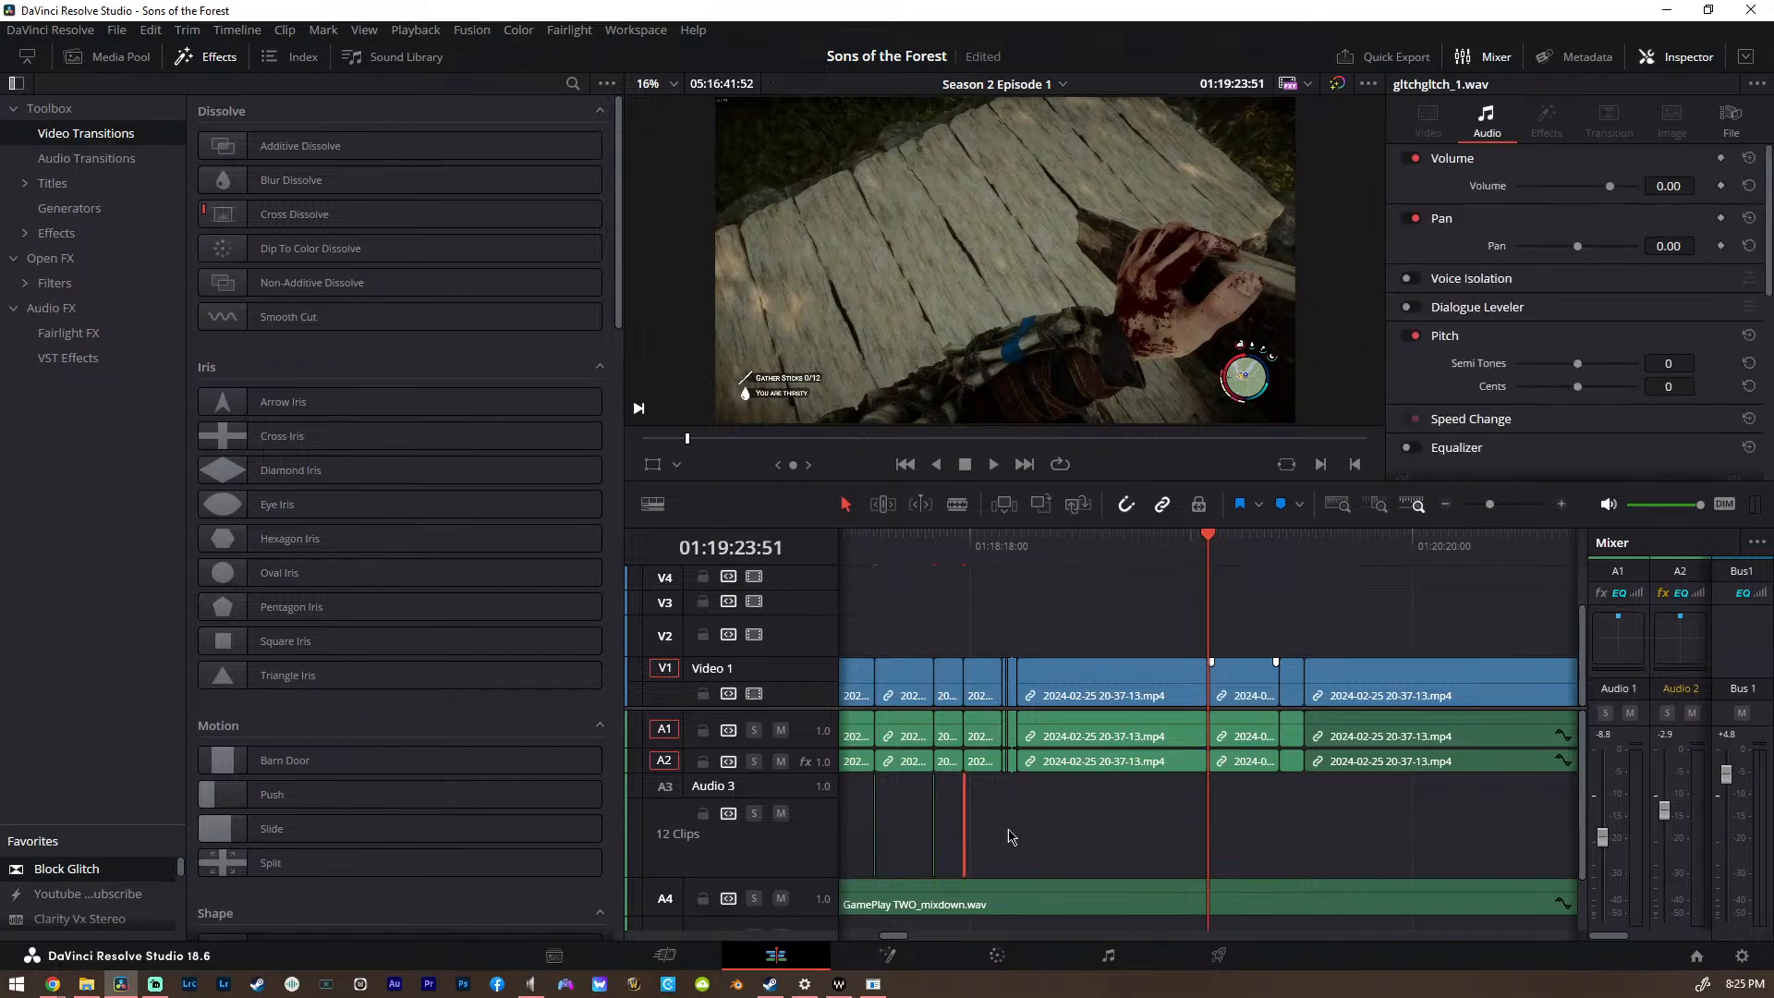
{"action": "left_click", "coordinate": [1232, 685]}
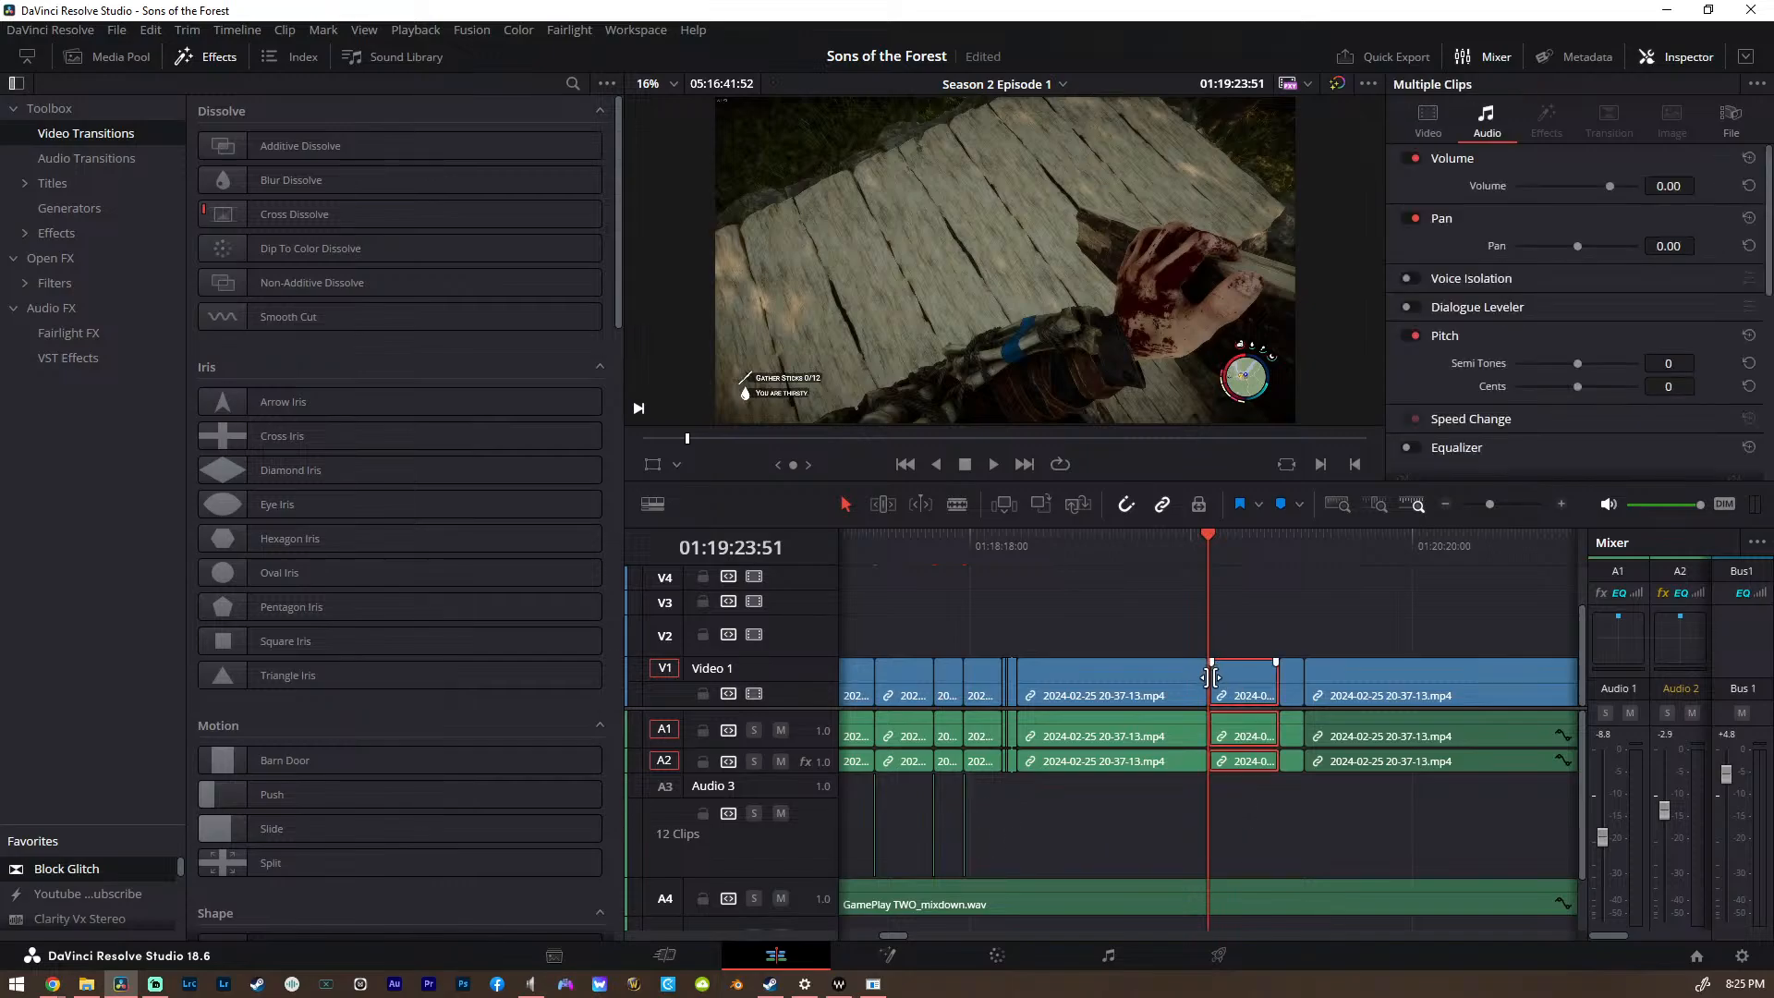
{"action": "key", "text": "ctrl+v"}
Shift the pasted glitch sound to start slightly before the 01:19:23:51 cut and add a Block Glitch transition there
{"action": "scroll", "coordinate": [1194, 842], "scroll_direction": "up", "scroll_amount": 4}
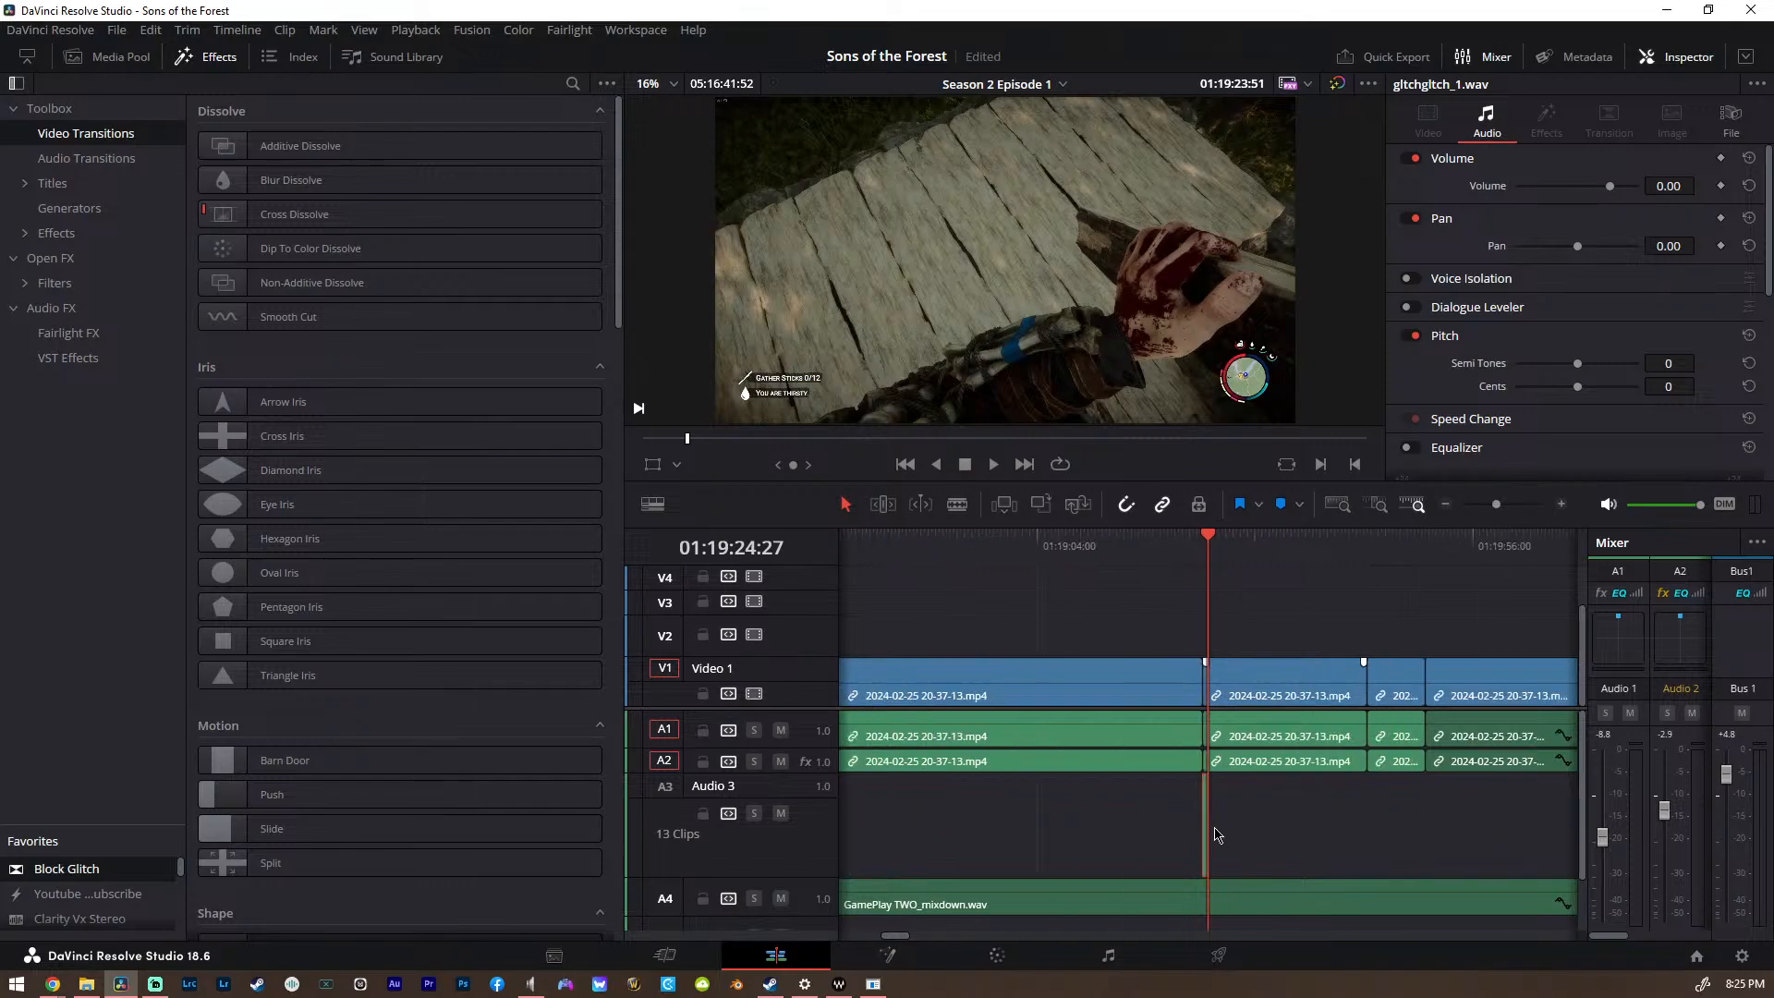
{"action": "mouse_move", "coordinate": [1195, 842]}
{"action": "left_mouse_down"}
{"action": "mouse_move", "coordinate": [1145, 842]}
{"action": "mouse_move", "coordinate": [1160, 843]}
{"action": "left_mouse_up"}
{"action": "left_click_drag", "start_coordinate": [56, 869], "coordinate": [1109, 683]}
At the cut at 01:19:43:24, paste the glitch sound on Audio 3 starting 11 frames earlier and add a Block Glitch transition
{"action": "scroll", "coordinate": [1086, 778], "scroll_direction": "down", "scroll_amount": 4}
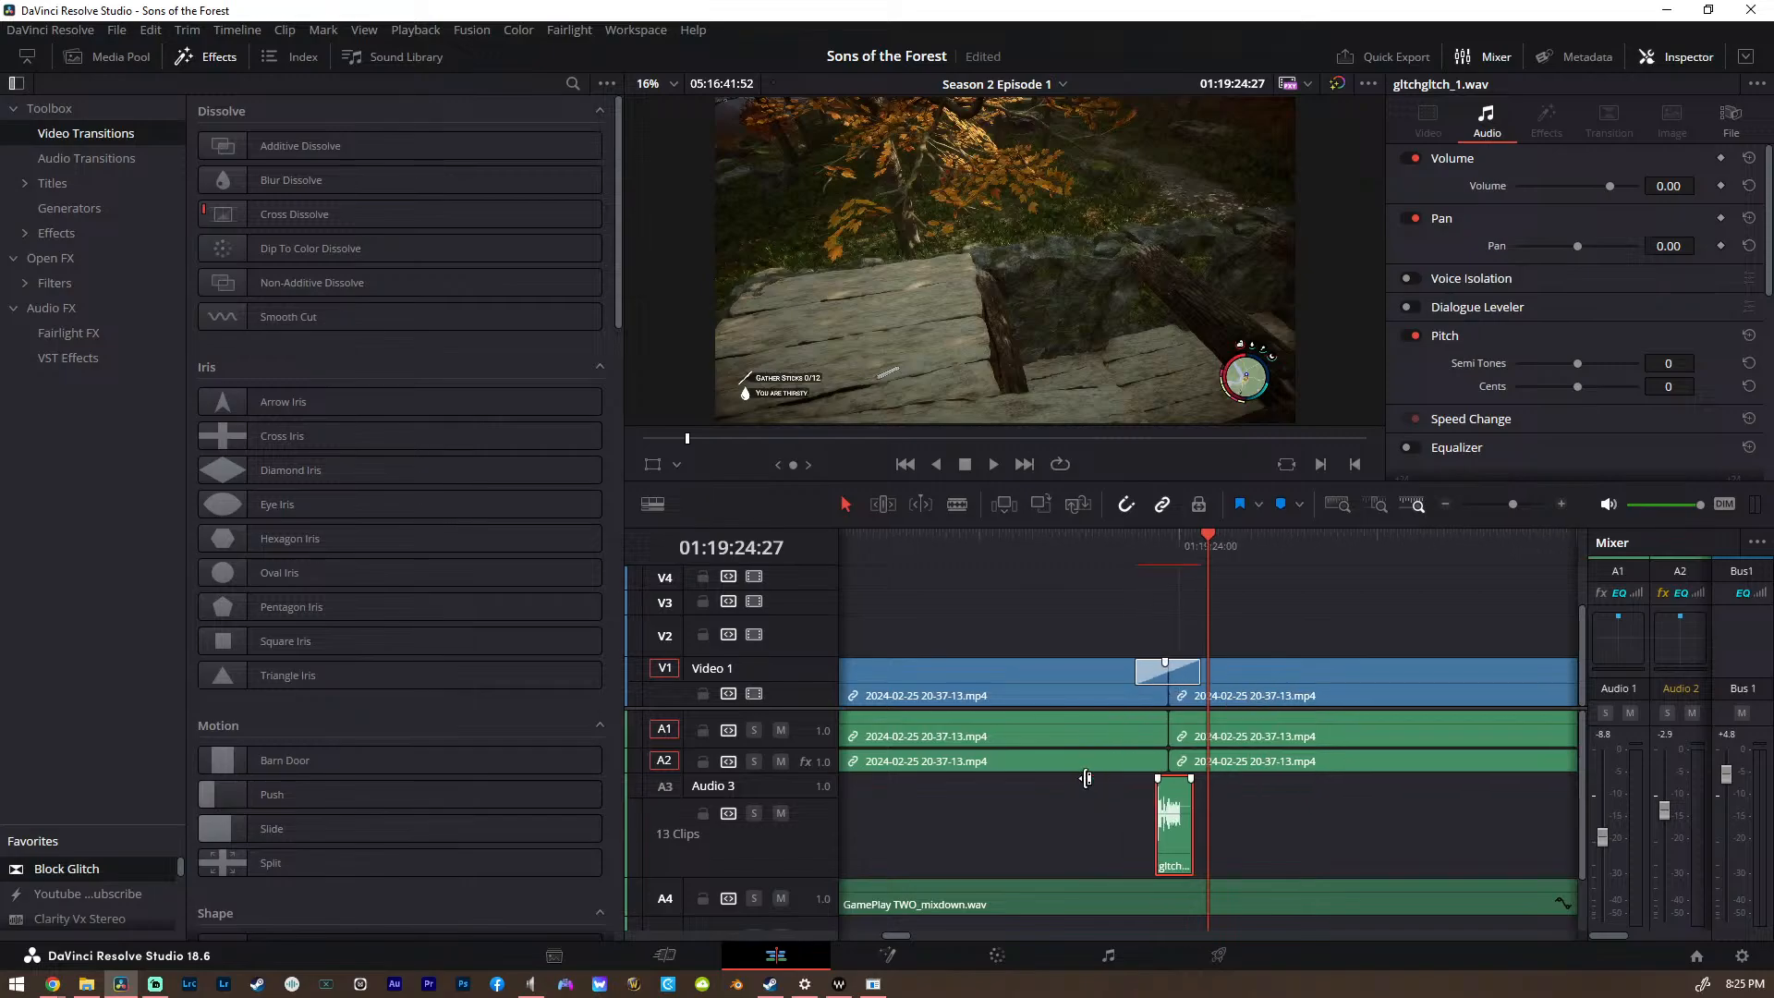
{"action": "key", "text": "Down"}
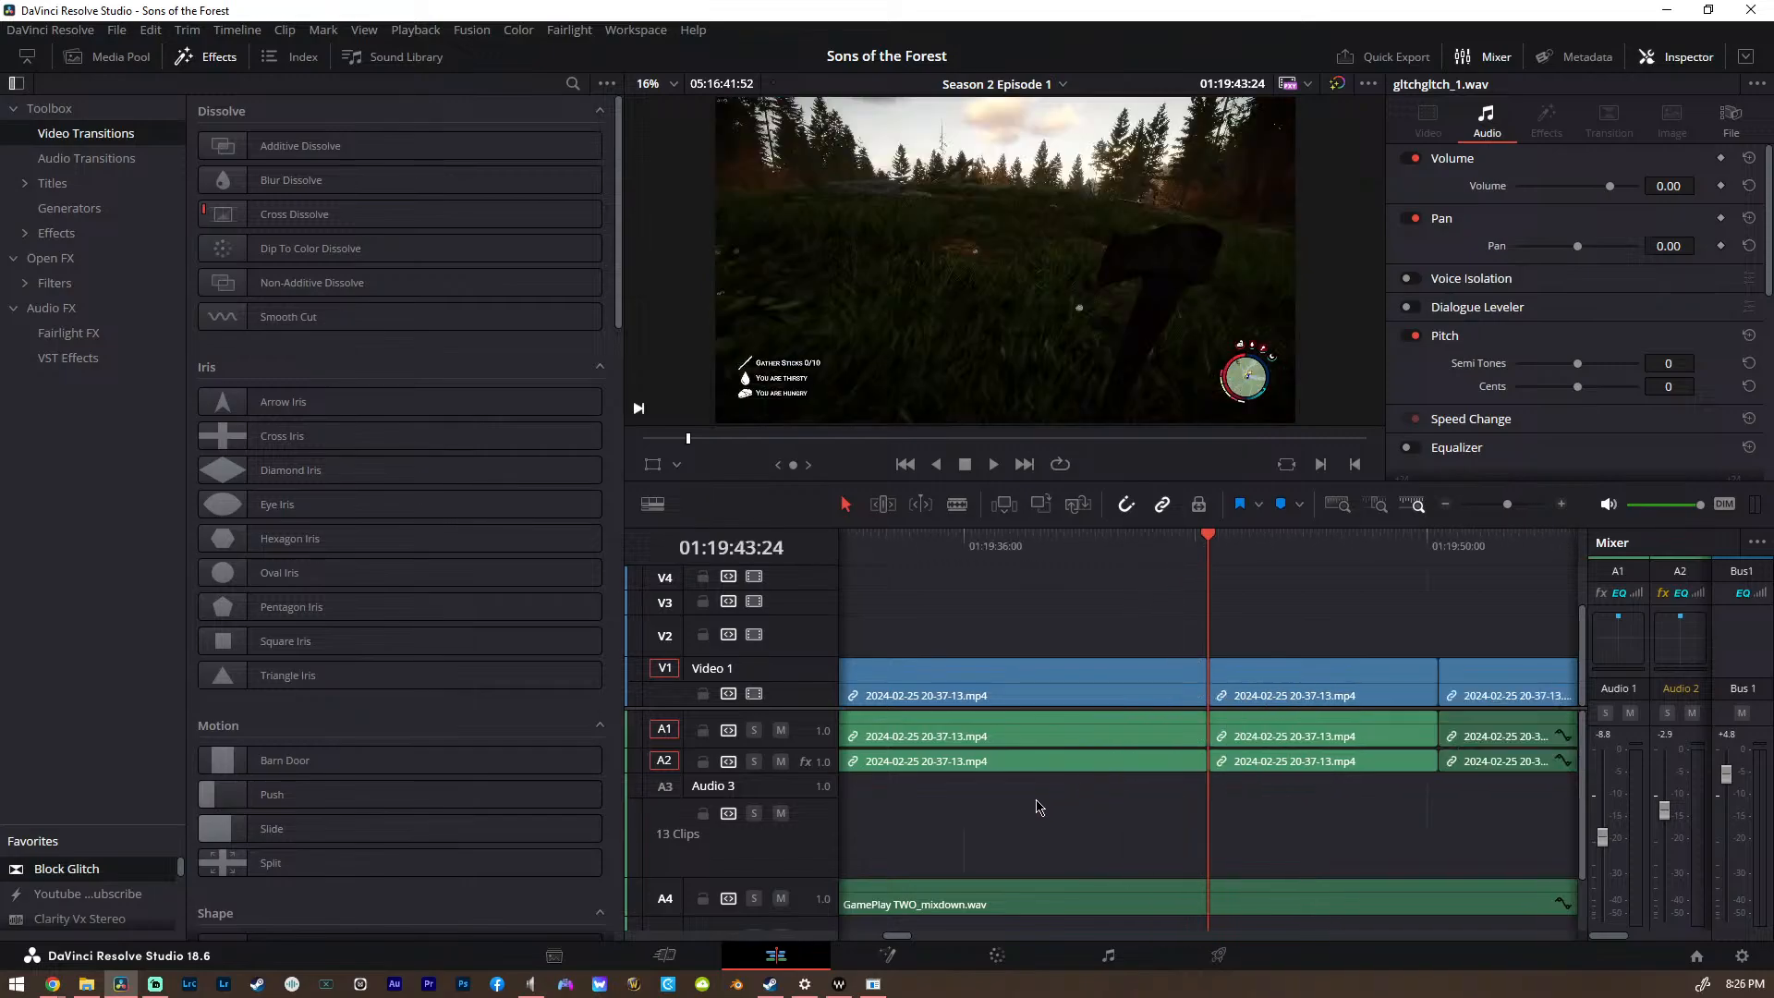
{"action": "key", "text": "ctrl+v"}
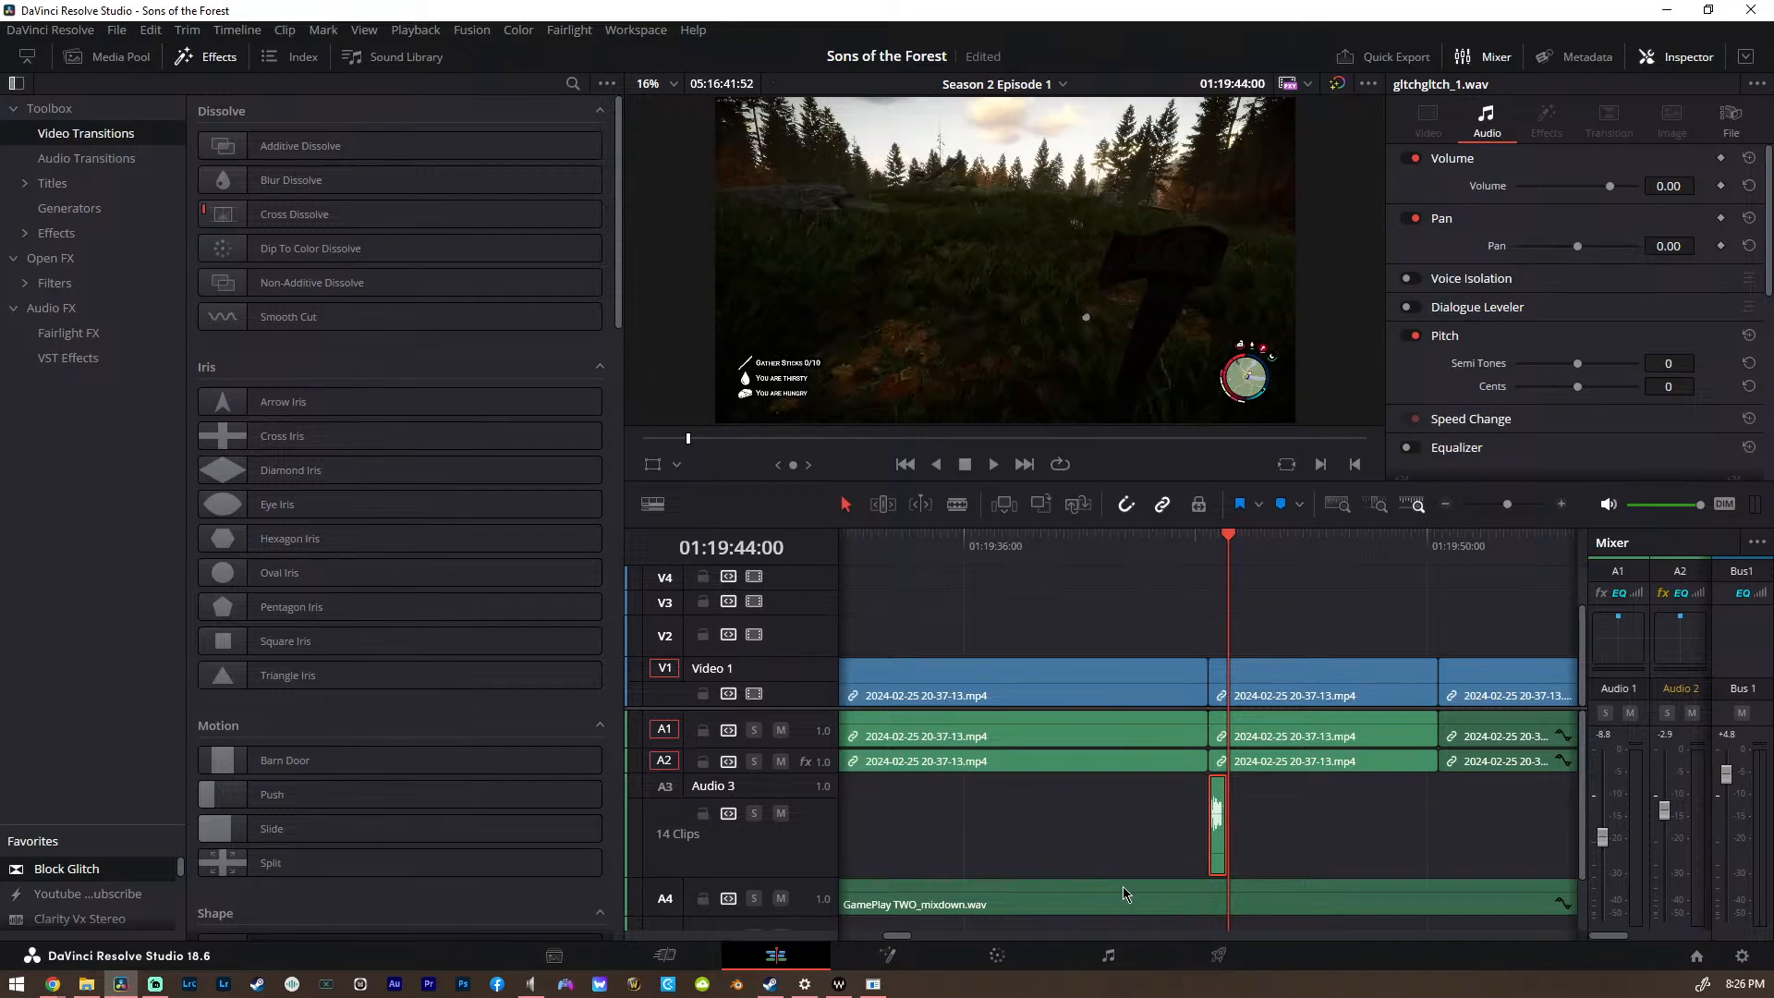
{"action": "scroll", "coordinate": [1172, 892], "scroll_direction": "up", "scroll_amount": 4}
{"action": "left_click_drag", "start_coordinate": [1150, 852], "coordinate": [1105, 852]}
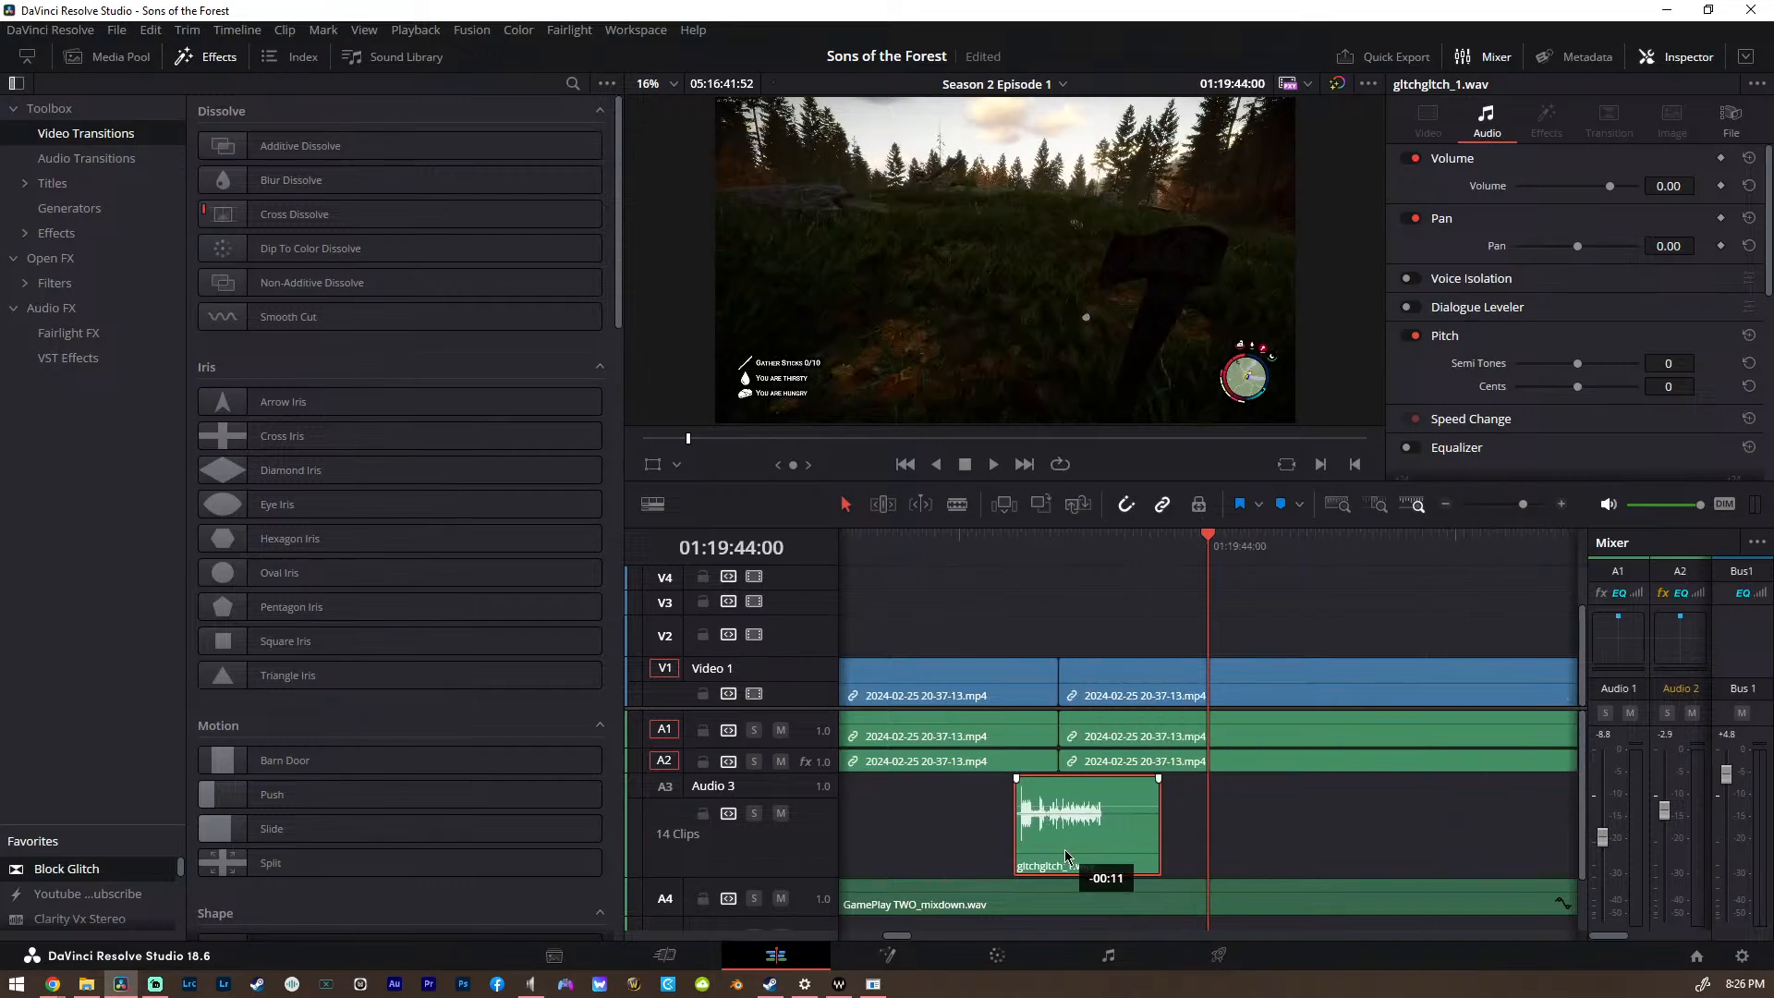
{"action": "left_click_drag", "start_coordinate": [93, 870], "coordinate": [1051, 672]}
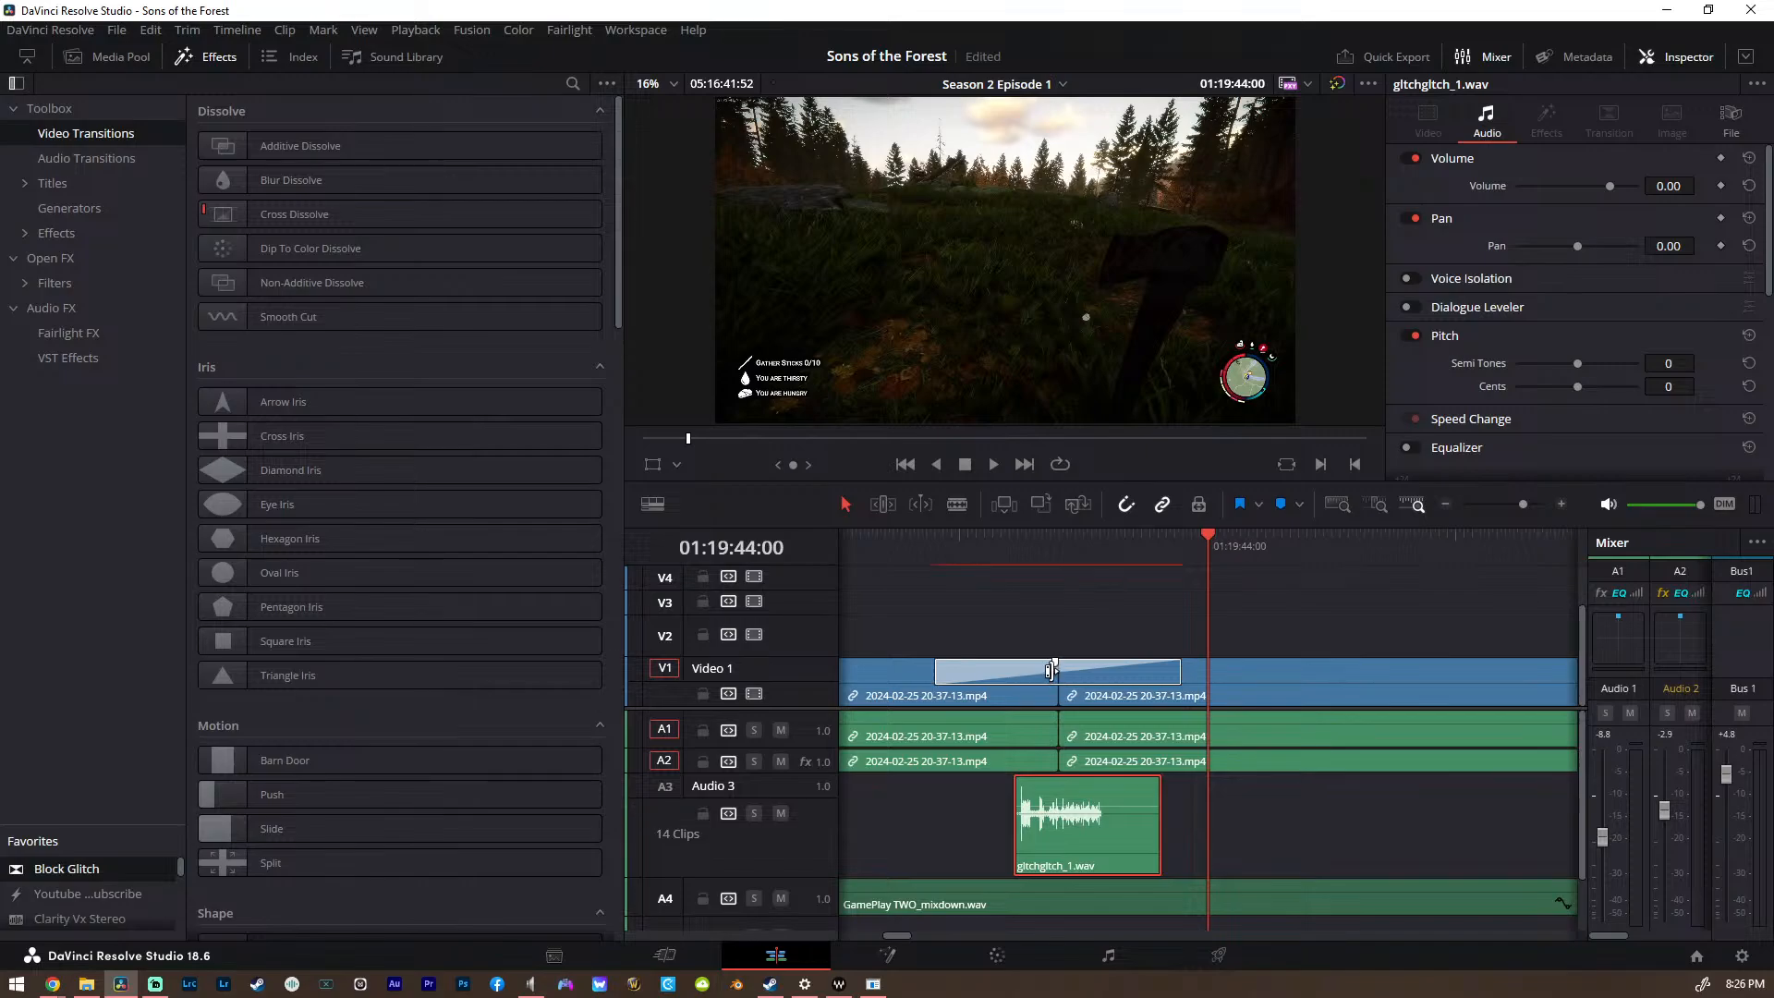
Paste another glitch sound on Audio 3 at the following cut, near 01:19:50
{"action": "scroll", "coordinate": [1049, 669], "scroll_direction": "down", "scroll_amount": 5}
{"action": "scroll", "coordinate": [1047, 670], "scroll_direction": "right", "scroll_amount": 7}
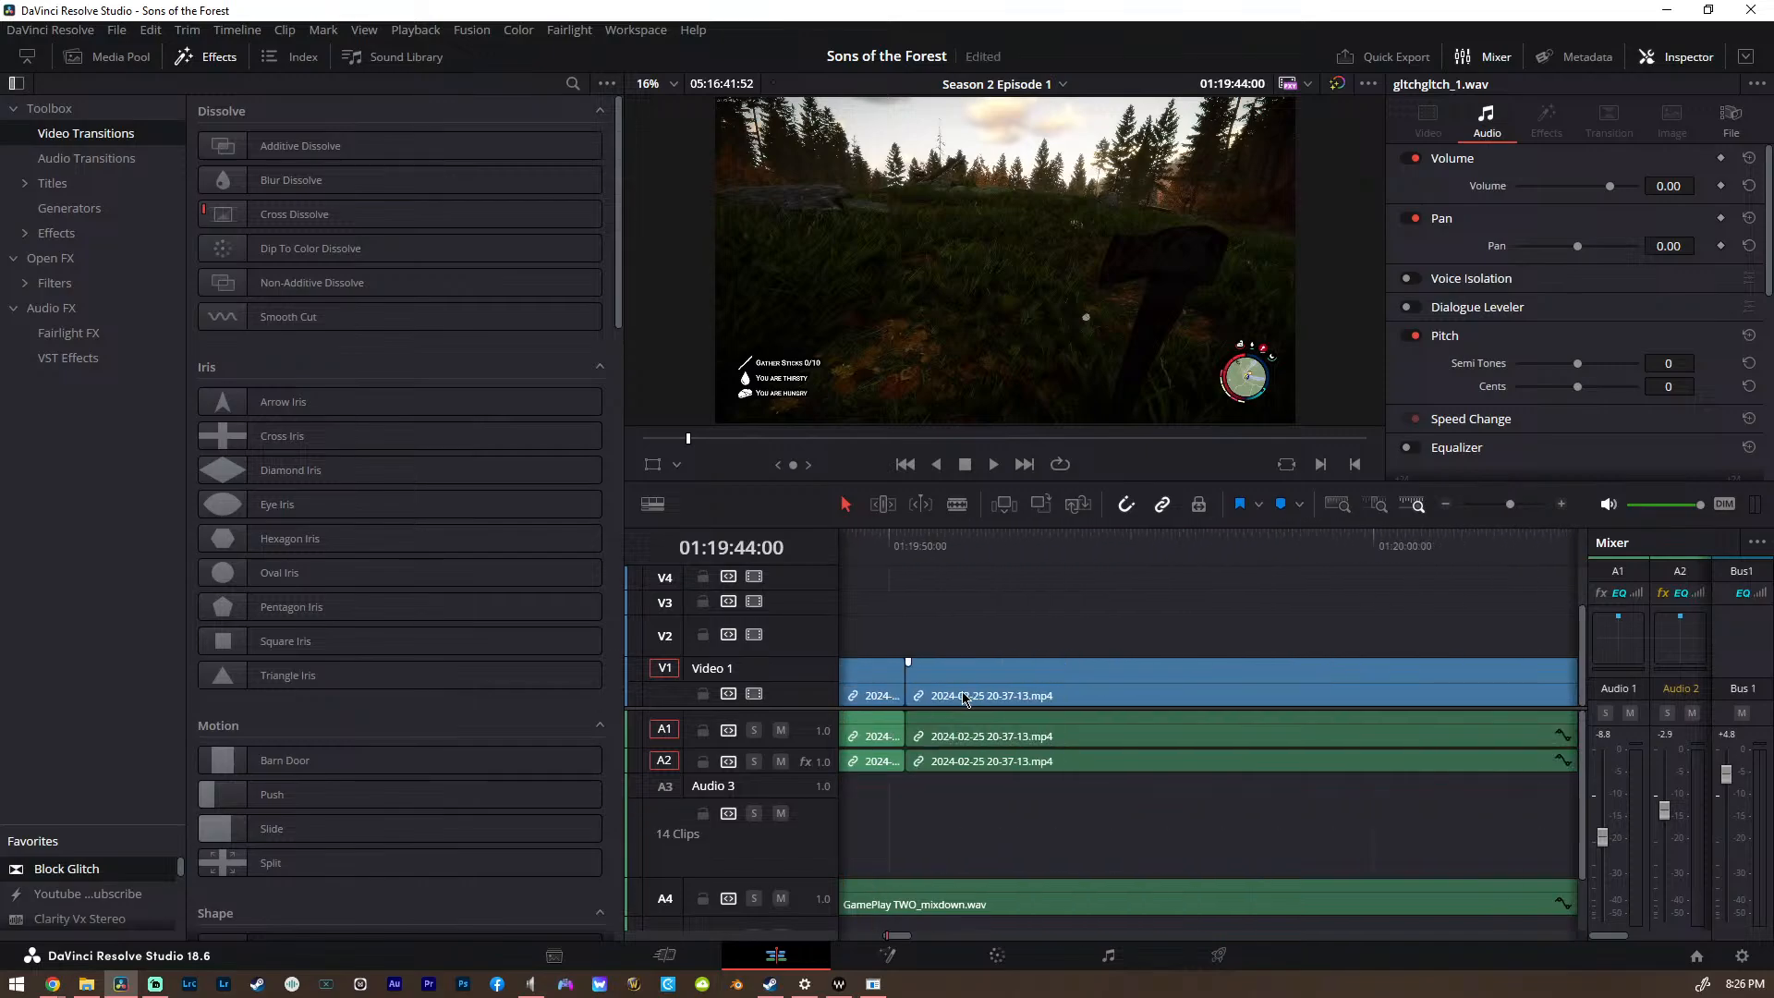
{"action": "scroll", "coordinate": [965, 699], "scroll_direction": "down", "scroll_amount": 4}
{"action": "scroll", "coordinate": [1174, 721], "scroll_direction": "right", "scroll_amount": 3}
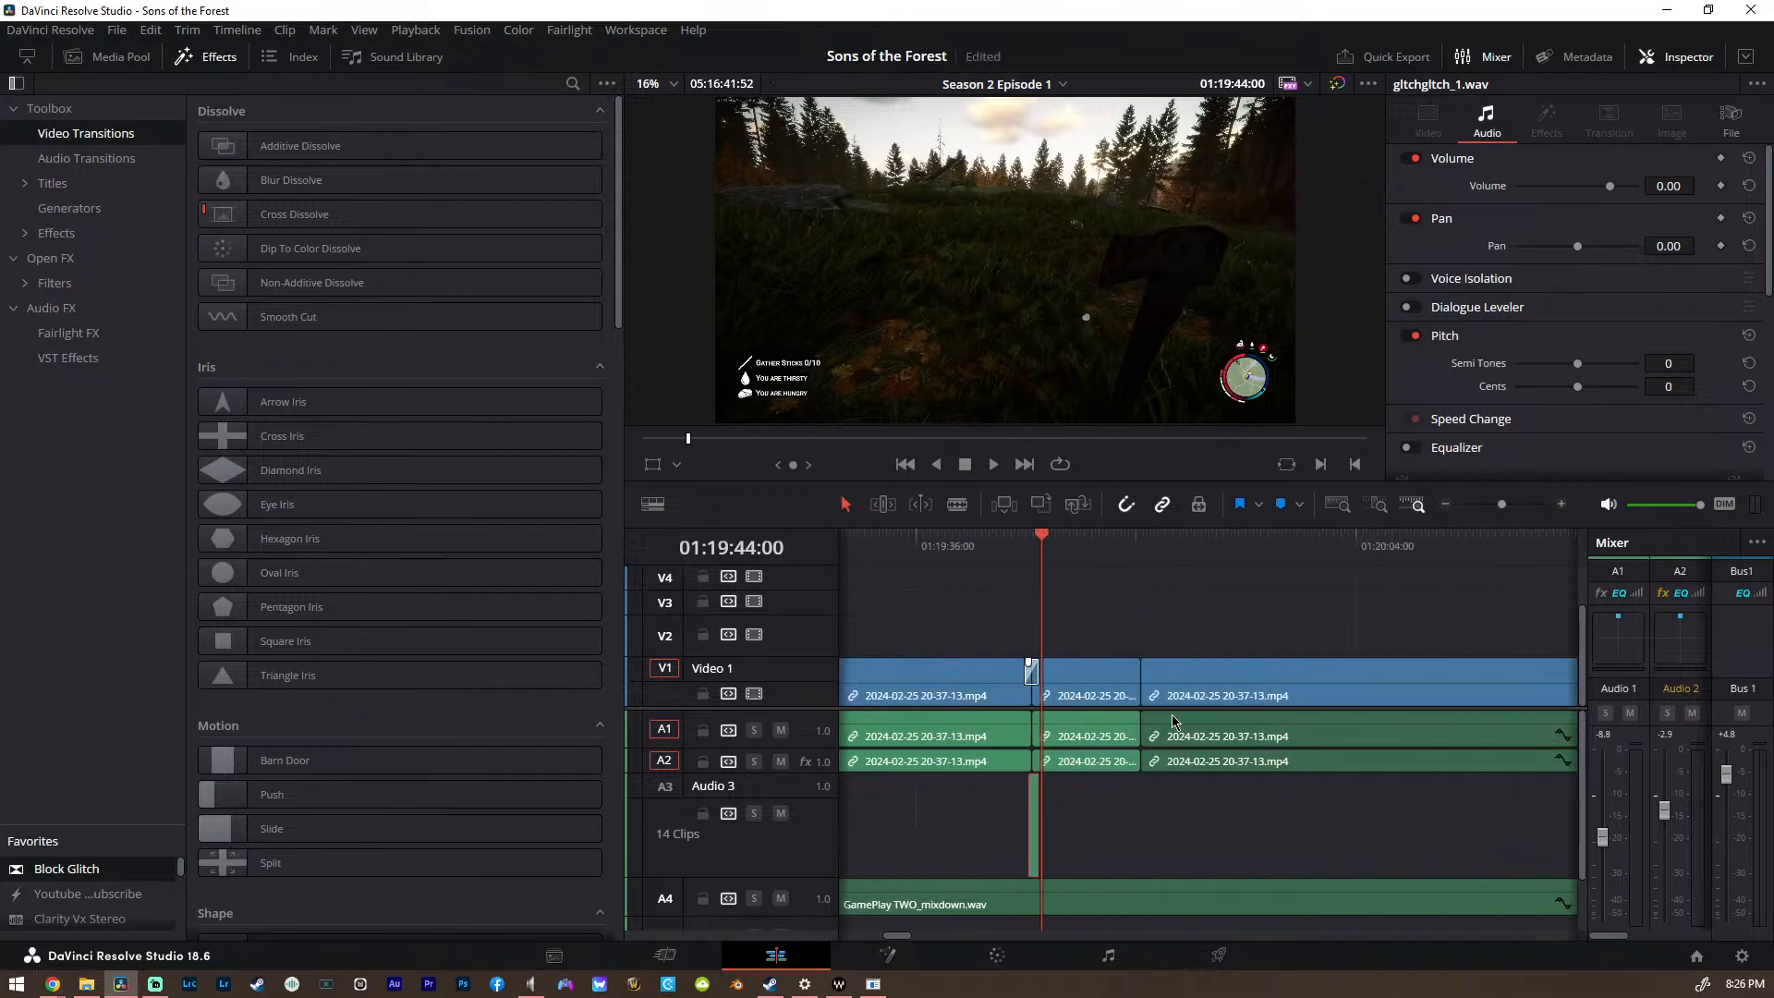
{"action": "left_click", "coordinate": [1135, 549]}
{"action": "key", "text": "ctrl+v"}
Shift the glitch sound near 01:19:50 to start slightly before the cut and apply a Block Glitch transition to the cut
{"action": "scroll", "coordinate": [1173, 813], "scroll_direction": "up", "scroll_amount": 6}
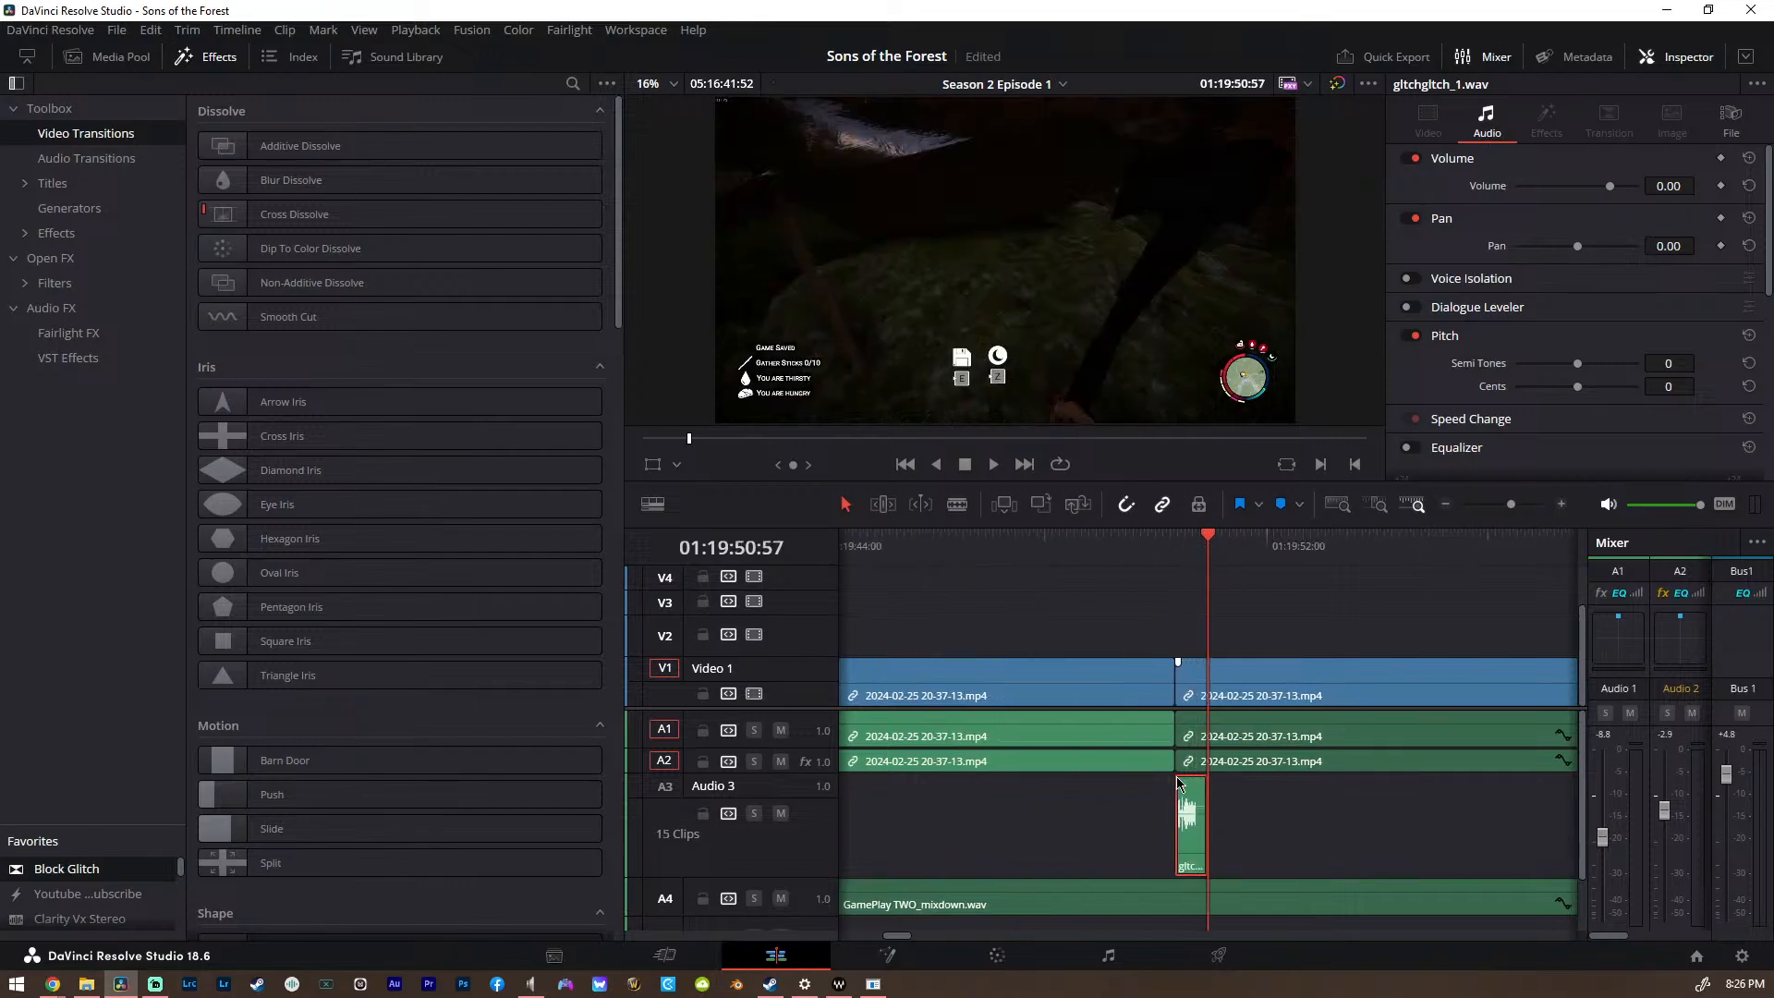
{"action": "left_click_drag", "start_coordinate": [1099, 864], "coordinate": [1048, 863]}
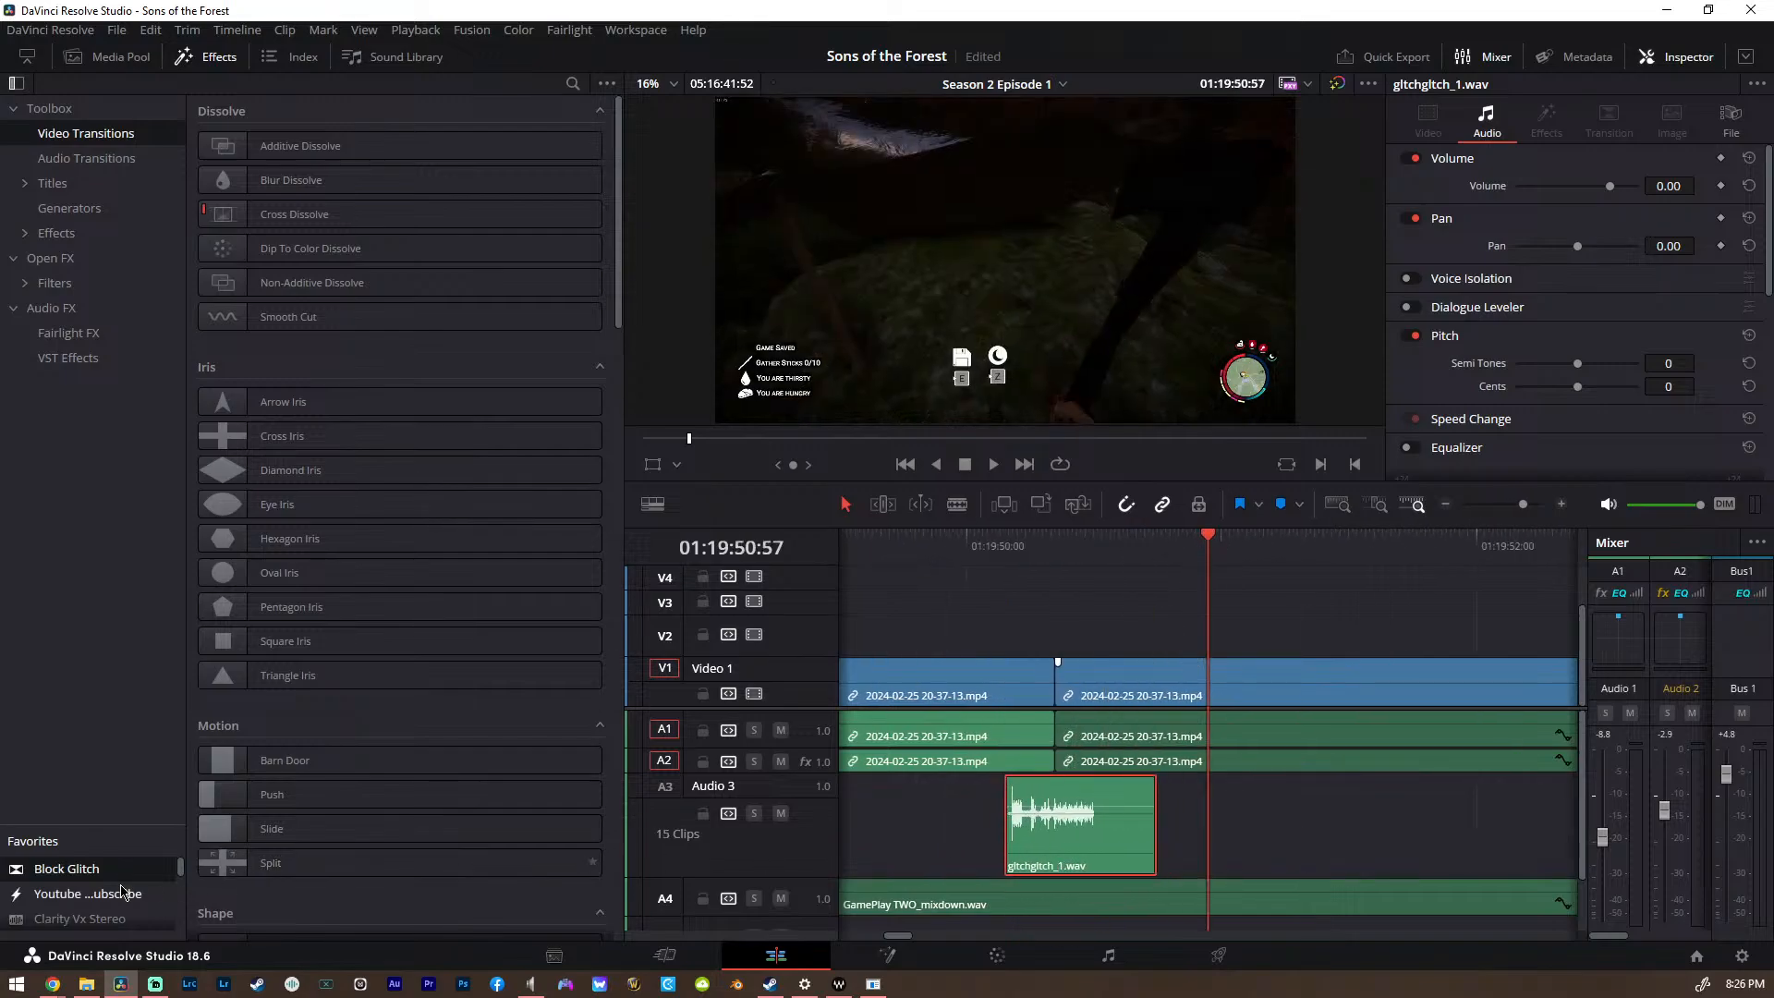
{"action": "left_click_drag", "start_coordinate": [125, 868], "coordinate": [1069, 684]}
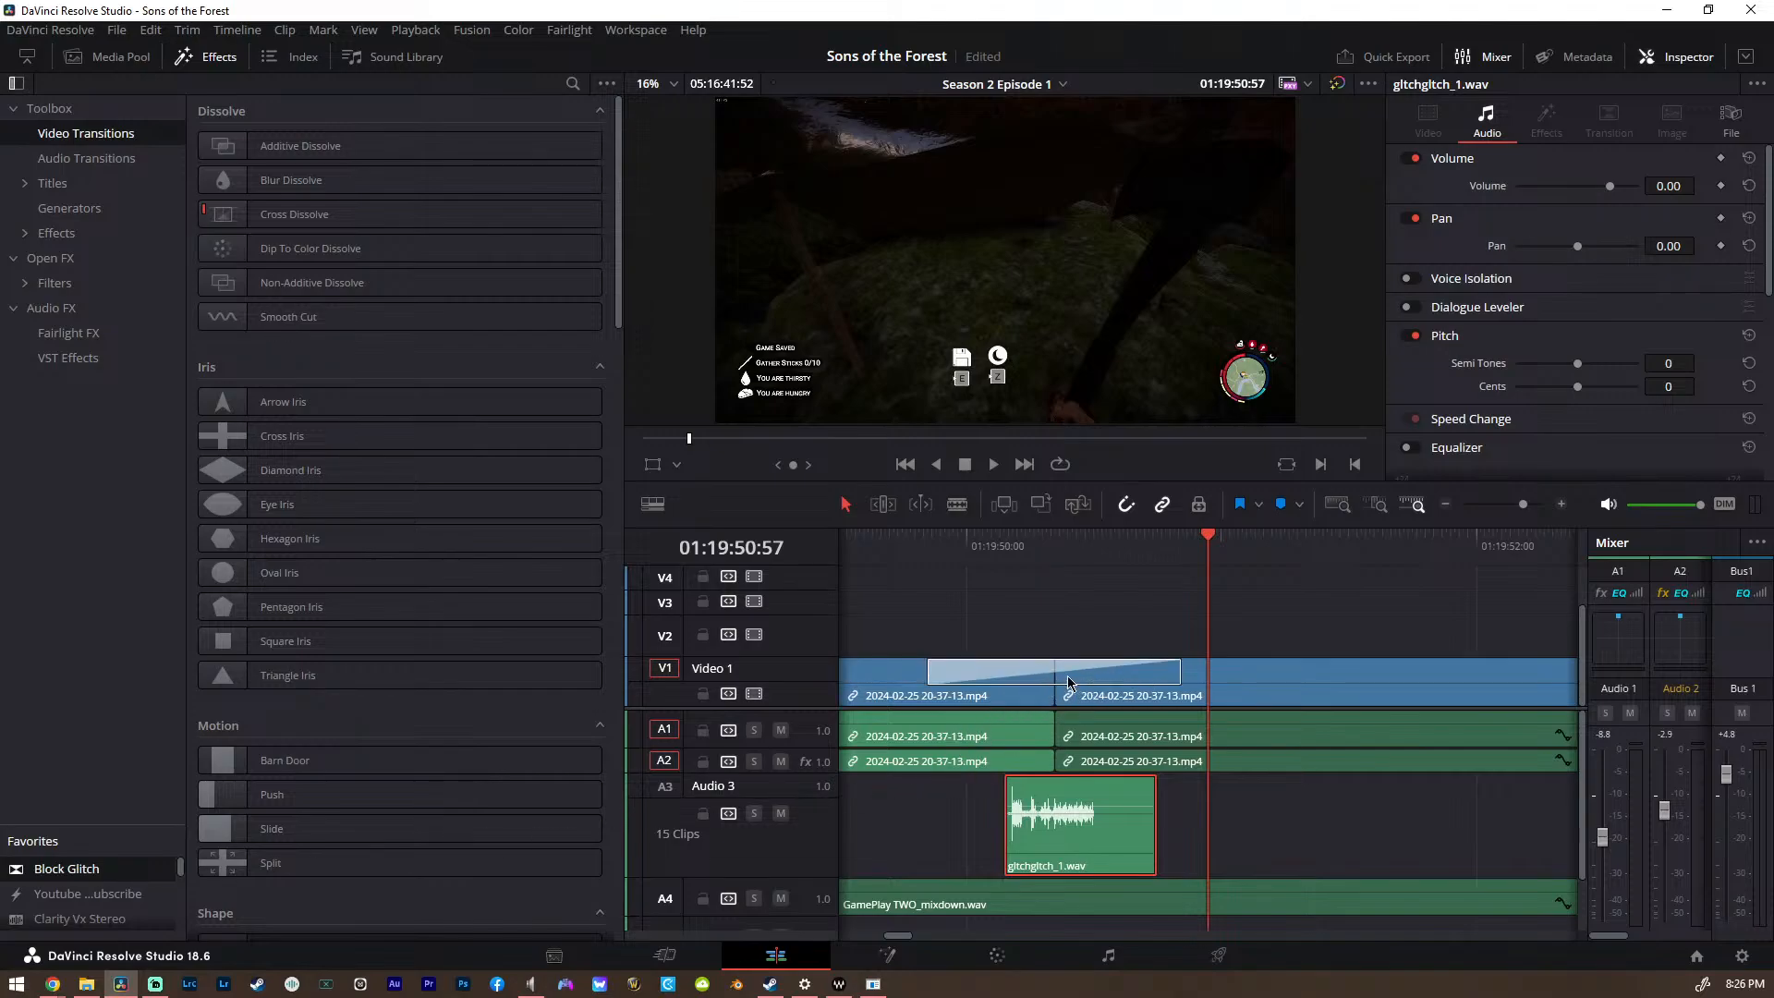
{"action": "scroll", "coordinate": [1009, 746], "scroll_direction": "down", "scroll_amount": 2}
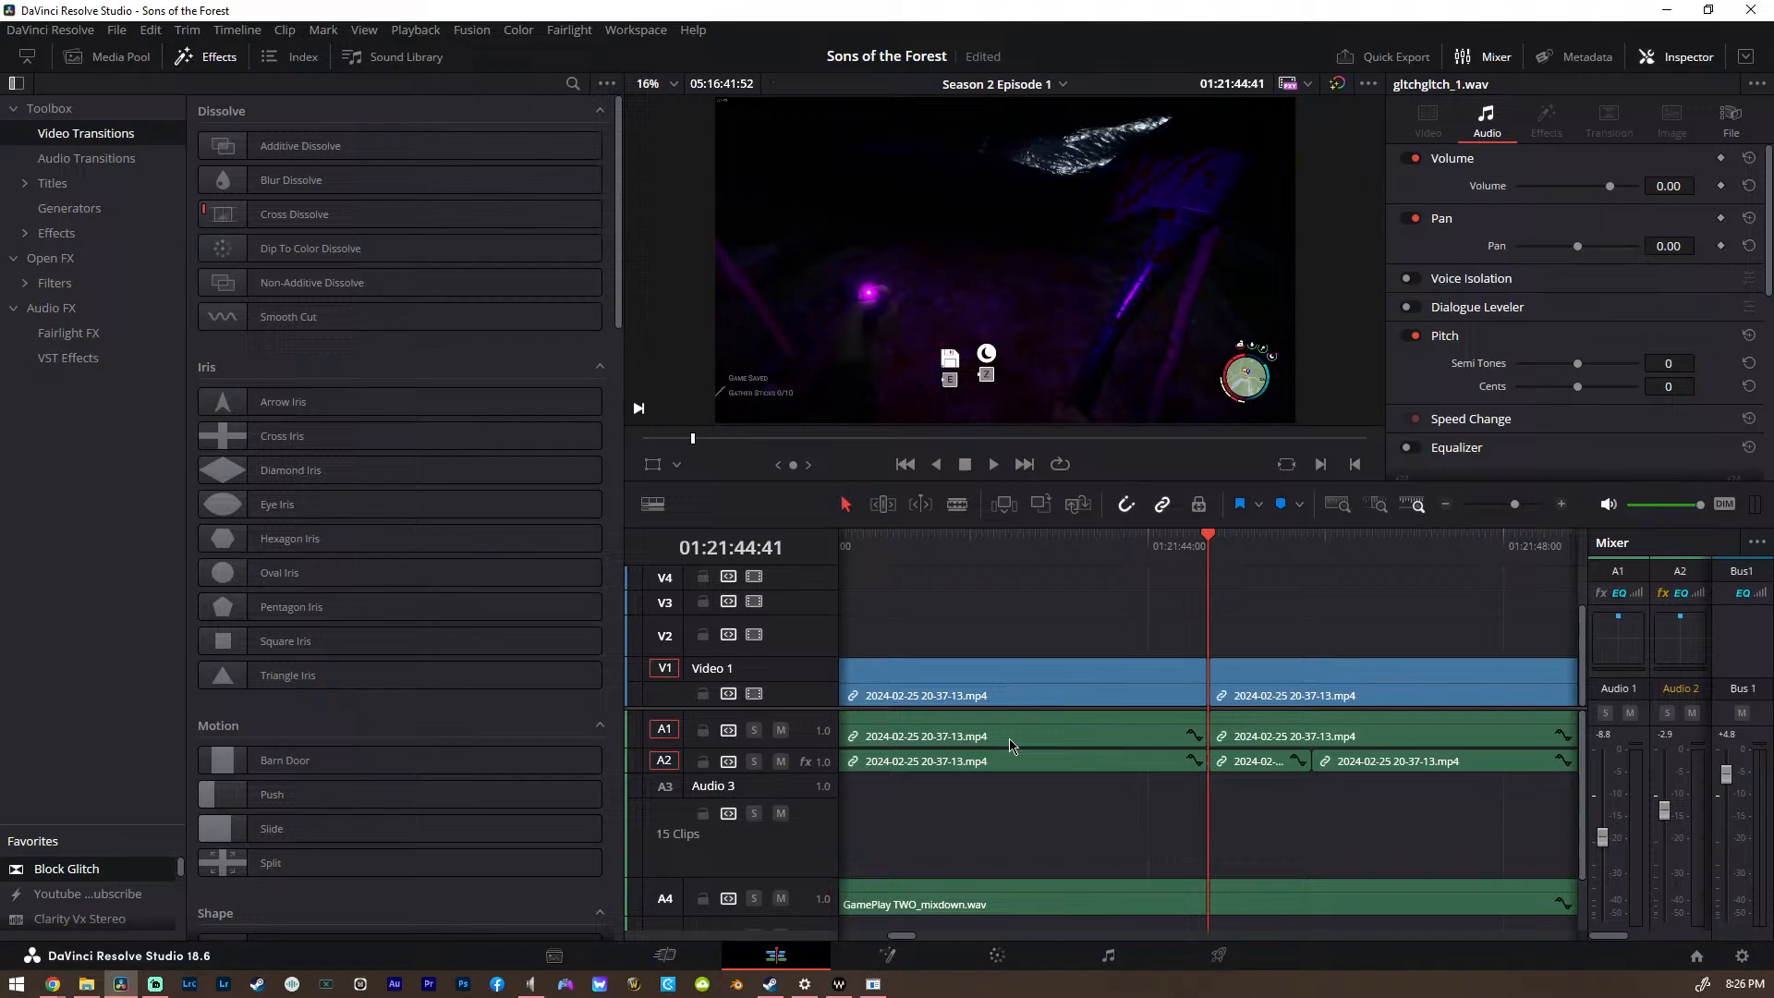
Paste the glitch sound on Audio 3 at the 01:21:44:41 cut, shift it slightly before the cut, and add a Block Glitch transition
{"action": "key", "text": "ctrl+v"}
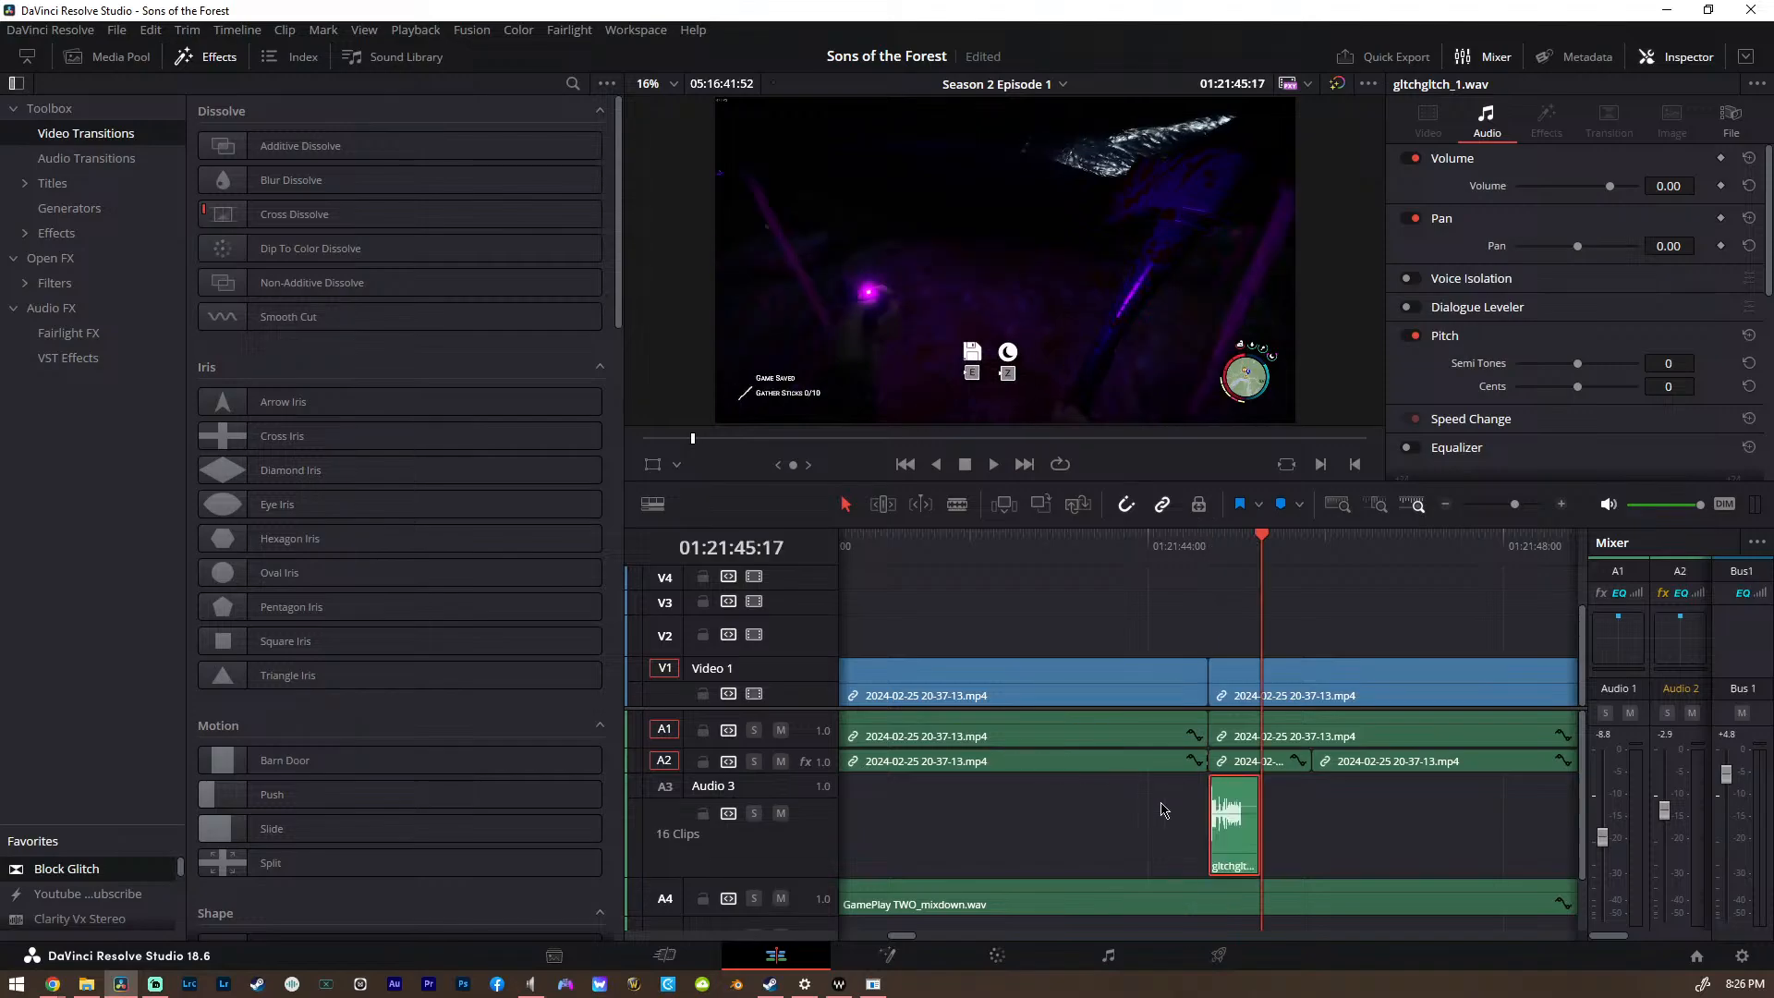
{"action": "scroll", "coordinate": [1164, 810], "scroll_direction": "up", "scroll_amount": 3}
{"action": "left_click_drag", "start_coordinate": [1123, 845], "coordinate": [1056, 845]}
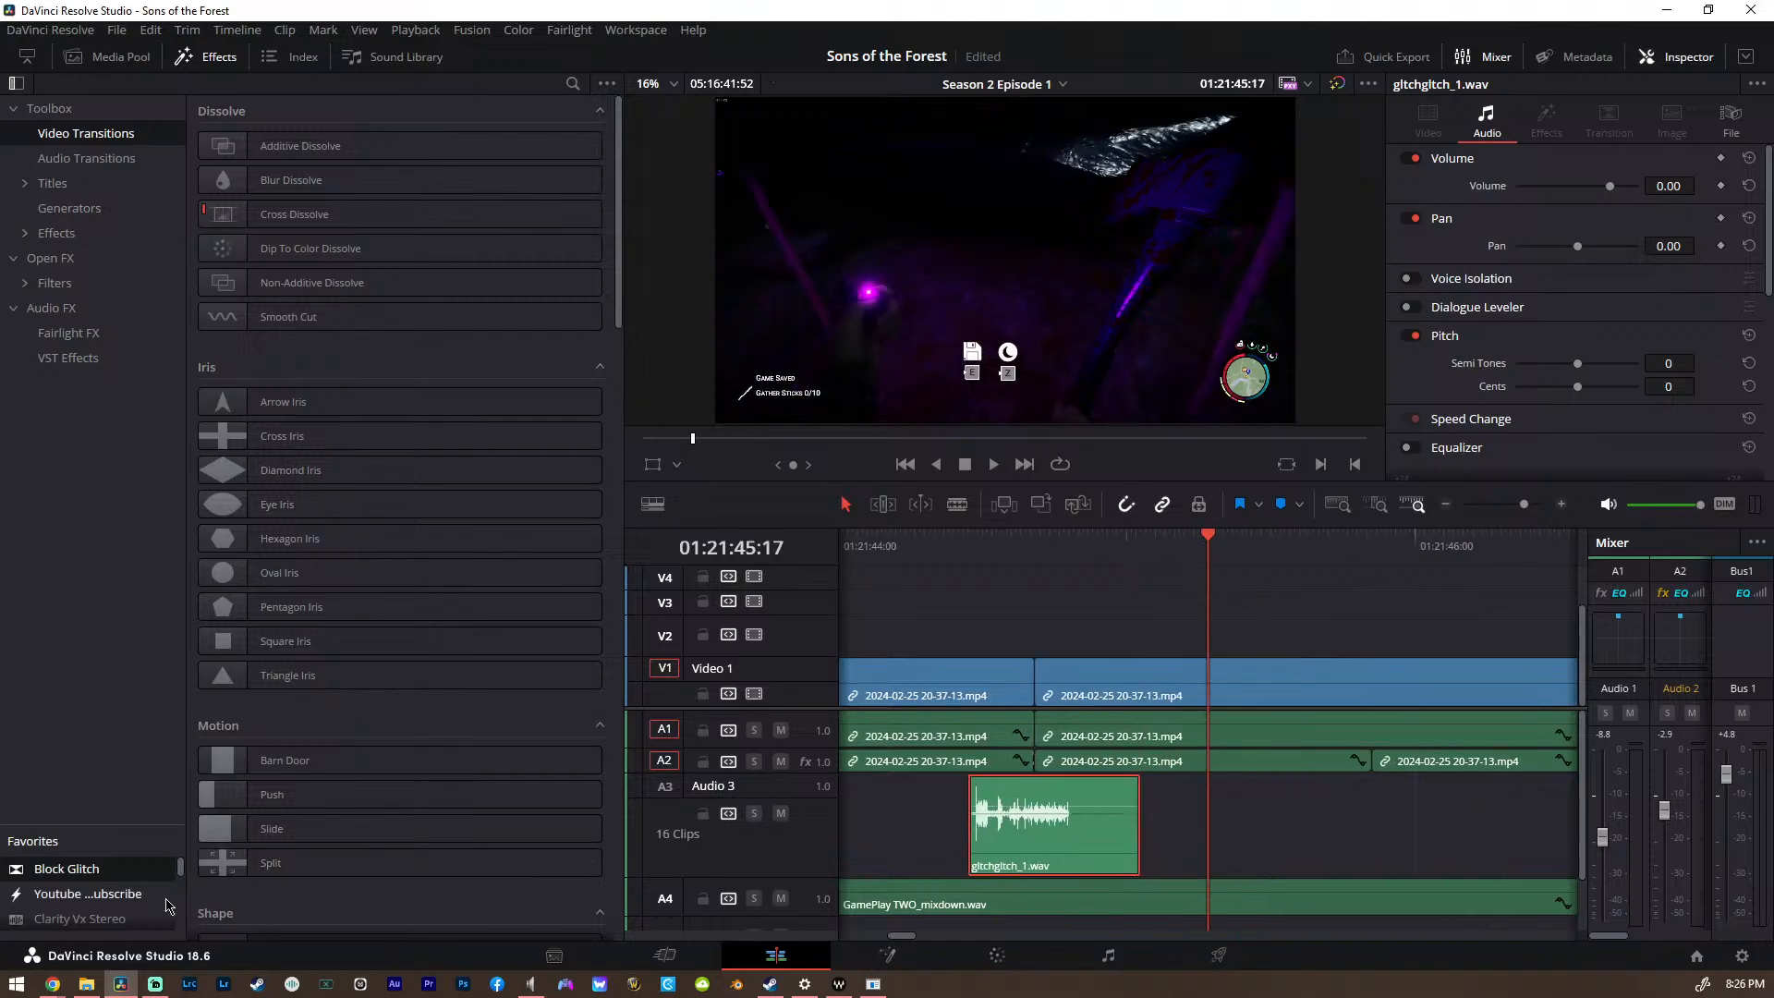
{"action": "left_click_drag", "start_coordinate": [69, 869], "coordinate": [1018, 694]}
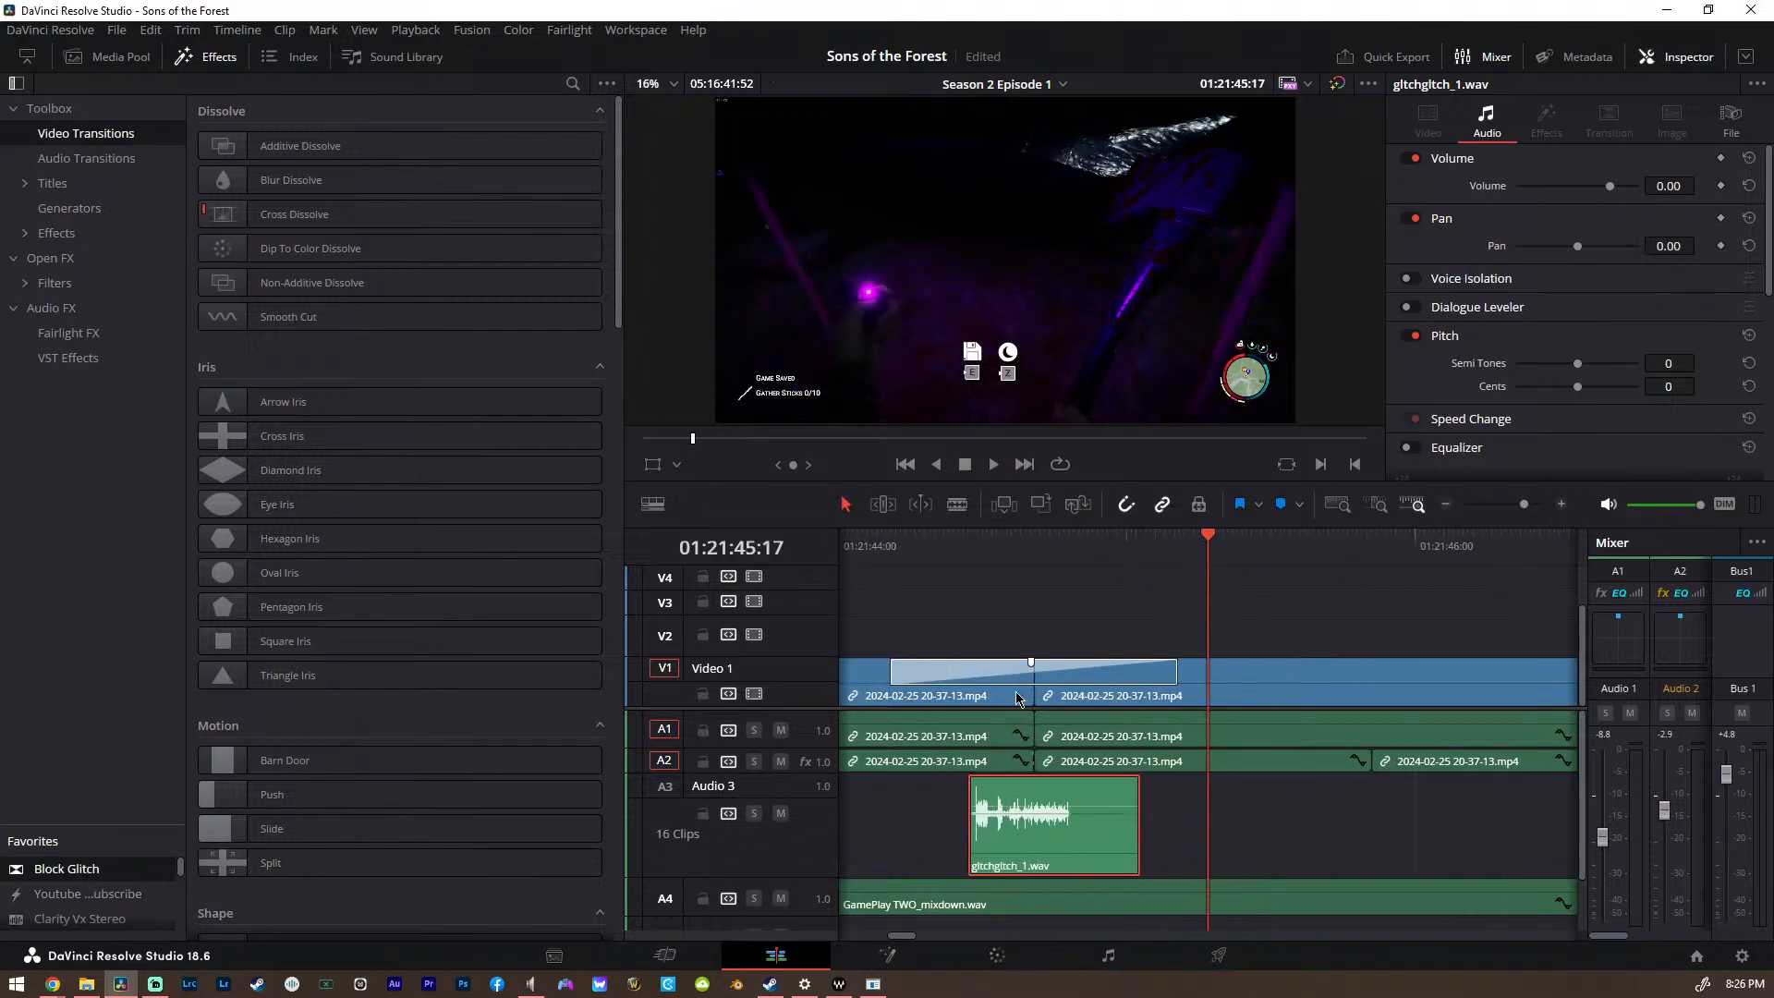
At the 01:22:35:58 cut, paste the glitch sound on Audio 3 starting slightly earlier and add a Block Glitch transition
{"action": "scroll", "coordinate": [1012, 701], "scroll_direction": "down", "scroll_amount": 5}
{"action": "scroll", "coordinate": [1007, 704], "scroll_direction": "right", "scroll_amount": 4}
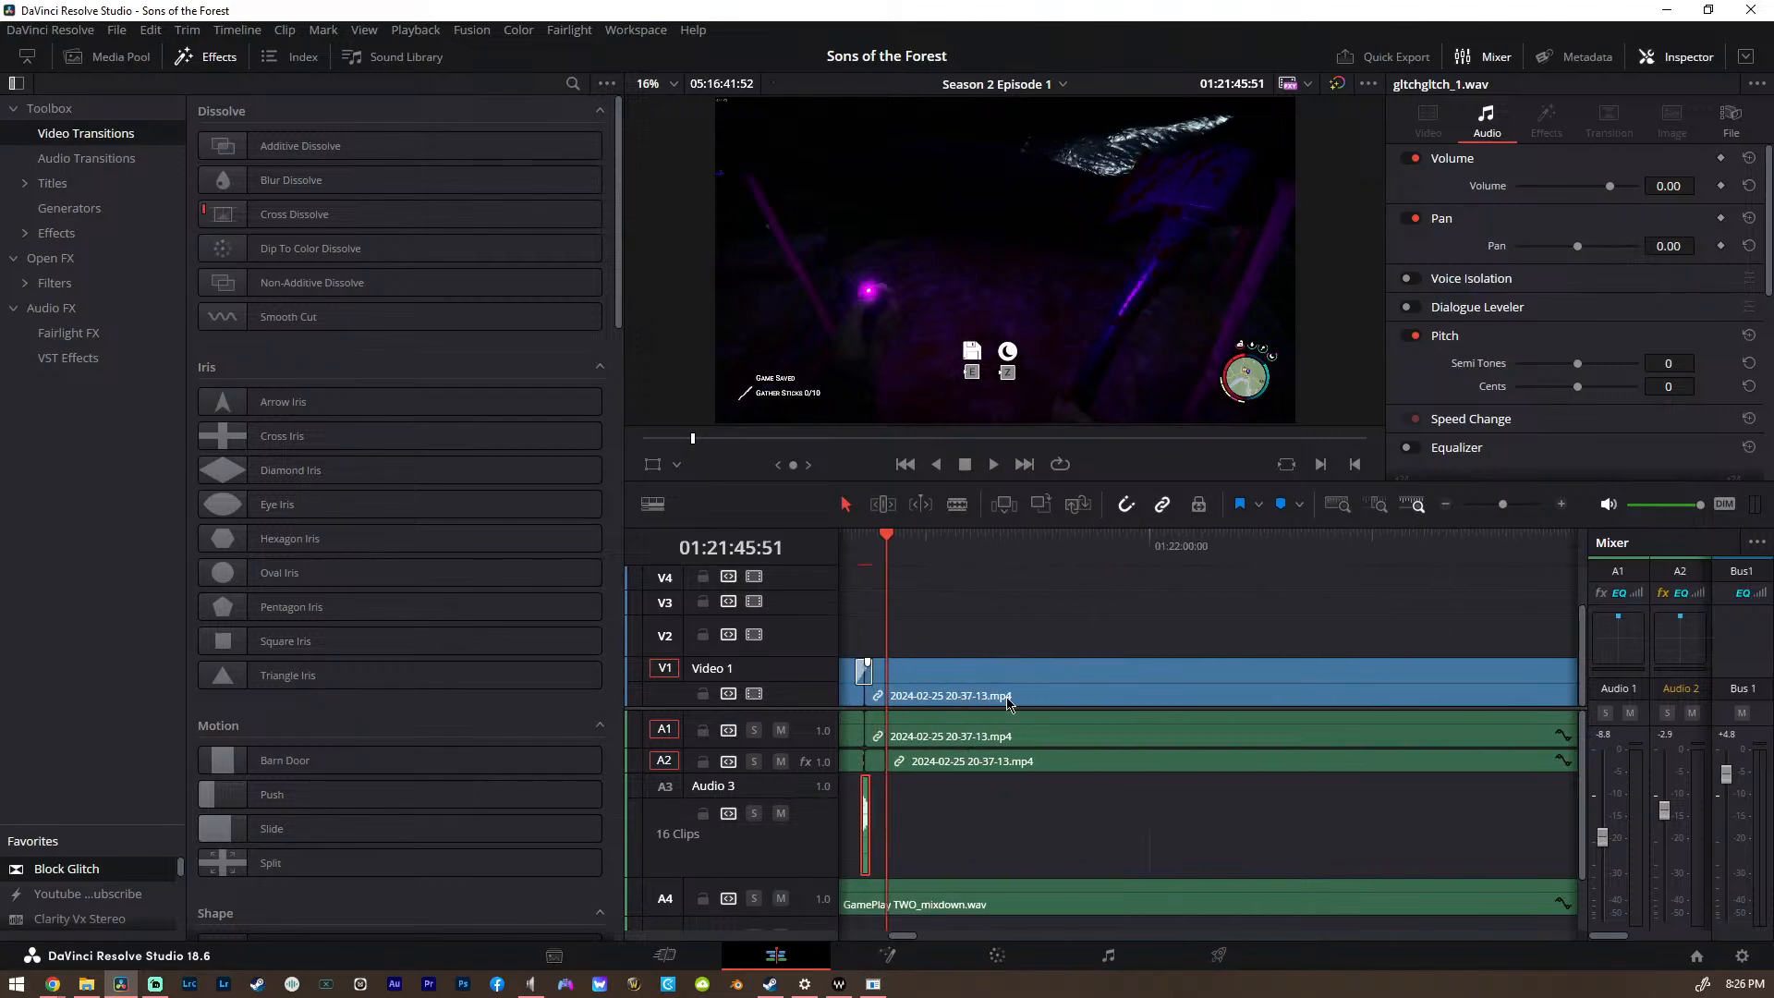
{"action": "key", "text": "Down"}
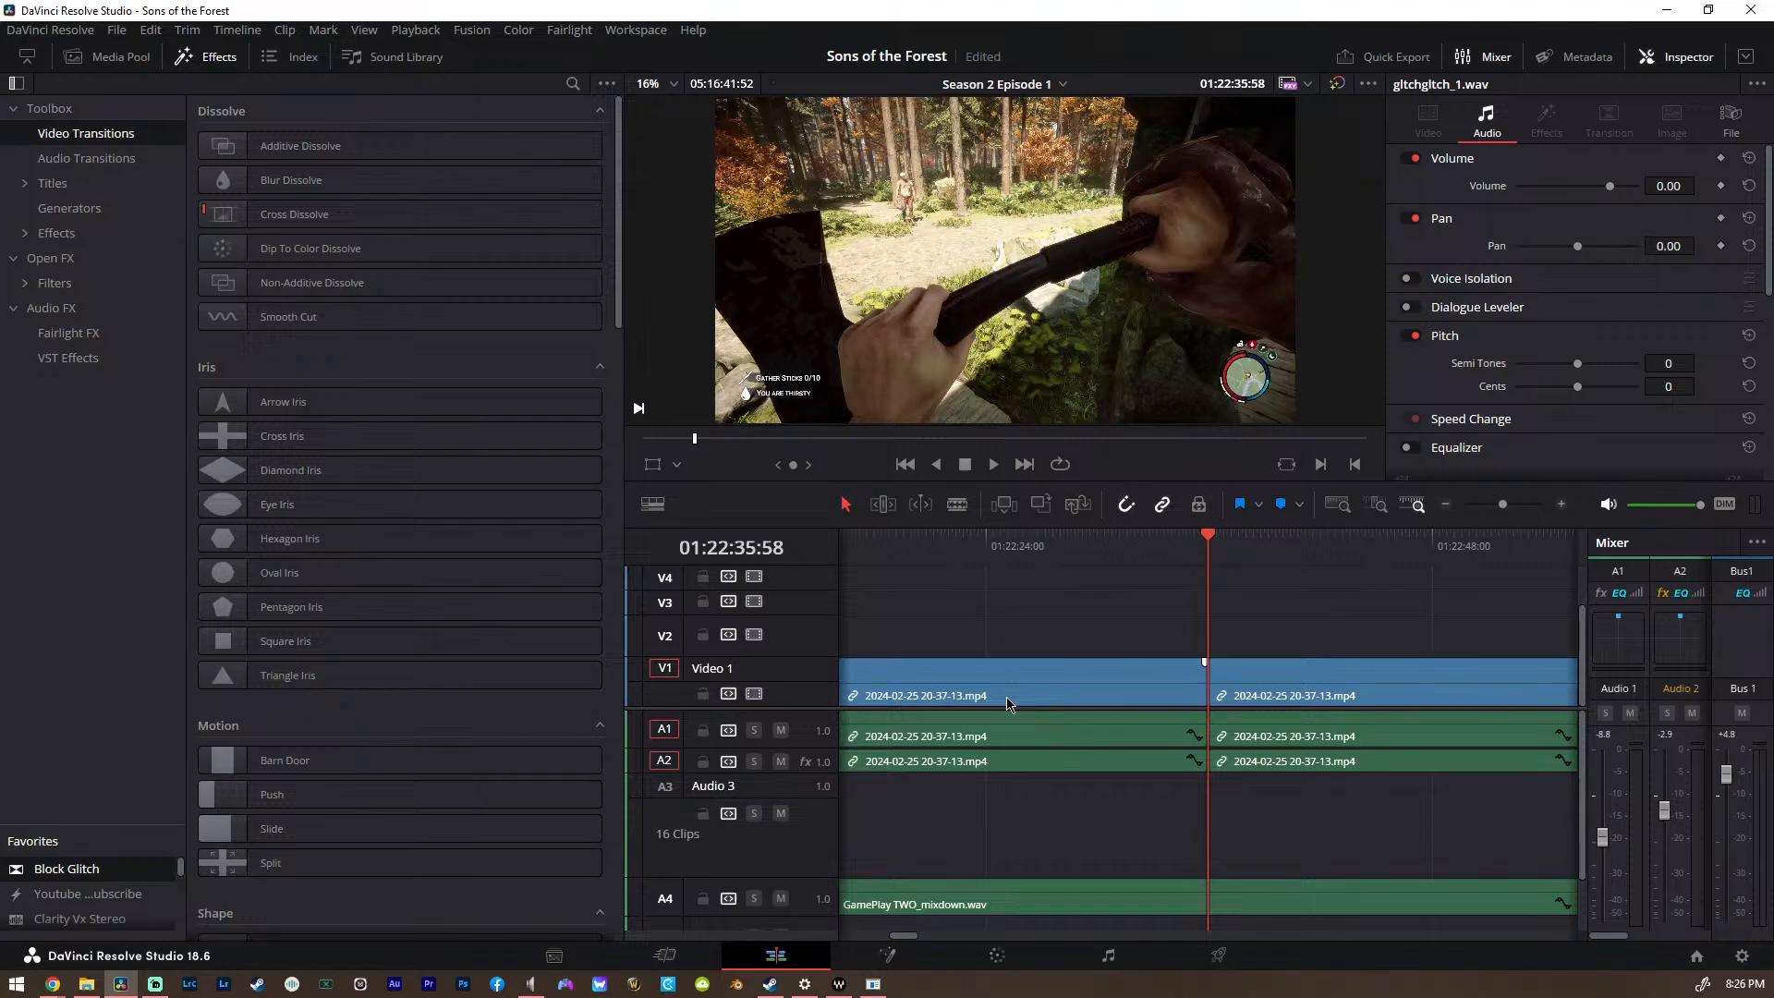
{"action": "key", "text": "ctrl+v"}
{"action": "scroll", "coordinate": [1097, 786], "scroll_direction": "up", "scroll_amount": 5}
{"action": "left_click_drag", "start_coordinate": [1091, 864], "coordinate": [1046, 867]}
{"action": "left_click_drag", "start_coordinate": [74, 869], "coordinate": [1052, 691]}
Paste the glitch sound on Audio 3 at the 01:23:25:13 cut and shift it 11 frames earlier
{"action": "scroll", "coordinate": [1021, 739], "scroll_direction": "down", "scroll_amount": 5}
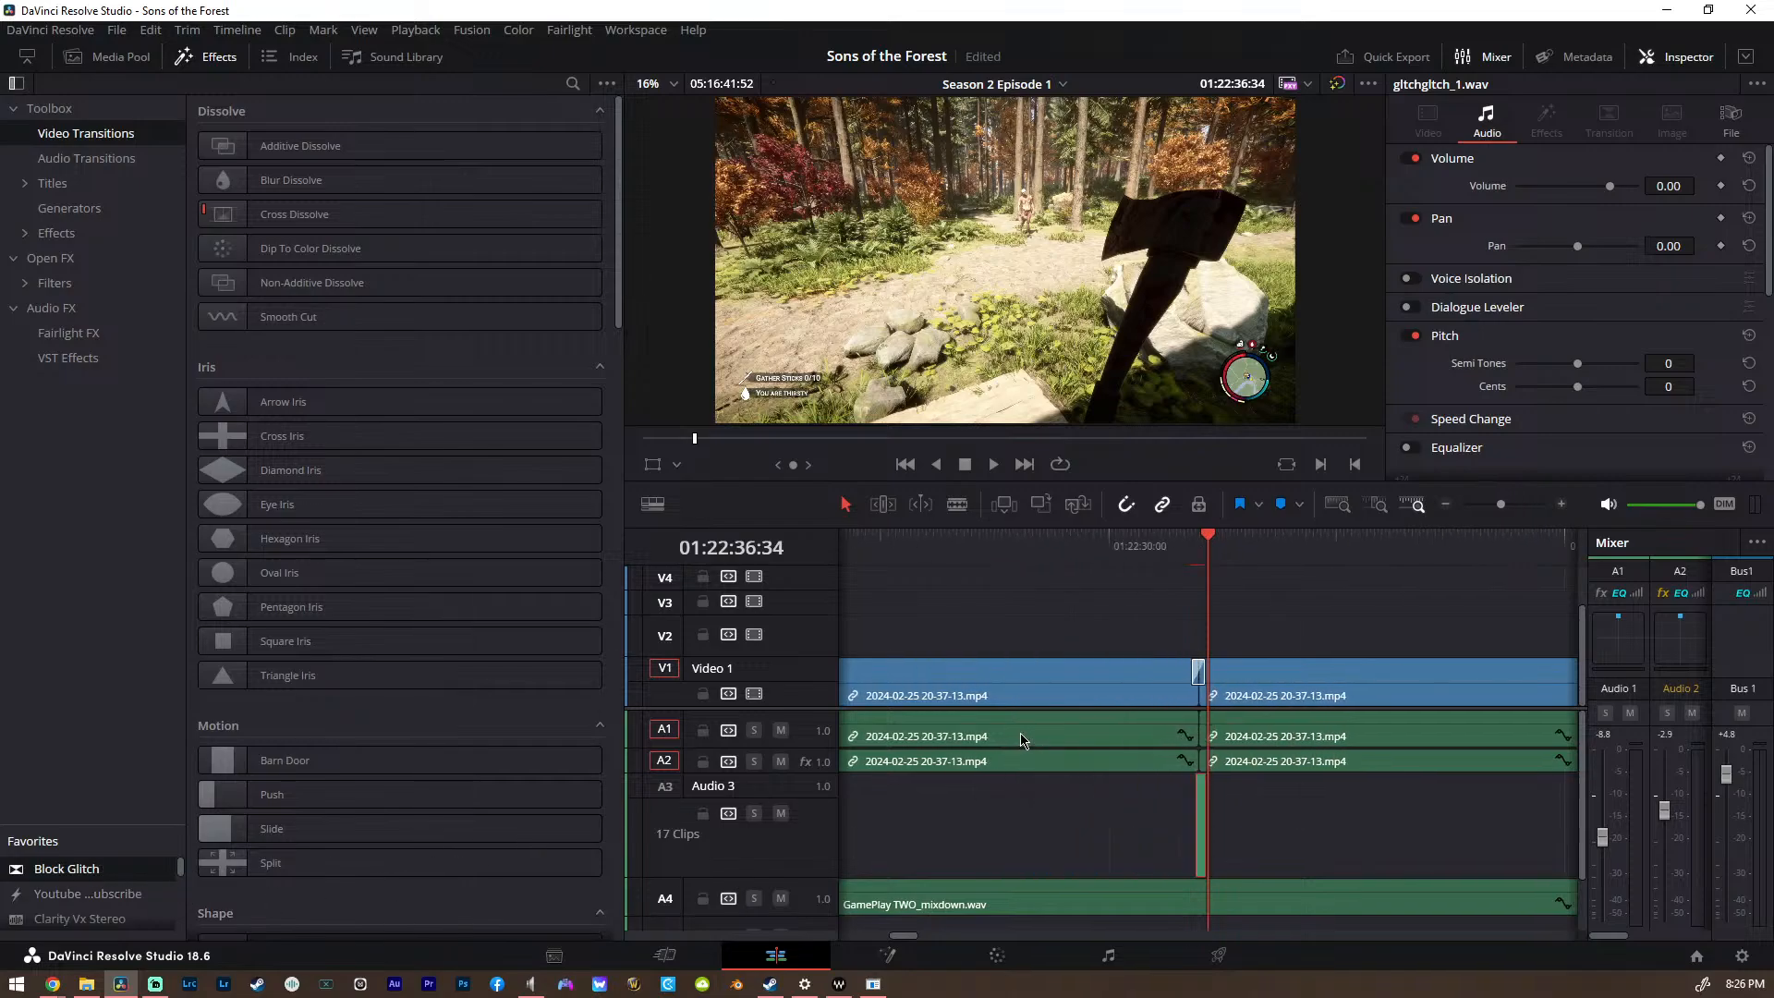
{"action": "scroll", "coordinate": [1023, 739], "scroll_direction": "up", "scroll_amount": 3}
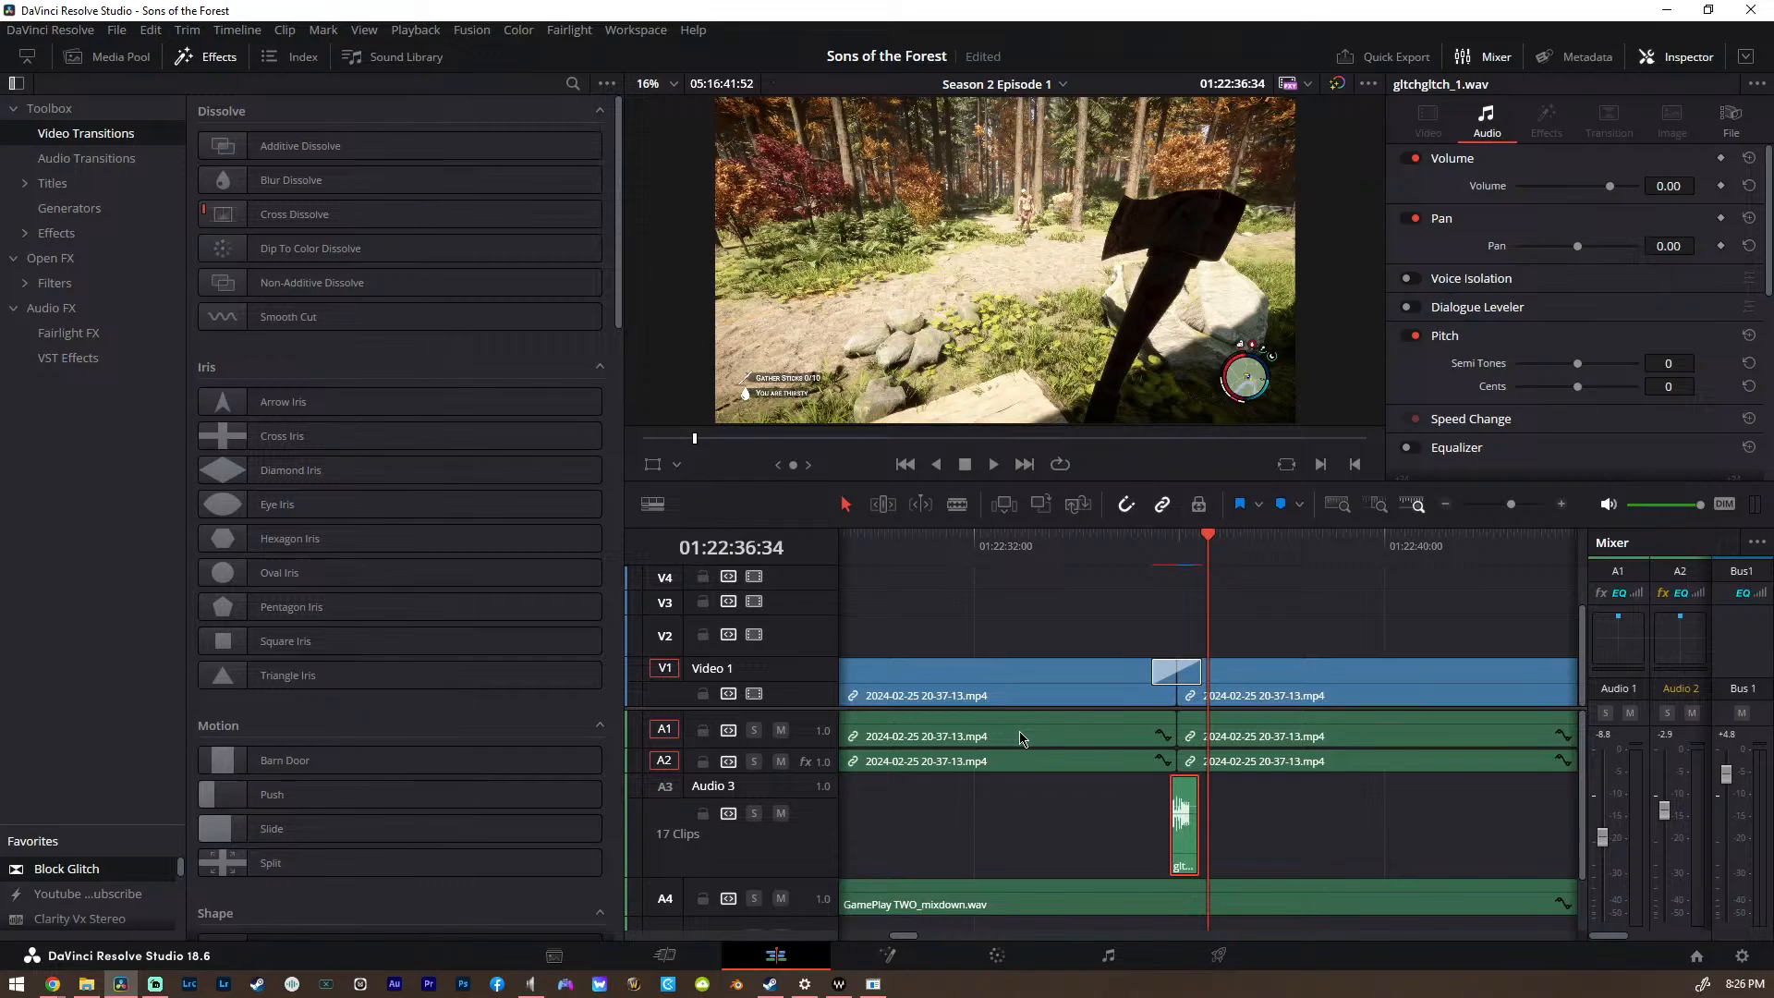
{"action": "scroll", "coordinate": [1264, 700], "scroll_direction": "down", "scroll_amount": 5}
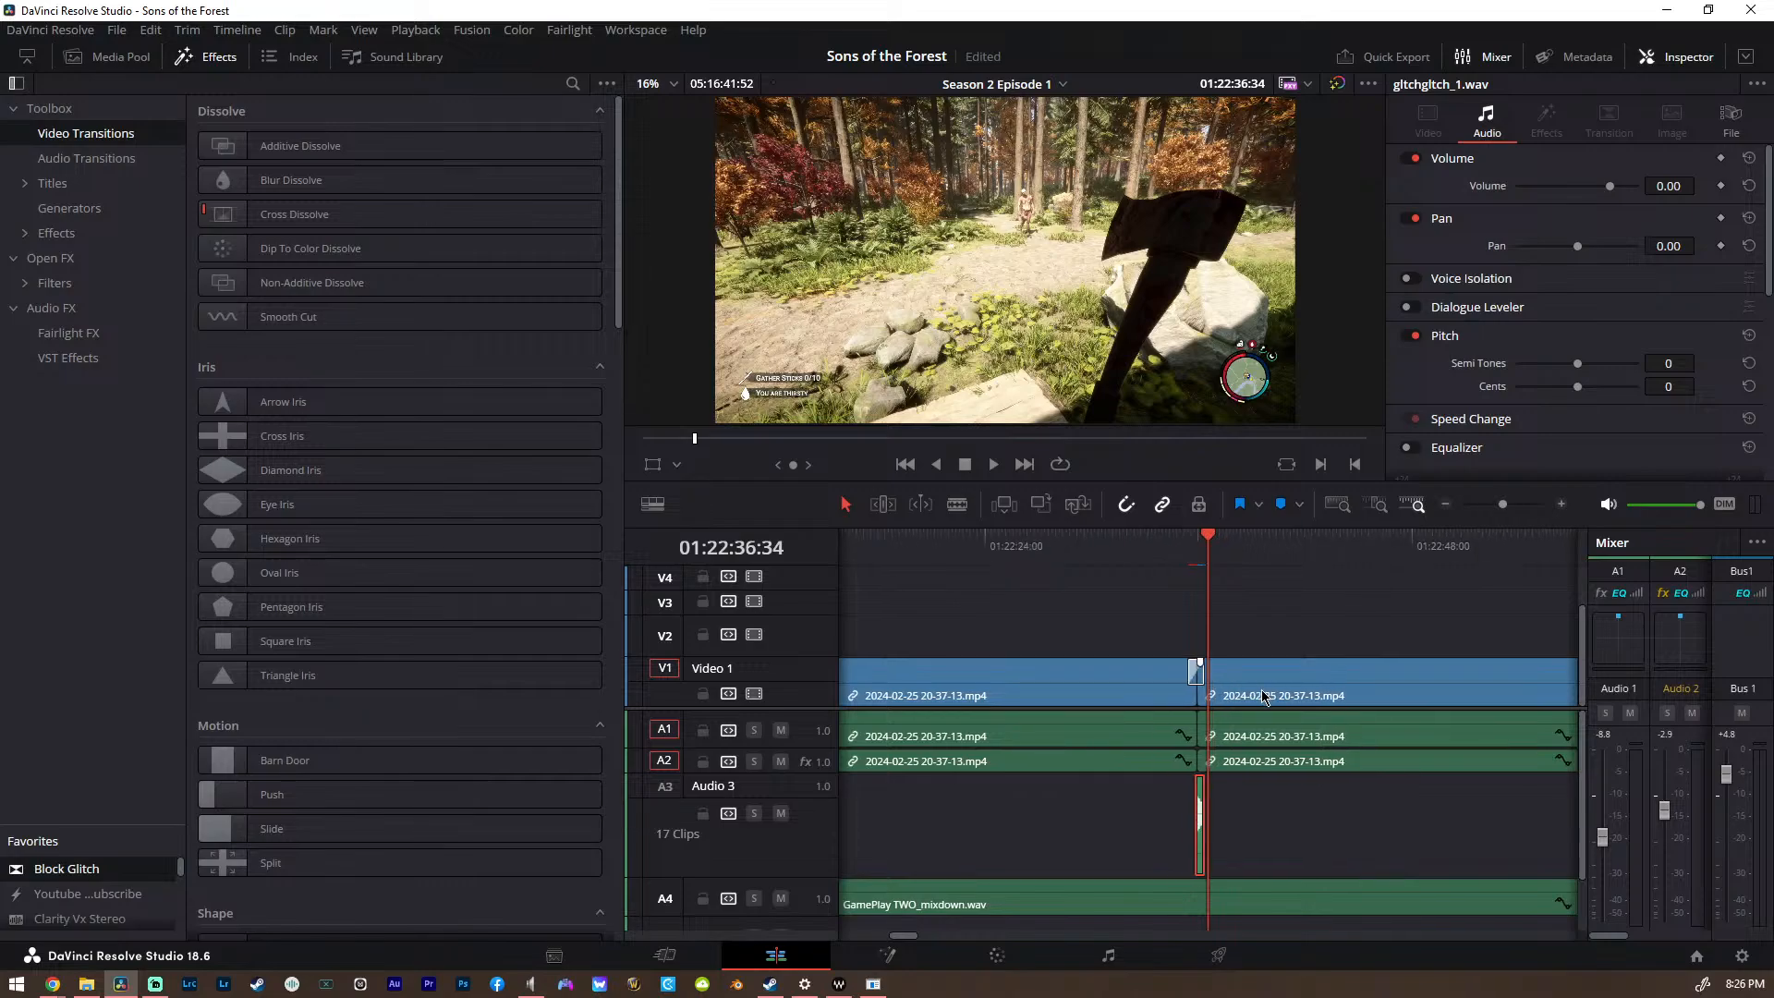
{"action": "left_click", "coordinate": [1397, 545]}
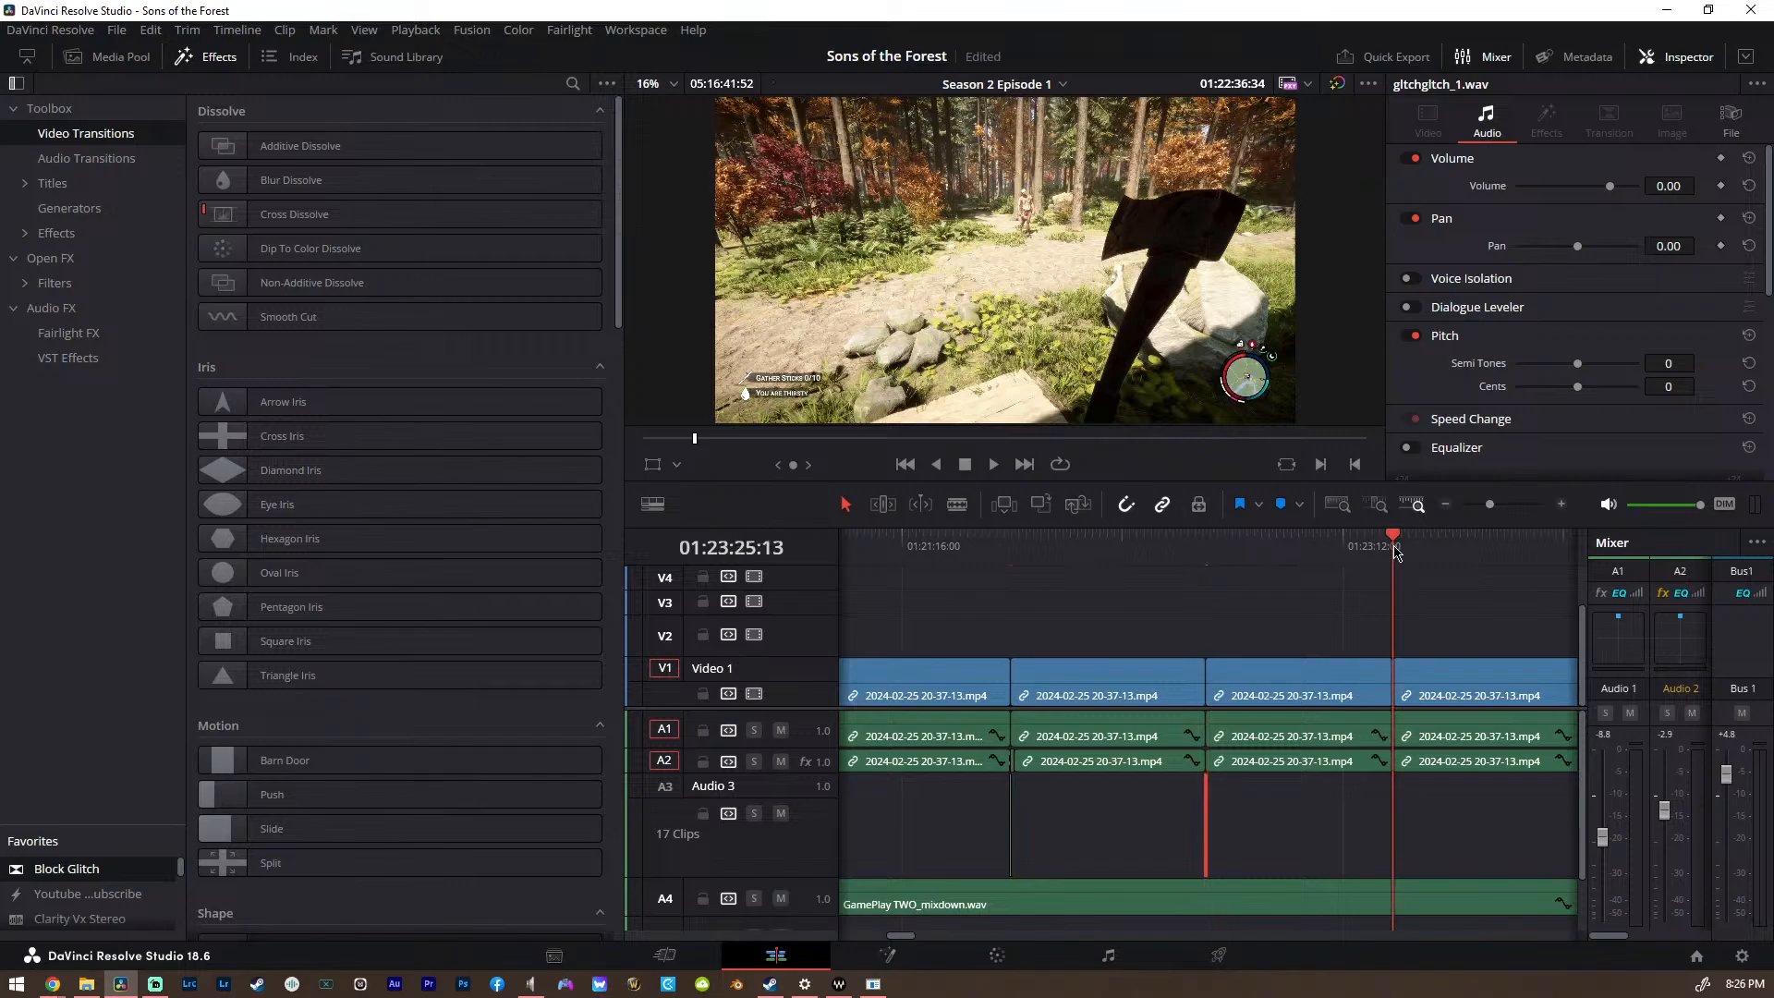
{"action": "scroll", "coordinate": [1400, 554], "scroll_direction": "up", "scroll_amount": 3}
{"action": "key", "text": "ctrl+v"}
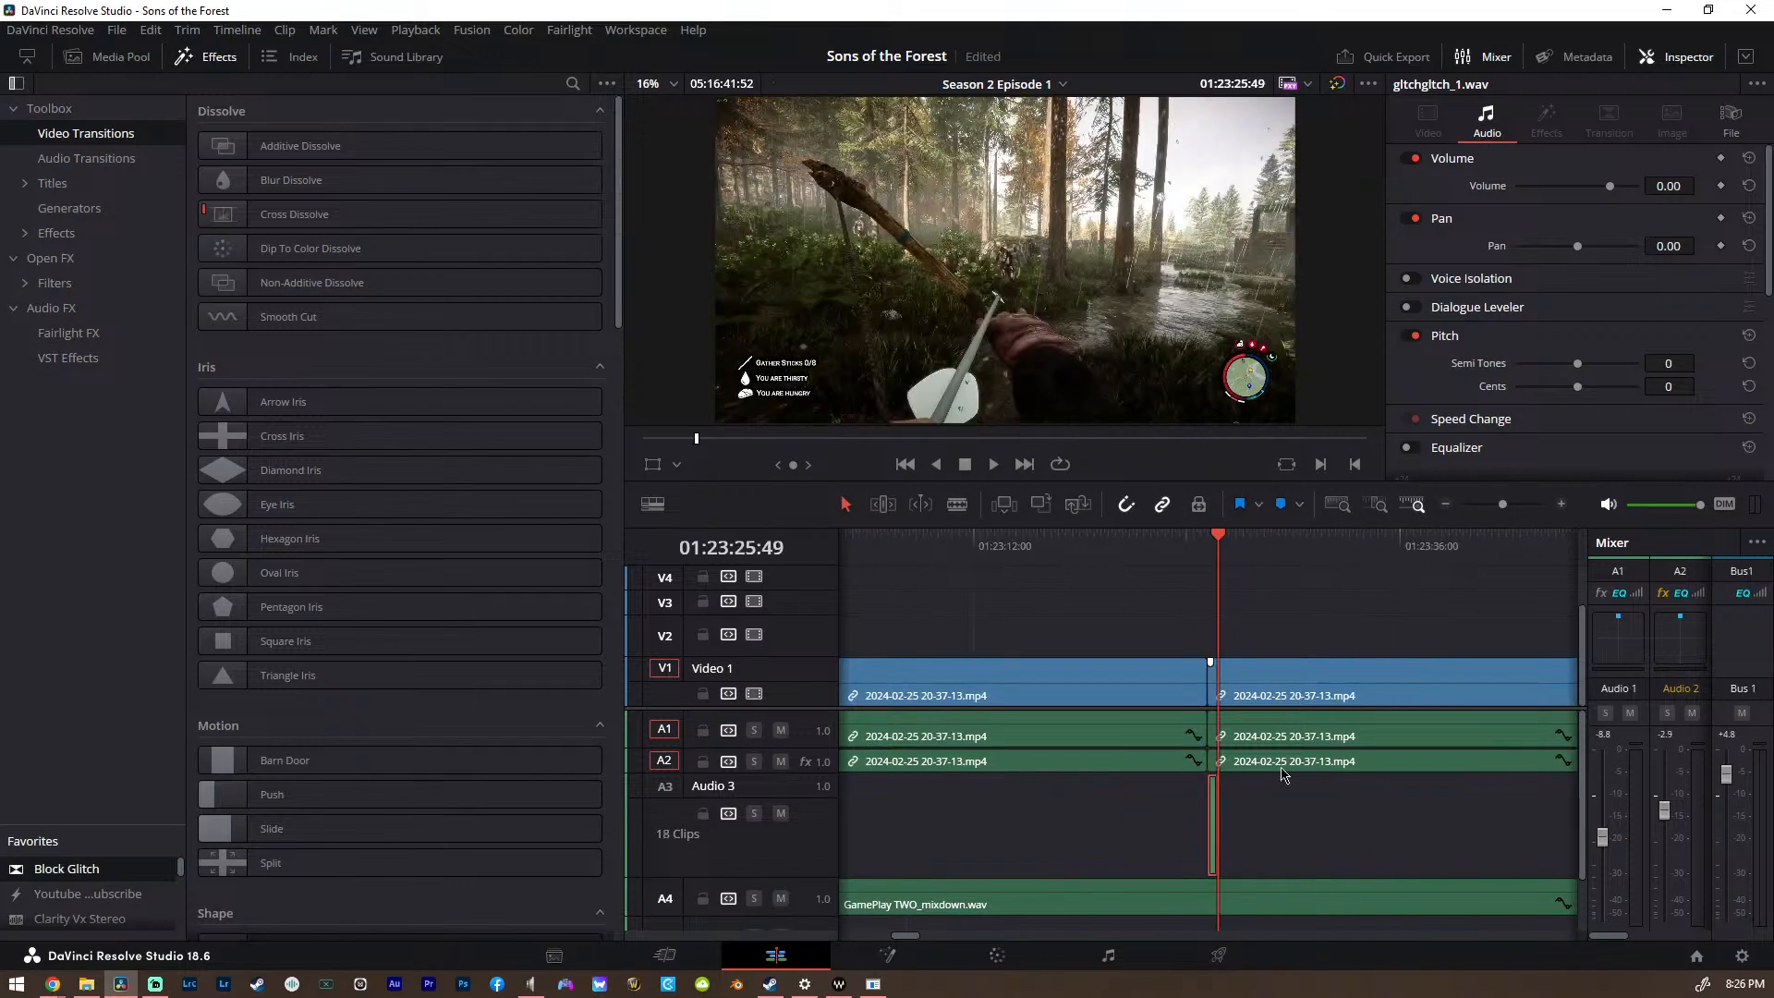
{"action": "scroll", "coordinate": [1218, 839], "scroll_direction": "up", "scroll_amount": 4}
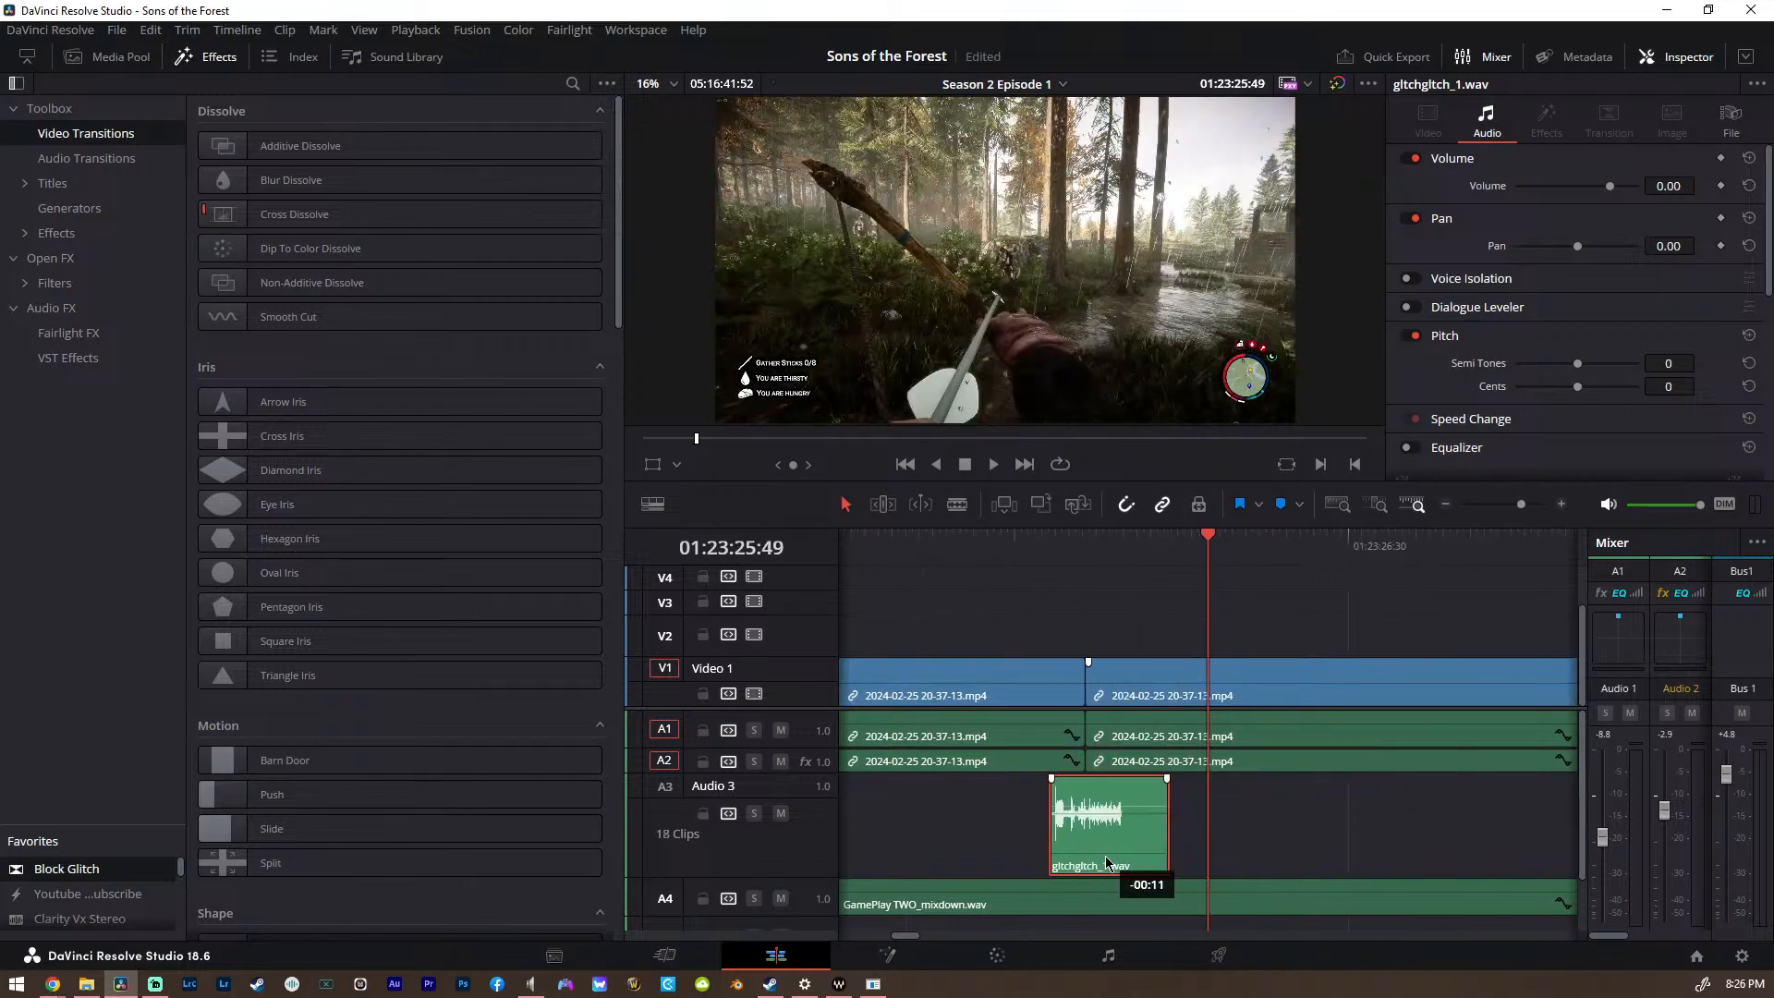
Trim the end of the newest glitch sound slightly and add a Block Glitch transition to the cut above it
{"action": "left_click_drag", "start_coordinate": [1166, 809], "coordinate": [1154, 811]}
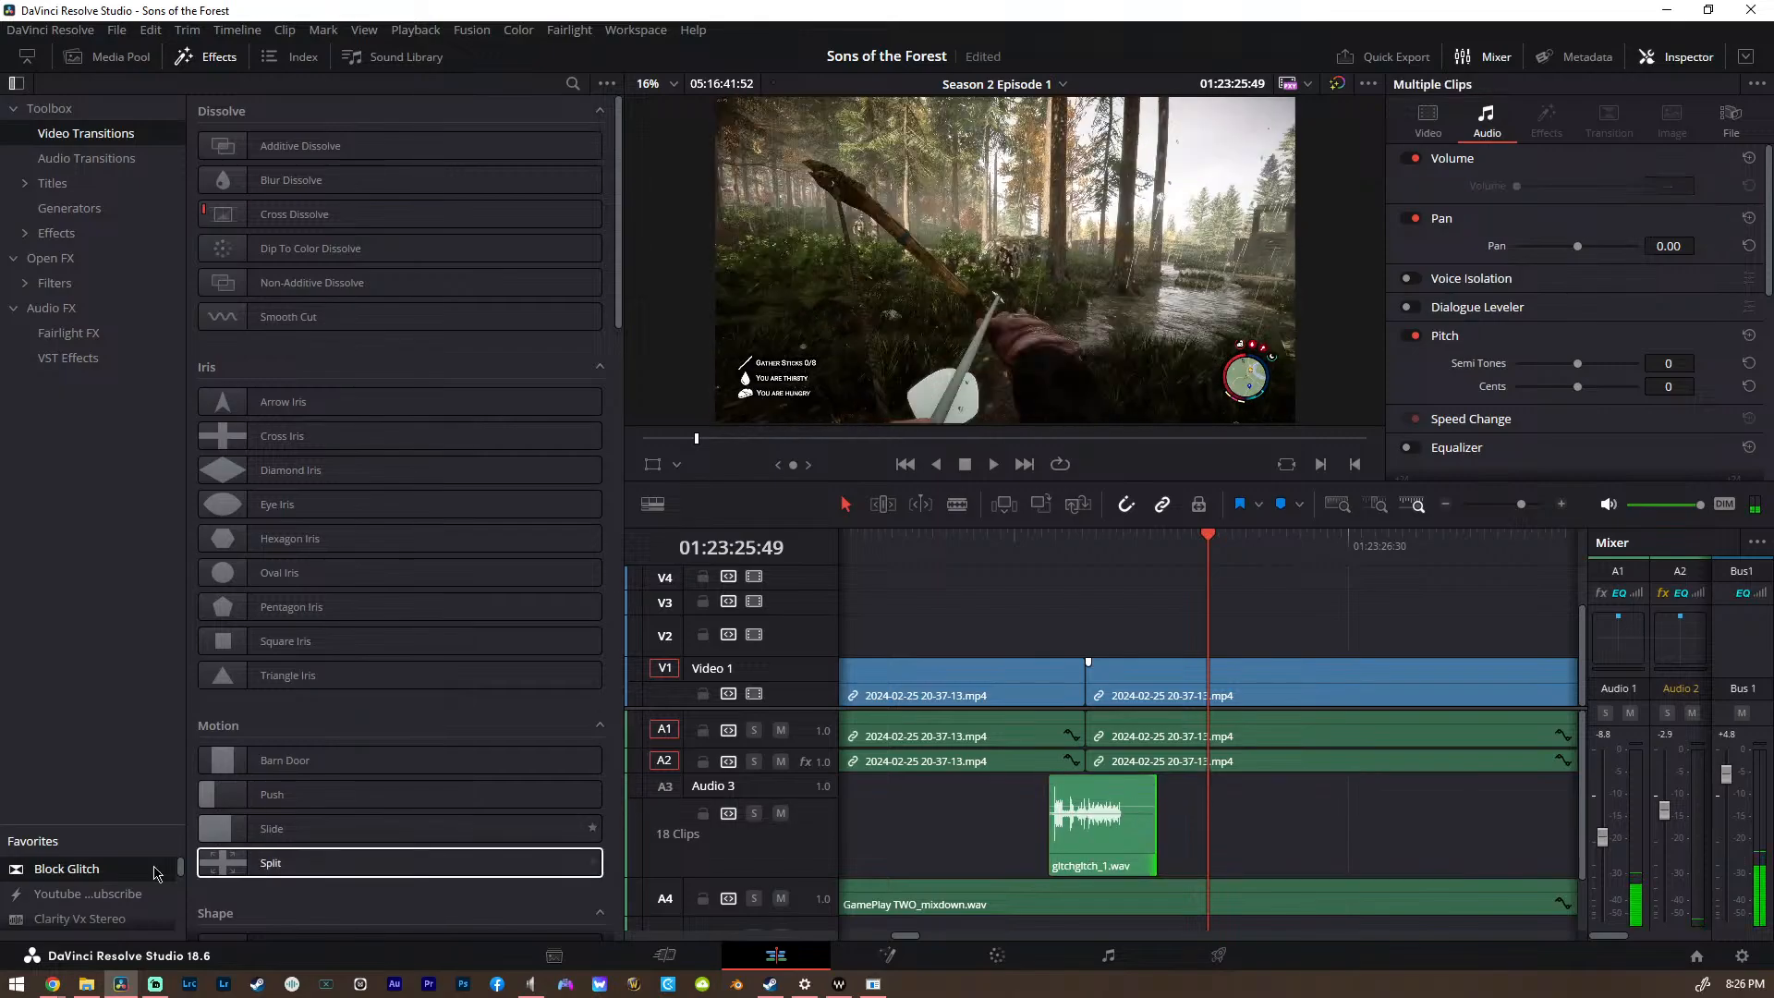
{"action": "left_click_drag", "start_coordinate": [36, 871], "coordinate": [1078, 677]}
Examine the finished cuts and the end of the continuous gameplay section on Video 1
{"action": "scroll", "coordinate": [1080, 682], "scroll_direction": "down", "scroll_amount": 5}
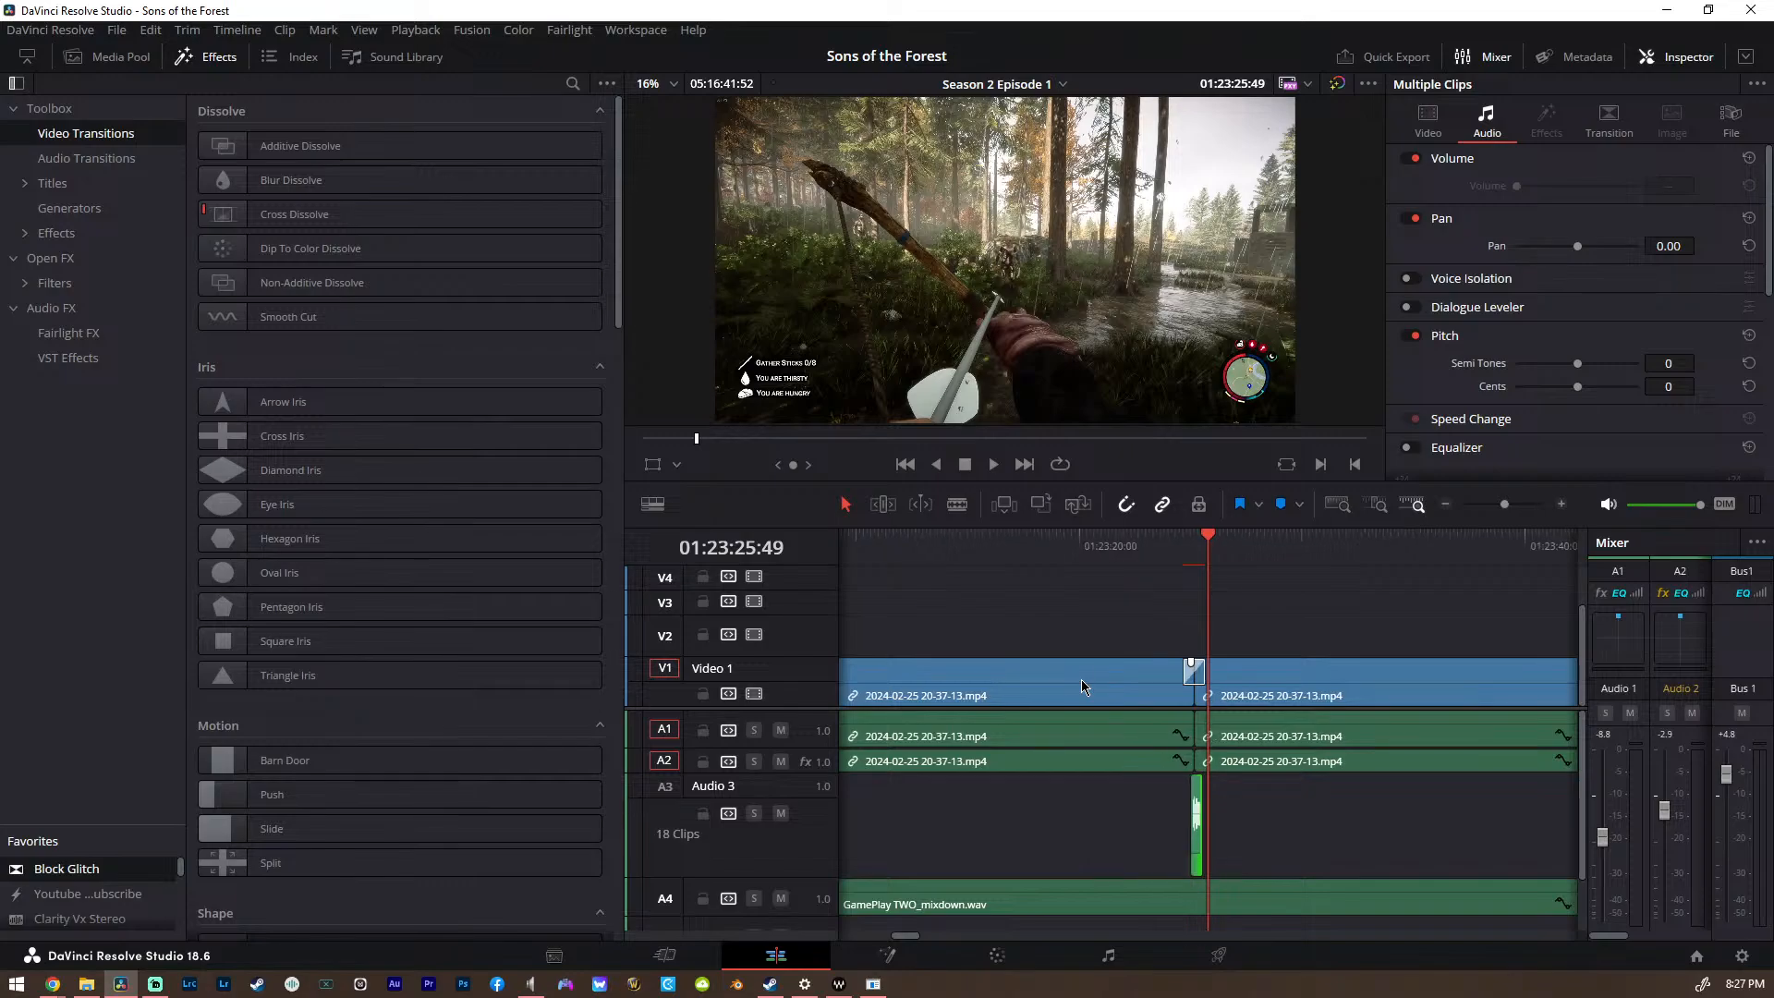
{"action": "scroll", "coordinate": [1303, 693], "scroll_direction": "up", "scroll_amount": 4}
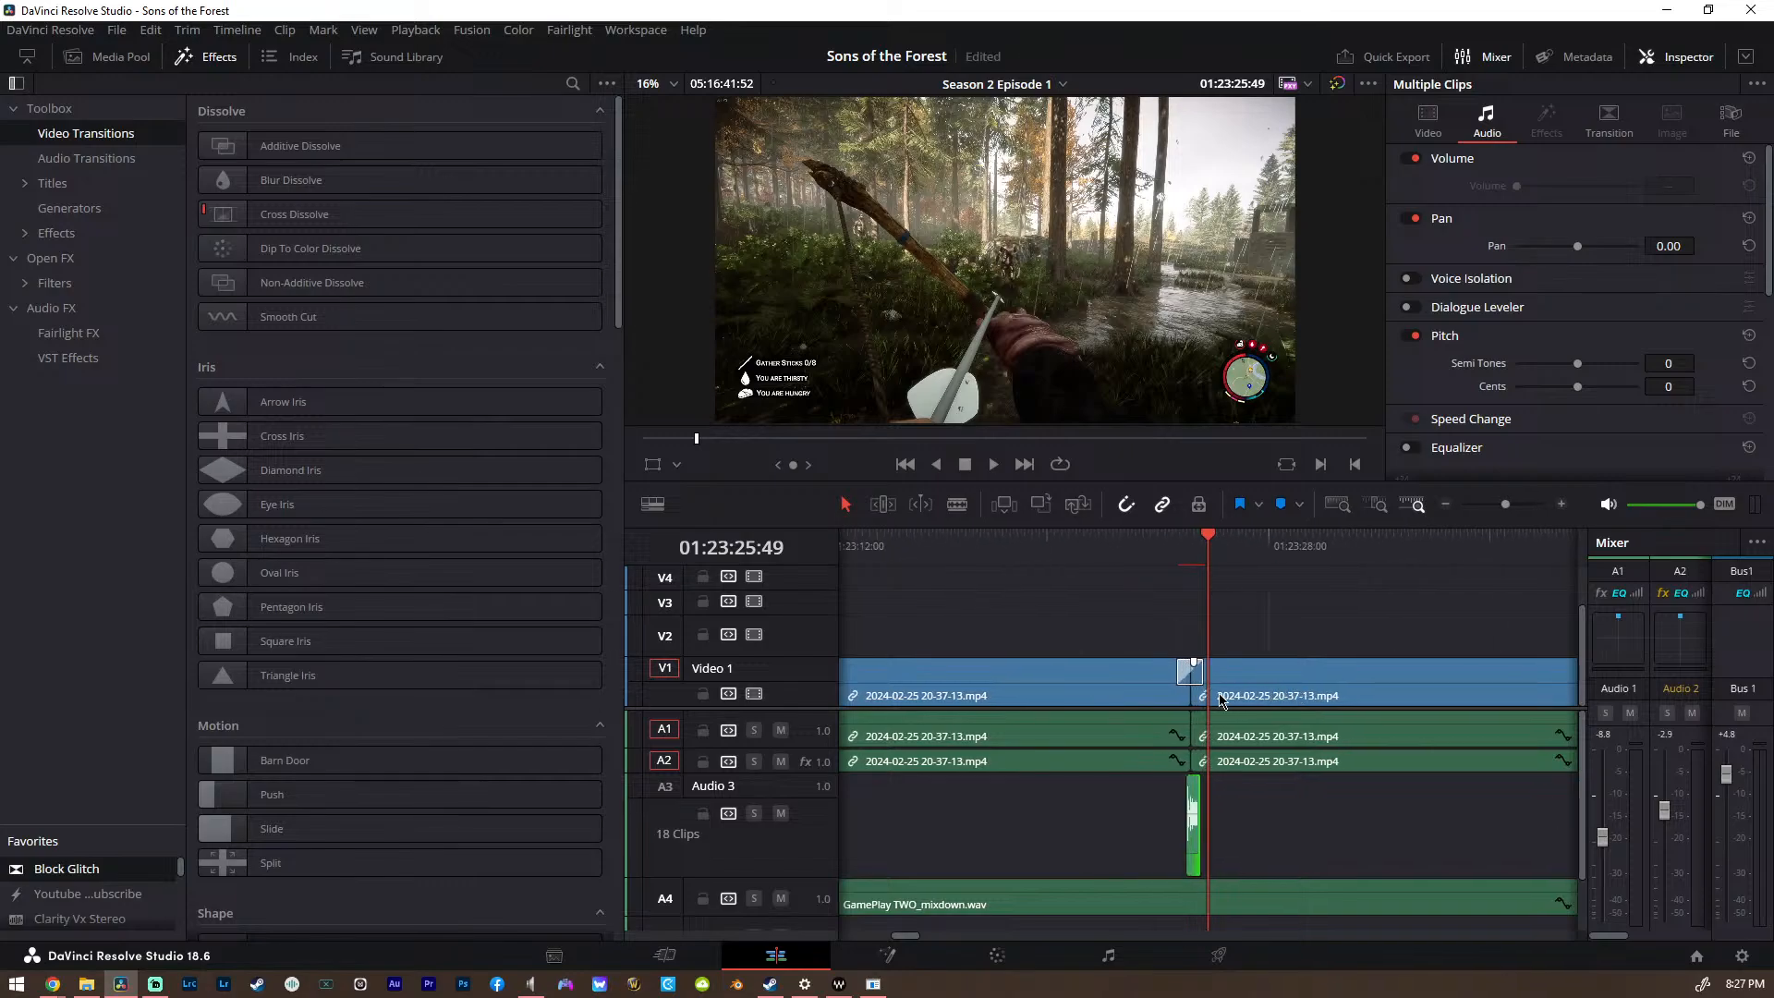
{"action": "scroll", "coordinate": [1222, 700], "scroll_direction": "down", "scroll_amount": 2}
{"action": "scroll", "coordinate": [1222, 699], "scroll_direction": "down", "scroll_amount": 2}
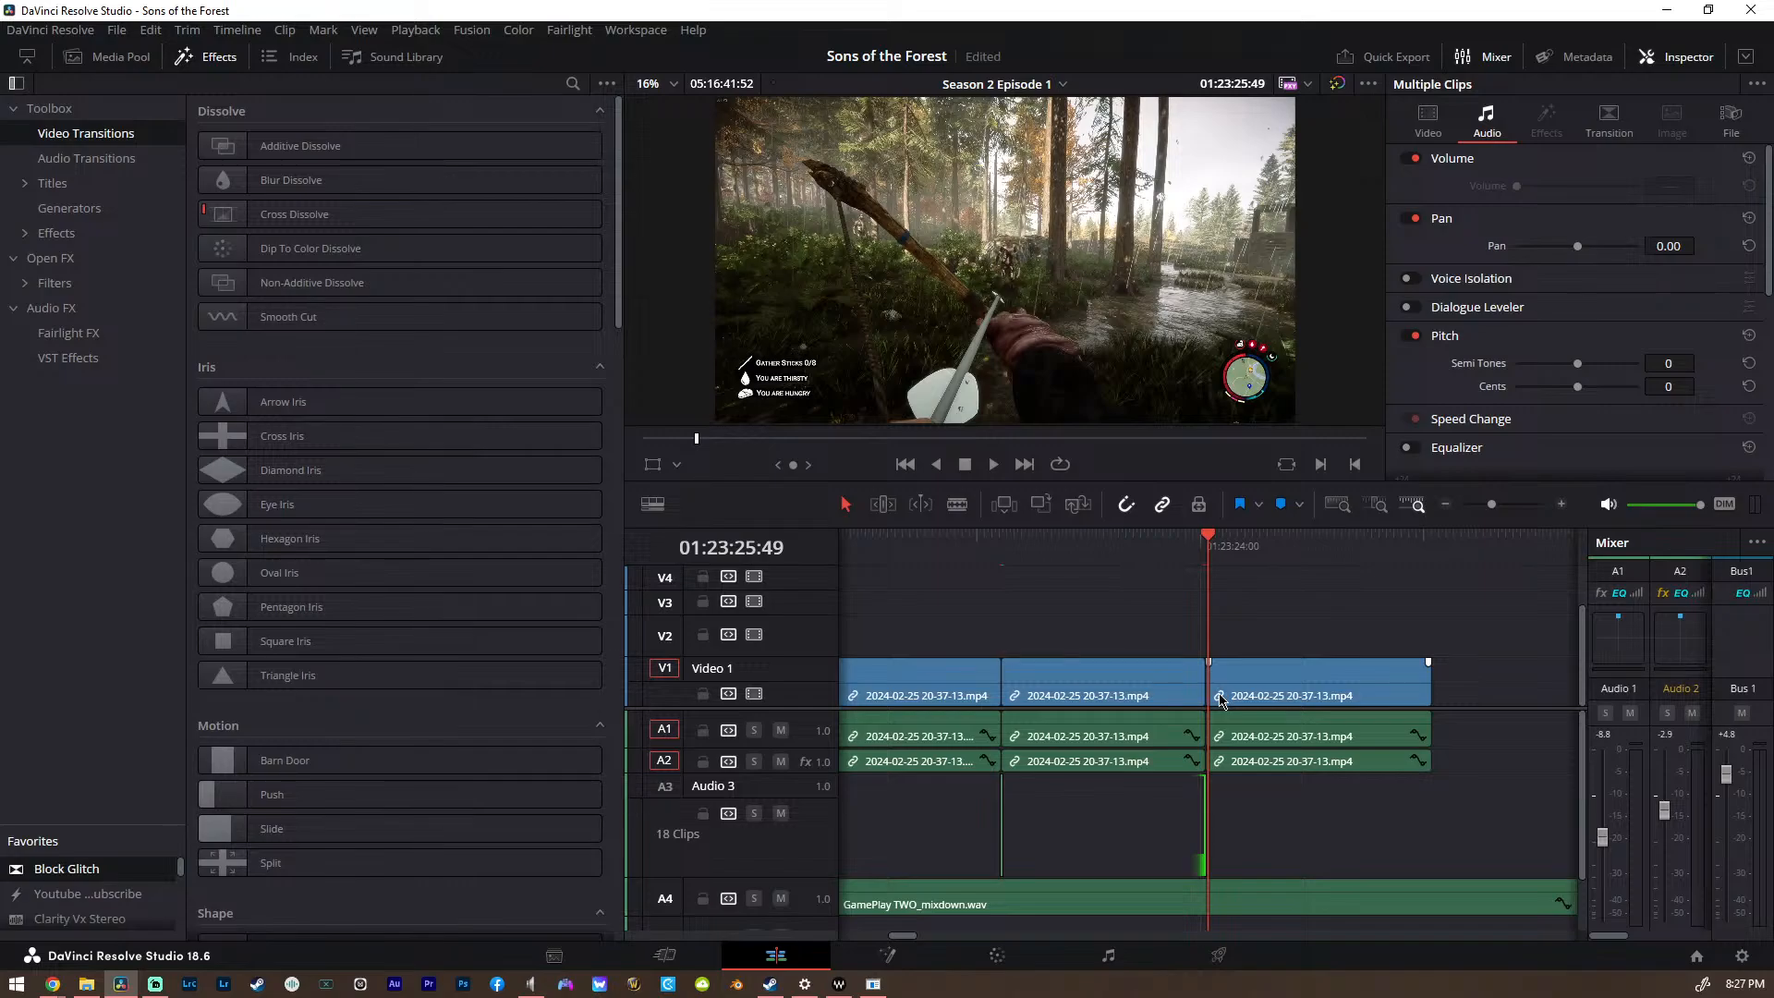
{"action": "scroll", "coordinate": [1299, 699], "scroll_direction": "up", "scroll_amount": 2}
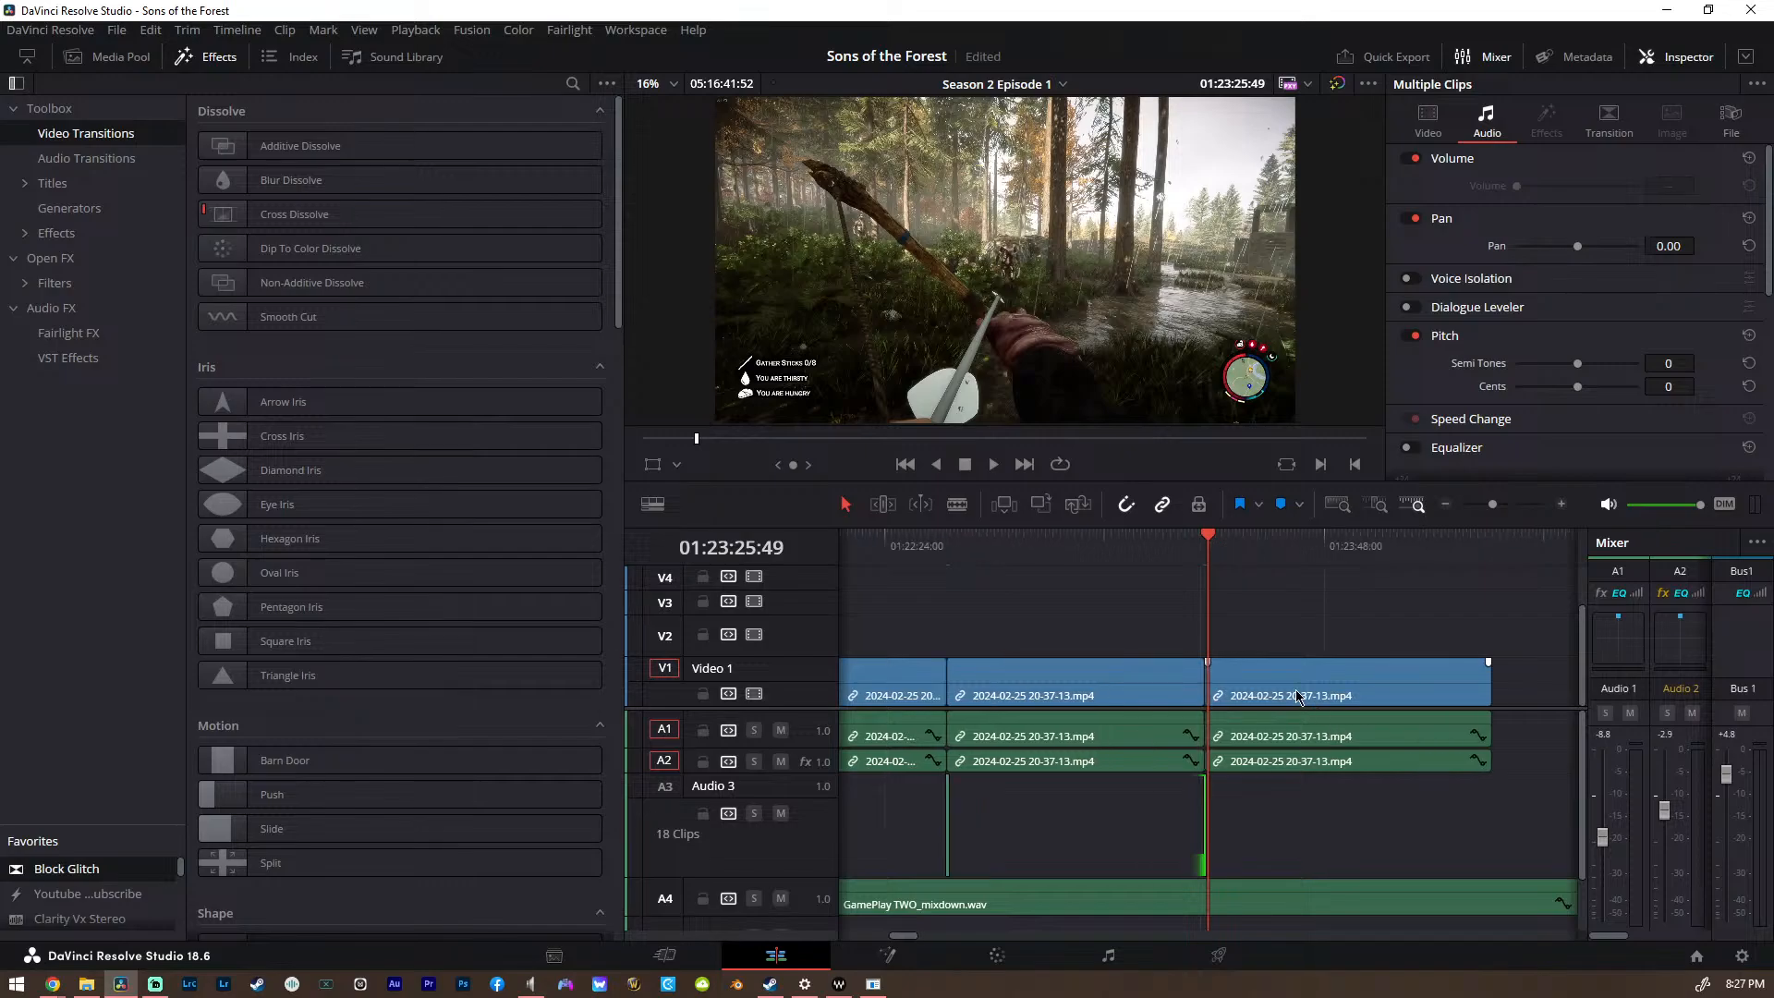
{"action": "scroll", "coordinate": [1180, 726], "scroll_direction": "down", "scroll_amount": 1}
{"action": "scroll", "coordinate": [1181, 726], "scroll_direction": "right", "scroll_amount": 10}
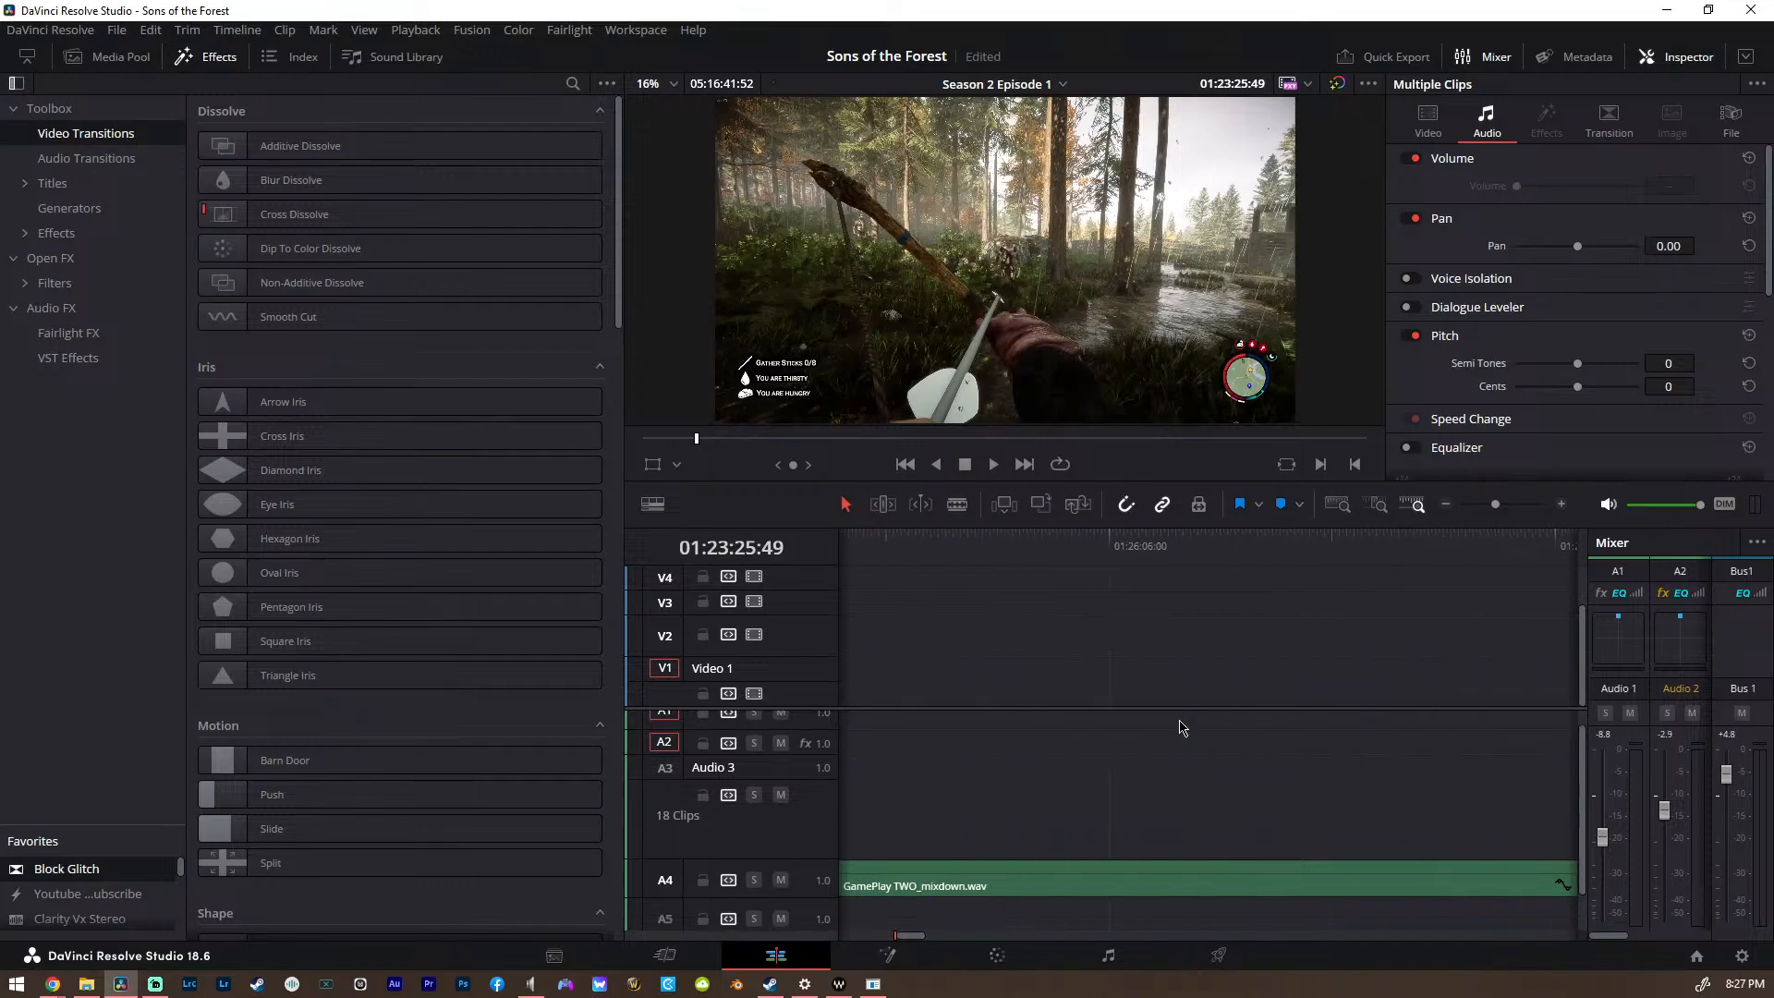
{"action": "scroll", "coordinate": [1160, 713], "scroll_direction": "down", "scroll_amount": 5}
{"action": "scroll", "coordinate": [1058, 688], "scroll_direction": "up", "scroll_amount": 5}
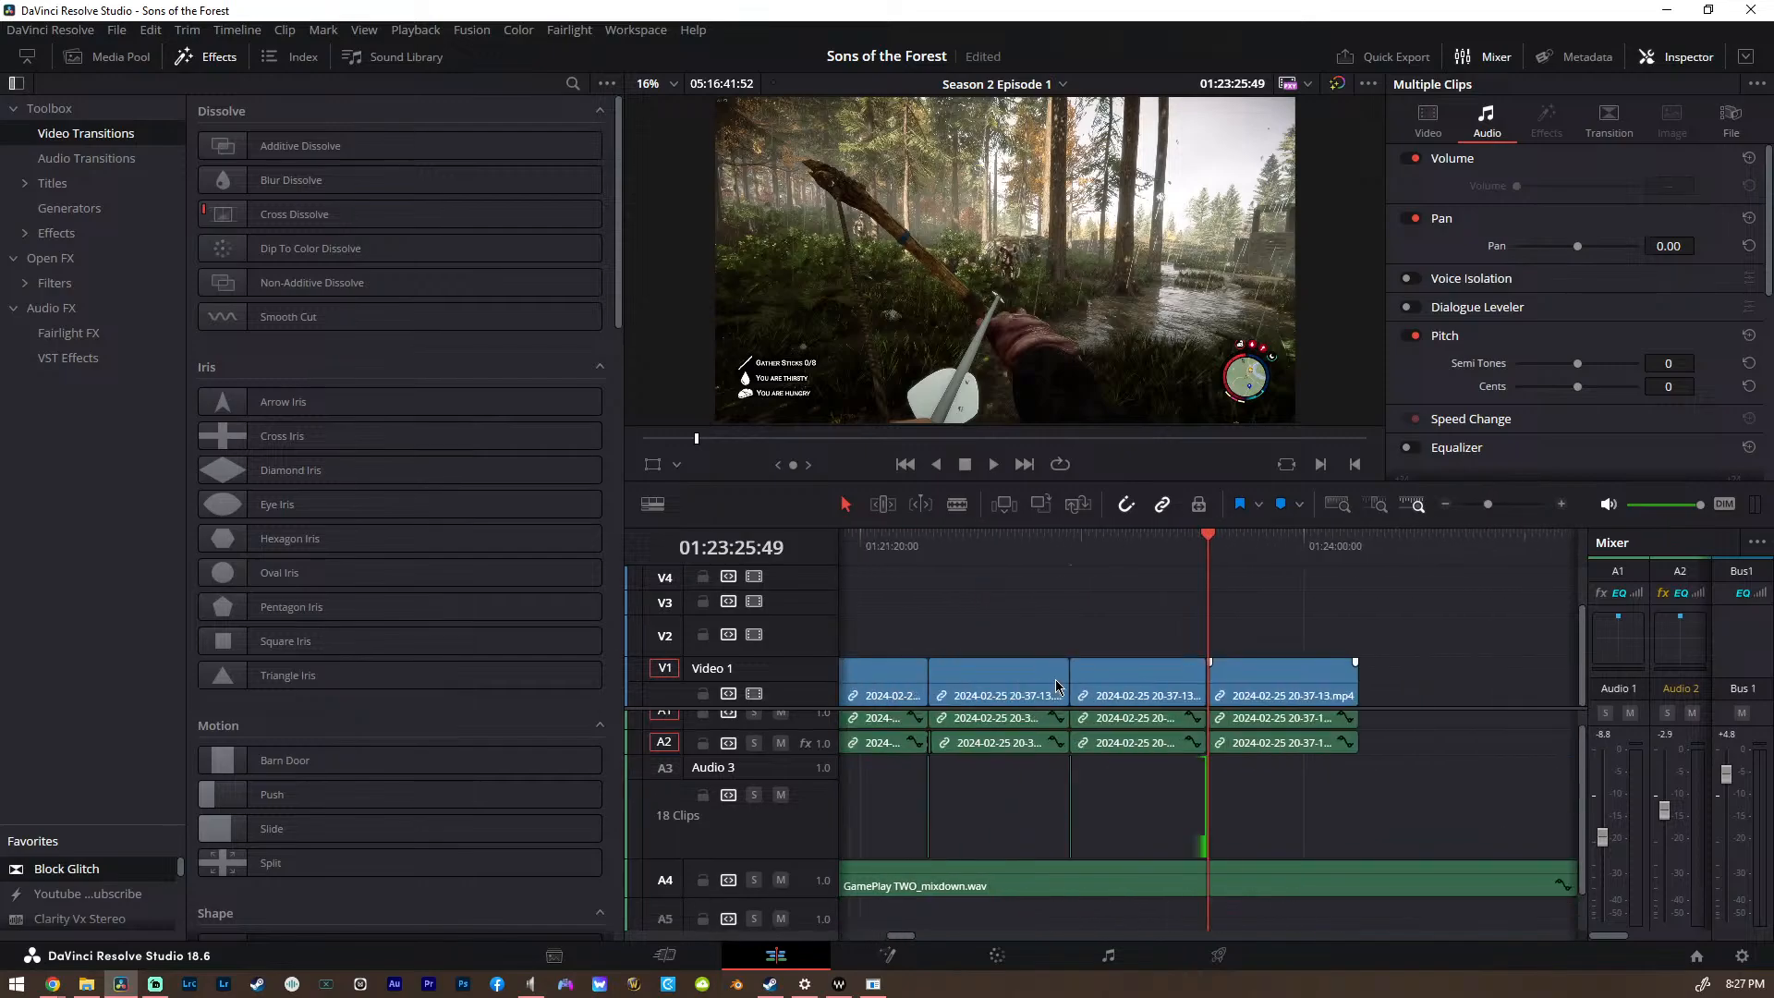
{"action": "scroll", "coordinate": [1057, 682], "scroll_direction": "left", "scroll_amount": 7}
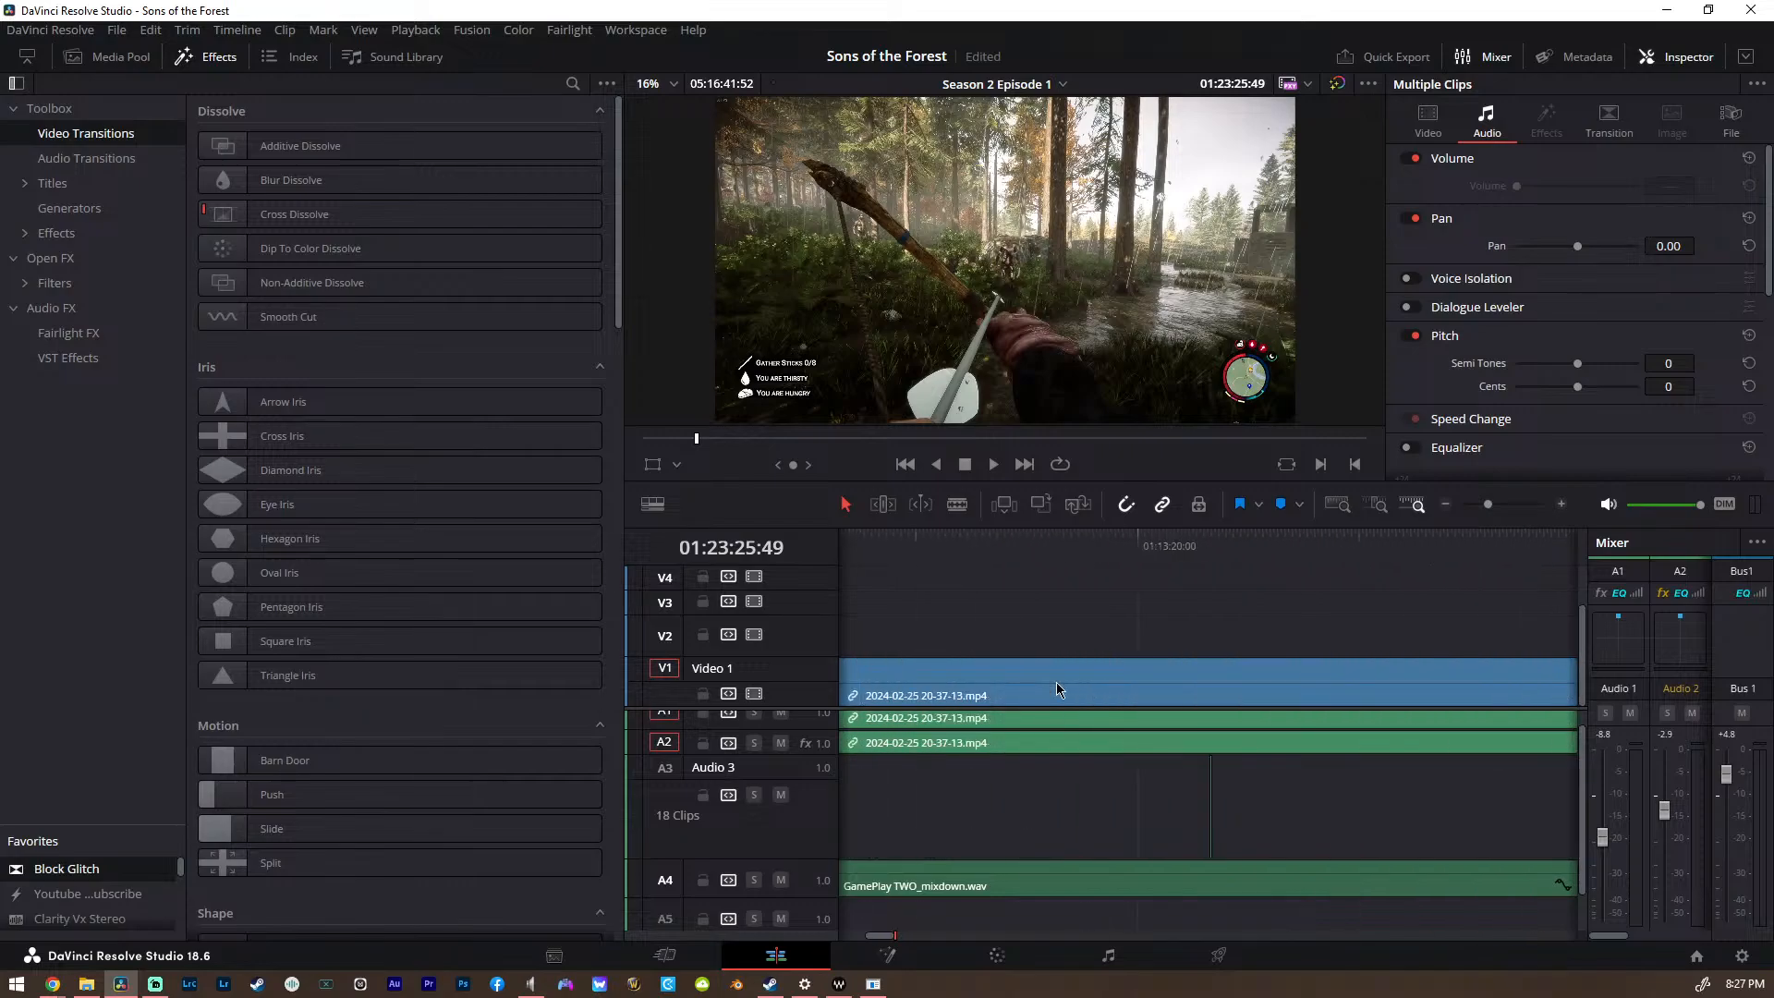
{"action": "scroll", "coordinate": [763, 839], "scroll_direction": "down", "scroll_amount": 5}
{"action": "scroll", "coordinate": [1293, 640], "scroll_direction": "down", "scroll_amount": 5}
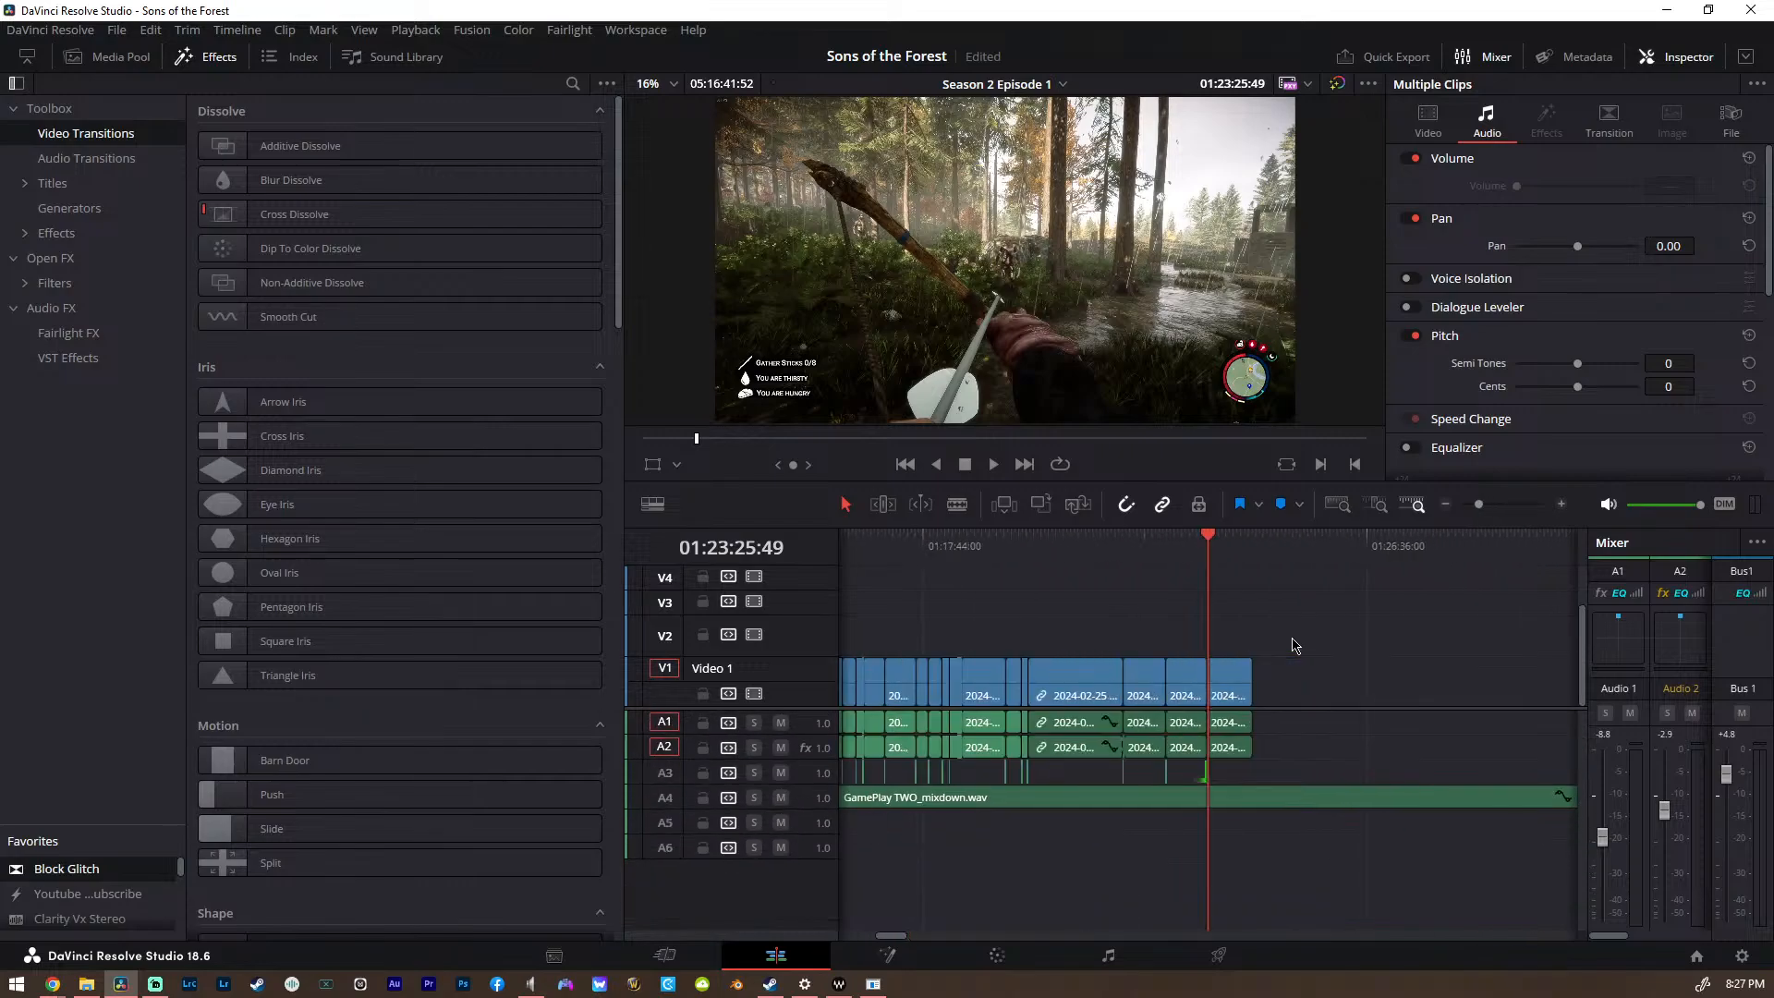
{"action": "scroll", "coordinate": [1089, 638], "scroll_direction": "up", "scroll_amount": 6}
Play the last gameplay clip from 01:23:30:35 and look over the remaining clips further along the timeline
{"action": "left_click", "coordinate": [1241, 567]}
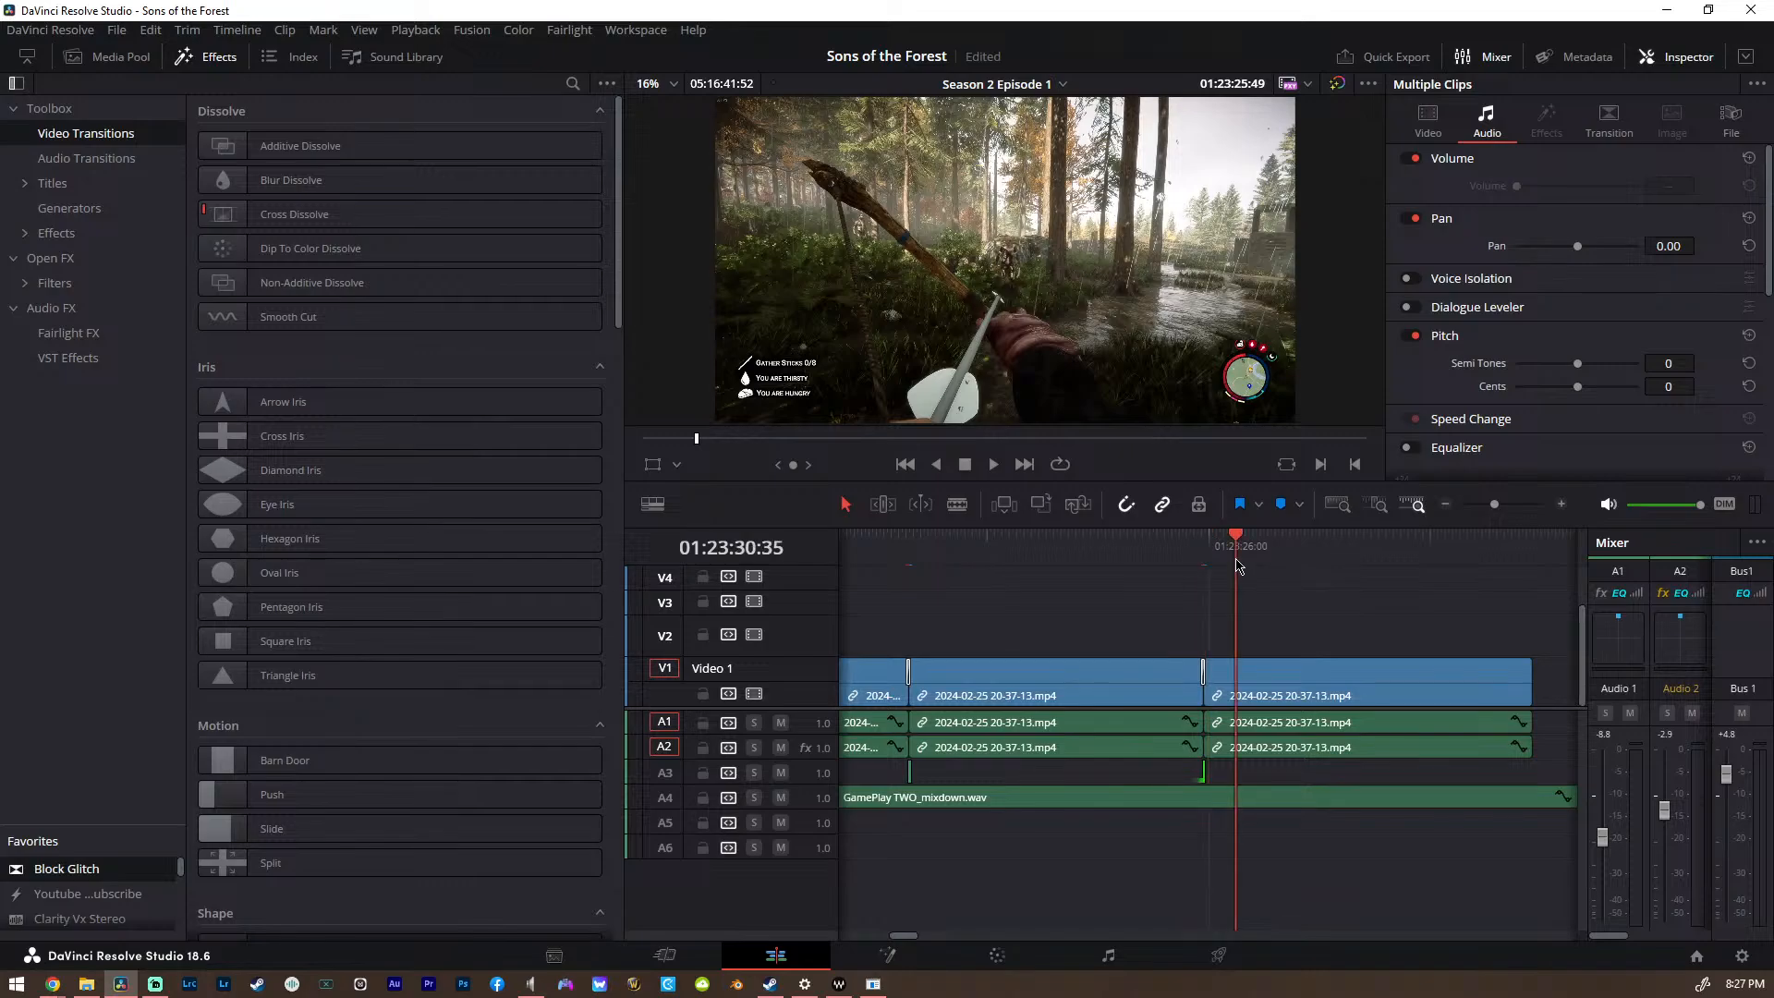
{"action": "key", "text": "space"}
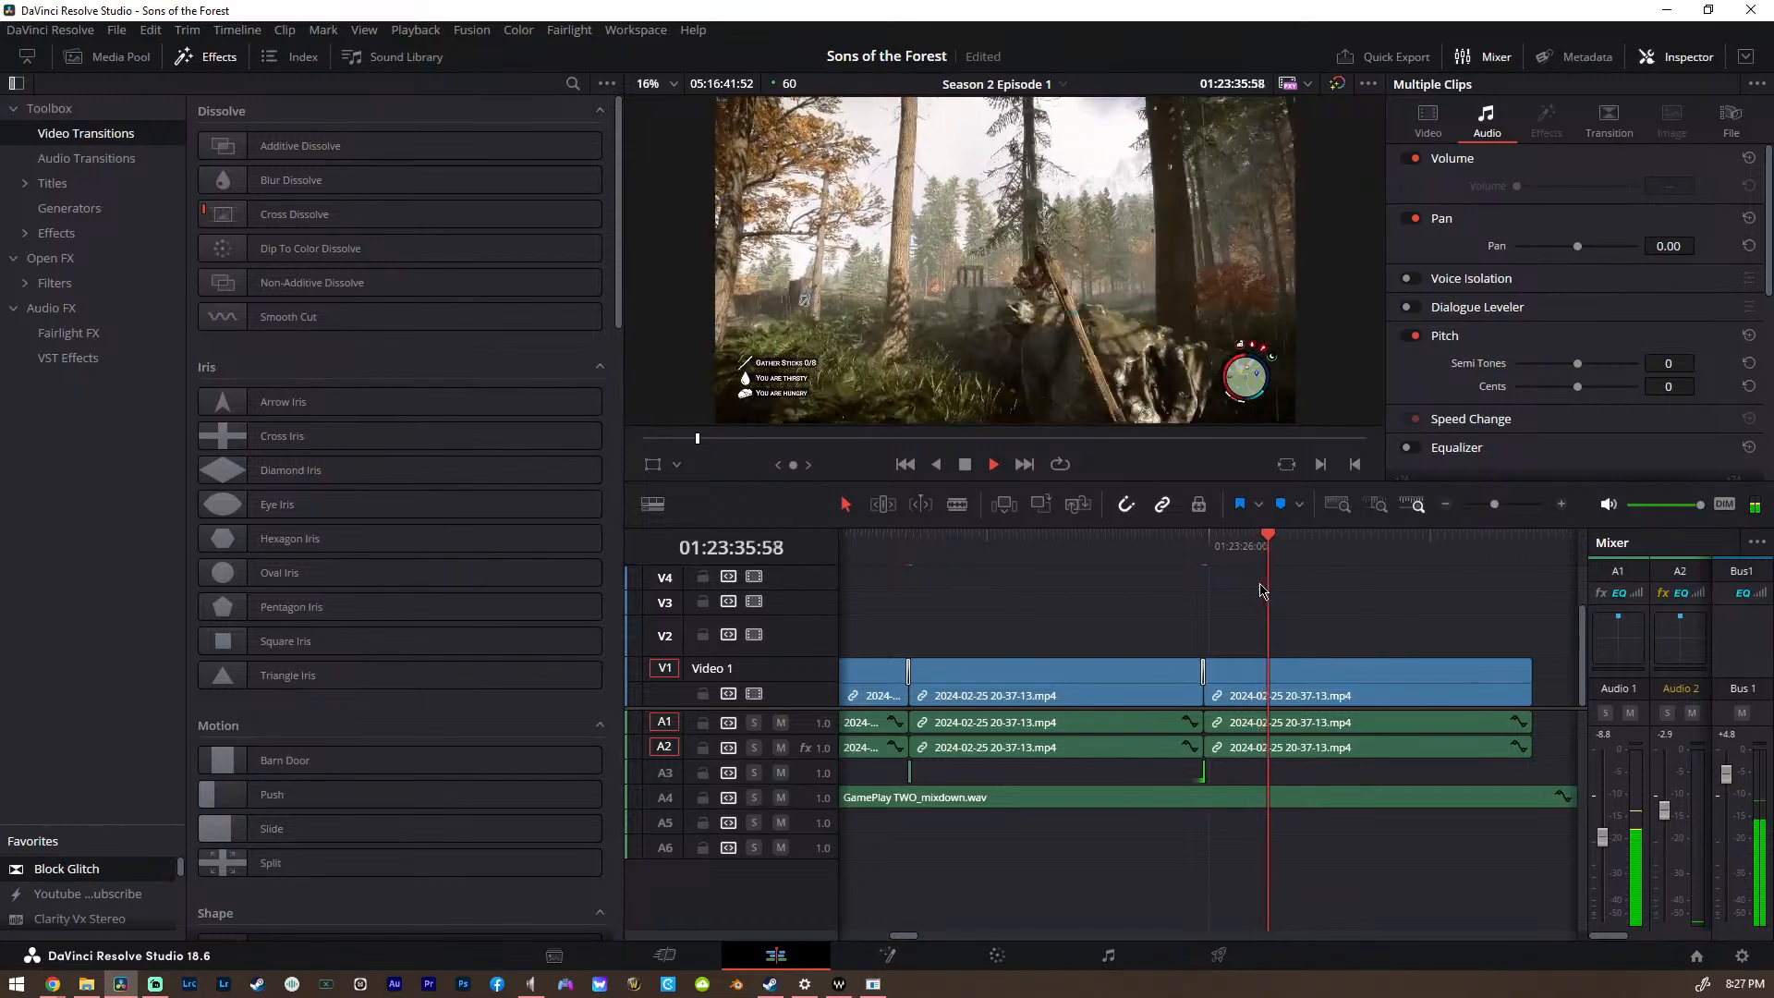
{"action": "key", "text": "space"}
{"action": "scroll", "coordinate": [1321, 670], "scroll_direction": "down", "scroll_amount": 2}
{"action": "scroll", "coordinate": [1321, 670], "scroll_direction": "down", "scroll_amount": 5}
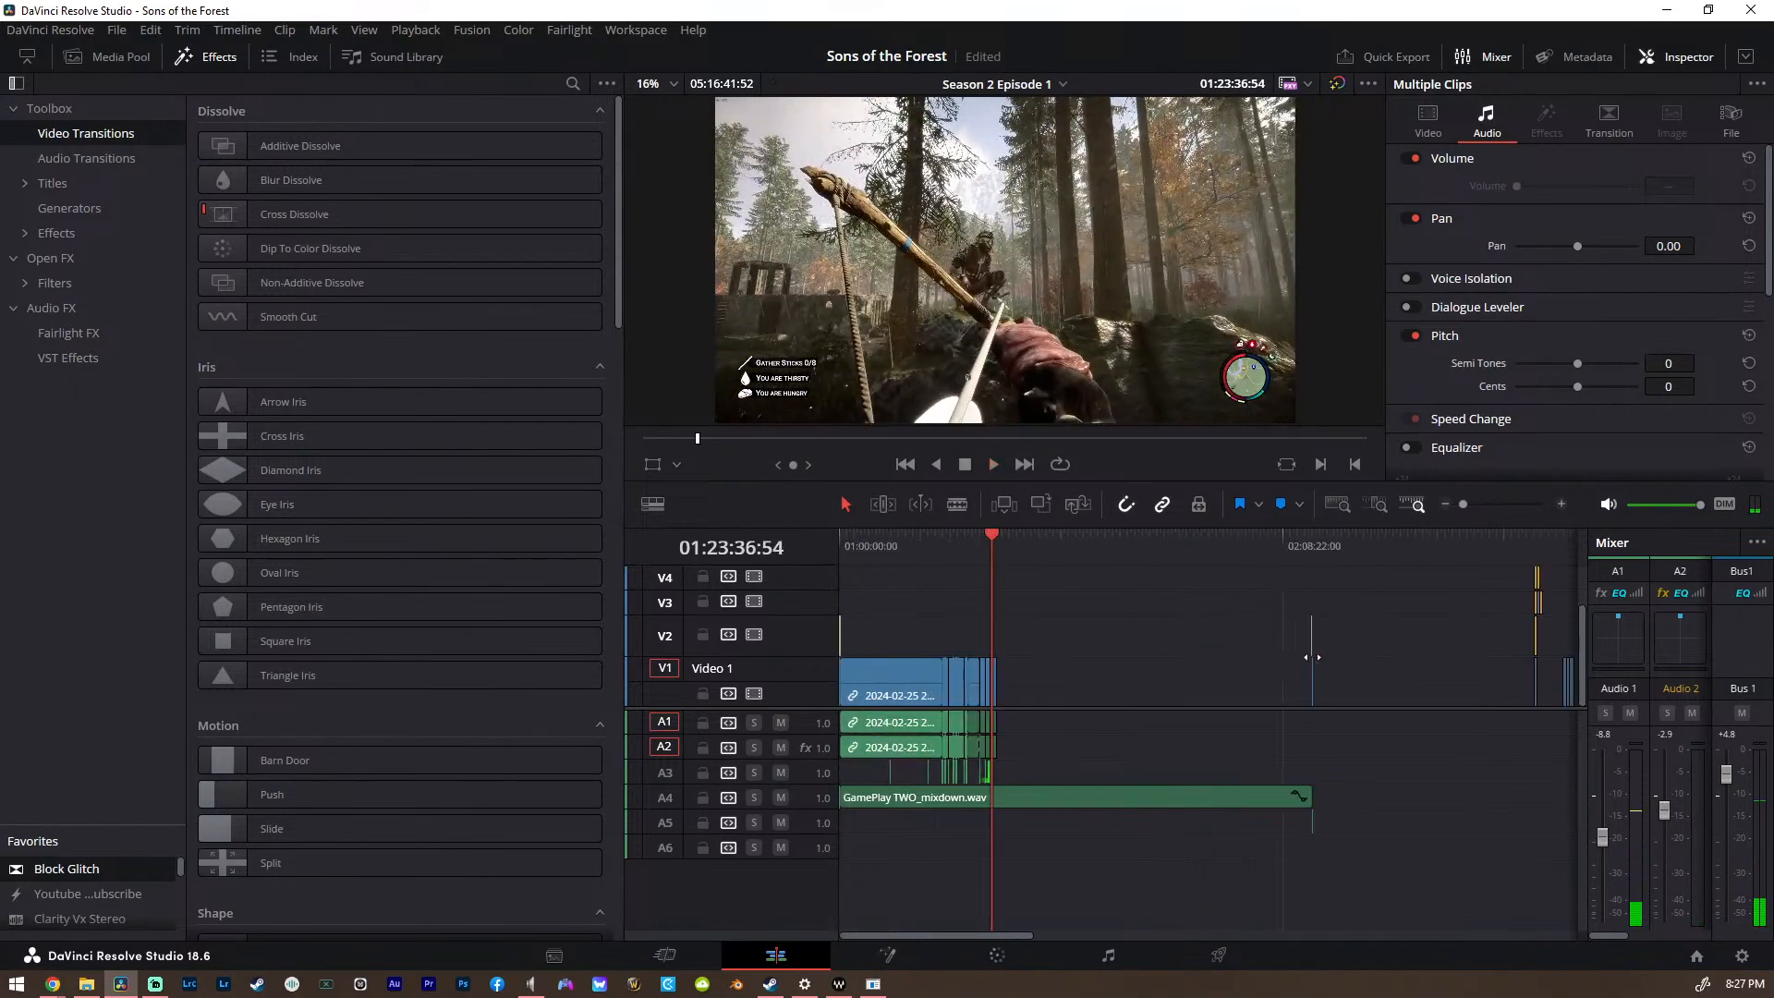
{"action": "scroll", "coordinate": [1523, 649], "scroll_direction": "right", "scroll_amount": 10}
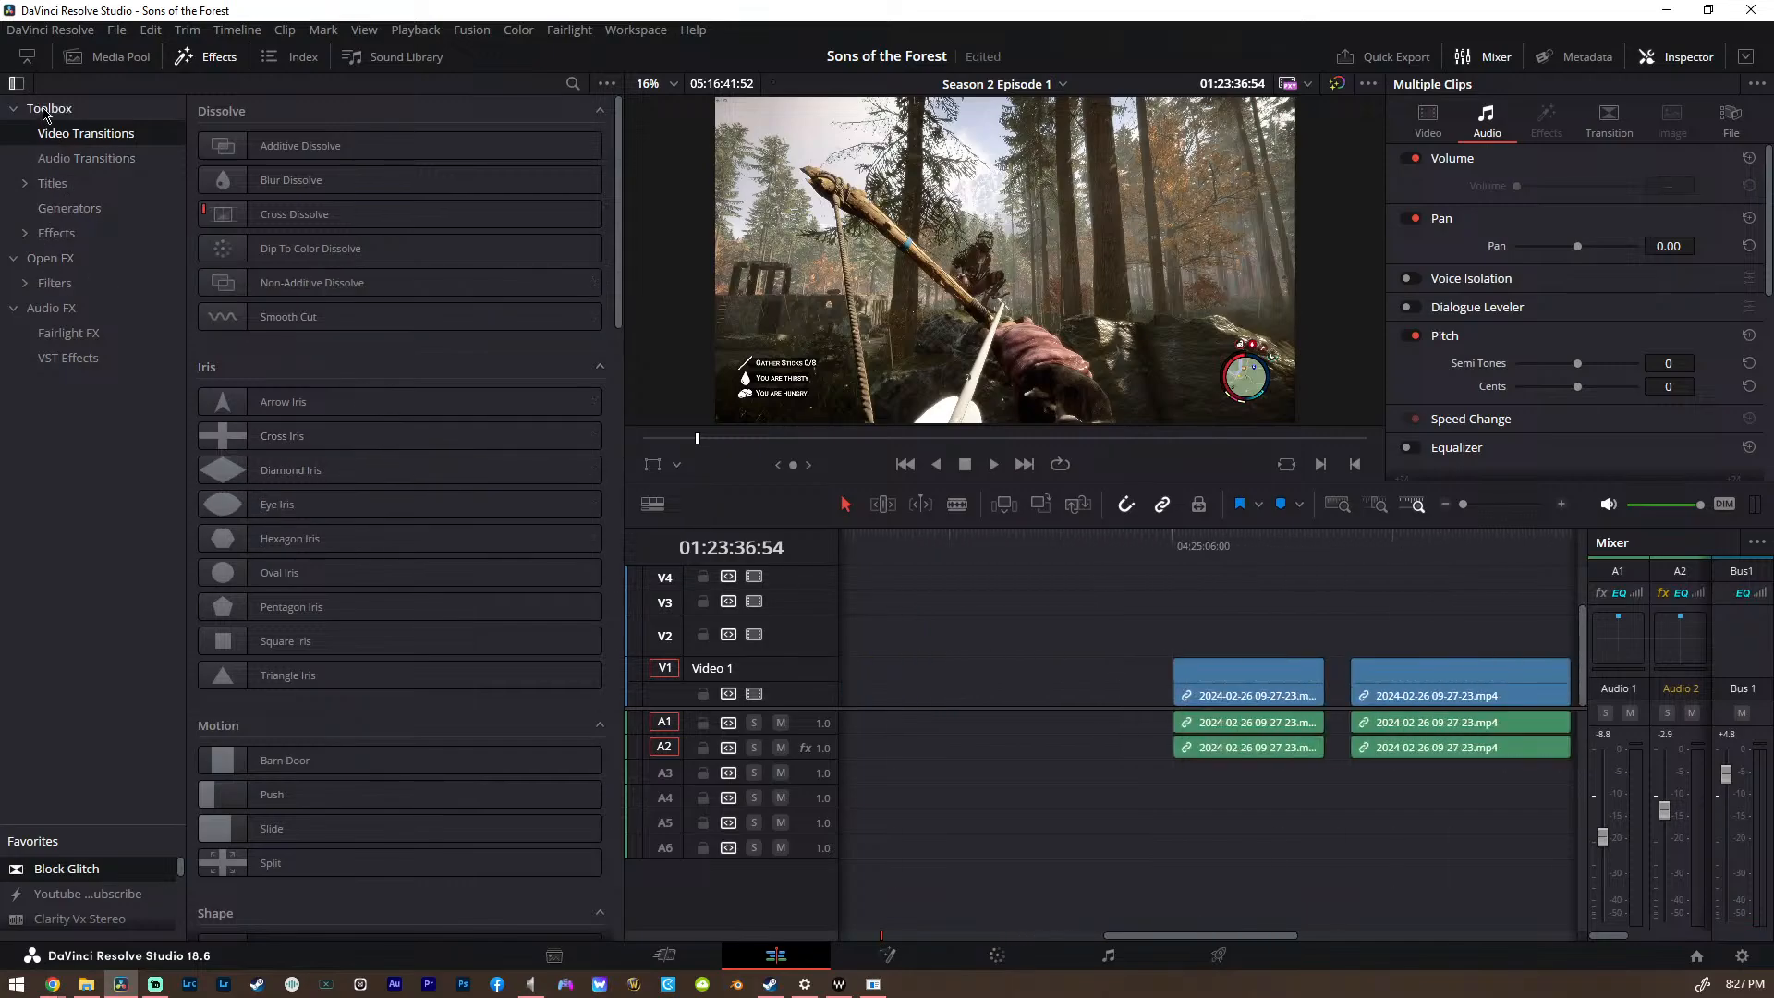
Show the project's media and view the clips in the Episode 6 bin of Version 1.0
{"action": "left_click", "coordinate": [213, 56]}
{"action": "left_click", "coordinate": [114, 56]}
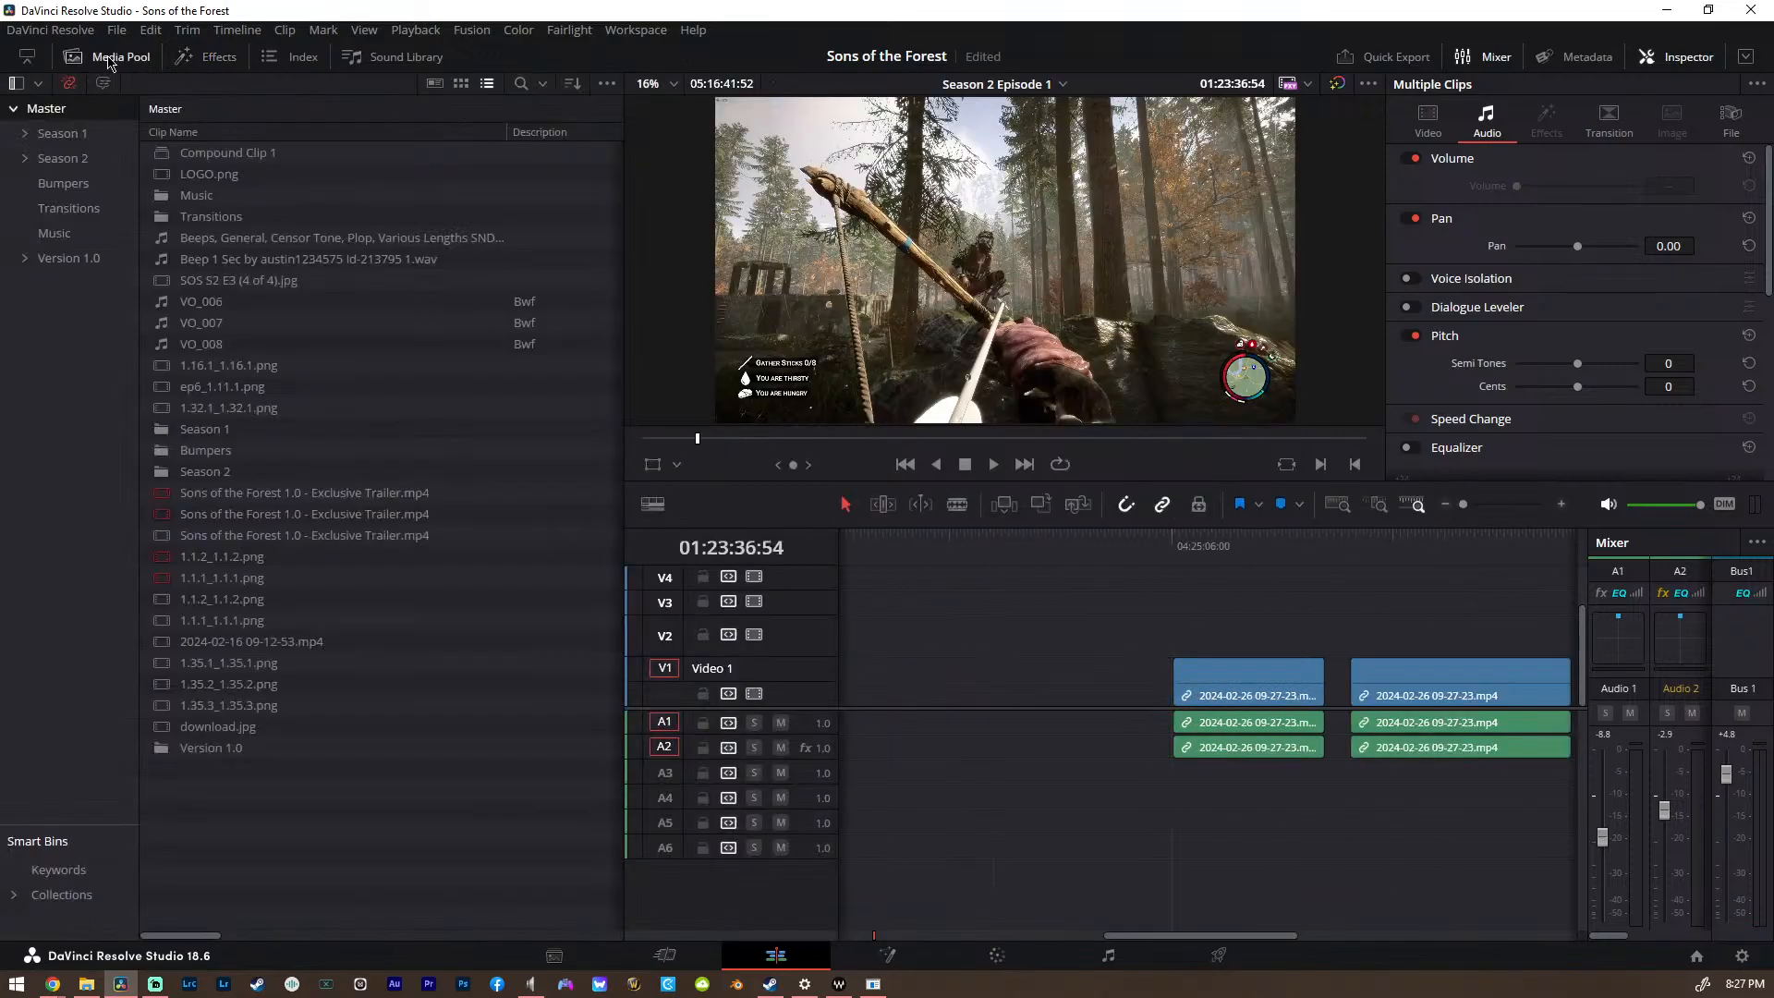
{"action": "left_click", "coordinate": [57, 162]}
{"action": "left_click", "coordinate": [59, 135]}
{"action": "left_click", "coordinate": [66, 259]}
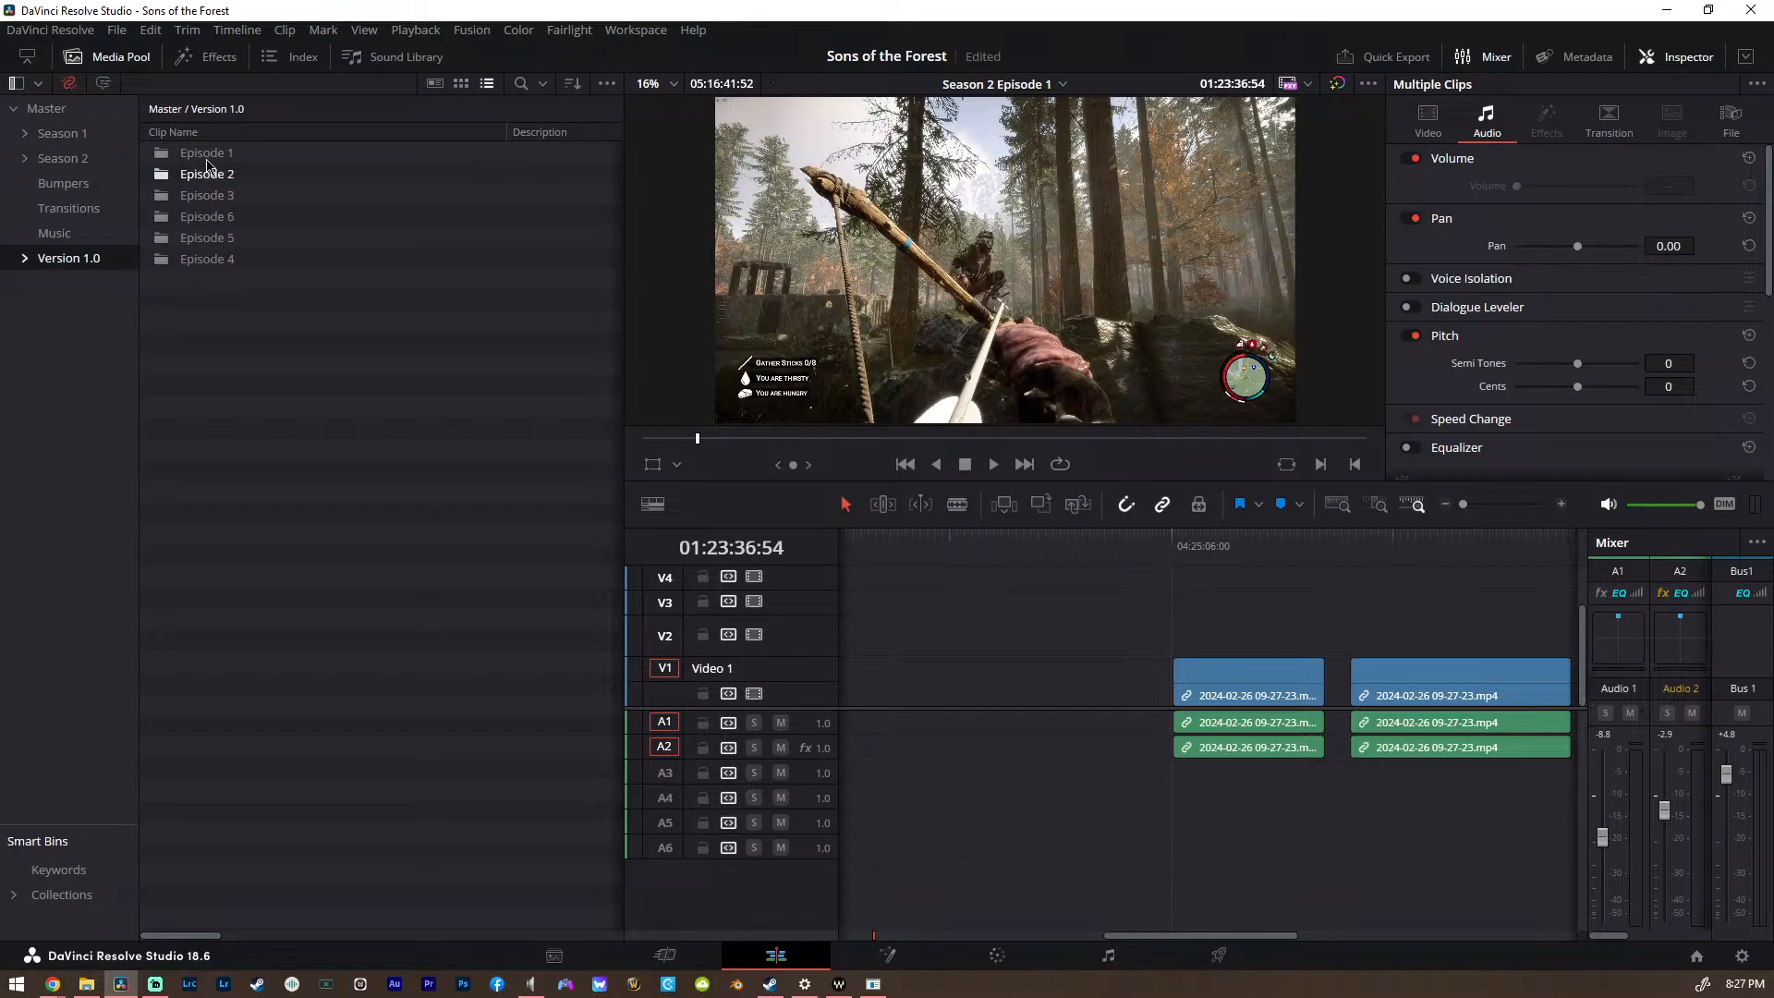
{"action": "left_click", "coordinate": [199, 221]}
{"action": "double_click", "coordinate": [198, 222]}
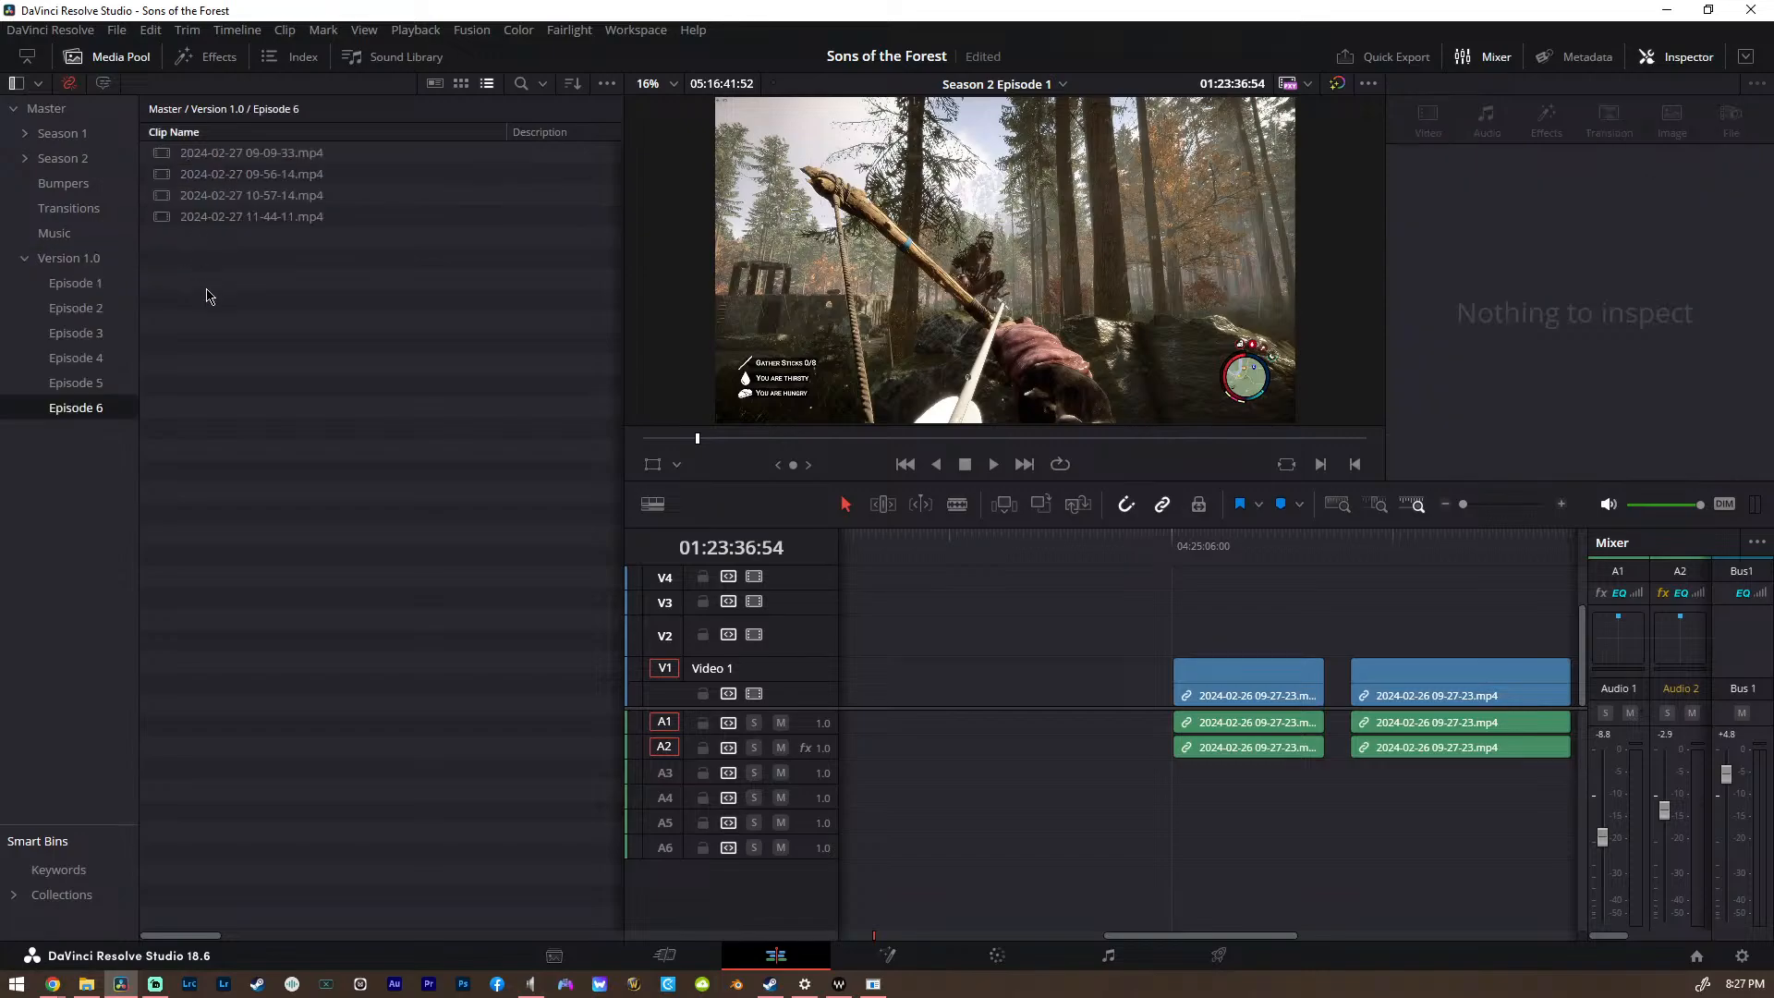
{"action": "left_click", "coordinate": [79, 388]}
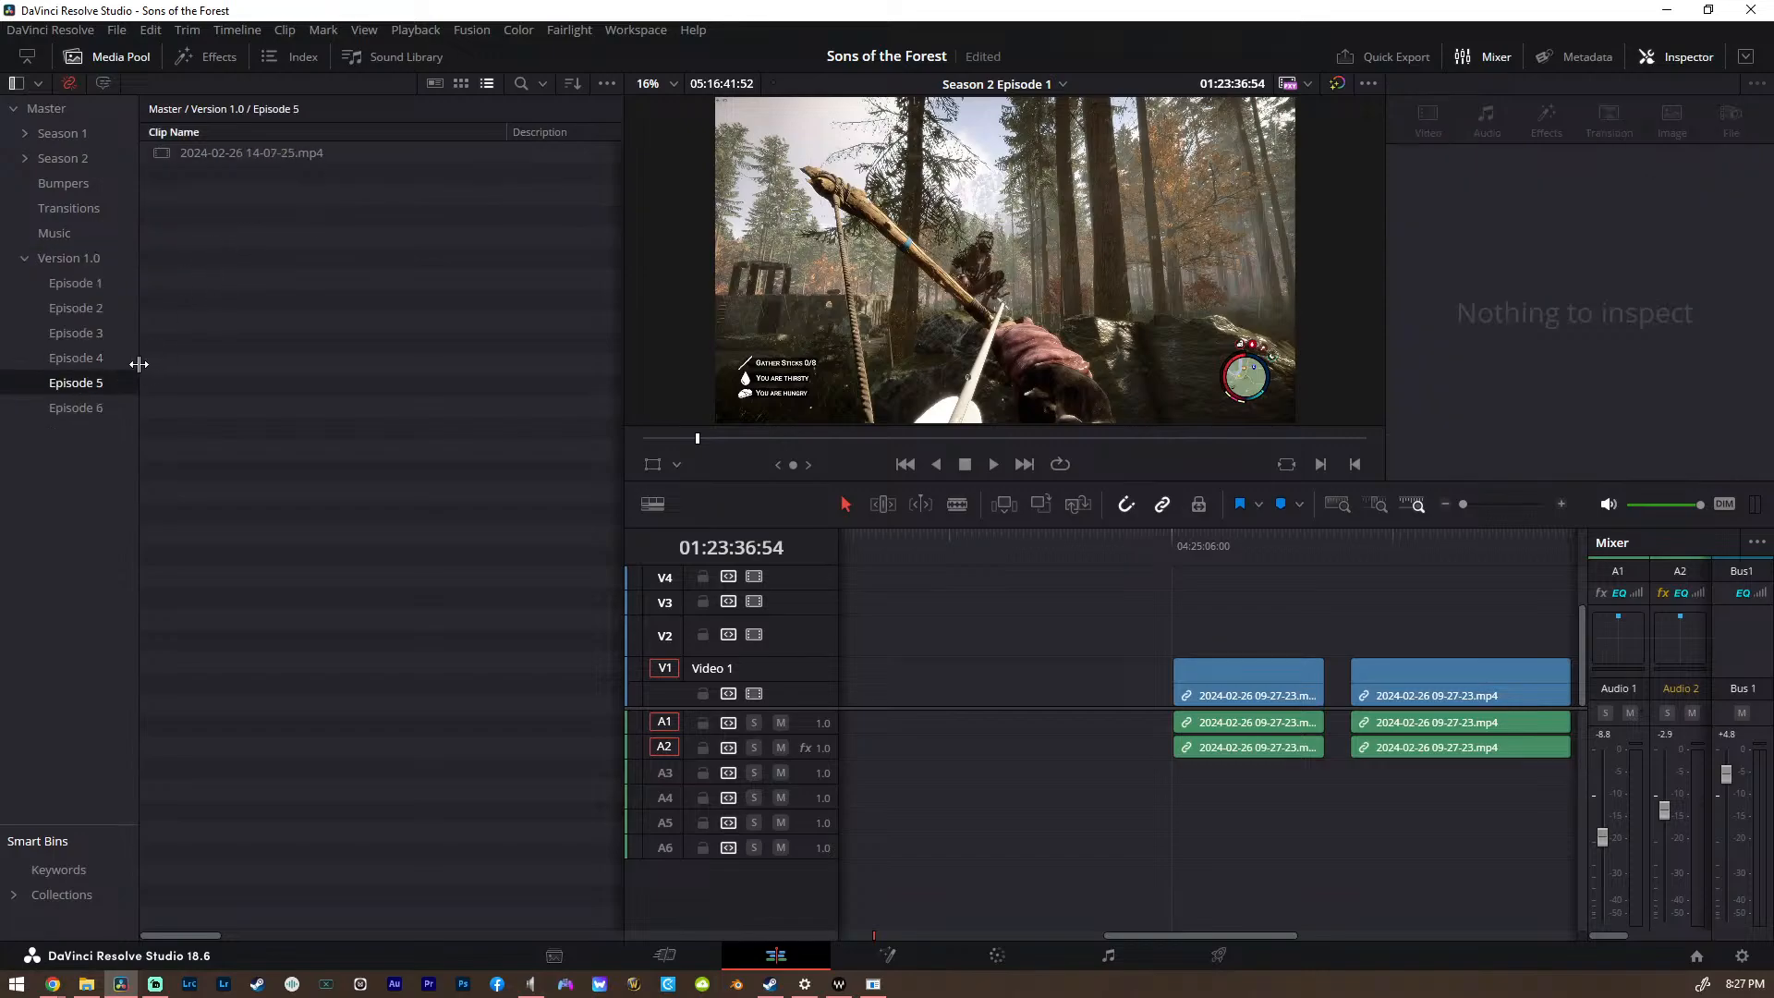
{"action": "left_click", "coordinate": [132, 359]}
{"action": "left_click", "coordinate": [79, 383]}
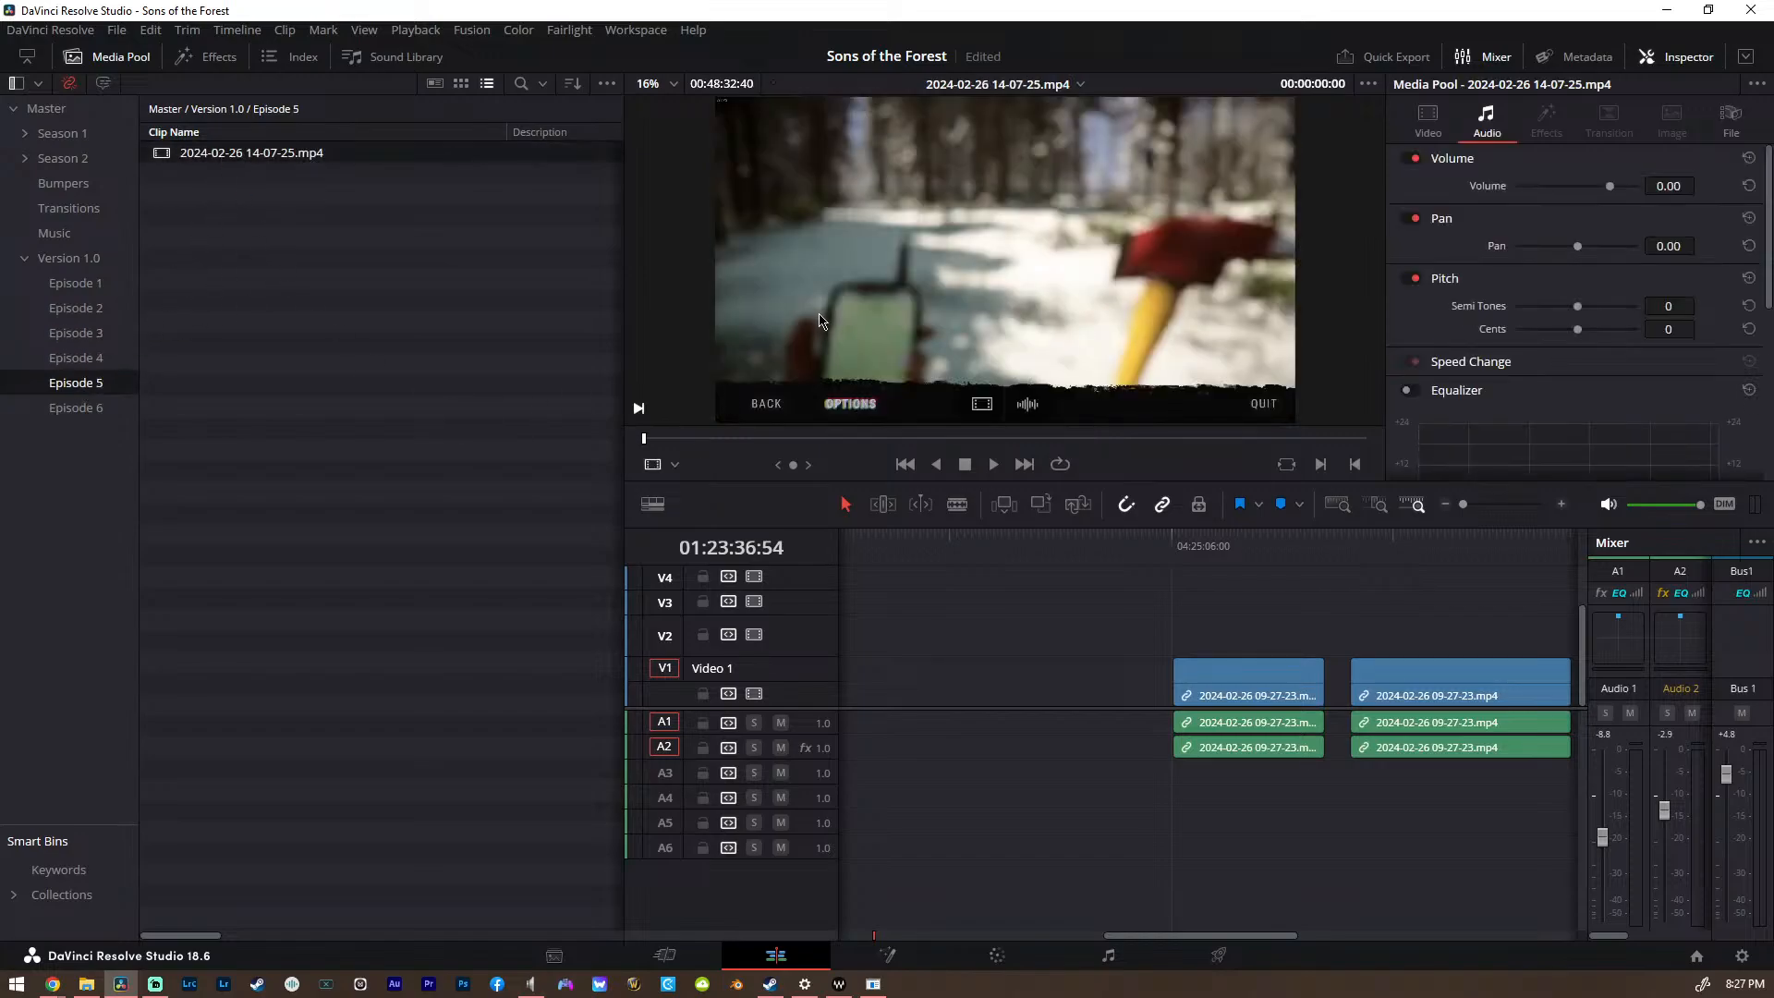
{"action": "key", "text": "space"}
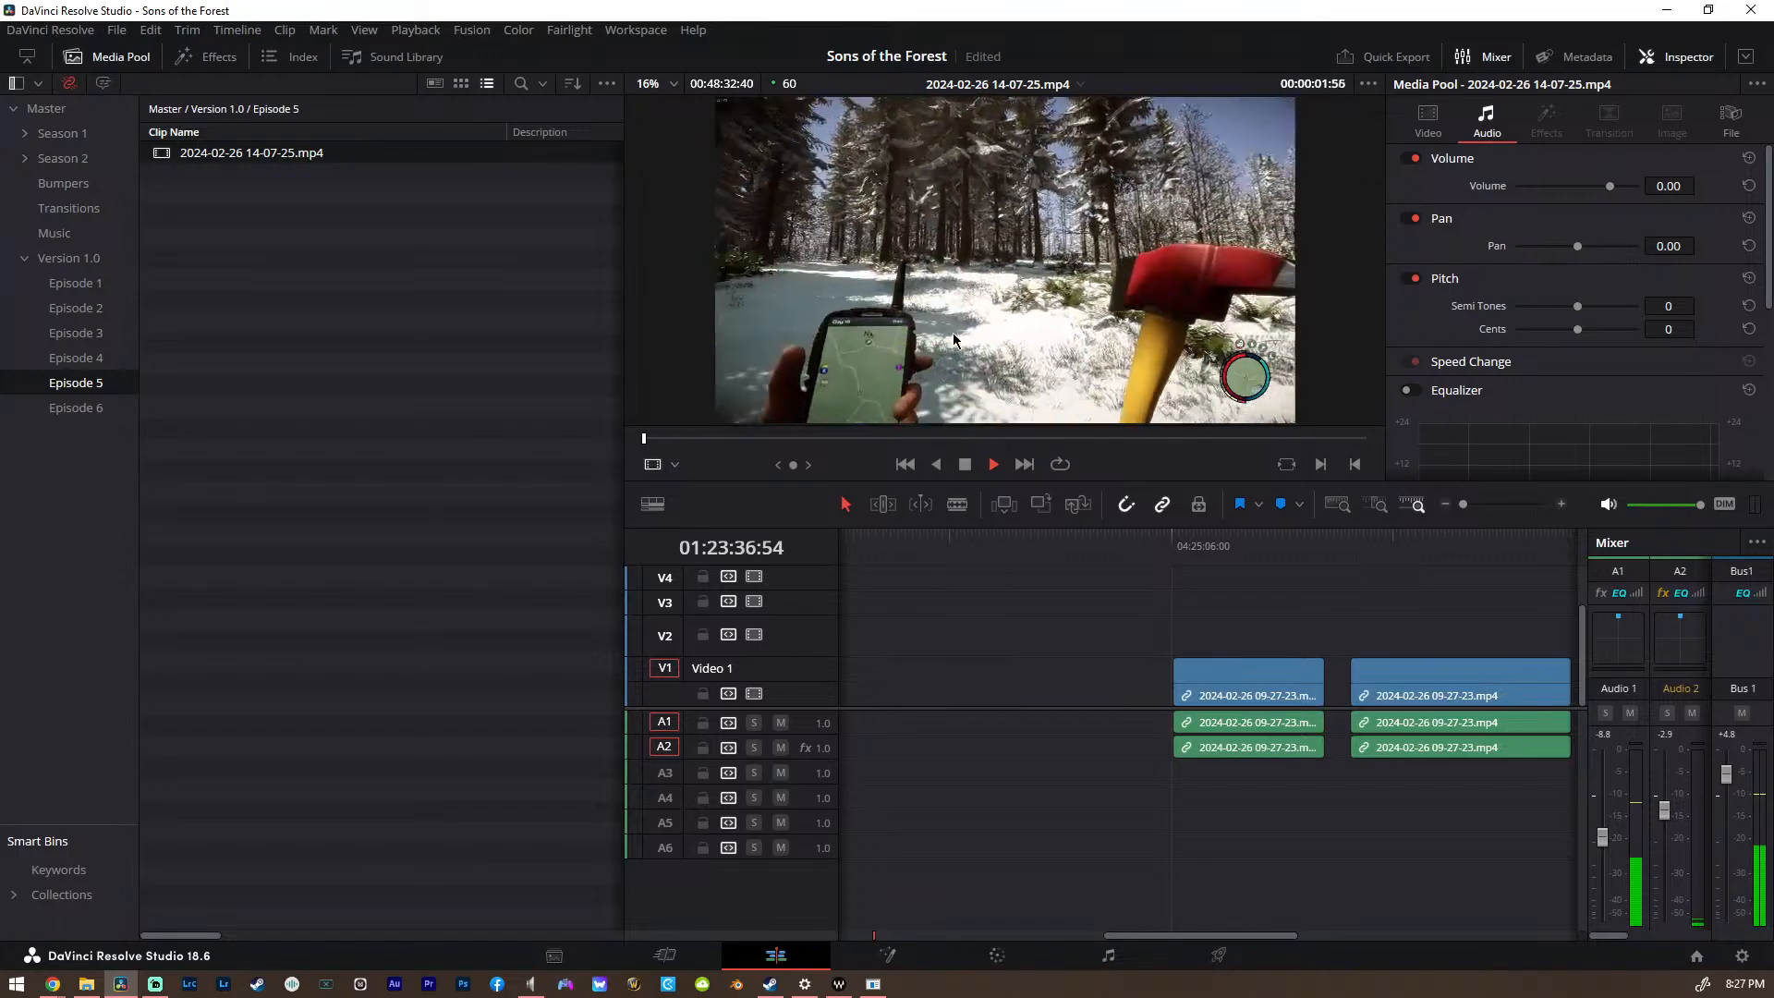
{"action": "key", "text": "space"}
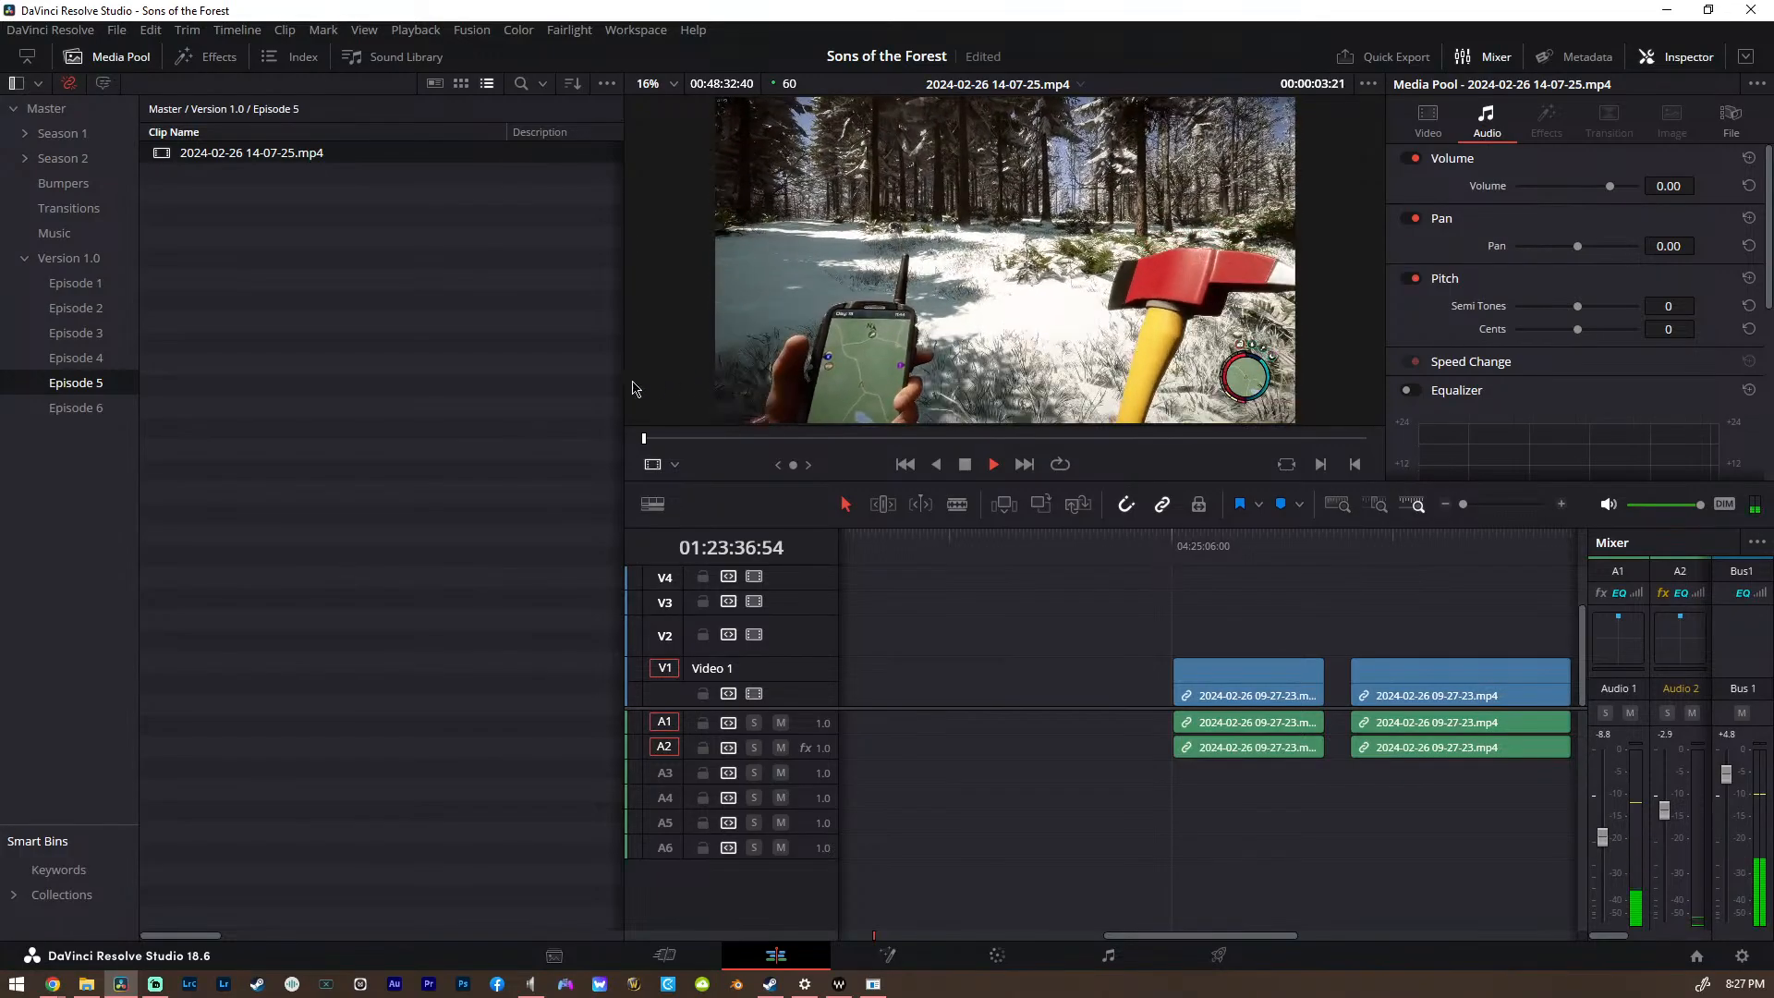
Check the Episode 4 and Episode 3 bins, preview 1.8.1_1.8.1.png, and return to the Version 1.0 bin
{"action": "left_click", "coordinate": [78, 358]}
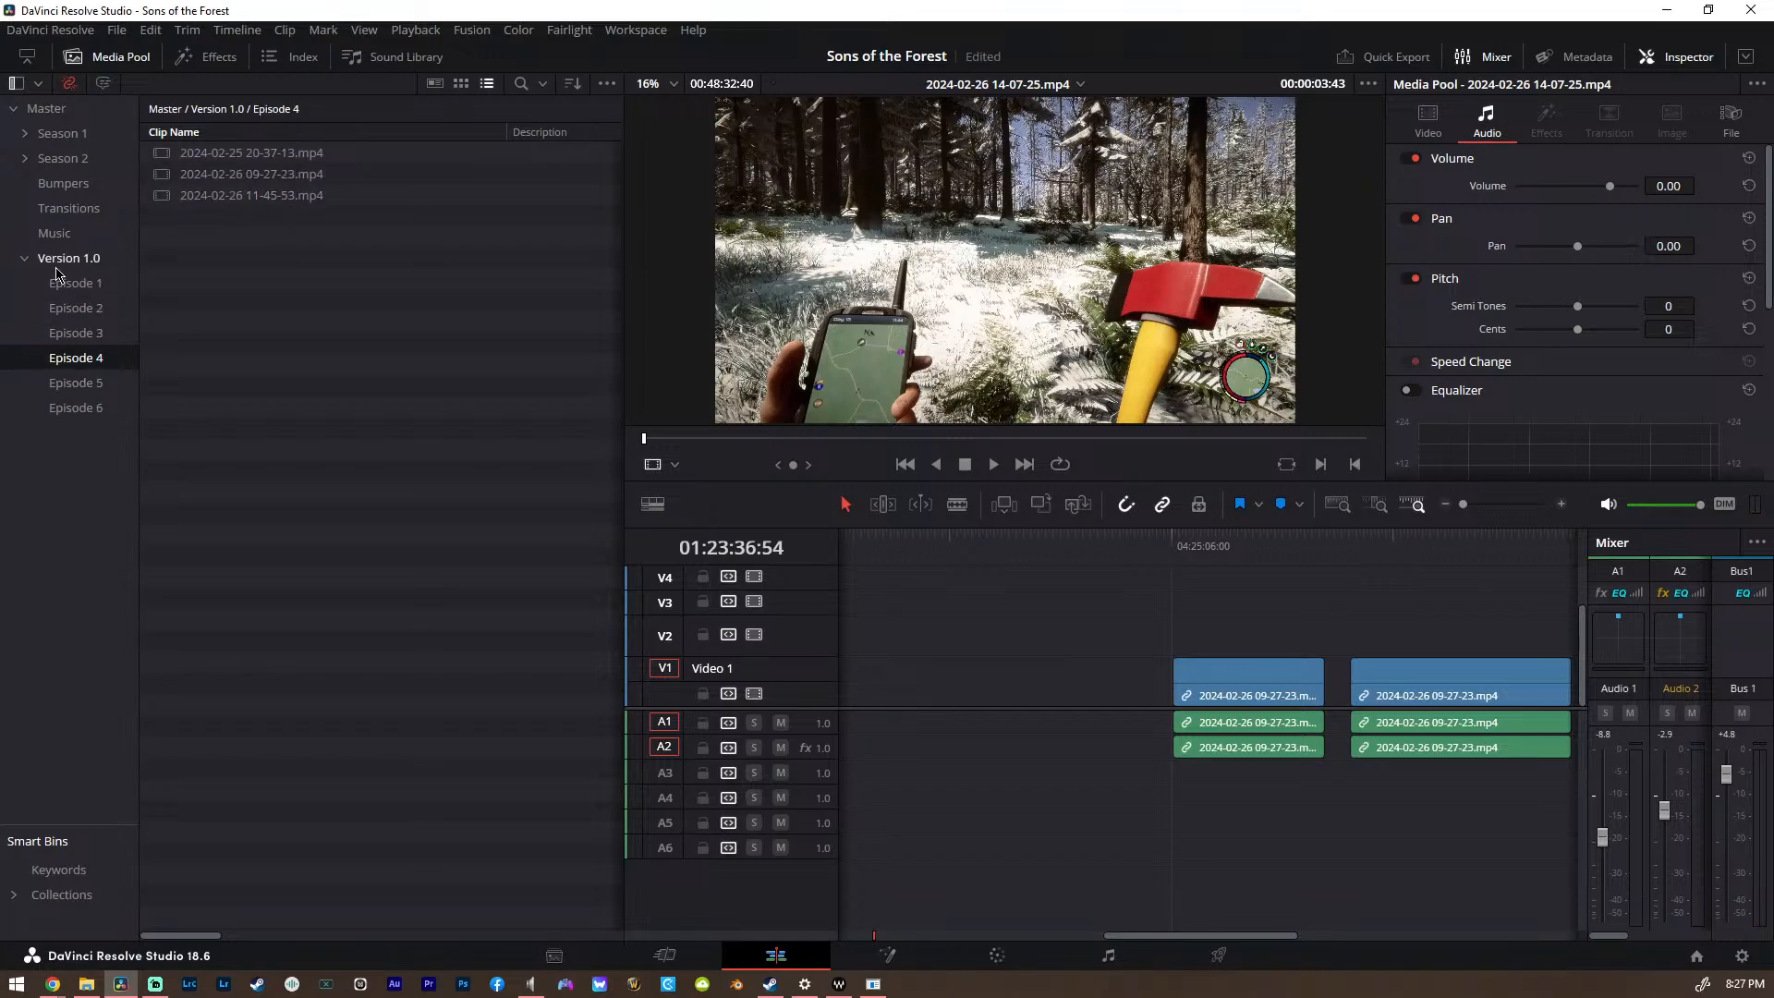
{"action": "left_click", "coordinate": [74, 336]}
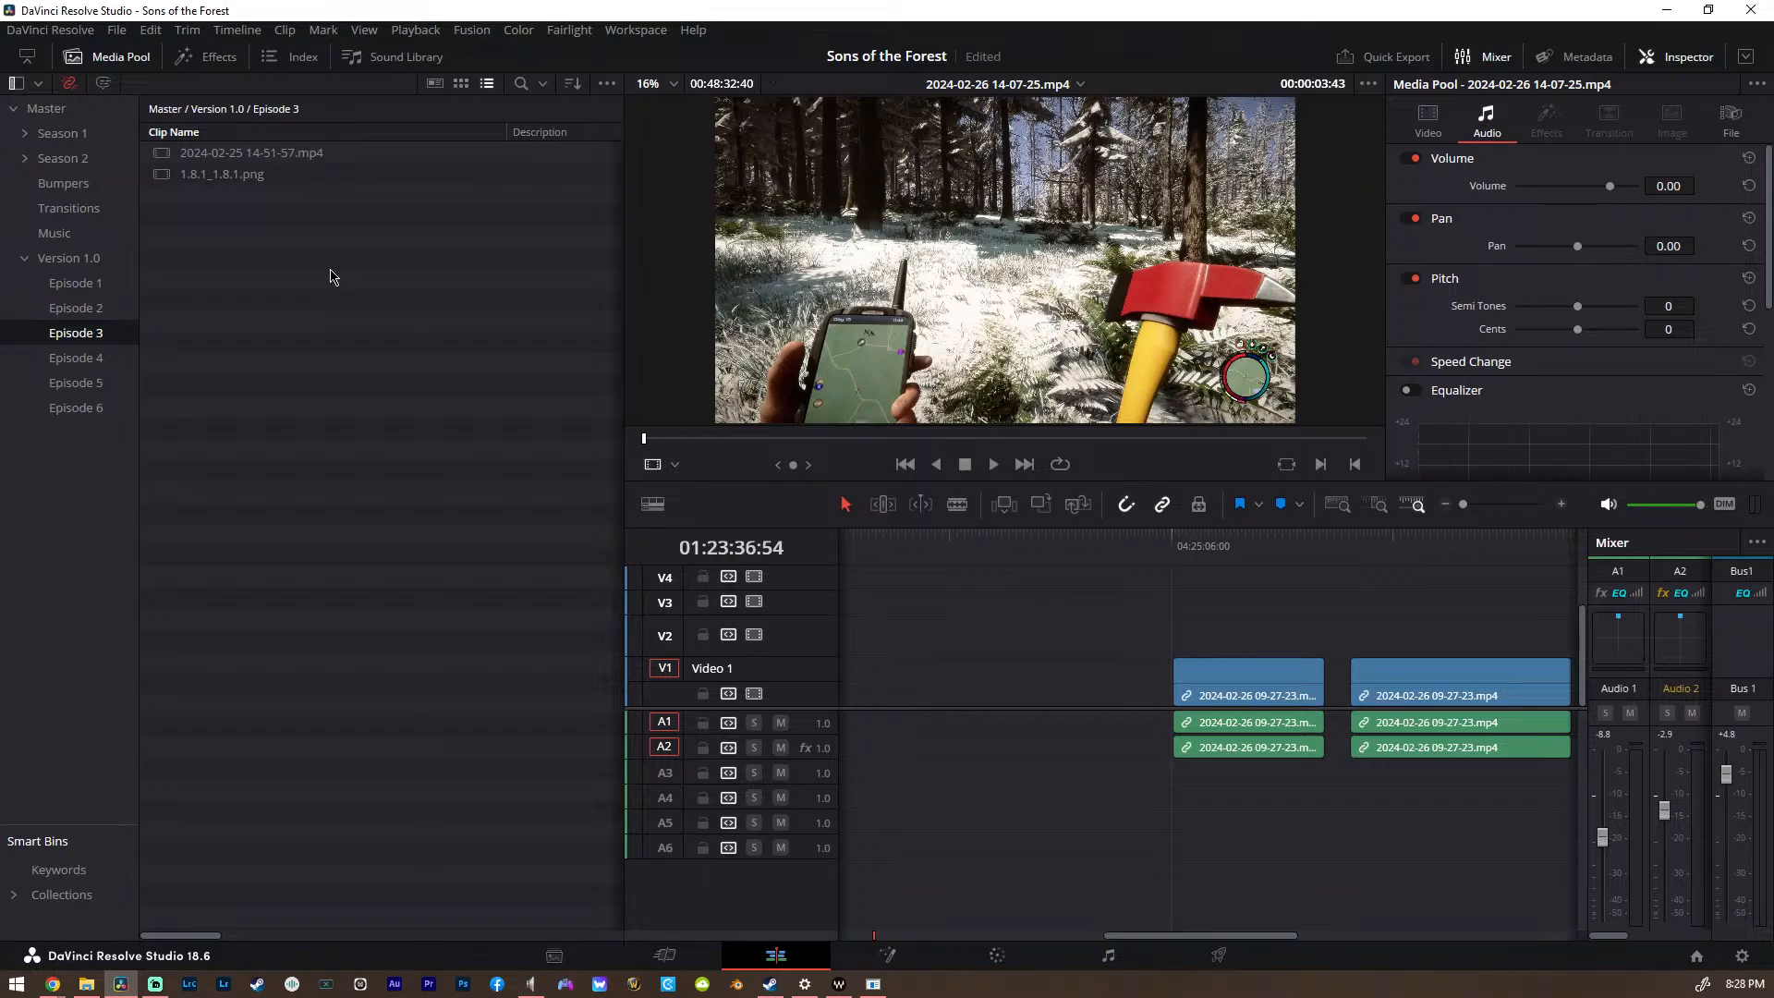
{"action": "left_click", "coordinate": [238, 182]}
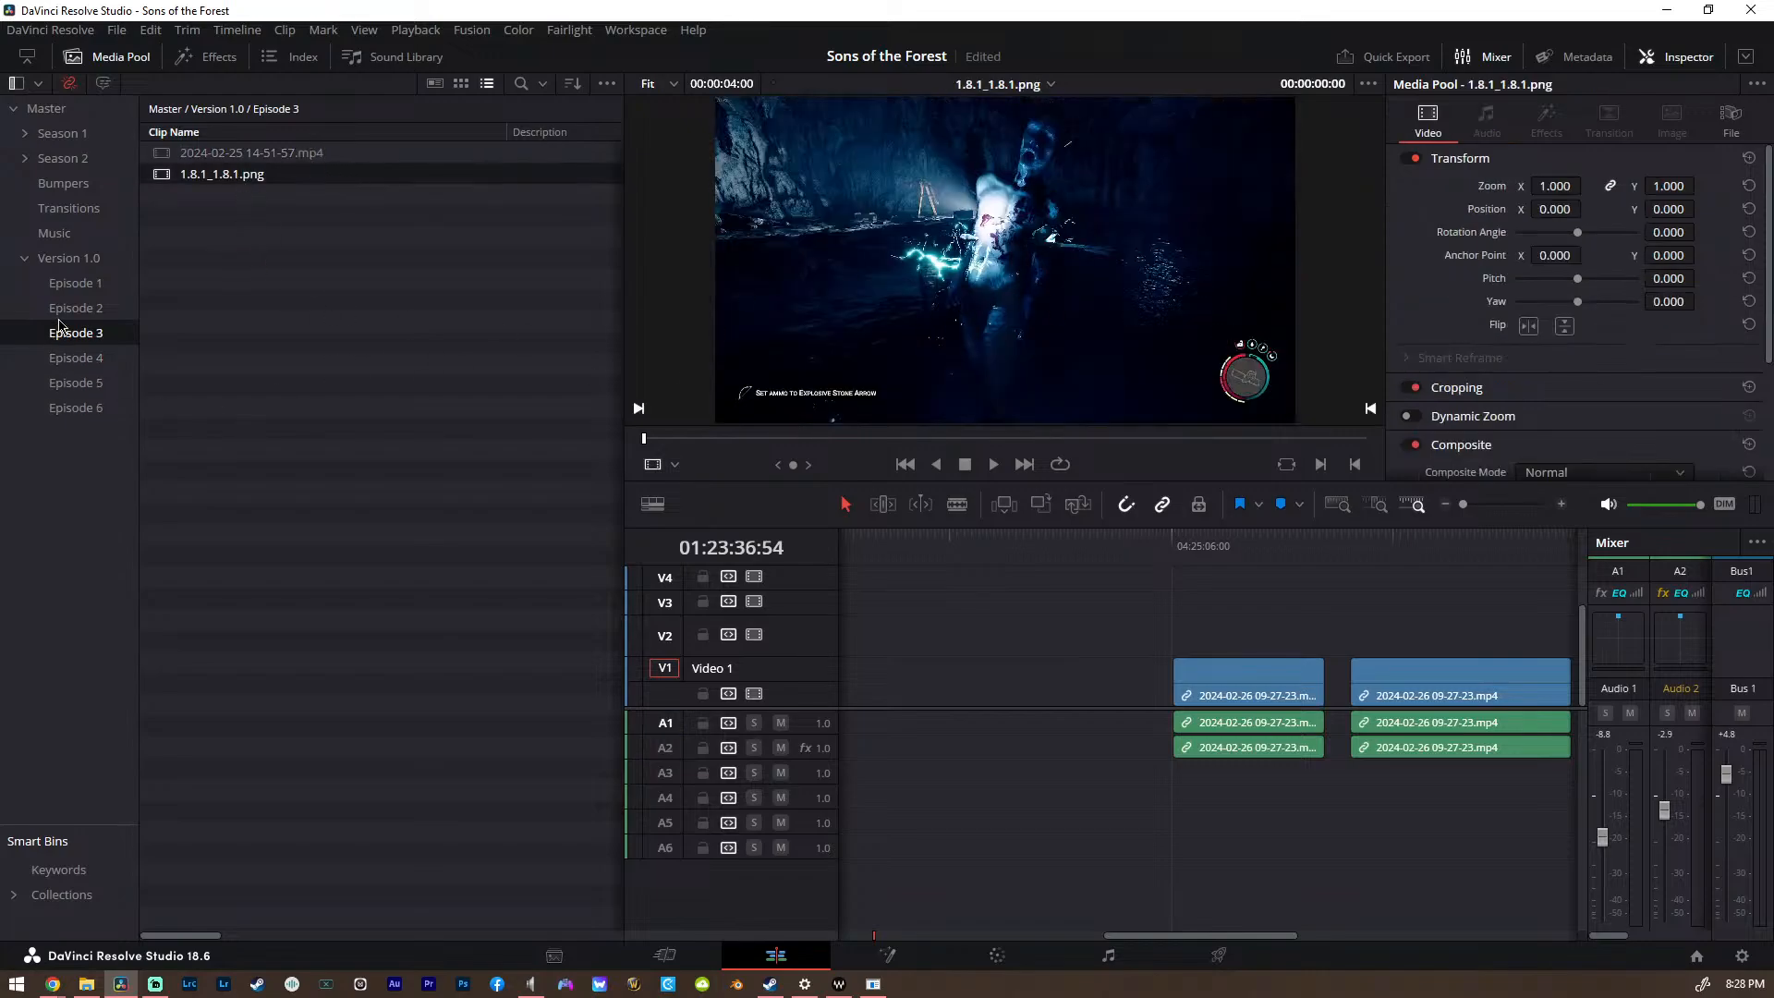
{"action": "left_click", "coordinate": [58, 260]}
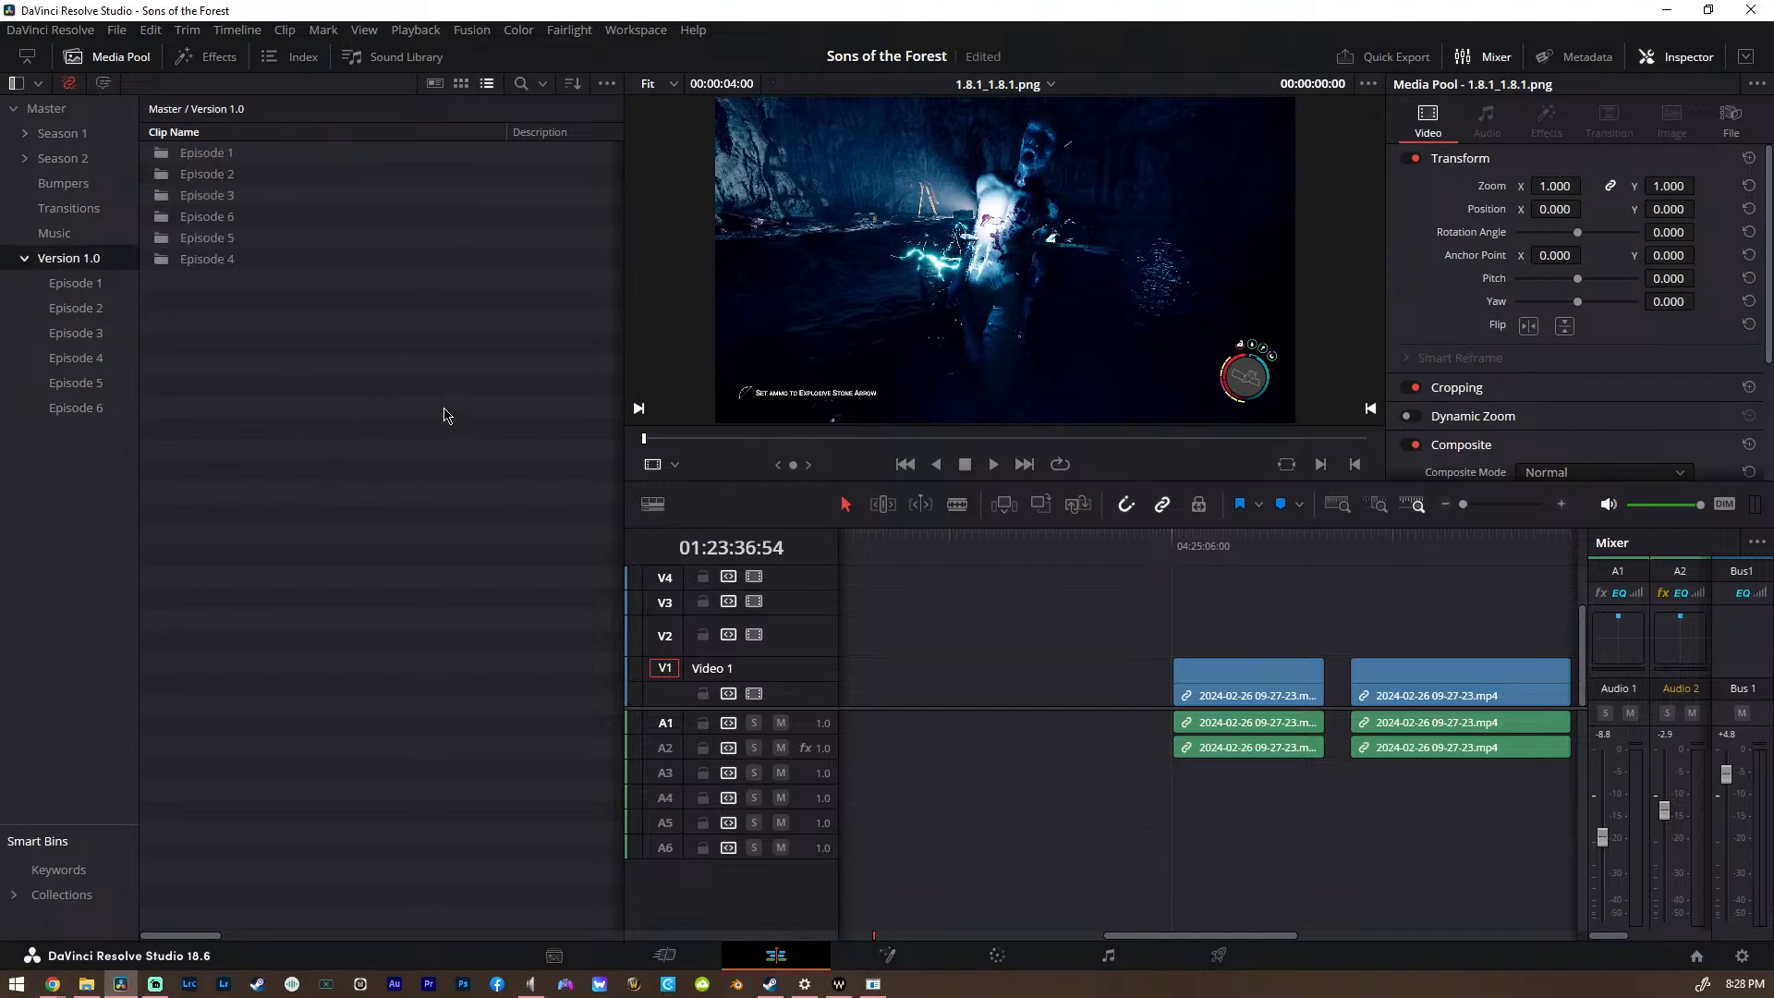
Look over the episode's clips along the whole timeline, then view the thumbnail layout at 02:47:17:01
{"action": "scroll", "coordinate": [911, 623], "scroll_direction": "up", "scroll_amount": 5}
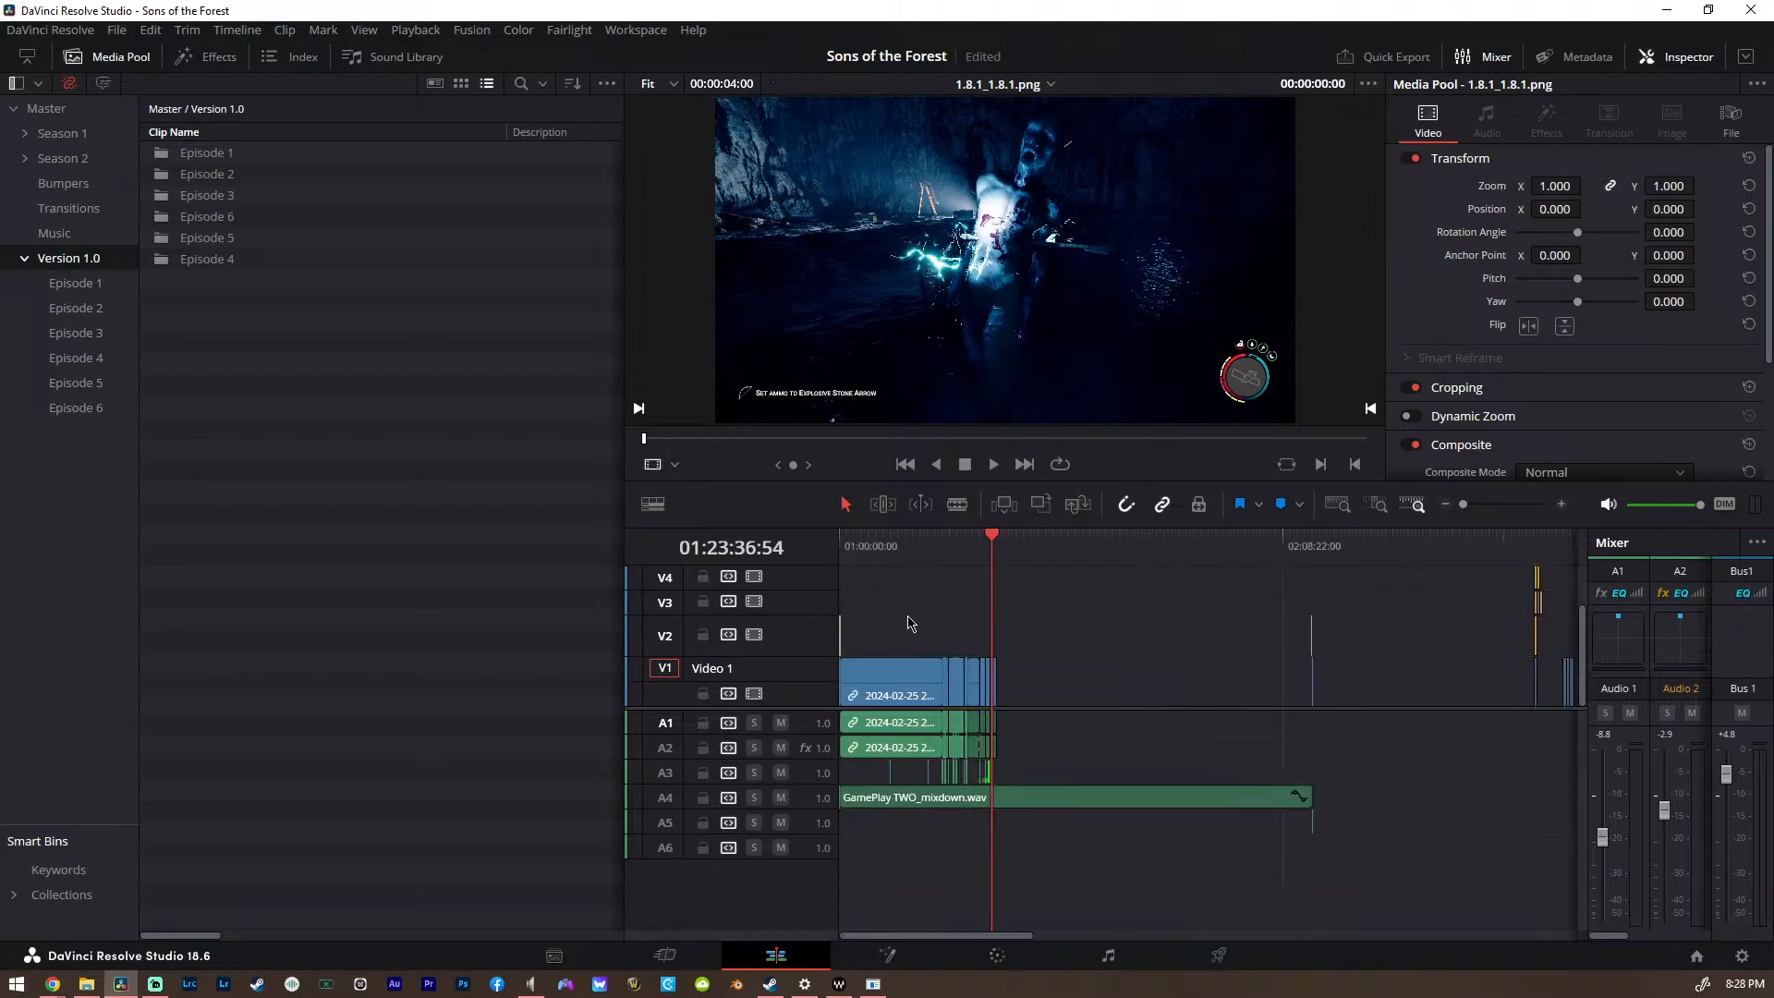
{"action": "scroll", "coordinate": [911, 624], "scroll_direction": "left", "scroll_amount": 15}
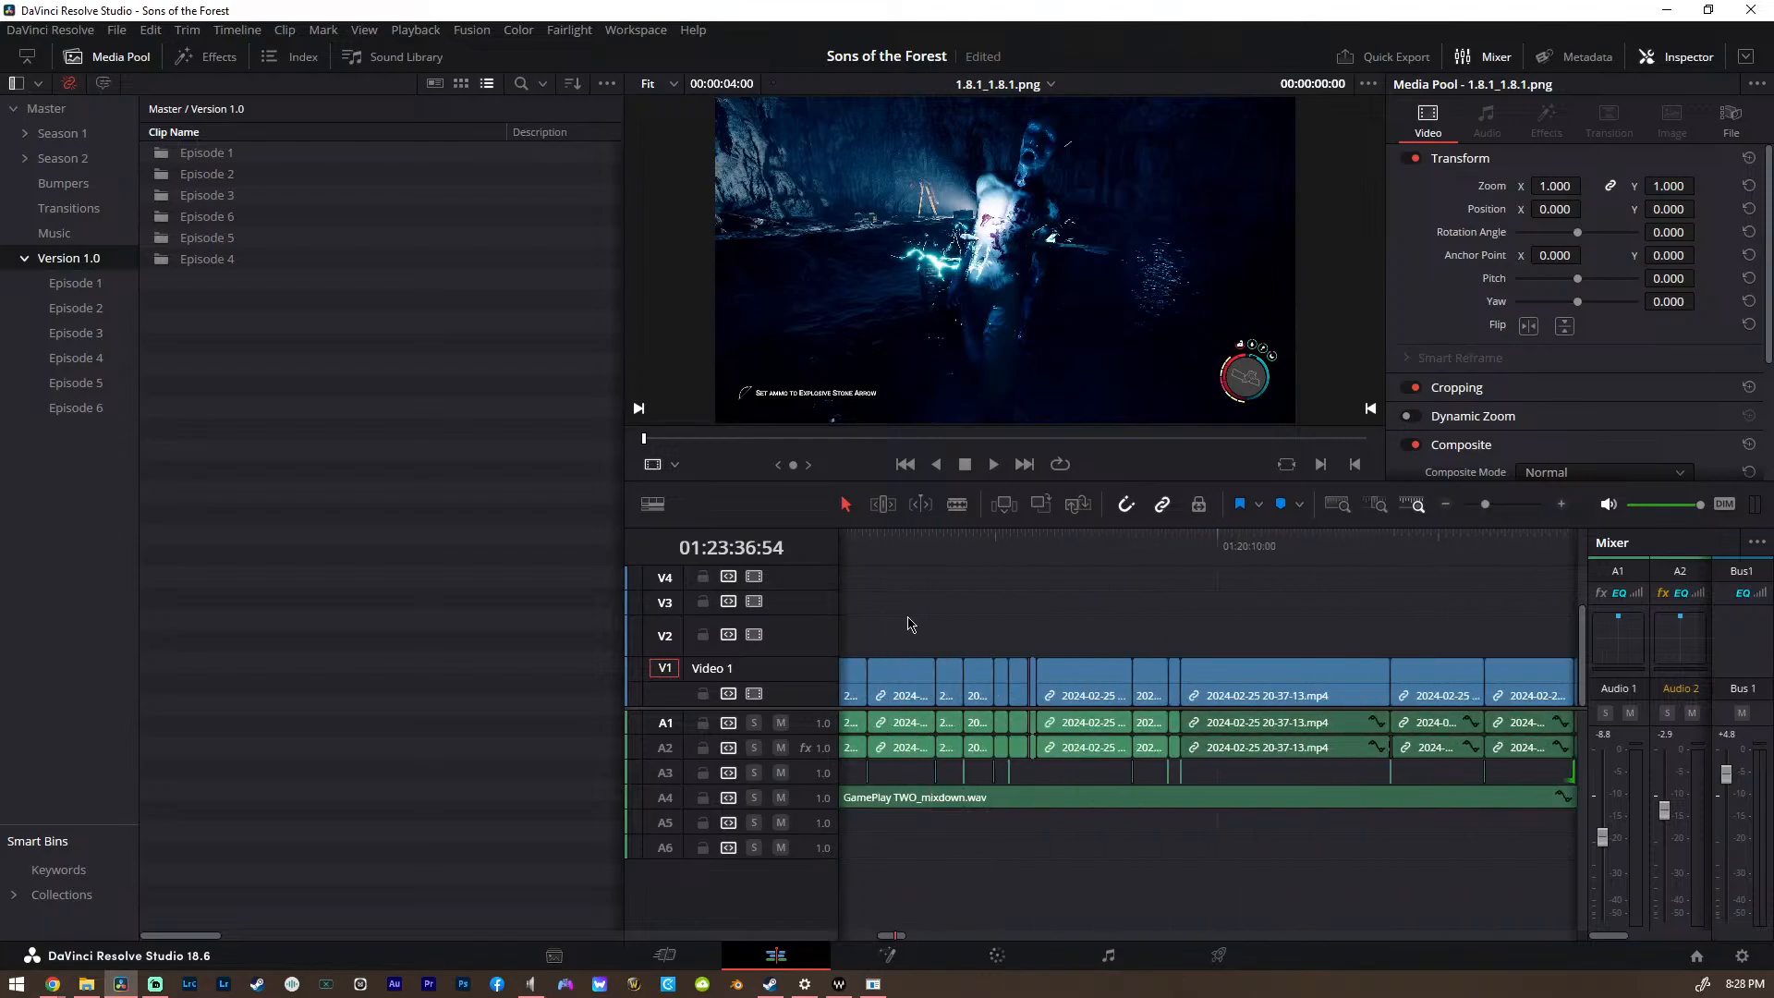
{"action": "scroll", "coordinate": [911, 623], "scroll_direction": "right", "scroll_amount": 10}
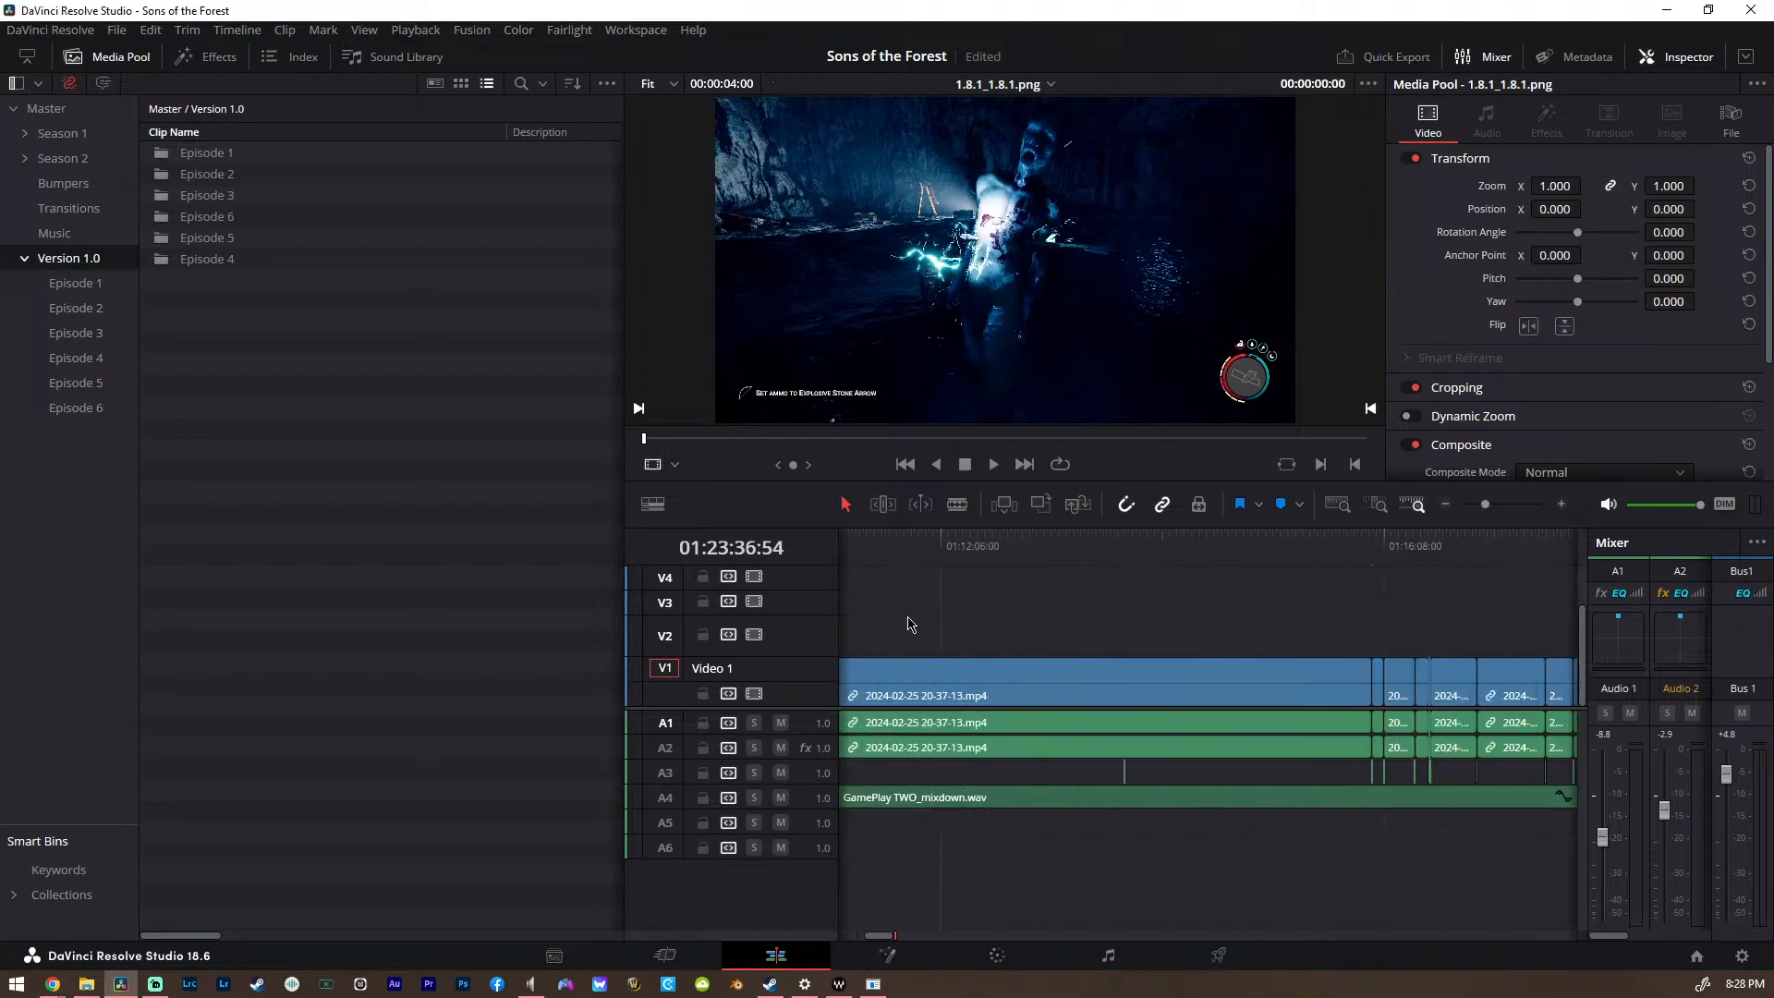
{"action": "scroll", "coordinate": [911, 623], "scroll_direction": "down", "scroll_amount": 1}
{"action": "scroll", "coordinate": [911, 624], "scroll_direction": "down", "scroll_amount": 3}
{"action": "scroll", "coordinate": [1051, 626], "scroll_direction": "up", "scroll_amount": 6}
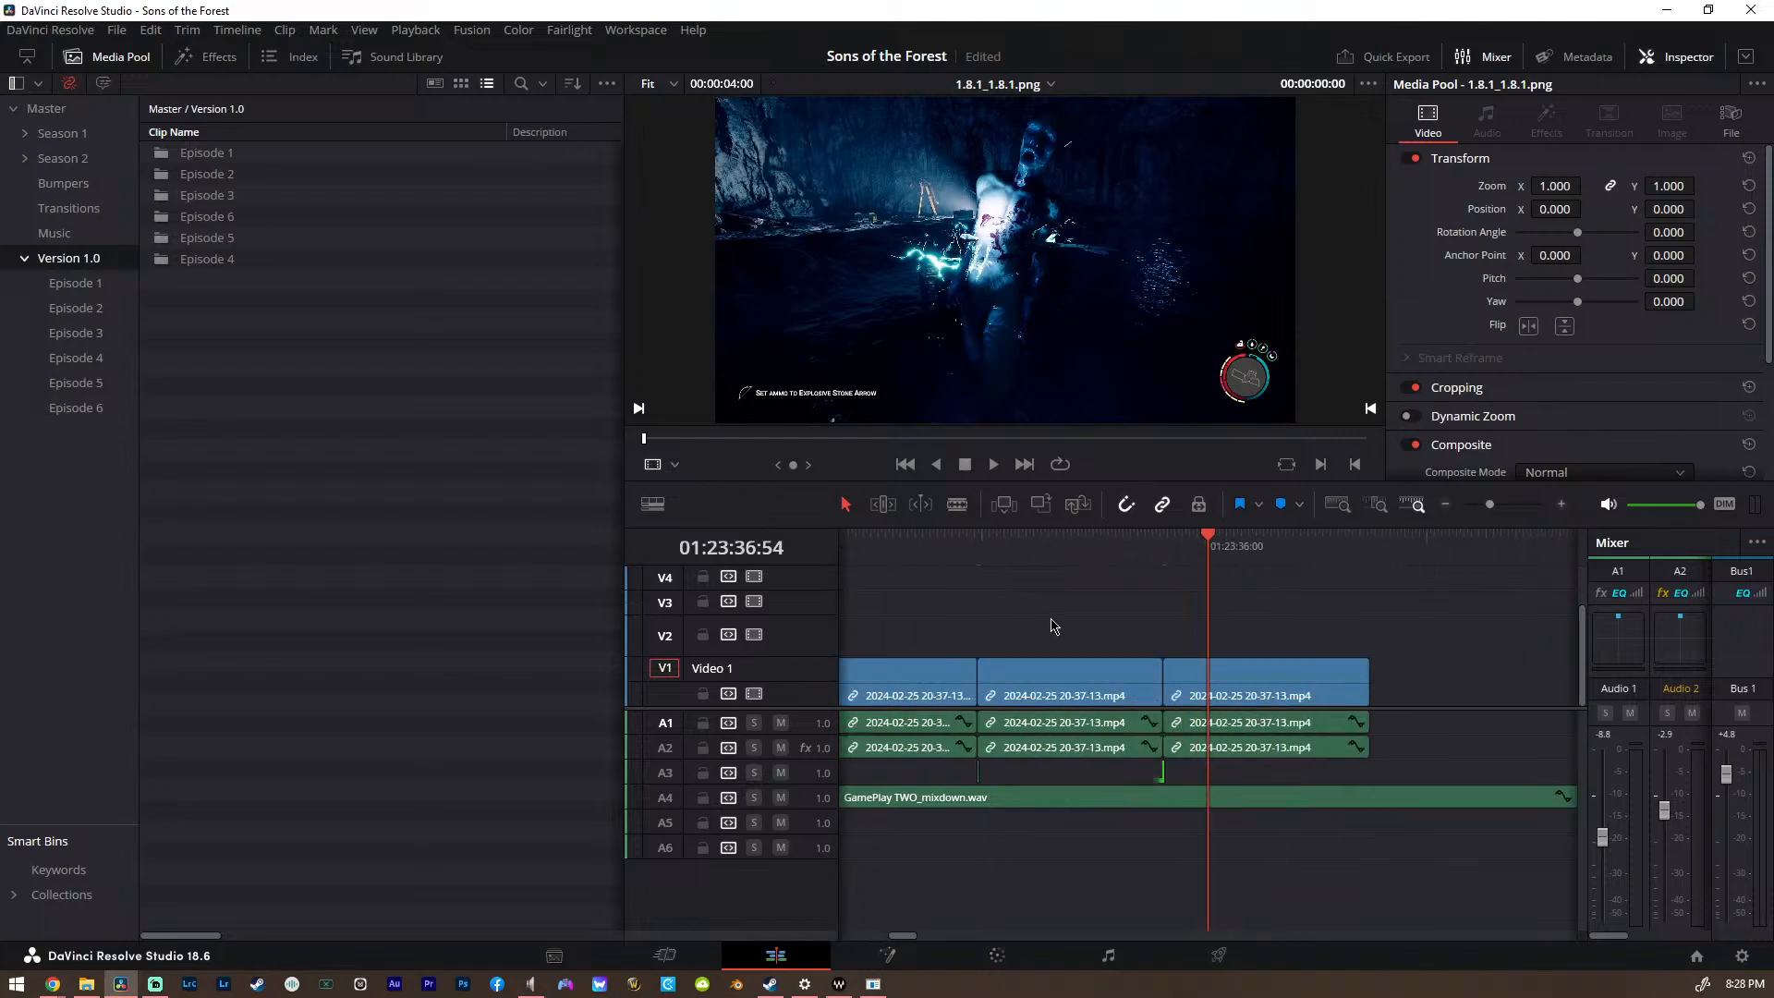
{"action": "scroll", "coordinate": [1054, 625], "scroll_direction": "down", "scroll_amount": 4}
{"action": "scroll", "coordinate": [1053, 625], "scroll_direction": "down", "scroll_amount": 5}
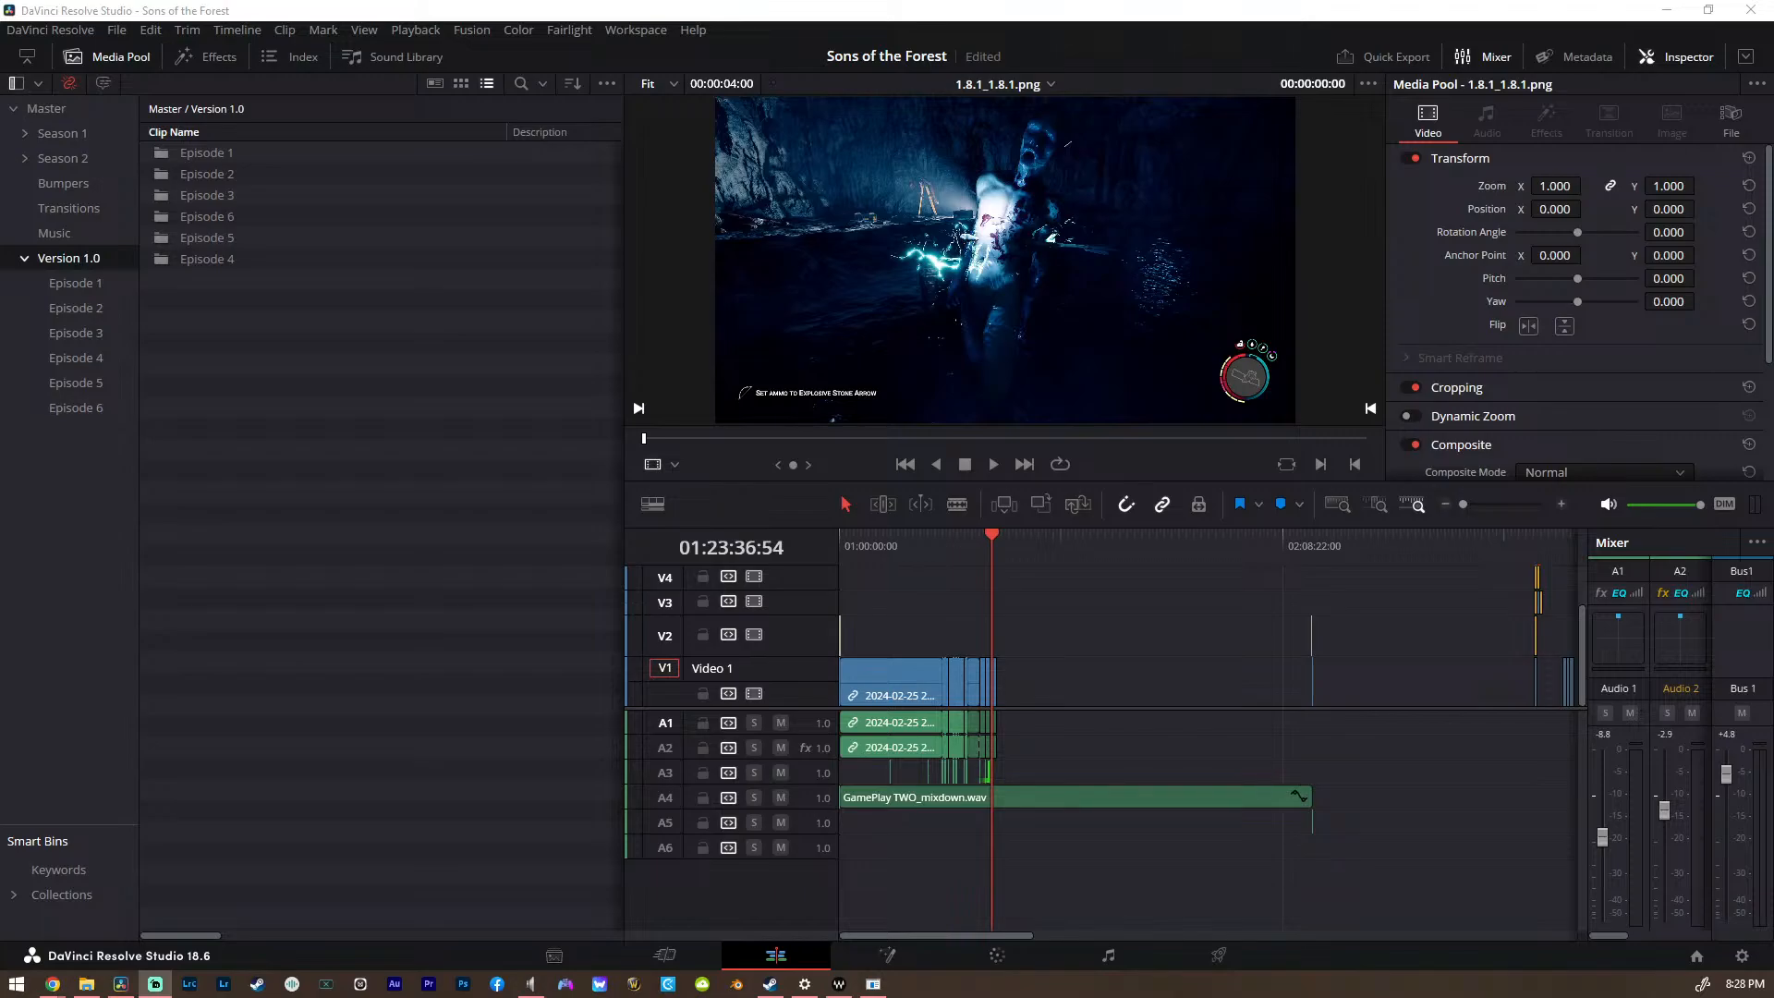
{"action": "scroll", "coordinate": [1062, 586], "scroll_direction": "up", "scroll_amount": 8}
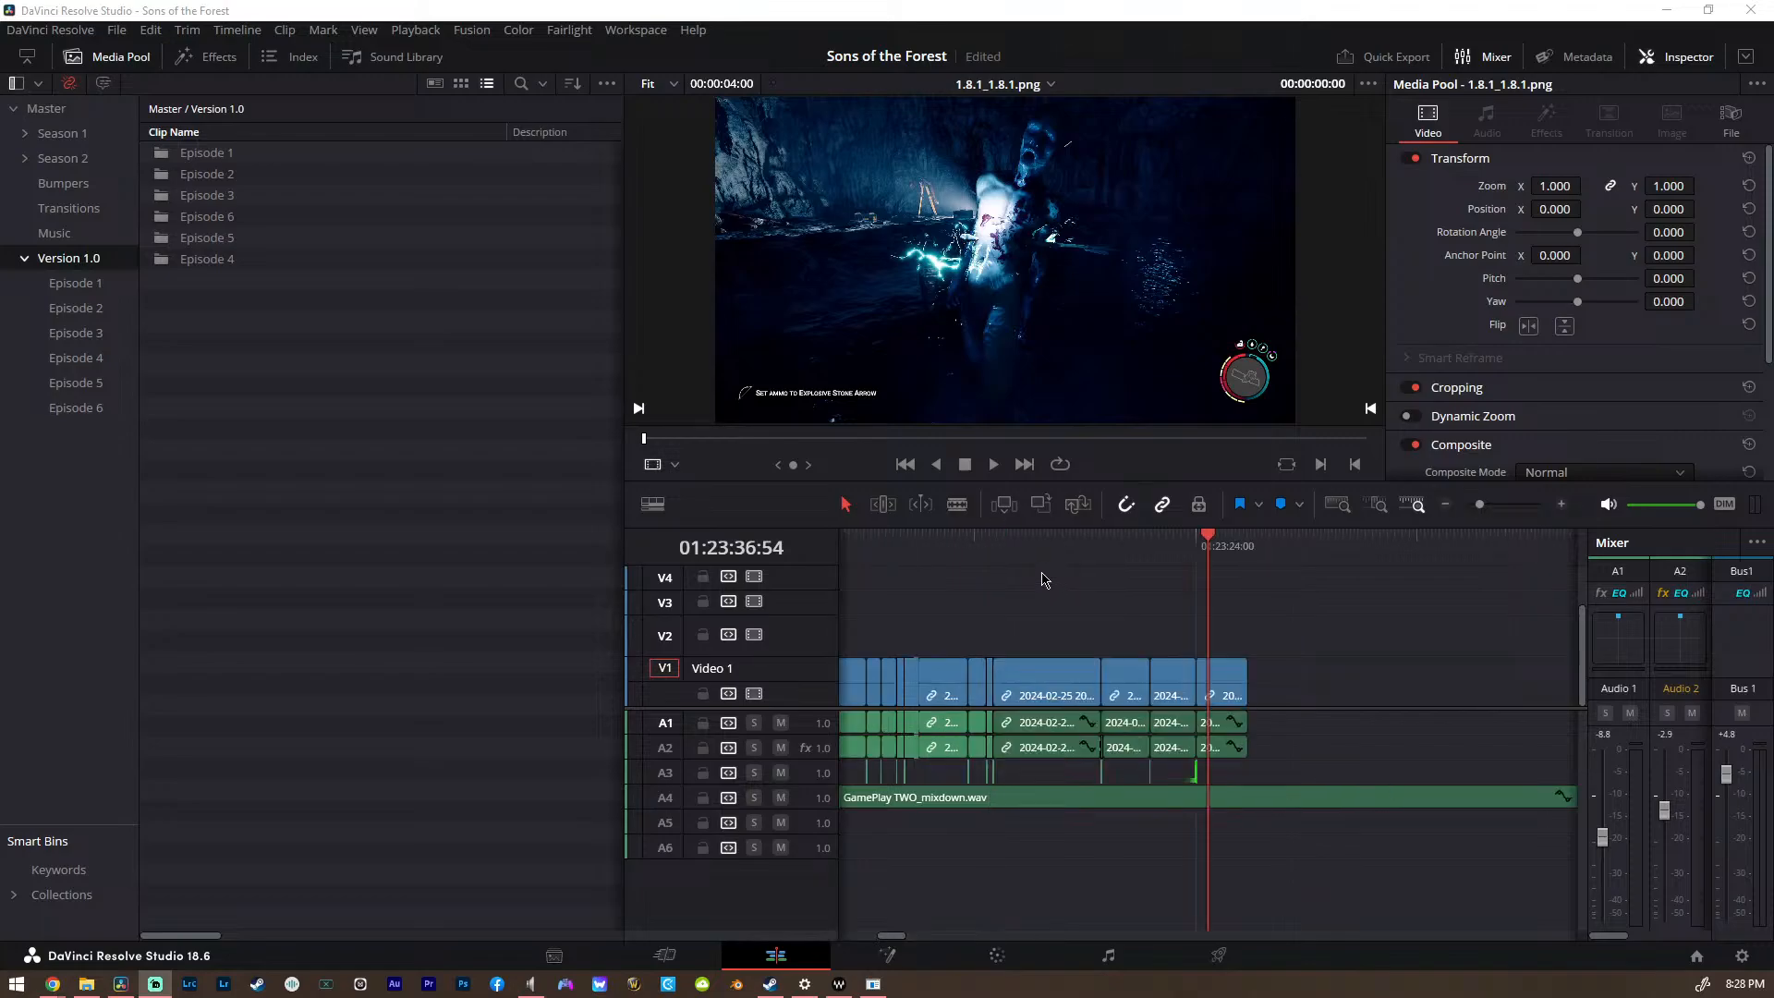
{"action": "scroll", "coordinate": [1176, 606], "scroll_direction": "down", "scroll_amount": 2}
{"action": "scroll", "coordinate": [1173, 607], "scroll_direction": "down", "scroll_amount": 6}
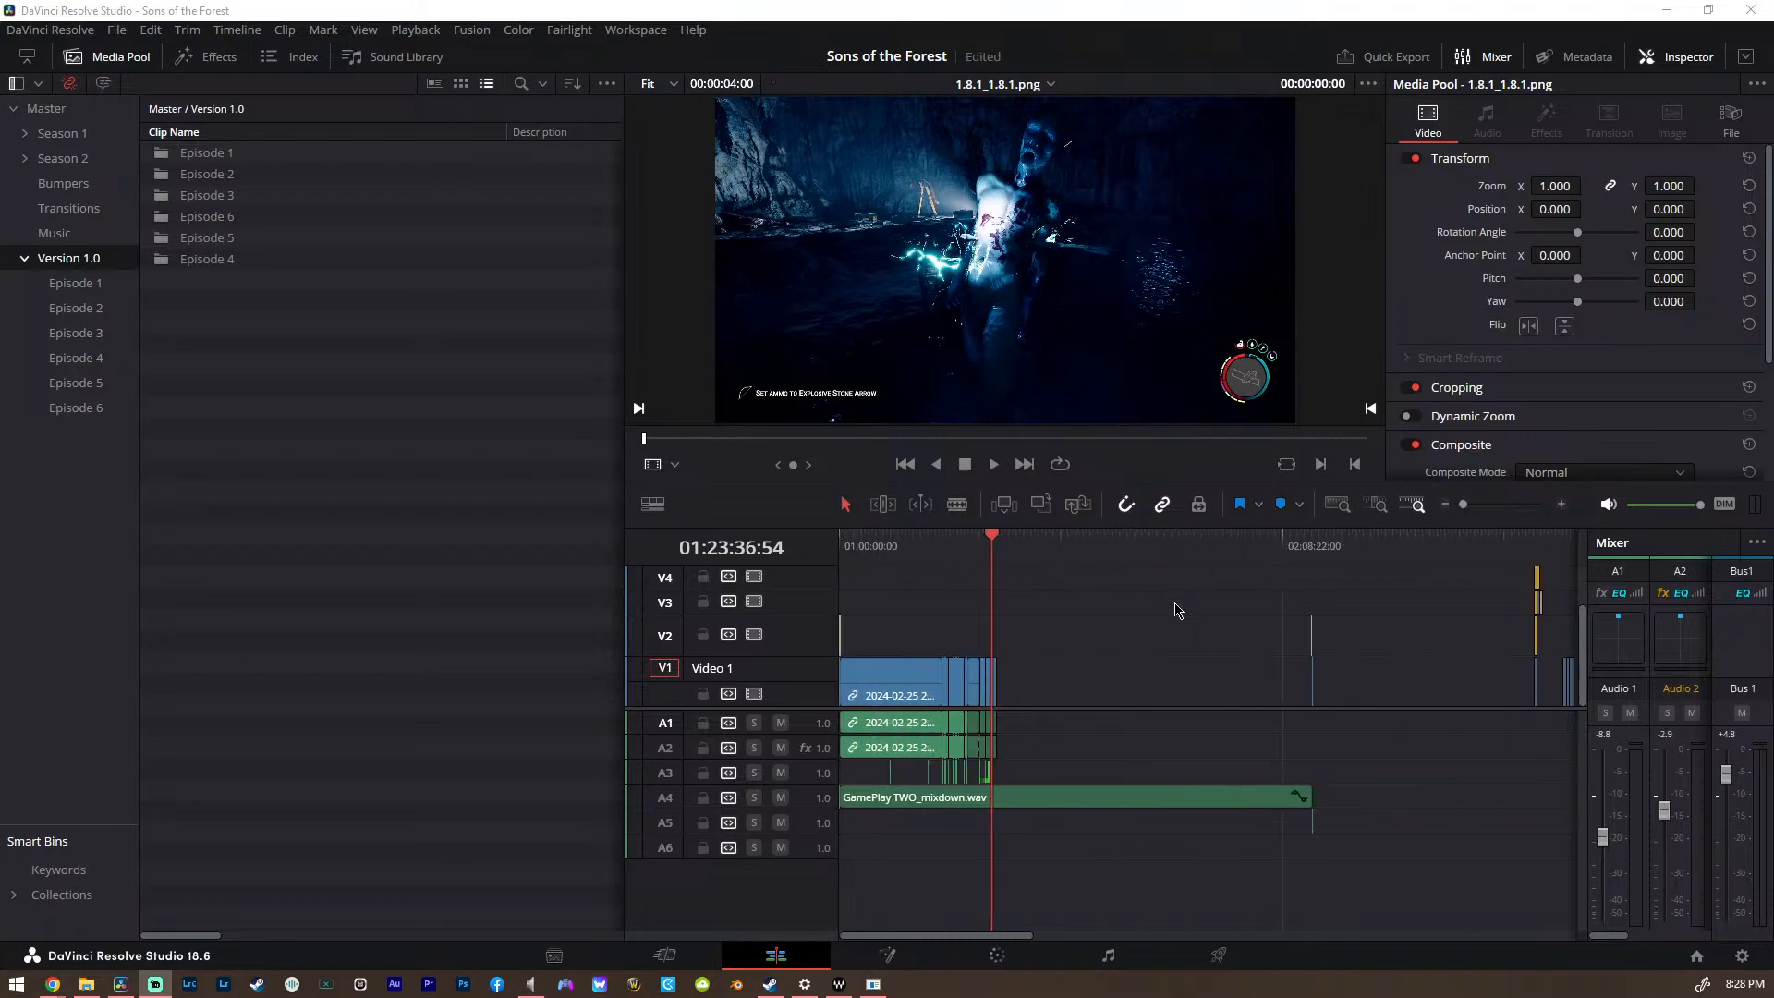
{"action": "scroll", "coordinate": [933, 624], "scroll_direction": "up", "scroll_amount": 2}
{"action": "left_click", "coordinate": [1534, 543]}
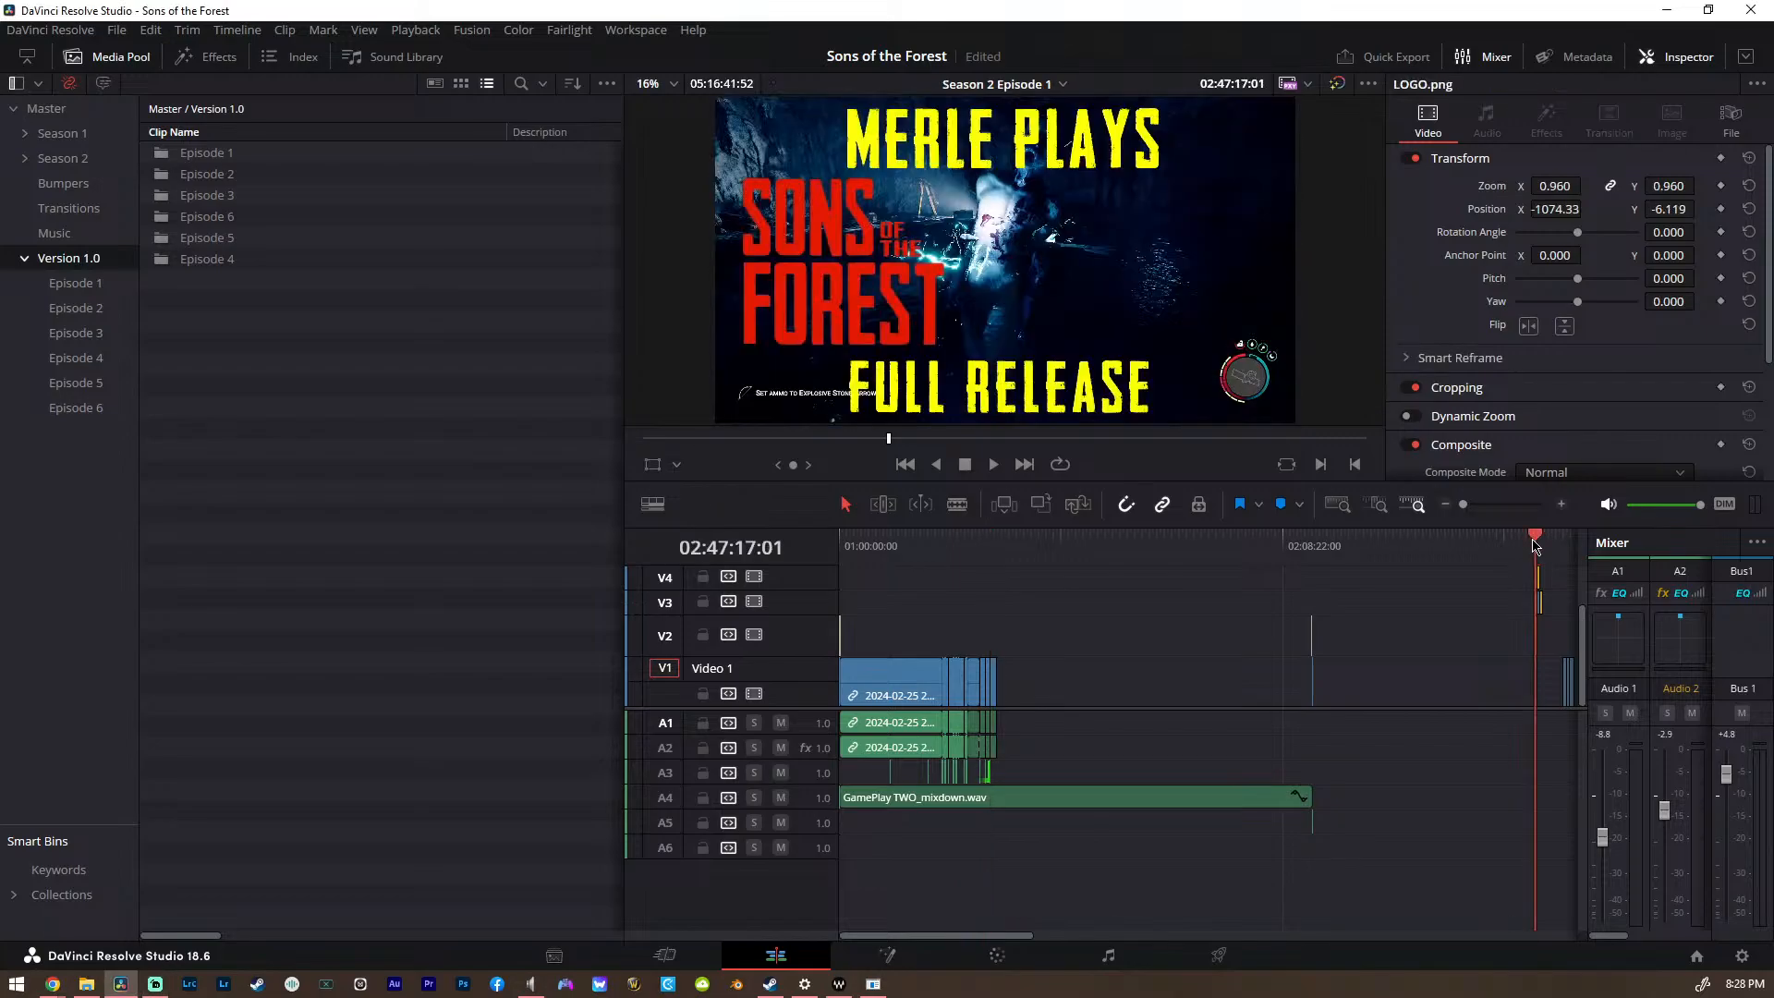
Open the long opening gameplay clip for color grading, skim its footage from 01:07:56:16, and browse the saved gallery stills
{"action": "left_click", "coordinate": [897, 542]}
{"action": "left_click", "coordinate": [915, 673]}
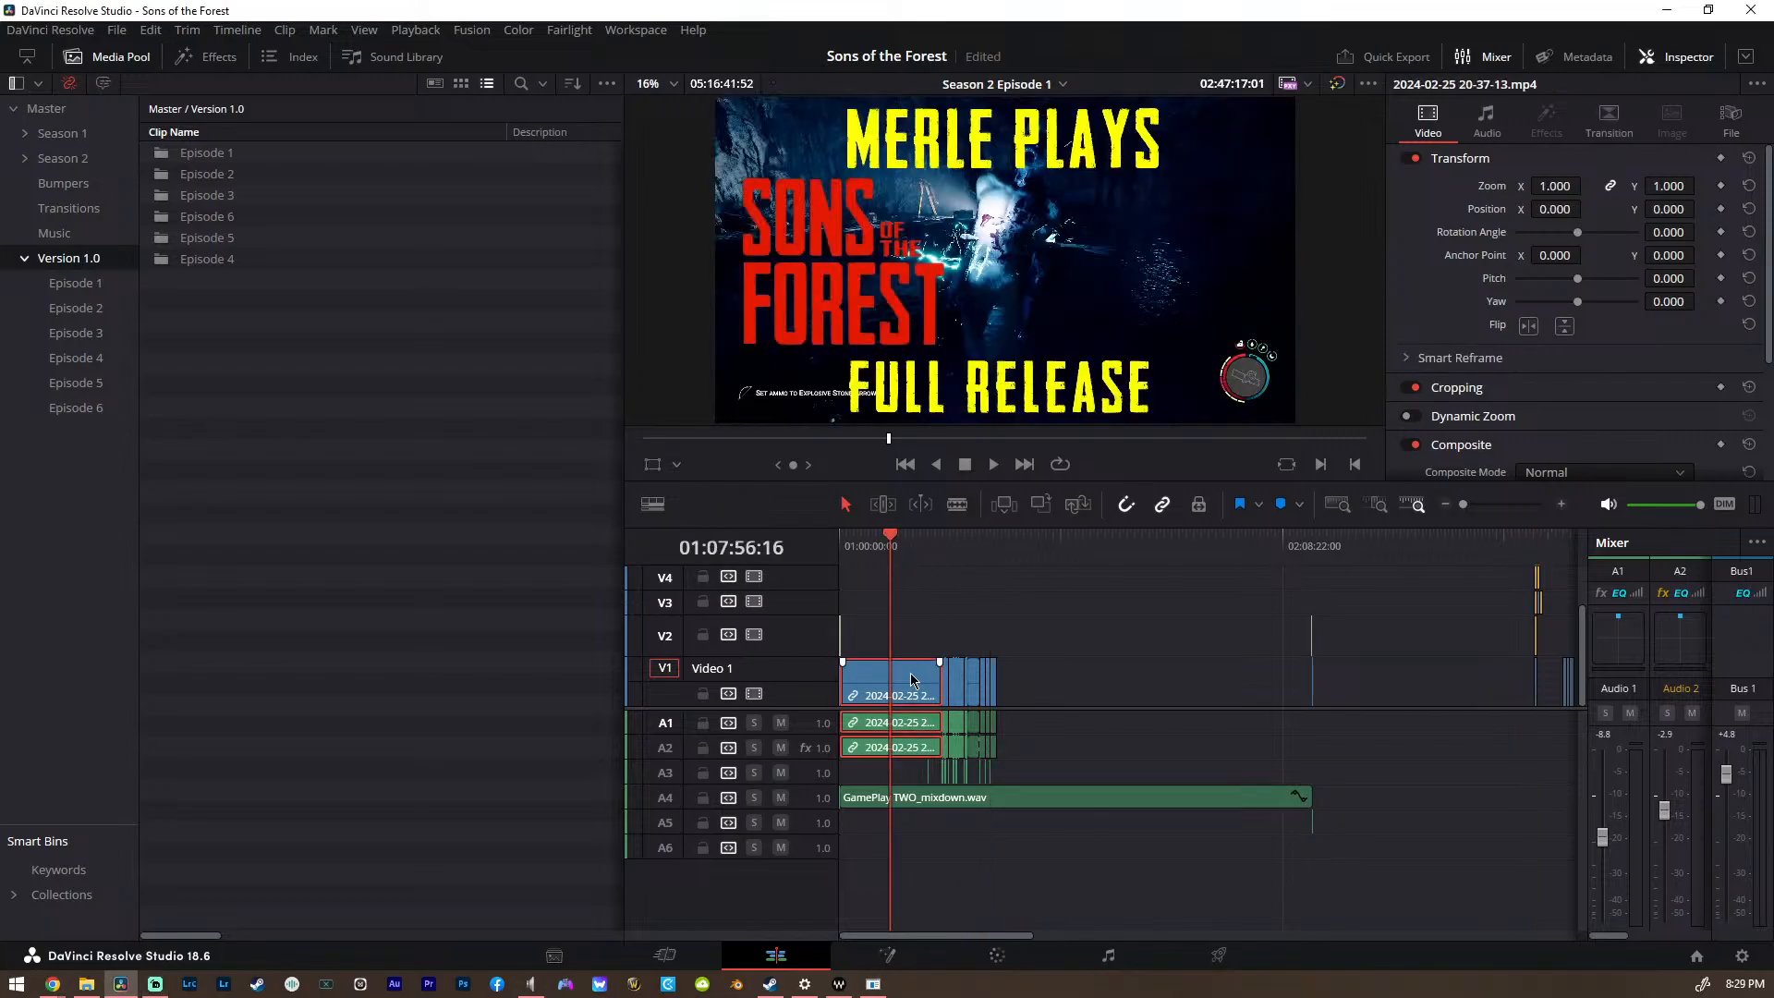
{"action": "left_click", "coordinate": [999, 958]}
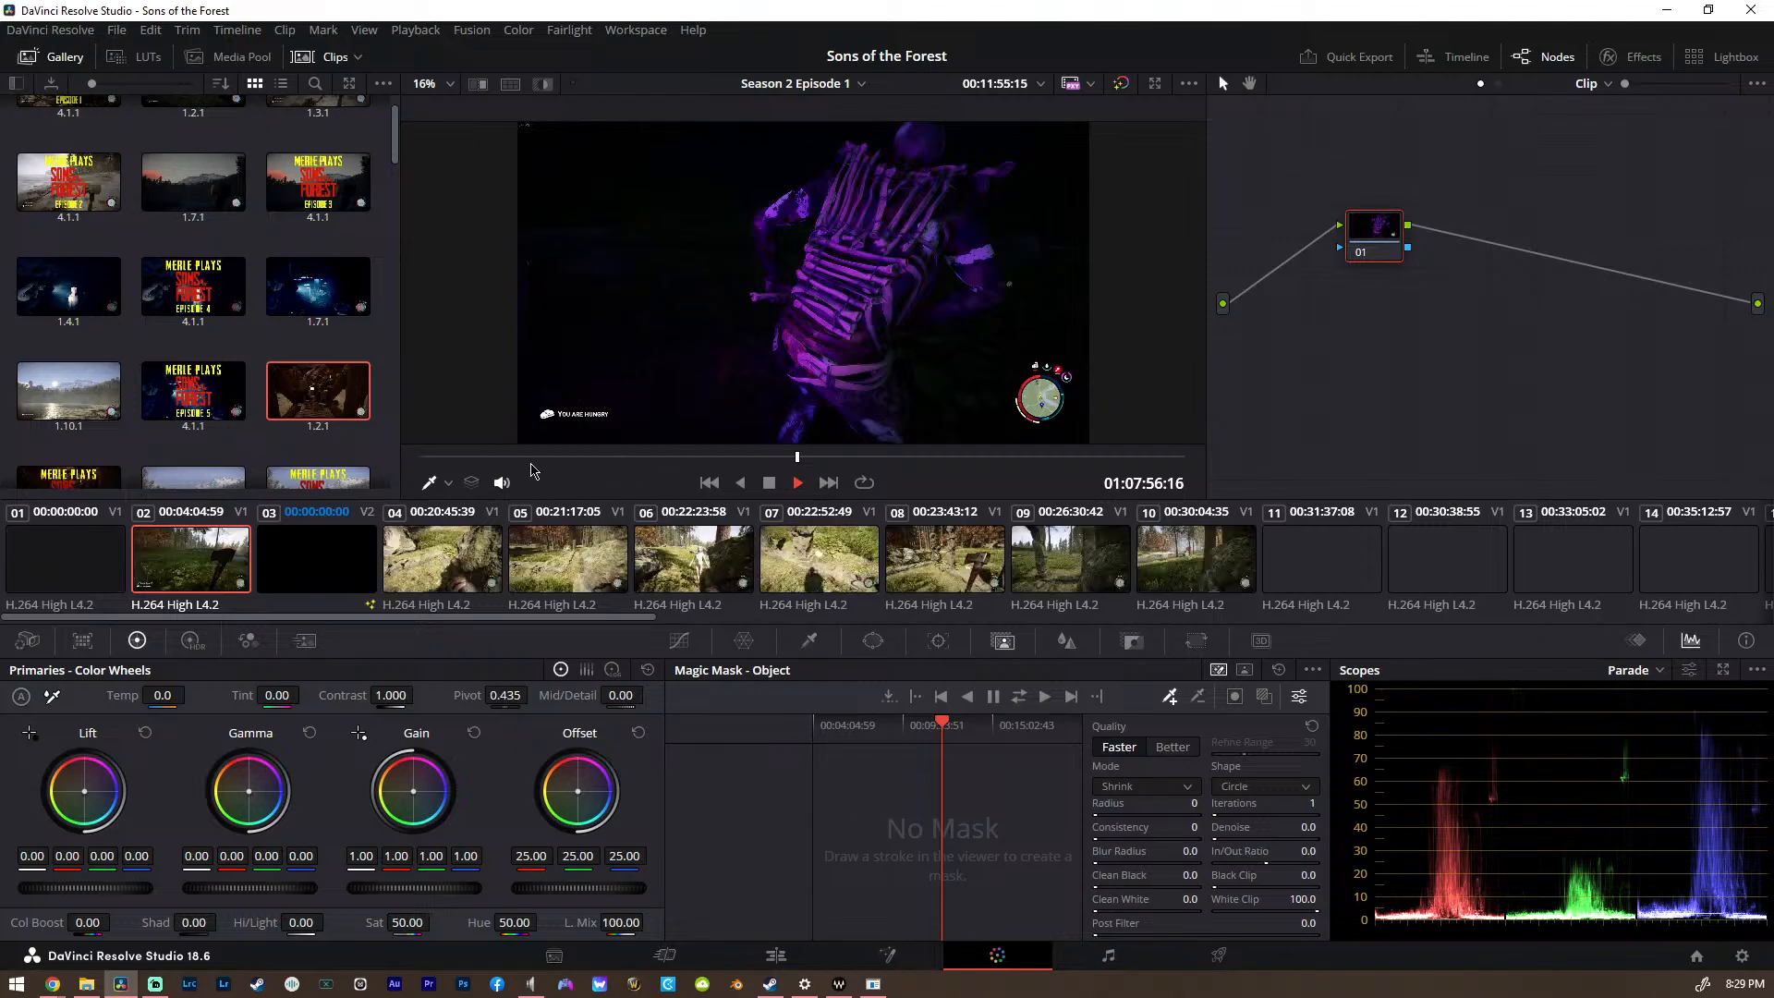
{"action": "left_click", "coordinate": [798, 481]}
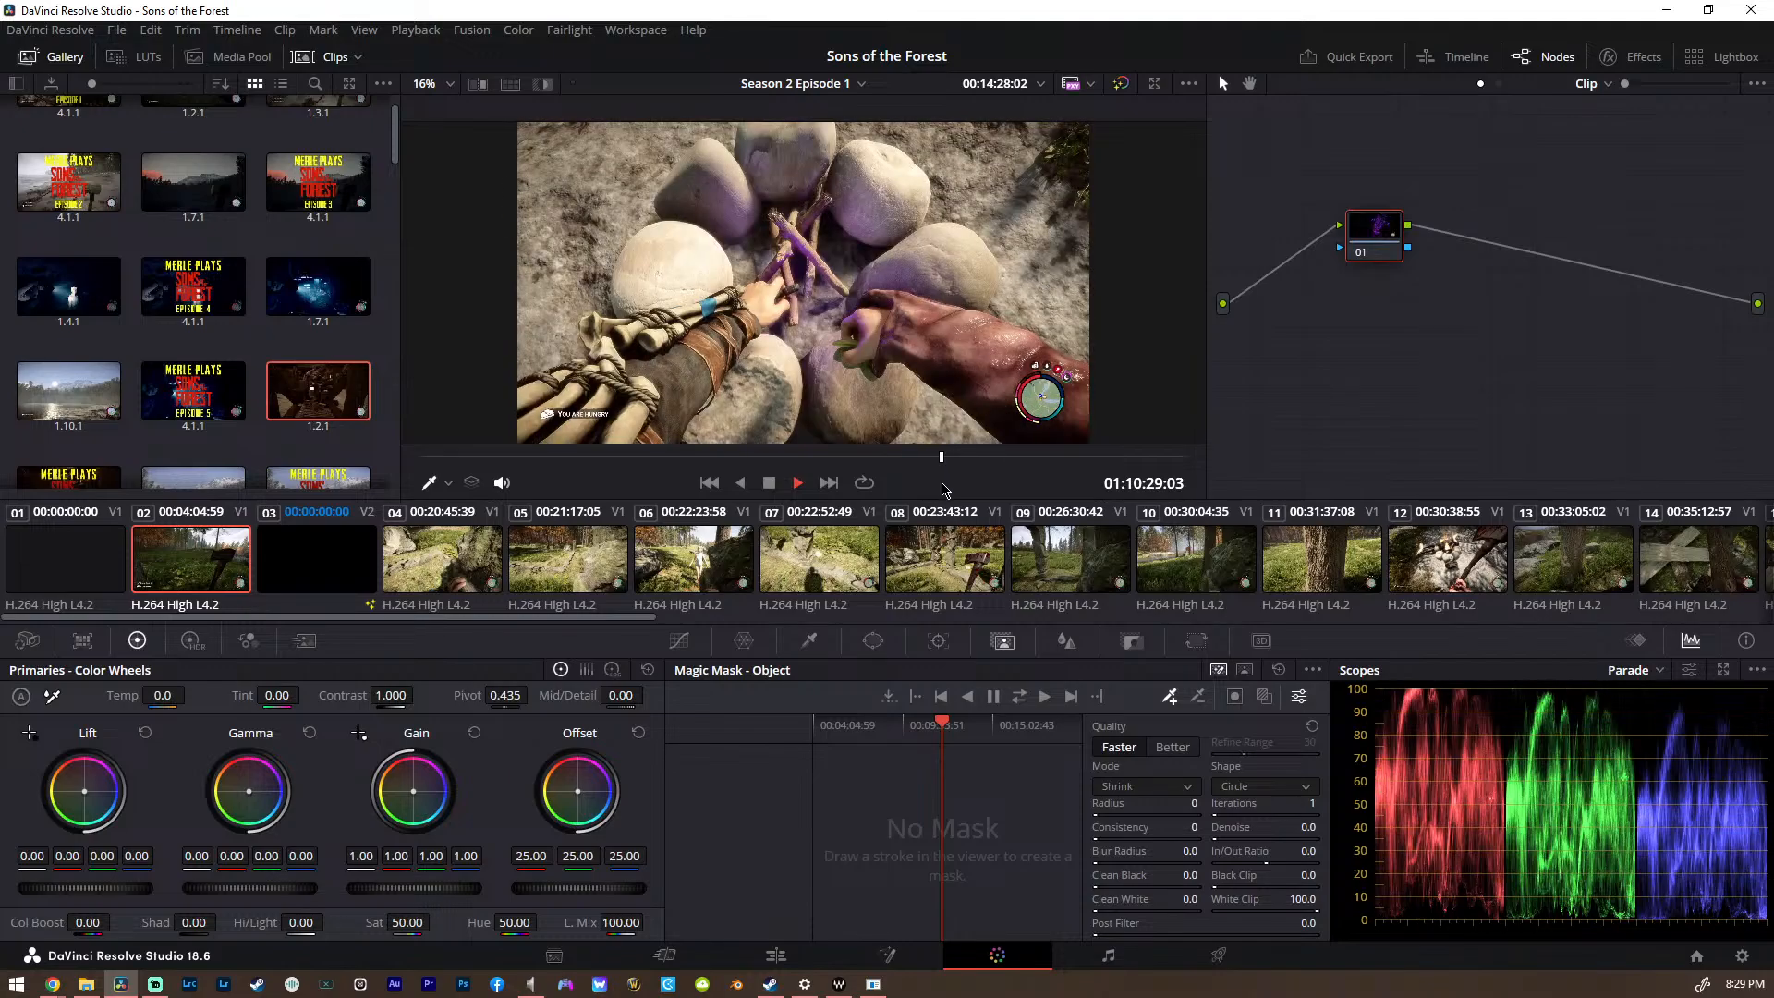
{"action": "scroll", "coordinate": [108, 289], "scroll_direction": "down", "scroll_amount": 10}
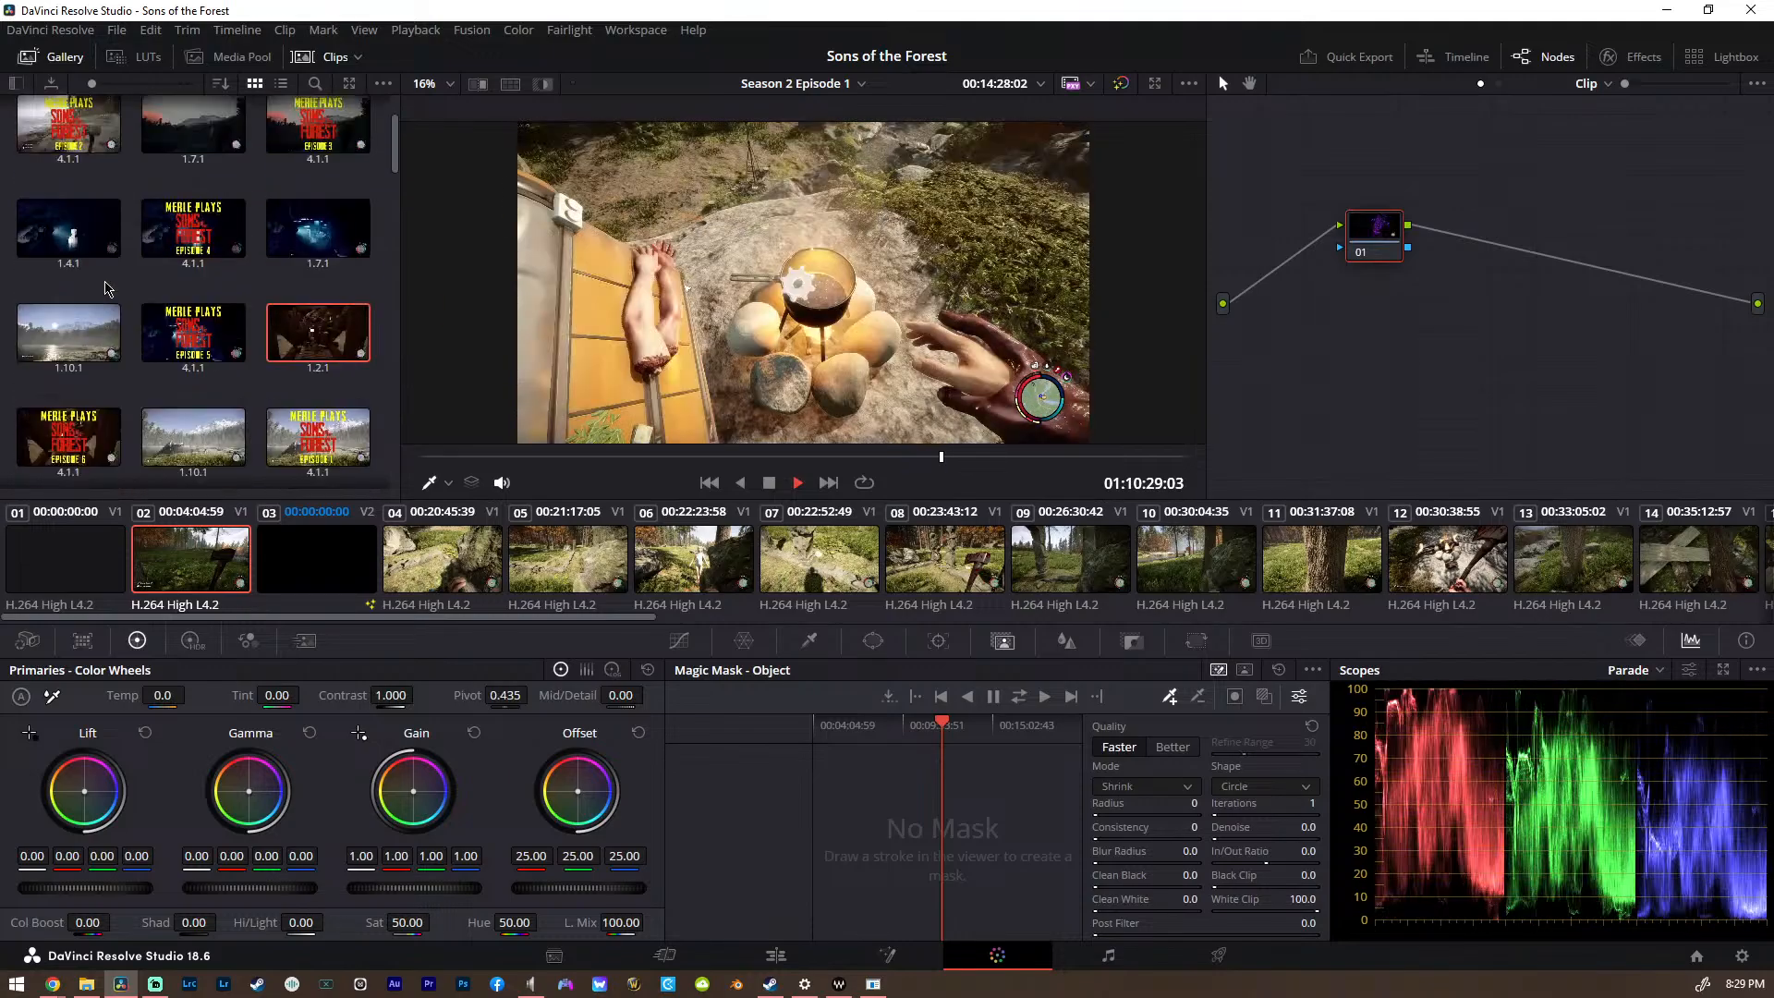
{"action": "scroll", "coordinate": [108, 289], "scroll_direction": "down", "scroll_amount": 8}
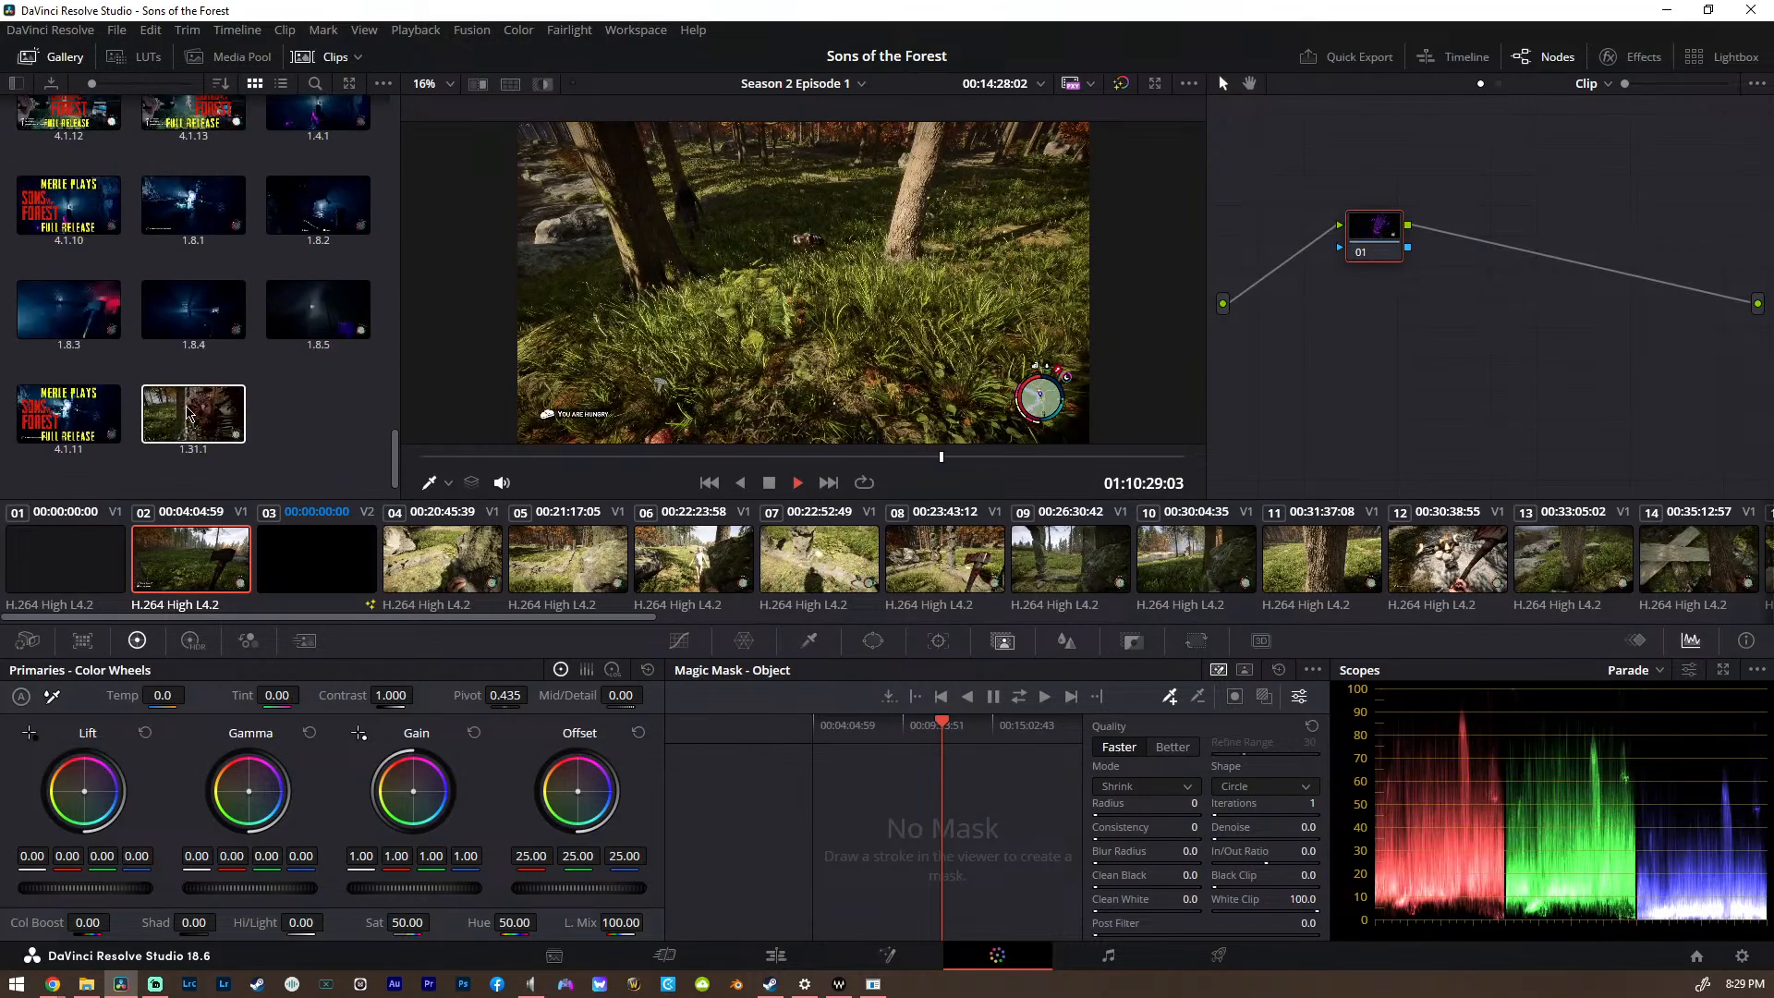
Grab a still of the gameplay frame at 01:10:56:46, check the new still's options, and return to the editing timeline
{"action": "right_click", "coordinate": [731, 336]}
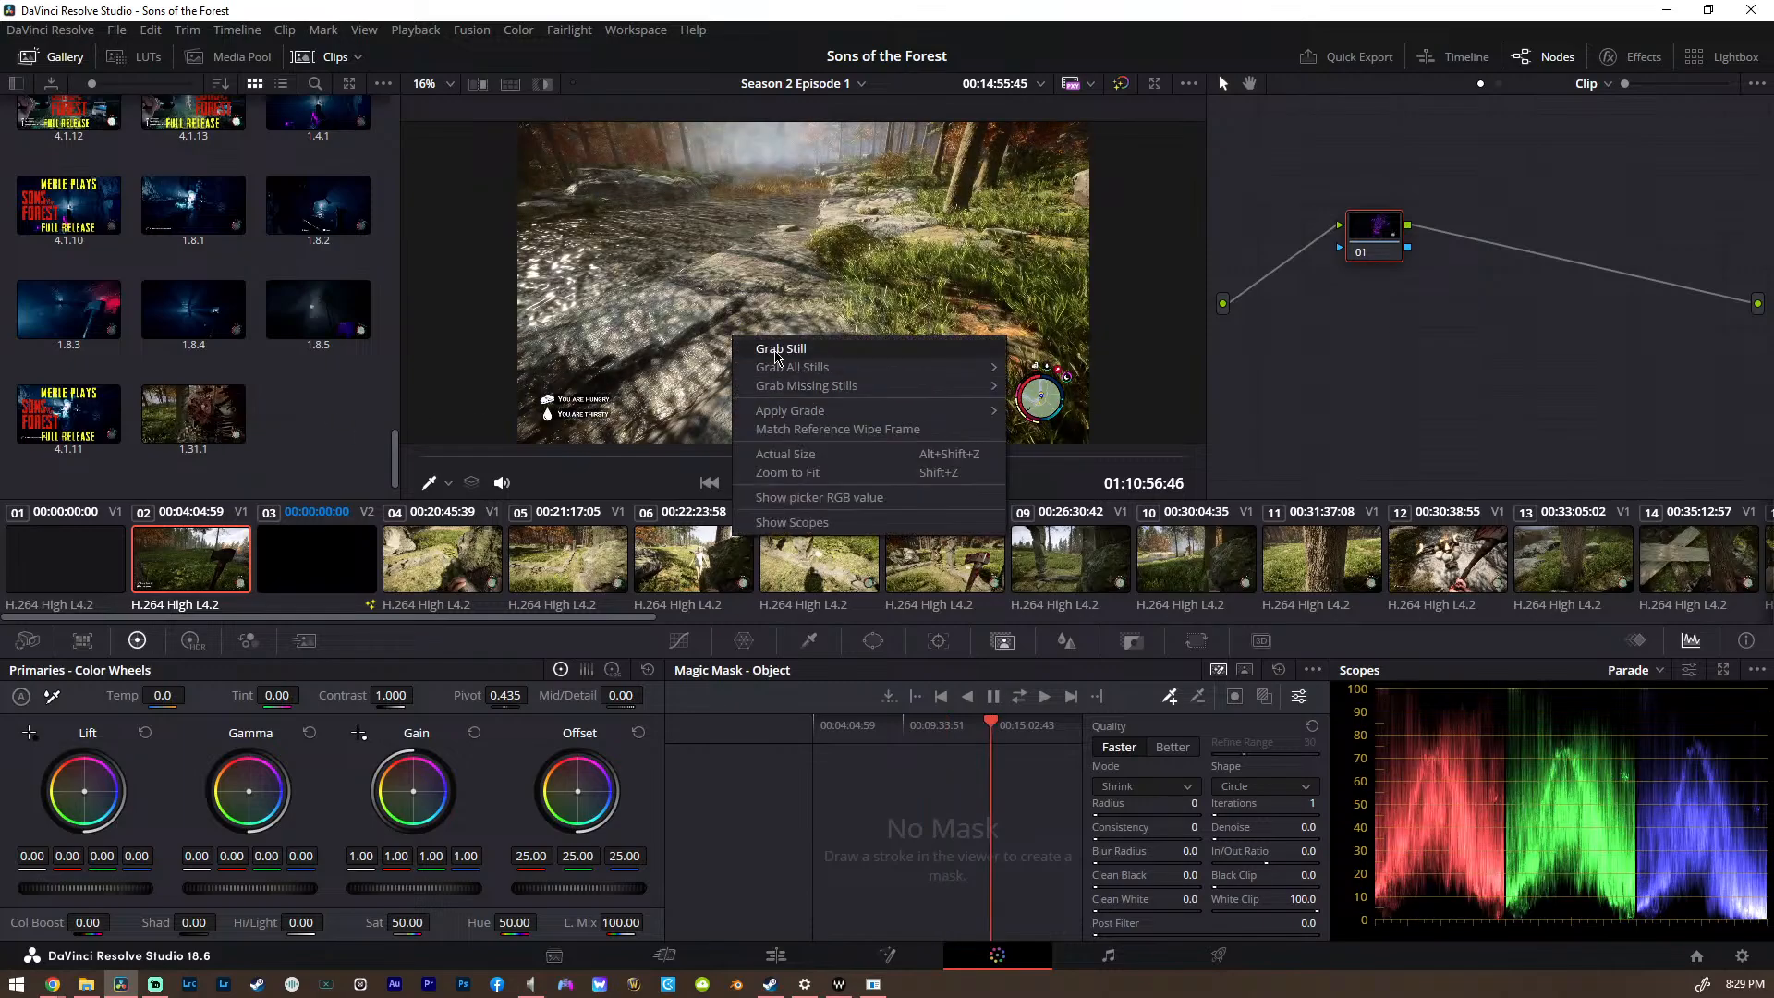
{"action": "left_click", "coordinate": [780, 349]}
{"action": "right_click", "coordinate": [326, 415]}
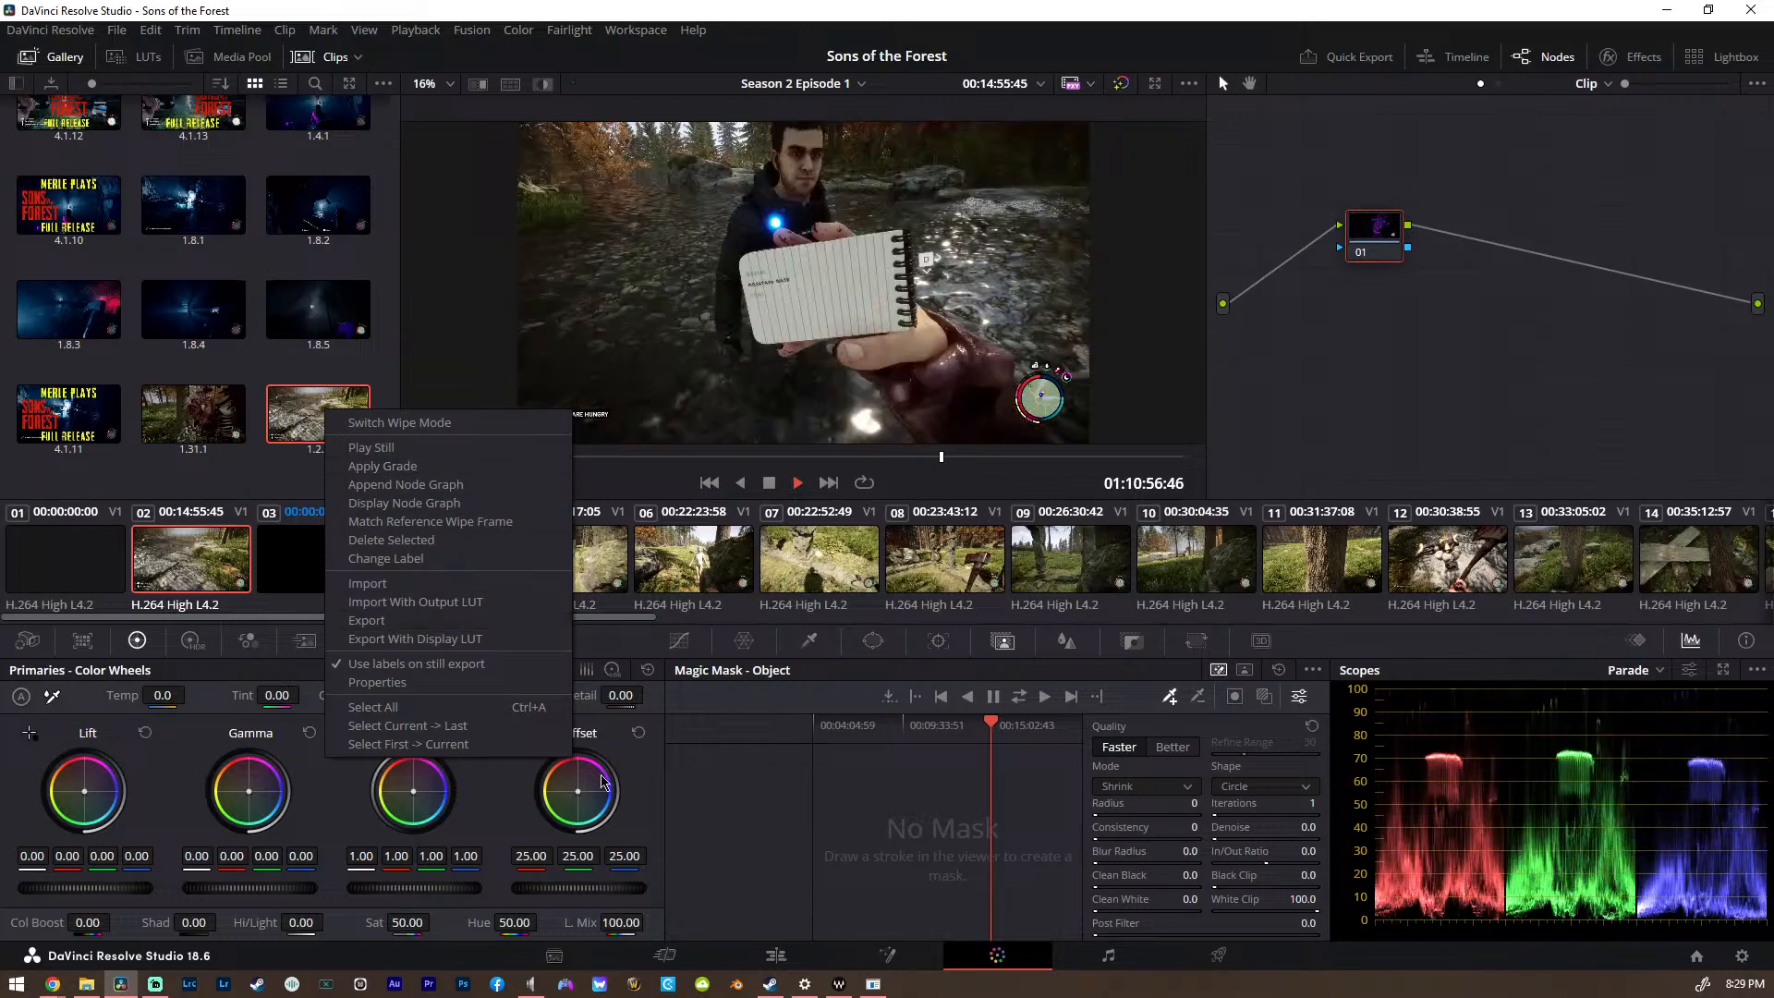
{"action": "left_click", "coordinate": [776, 954]}
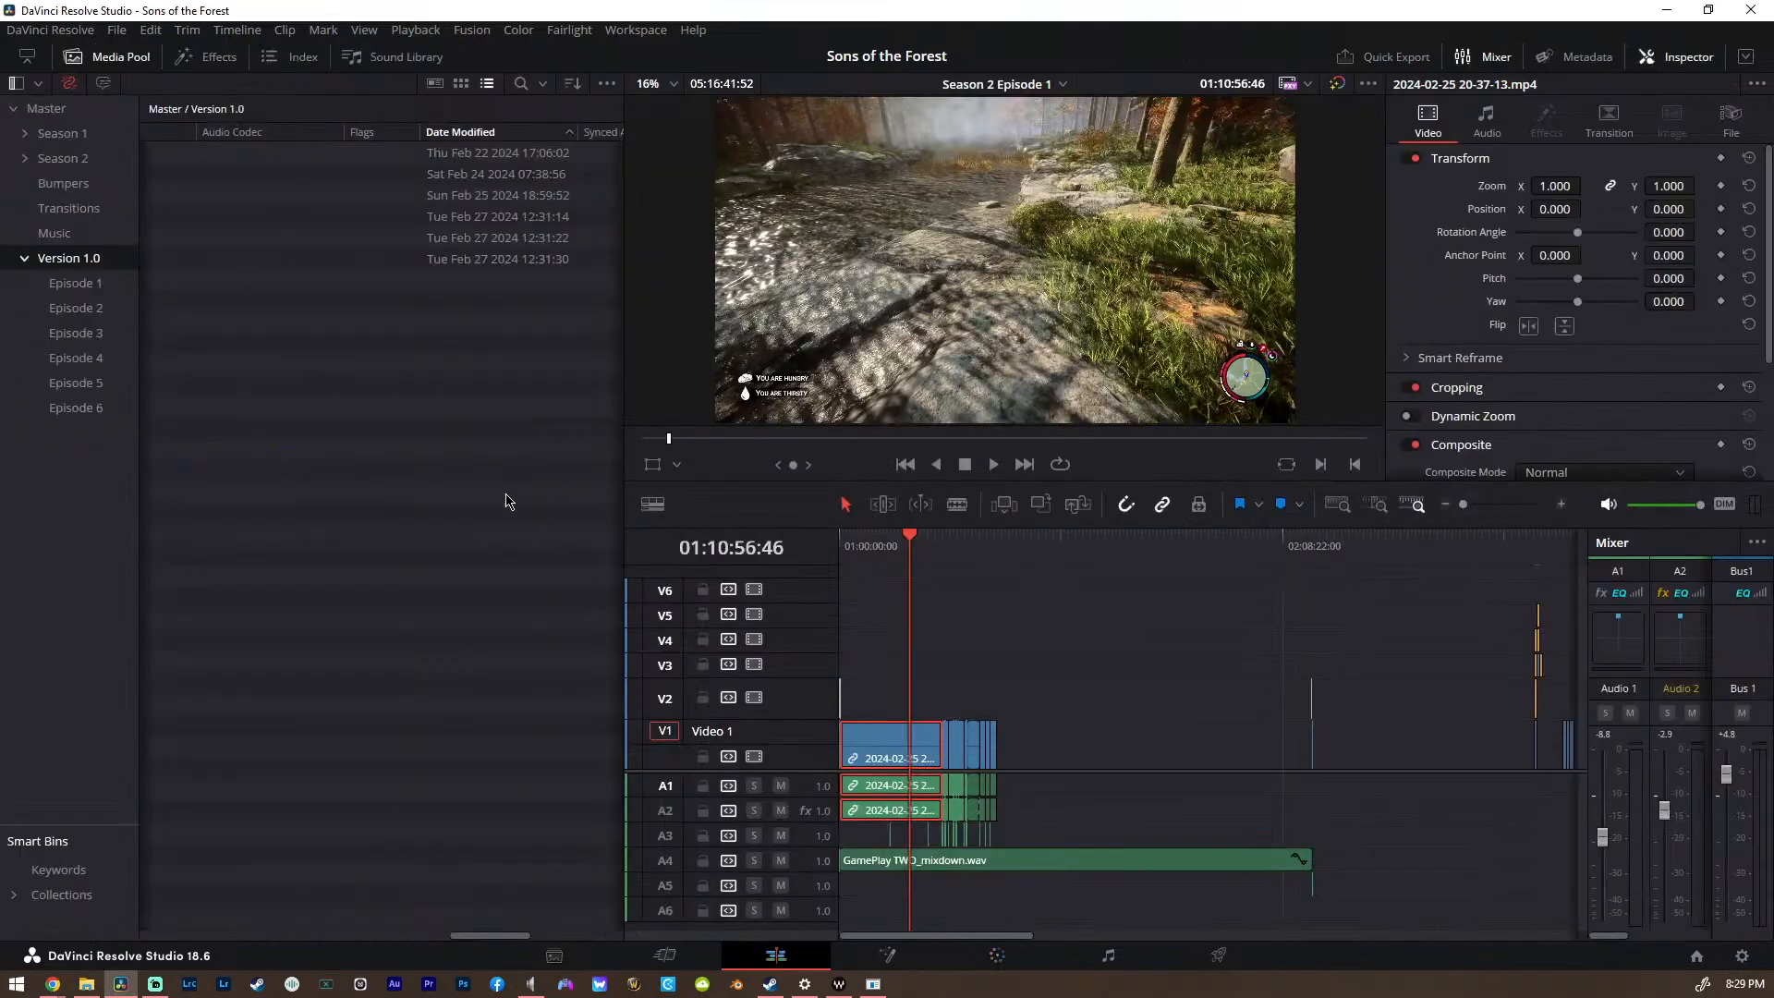
View the Episode 1 bin's clips and preview the images 2.JPG and 1.12.1_1.12.1.png
{"action": "left_click", "coordinate": [76, 283]}
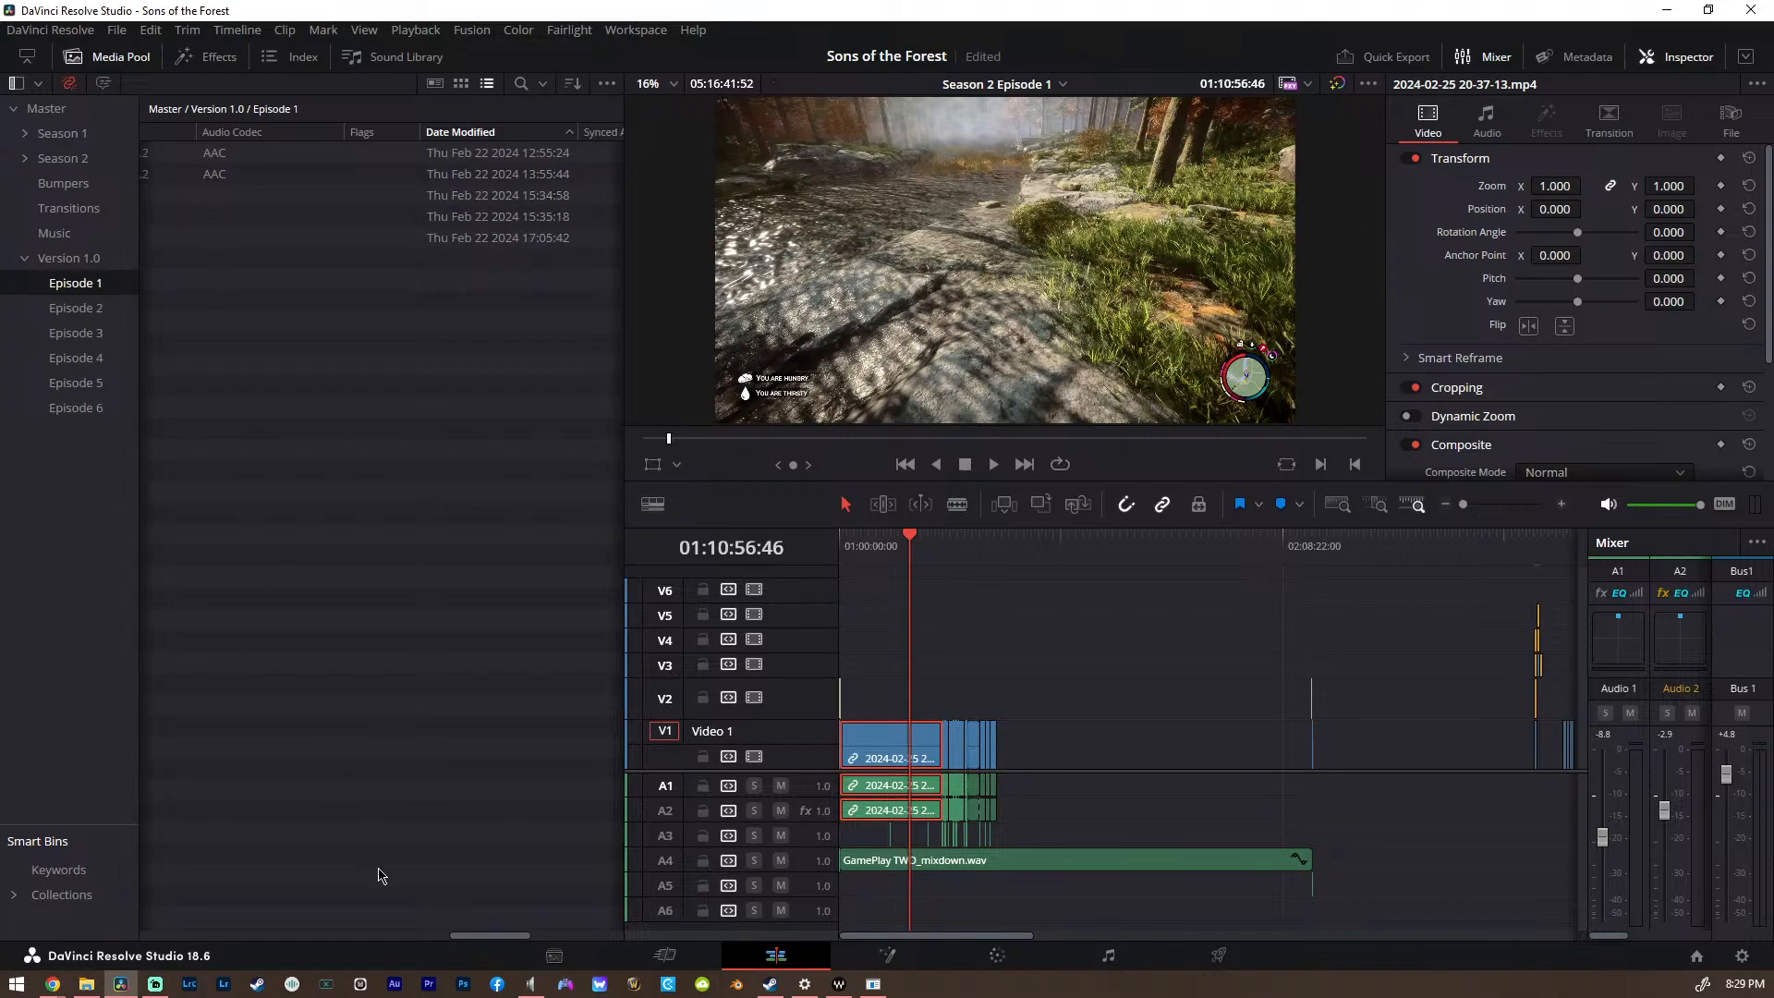
{"action": "left_click_drag", "start_coordinate": [488, 935], "coordinate": [151, 902]}
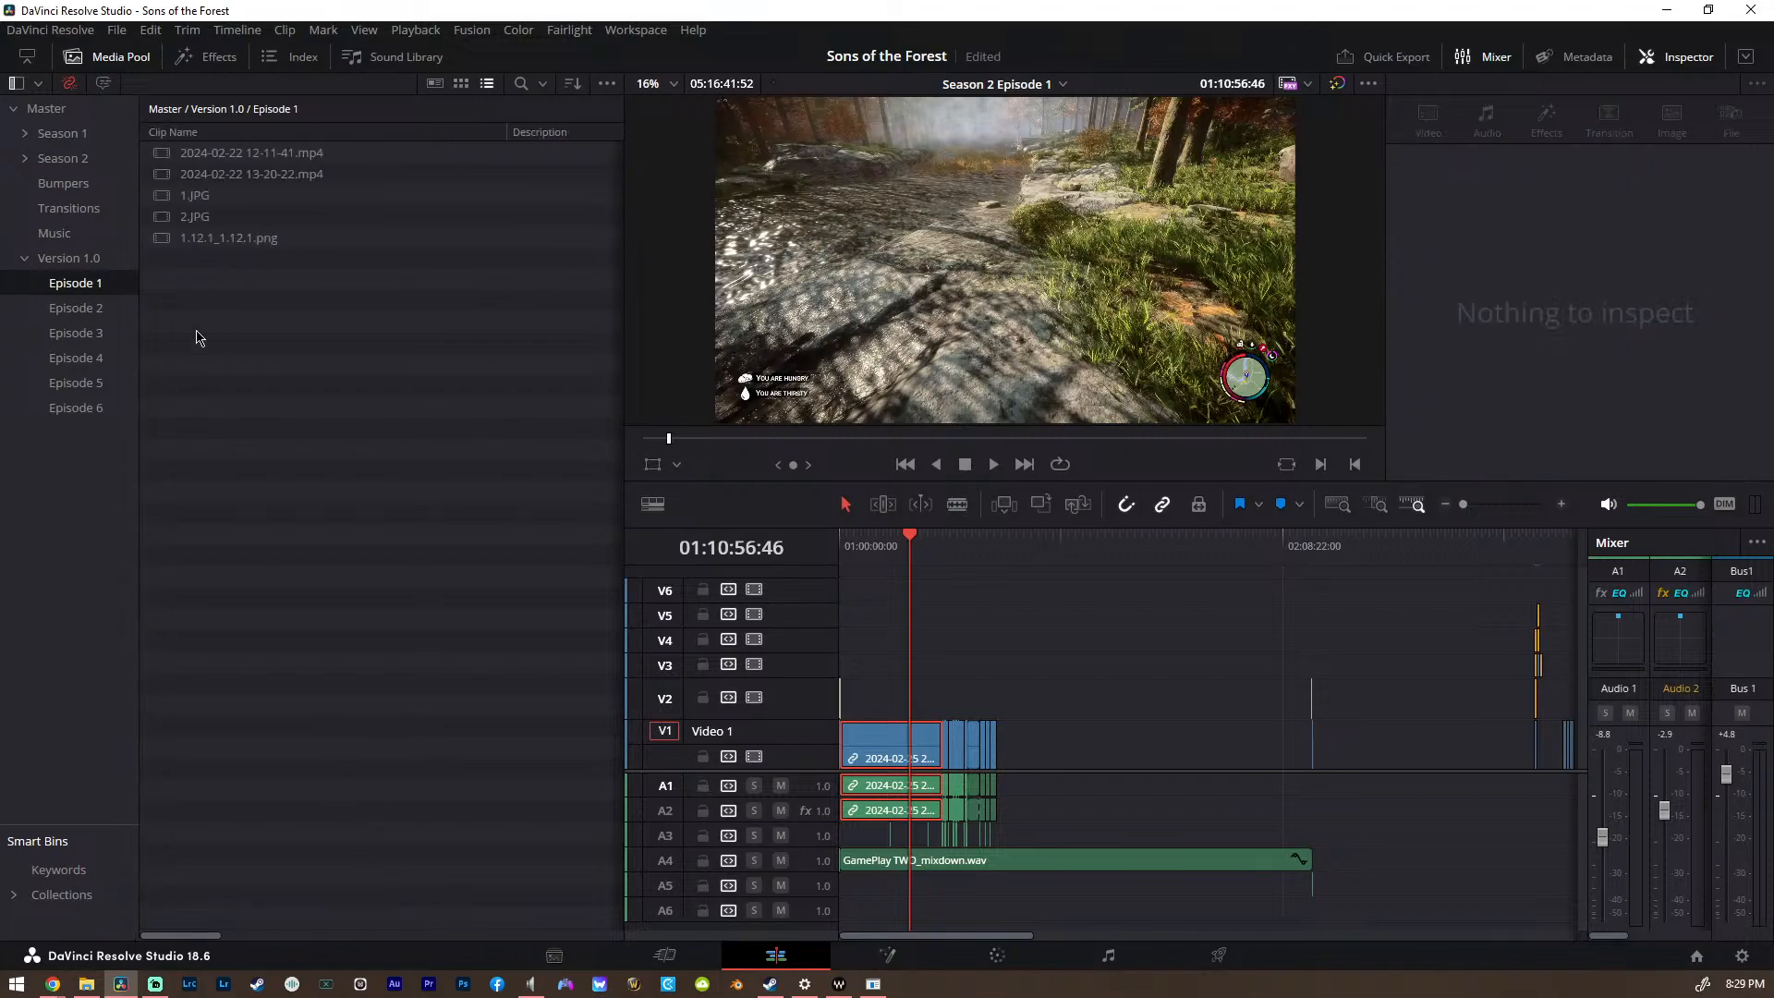
{"action": "double_click", "coordinate": [196, 222]}
{"action": "left_click", "coordinate": [196, 202]}
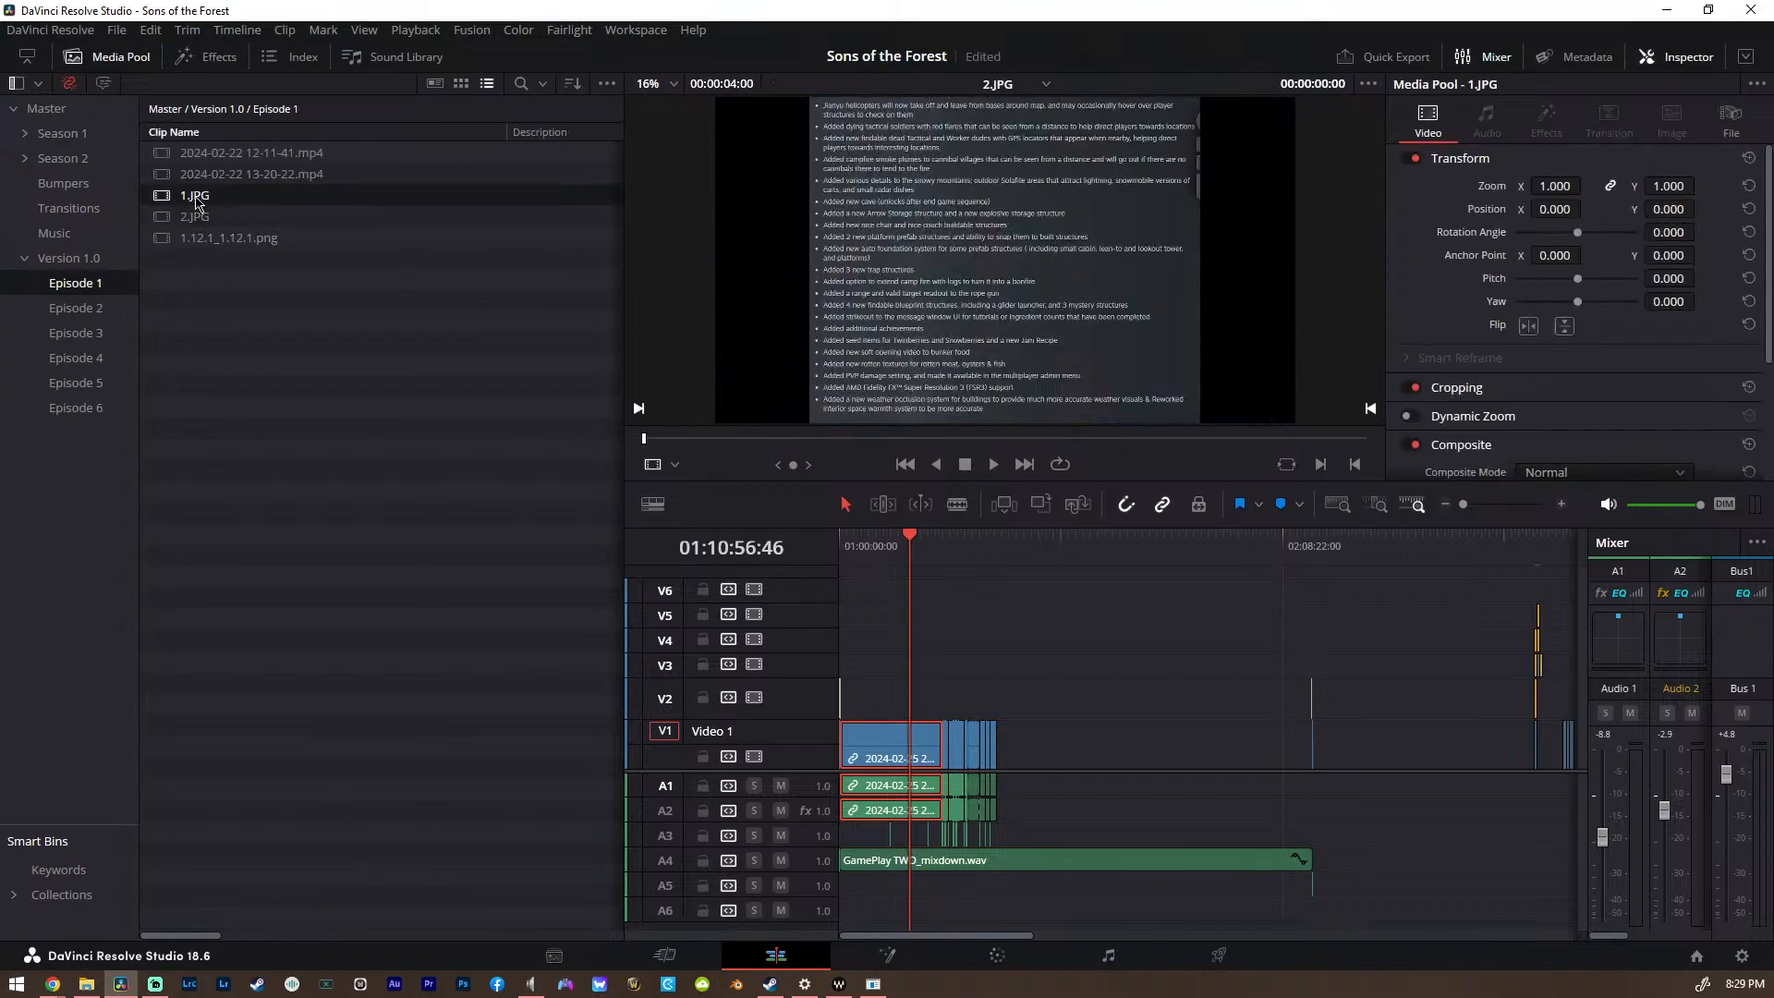
{"action": "double_click", "coordinate": [231, 239]}
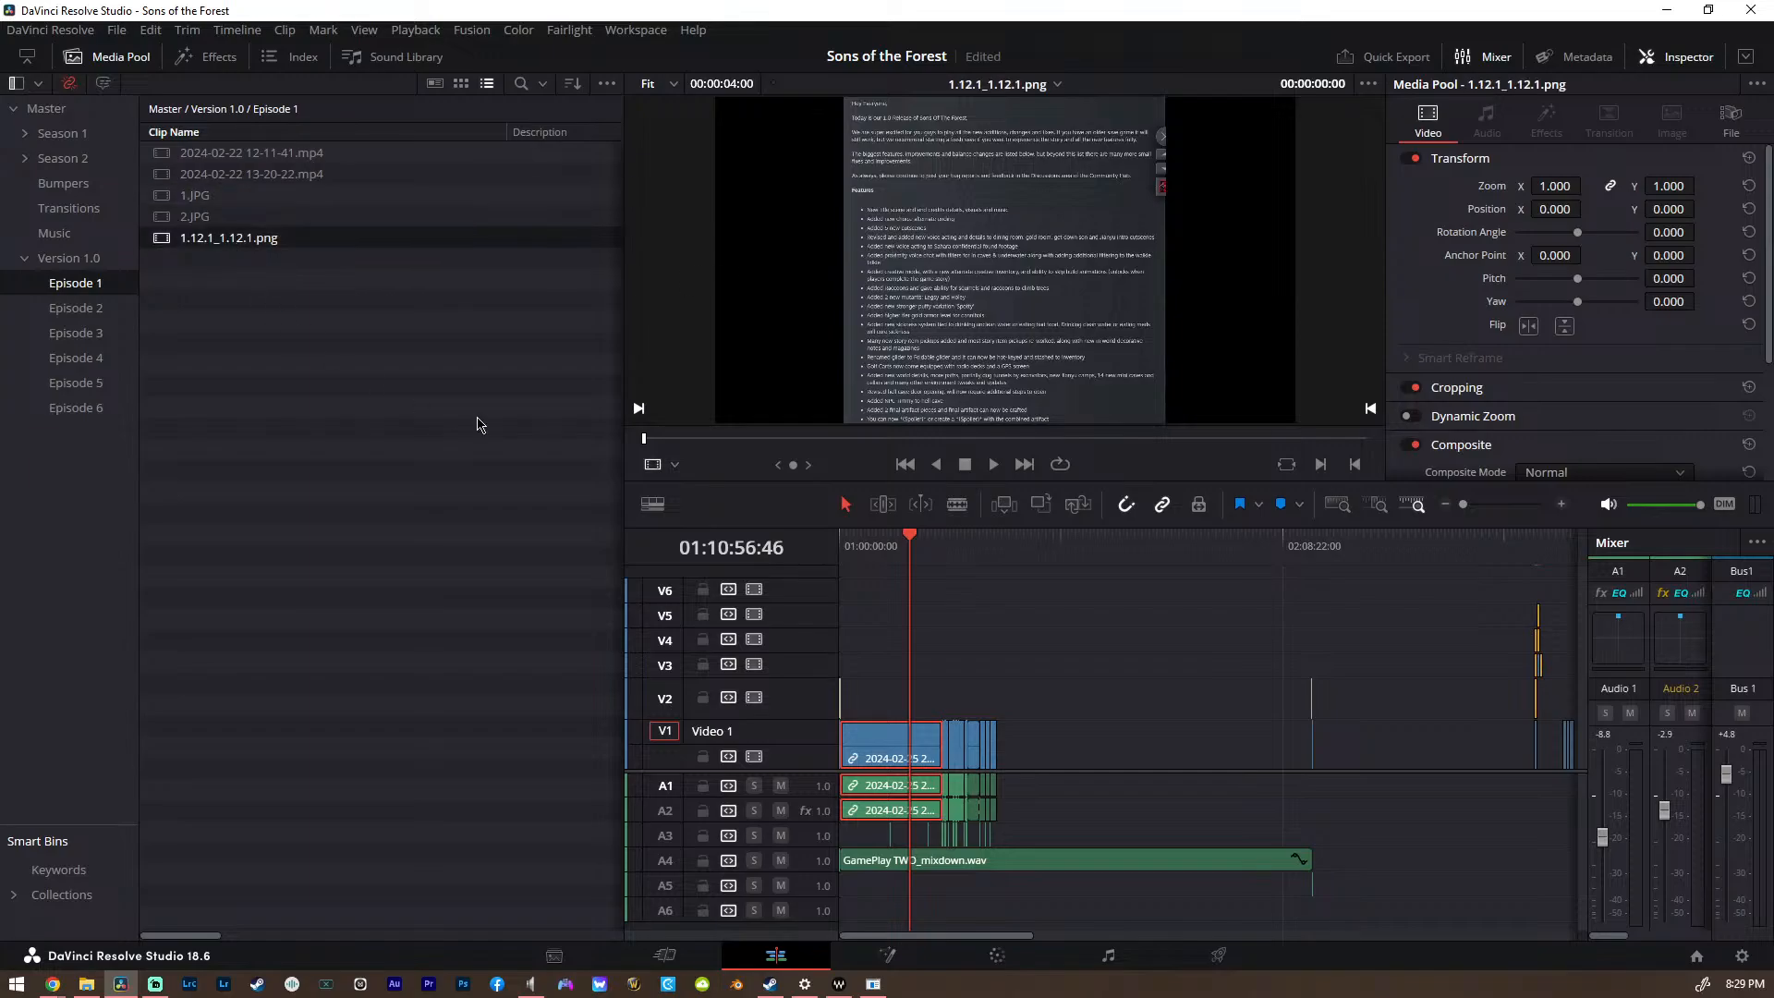
{"action": "left_click", "coordinate": [221, 290]}
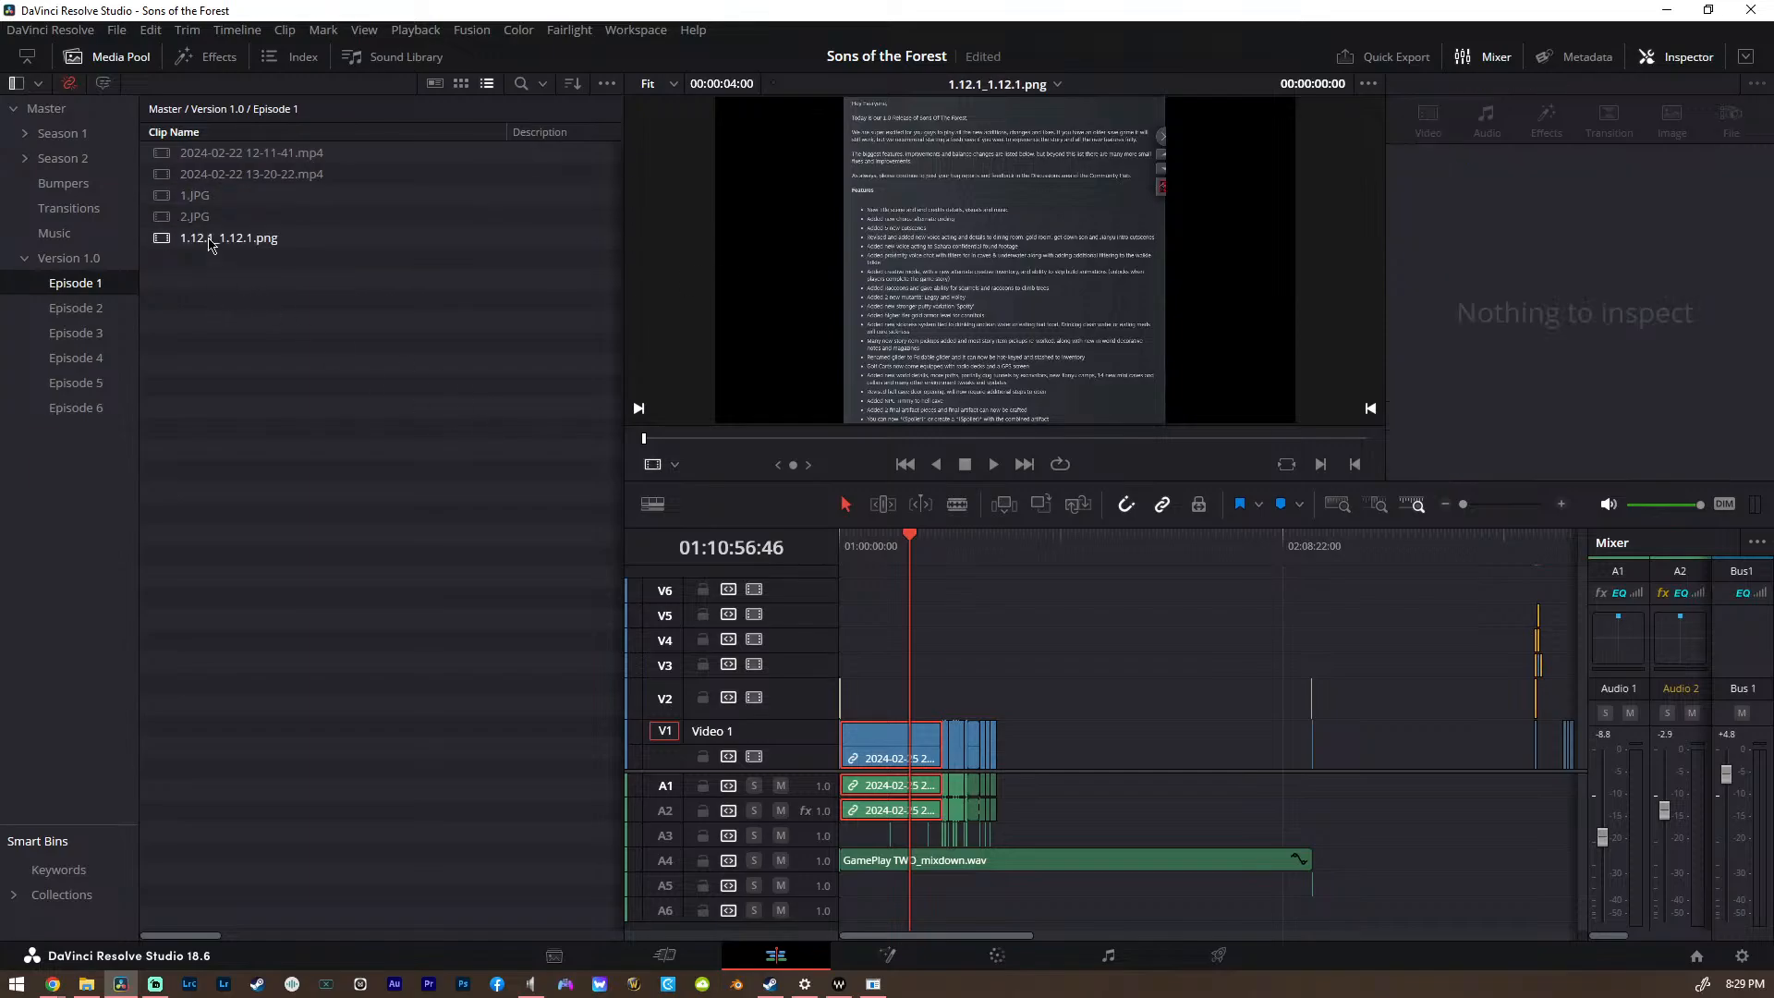
{"action": "double_click", "coordinate": [210, 238]}
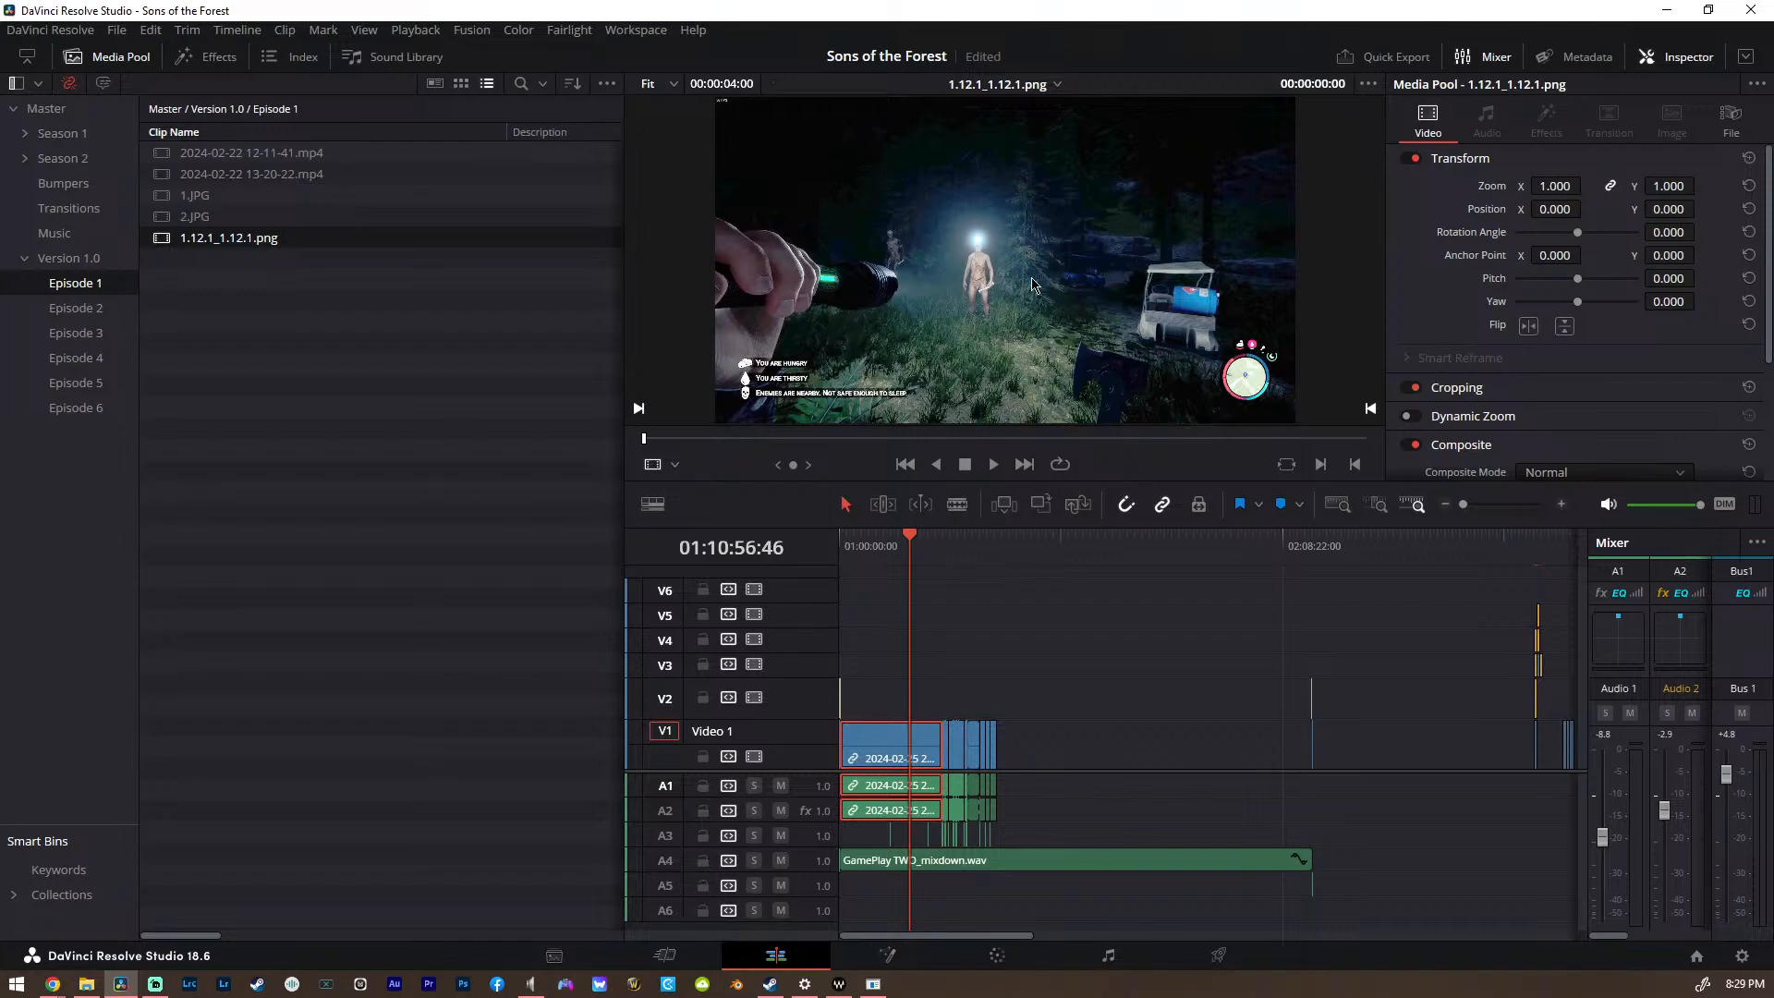
Examine the layers of the thumbnail composition around 02:47:25:24, selecting its background image 1.8.1_1.8.1.png
{"action": "left_click", "coordinate": [1534, 549]}
{"action": "scroll", "coordinate": [1535, 551], "scroll_direction": "up", "scroll_amount": 10}
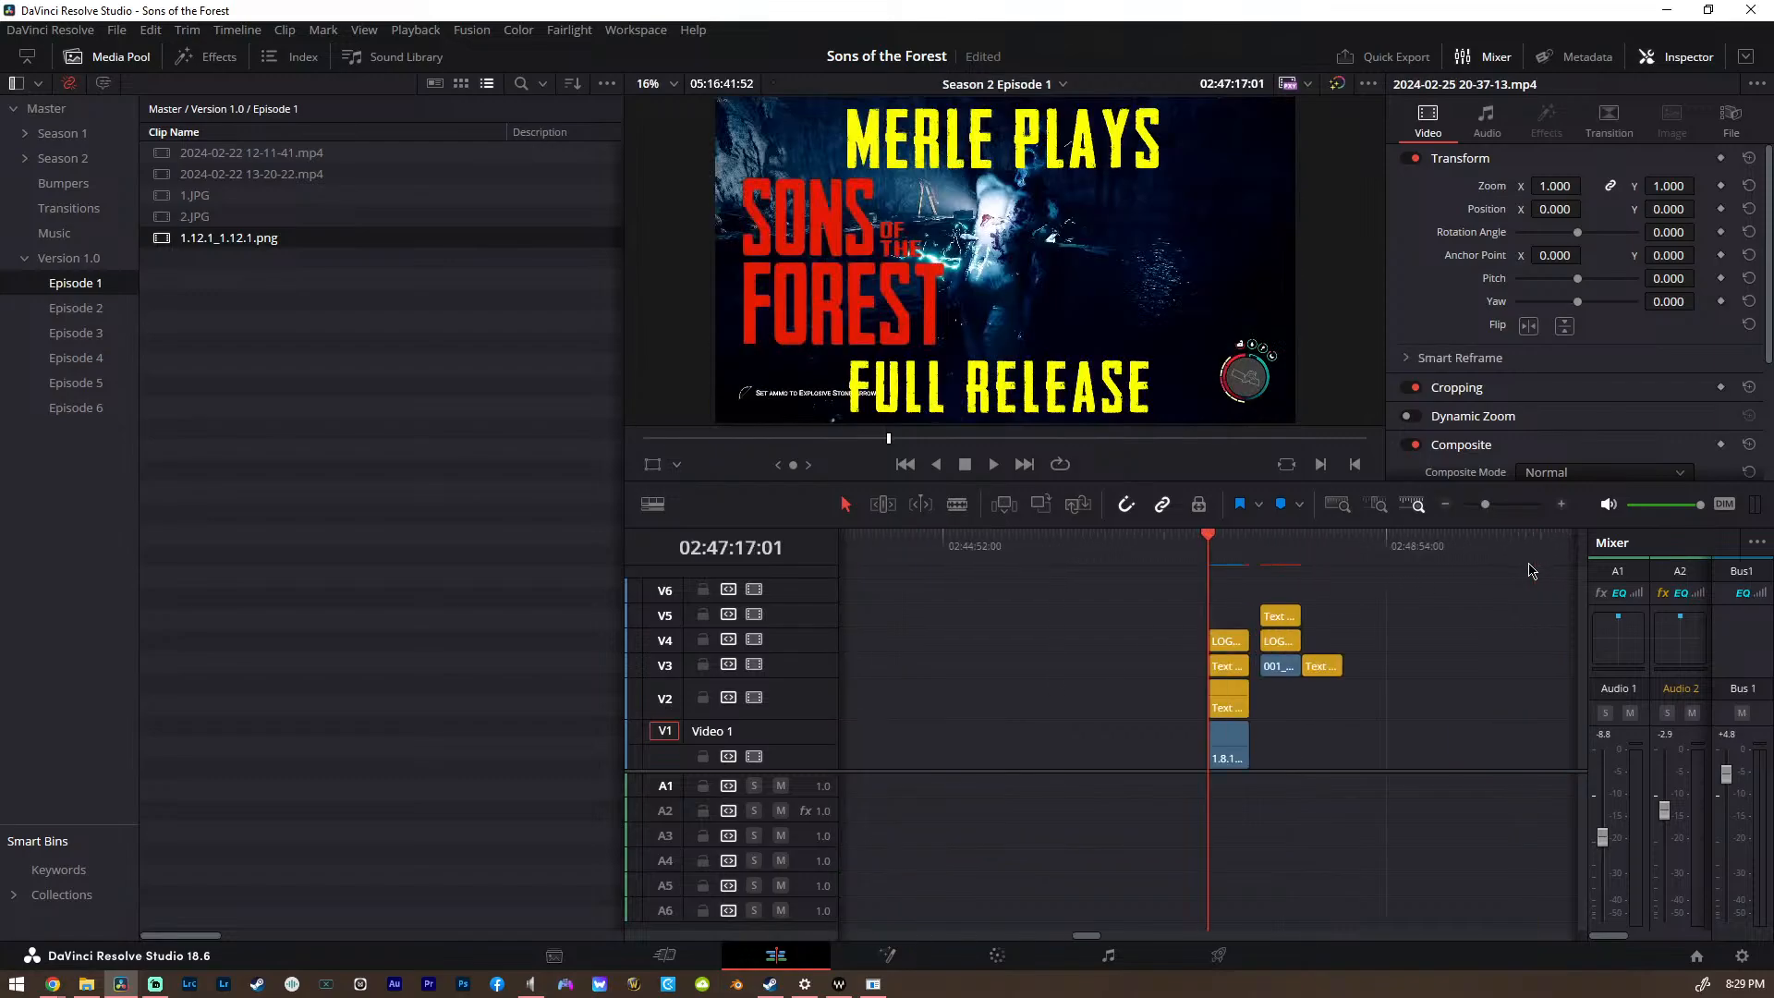
{"action": "left_click", "coordinate": [1305, 544]}
{"action": "left_click_drag", "start_coordinate": [1266, 728], "coordinate": [1292, 757]}
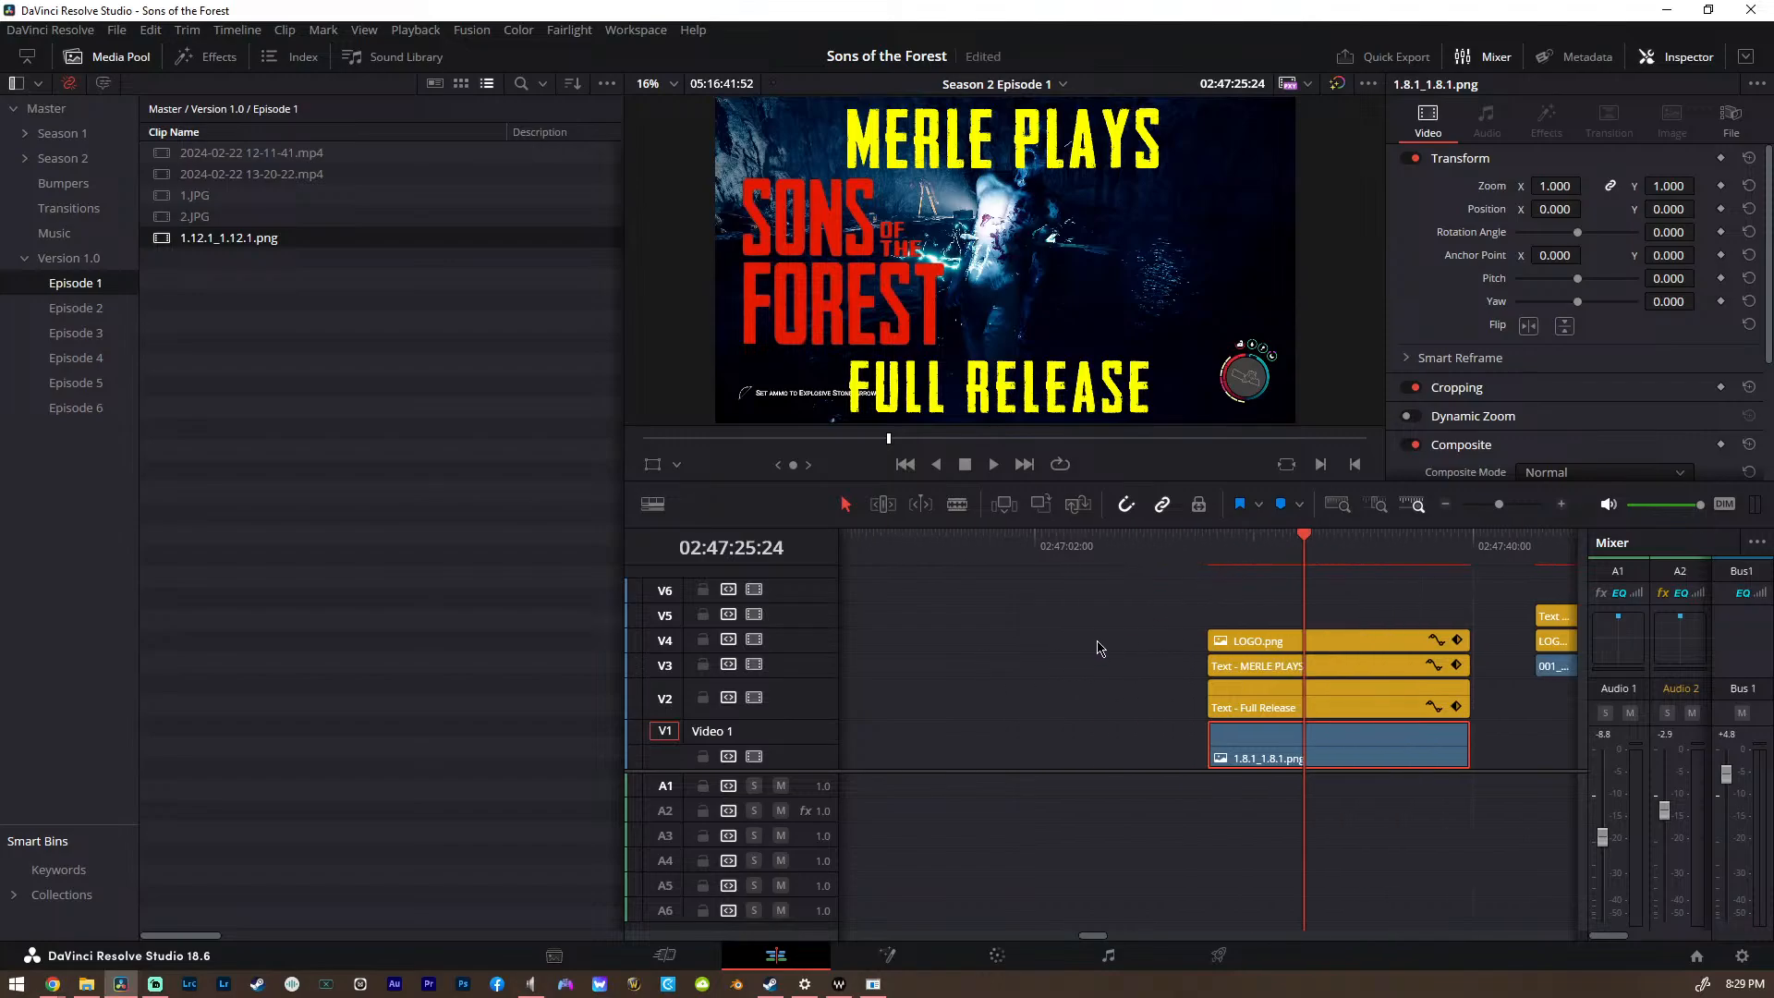
{"action": "scroll", "coordinate": [1201, 651], "scroll_direction": "down", "scroll_amount": 5}
{"action": "scroll", "coordinate": [1201, 652], "scroll_direction": "up", "scroll_amount": 3}
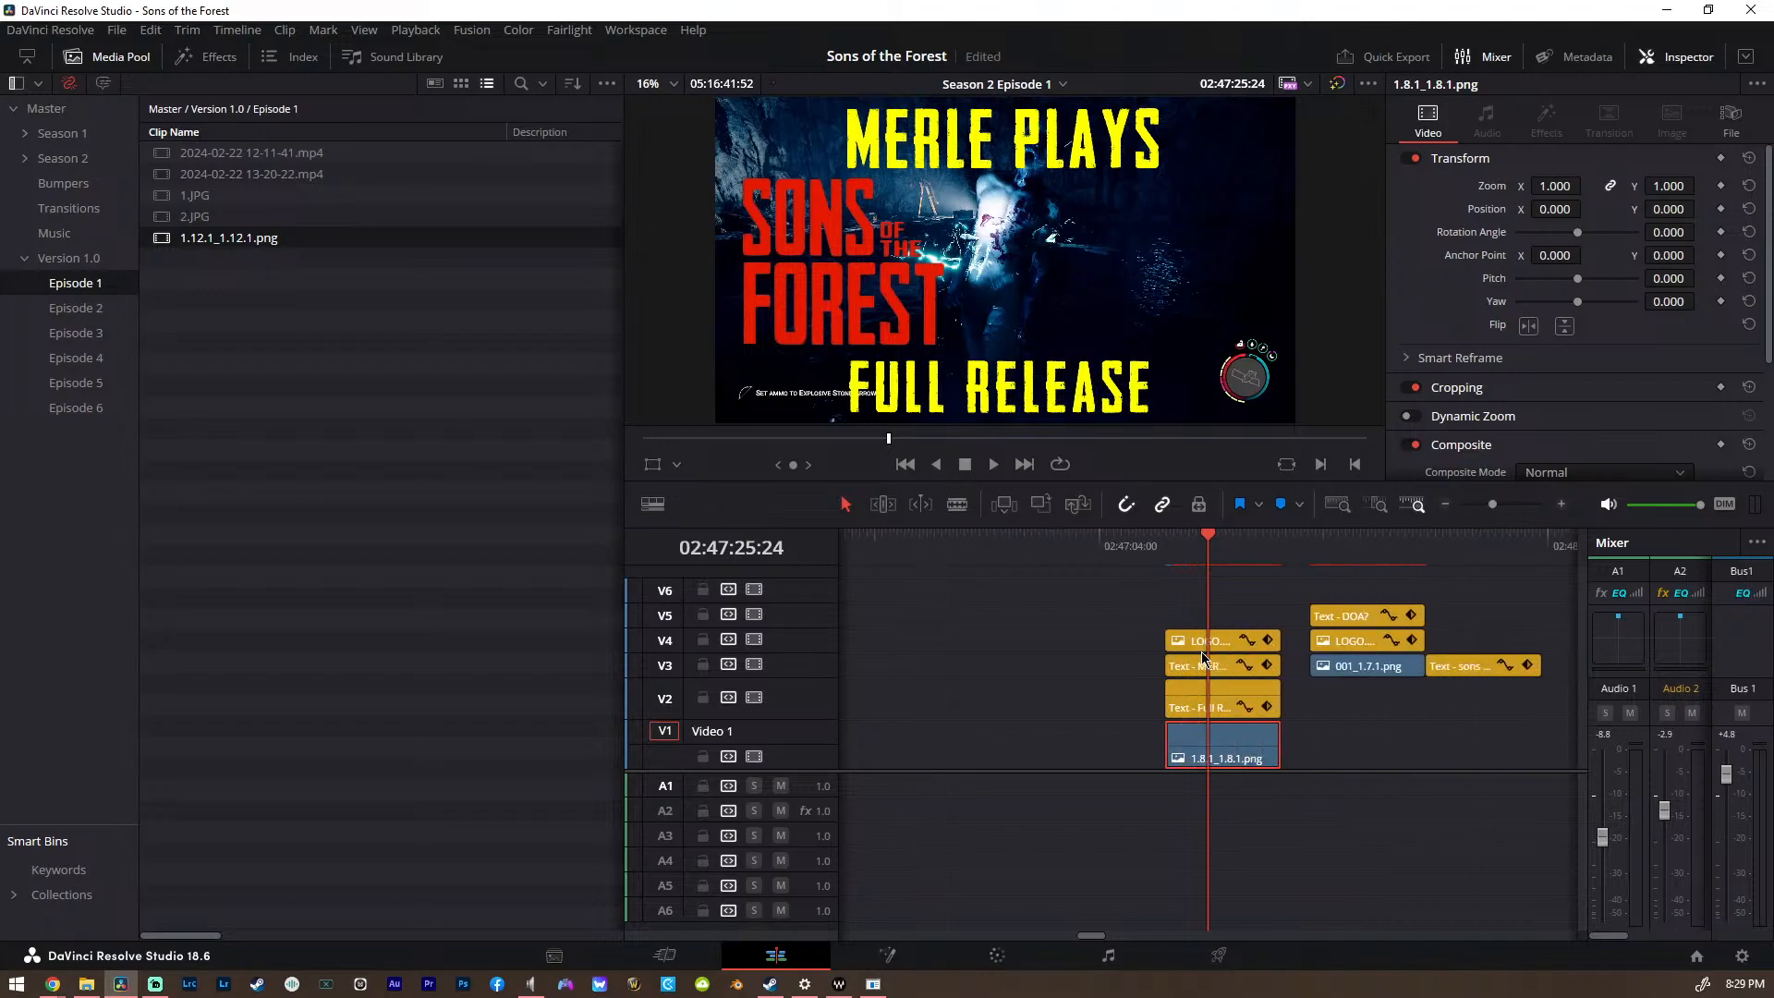
{"action": "scroll", "coordinate": [1192, 658], "scroll_direction": "down", "scroll_amount": 4}
{"action": "scroll", "coordinate": [1150, 667], "scroll_direction": "up", "scroll_amount": 2}
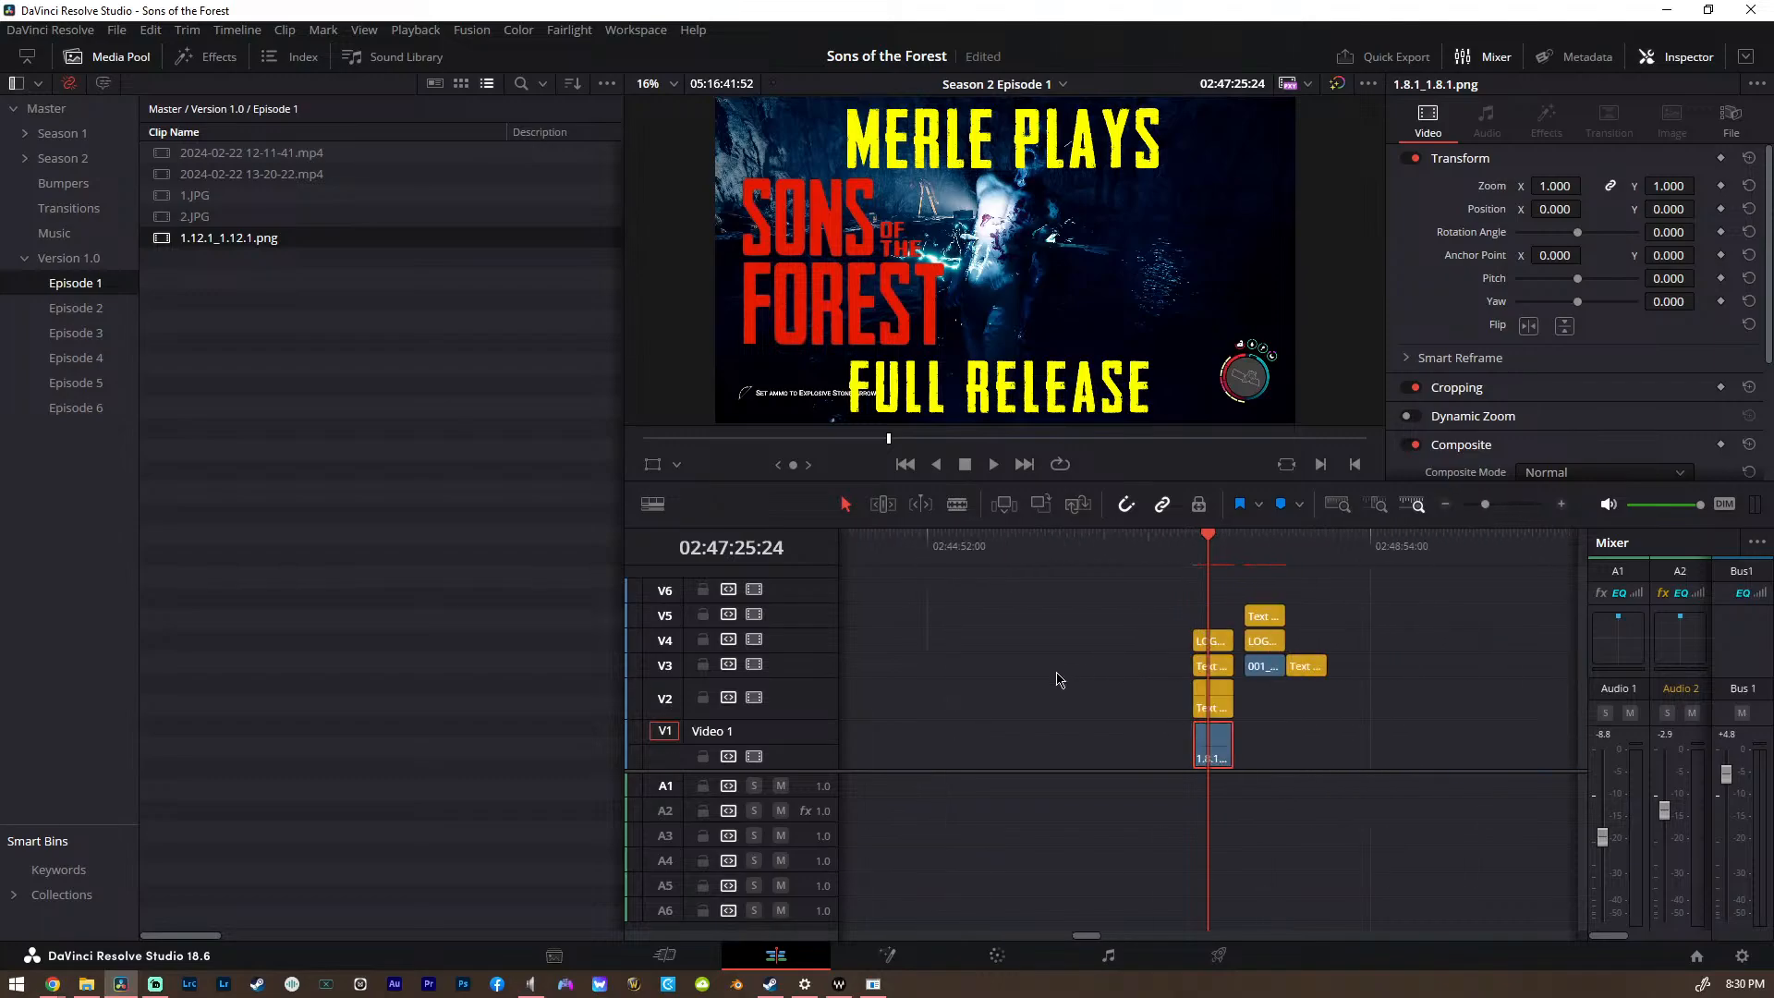
Step the playhead back through the edits to the end of the gameplay at 01:24:20:04 and look over the clips there
{"action": "scroll", "coordinate": [1058, 680], "scroll_direction": "left", "scroll_amount": 5}
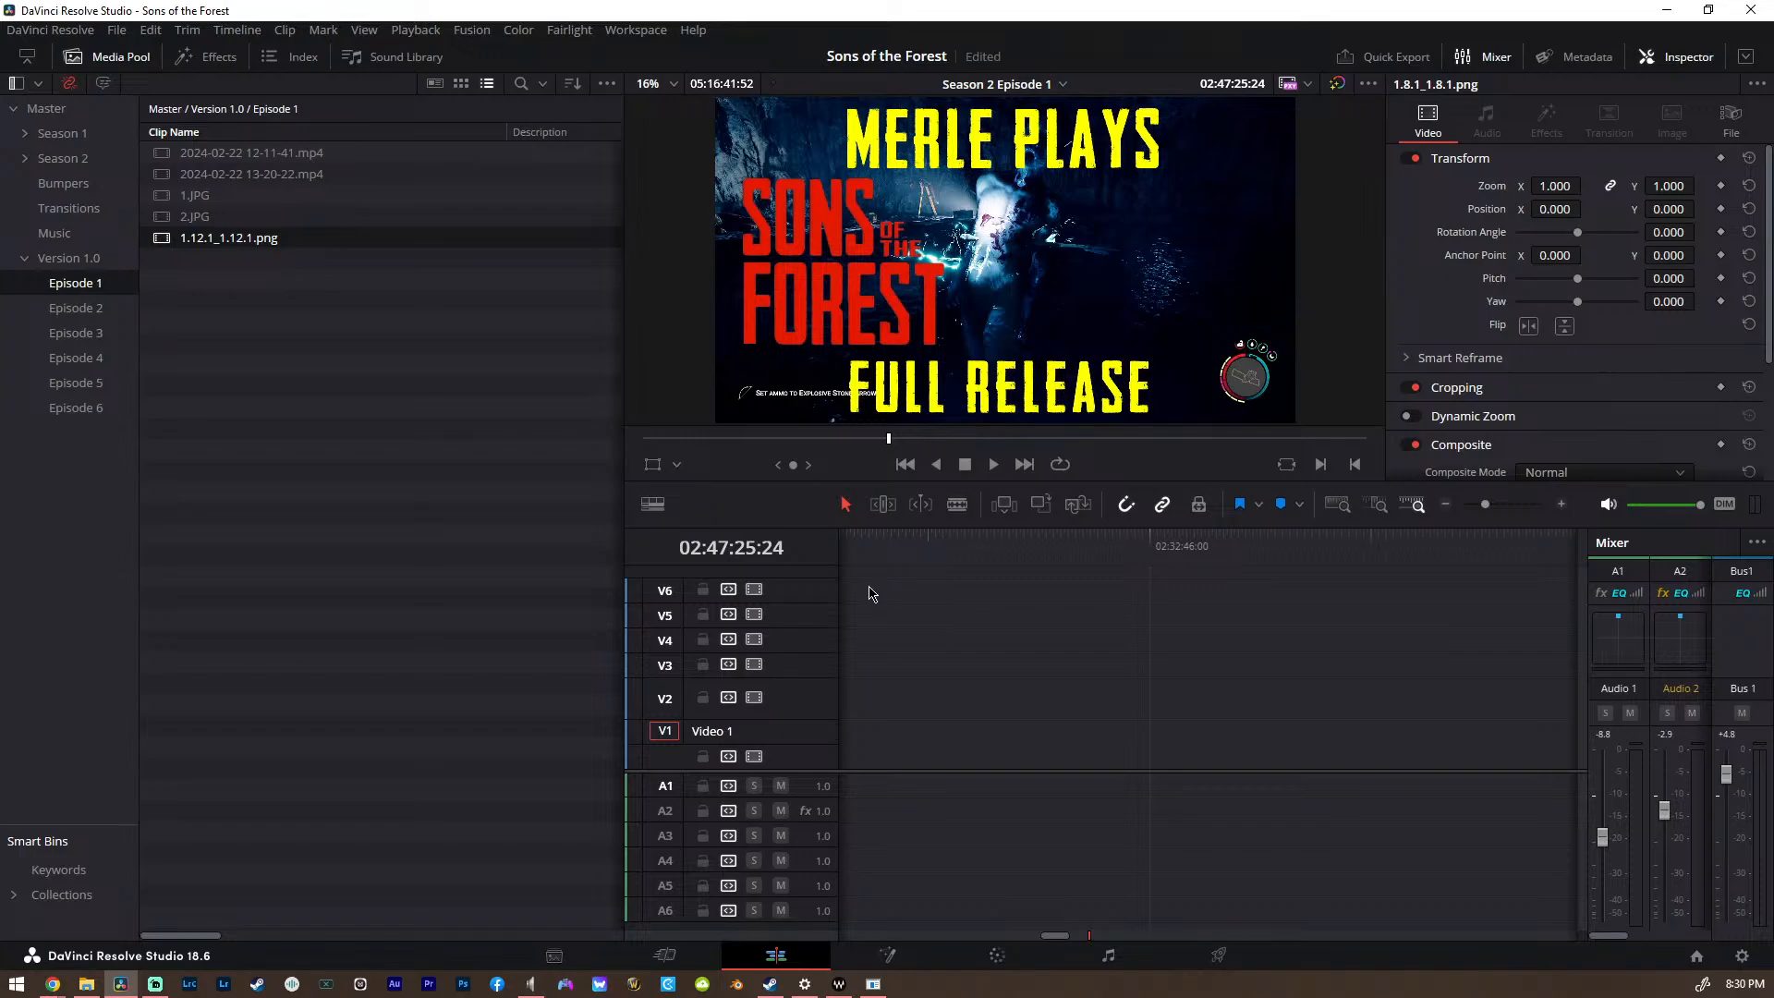
{"action": "key", "text": "Up"}
{"action": "key", "text": "Up"}
{"action": "key", "text": "Up"}
{"action": "key", "text": "Up"}
{"action": "key", "text": "Up"}
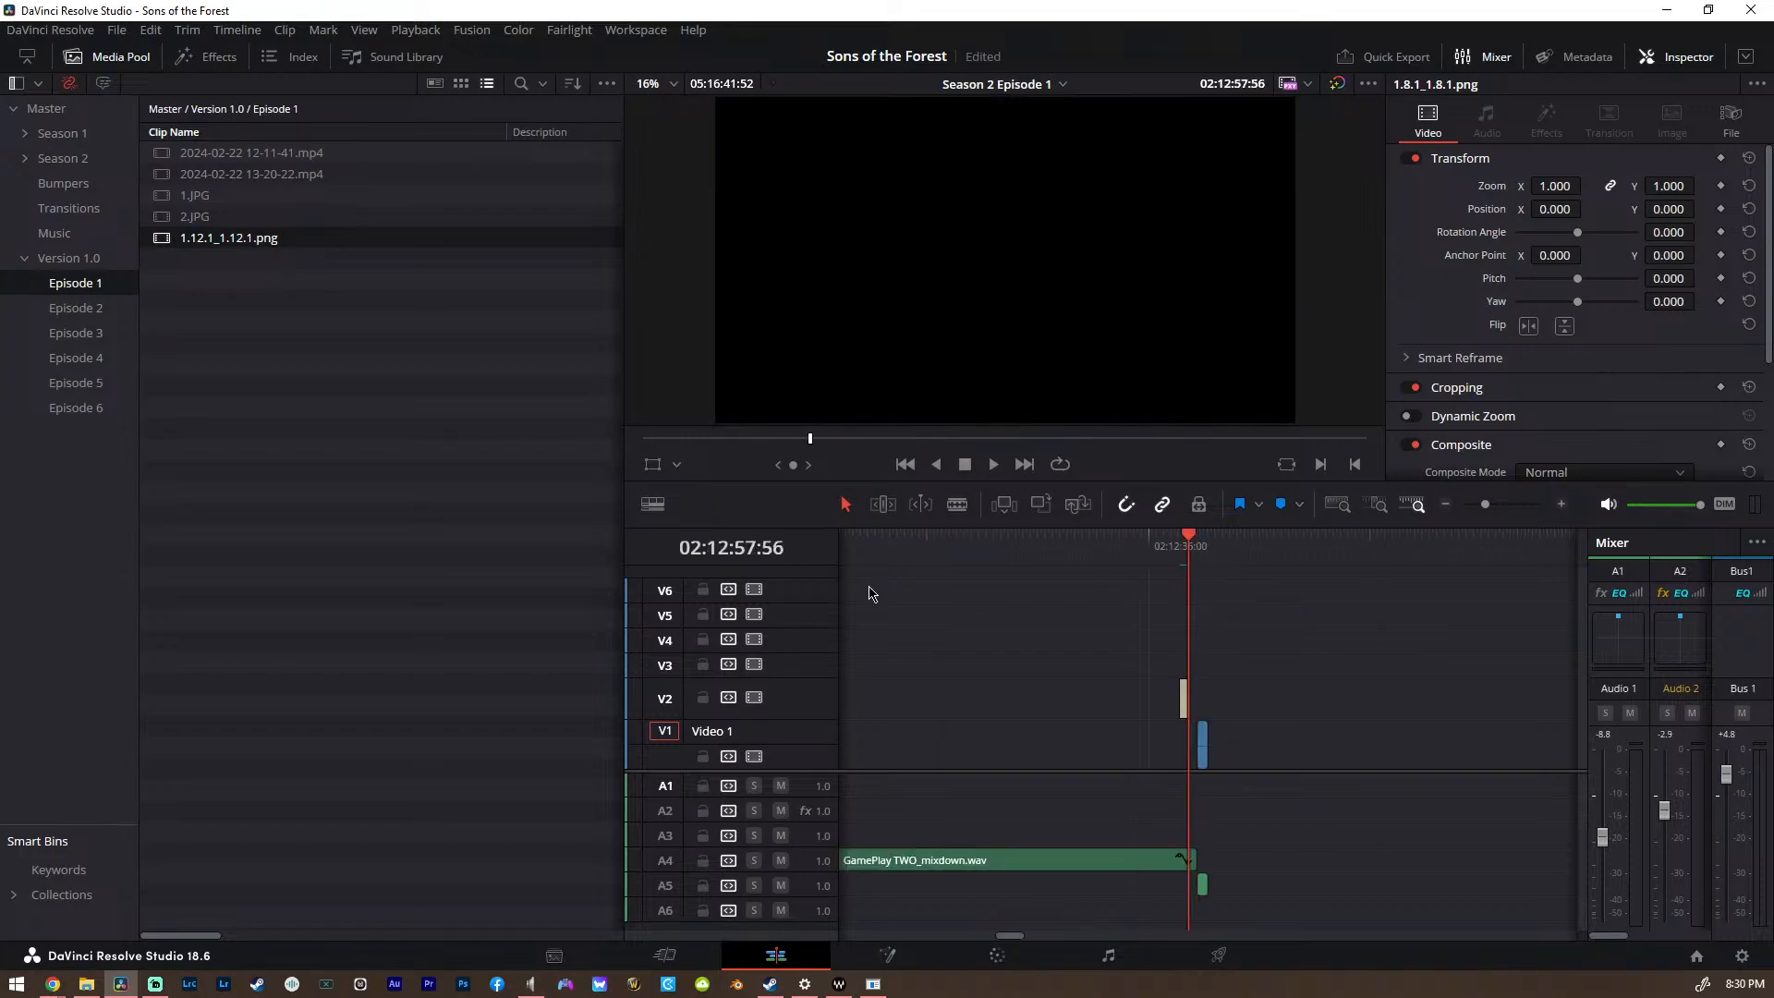
{"action": "key", "text": "Up"}
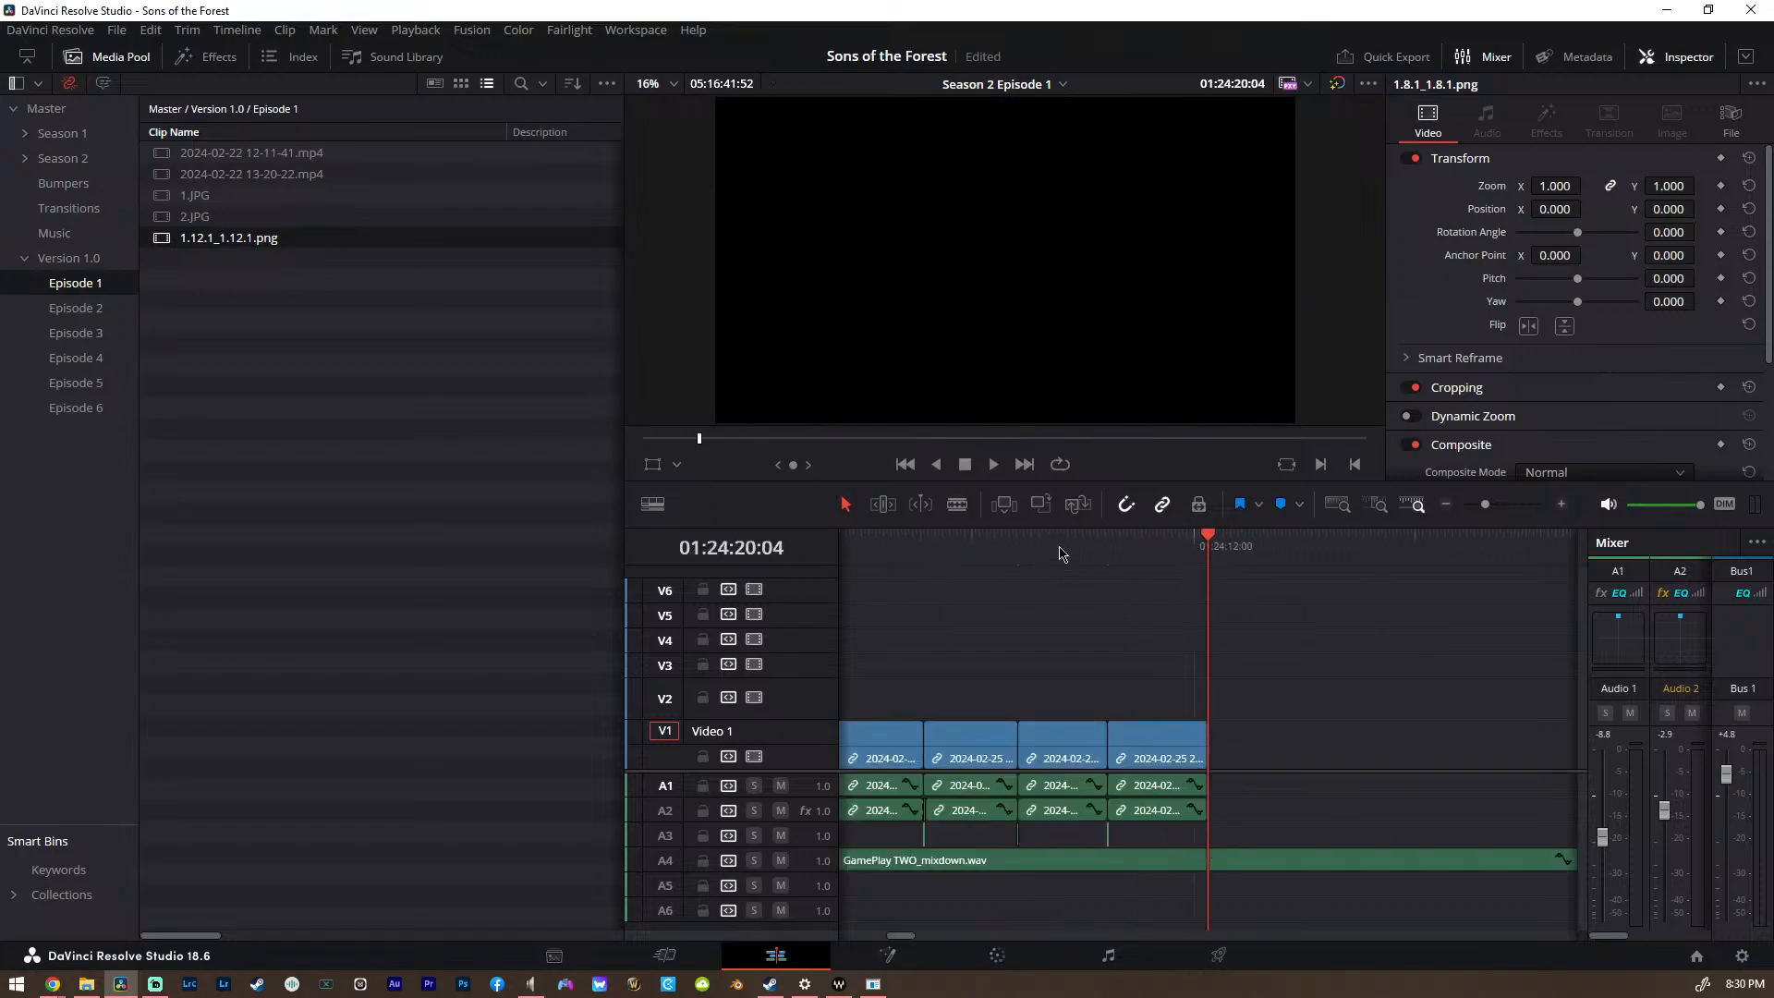
{"action": "scroll", "coordinate": [1192, 605], "scroll_direction": "up", "scroll_amount": 2}
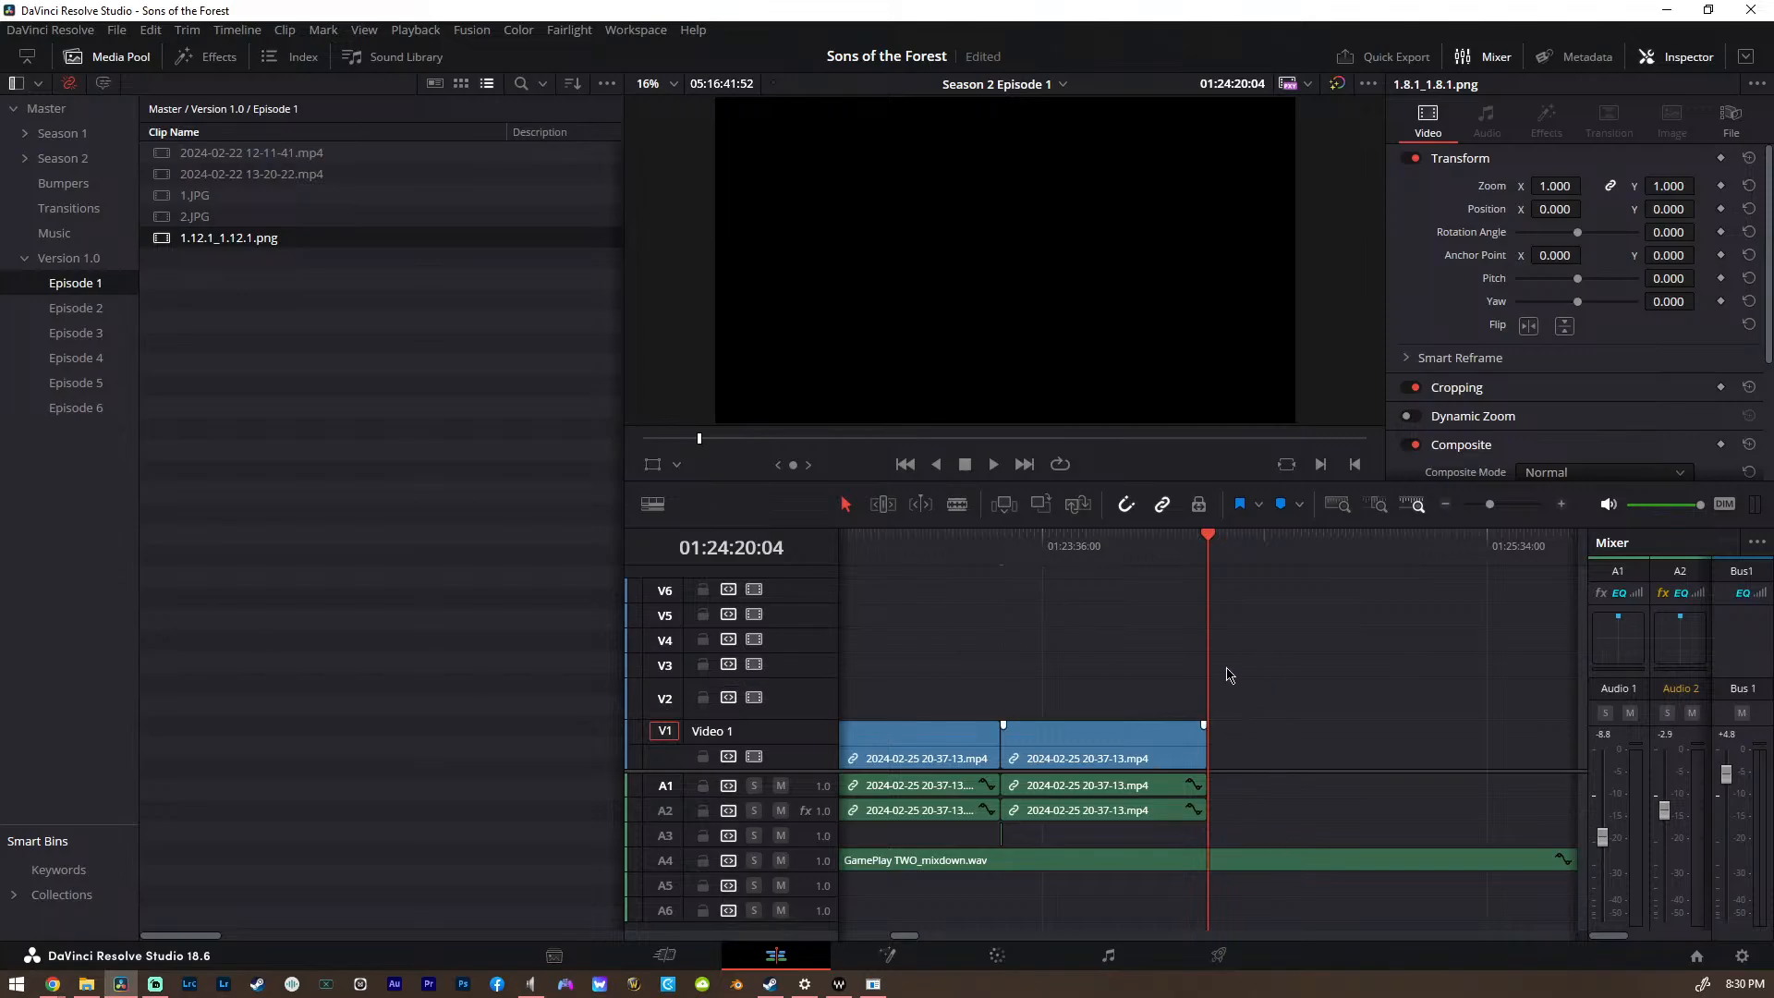
{"action": "scroll", "coordinate": [1198, 681], "scroll_direction": "down", "scroll_amount": 2}
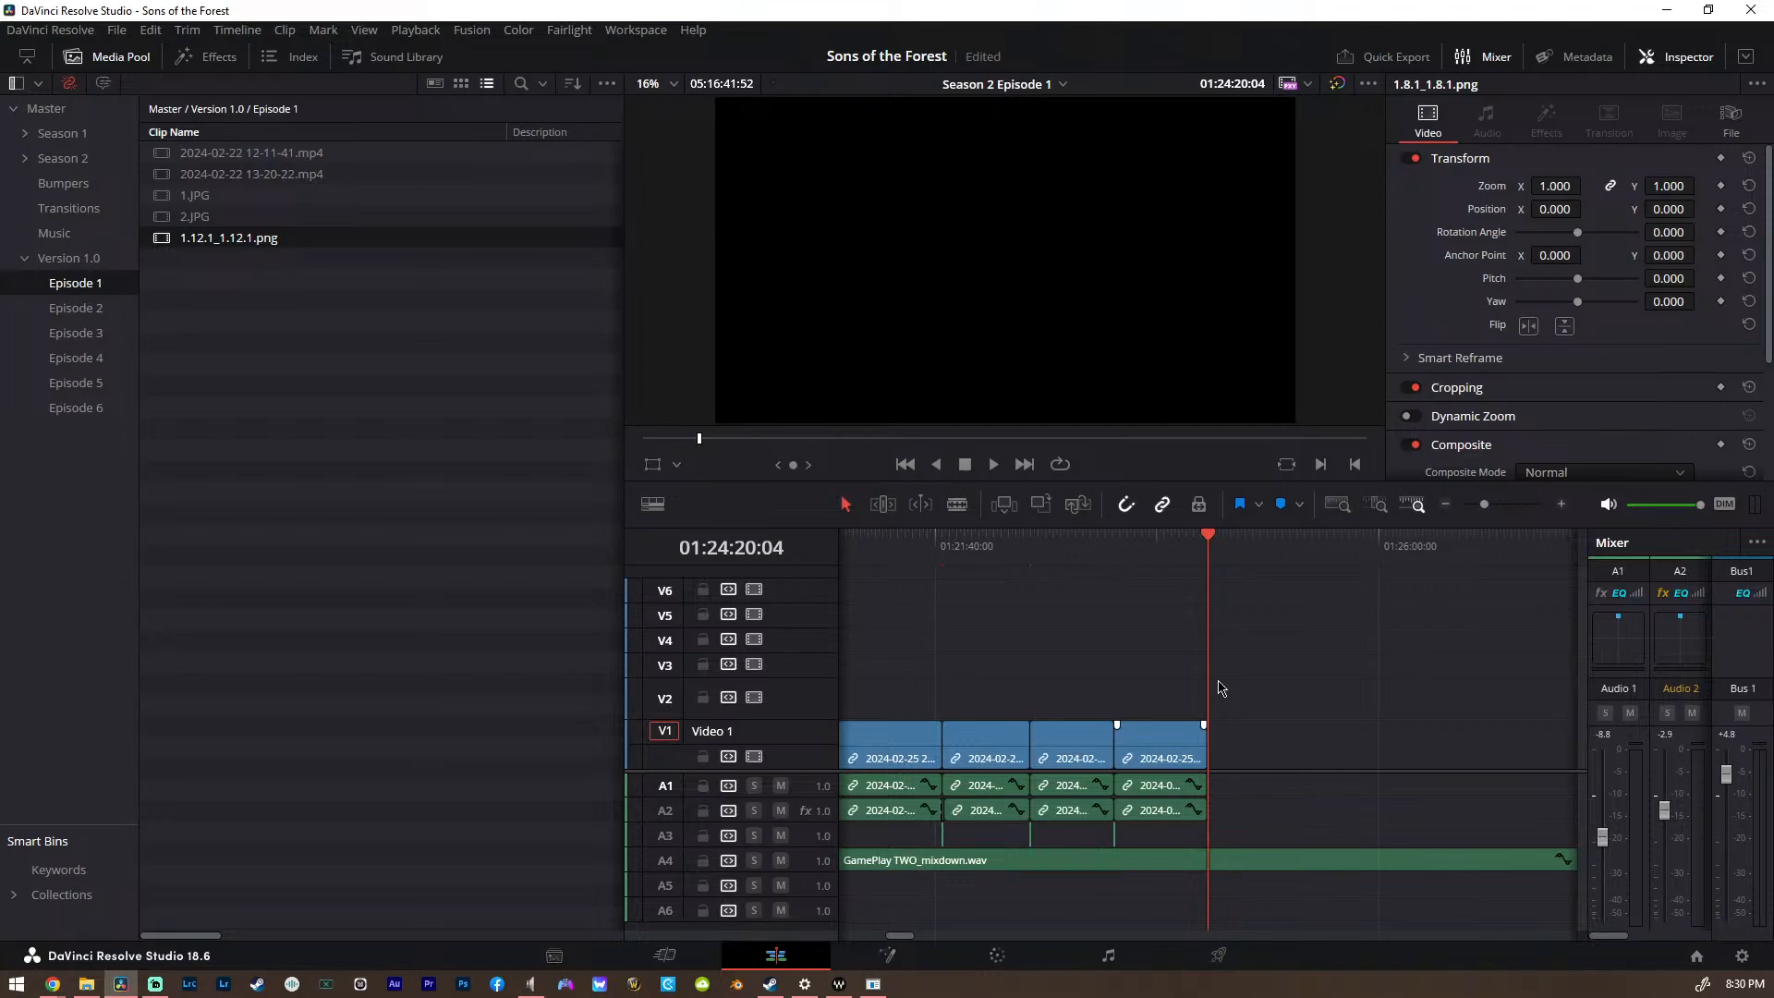
{"action": "key", "text": "shift+z"}
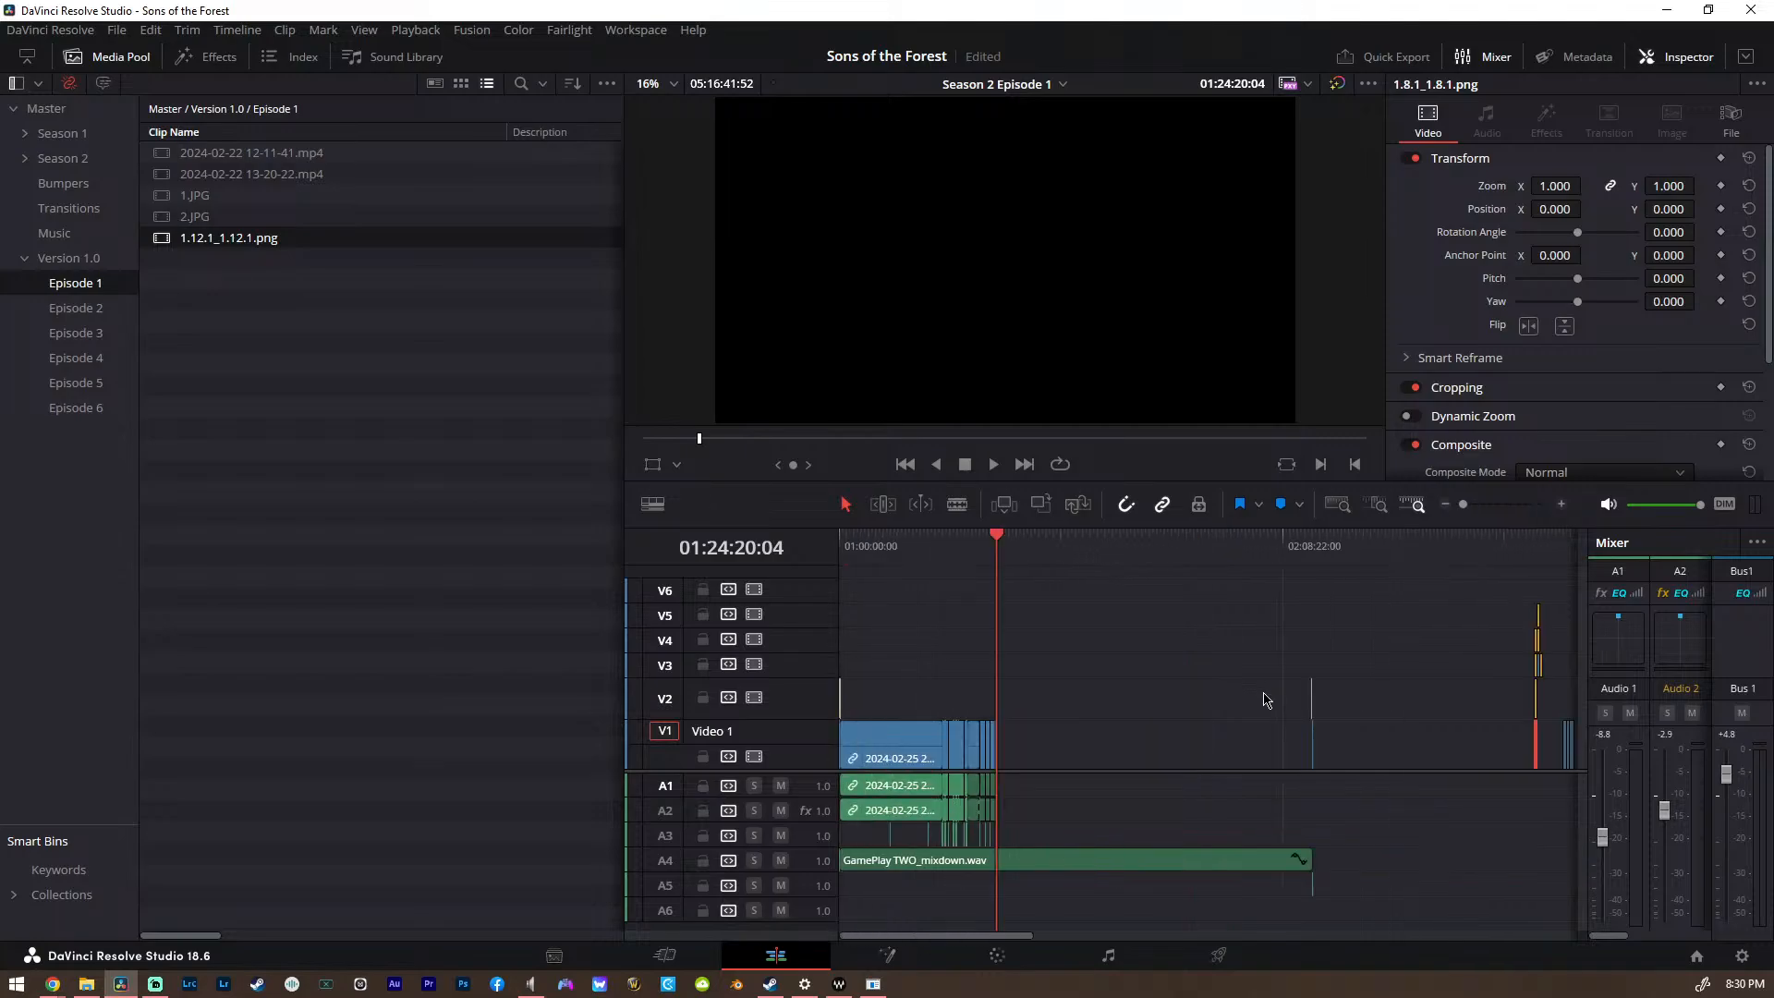
View the still images placed at the timeline's far end, starting at 02:51:37:15
{"action": "left_click", "coordinate": [1565, 548]}
{"action": "key", "text": "shift+z"}
{"action": "scroll", "coordinate": [1259, 693], "scroll_direction": "down", "scroll_amount": 6}
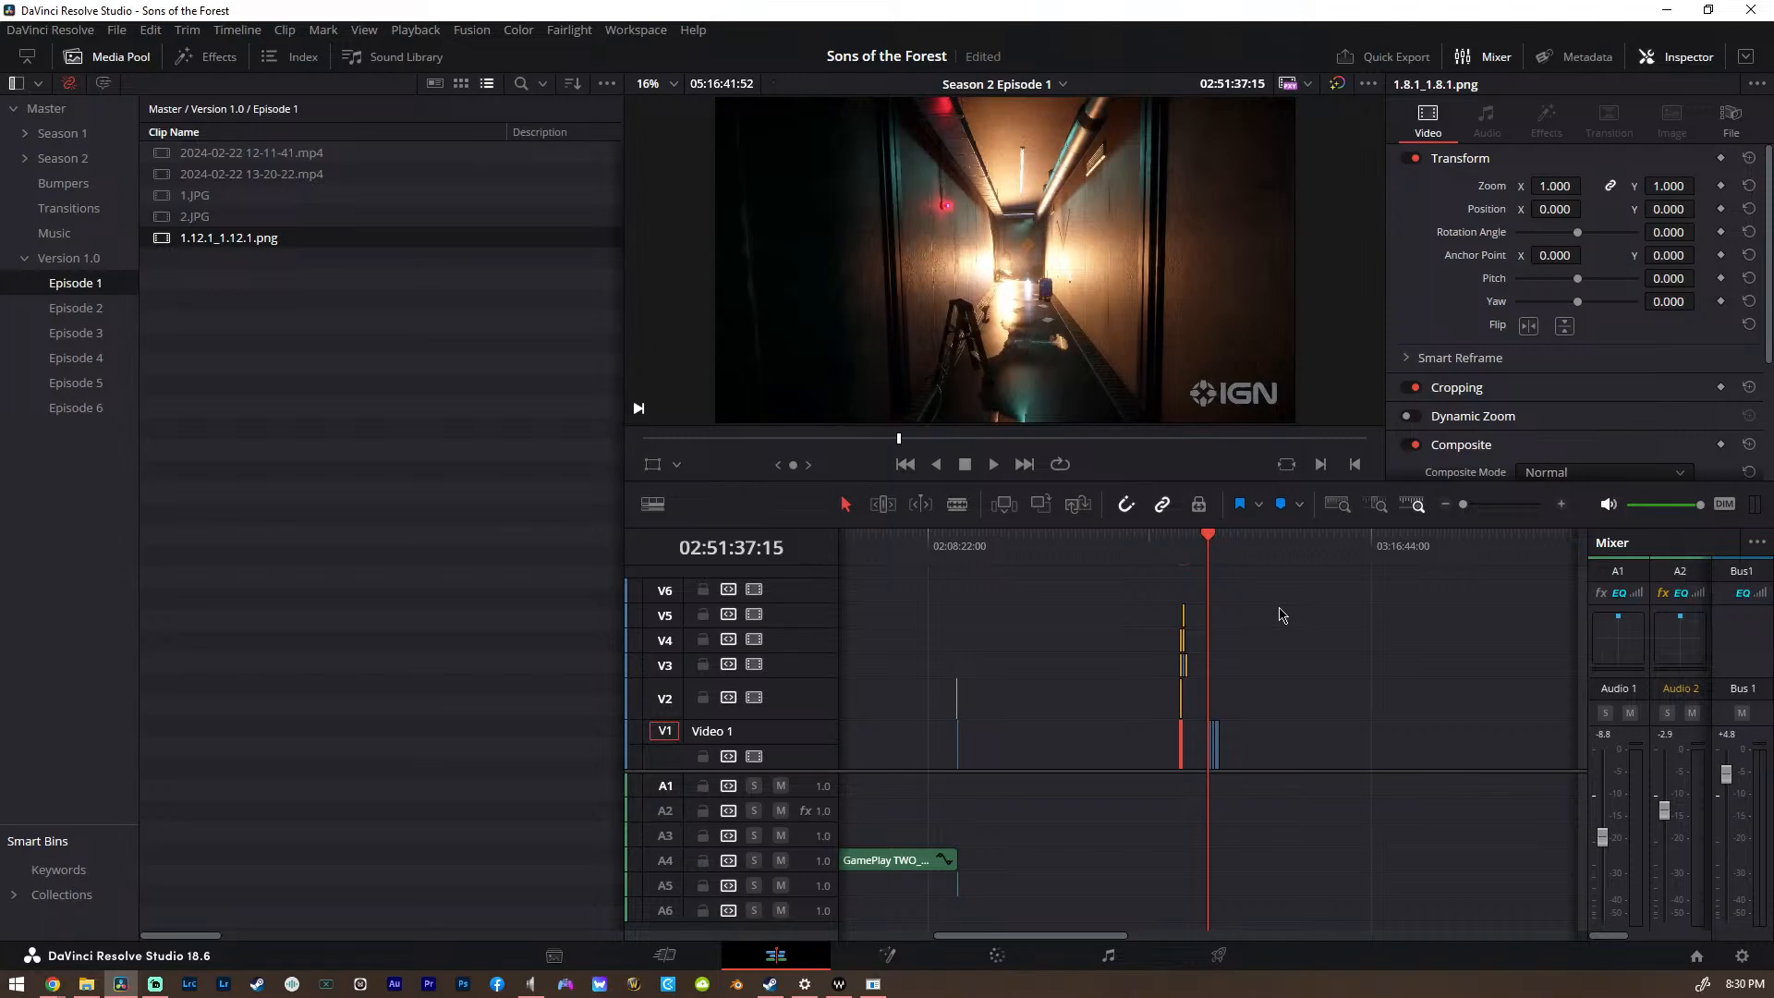
{"action": "scroll", "coordinate": [1280, 617], "scroll_direction": "up", "scroll_amount": 5}
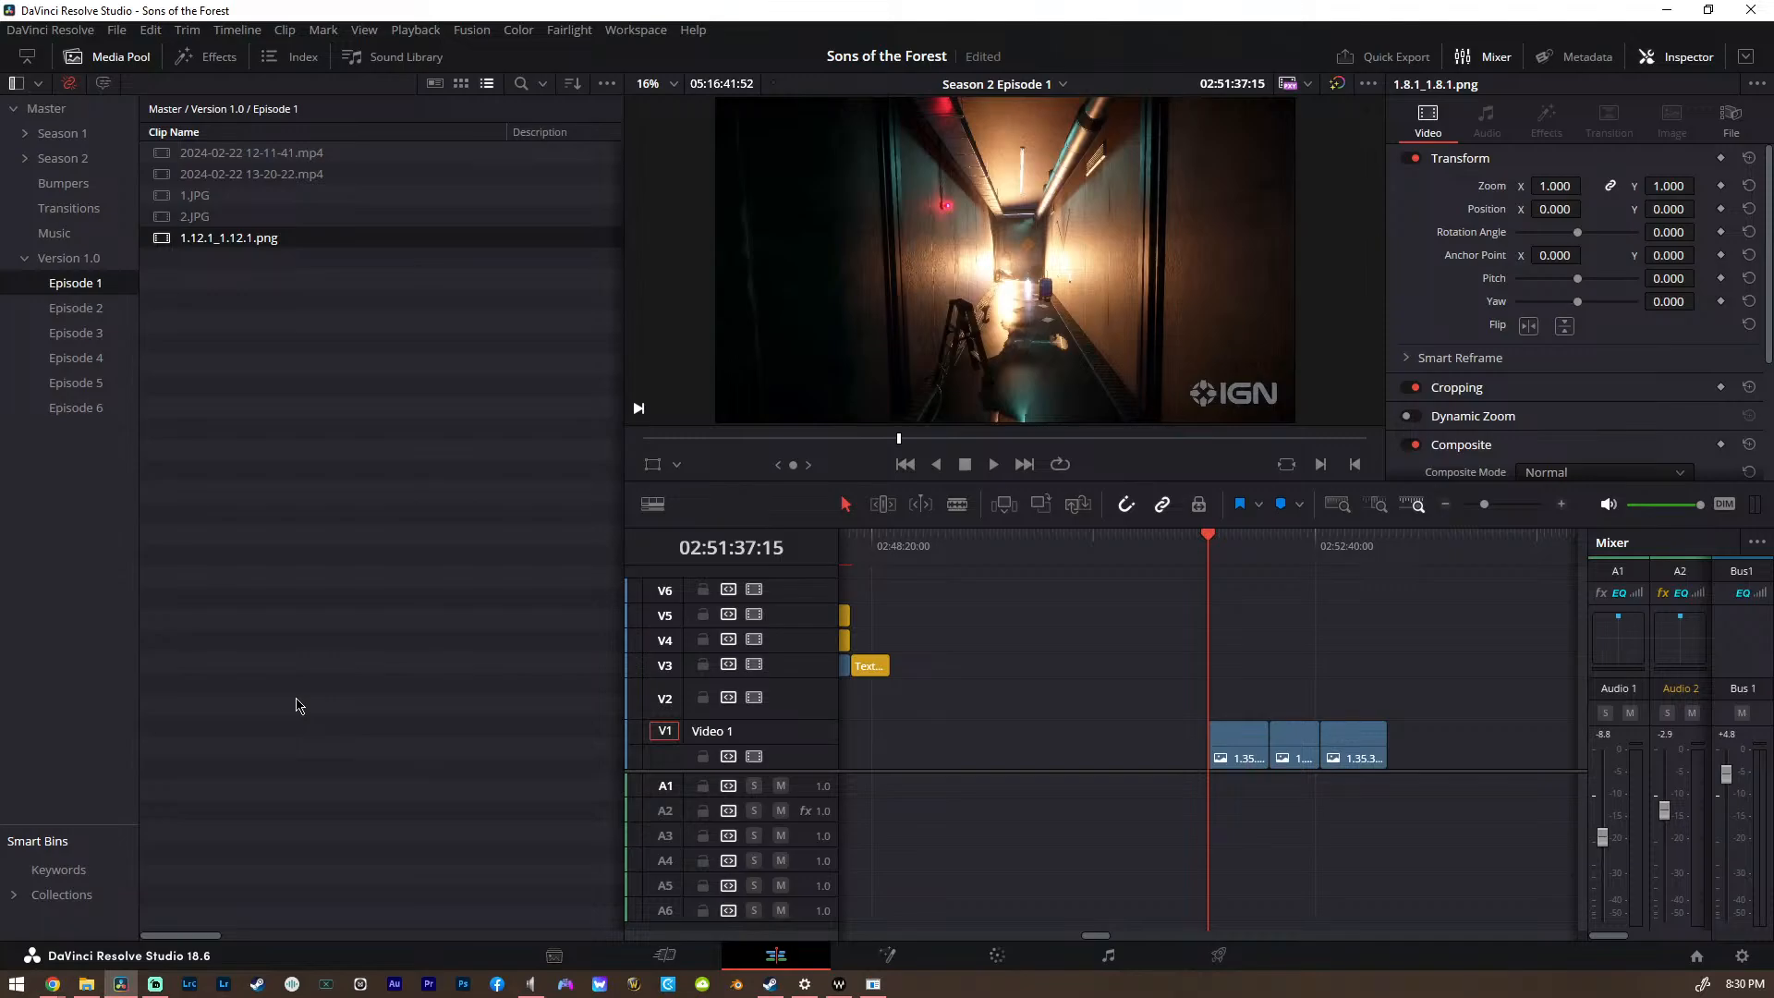
{"action": "scroll", "coordinate": [1006, 663], "scroll_direction": "down", "scroll_amount": 5}
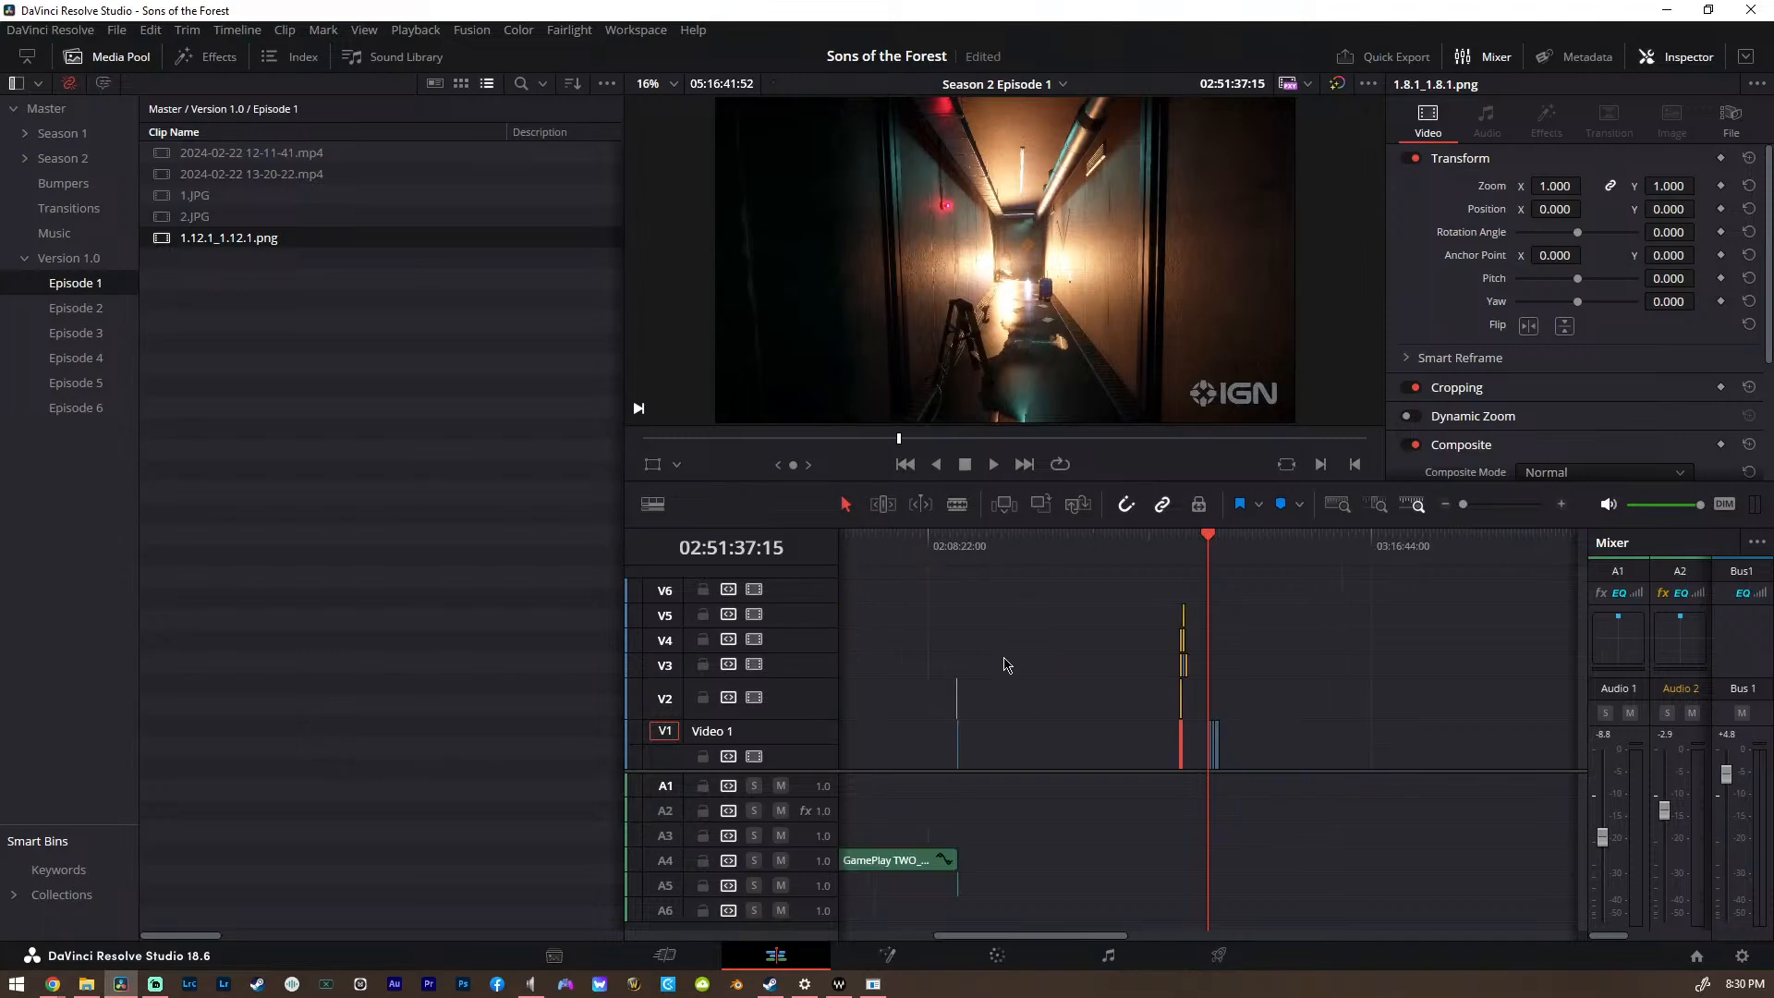
{"action": "scroll", "coordinate": [1006, 662], "scroll_direction": "right", "scroll_amount": 10}
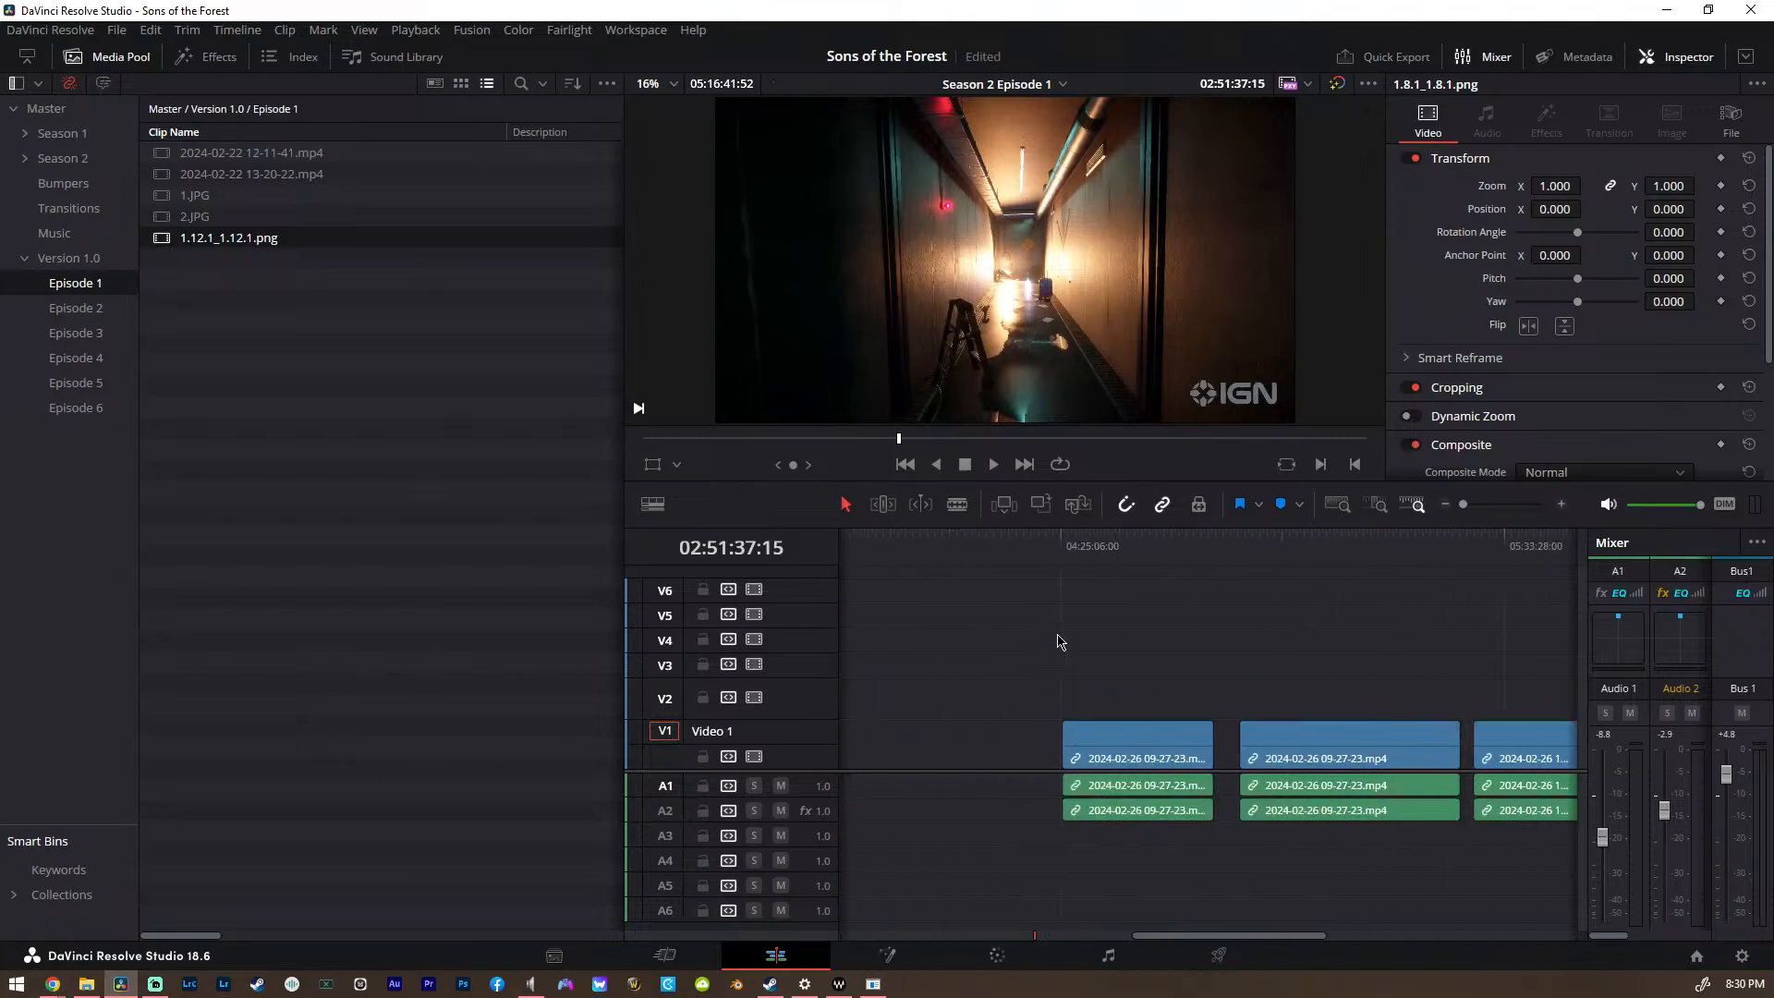
{"action": "left_click", "coordinate": [1064, 547]}
{"action": "scroll", "coordinate": [1100, 567], "scroll_direction": "left", "scroll_amount": 2}
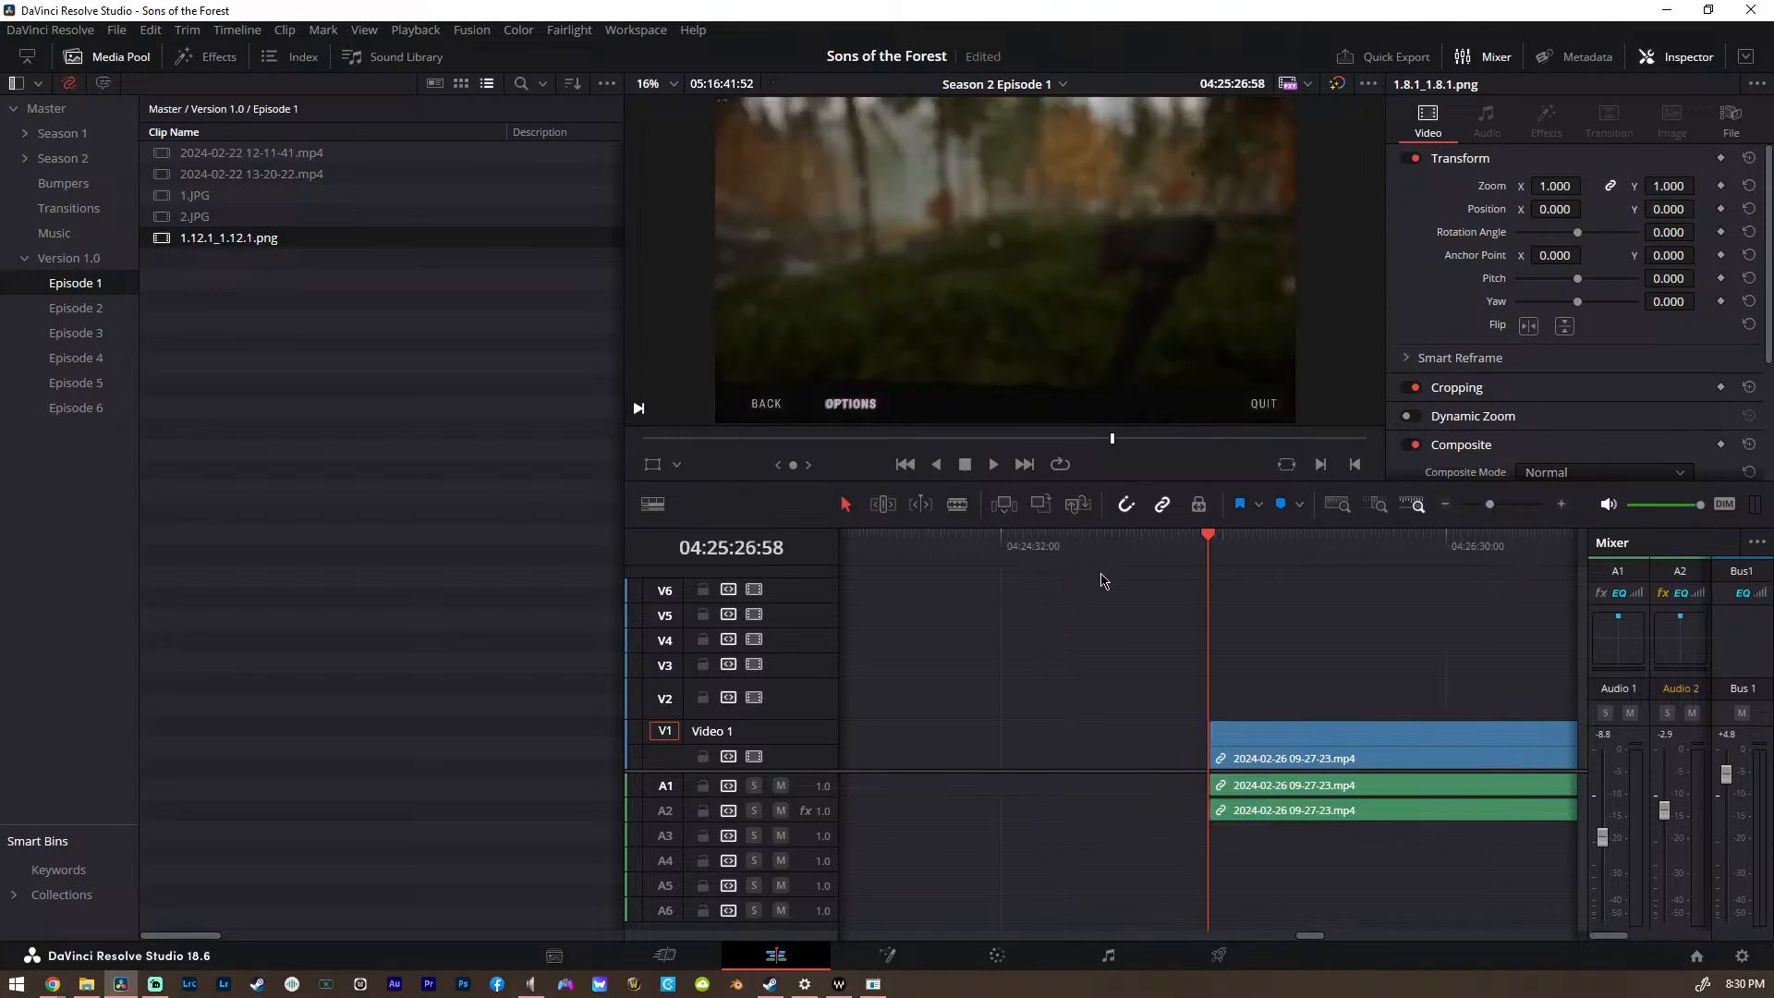
{"action": "left_click_drag", "start_coordinate": [810, 825], "coordinate": [809, 849]}
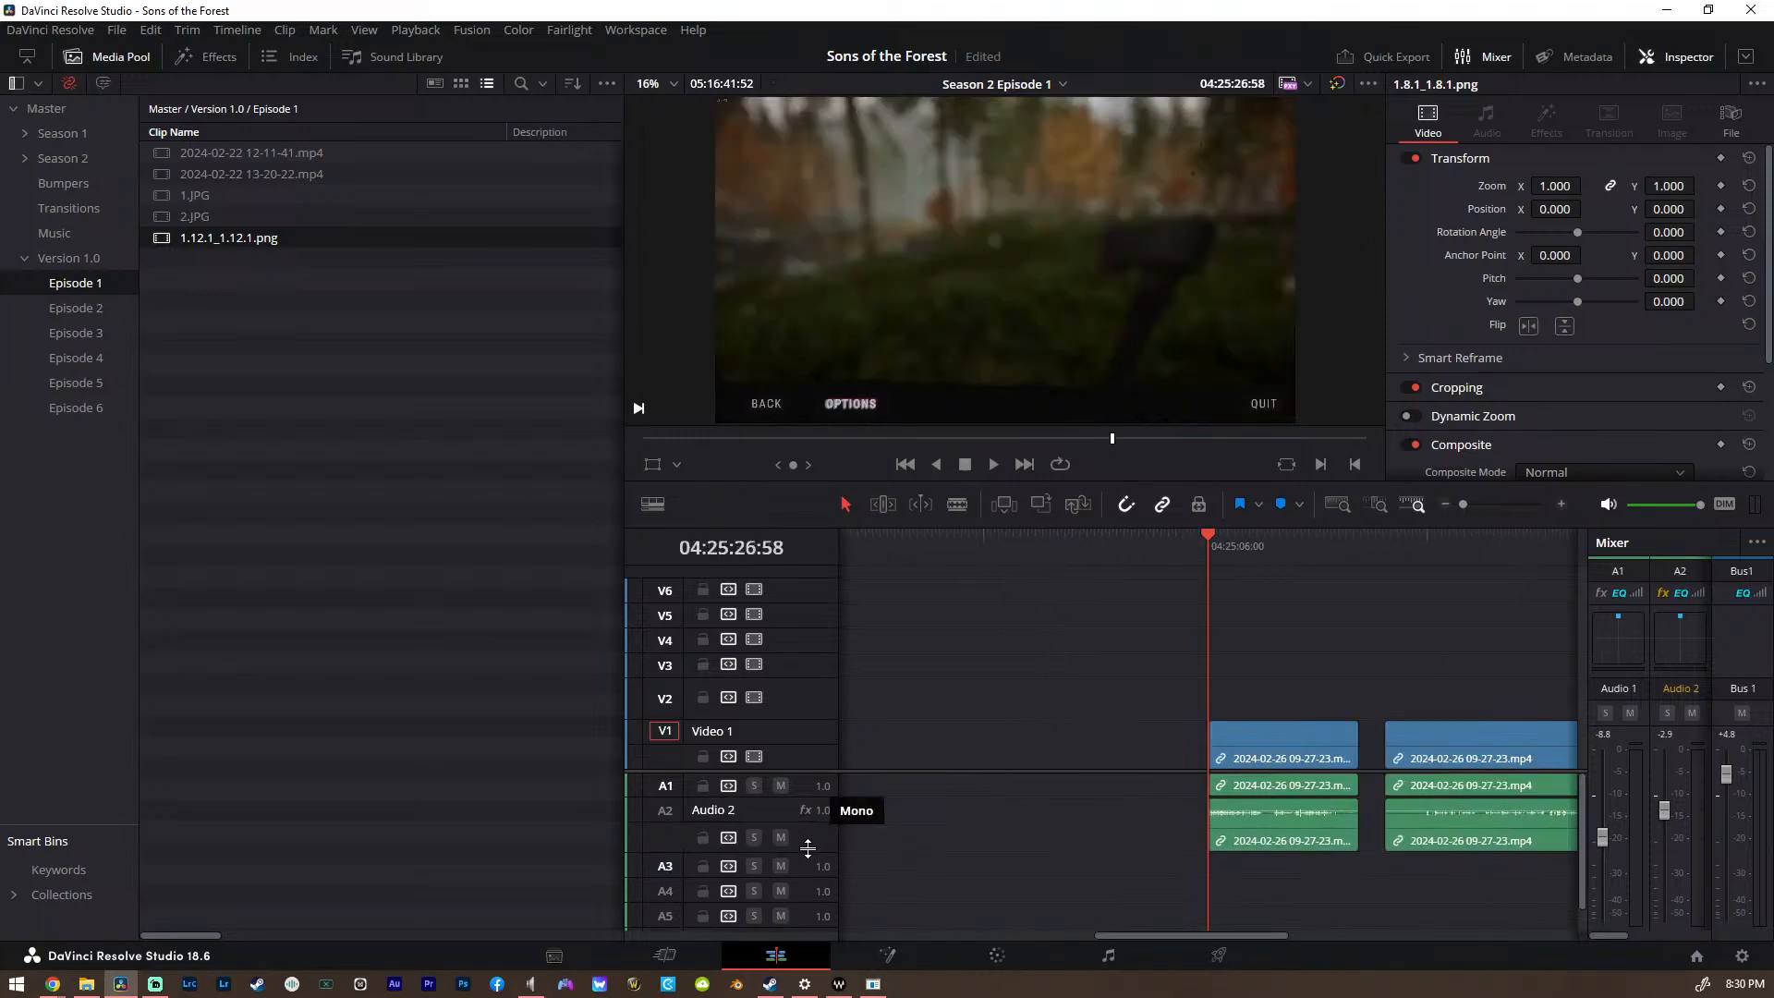
{"action": "scroll", "coordinate": [1143, 693], "scroll_direction": "up", "scroll_amount": 5}
{"action": "scroll", "coordinate": [1144, 693], "scroll_direction": "right", "scroll_amount": 2}
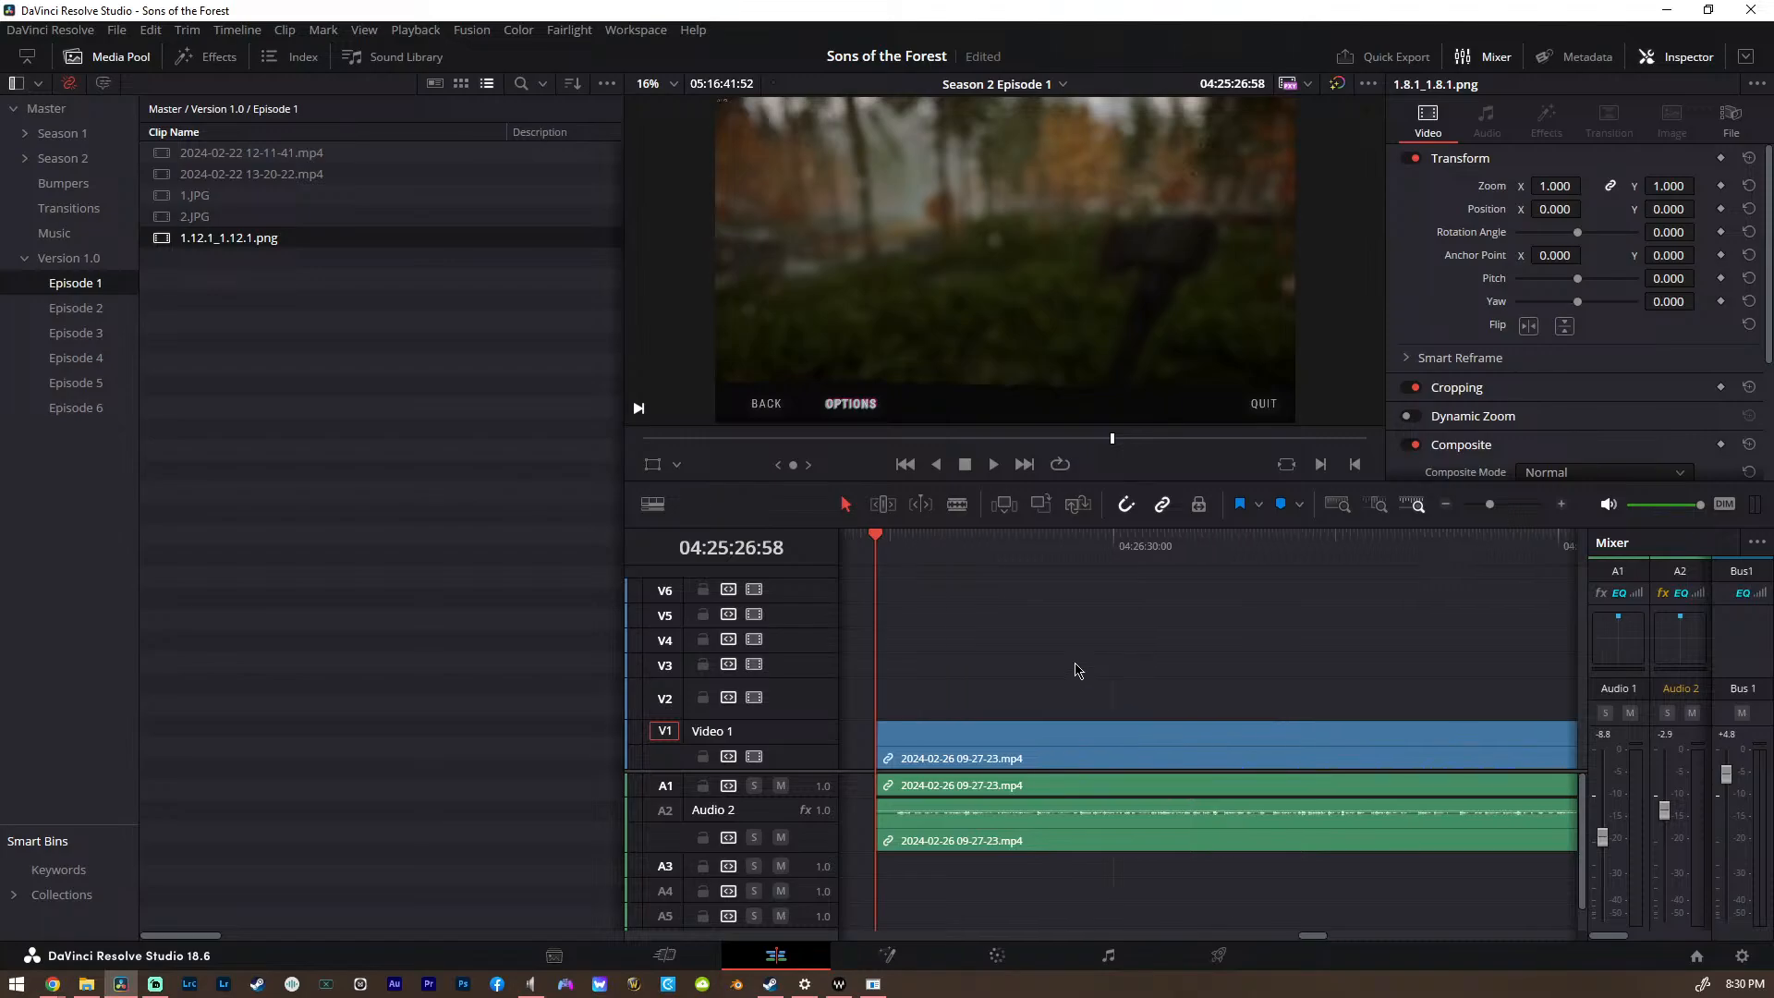
{"action": "scroll", "coordinate": [1042, 660], "scroll_direction": "left", "scroll_amount": 2}
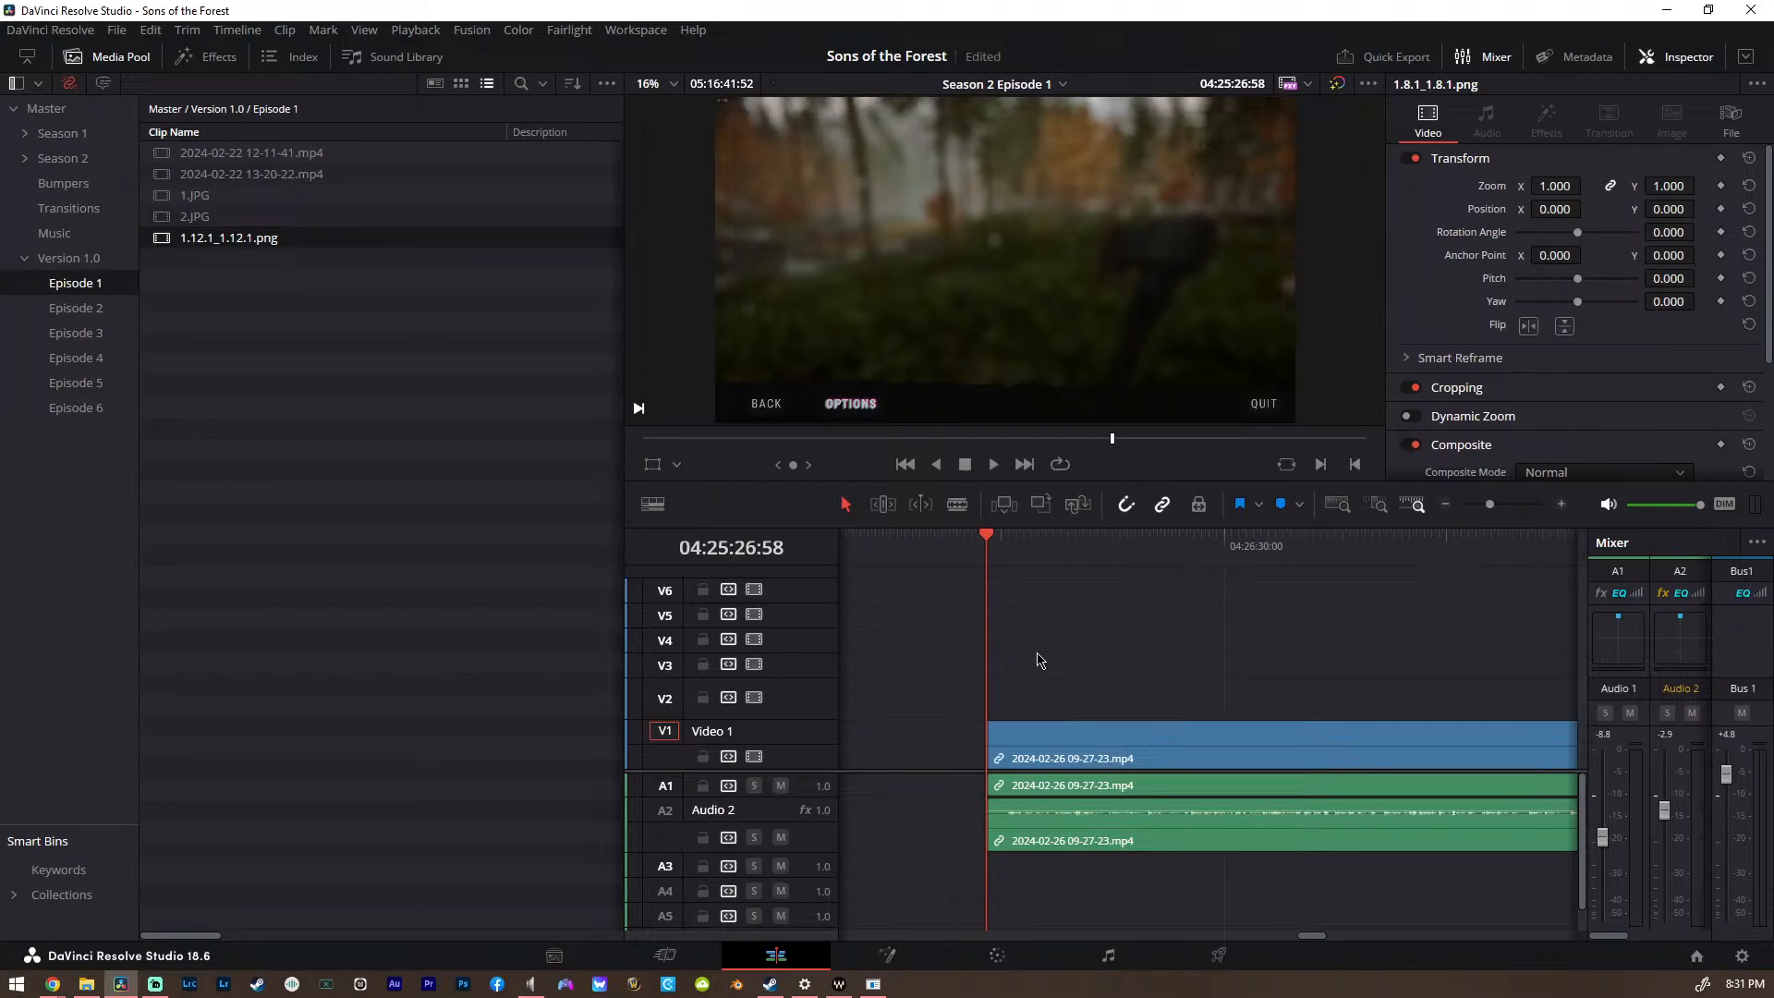
{"action": "scroll", "coordinate": [1068, 638], "scroll_direction": "up", "scroll_amount": 5}
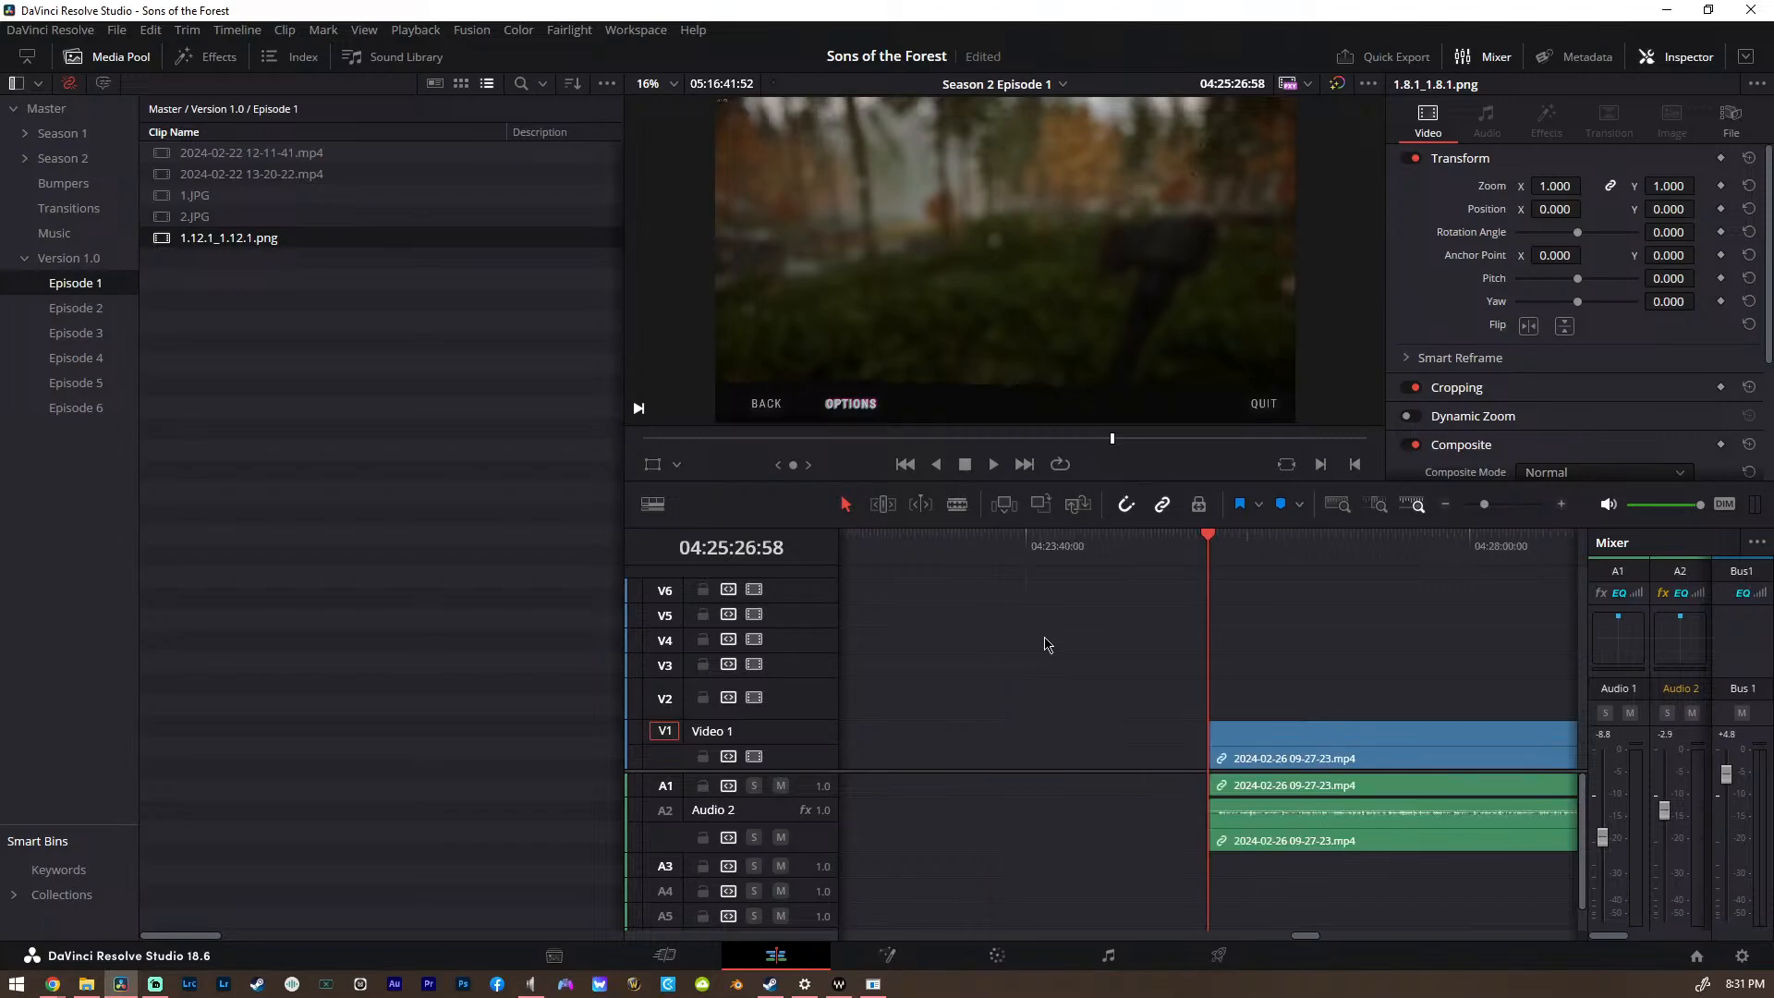
{"action": "scroll", "coordinate": [1071, 634], "scroll_direction": "right", "scroll_amount": 2}
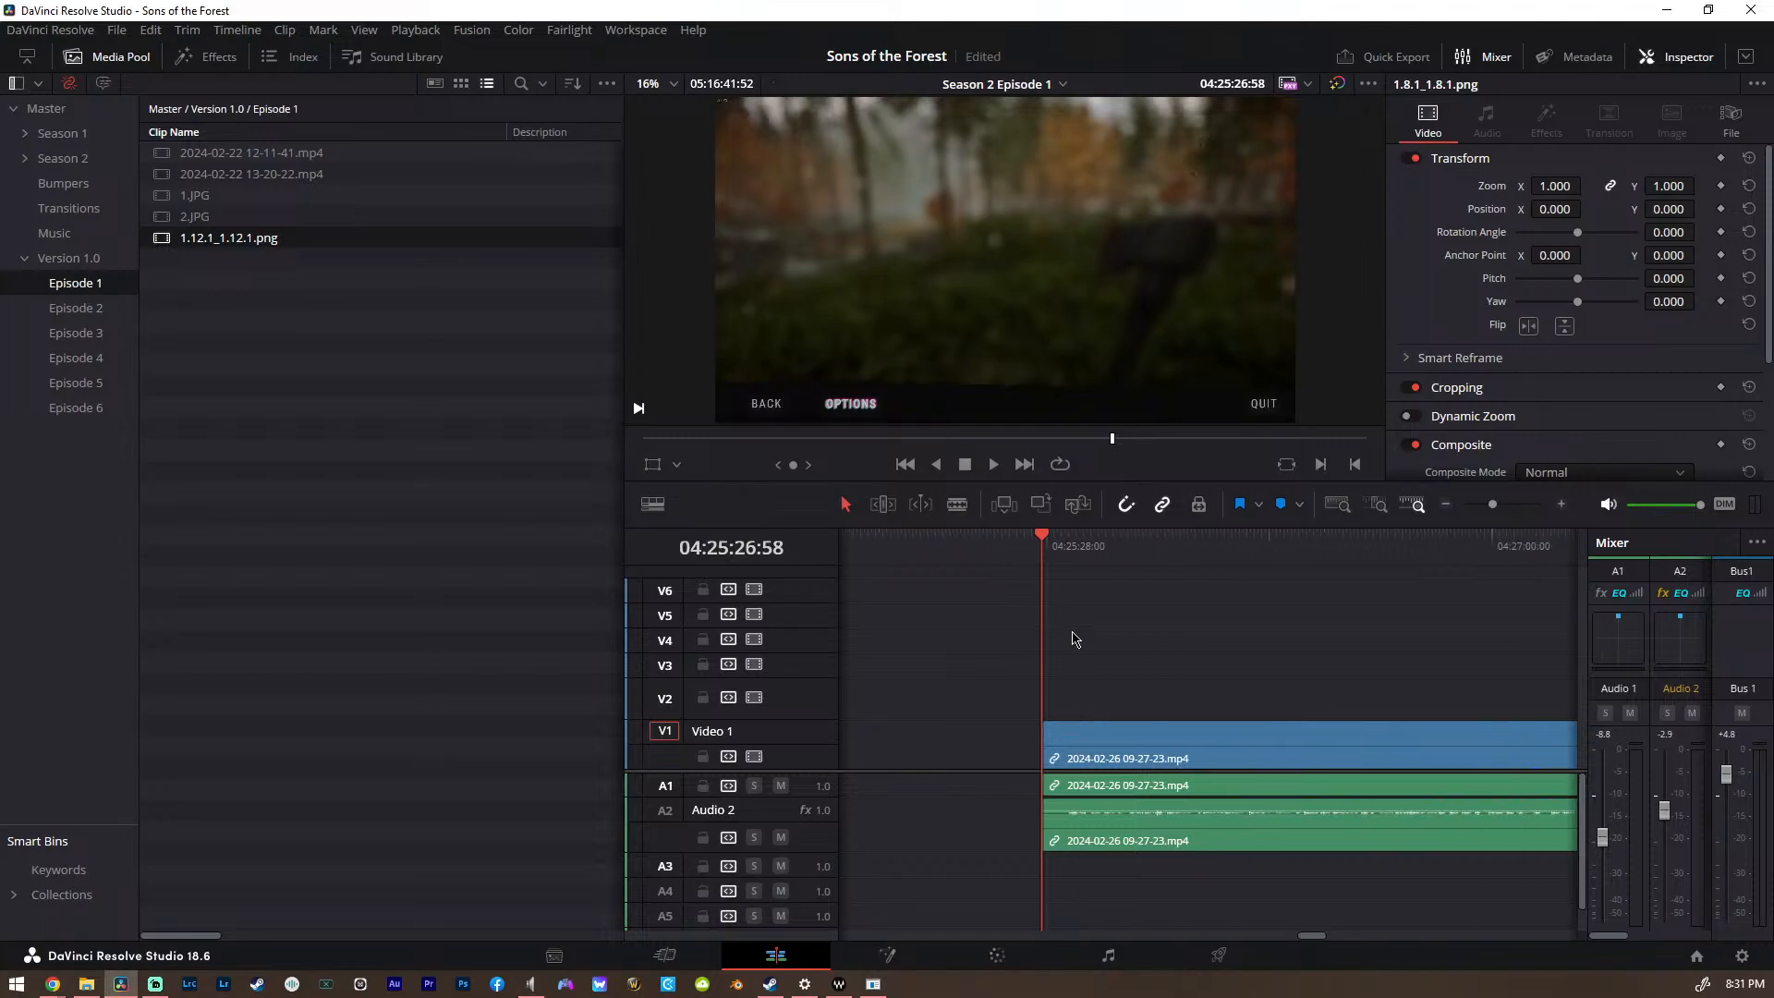
Play the clip's opening from 04:25:31:53, and place the playhead just before the first speech waveform at 04:25:32:07
{"action": "left_click", "coordinate": [1064, 548]}
{"action": "scroll", "coordinate": [1089, 580], "scroll_direction": "up", "scroll_amount": 2}
{"action": "scroll", "coordinate": [1088, 585], "scroll_direction": "up", "scroll_amount": 2}
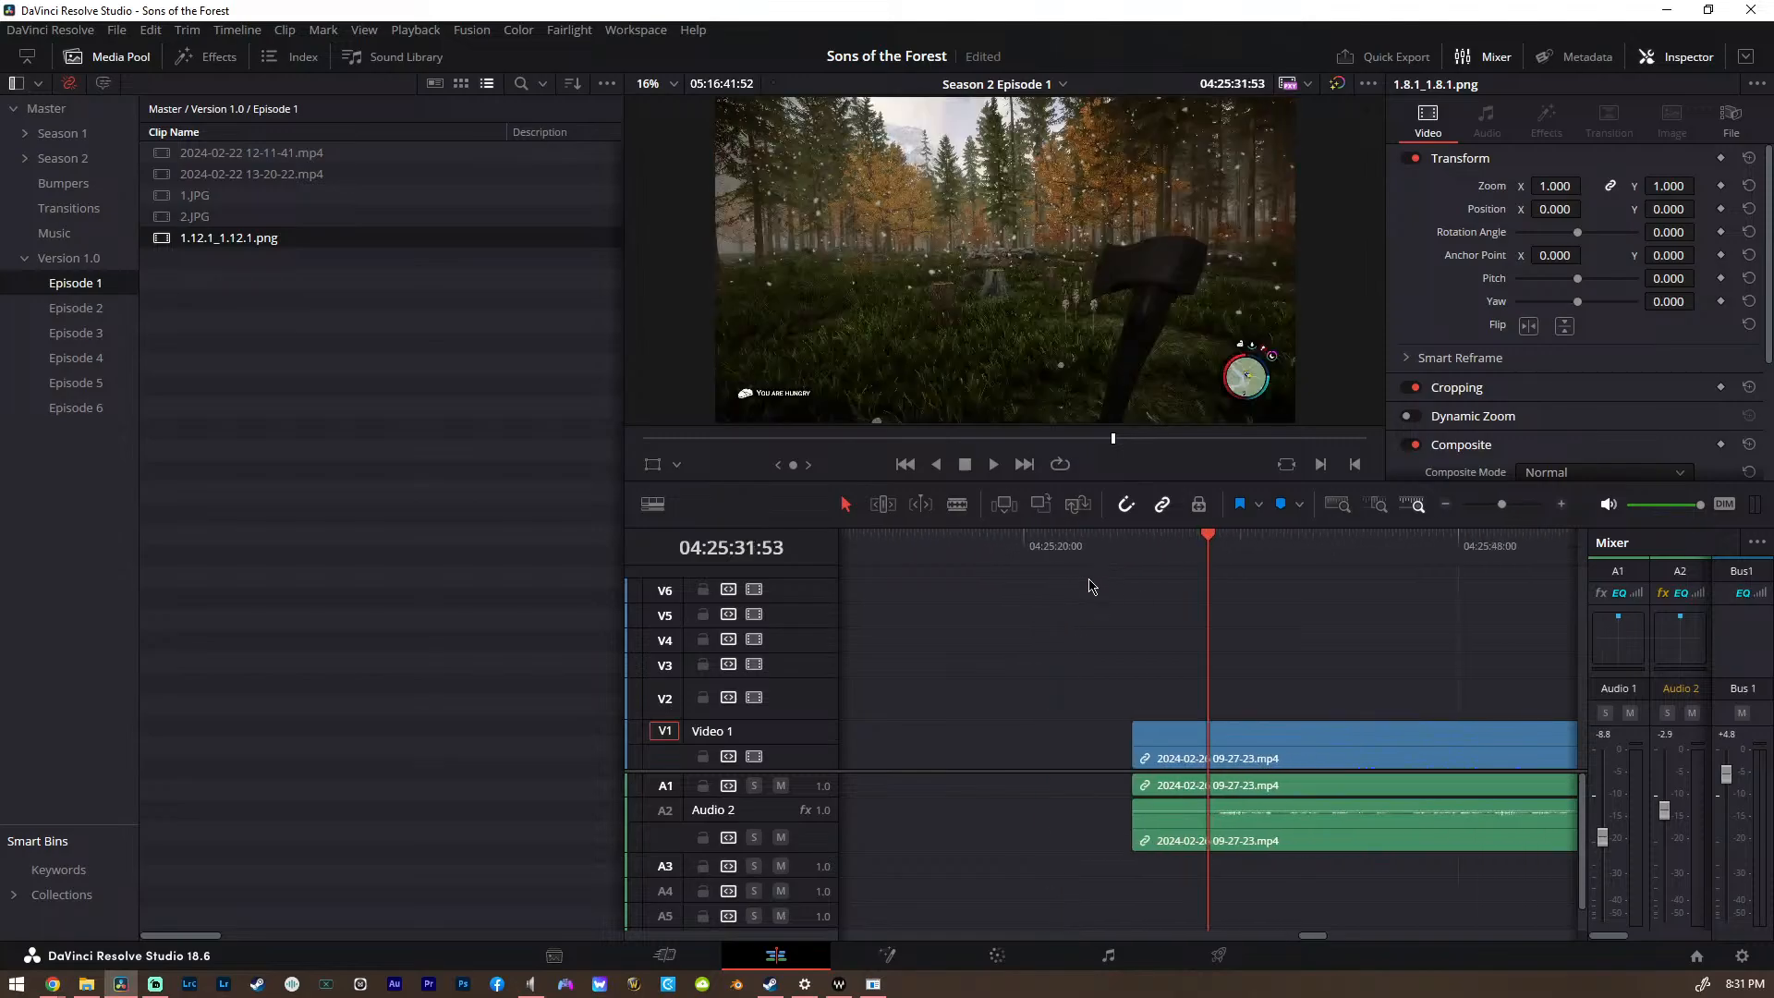
{"action": "key", "text": "space"}
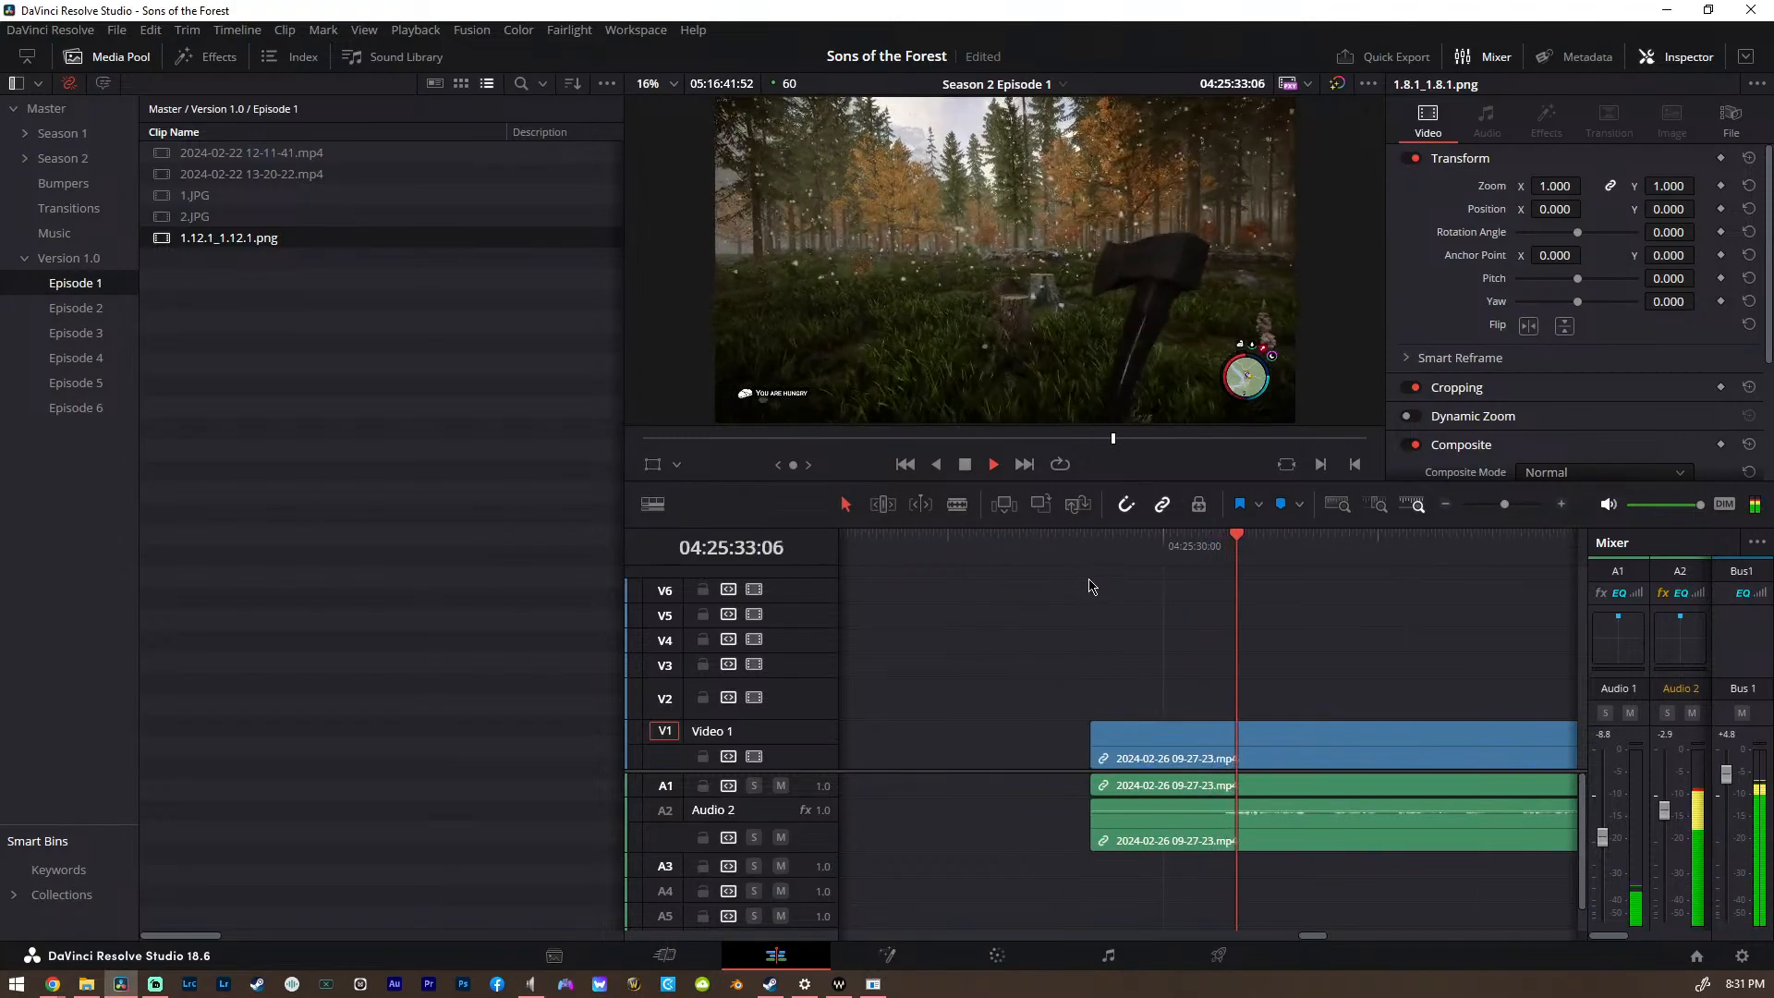
{"action": "scroll", "coordinate": [1067, 650], "scroll_direction": "down", "scroll_amount": 3}
{"action": "scroll", "coordinate": [1090, 679], "scroll_direction": "up", "scroll_amount": 1}
{"action": "scroll", "coordinate": [1117, 707], "scroll_direction": "up", "scroll_amount": 2}
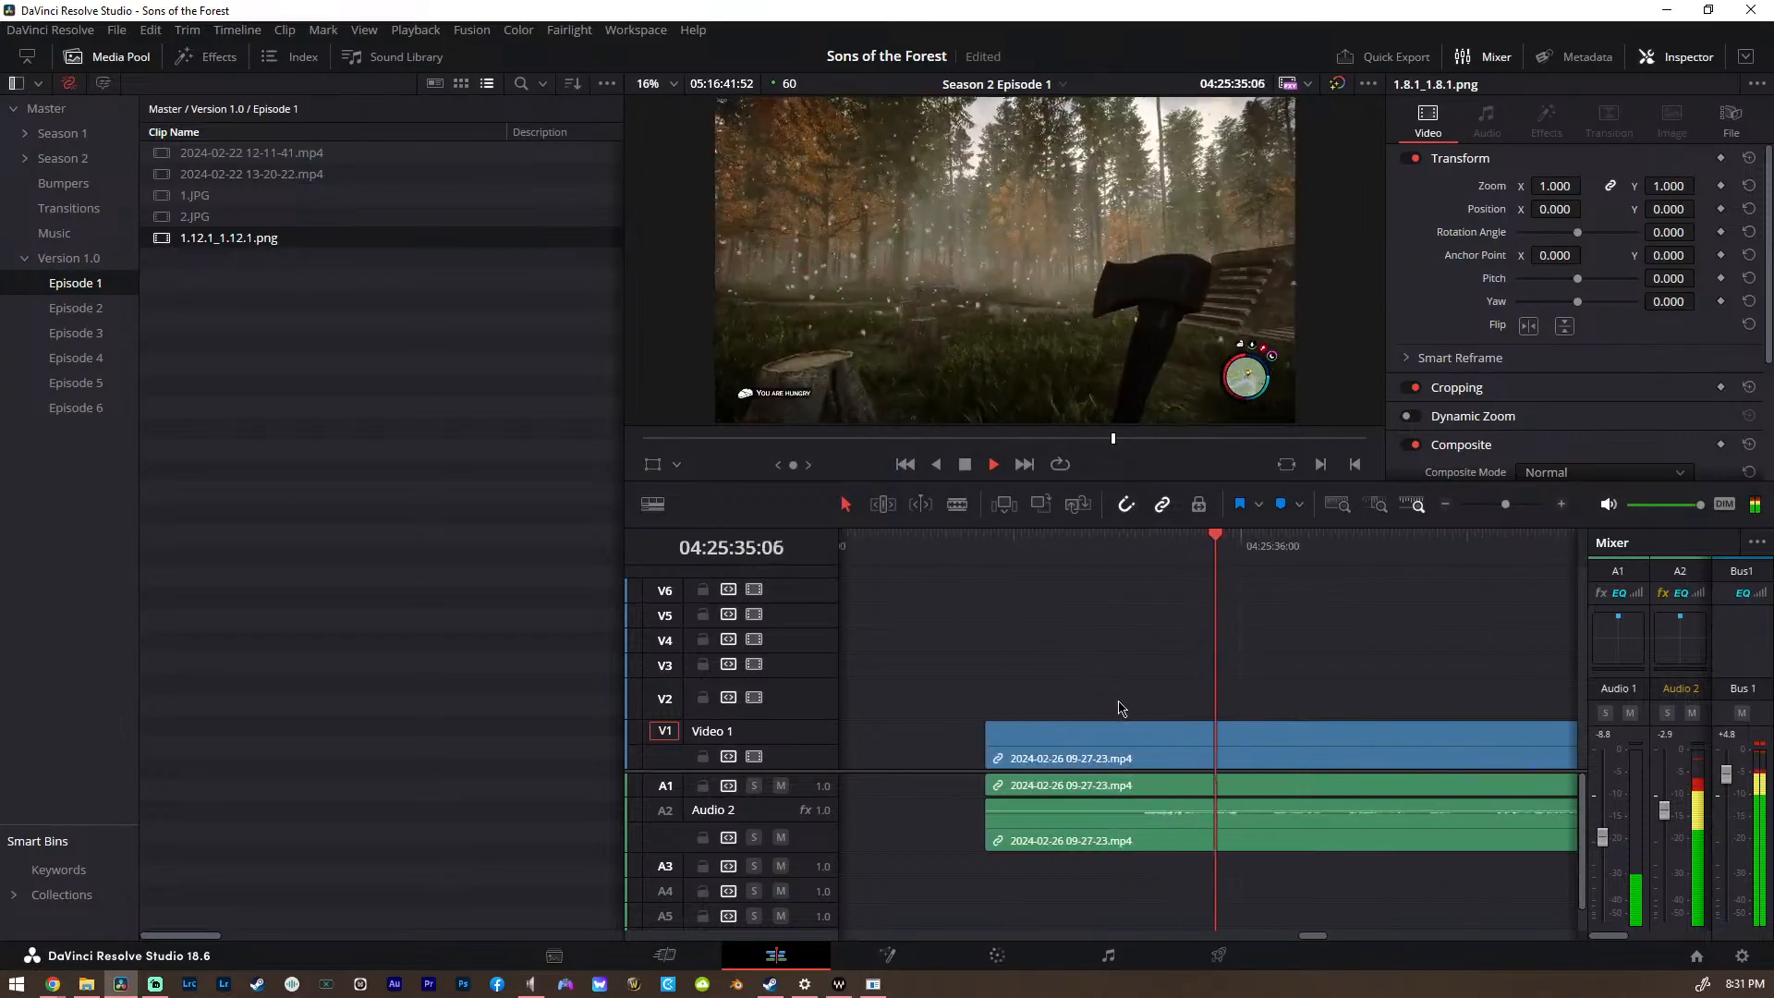
{"action": "key", "text": "space"}
{"action": "left_click", "coordinate": [1141, 582]}
{"action": "scroll", "coordinate": [1176, 640], "scroll_direction": "up", "scroll_amount": 3}
{"action": "scroll", "coordinate": [1176, 639], "scroll_direction": "up", "scroll_amount": 1}
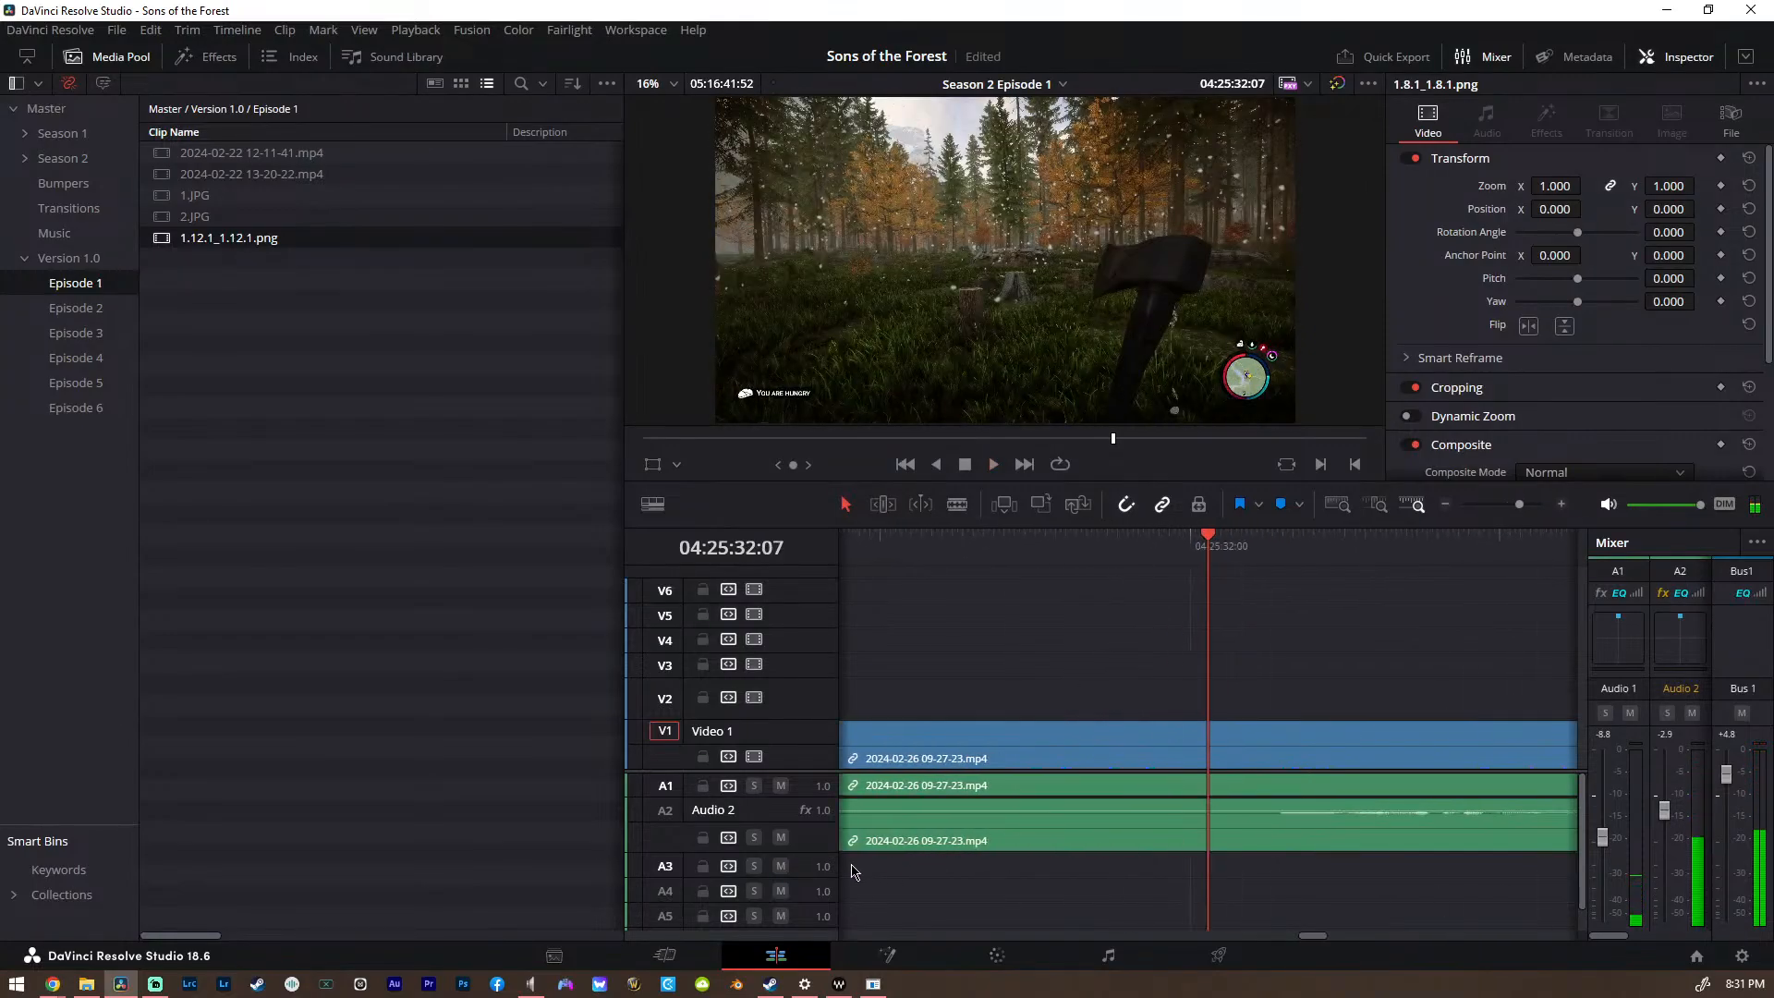
{"action": "left_click_drag", "start_coordinate": [813, 850], "coordinate": [825, 898]}
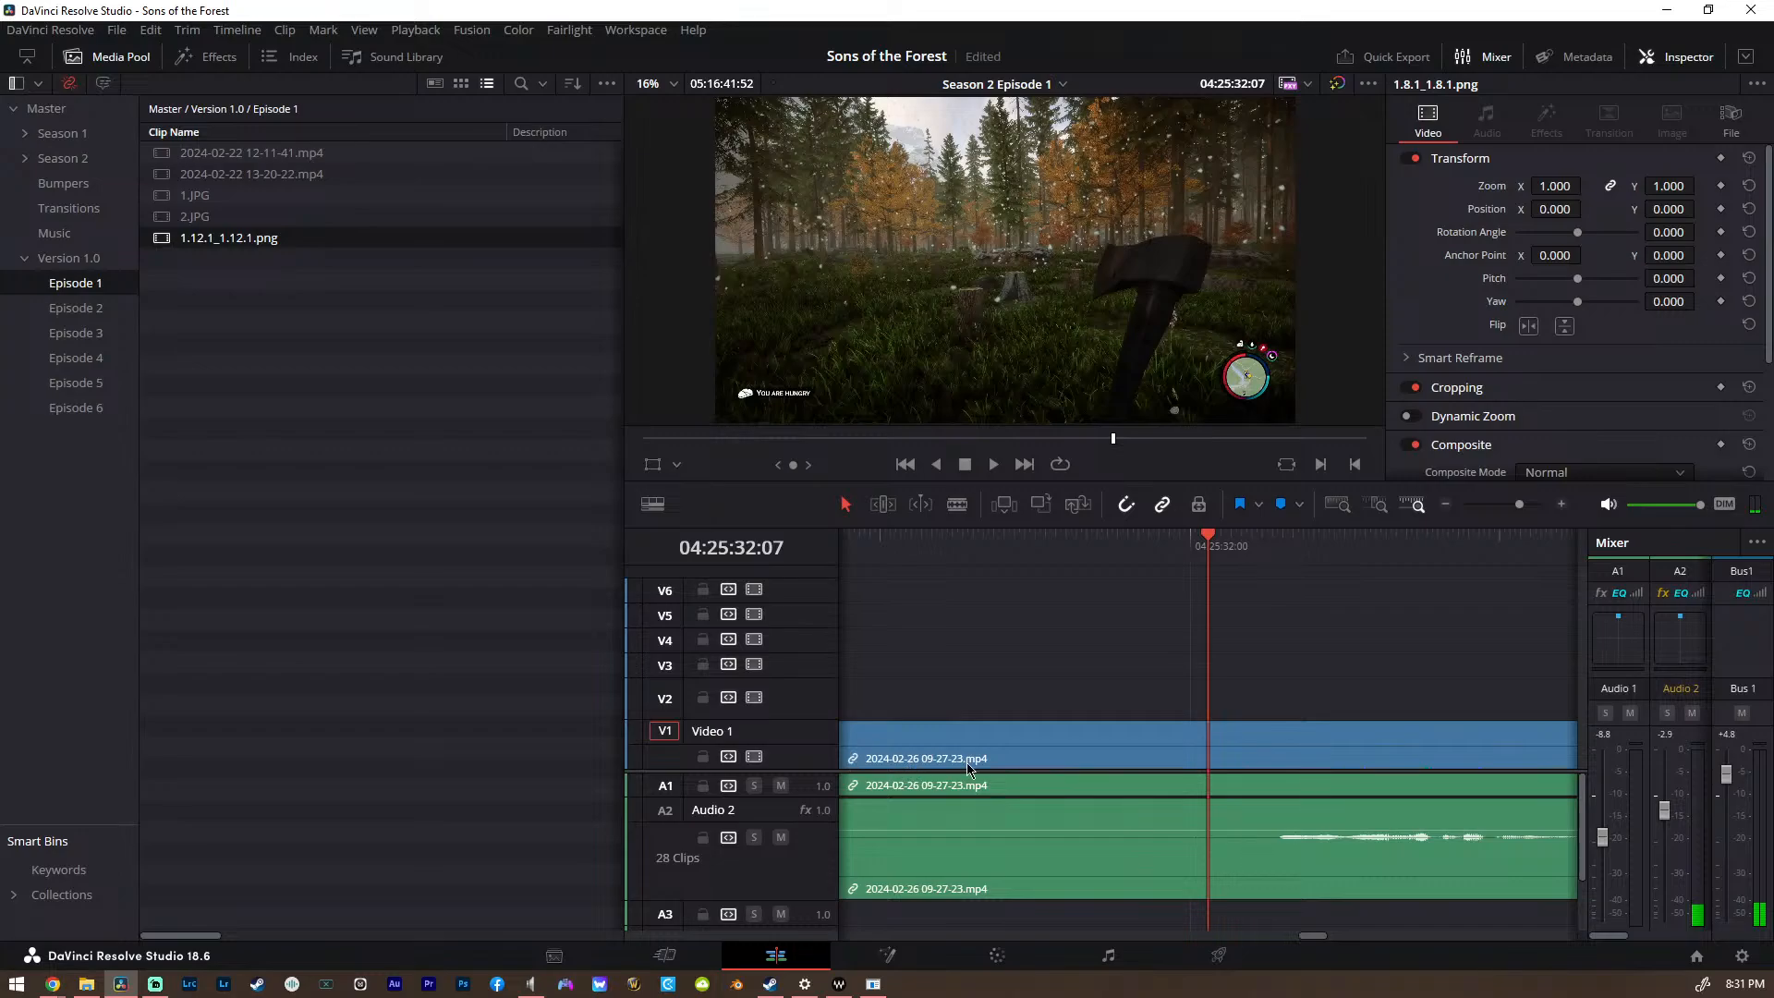
{"action": "scroll", "coordinate": [970, 772], "scroll_direction": "left", "scroll_amount": 1}
{"action": "left_click", "coordinate": [121, 58]}
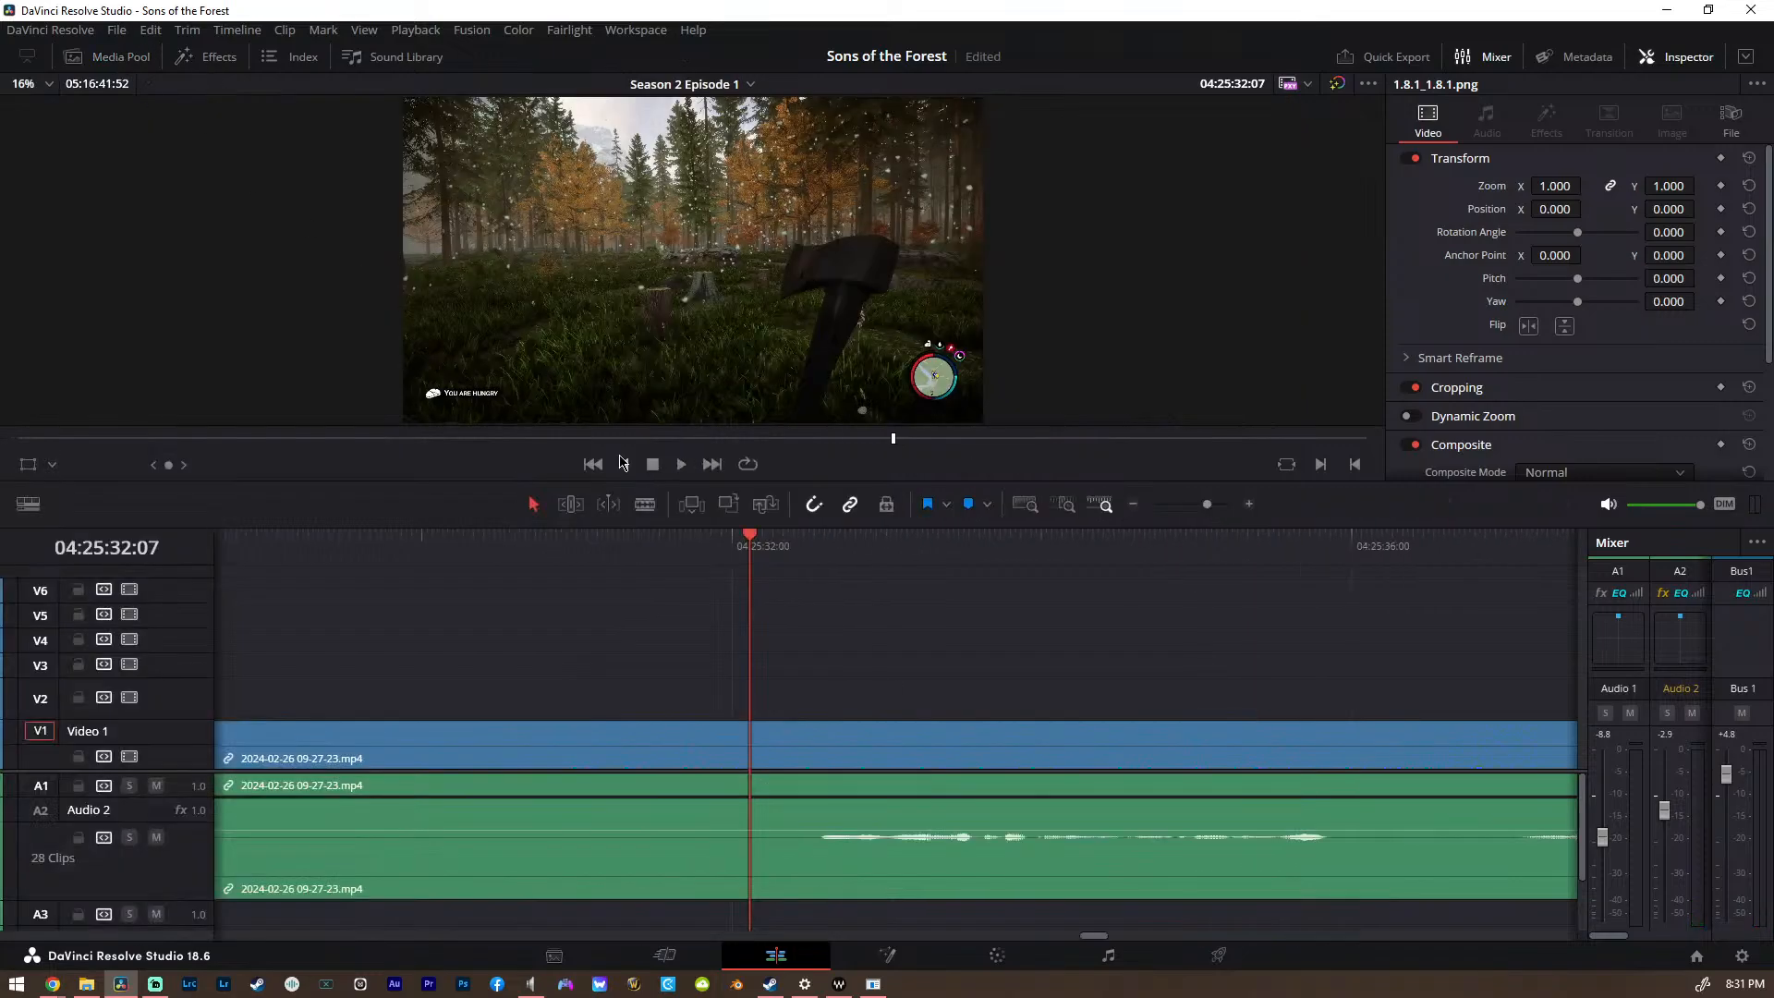
{"action": "scroll", "coordinate": [634, 707], "scroll_direction": "left", "scroll_amount": 1}
{"action": "left_click_drag", "start_coordinate": [615, 742], "coordinate": [917, 776]}
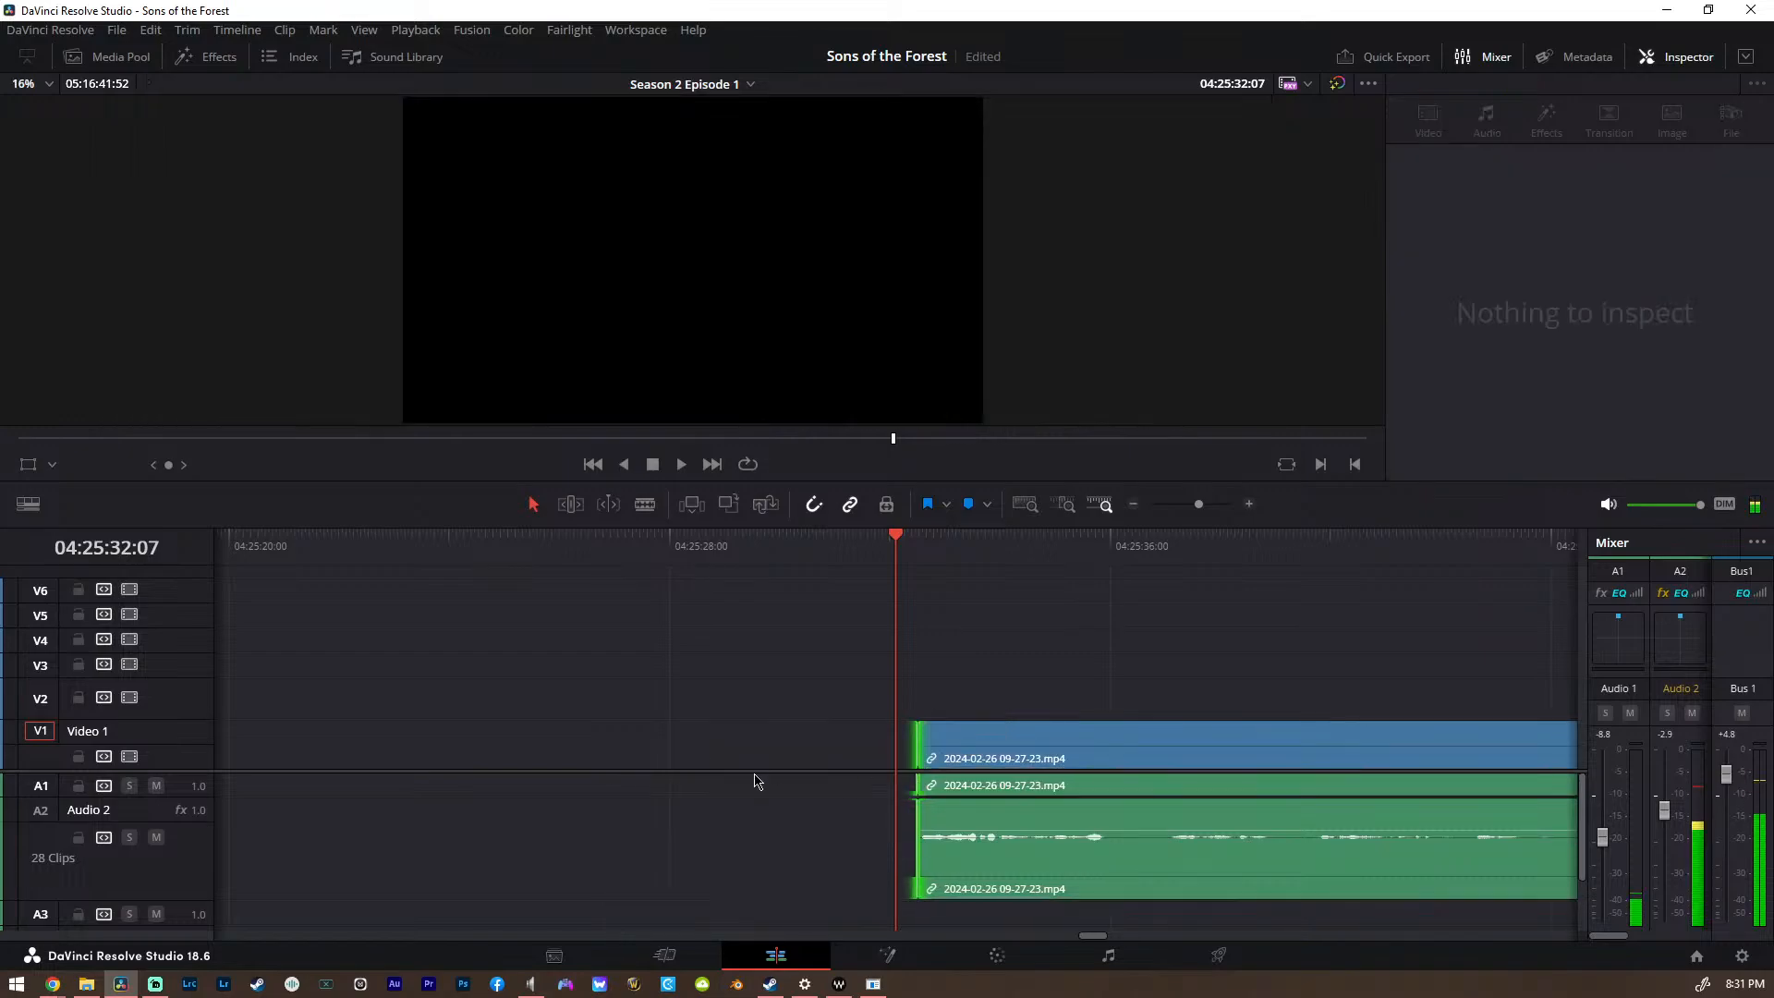
Play the trimmed clip from 04:33:09:50 to review the quiet stretch after the speech, stopping at 04:33:13:17
{"action": "scroll", "coordinate": [756, 776], "scroll_direction": "down", "scroll_amount": 6}
{"action": "scroll", "coordinate": [756, 769], "scroll_direction": "down", "scroll_amount": 3}
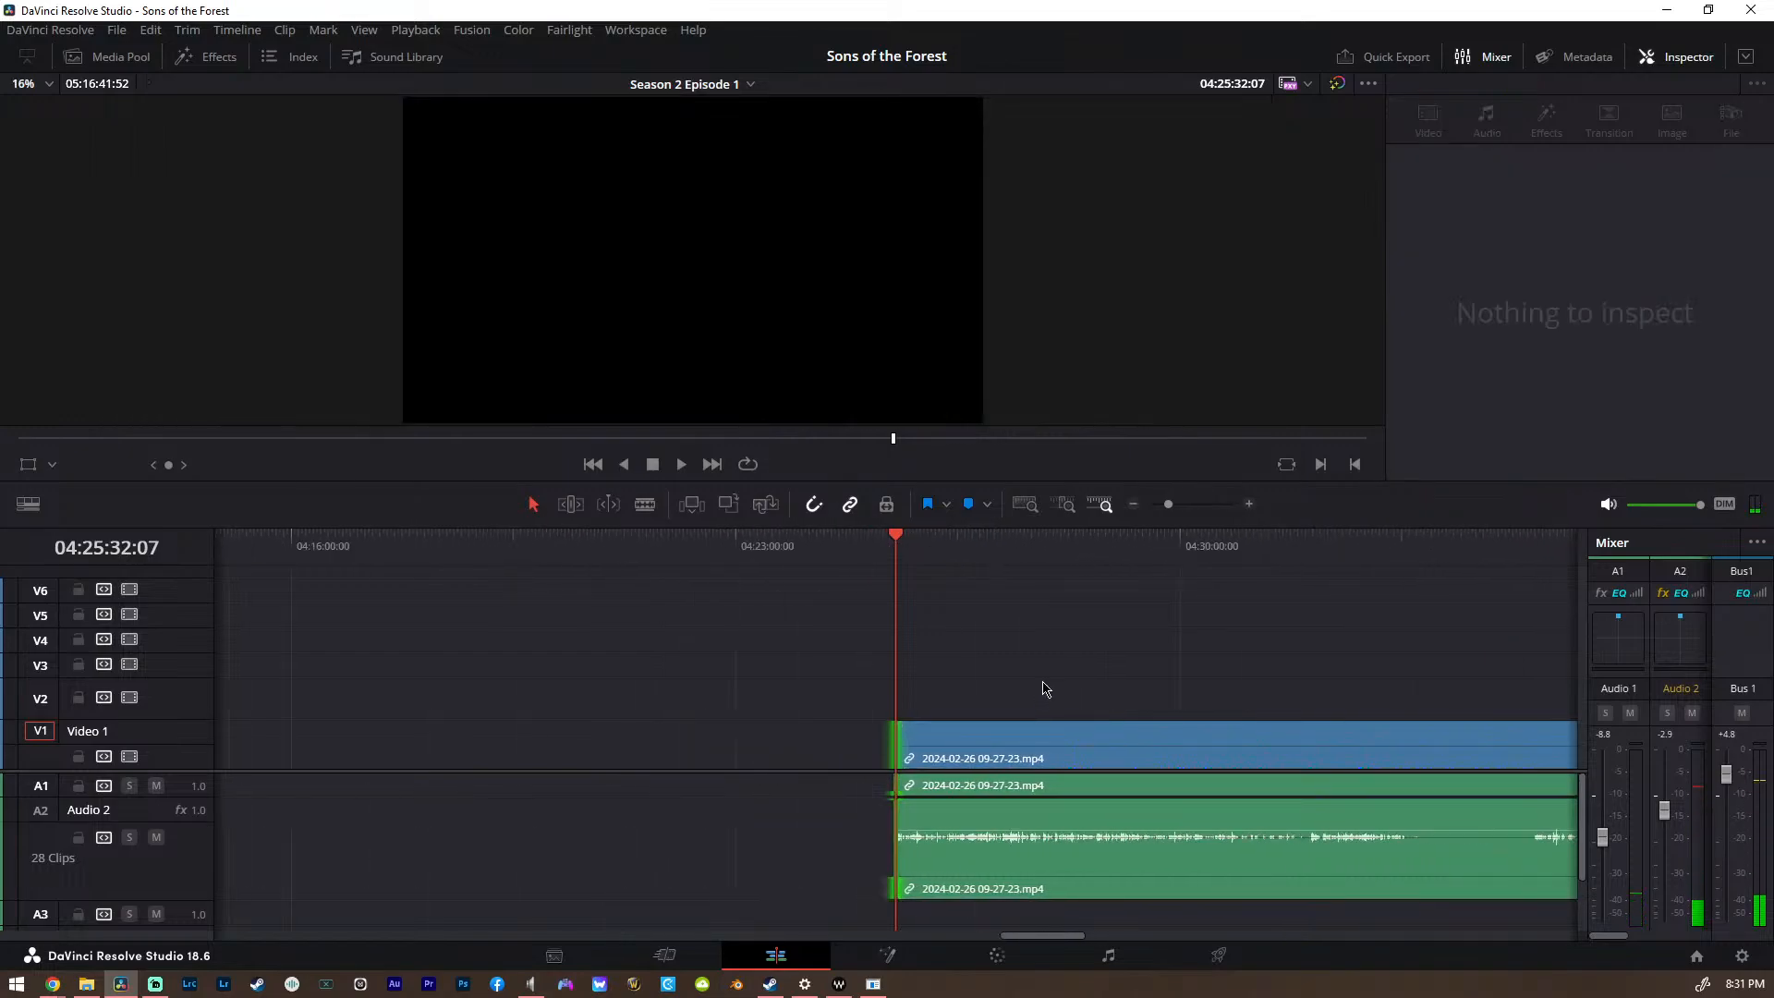
{"action": "left_click", "coordinate": [1379, 558]}
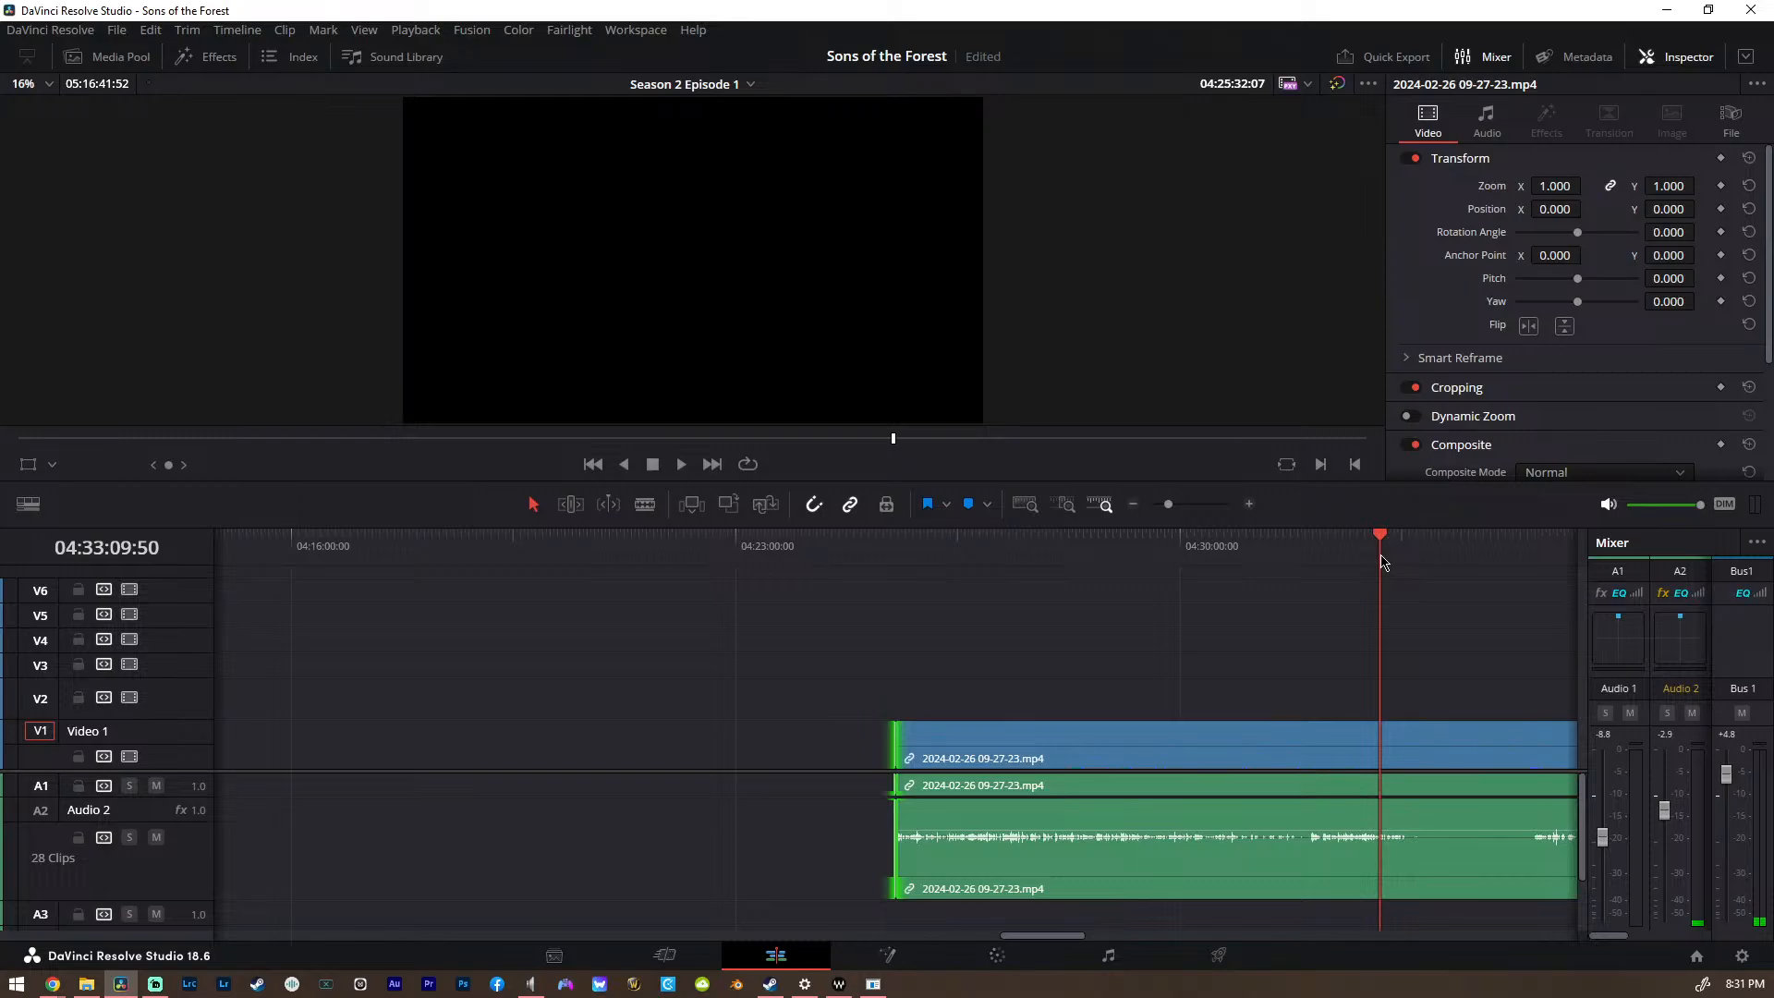
{"action": "key", "text": "space"}
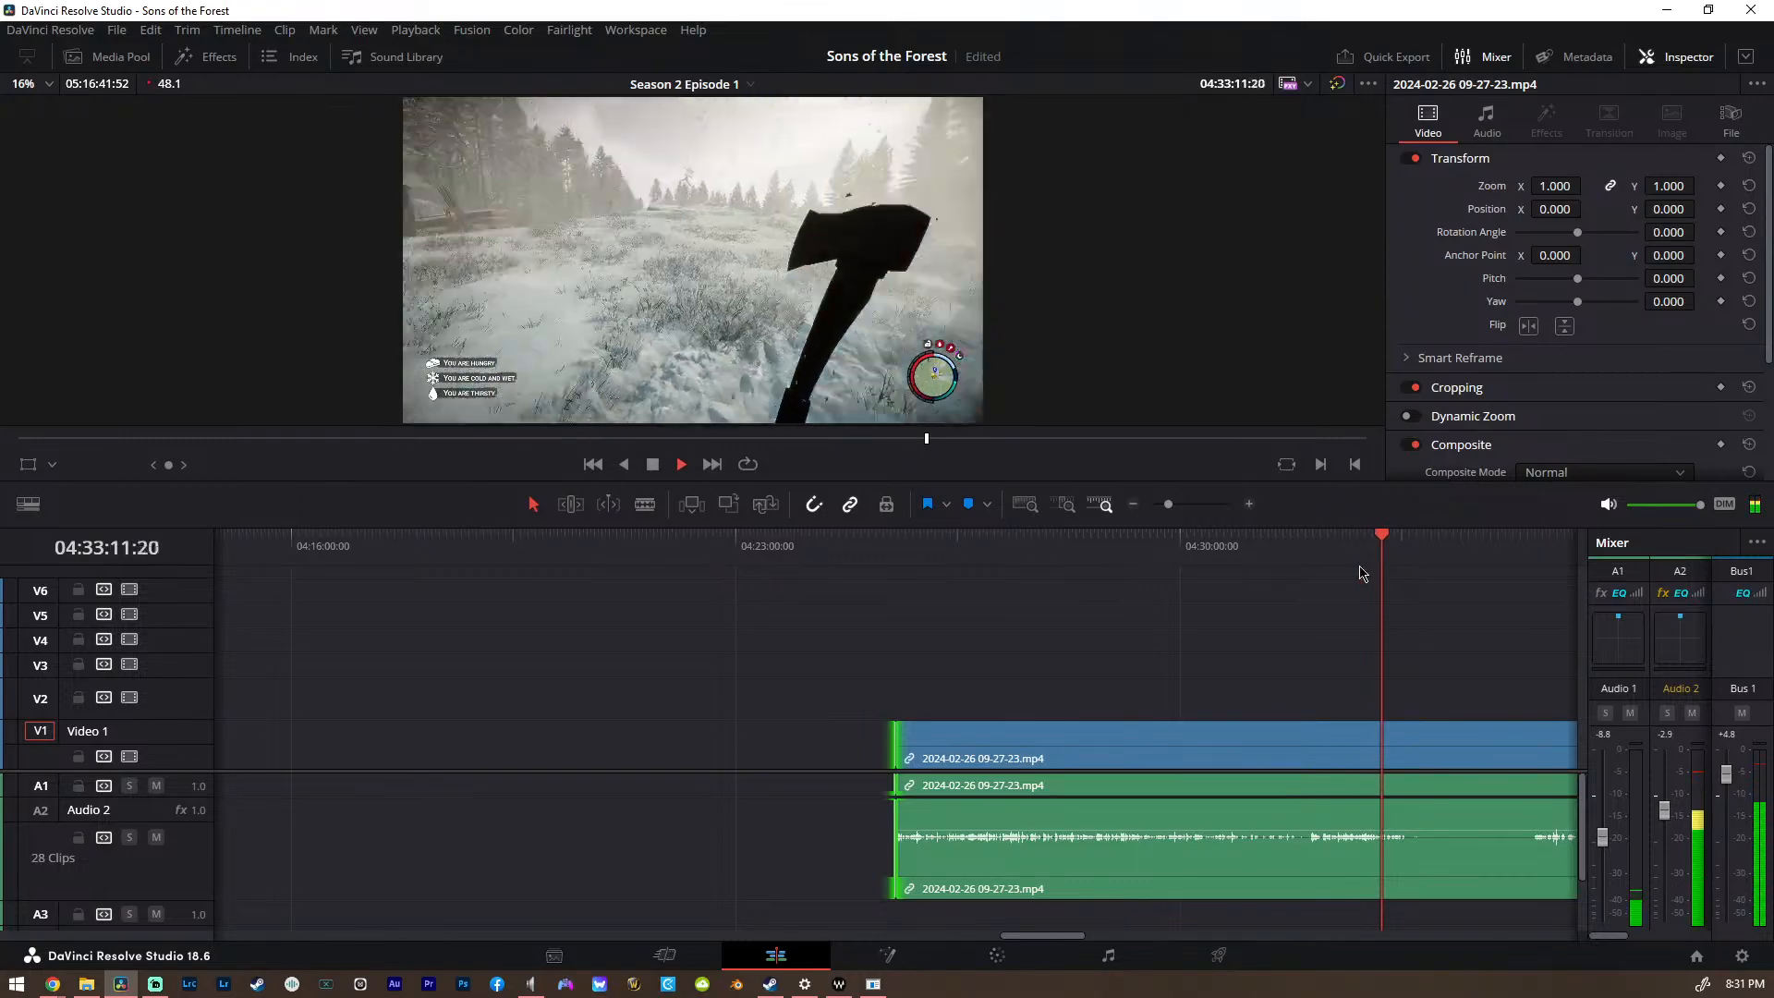
{"action": "scroll", "coordinate": [1136, 643], "scroll_direction": "right", "scroll_amount": 1}
{"action": "key", "text": "space"}
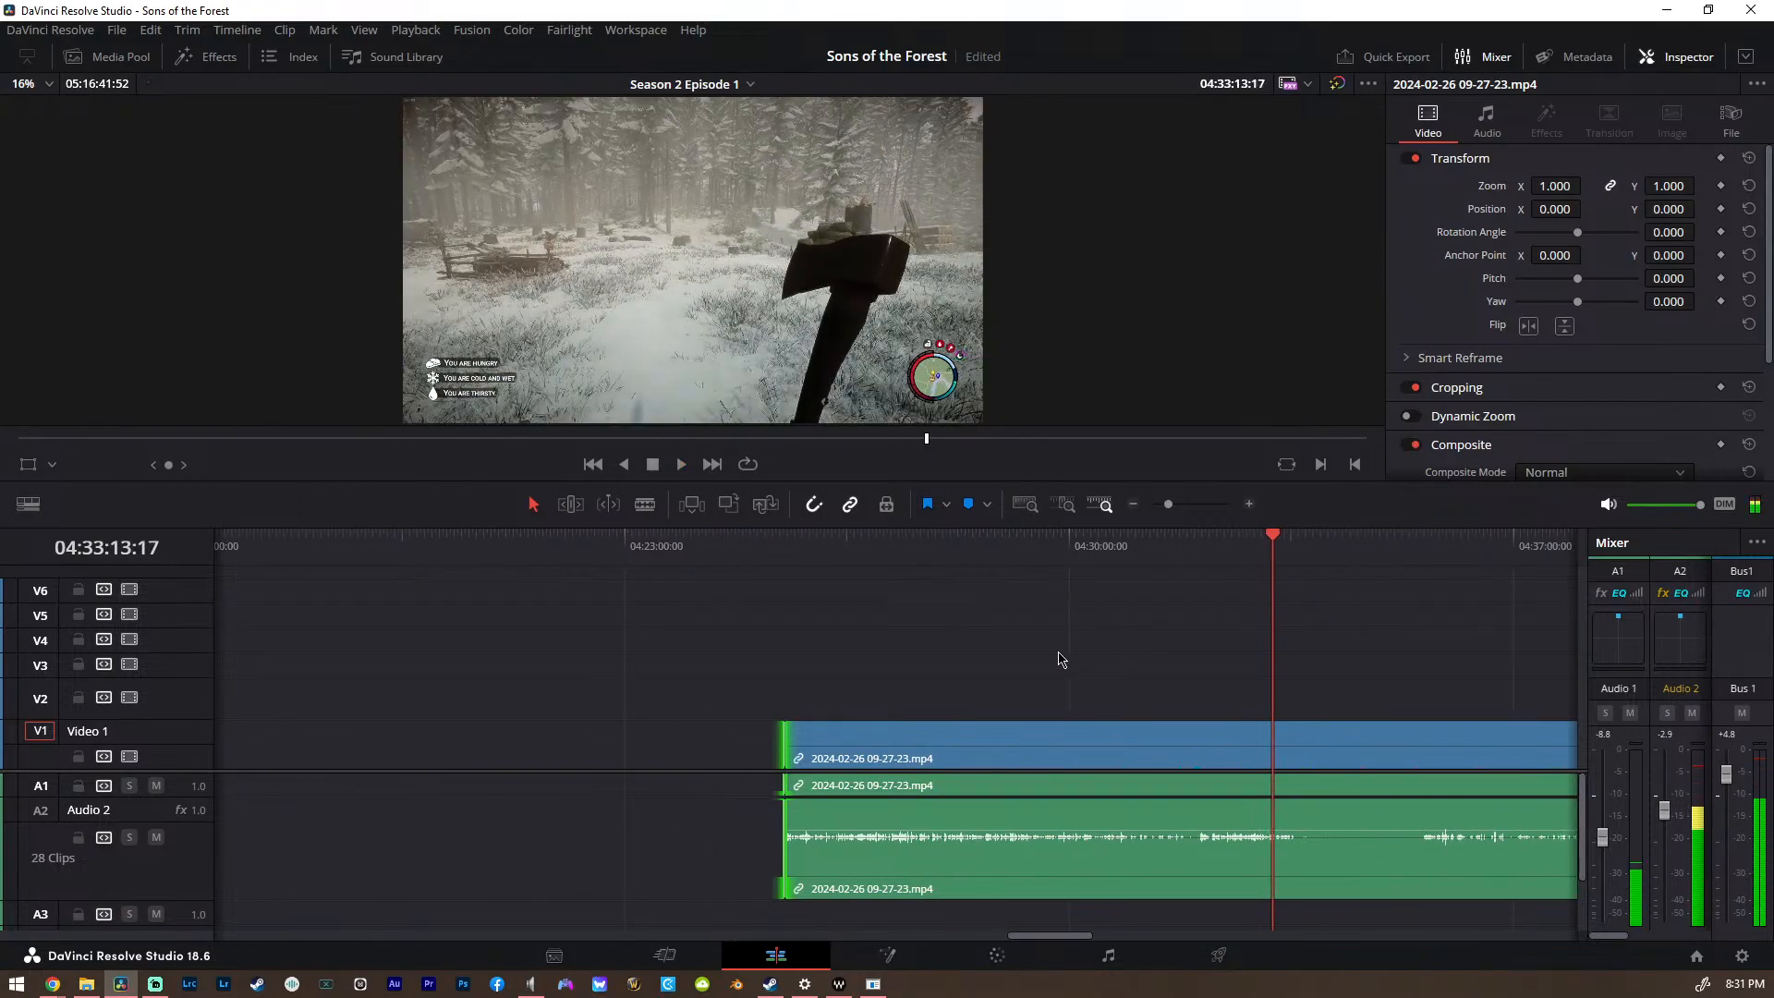
Return to the edited gameplay and place the playhead in its last clip at 01:23:33:16
{"action": "scroll", "coordinate": [1054, 661], "scroll_direction": "down", "scroll_amount": 2}
{"action": "scroll", "coordinate": [702, 730], "scroll_direction": "down", "scroll_amount": 4}
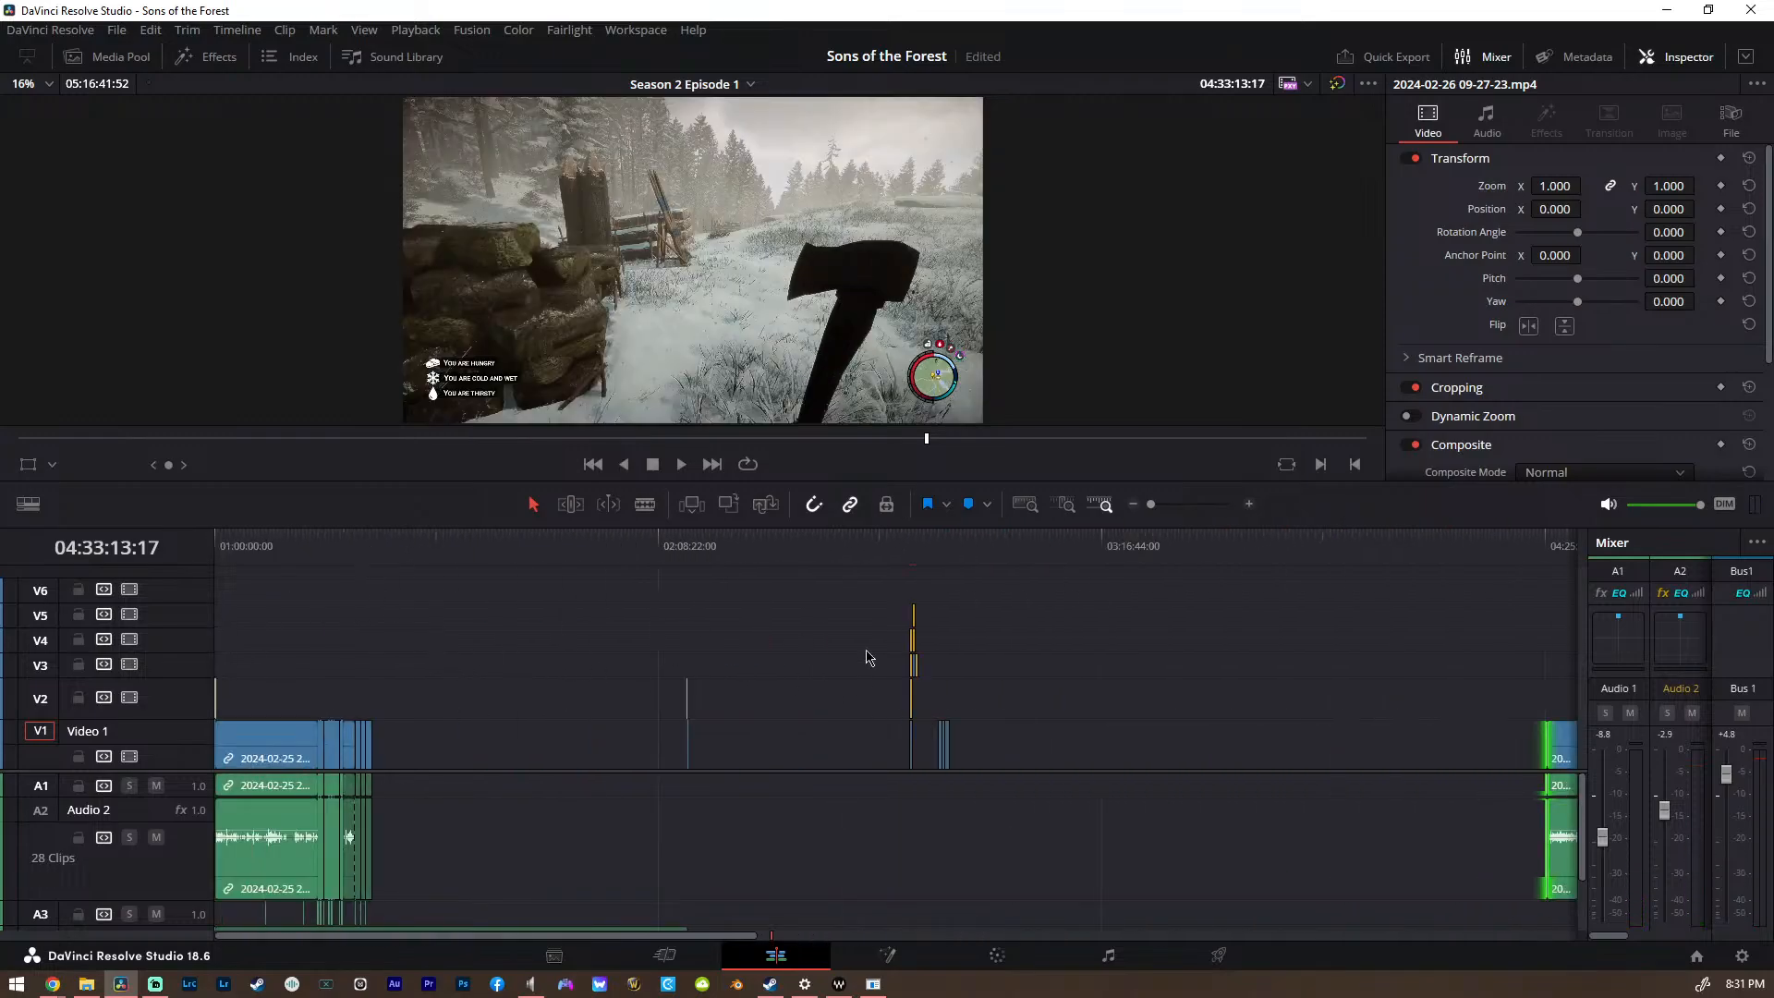
{"action": "left_click", "coordinate": [368, 552]}
{"action": "scroll", "coordinate": [554, 626], "scroll_direction": "up", "scroll_amount": 7}
{"action": "left_click", "coordinate": [973, 558]}
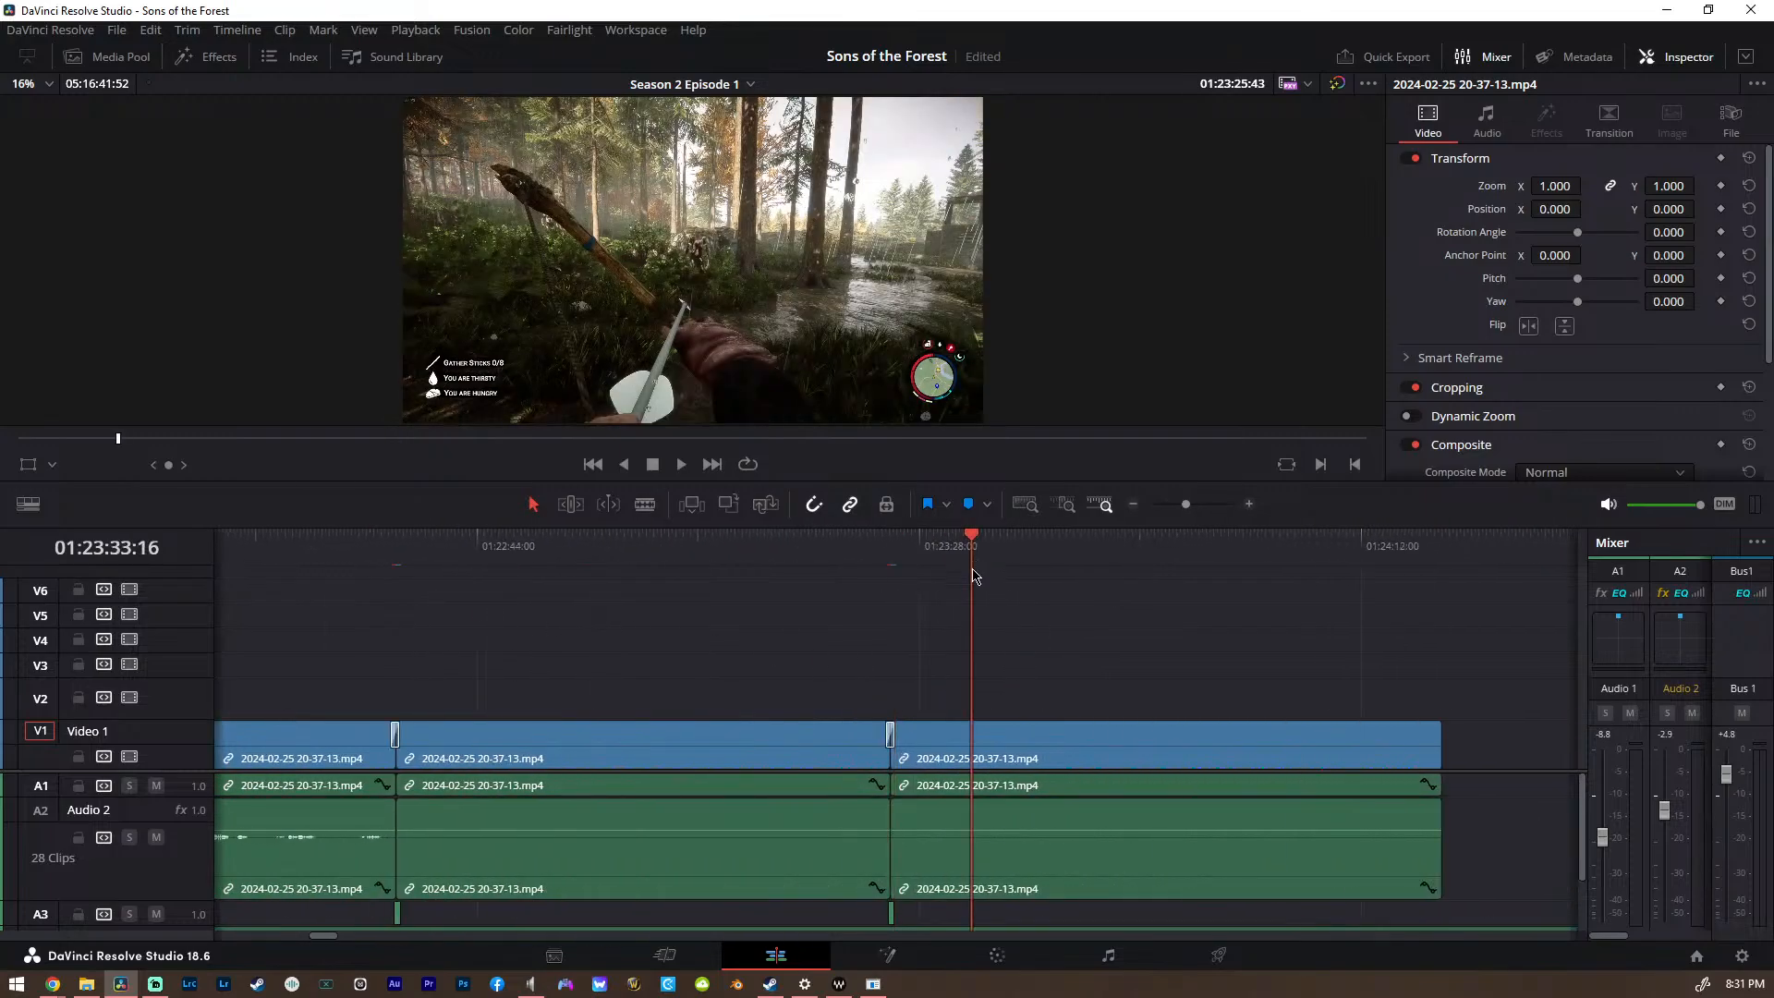
{"action": "scroll", "coordinate": [914, 636], "scroll_direction": "down", "scroll_amount": 1}
{"action": "scroll", "coordinate": [915, 636], "scroll_direction": "down", "scroll_amount": 3}
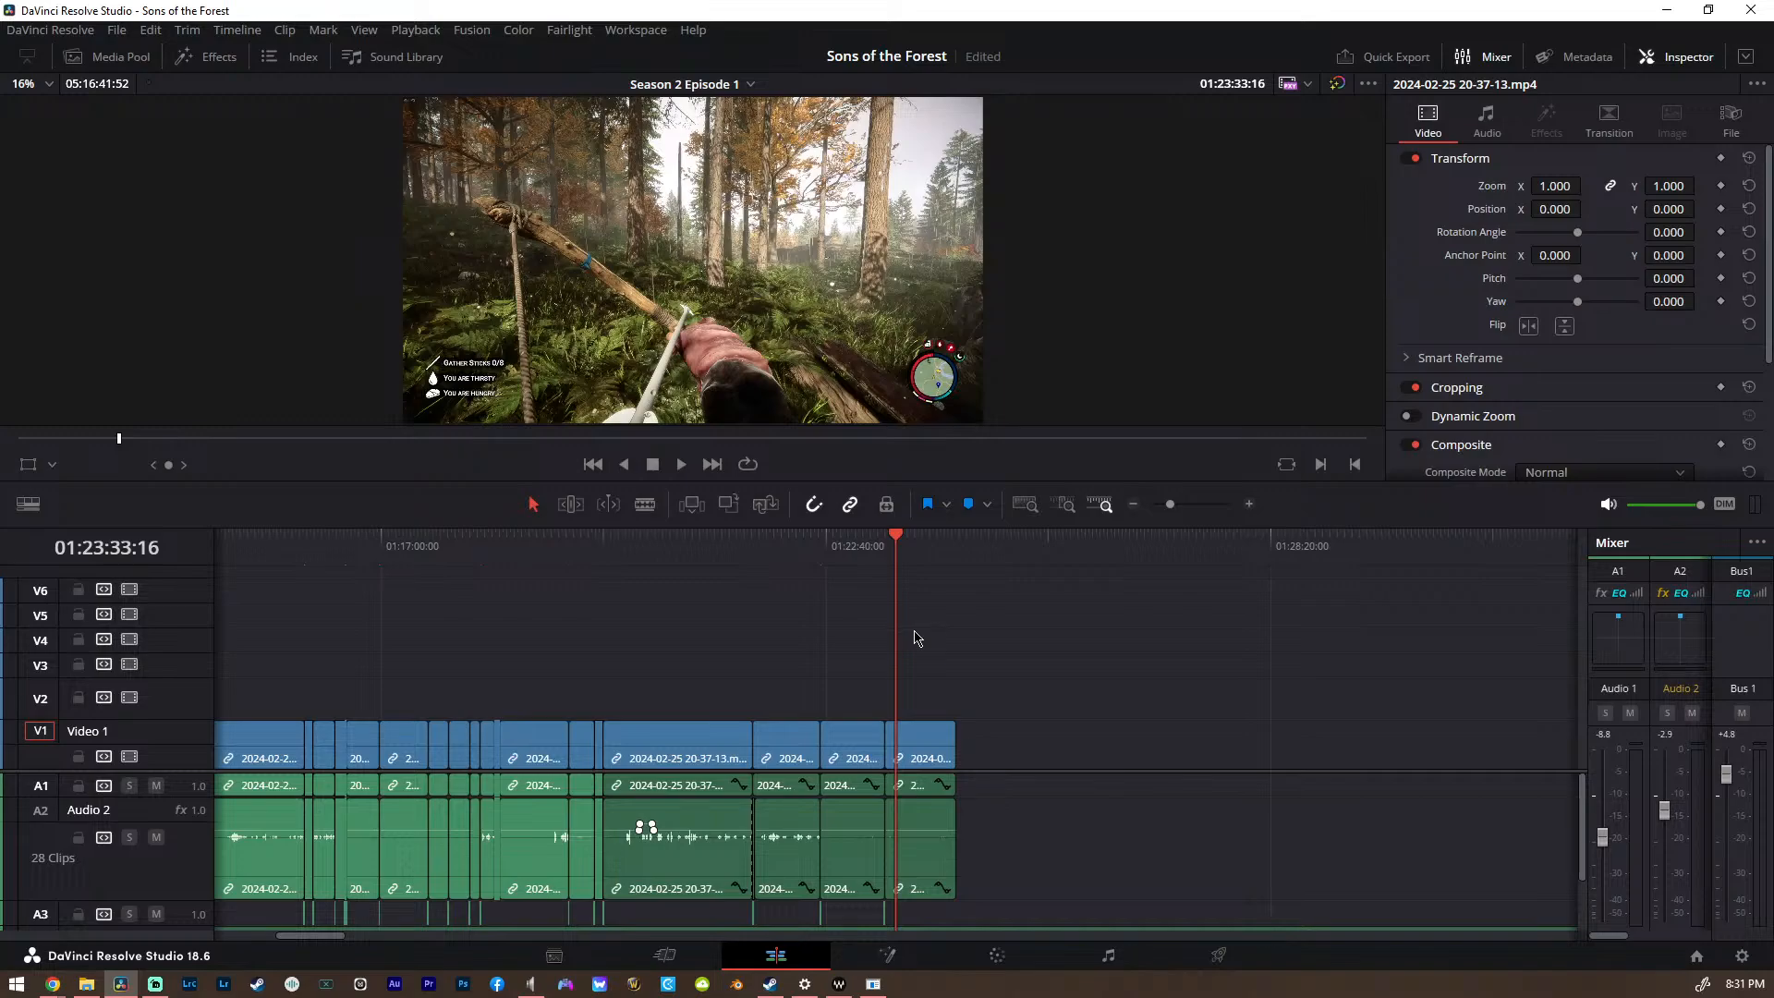
{"action": "left_click", "coordinate": [927, 756]}
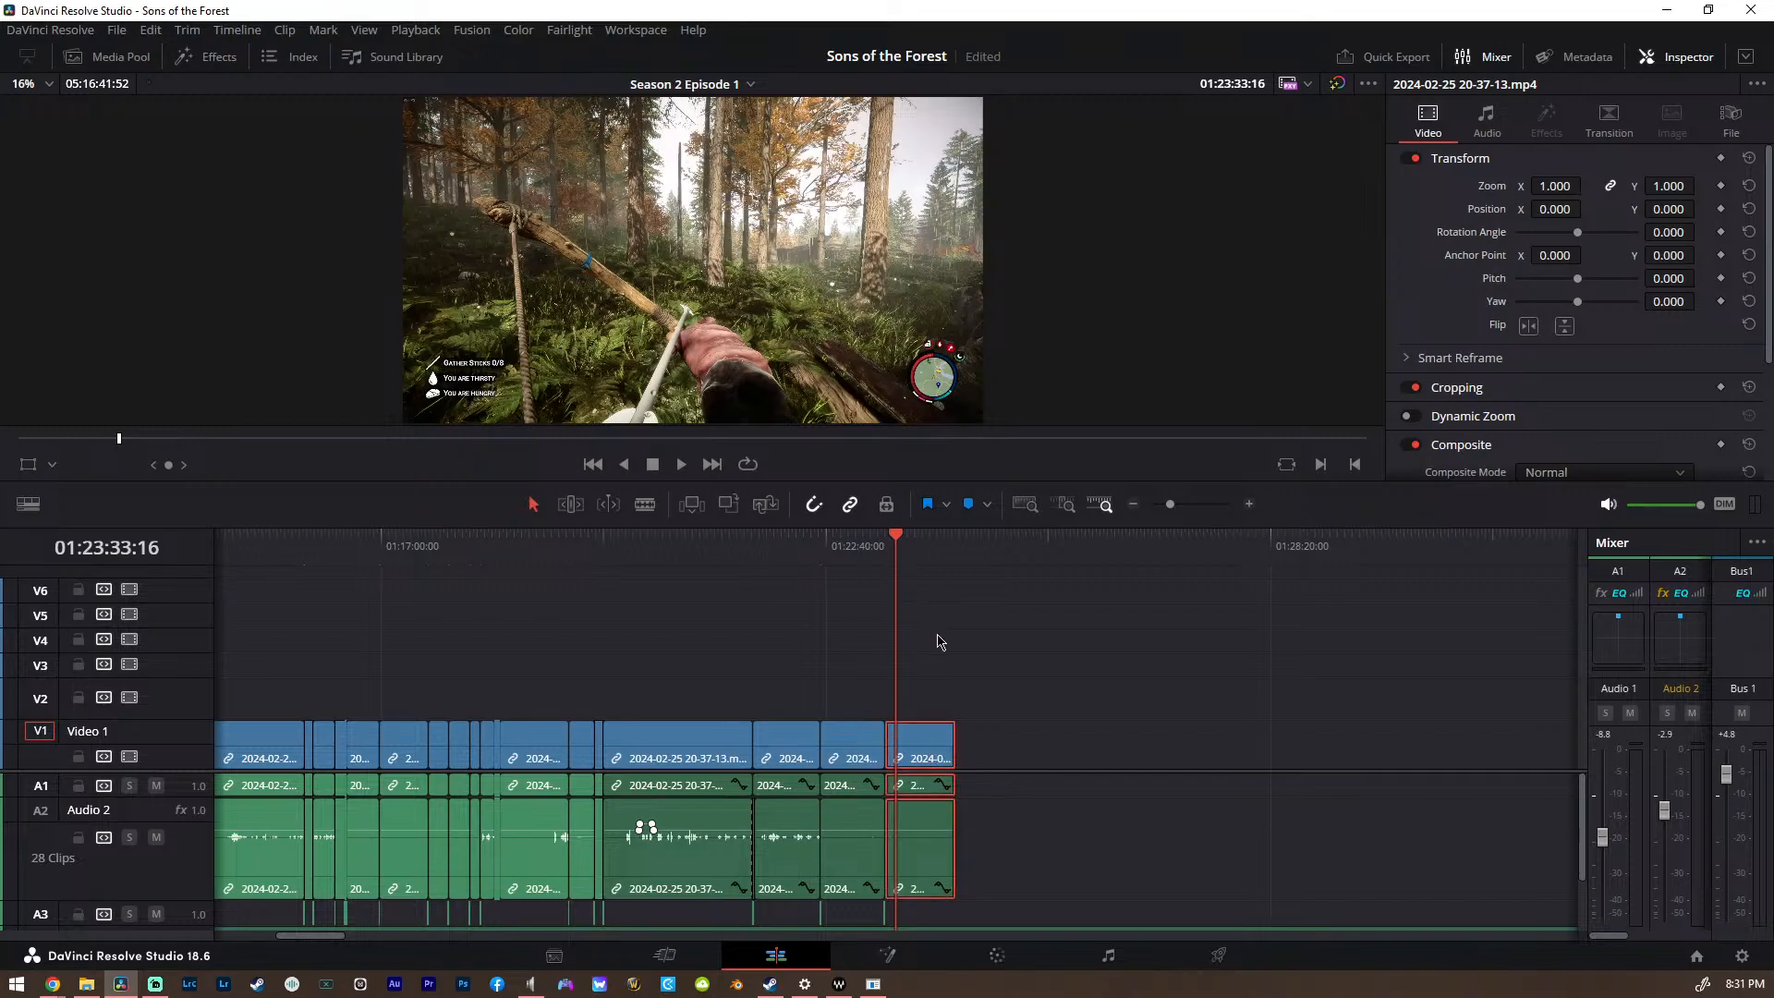
{"action": "scroll", "coordinate": [939, 642], "scroll_direction": "up", "scroll_amount": 3}
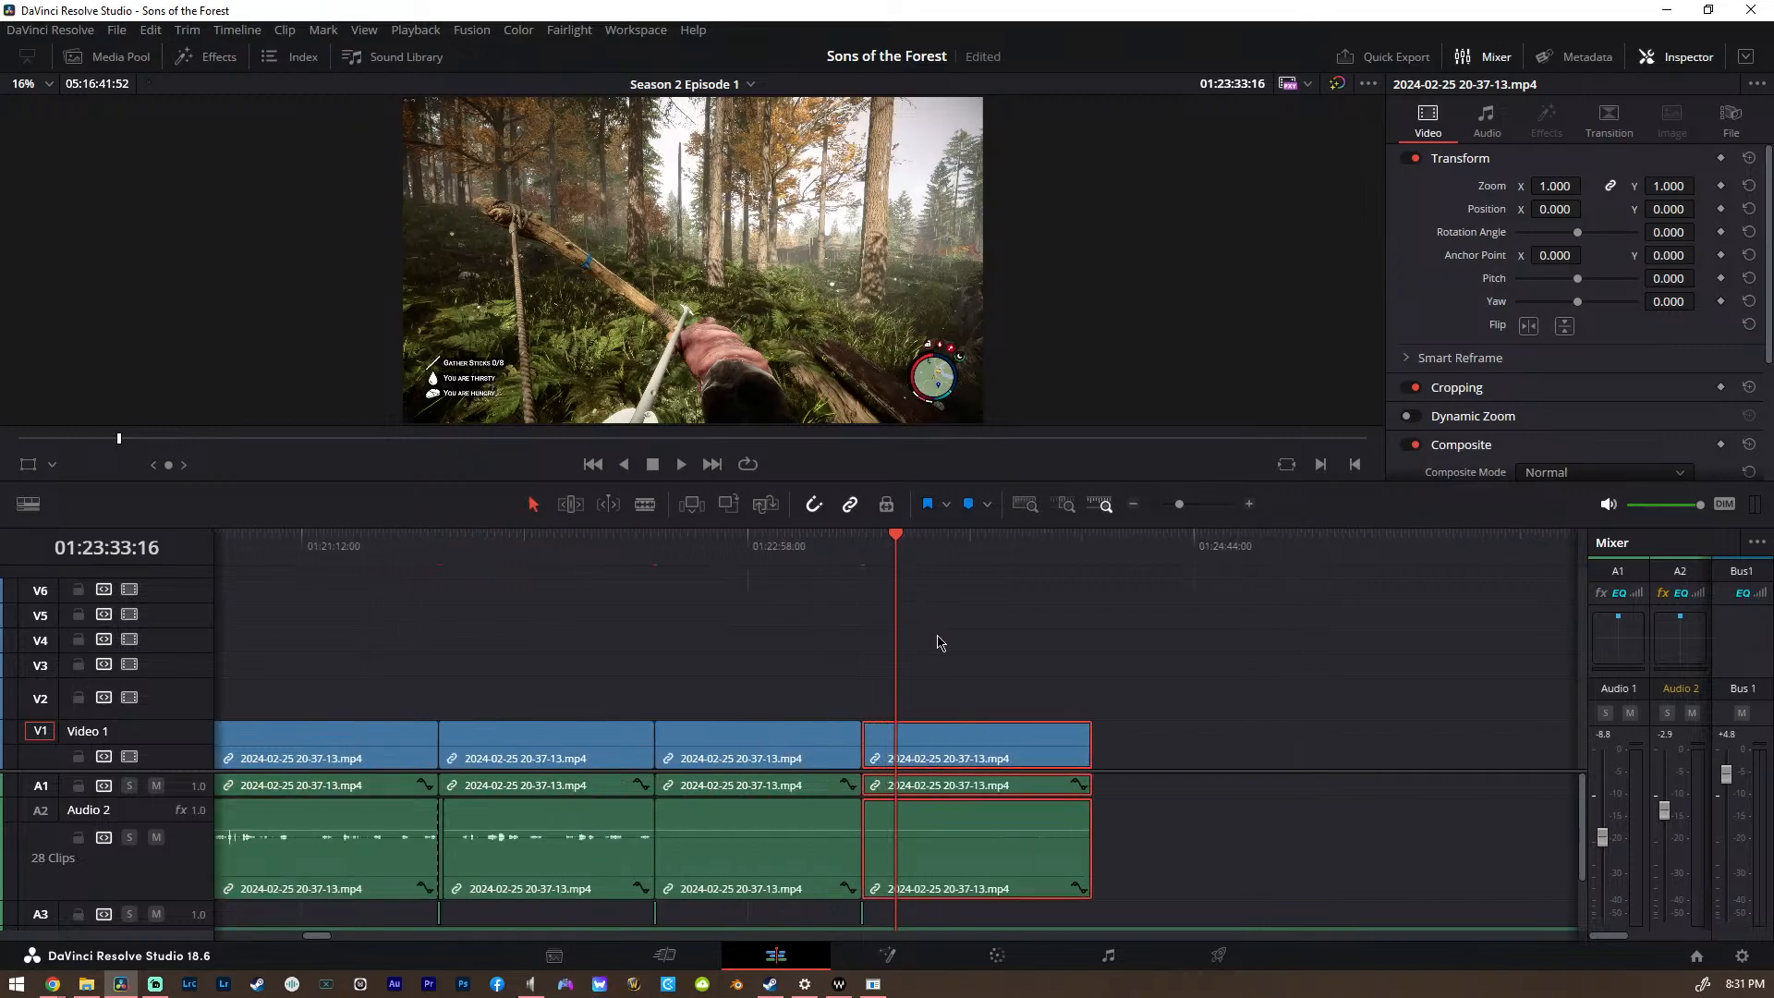
{"action": "scroll", "coordinate": [940, 641], "scroll_direction": "down", "scroll_amount": 1}
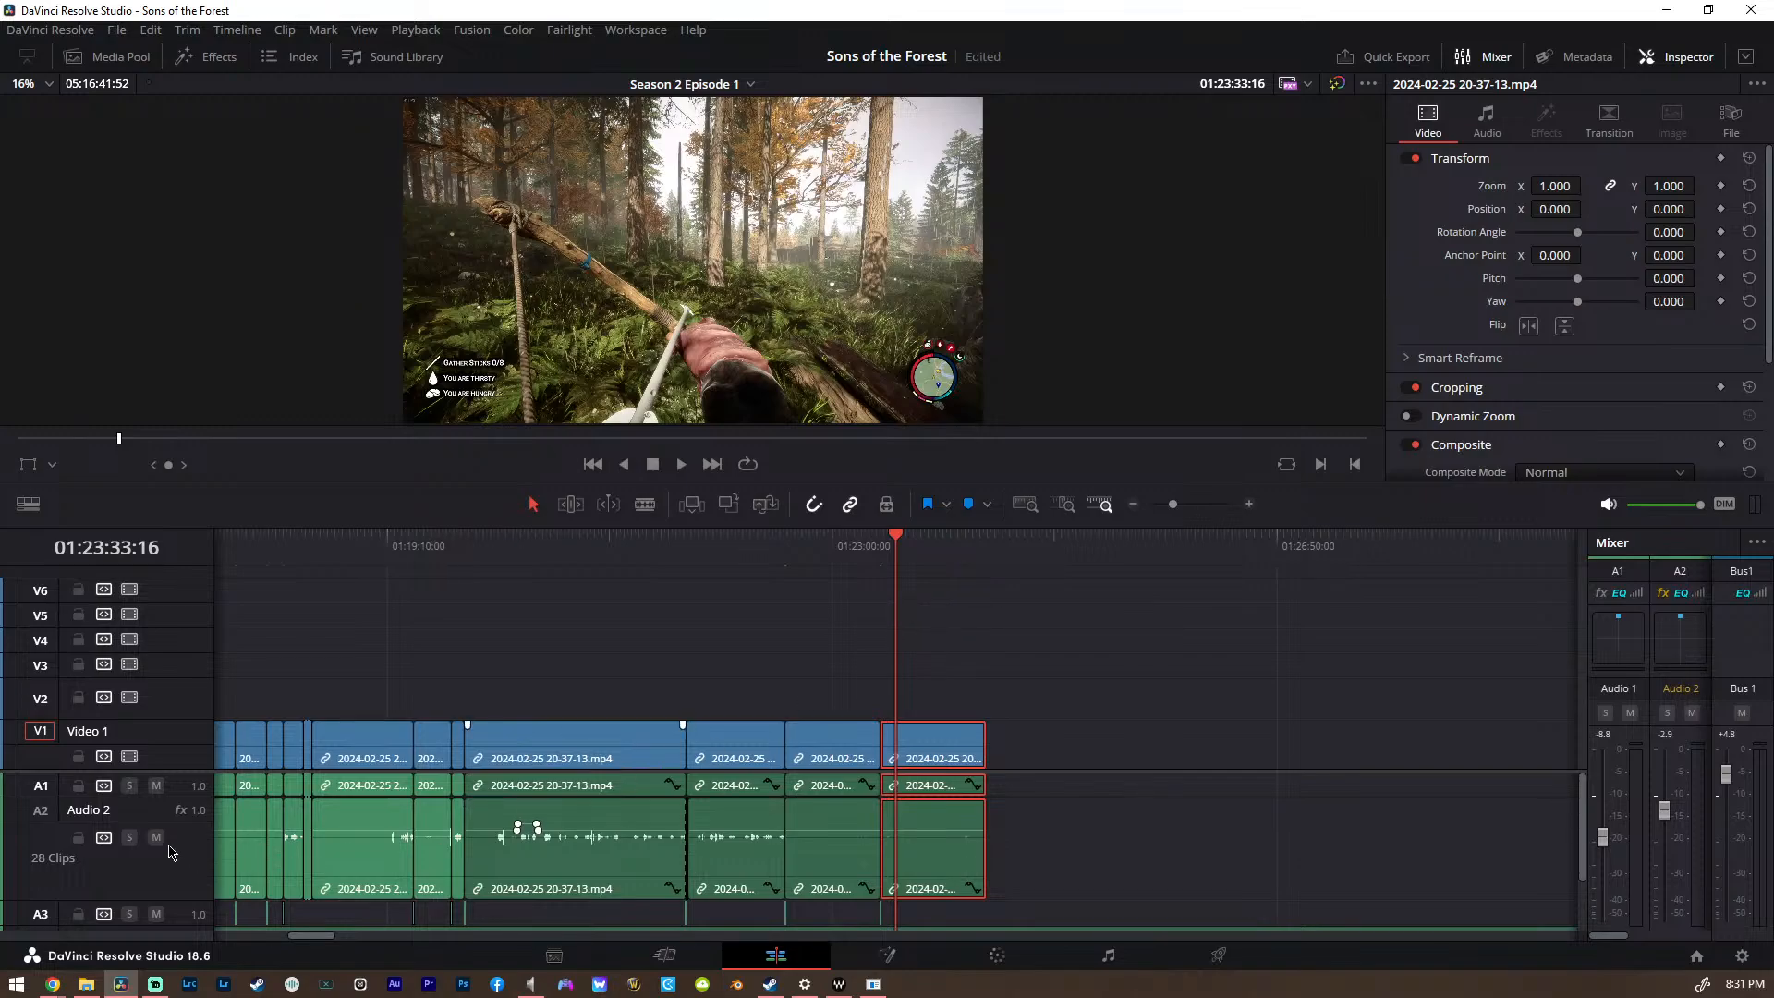
{"action": "scroll", "coordinate": [168, 851], "scroll_direction": "down", "scroll_amount": 3}
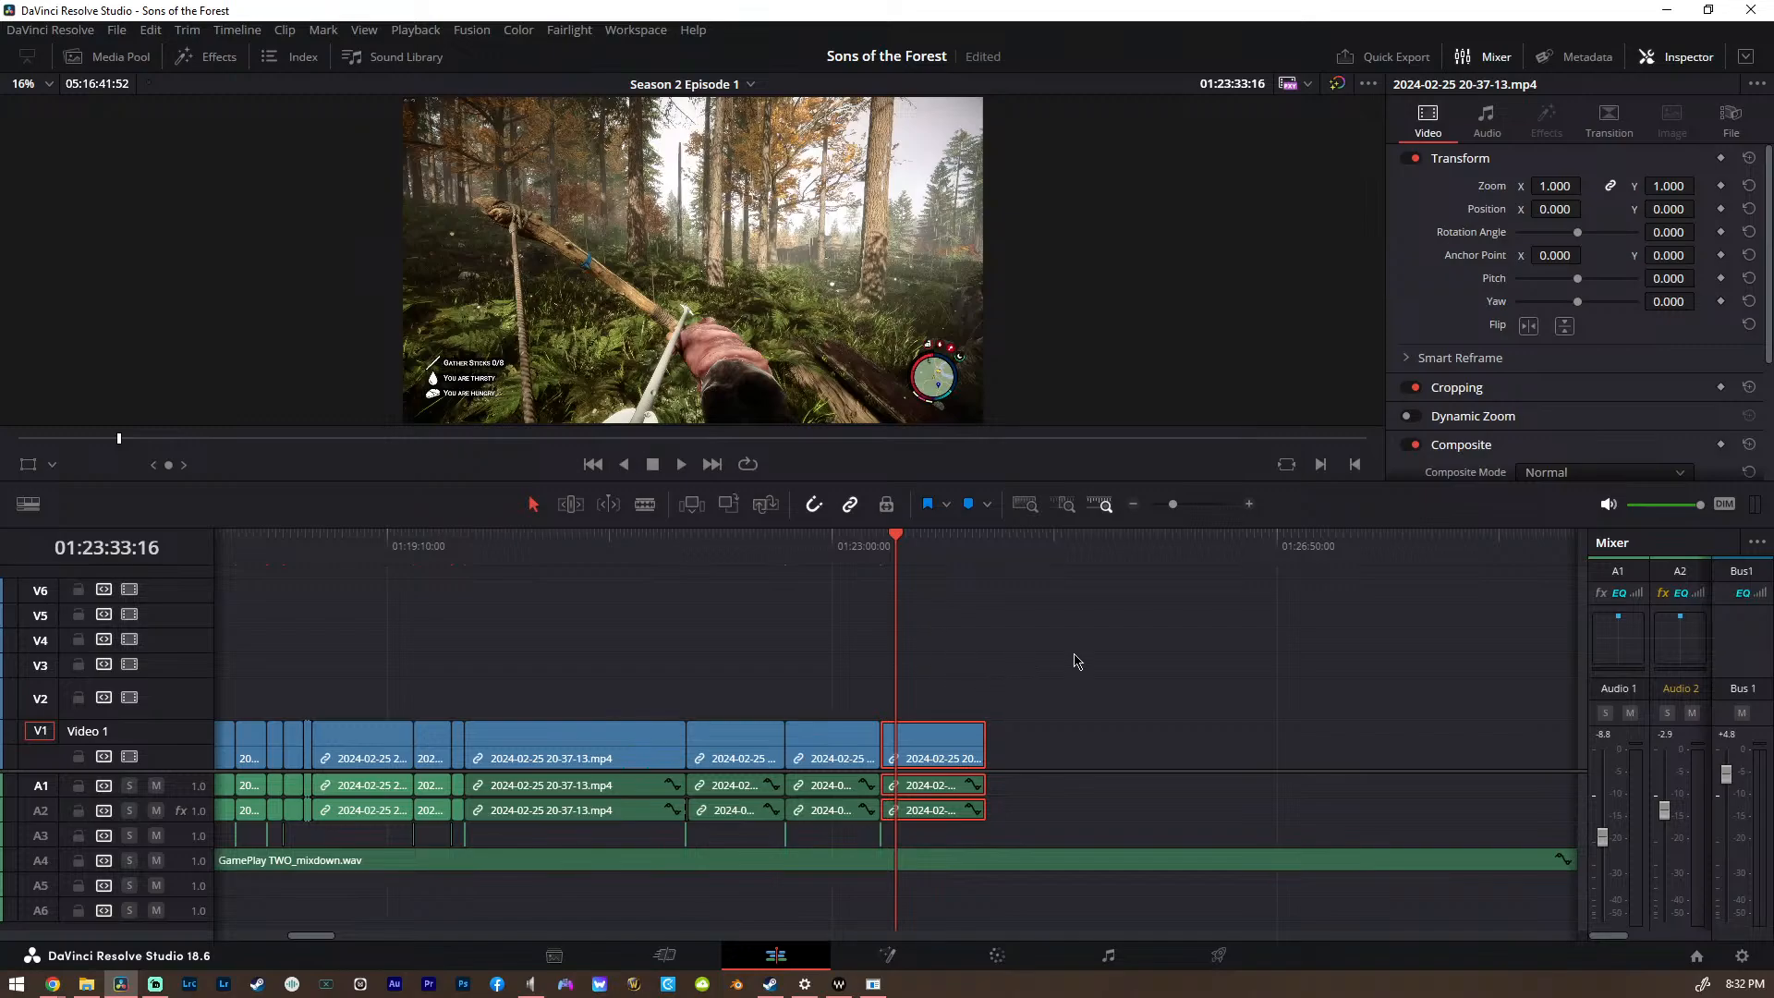
Move the playhead to 04:28:41:22 in the first unedited clip and heighten the Audio 2 track to examine its waveform
{"action": "scroll", "coordinate": [1075, 662], "scroll_direction": "right", "scroll_amount": 10}
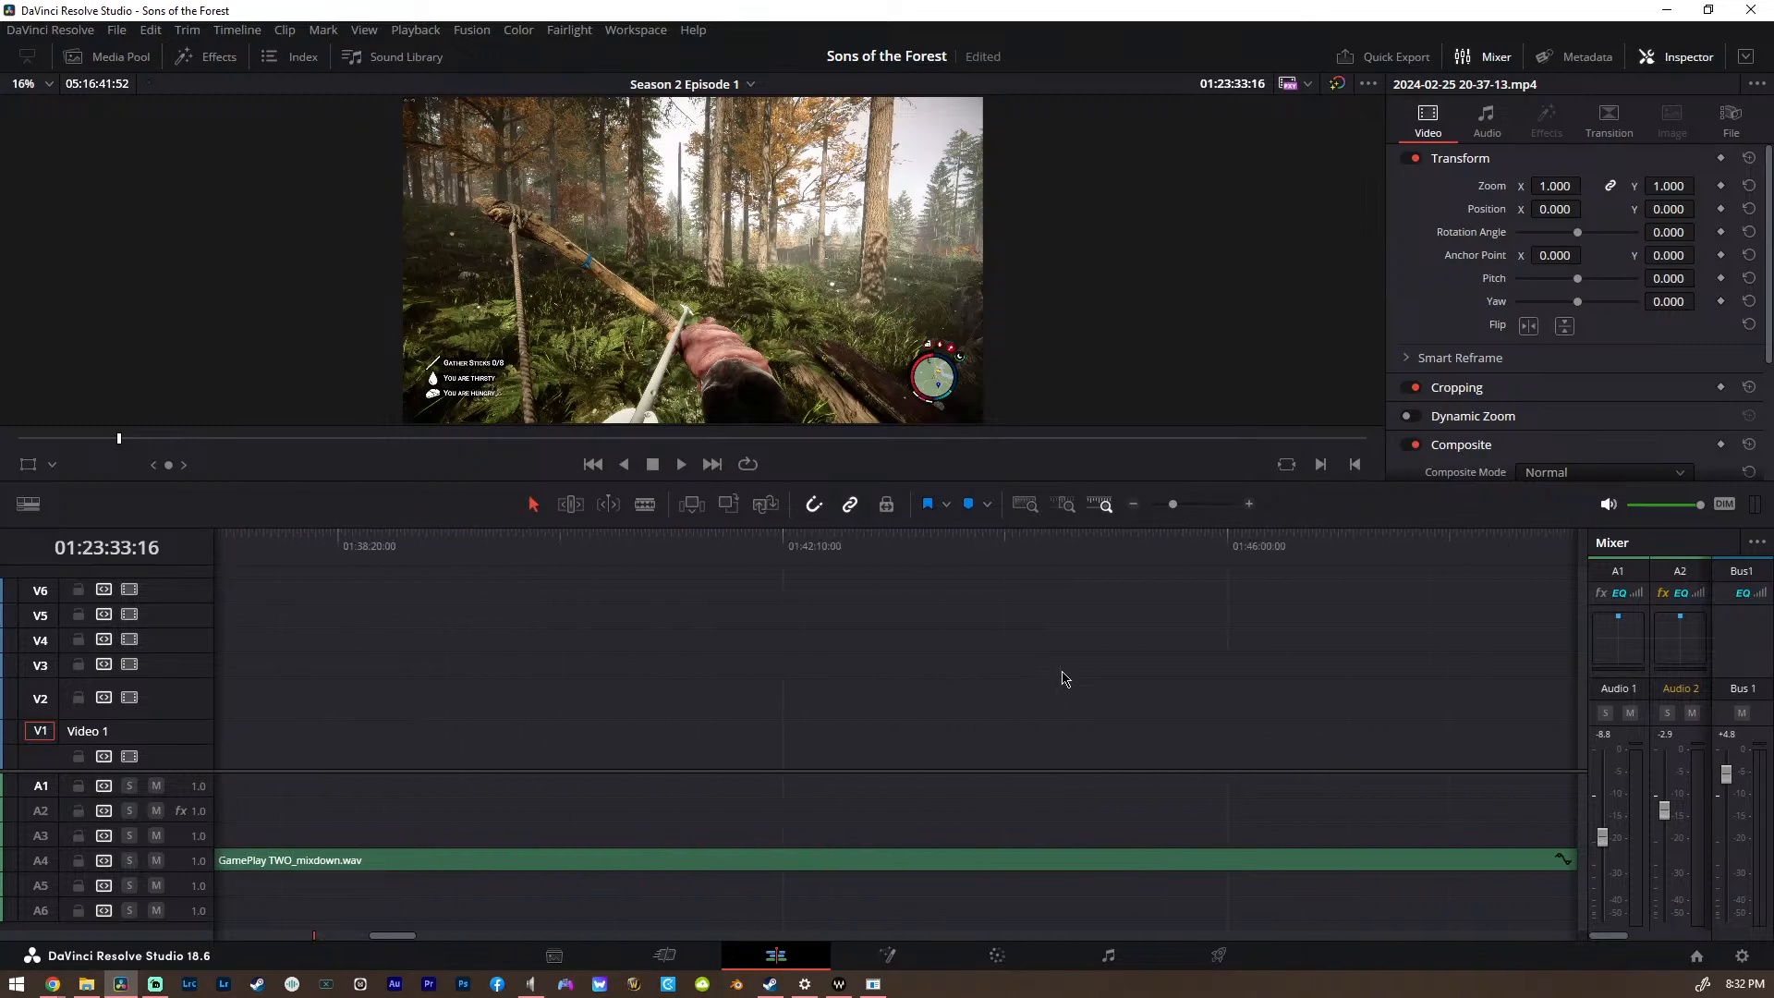
{"action": "key", "text": "shift+z"}
{"action": "scroll", "coordinate": [1275, 717], "scroll_direction": "right", "scroll_amount": 5}
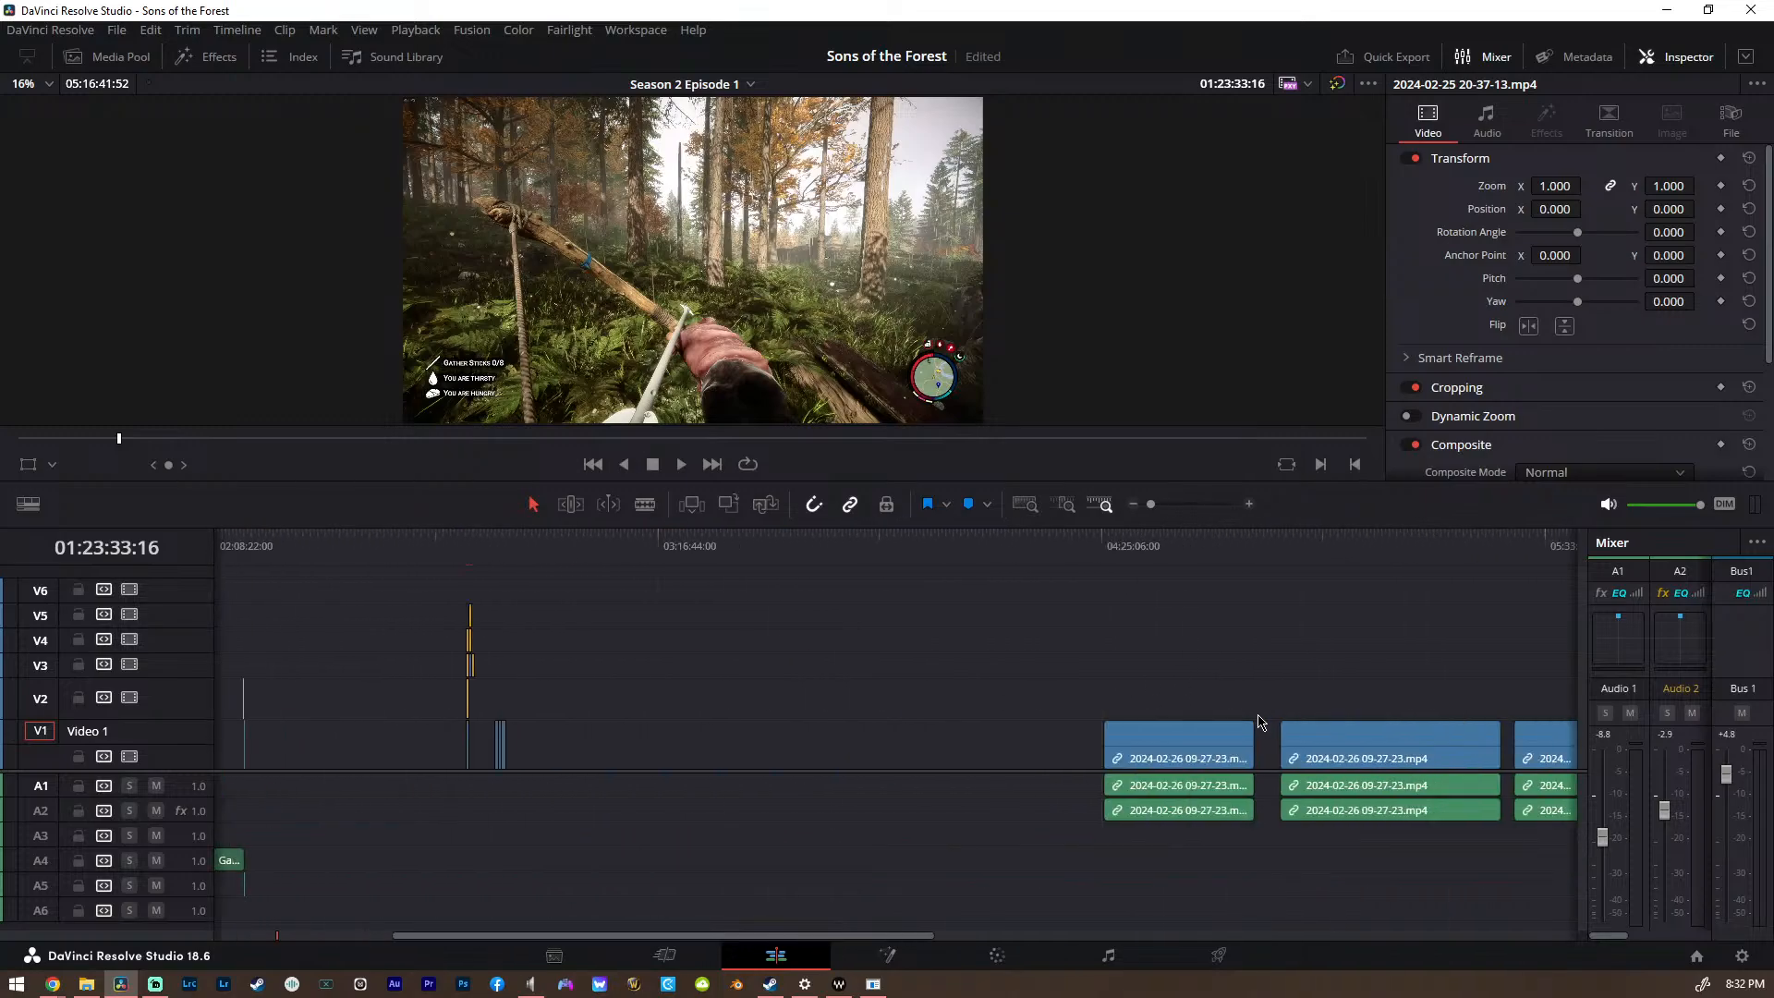
{"action": "left_click", "coordinate": [1124, 547]}
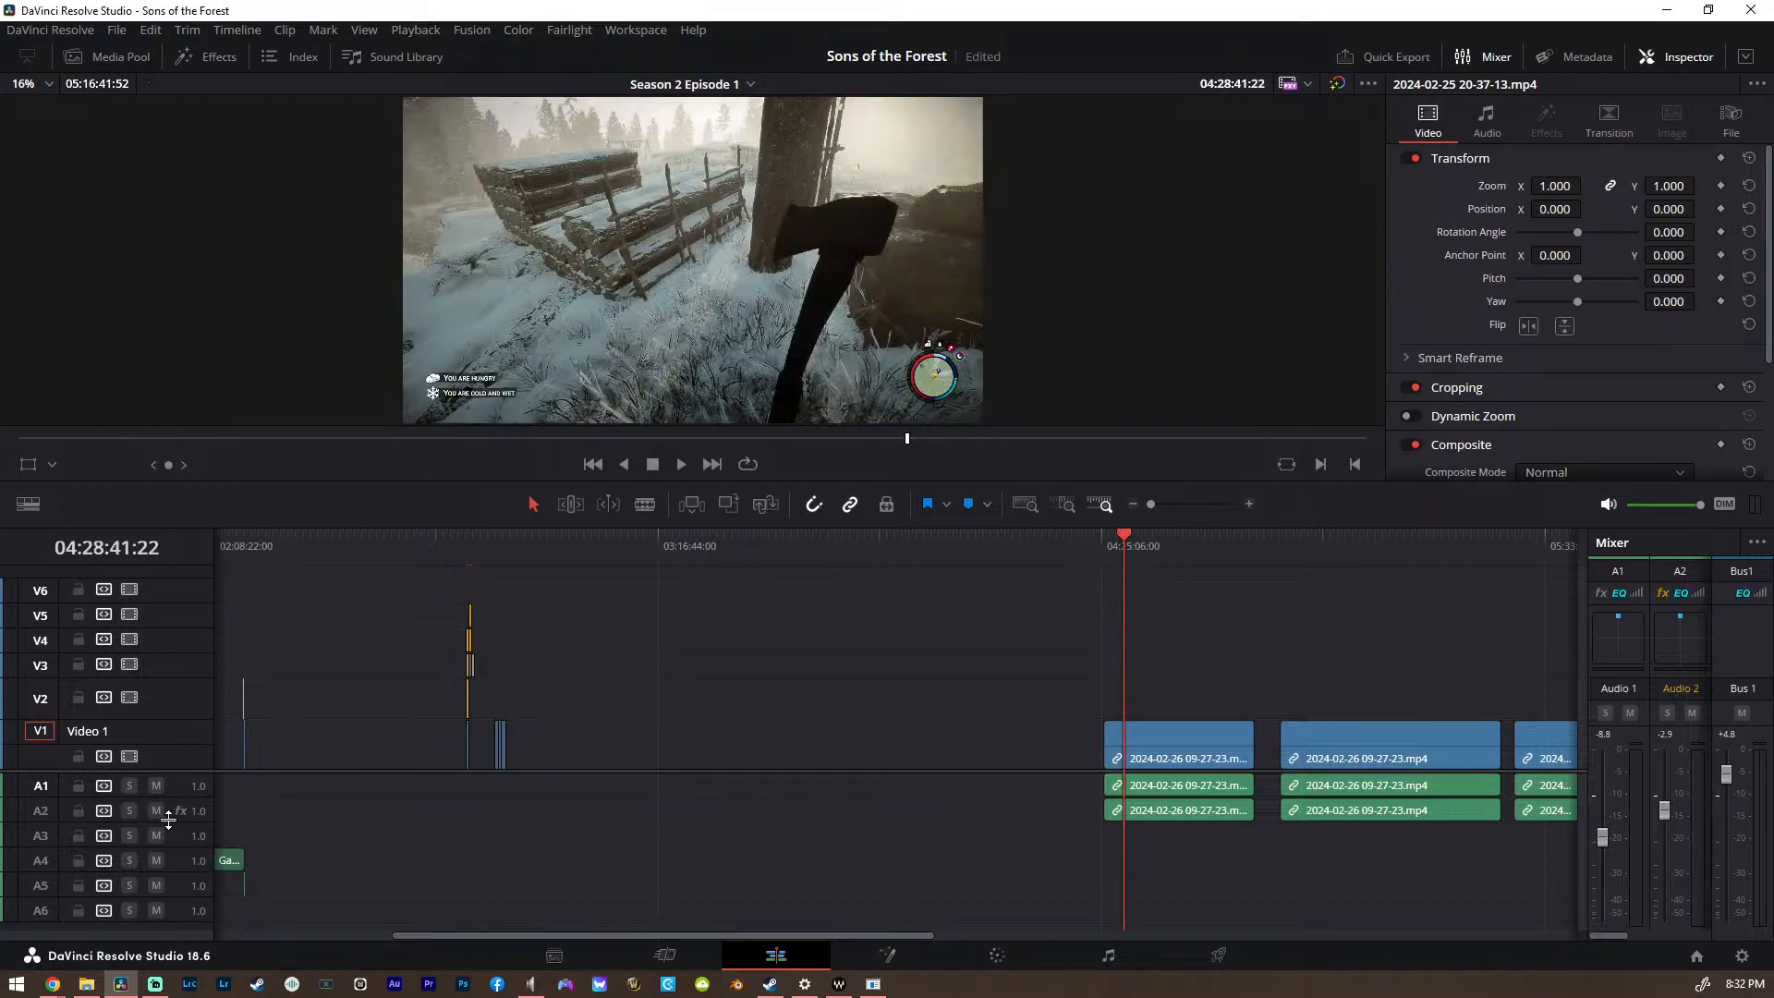
{"action": "left_click_drag", "start_coordinate": [188, 822], "coordinate": [187, 876]}
{"action": "scroll", "coordinate": [905, 820], "scroll_direction": "up", "scroll_amount": 8}
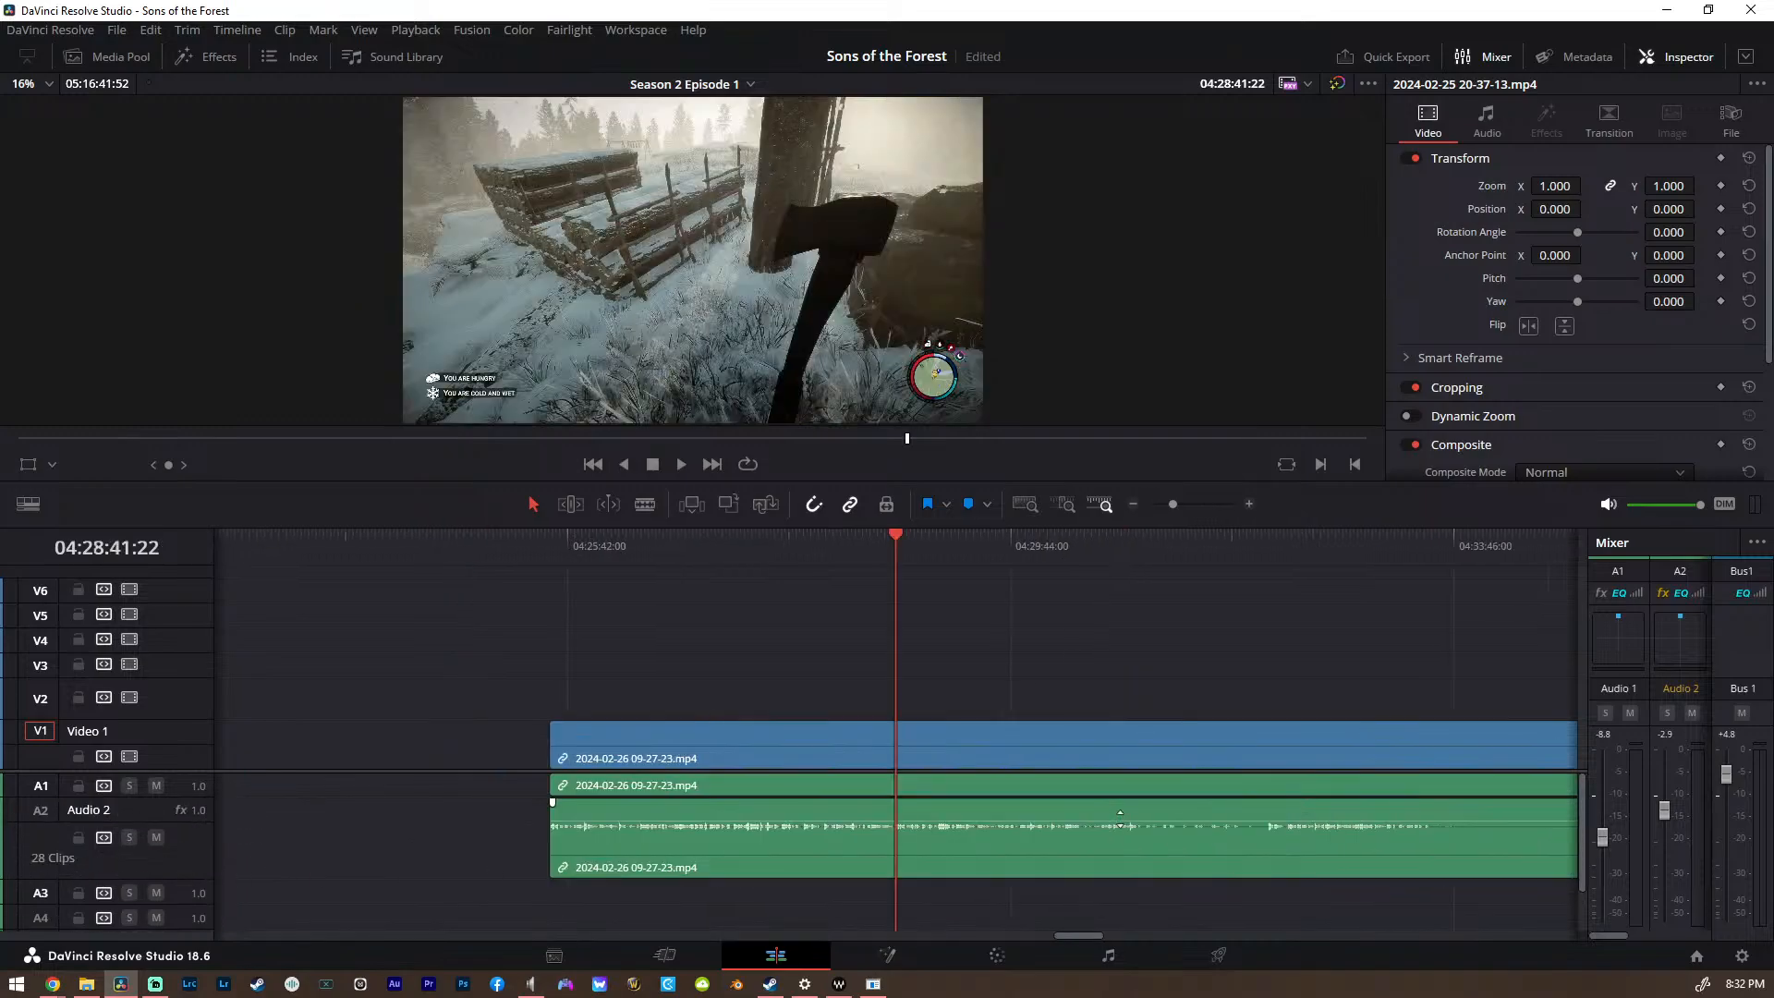
{"action": "scroll", "coordinate": [902, 820], "scroll_direction": "down", "scroll_amount": 5}
{"action": "scroll", "coordinate": [890, 807], "scroll_direction": "up", "scroll_amount": 4}
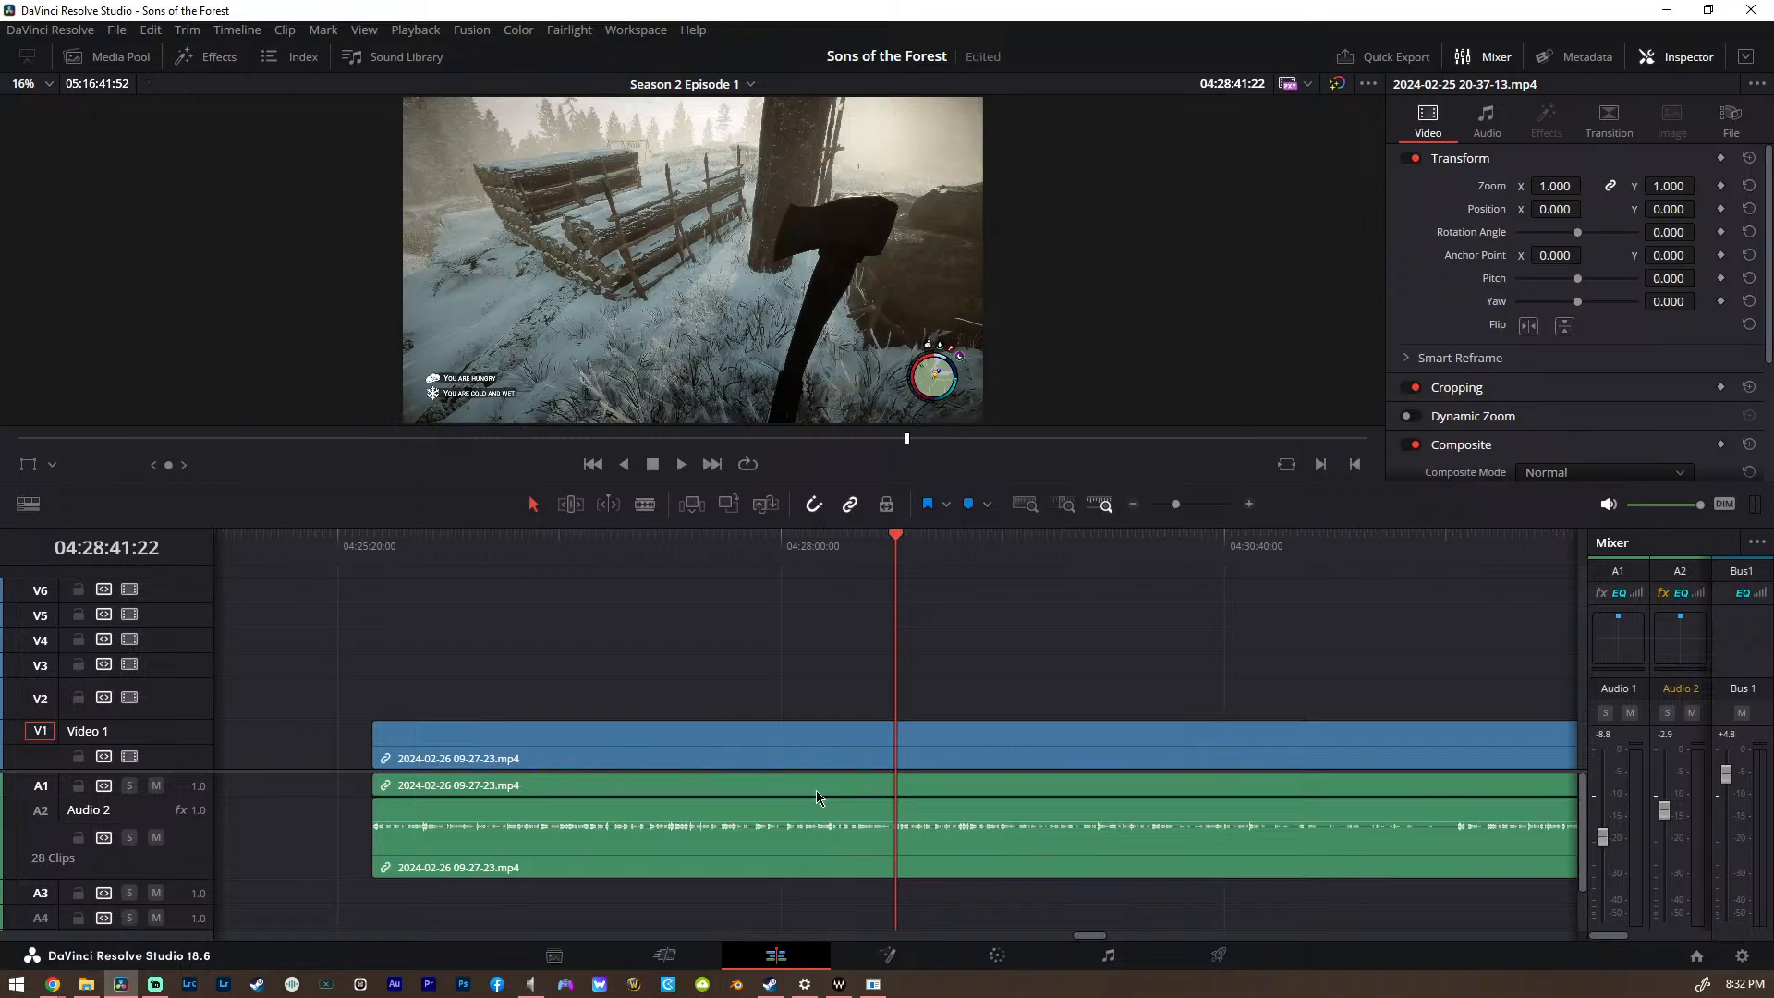
{"action": "scroll", "coordinate": [768, 725], "scroll_direction": "down", "scroll_amount": 2}
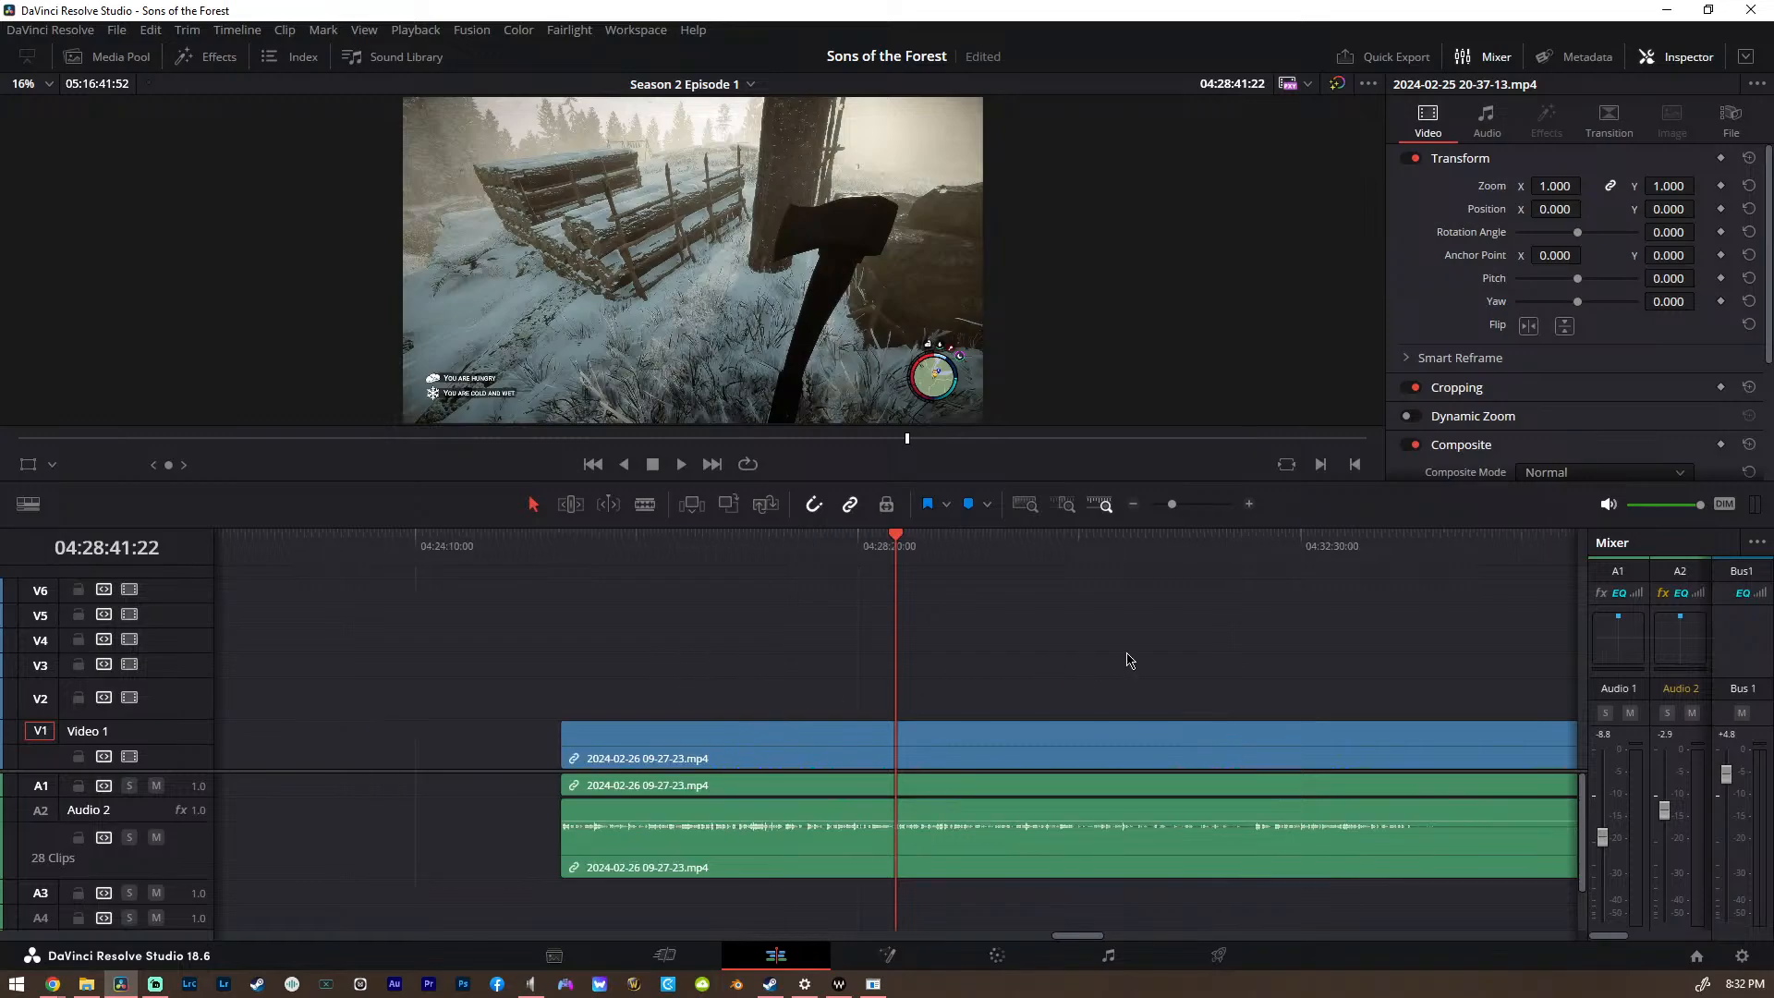
Play the footage from 04:25:43:48, replay it full screen from near the clip's start, and return to the normal view
{"action": "left_click", "coordinate": [582, 550]}
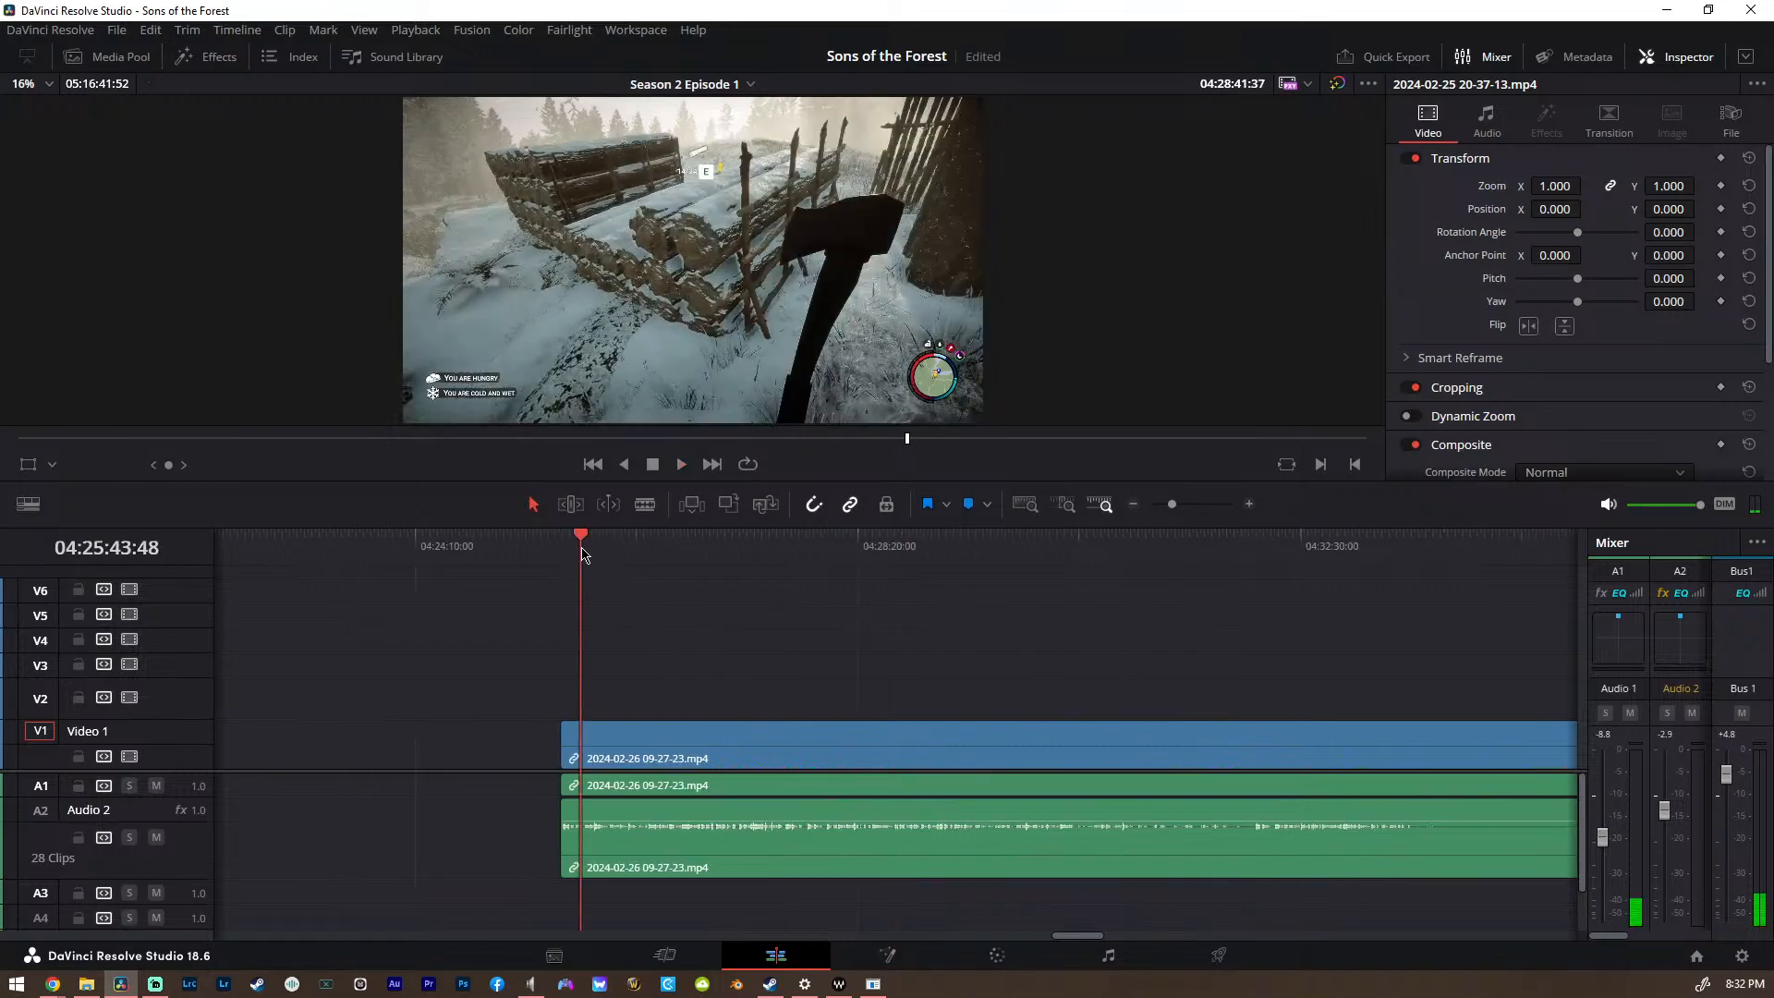
{"action": "key", "text": "space"}
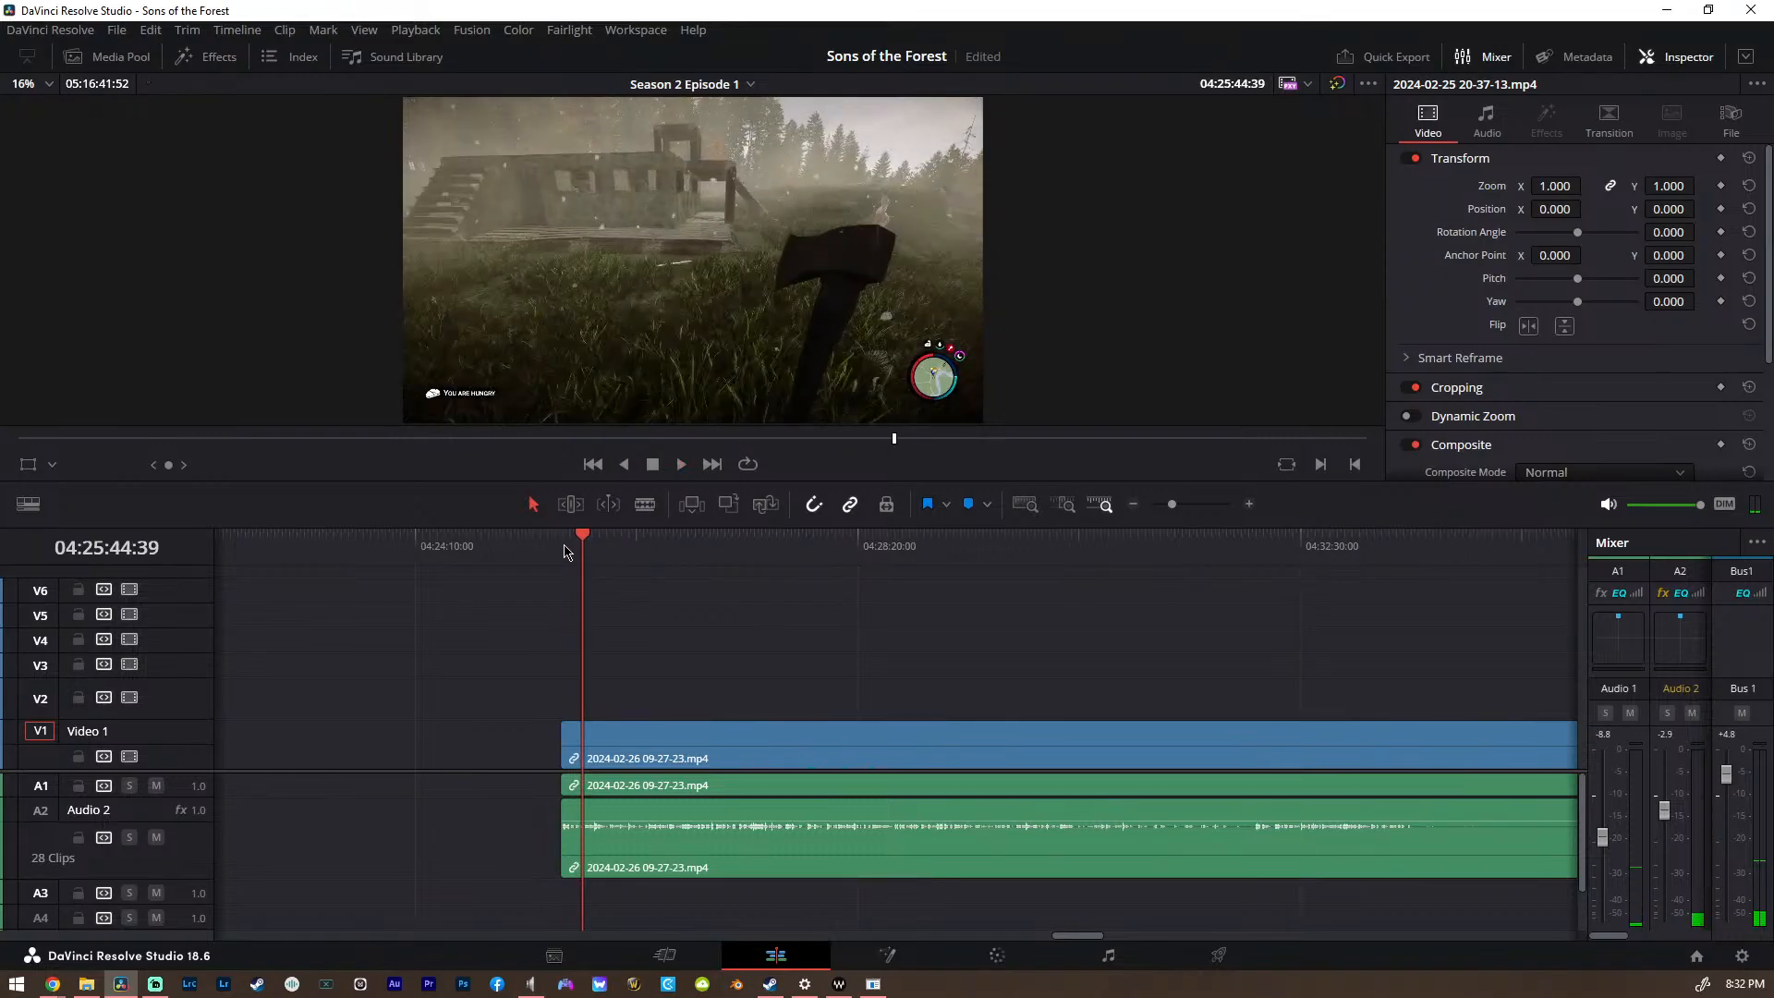
{"action": "left_click", "coordinate": [566, 550]}
{"action": "key", "text": "space"}
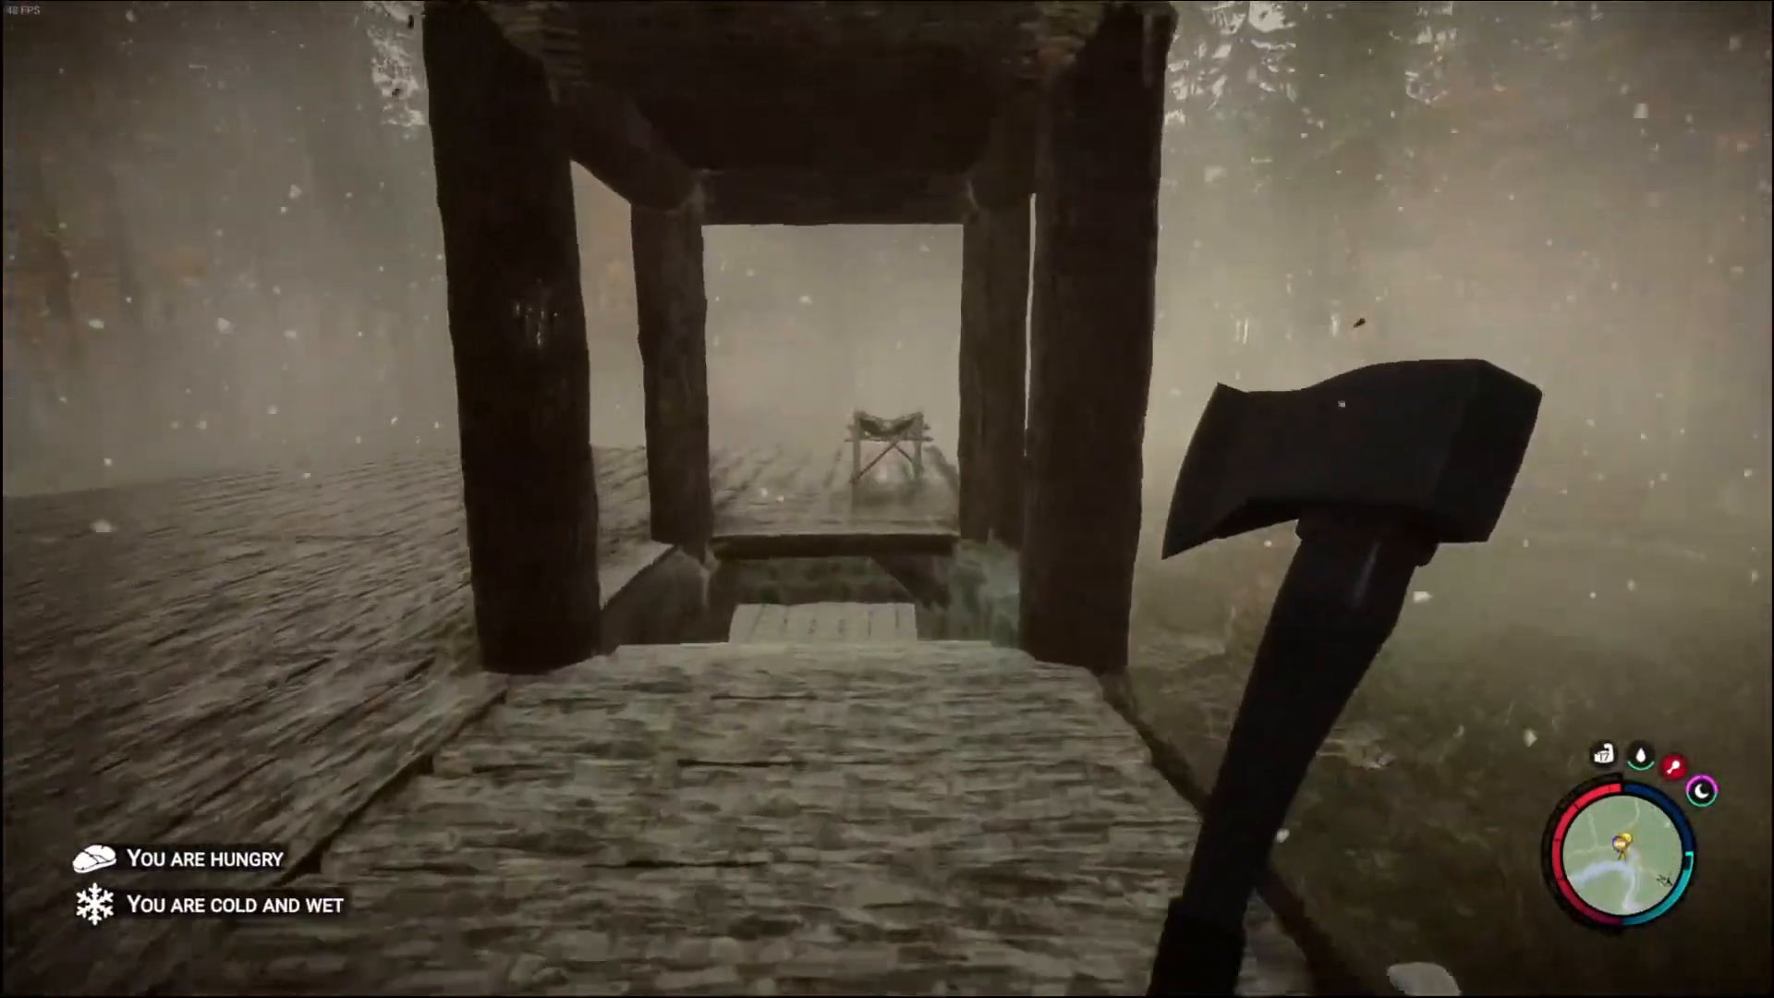
{"action": "key", "text": "Escape"}
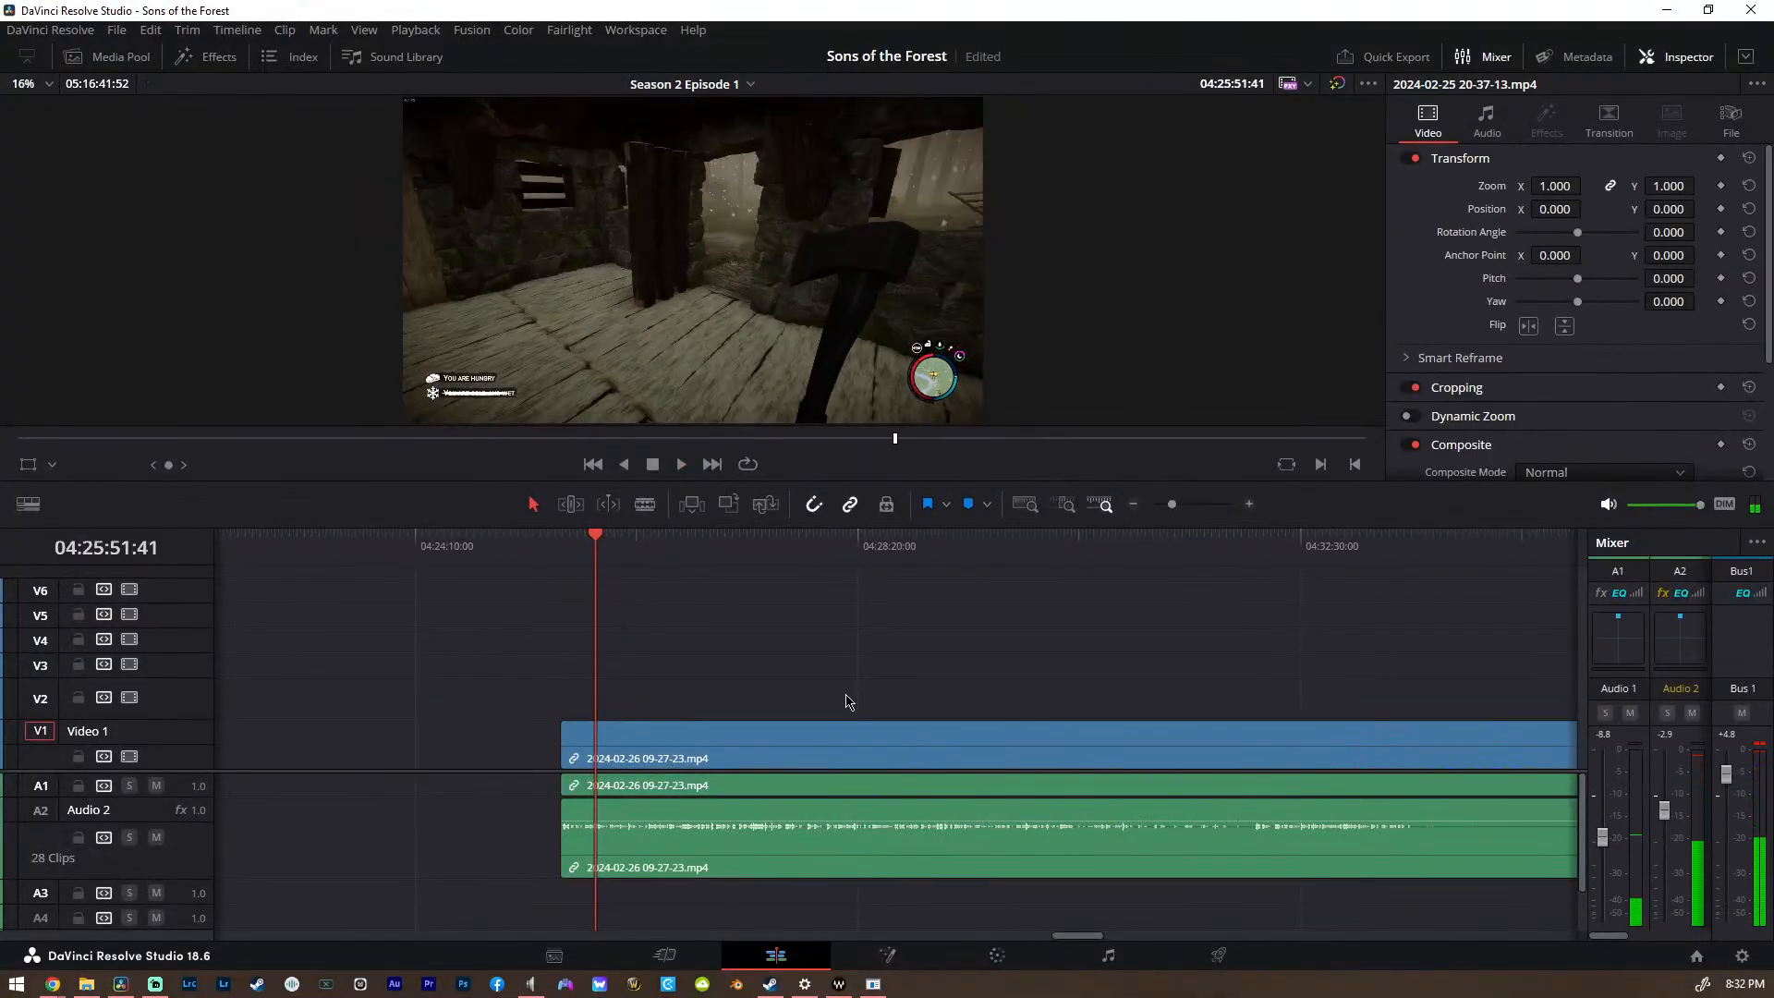
{"action": "scroll", "coordinate": [845, 702], "scroll_direction": "right", "scroll_amount": 5}
{"action": "scroll", "coordinate": [845, 702], "scroll_direction": "down", "scroll_amount": 5, "text": "ctrl"}
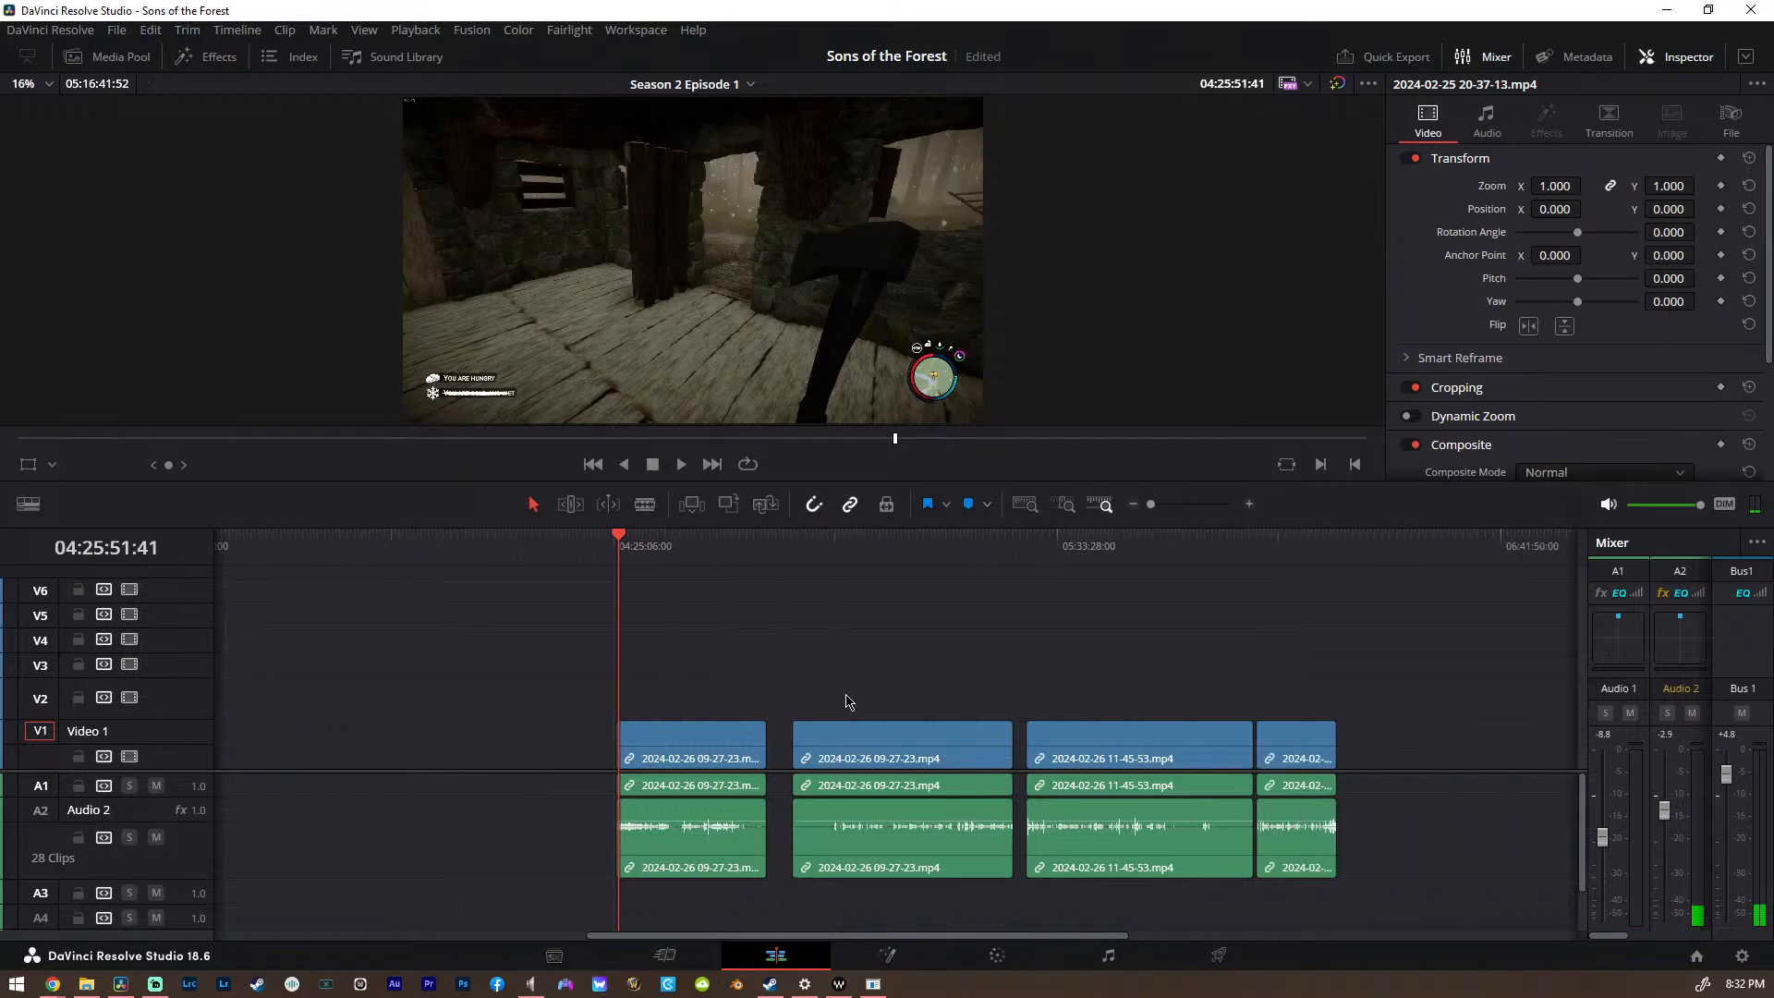
{"action": "left_click", "coordinate": [995, 553]}
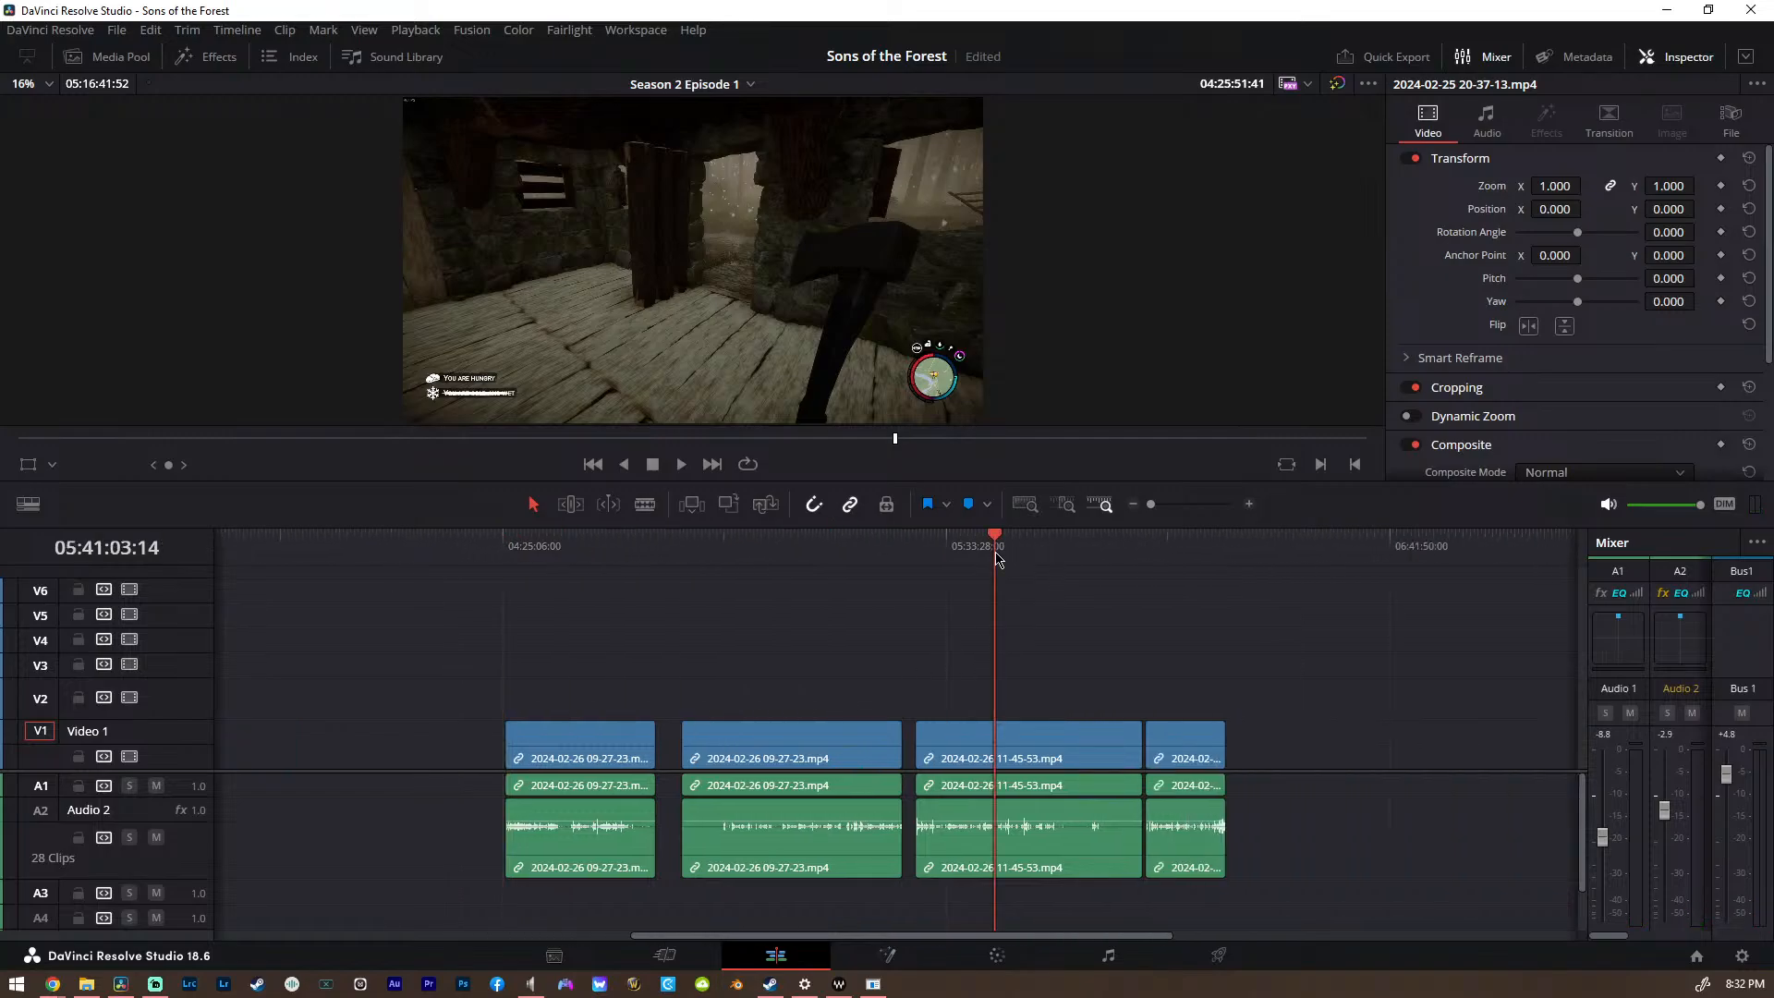
{"action": "scroll", "coordinate": [1005, 673], "scroll_direction": "up", "scroll_amount": 3, "text": "ctrl"}
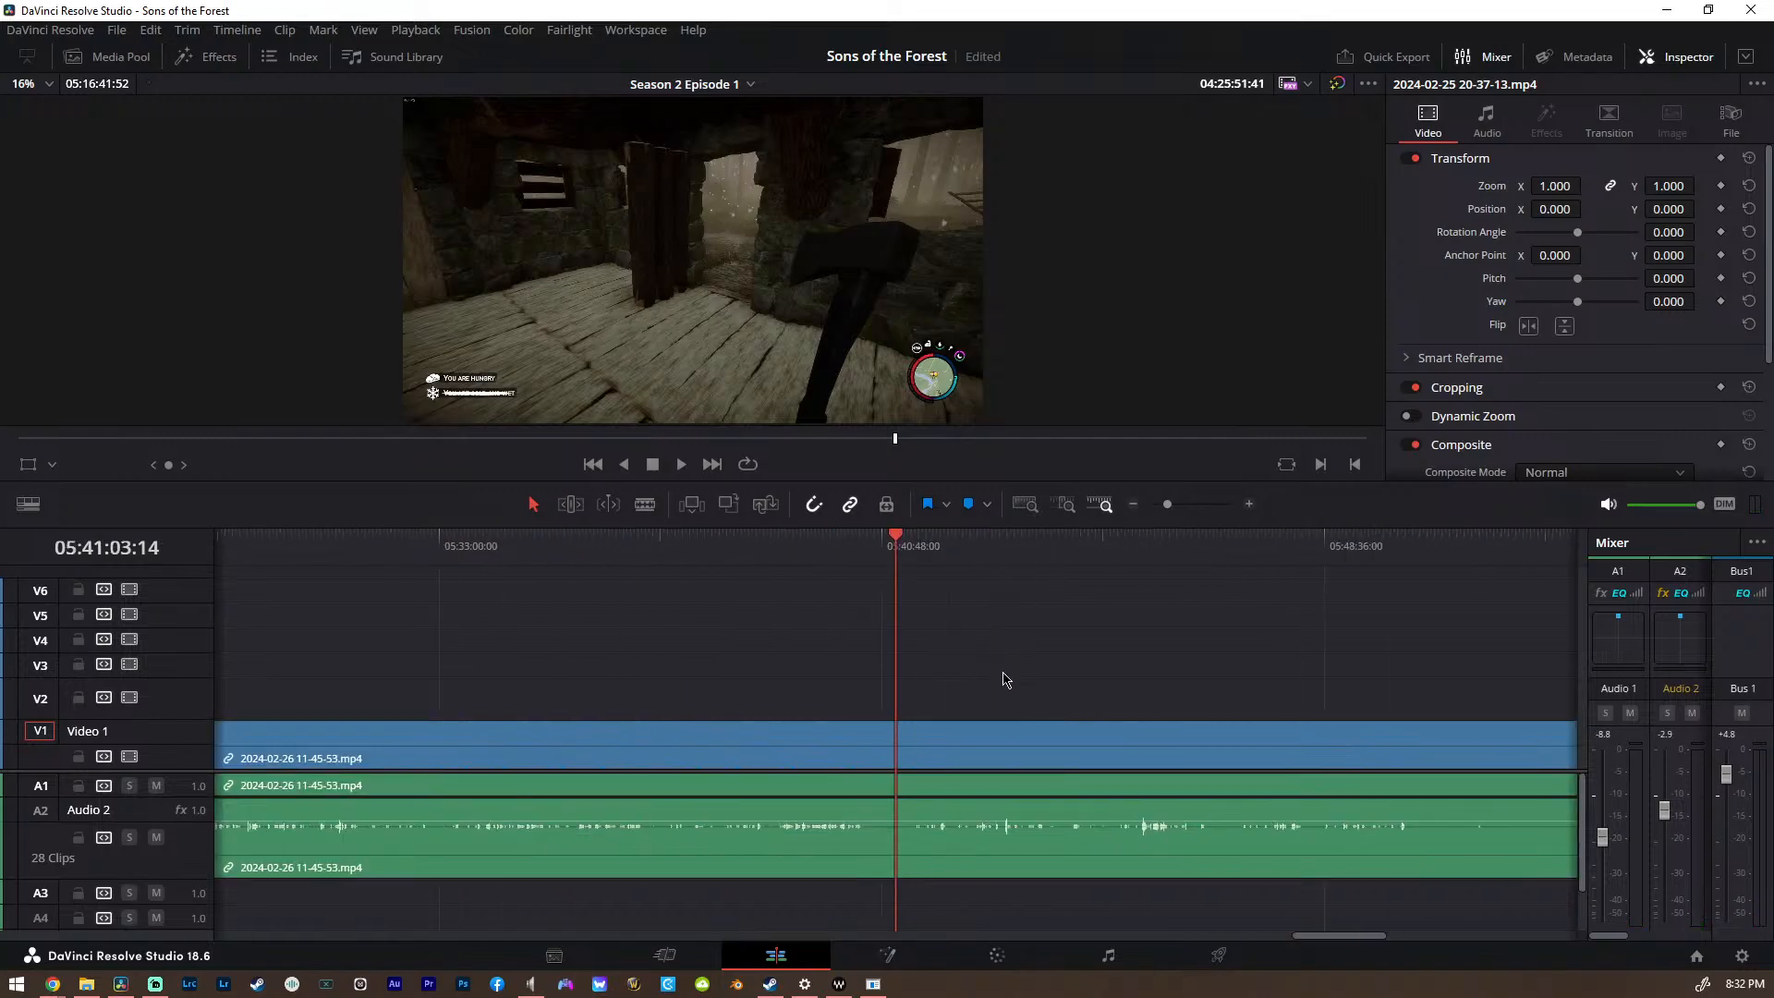
{"action": "scroll", "coordinate": [1002, 677], "scroll_direction": "down", "scroll_amount": 3, "text": "ctrl"}
{"action": "scroll", "coordinate": [903, 634], "scroll_direction": "up", "scroll_amount": 3, "text": "ctrl"}
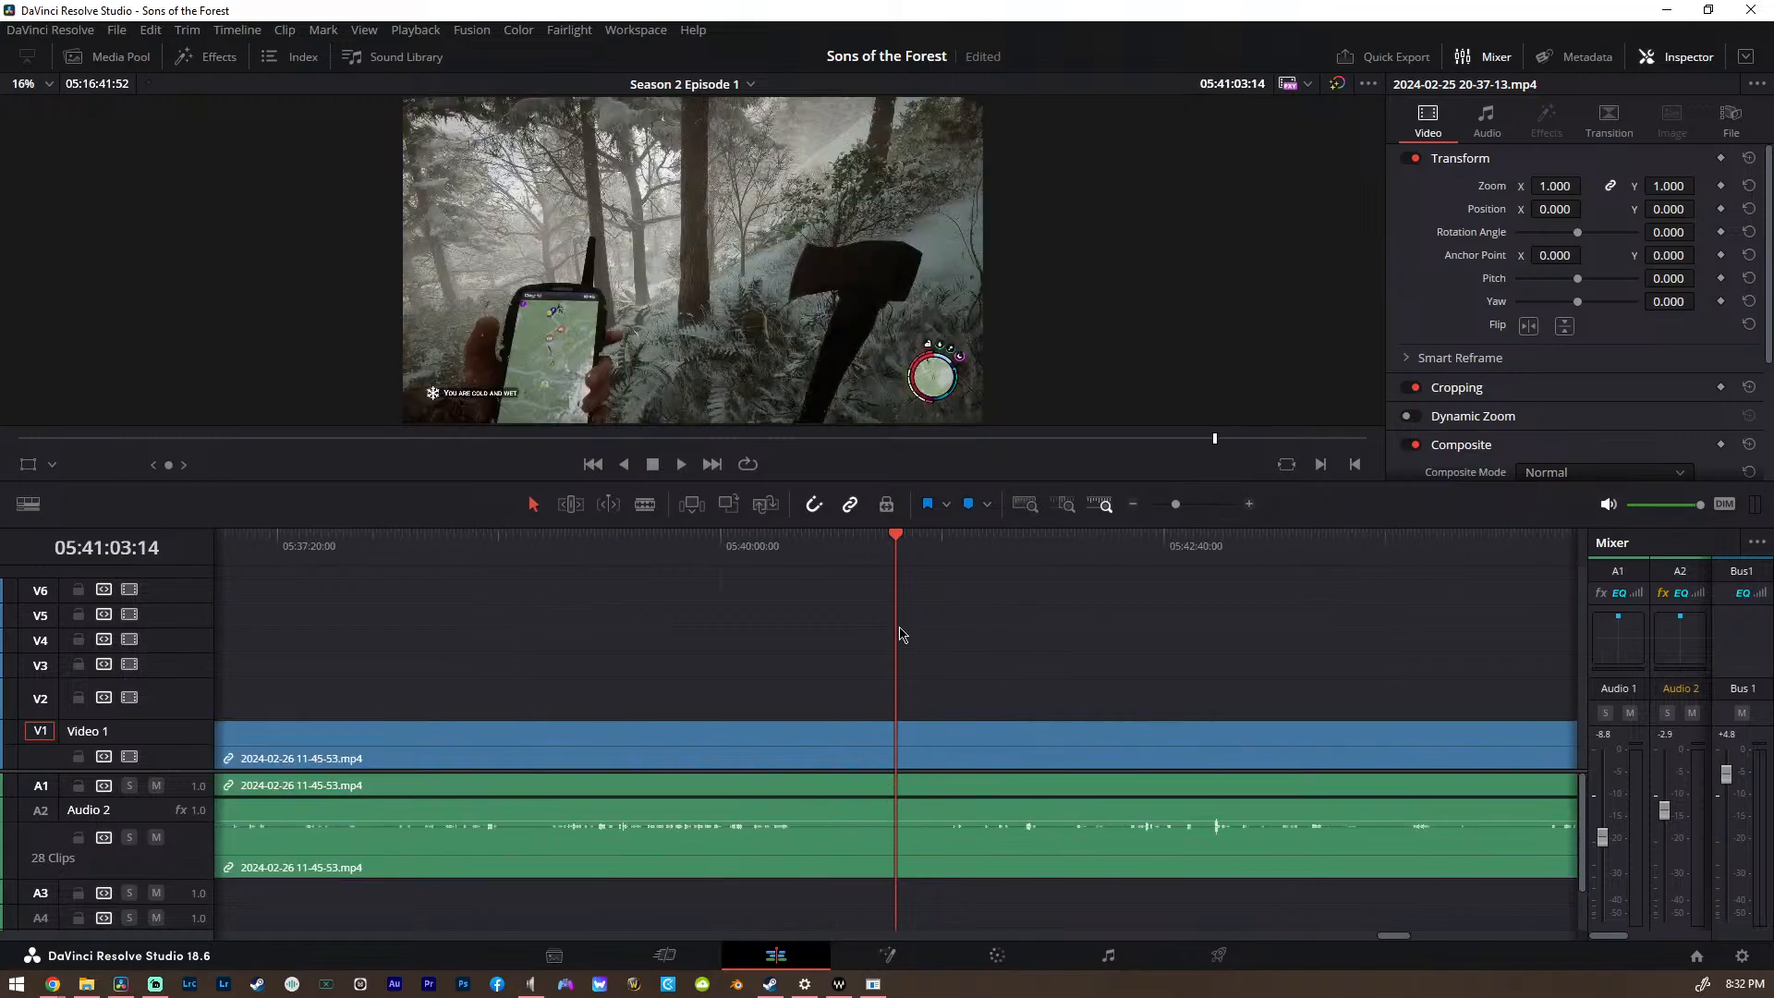
{"action": "scroll", "coordinate": [568, 667], "scroll_direction": "up", "scroll_amount": 5}
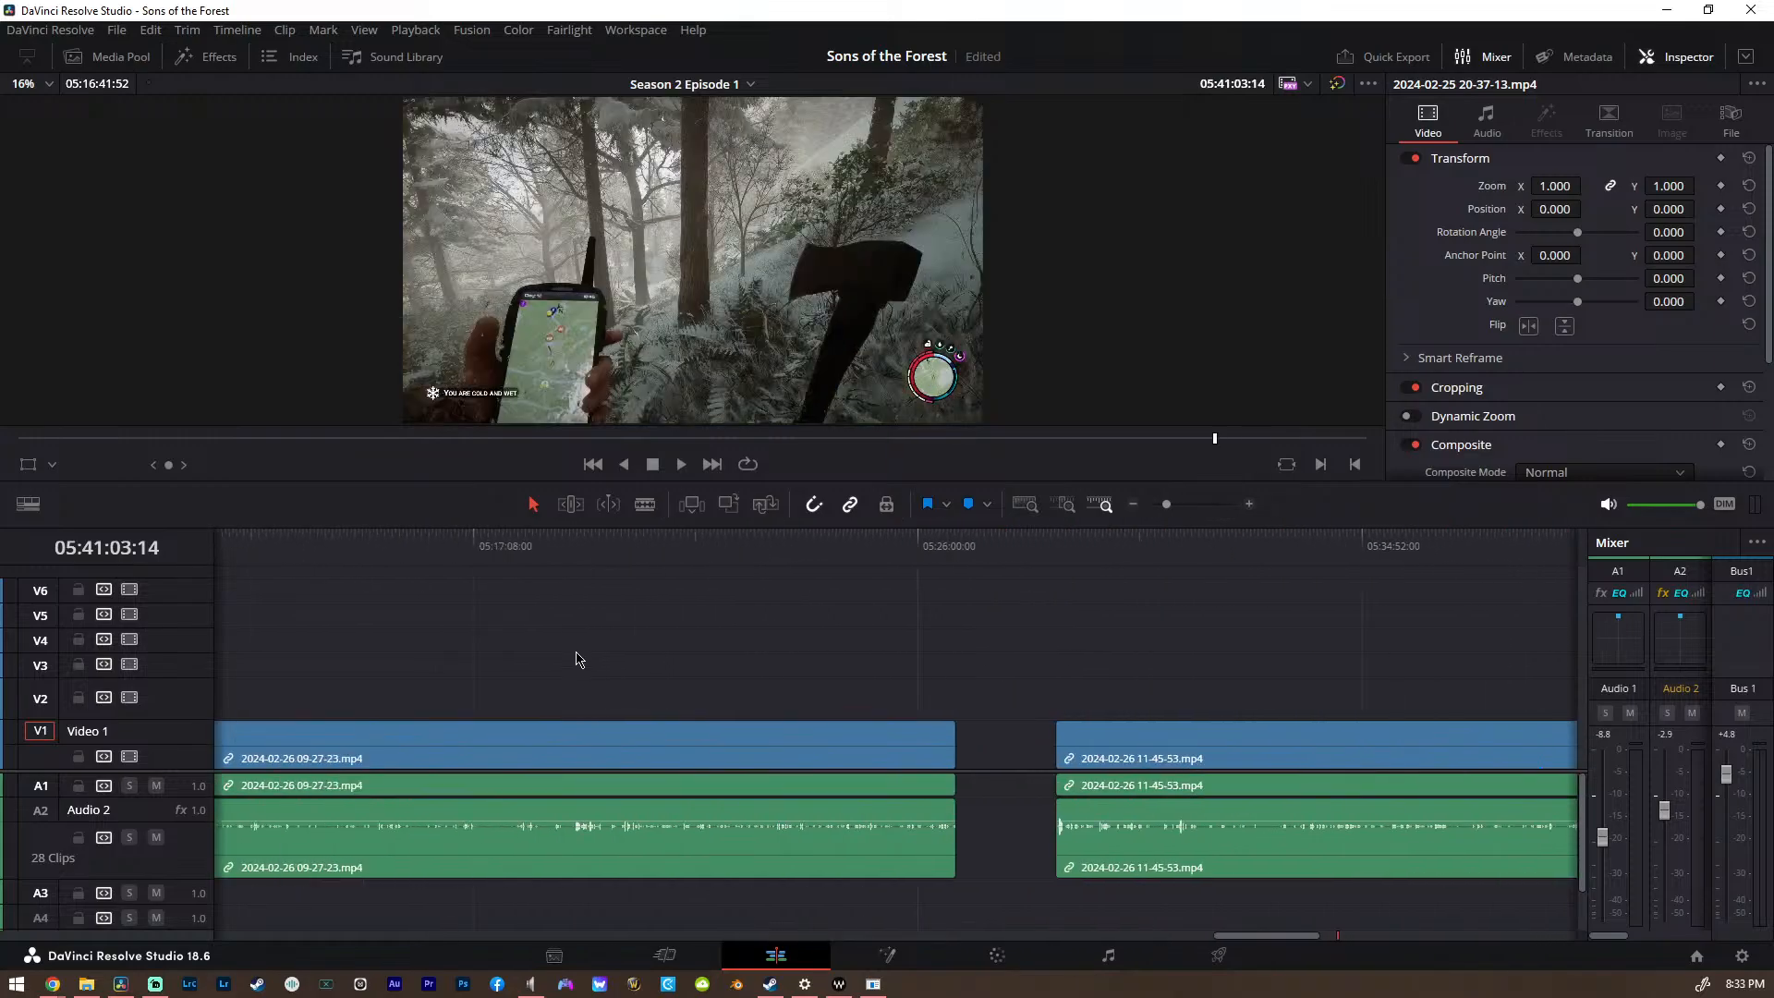
{"action": "left_click", "coordinate": [658, 558]}
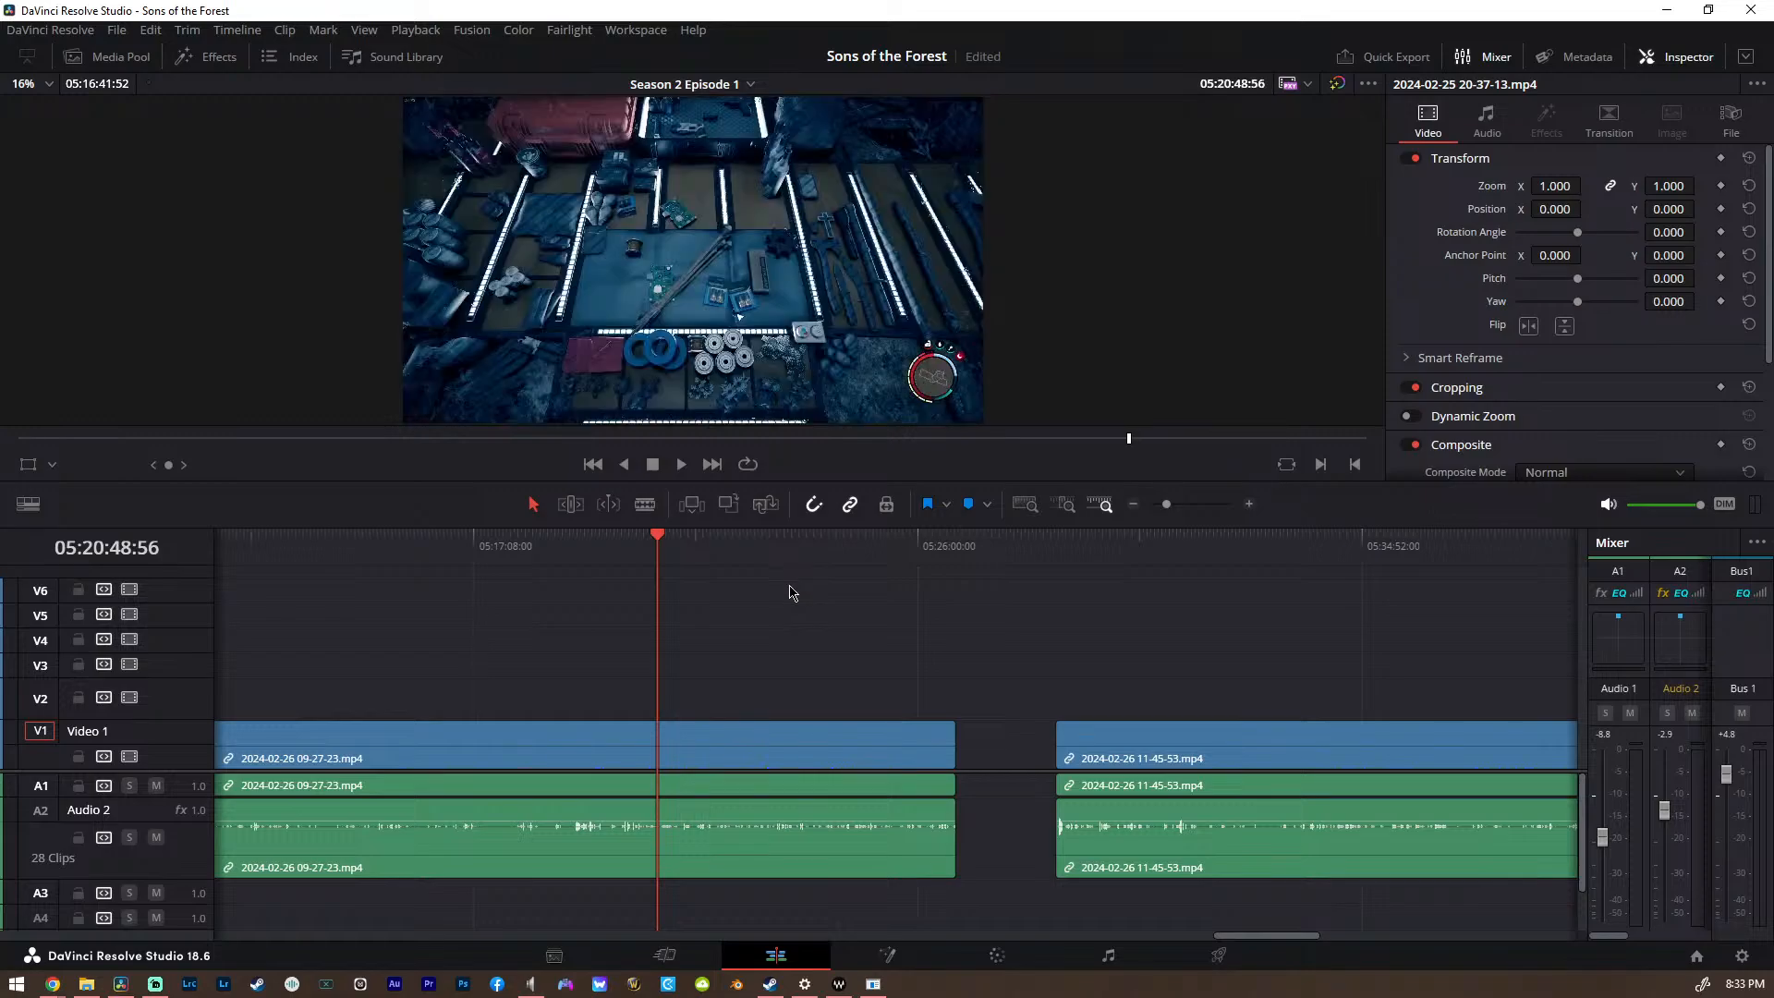
{"action": "key", "text": "space"}
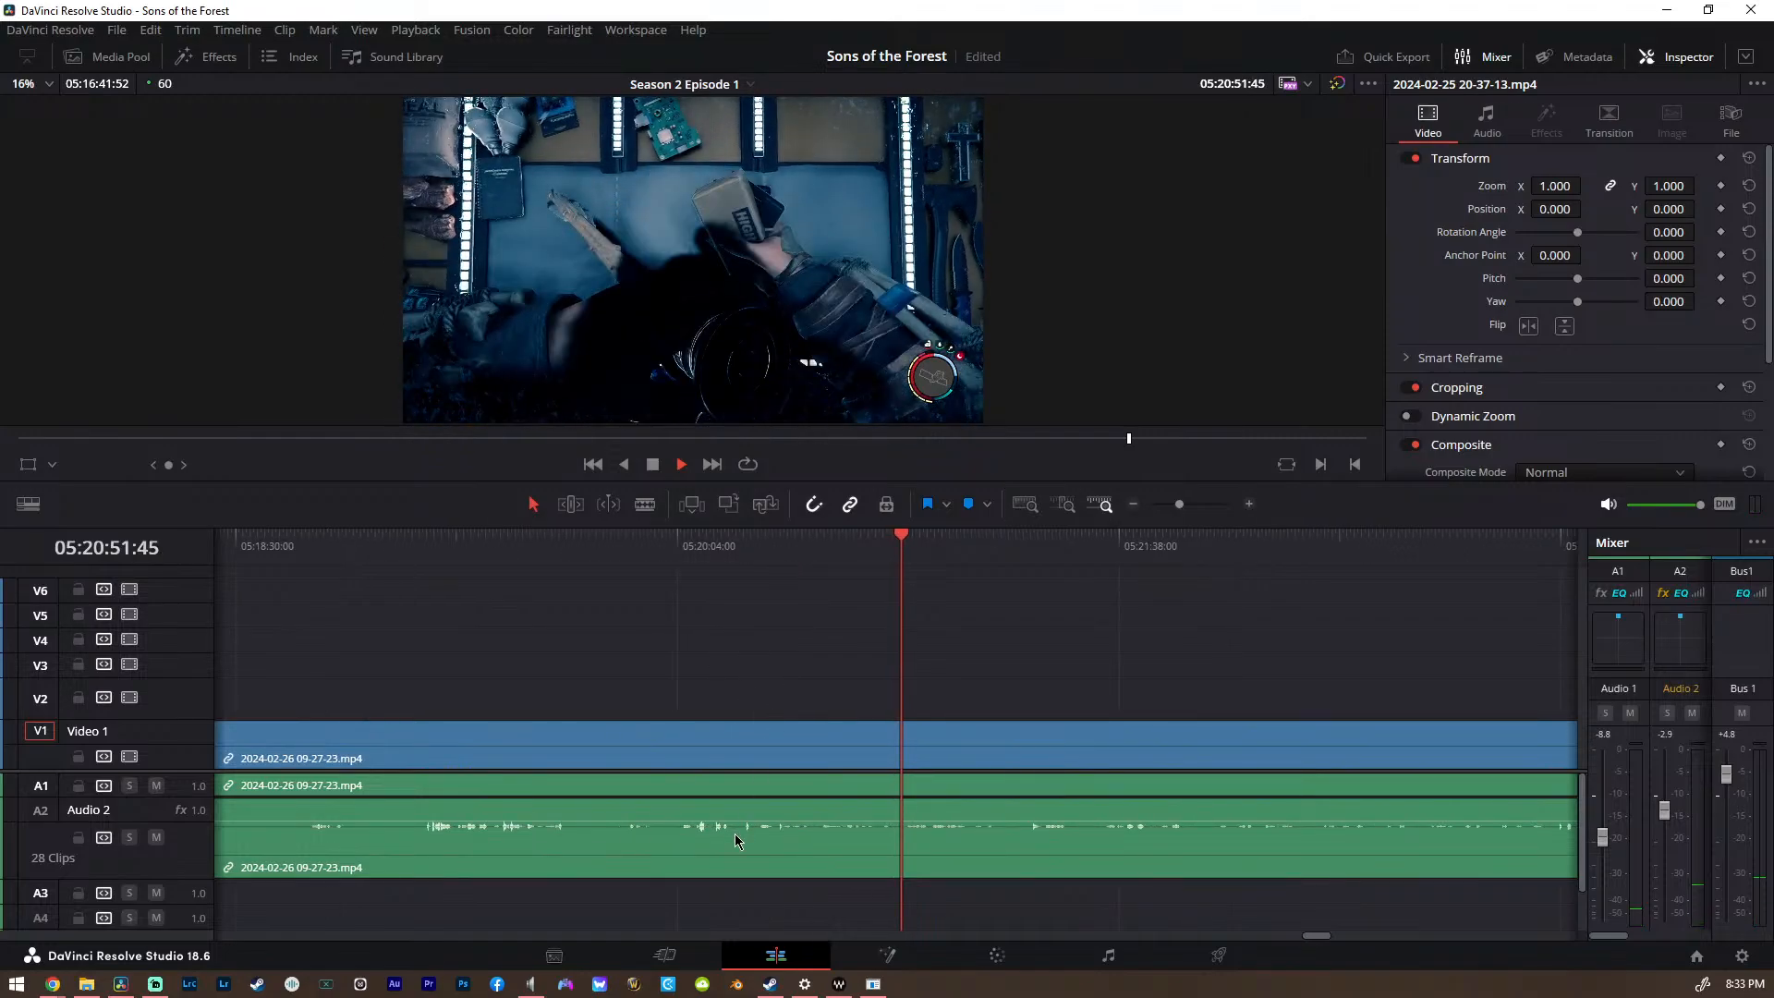
{"action": "key", "text": "space"}
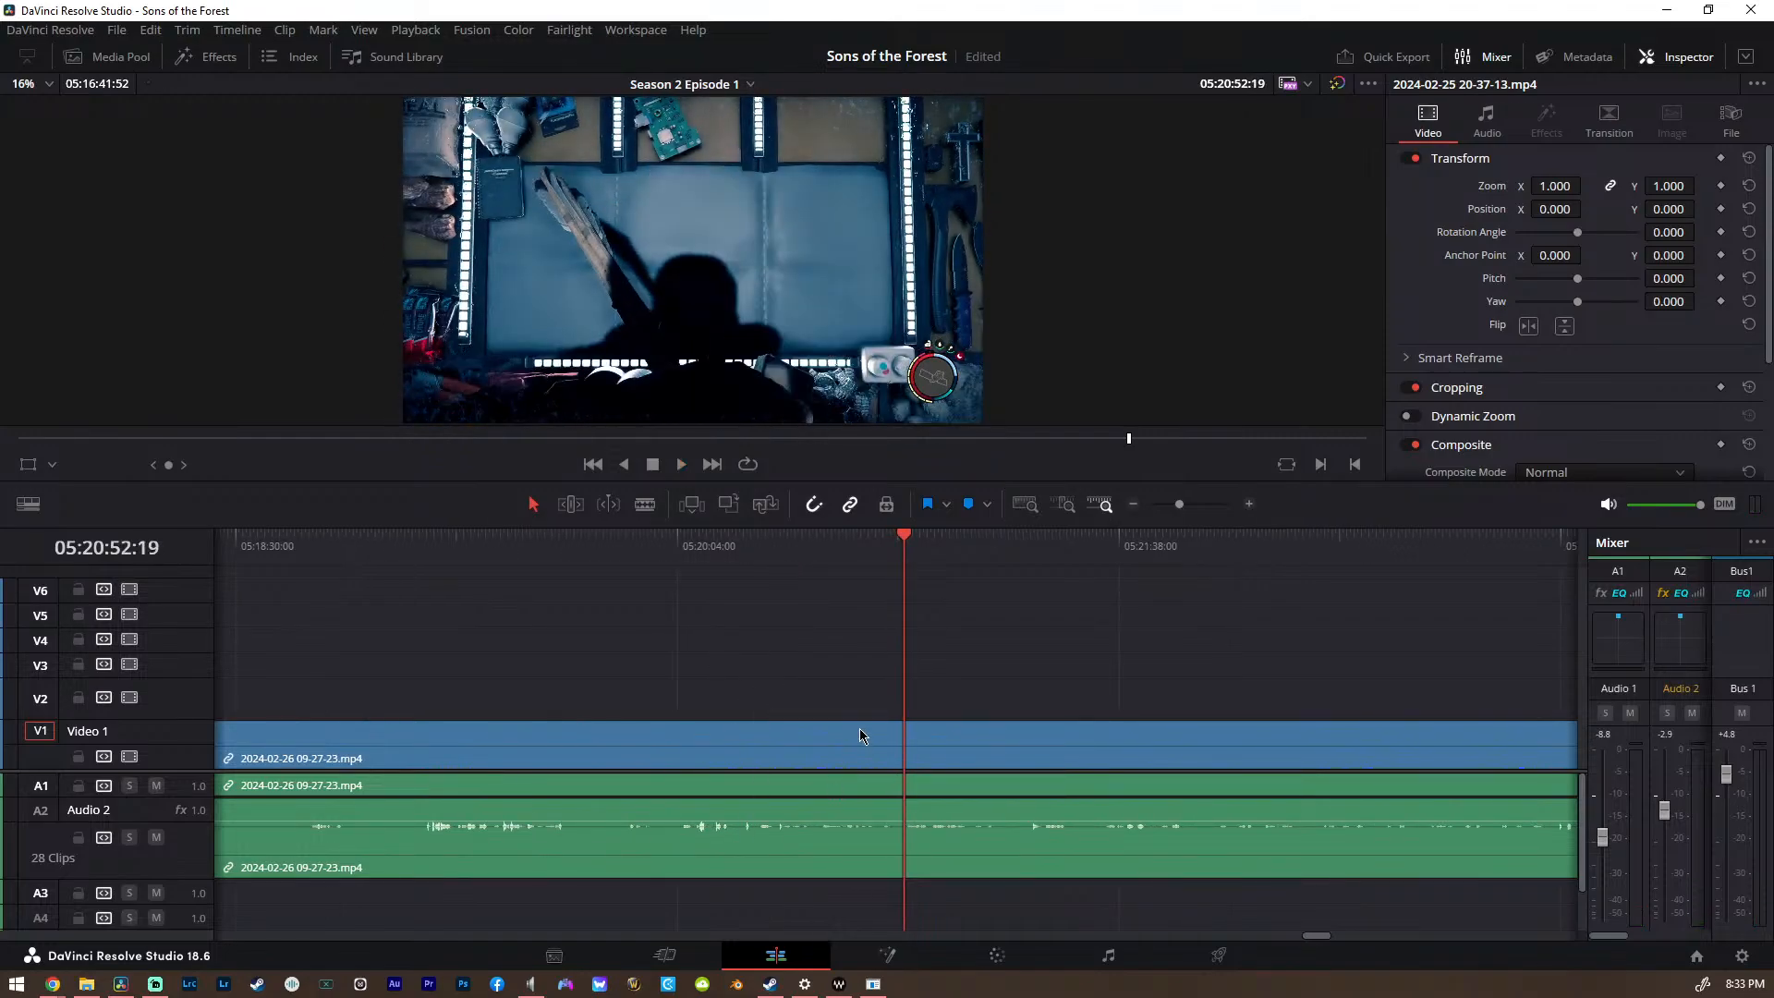
{"action": "key", "text": "space"}
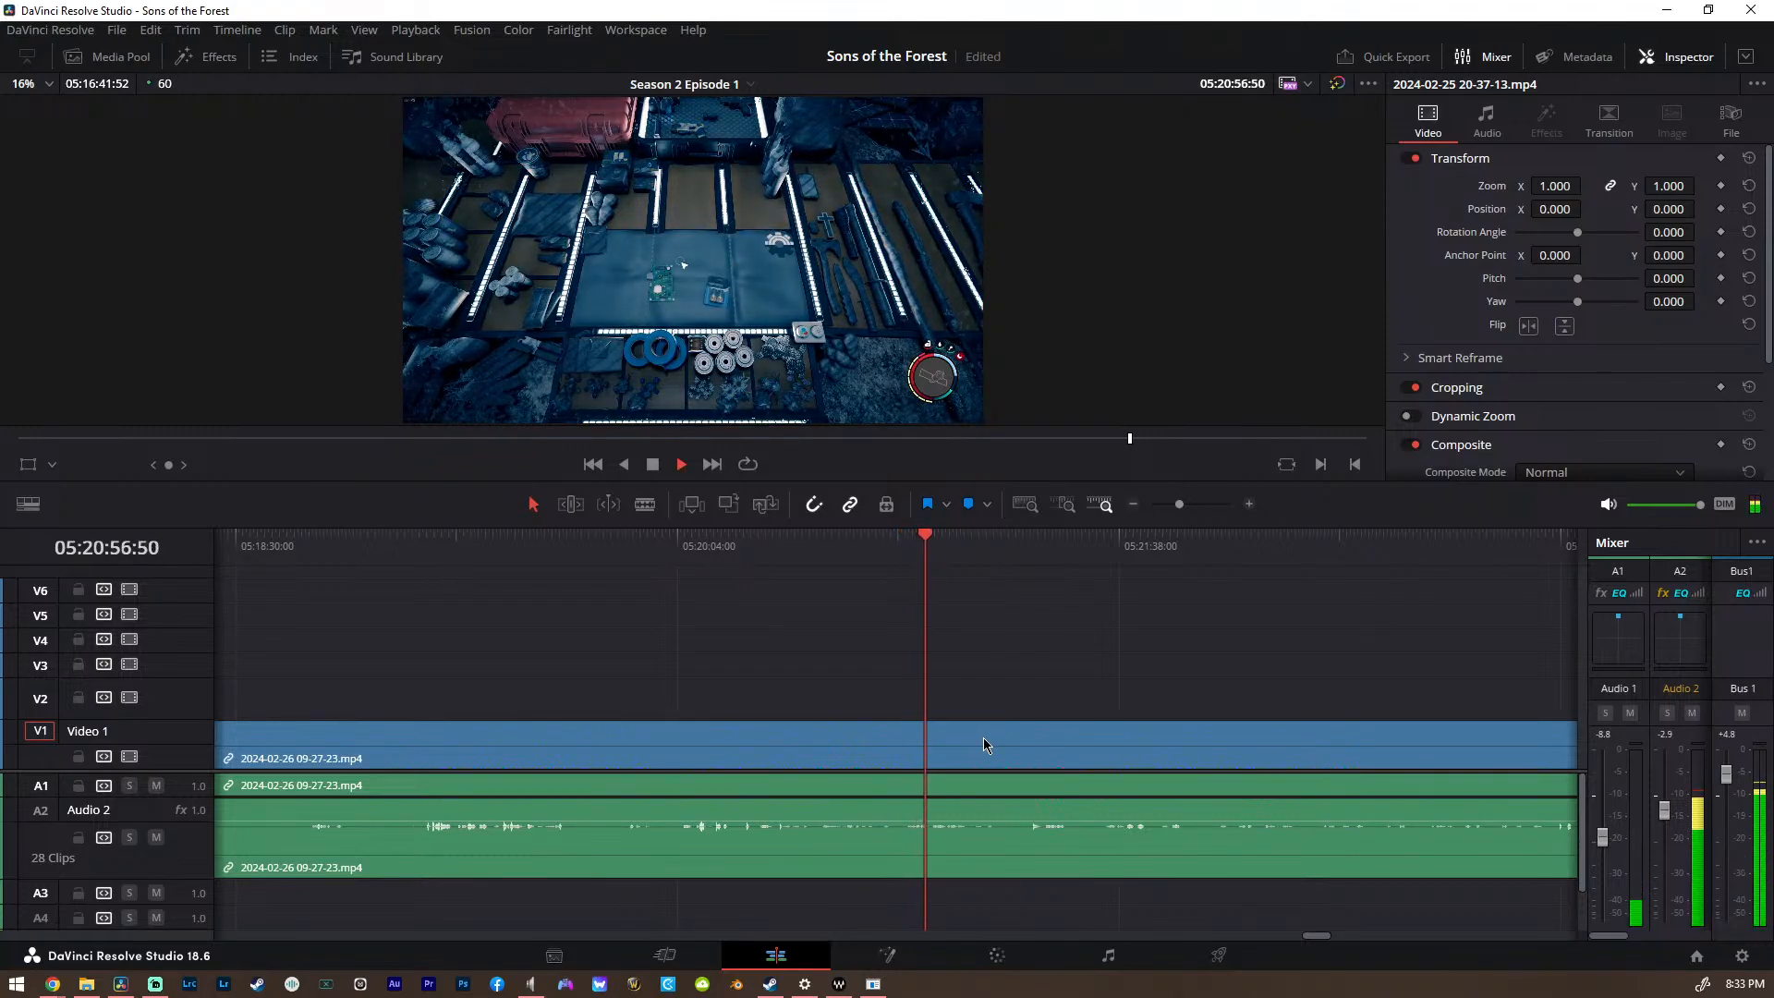
{"action": "scroll", "coordinate": [983, 737], "scroll_direction": "down", "scroll_amount": 5}
{"action": "scroll", "coordinate": [984, 737], "scroll_direction": "up", "scroll_amount": 4}
{"action": "scroll", "coordinate": [983, 737], "scroll_direction": "up", "scroll_amount": 1}
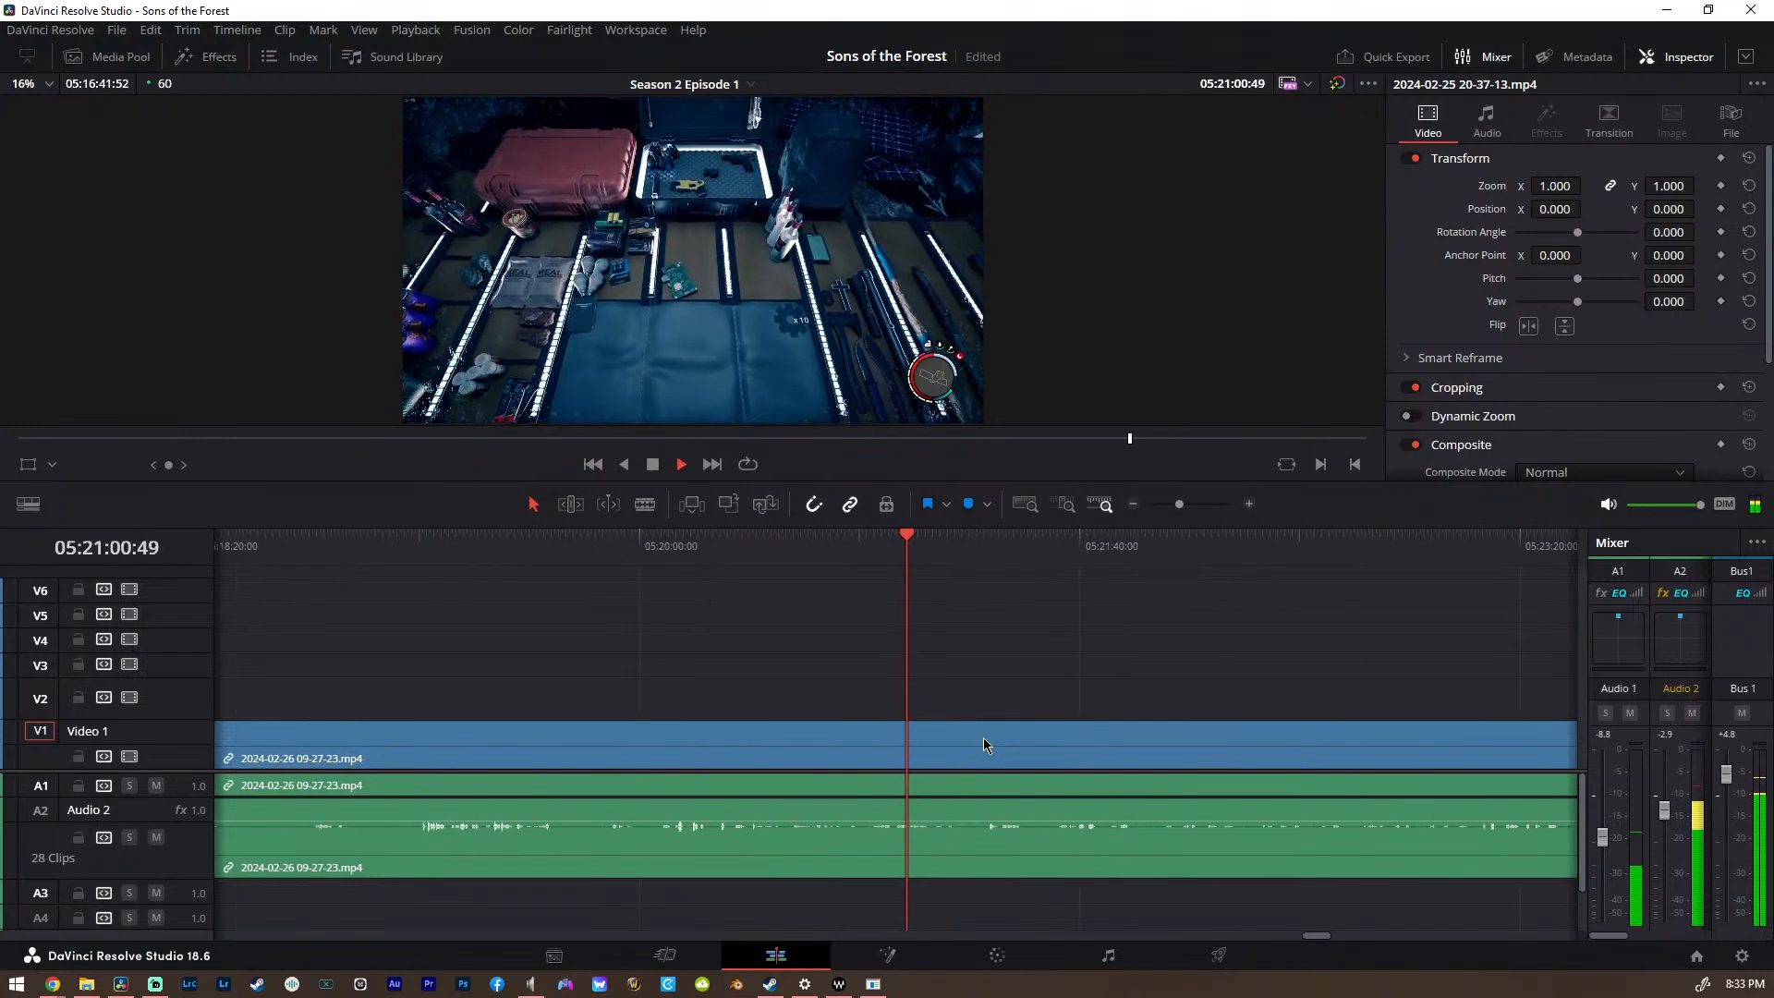
{"action": "left_click", "coordinate": [993, 543]}
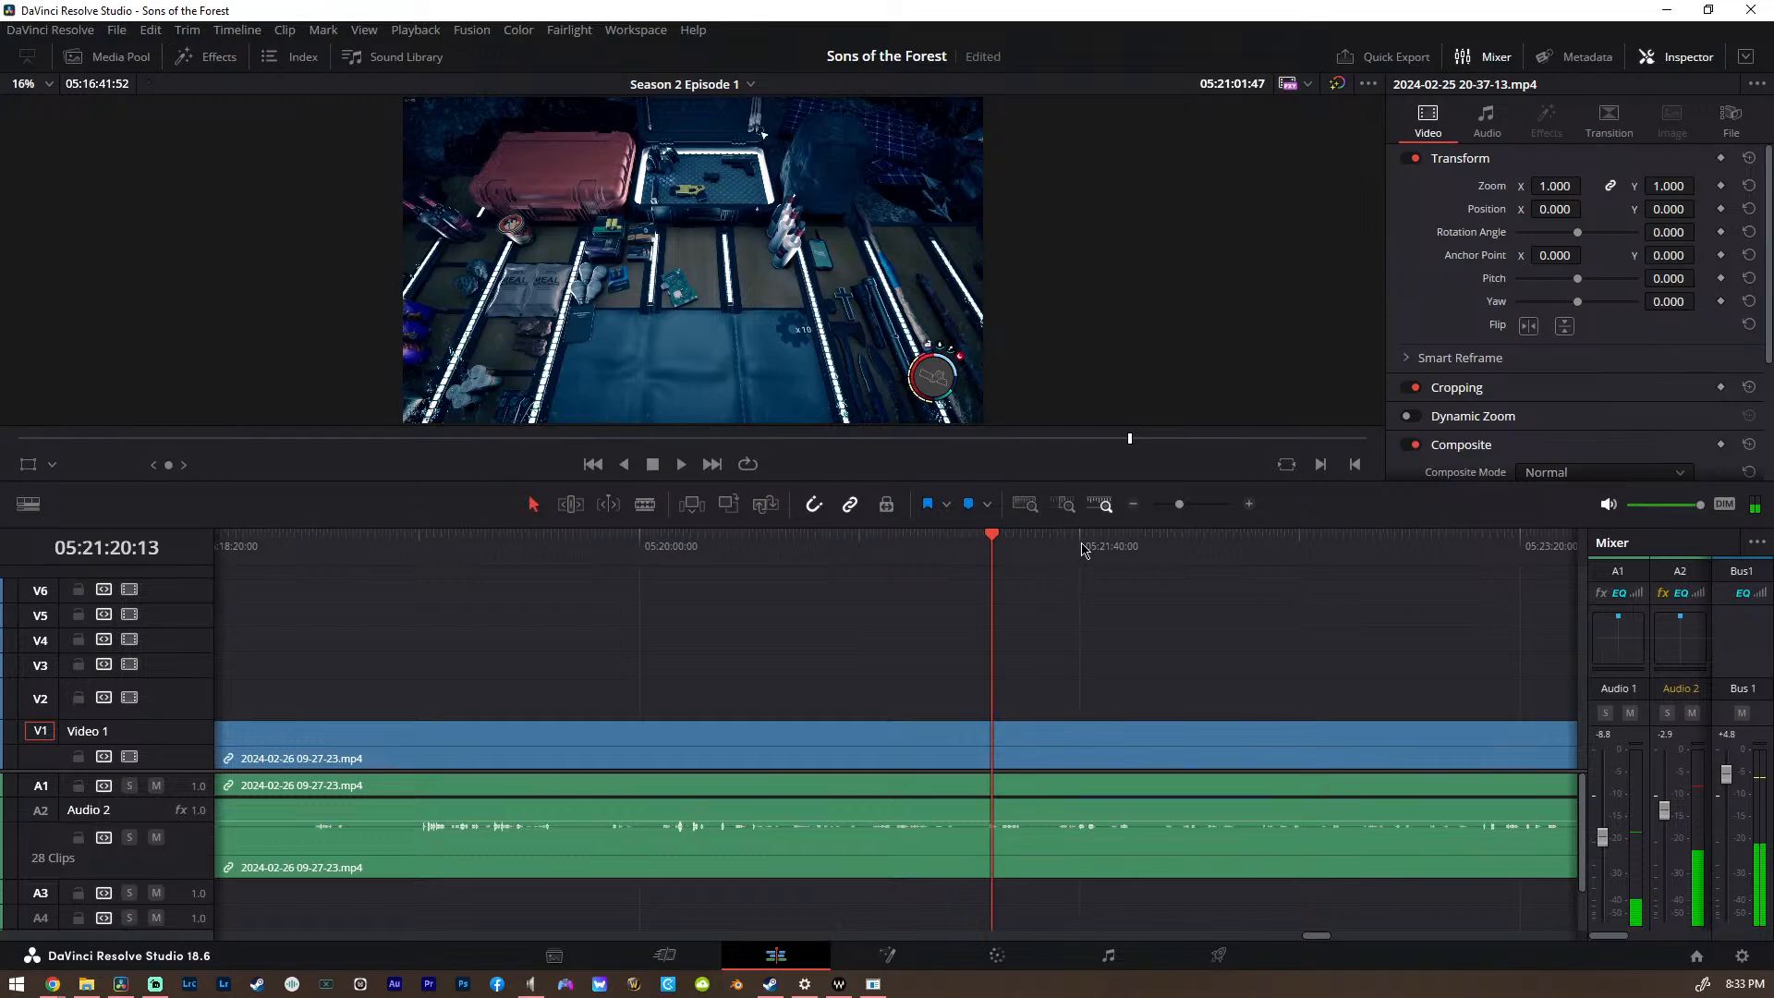
{"action": "key", "text": "space"}
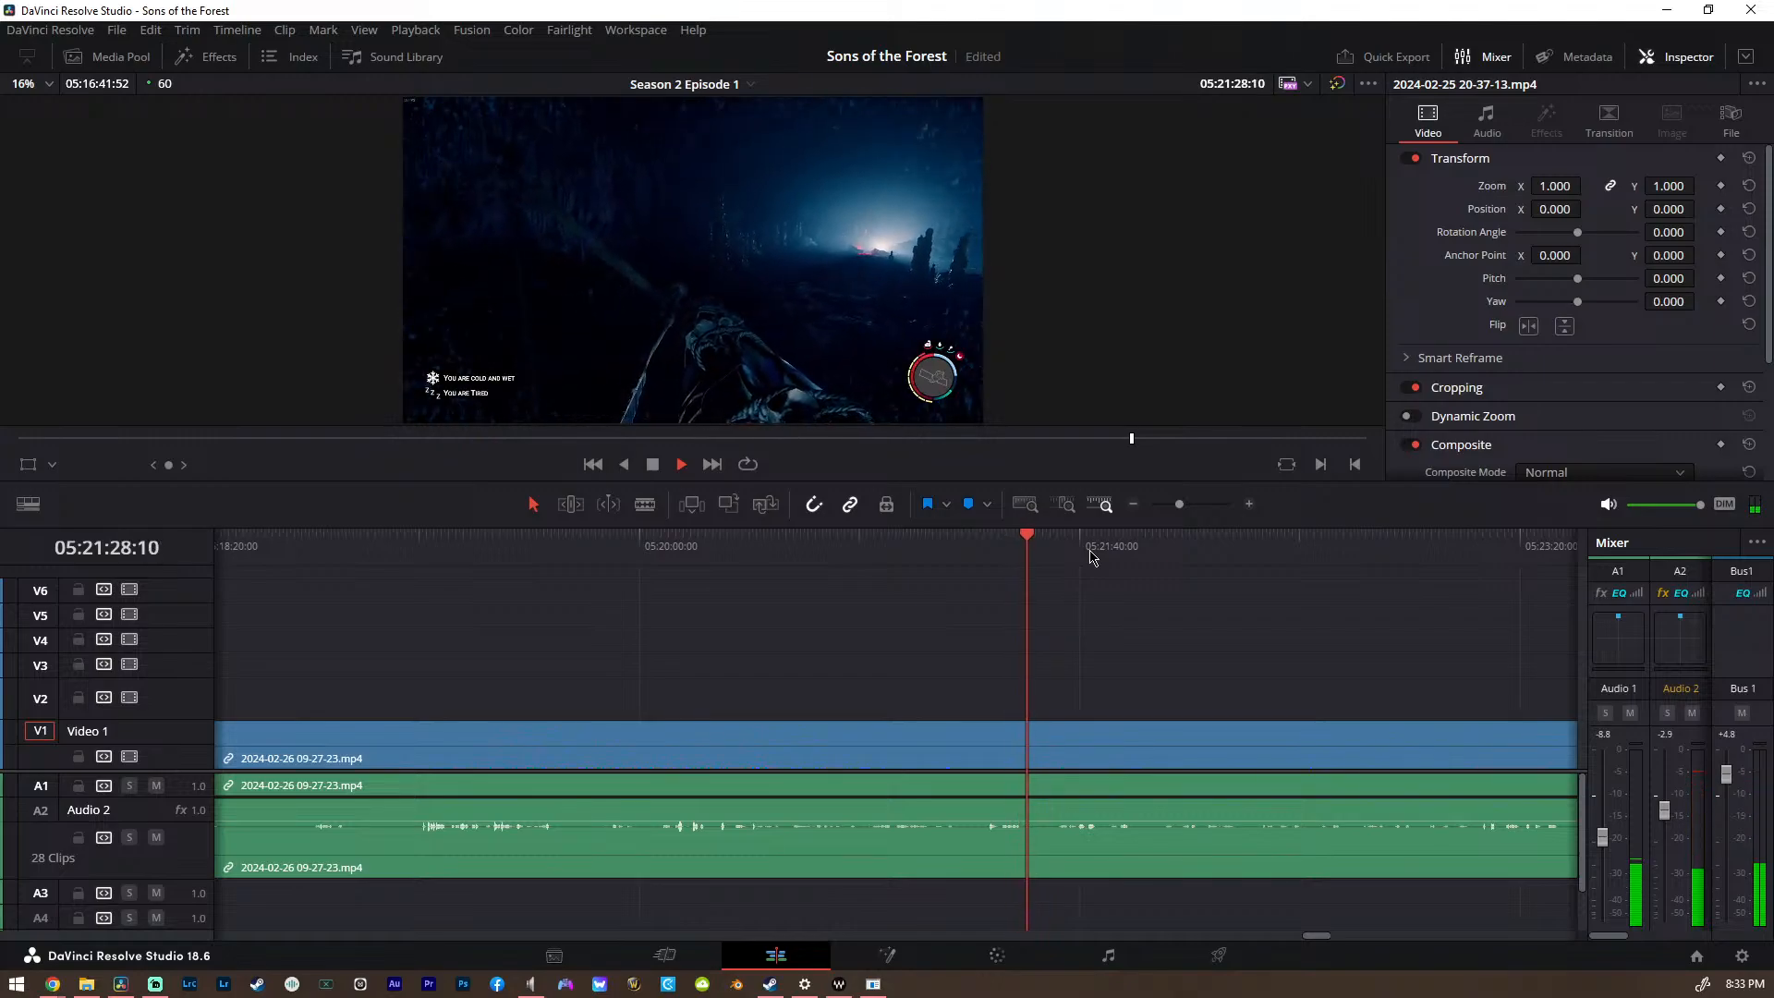
{"action": "key", "text": "space"}
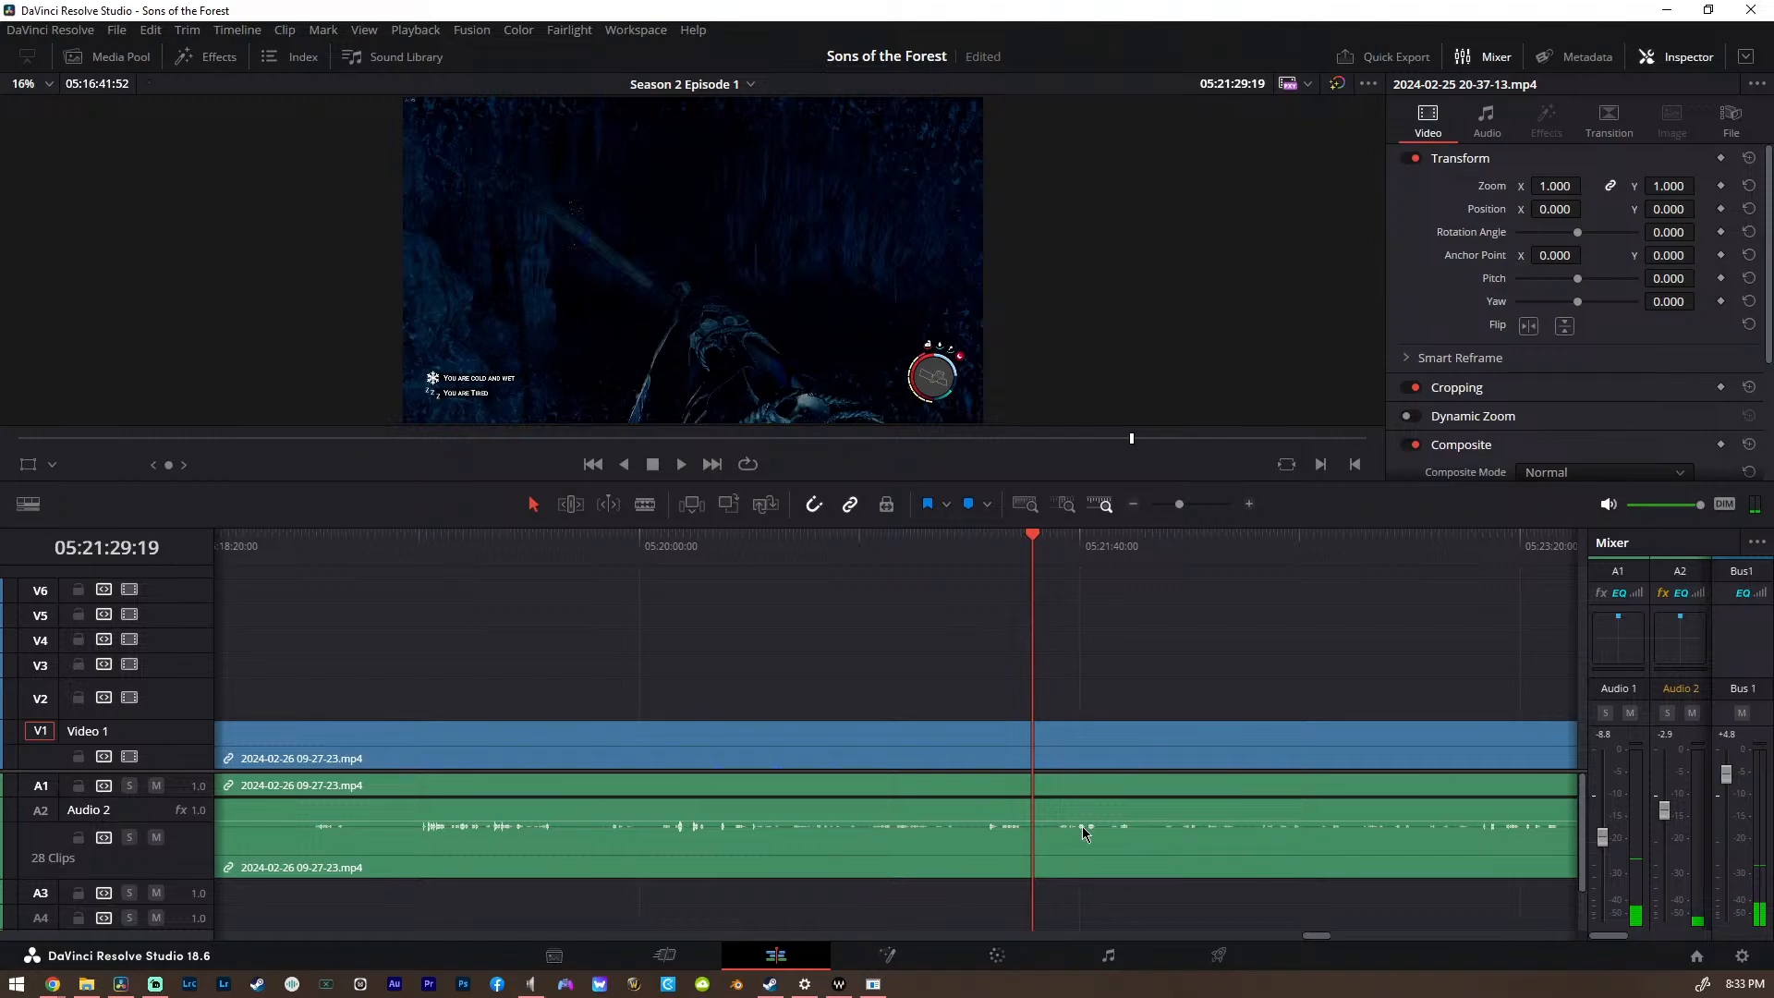
{"action": "left_click", "coordinate": [1045, 753]}
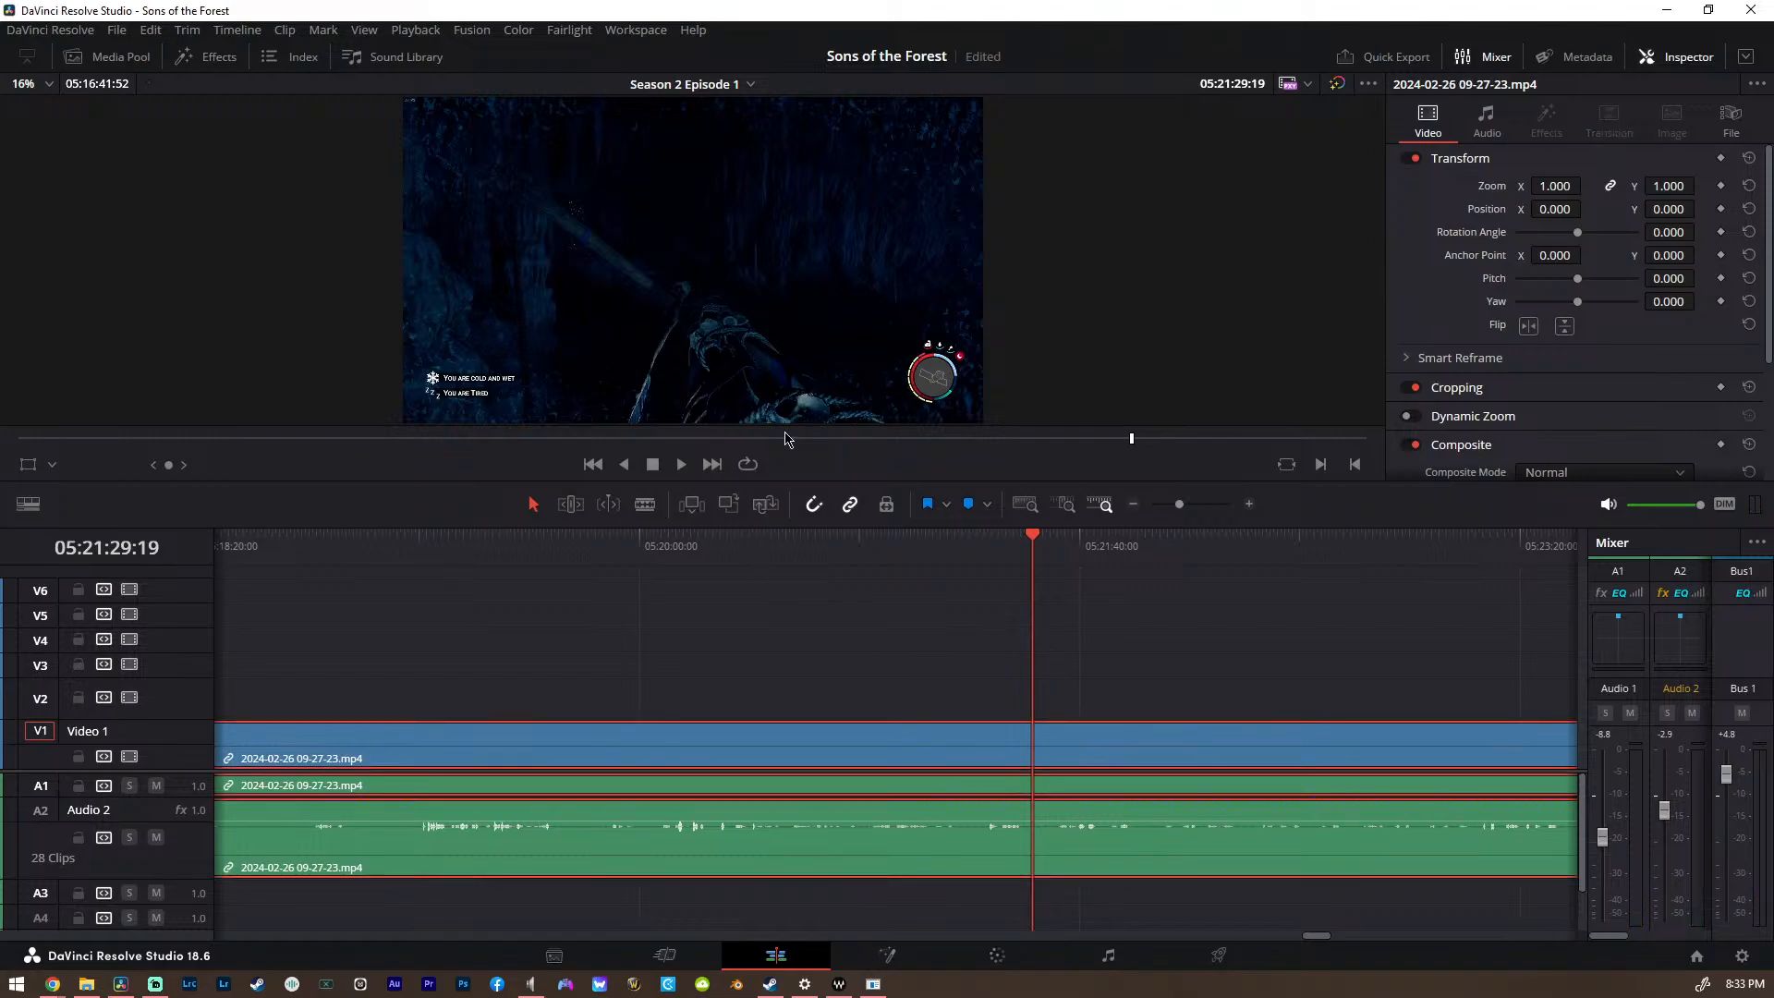
{"action": "scroll", "coordinate": [770, 636], "scroll_direction": "down", "scroll_amount": 10}
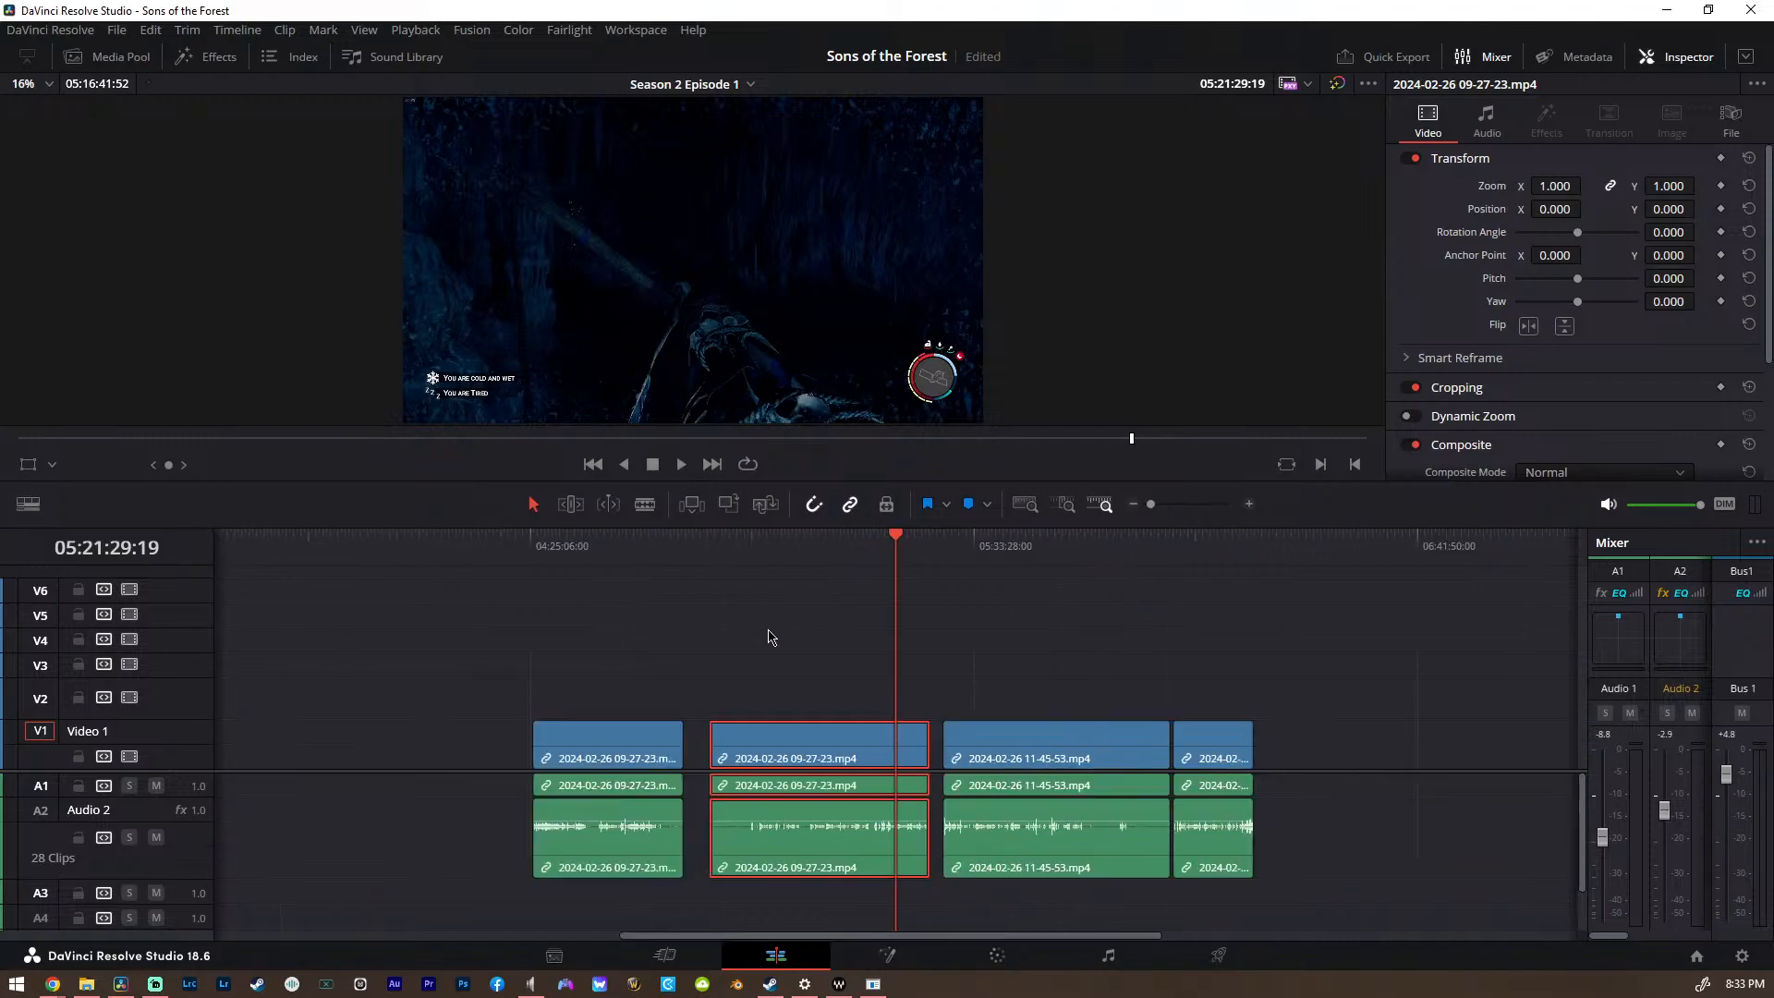
{"action": "left_click", "coordinate": [954, 544]}
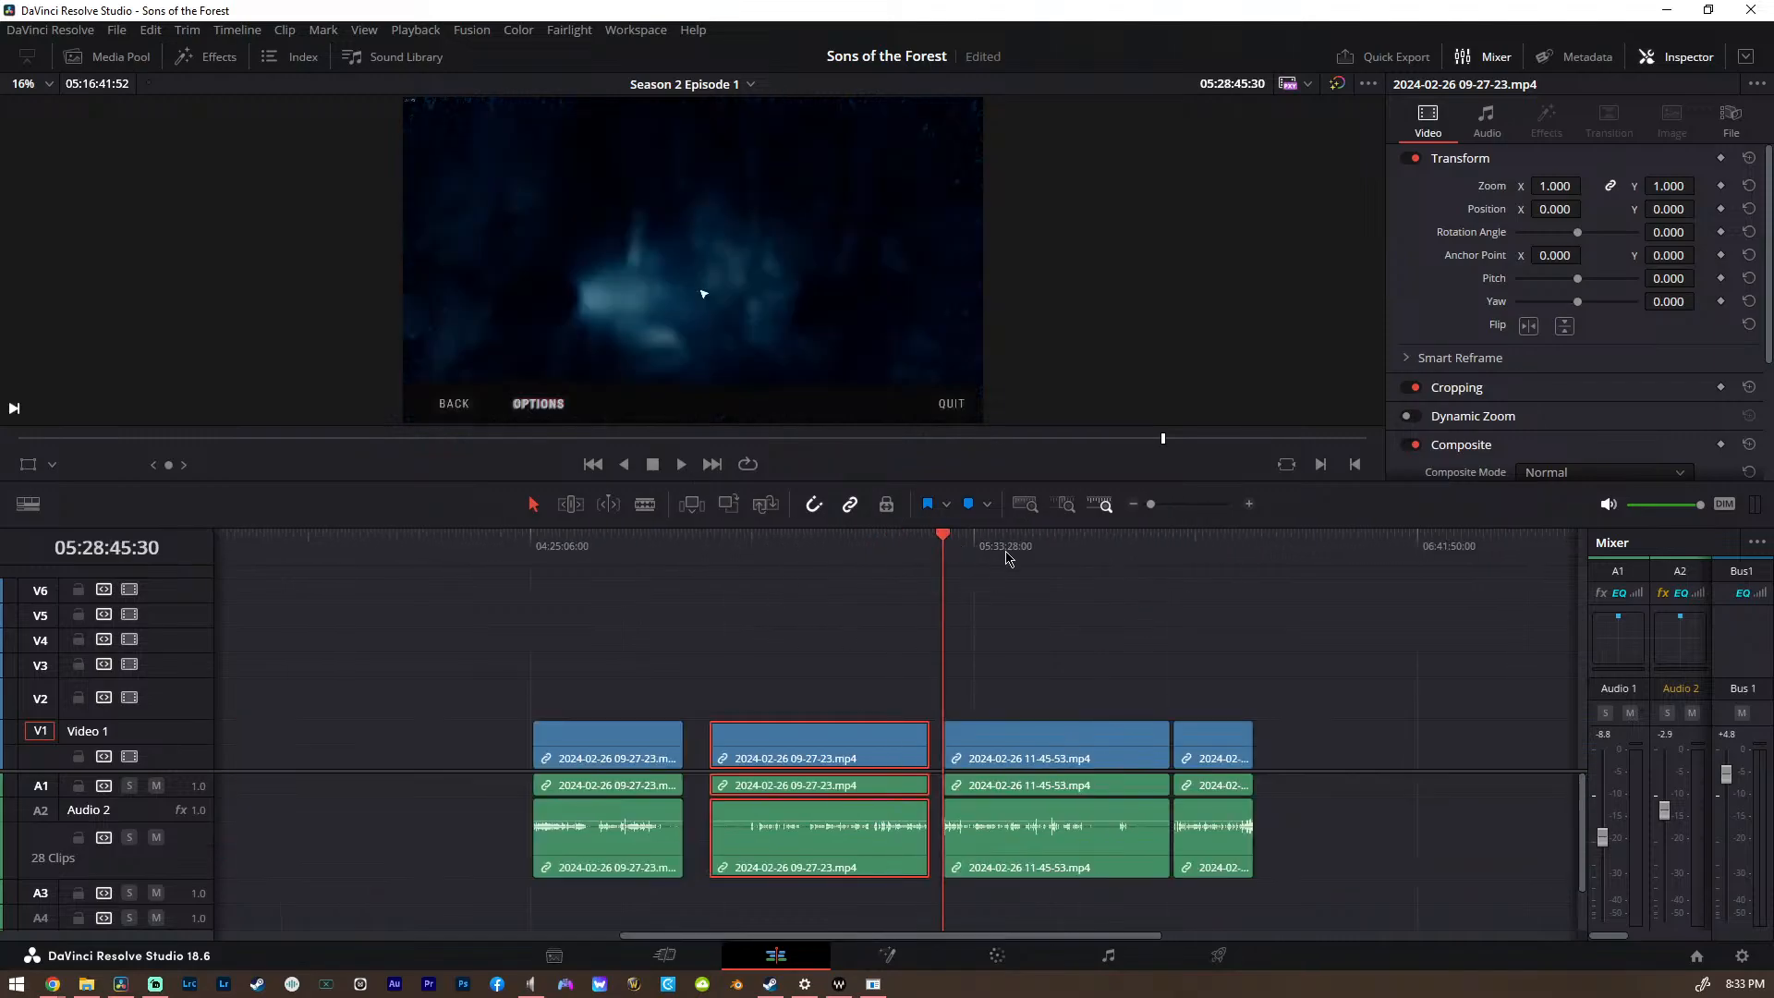
{"action": "scroll", "coordinate": [1007, 572], "scroll_direction": "right", "scroll_amount": 3}
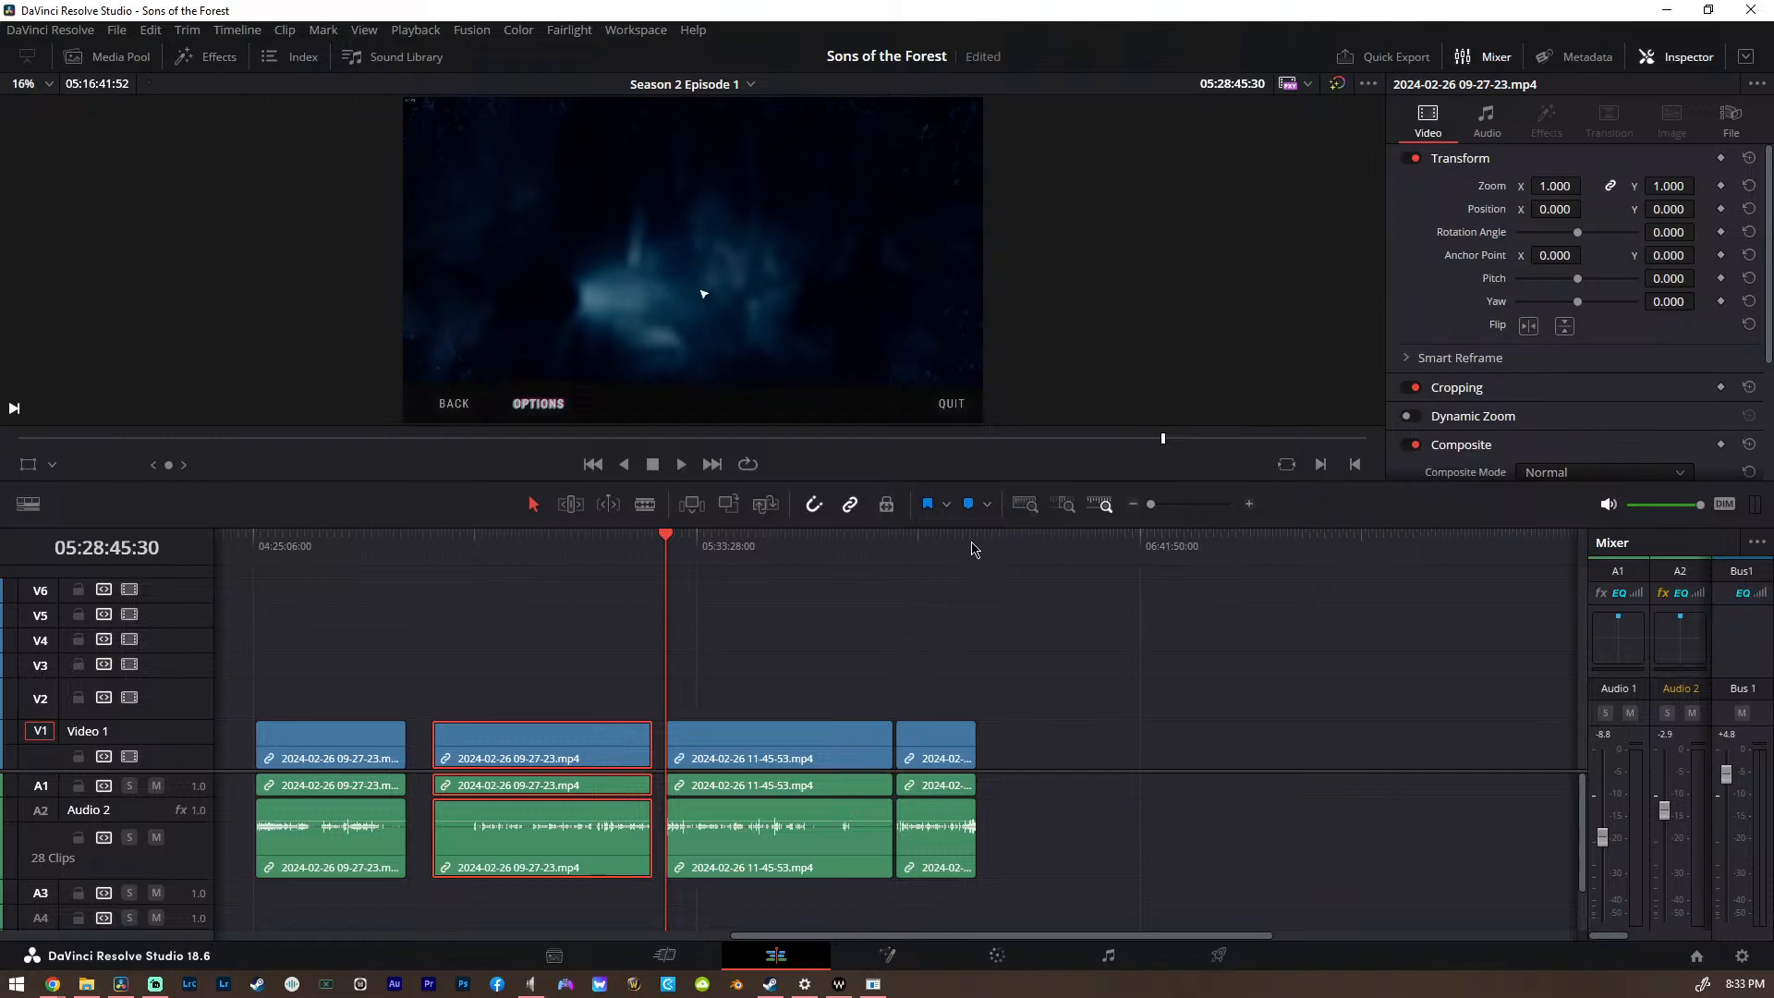
{"action": "left_click", "coordinate": [971, 549]}
{"action": "scroll", "coordinate": [1013, 586], "scroll_direction": "right", "scroll_amount": 1}
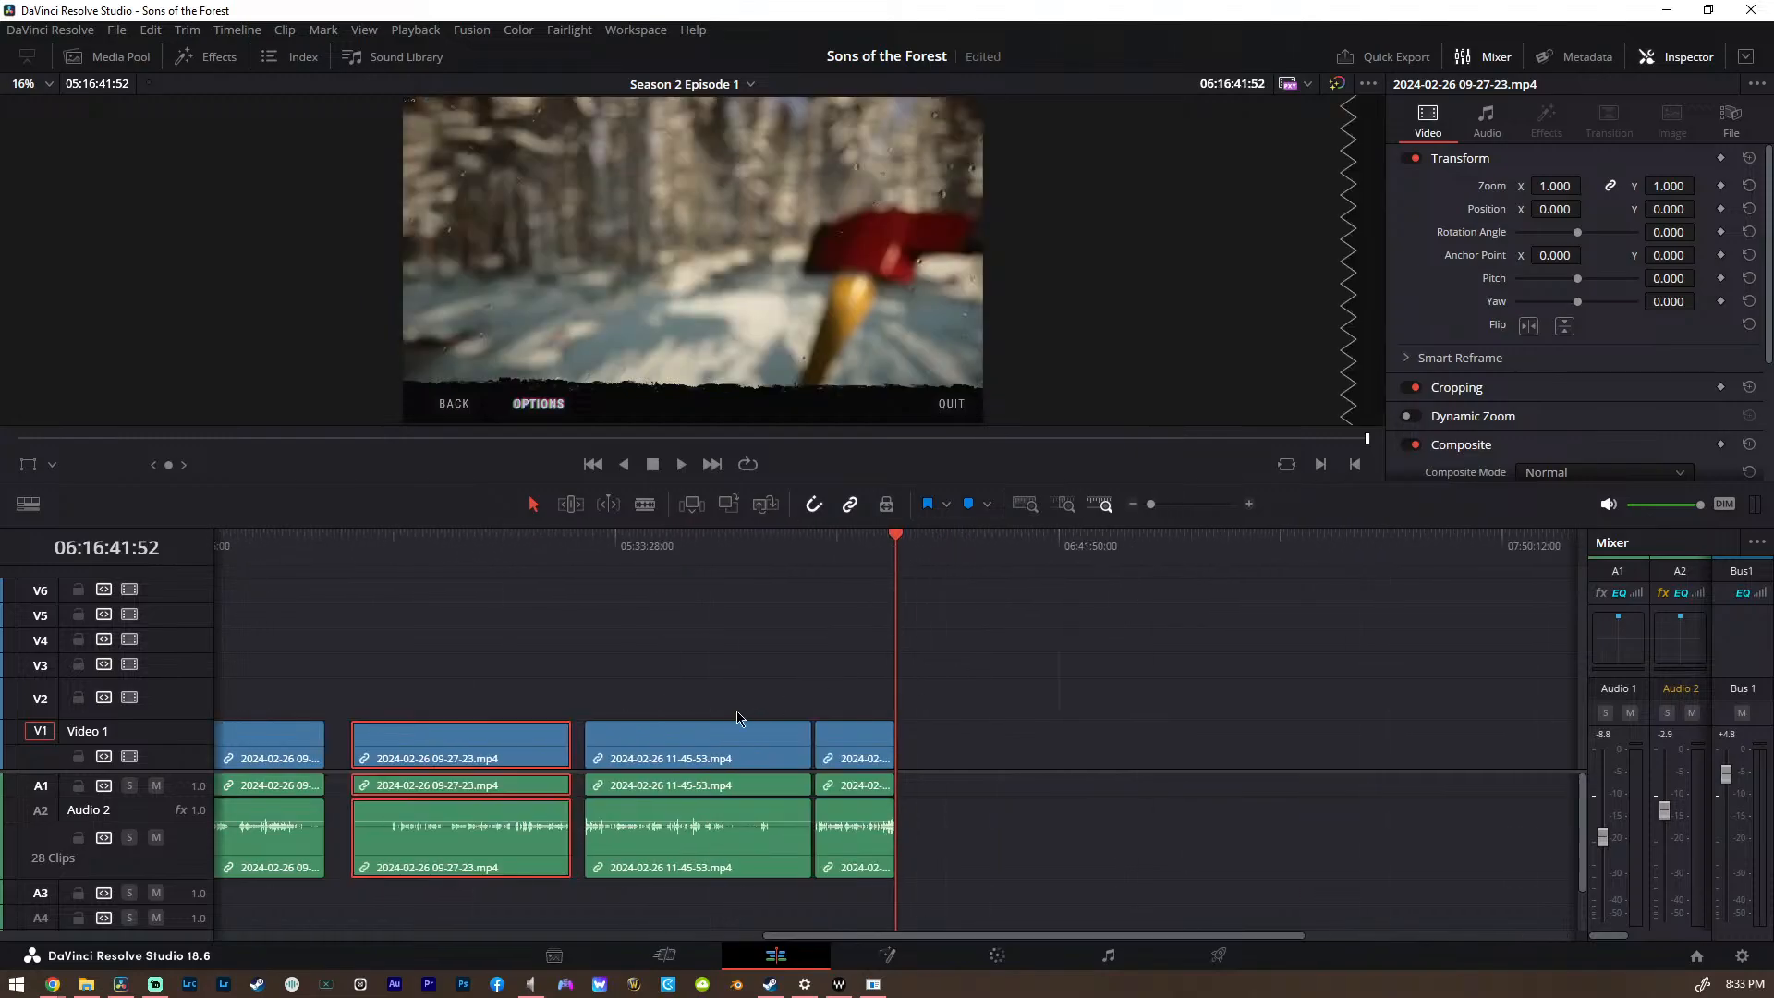
{"action": "left_click_drag", "start_coordinate": [827, 742], "coordinate": [918, 740]}
{"action": "scroll", "coordinate": [951, 740], "scroll_direction": "up", "scroll_amount": 10}
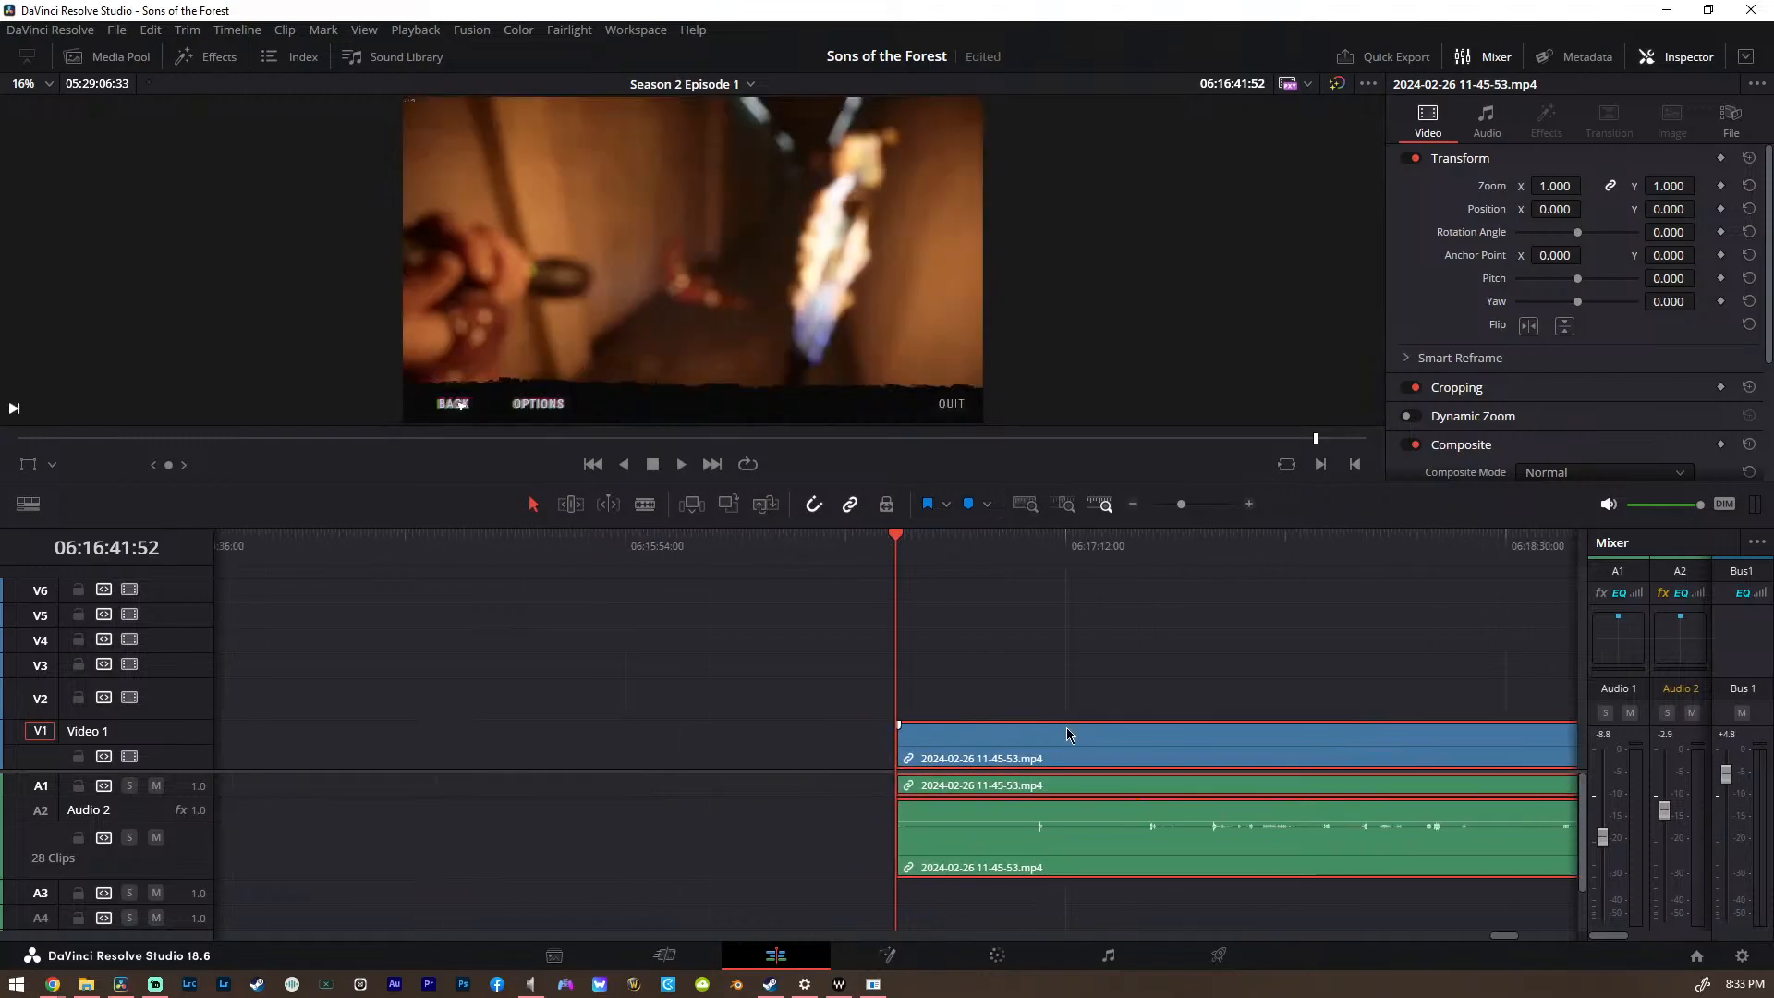
Examine the moved clip's waveform and play a short stretch of it from 06:17:33:11
{"action": "scroll", "coordinate": [1067, 730], "scroll_direction": "down", "scroll_amount": 6}
{"action": "scroll", "coordinate": [1060, 729], "scroll_direction": "up", "scroll_amount": 3}
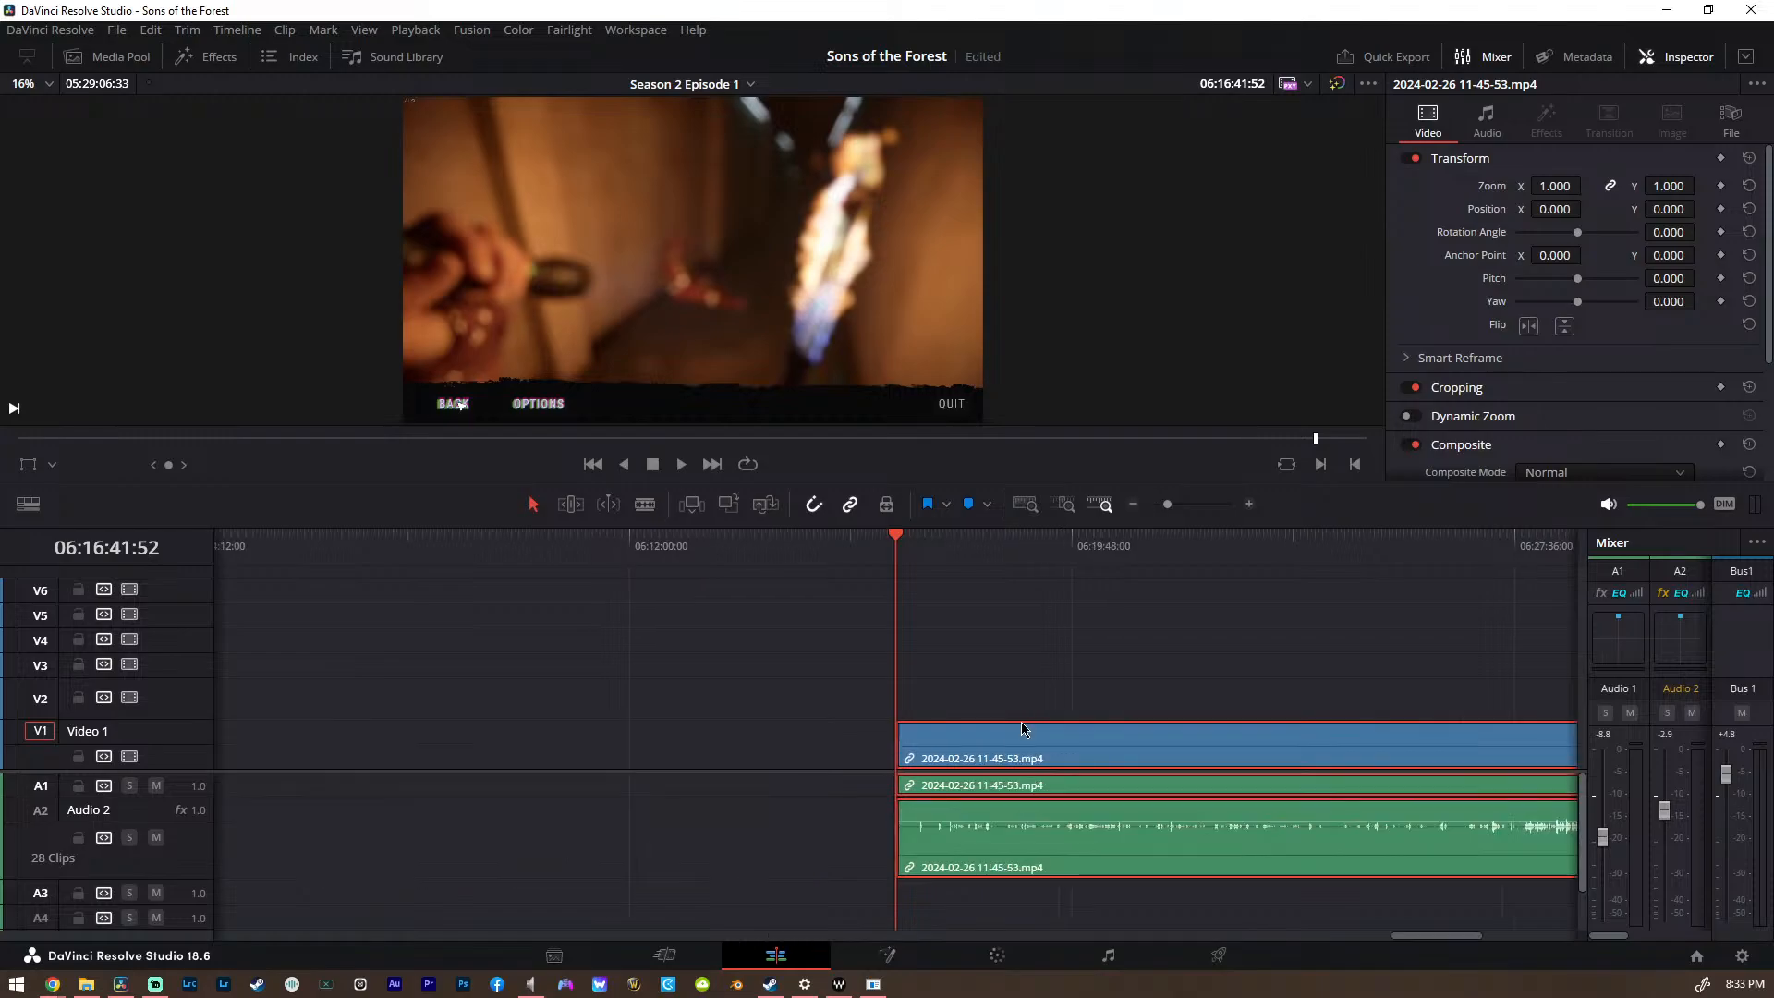
{"action": "scroll", "coordinate": [1022, 729], "scroll_direction": "up", "scroll_amount": 2}
{"action": "left_click", "coordinate": [990, 596]}
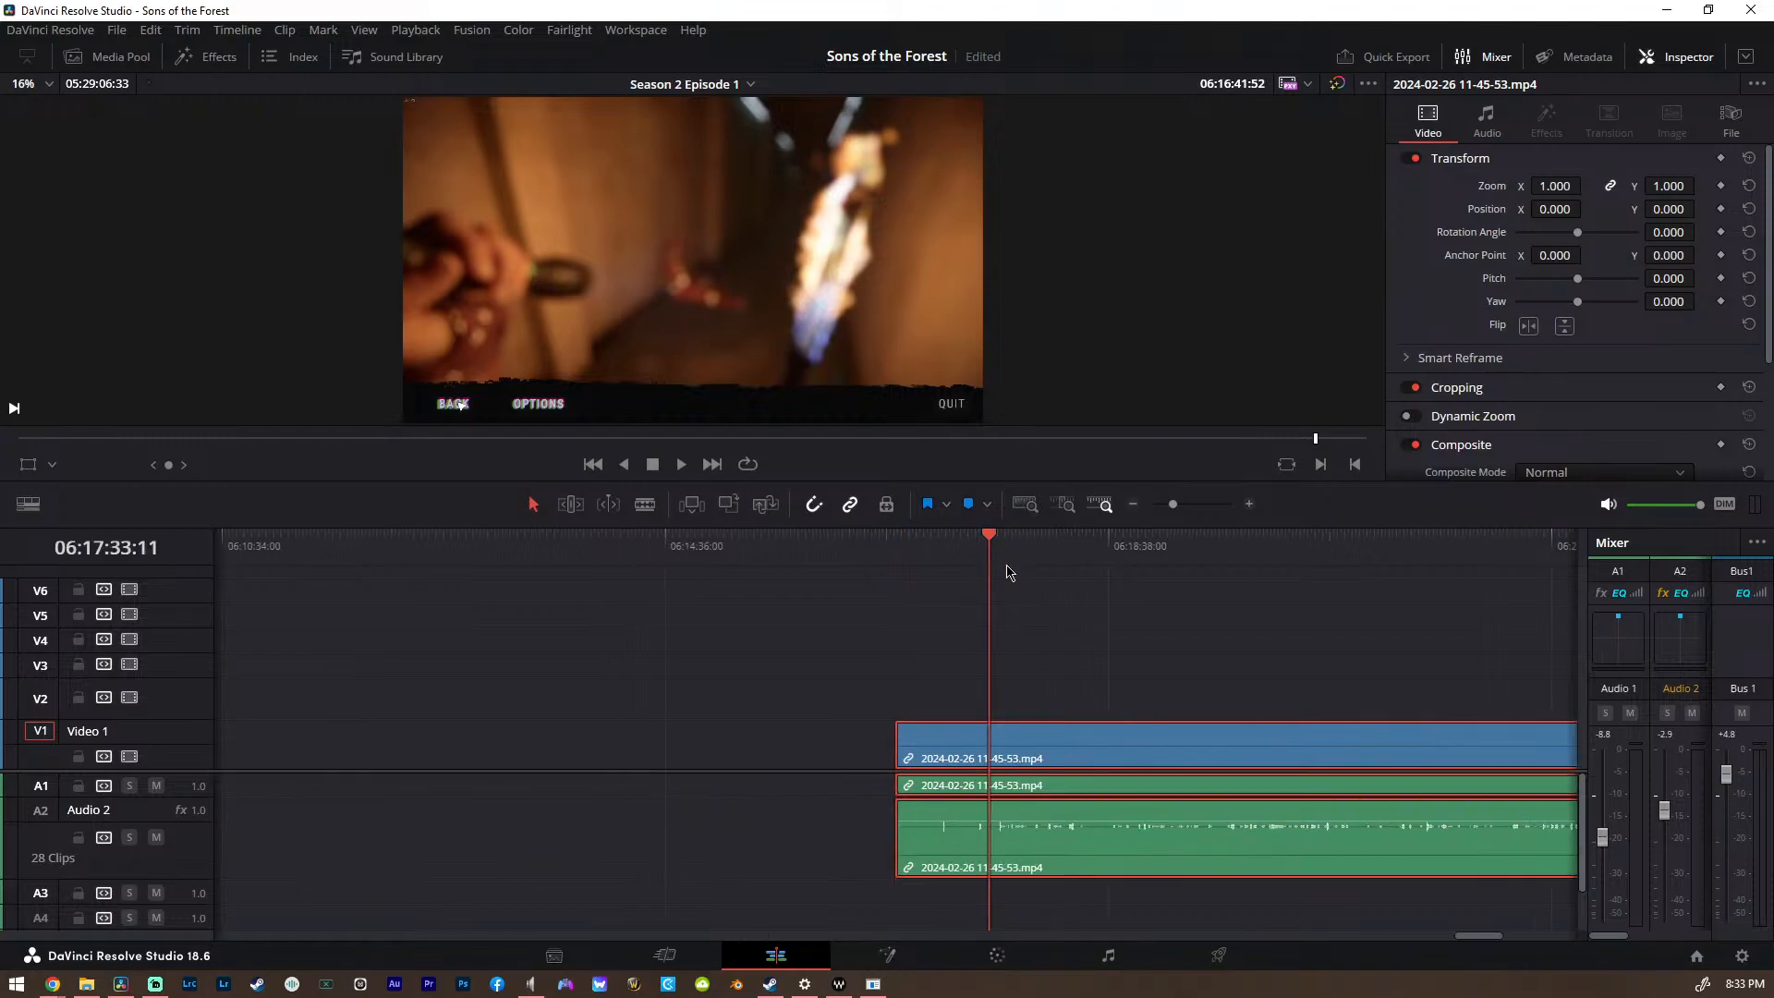
{"action": "key", "text": "space"}
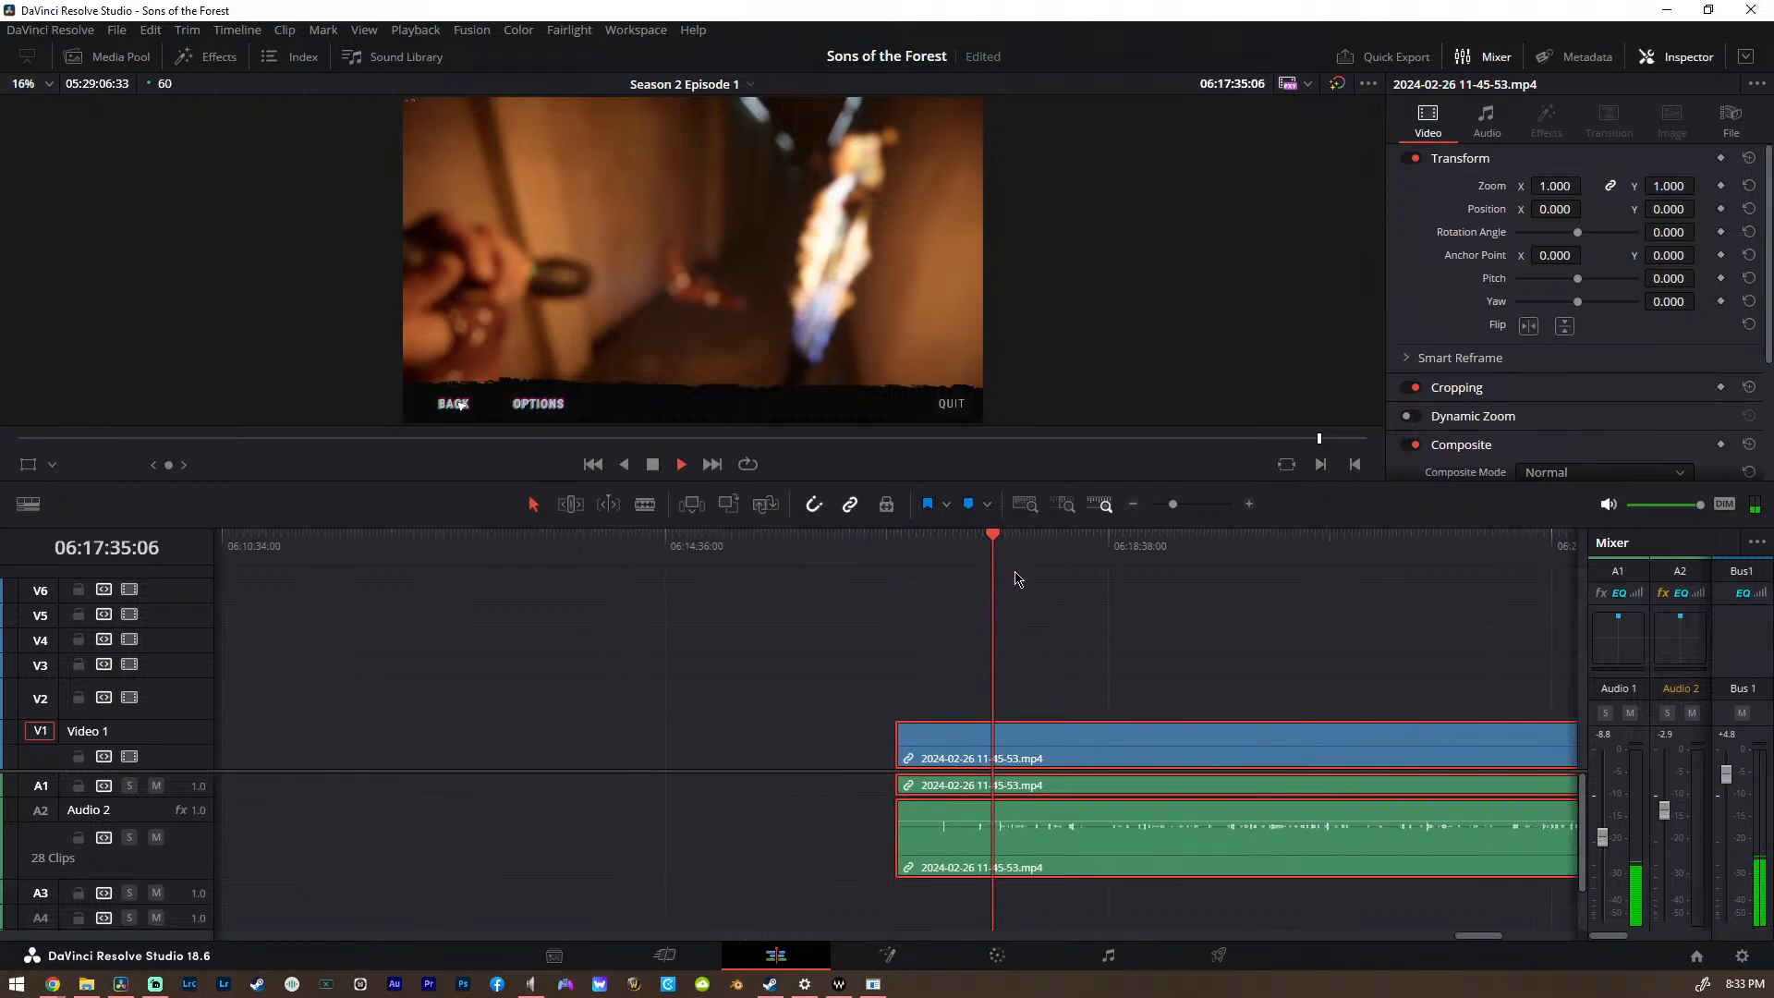
{"action": "key", "text": "space"}
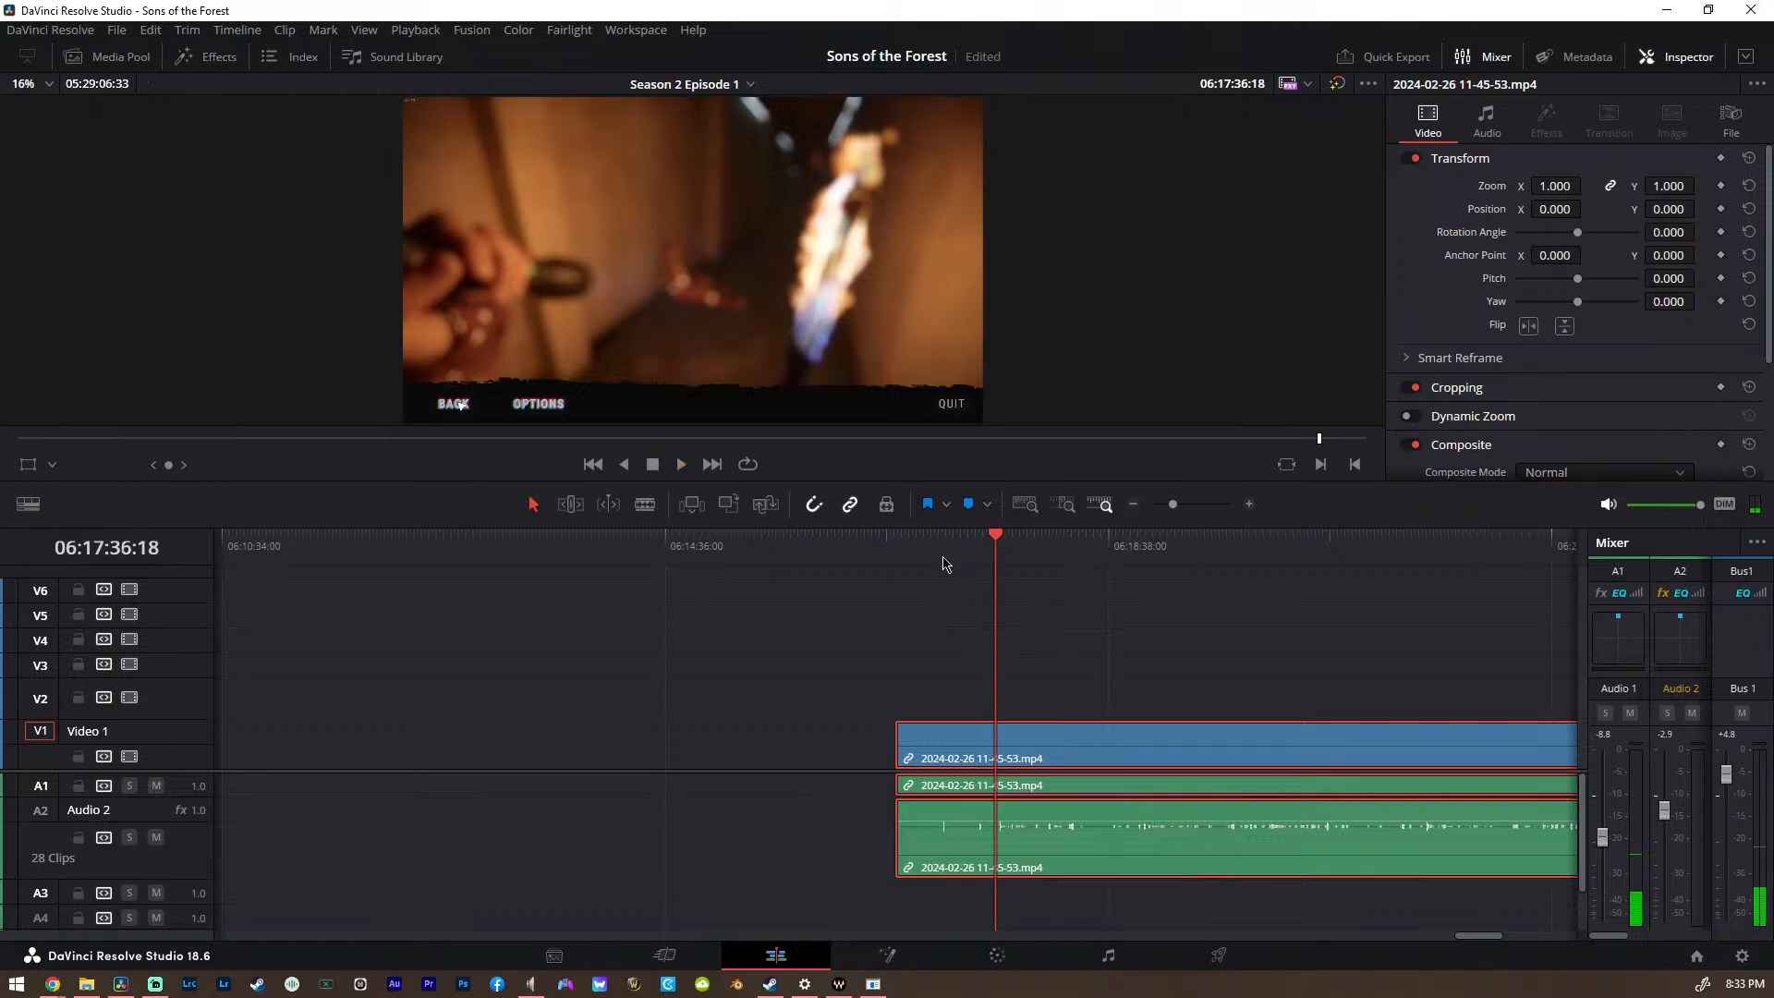
Play the first sound spike in the moved clip at about 06:17:07 and examine the waveform that follows
{"action": "left_click", "coordinate": [941, 564]}
{"action": "key", "text": "space"}
{"action": "key", "text": "ctrl+equal"}
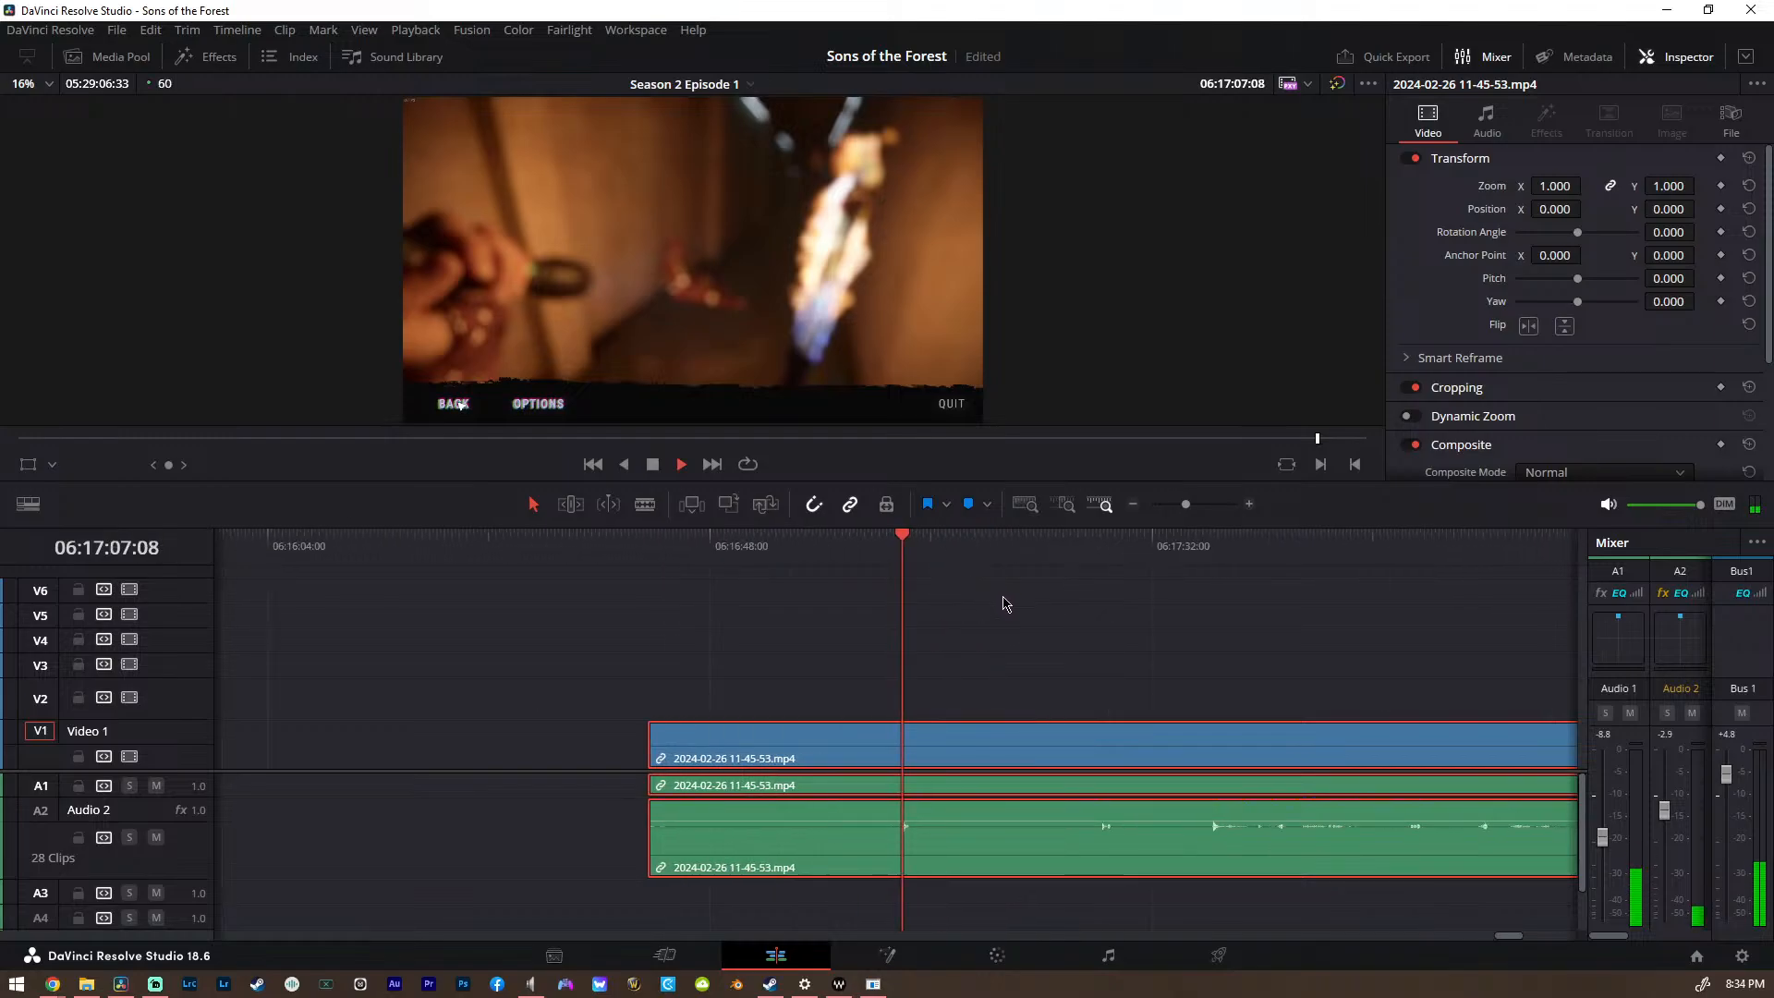
{"action": "key", "text": "space"}
{"action": "key", "text": "ctrl+minus"}
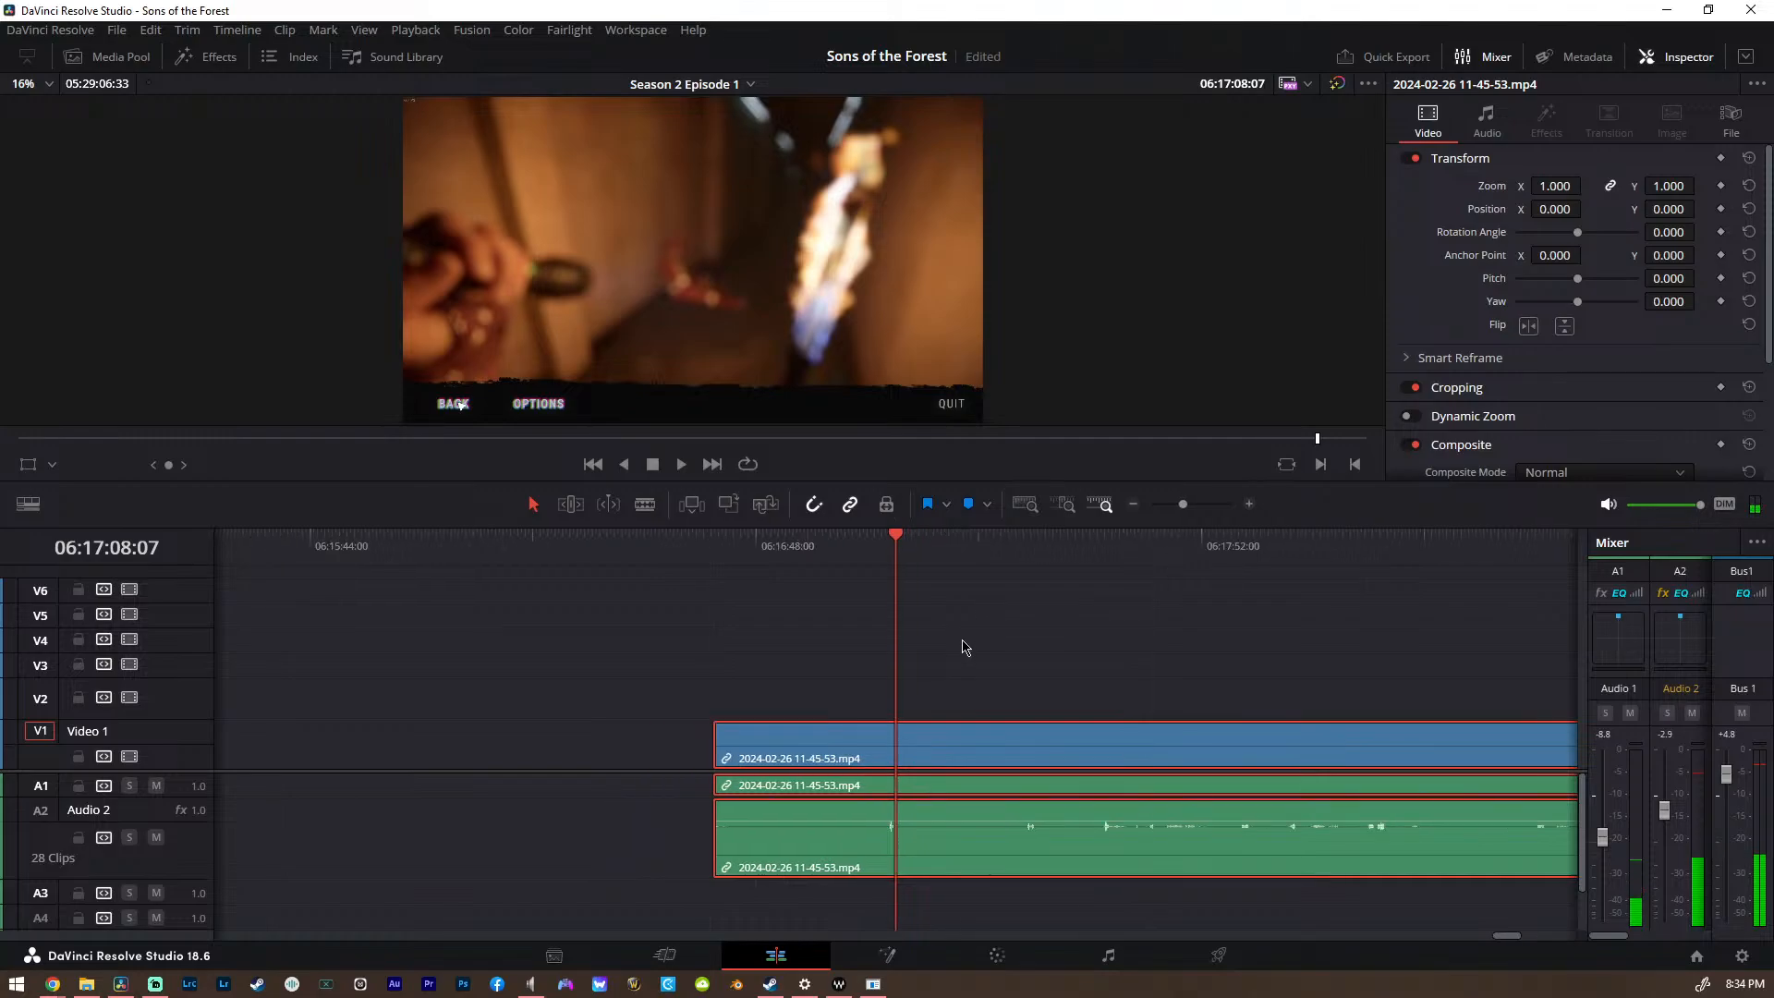
{"action": "key", "text": "ctrl+minus"}
{"action": "scroll", "coordinate": [966, 647], "scroll_direction": "right", "scroll_amount": 2}
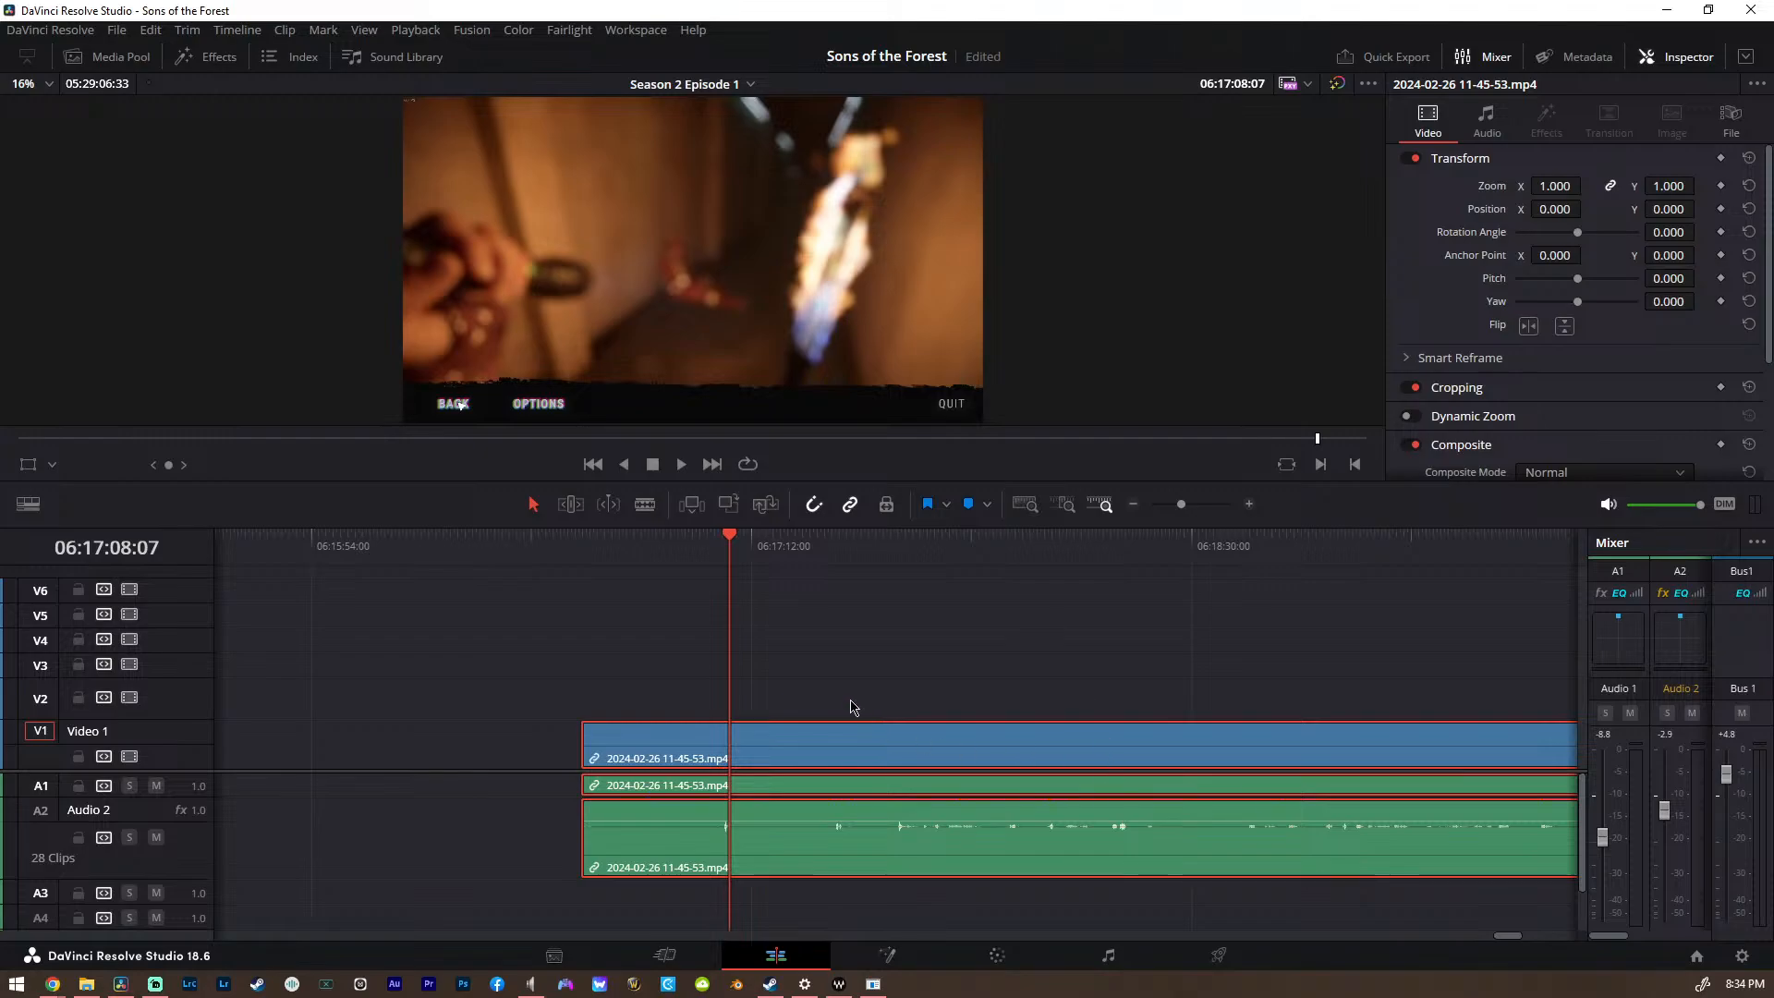
Play the next sound in the moved clip from 06:17:26:32
{"action": "scroll", "coordinate": [851, 708], "scroll_direction": "up", "scroll_amount": 2}
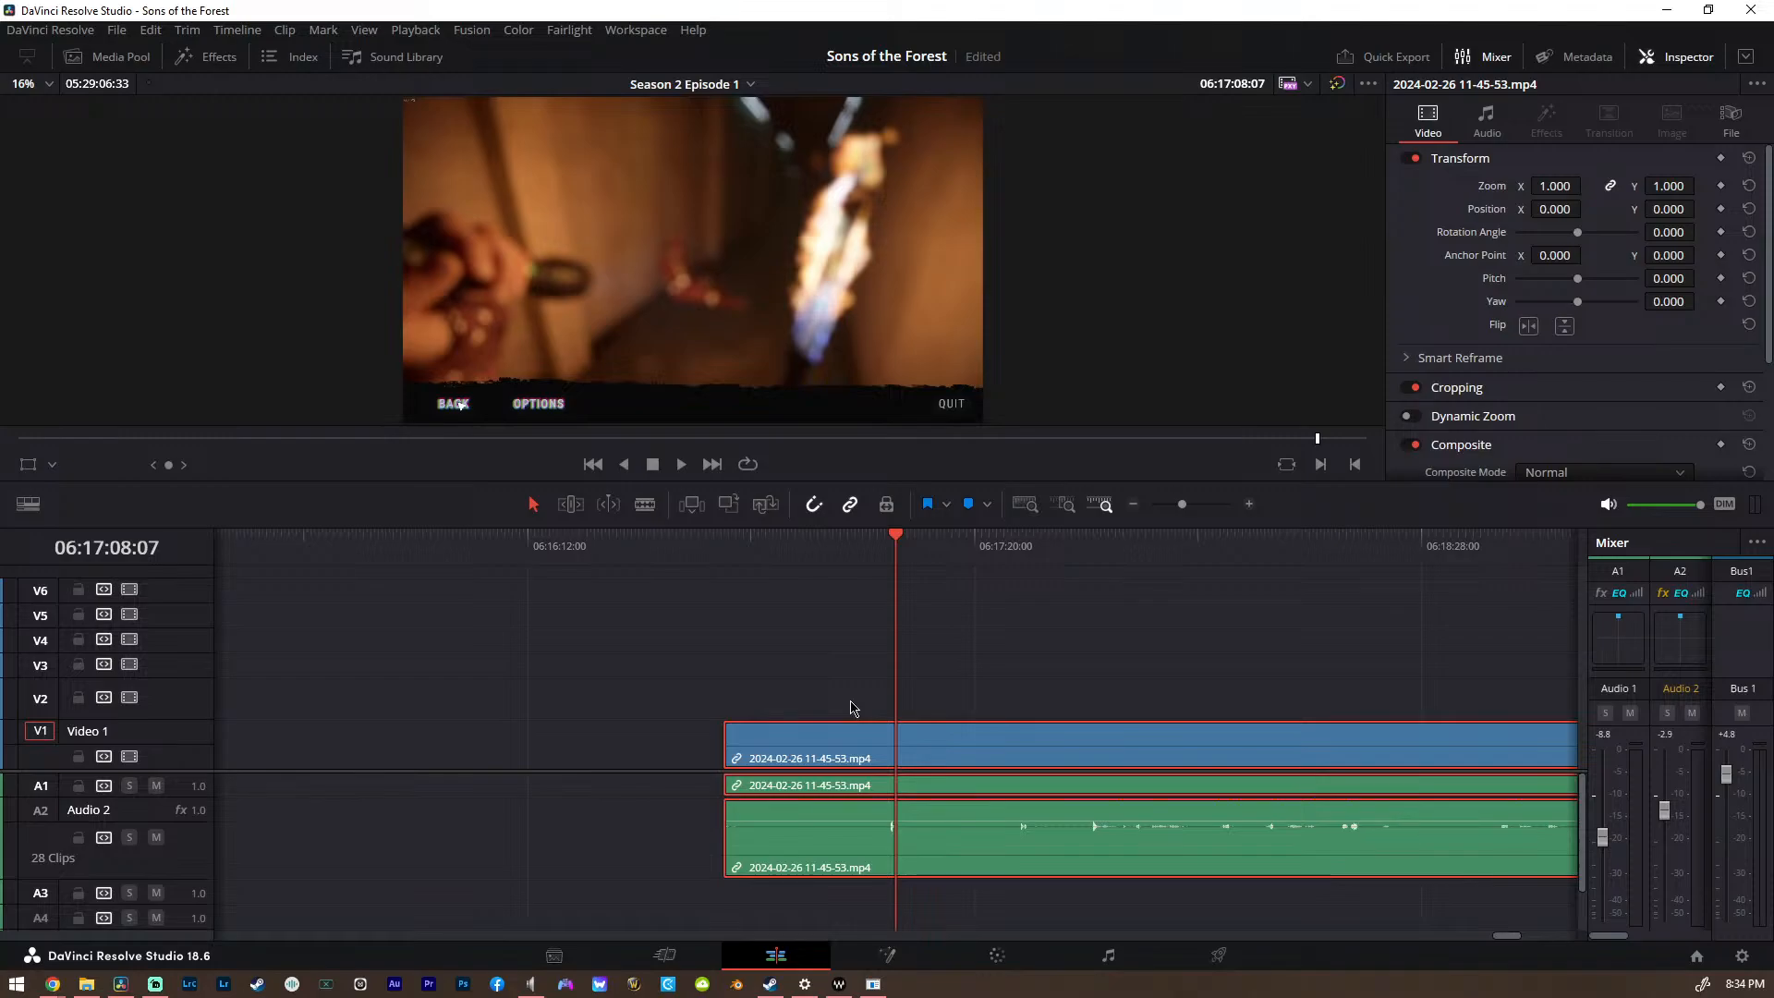
{"action": "left_click", "coordinate": [1019, 548]}
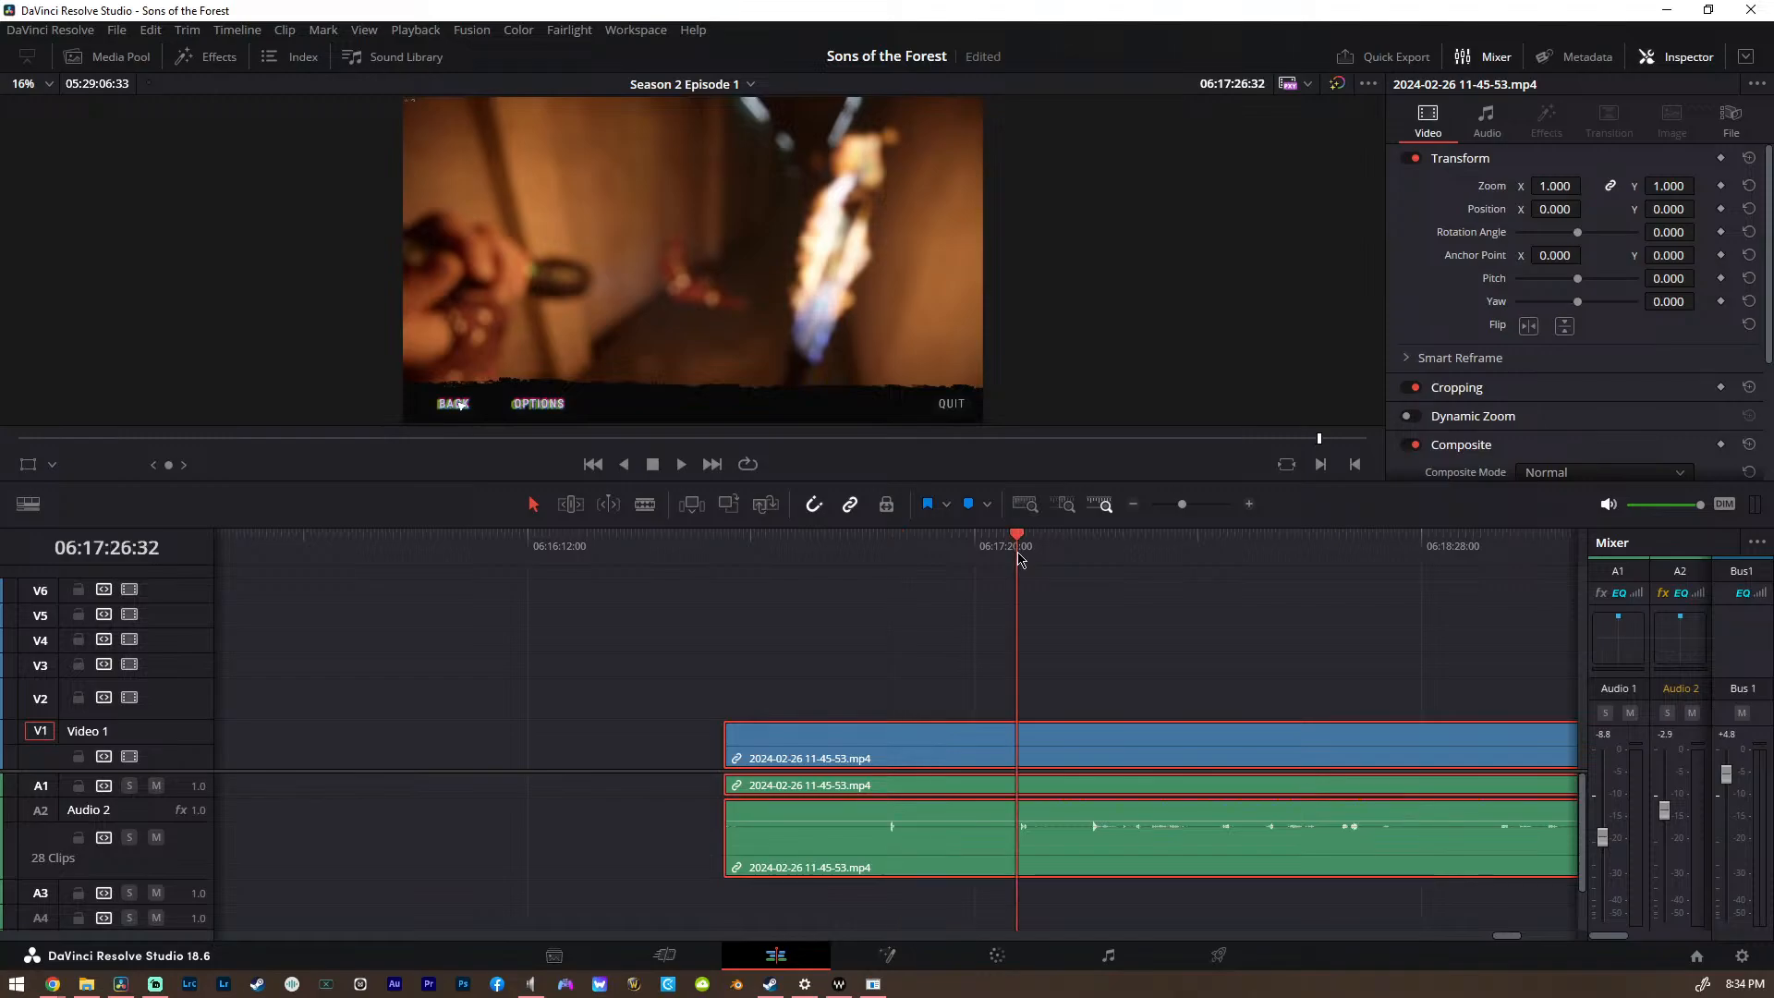
{"action": "scroll", "coordinate": [1041, 554], "scroll_direction": "up", "scroll_amount": 3}
{"action": "key", "text": "space"}
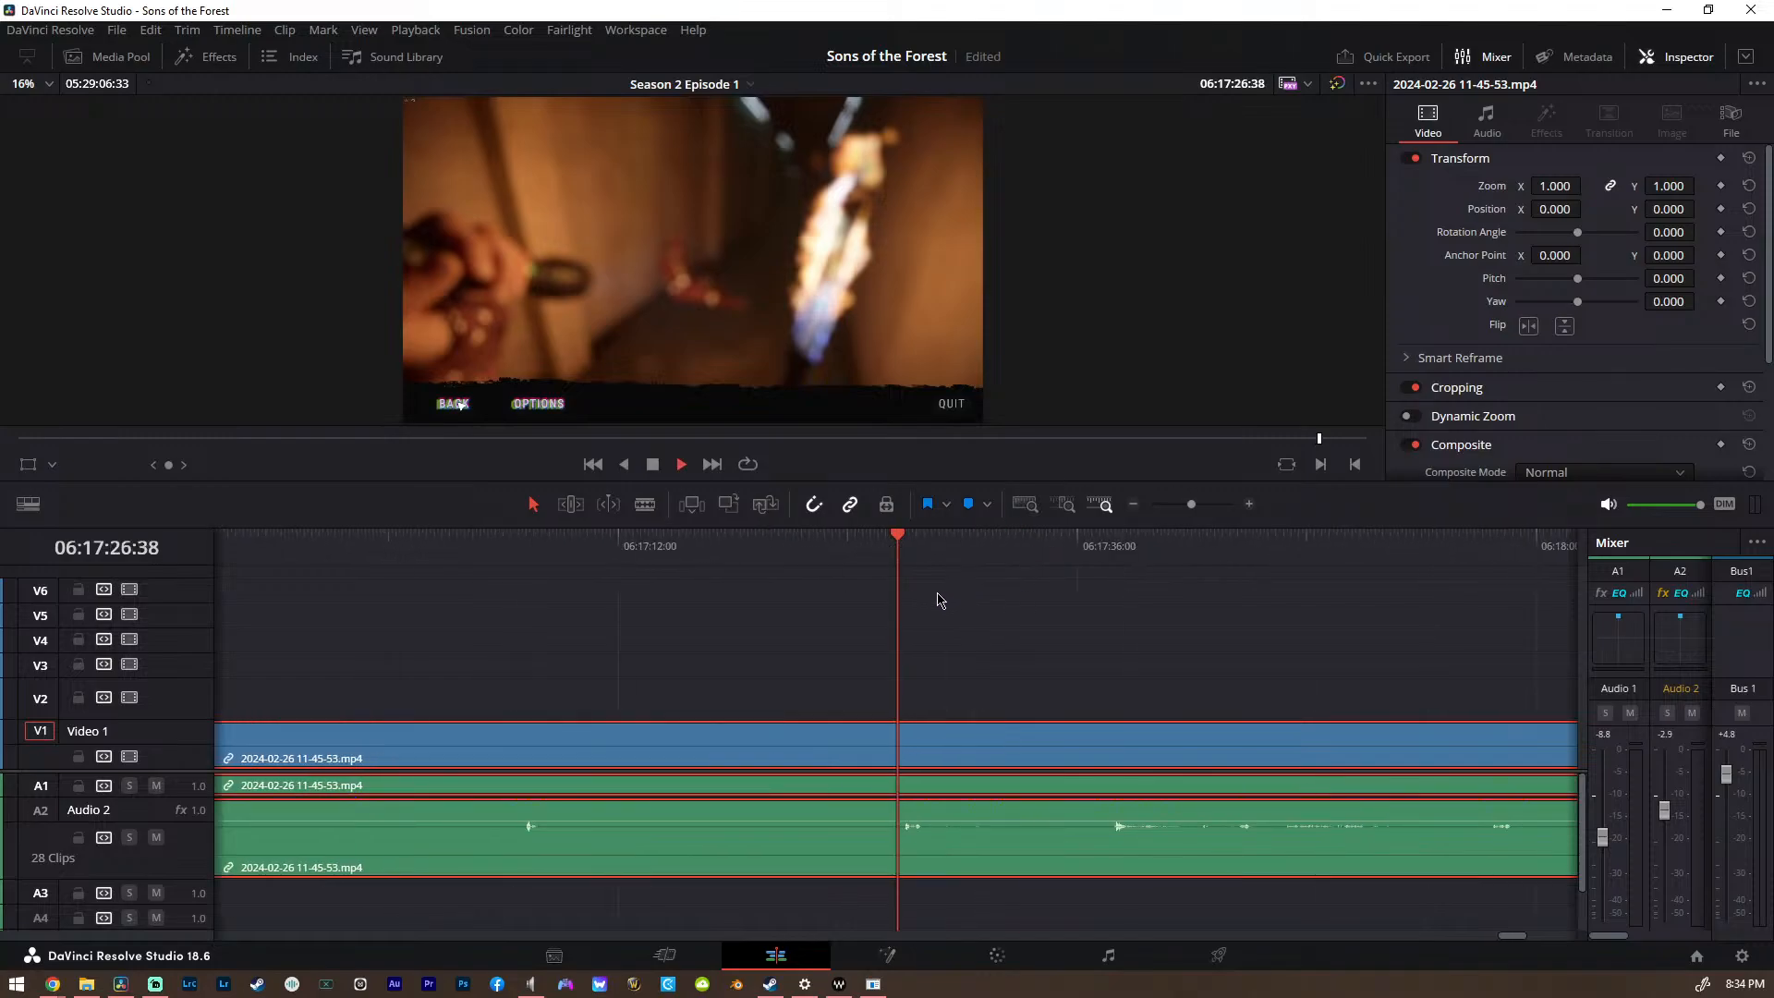
Check the audio from 06:17:37:36 and trim the moved clip's start to just before that sound
{"action": "left_click", "coordinate": [1107, 549]}
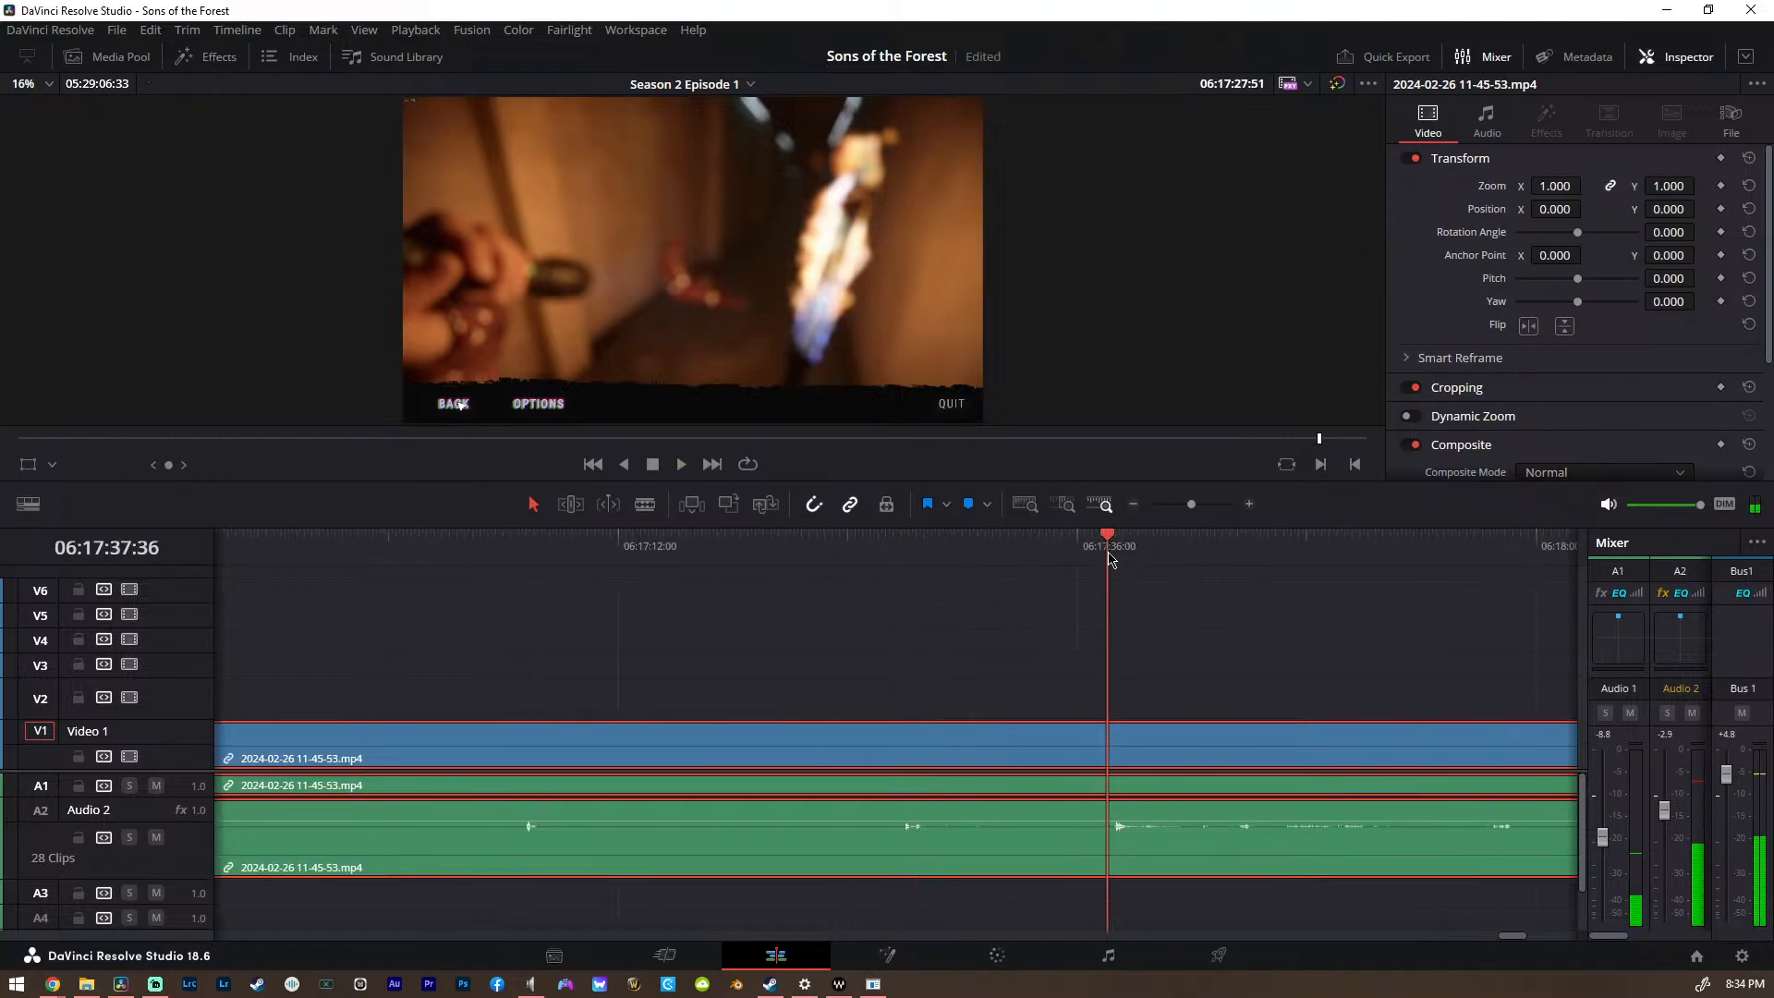
{"action": "key", "text": "space"}
{"action": "scroll", "coordinate": [884, 729], "scroll_direction": "down", "scroll_amount": 2}
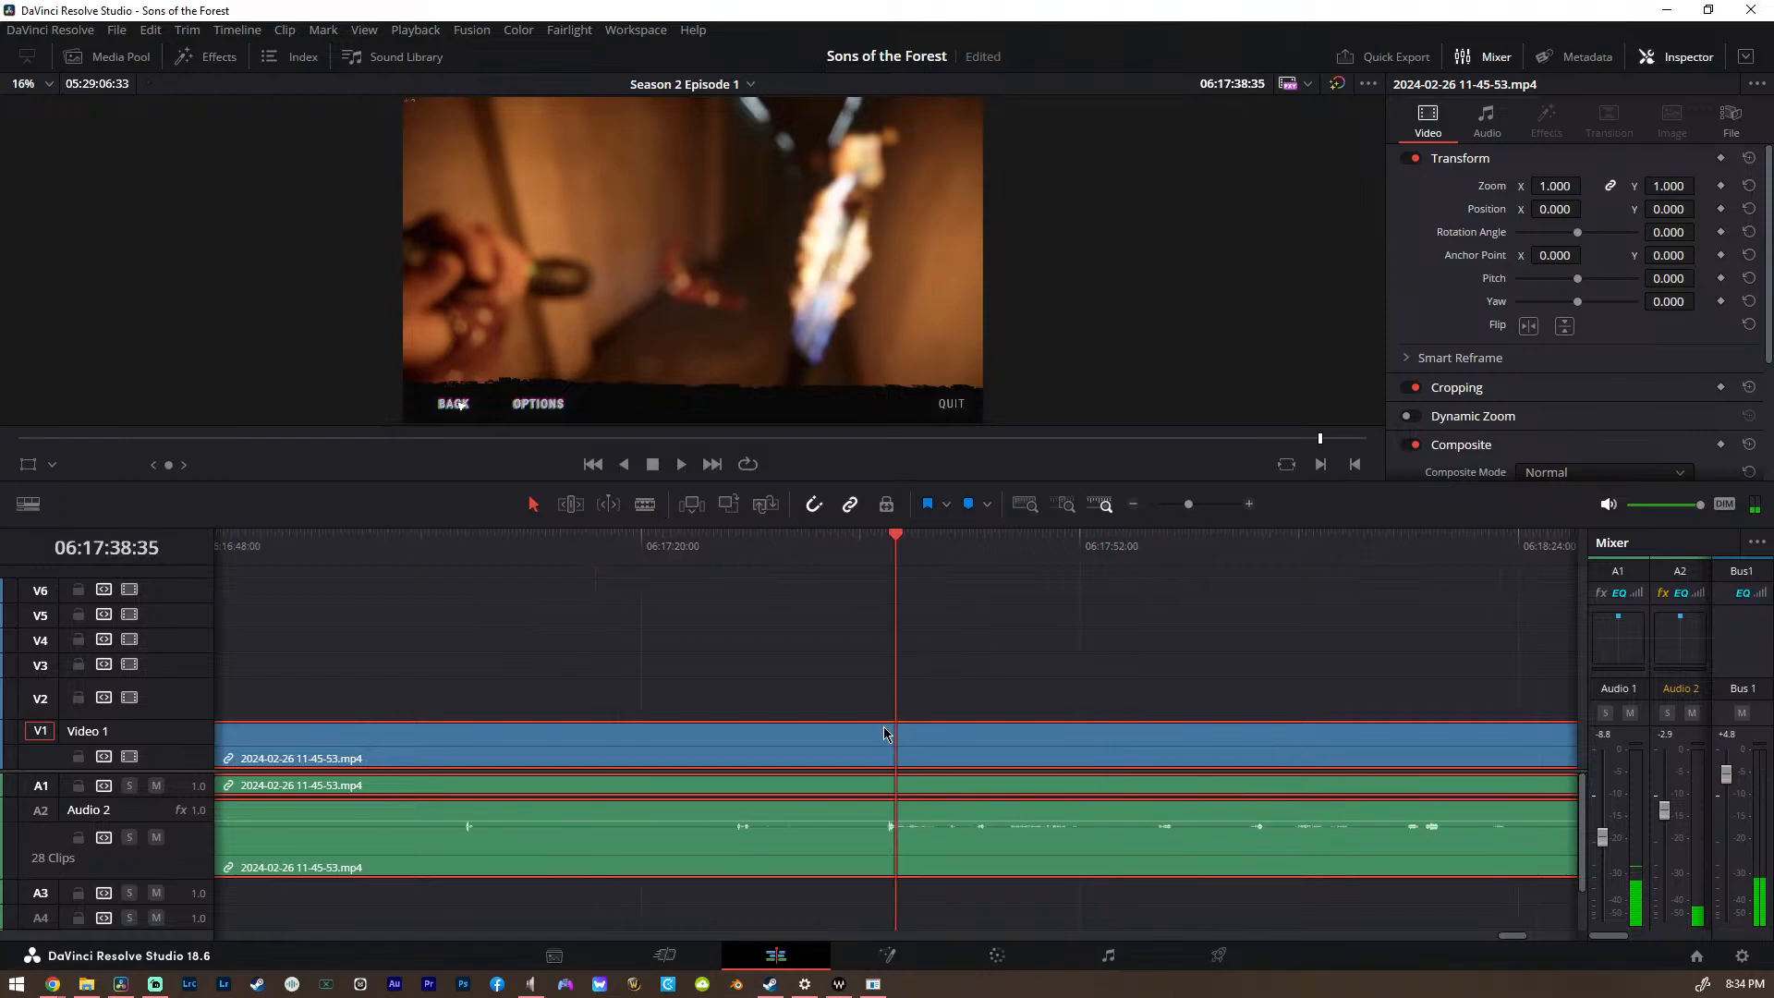
{"action": "left_click_drag", "start_coordinate": [353, 748], "coordinate": [876, 758]}
Play the trimmed clip from 06:17:38:35 and heighten the Audio 2 track to follow its waveform
{"action": "key", "text": "space"}
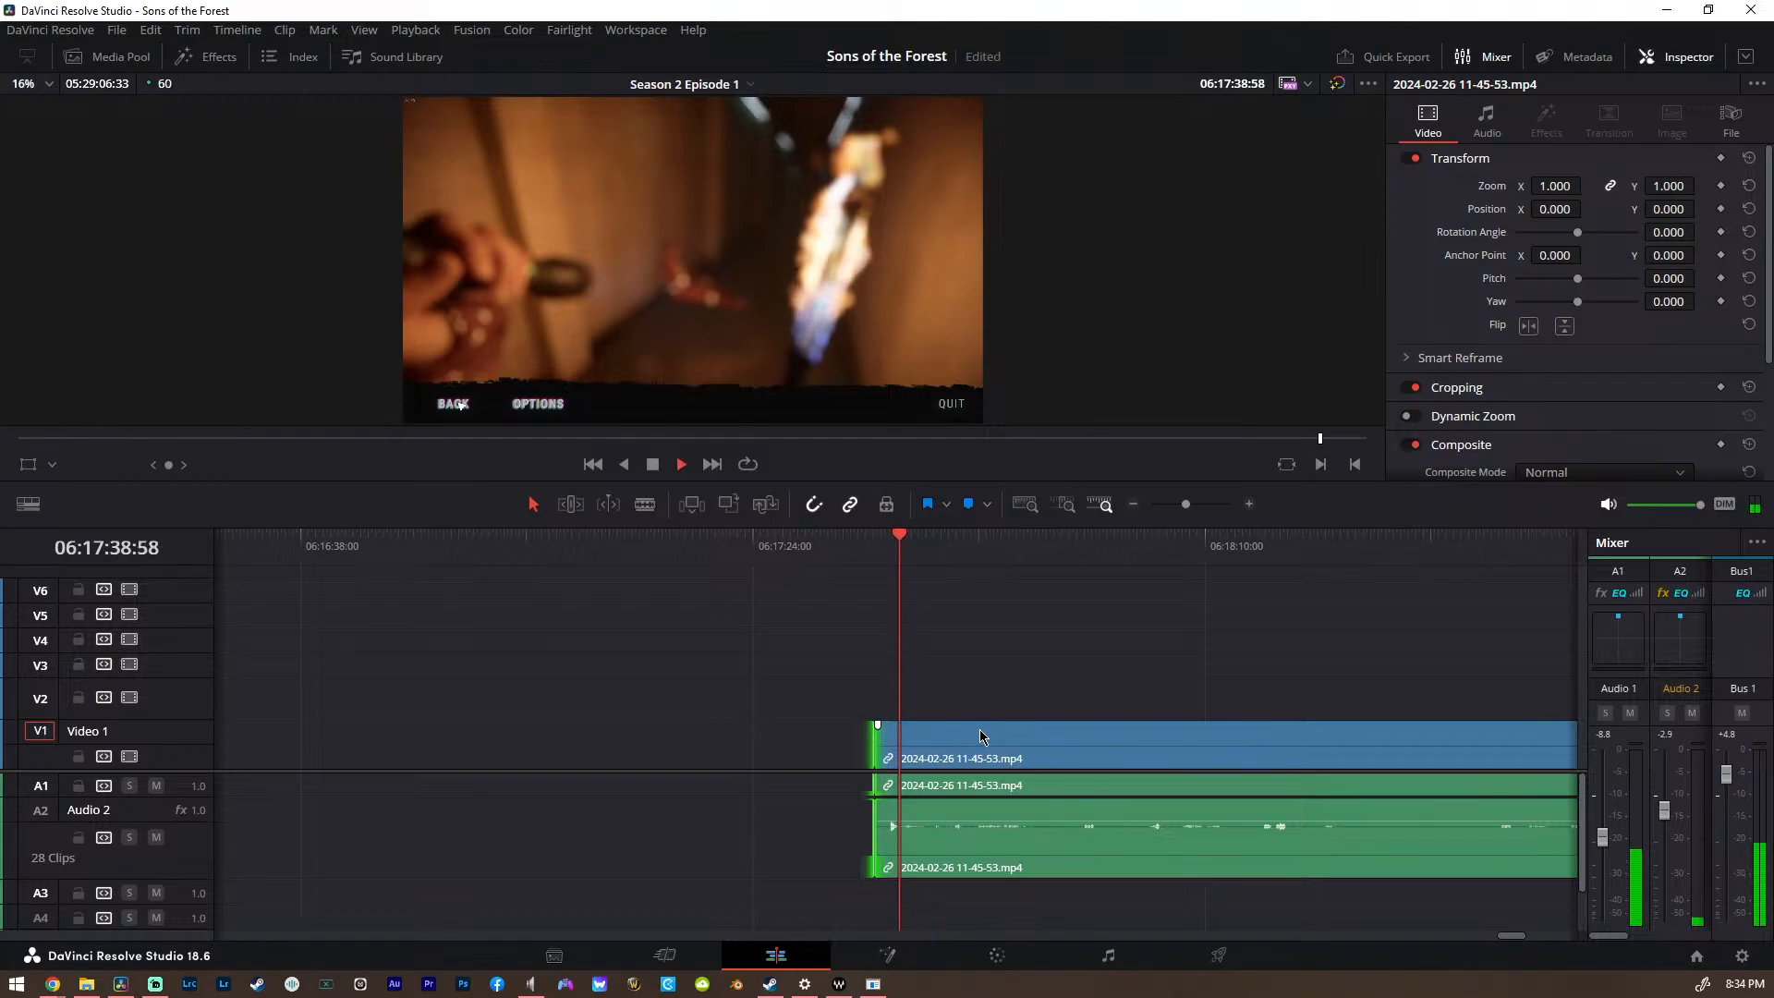
{"action": "left_click_drag", "start_coordinate": [189, 879], "coordinate": [194, 914]}
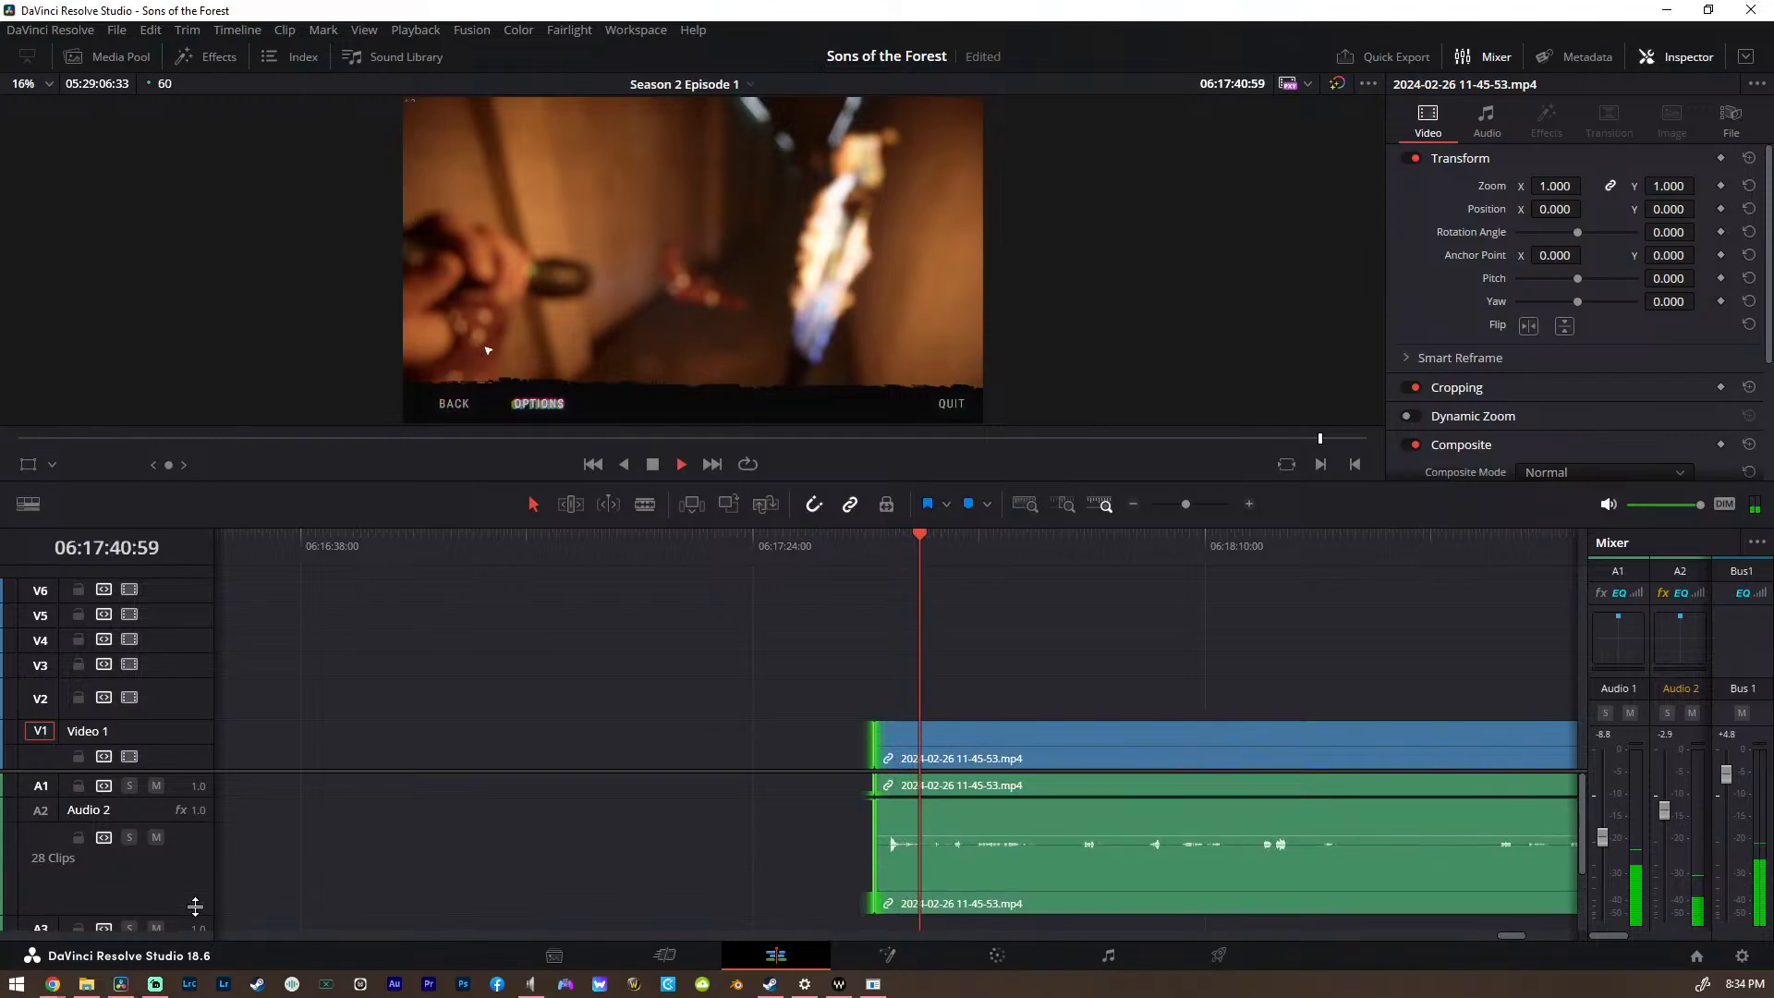
{"action": "scroll", "coordinate": [956, 807], "scroll_direction": "down", "scroll_amount": 2}
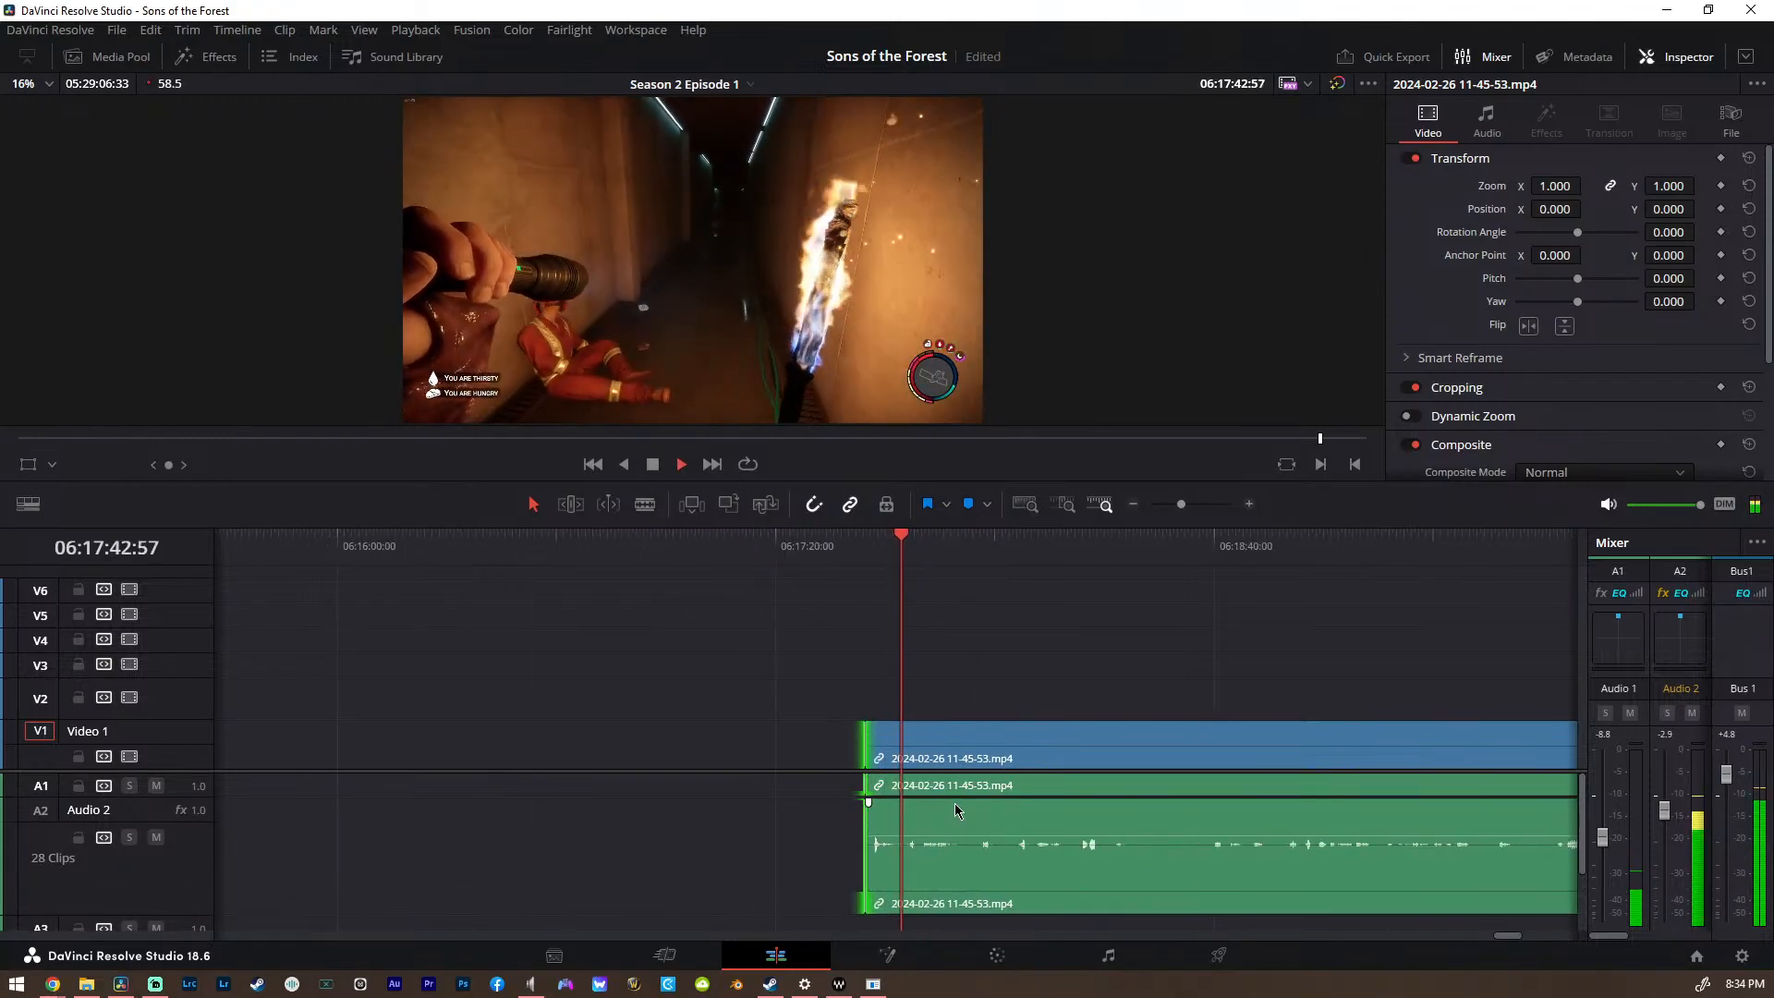
{"action": "scroll", "coordinate": [956, 808], "scroll_direction": "down", "scroll_amount": 1}
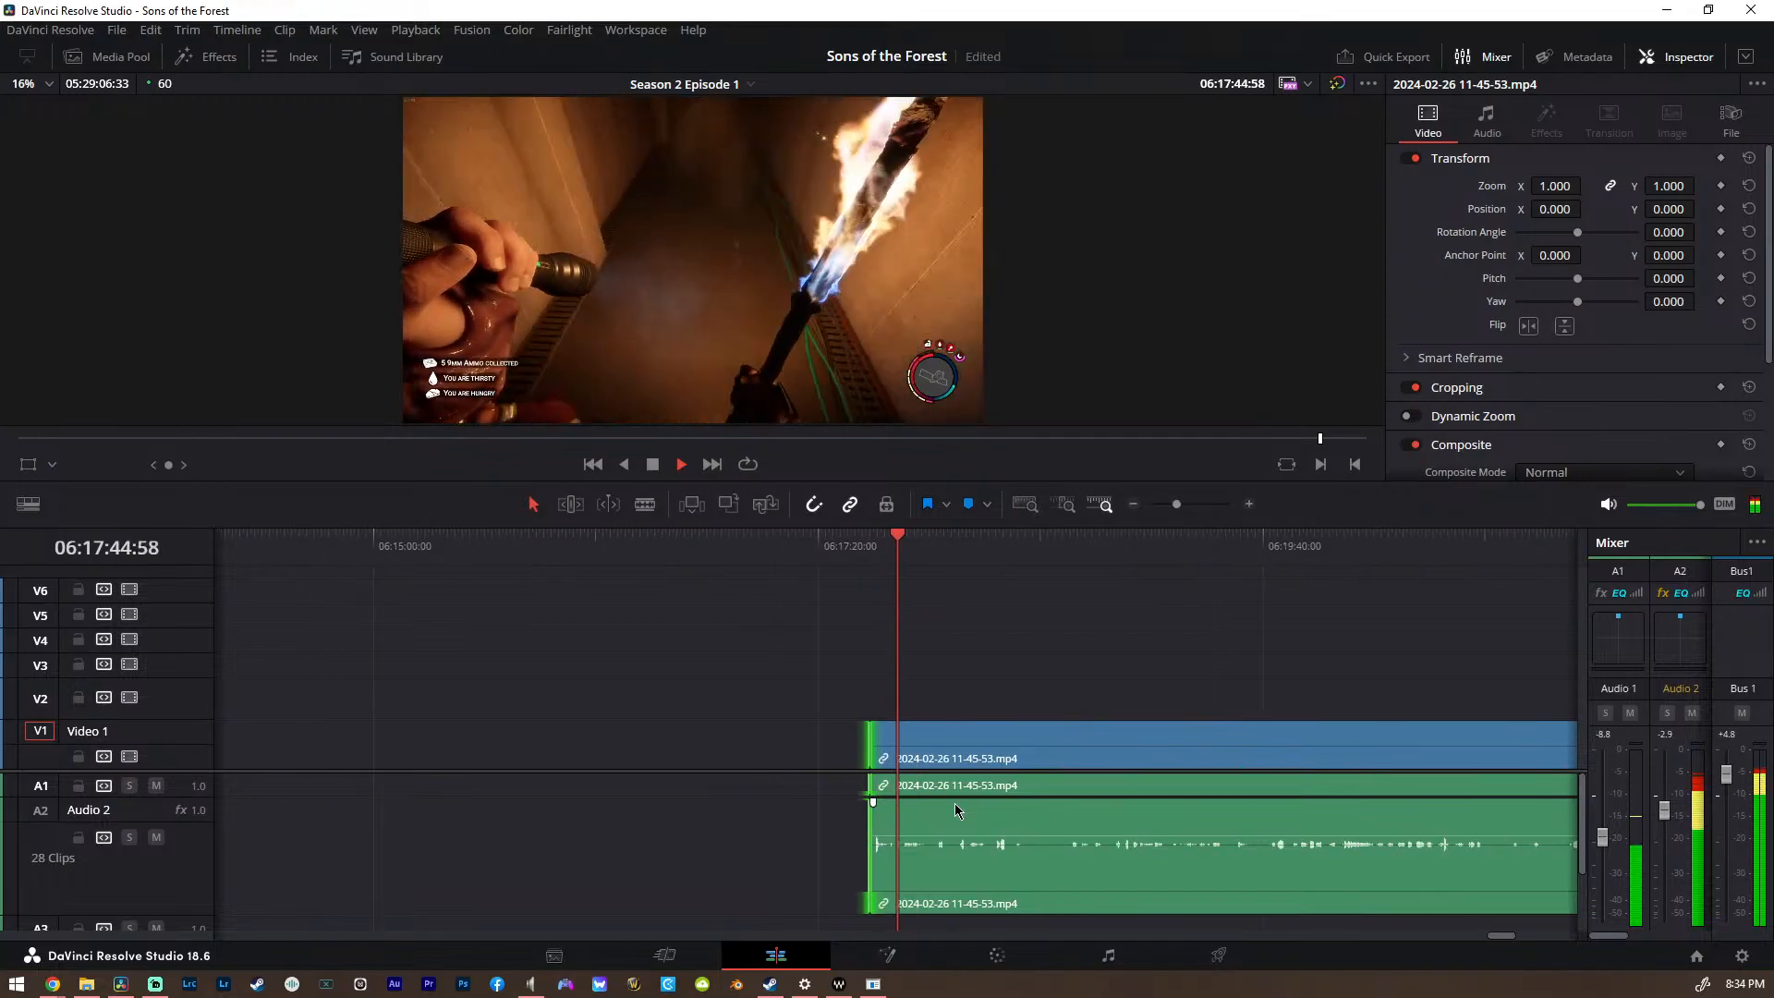
{"action": "scroll", "coordinate": [955, 802], "scroll_direction": "down", "scroll_amount": 3}
{"action": "key", "text": "space"}
{"action": "scroll", "coordinate": [921, 797], "scroll_direction": "down", "scroll_amount": 2}
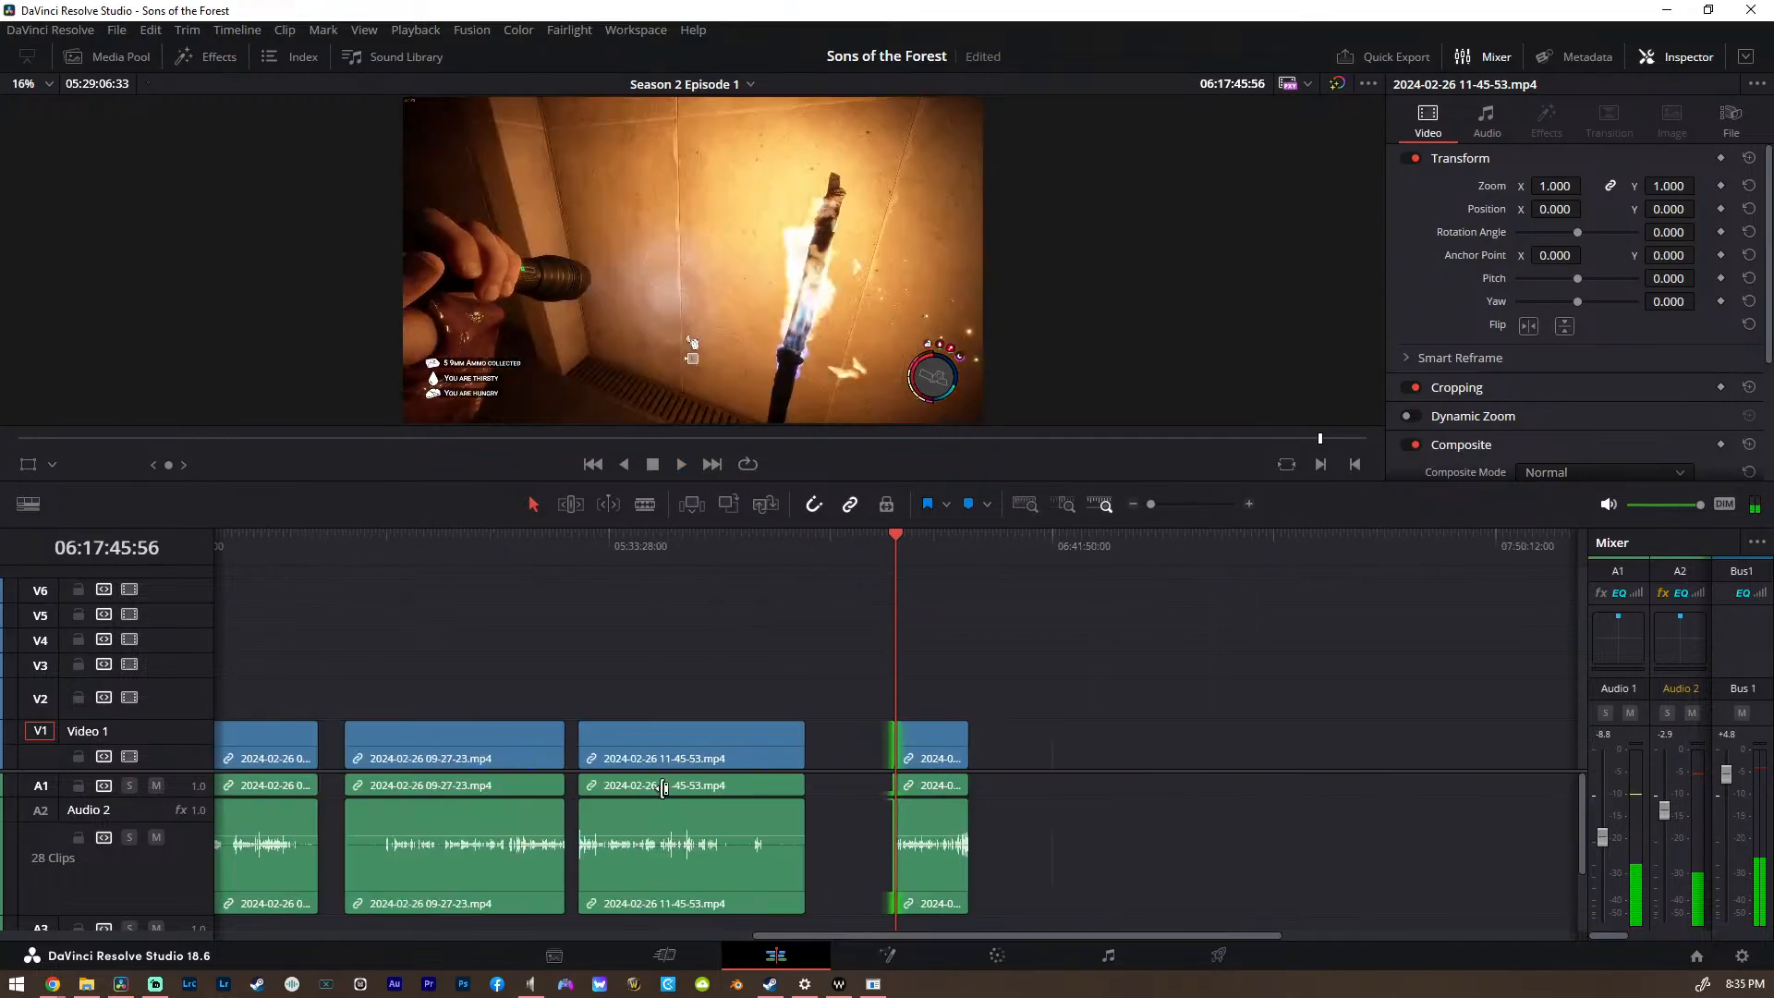
{"action": "left_click", "coordinate": [586, 547]}
{"action": "key", "text": "space"}
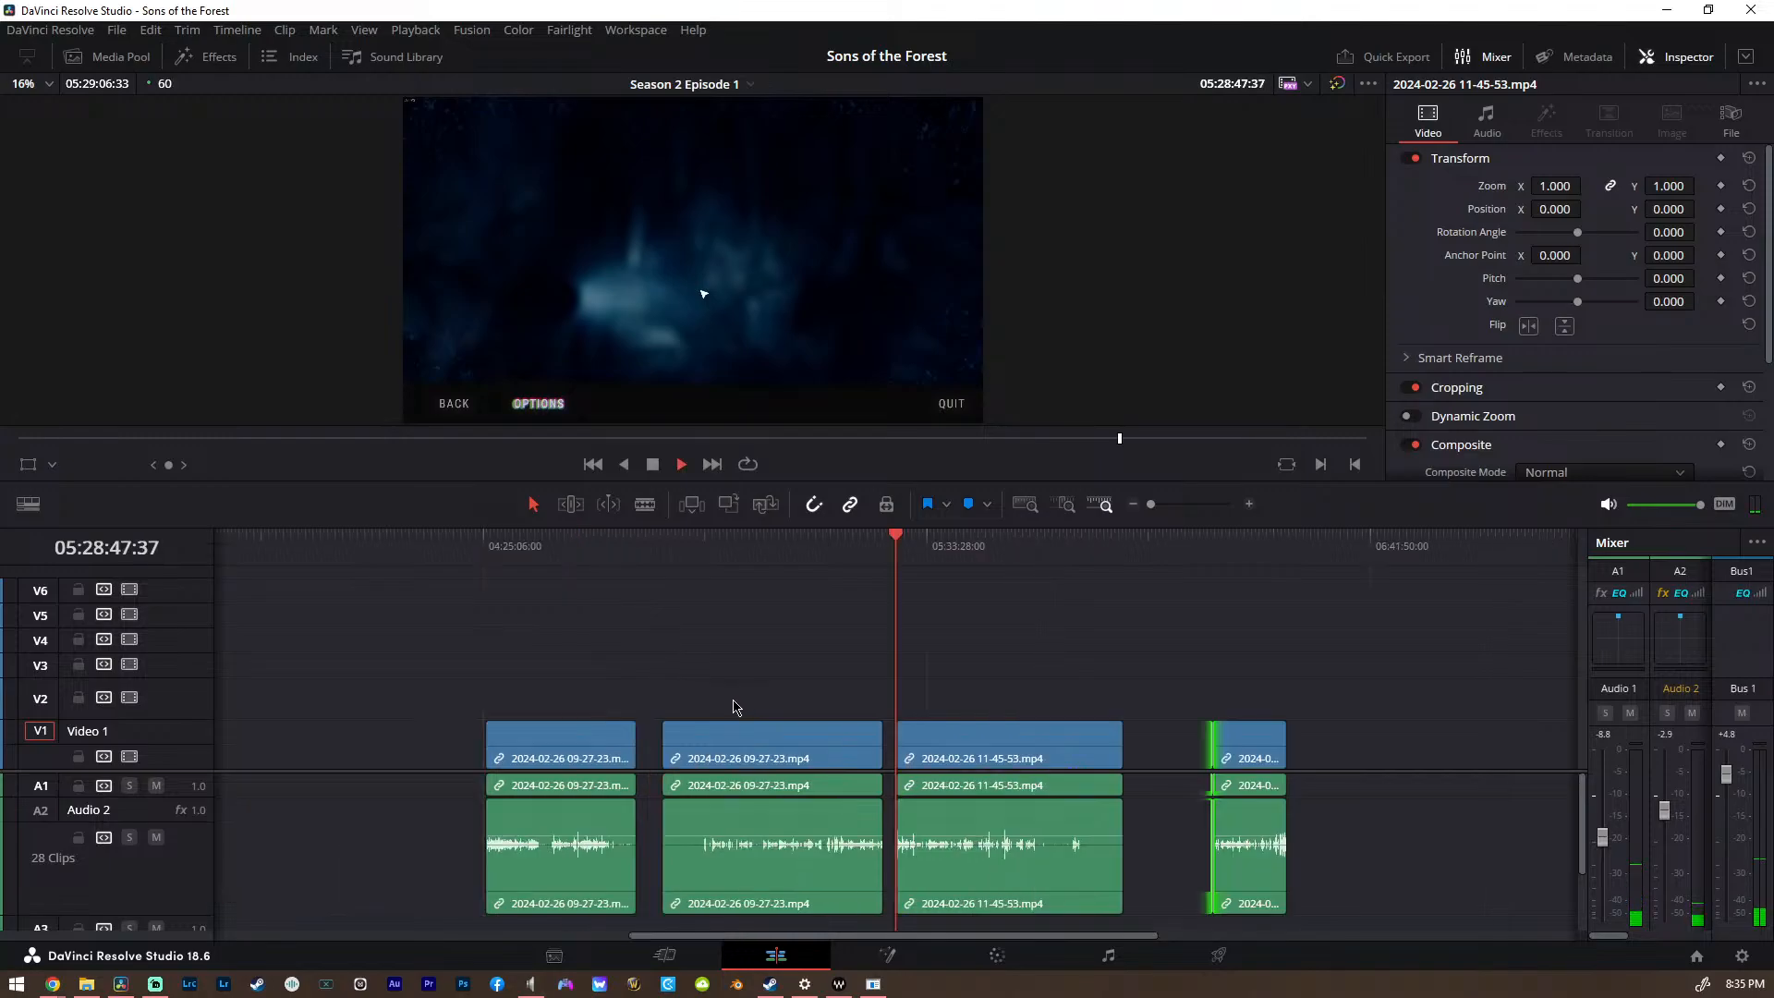
{"action": "key", "text": "space"}
{"action": "left_click", "coordinate": [906, 734]}
{"action": "key", "text": "space"}
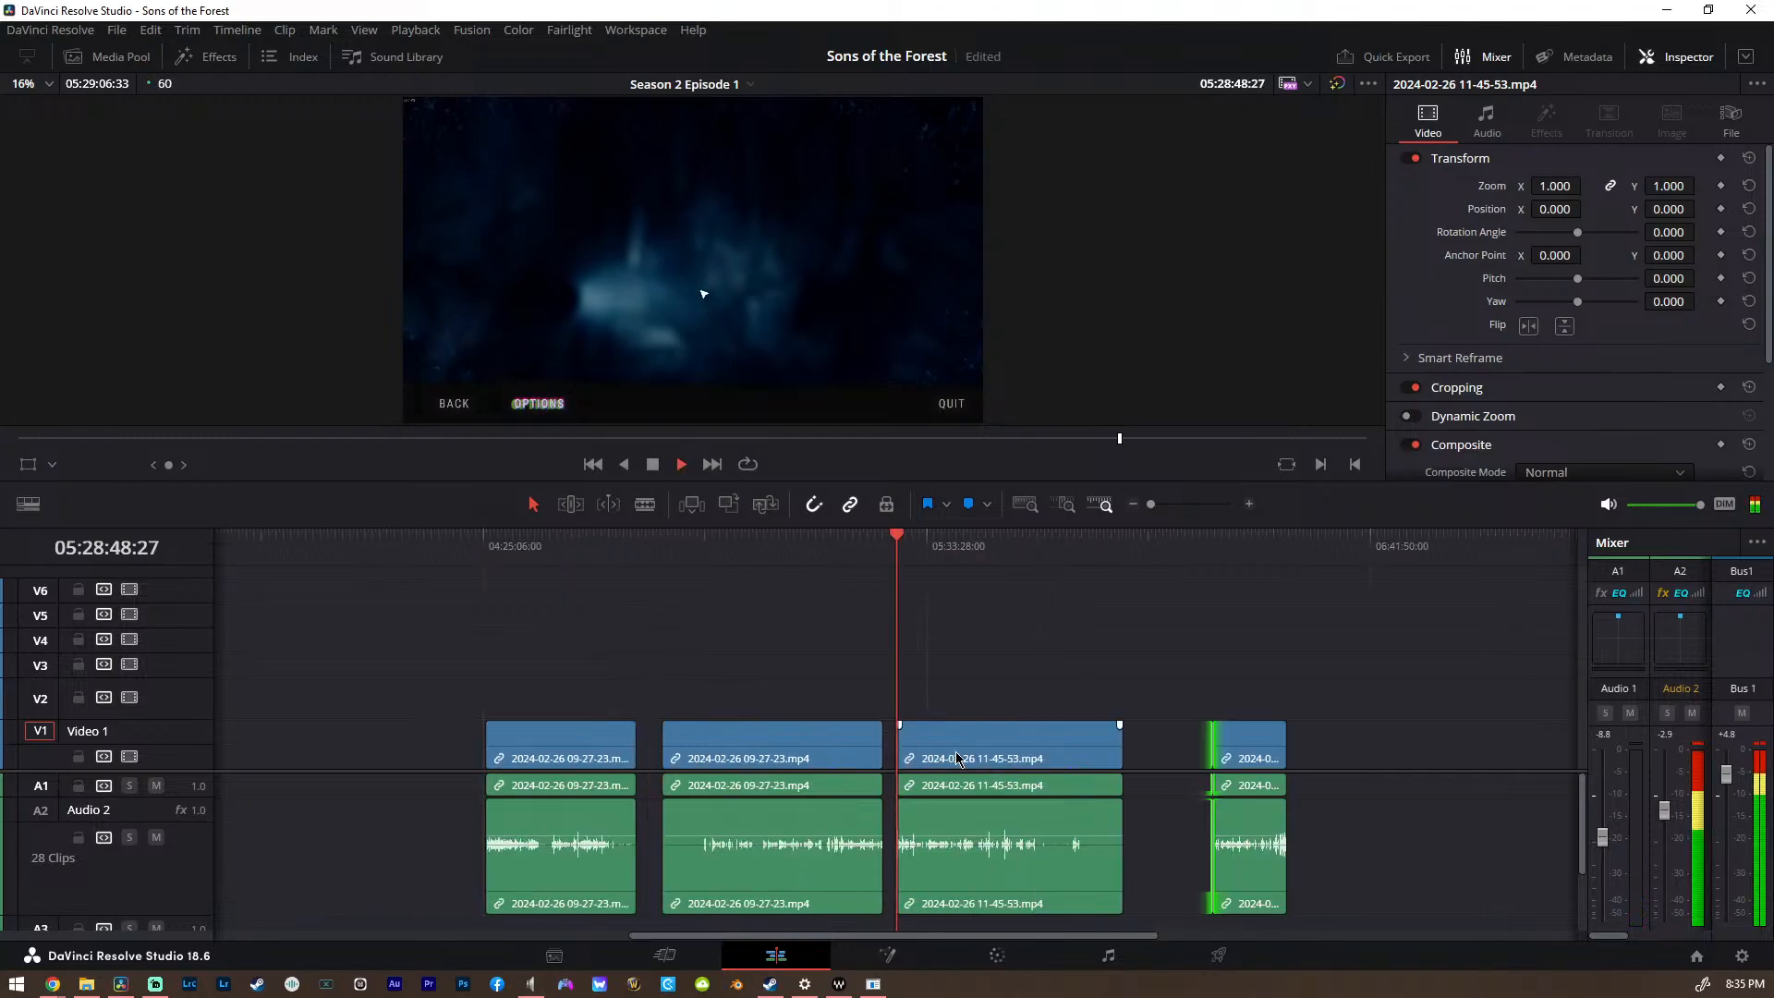
{"action": "key", "text": "space"}
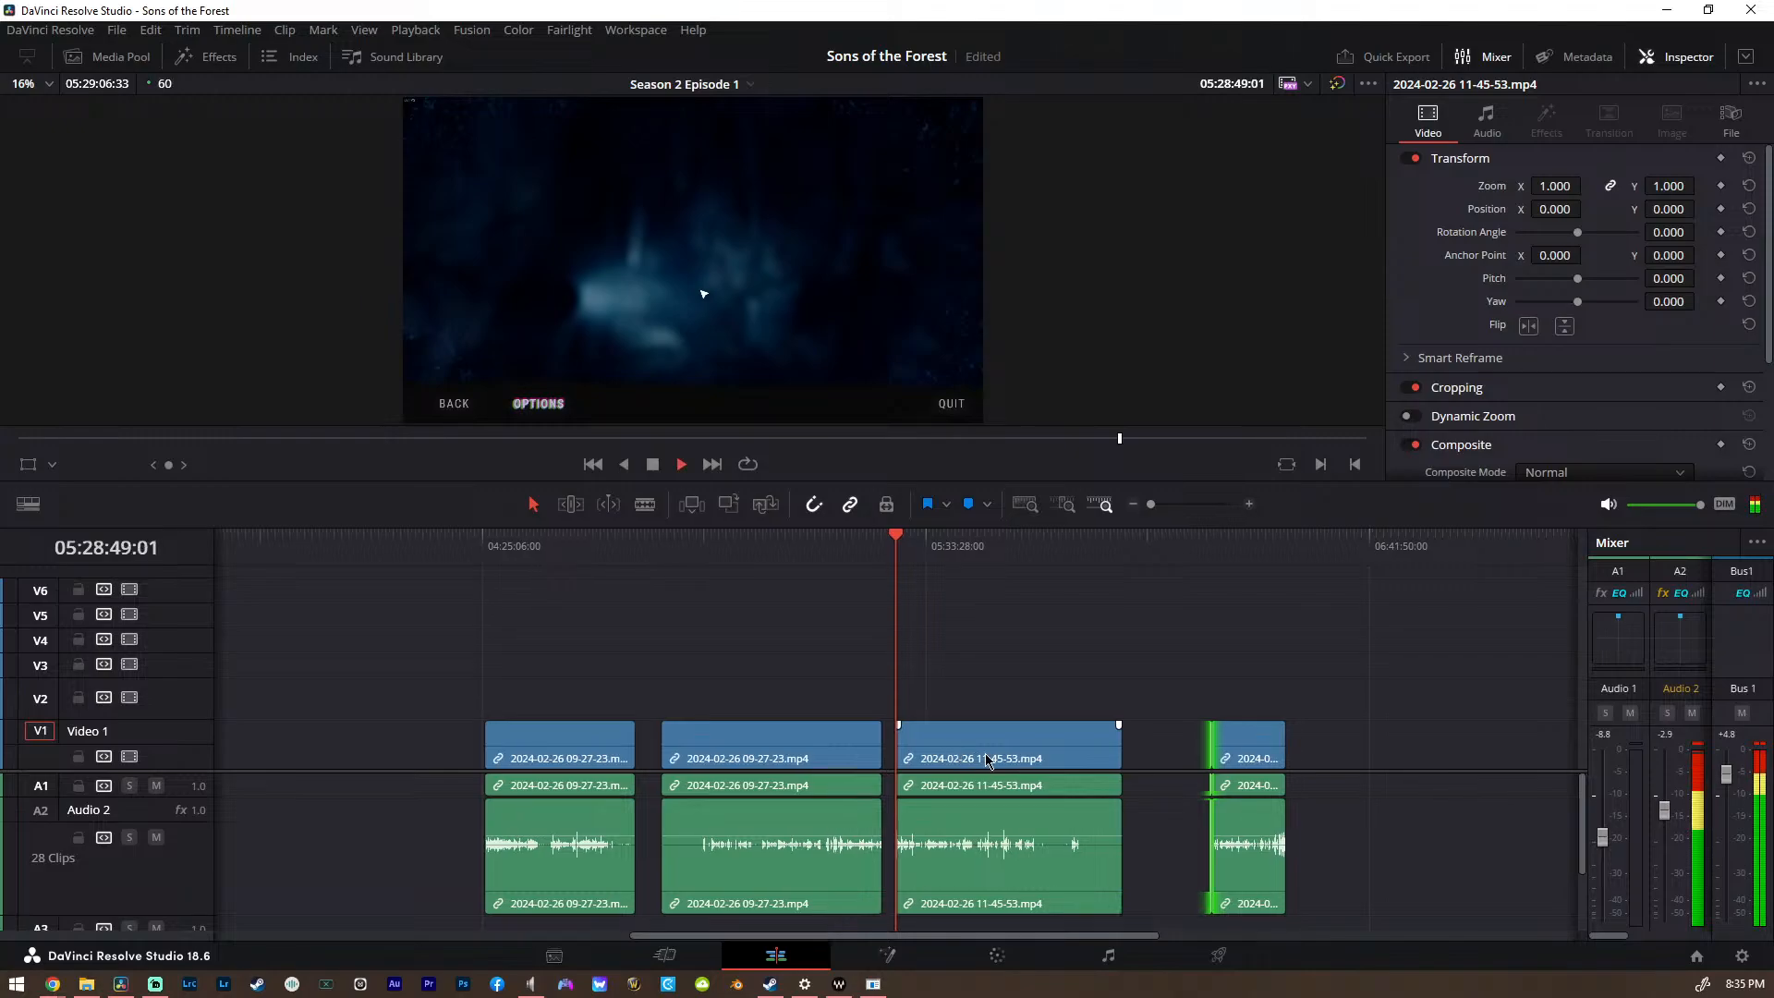
{"action": "scroll", "coordinate": [987, 758], "scroll_direction": "up", "scroll_amount": 8}
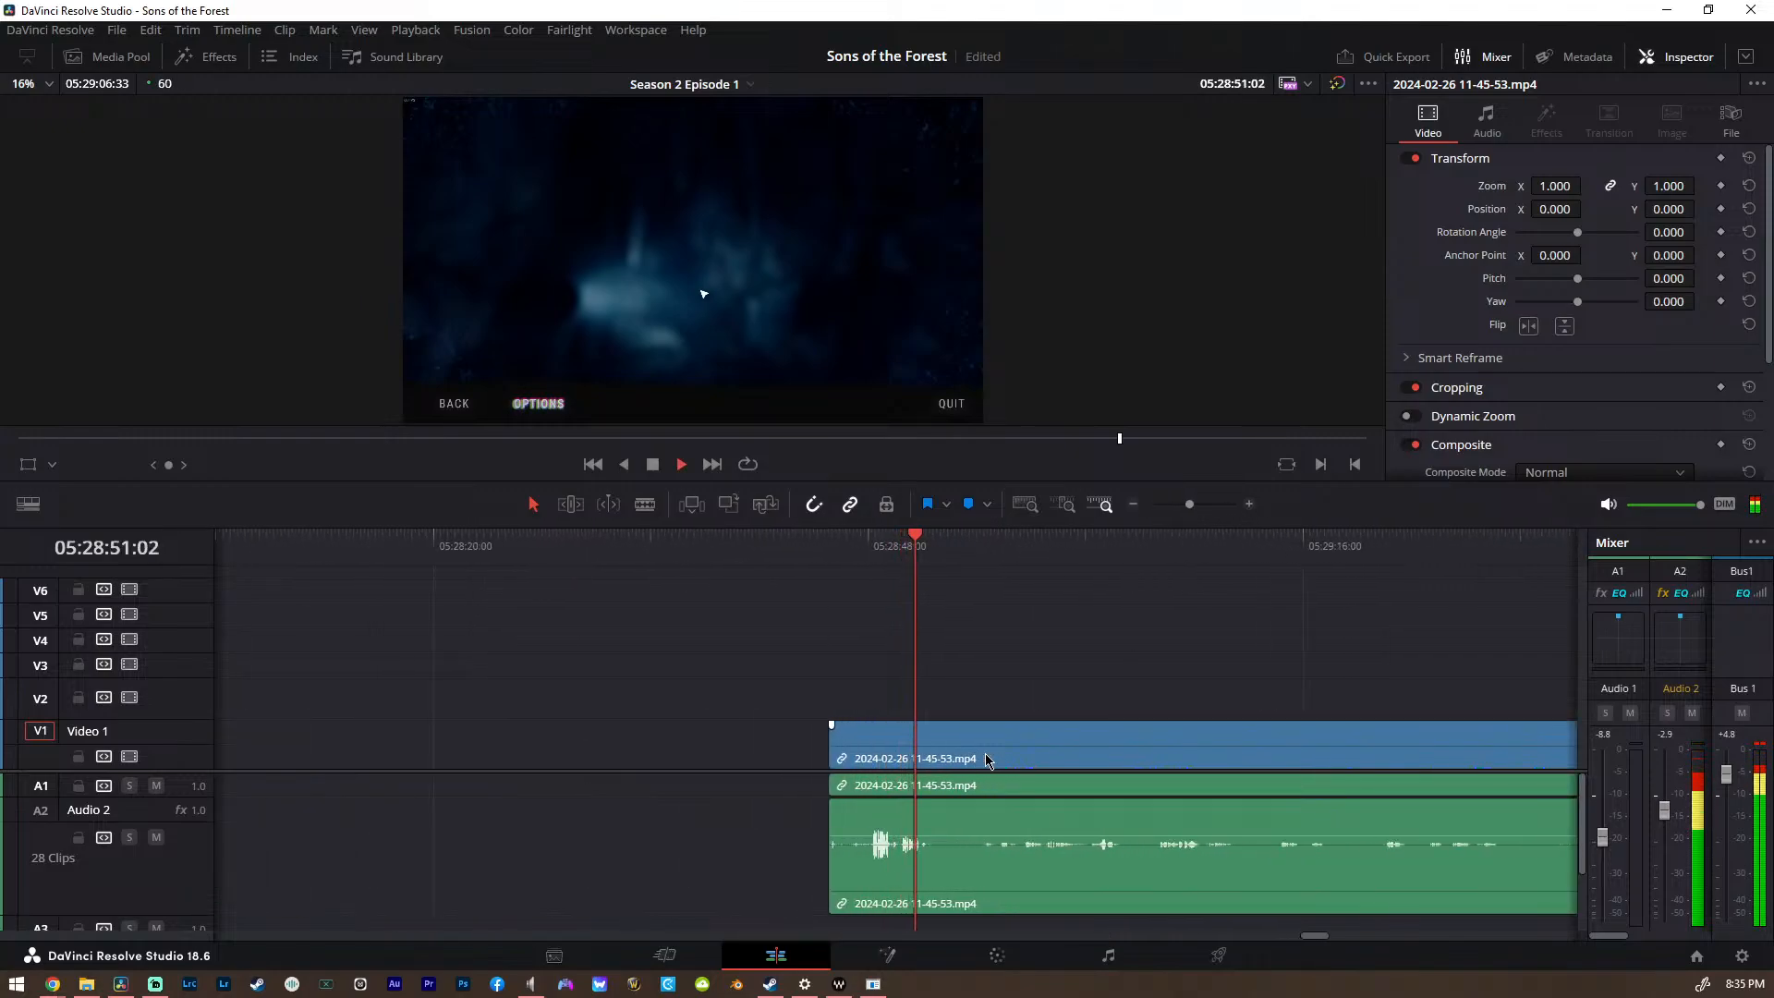
{"action": "key", "text": "space"}
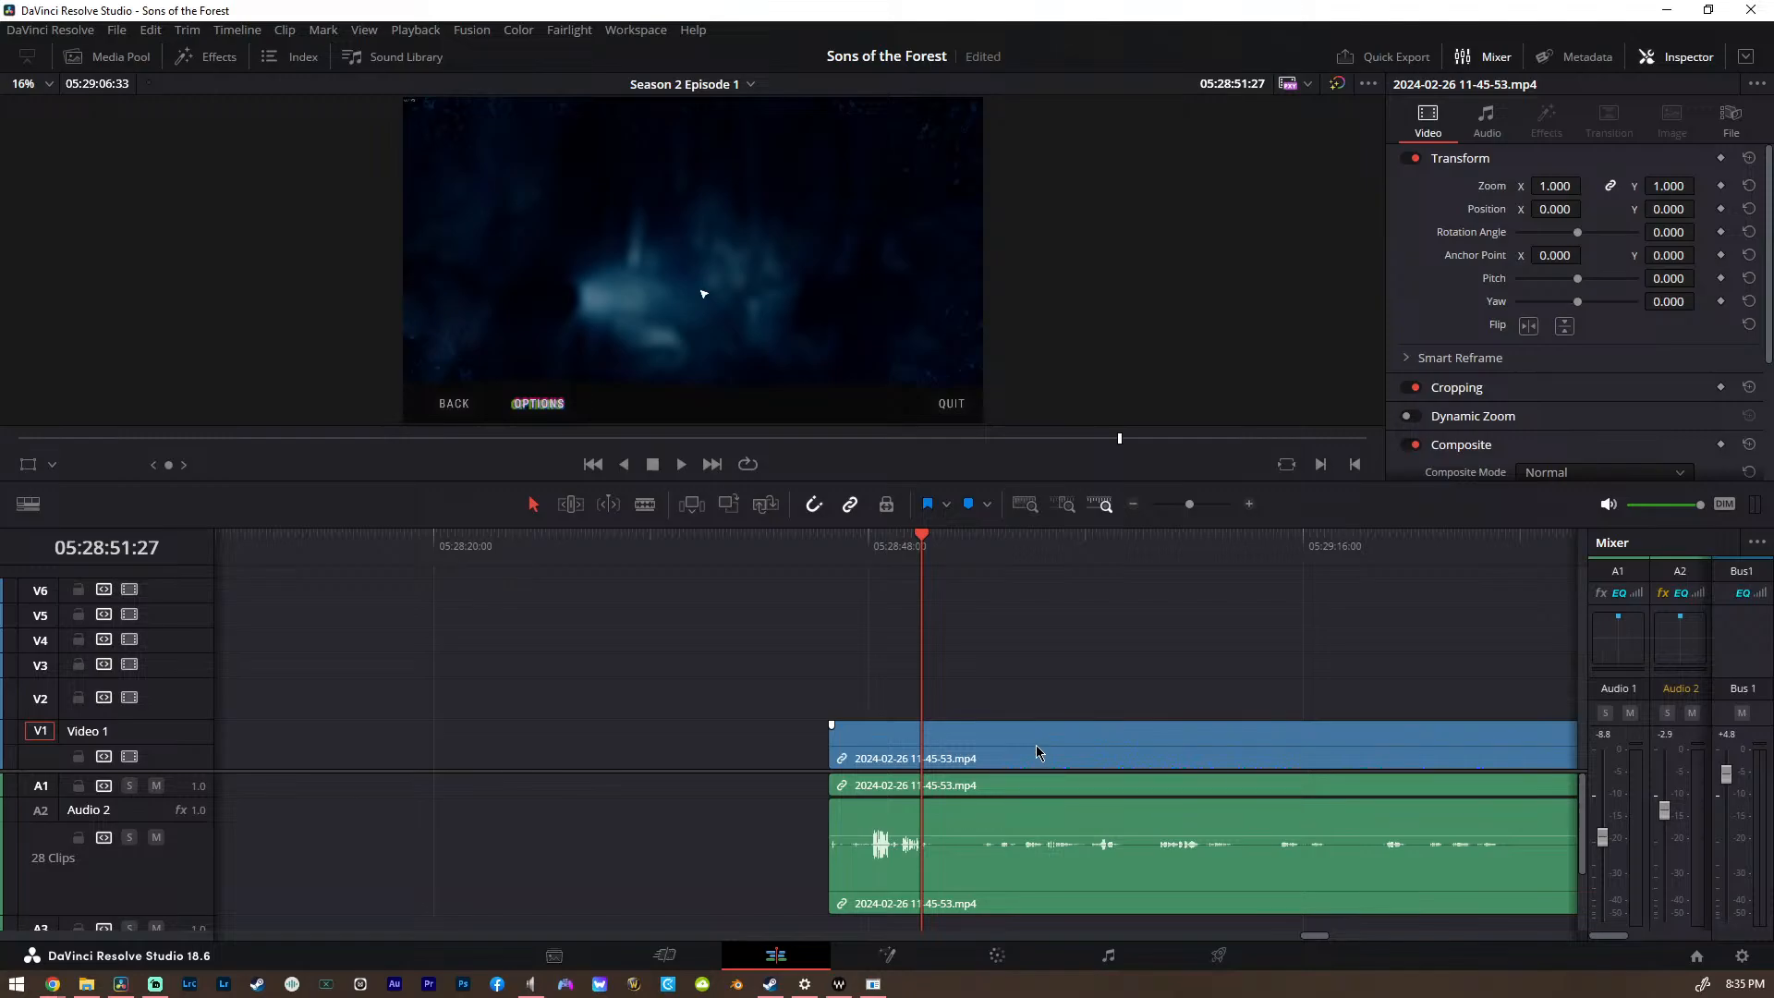
Examine the waveform after the opening spikes of that clip and view the footage at 05:29:08:06
{"action": "scroll", "coordinate": [1025, 756], "scroll_direction": "down", "scroll_amount": 1, "text": "ctrl"}
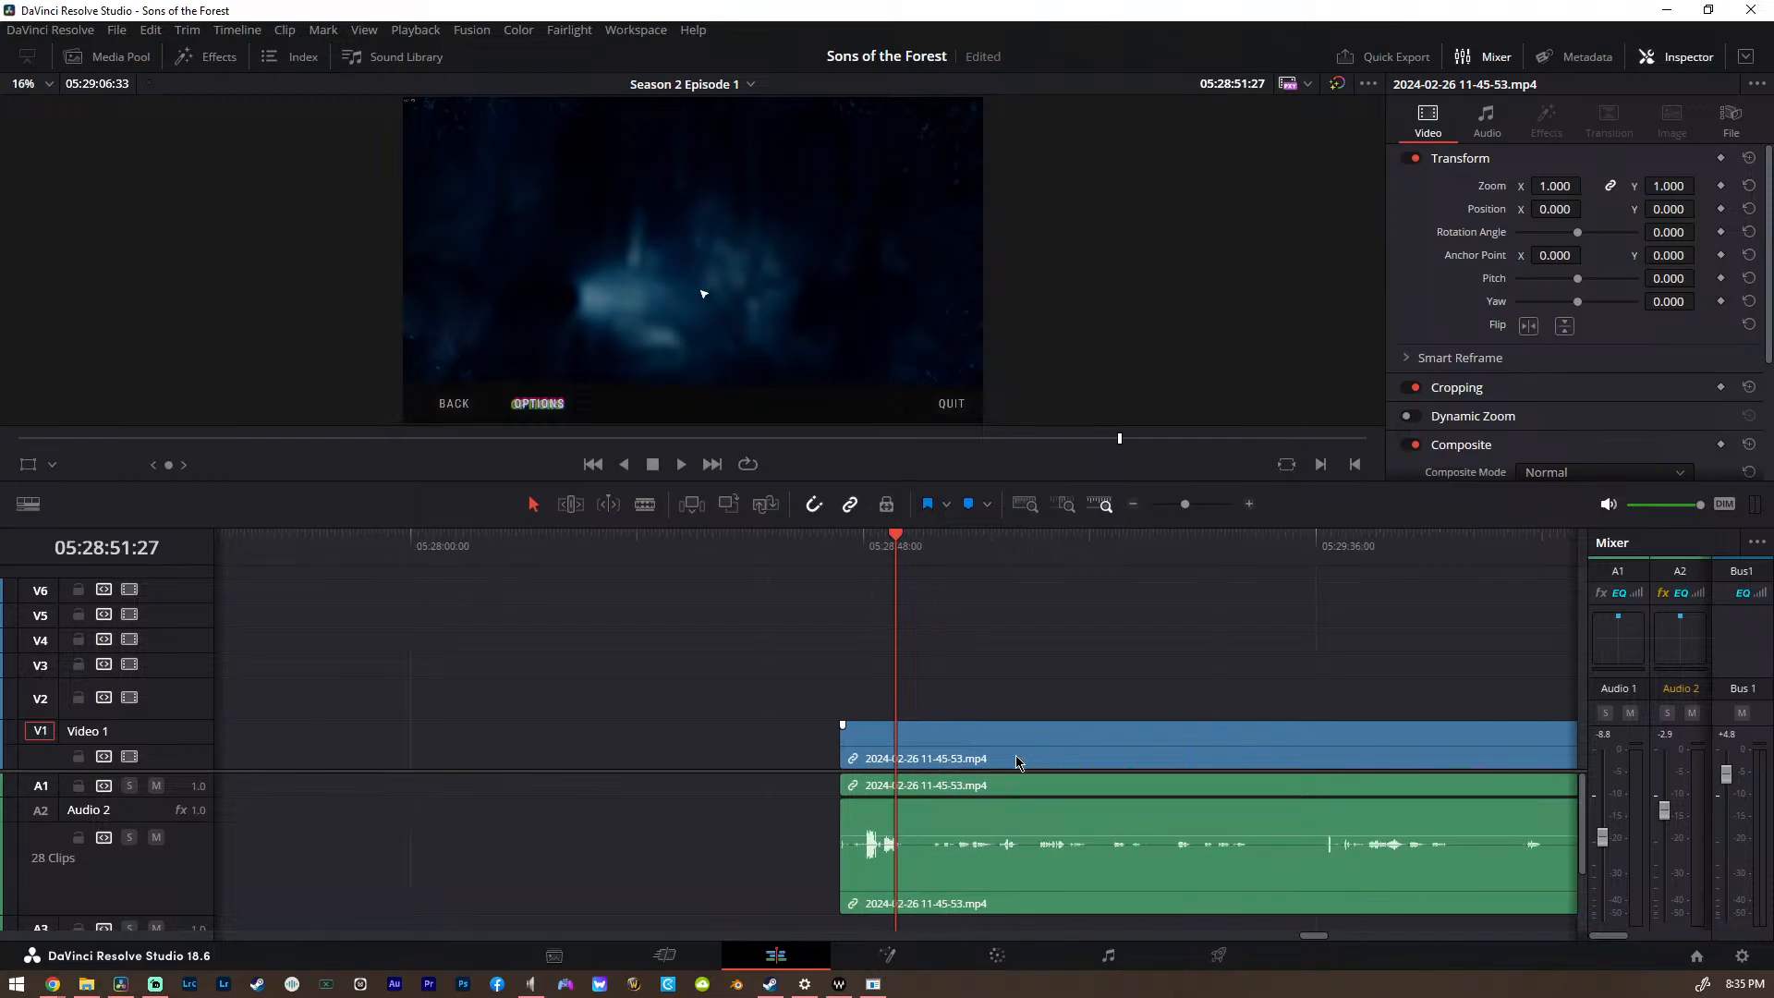
{"action": "scroll", "coordinate": [994, 743], "scroll_direction": "down", "scroll_amount": 4, "text": "ctrl"}
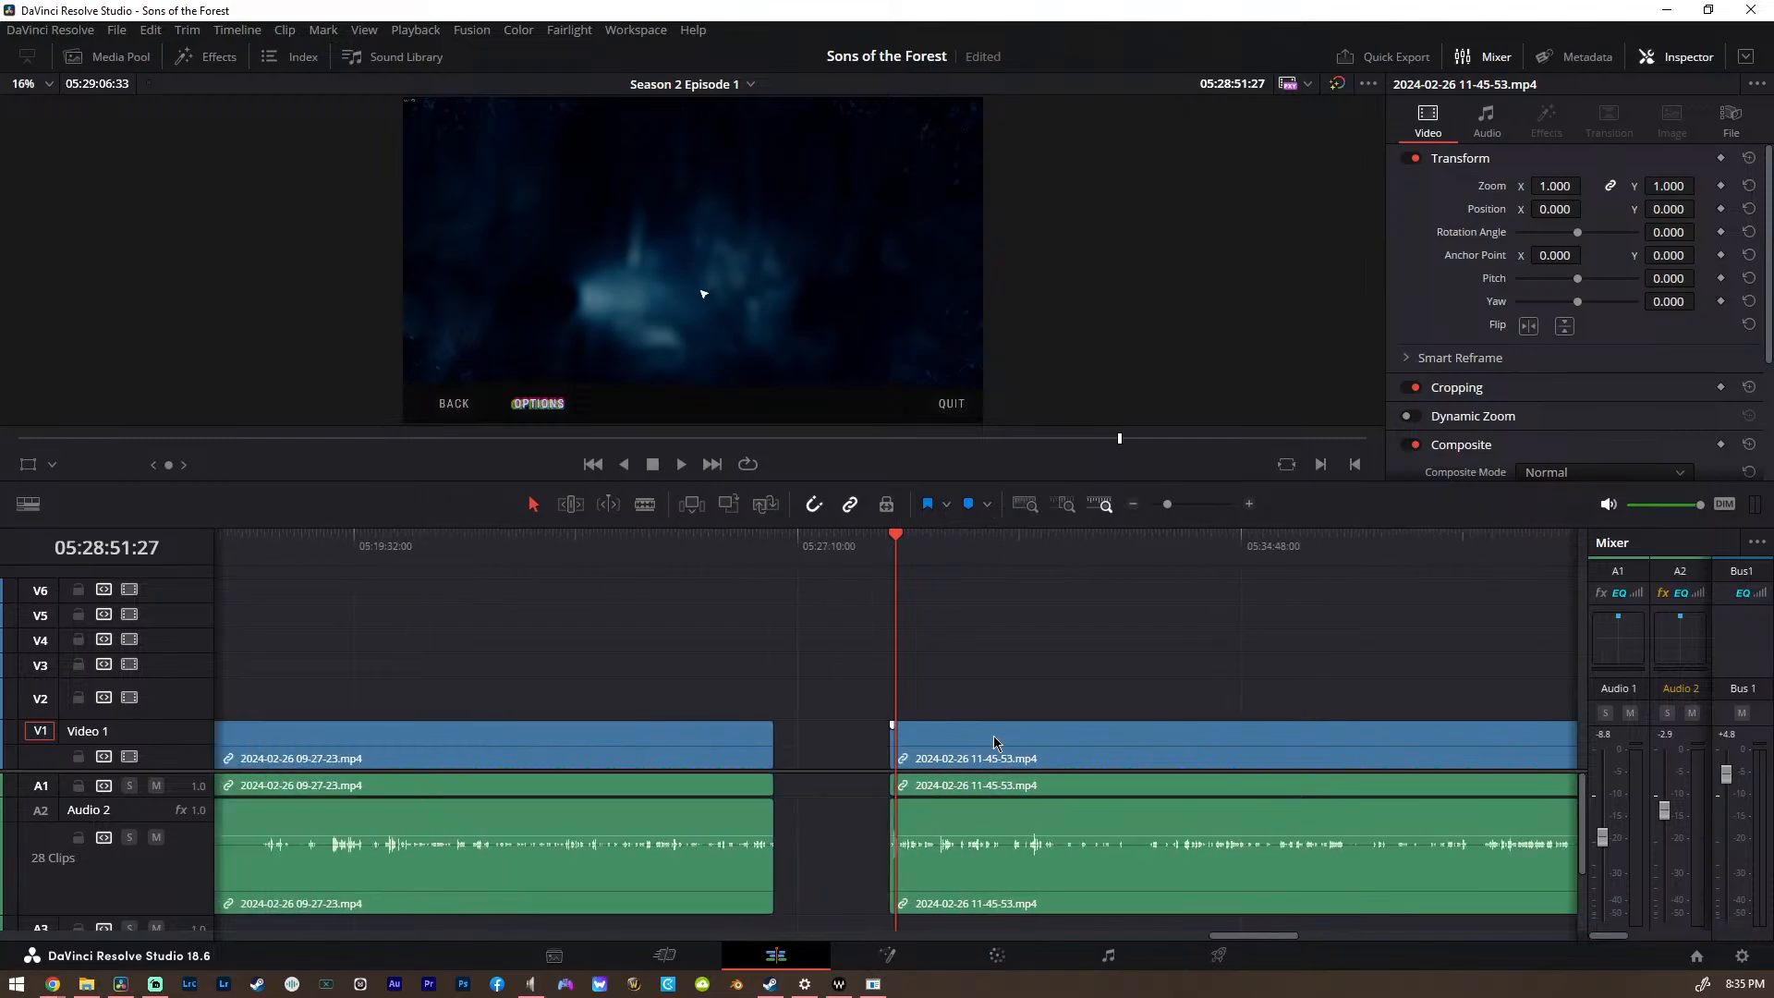
{"action": "scroll", "coordinate": [994, 742], "scroll_direction": "up", "scroll_amount": 3, "text": "ctrl"}
{"action": "scroll", "coordinate": [994, 743], "scroll_direction": "right", "scroll_amount": 3}
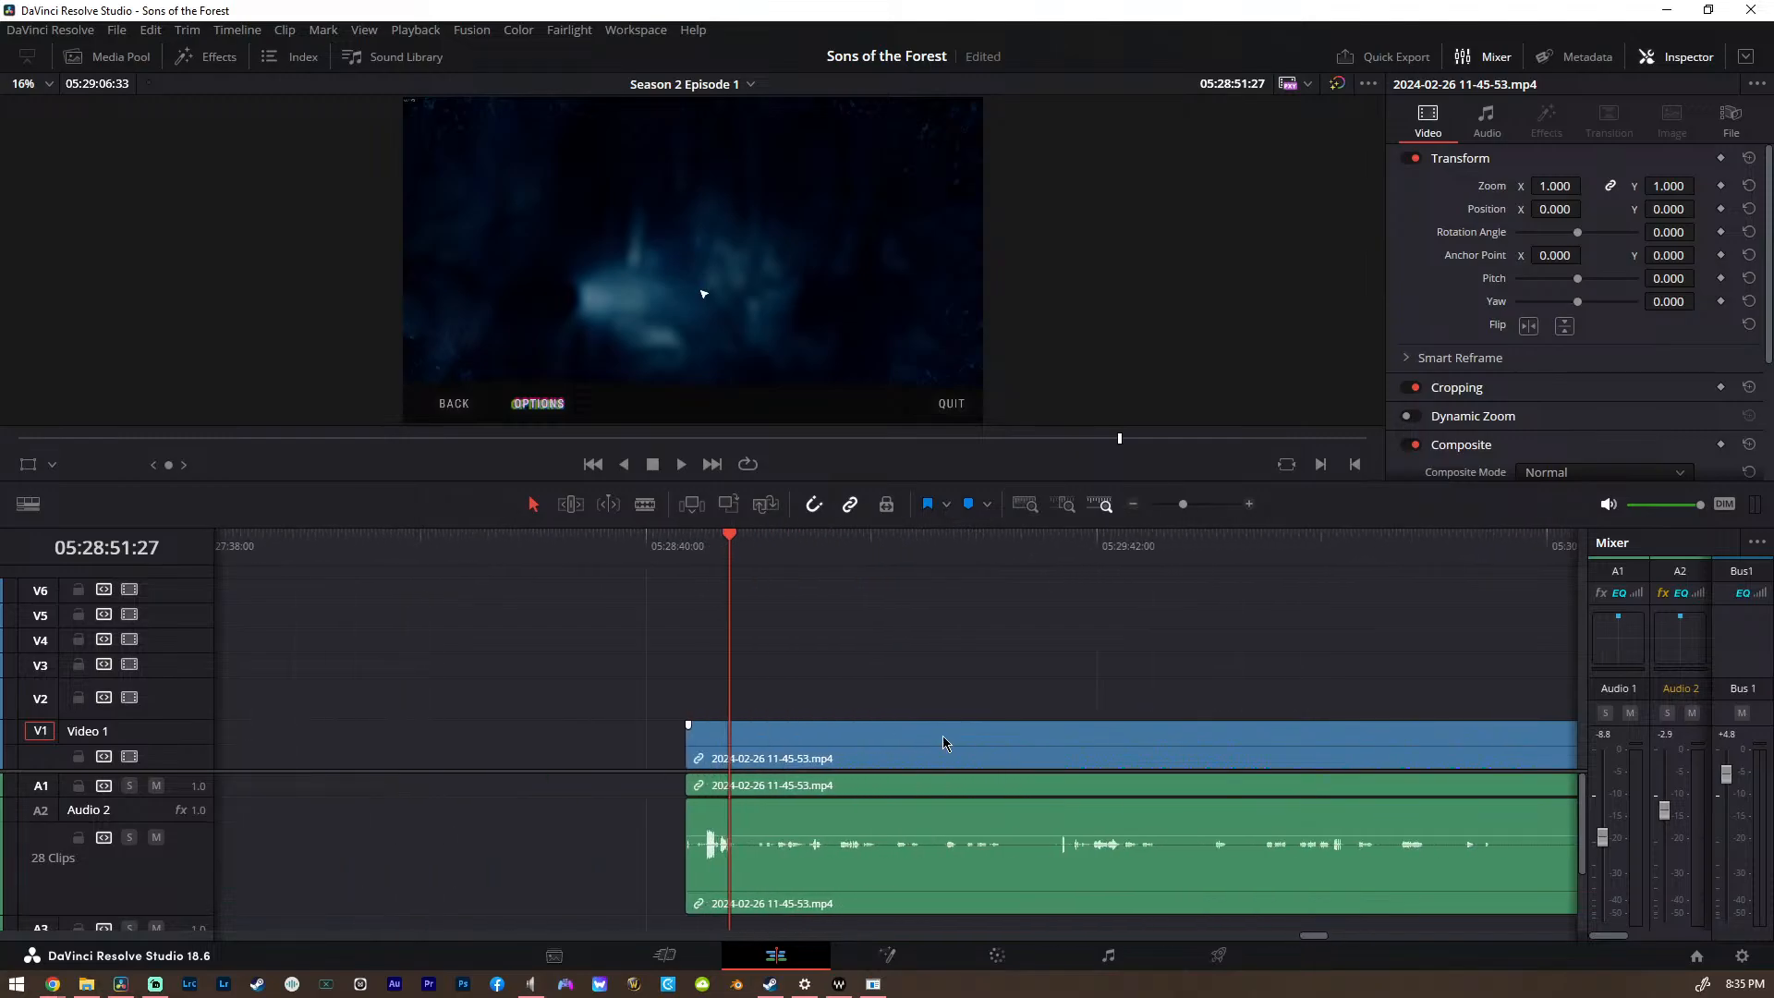
{"action": "left_click", "coordinate": [850, 547]}
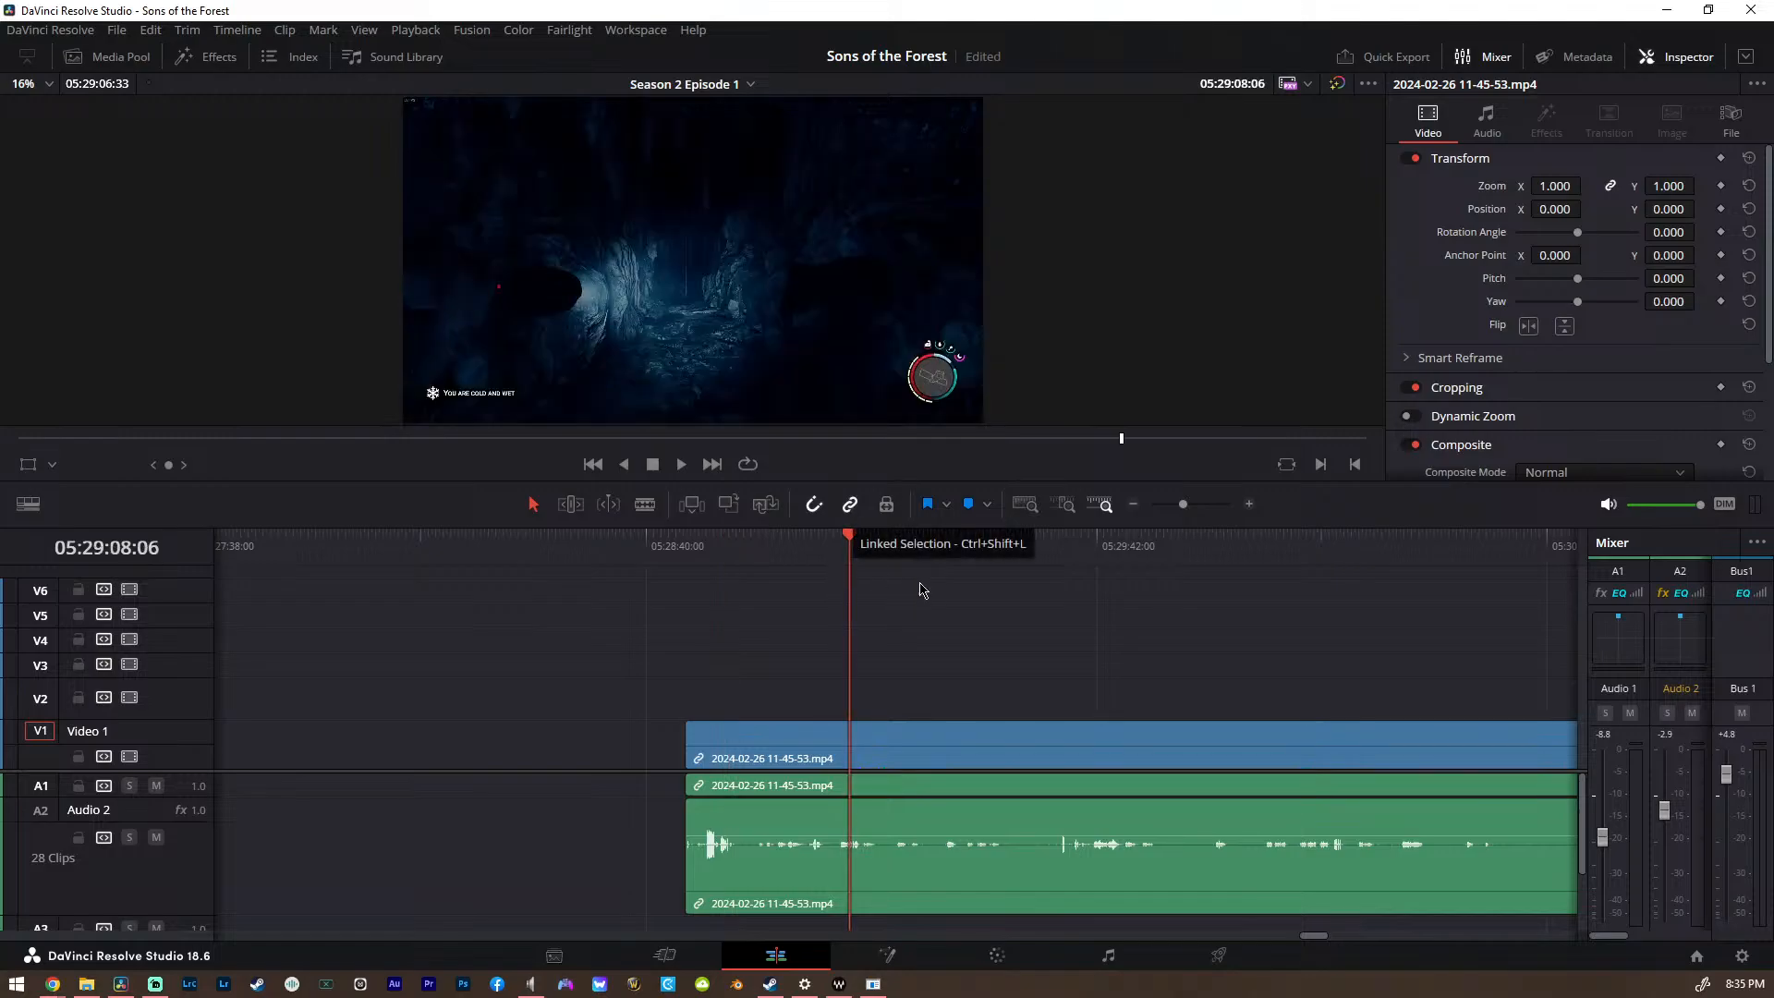
Close the gaps between the last four clips by moving them earlier until each one meets the end of the clip before it
{"action": "scroll", "coordinate": [989, 693], "scroll_direction": "right", "scroll_amount": 10}
{"action": "scroll", "coordinate": [1155, 711], "scroll_direction": "down", "scroll_amount": 4}
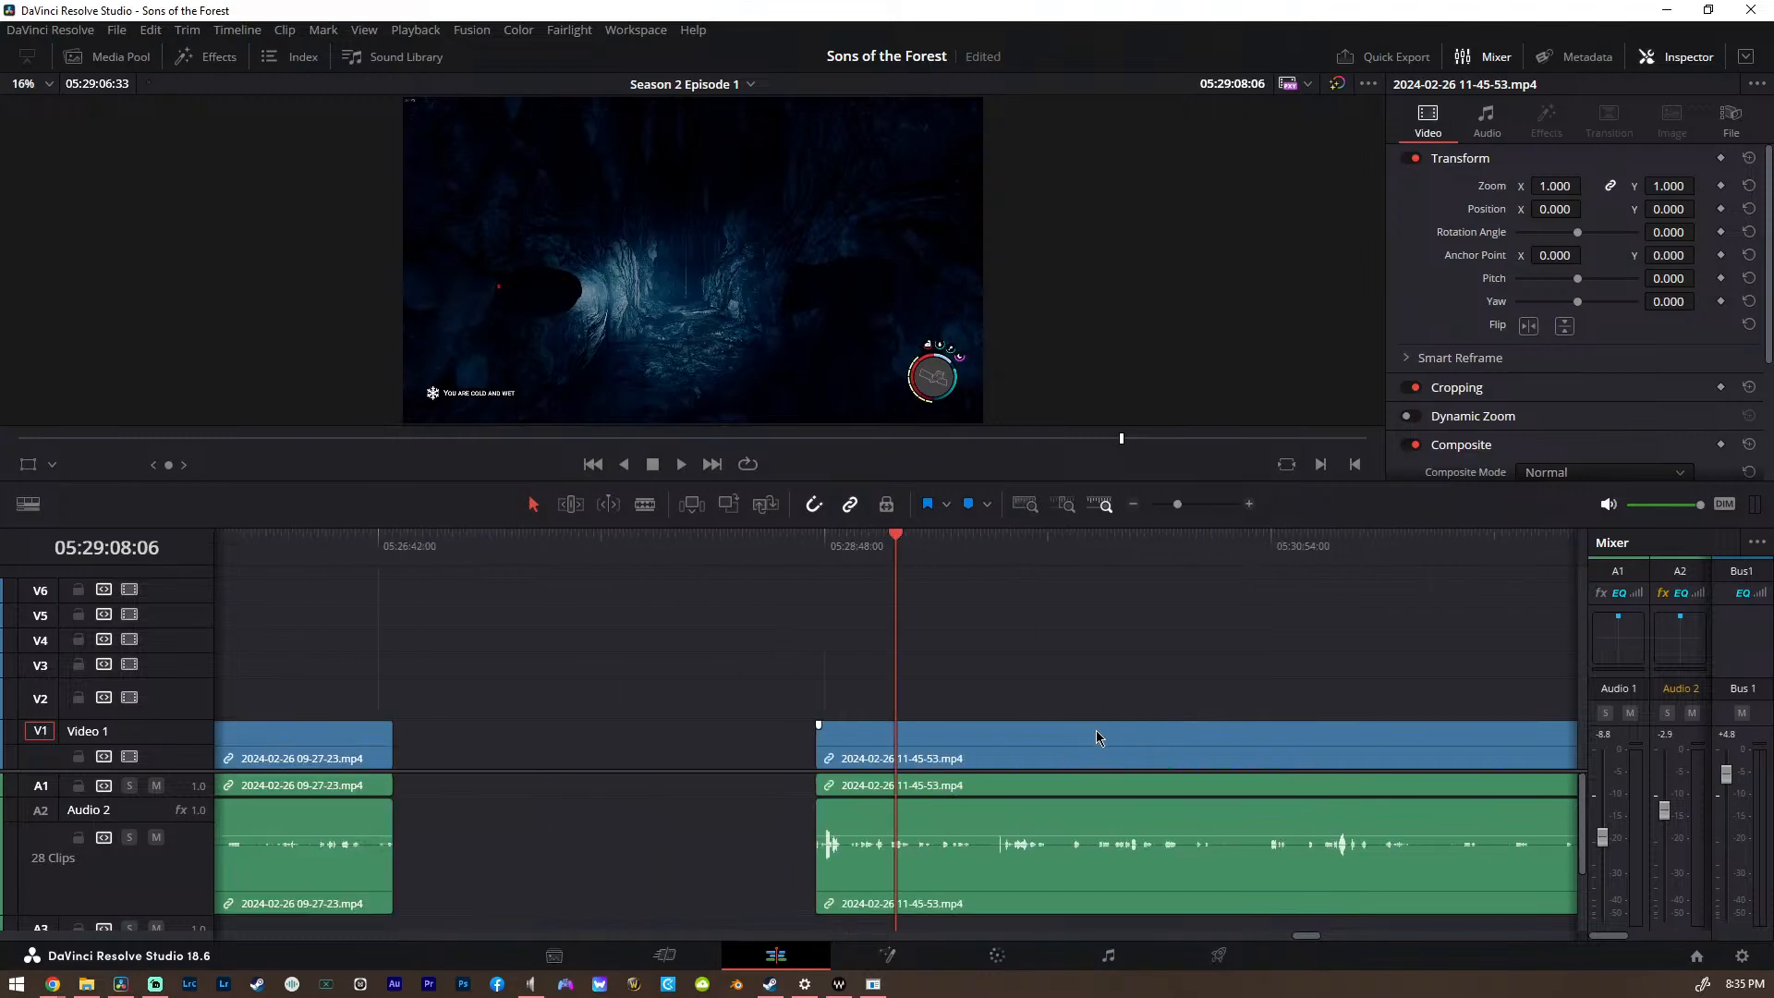
{"action": "left_click", "coordinate": [1235, 752]}
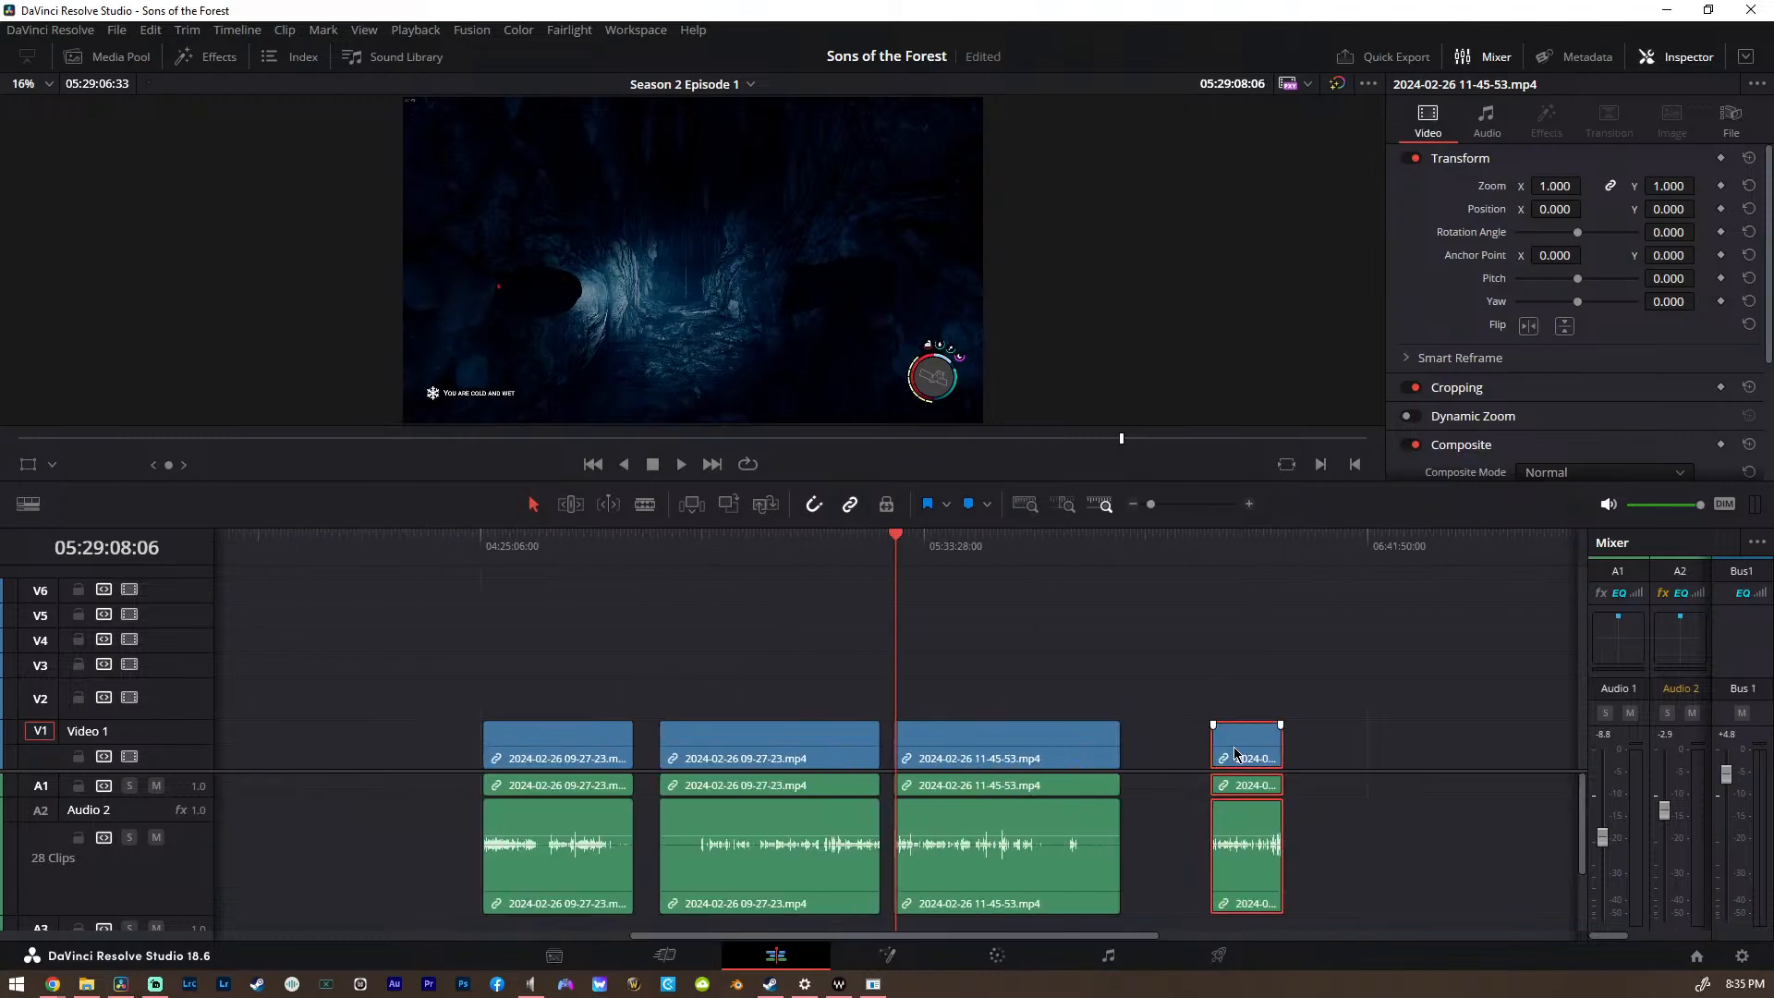
{"action": "left_click_drag", "start_coordinate": [1234, 752], "coordinate": [1143, 752]}
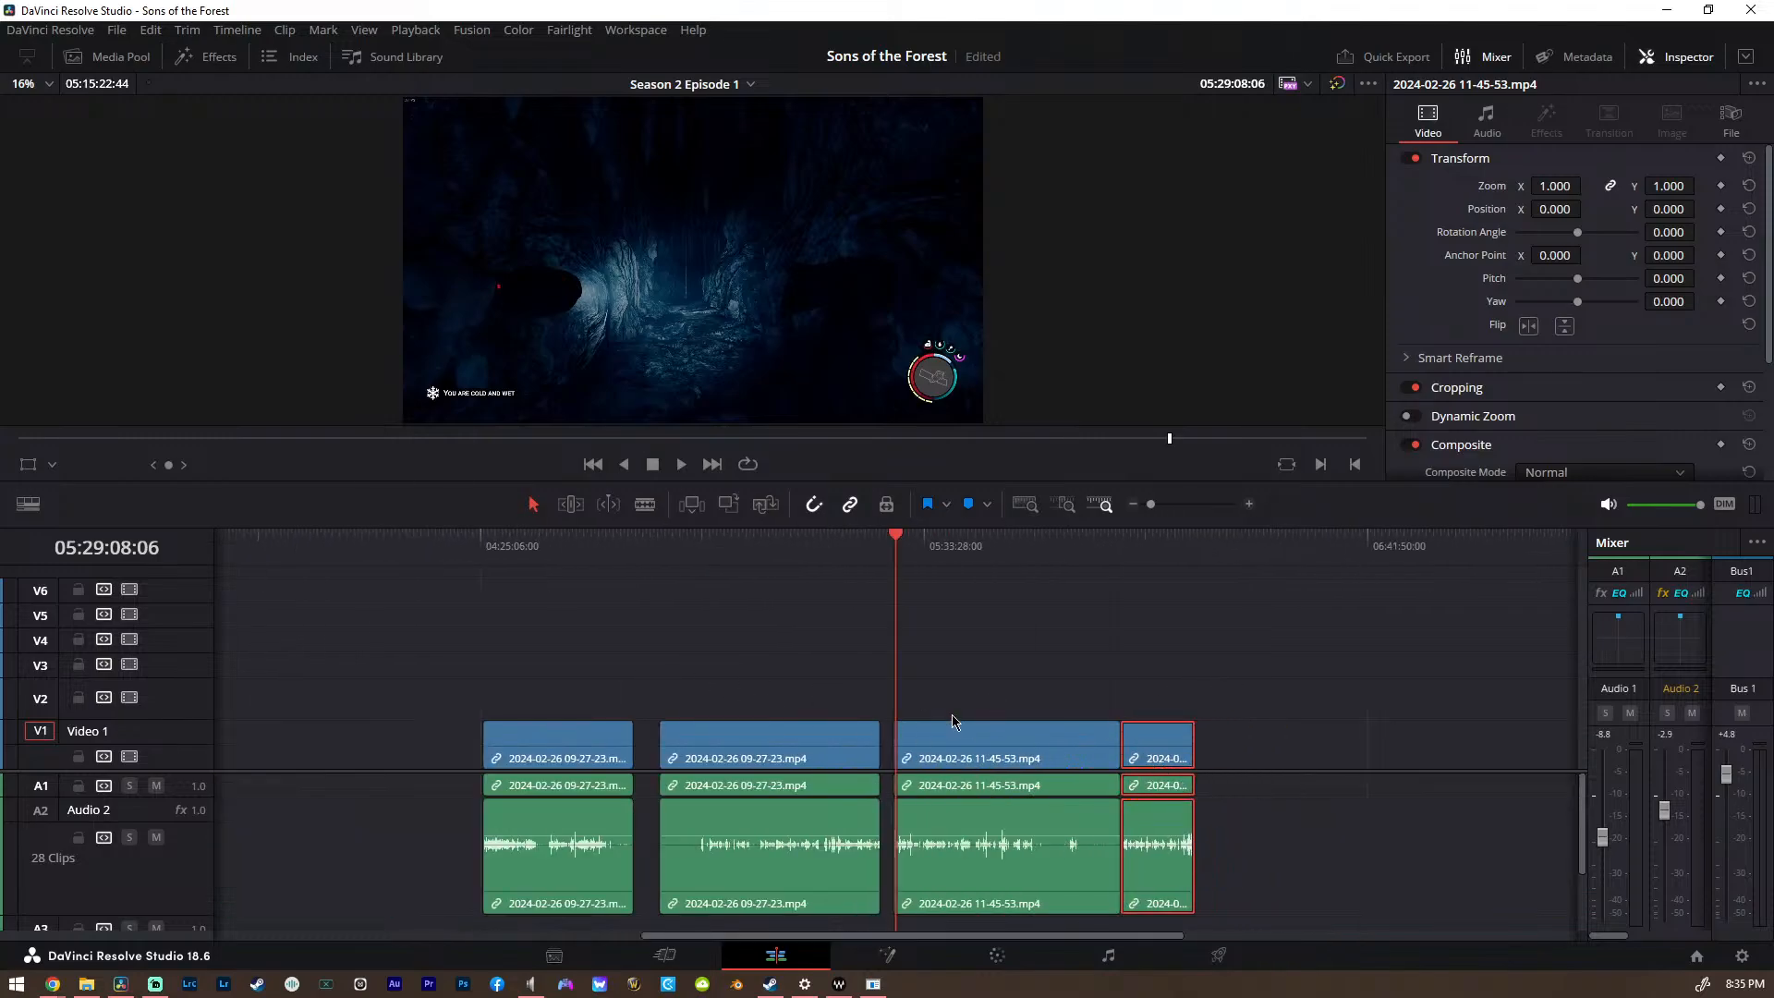
{"action": "left_click_drag", "start_coordinate": [910, 676], "coordinate": [1129, 836]}
{"action": "left_click_drag", "start_coordinate": [1003, 750], "coordinate": [954, 750]}
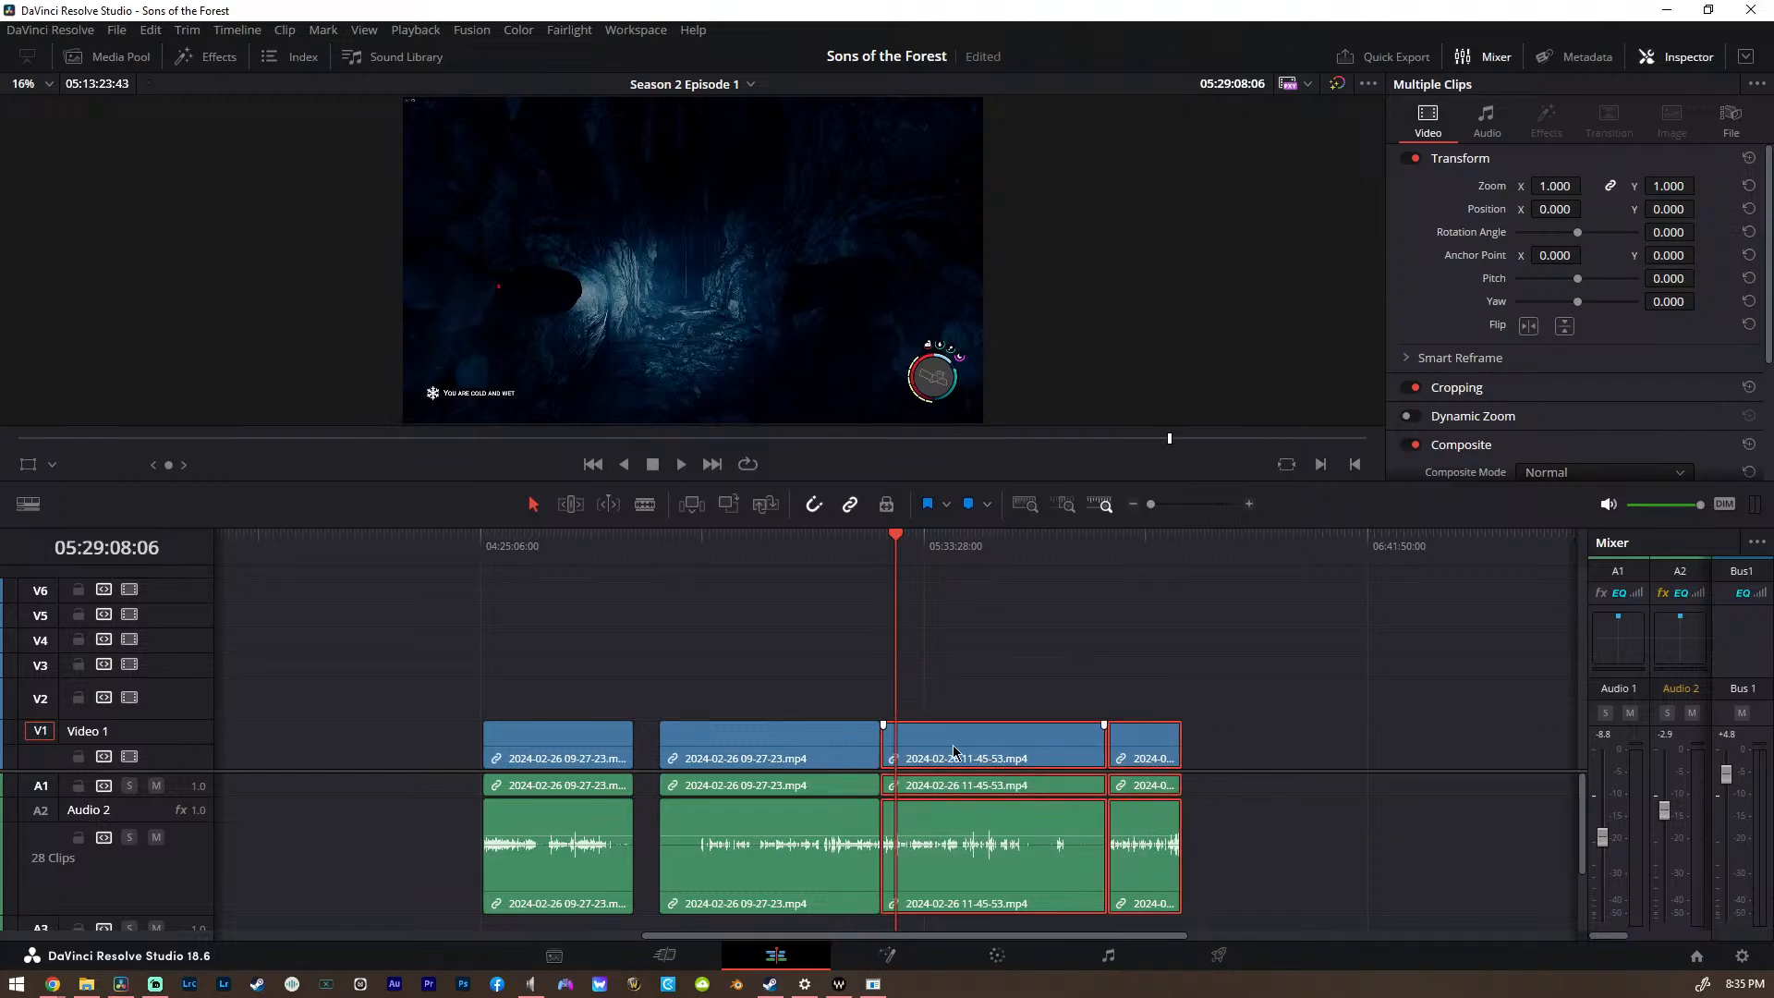
{"action": "left_click_drag", "start_coordinate": [715, 637], "coordinate": [1159, 818]}
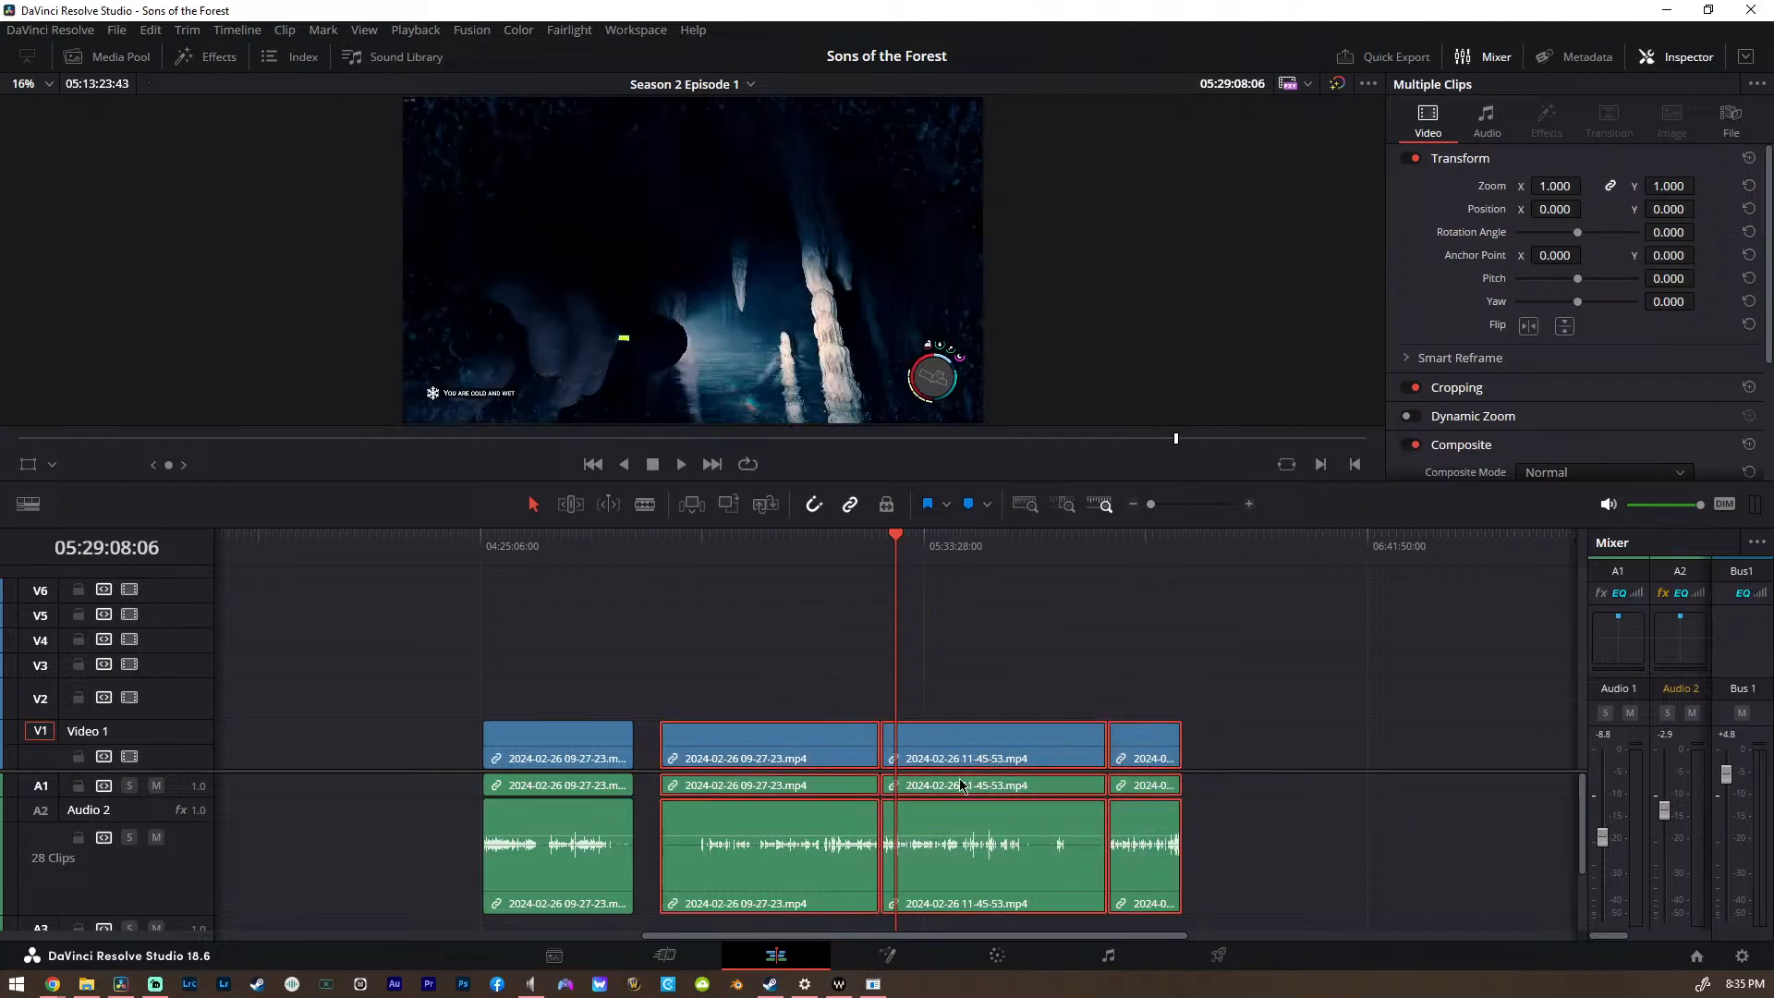
{"action": "left_click_drag", "start_coordinate": [785, 750], "coordinate": [761, 759]}
Return to the start of the first clip in the joined group at 04:25:32:31
{"action": "left_click", "coordinate": [520, 543]}
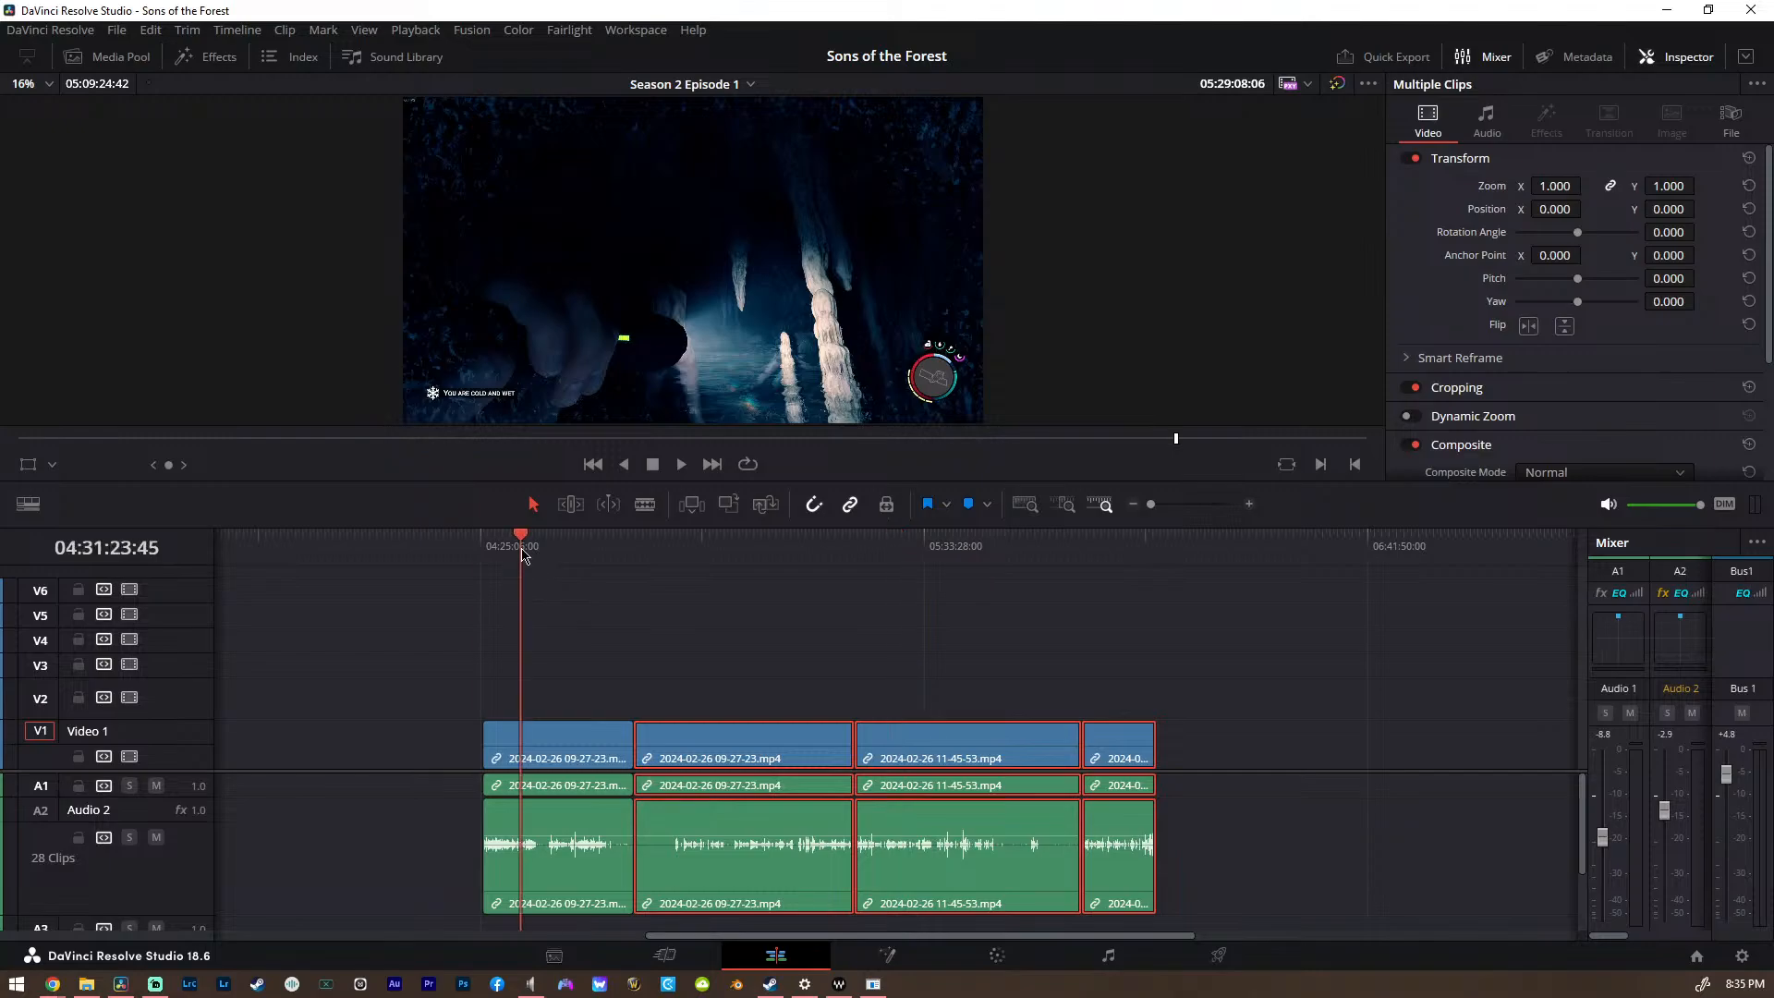
{"action": "left_click", "coordinate": [479, 564]}
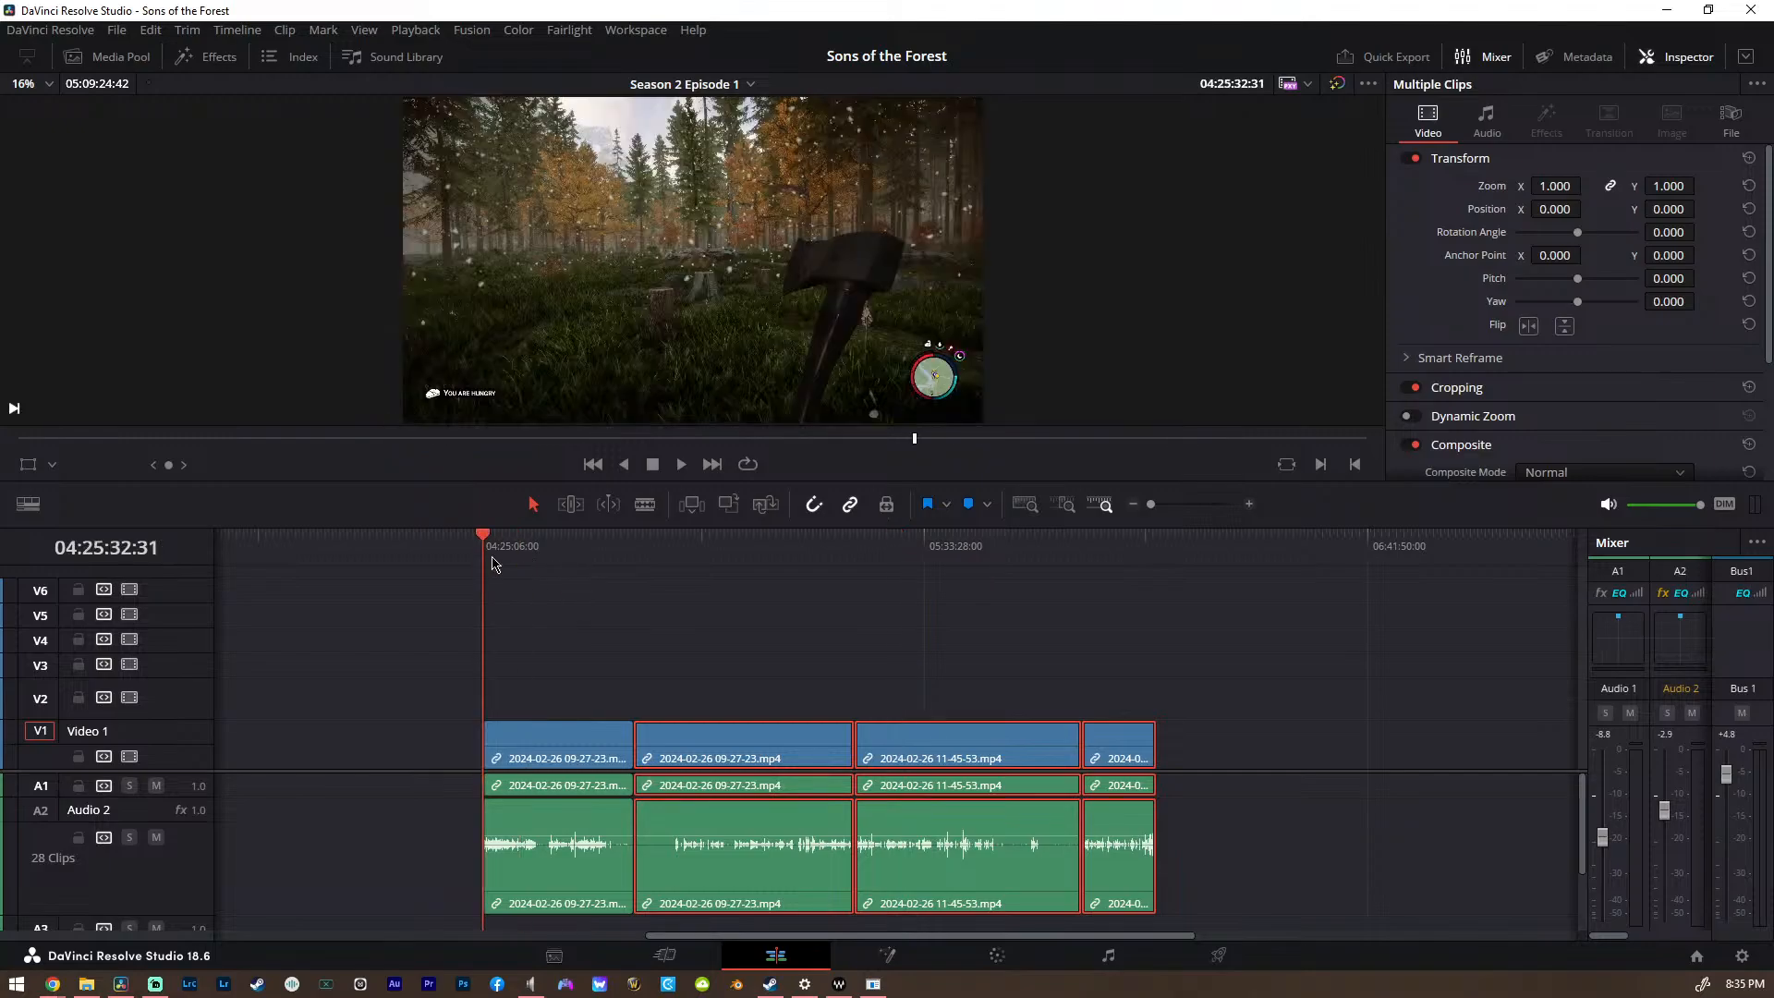
{"action": "scroll", "coordinate": [749, 704], "scroll_direction": "right", "scroll_amount": 4}
{"action": "scroll", "coordinate": [730, 698], "scroll_direction": "left", "scroll_amount": 5}
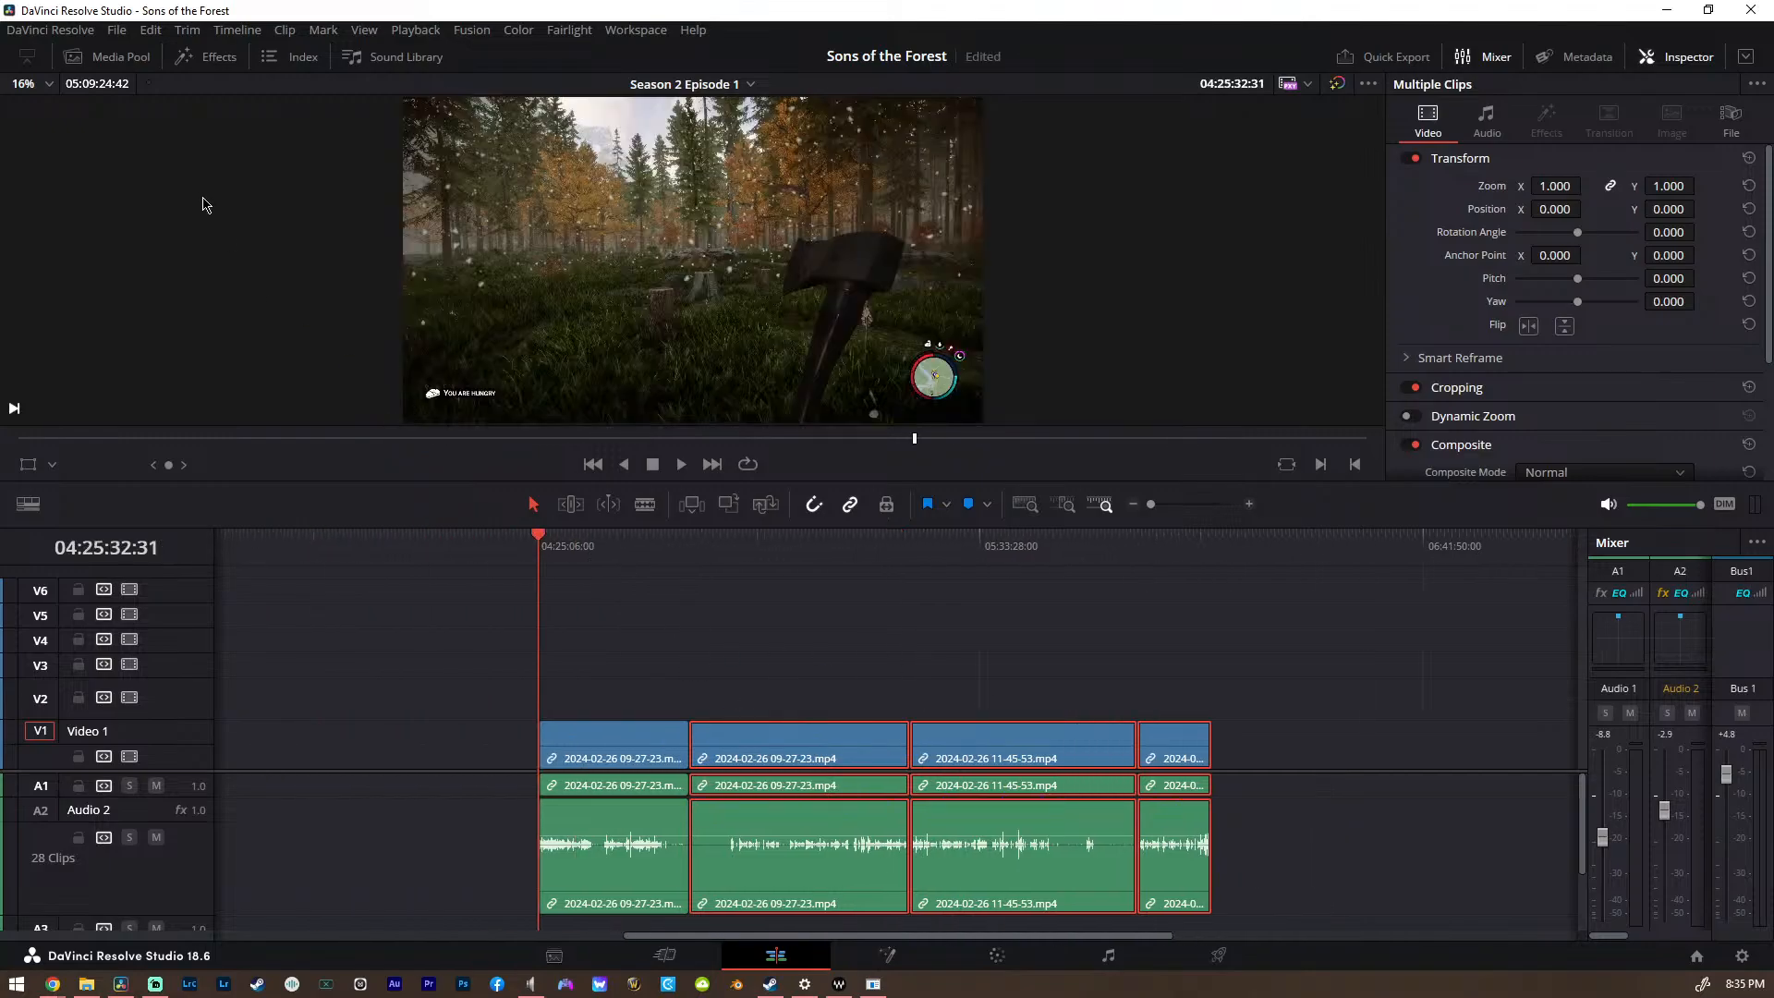
{"action": "left_click", "coordinate": [123, 58]}
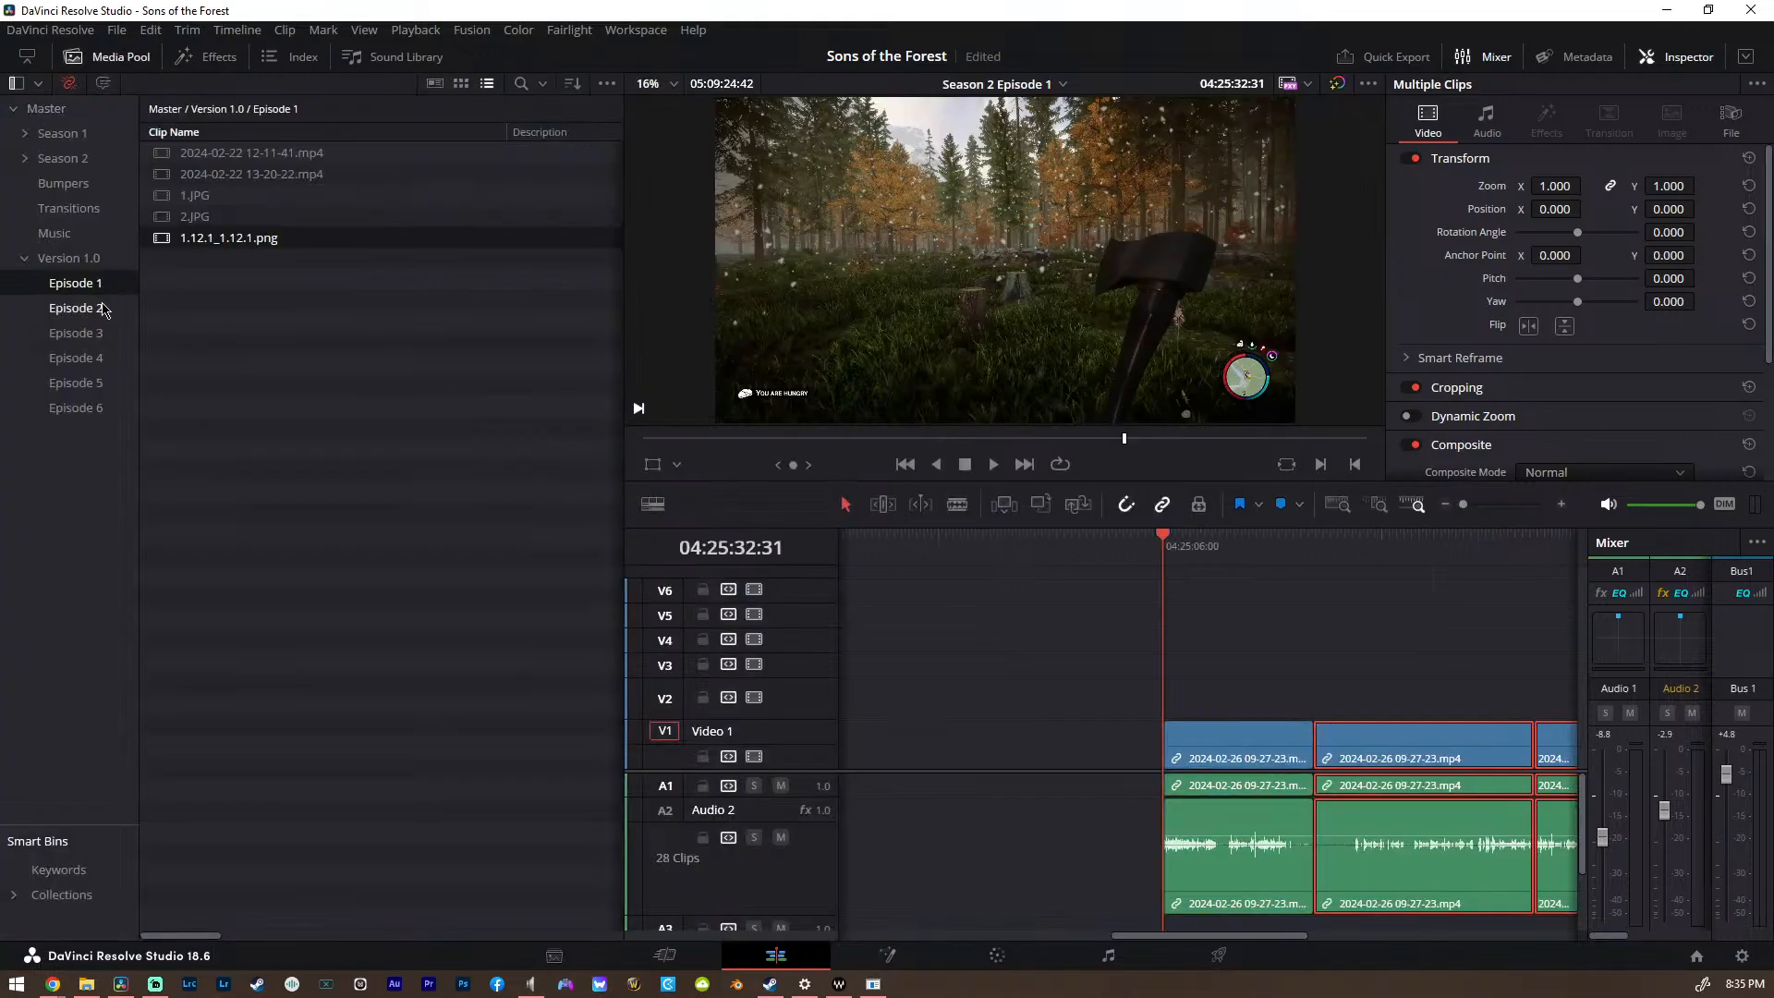
{"action": "left_click", "coordinate": [64, 388]}
{"action": "double_click", "coordinate": [277, 155]}
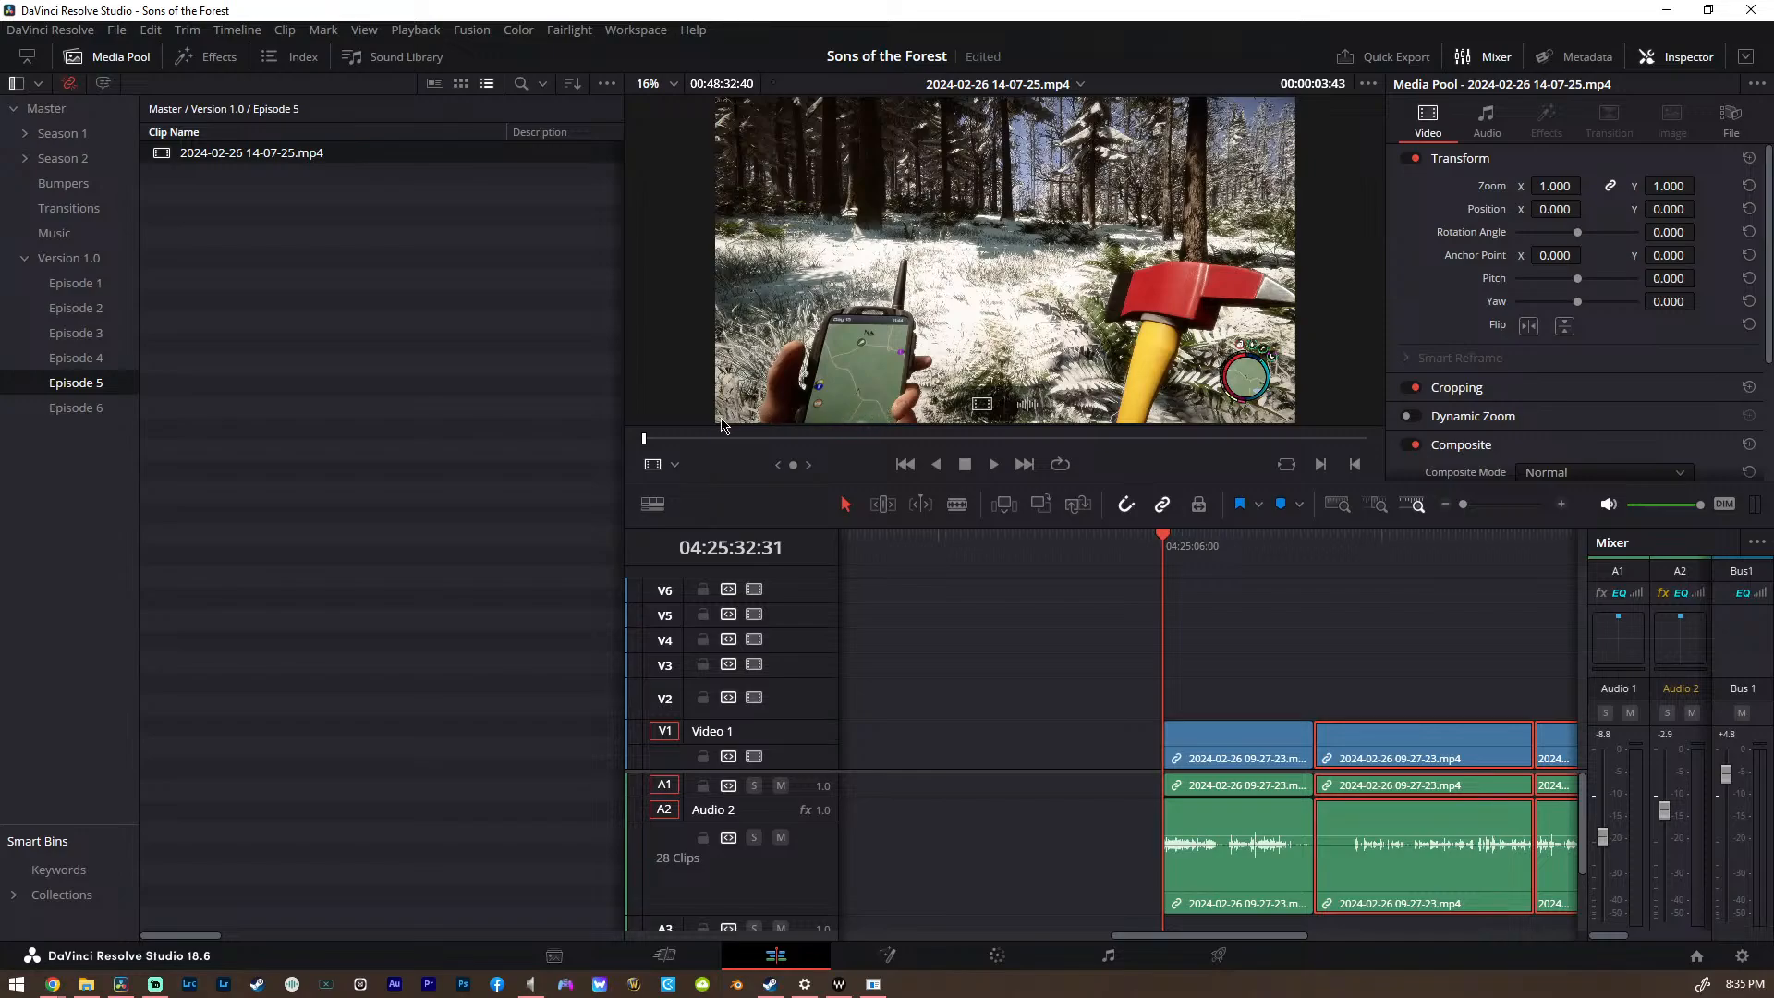
{"action": "key", "text": "space"}
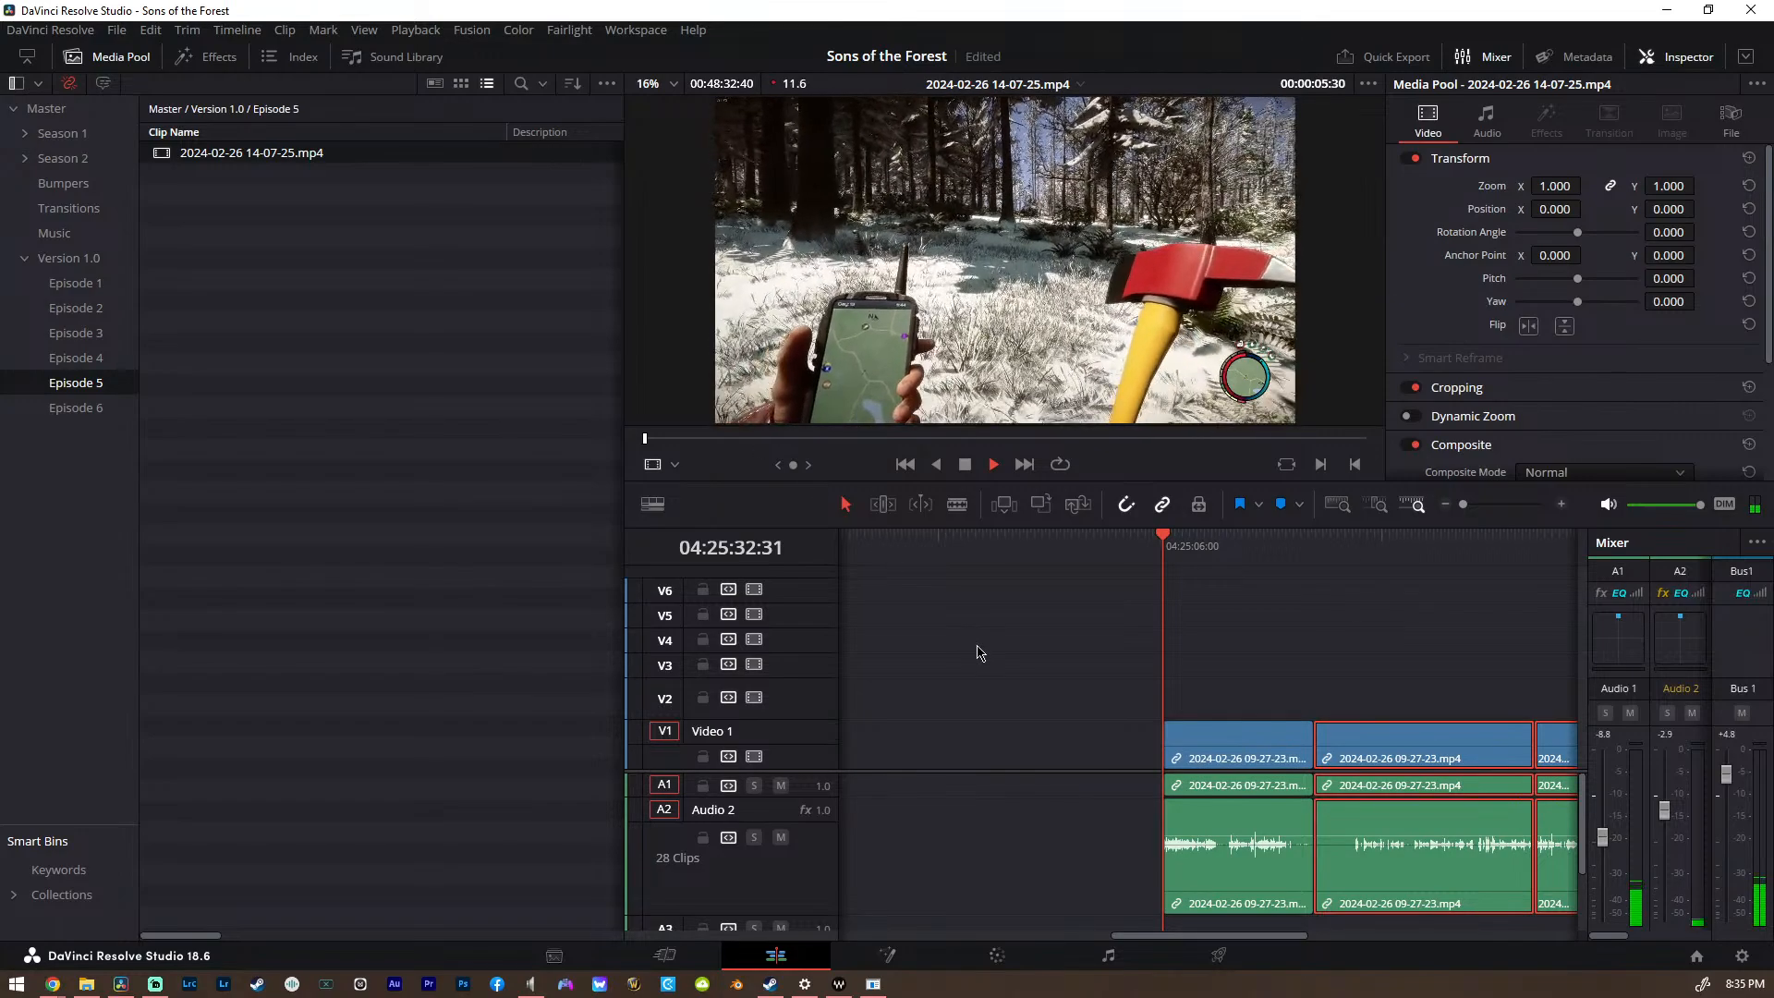
{"action": "key", "text": "space"}
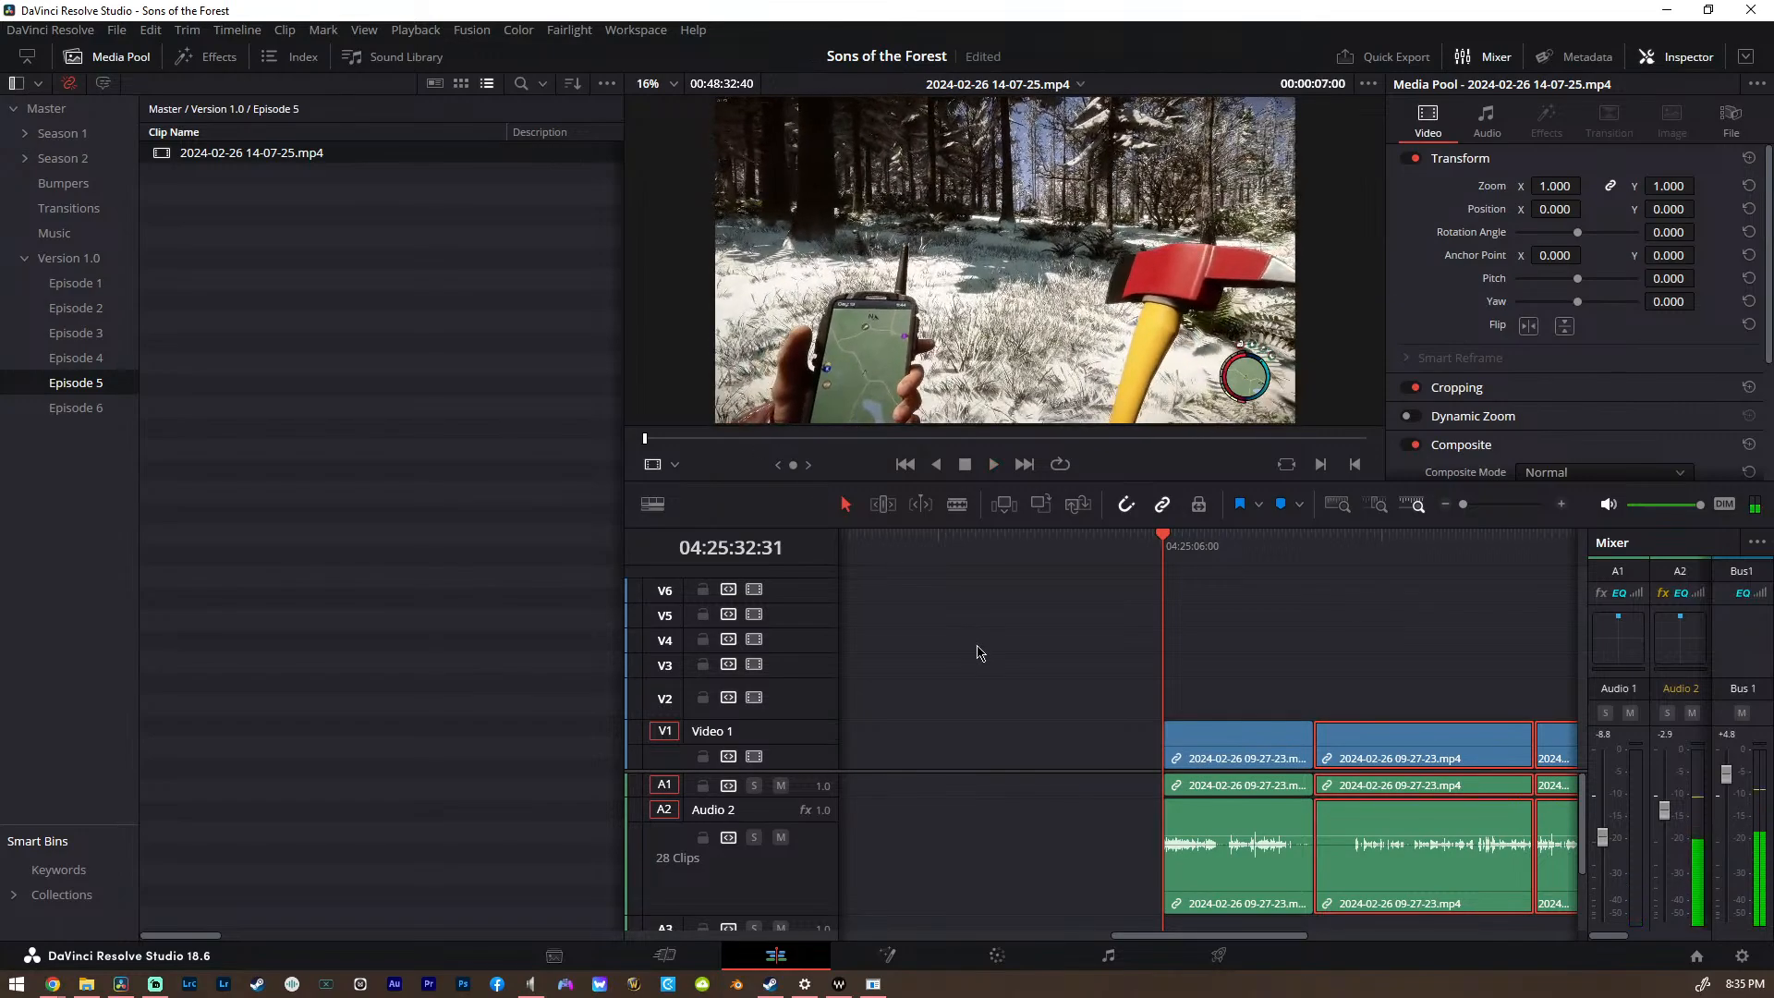
Review the footage at the clip boundaries of the joined group, at 05:22:47:28, 04:48:44:48 and 04:25:32:31
{"action": "scroll", "coordinate": [1049, 733], "scroll_direction": "right", "scroll_amount": 5}
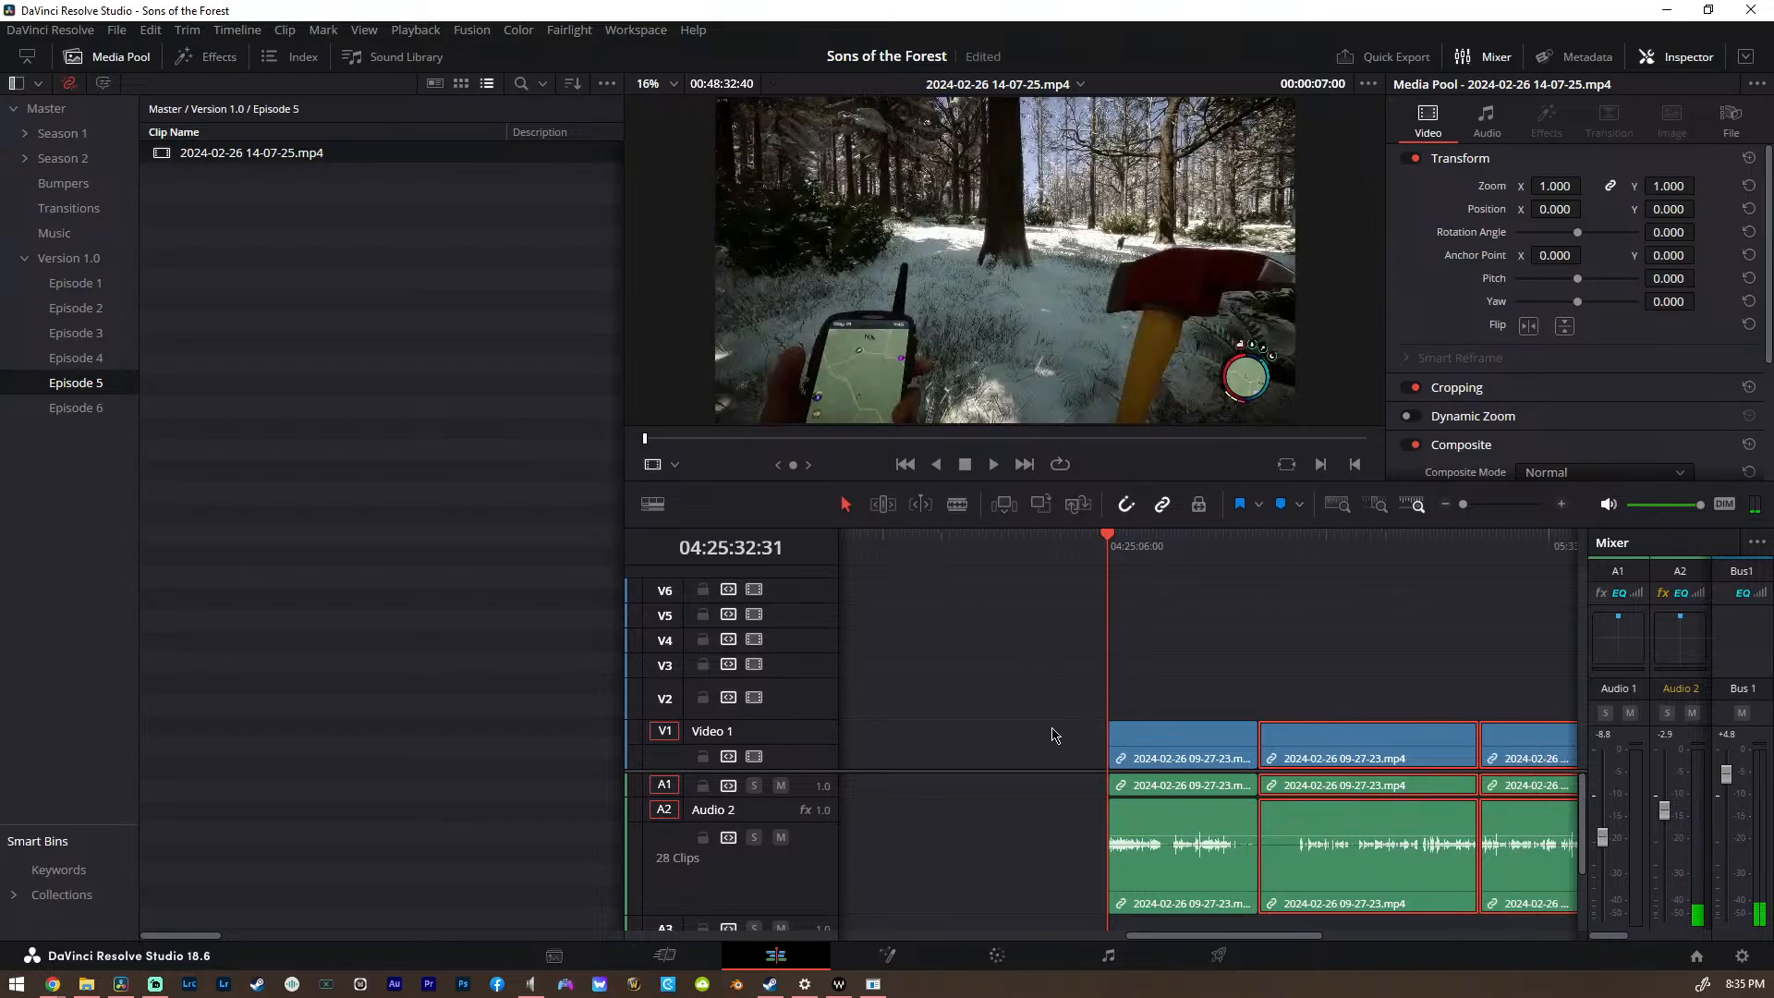
{"action": "scroll", "coordinate": [1318, 732], "scroll_direction": "right", "scroll_amount": 1}
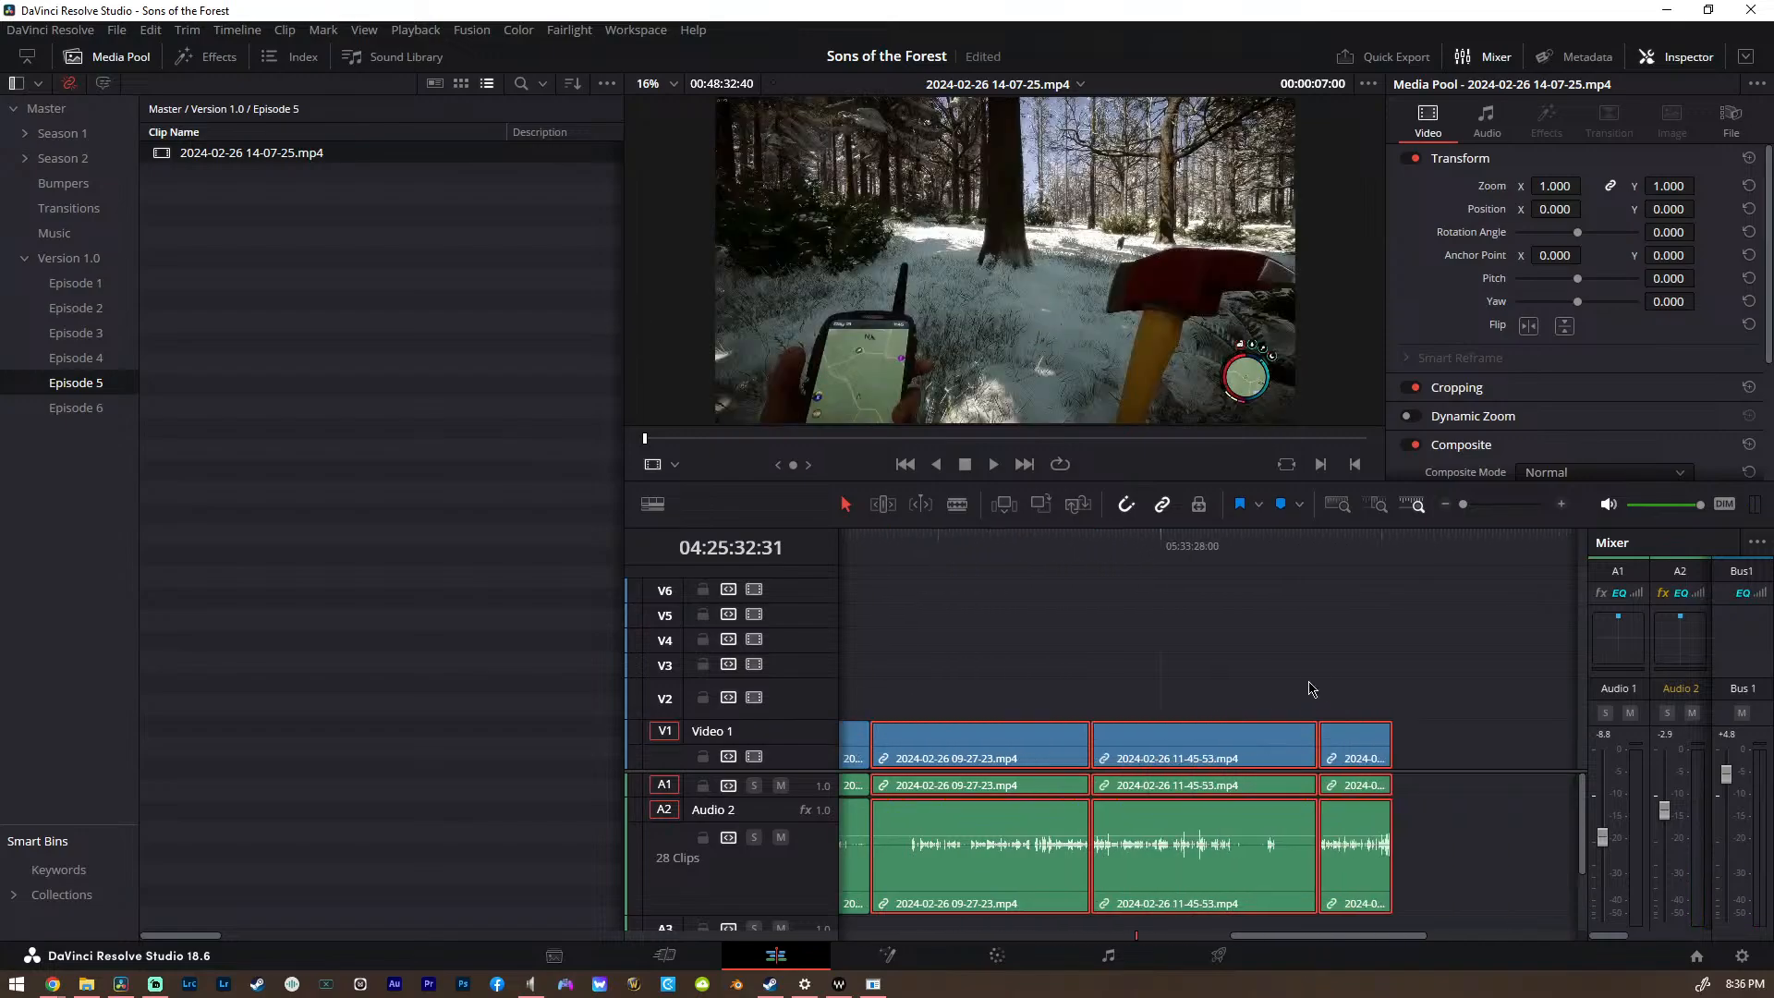
{"action": "left_click", "coordinate": [1321, 550]}
{"action": "left_click", "coordinate": [1092, 554]}
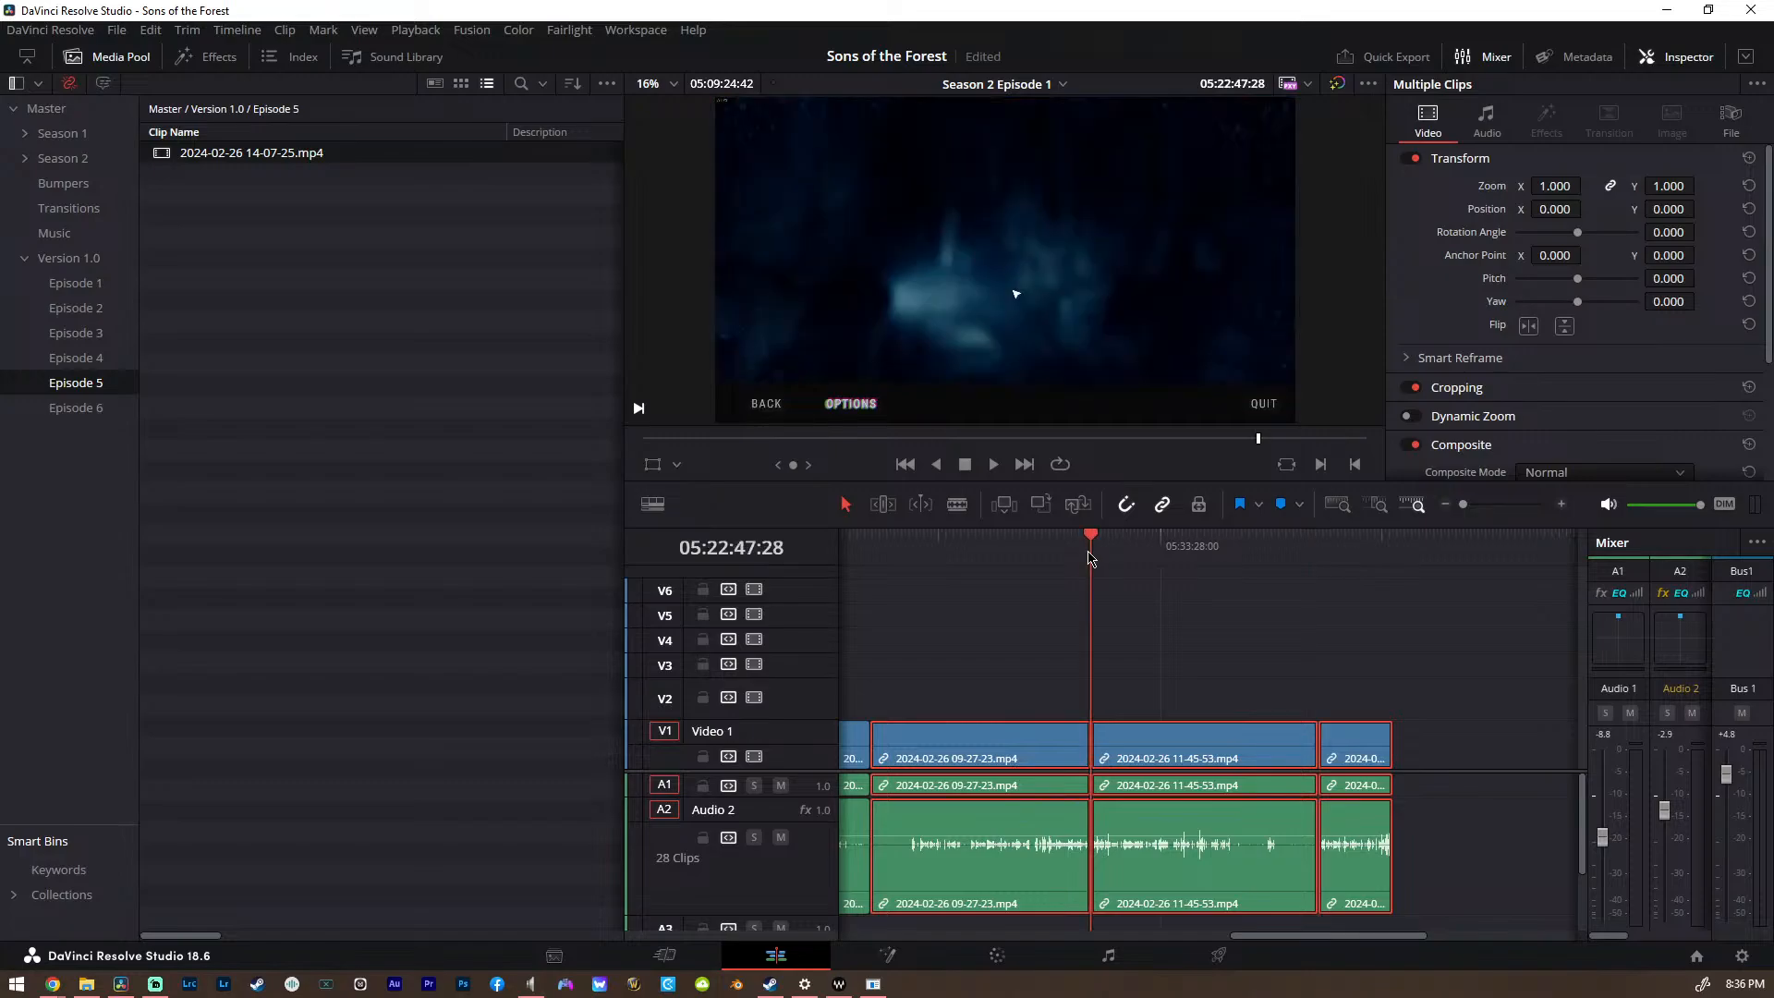
{"action": "scroll", "coordinate": [1092, 573], "scroll_direction": "left", "scroll_amount": 3}
{"action": "left_click", "coordinate": [1090, 559]}
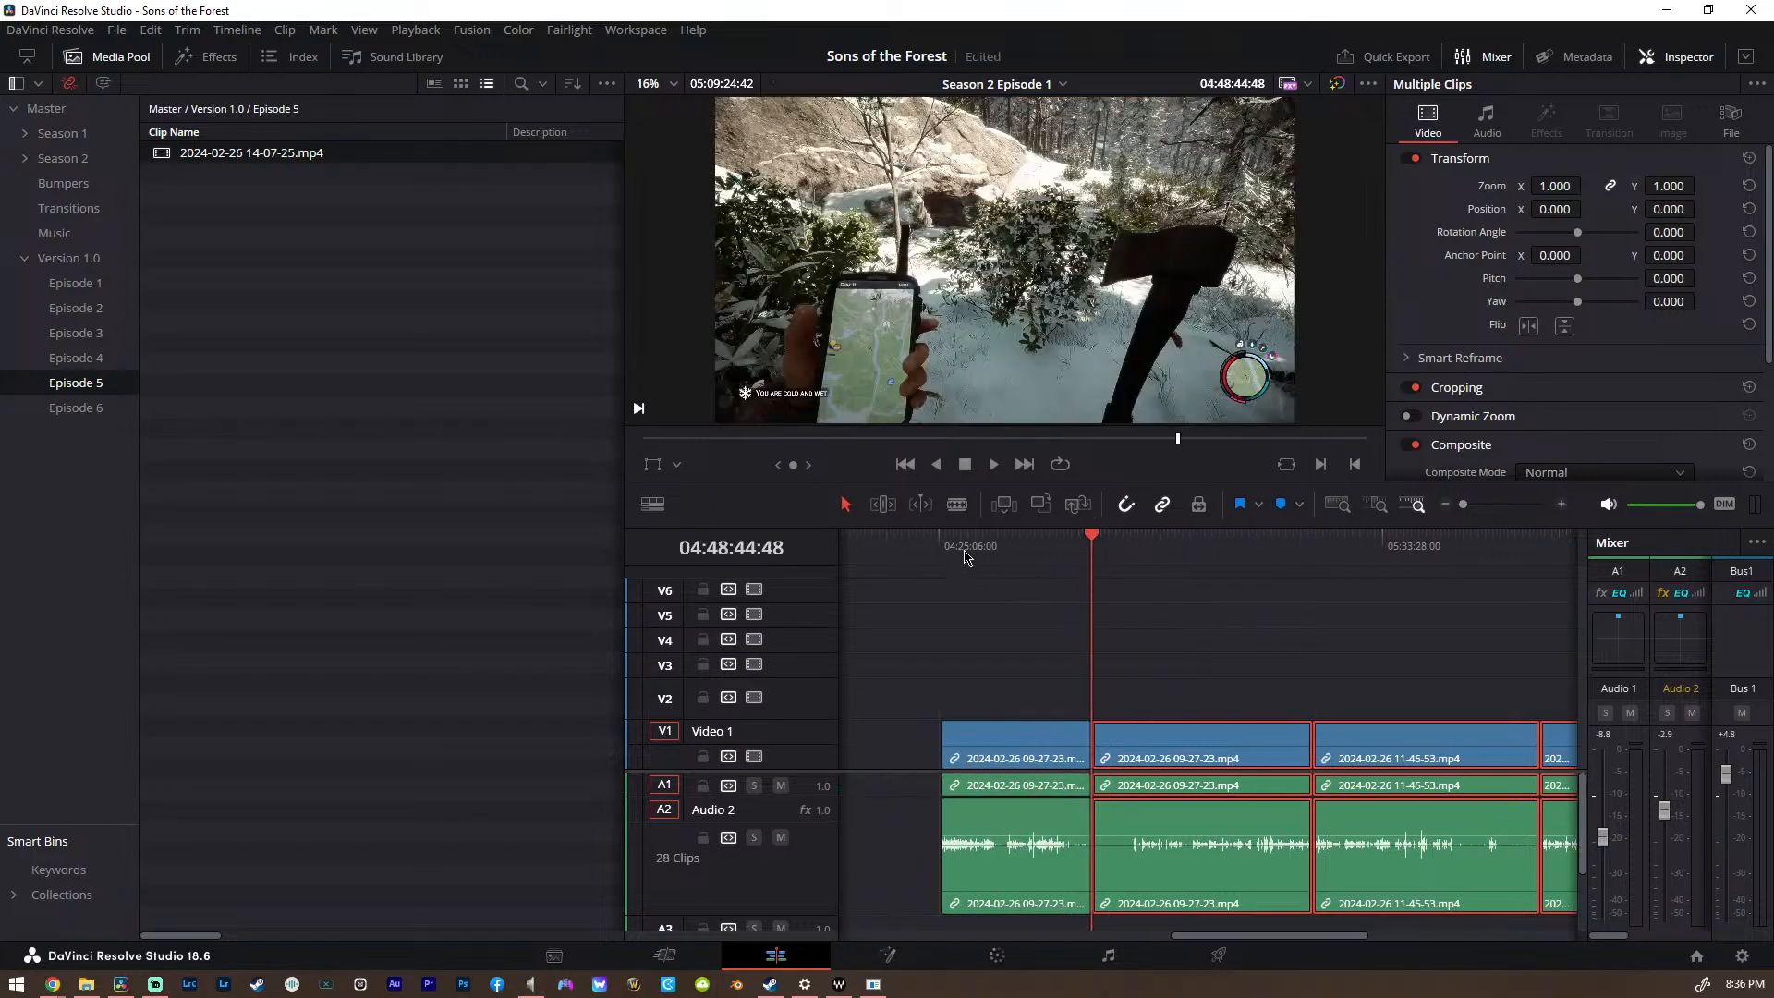
{"action": "left_click", "coordinate": [962, 550]}
{"action": "left_click", "coordinate": [941, 549]}
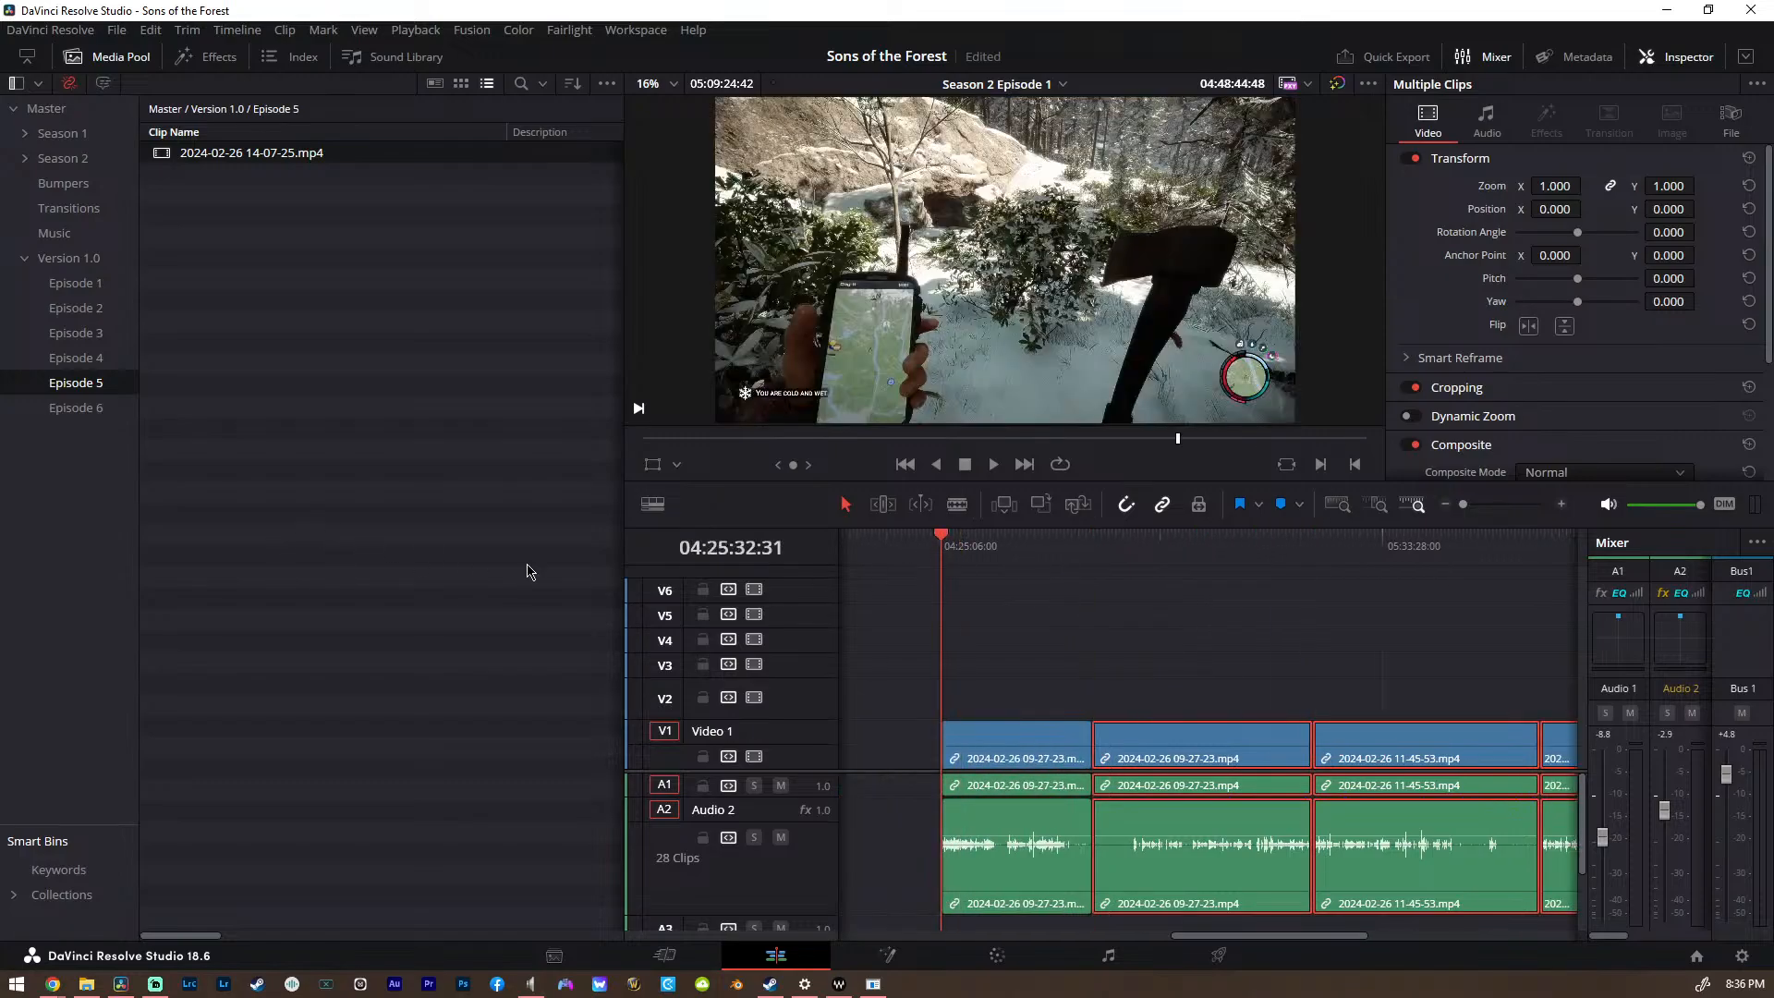
{"action": "scroll", "coordinate": [958, 636], "scroll_direction": "left", "scroll_amount": 3}
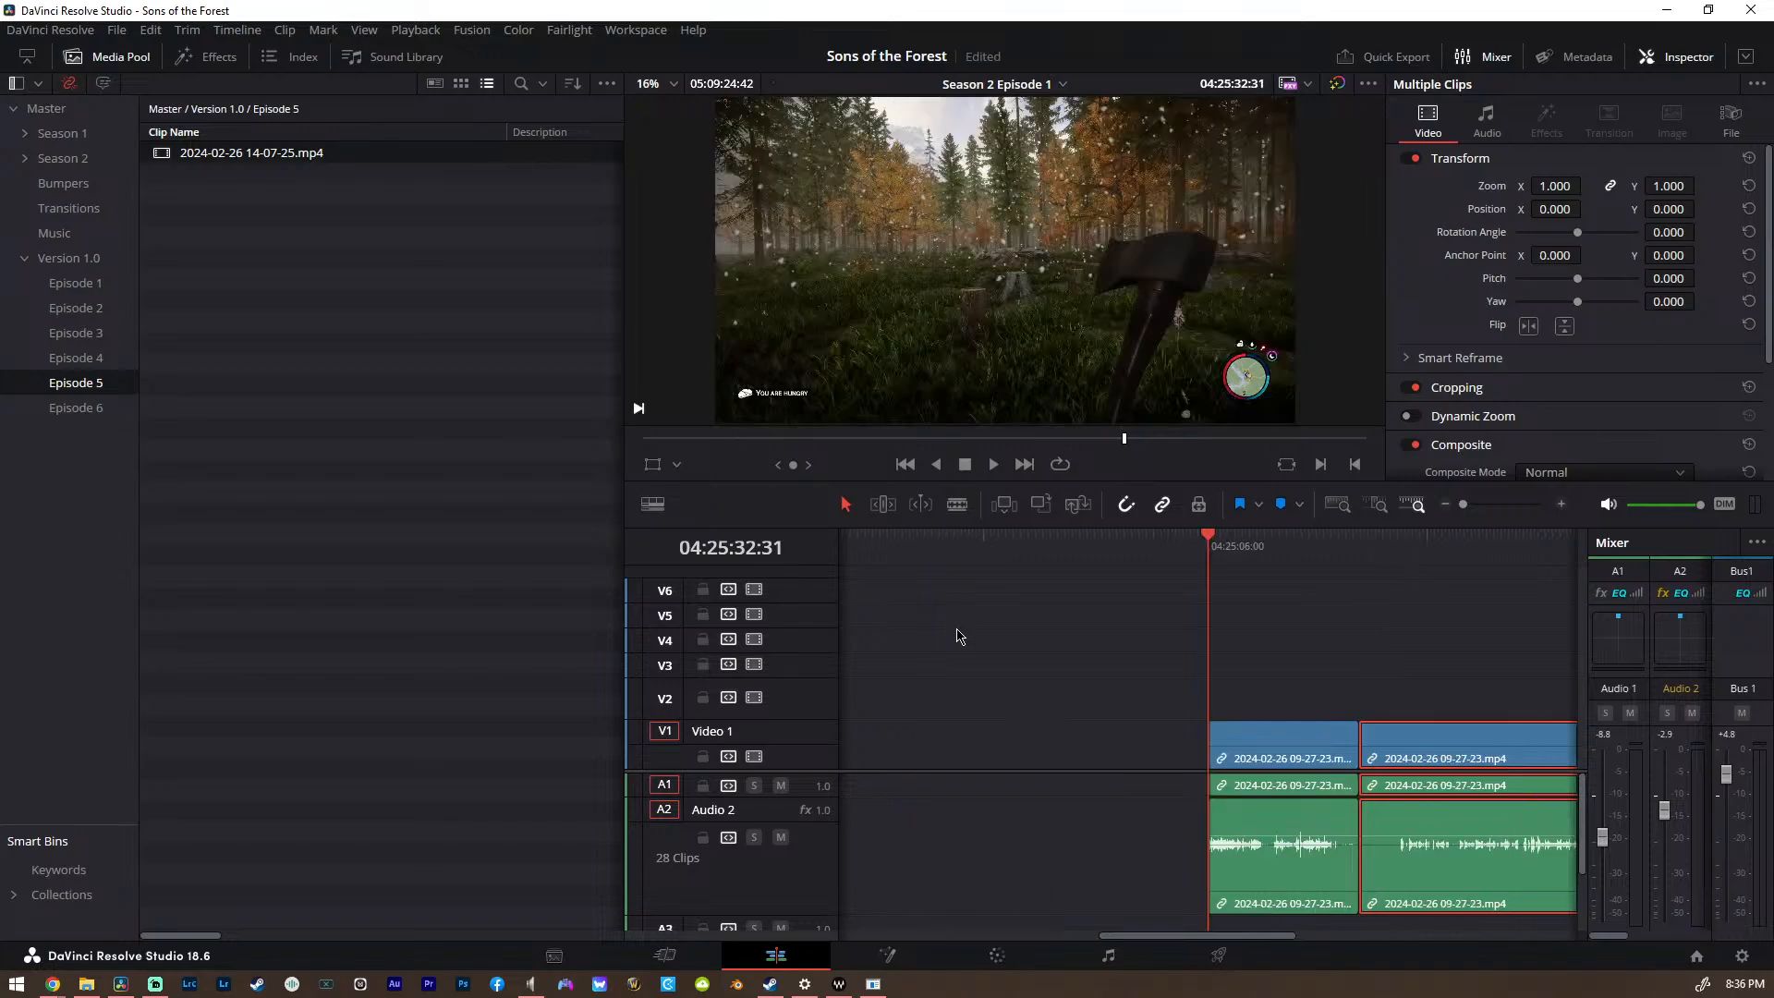
{"action": "left_click", "coordinate": [76, 408]}
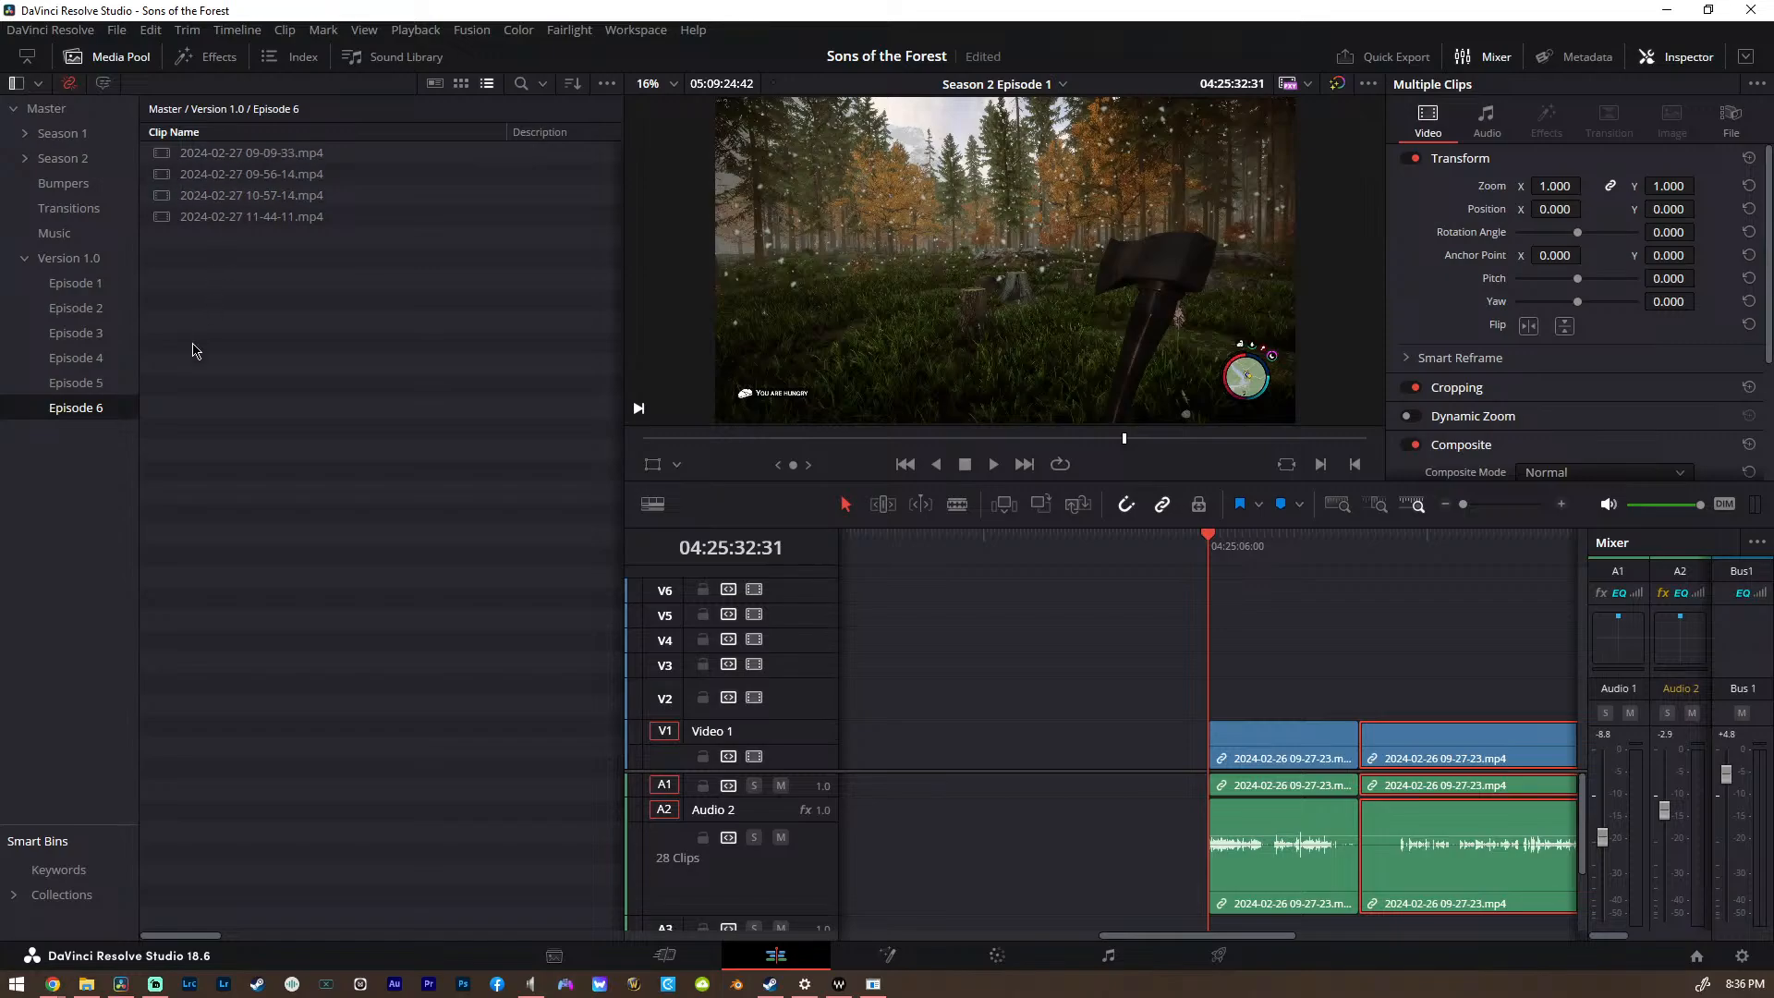
{"action": "left_click", "coordinate": [79, 382]}
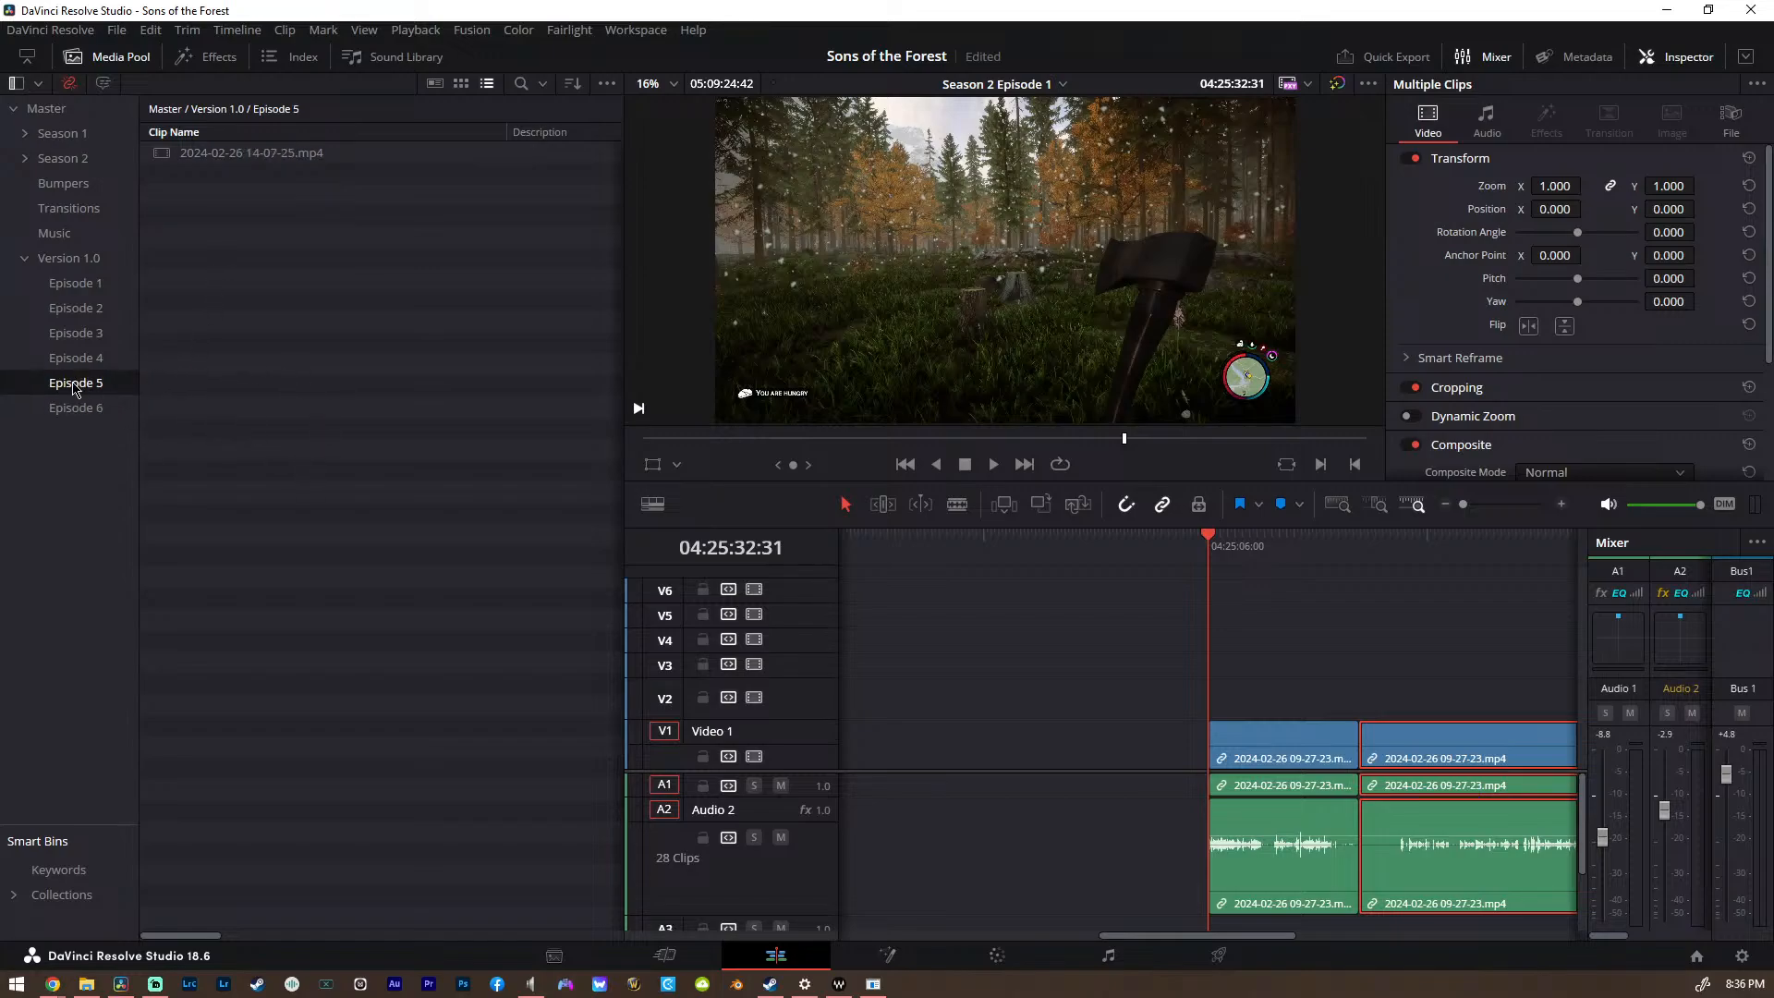
{"action": "left_click", "coordinate": [184, 159]}
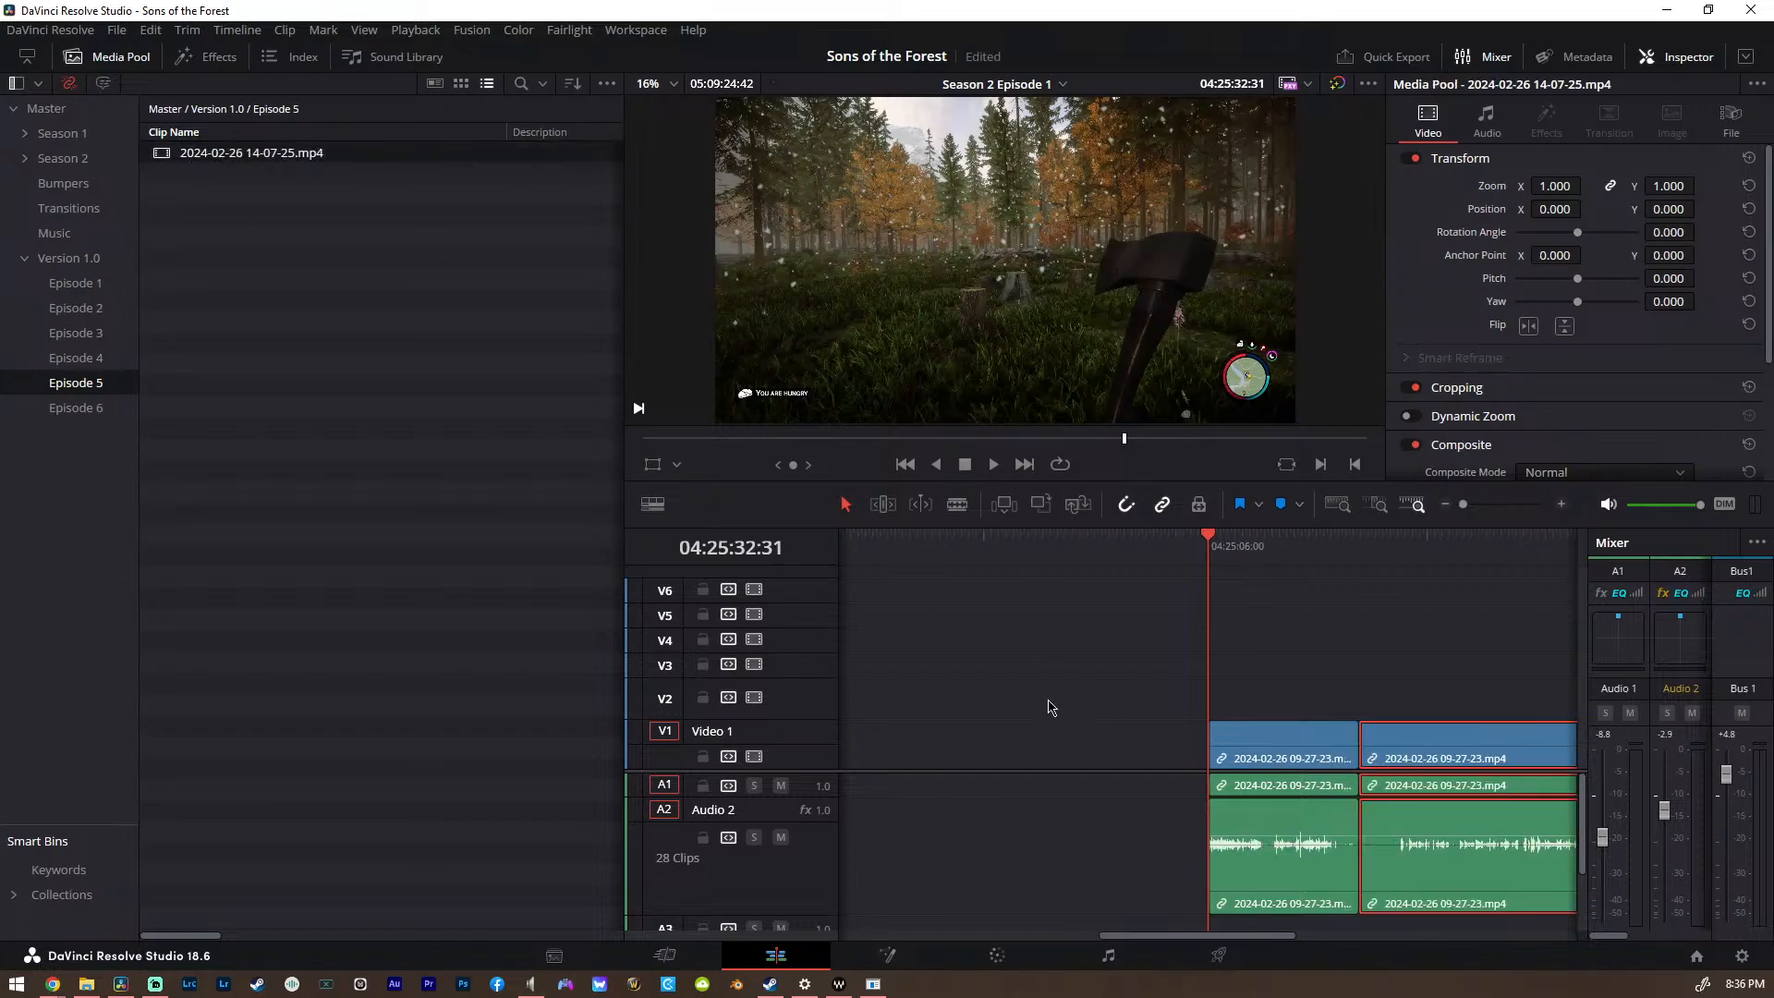
{"action": "scroll", "coordinate": [970, 729], "scroll_direction": "down", "scroll_amount": 3}
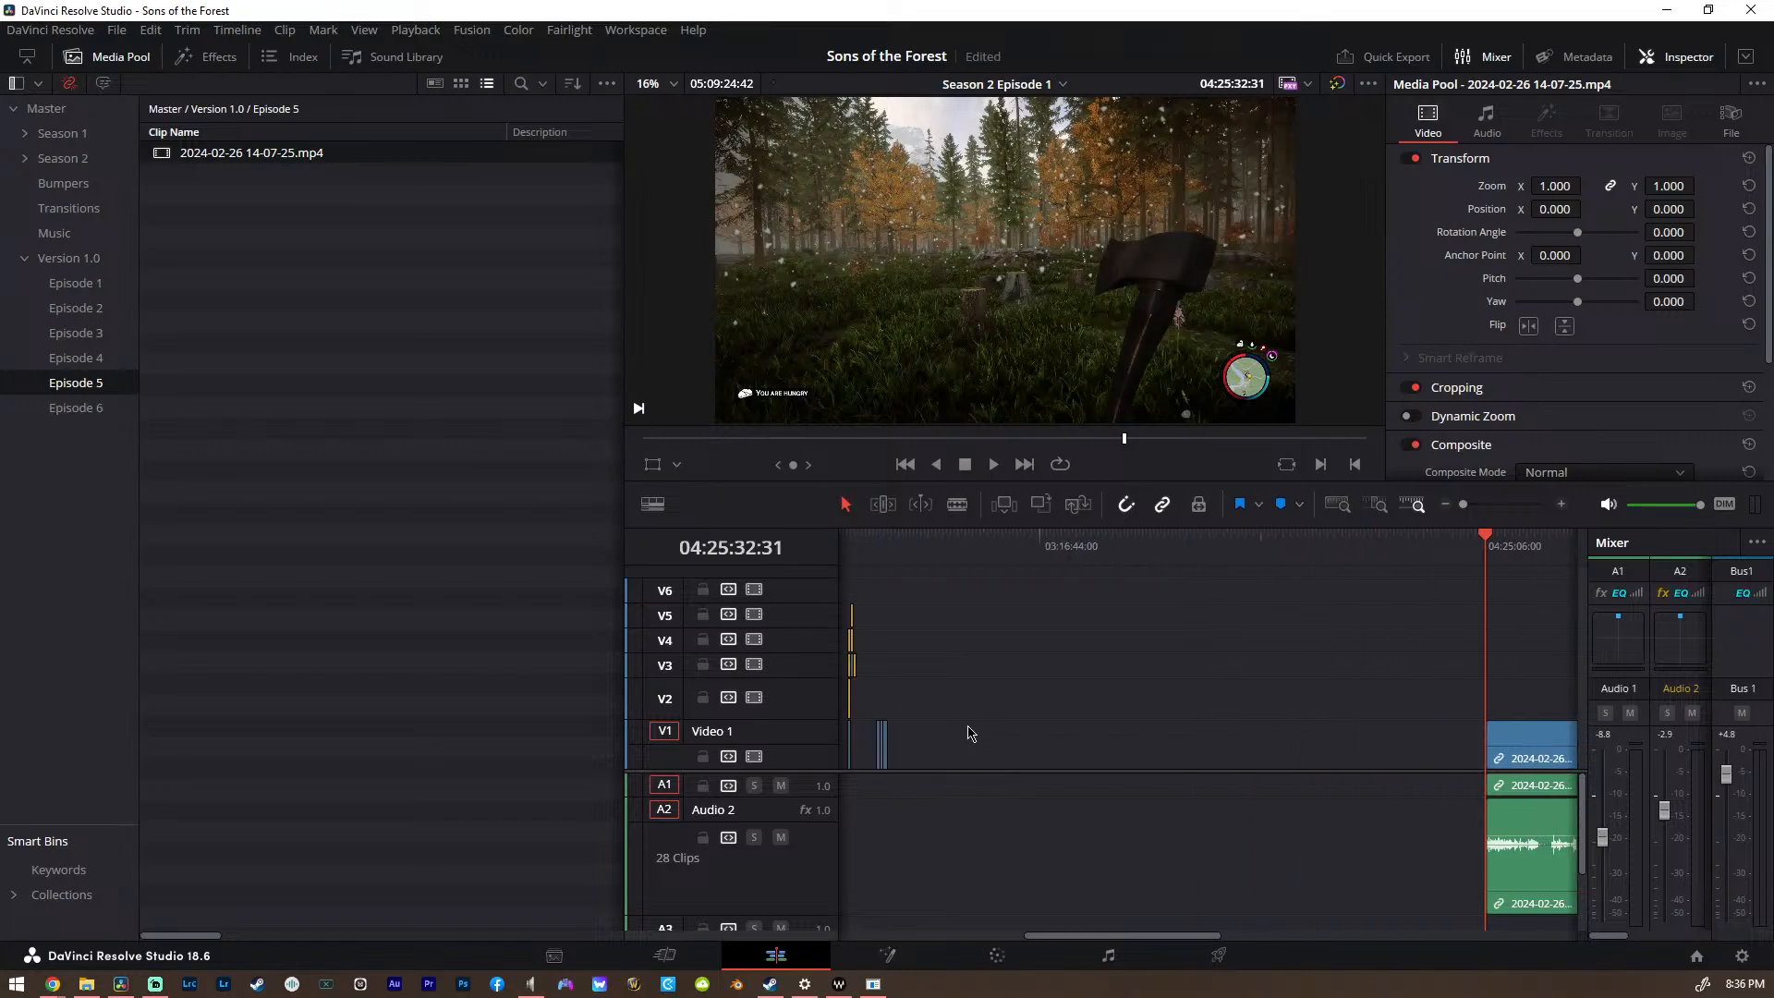
{"action": "left_click_drag", "start_coordinate": [192, 164], "coordinate": [1014, 730]}
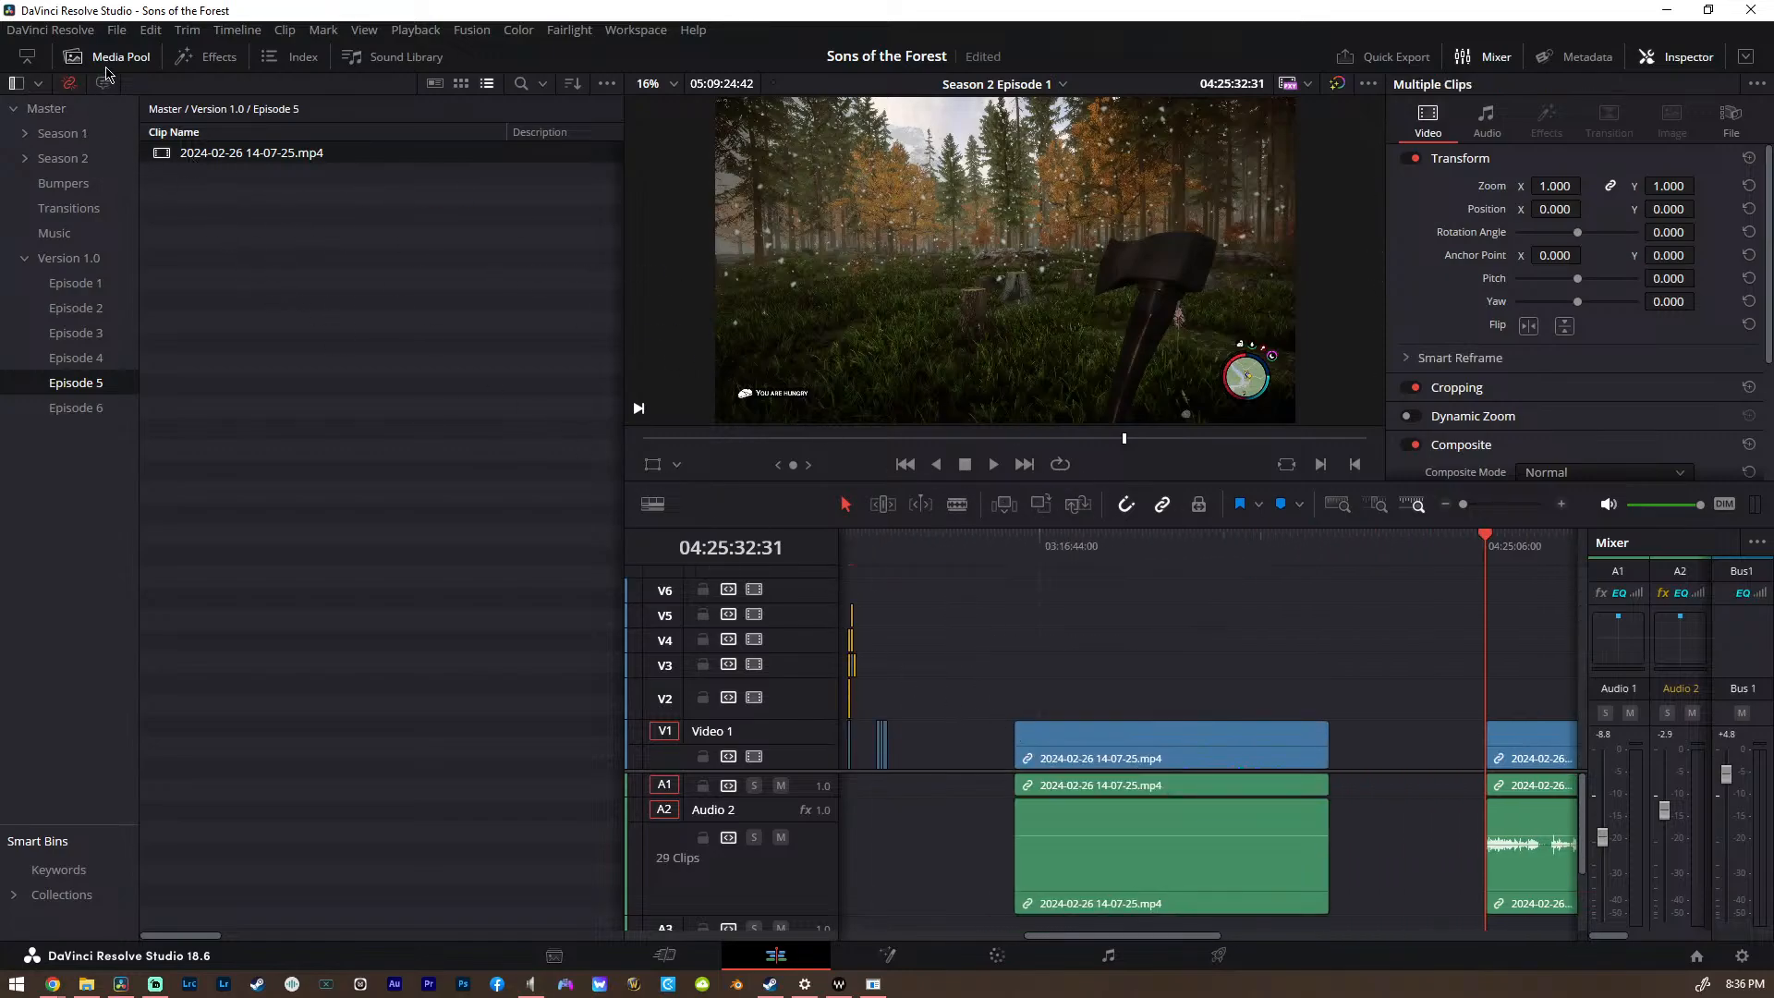
{"action": "left_click", "coordinate": [74, 57]}
View the added clip's footage around its middle and near its end at 03:58:20:51
{"action": "scroll", "coordinate": [647, 688], "scroll_direction": "left", "scroll_amount": 3}
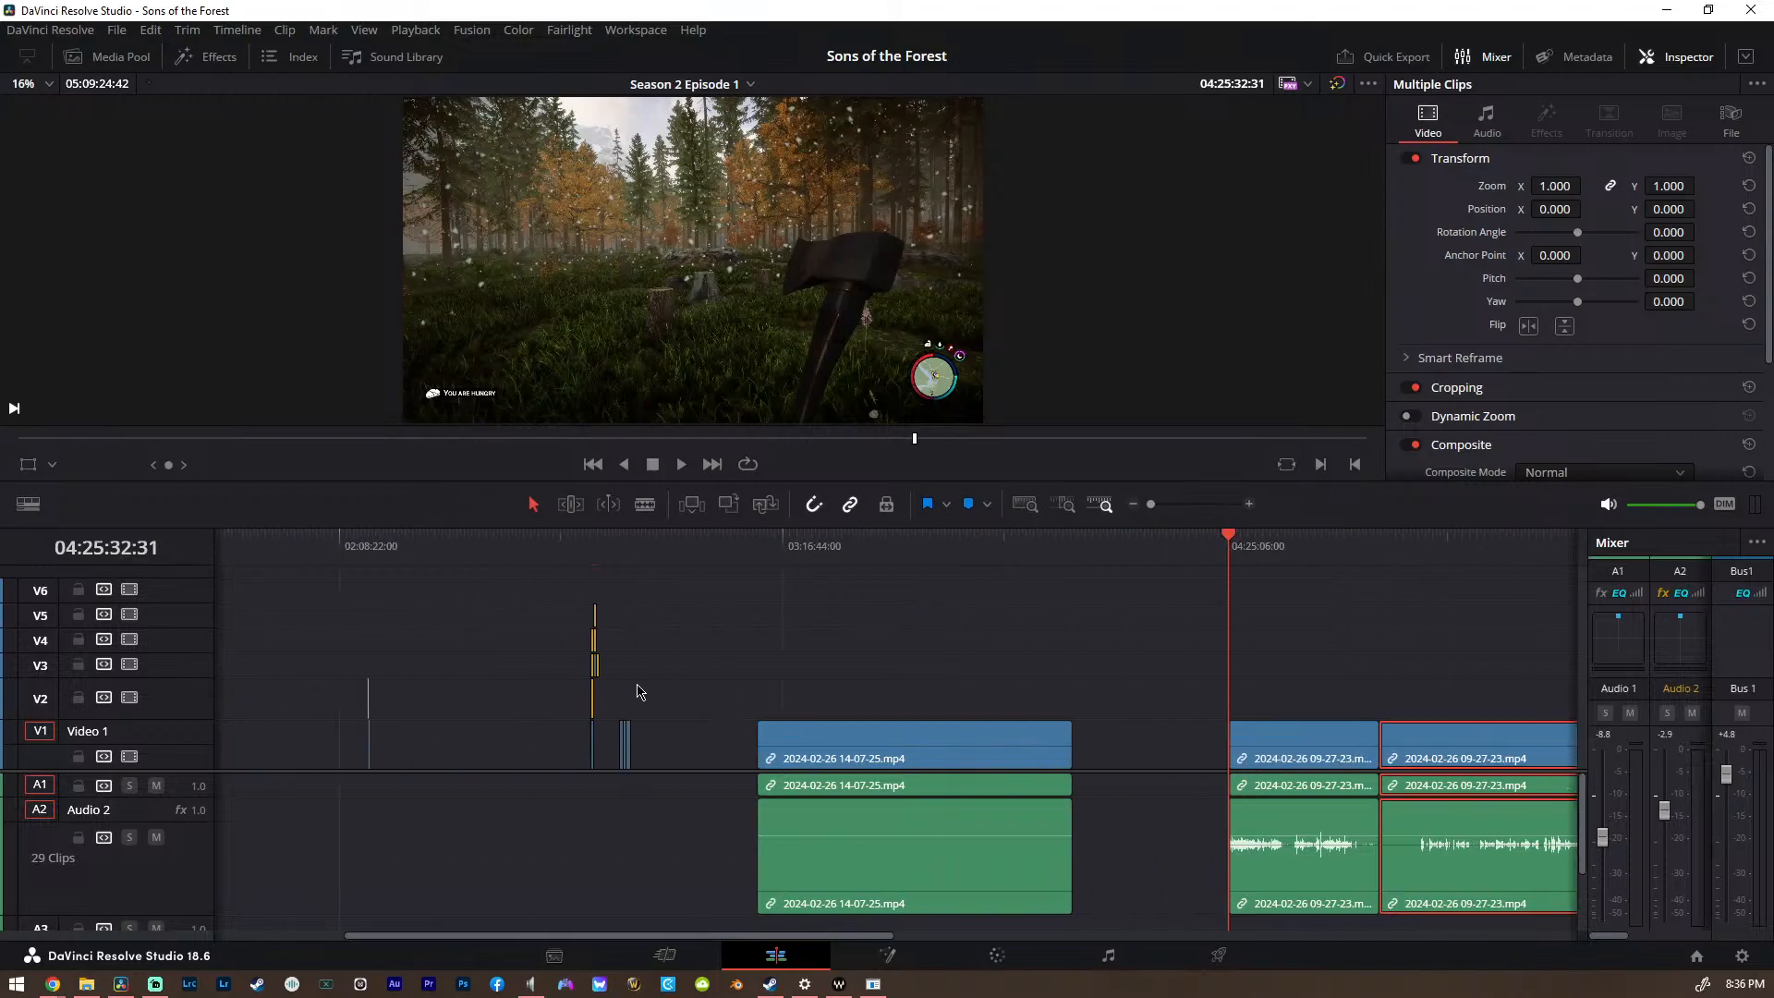
{"action": "left_click", "coordinate": [911, 551]}
{"action": "left_click", "coordinate": [1053, 552]}
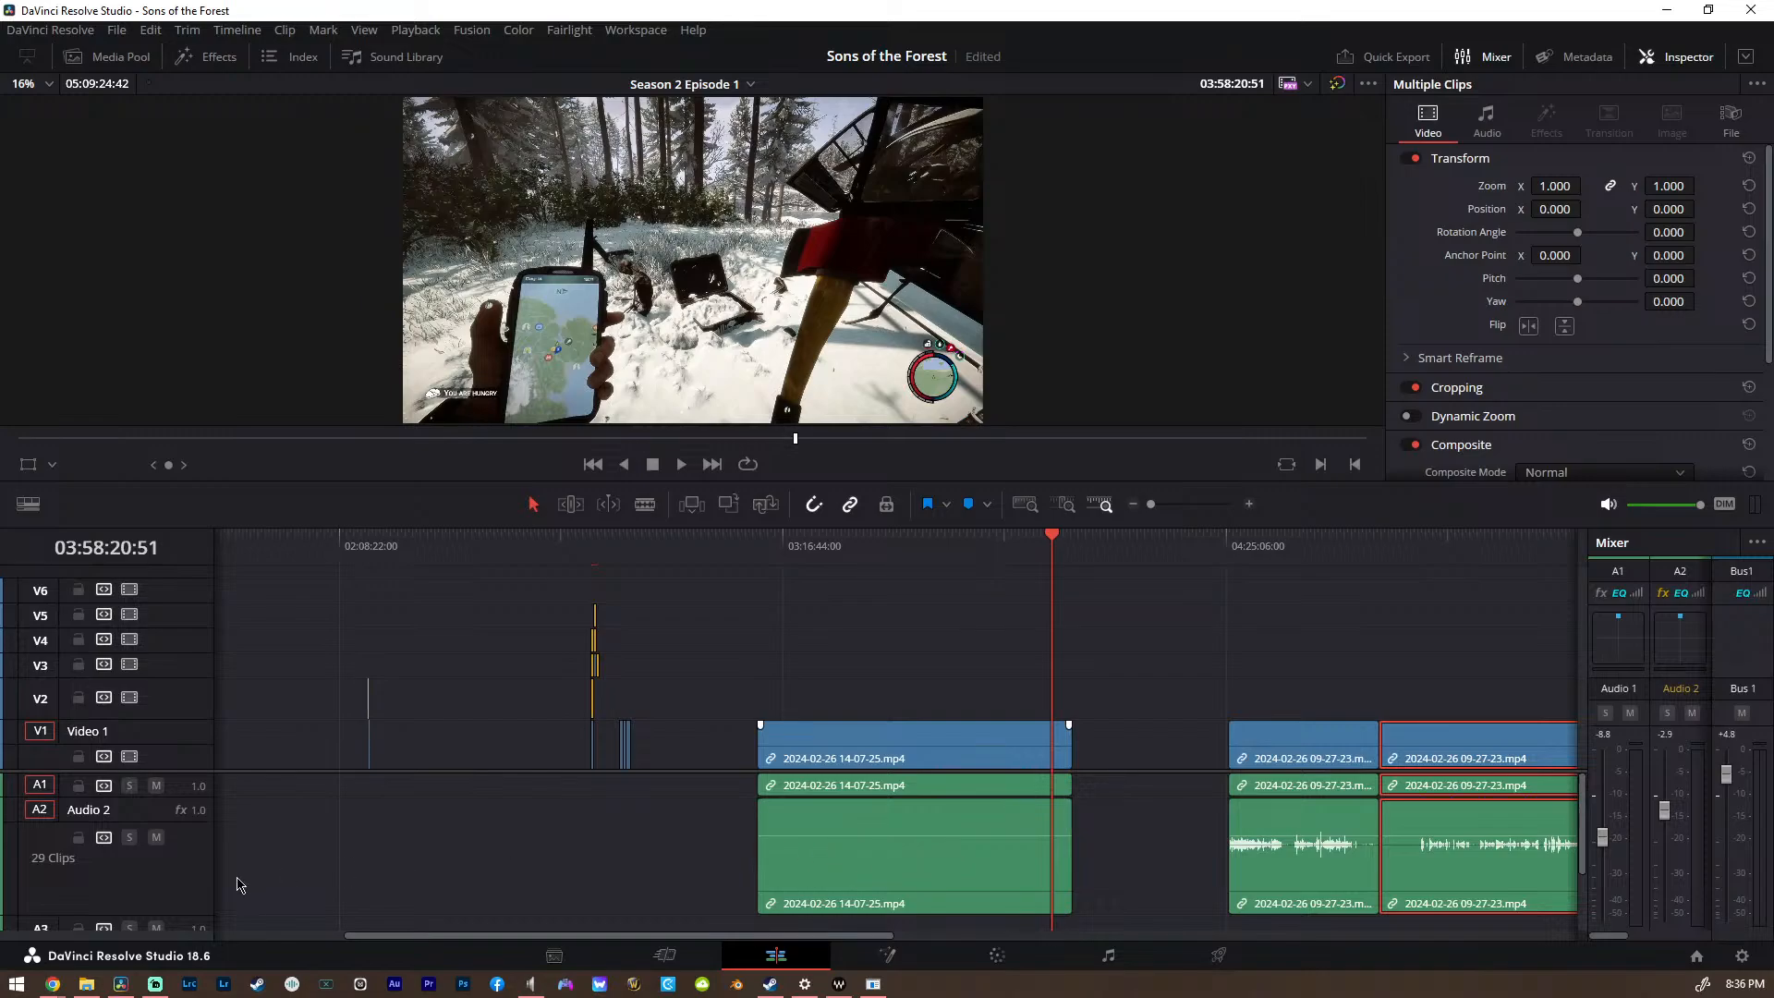
{"action": "scroll", "coordinate": [147, 857], "scroll_direction": "down", "scroll_amount": 5}
{"action": "scroll", "coordinate": [151, 843], "scroll_direction": "up", "scroll_amount": 4}
{"action": "scroll", "coordinate": [151, 840], "scroll_direction": "down", "scroll_amount": 1}
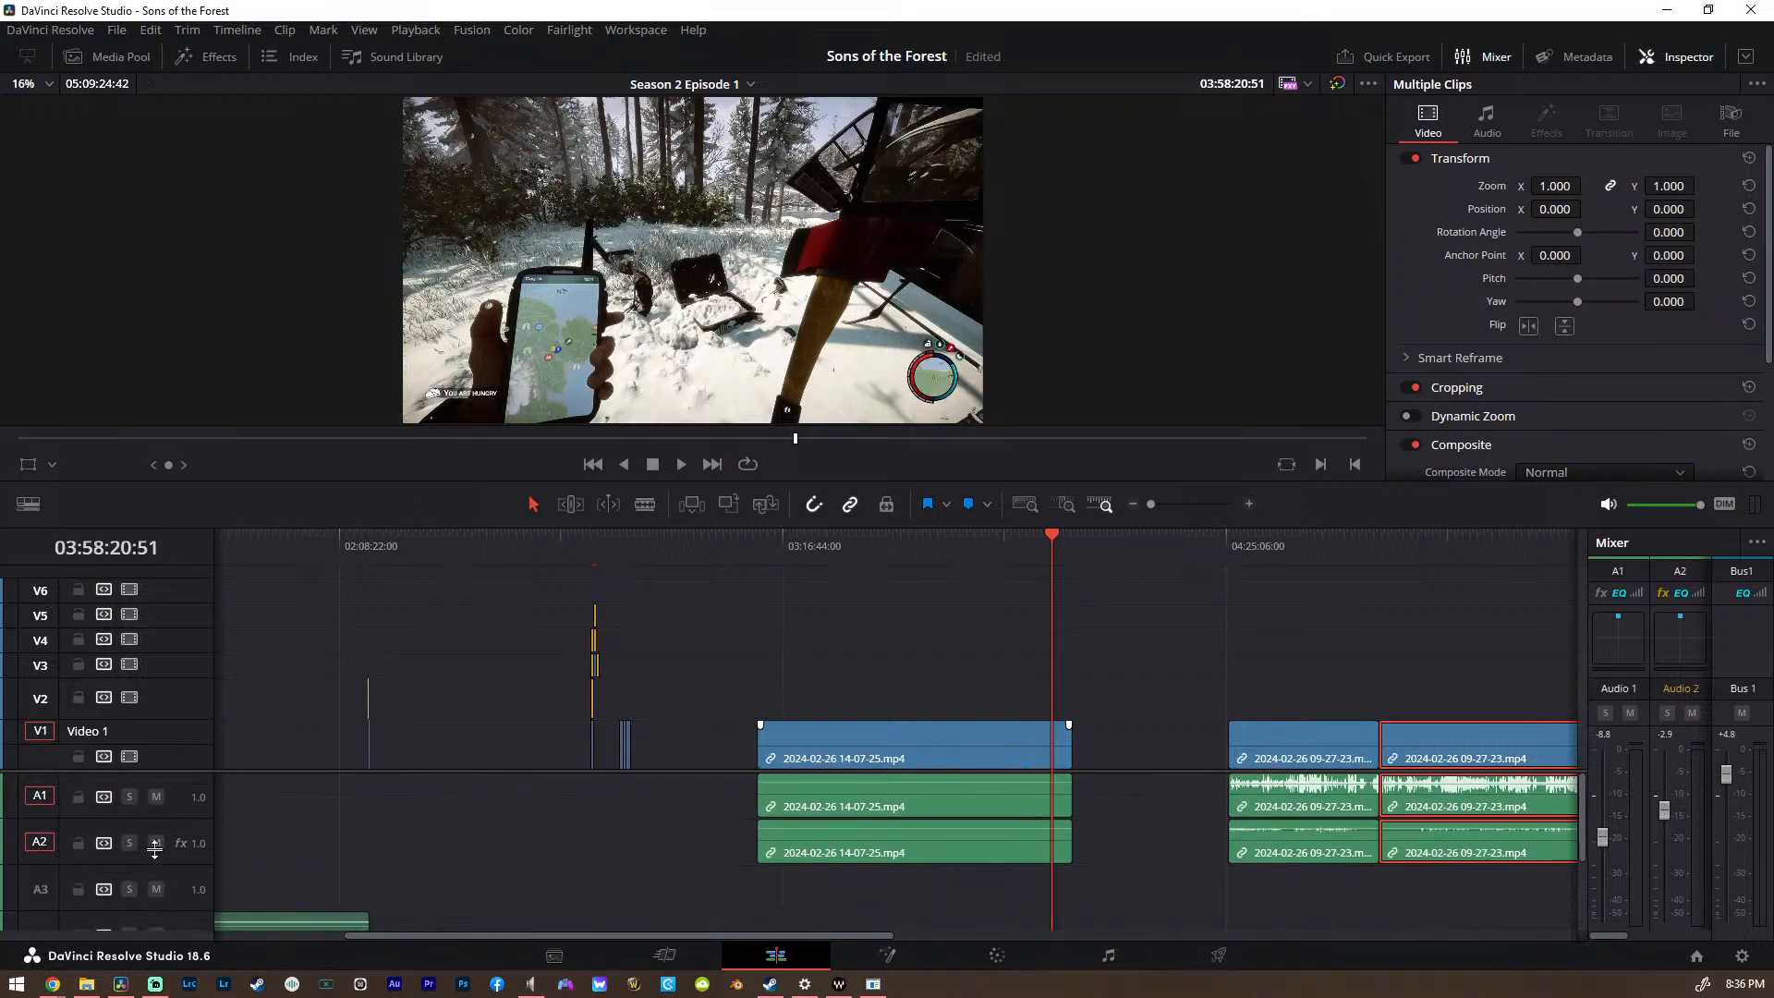
{"action": "left_click_drag", "start_coordinate": [179, 862], "coordinate": [189, 940]}
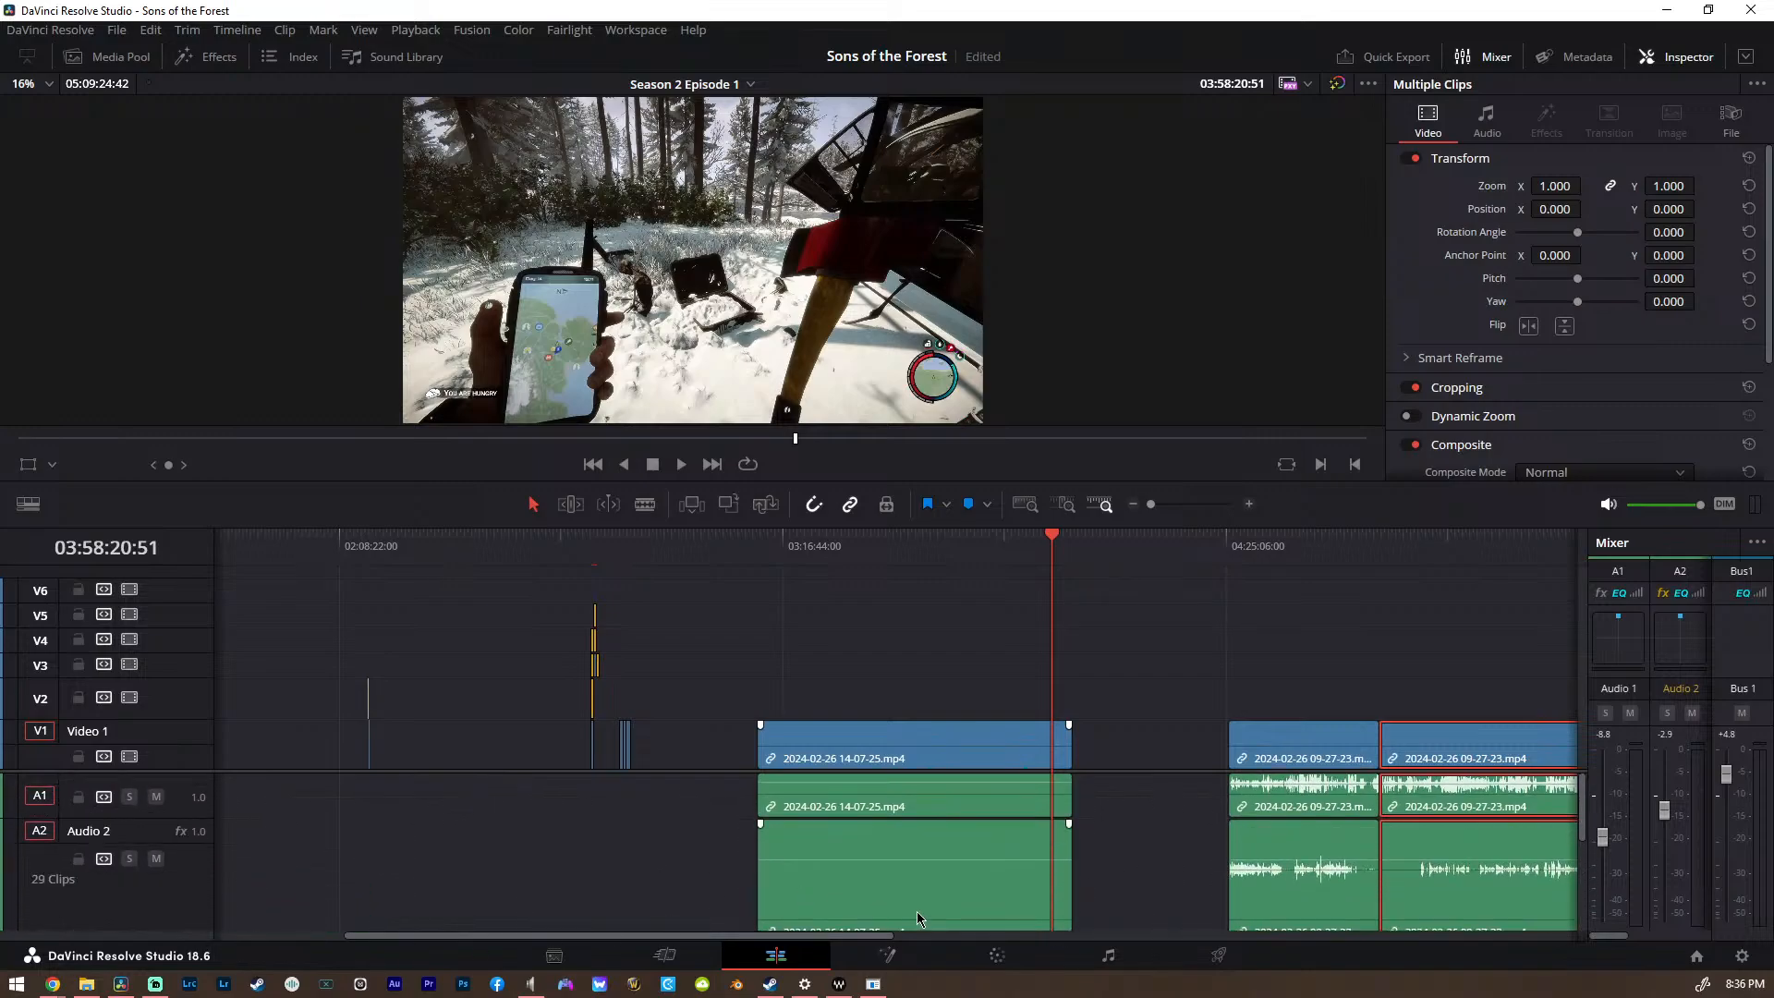
{"action": "left_click", "coordinate": [785, 540]}
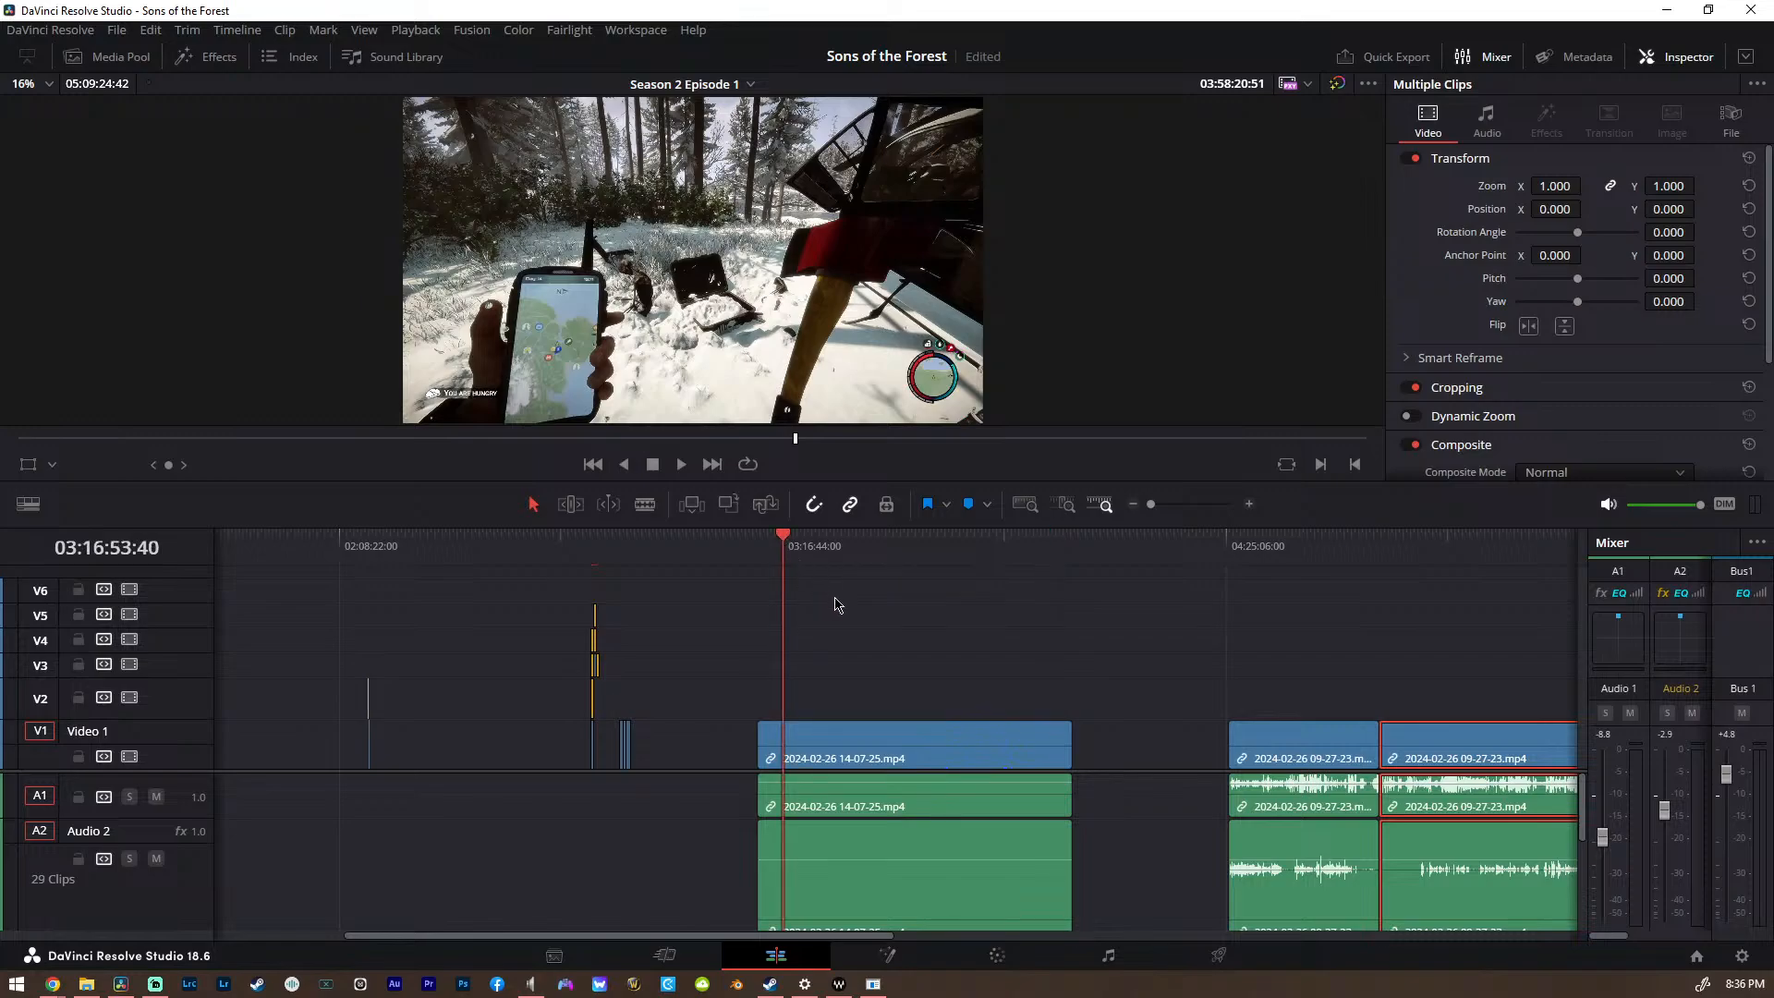
{"action": "key", "text": "space"}
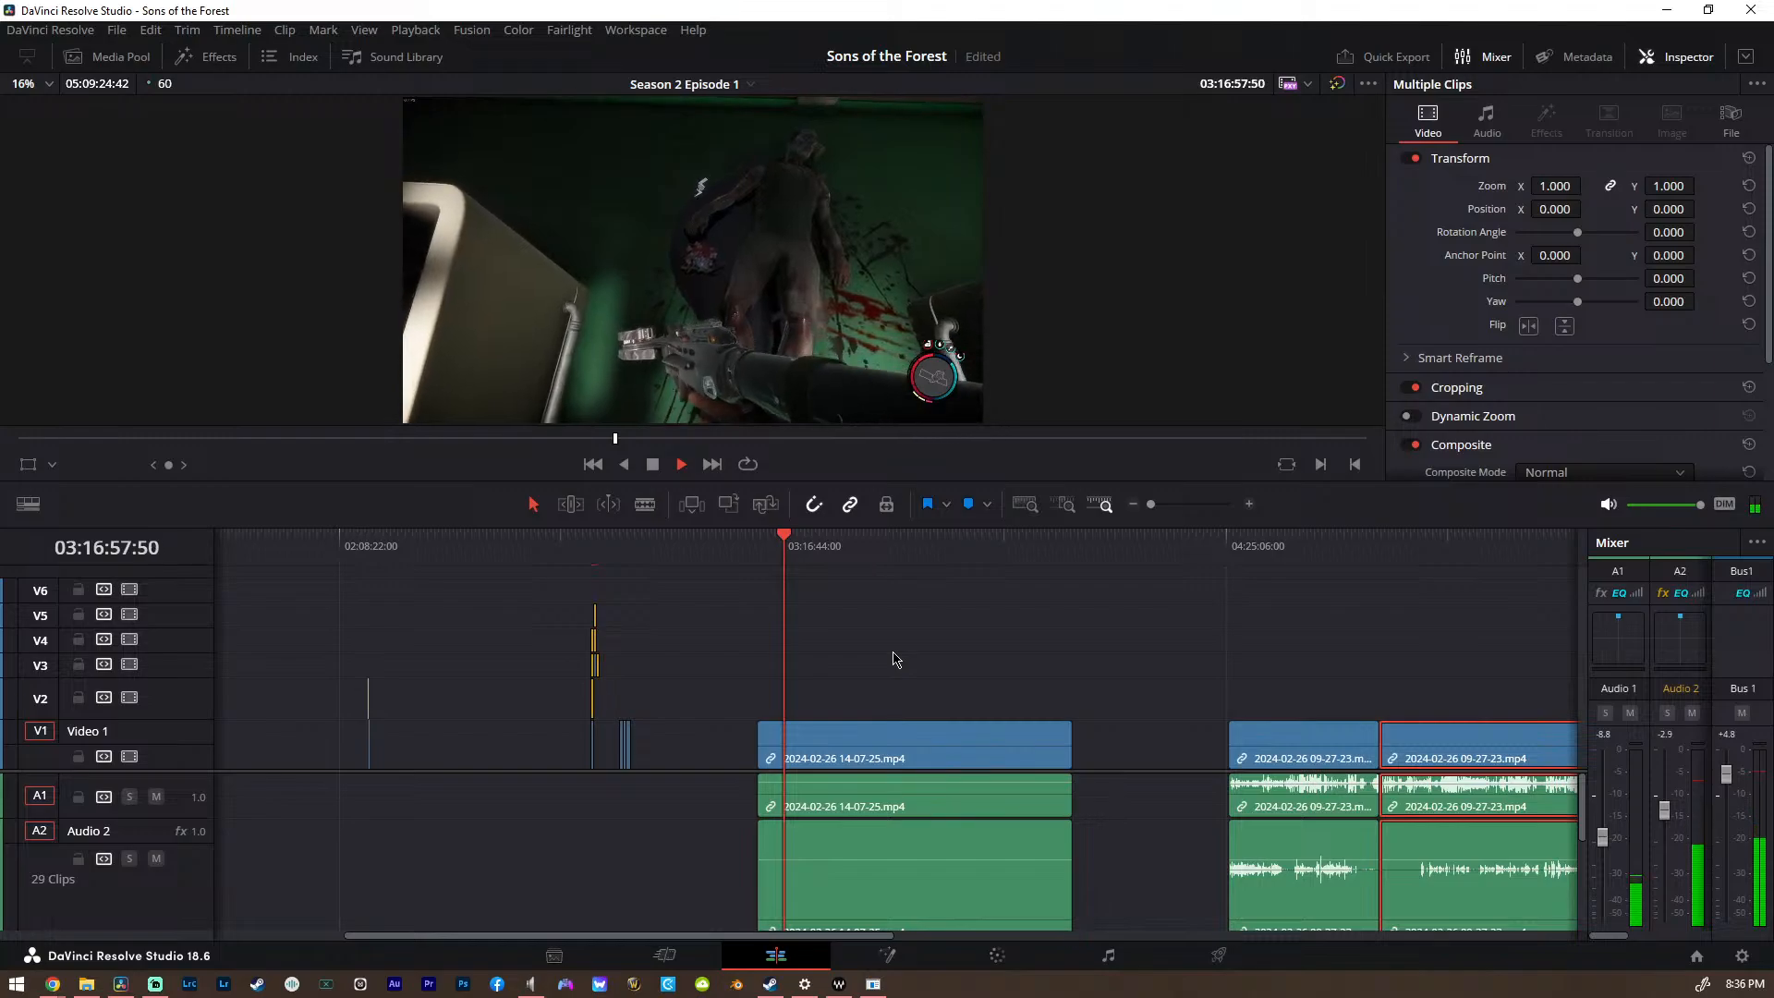
{"action": "key", "text": "space"}
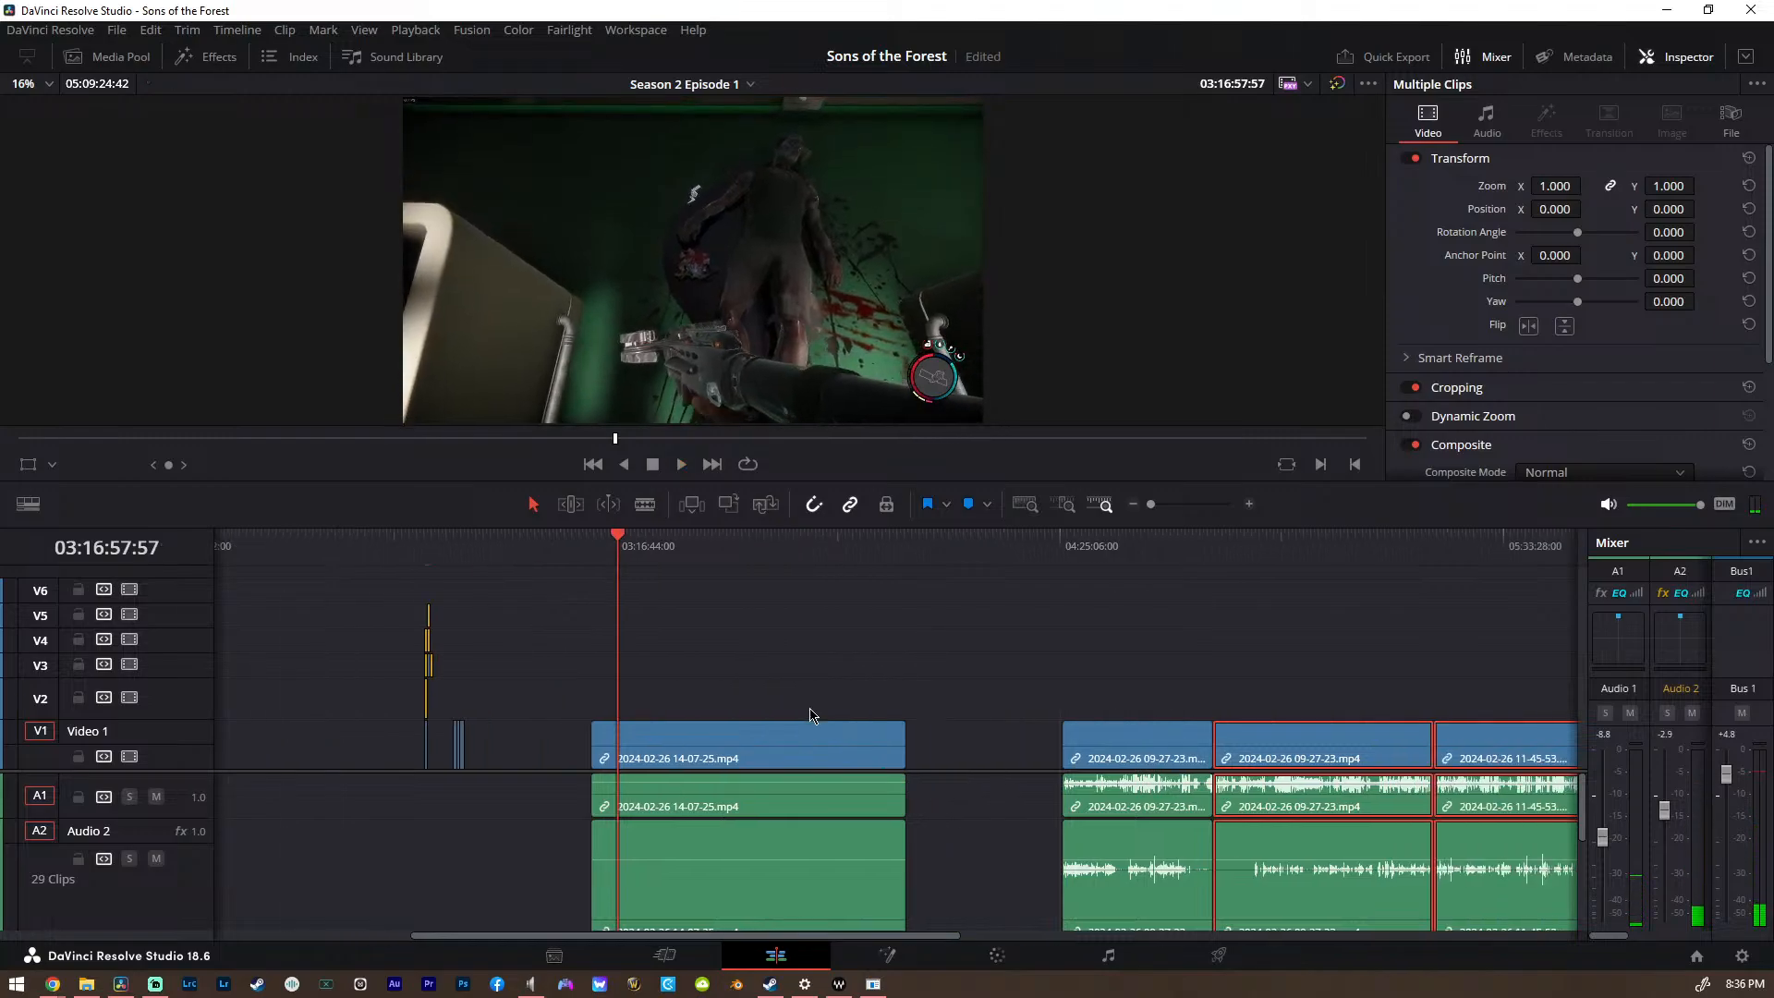
Shrink the audio tracks and examine the clip layout from the start of the timeline to the last joined clip
{"action": "scroll", "coordinate": [811, 715], "scroll_direction": "right", "scroll_amount": 6}
{"action": "scroll", "coordinate": [811, 714], "scroll_direction": "left", "scroll_amount": 5}
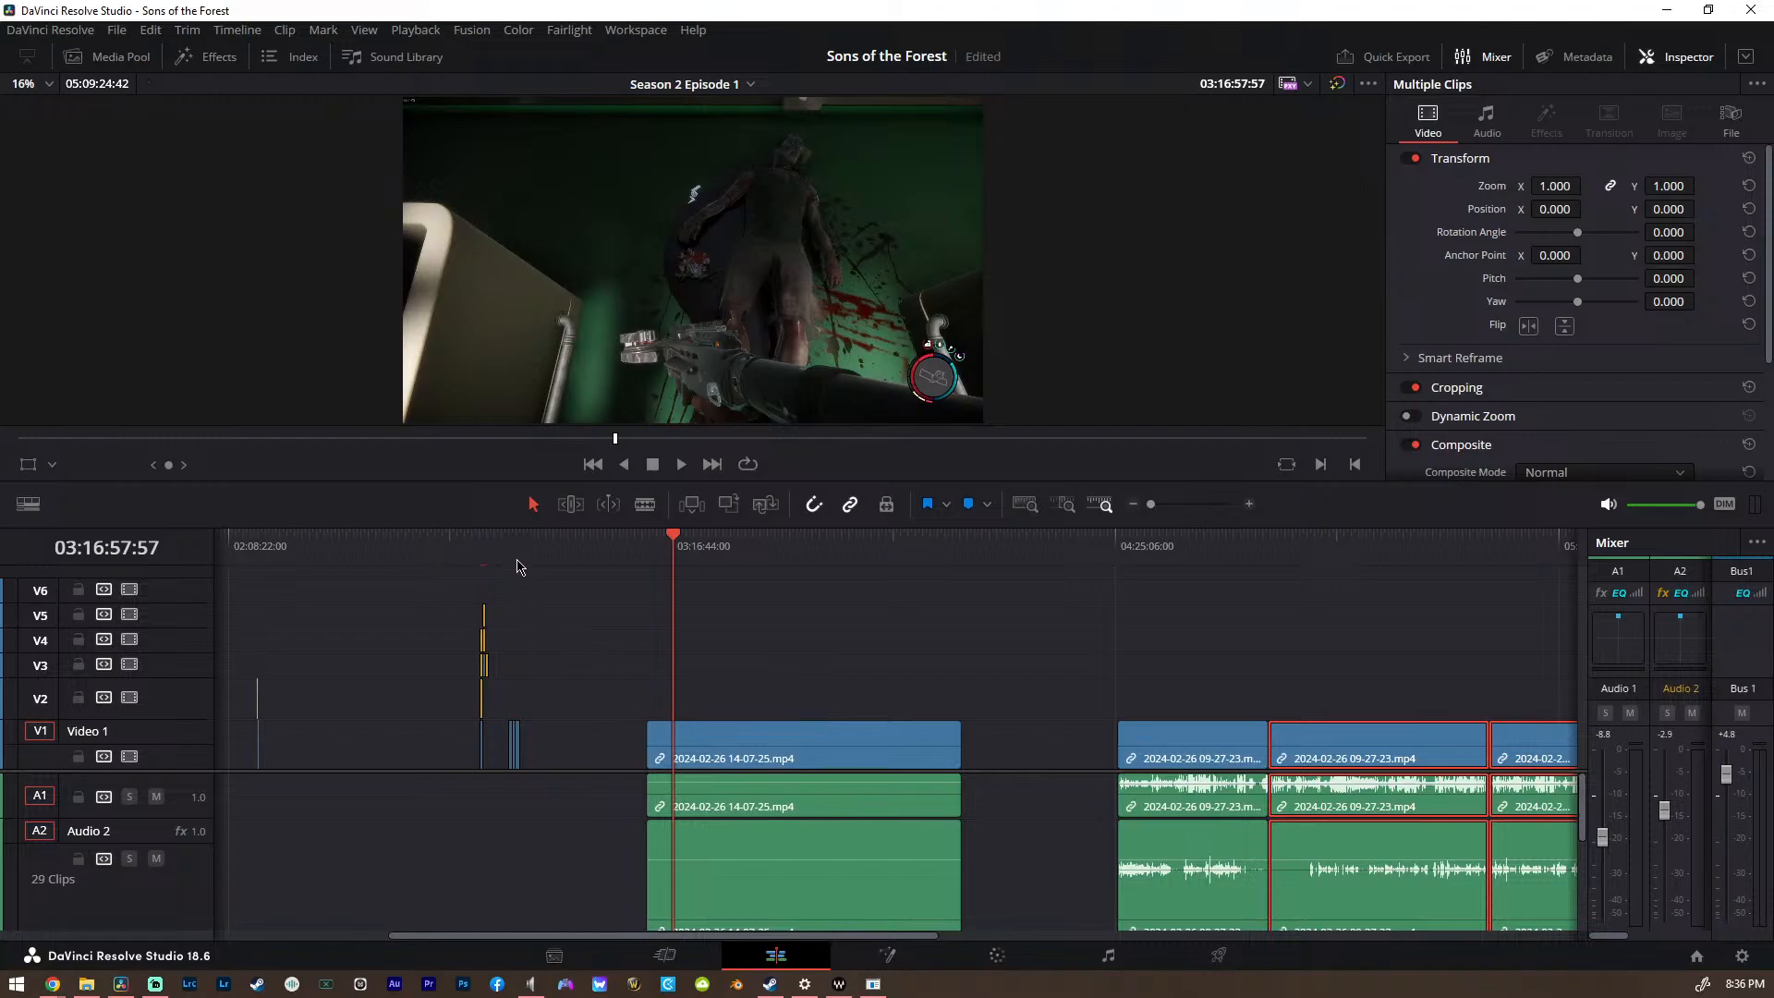
{"action": "scroll", "coordinate": [894, 667], "scroll_direction": "left", "scroll_amount": 2}
{"action": "scroll", "coordinate": [176, 814], "scroll_direction": "down", "scroll_amount": 5}
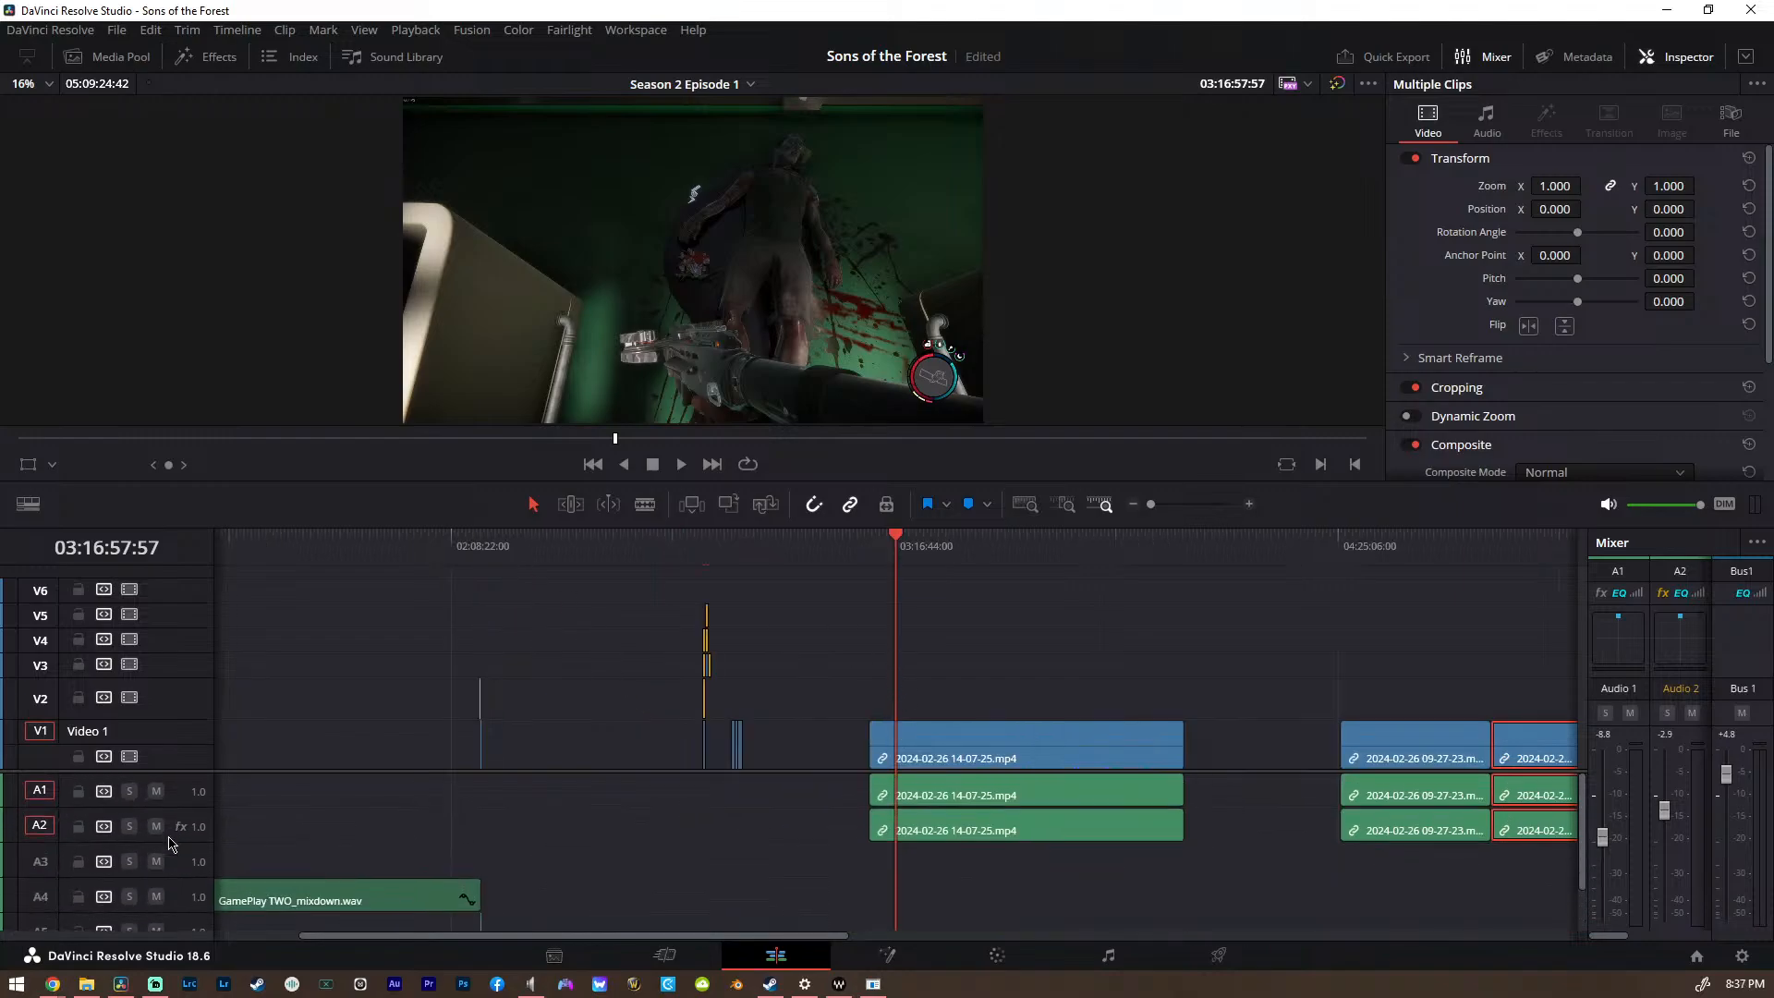
{"action": "scroll", "coordinate": [730, 816], "scroll_direction": "right", "scroll_amount": 4}
{"action": "scroll", "coordinate": [792, 761], "scroll_direction": "left", "scroll_amount": 6}
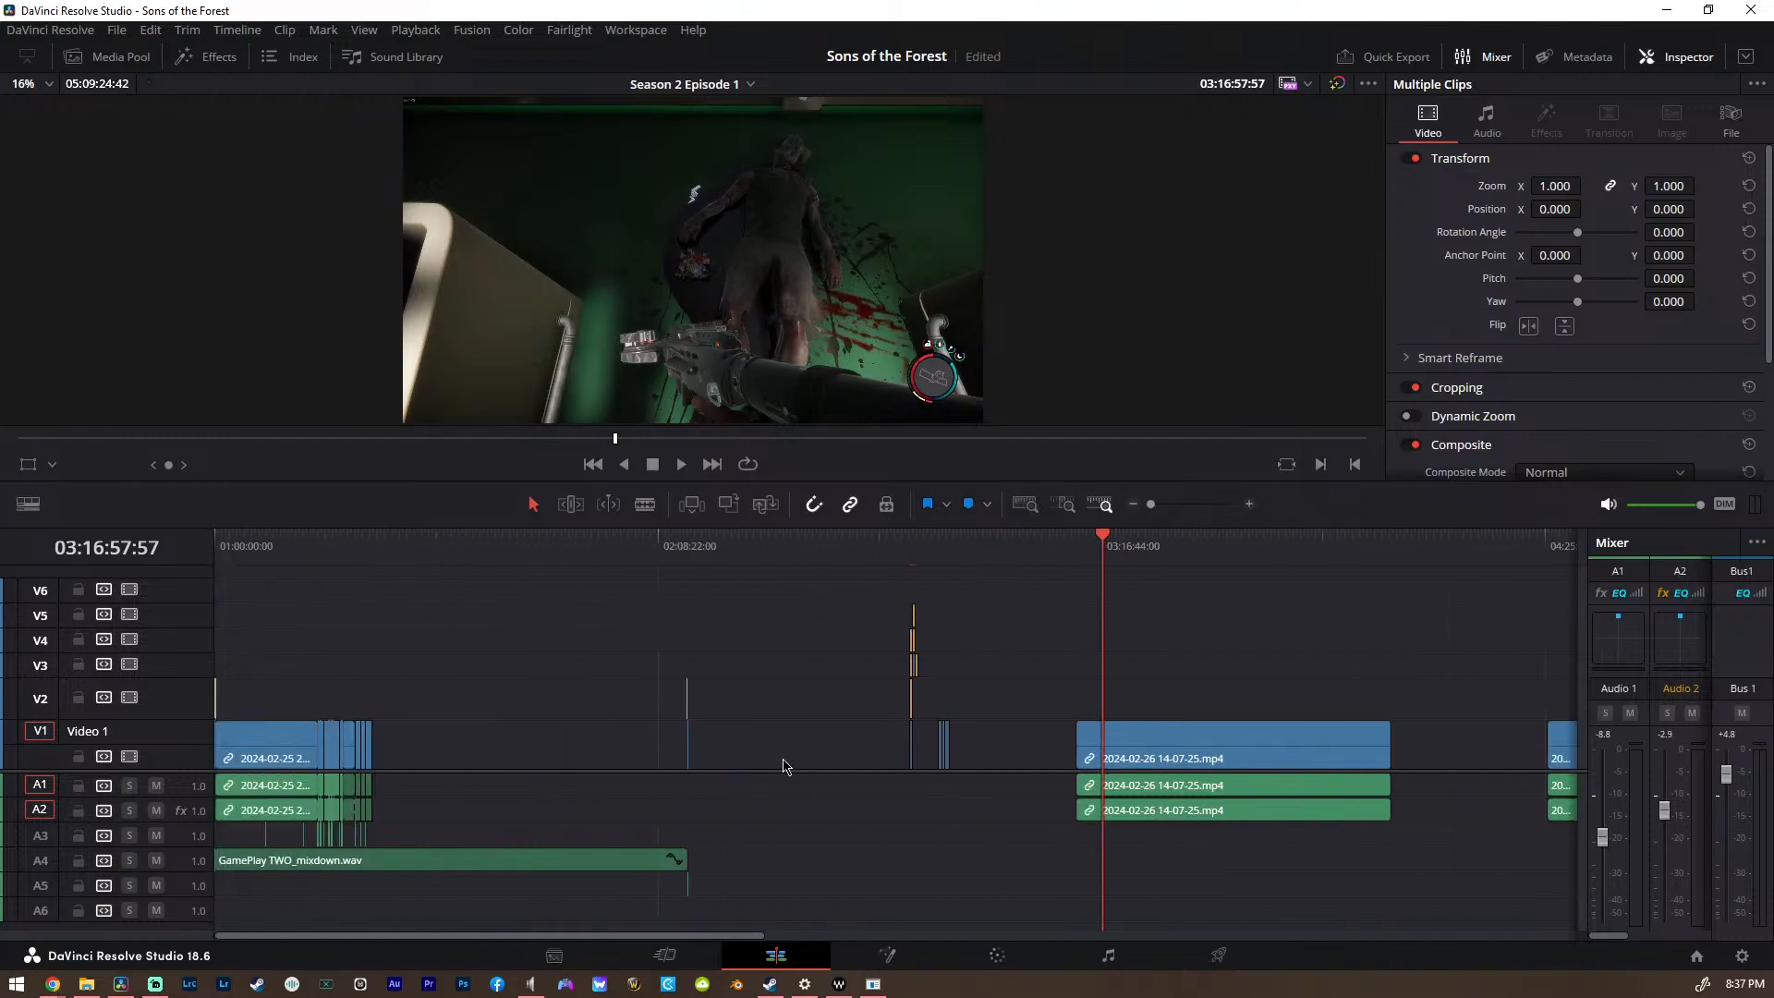
{"action": "scroll", "coordinate": [894, 658], "scroll_direction": "right", "scroll_amount": 5}
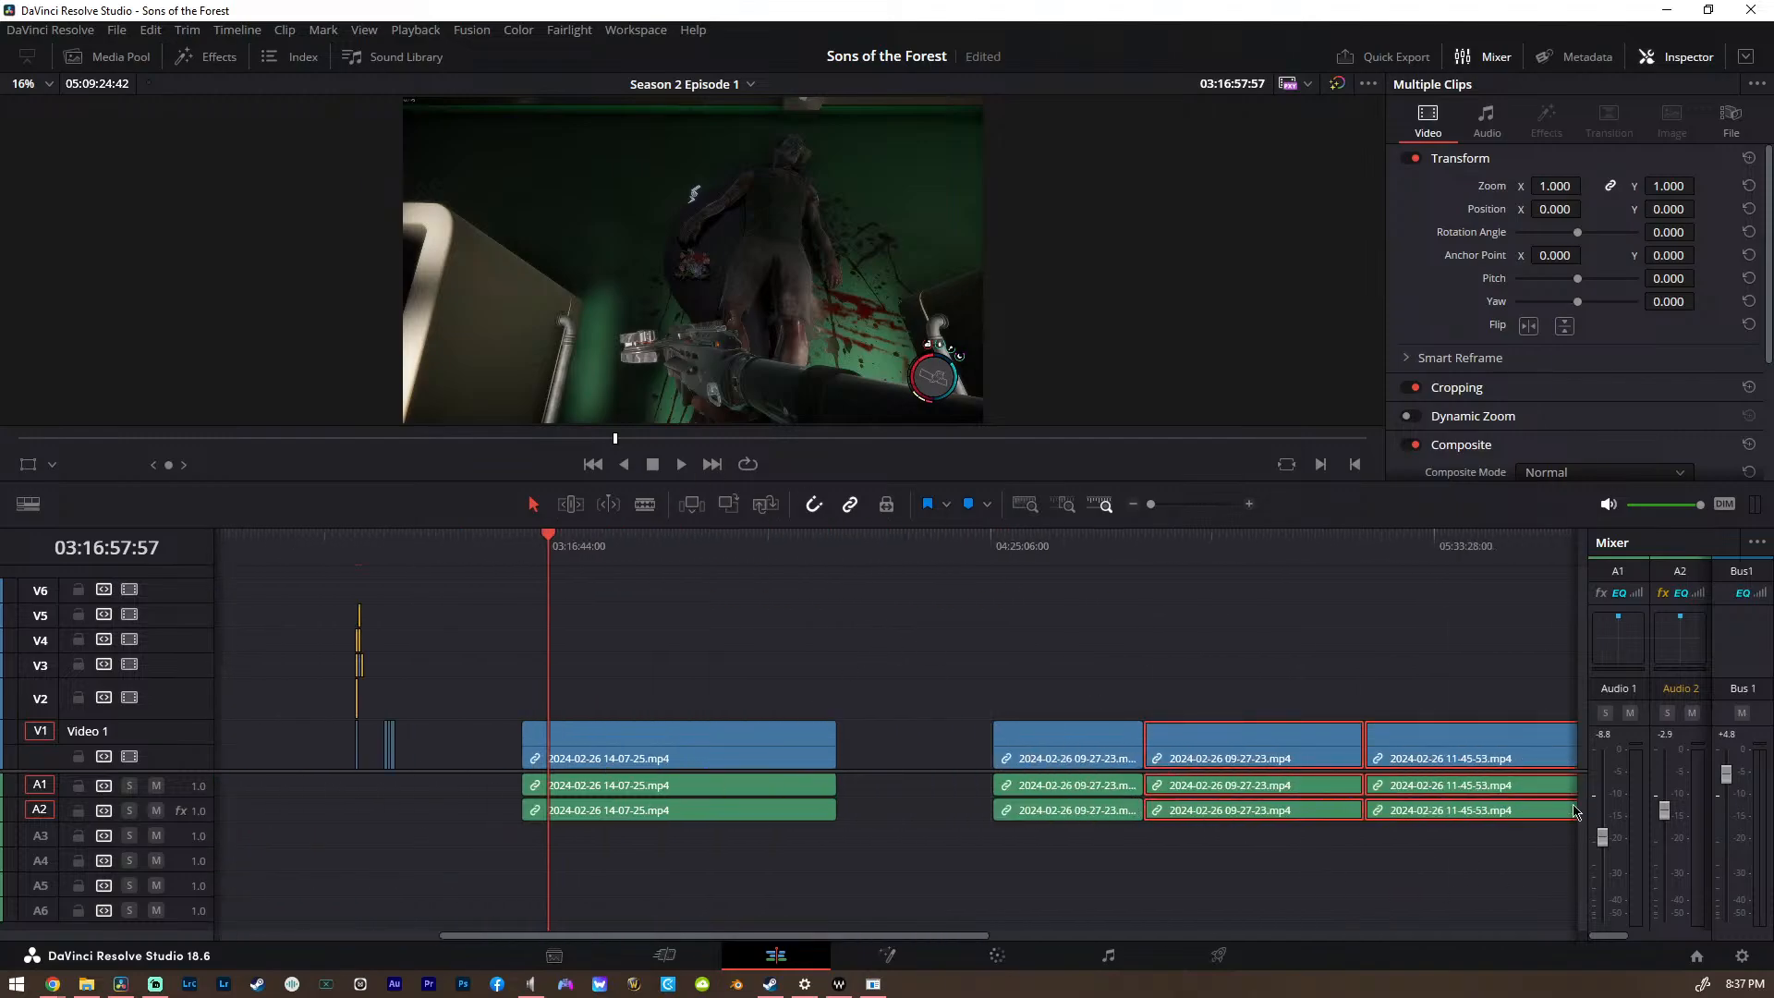
{"action": "scroll", "coordinate": [859, 732], "scroll_direction": "right", "scroll_amount": 1}
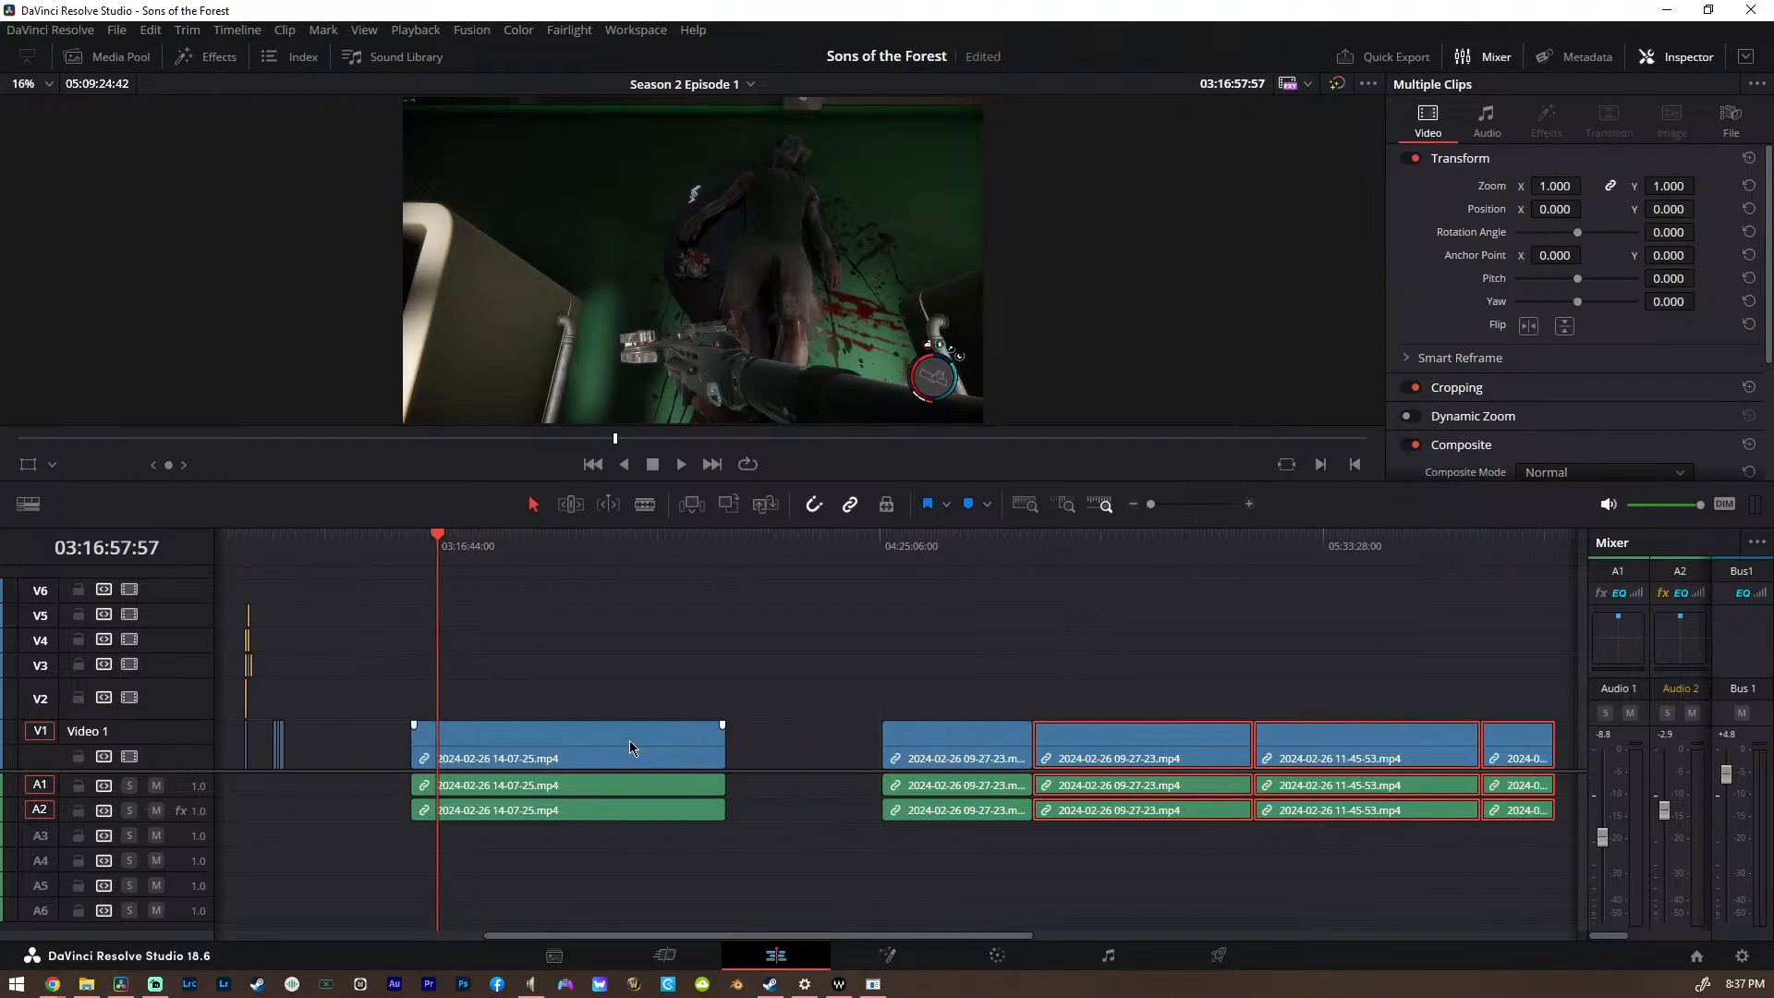
{"action": "scroll", "coordinate": [629, 739], "scroll_direction": "left", "scroll_amount": 4}
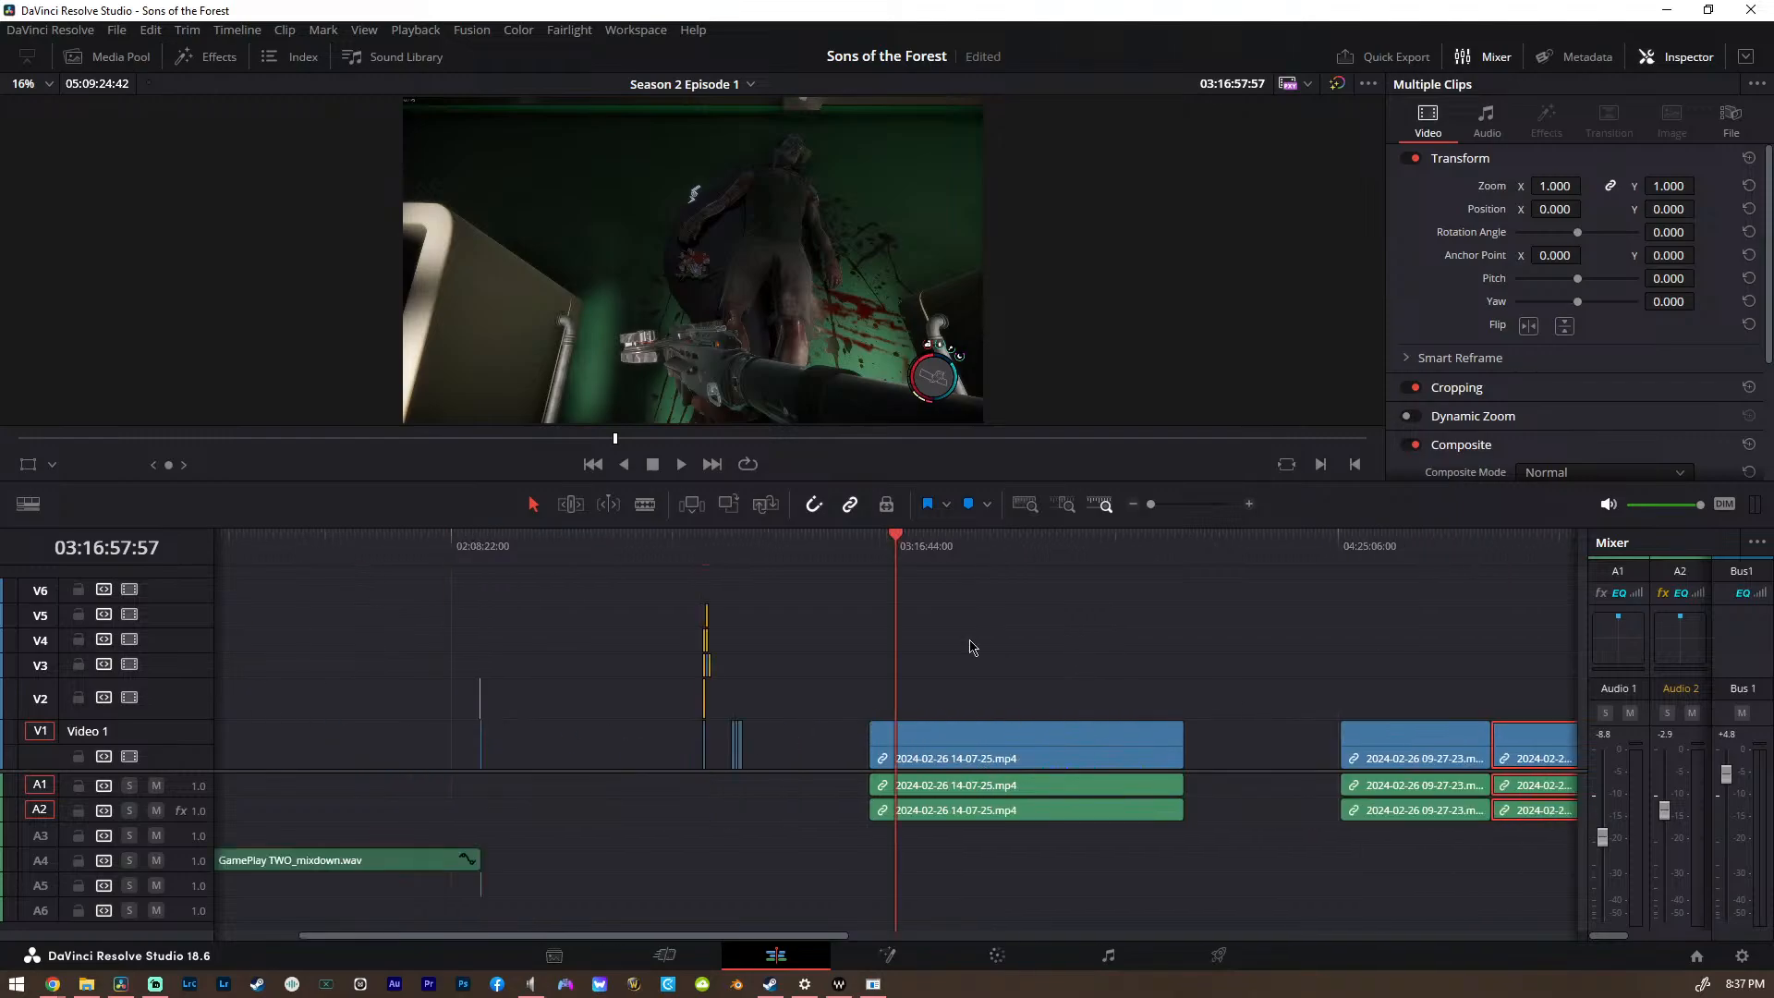
{"action": "left_click", "coordinate": [135, 59]}
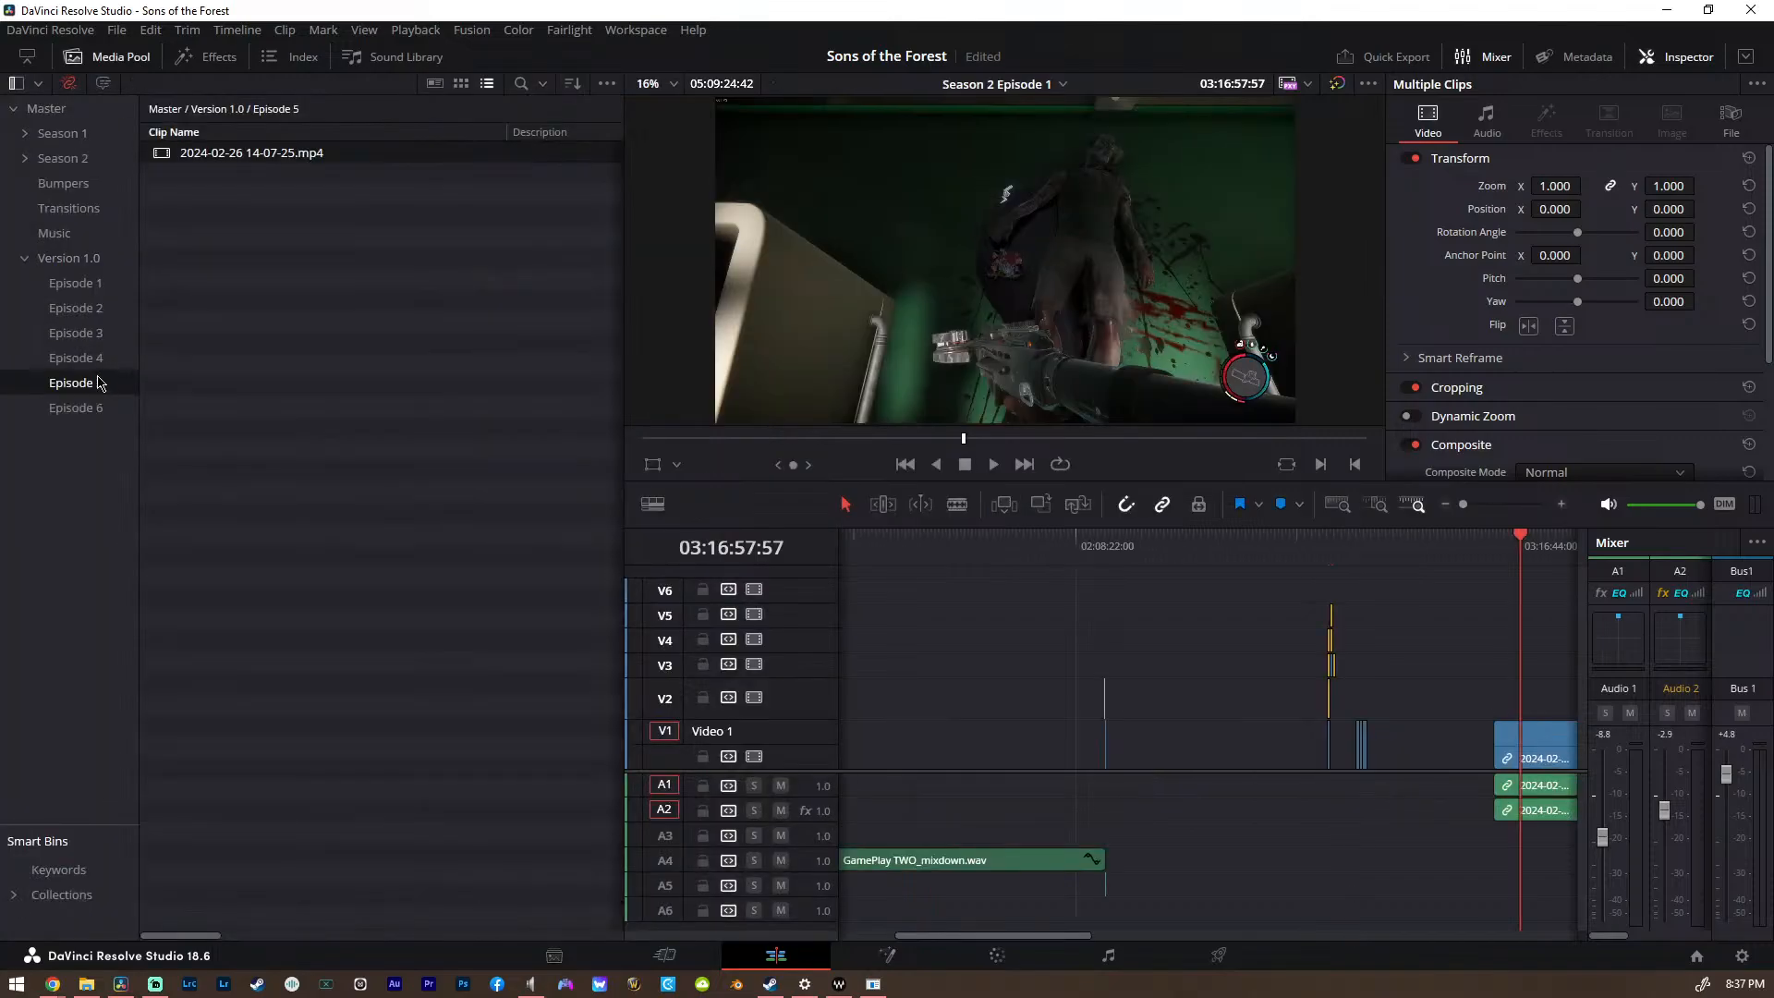
{"action": "left_click", "coordinate": [81, 413]}
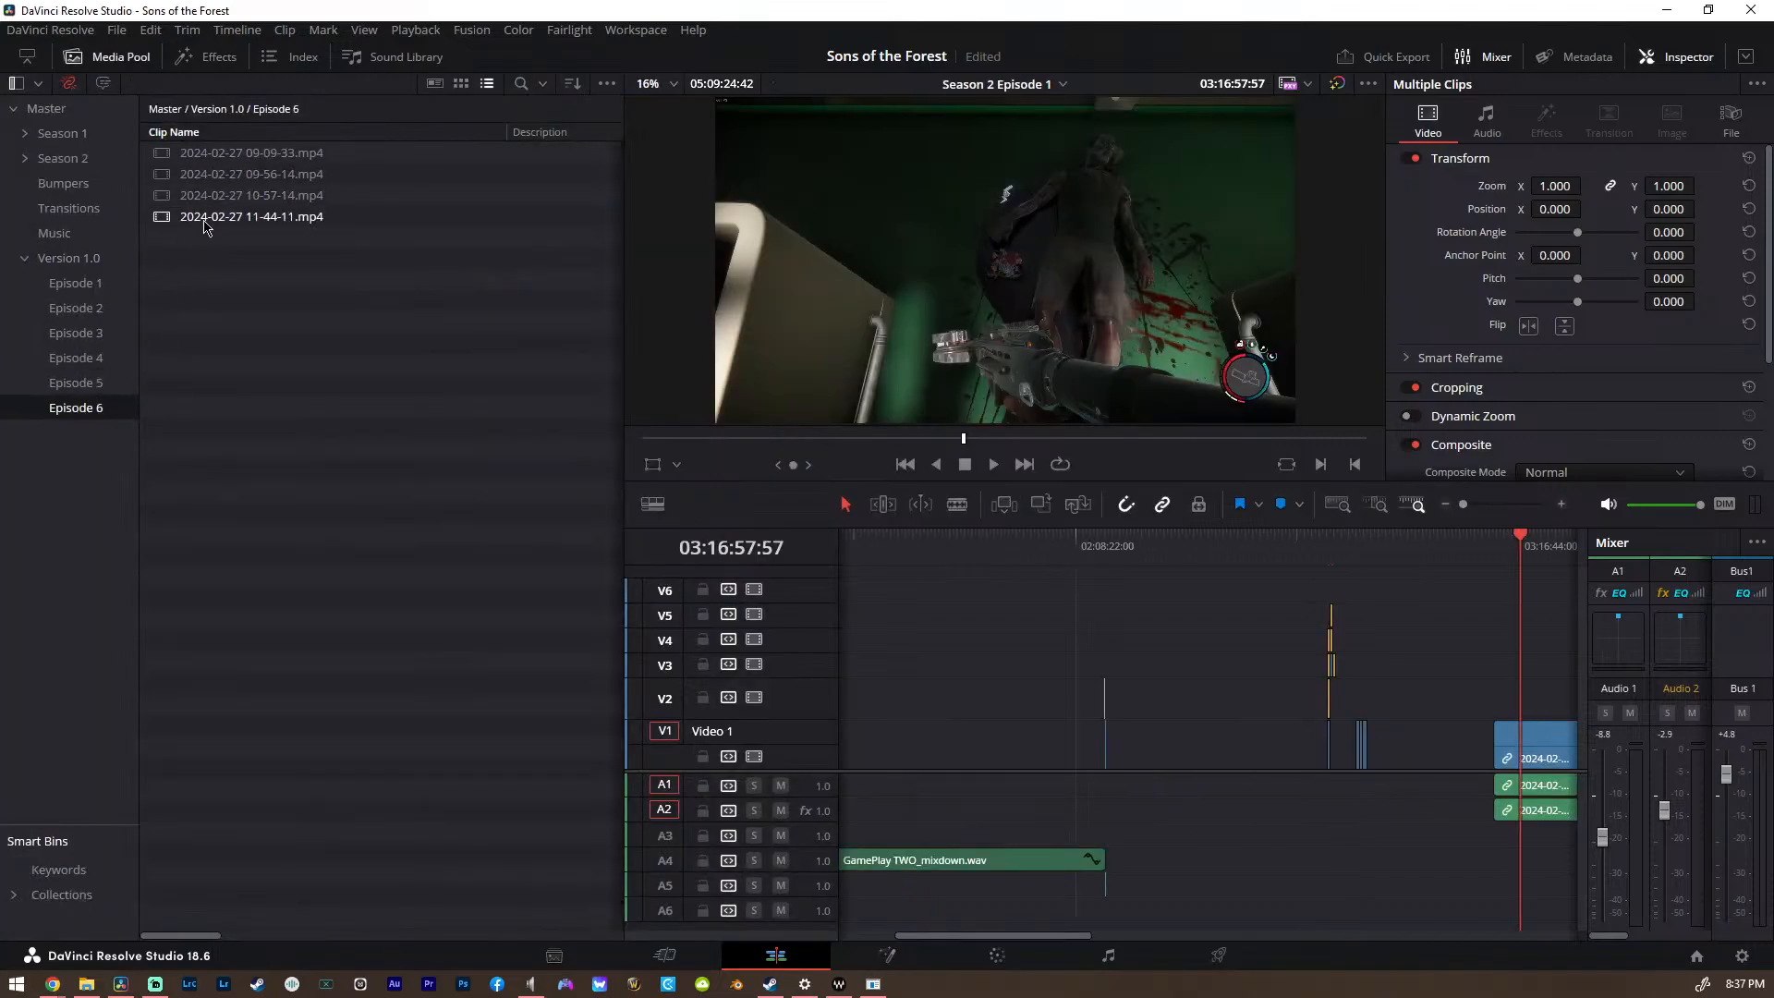
{"action": "double_click", "coordinate": [222, 152]}
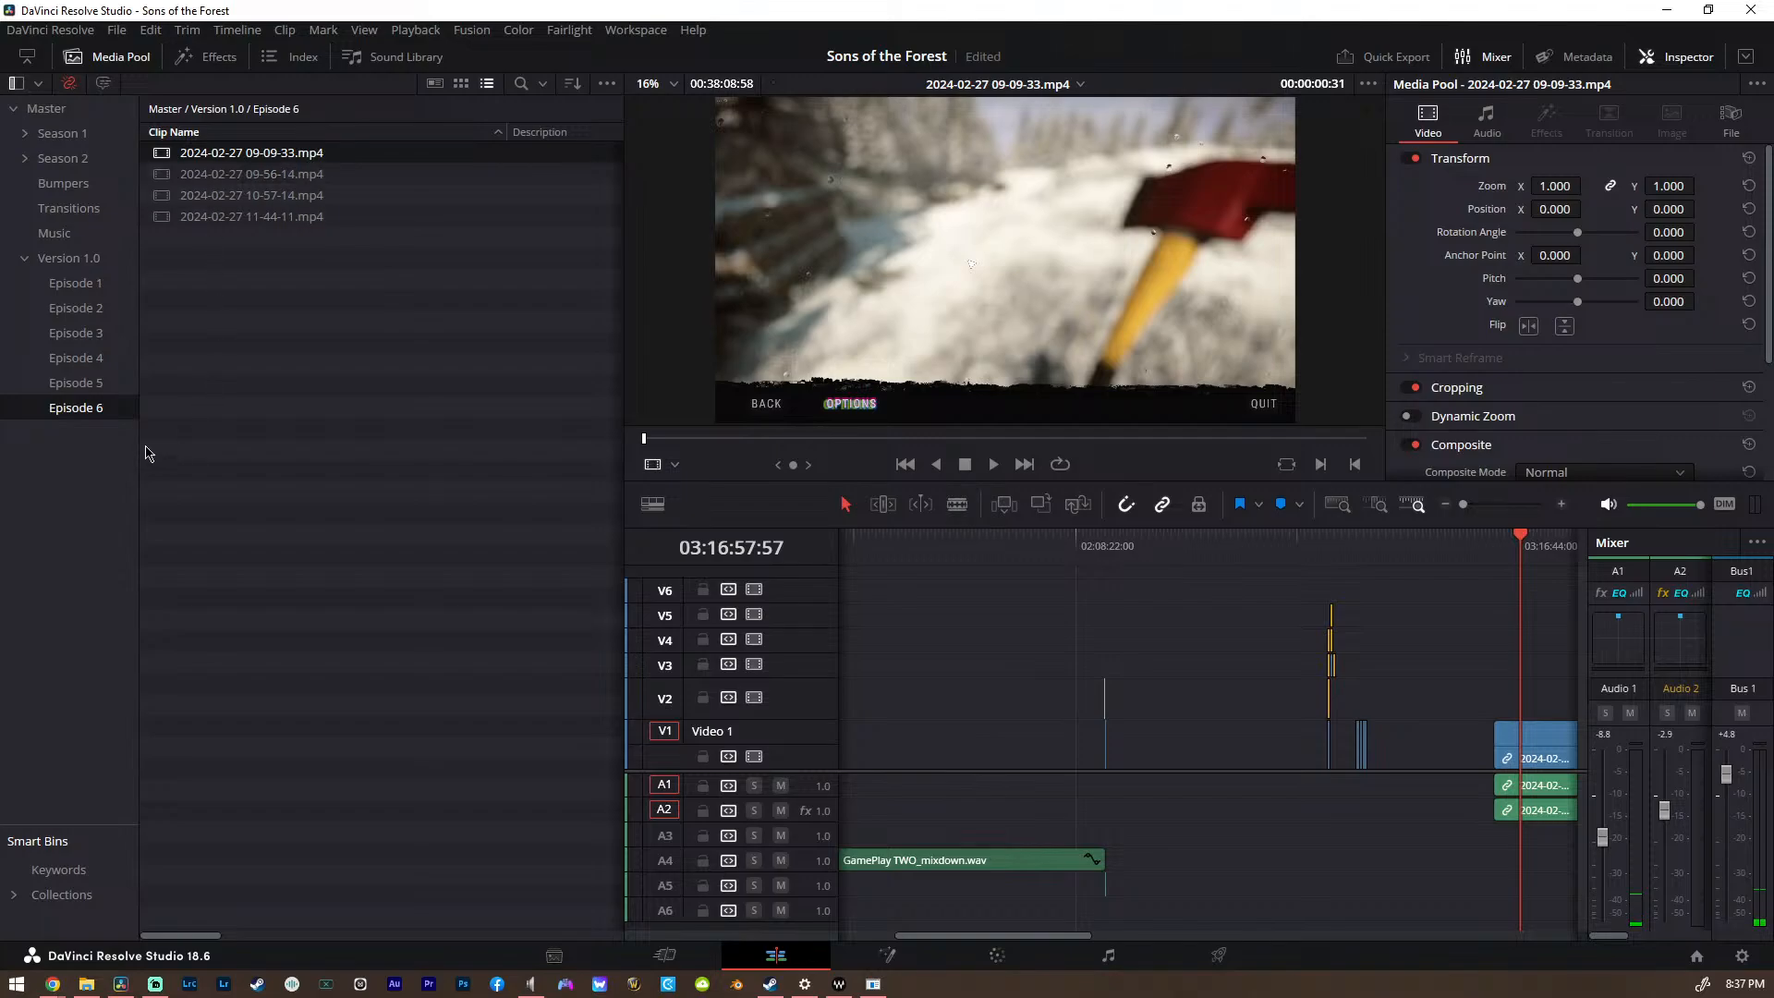
{"action": "scroll", "coordinate": [1243, 758], "scroll_direction": "right", "scroll_amount": 5}
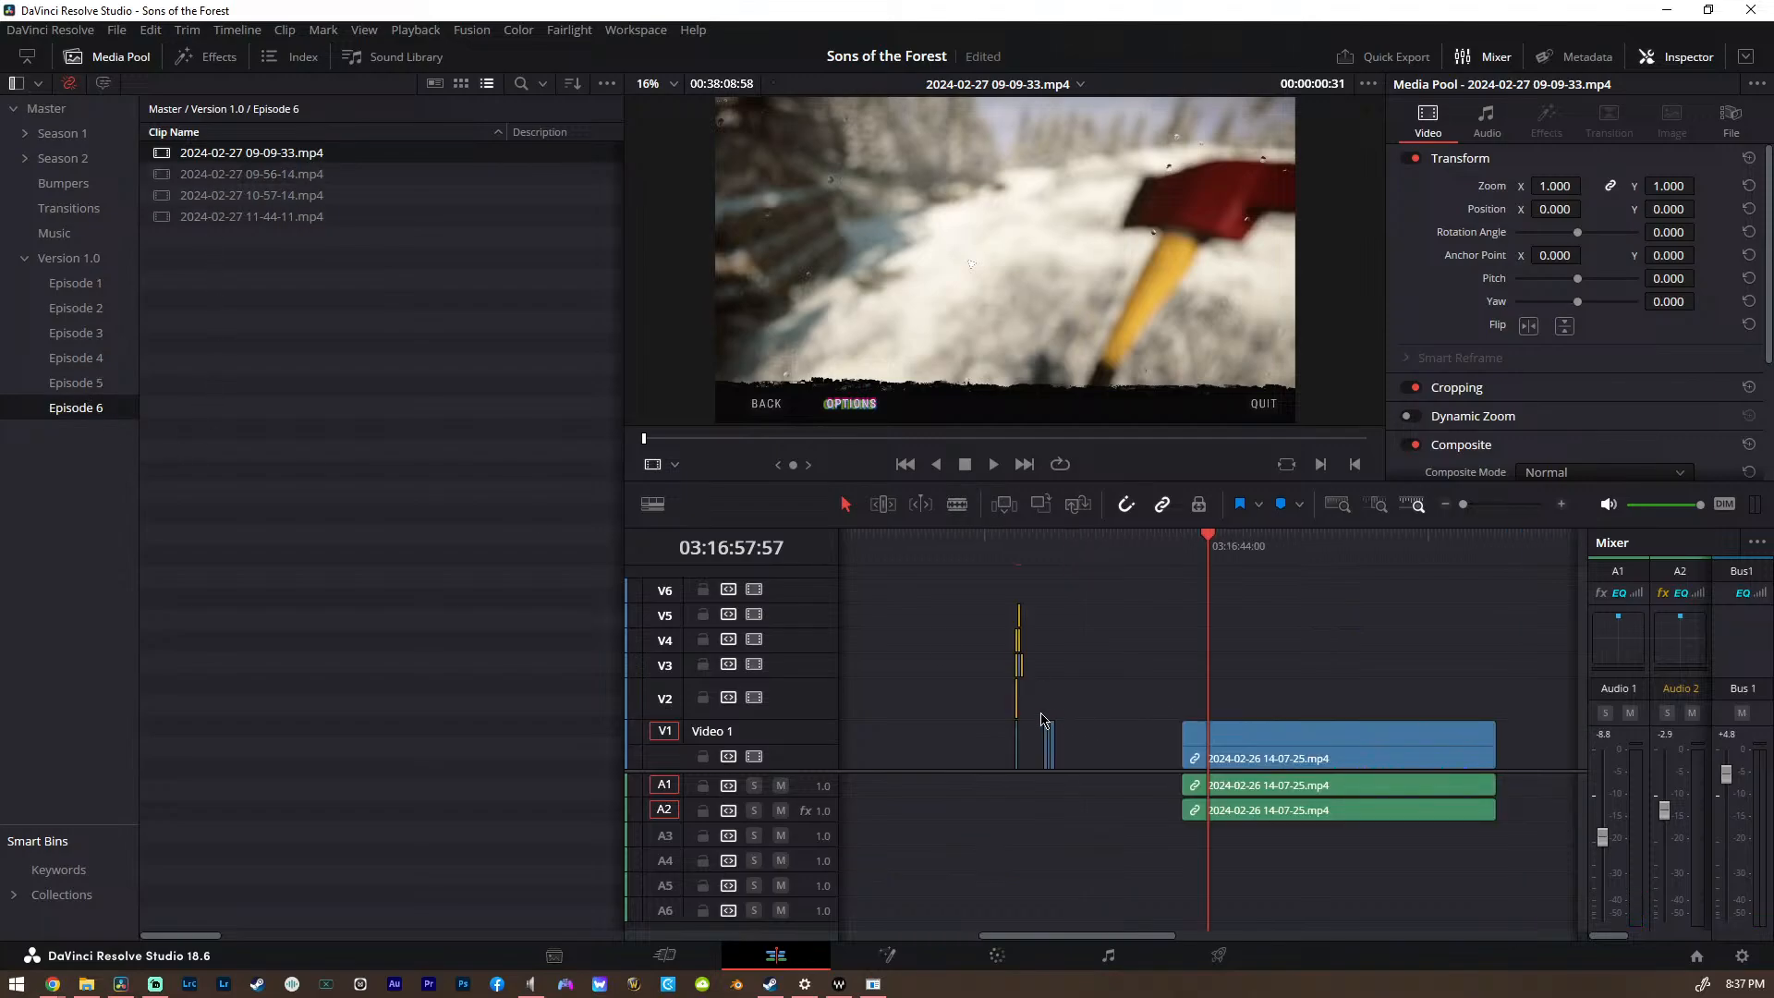
{"action": "scroll", "coordinate": [1042, 721], "scroll_direction": "left", "scroll_amount": 8}
{"action": "scroll", "coordinate": [1042, 721], "scroll_direction": "right", "scroll_amount": 8}
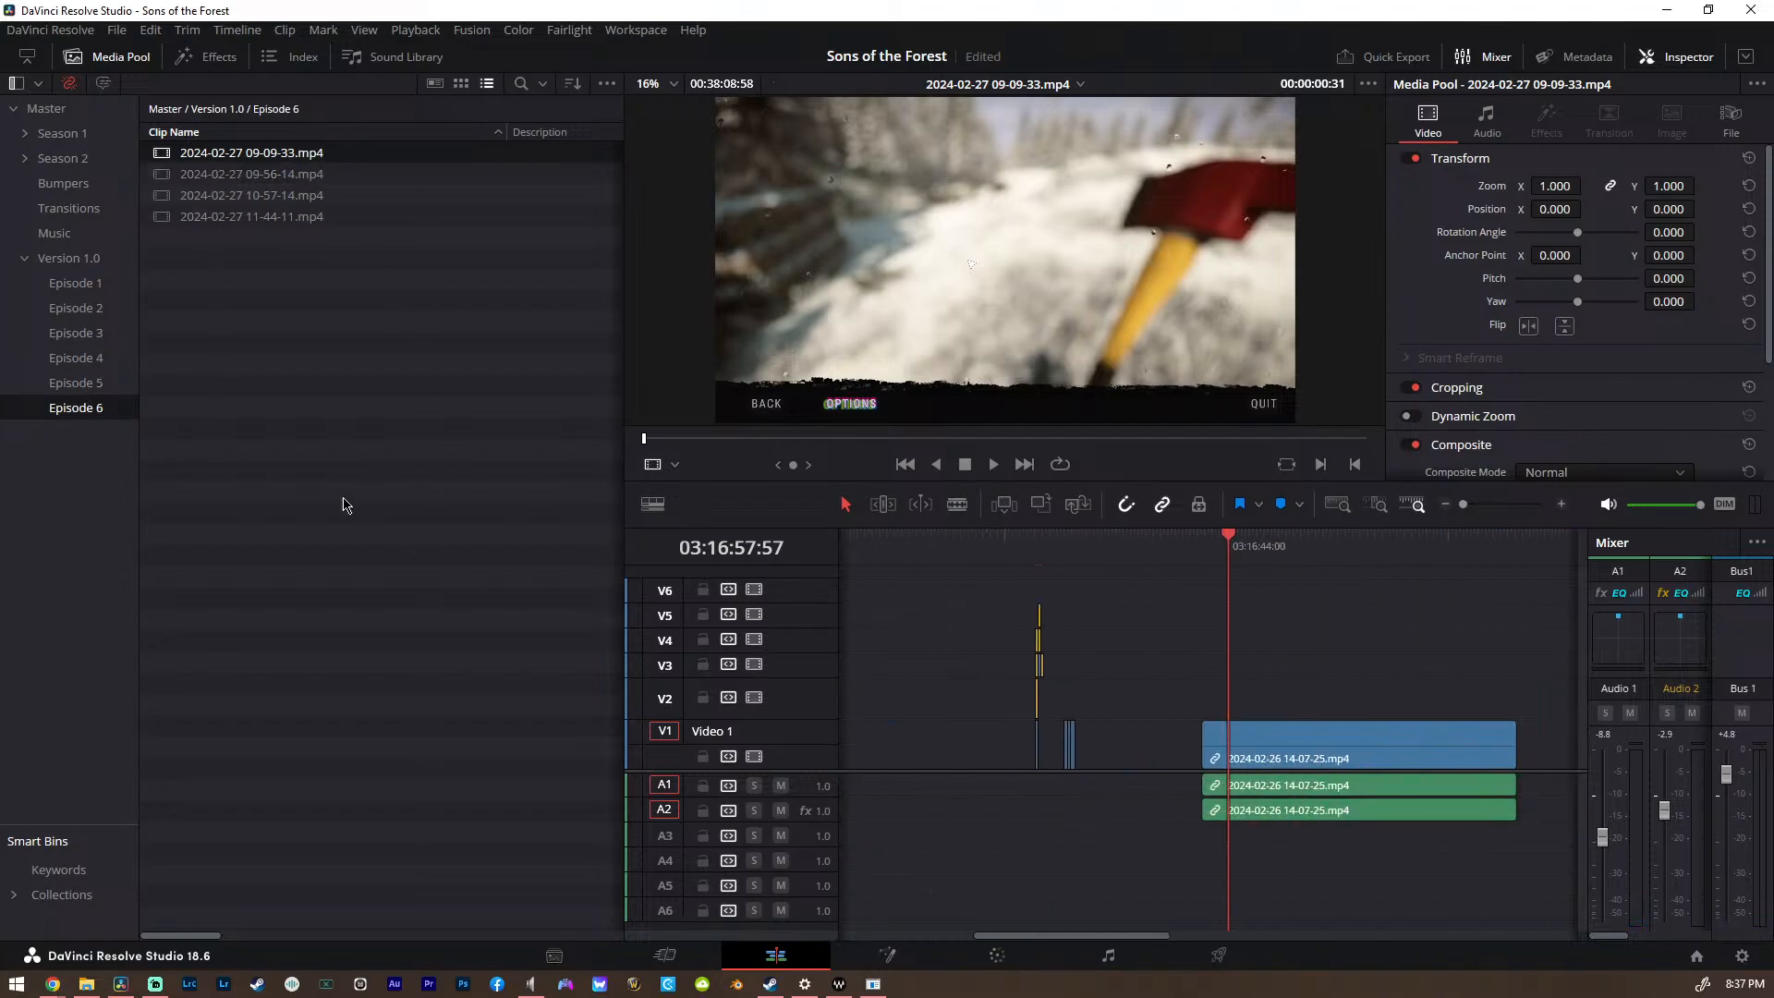
Check the Episode 5 bin against the clips laid out on the timeline, and hide the media pool
{"action": "left_click", "coordinate": [76, 382]}
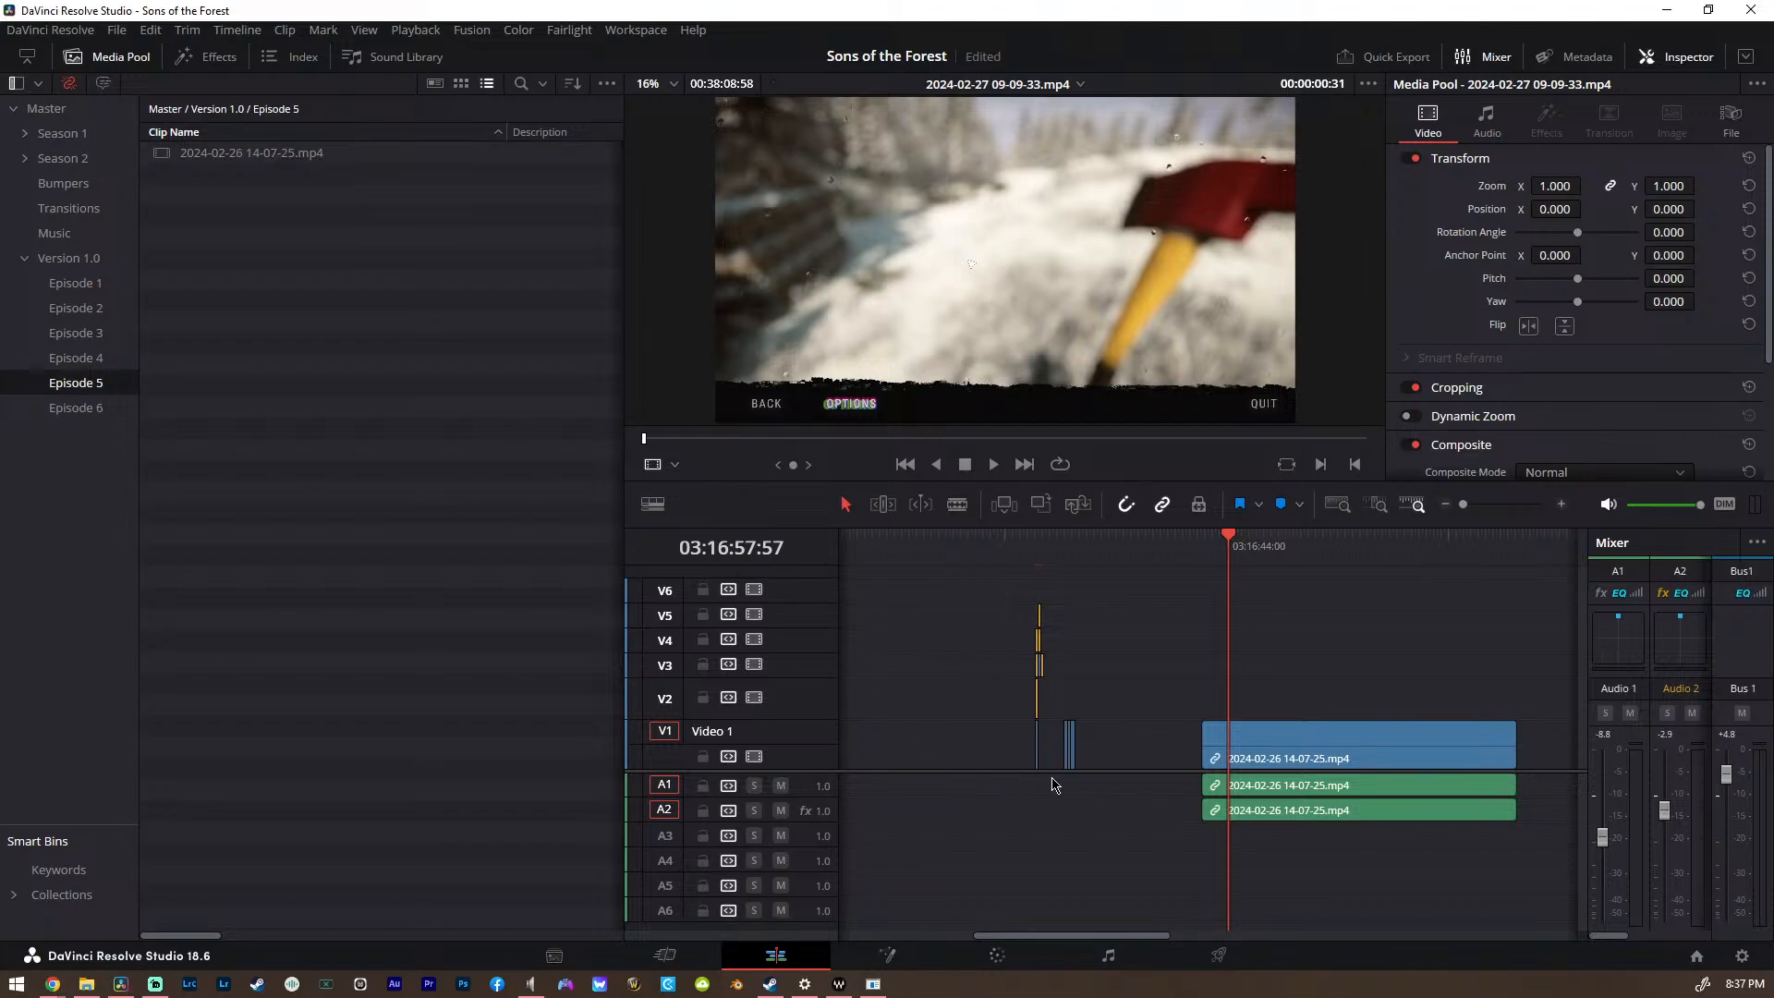
{"action": "scroll", "coordinate": [1150, 749], "scroll_direction": "left", "scroll_amount": 5}
{"action": "scroll", "coordinate": [1143, 749], "scroll_direction": "right", "scroll_amount": 10}
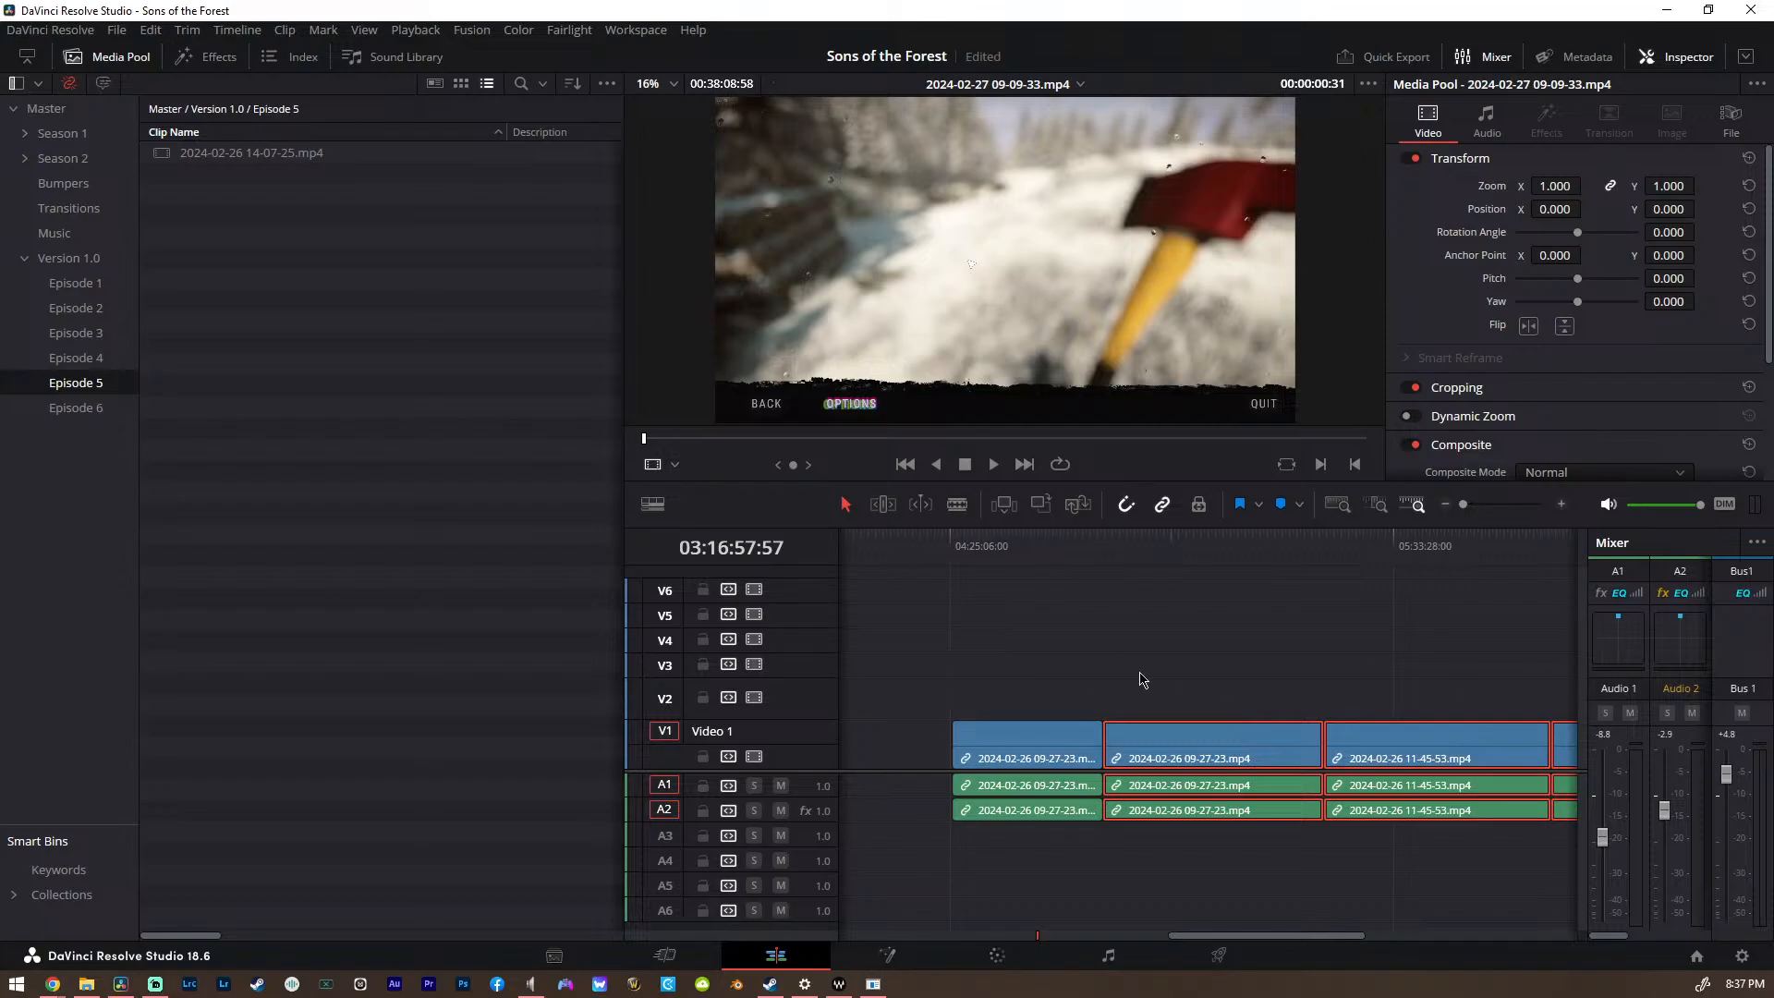
{"action": "scroll", "coordinate": [1143, 681], "scroll_direction": "left", "scroll_amount": 10}
{"action": "scroll", "coordinate": [1217, 709], "scroll_direction": "right", "scroll_amount": 10}
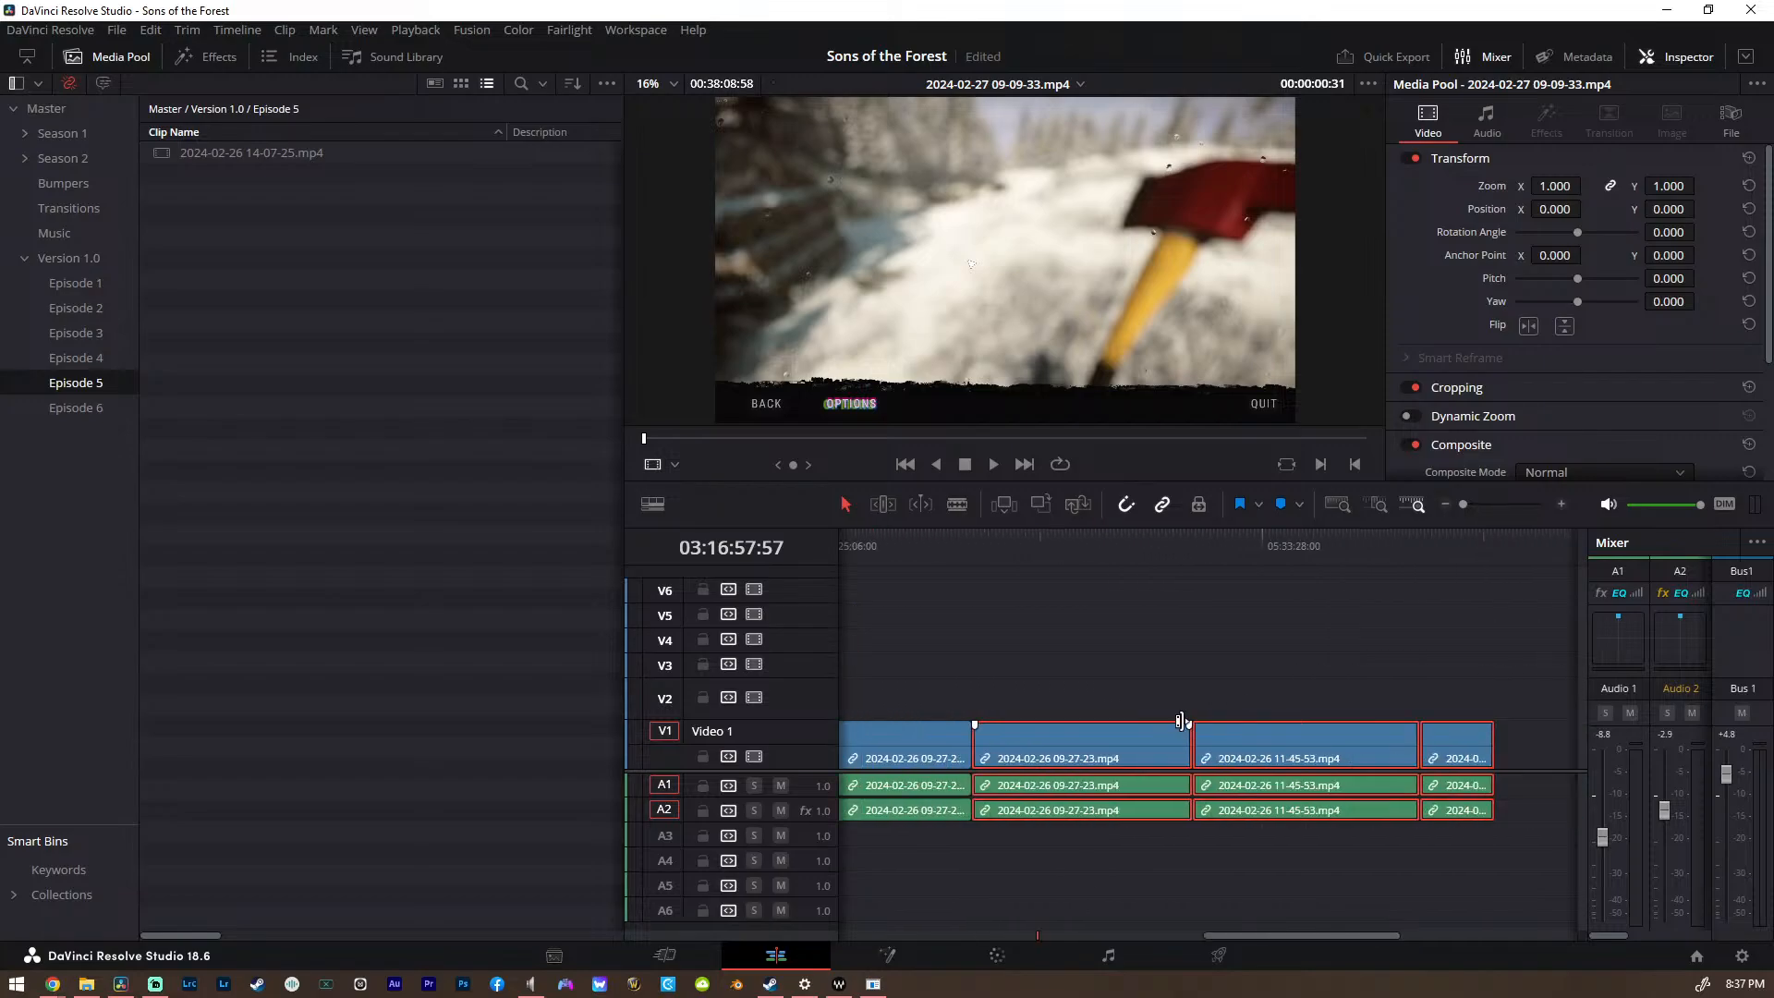
{"action": "left_click", "coordinate": [106, 56]}
{"action": "scroll", "coordinate": [527, 646], "scroll_direction": "left", "scroll_amount": 10}
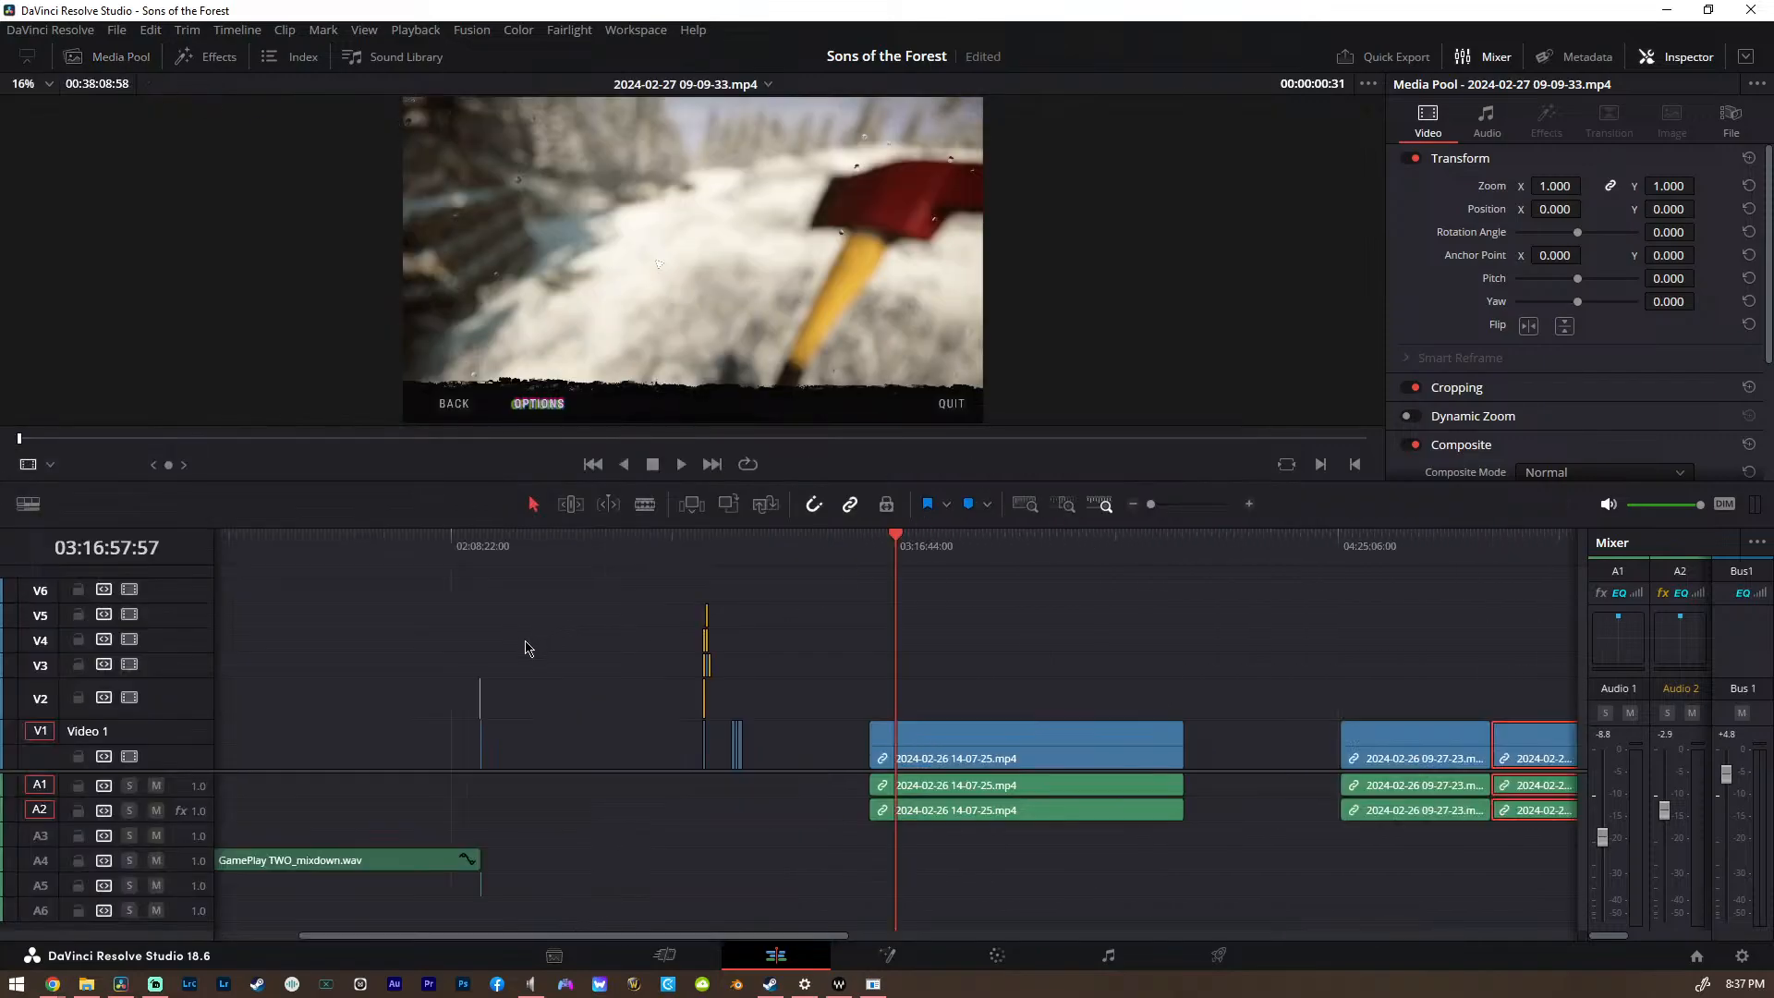
{"action": "scroll", "coordinate": [1011, 679], "scroll_direction": "right", "scroll_amount": 10}
{"action": "left_click_drag", "start_coordinate": [826, 634], "coordinate": [1305, 841]}
{"action": "scroll", "coordinate": [785, 794], "scroll_direction": "left", "scroll_amount": 5}
{"action": "left_click", "coordinate": [826, 753]}
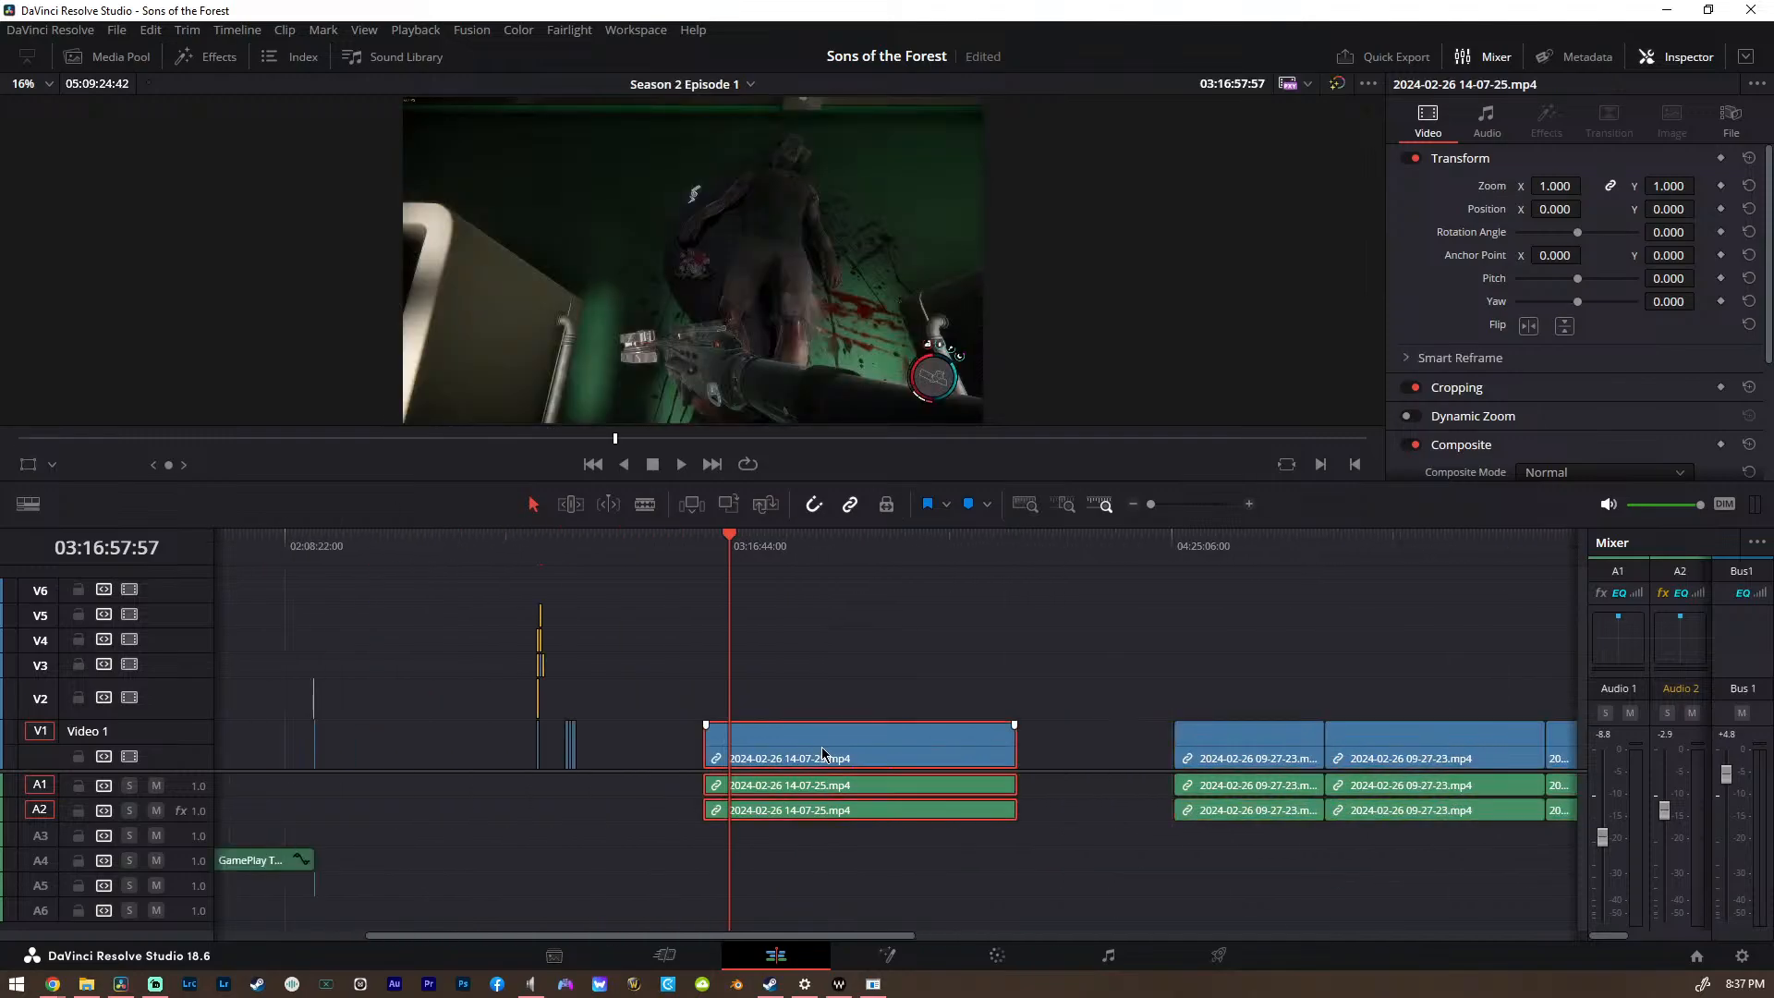
{"action": "left_click", "coordinate": [1170, 552]}
{"action": "scroll", "coordinate": [942, 715], "scroll_direction": "right", "scroll_amount": 4}
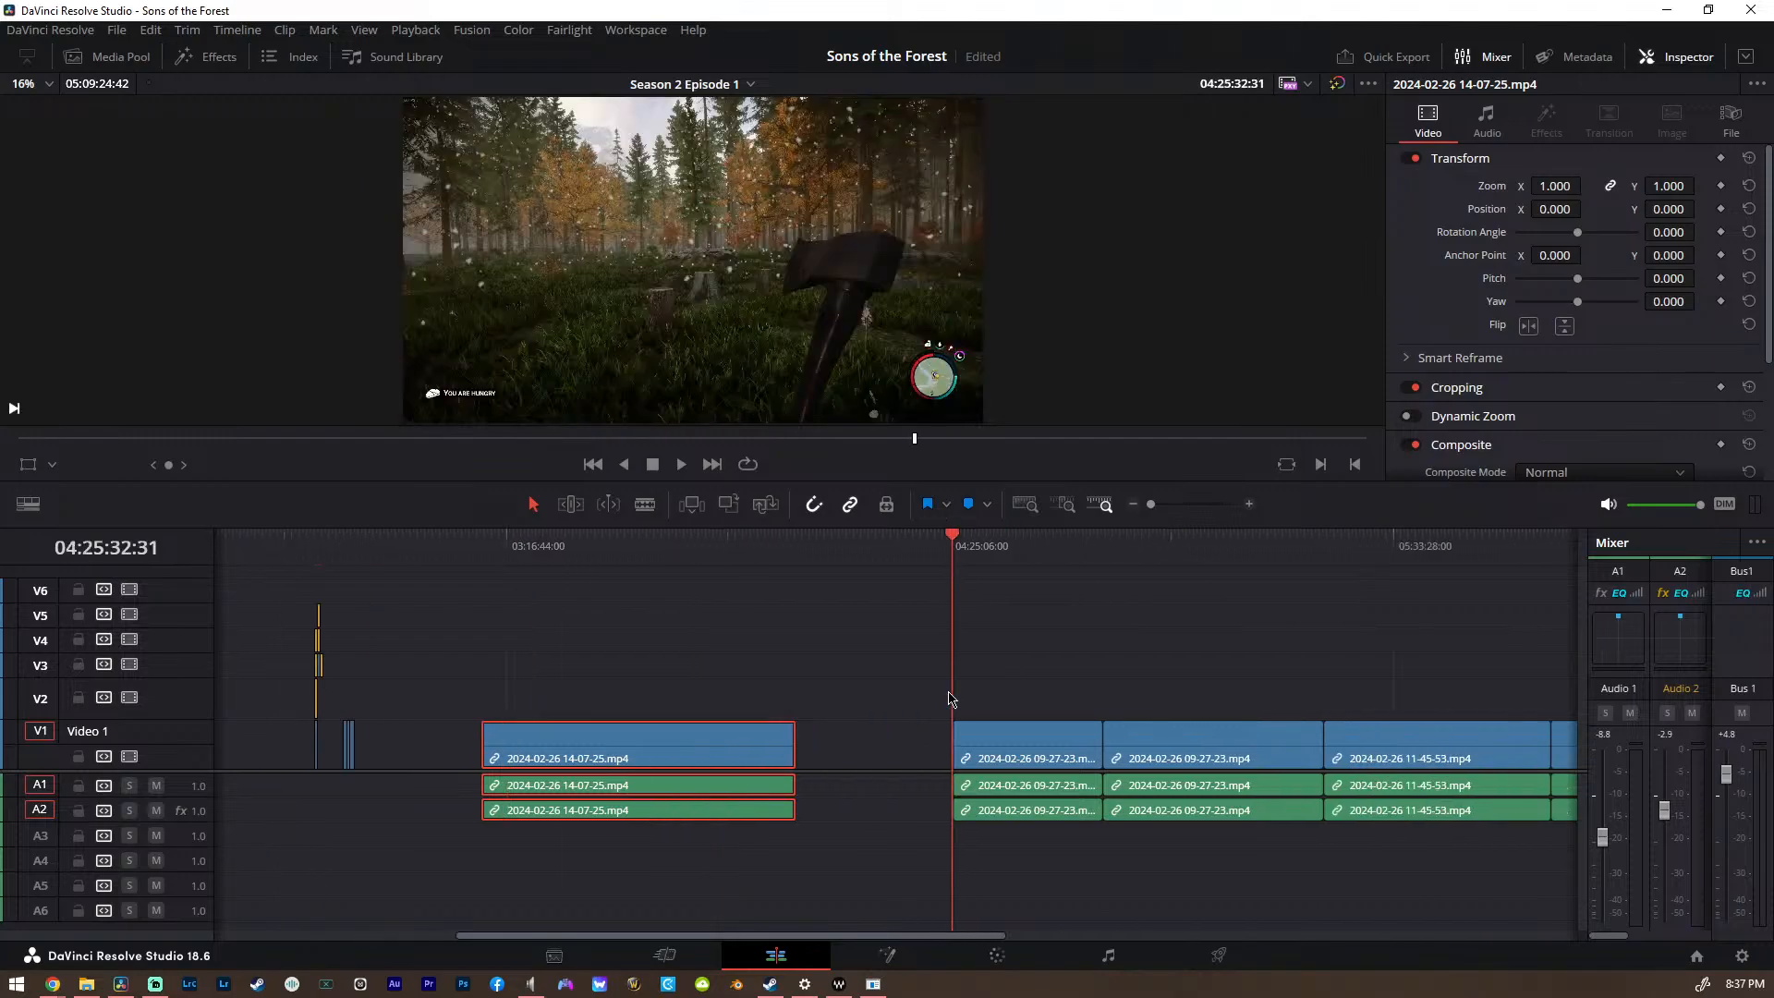
{"action": "left_click", "coordinate": [1231, 545]}
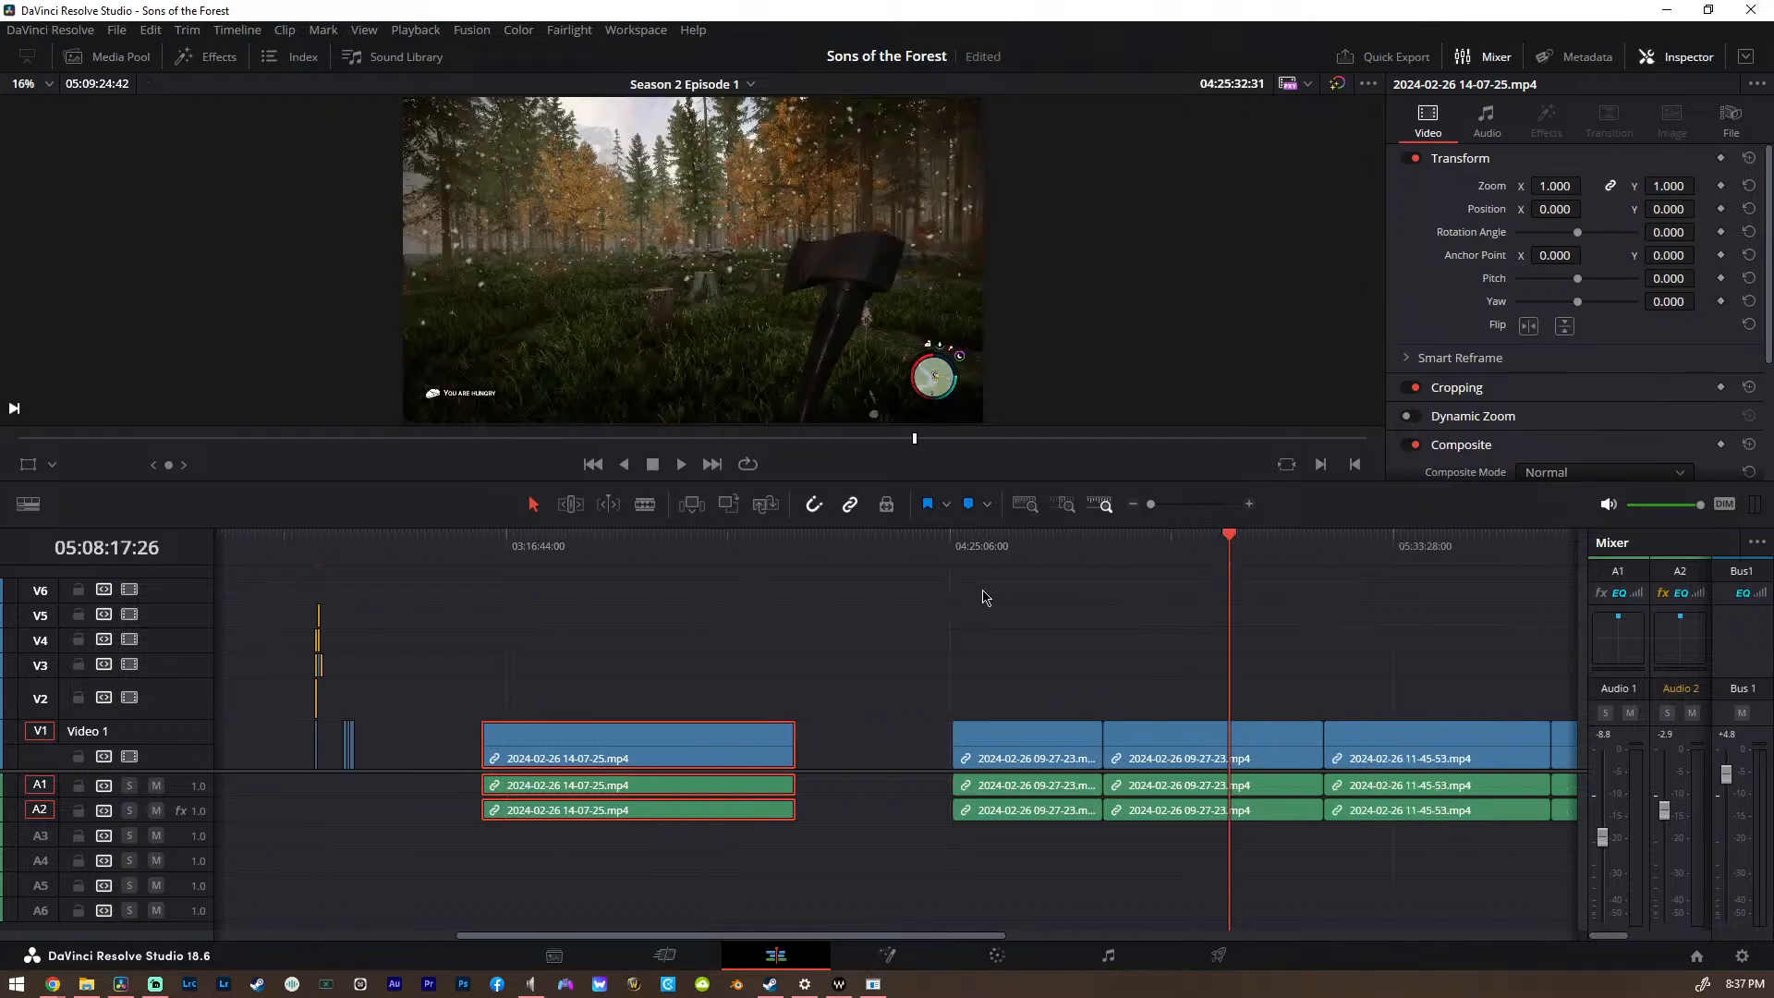
{"action": "left_click", "coordinate": [507, 560]}
{"action": "left_click", "coordinate": [488, 560]}
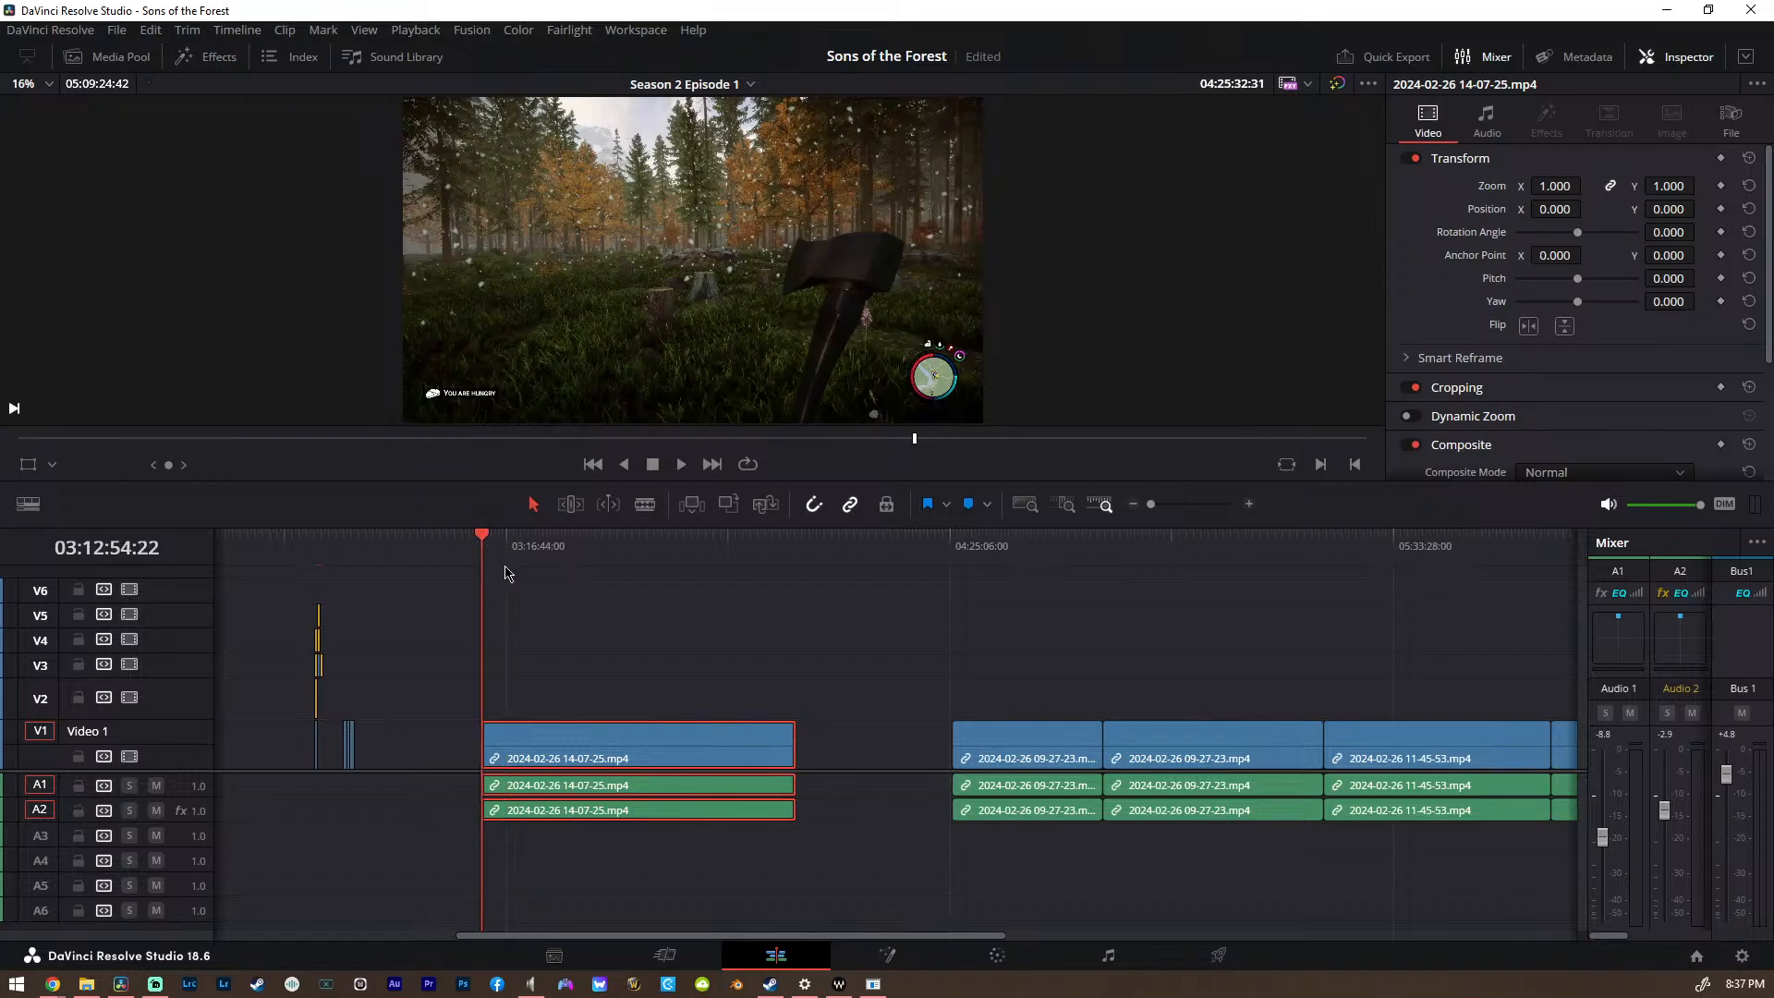
{"action": "left_click_drag", "start_coordinate": [551, 559], "coordinate": [611, 605]}
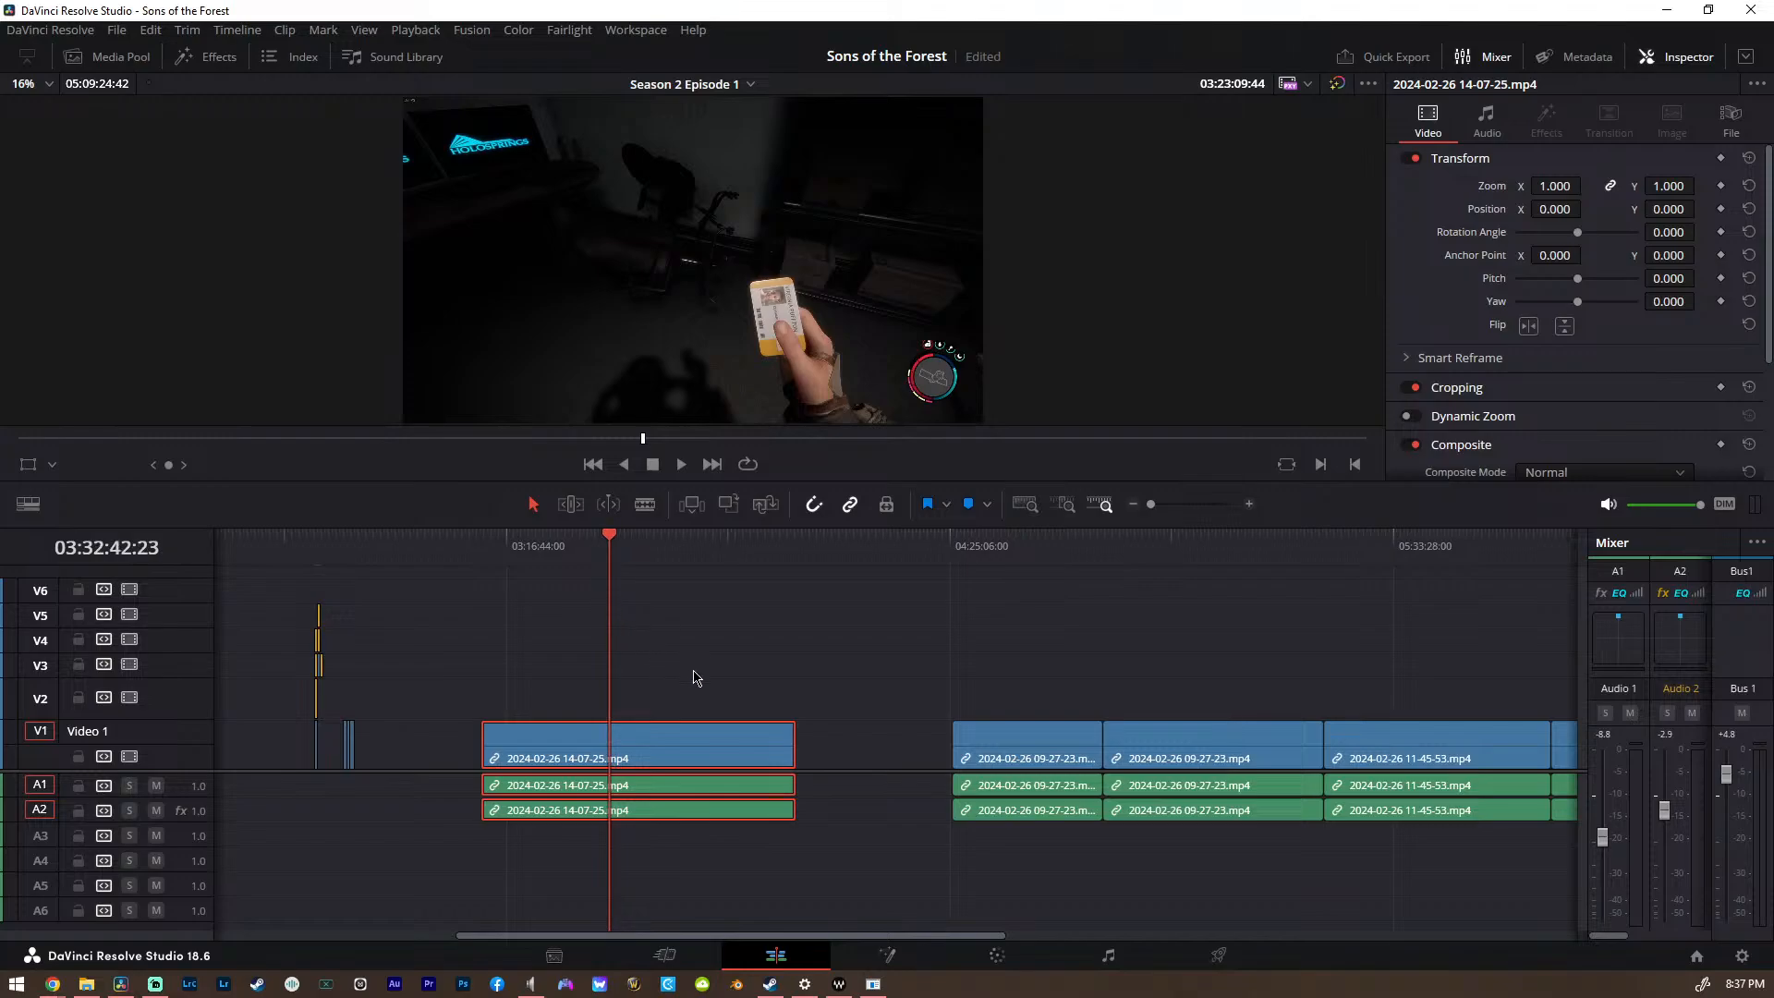
View the joined group's footage at its start, at the last clip boundary at 05:57:54:37 and at 06:05:50:25
{"action": "left_click", "coordinate": [951, 635]}
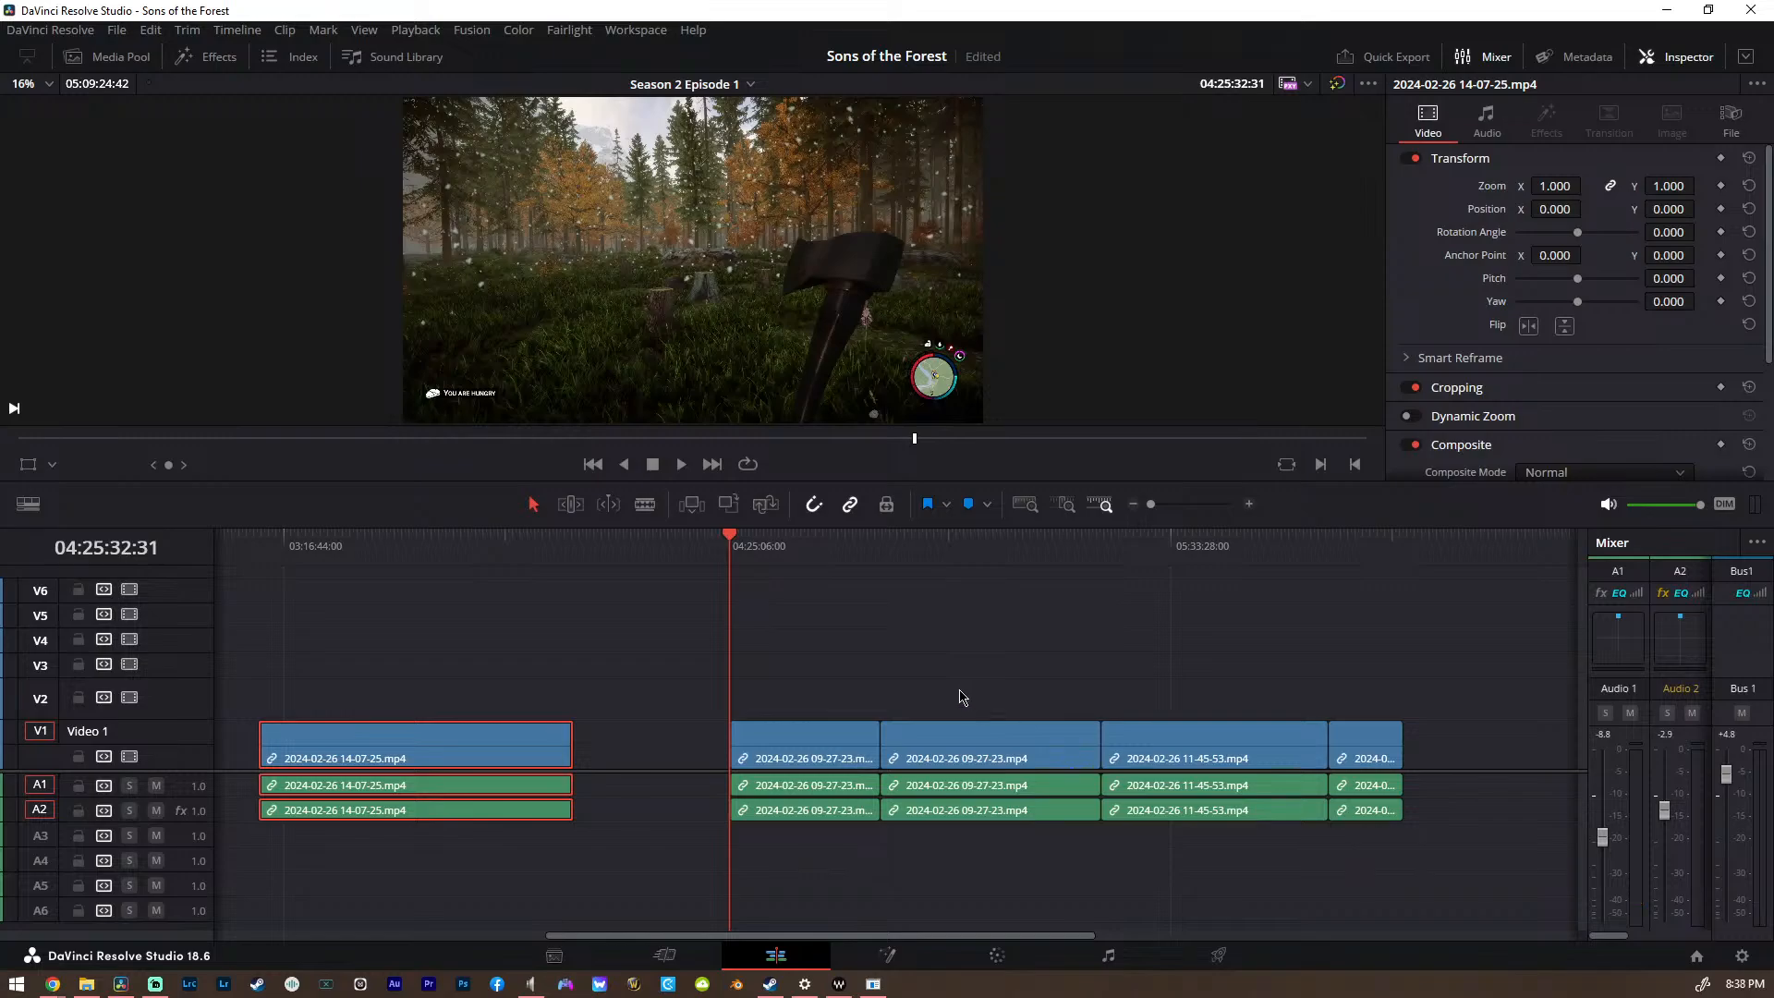
{"action": "left_click", "coordinate": [1106, 566]}
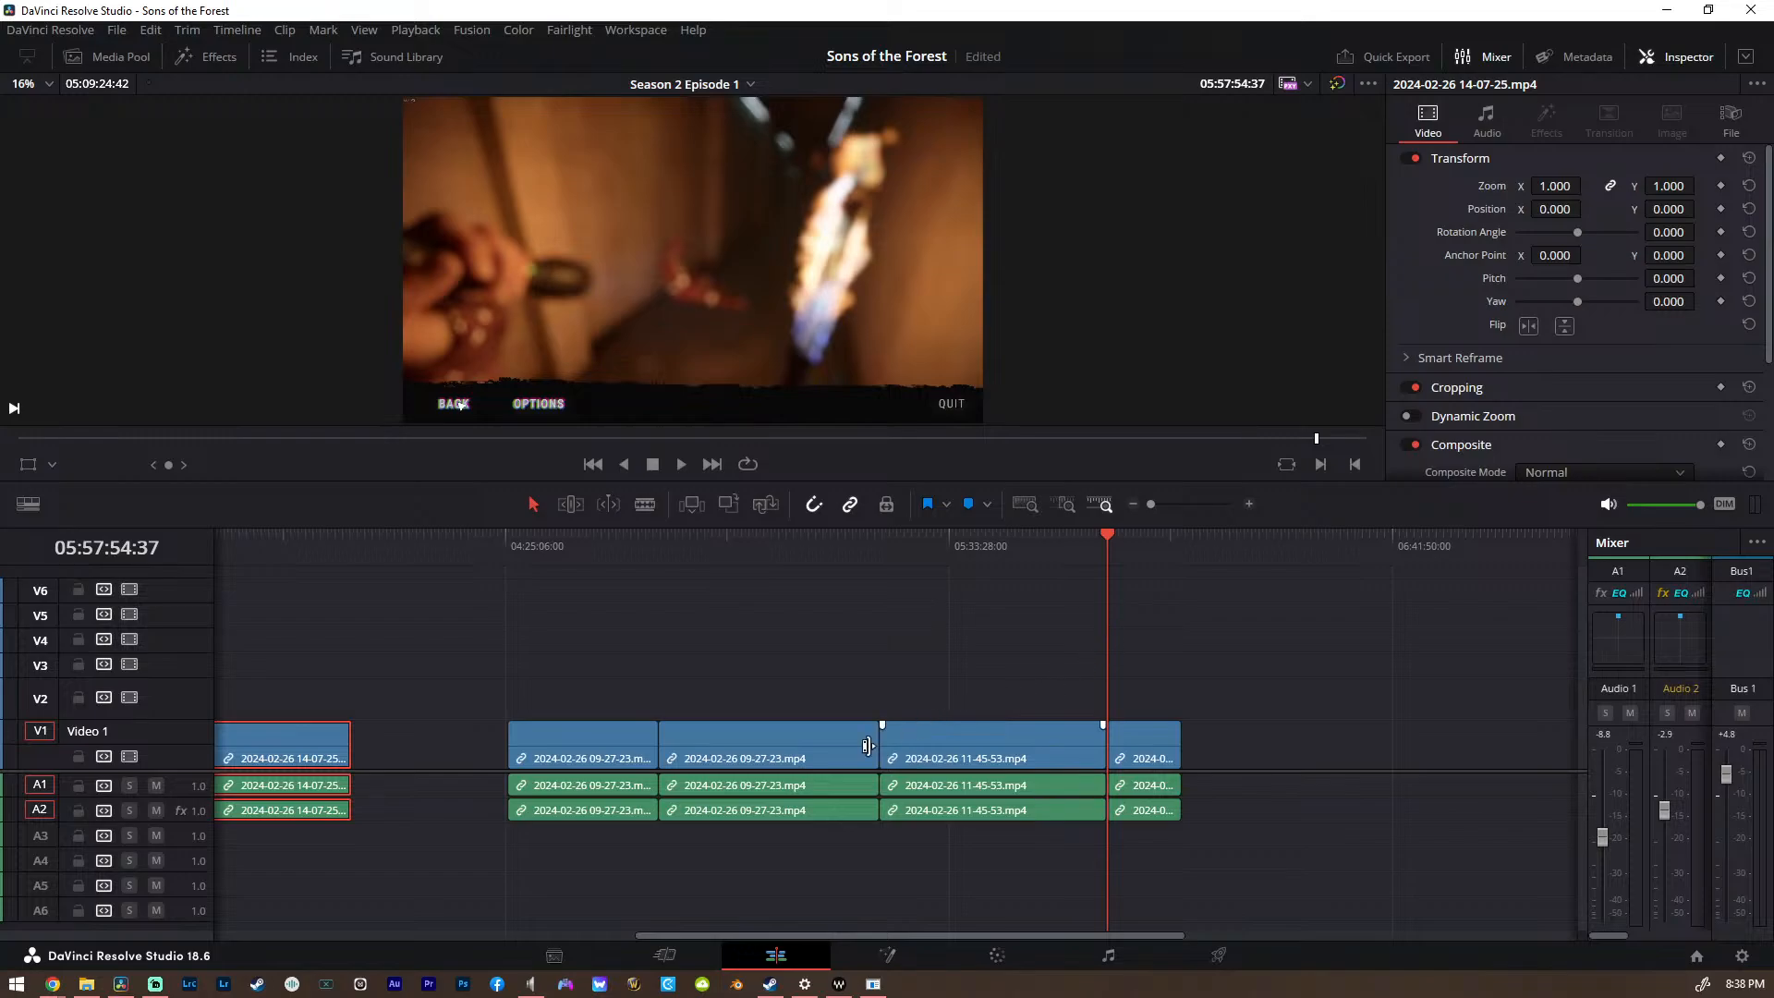
{"action": "left_click", "coordinate": [1161, 556]}
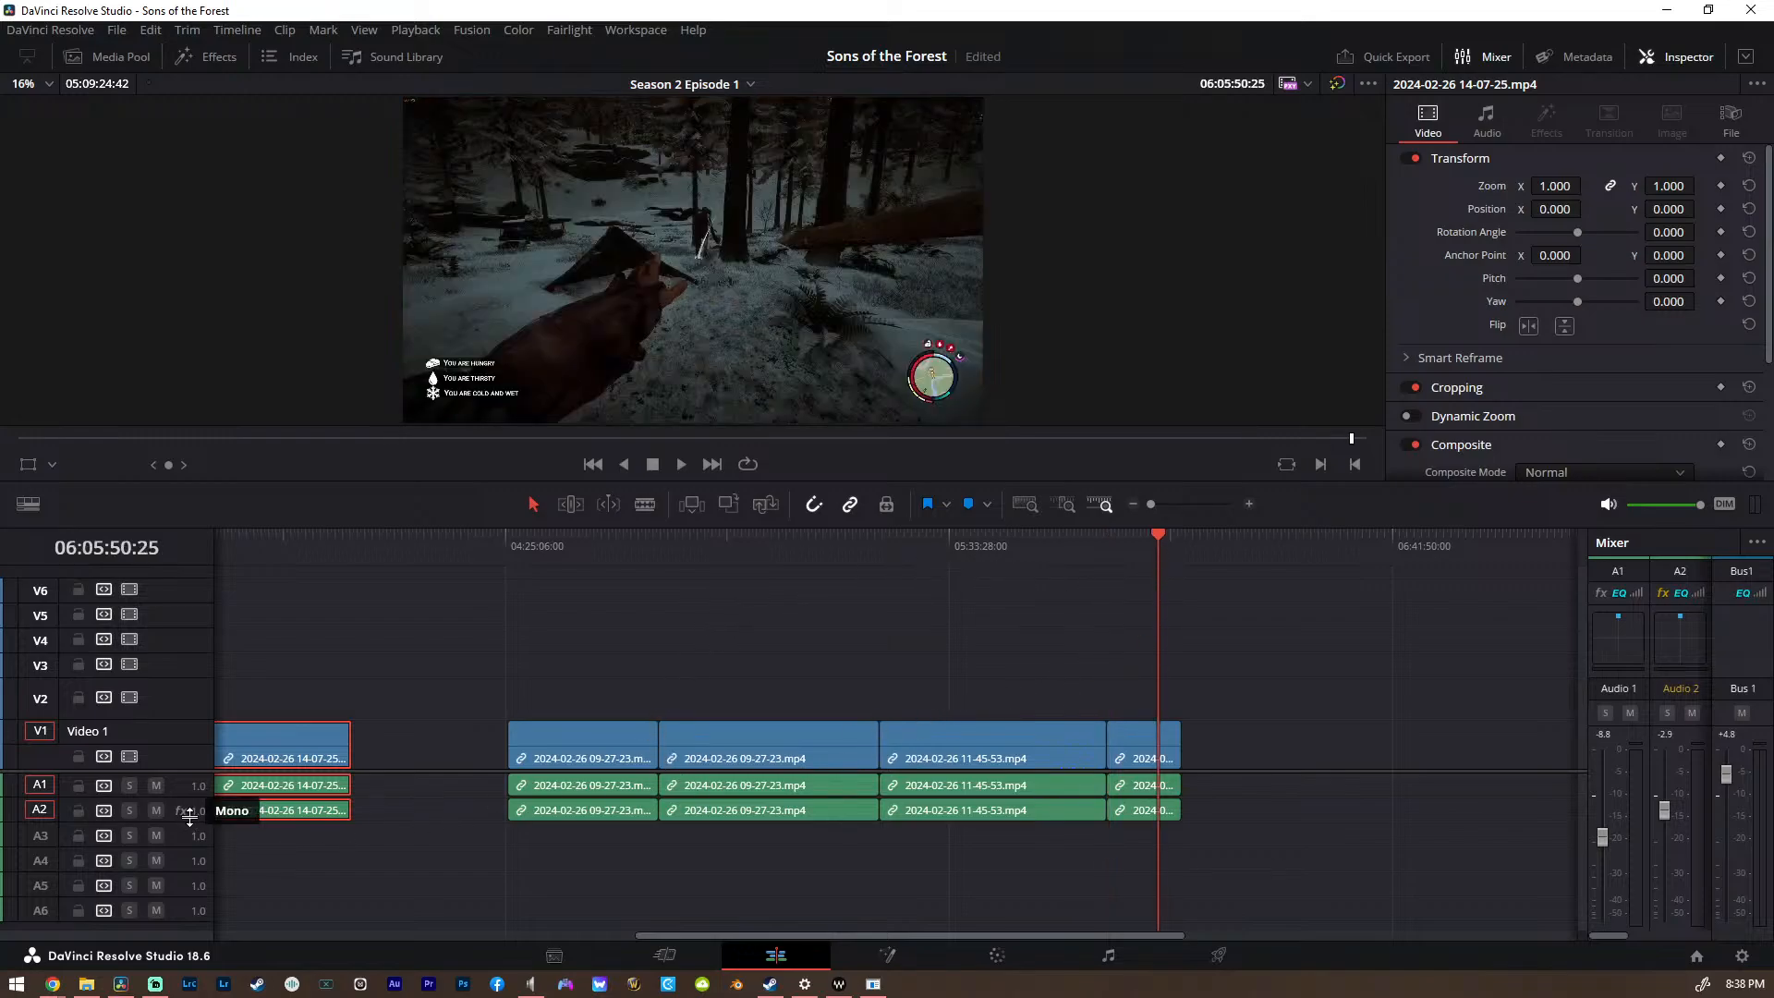
{"action": "left_click_drag", "start_coordinate": [189, 819], "coordinate": [344, 885]}
{"action": "scroll", "coordinate": [1201, 780], "scroll_direction": "up", "scroll_amount": 10}
{"action": "scroll", "coordinate": [1121, 791], "scroll_direction": "down", "scroll_amount": 3}
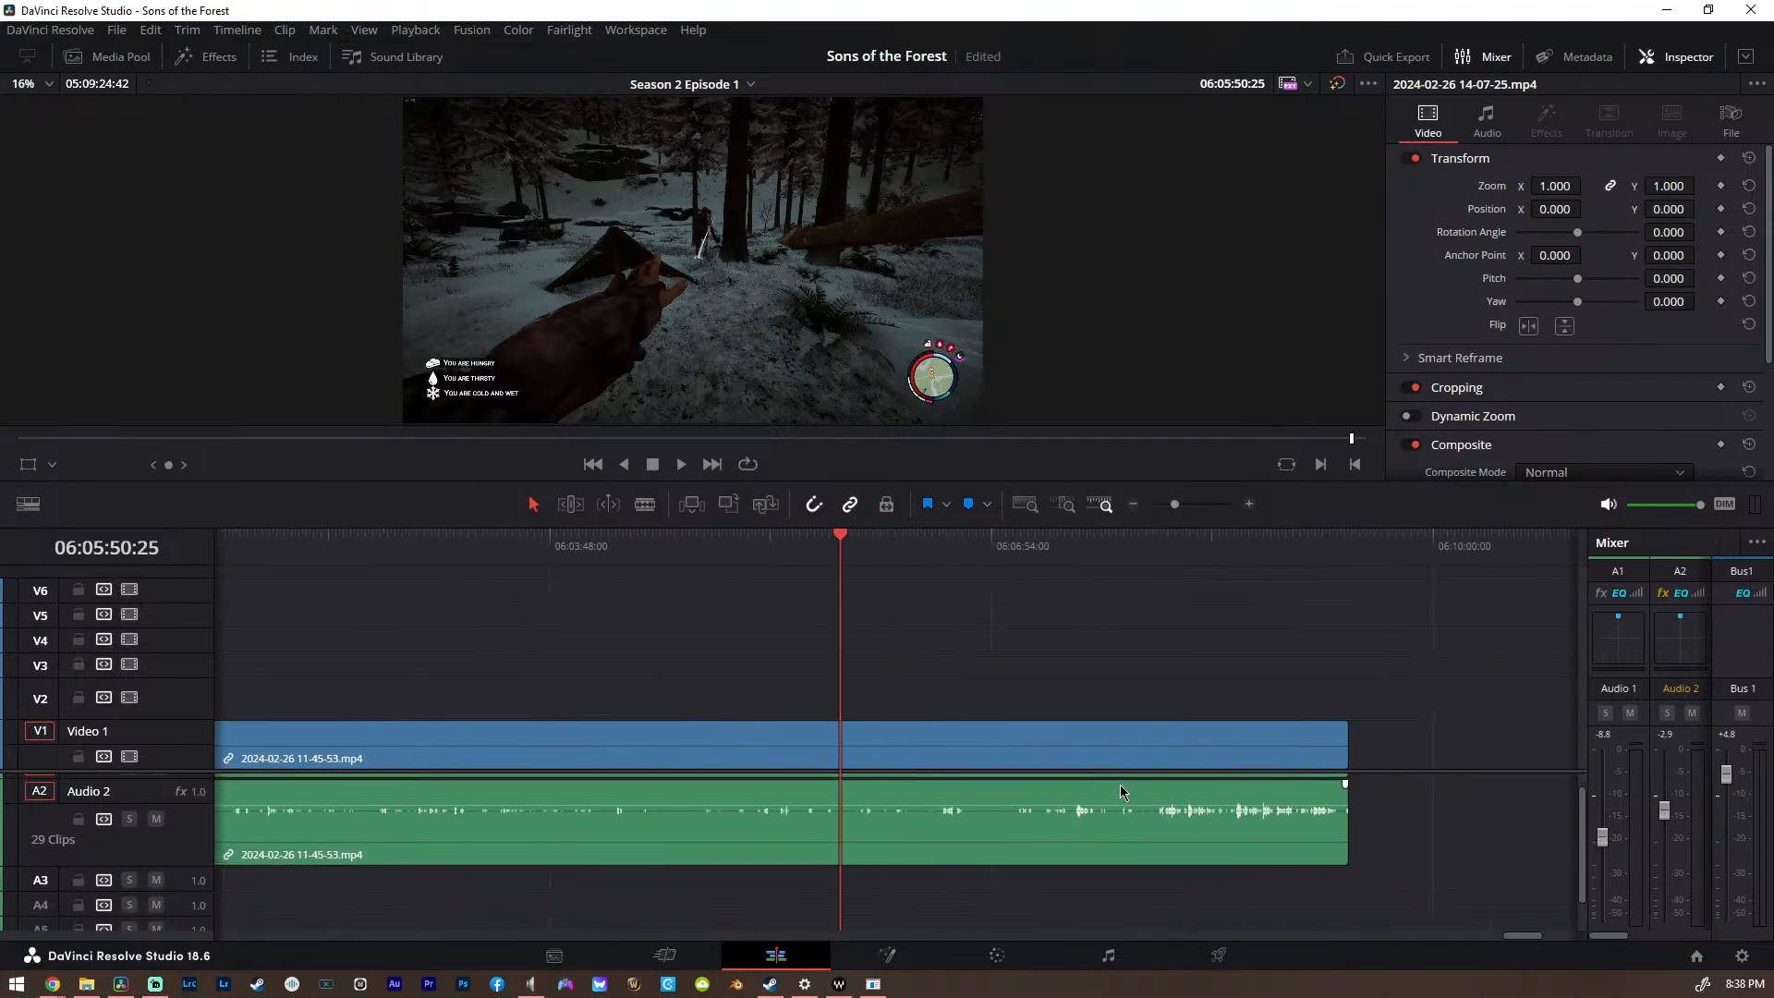
{"action": "left_click", "coordinate": [1306, 554]}
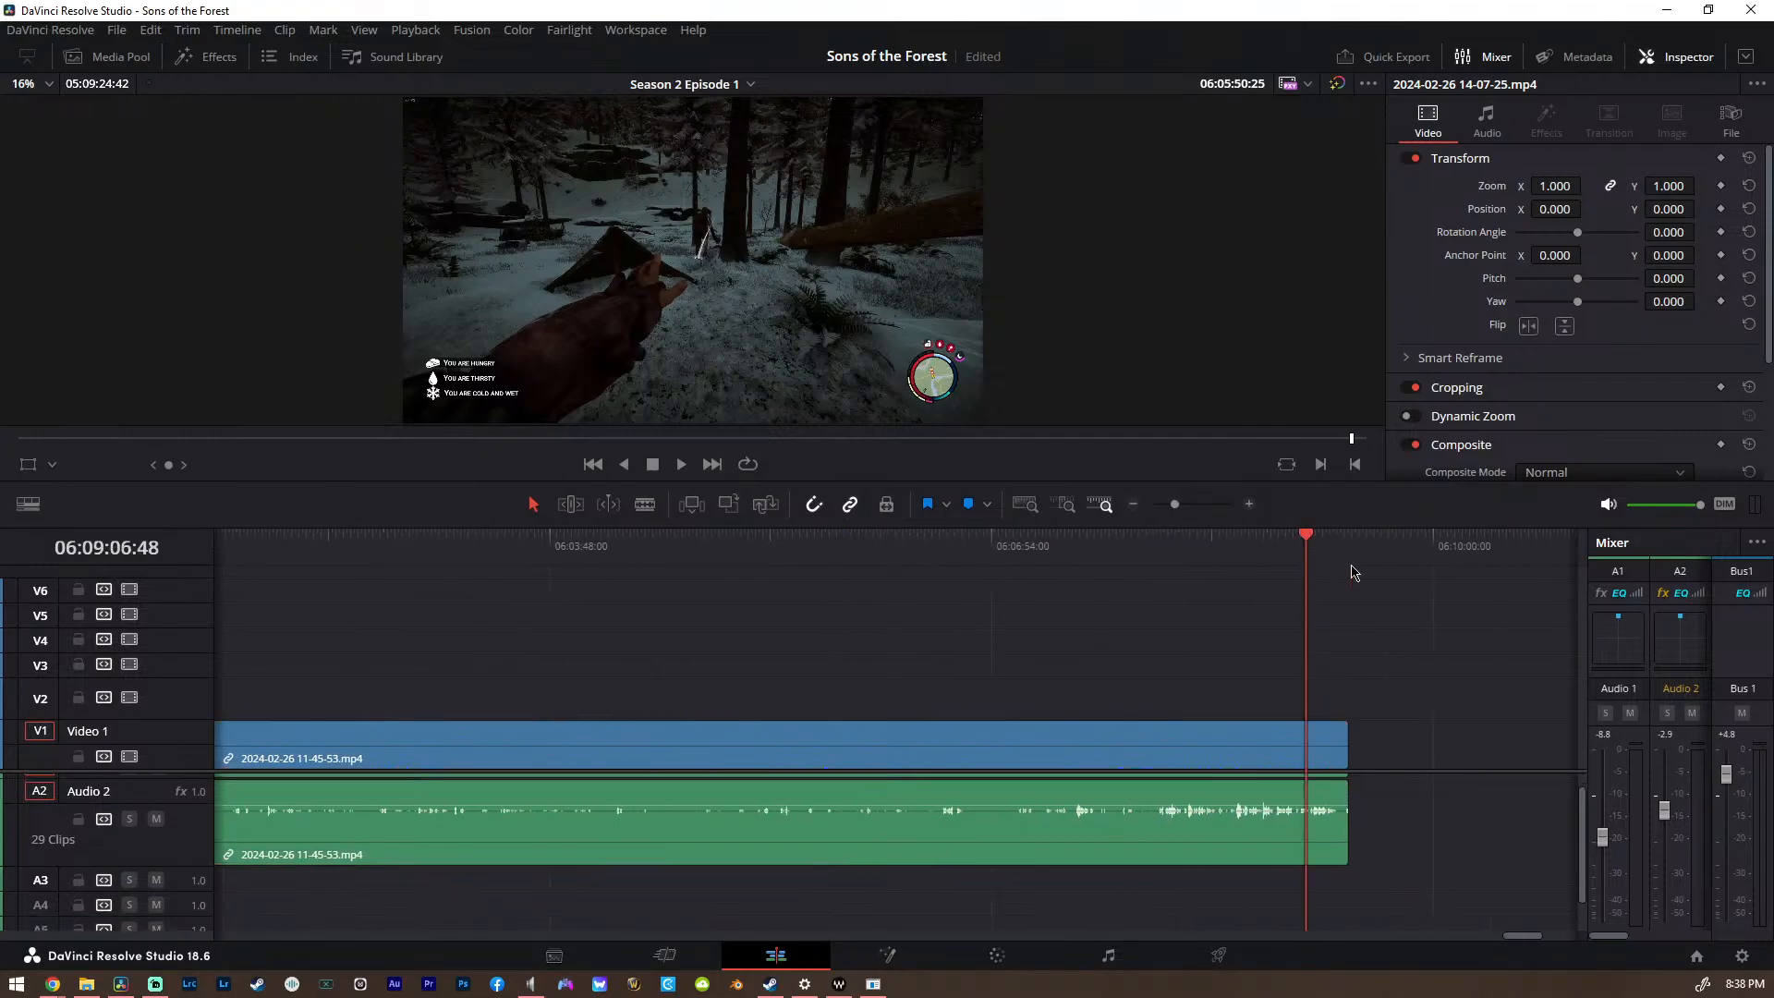
{"action": "scroll", "coordinate": [1030, 713], "scroll_direction": "up", "scroll_amount": 4}
{"action": "key", "text": "space"}
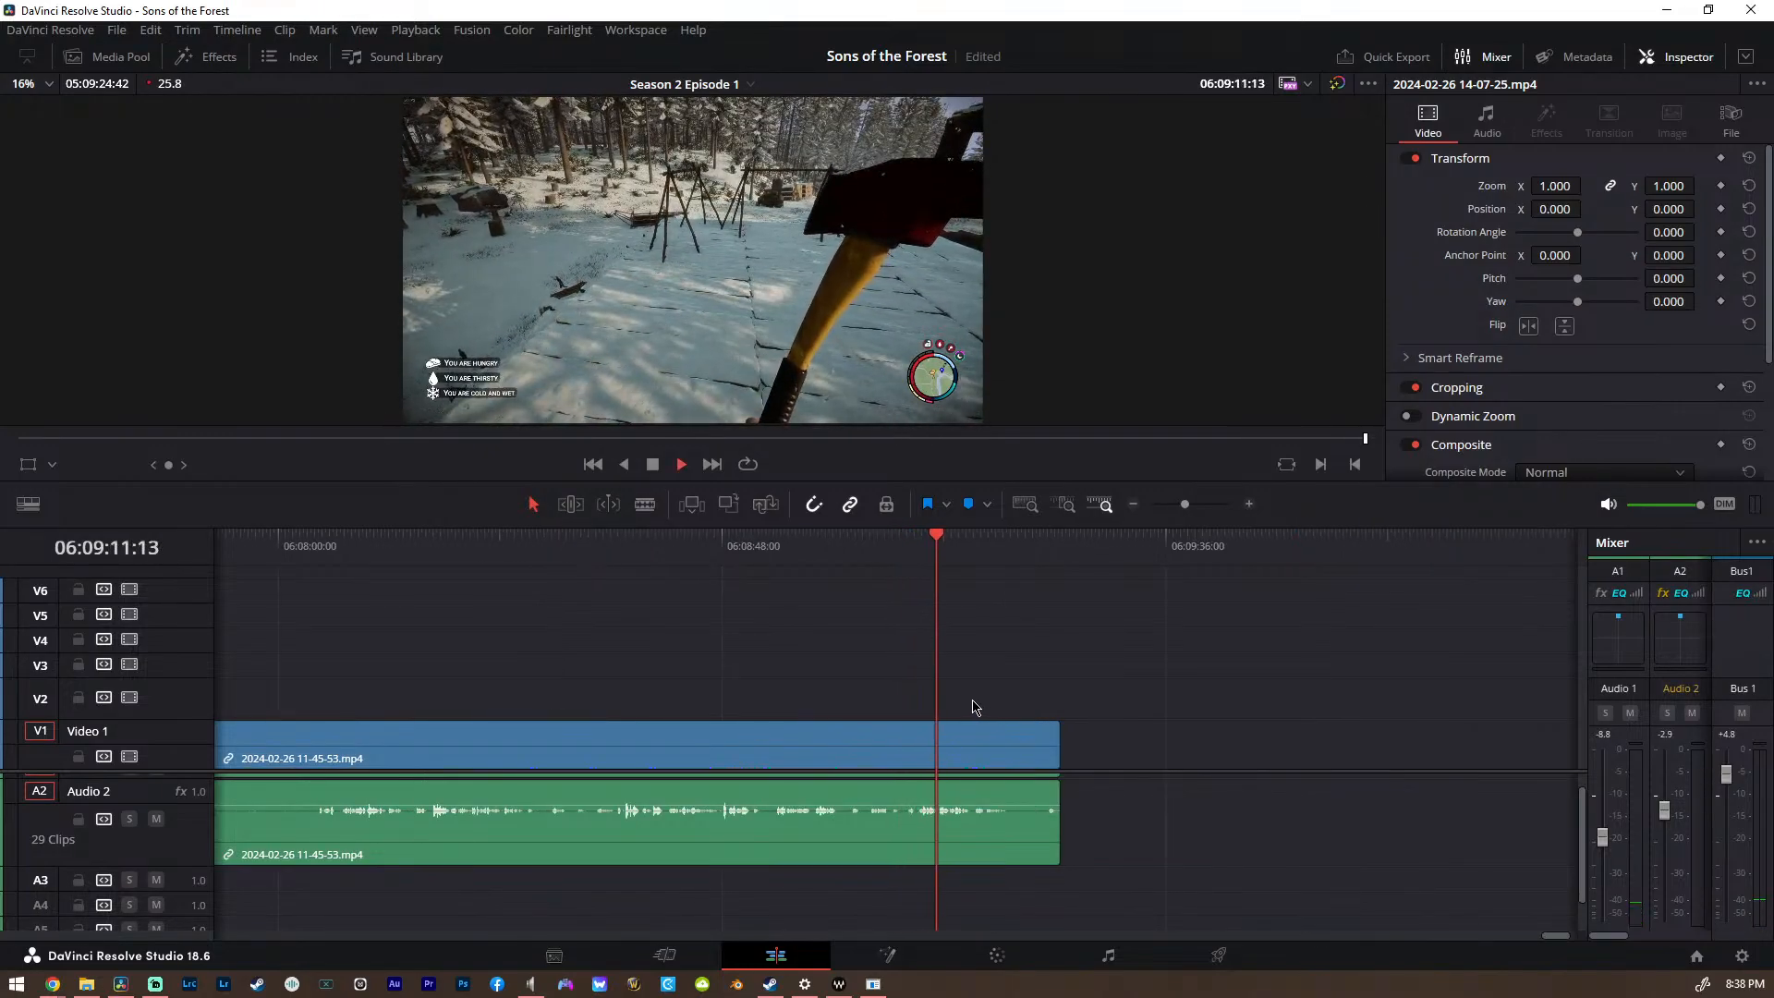
{"action": "left_click", "coordinate": [912, 547]}
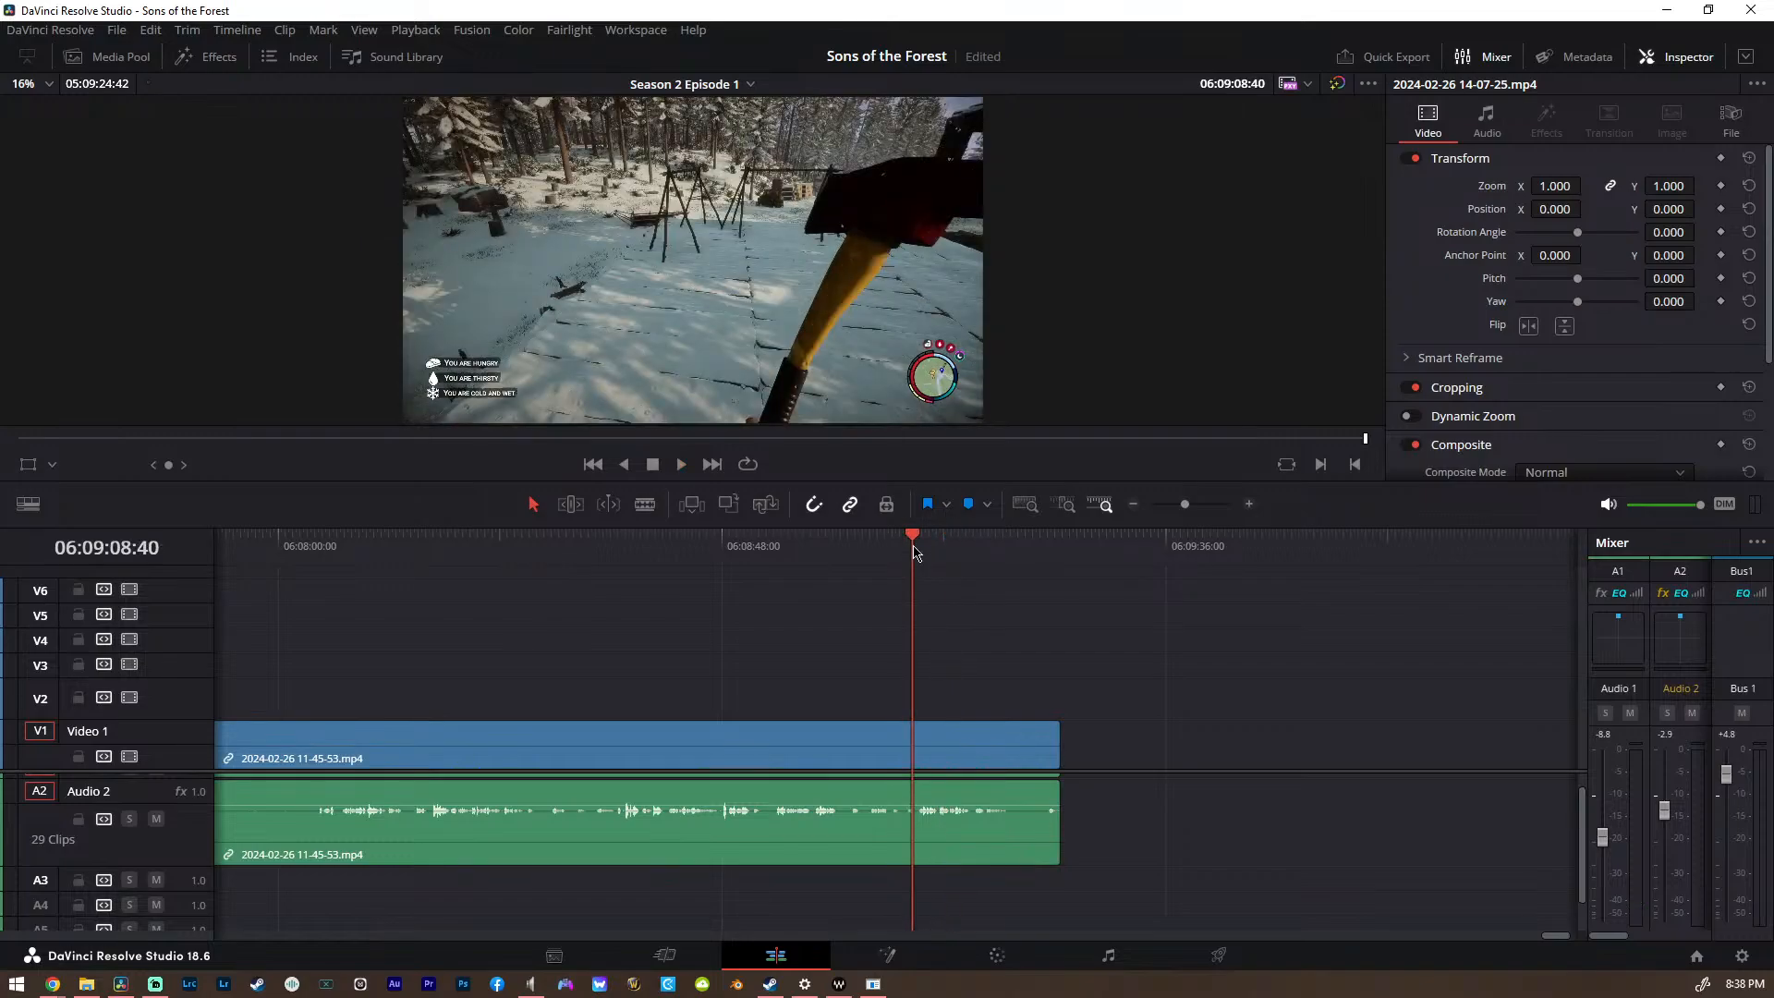
{"action": "key", "text": "space"}
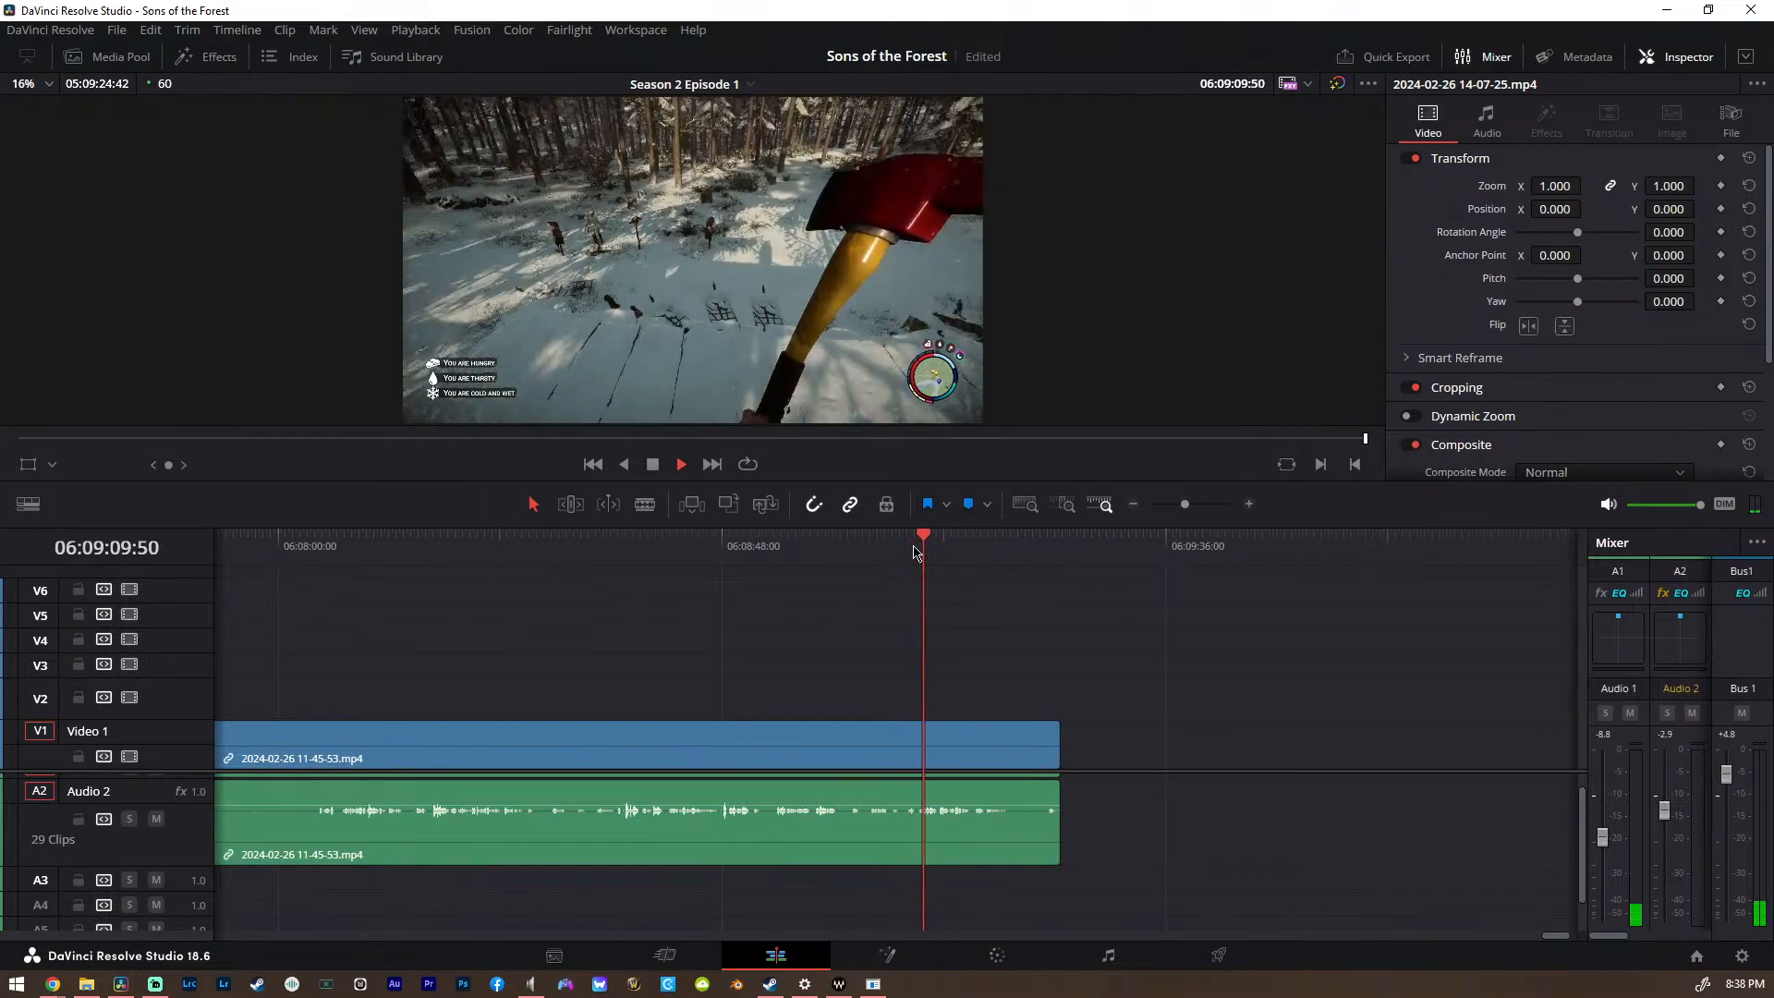
{"action": "key", "text": "space"}
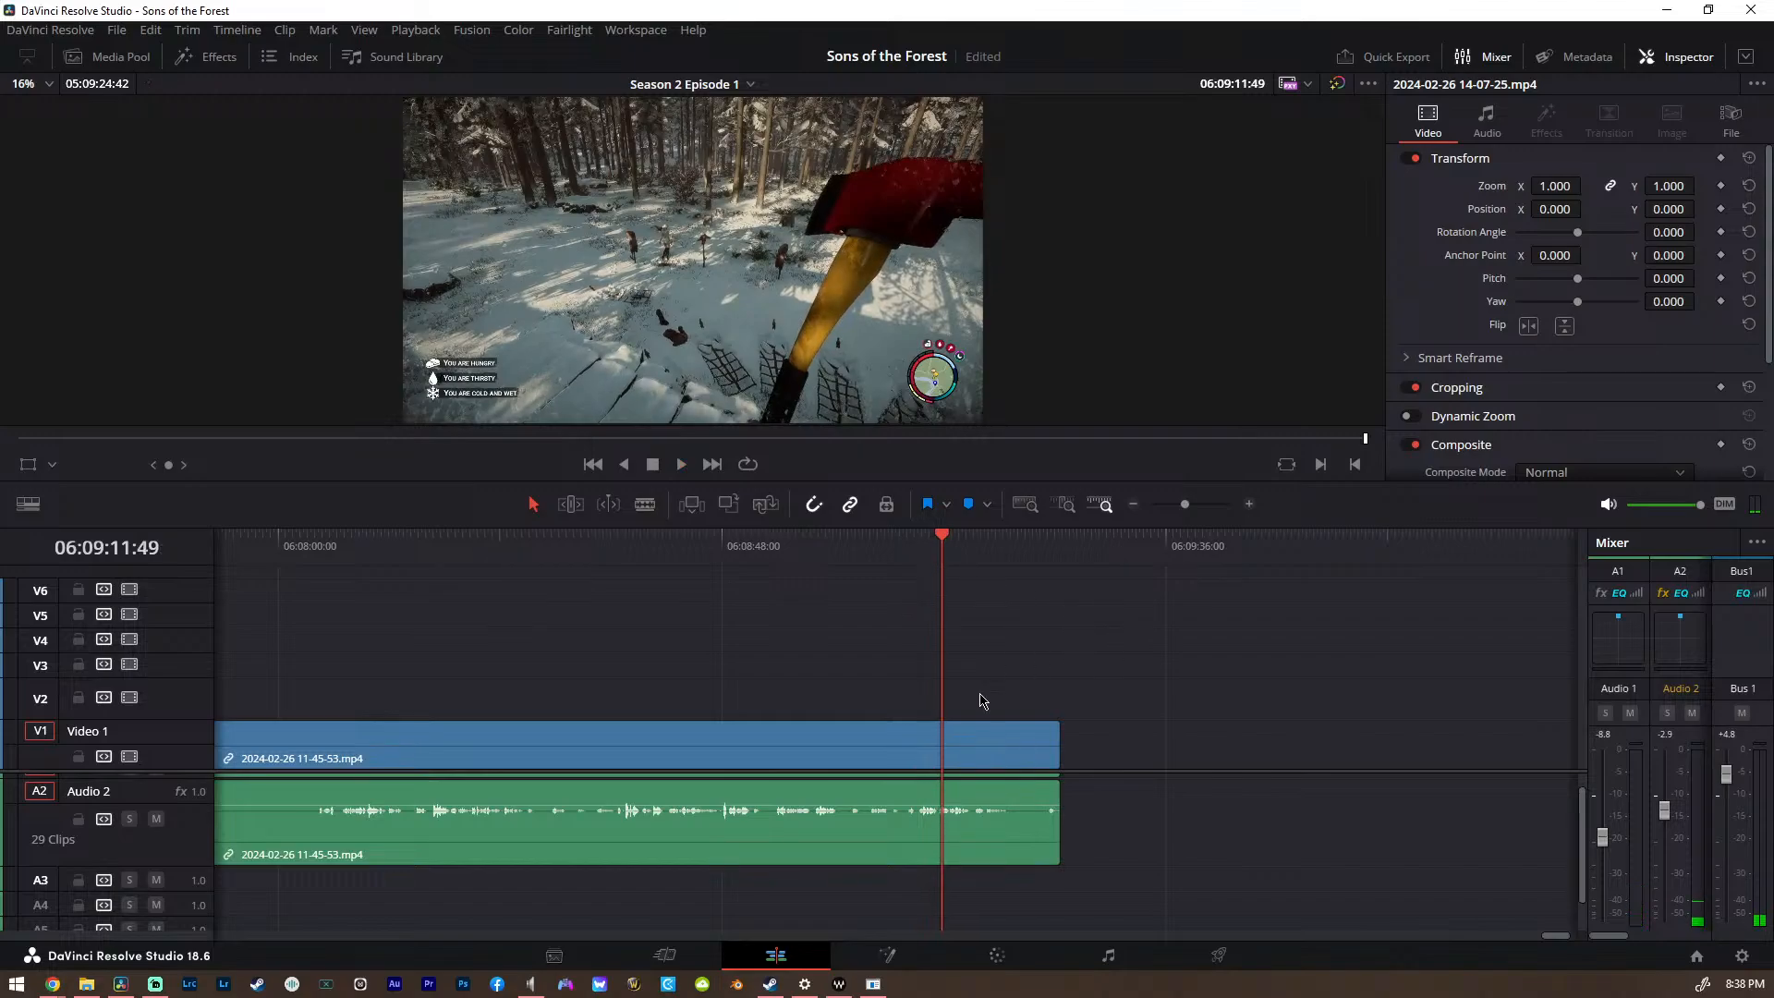
{"action": "key", "text": "space"}
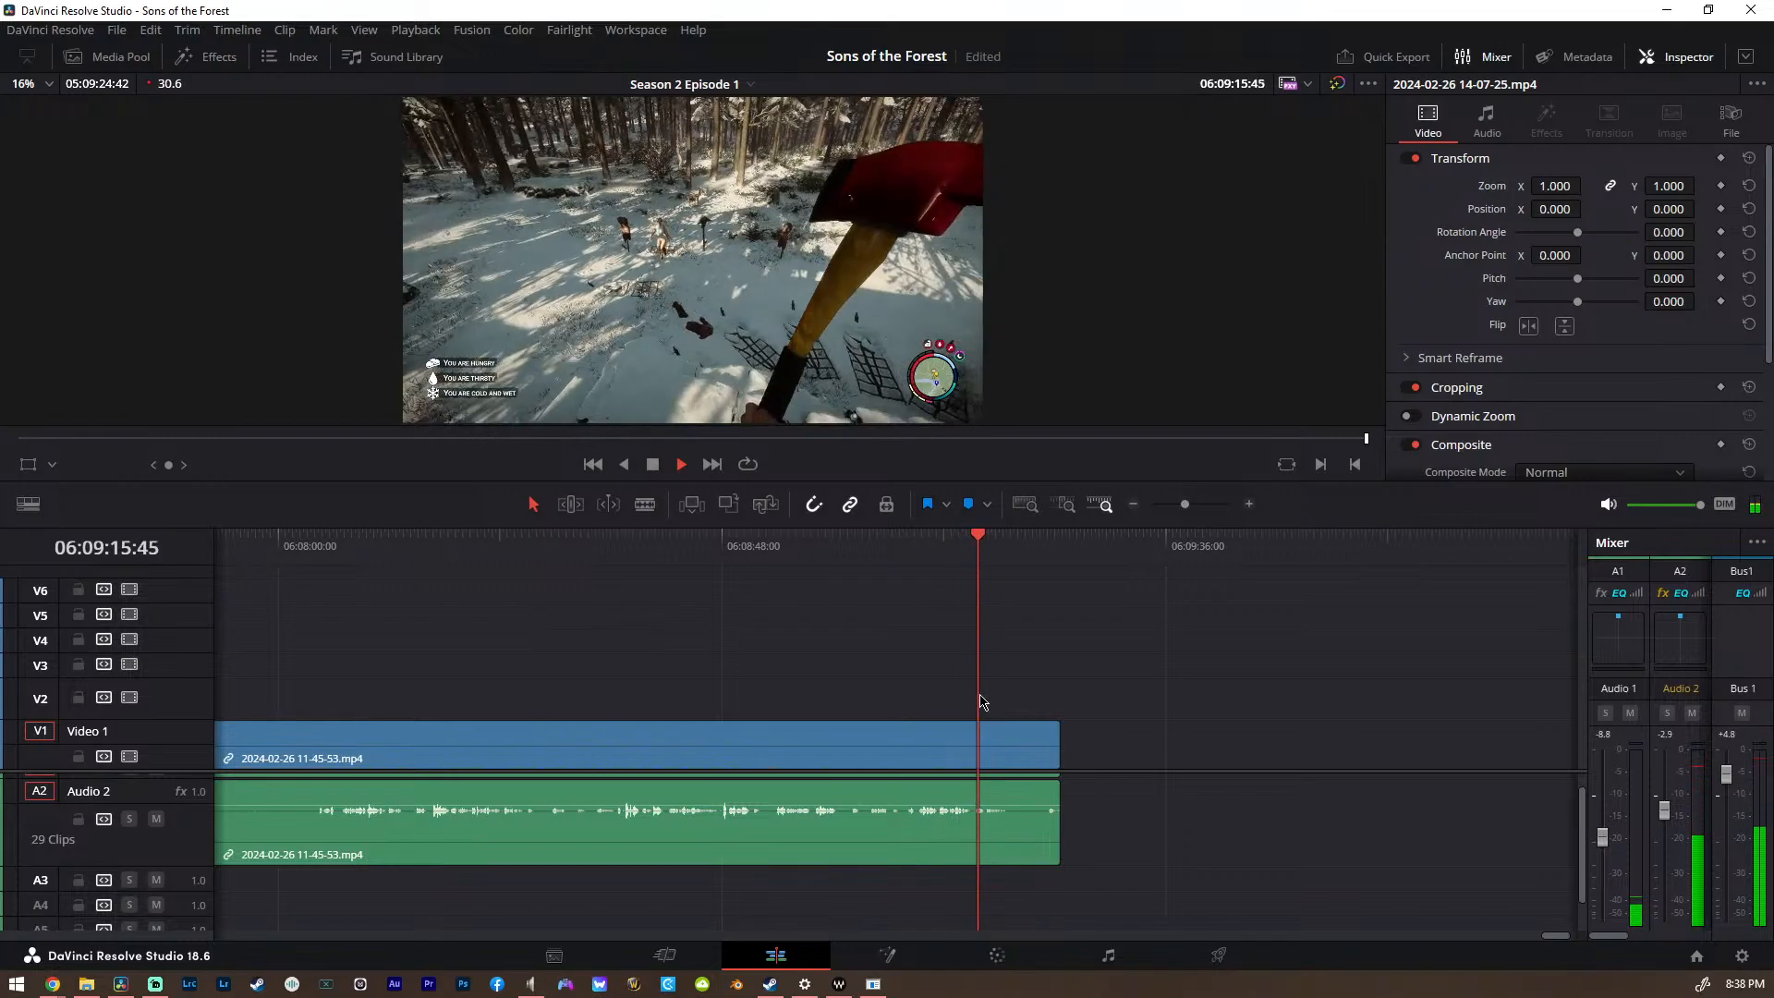
{"action": "key", "text": "space"}
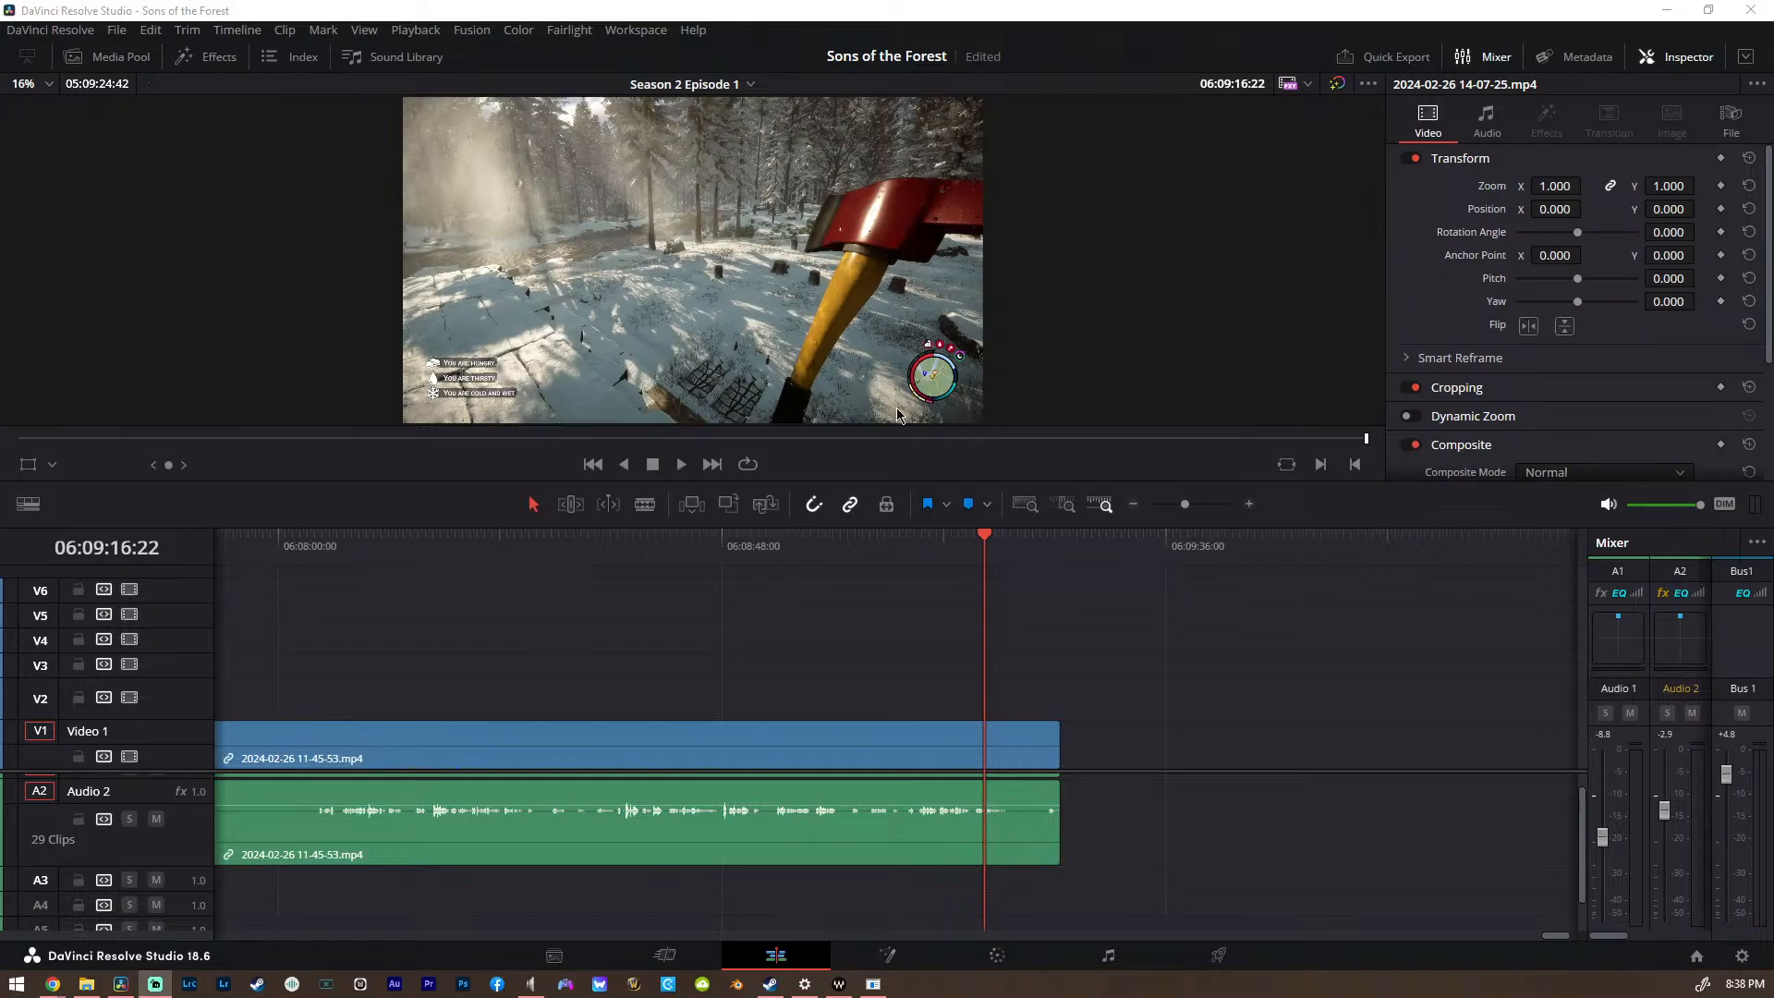
{"action": "scroll", "coordinate": [709, 771], "scroll_direction": "down", "scroll_amount": 4}
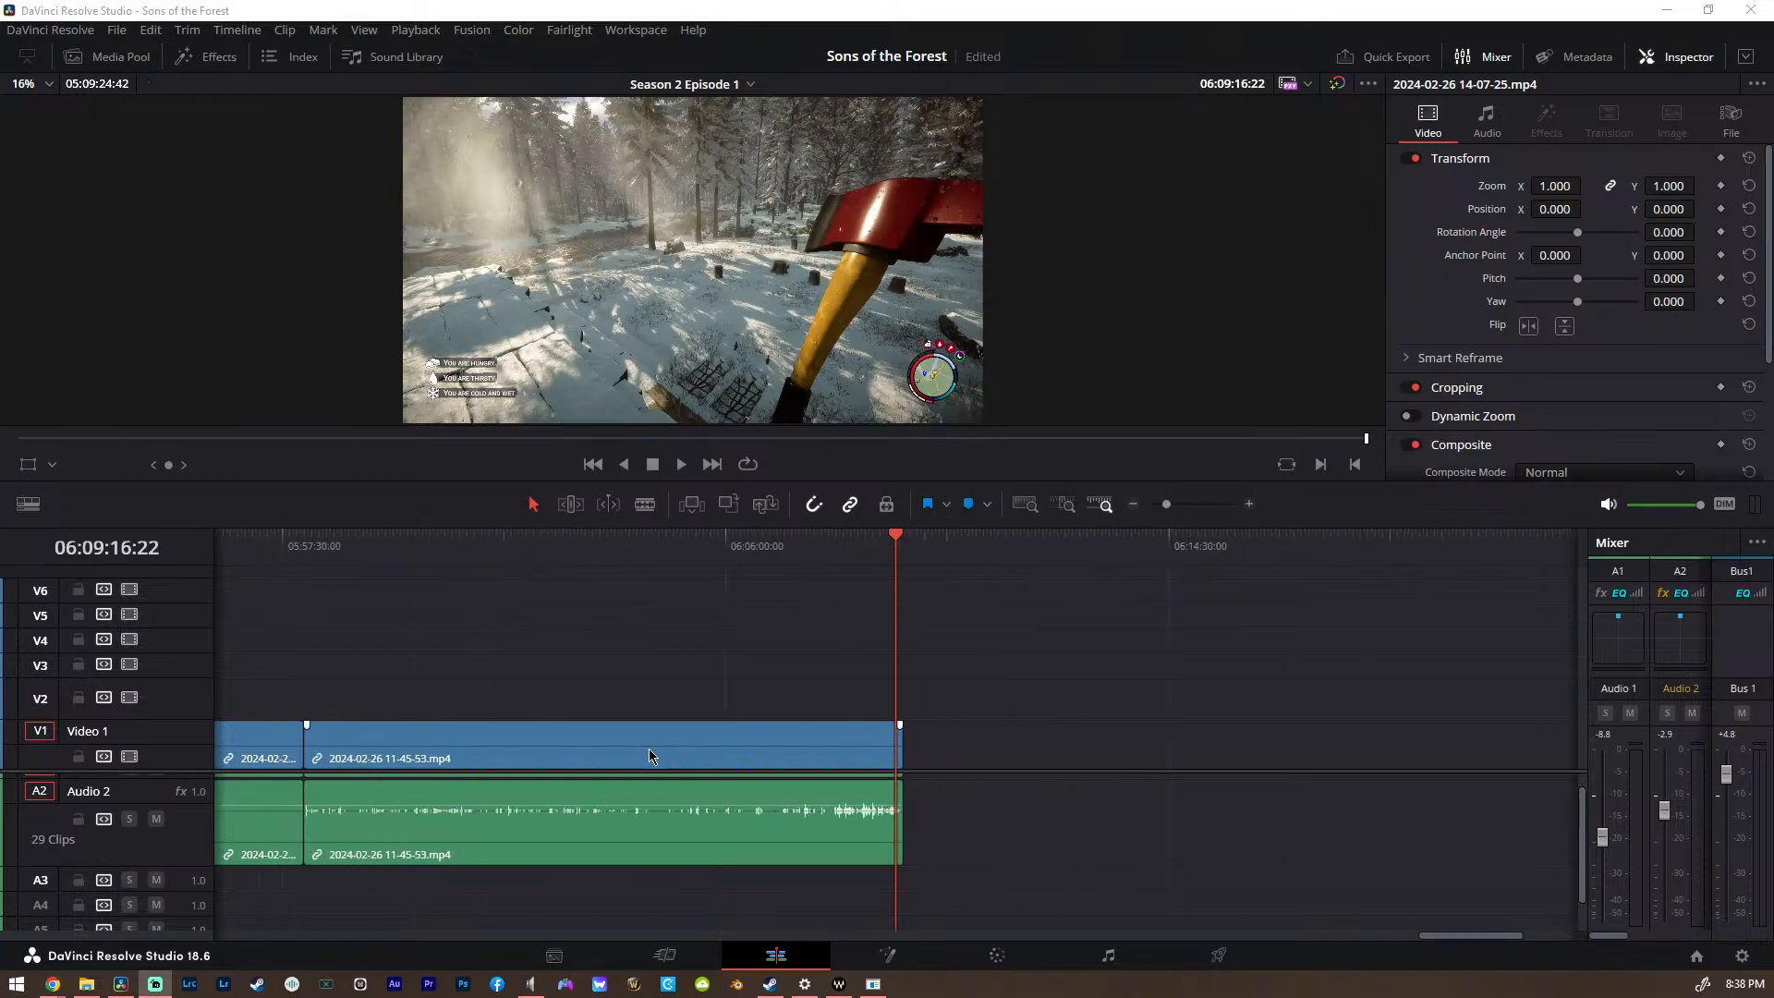
{"action": "scroll", "coordinate": [663, 718], "scroll_direction": "left", "scroll_amount": 4}
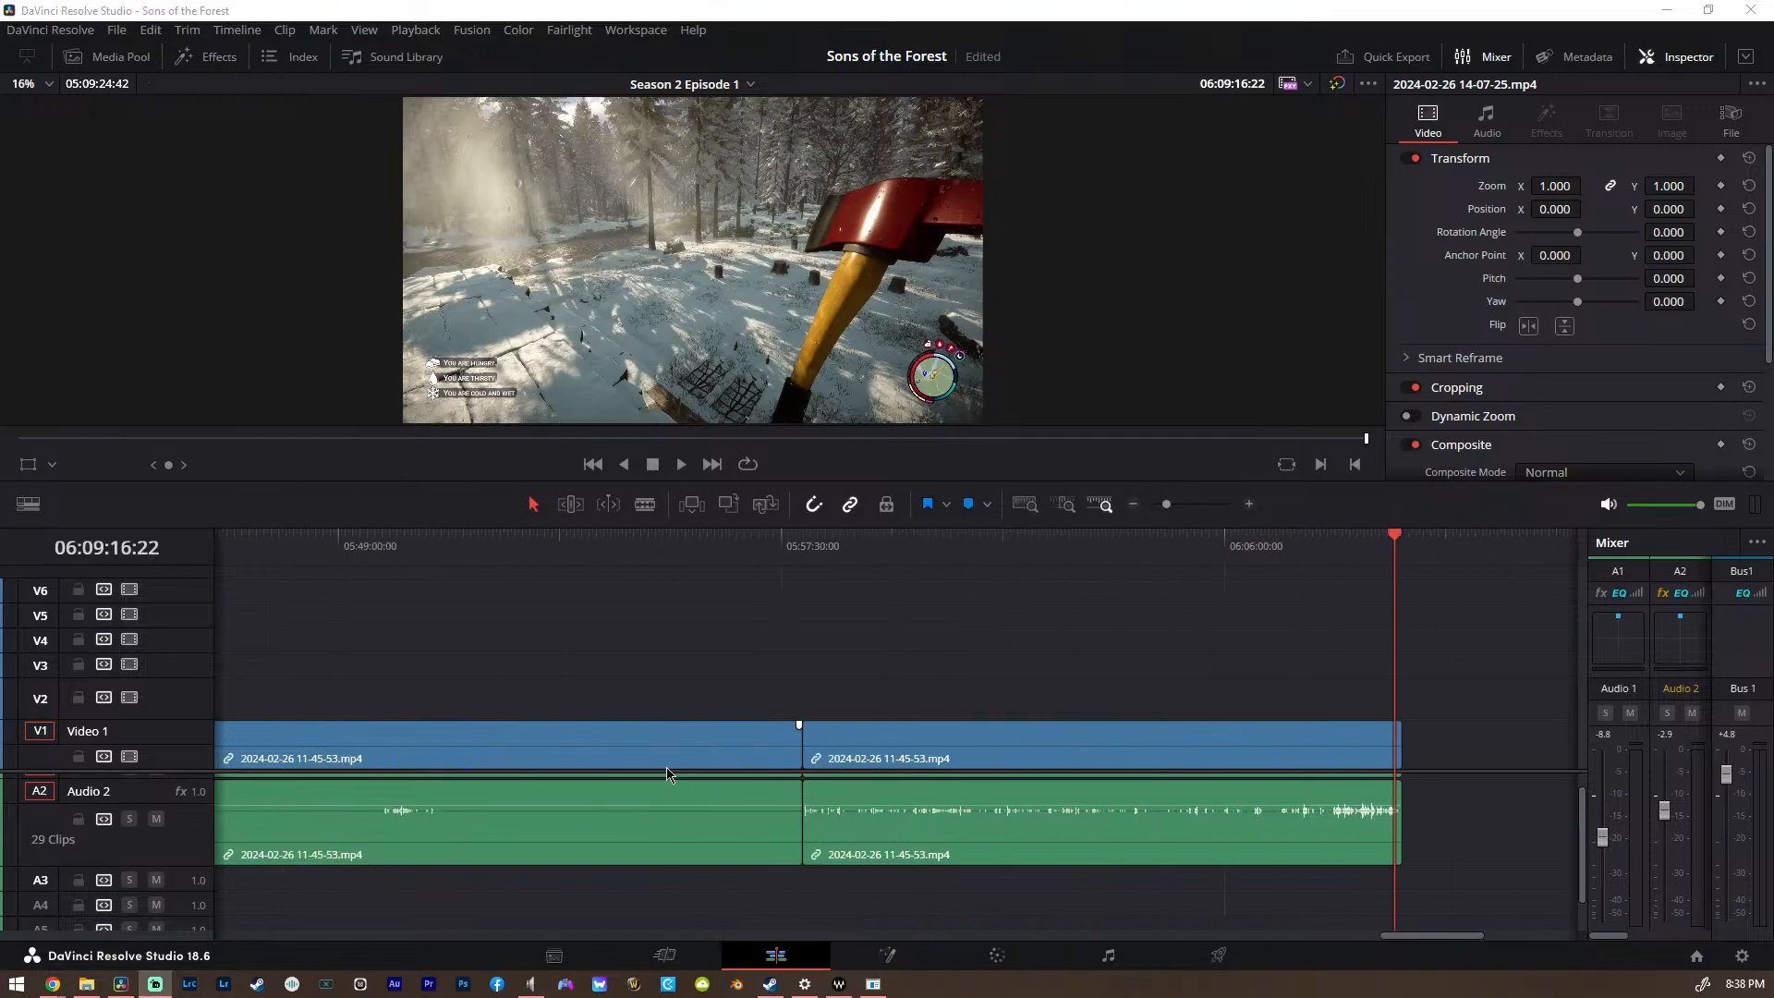
{"action": "scroll", "coordinate": [646, 795], "scroll_direction": "up", "scroll_amount": 1}
{"action": "scroll", "coordinate": [649, 802], "scroll_direction": "down", "scroll_amount": 4}
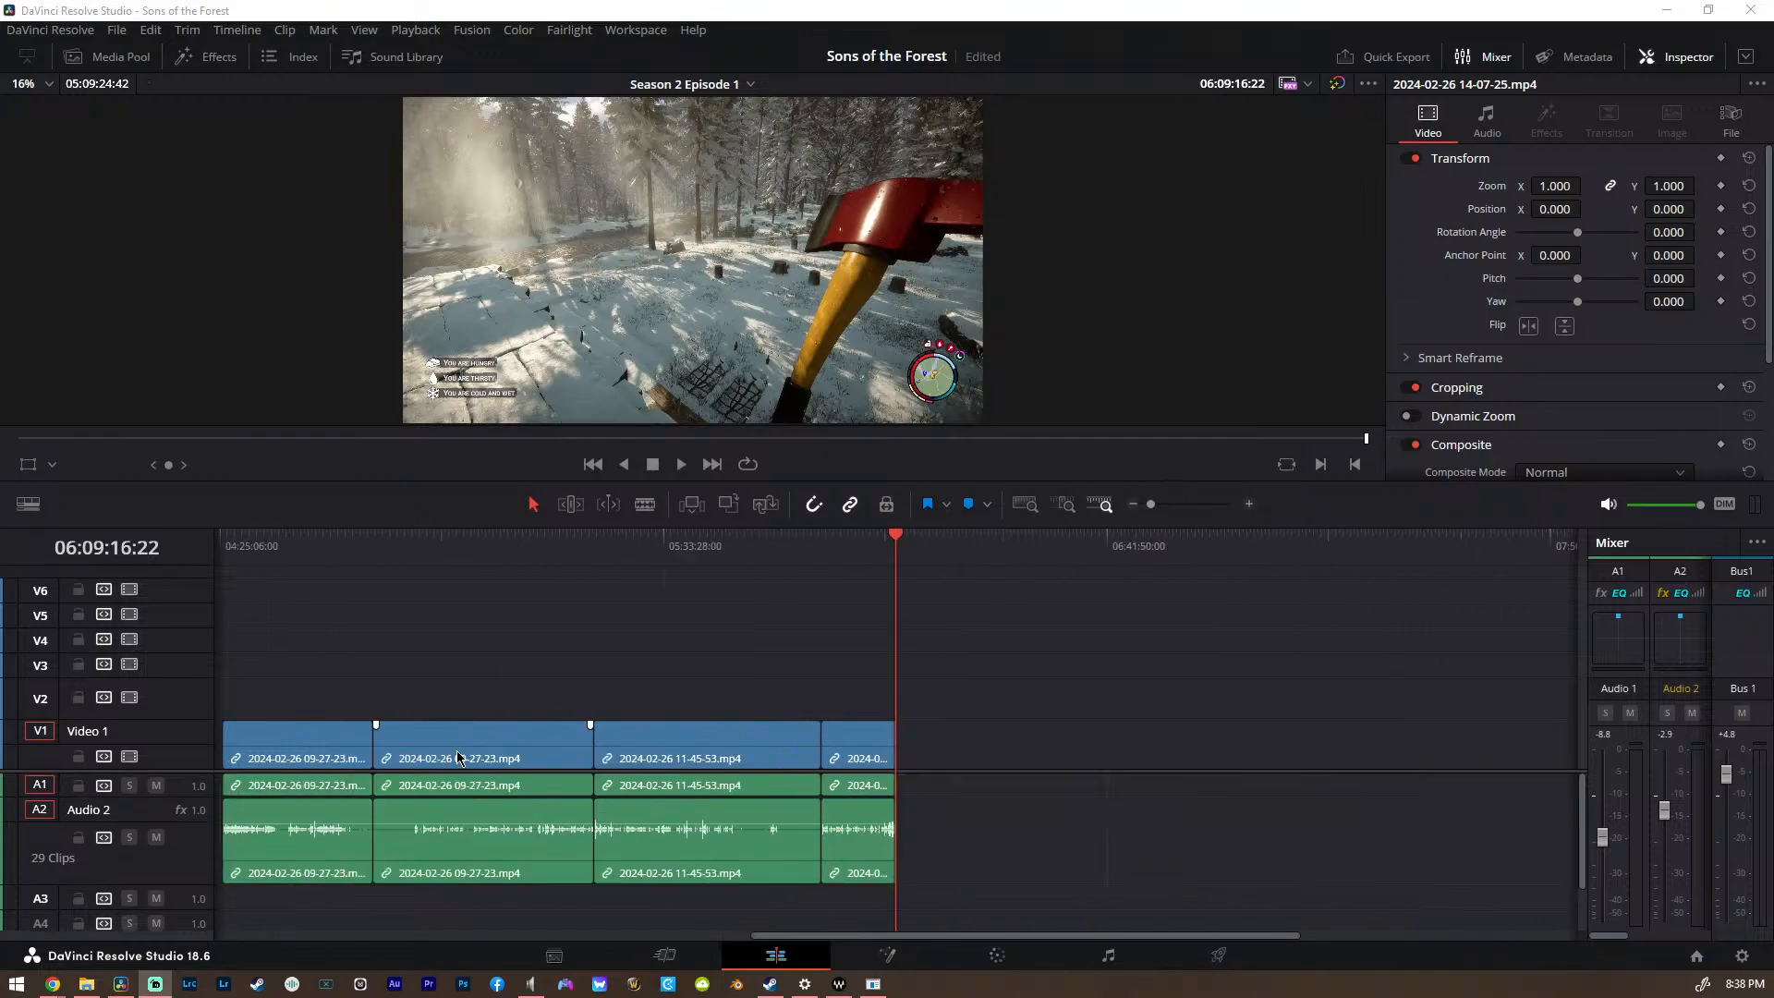
{"action": "scroll", "coordinate": [489, 694], "scroll_direction": "left", "scroll_amount": 3}
{"action": "left_click", "coordinate": [565, 548]}
{"action": "scroll", "coordinate": [506, 655], "scroll_direction": "left", "scroll_amount": 18}
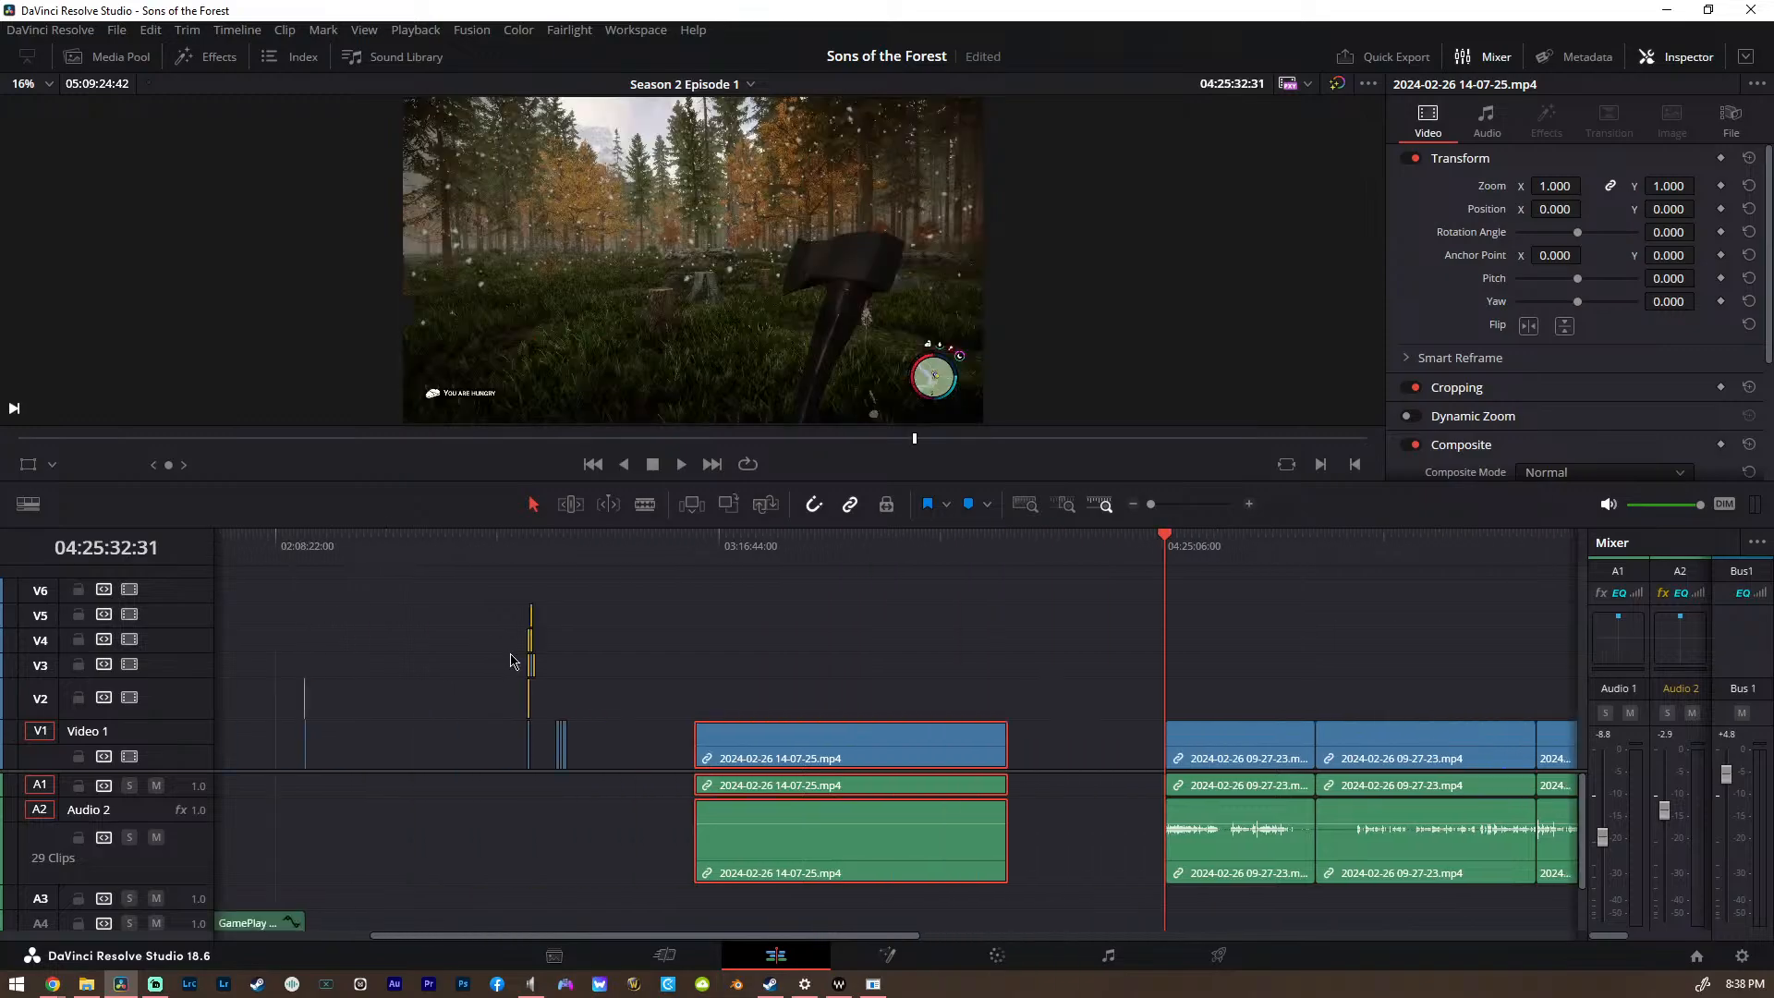
{"action": "left_click", "coordinate": [923, 555]}
{"action": "scroll", "coordinate": [540, 707], "scroll_direction": "right", "scroll_amount": 1}
{"action": "scroll", "coordinate": [540, 712], "scroll_direction": "left", "scroll_amount": 10}
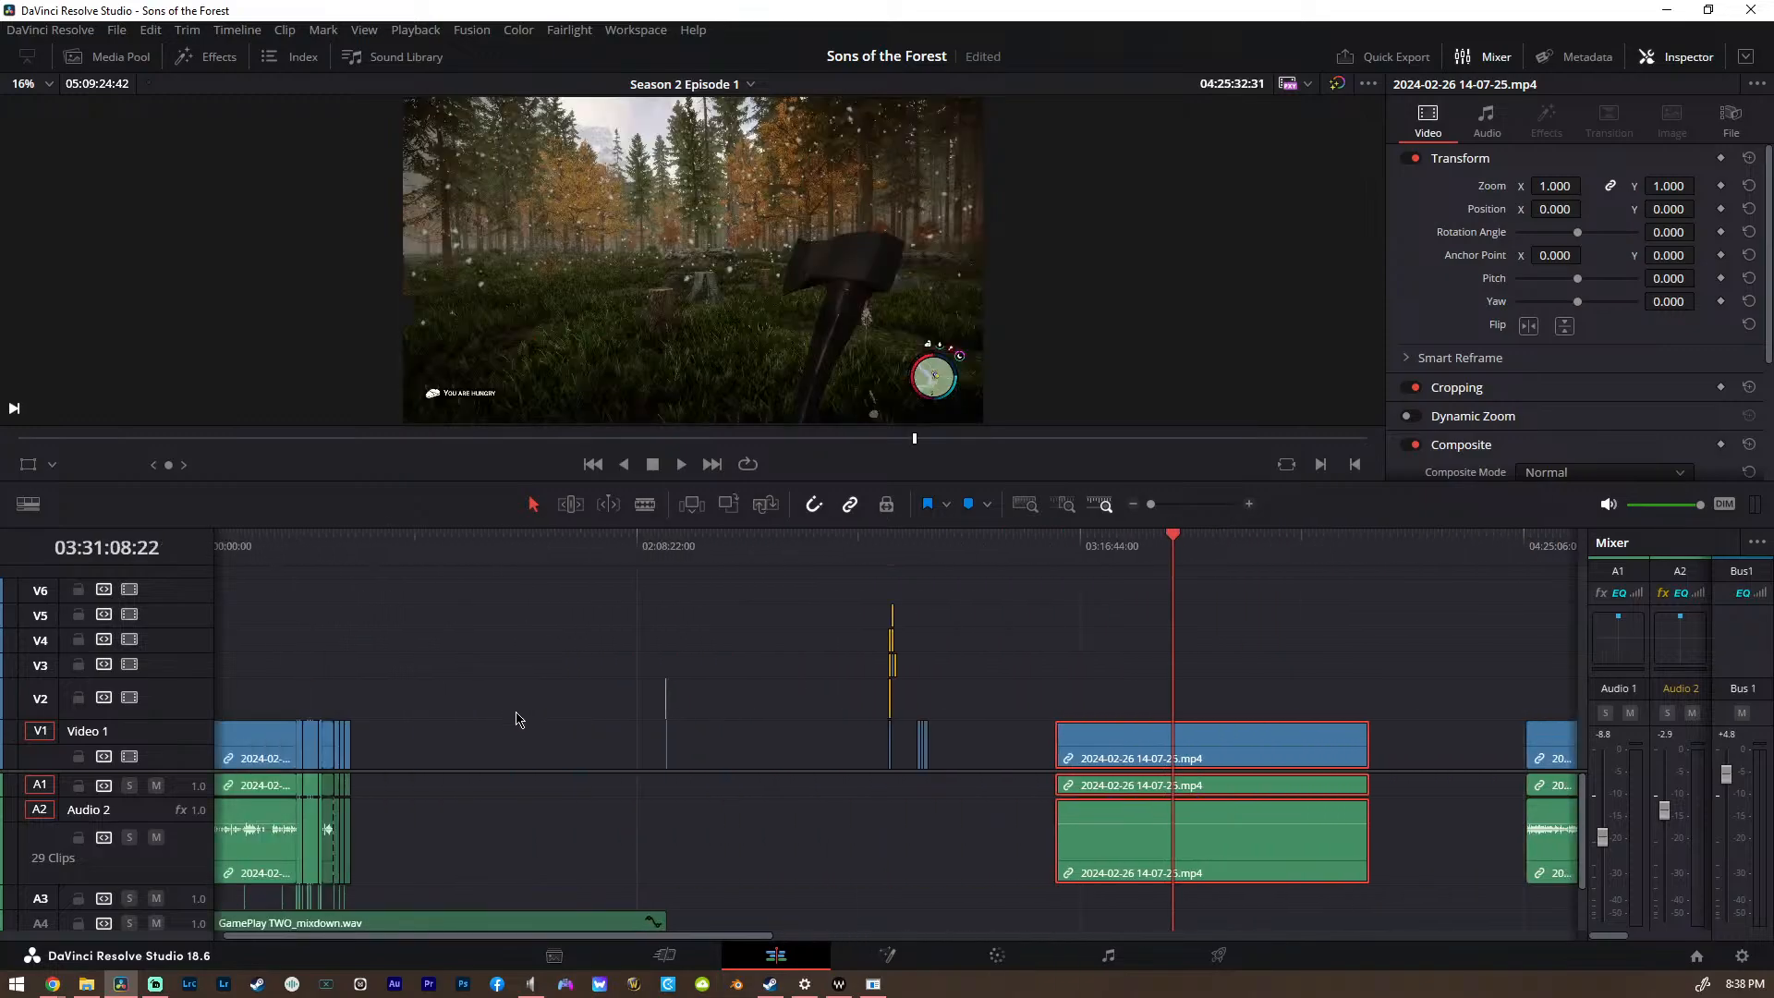
{"action": "left_click", "coordinate": [373, 551]}
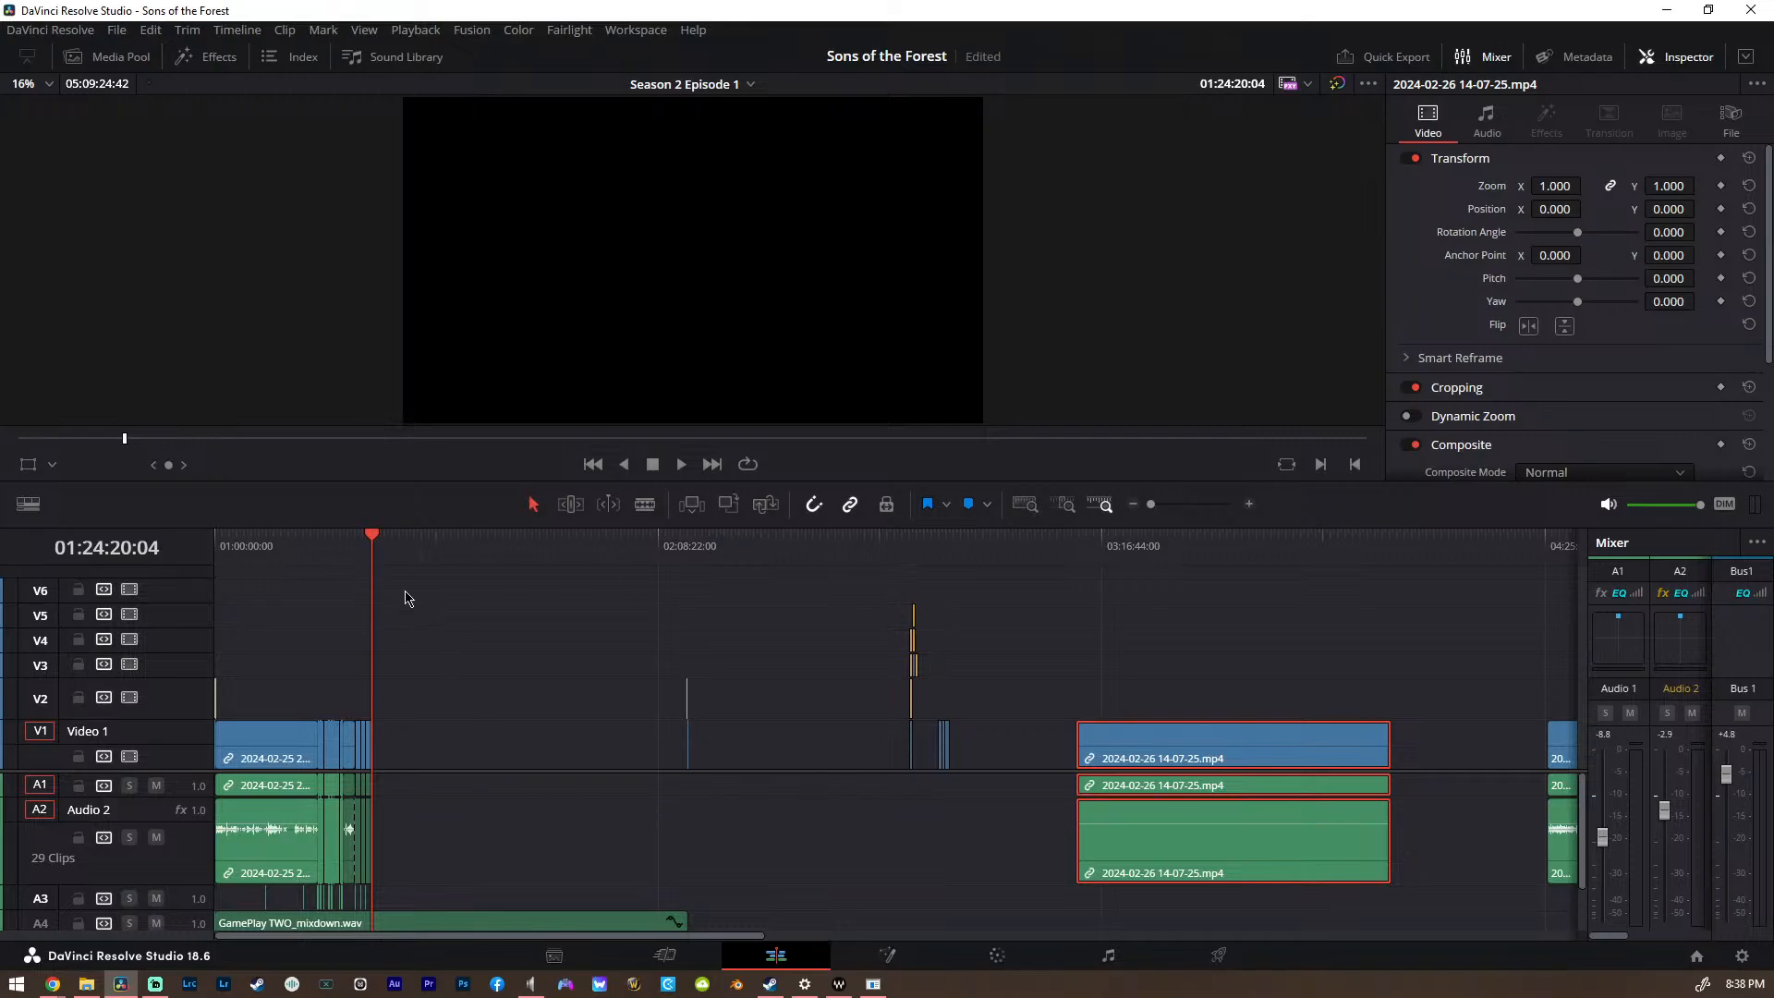
{"action": "left_click", "coordinate": [344, 545]}
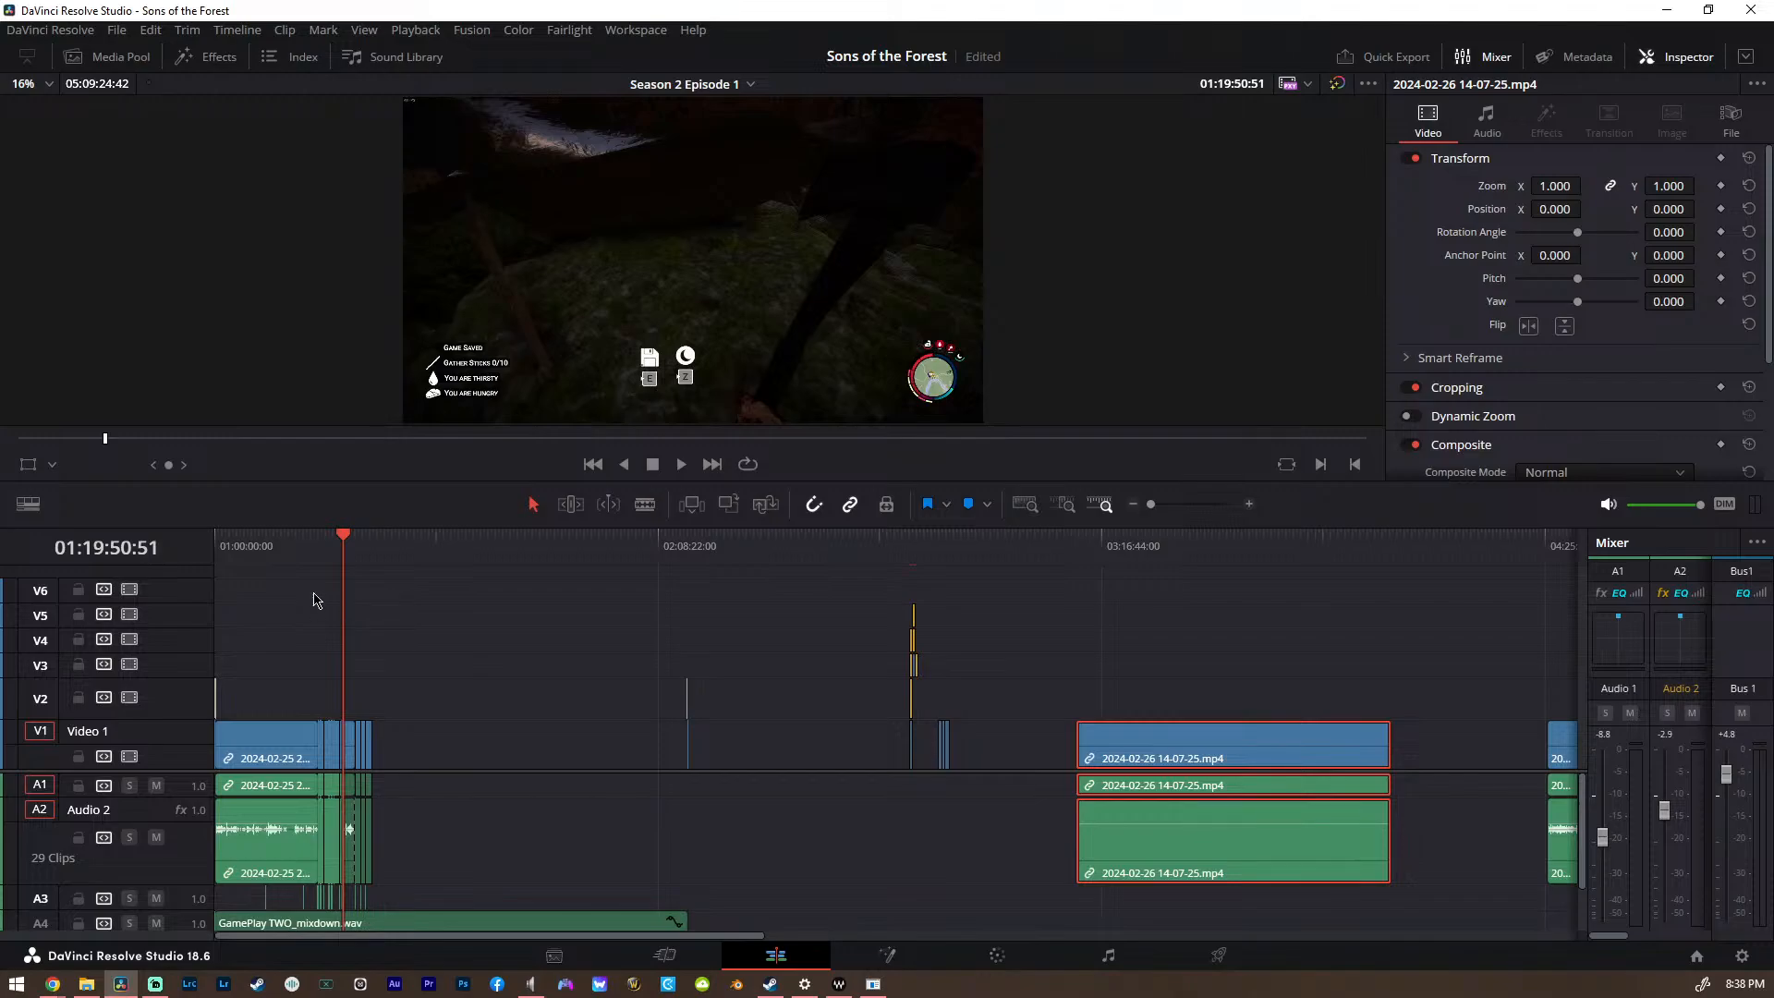
{"action": "scroll", "coordinate": [316, 593], "scroll_direction": "up", "scroll_amount": 5}
{"action": "scroll", "coordinate": [663, 689], "scroll_direction": "left", "scroll_amount": 3}
{"action": "scroll", "coordinate": [663, 696], "scroll_direction": "down", "scroll_amount": 10}
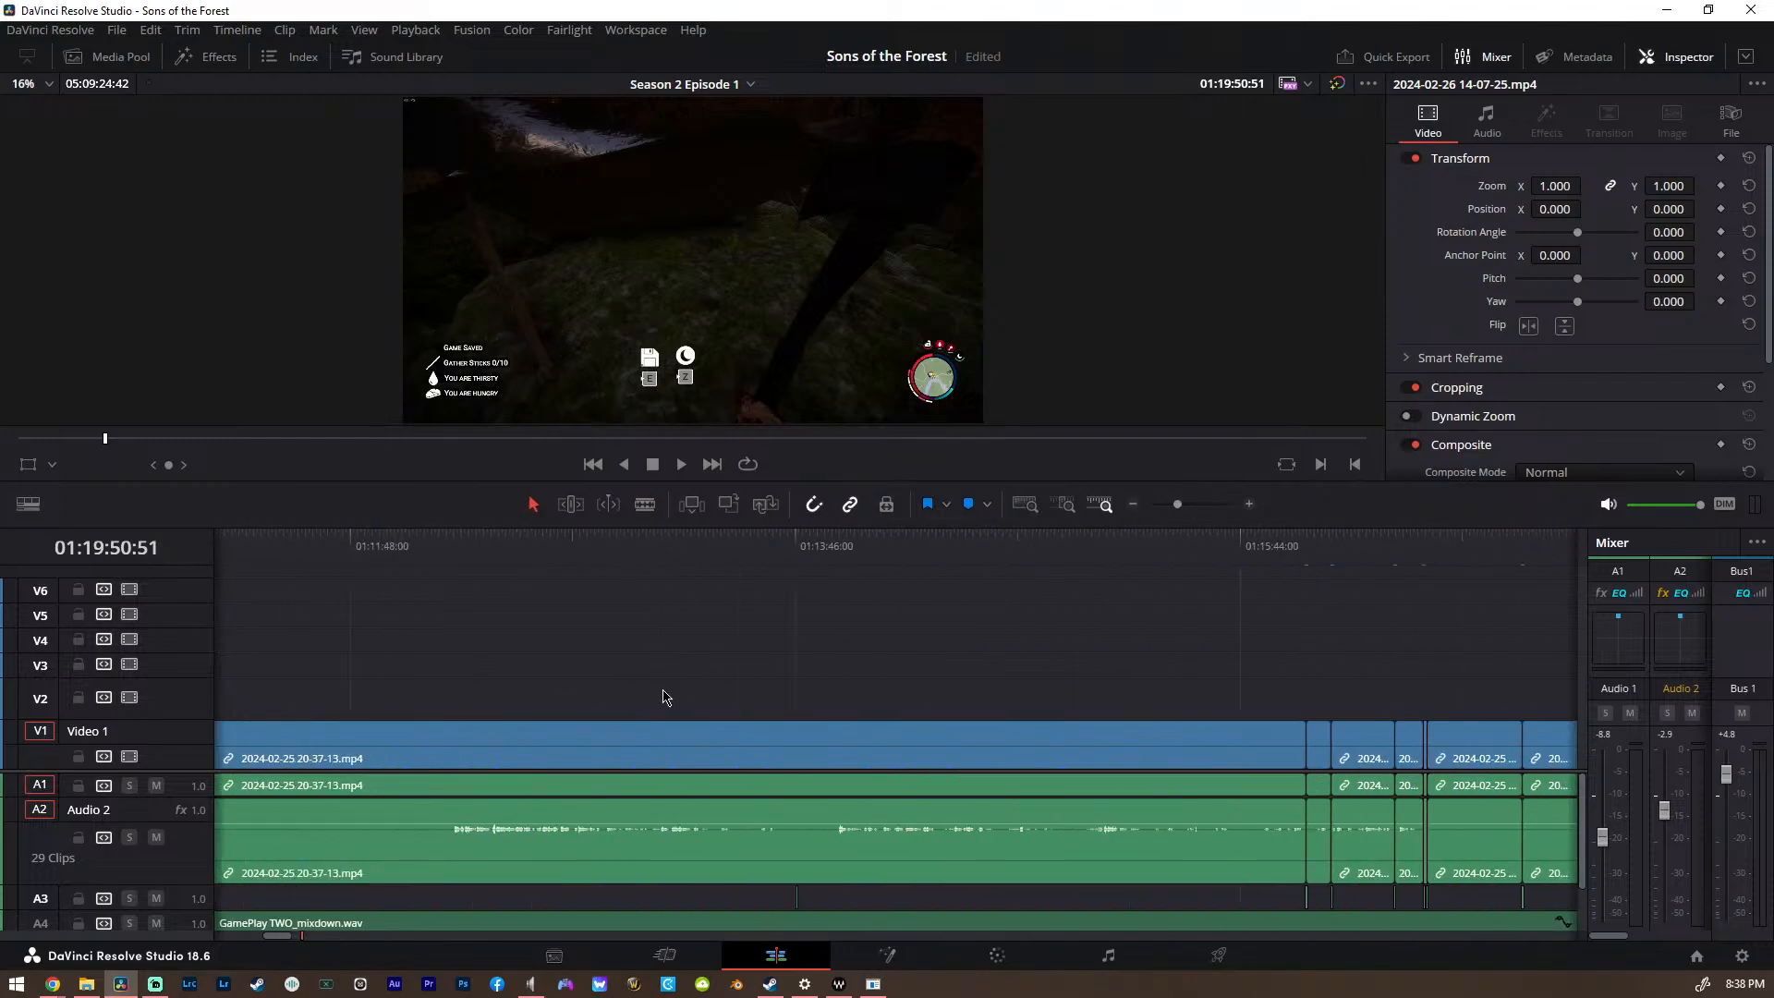
{"action": "left_click", "coordinate": [376, 552]}
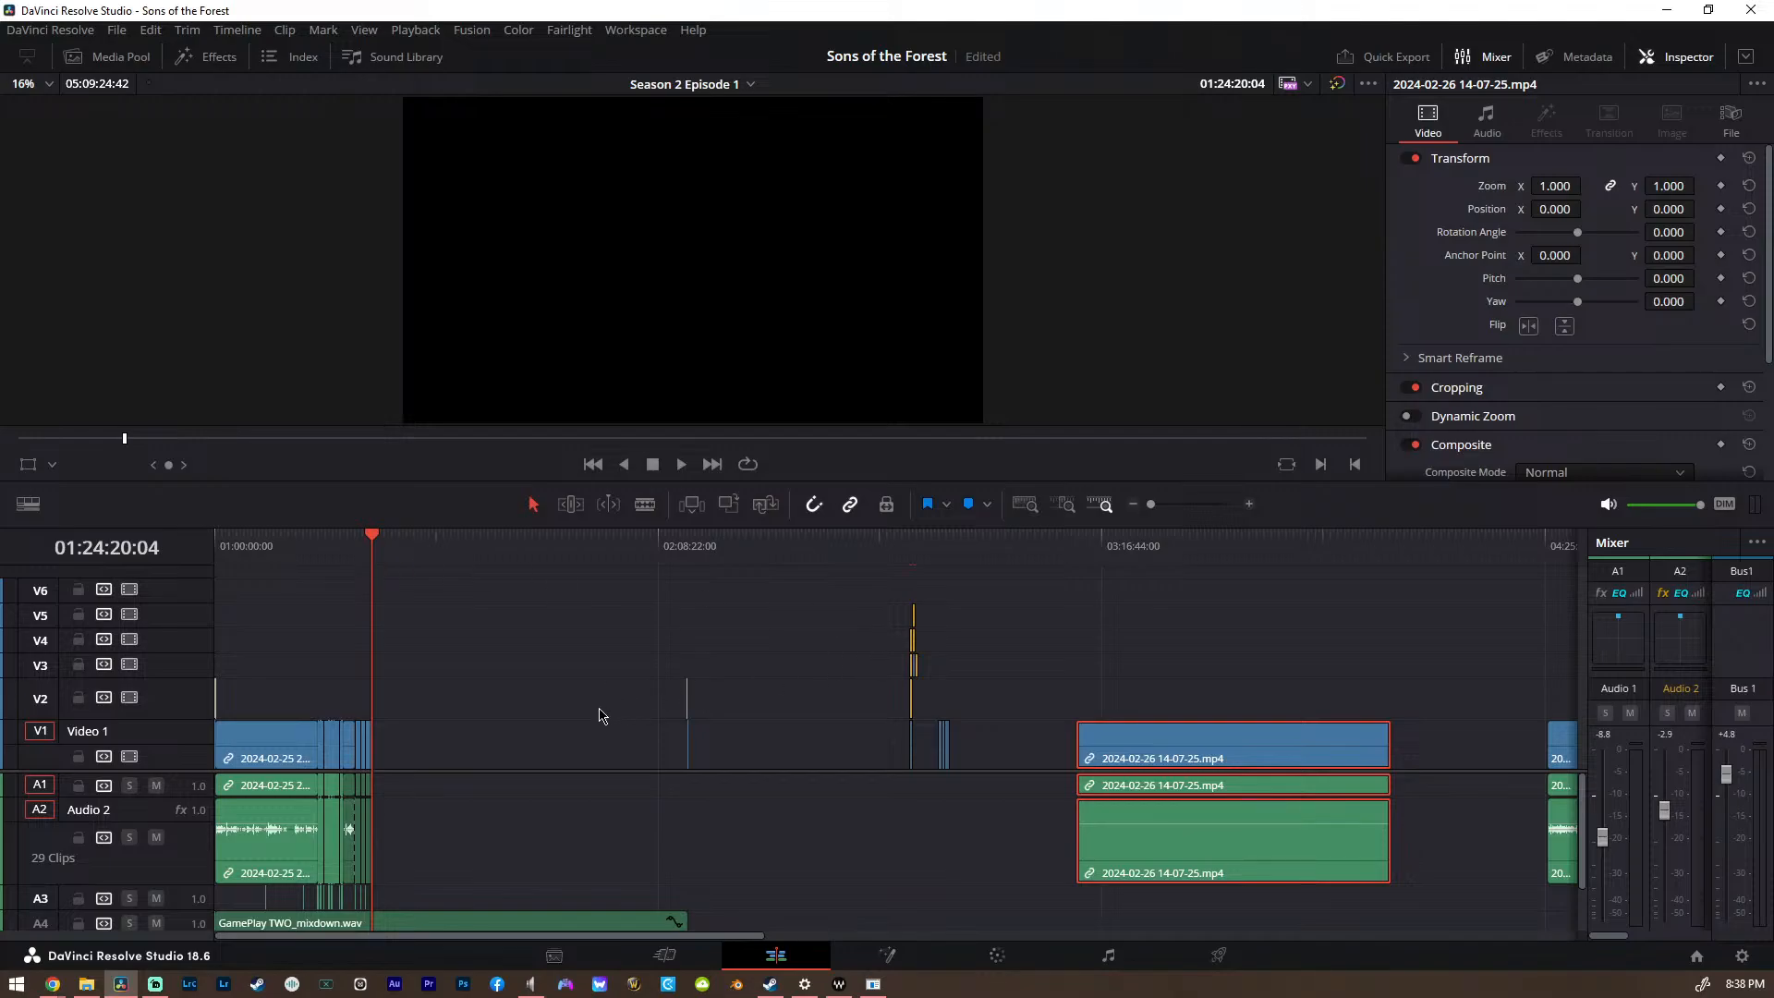
{"action": "scroll", "coordinate": [605, 716], "scroll_direction": "right", "scroll_amount": 3}
{"action": "left_click", "coordinate": [856, 550]}
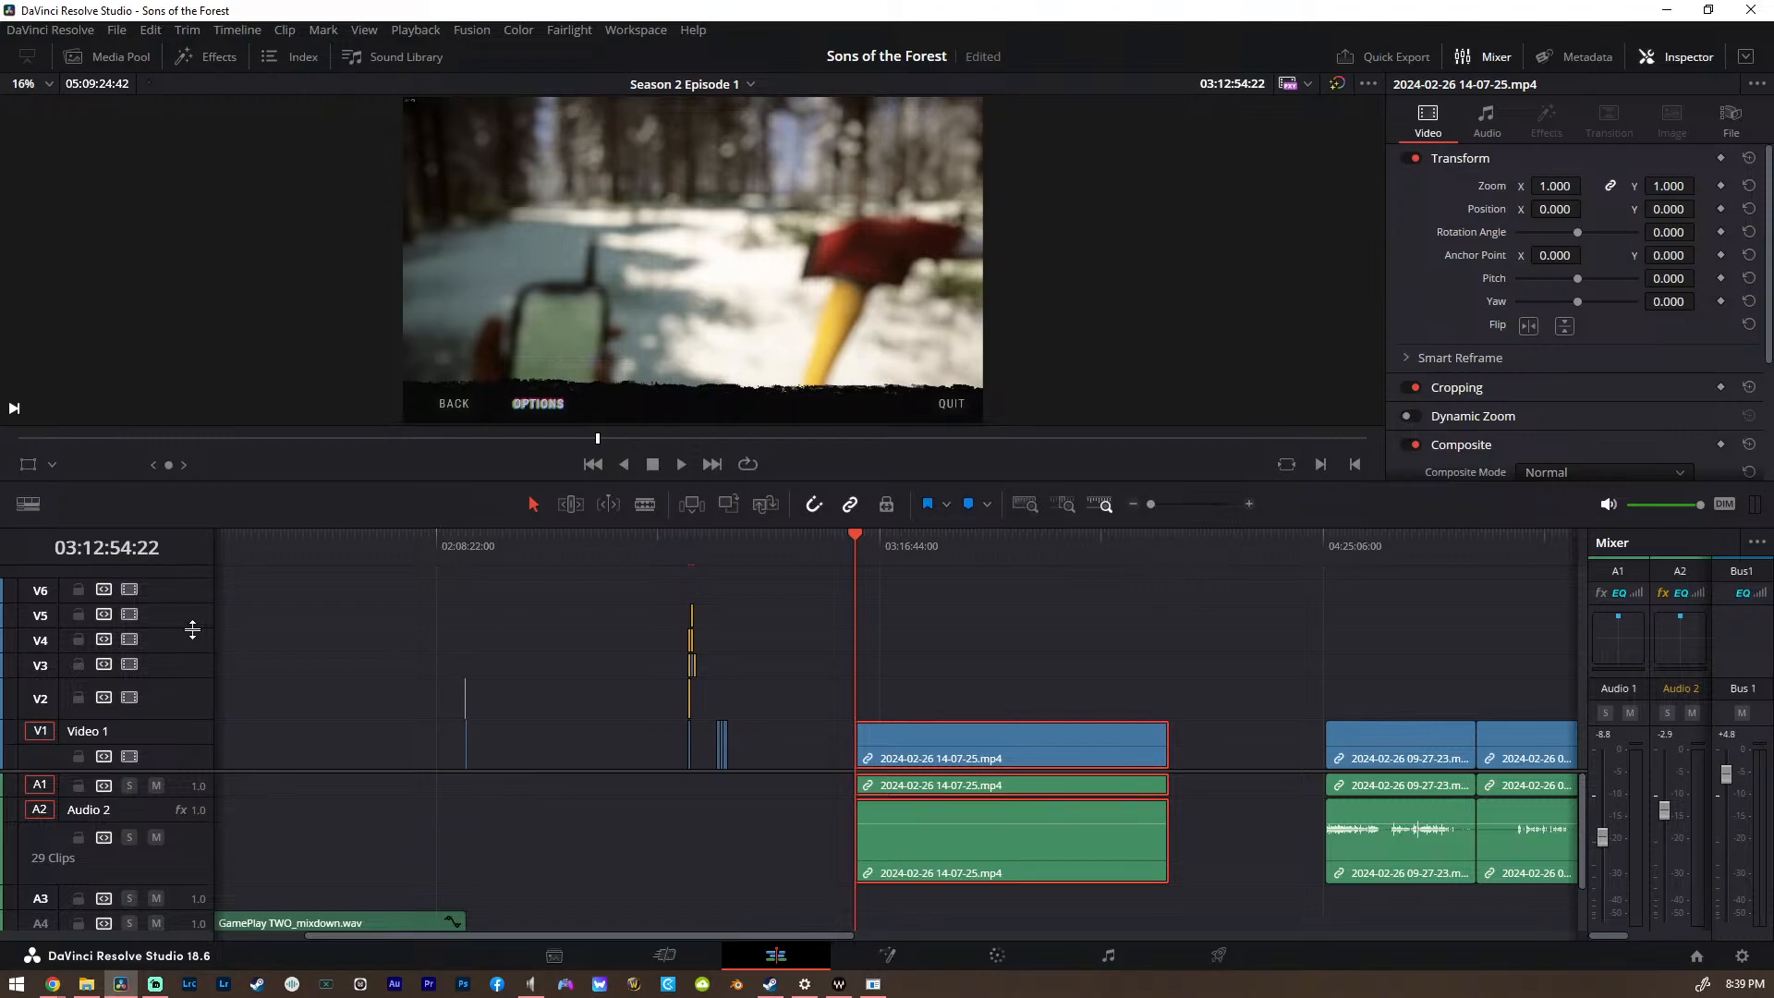
Give the audio tracks a uniform, taller height so that both the Audio 1 and Audio 2 waveforms are readable
{"action": "key", "text": "Home"}
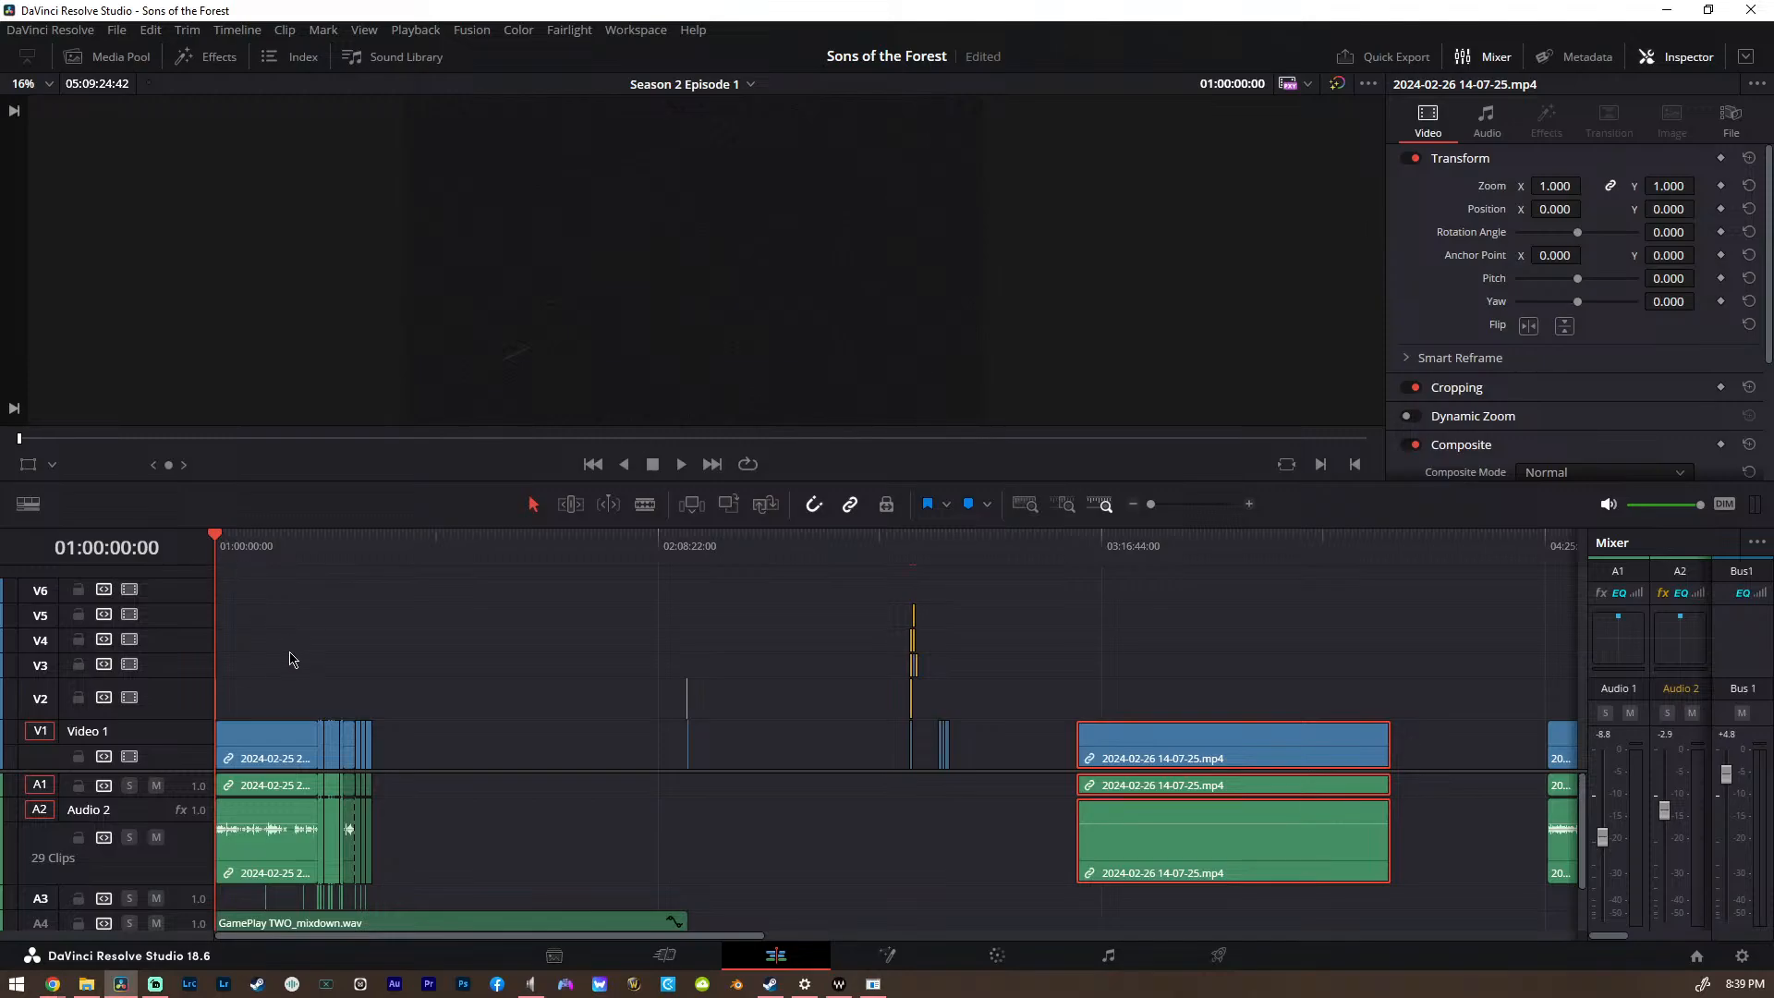
{"action": "scroll", "coordinate": [198, 813], "scroll_direction": "down", "scroll_amount": 3}
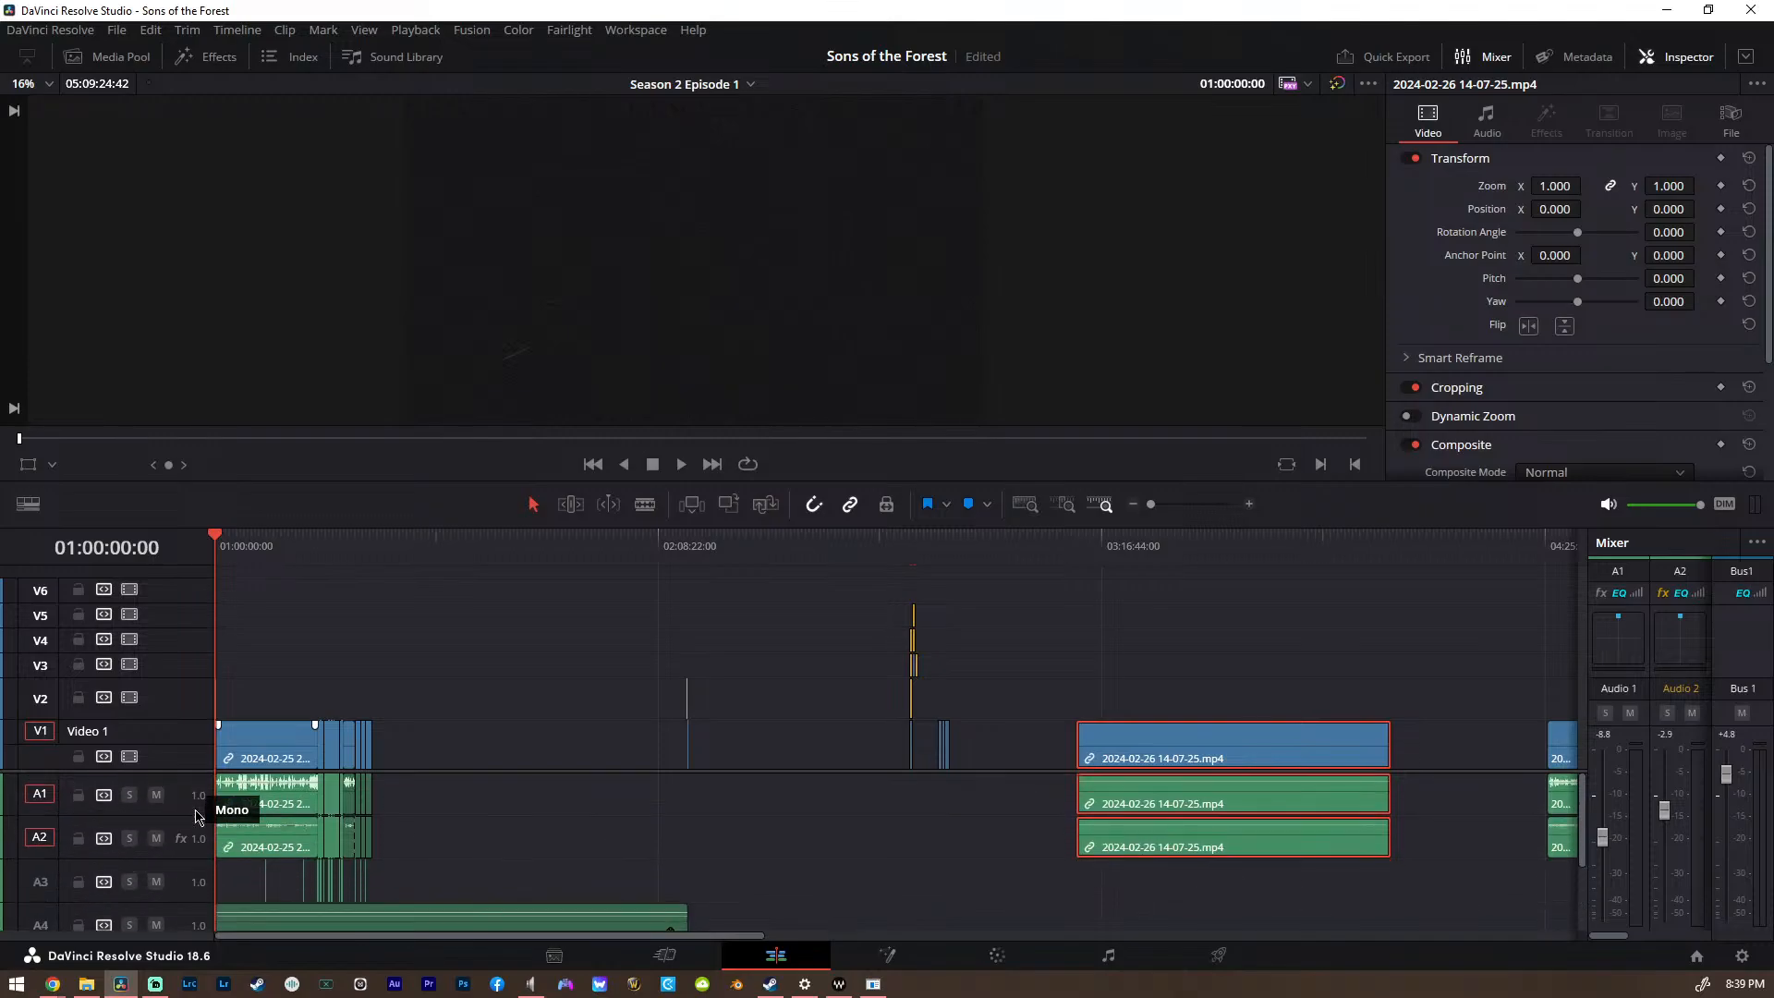
{"action": "left_click", "coordinate": [1077, 553]}
{"action": "scroll", "coordinate": [946, 671], "scroll_direction": "right", "scroll_amount": 1}
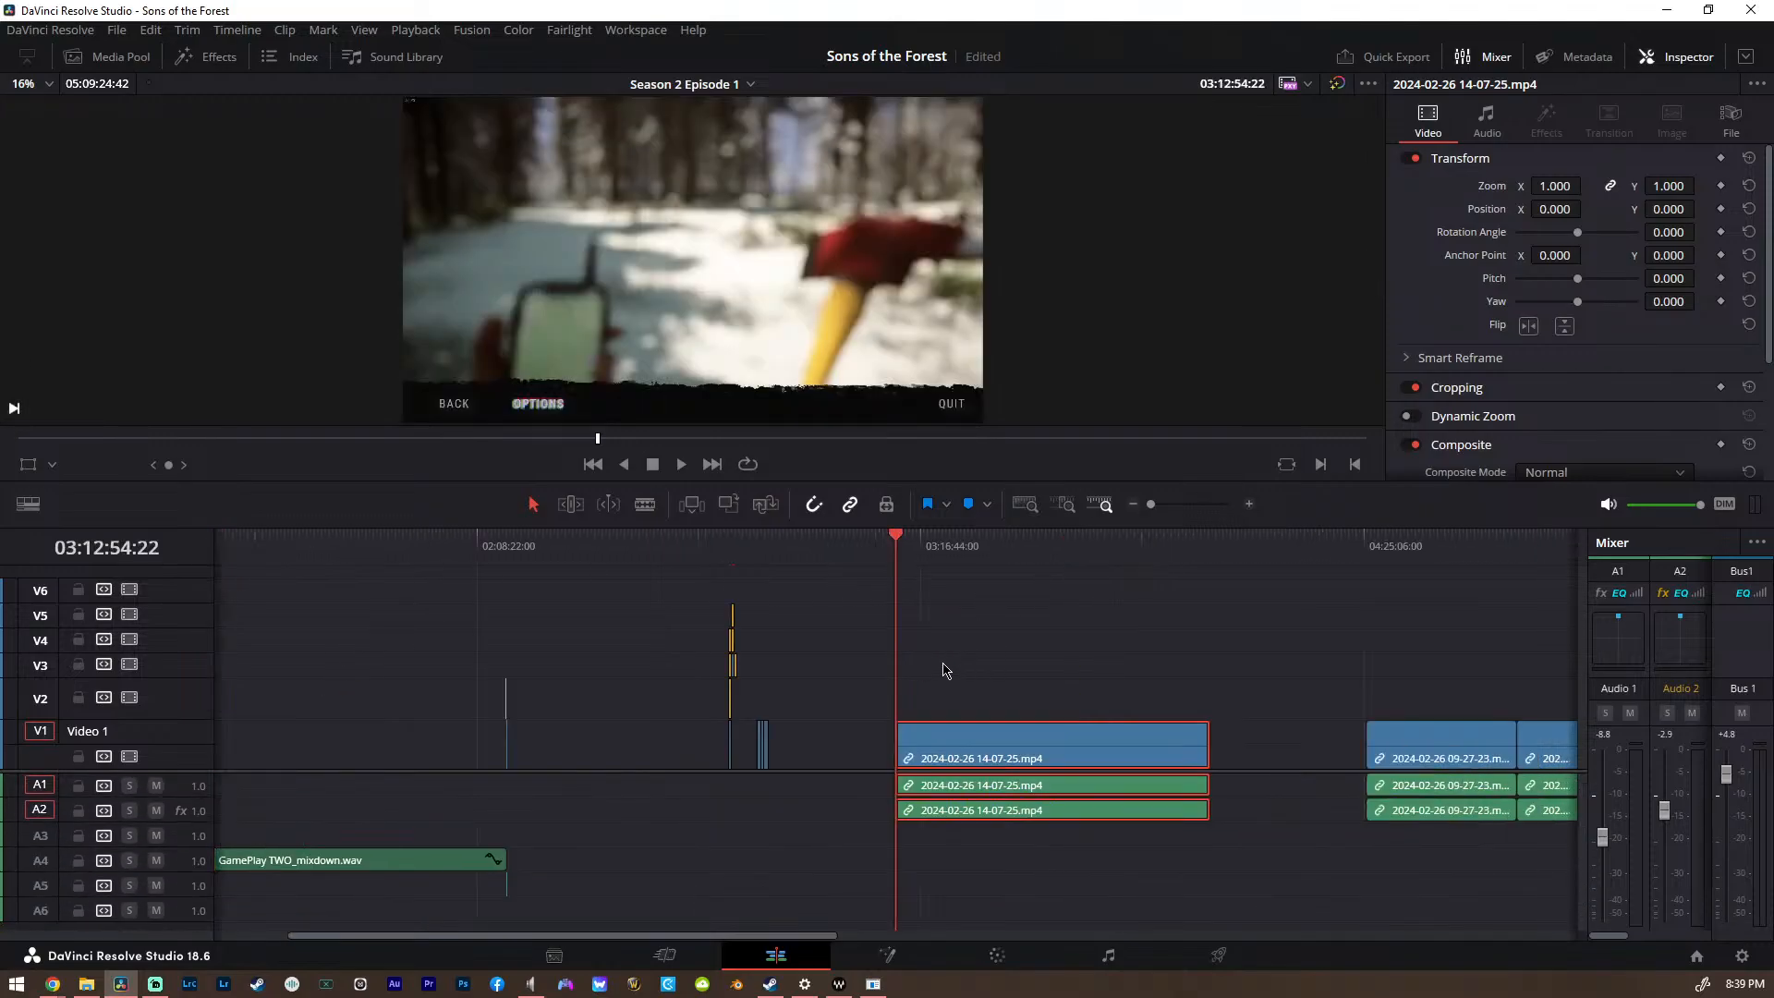
{"action": "scroll", "coordinate": [1045, 712], "scroll_direction": "left", "scroll_amount": 1}
{"action": "scroll", "coordinate": [1045, 714], "scroll_direction": "right", "scroll_amount": 2}
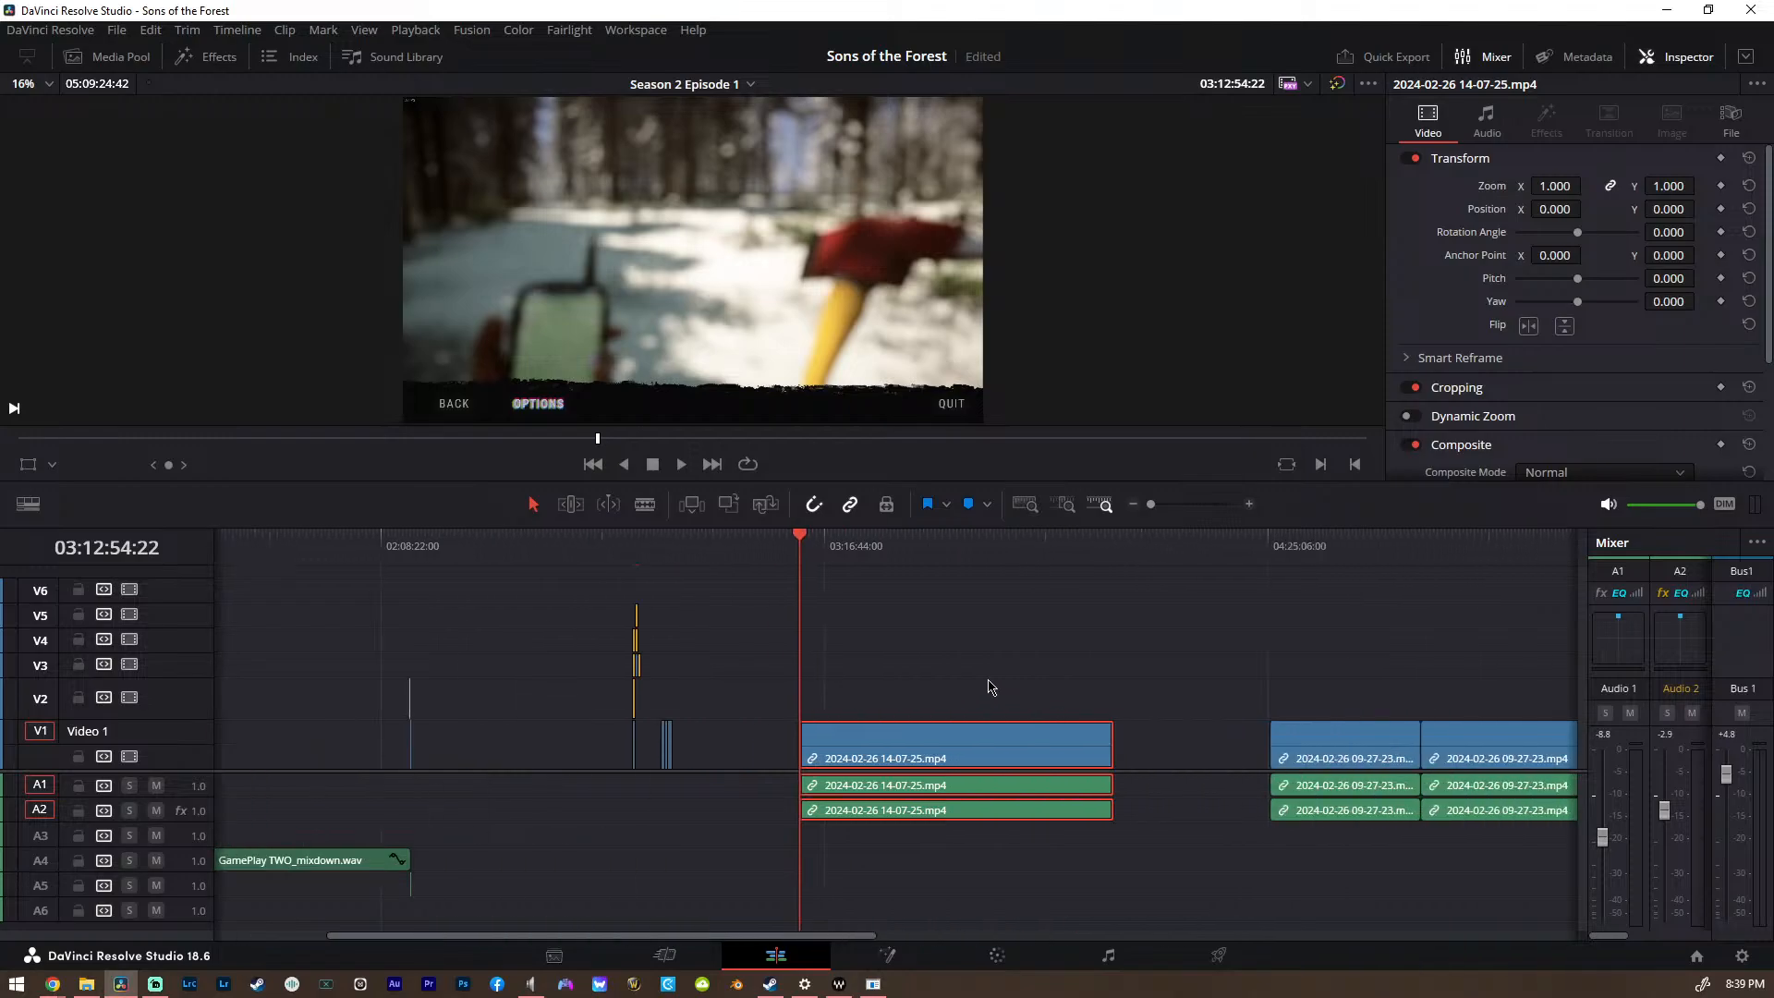
{"action": "scroll", "coordinate": [989, 684], "scroll_direction": "up", "scroll_amount": 10}
{"action": "scroll", "coordinate": [972, 699], "scroll_direction": "down", "scroll_amount": 10}
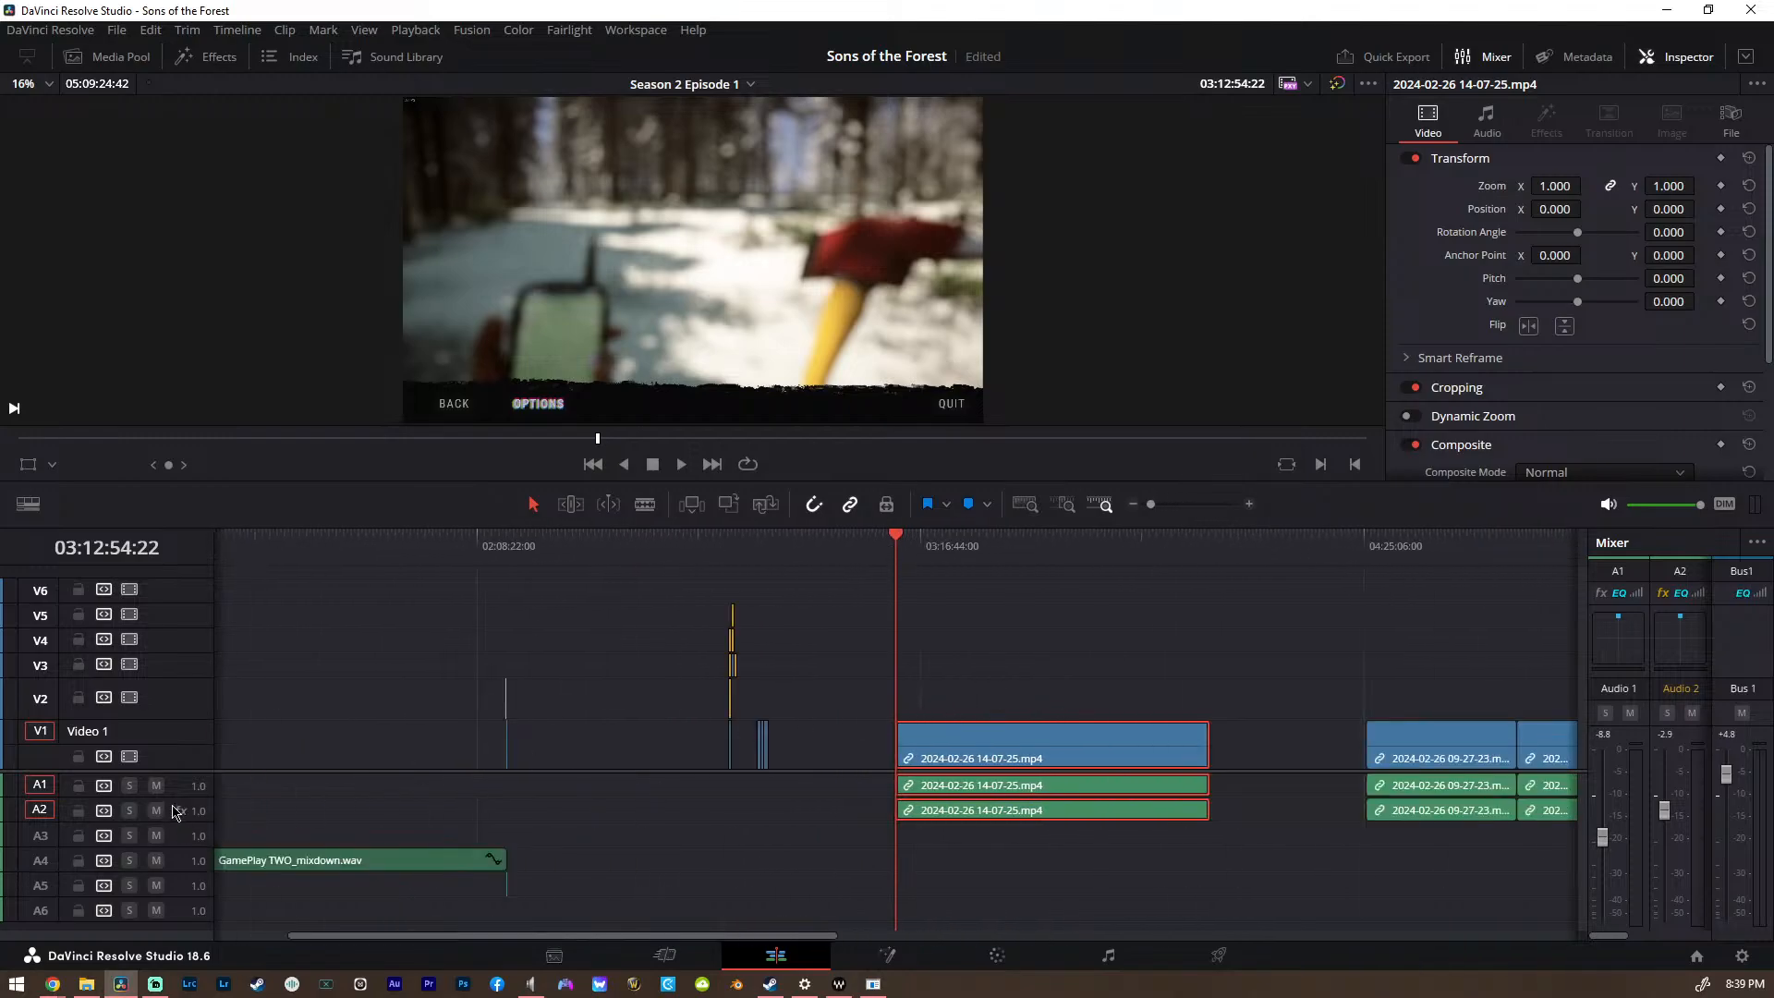
{"action": "scroll", "coordinate": [176, 812], "scroll_direction": "up", "scroll_amount": 2}
{"action": "scroll", "coordinate": [175, 812], "scroll_direction": "up", "scroll_amount": 1}
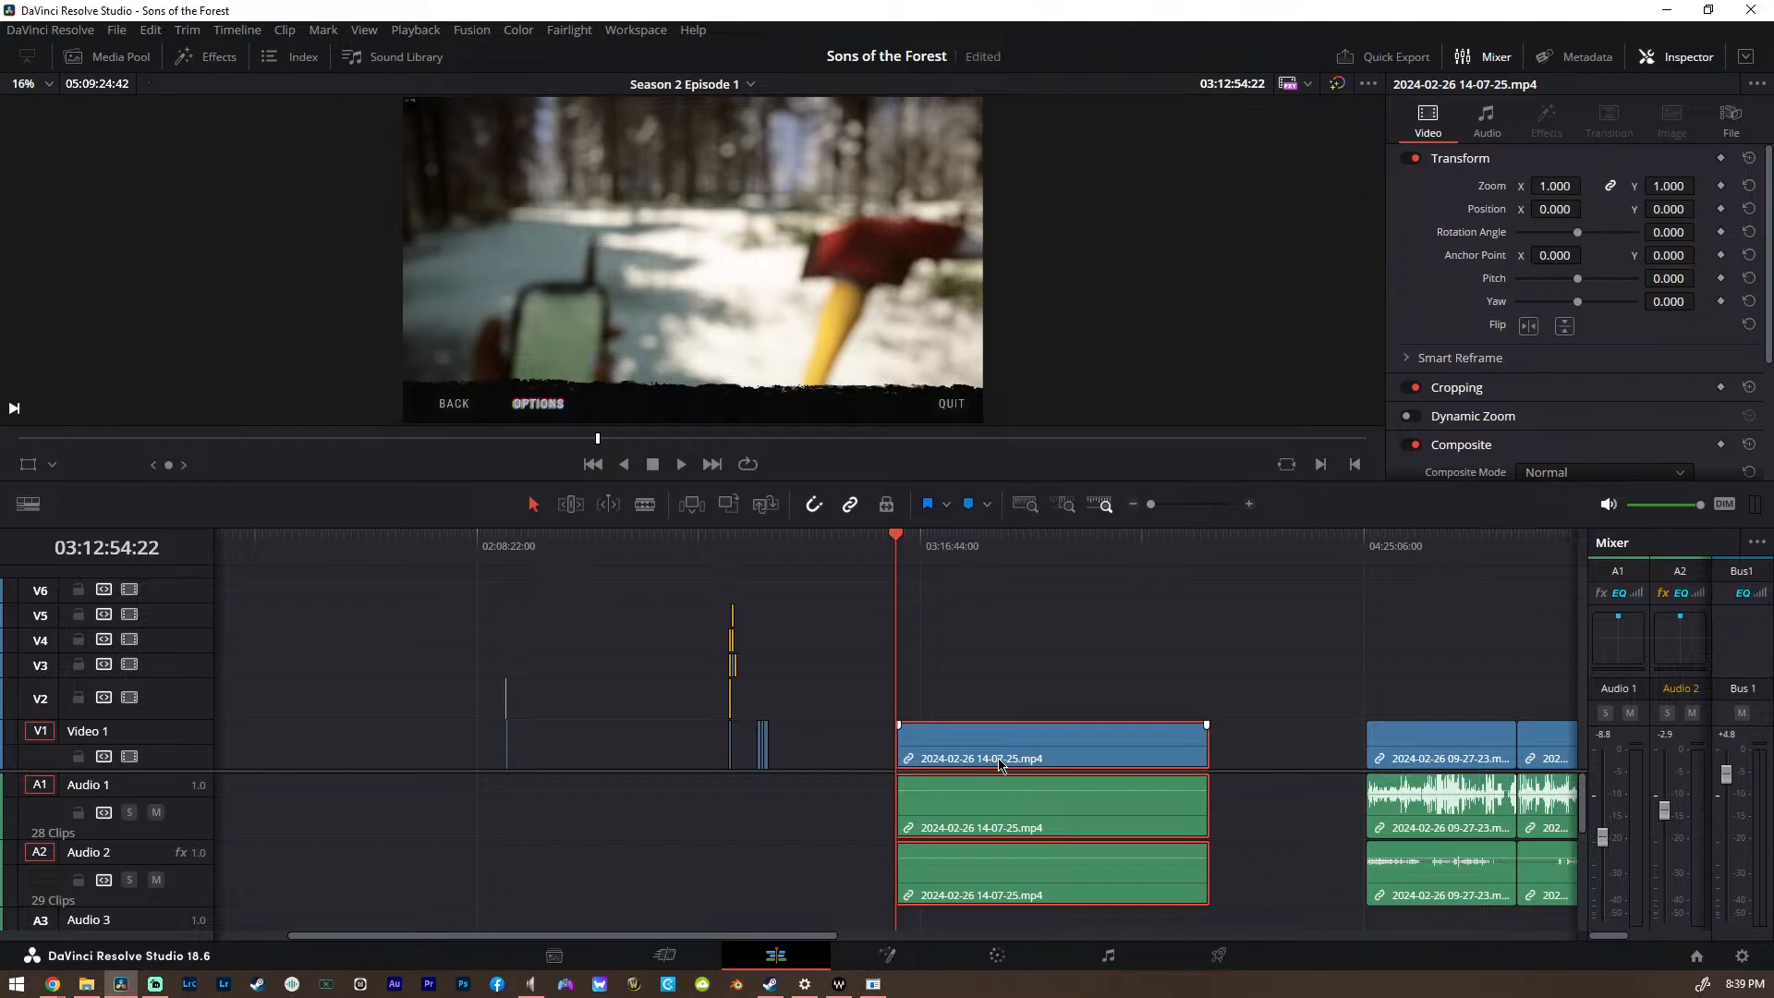
Examine the Audio 1 and Audio 2 waveforms of the joined group from 04:25:32:31 to its last clip
{"action": "left_click", "coordinate": [1368, 552]}
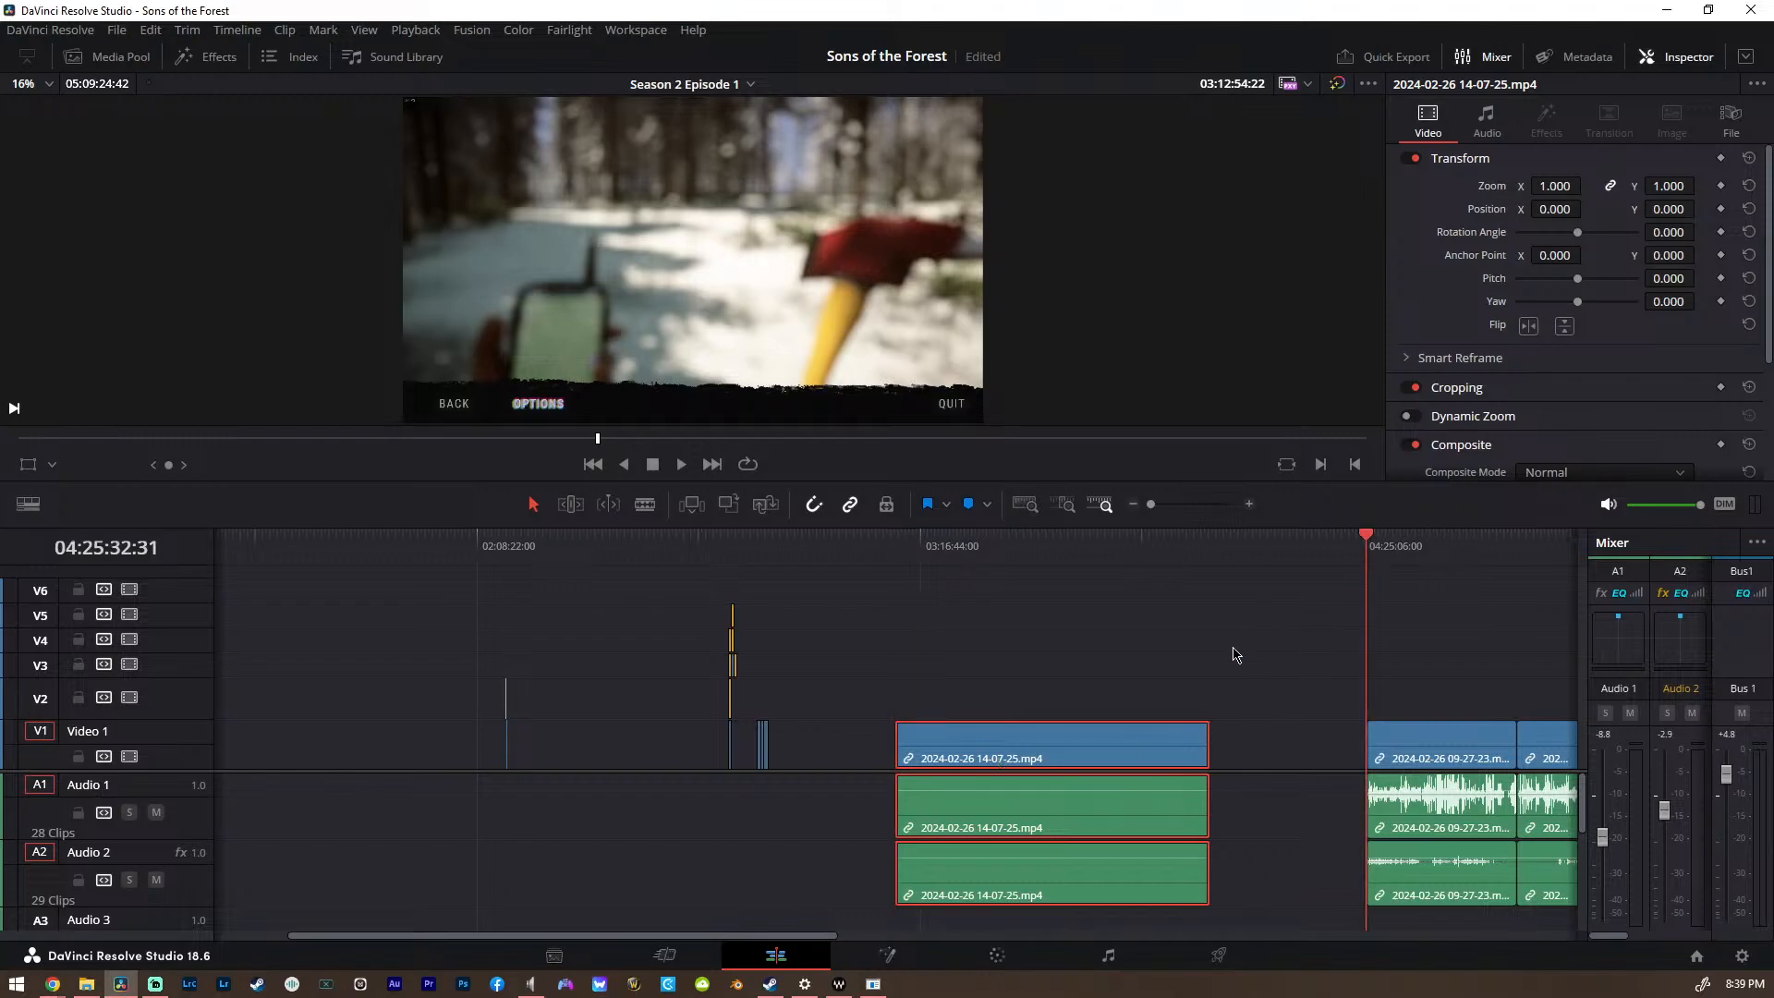
{"action": "scroll", "coordinate": [1275, 667], "scroll_direction": "up", "scroll_amount": 1}
{"action": "scroll", "coordinate": [1275, 667], "scroll_direction": "down", "scroll_amount": 1}
{"action": "scroll", "coordinate": [1131, 678], "scroll_direction": "left", "scroll_amount": 1}
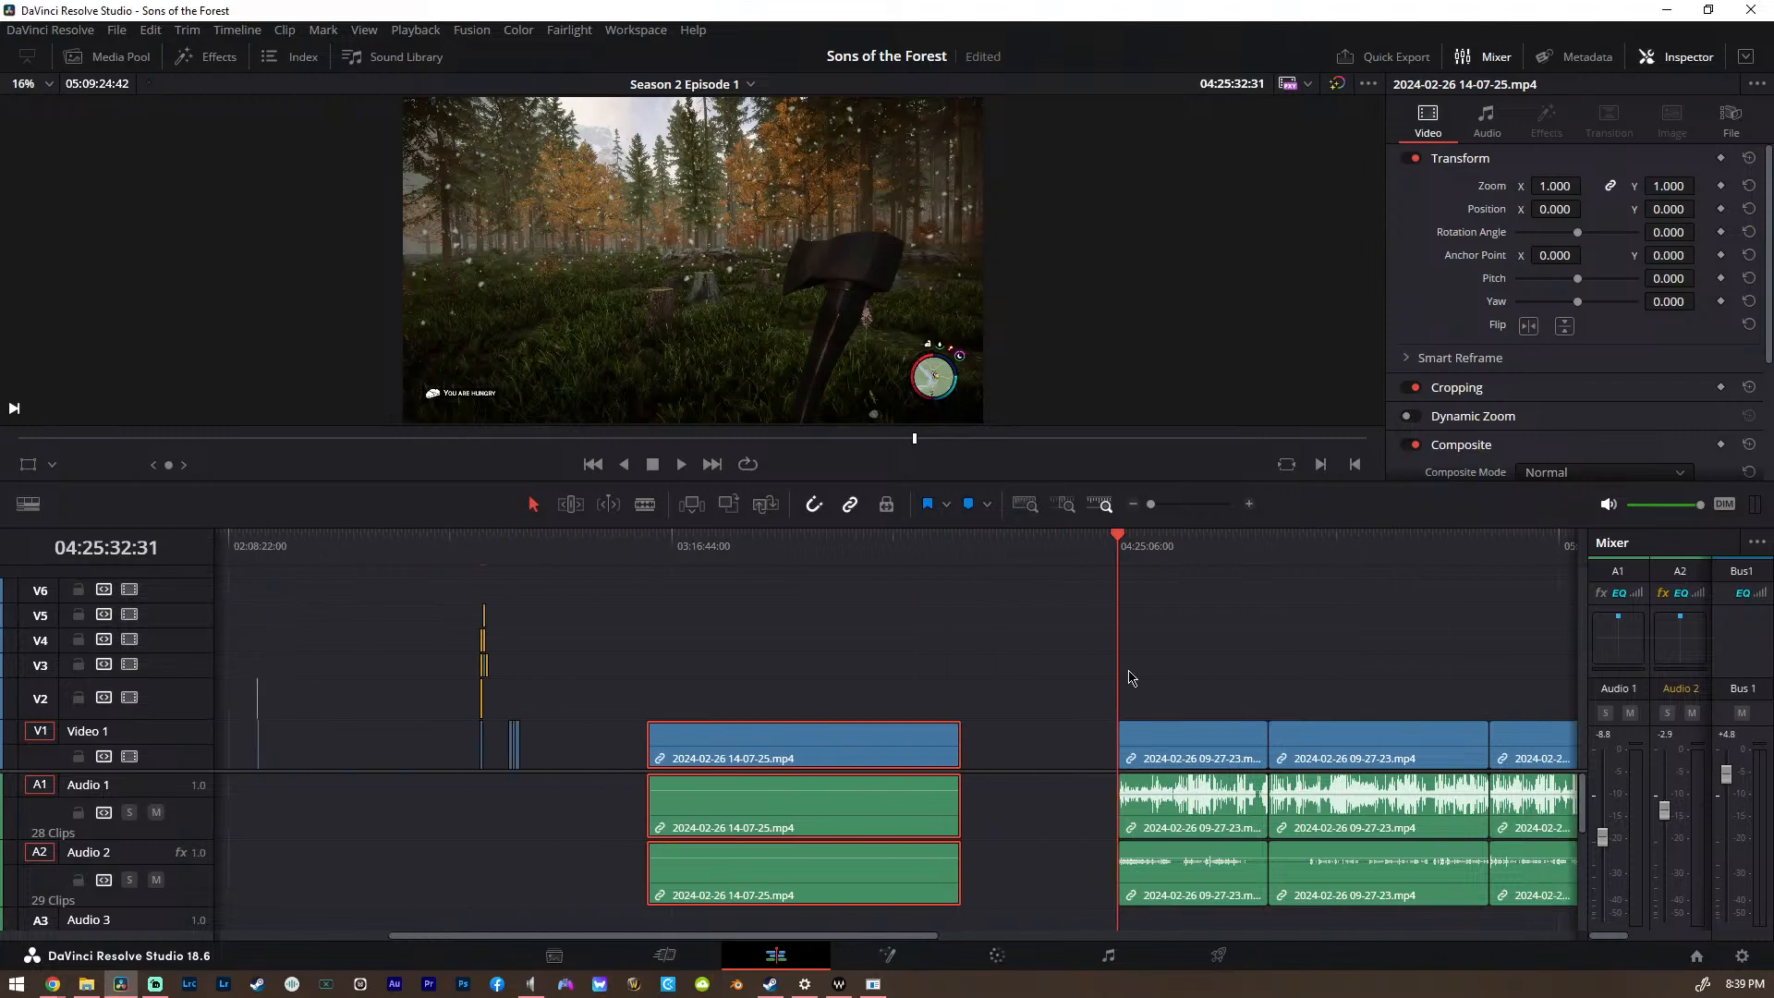
{"action": "scroll", "coordinate": [1132, 679], "scroll_direction": "right", "scroll_amount": 1}
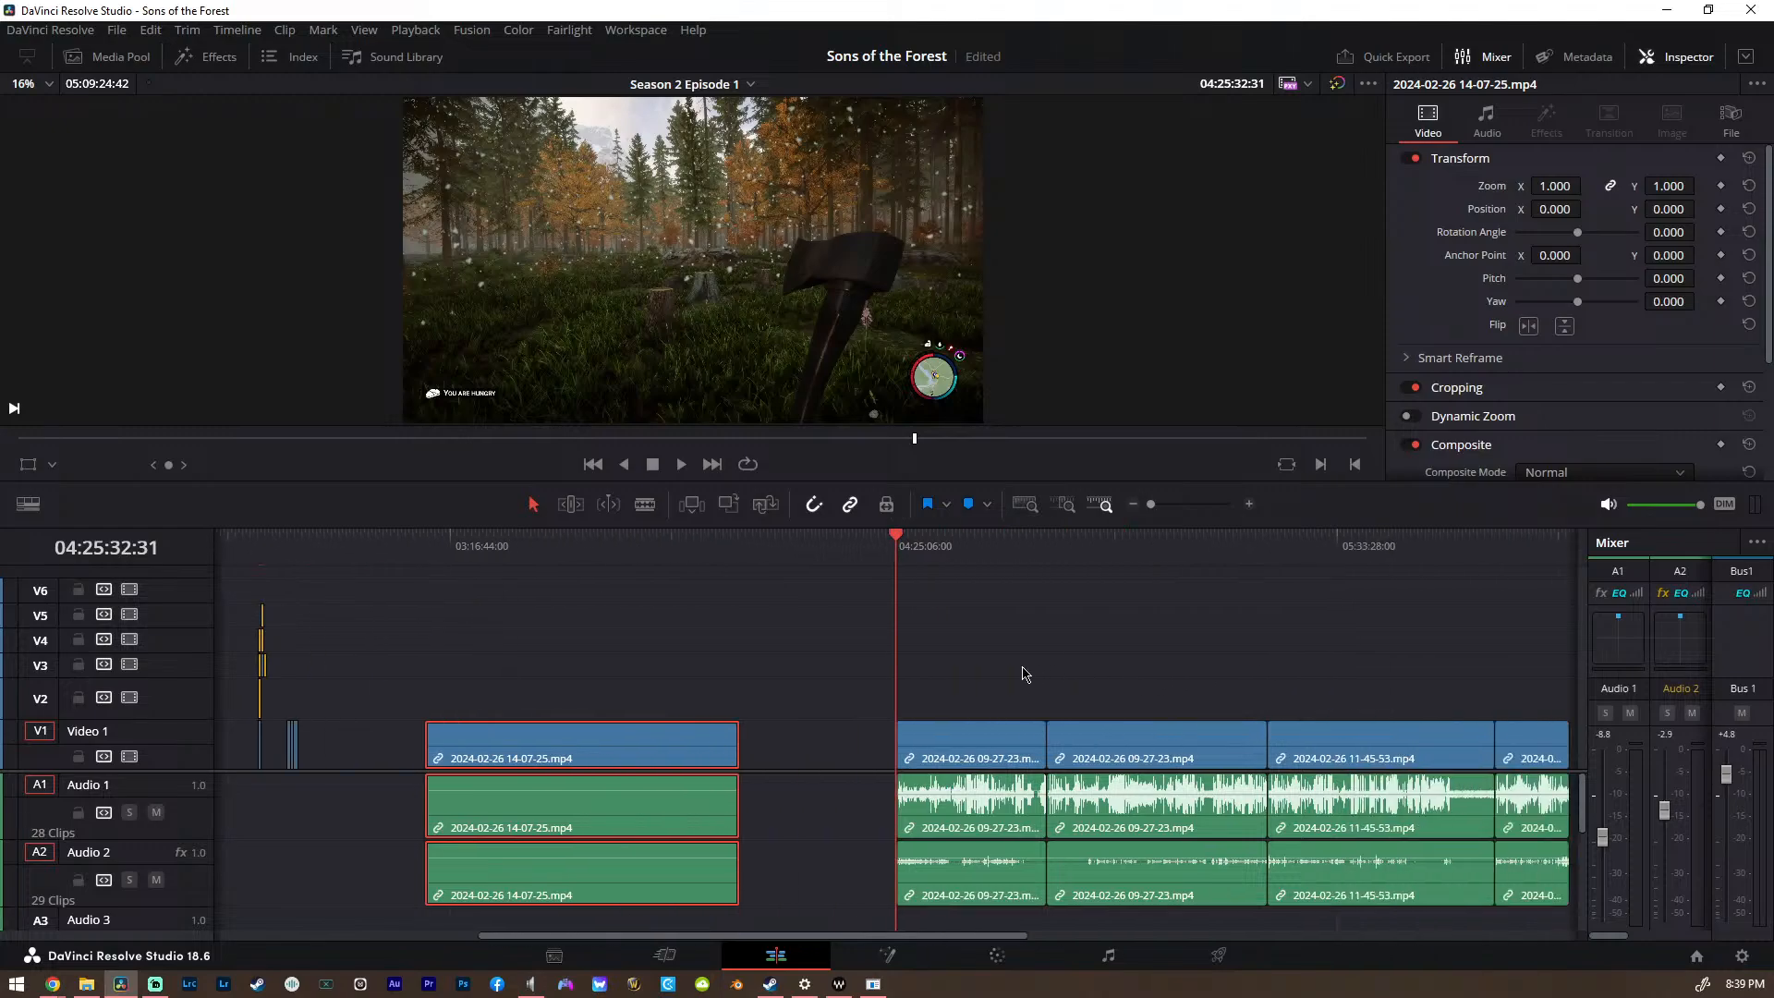
{"action": "scroll", "coordinate": [1023, 674], "scroll_direction": "up", "scroll_amount": 5}
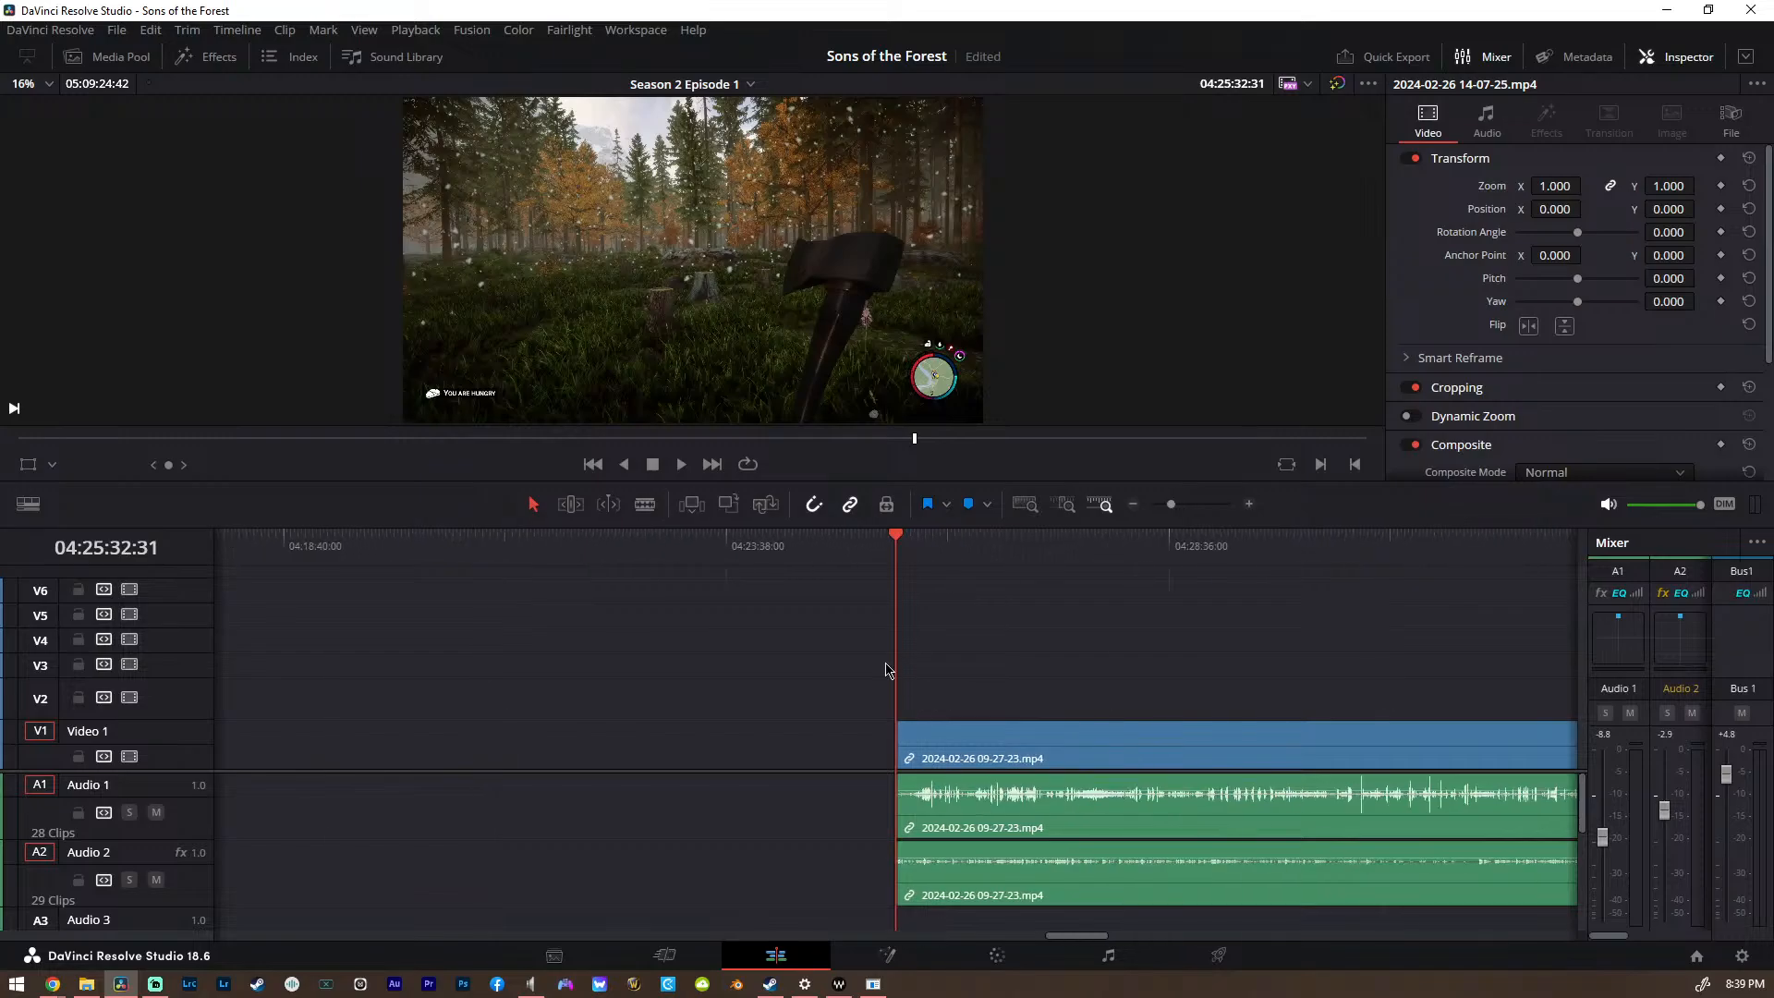
{"action": "scroll", "coordinate": [887, 671], "scroll_direction": "down", "scroll_amount": 5}
{"action": "scroll", "coordinate": [887, 671], "scroll_direction": "right", "scroll_amount": 4}
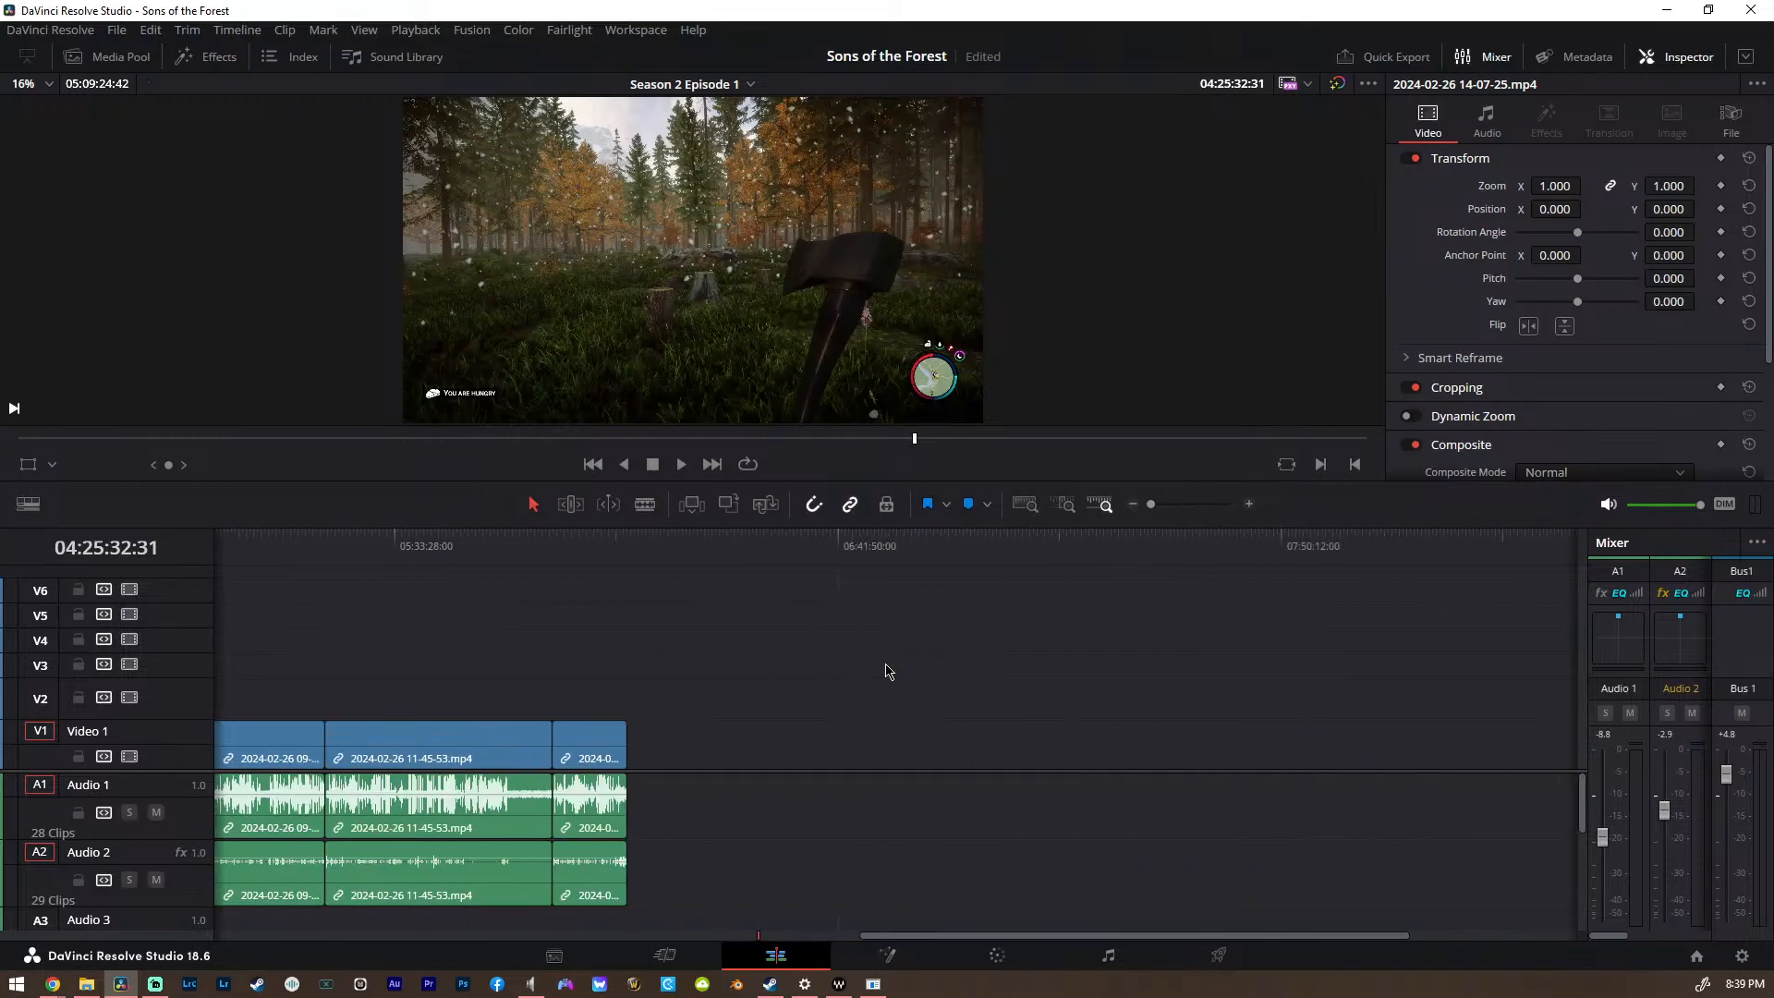
{"action": "scroll", "coordinate": [888, 672], "scroll_direction": "left", "scroll_amount": 4}
{"action": "left_click", "coordinate": [512, 559]}
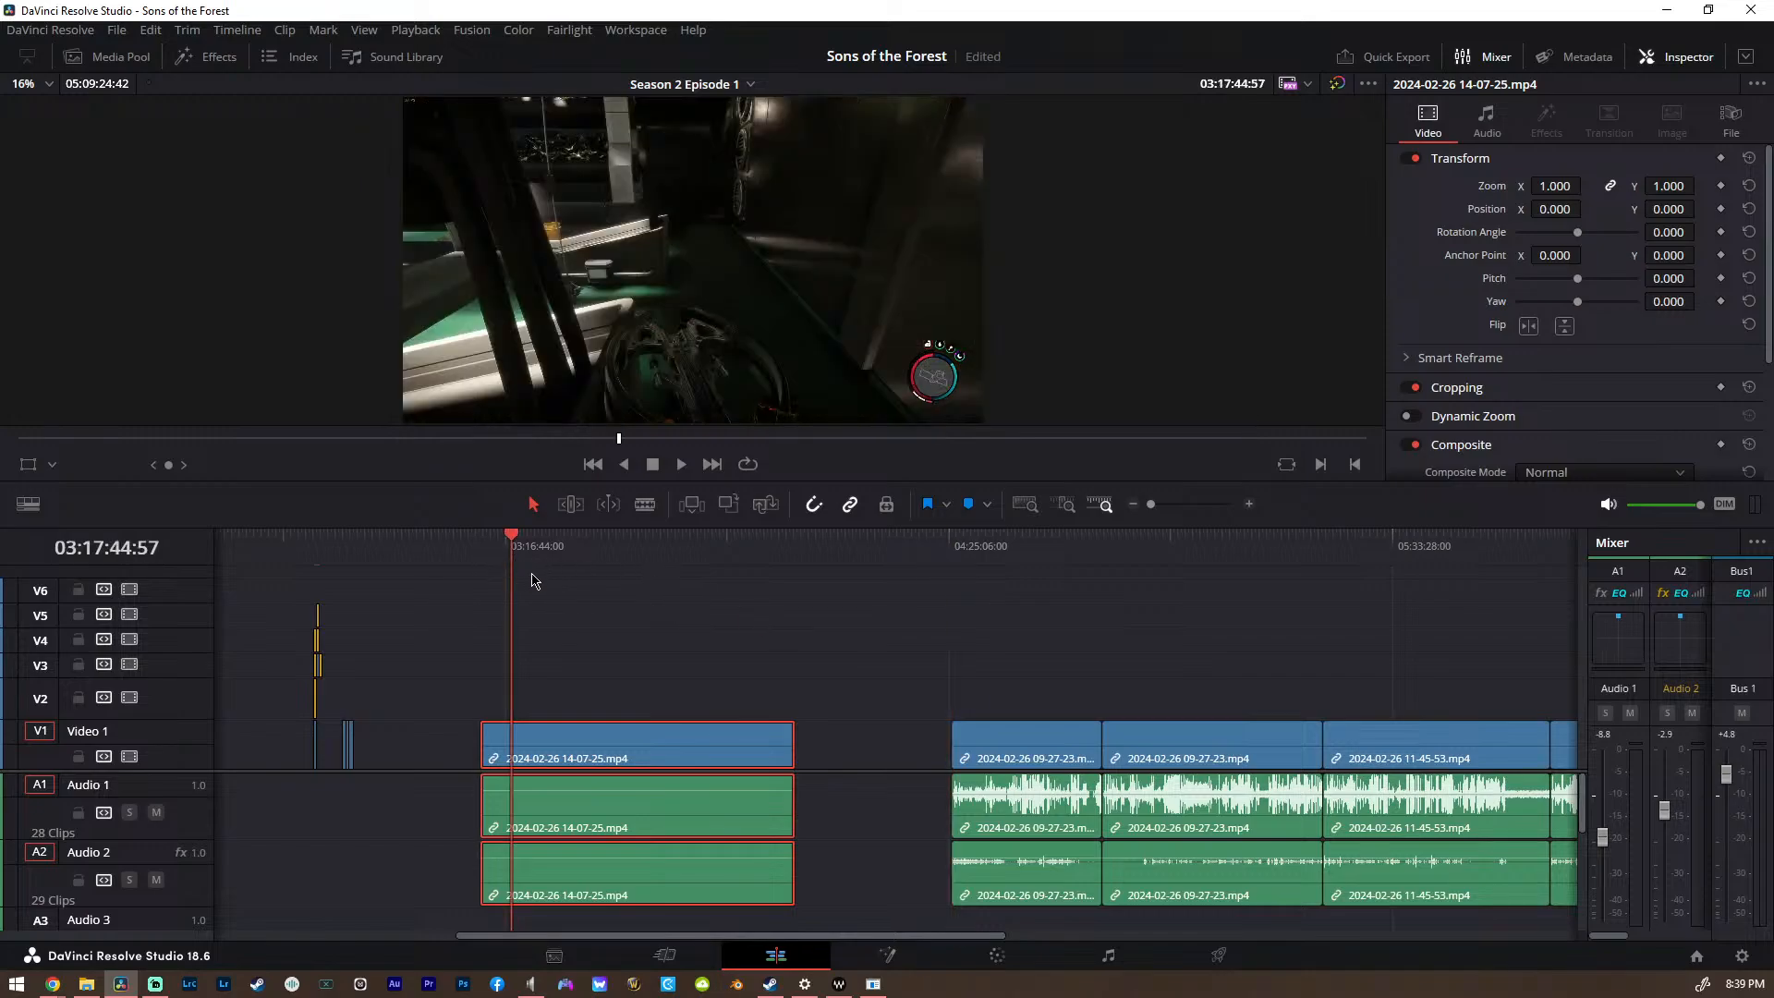
{"action": "left_click", "coordinate": [488, 551]}
{"action": "left_click", "coordinate": [611, 554]}
{"action": "left_click", "coordinate": [701, 552]}
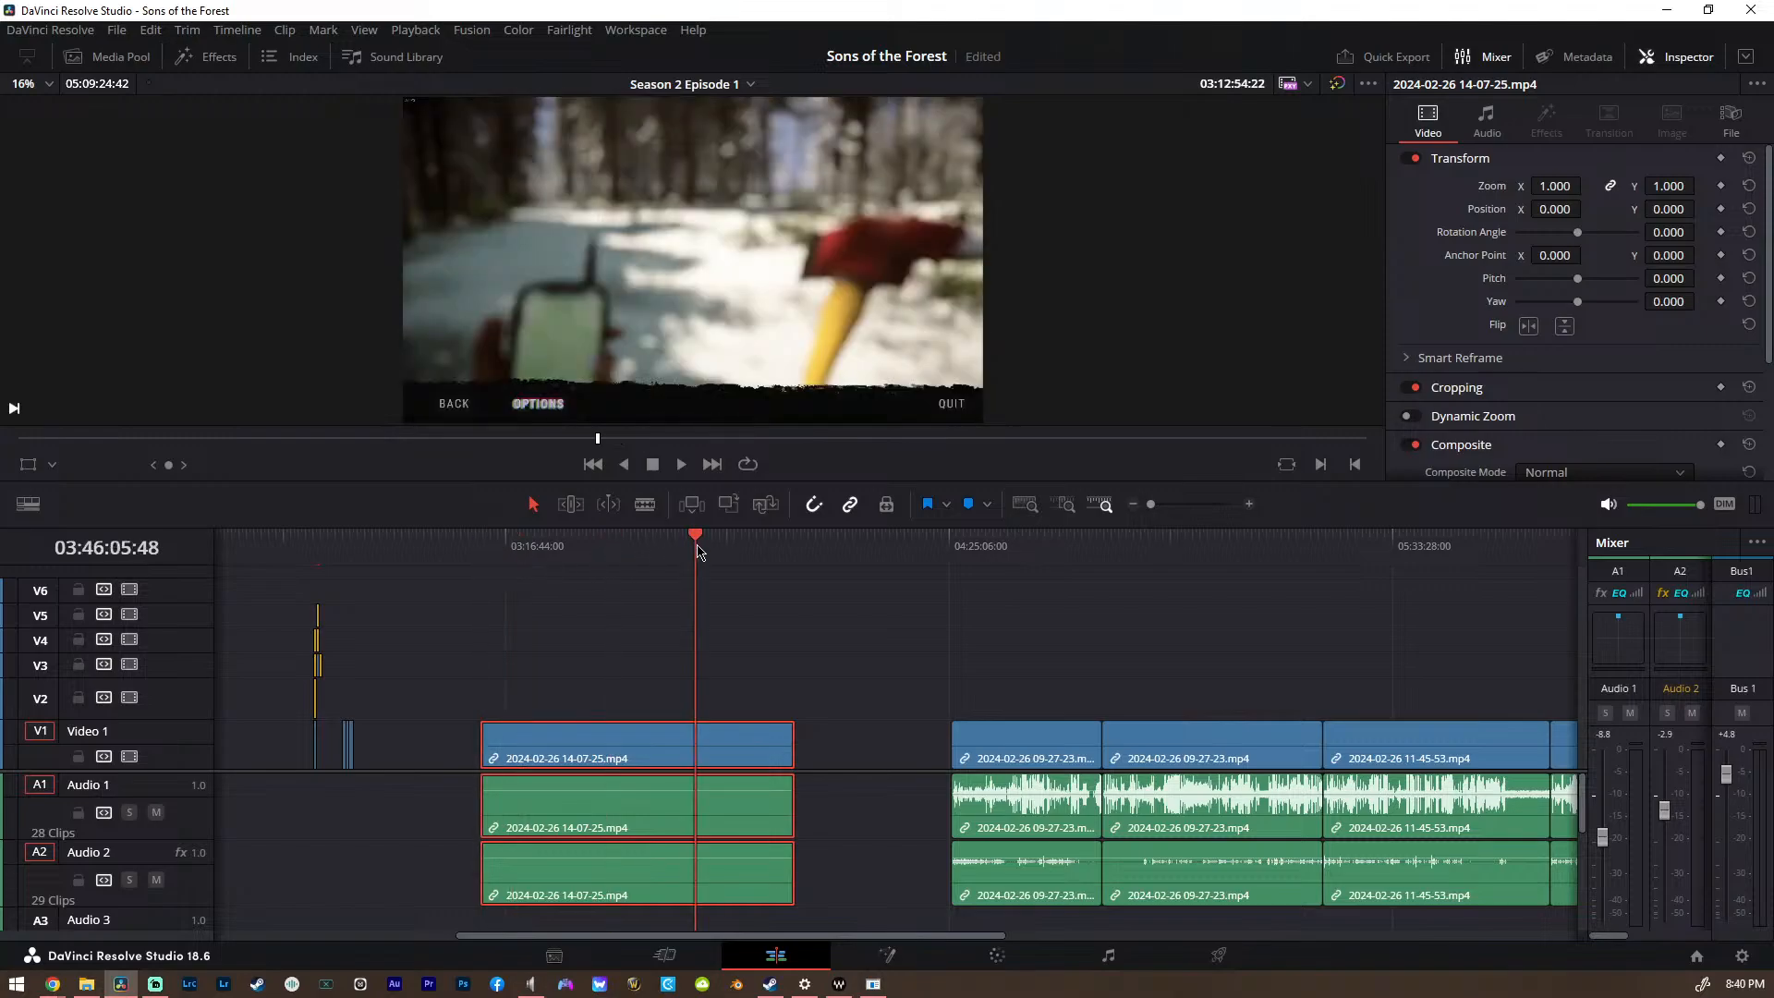
{"action": "left_click", "coordinate": [754, 551]}
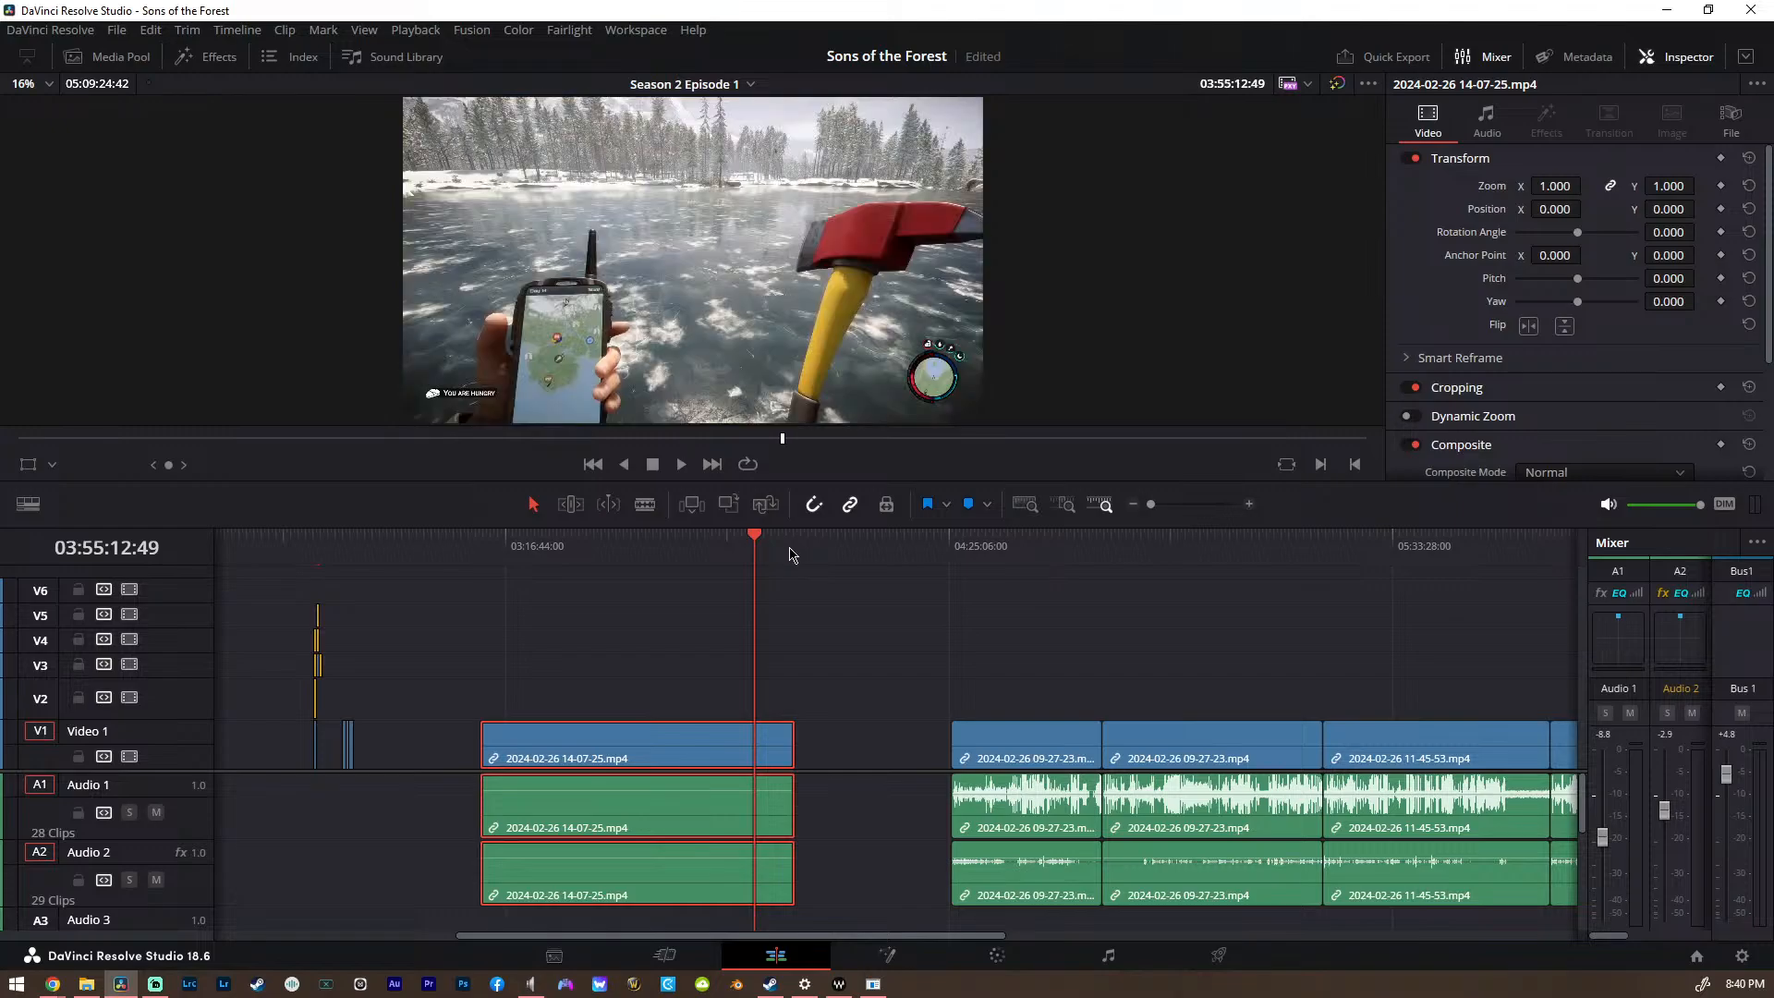
{"action": "scroll", "coordinate": [794, 557], "scroll_direction": "up", "scroll_amount": 4}
{"action": "scroll", "coordinate": [793, 556], "scroll_direction": "down", "scroll_amount": 4}
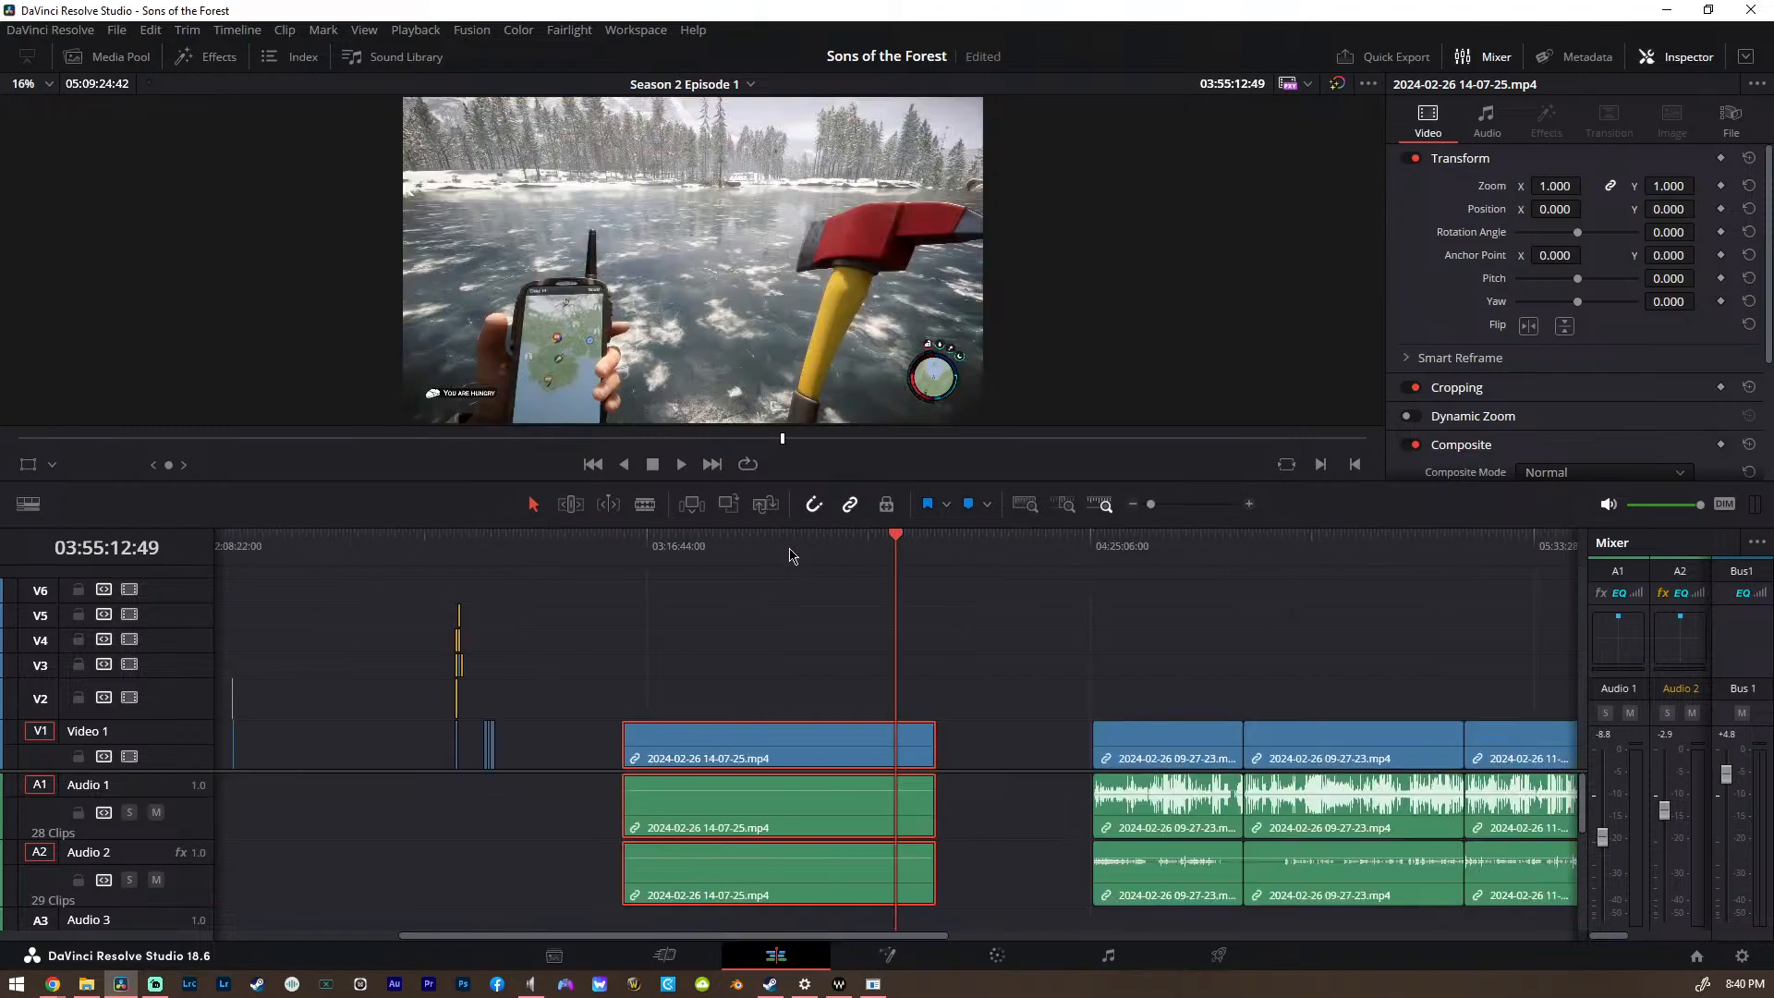
Return to the joined group's start at 04:25:32:31 and look over its clips
{"action": "left_click", "coordinate": [1093, 554]}
{"action": "scroll", "coordinate": [720, 648], "scroll_direction": "right", "scroll_amount": 3}
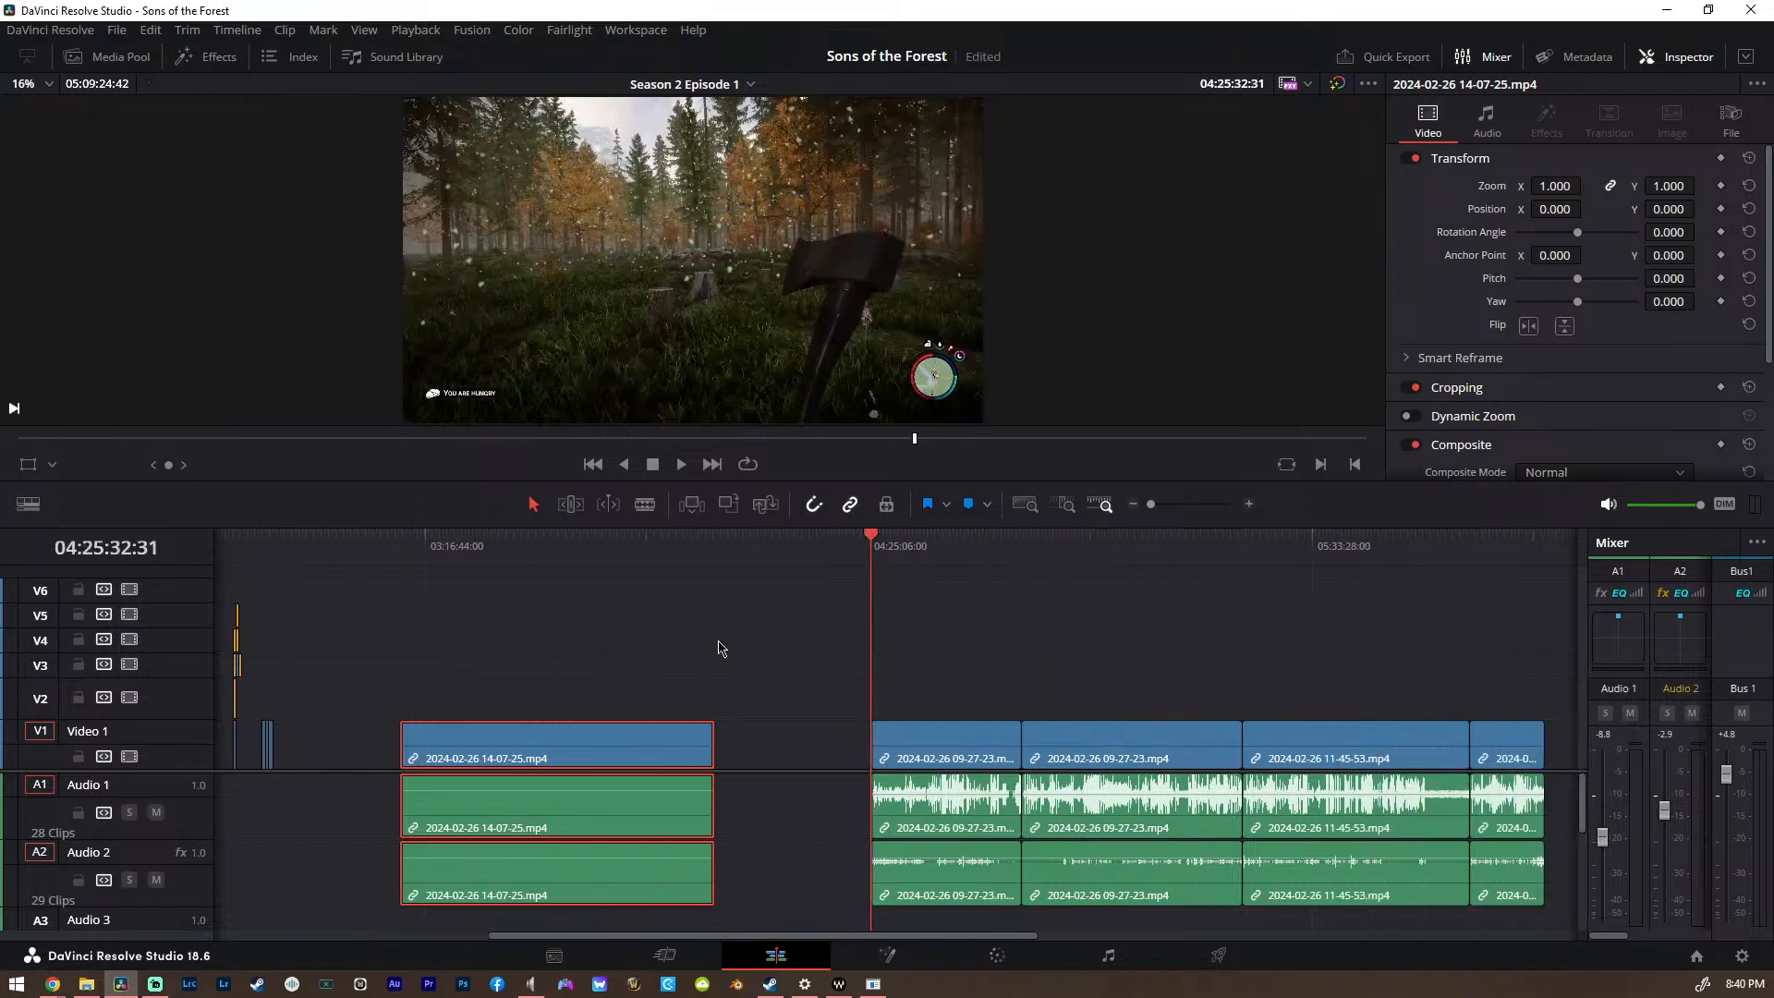
{"action": "scroll", "coordinate": [720, 647], "scroll_direction": "right", "scroll_amount": 3}
{"action": "scroll", "coordinate": [719, 648], "scroll_direction": "left", "scroll_amount": 3}
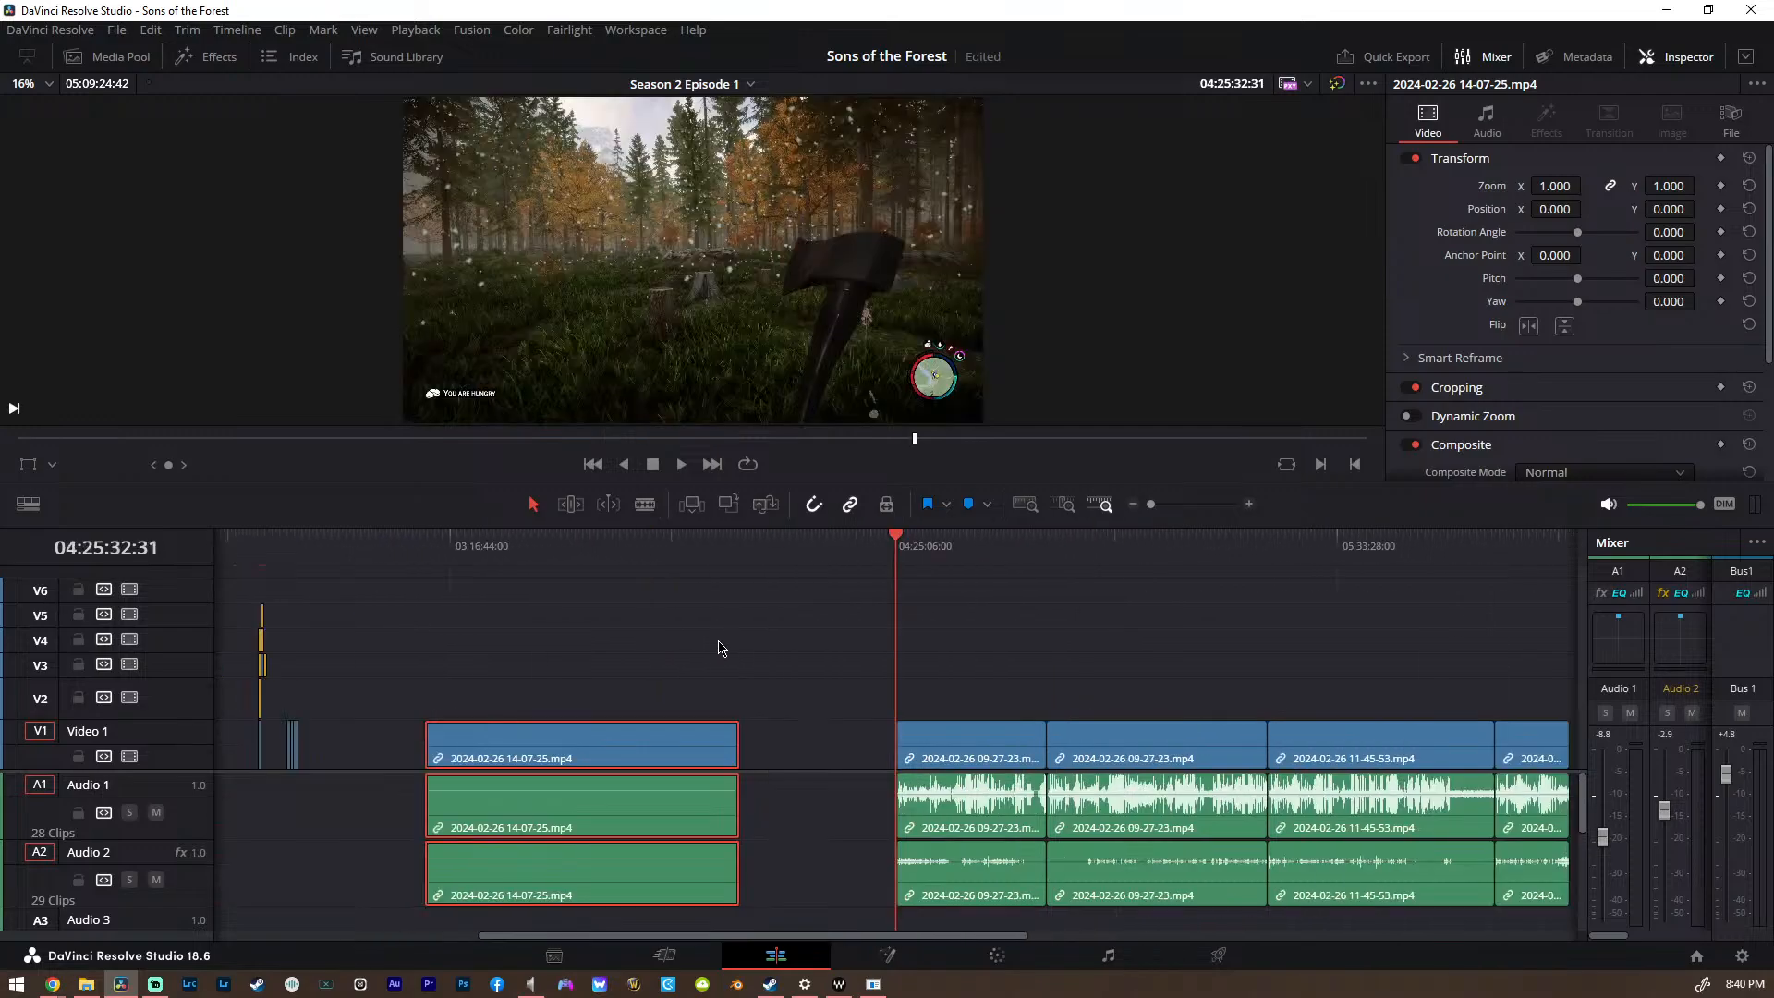
View the opening clip's footage at 01:10:58:07 and bring Audio 2 through Audio 4 into view
{"action": "scroll", "coordinate": [720, 648], "scroll_direction": "left", "scroll_amount": 8}
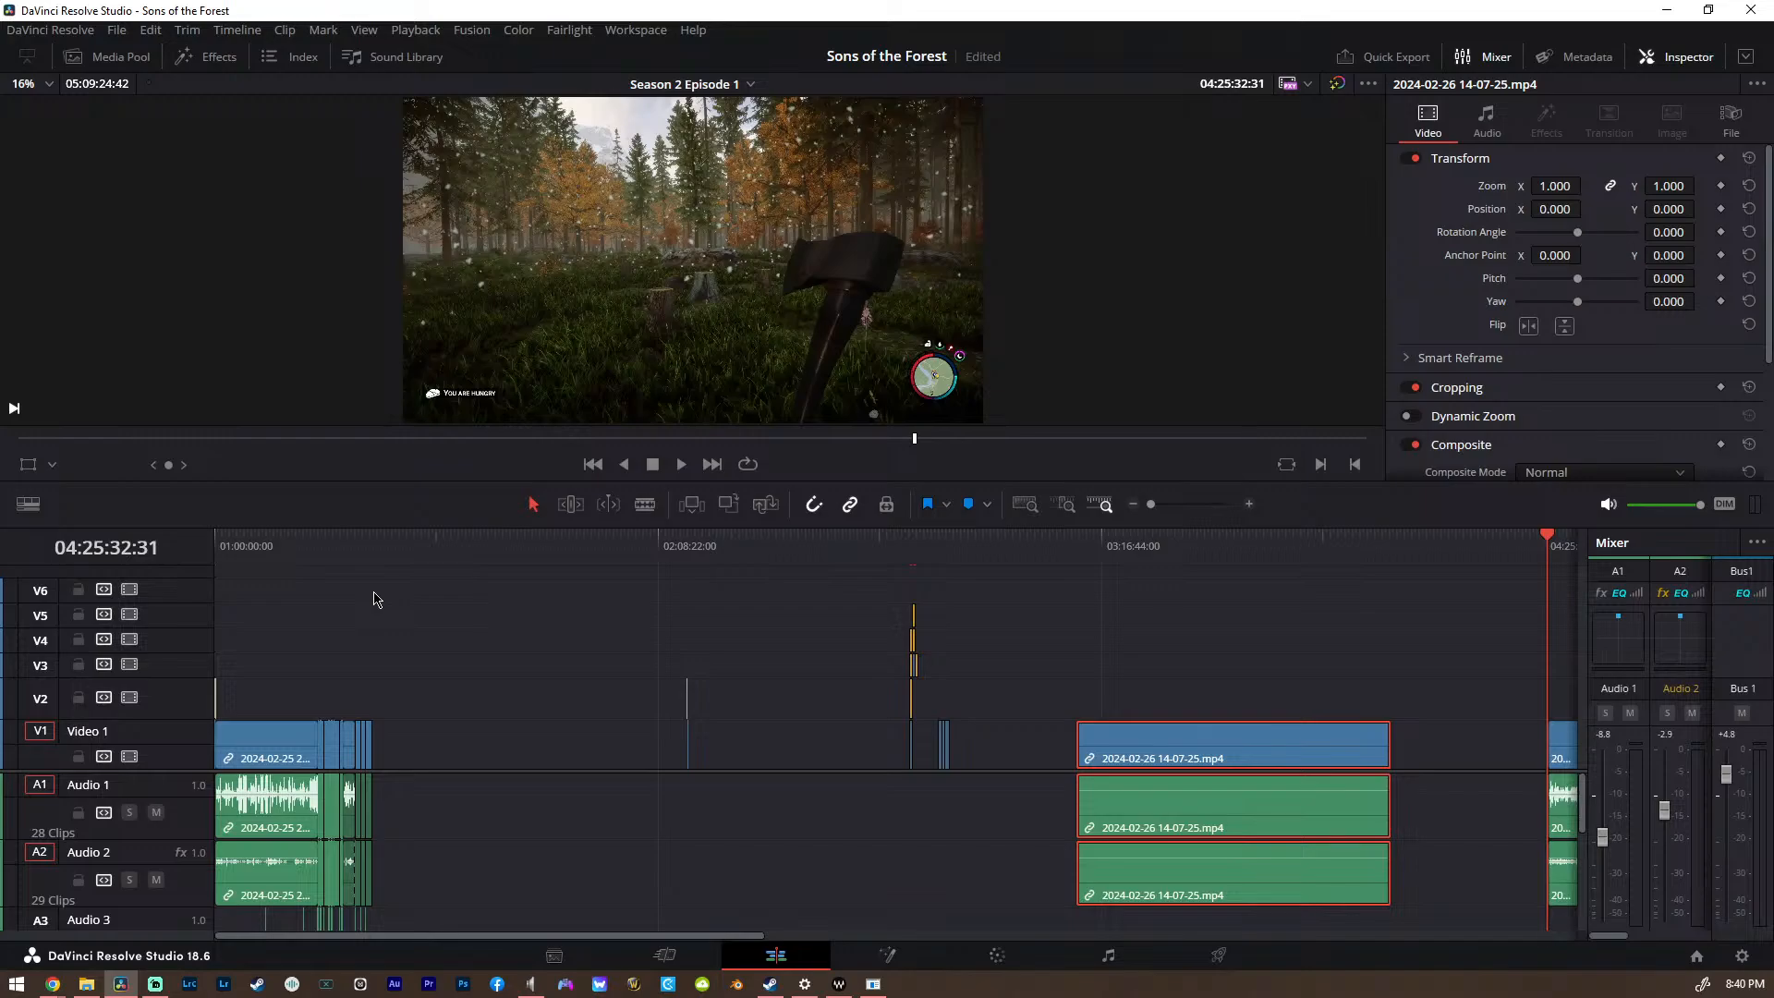
{"action": "left_click", "coordinate": [286, 560]}
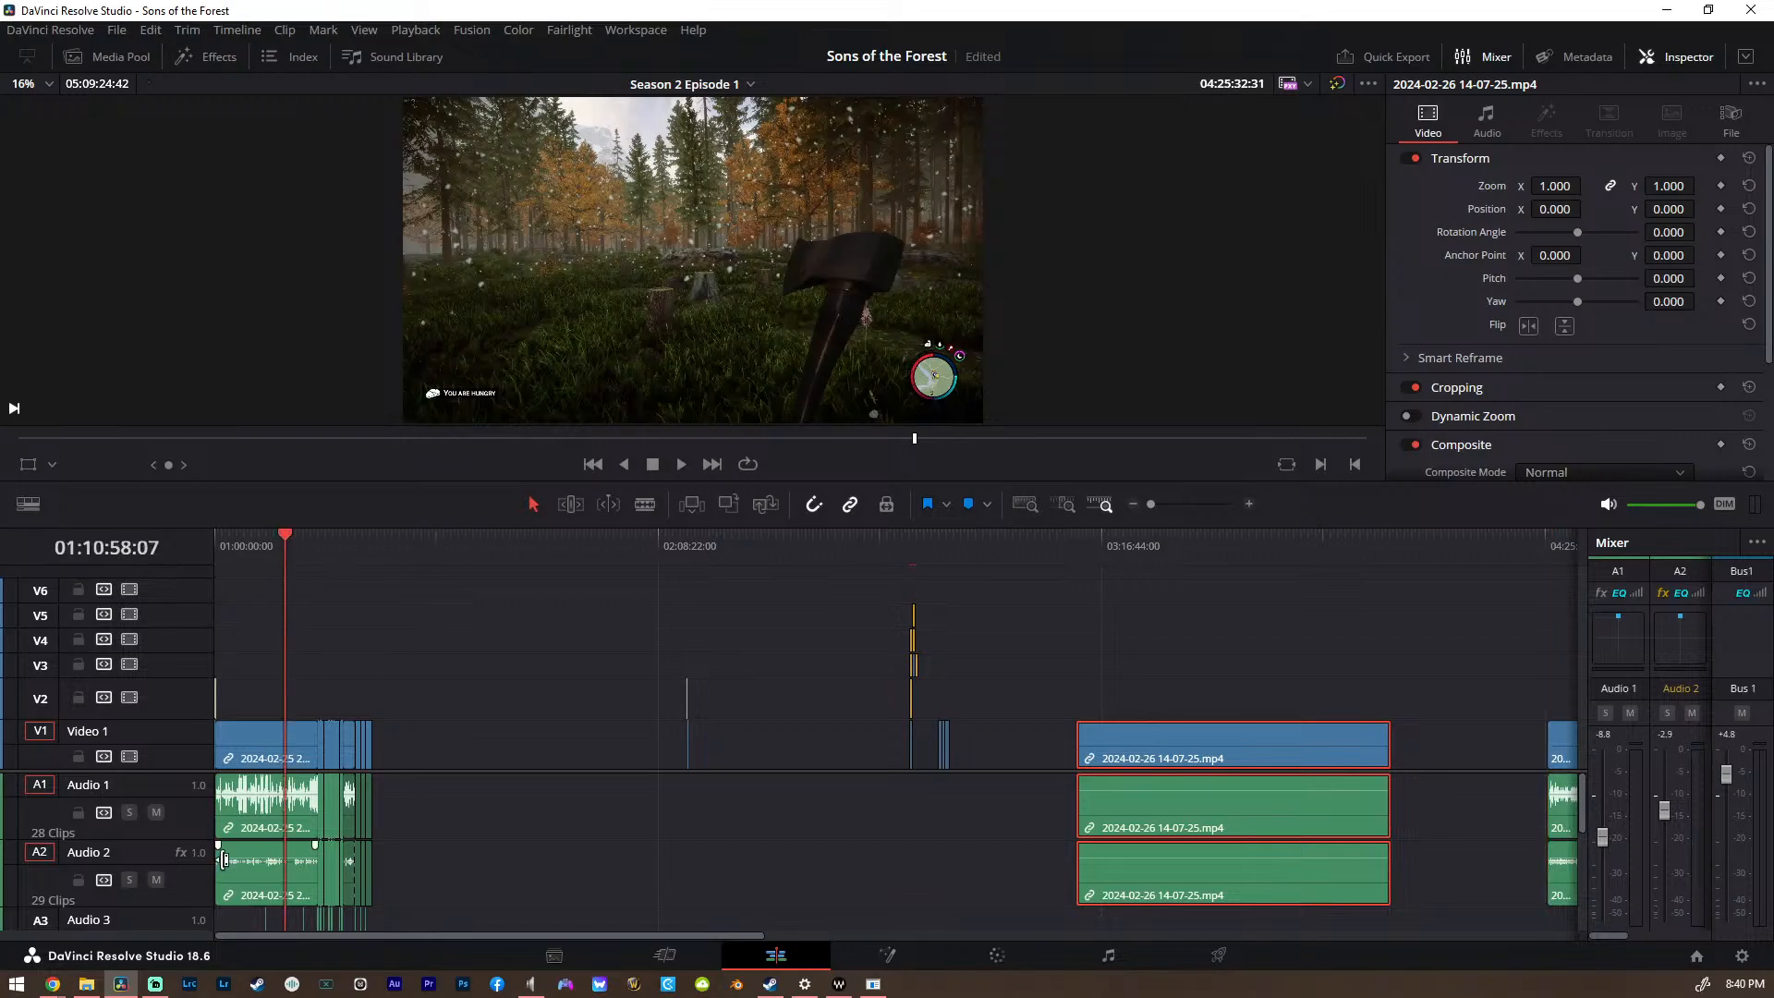
{"action": "scroll", "coordinate": [222, 859], "scroll_direction": "down", "scroll_amount": 2}
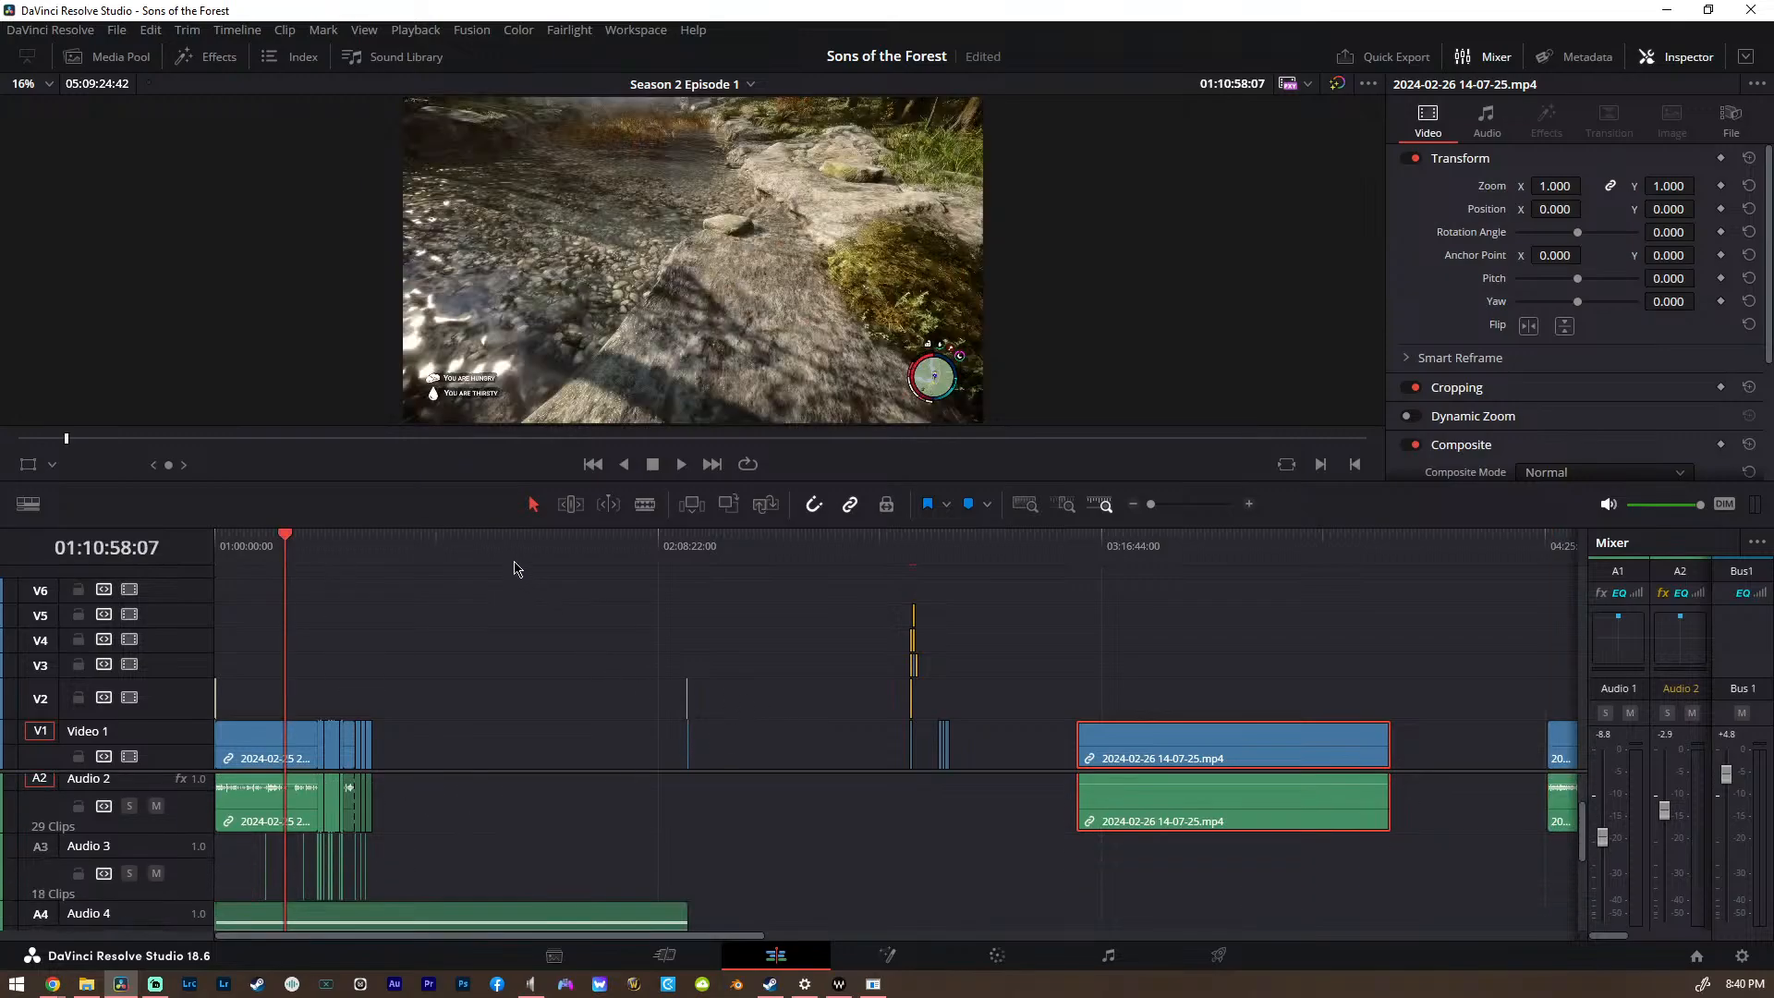
Play the section past the opening clips and solo the Audio 4 track holding GamePlay TWO_mixdown.wav
{"action": "left_click_drag", "start_coordinate": [515, 568], "coordinate": [372, 559]}
{"action": "key", "text": "space"}
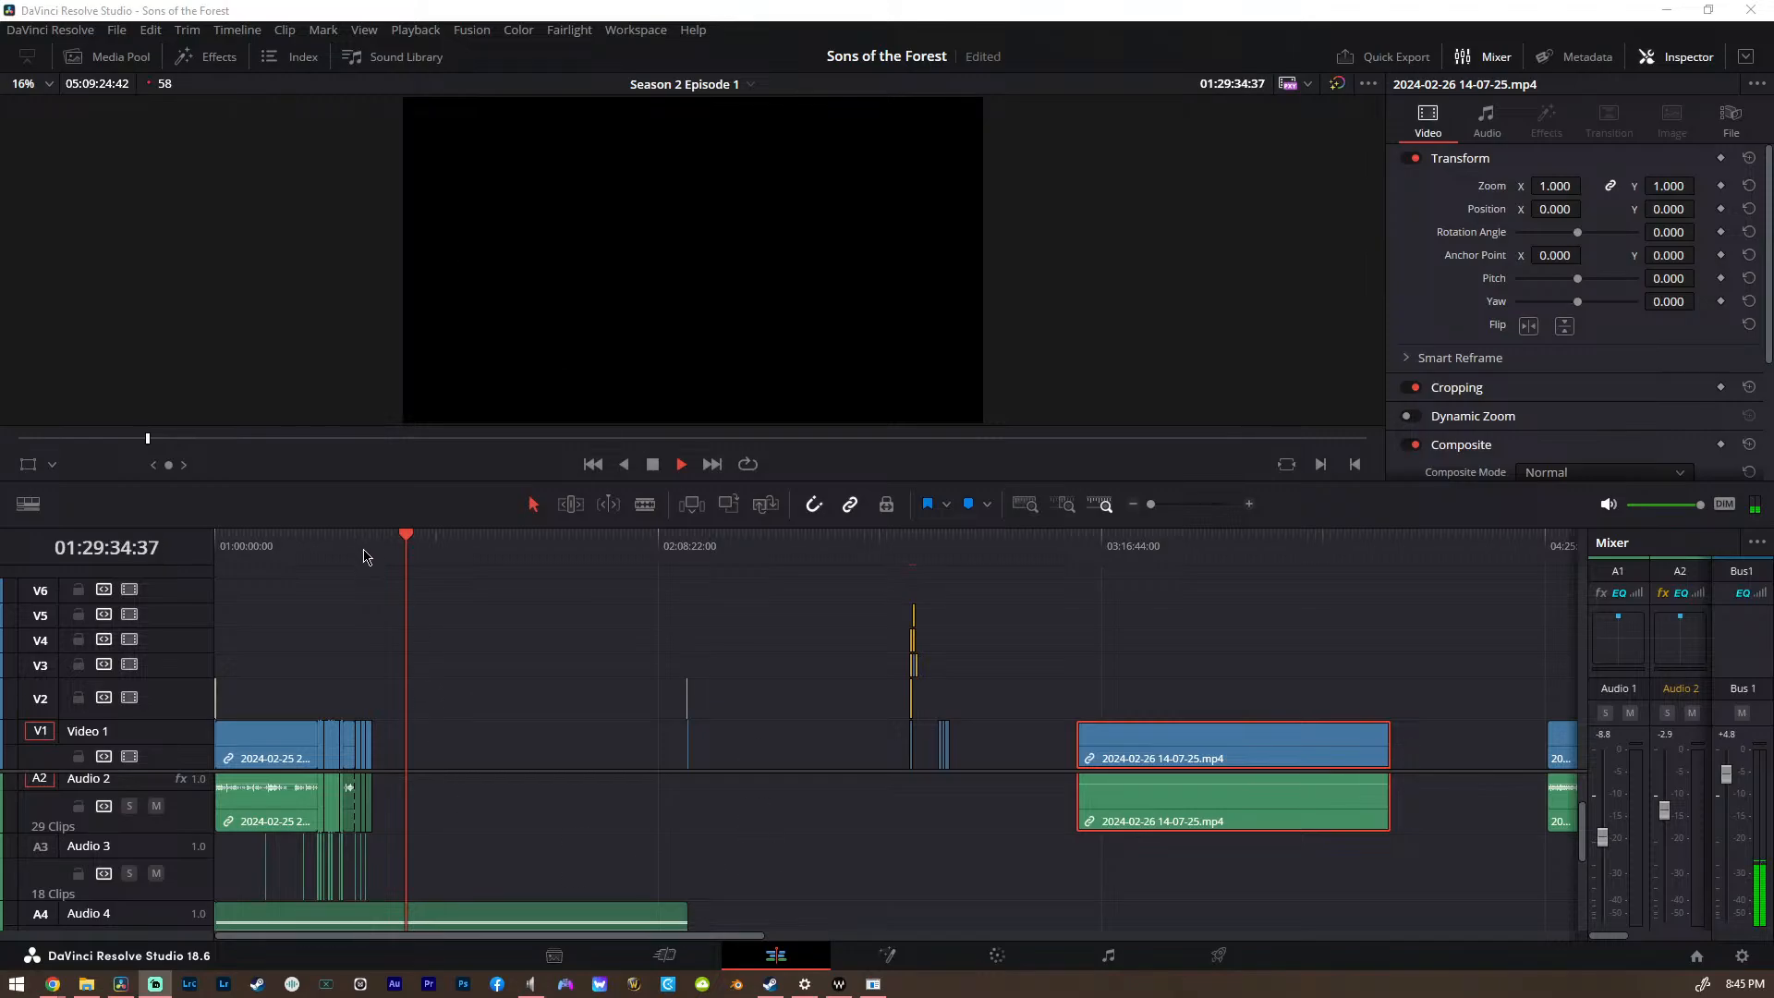
{"action": "scroll", "coordinate": [143, 883], "scroll_direction": "down", "scroll_amount": 1}
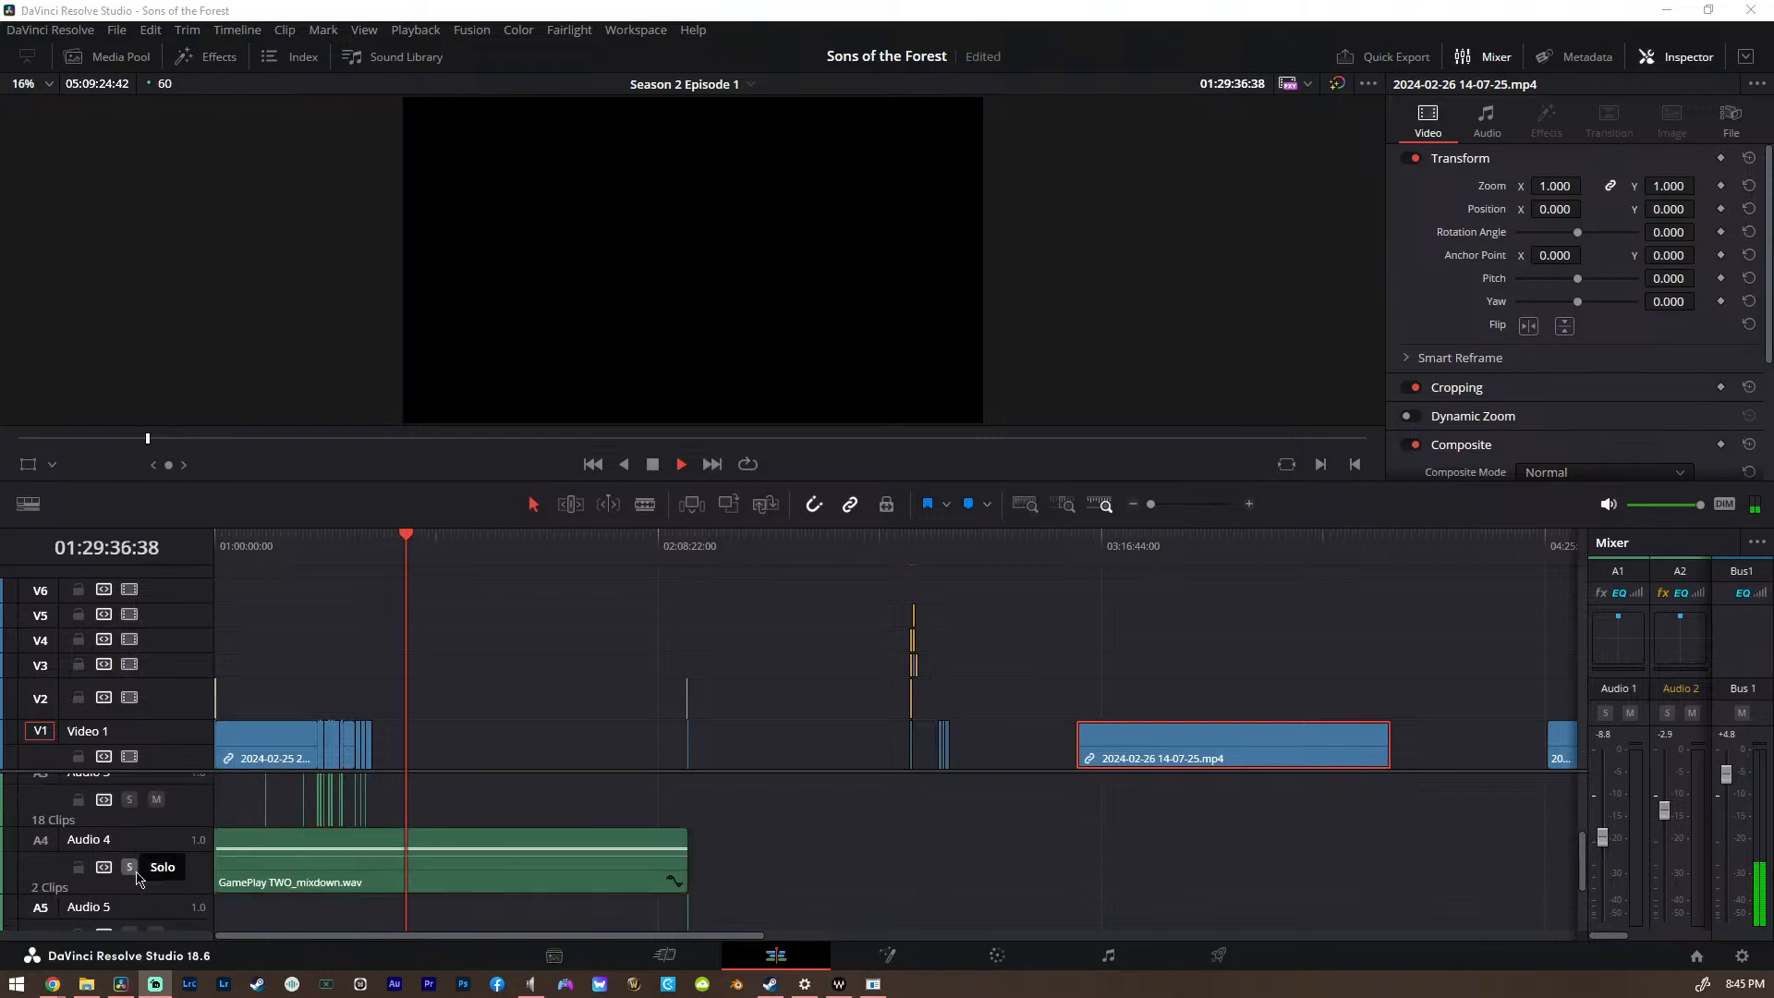
{"action": "left_click", "coordinate": [129, 866]}
Listen to the soloed music from 01:16:08:52 and in the empty section near 01:28:43:09, and return to 01:16:07:52
{"action": "left_click", "coordinate": [320, 542]}
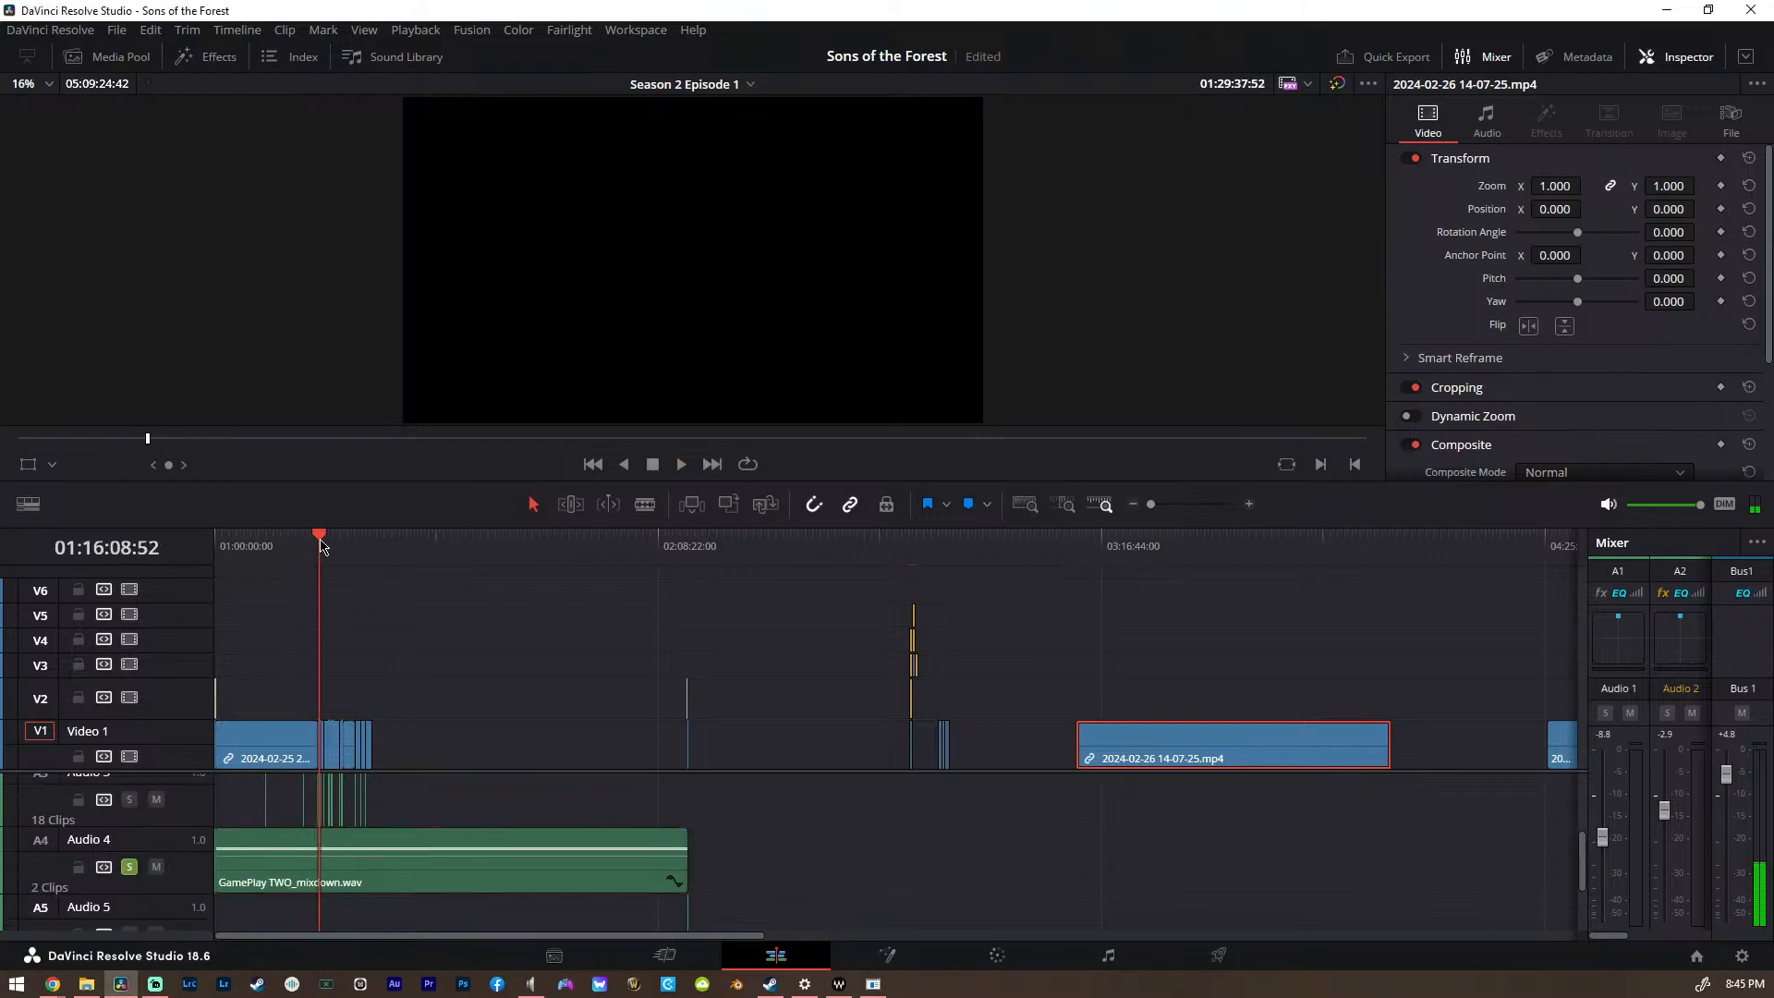
{"action": "key", "text": "space"}
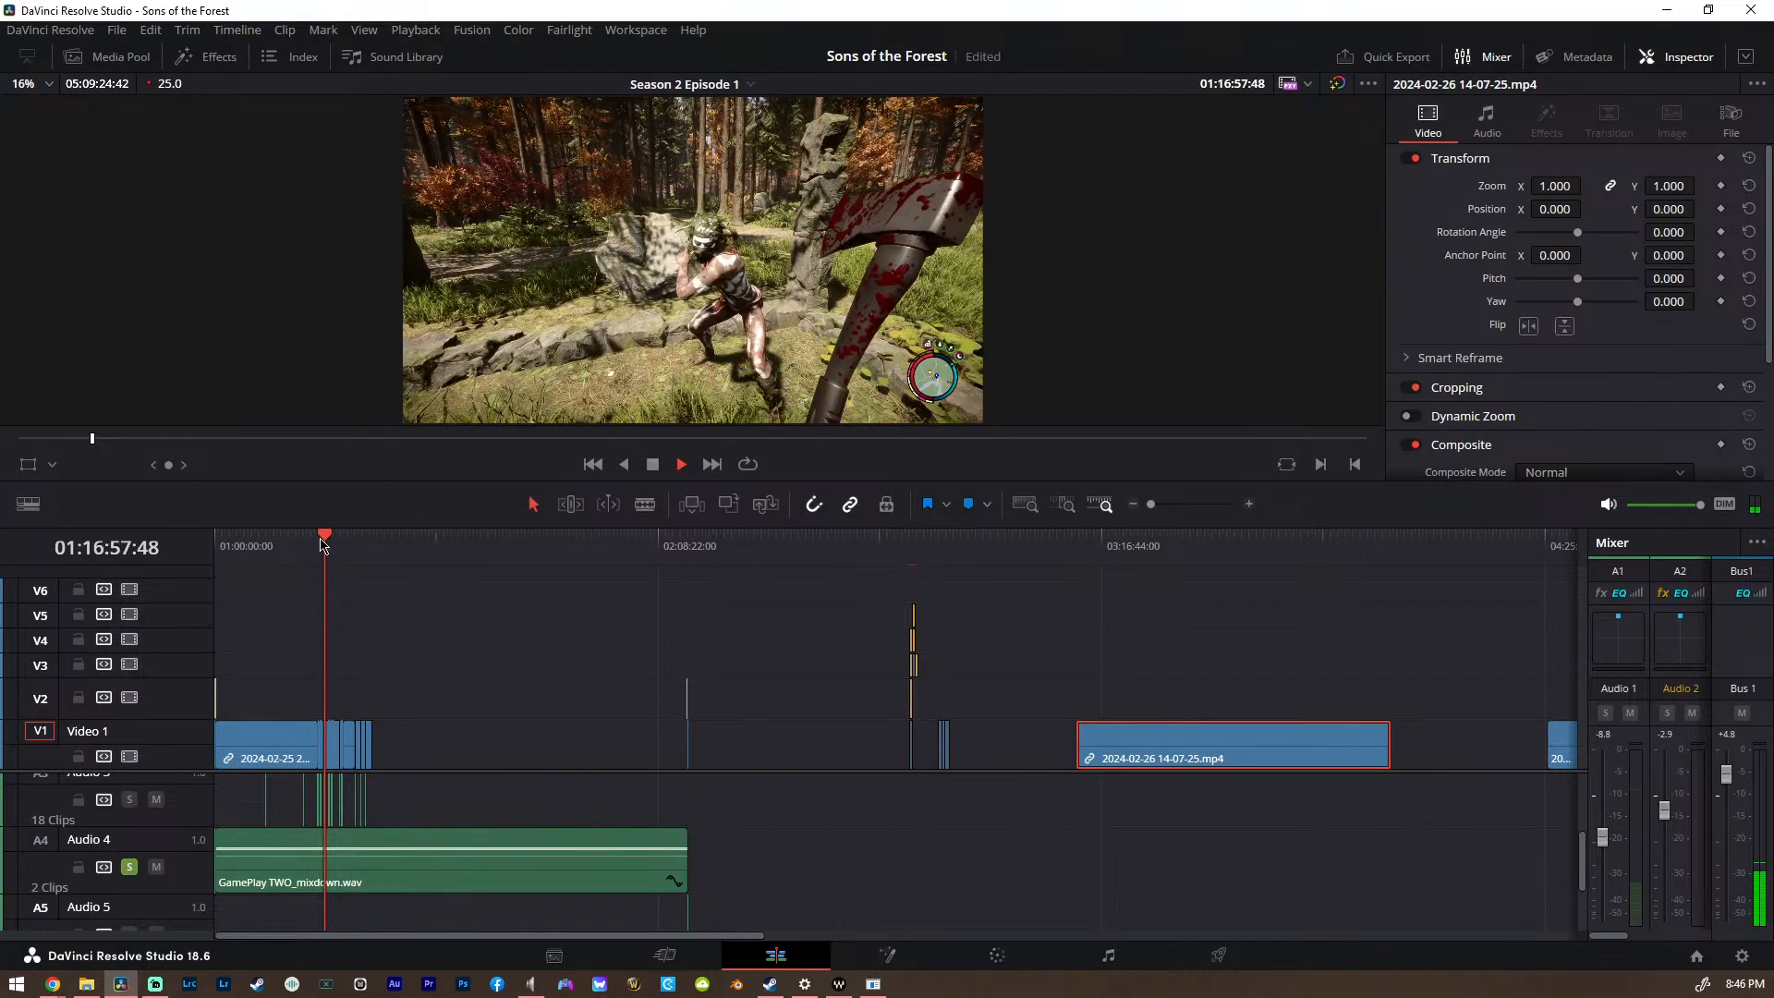
{"action": "left_click", "coordinate": [398, 565]}
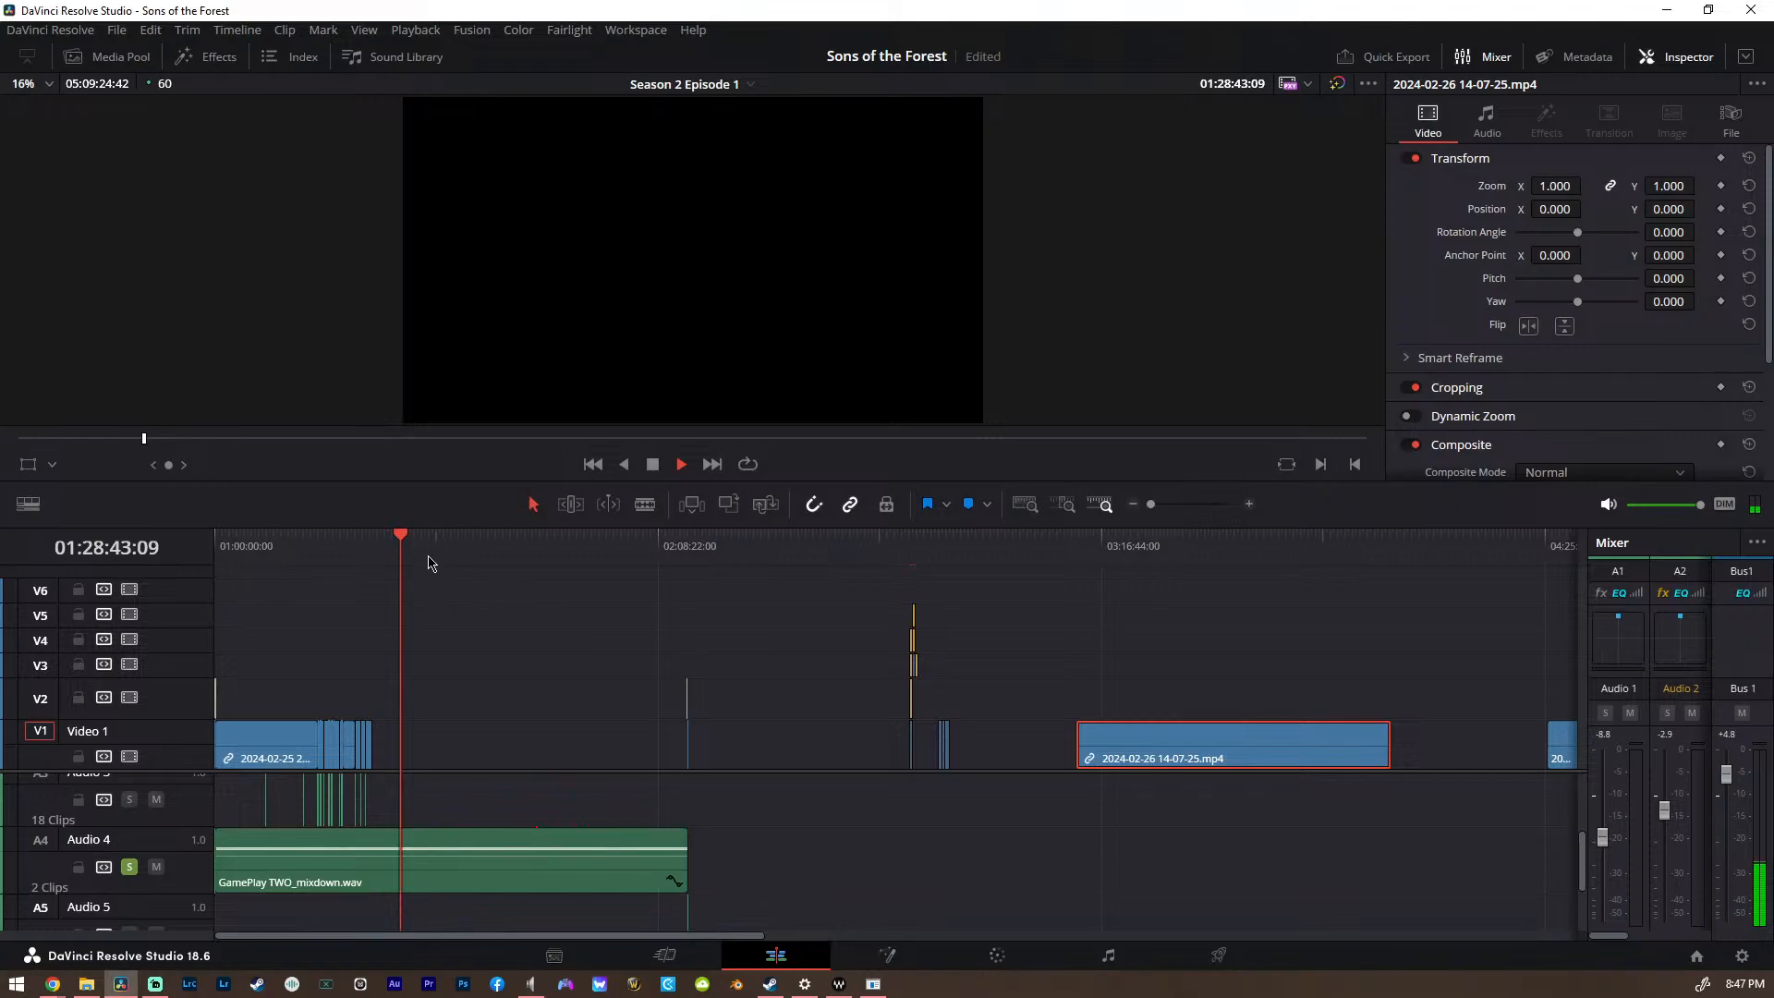
{"action": "left_click", "coordinate": [324, 553]}
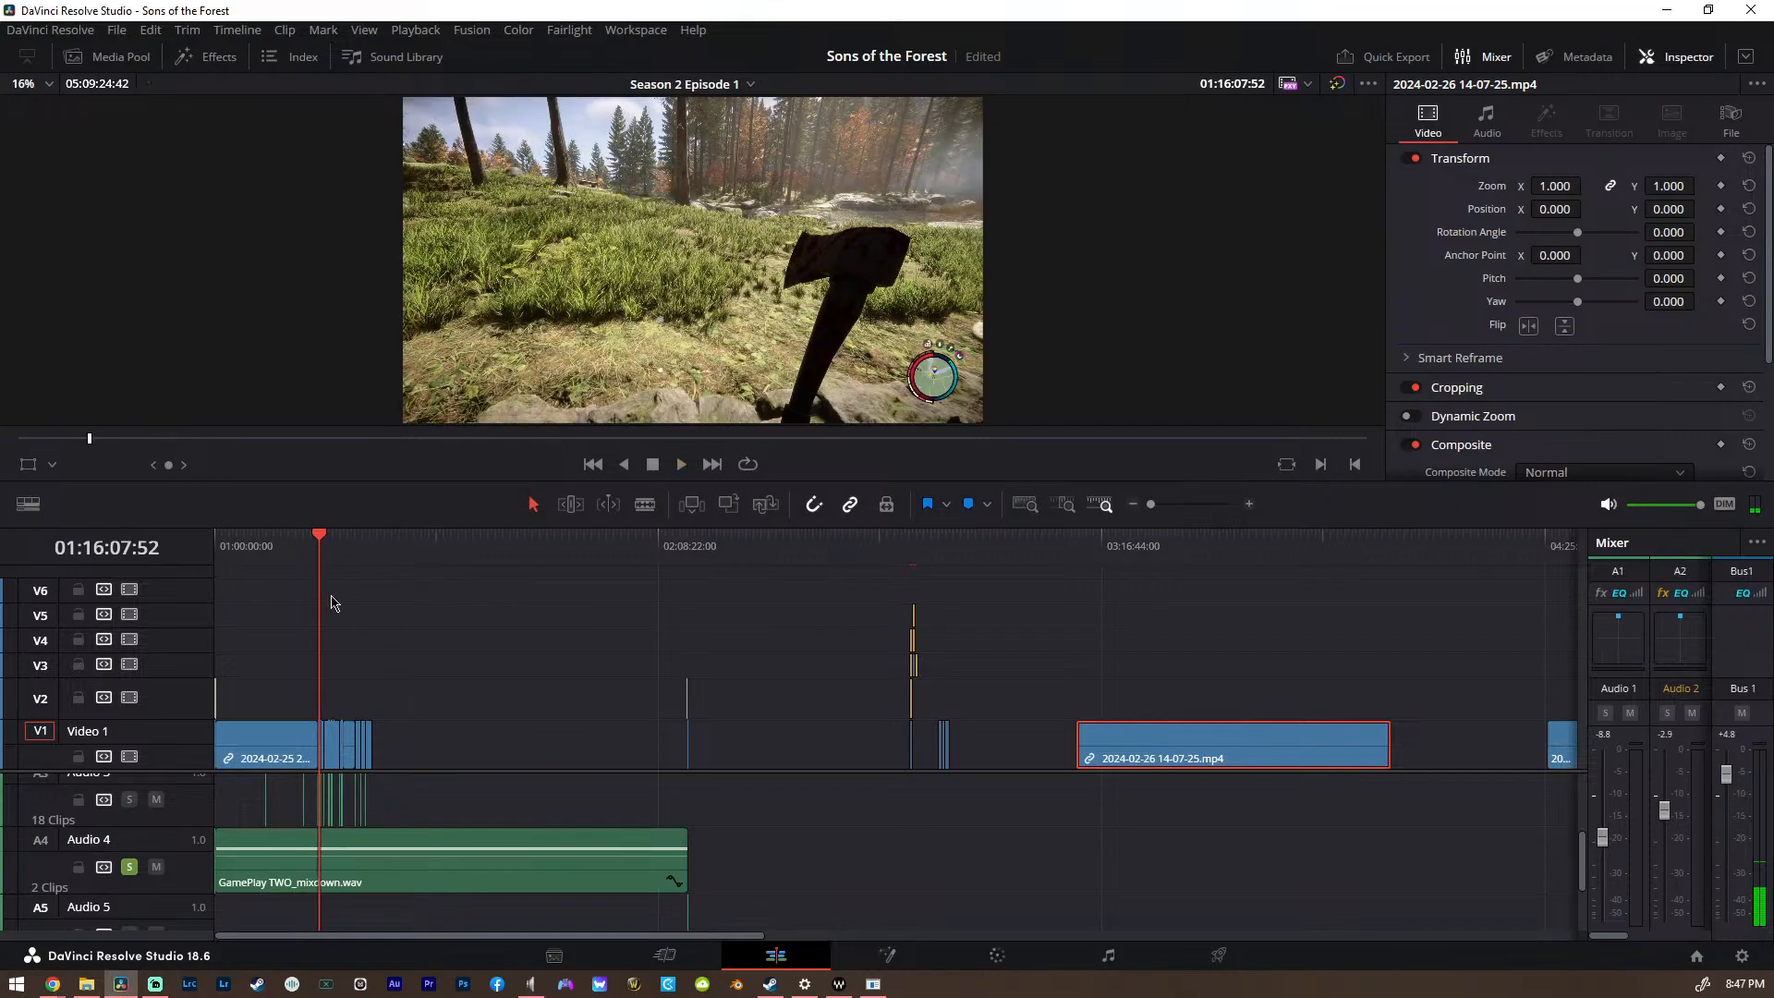
{"action": "scroll", "coordinate": [335, 603], "scroll_direction": "up", "scroll_amount": 5}
{"action": "scroll", "coordinate": [444, 609], "scroll_direction": "up", "scroll_amount": 2}
{"action": "left_click", "coordinate": [985, 553]}
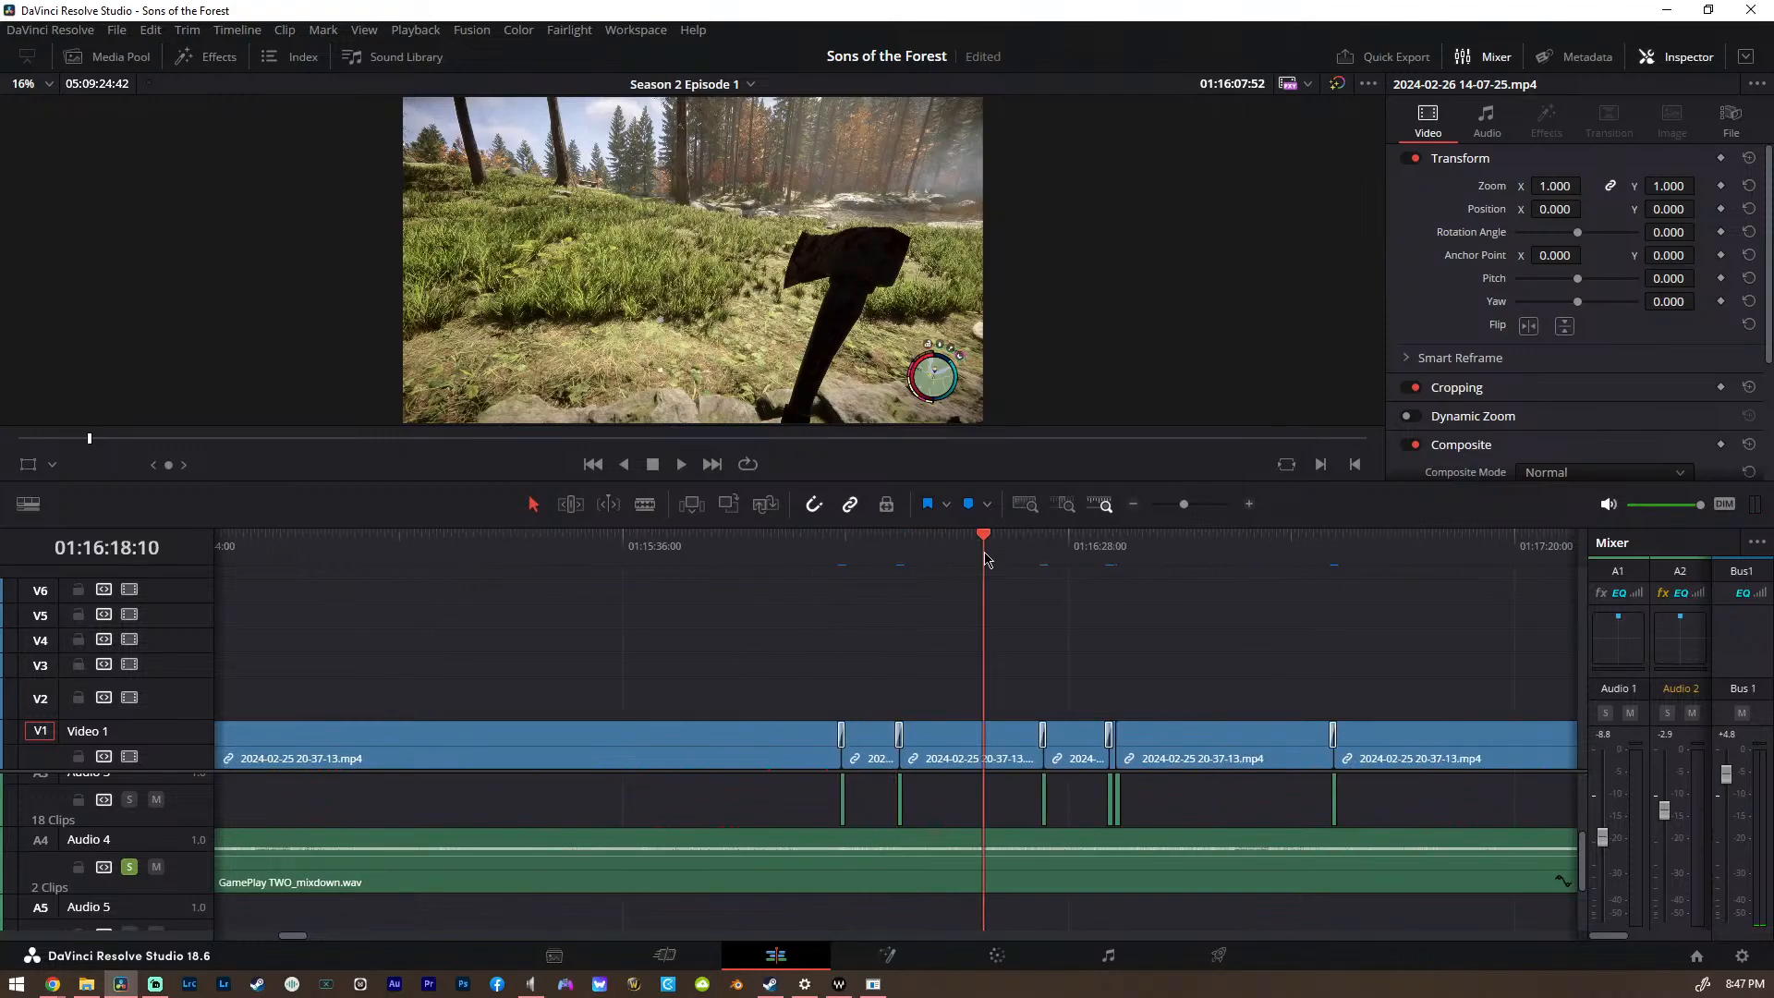
{"action": "scroll", "coordinate": [887, 624], "scroll_direction": "up", "scroll_amount": 2}
{"action": "scroll", "coordinate": [884, 630], "scroll_direction": "down", "scroll_amount": 2}
{"action": "scroll", "coordinate": [885, 628], "scroll_direction": "right", "scroll_amount": 6}
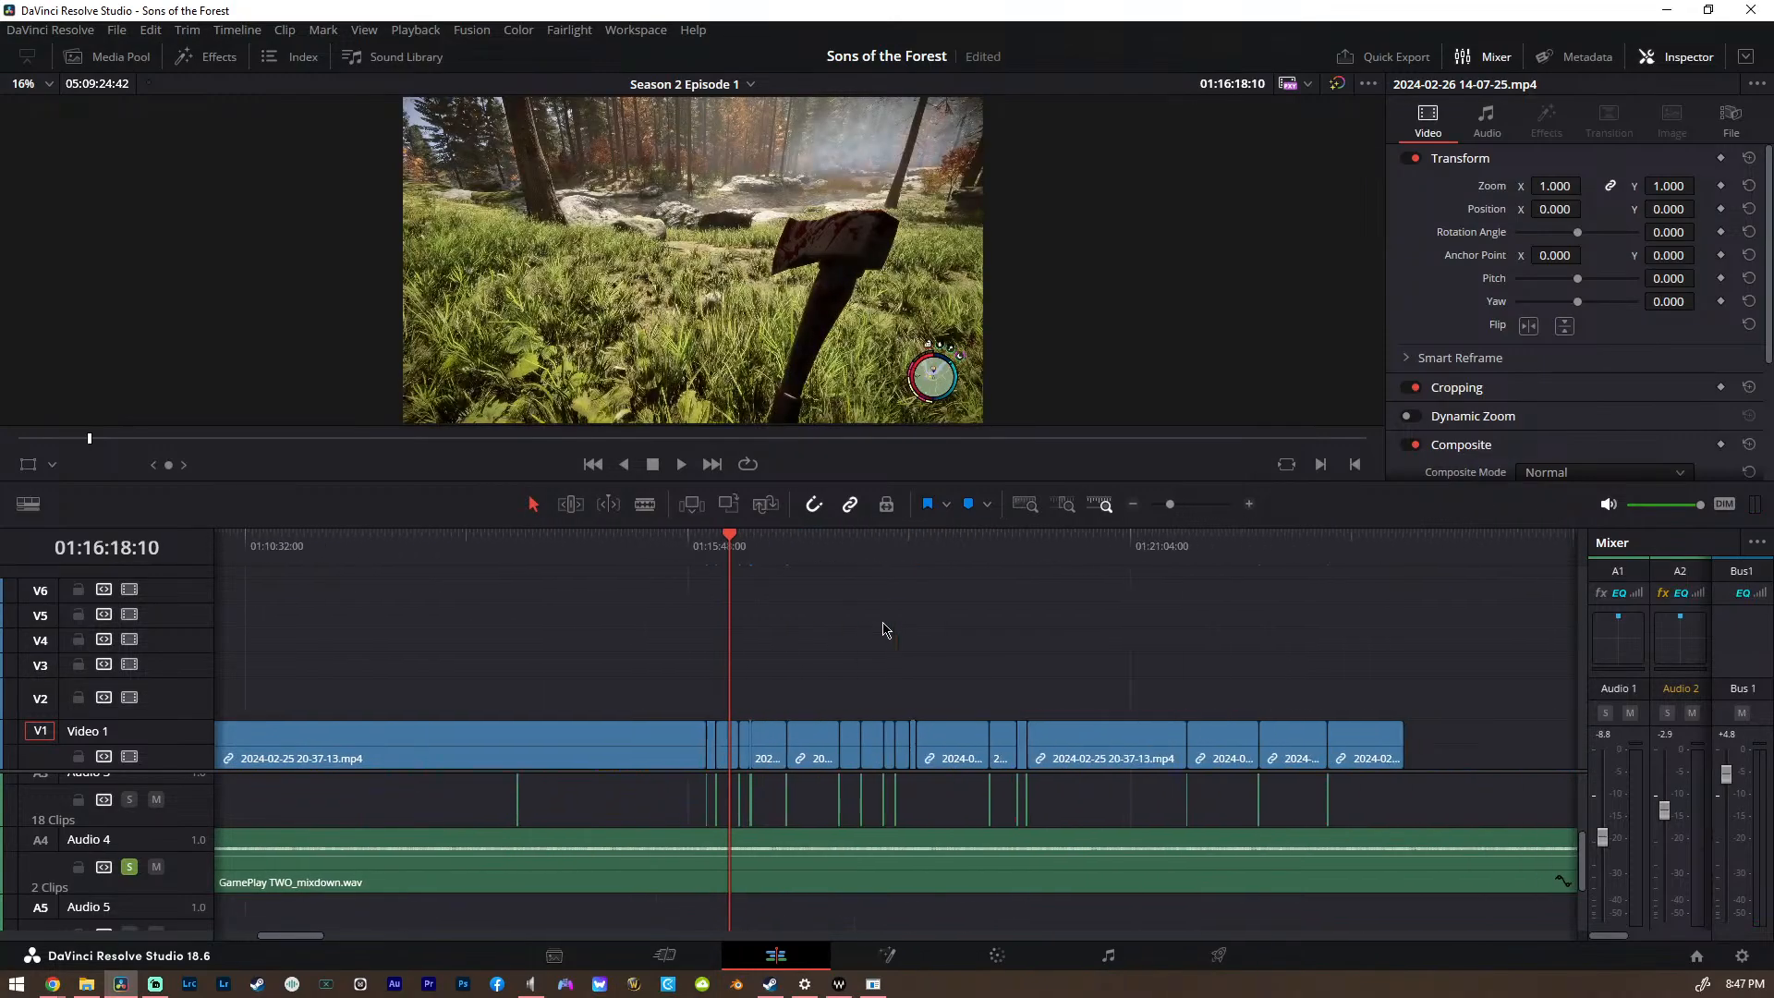
Play the footage from 01:20:36:48 to 01:20:40:01 with the Audio 4 solo turned off
{"action": "left_click", "coordinate": [871, 552]}
{"action": "scroll", "coordinate": [905, 605], "scroll_direction": "up", "scroll_amount": 2}
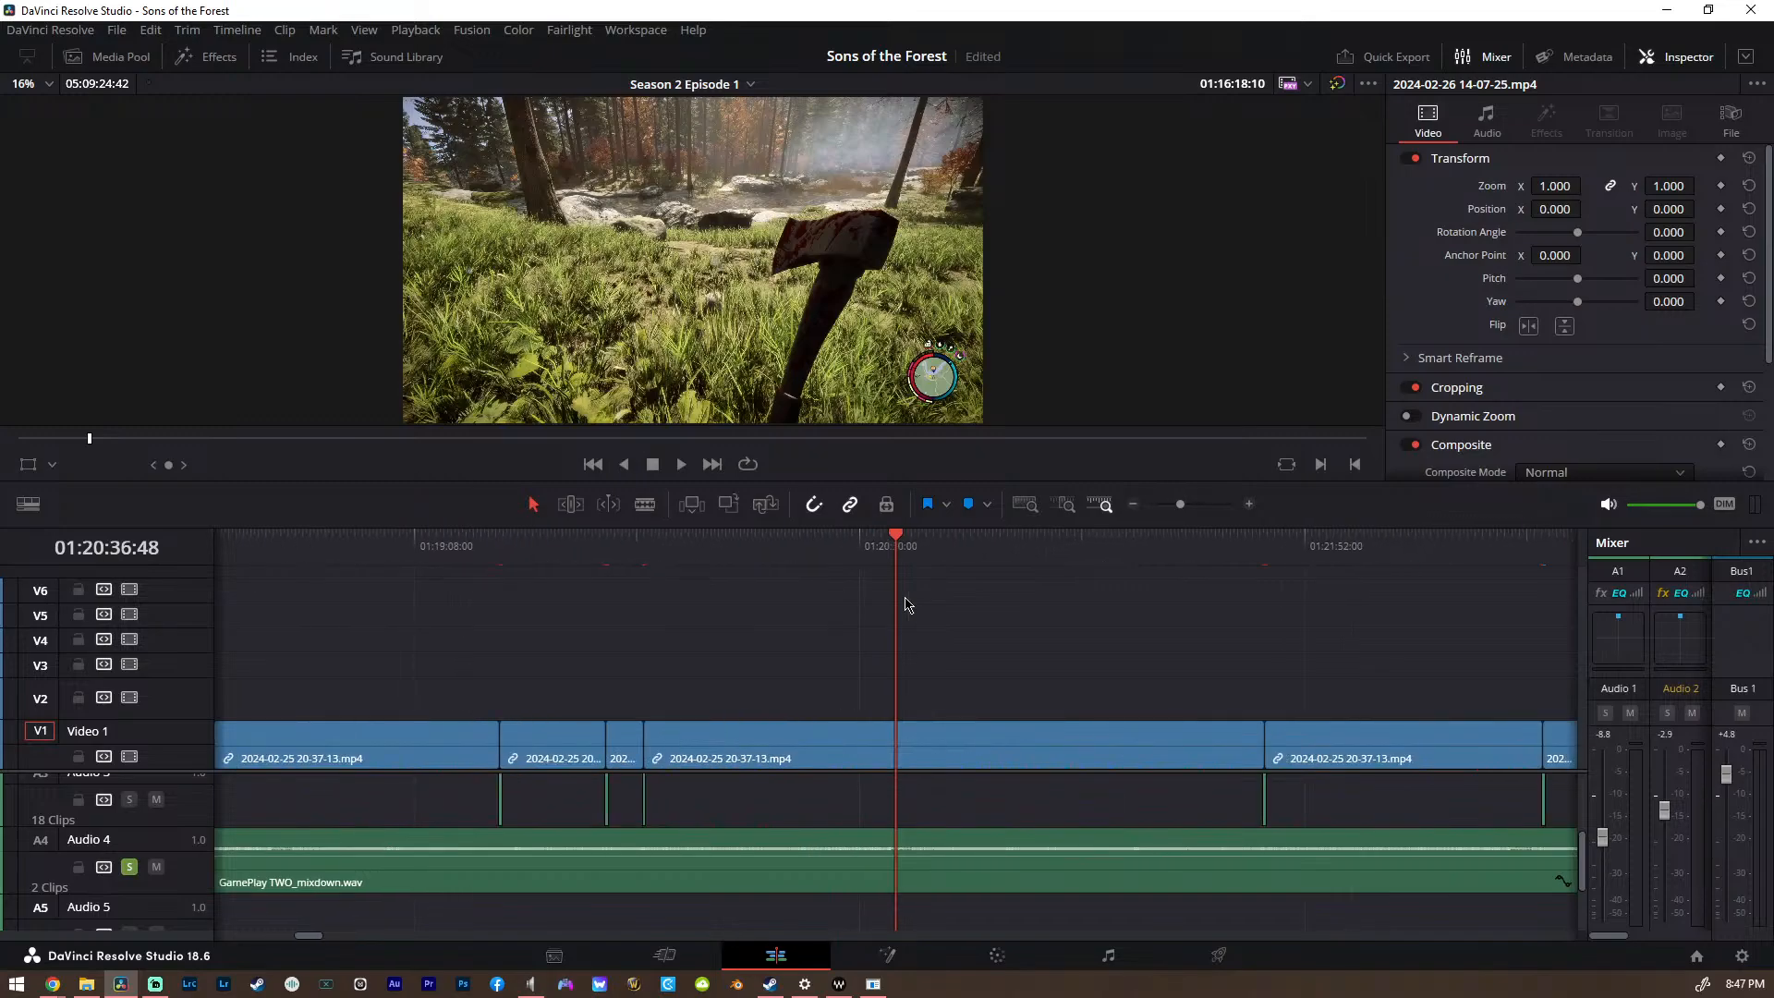
{"action": "key", "text": "space"}
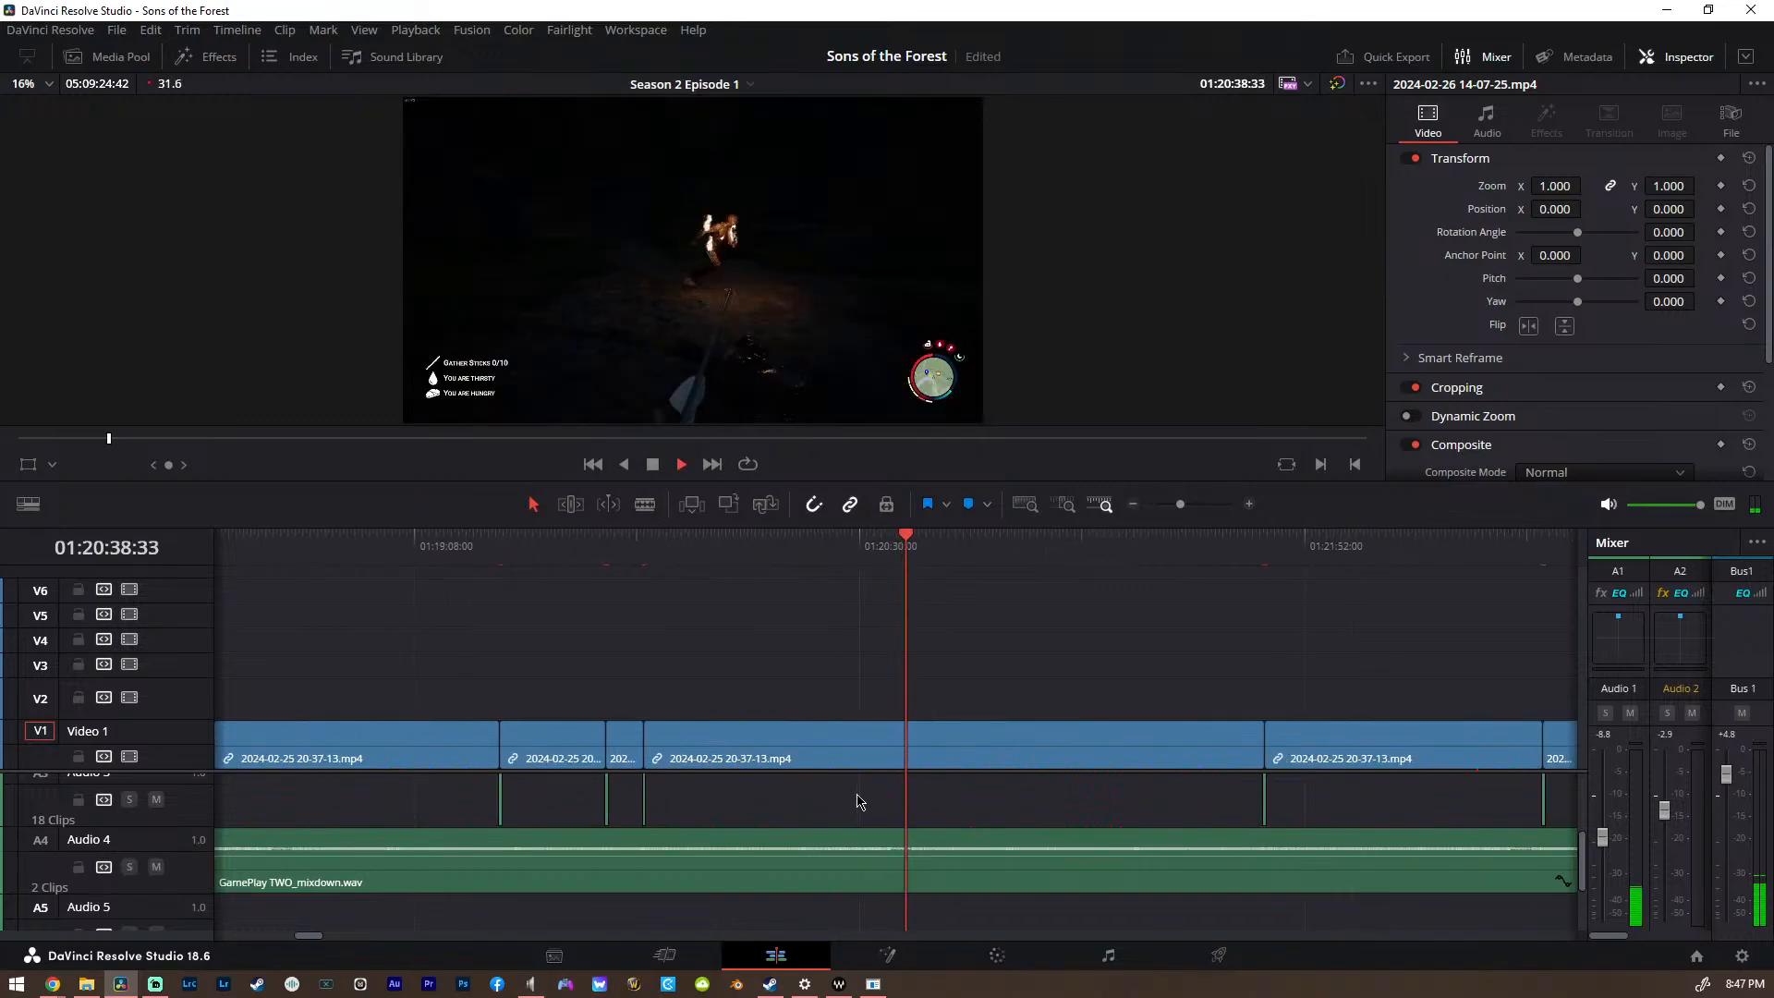
{"action": "scroll", "coordinate": [859, 804], "scroll_direction": "down", "scroll_amount": 8}
{"action": "key", "text": "space"}
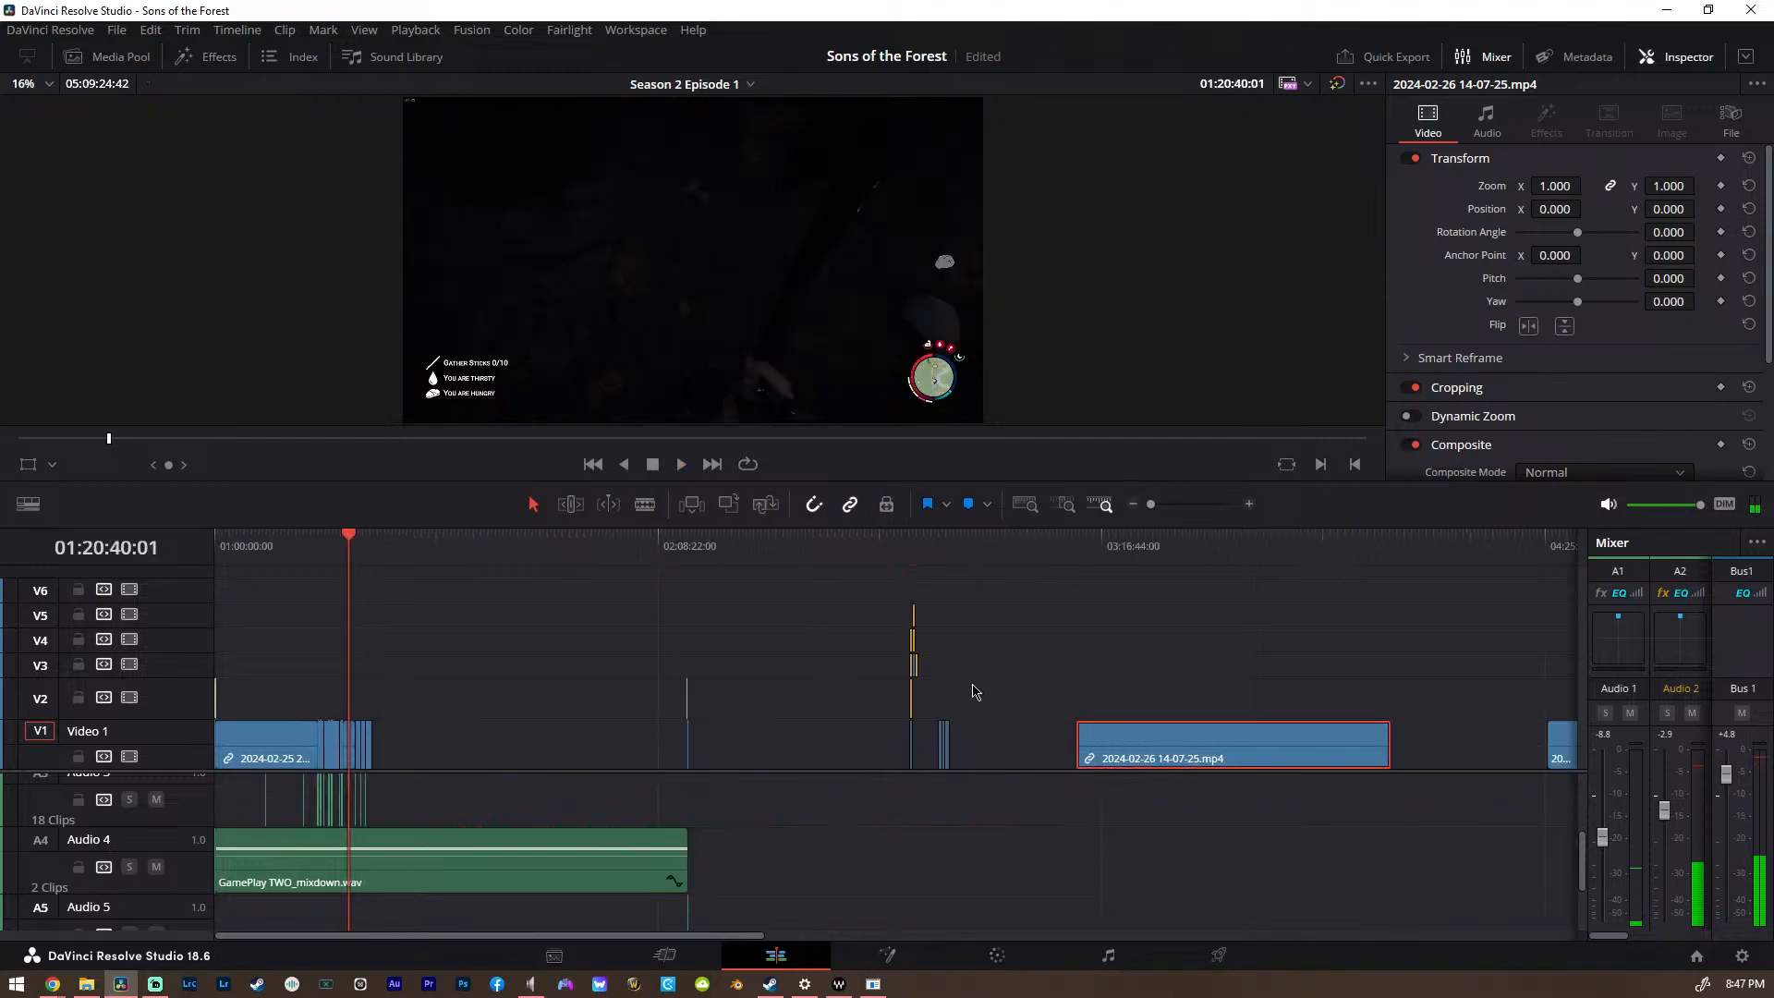
Place the playhead at the end of the opening group's last clip, at 01:24:20:04
{"action": "scroll", "coordinate": [422, 679], "scroll_direction": "up", "scroll_amount": 8}
{"action": "scroll", "coordinate": [423, 679], "scroll_direction": "down", "scroll_amount": 3}
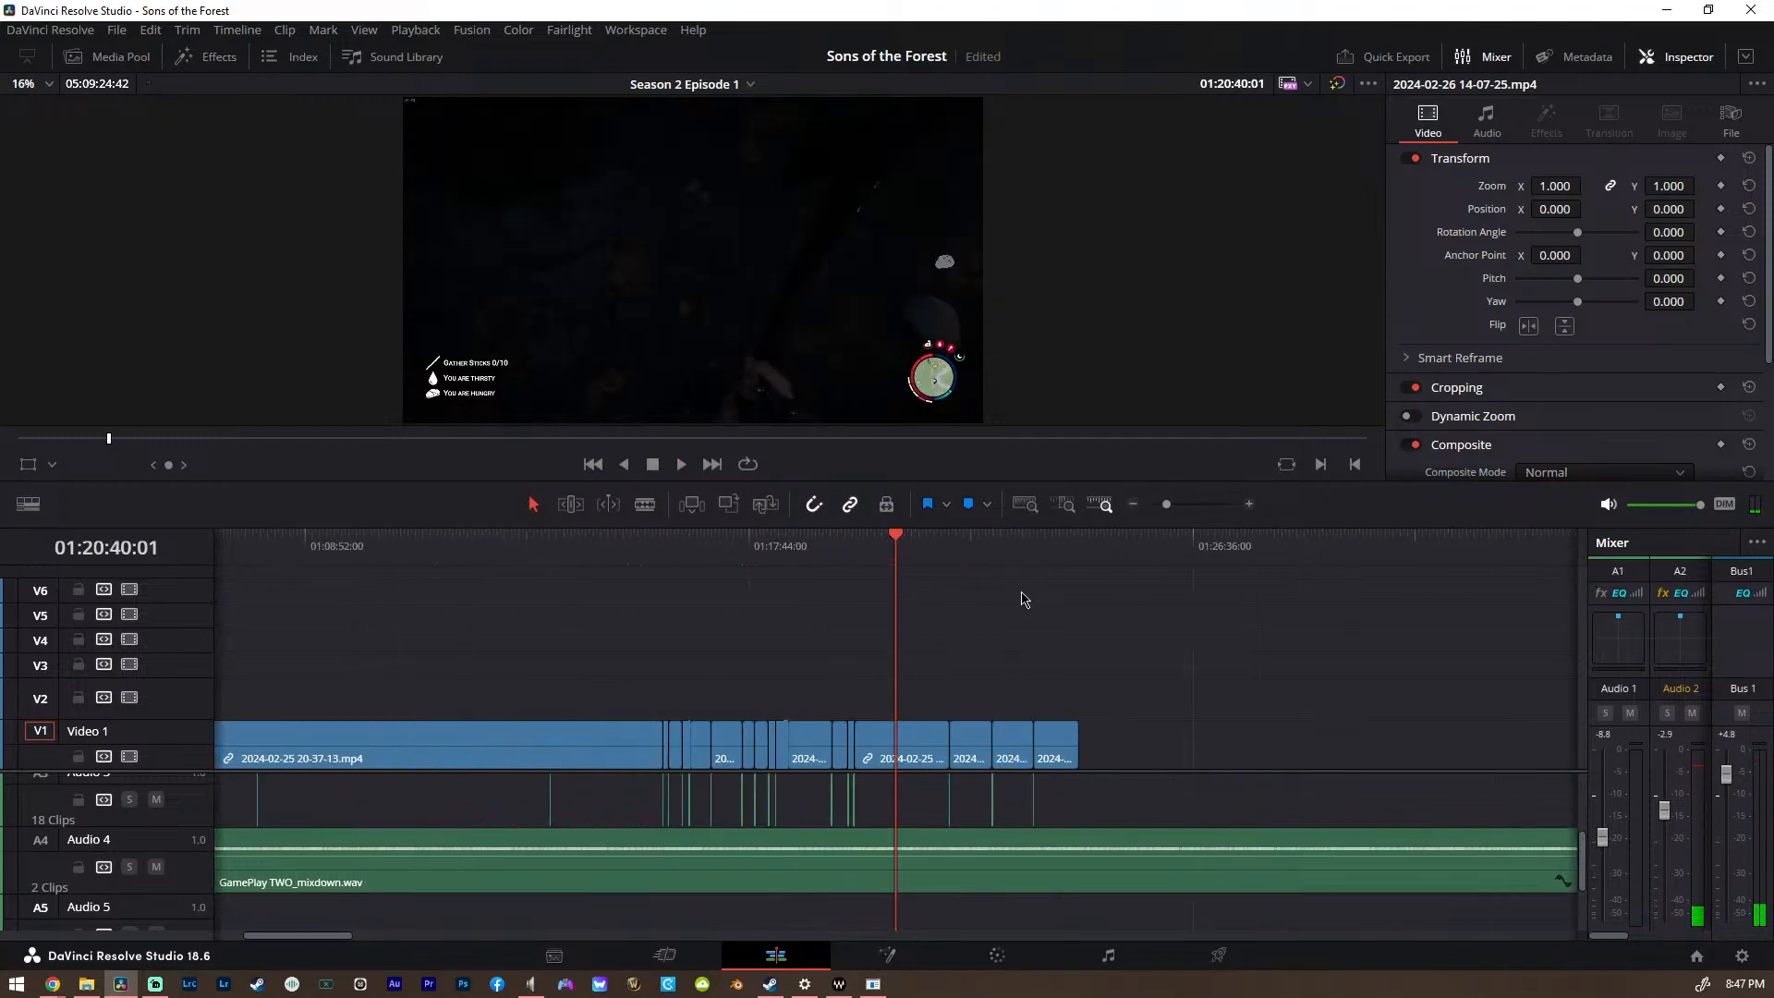
{"action": "left_click", "coordinate": [1093, 543]}
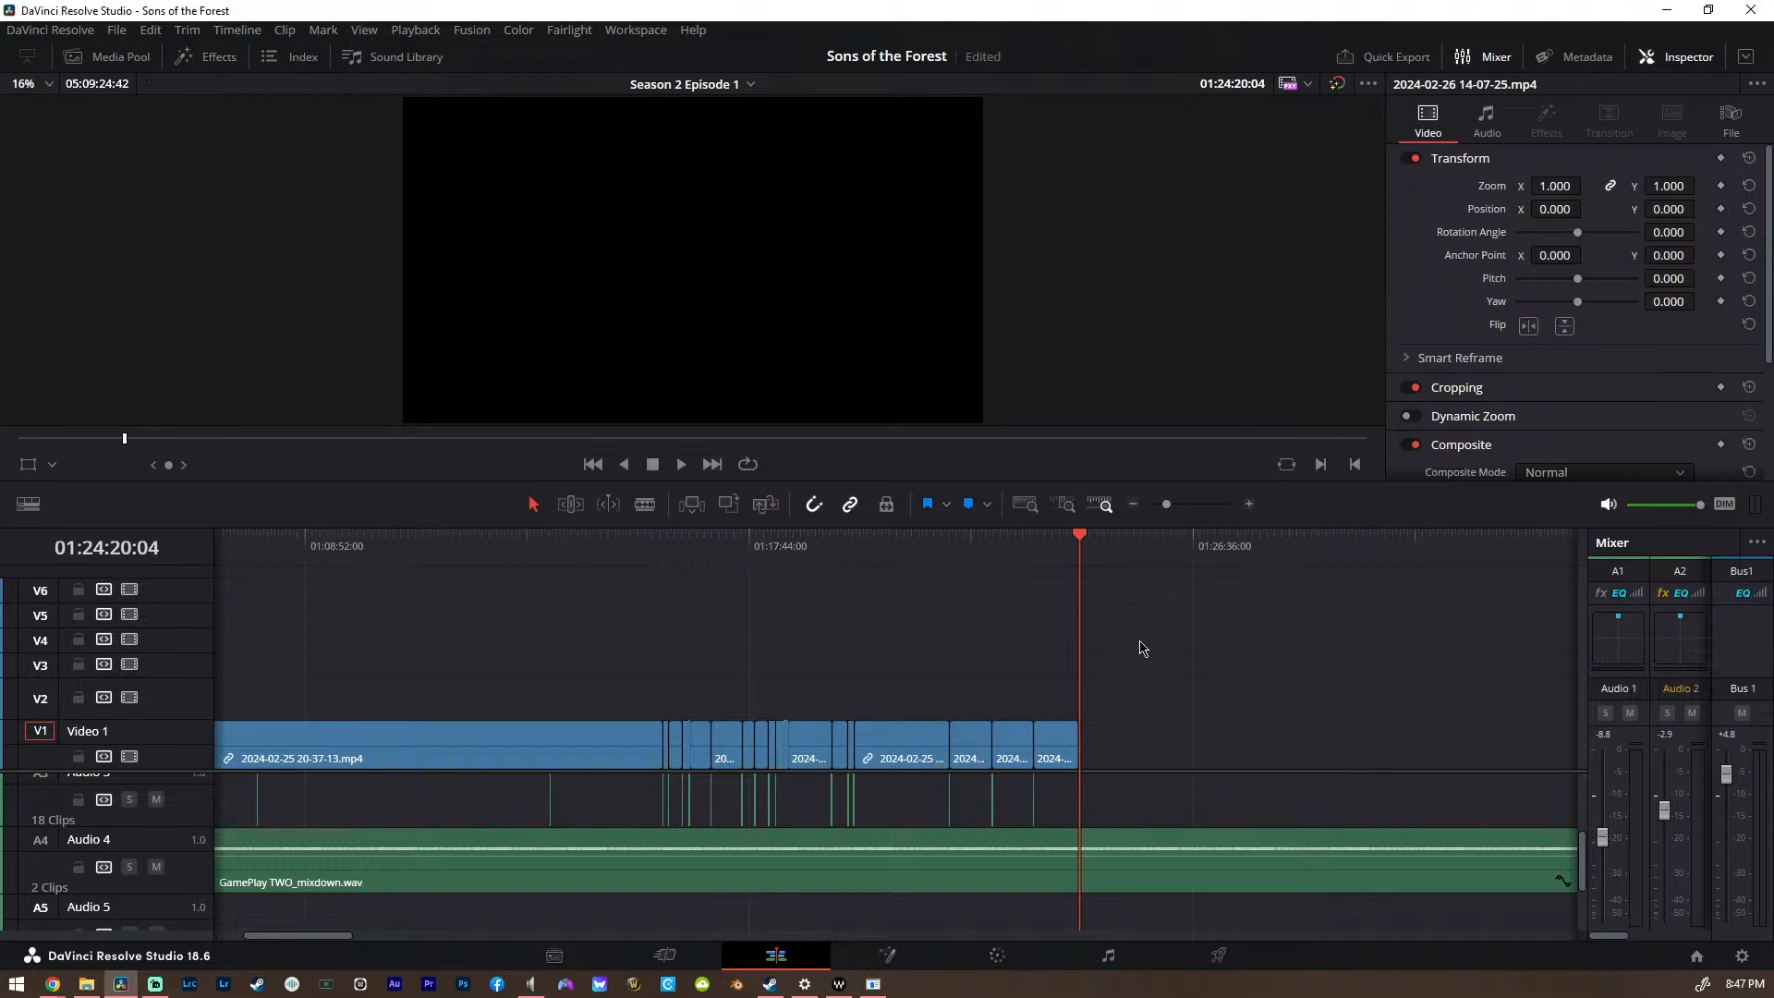